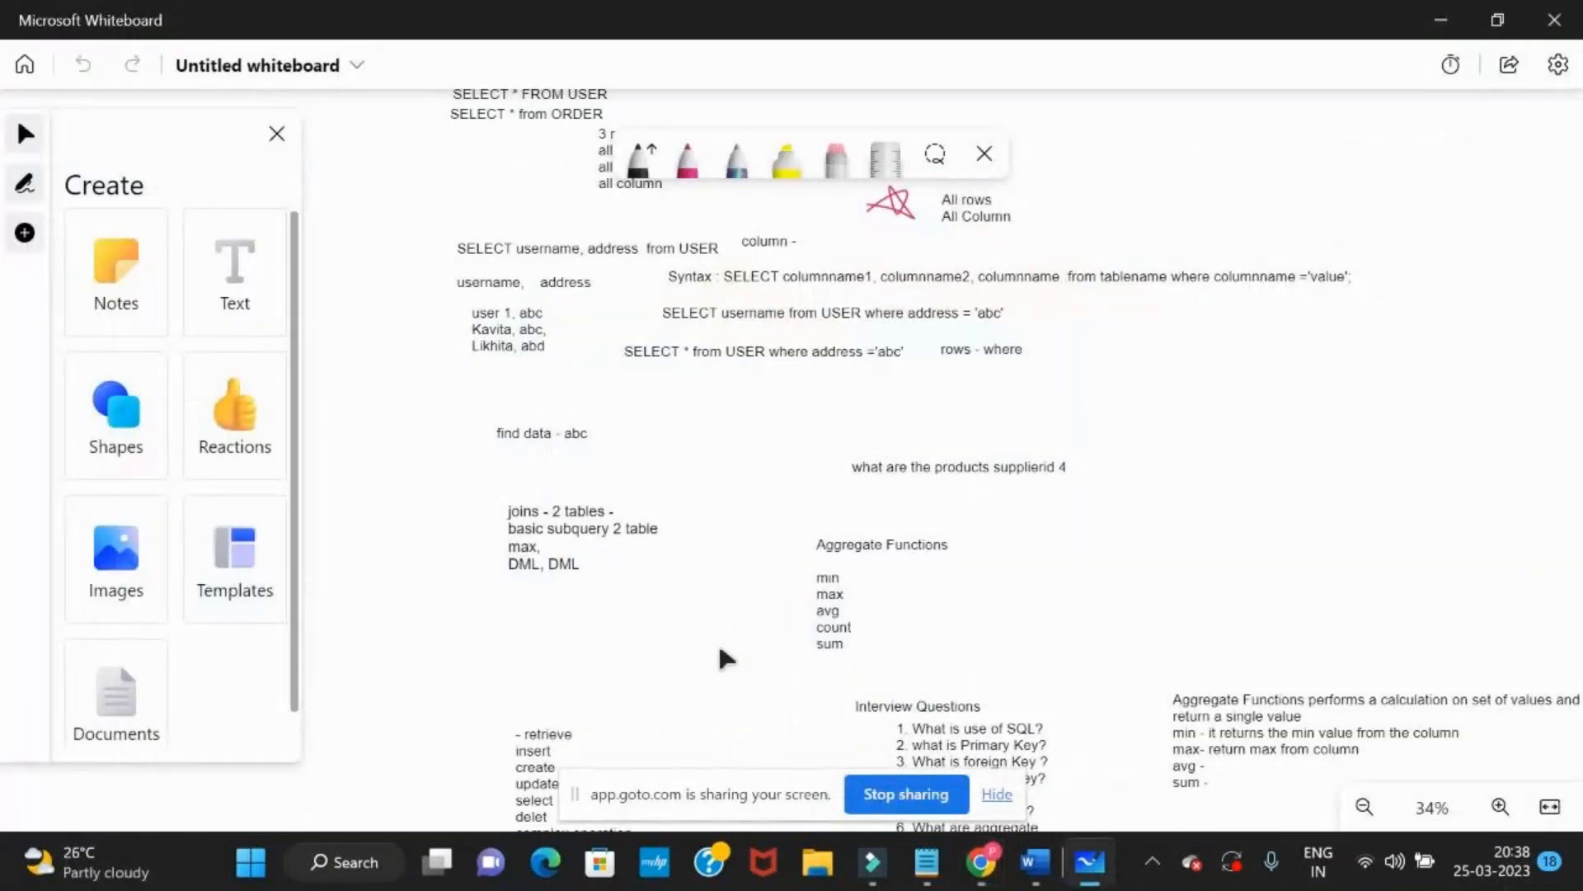
Draw the outline of a database cylinder with the red pen in the empty area below the aggregate function notes
{"action": "left_click_drag", "start_coordinate": [715, 643], "coordinate": [671, 353]}
{"action": "left_click_drag", "start_coordinate": [626, 654], "coordinate": [525, 460]}
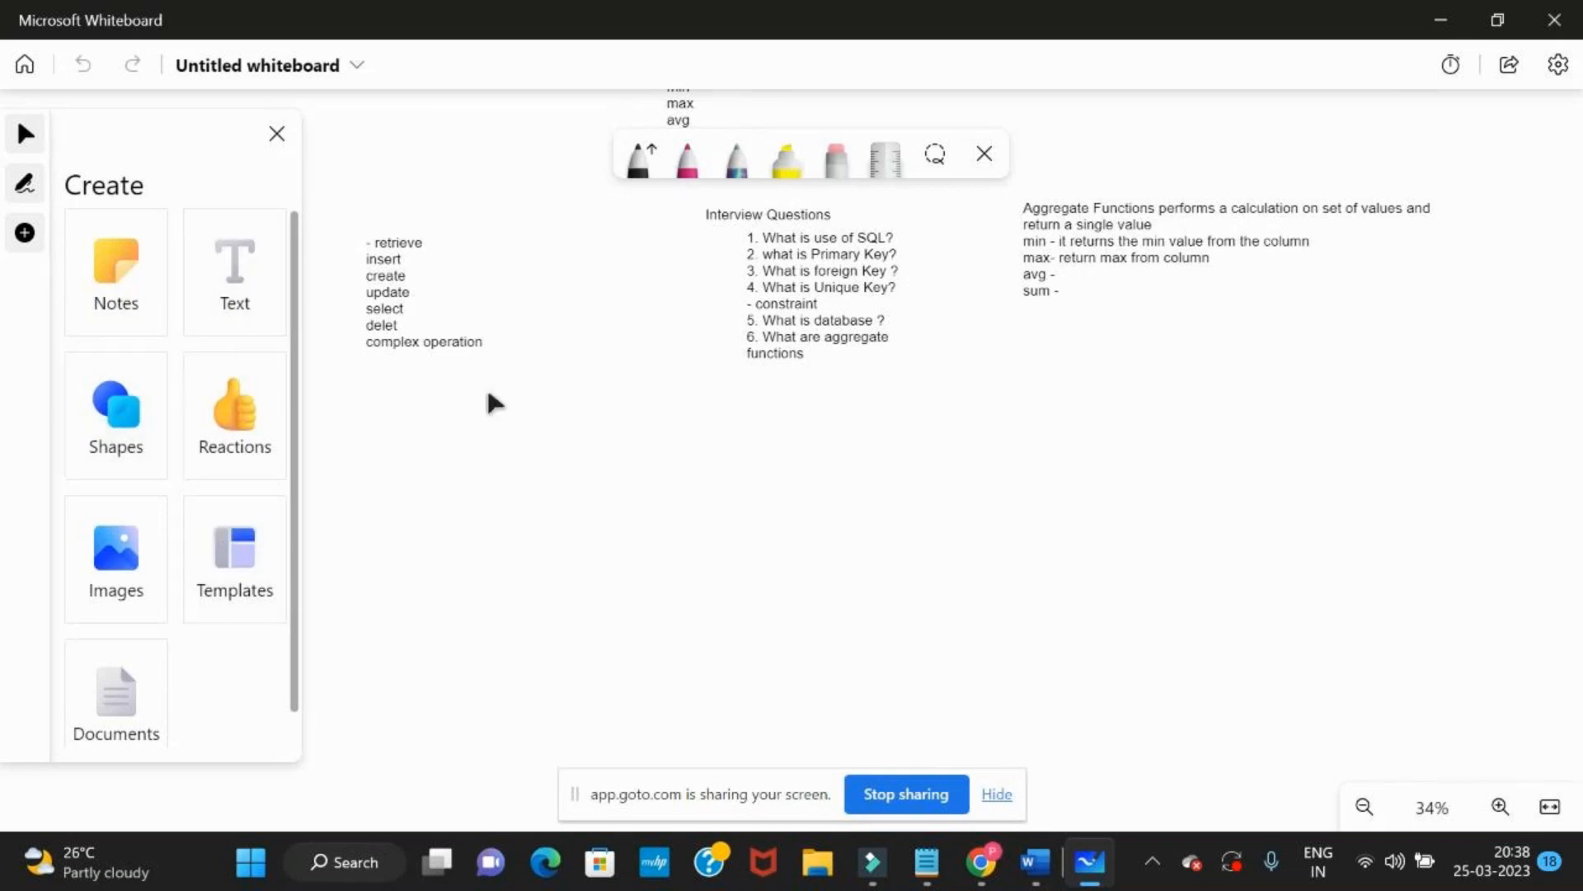
{"action": "left_click", "coordinate": [234, 301]}
{"action": "left_click", "coordinate": [687, 156]}
{"action": "mouse_move", "coordinate": [1123, 419]}
{"action": "left_mouse_down"}
{"action": "mouse_move", "coordinate": [1122, 403]}
{"action": "mouse_move", "coordinate": [1108, 618]}
{"action": "left_mouse_up"}
{"action": "left_click_drag", "start_coordinate": [1315, 408], "coordinate": [1276, 614]}
{"action": "left_click_drag", "start_coordinate": [1126, 628], "coordinate": [1283, 623]}
Draw horizontal and vertical grid lines inside the cylinder to represent table rows and columns
{"action": "left_click_drag", "start_coordinate": [1122, 471], "coordinate": [1290, 468]}
{"action": "mouse_move", "coordinate": [1112, 501]}
{"action": "left_mouse_down"}
{"action": "mouse_move", "coordinate": [1296, 488]}
{"action": "mouse_move", "coordinate": [1287, 511]}
{"action": "left_mouse_up"}
{"action": "left_click_drag", "start_coordinate": [1122, 558], "coordinate": [1284, 545]}
{"action": "mouse_move", "coordinate": [1170, 424]}
{"action": "left_mouse_down"}
{"action": "mouse_move", "coordinate": [1159, 623]}
{"action": "mouse_move", "coordinate": [1192, 611]}
{"action": "left_mouse_up"}
{"action": "left_click_drag", "start_coordinate": [1269, 417], "coordinate": [1218, 618]}
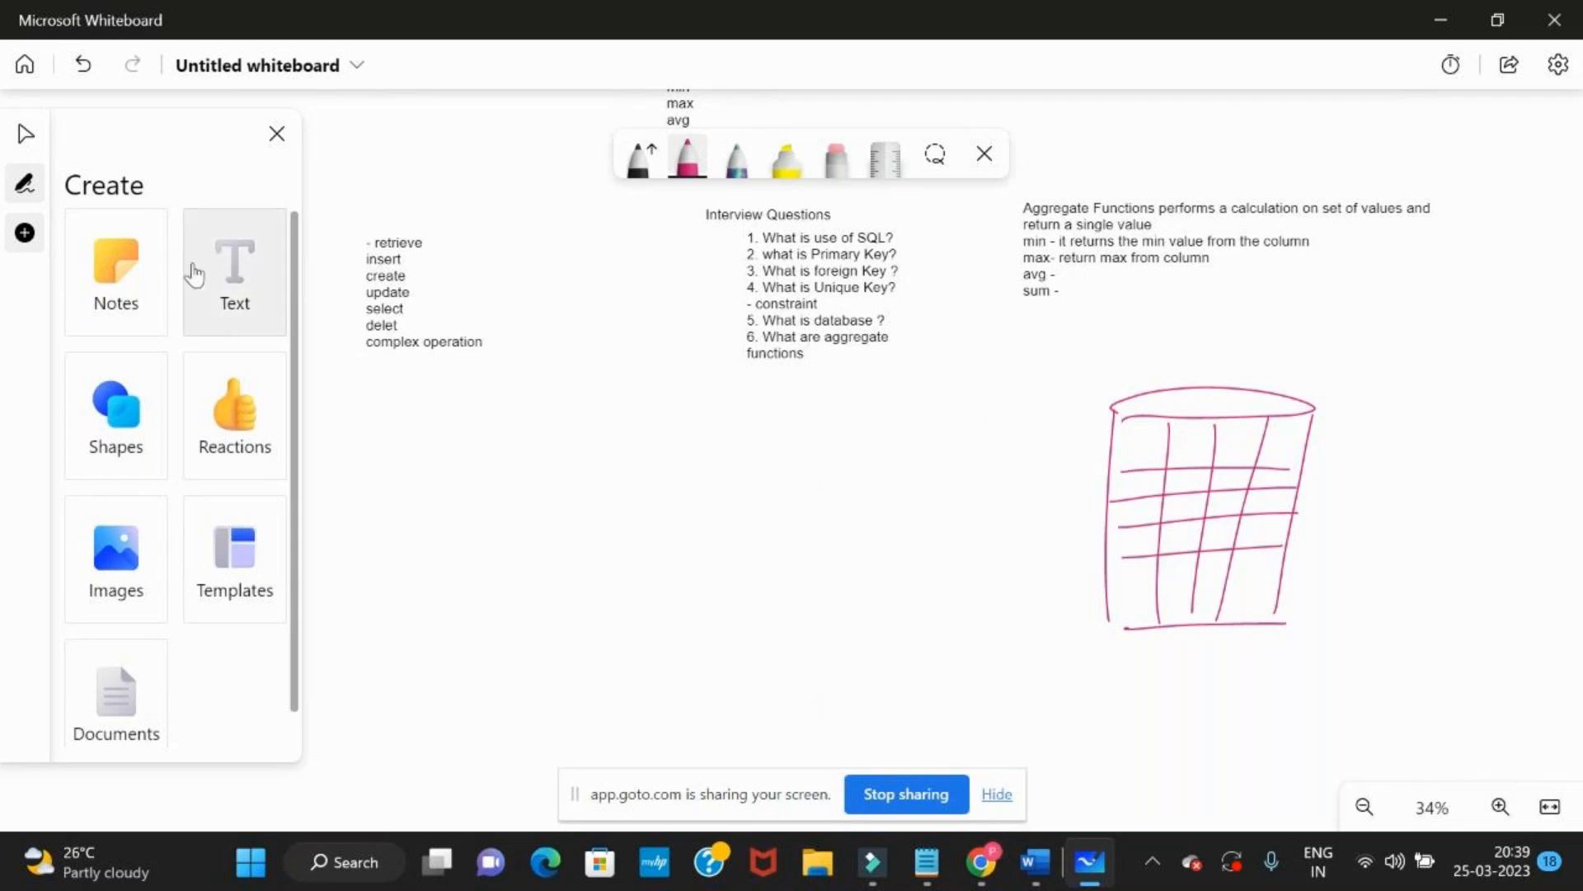
Add the text label "Database" and place it inside the ellipse at the top of the cylinder
{"action": "left_click", "coordinate": [215, 294]}
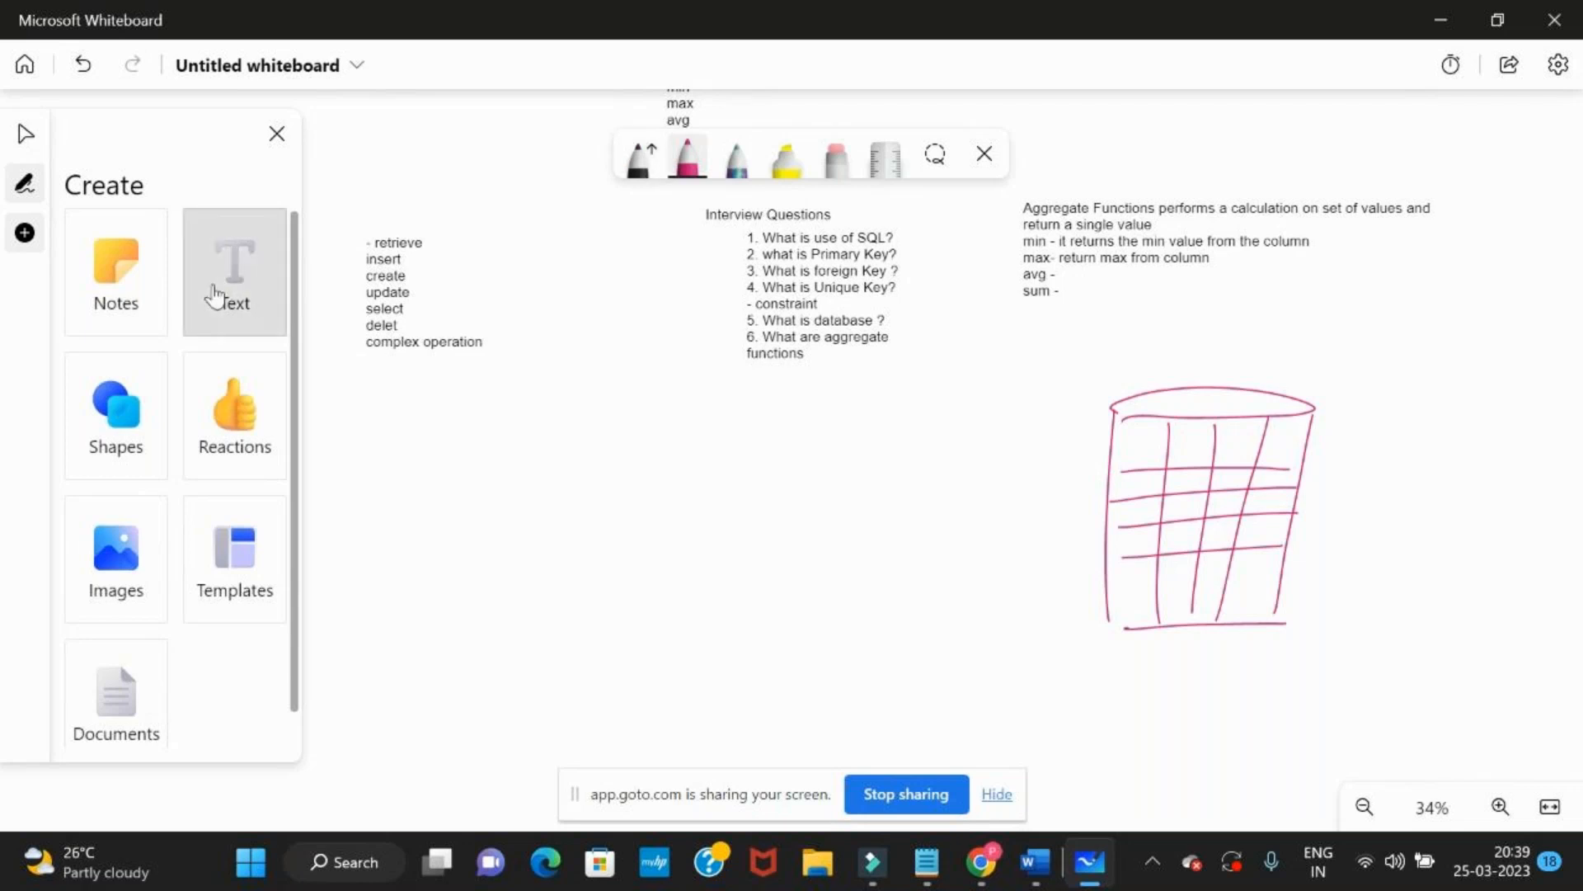
{"action": "left_click", "coordinate": [917, 375]}
{"action": "type", "text": "Database"}
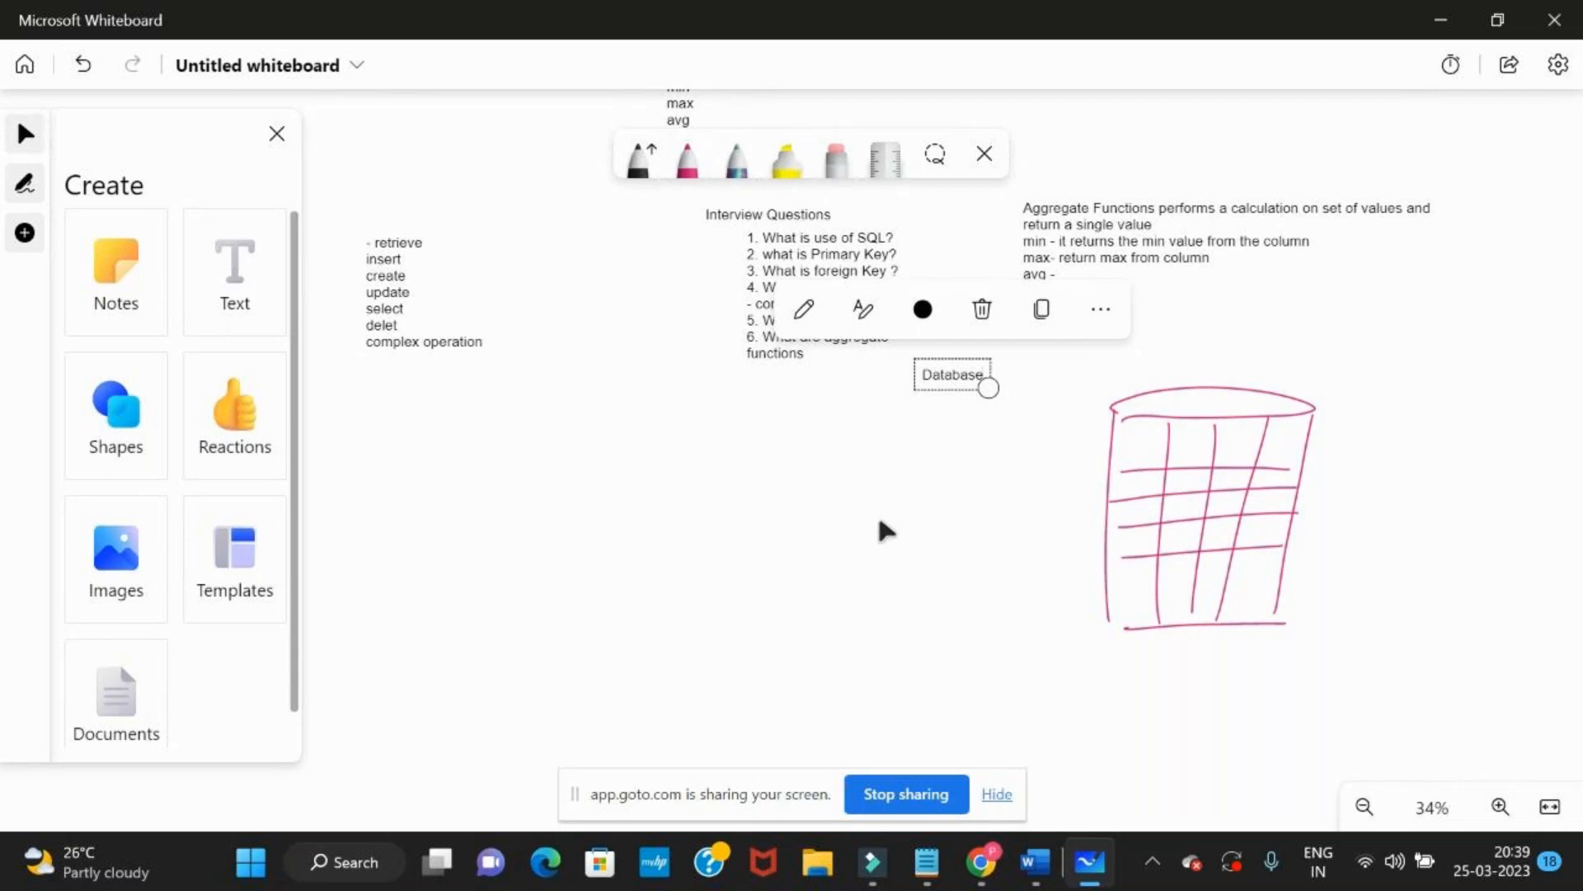
{"action": "left_click", "coordinate": [887, 532]}
{"action": "mouse_move", "coordinate": [955, 384]}
{"action": "left_mouse_down"}
{"action": "mouse_move", "coordinate": [1146, 358]}
{"action": "mouse_move", "coordinate": [1205, 410]}
{"action": "left_mouse_up"}
{"action": "left_click", "coordinate": [947, 594]}
Add a text note beside the cylinder with the heading "tables" and the entry "- customer"
{"action": "left_click_drag", "start_coordinate": [947, 594], "coordinate": [724, 569]}
{"action": "left_click", "coordinate": [221, 287]}
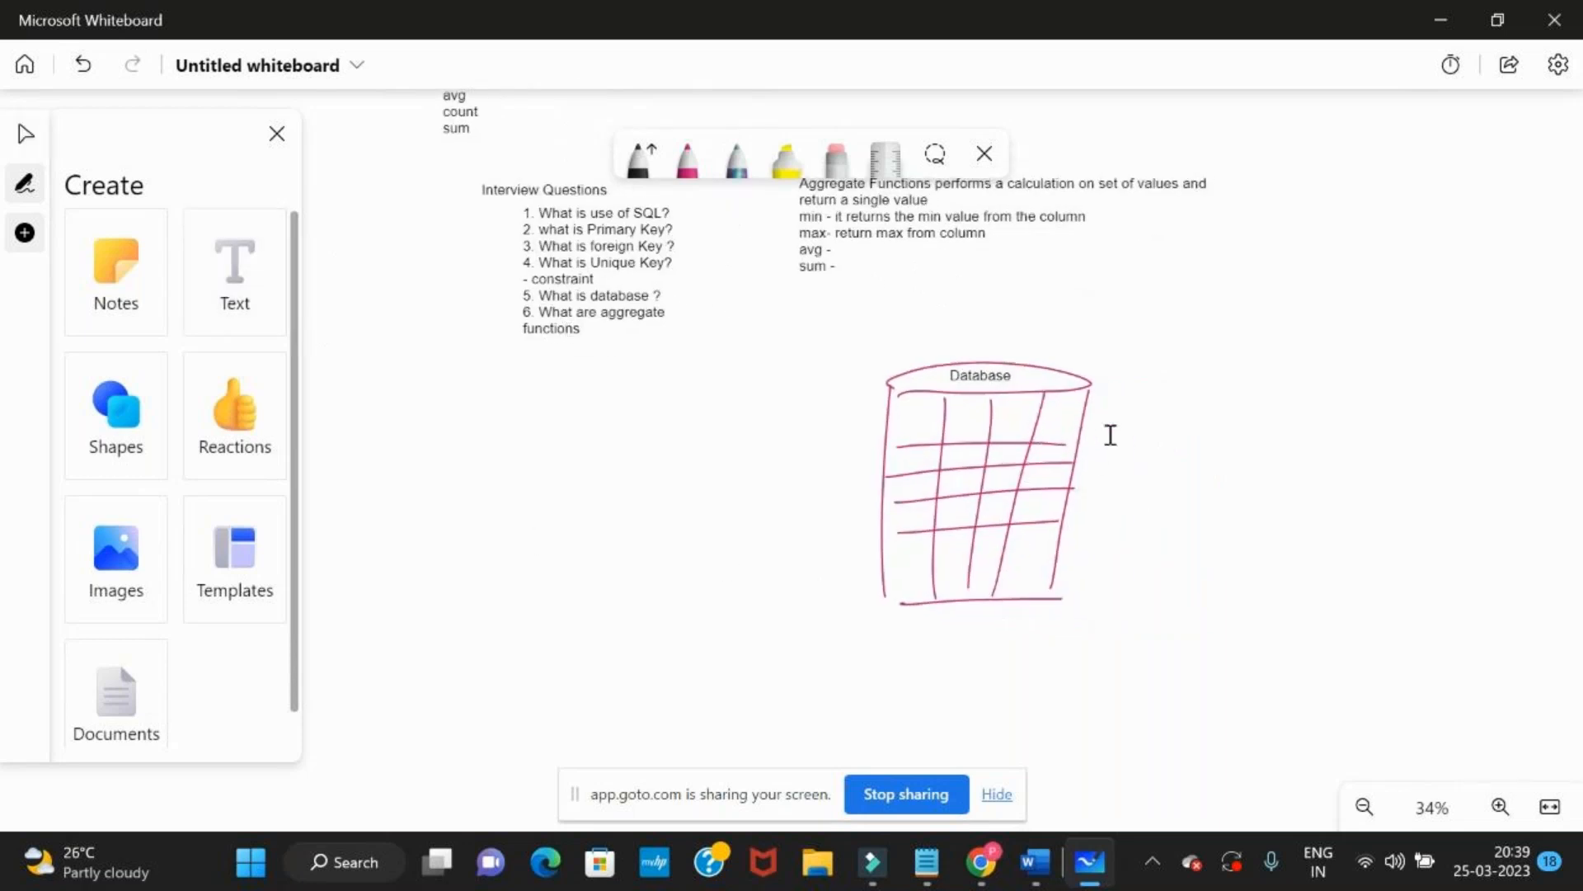
{"action": "left_click", "coordinate": [1110, 434]}
{"action": "type", "text": "tables"}
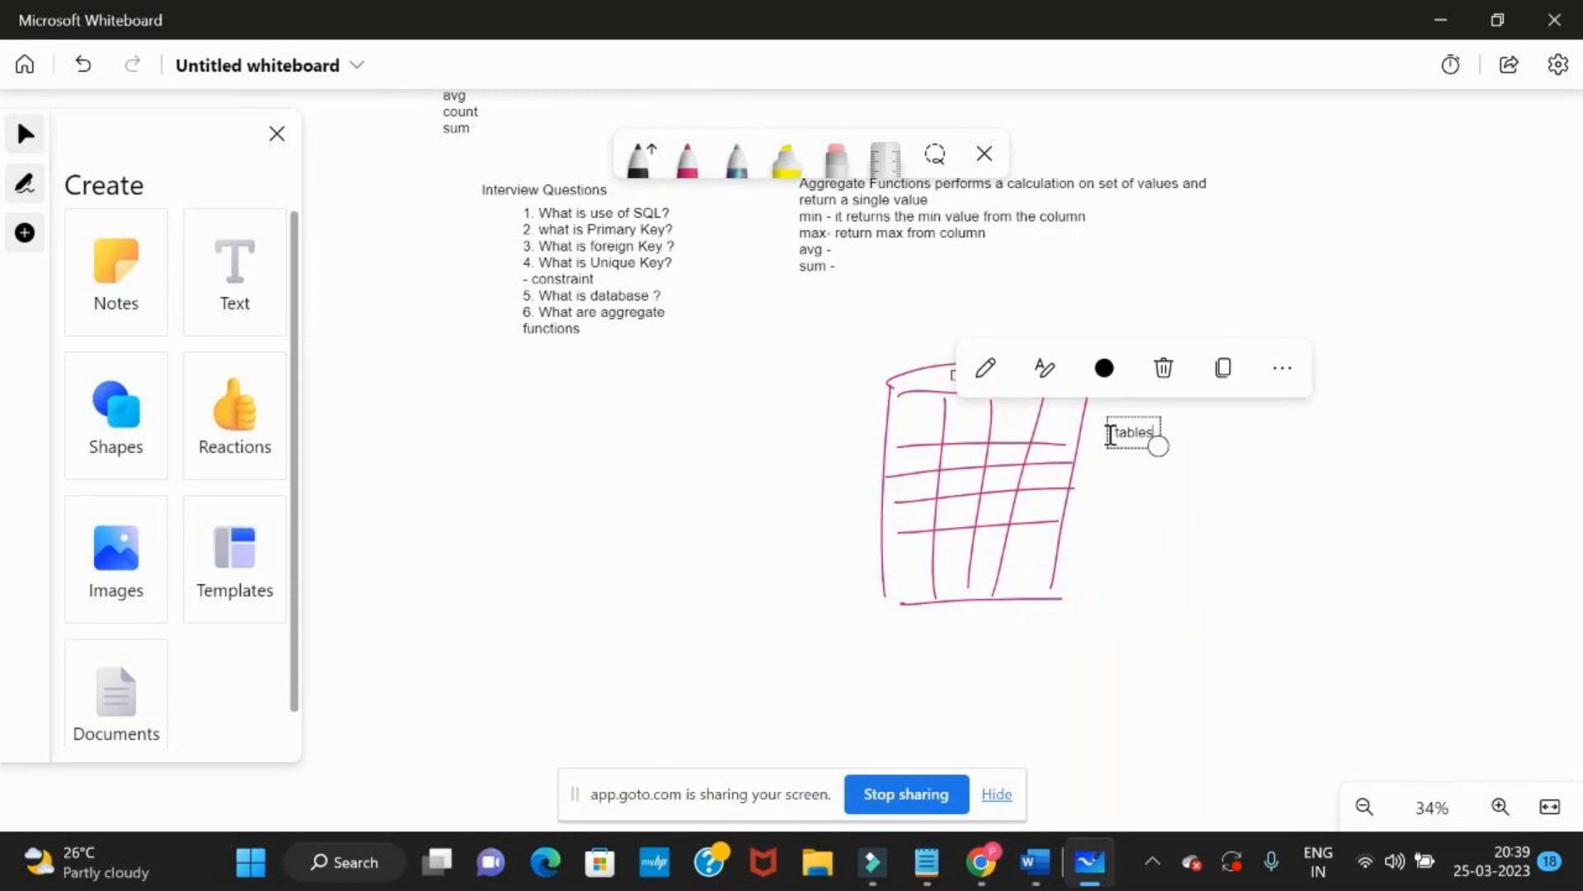
{"action": "key", "text": "Return"}
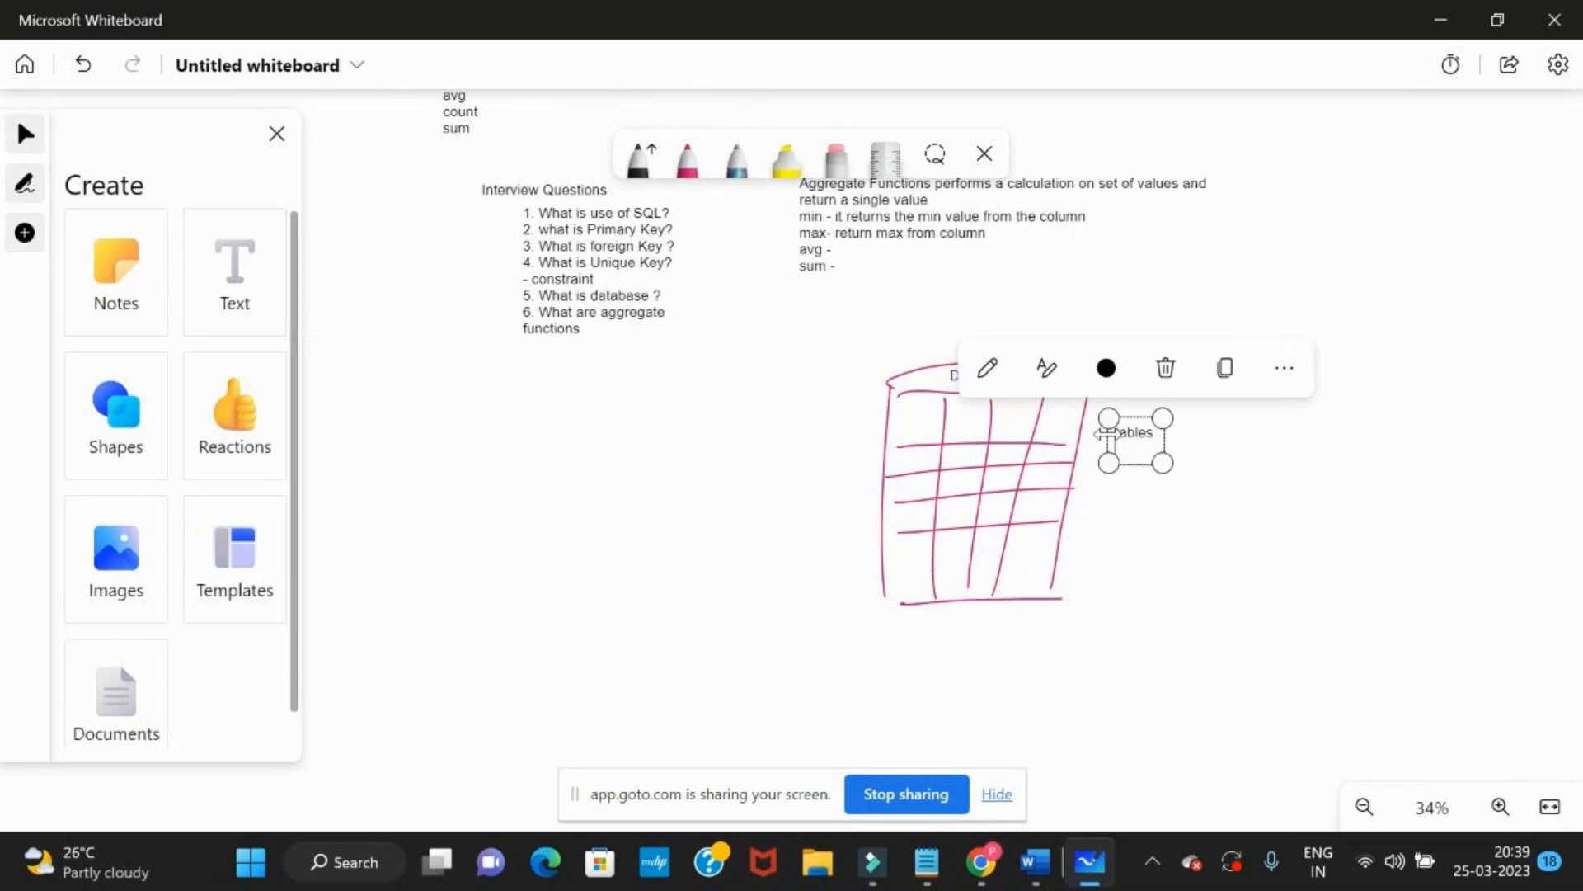
{"action": "type", "text": "- customer "}
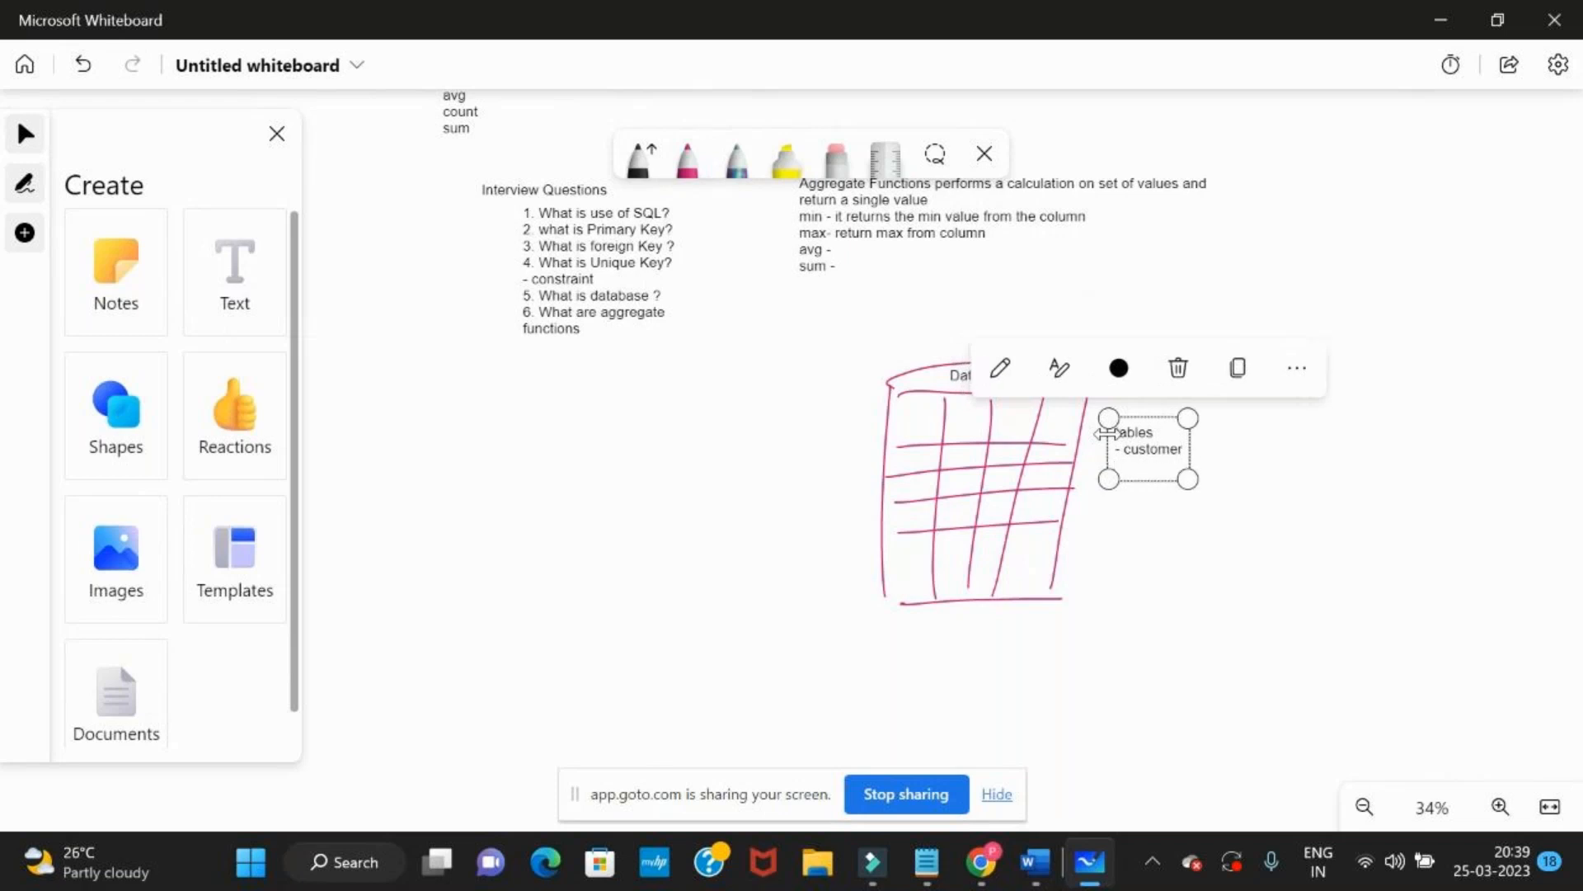
{"action": "type", "text": "- order"}
Add the entries "- order" and "- item" to the tables list beside the cylinder
{"action": "key", "text": "Return"}
{"action": "type", "text": "- itme"}
{"action": "key", "text": "BackSpace"}
{"action": "key", "text": "BackSpace"}
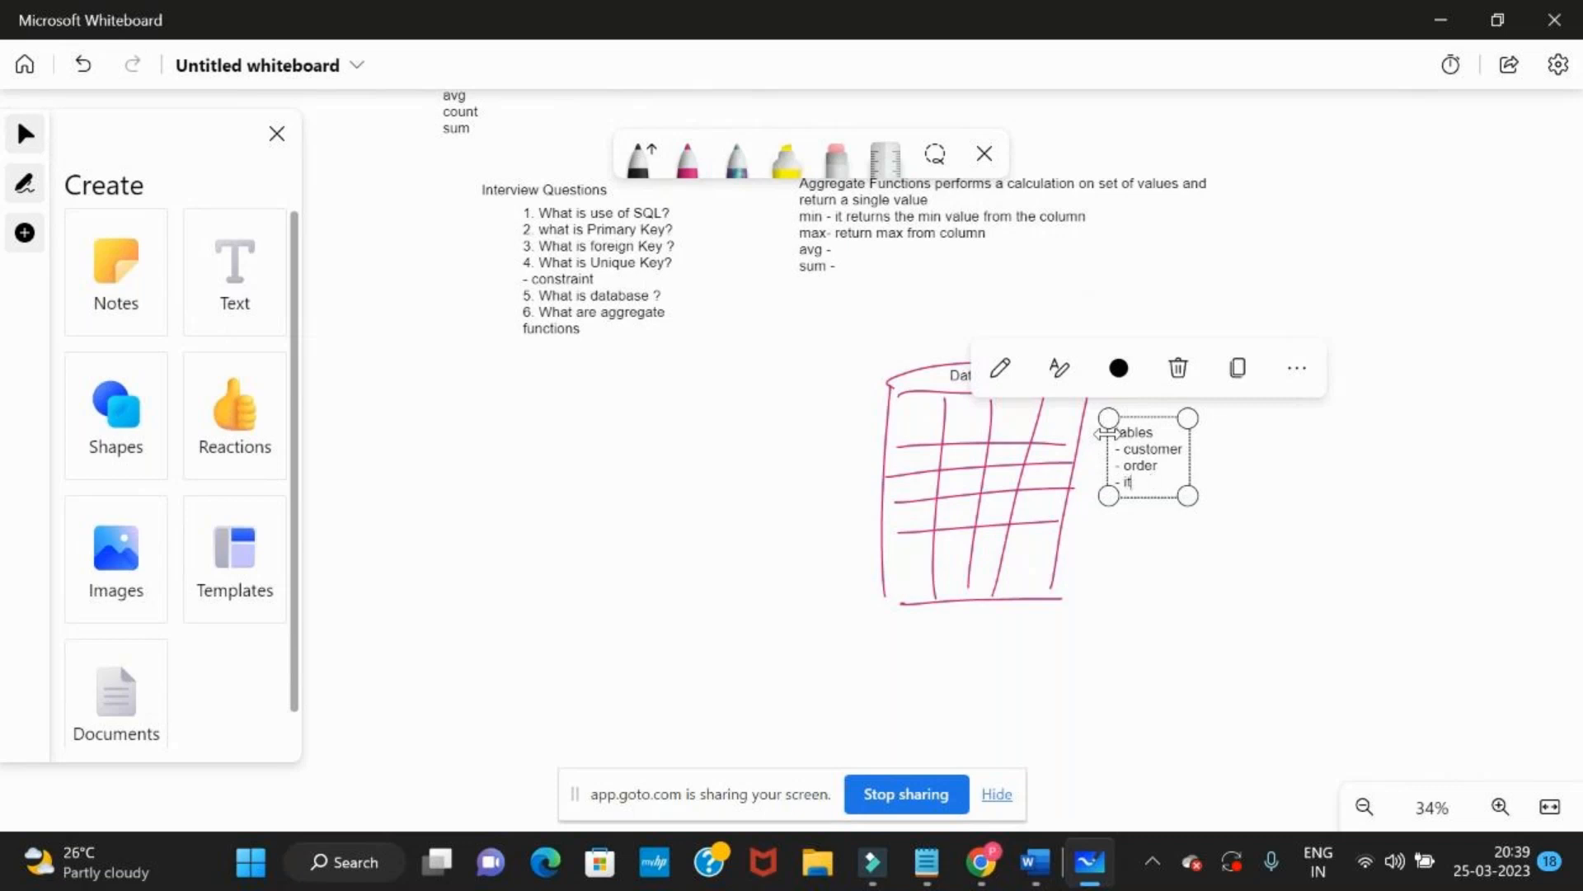
{"action": "type", "text": "em"}
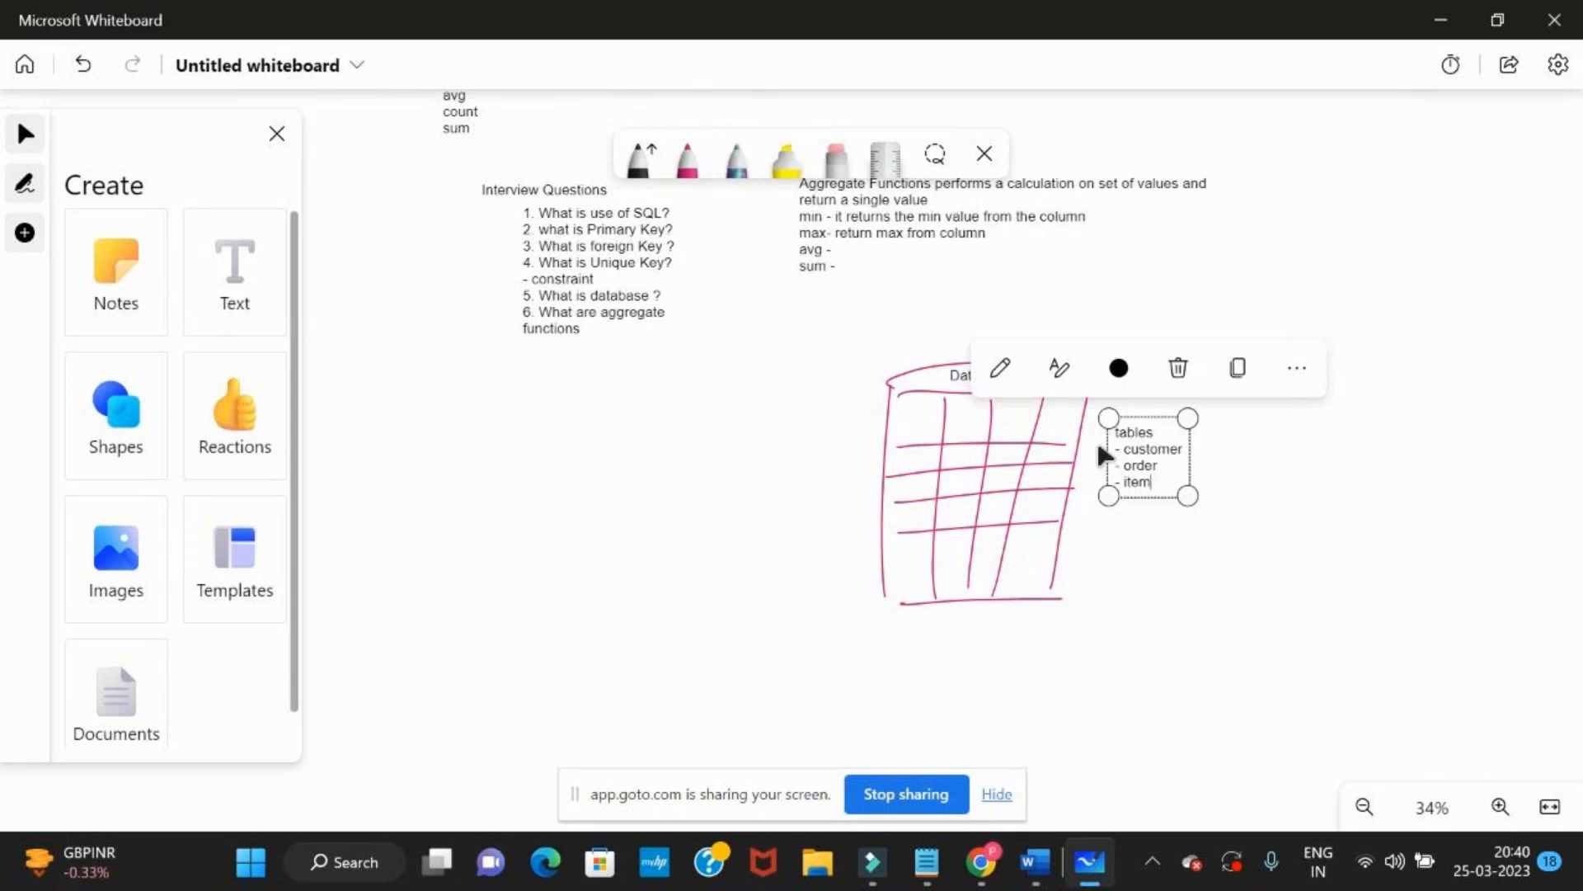
{"action": "left_click", "coordinate": [314, 871]}
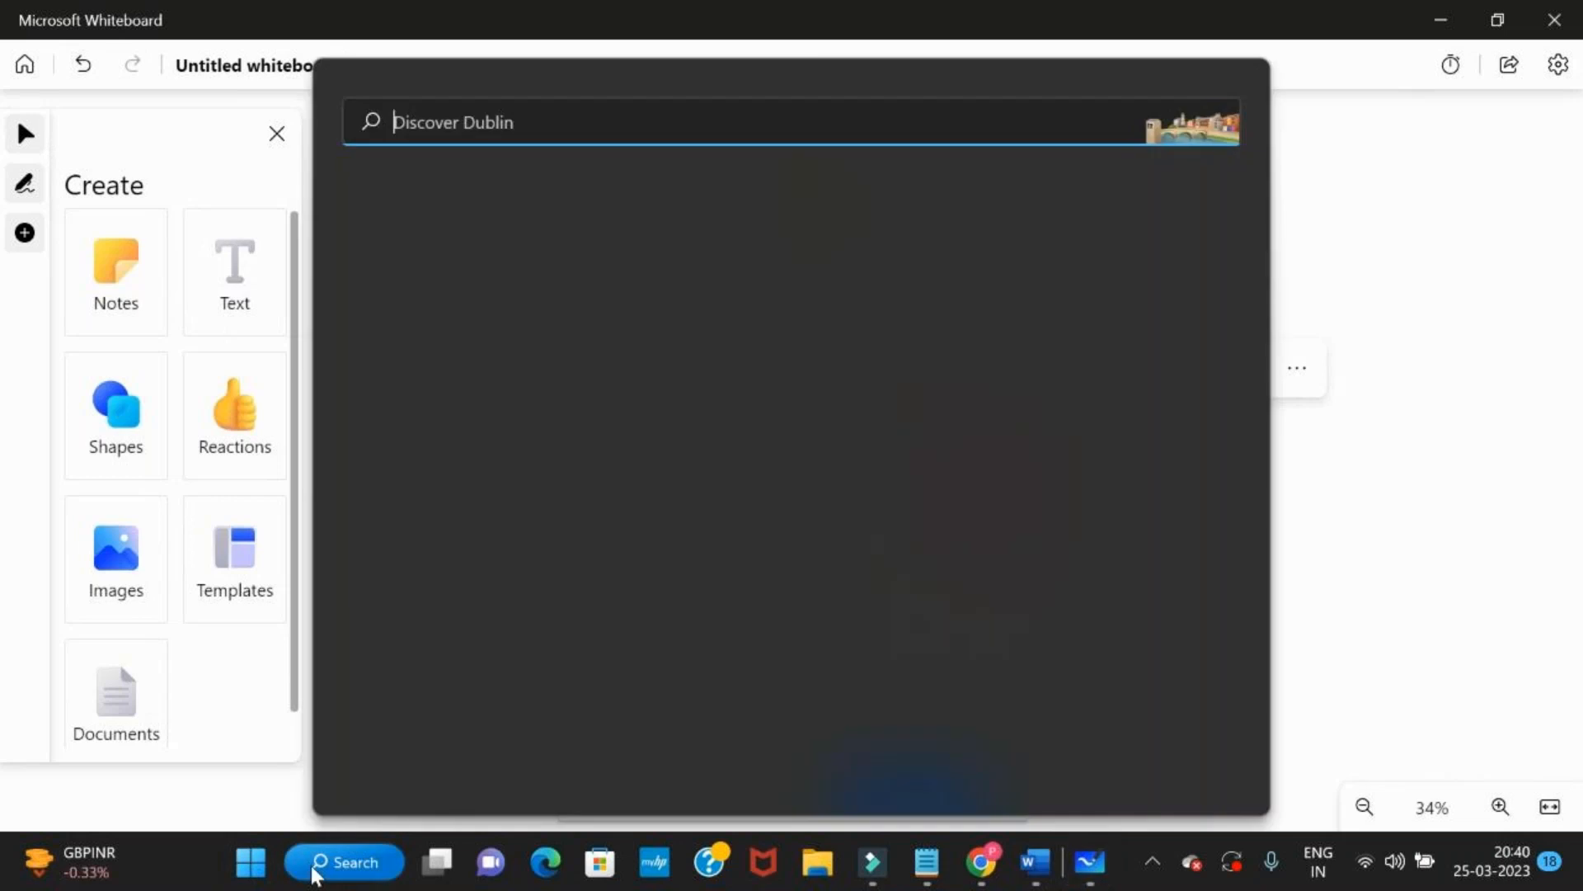
{"action": "type", "text": "ch"}
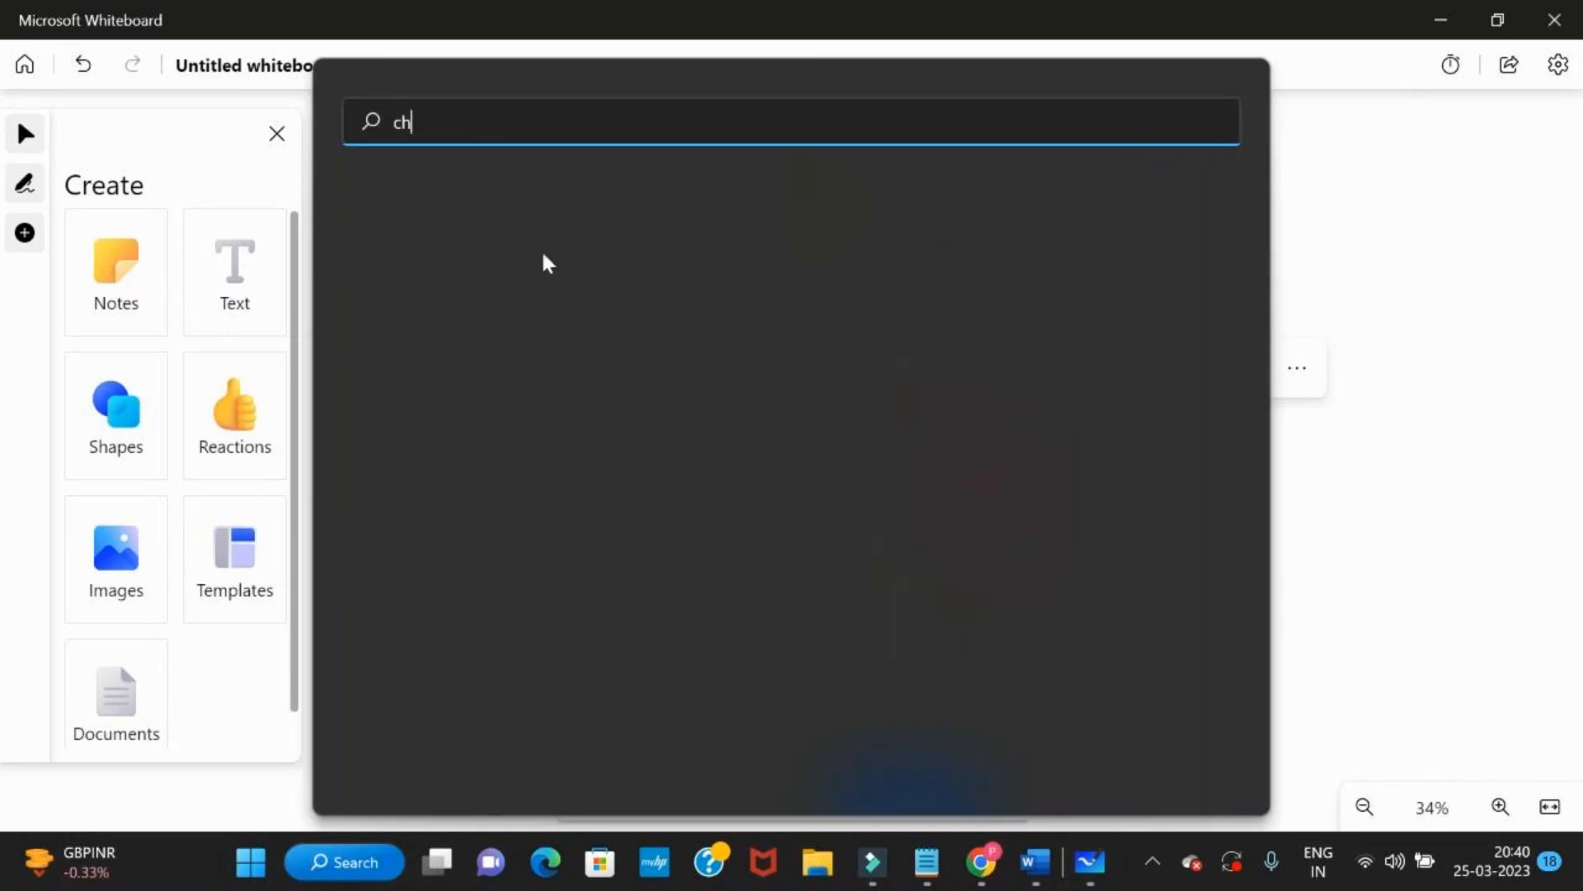
{"action": "left_click", "coordinate": [221, 828]}
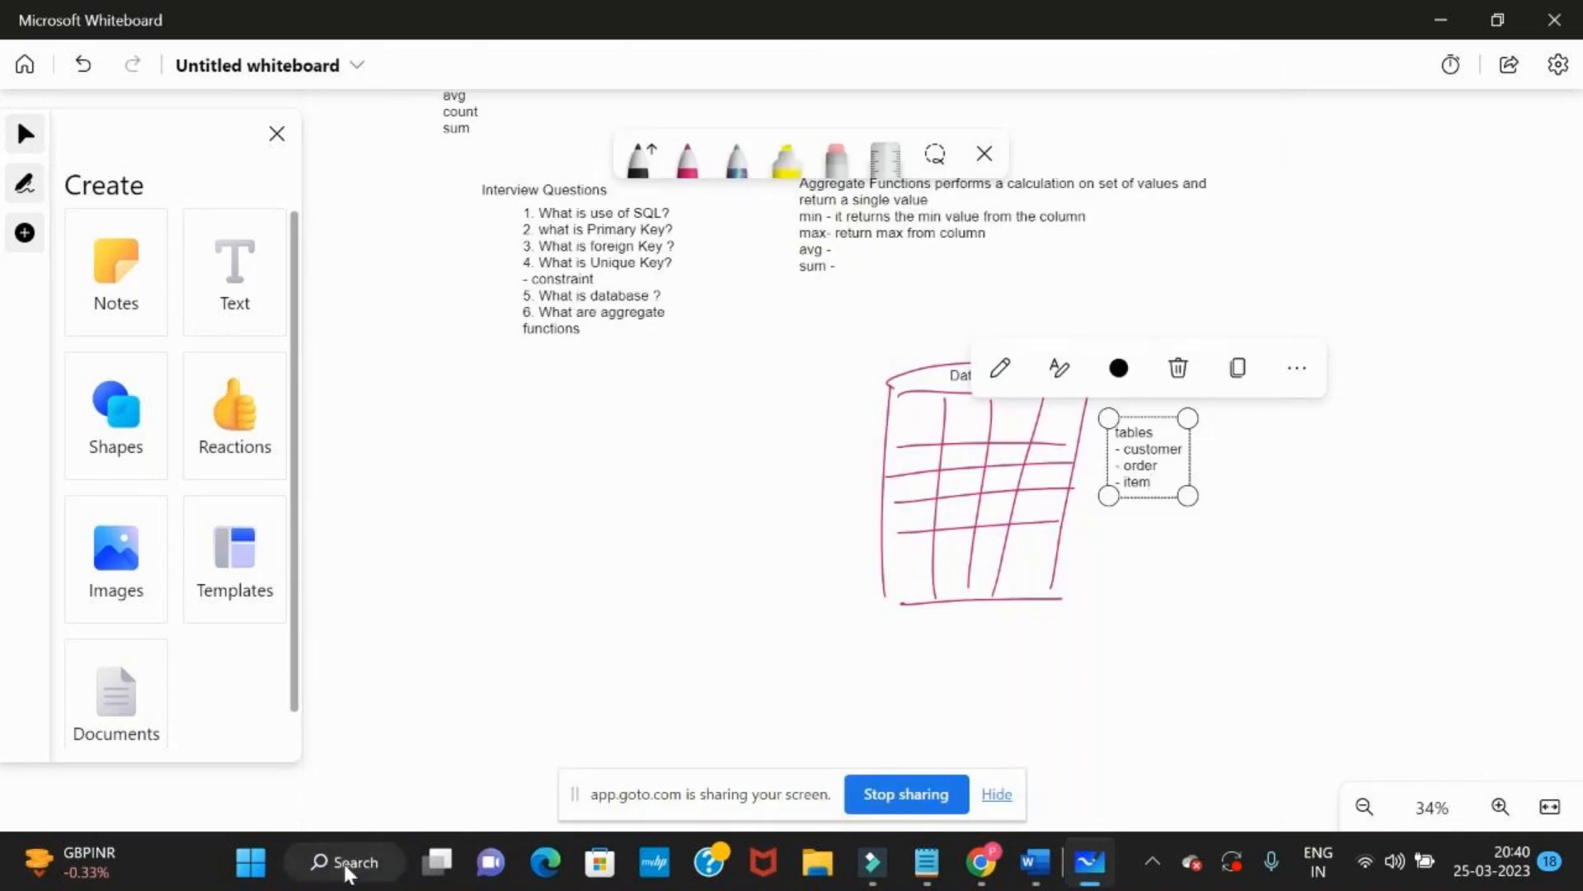
Switch to Google Chrome by launching it with the Person 1 profile
{"action": "left_click", "coordinate": [345, 863]}
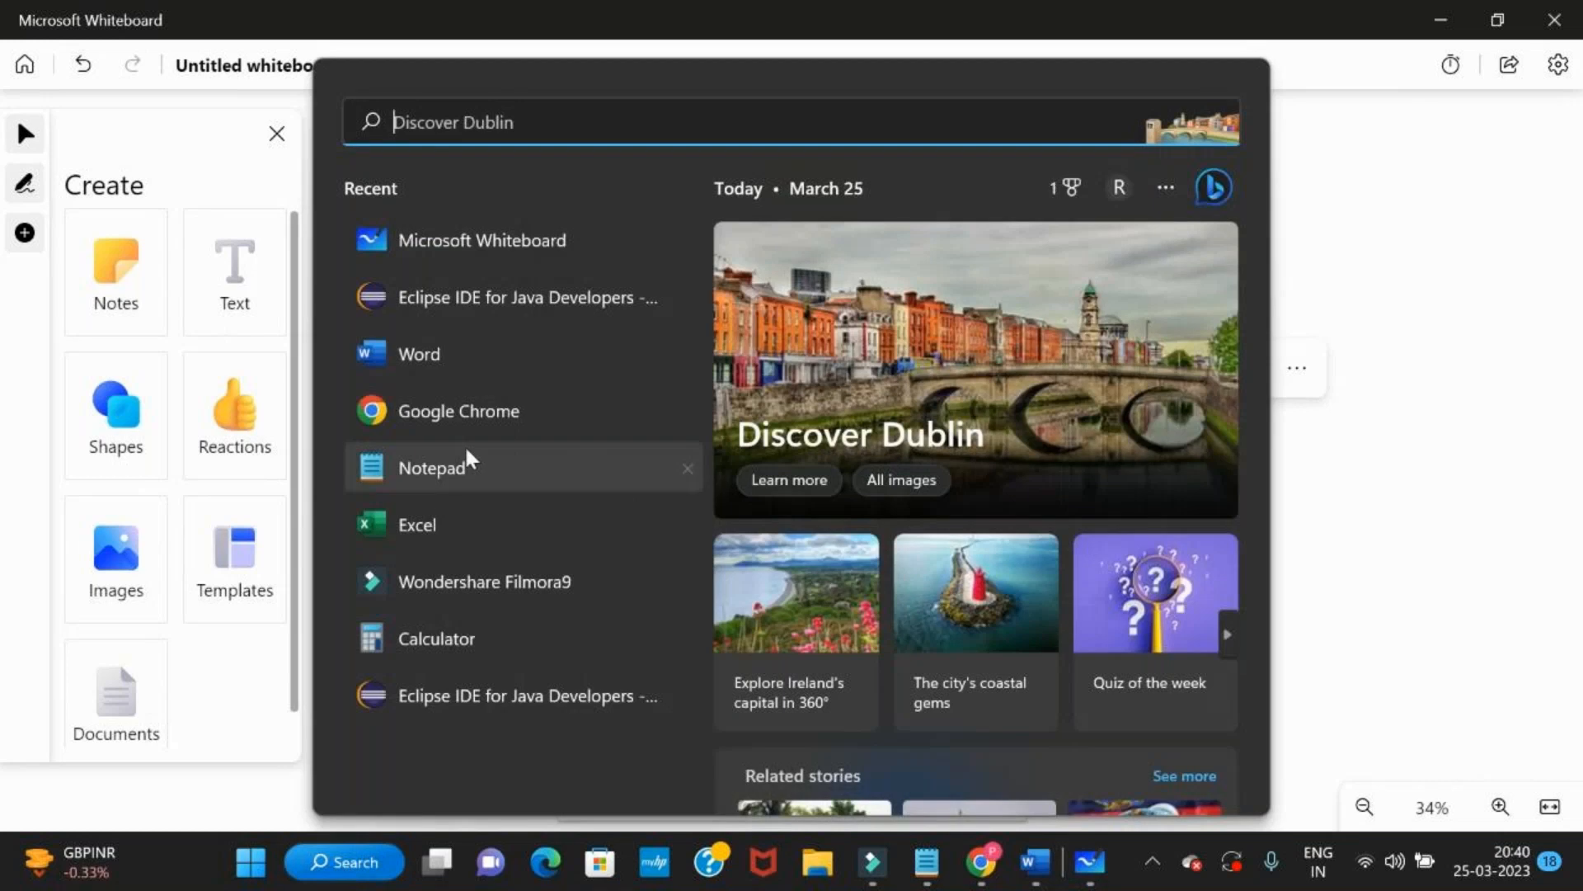
{"action": "left_click", "coordinate": [491, 417]}
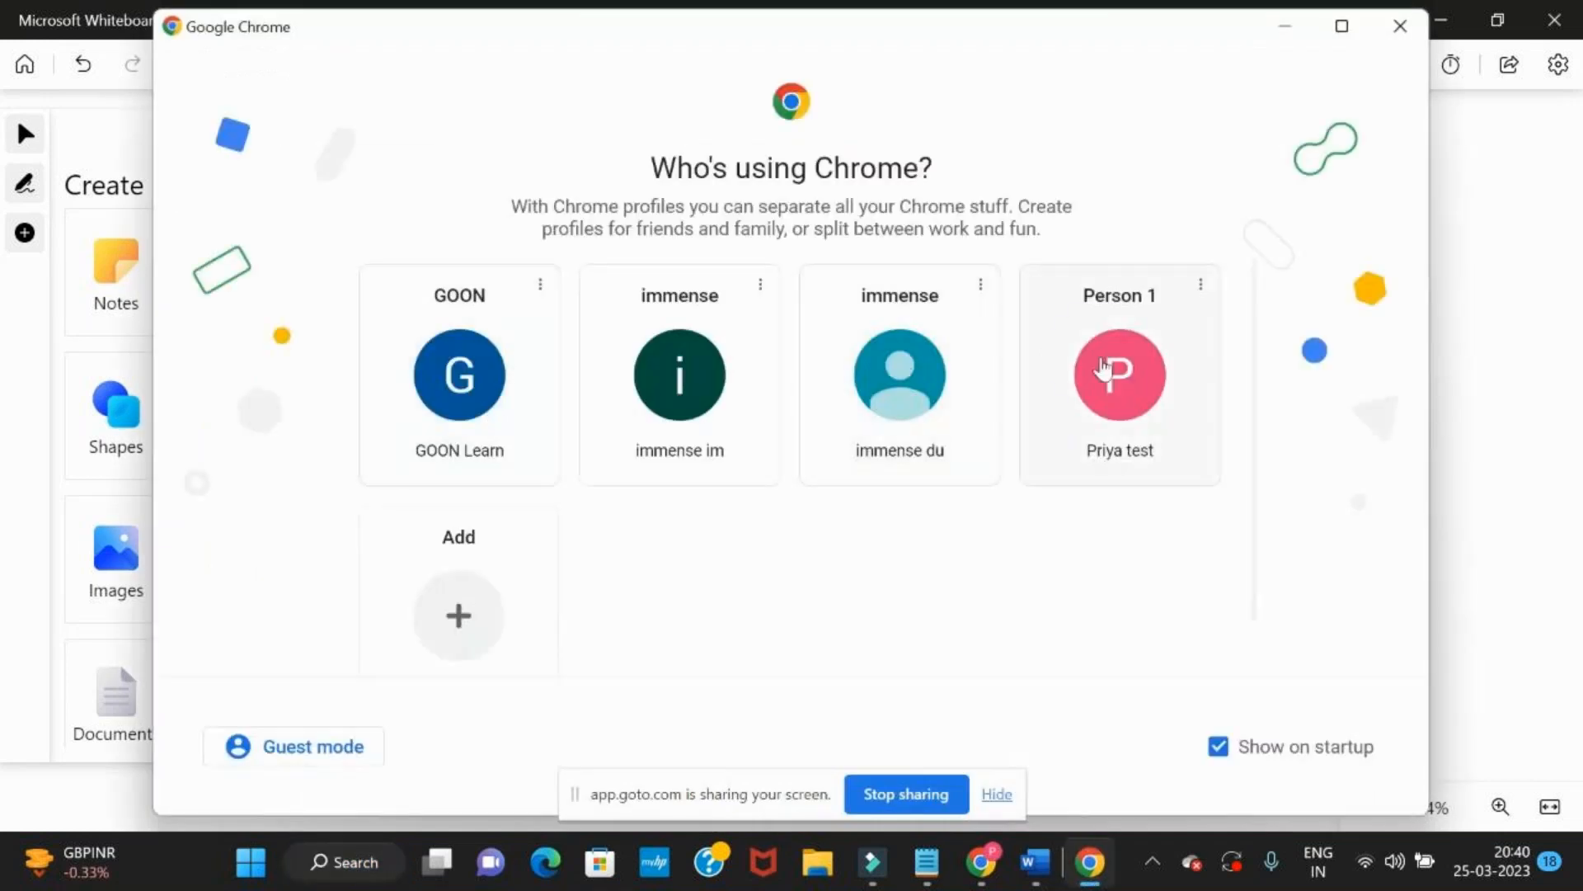
{"action": "left_click", "coordinate": [1096, 371]}
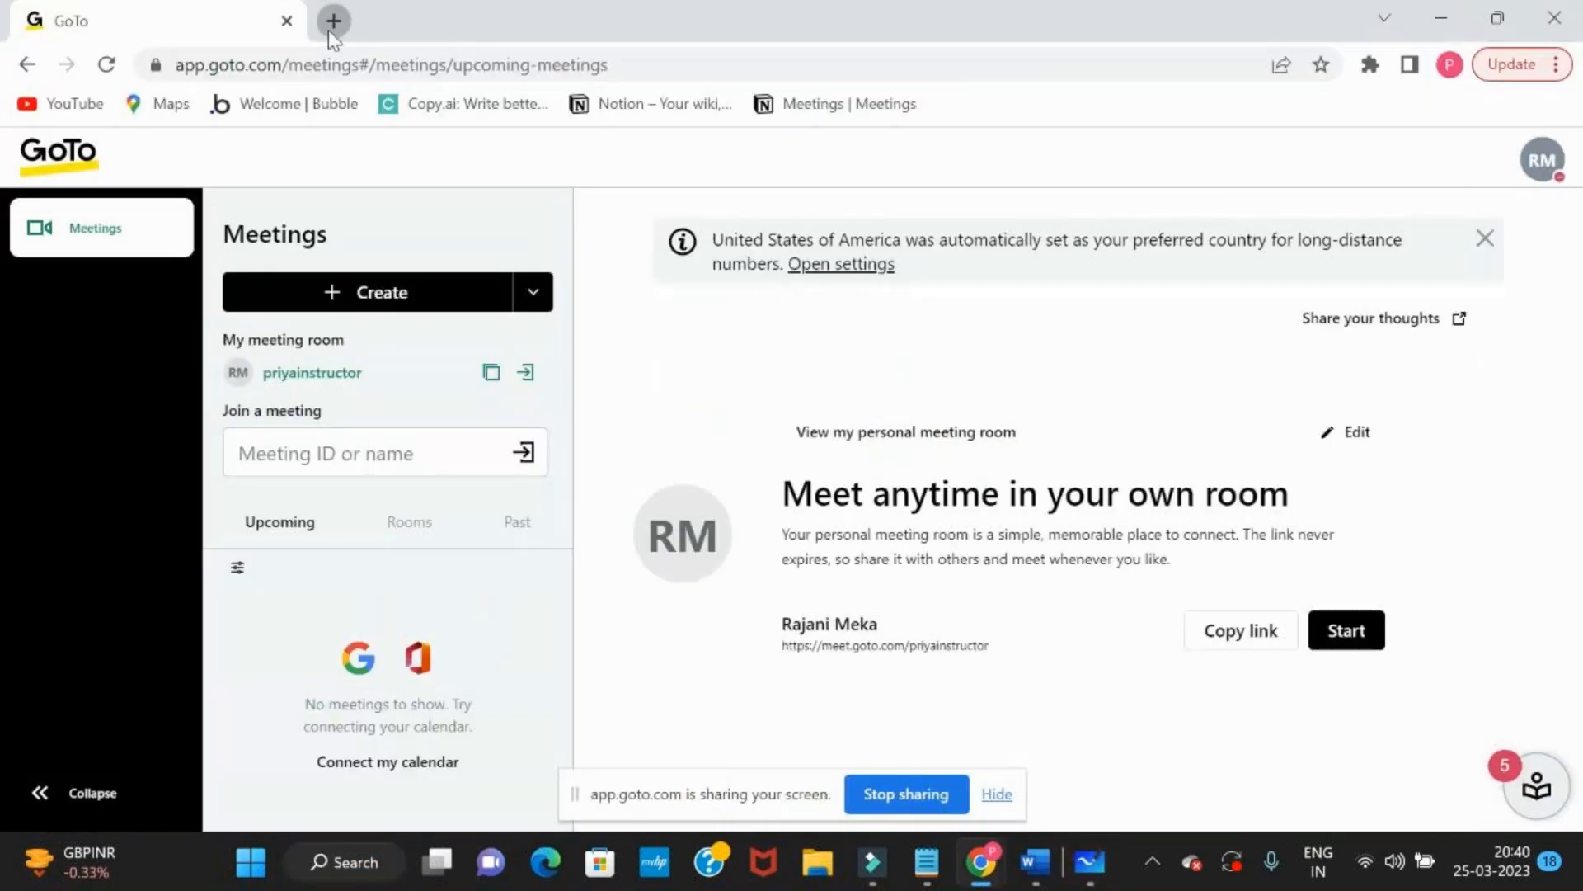
Load makemytrip.com/flights/ in a new browser tab and dismiss the Google sign-in prompt
{"action": "left_click", "coordinate": [333, 21]}
{"action": "type", "text": "makemytr"}
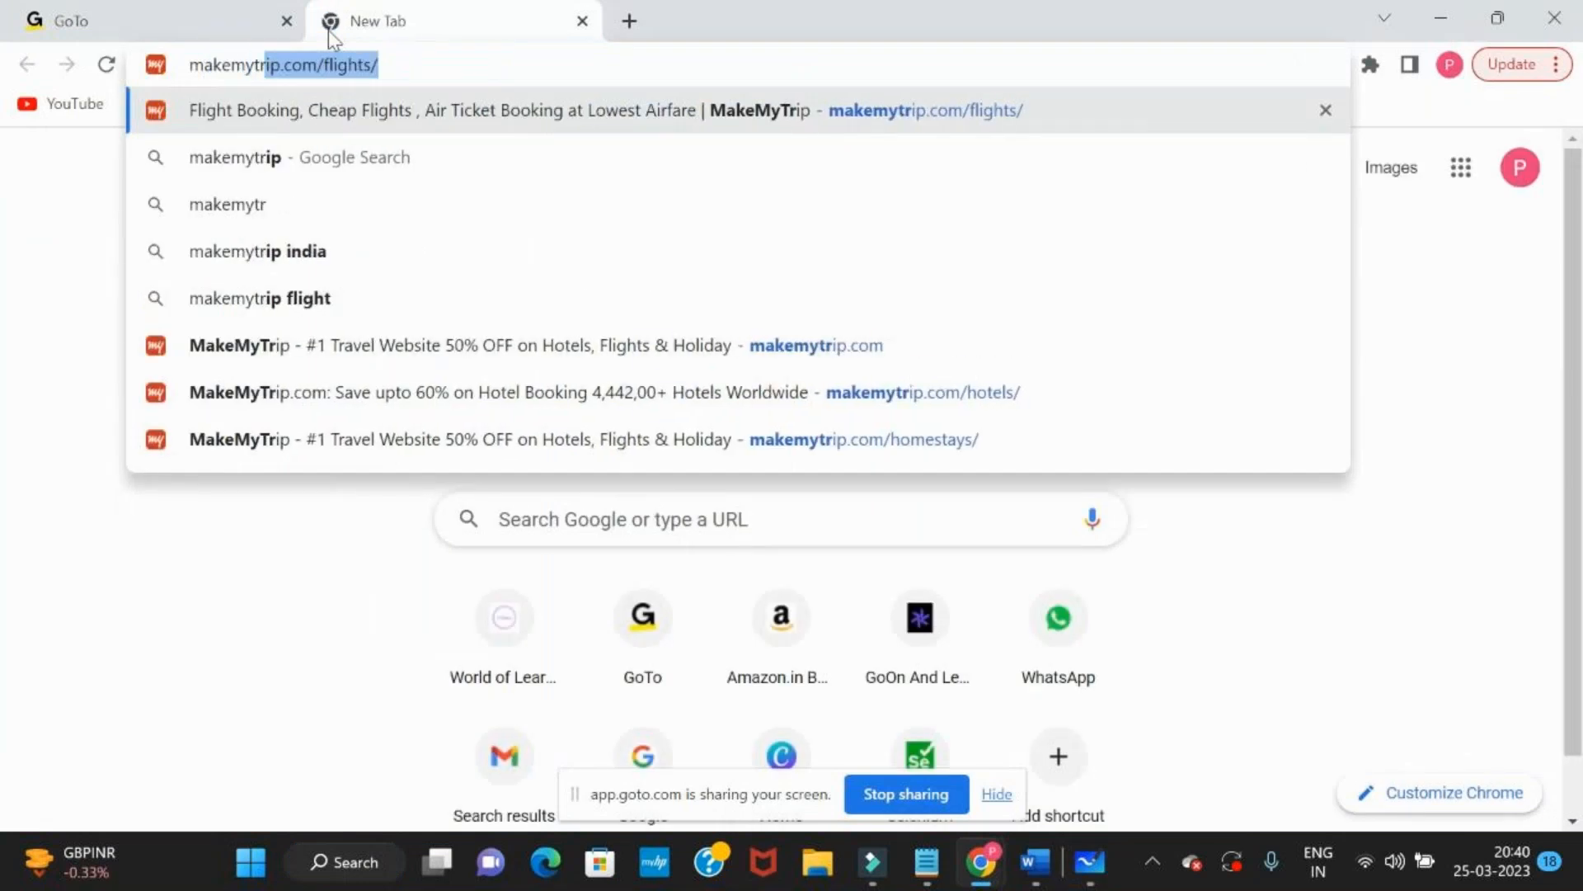
{"action": "key", "text": "Return"}
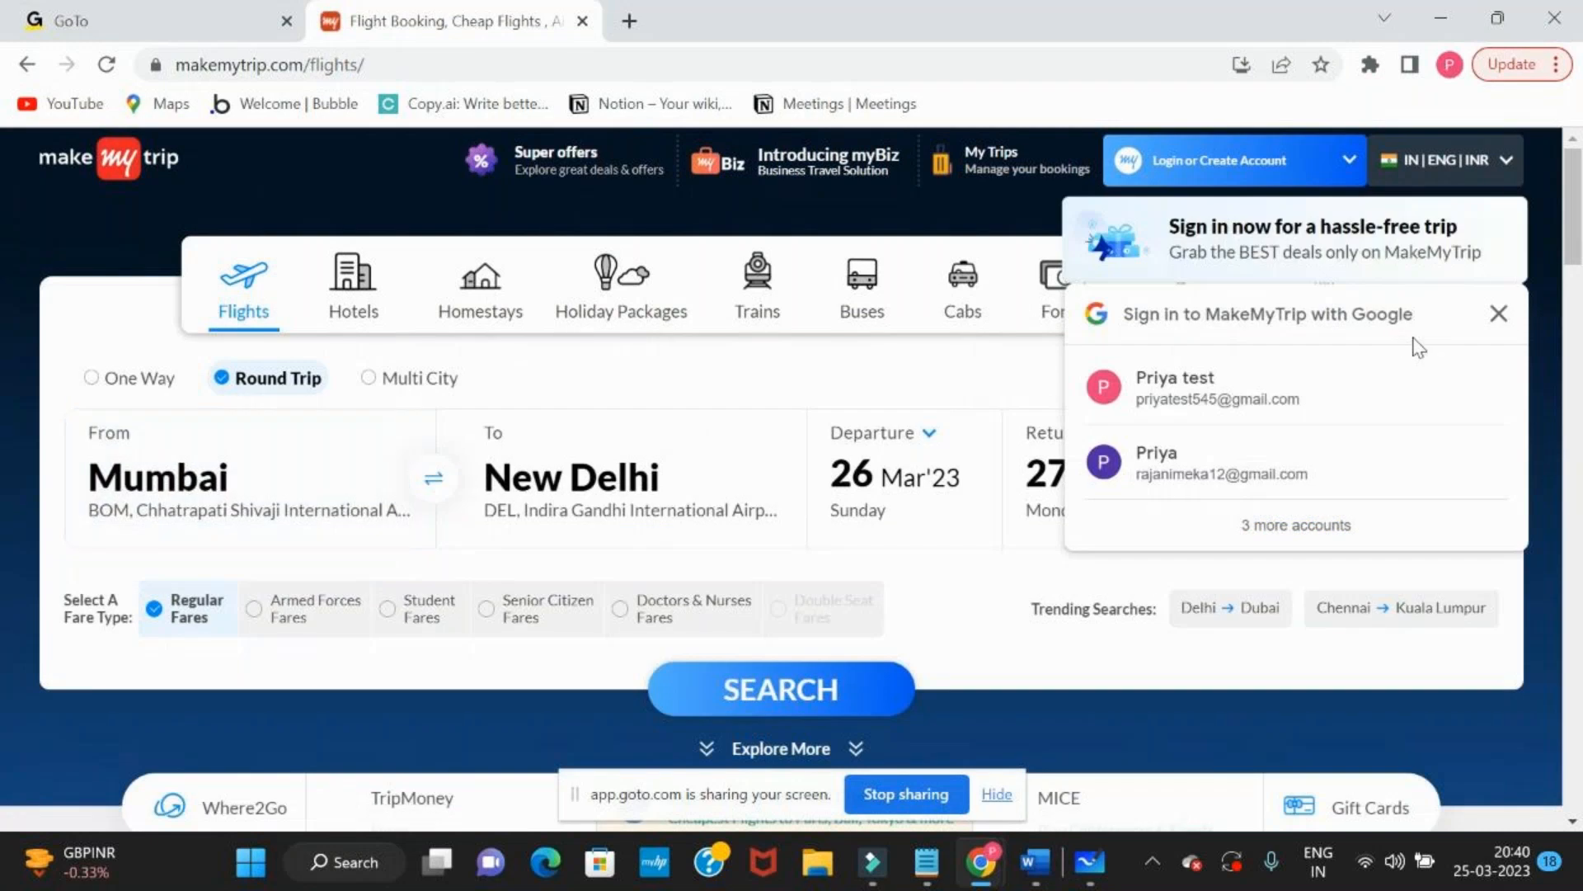
{"action": "left_click", "coordinate": [1499, 314]}
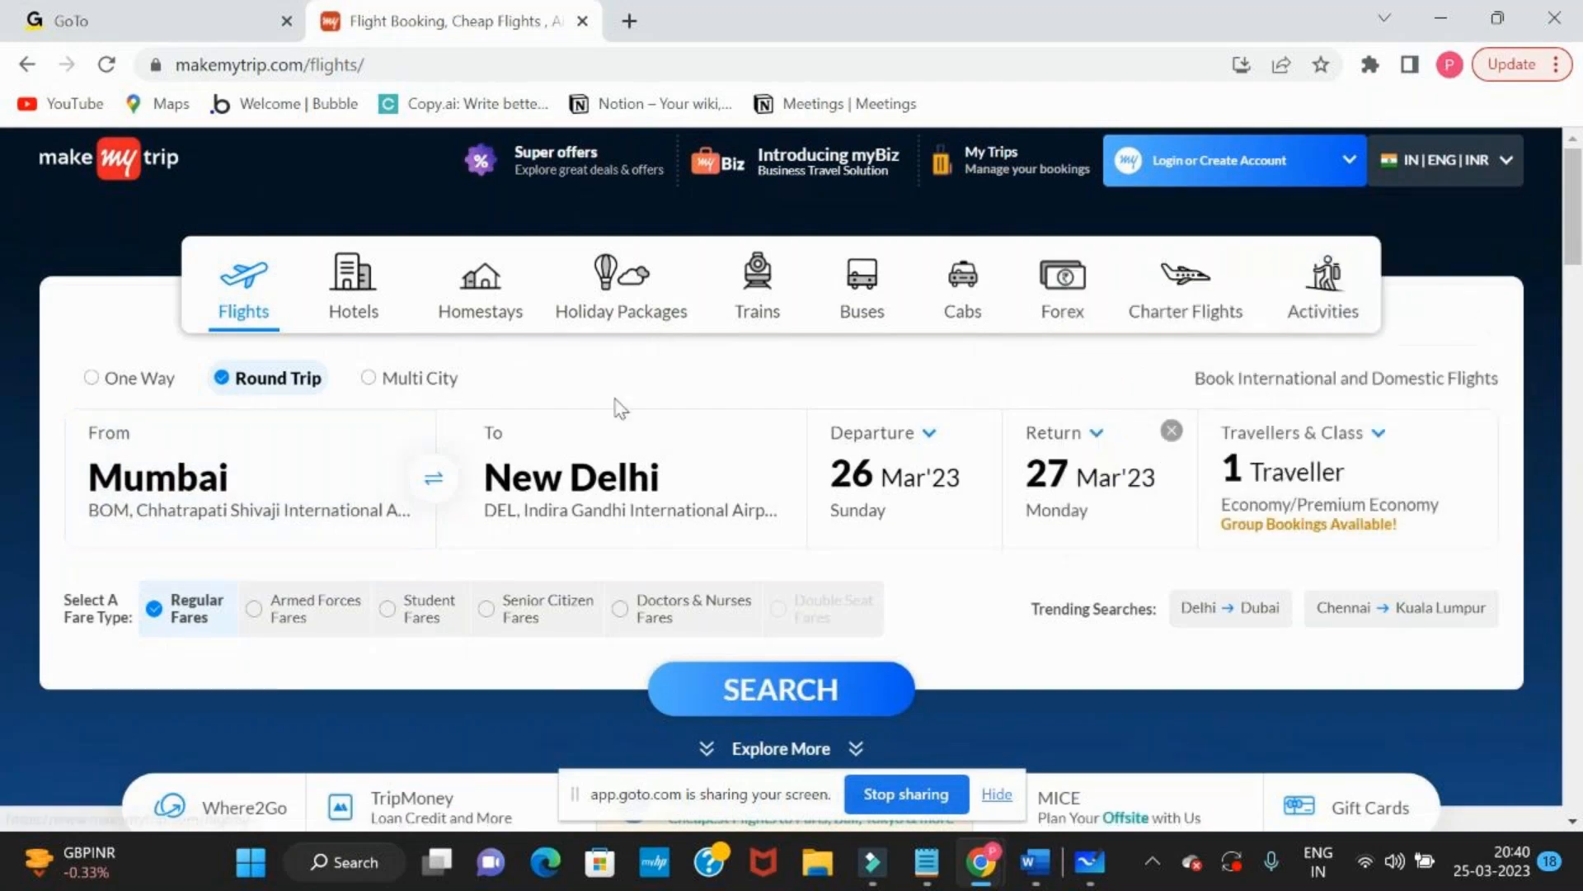
Search for the preset round-trip flights from Mumbai to New Delhi and dismiss the price lock popup
{"action": "key", "text": "alt+Tab"}
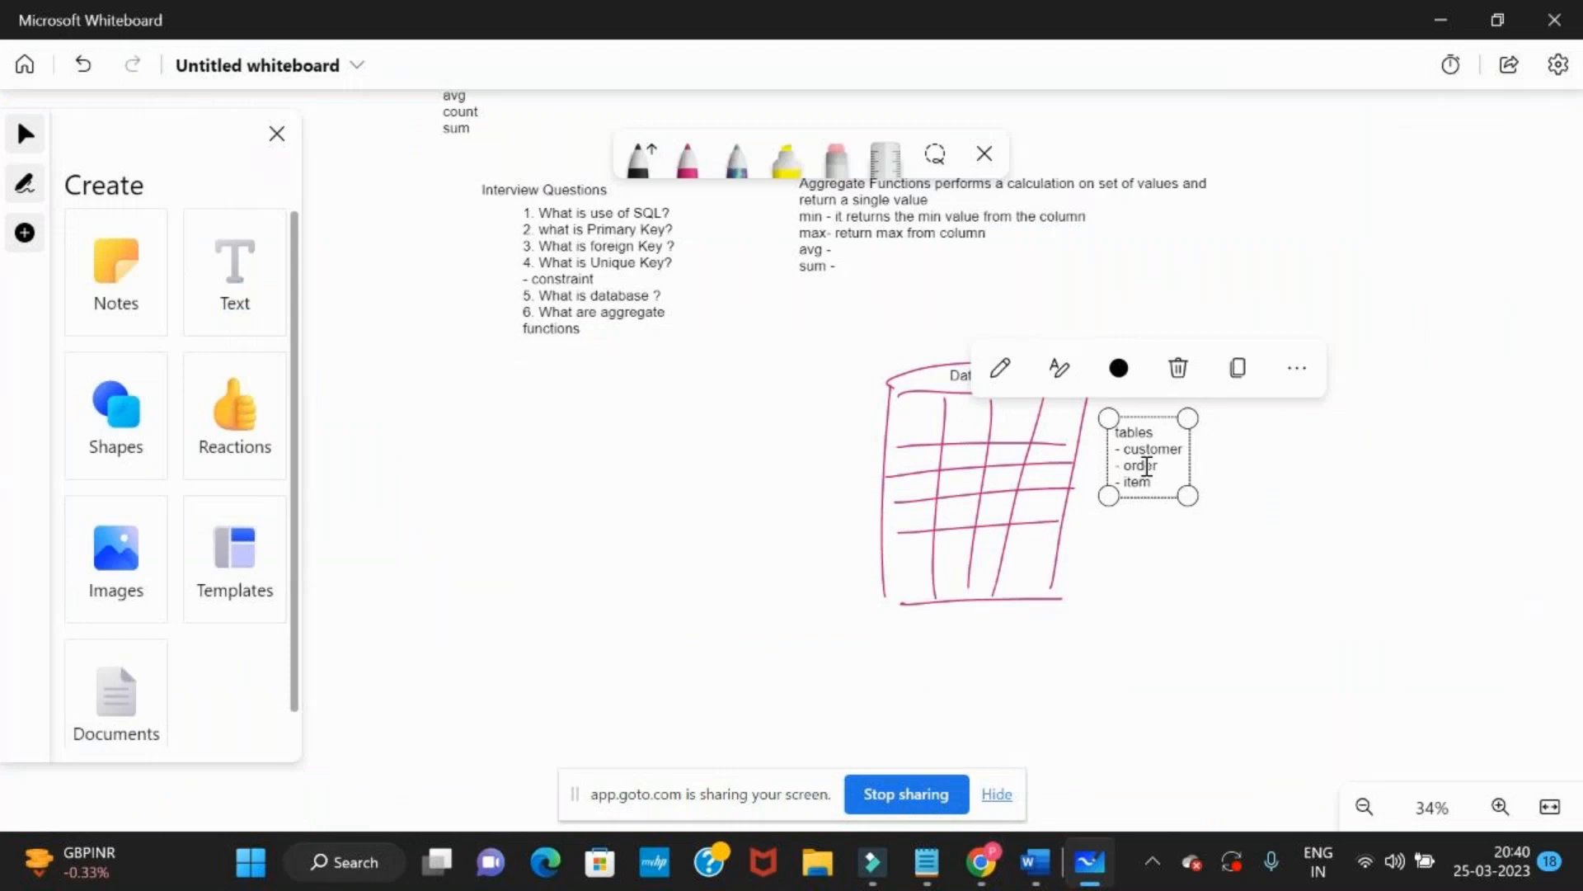
{"action": "key", "text": "alt+Tab"}
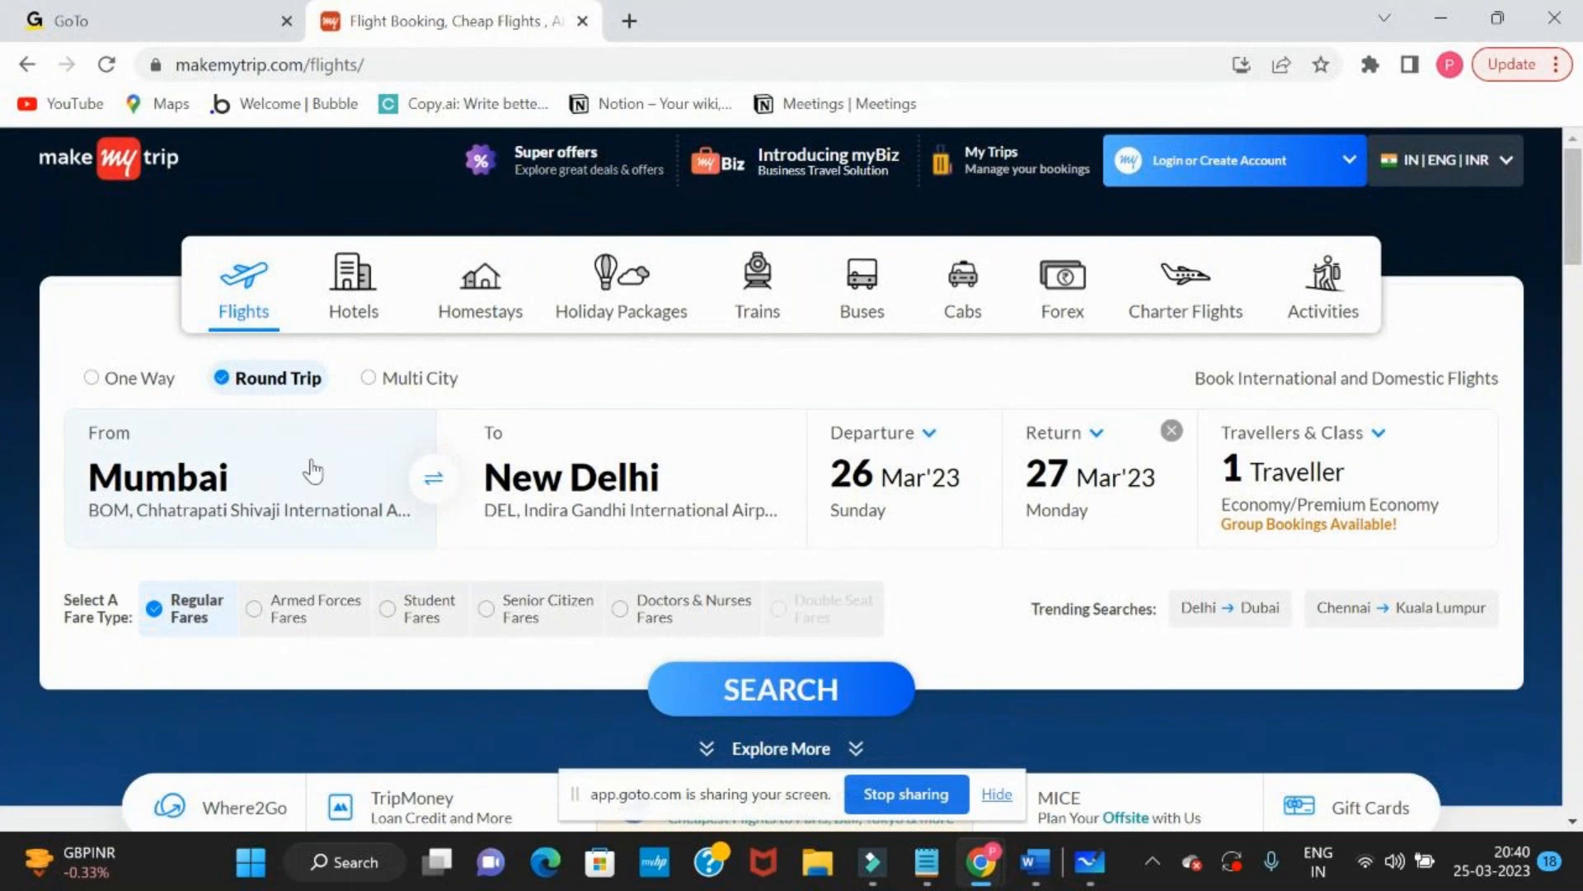
{"action": "scroll", "coordinate": [827, 419], "scroll_direction": "down", "scroll_amount": 3}
{"action": "left_click", "coordinate": [829, 388]}
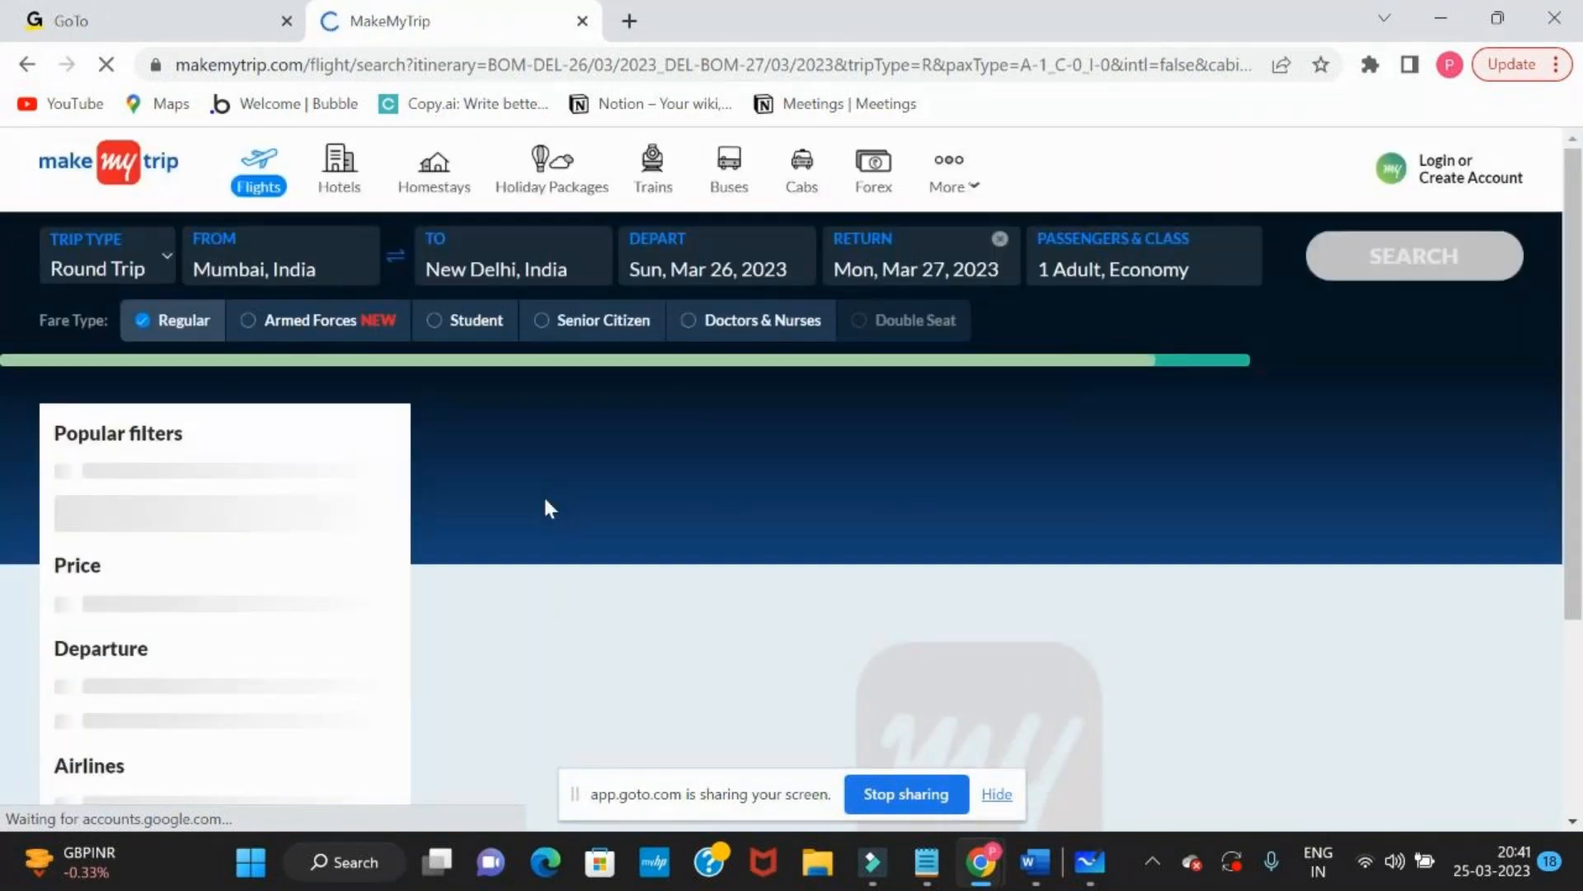
{"action": "scroll", "coordinate": [544, 499], "scroll_direction": "down", "scroll_amount": 2}
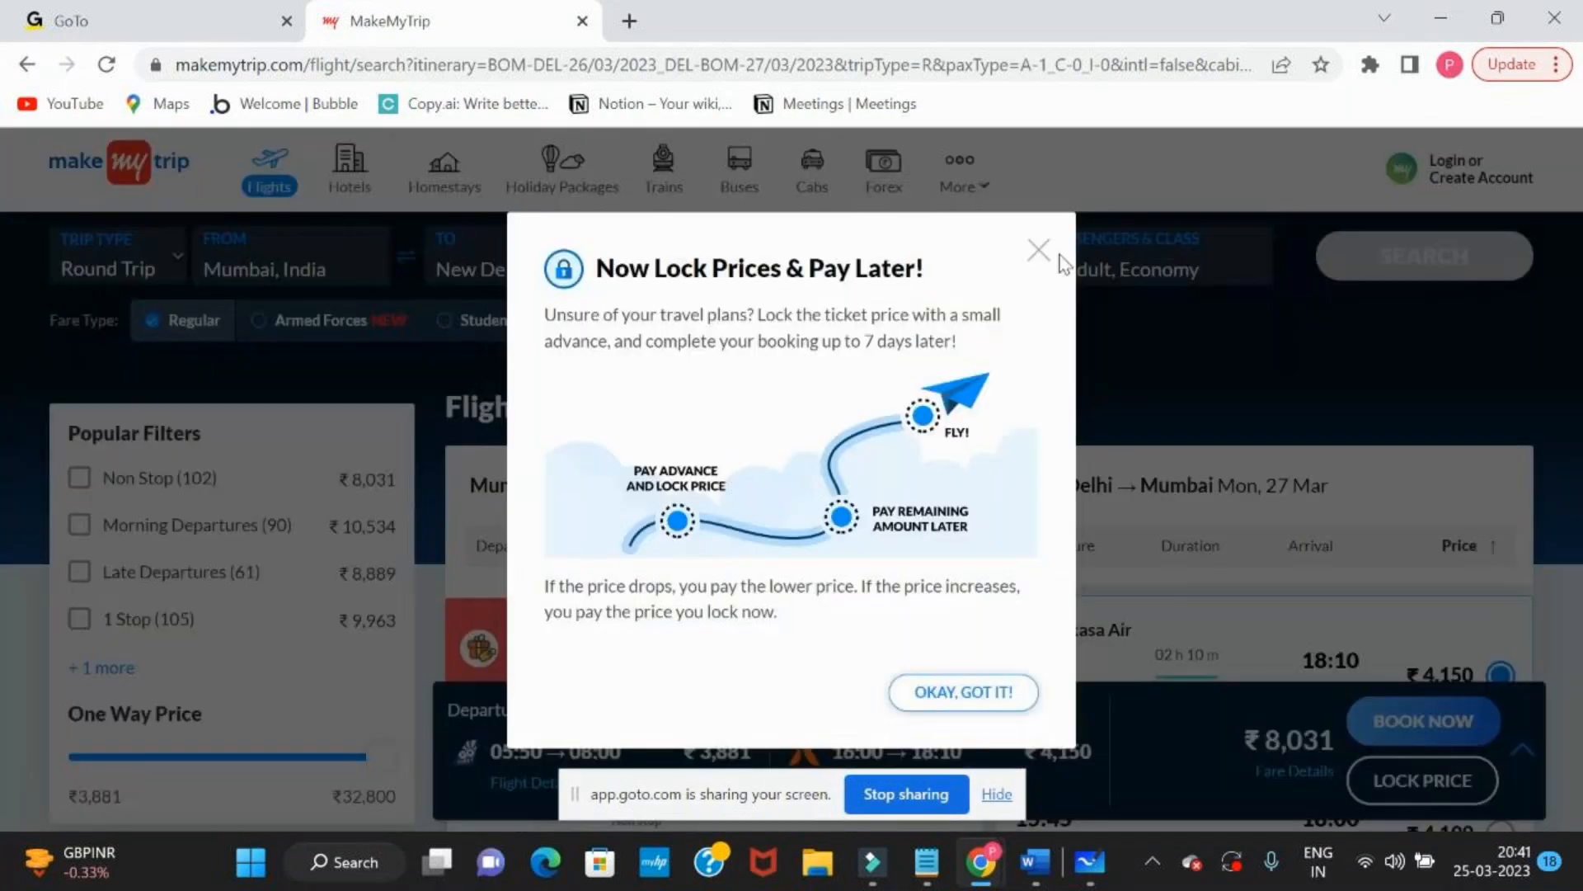
{"action": "left_click", "coordinate": [1038, 250]}
Look through the outbound and return flight results, and open the site's Hotels section
{"action": "scroll", "coordinate": [943, 594], "scroll_direction": "down", "scroll_amount": 3}
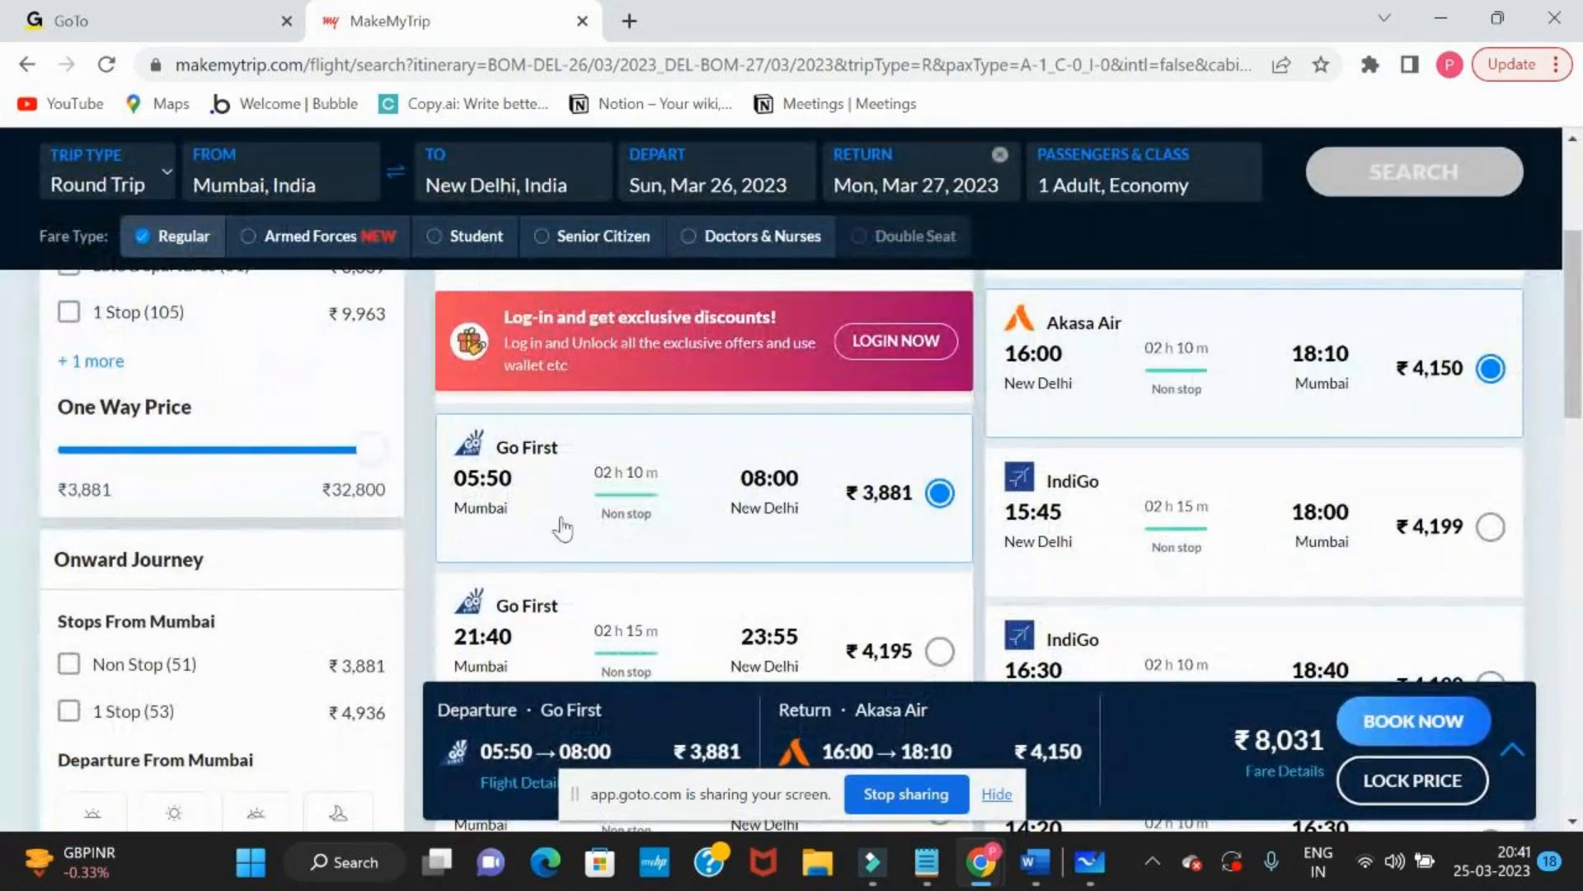
{"action": "scroll", "coordinate": [516, 482], "scroll_direction": "down", "scroll_amount": 2}
{"action": "scroll", "coordinate": [516, 482], "scroll_direction": "down", "scroll_amount": 3}
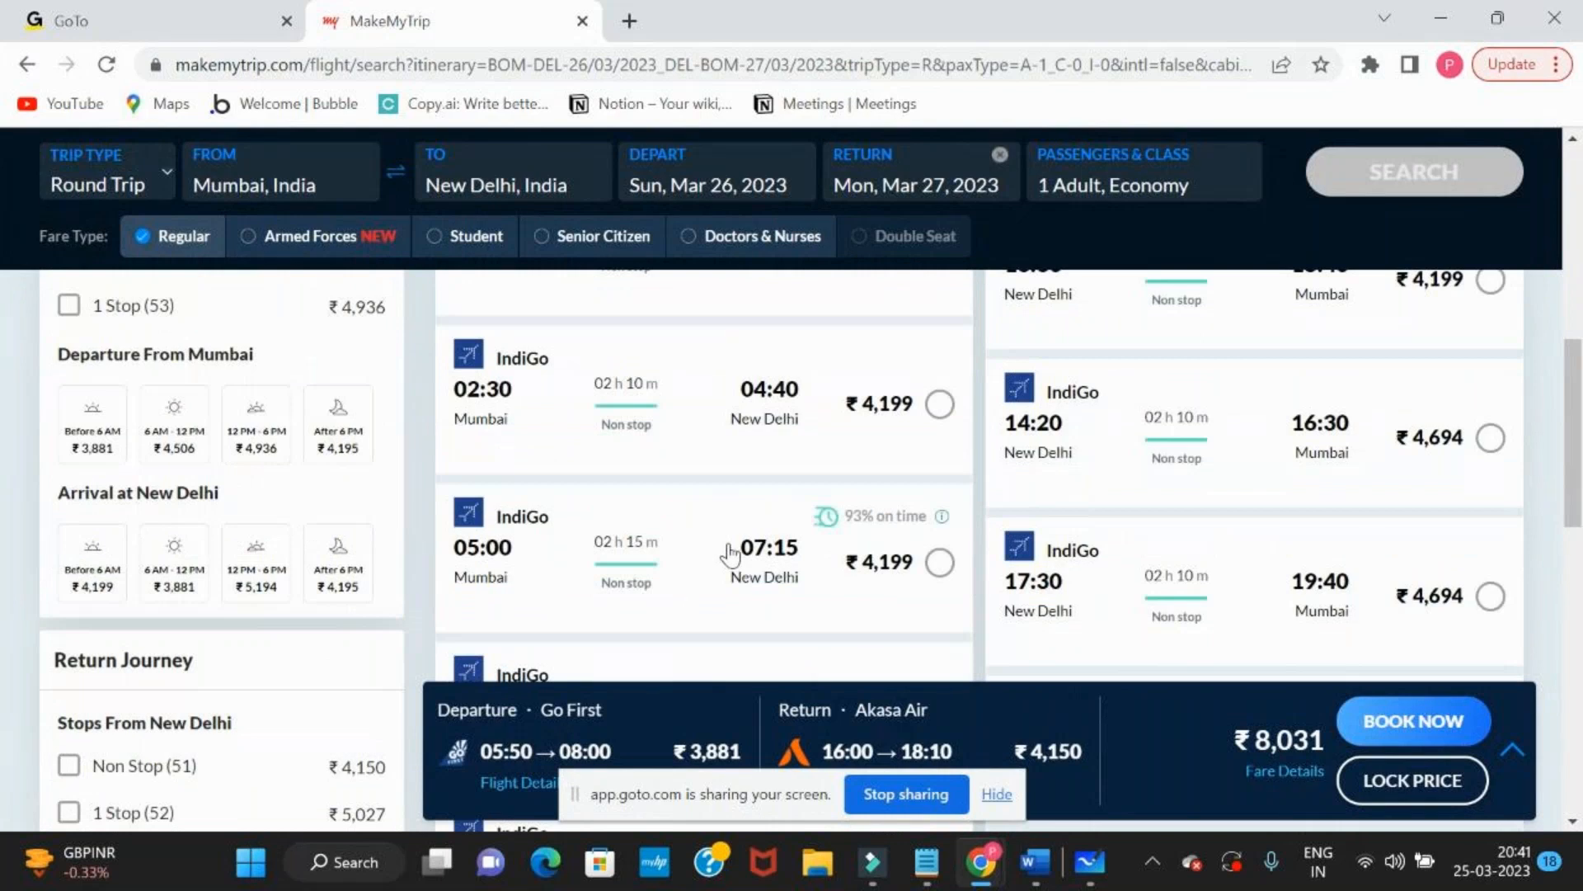
{"action": "scroll", "coordinate": [177, 376], "scroll_direction": "up", "scroll_amount": 5}
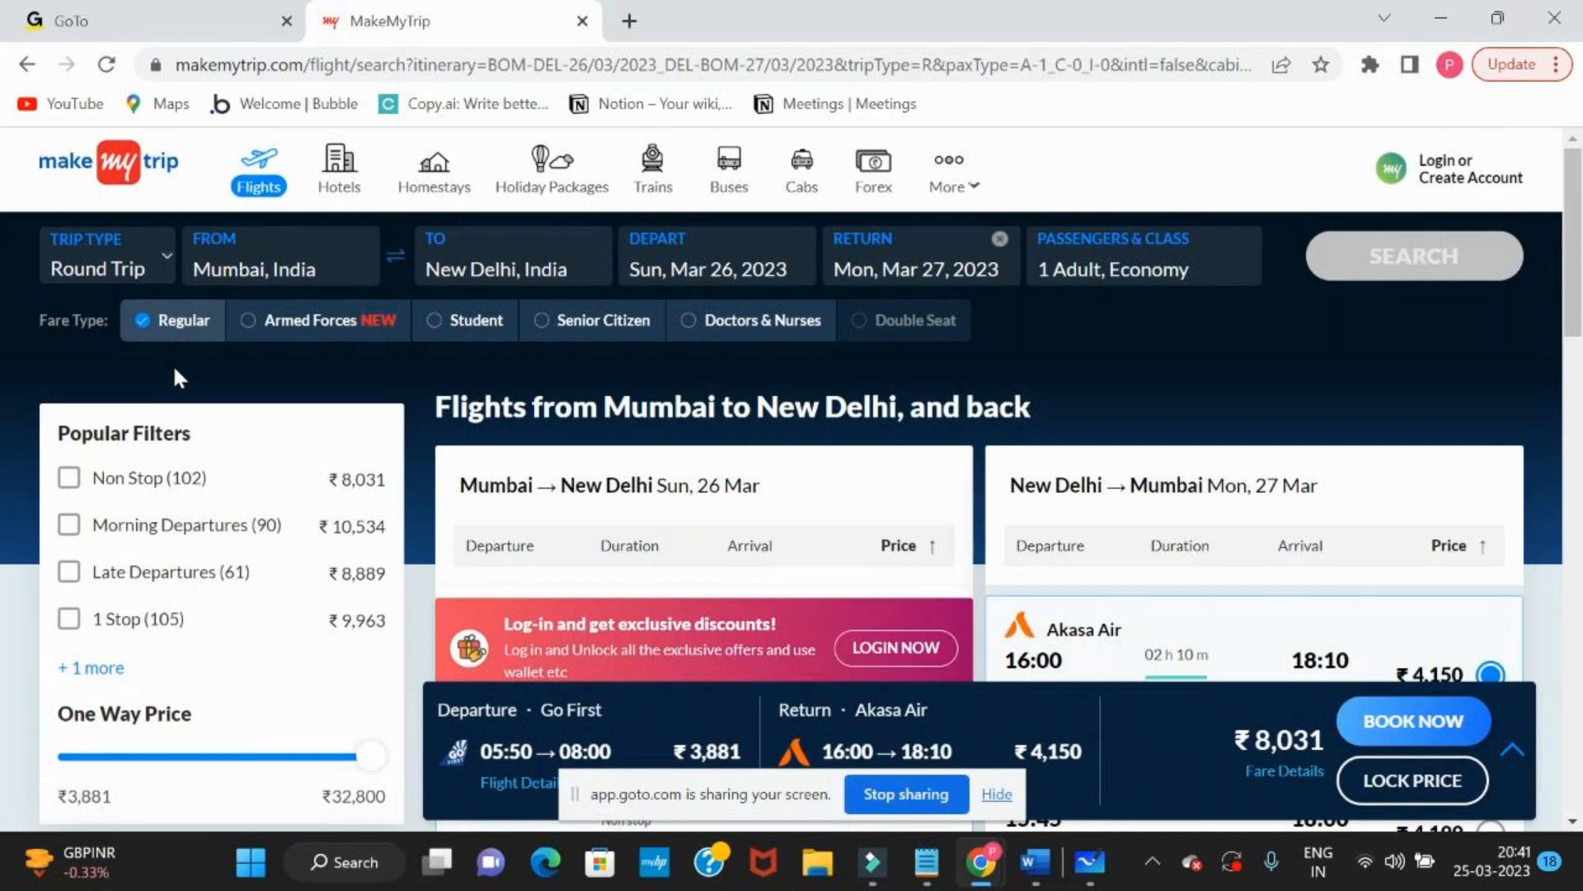
{"action": "scroll", "coordinate": [176, 378], "scroll_direction": "down", "scroll_amount": 1}
{"action": "scroll", "coordinate": [179, 379], "scroll_direction": "up", "scroll_amount": 1}
{"action": "left_click", "coordinate": [336, 174]}
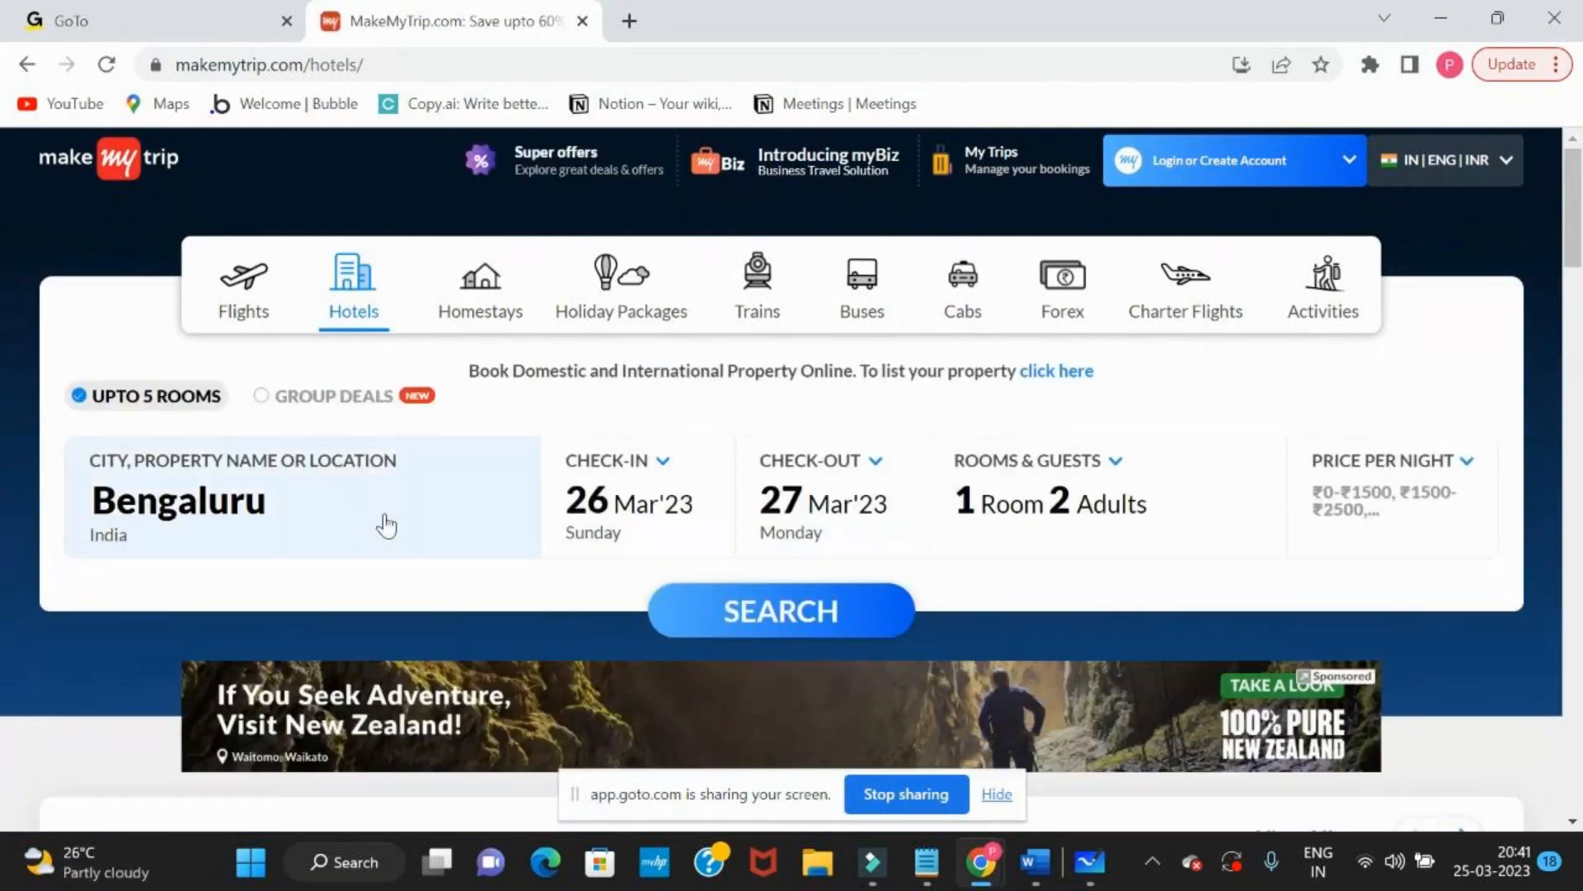
Switch to Microsoft Whiteboard and add the text "select * from hotels where city =" below the database cylinder
{"action": "key", "text": "alt+Tab"}
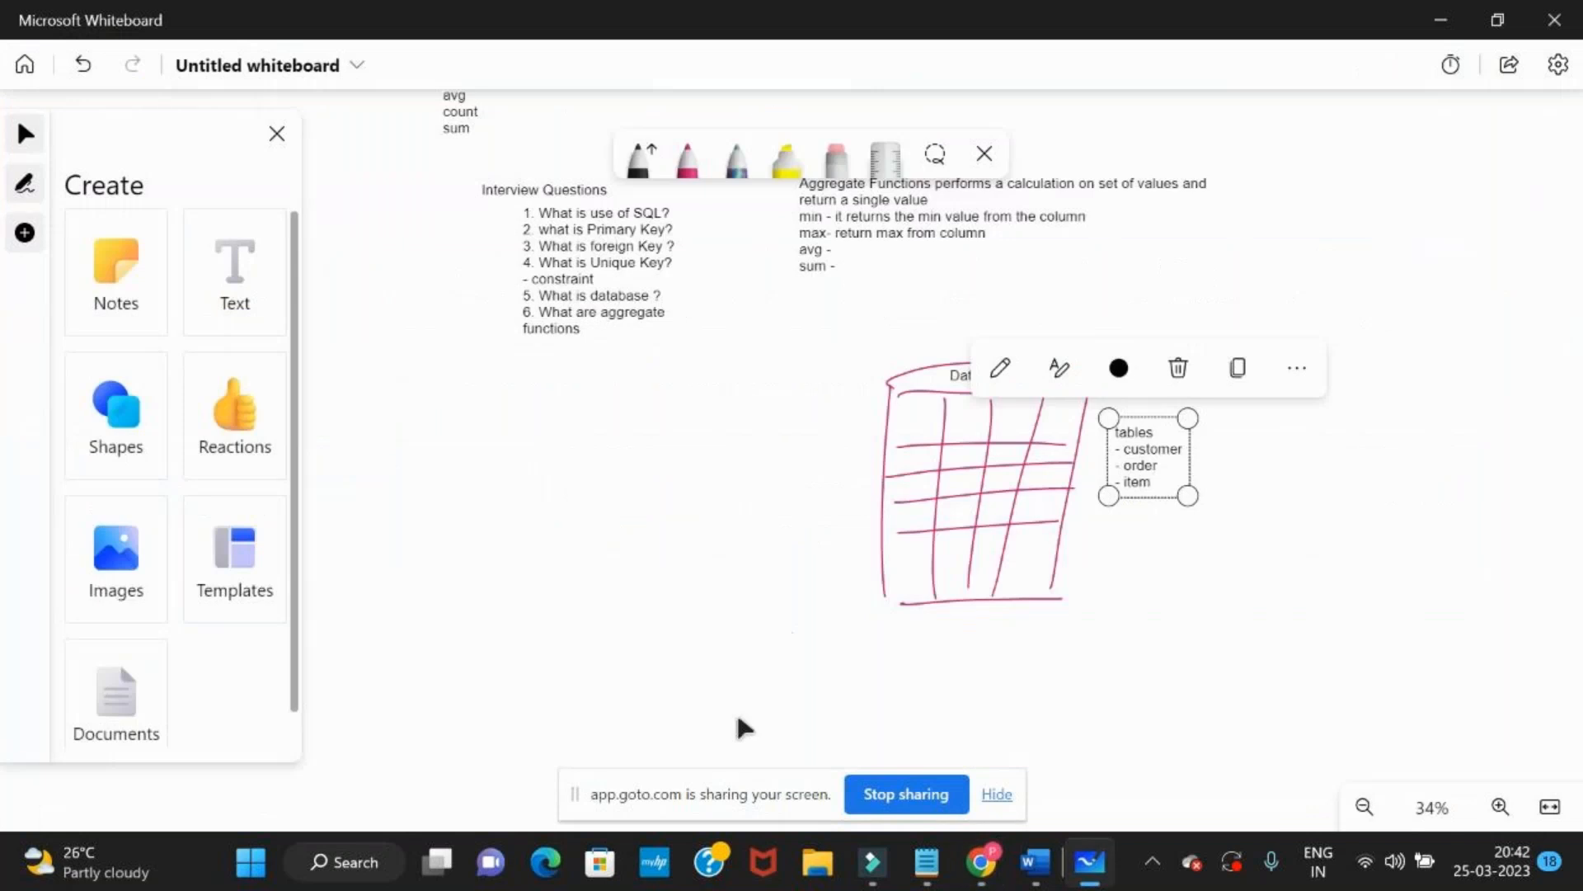
{"action": "left_click", "coordinate": [216, 298]}
{"action": "left_click", "coordinate": [865, 661]}
{"action": "type", "text": "select * from hotels where city ="}
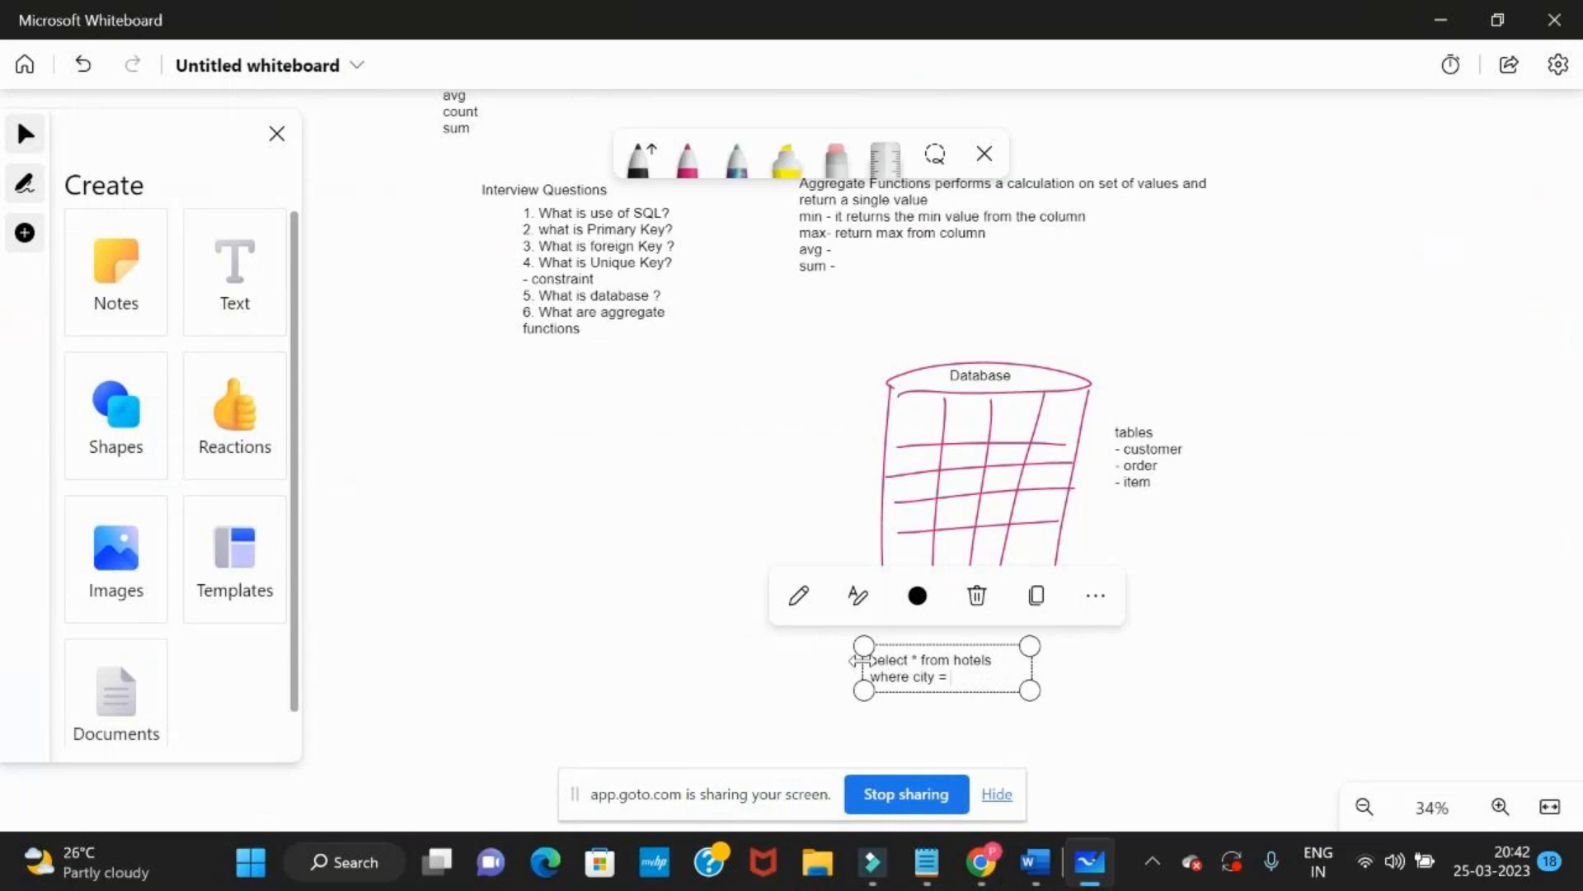
Switch to the browser and look through the MakeMyTrip Hotels page and its city suggestions
{"action": "key", "text": "alt+Tab"}
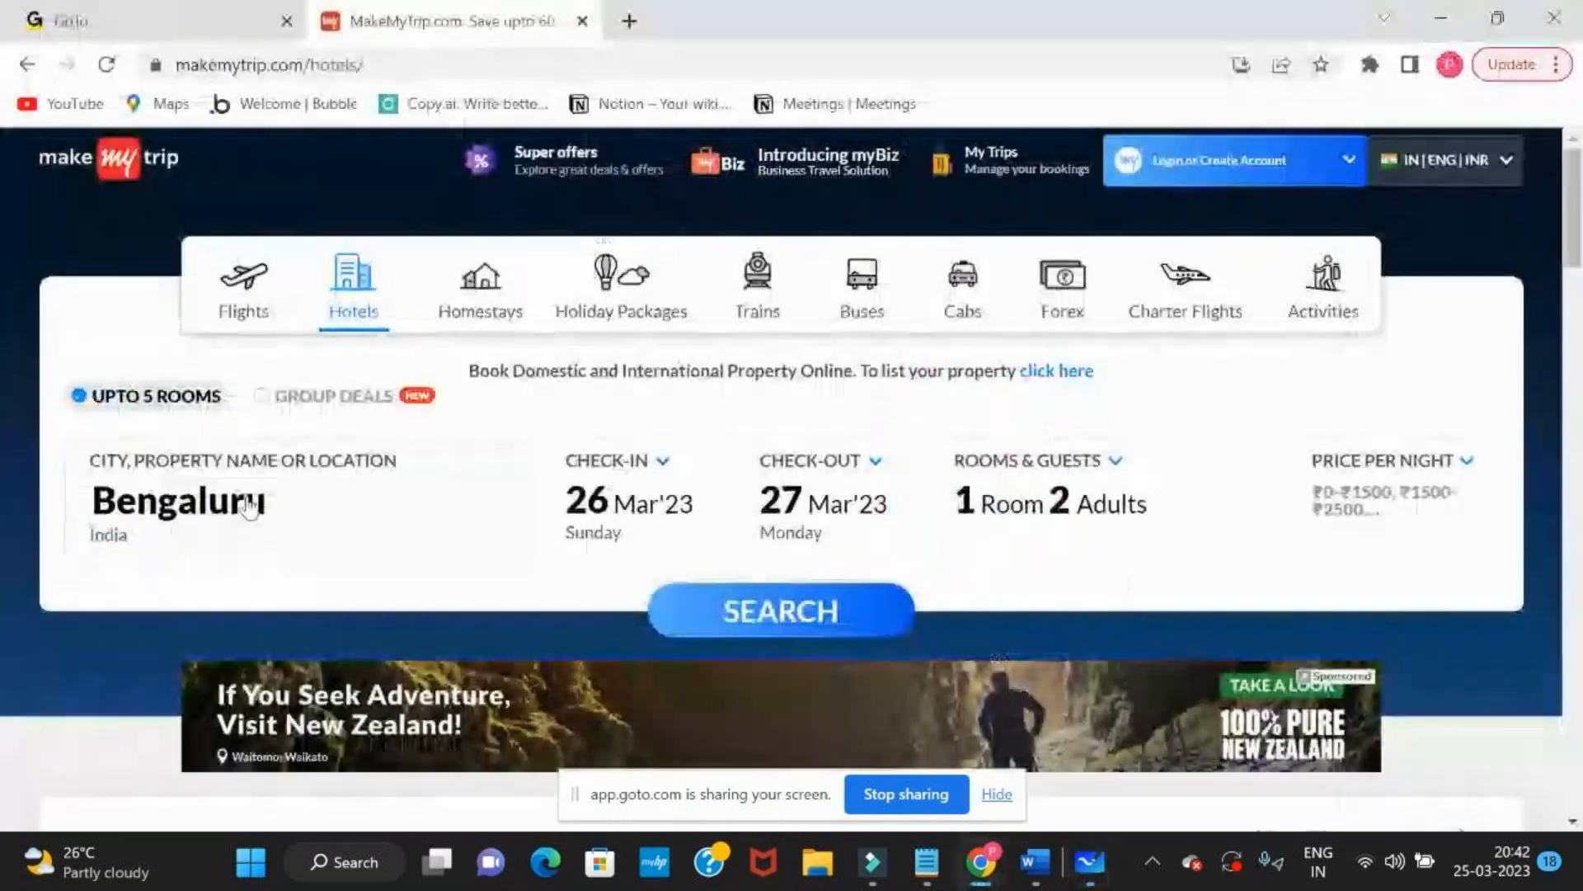
{"action": "left_click", "coordinate": [212, 510]}
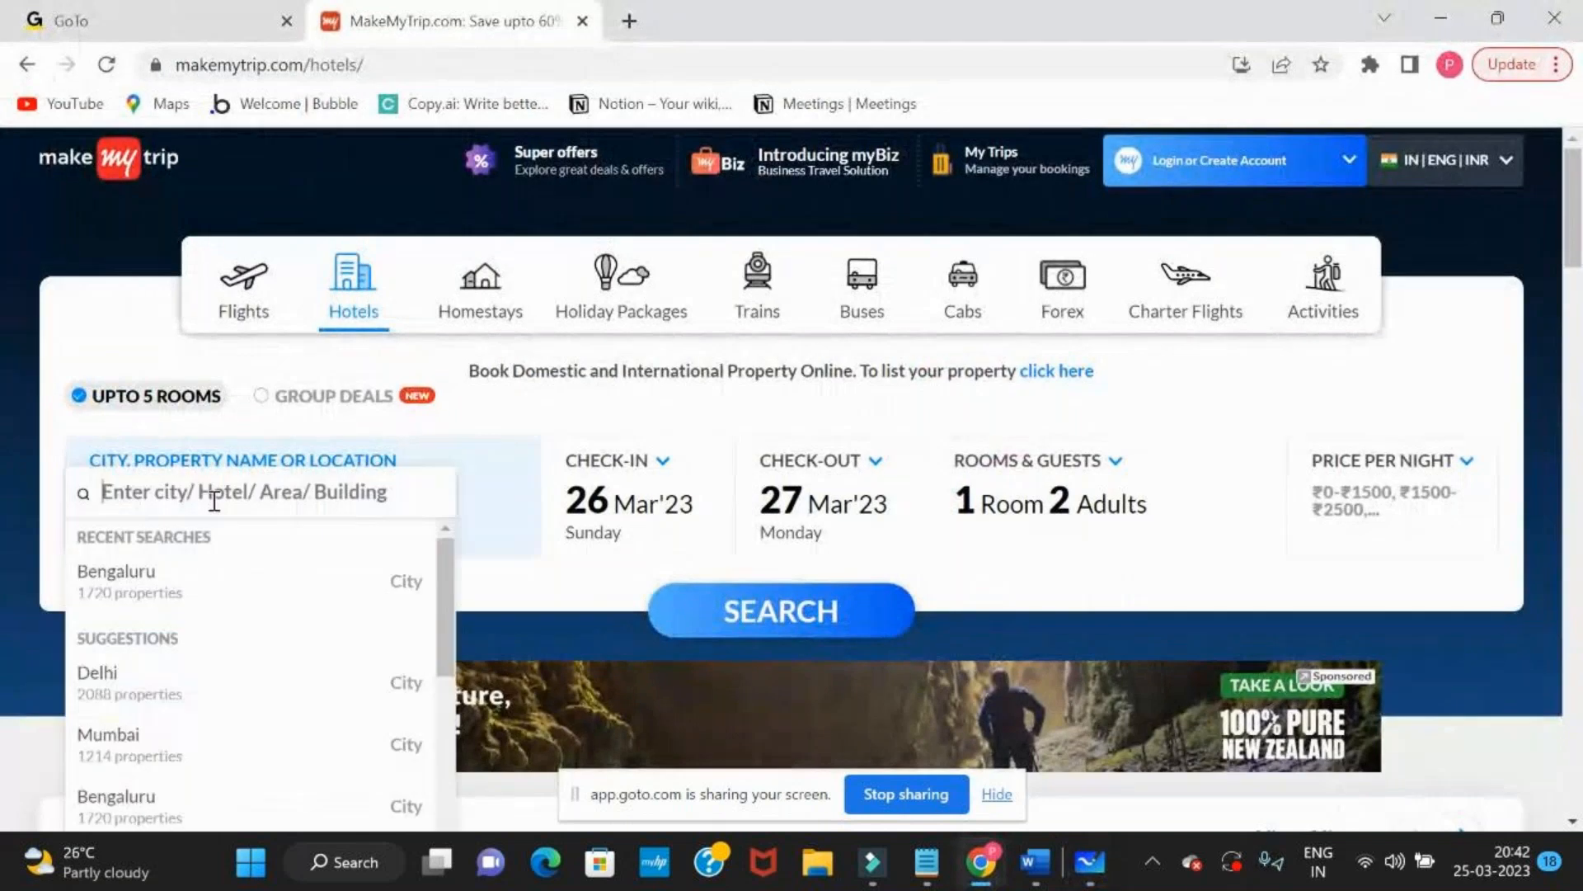
{"action": "left_click", "coordinate": [727, 617]}
{"action": "scroll", "coordinate": [726, 619], "scroll_direction": "down", "scroll_amount": 10}
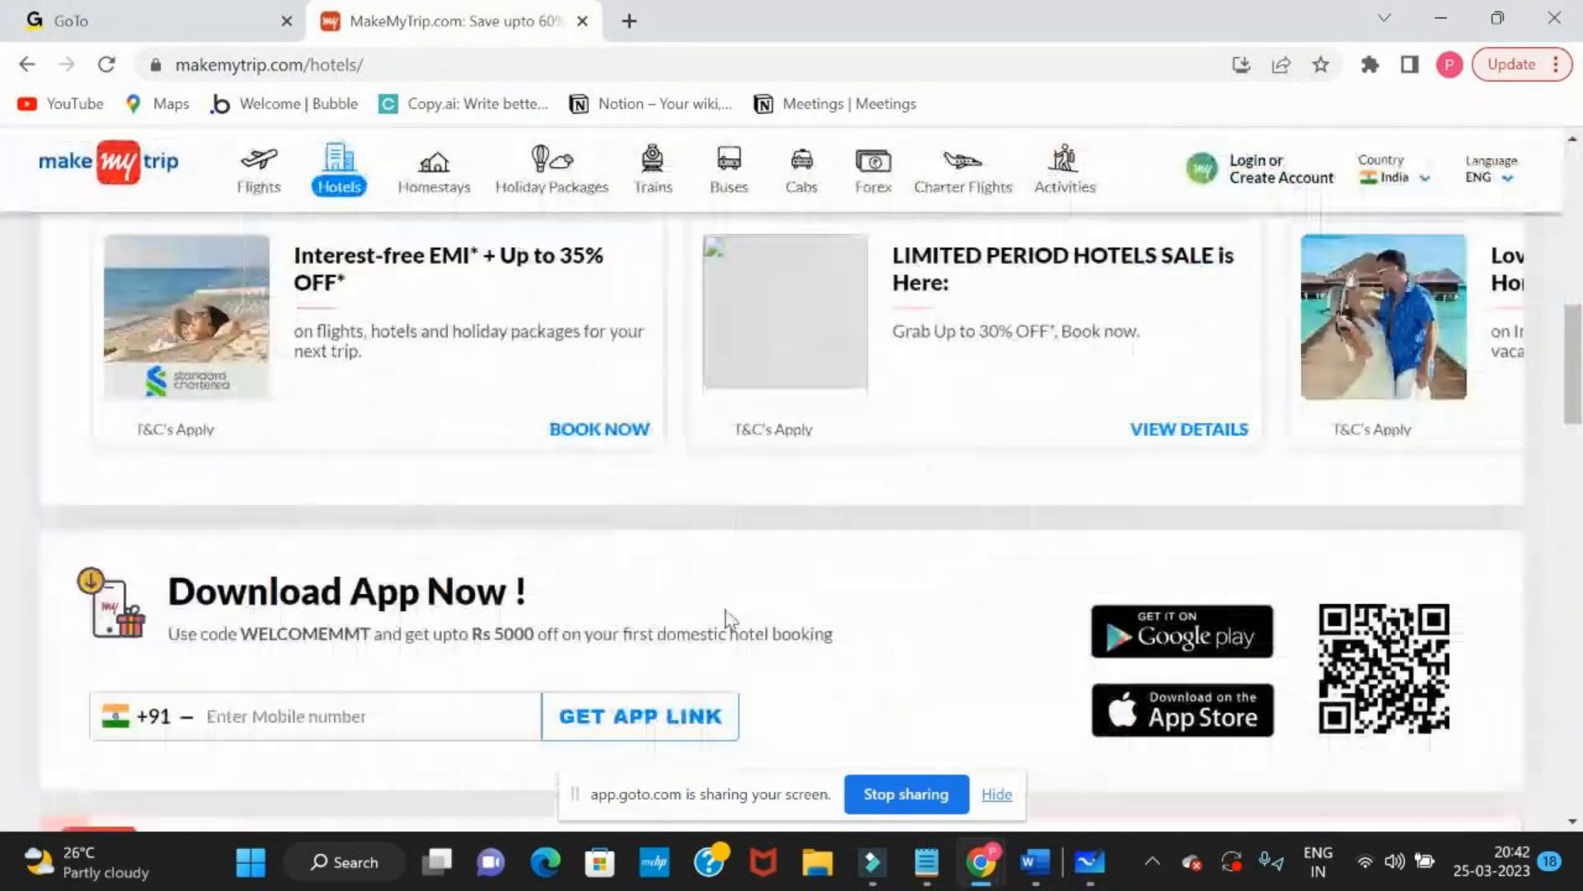
{"action": "scroll", "coordinate": [859, 561], "scroll_direction": "down", "scroll_amount": 10}
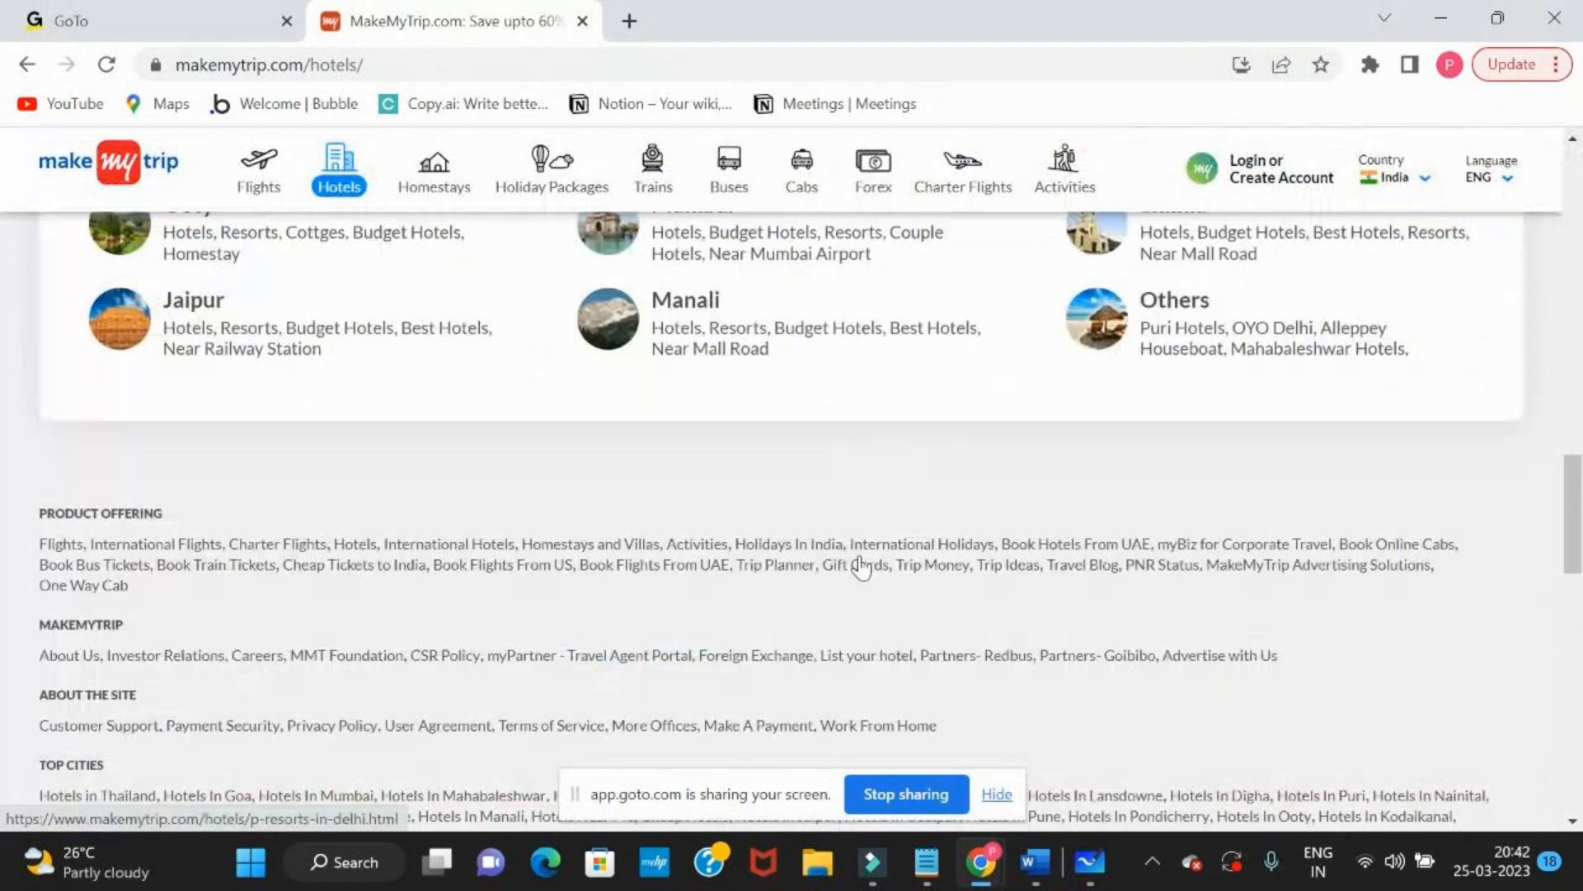
{"action": "key", "text": "alt+Tab"}
{"action": "key", "text": "alt+Tab"}
{"action": "scroll", "coordinate": [707, 478], "scroll_direction": "up", "scroll_amount": 10}
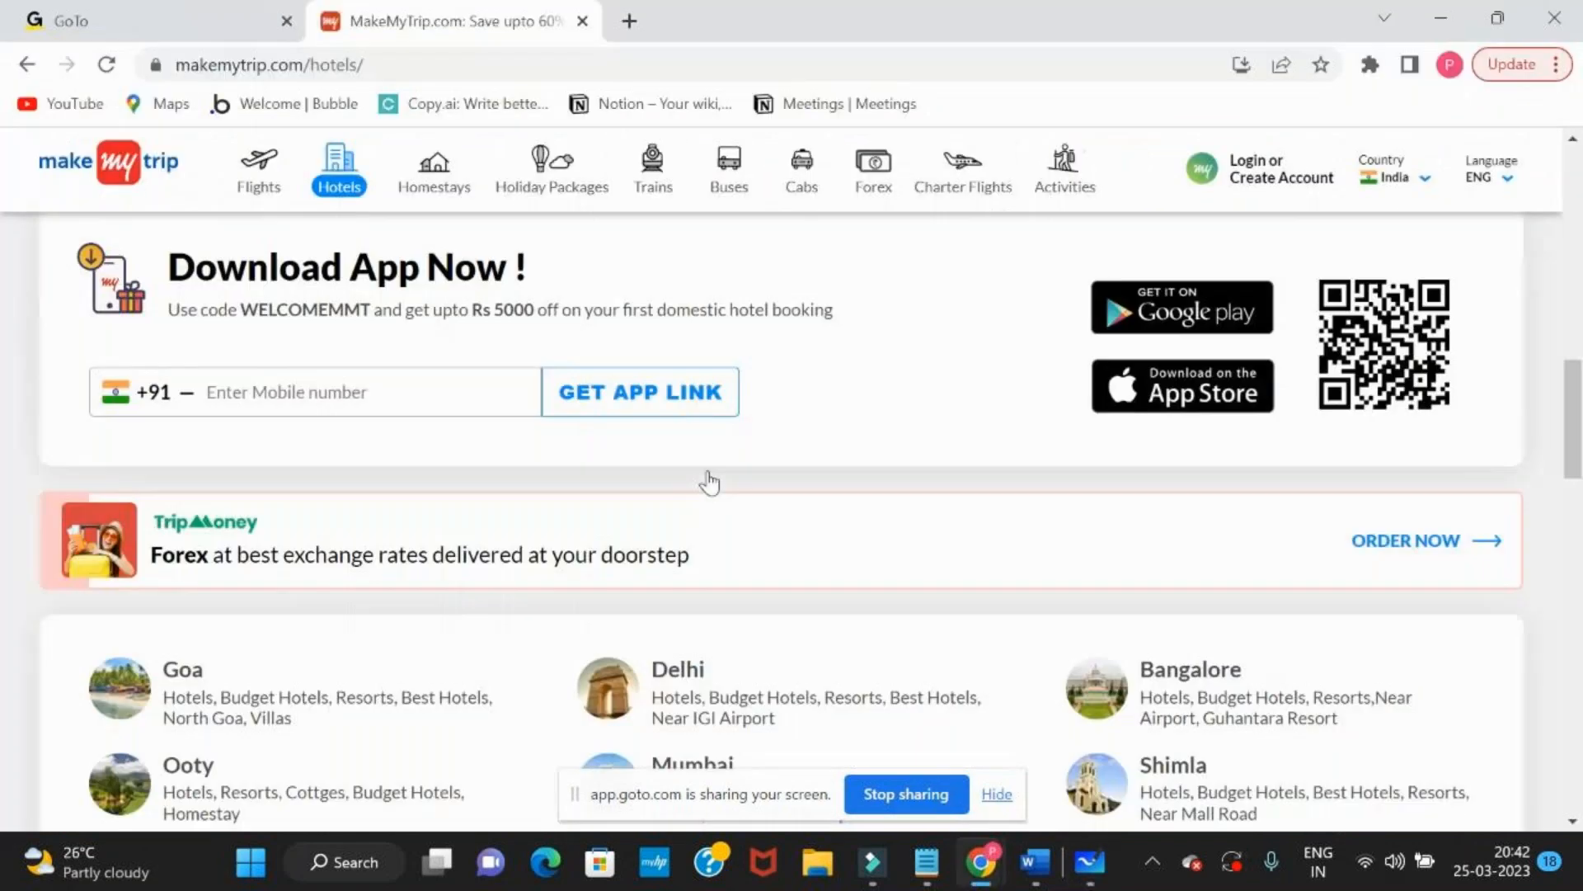
{"action": "key", "text": "alt+Tab"}
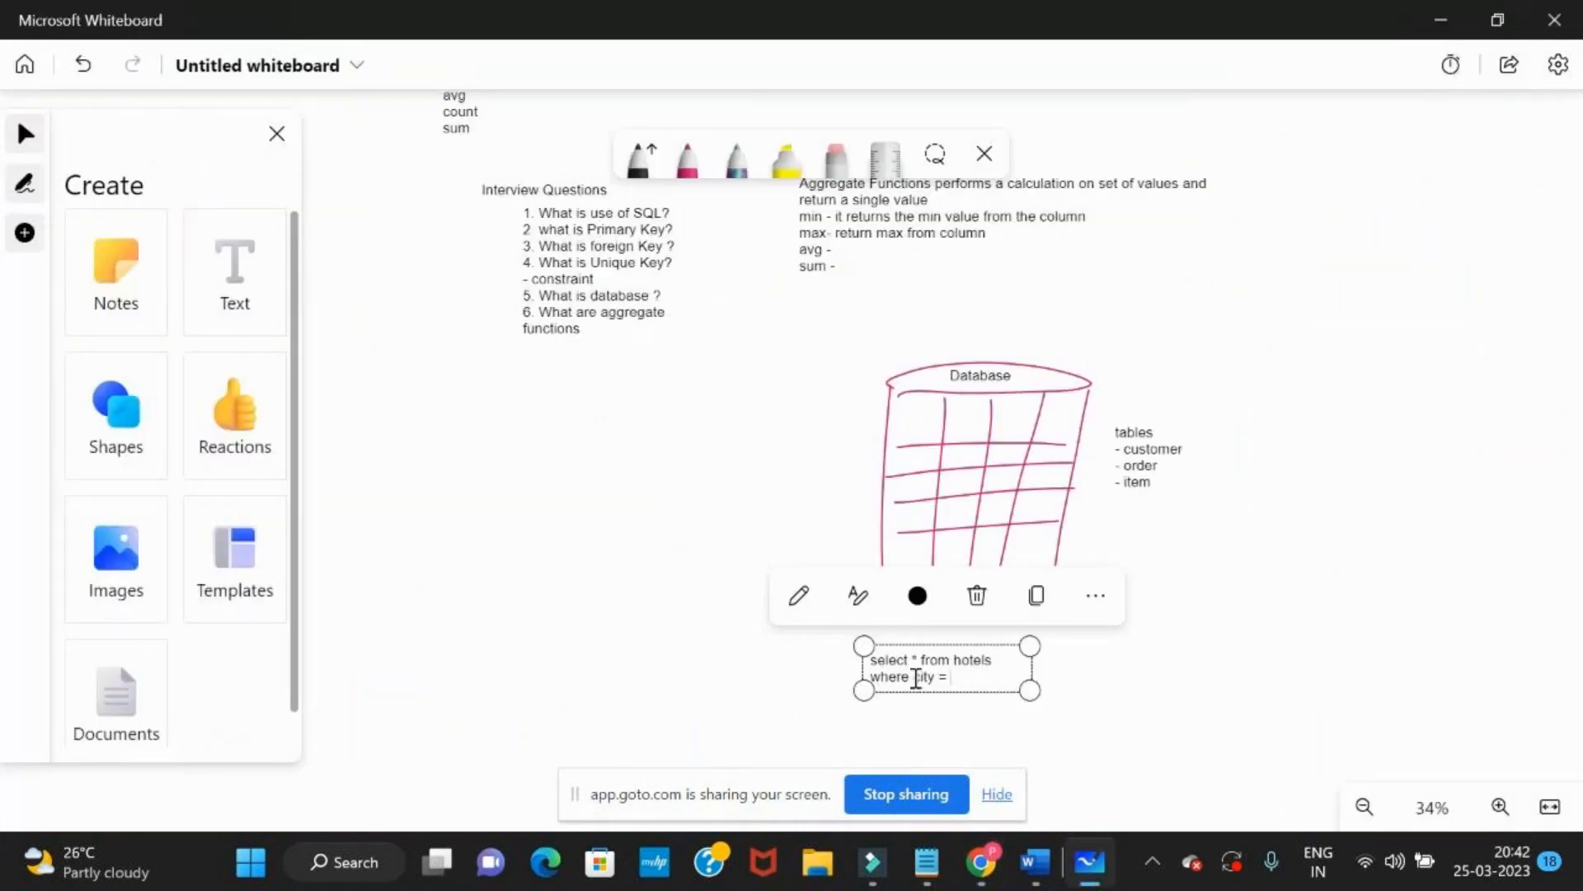
{"action": "key", "text": "alt+Tab"}
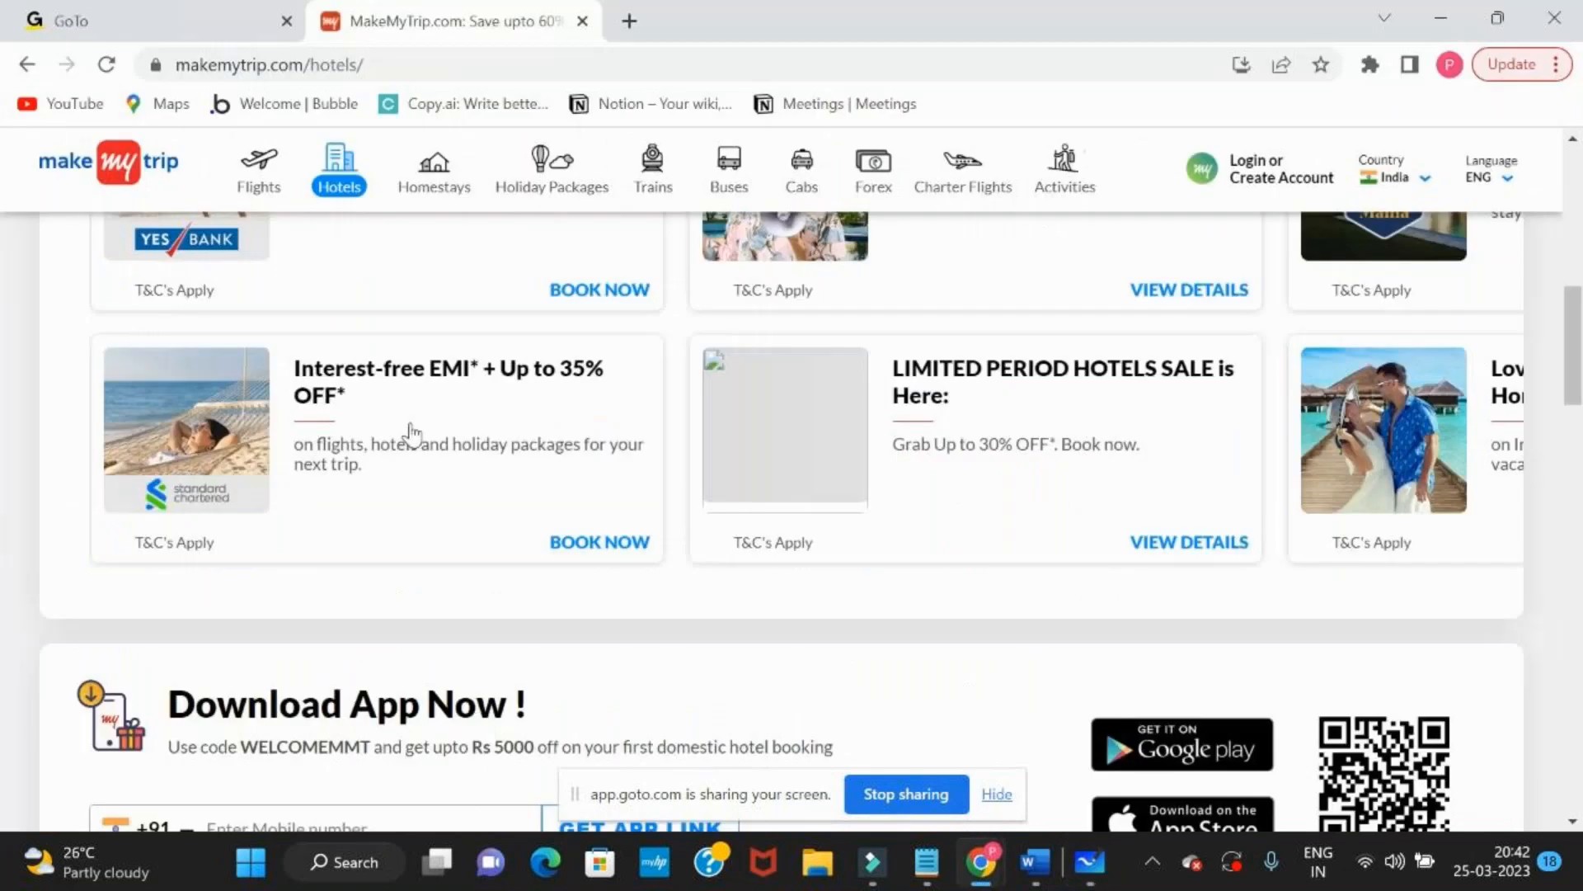
{"action": "scroll", "coordinate": [409, 432], "scroll_direction": "up", "scroll_amount": 8}
{"action": "left_click", "coordinate": [268, 474]}
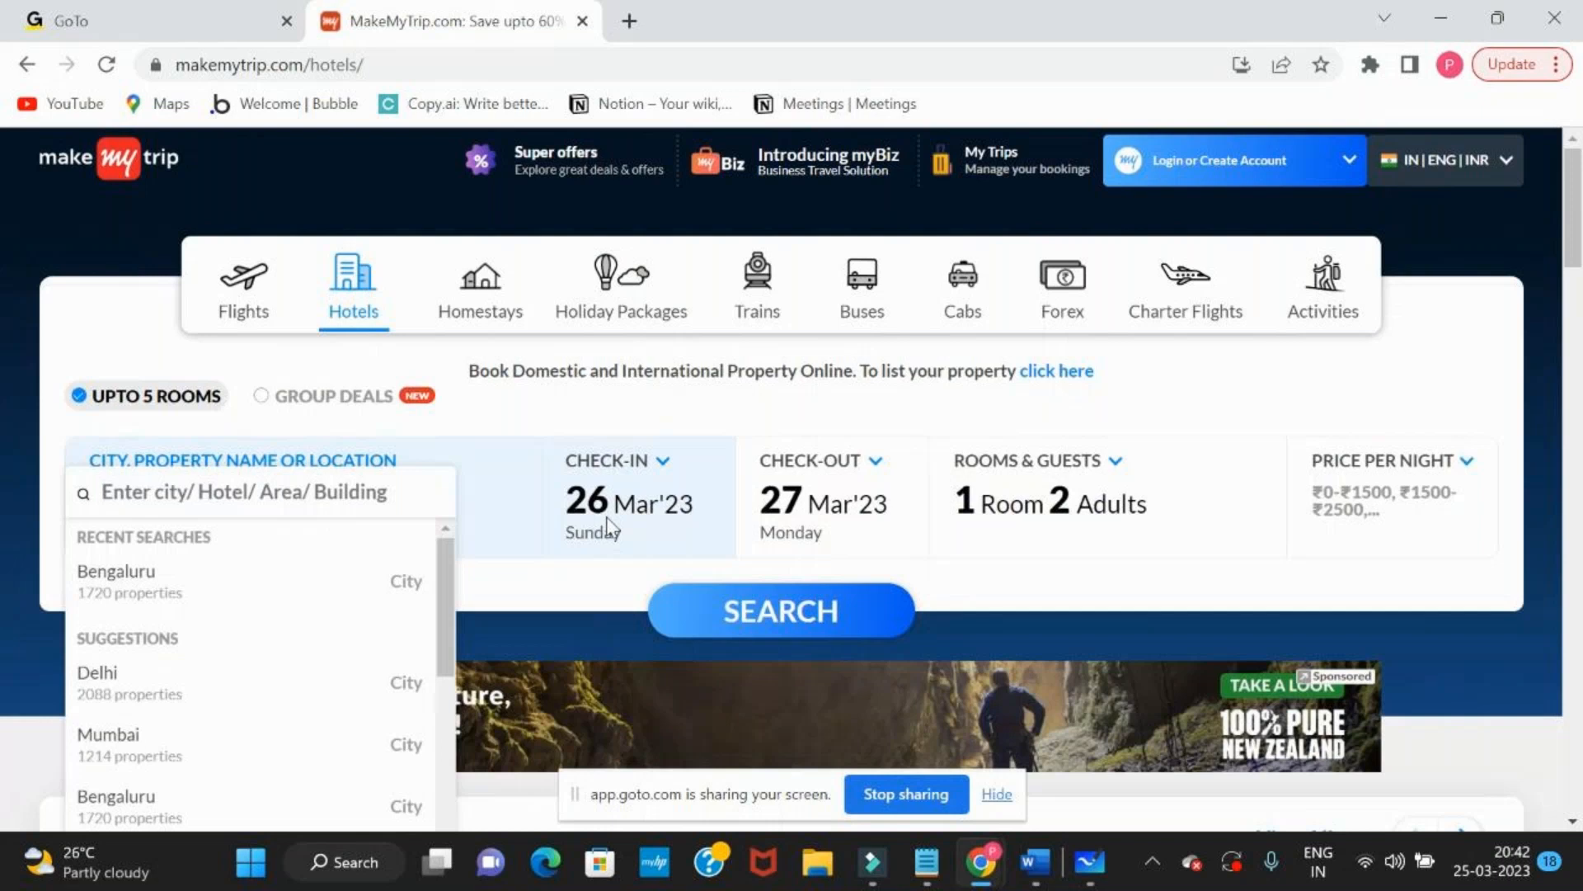
Switch to Microsoft Whiteboard, add quotation marks after "city =" and widen the query text box so it fits on one line
{"action": "key", "text": "alt+Tab"}
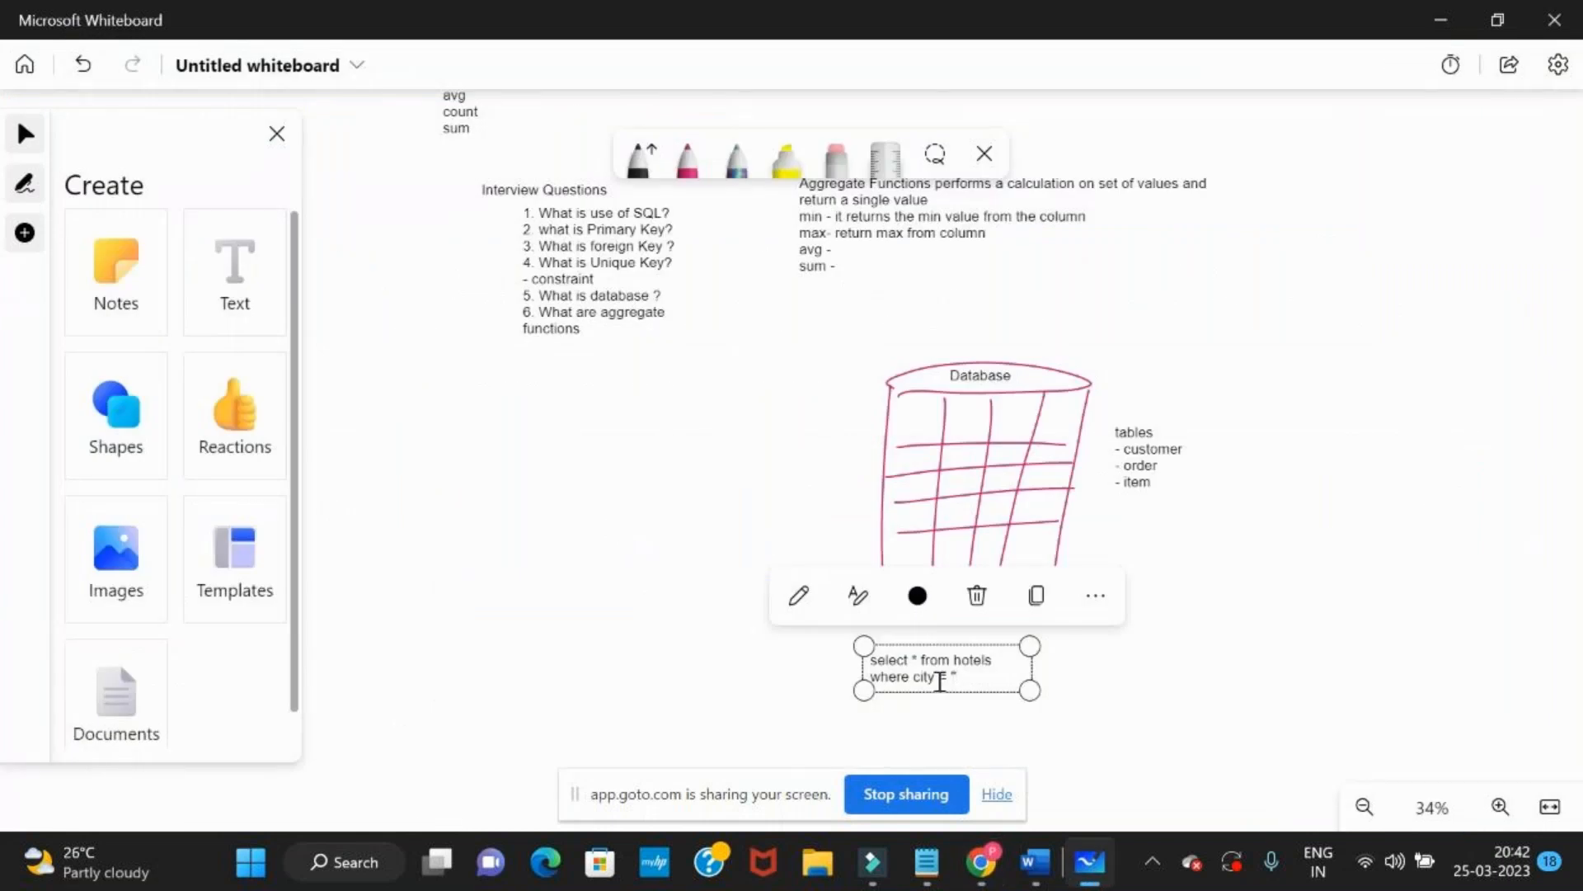
{"action": "left_click_drag", "start_coordinate": [1030, 691], "coordinate": [1325, 648]}
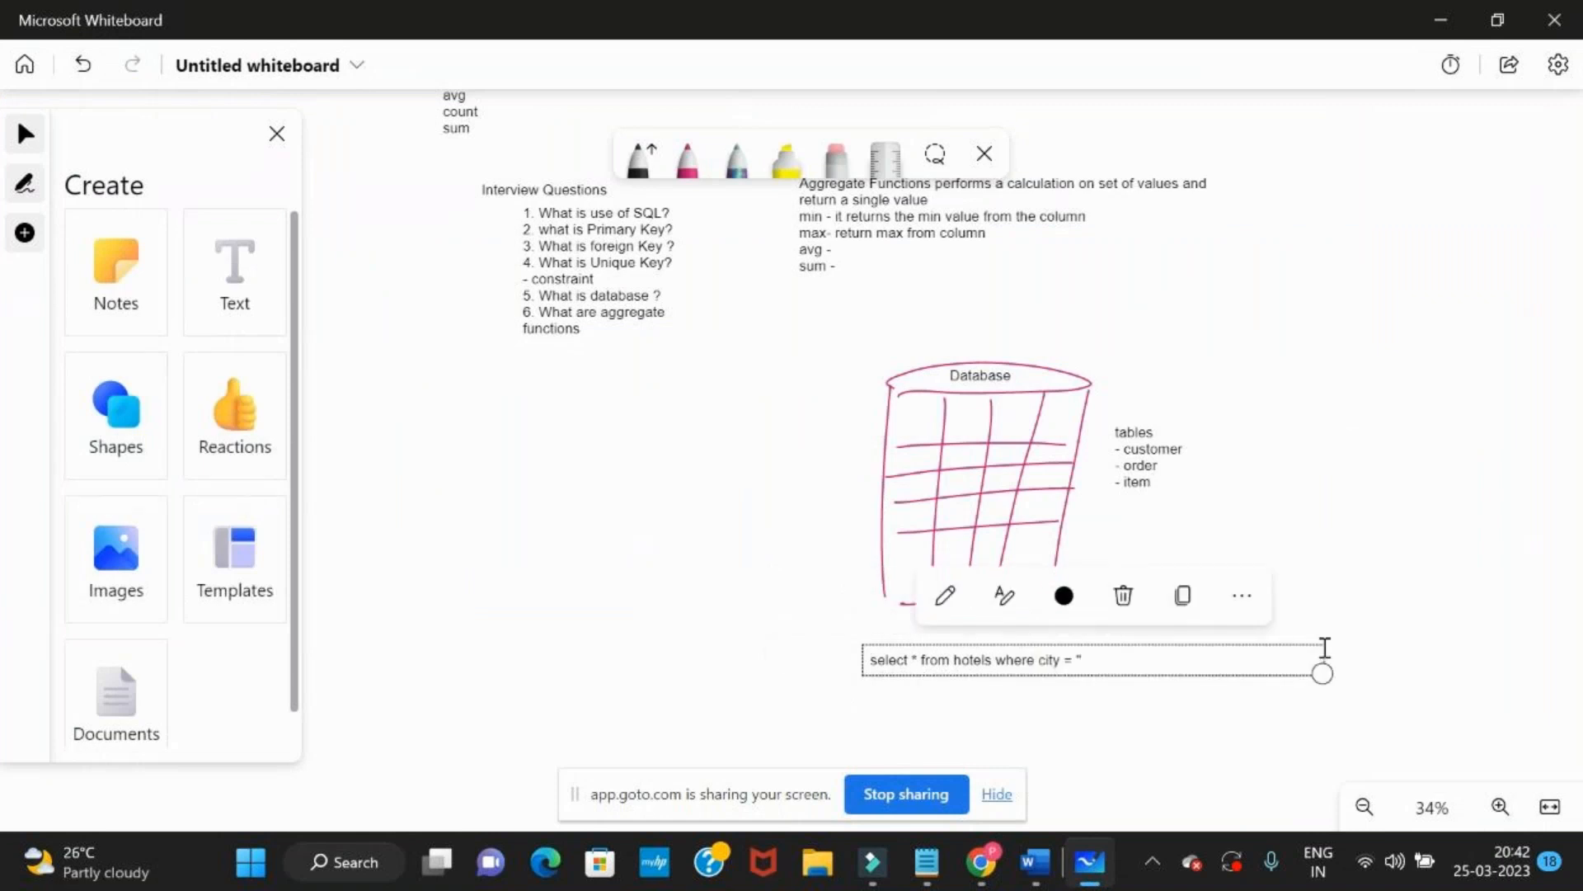
Switch to the browser and examine the origin and destination fields in MakeMyTrip's Flights section
{"action": "key", "text": "alt+Tab"}
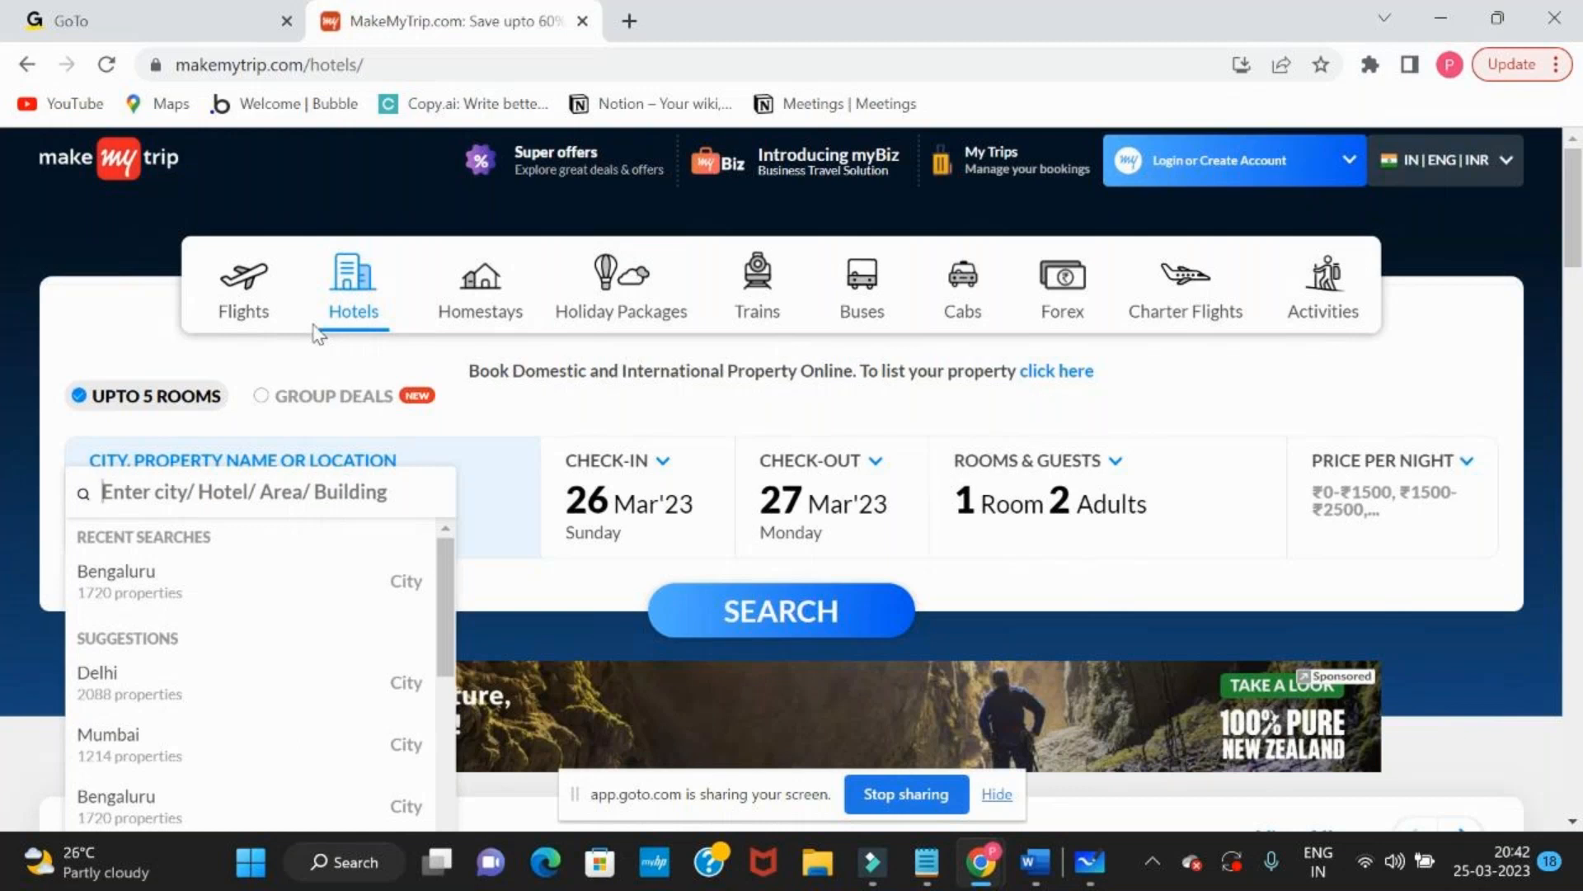
{"action": "left_click", "coordinate": [249, 299]}
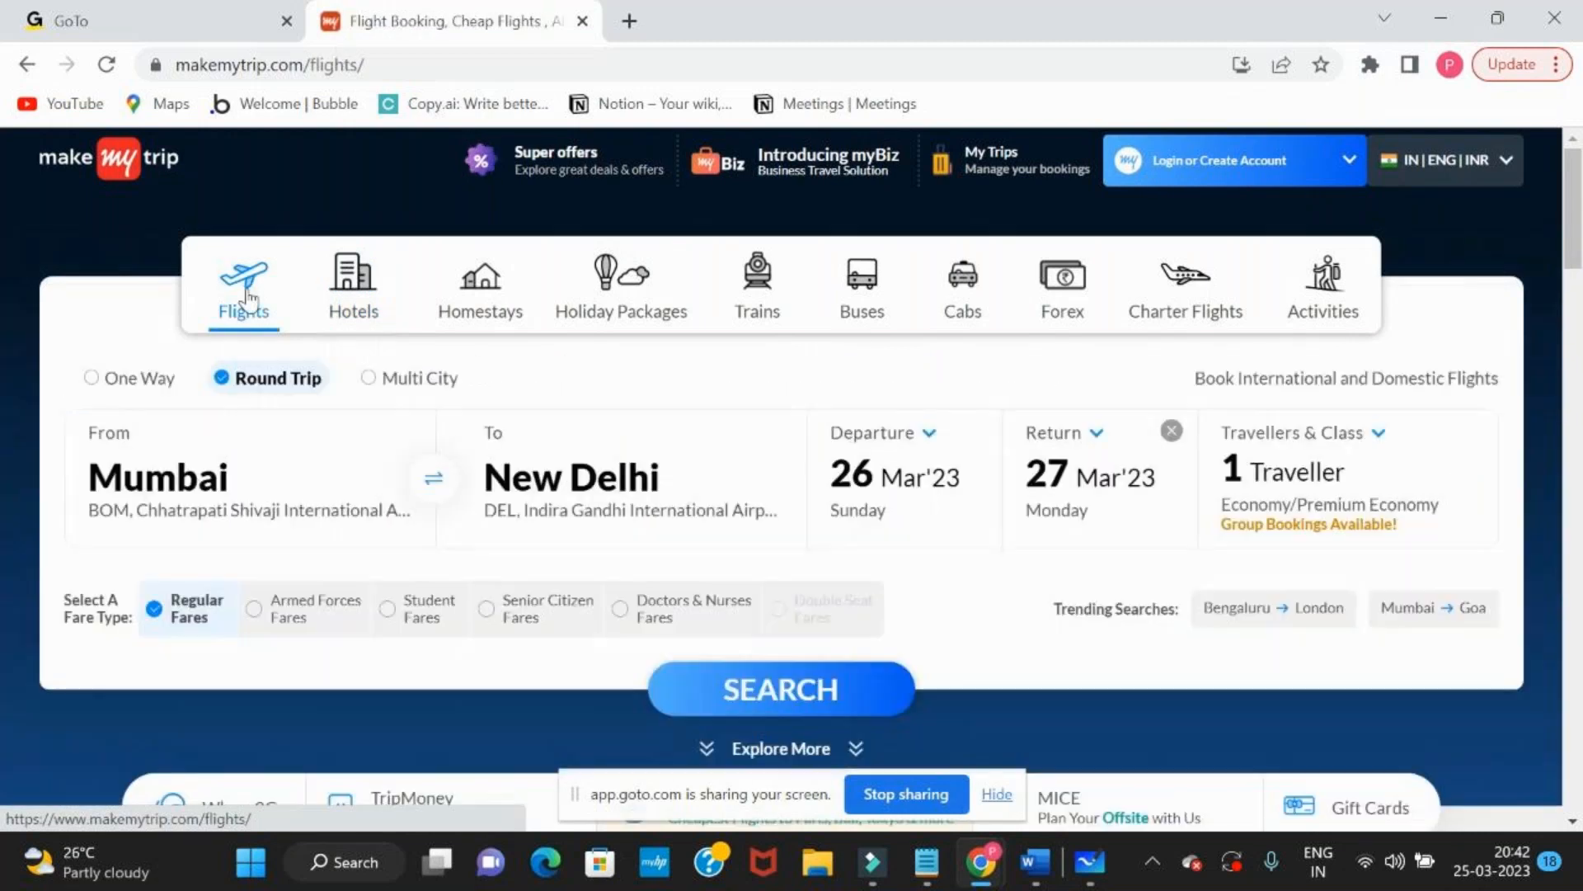
{"action": "left_click", "coordinate": [212, 475]}
{"action": "left_click", "coordinate": [506, 487]}
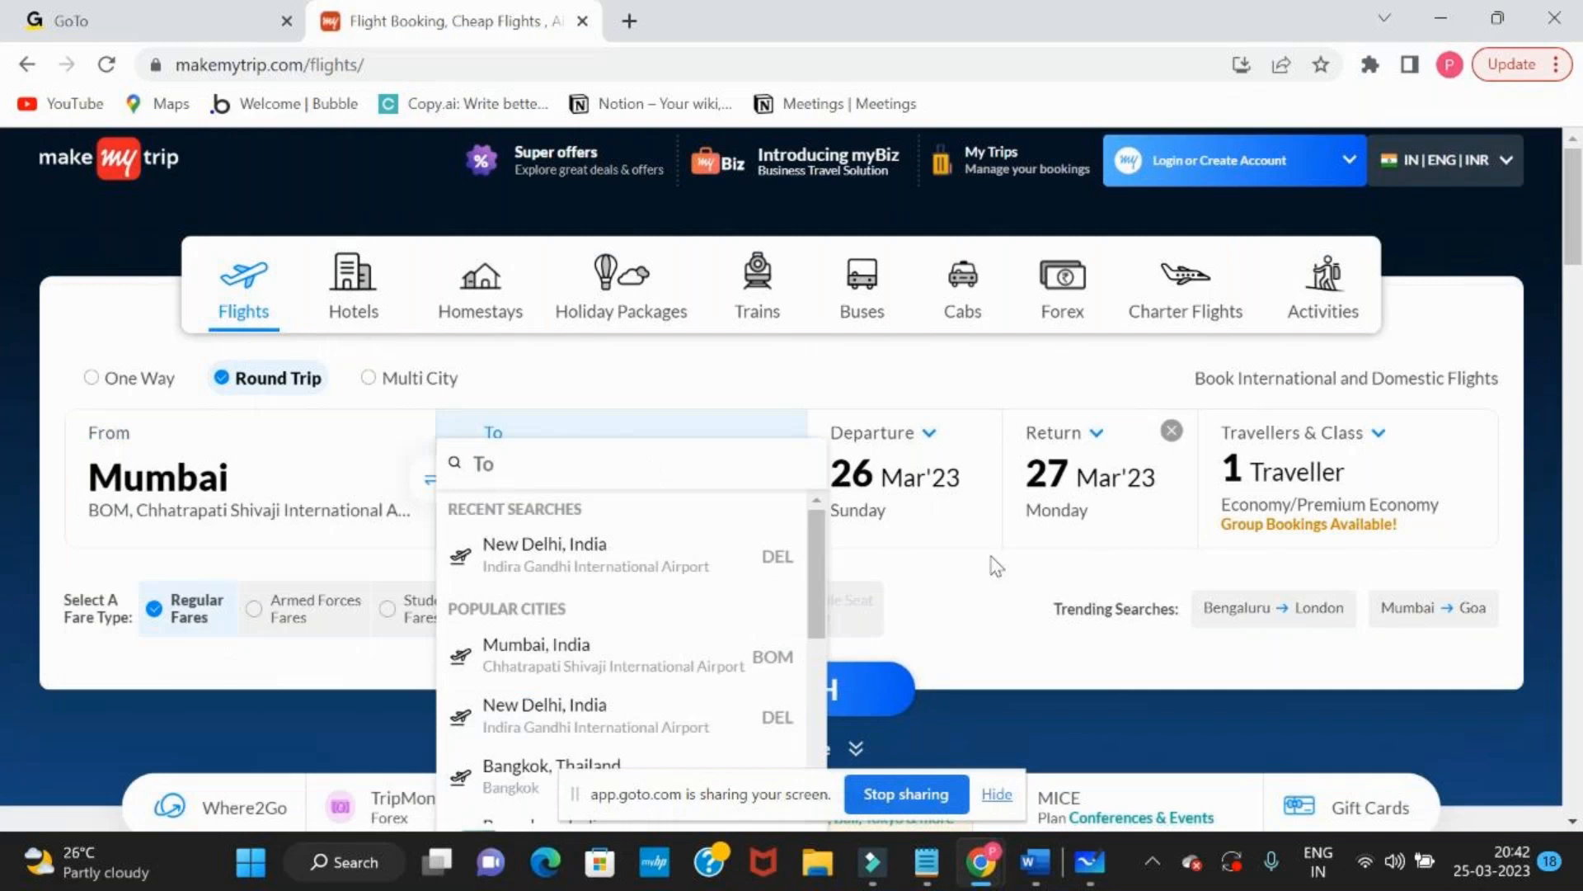
{"action": "left_click", "coordinate": [886, 682]}
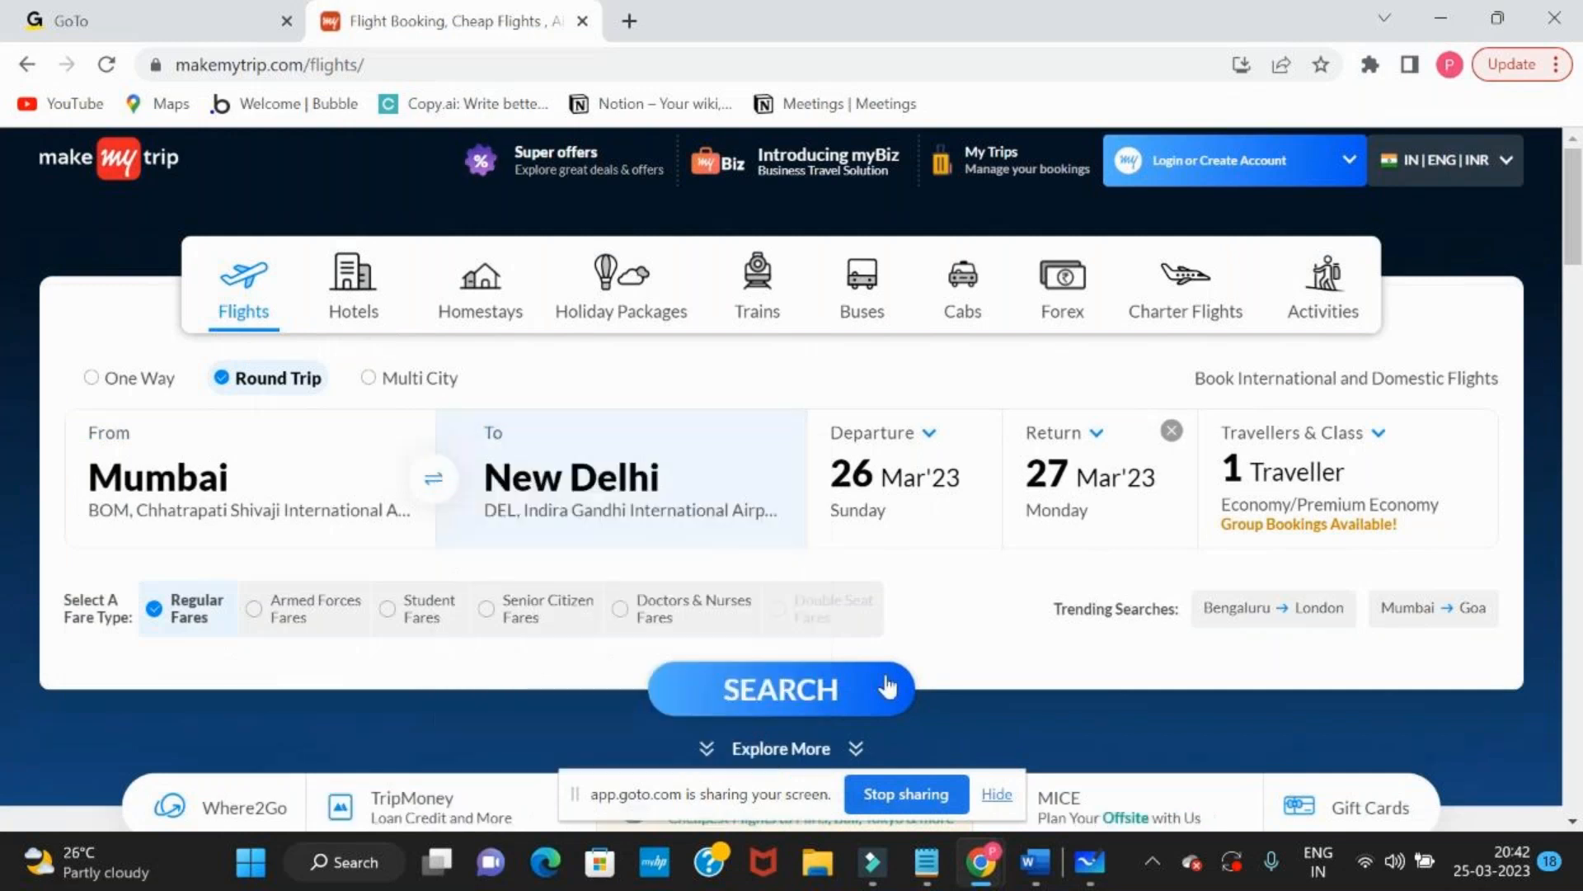
Search MakeMyTrip for hotels in Bengaluru from 26 March to 5 April 2023 and look through the results
{"action": "left_click", "coordinate": [348, 320]}
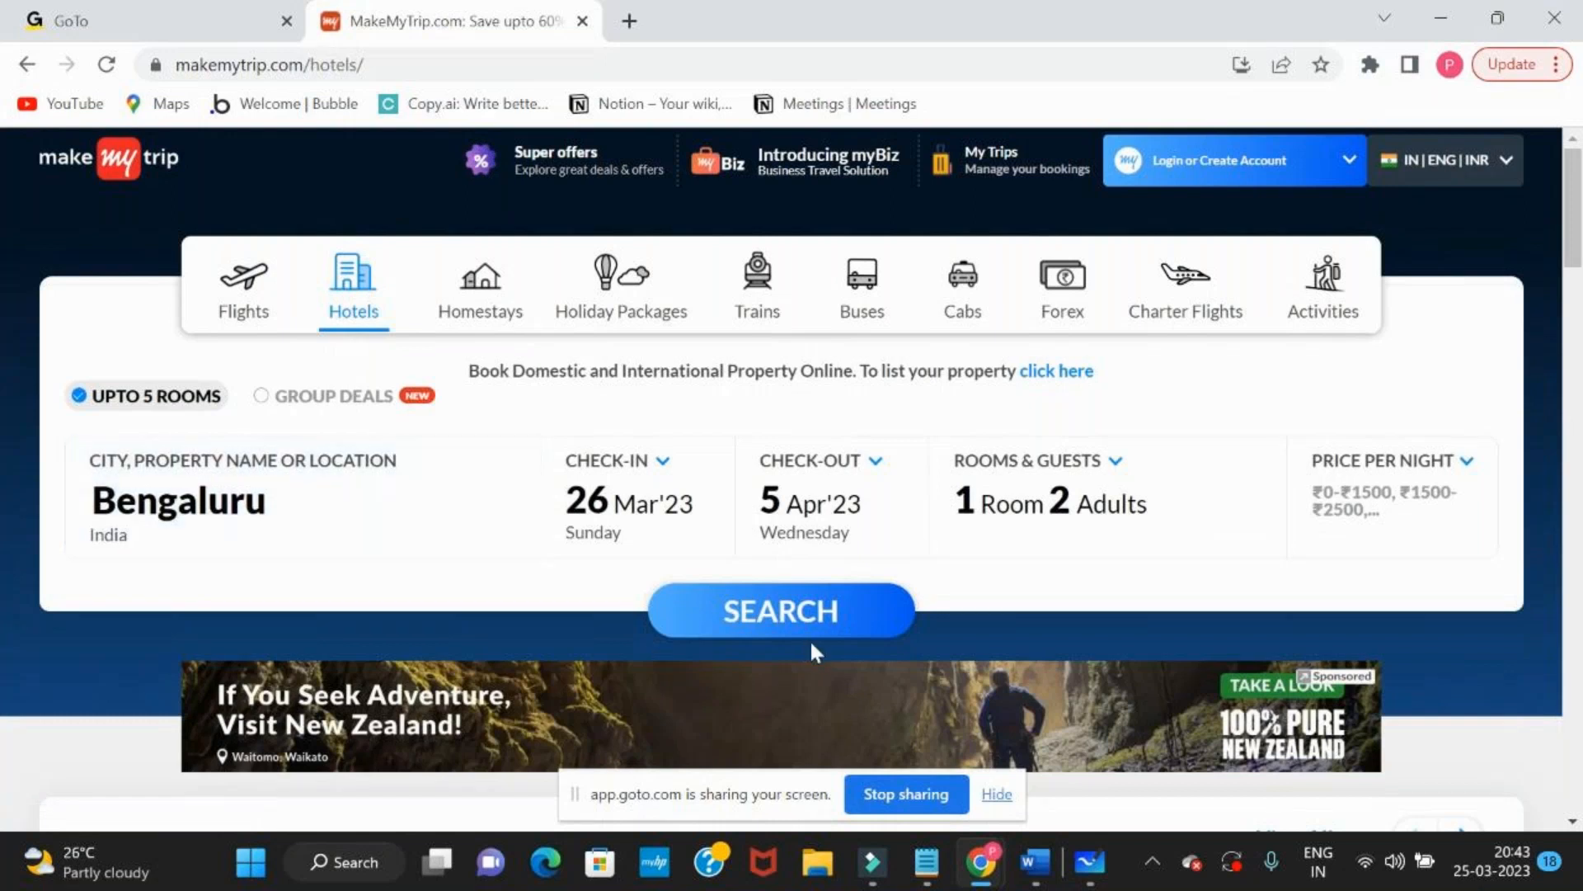
{"action": "left_click", "coordinate": [819, 608]}
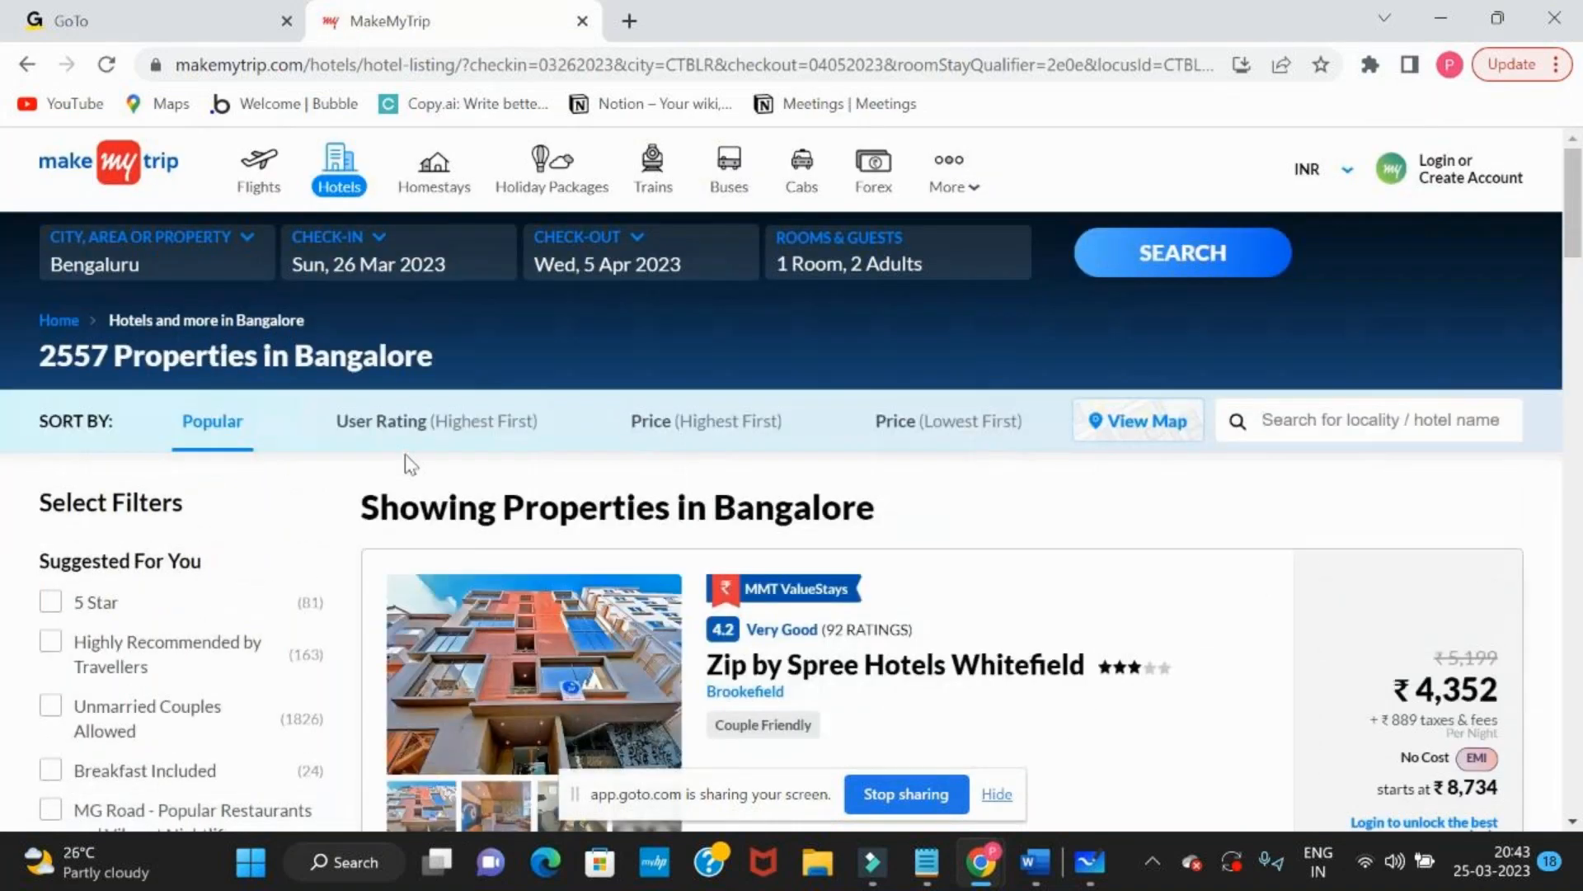
{"action": "scroll", "coordinate": [407, 459], "scroll_direction": "down", "scroll_amount": 10}
{"action": "scroll", "coordinate": [406, 460], "scroll_direction": "up", "scroll_amount": 10}
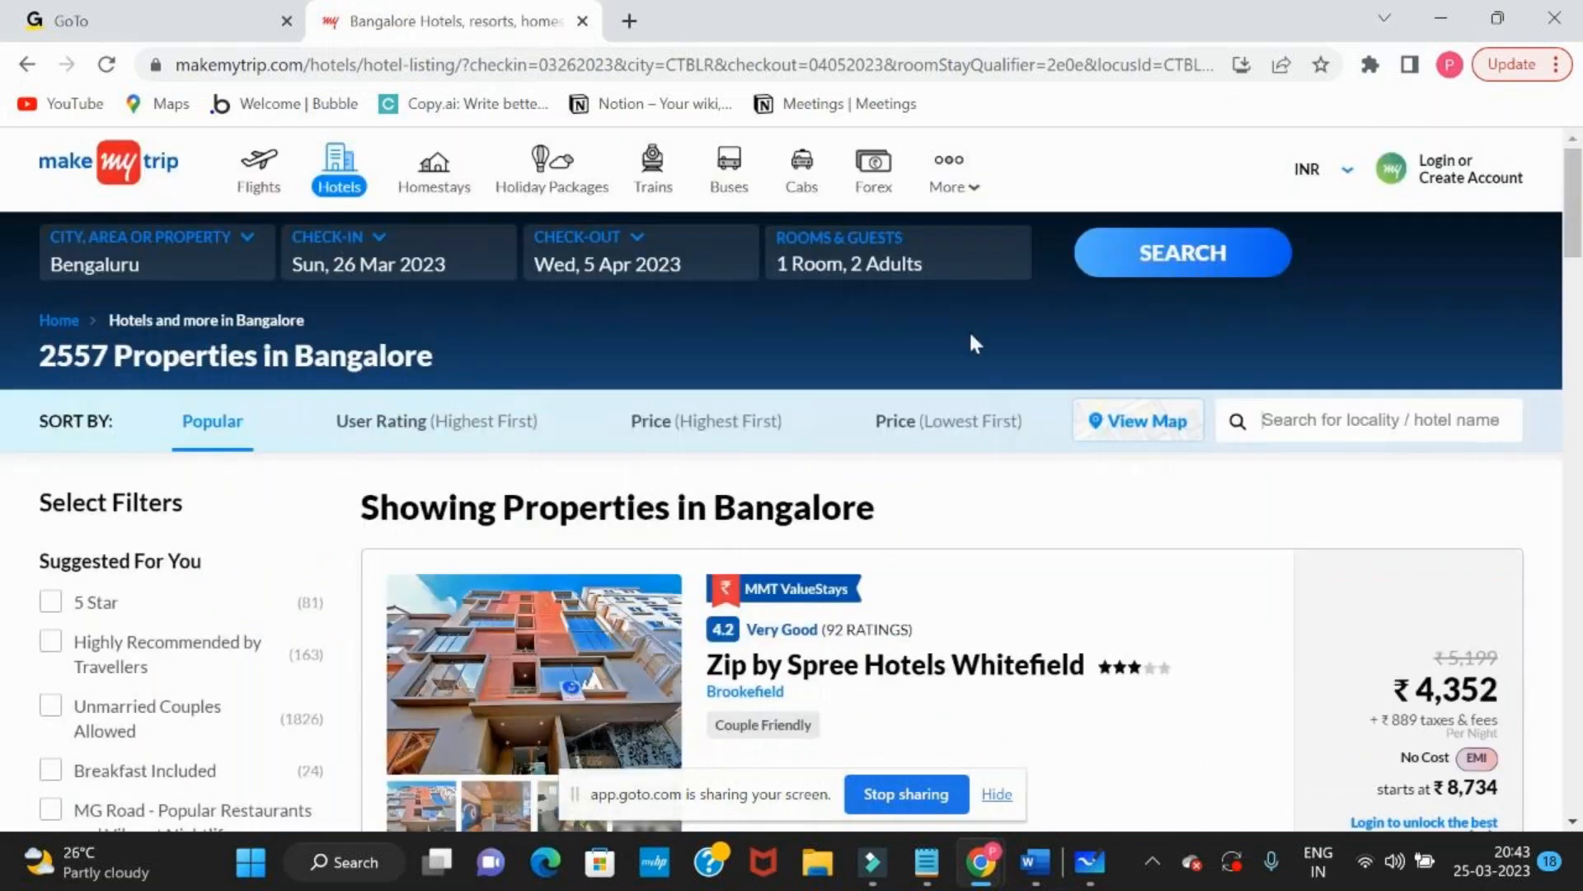
Switch to Microsoft Whiteboard and add the text "UI" in the empty area left of the database drawing
{"action": "key", "text": "alt+Tab"}
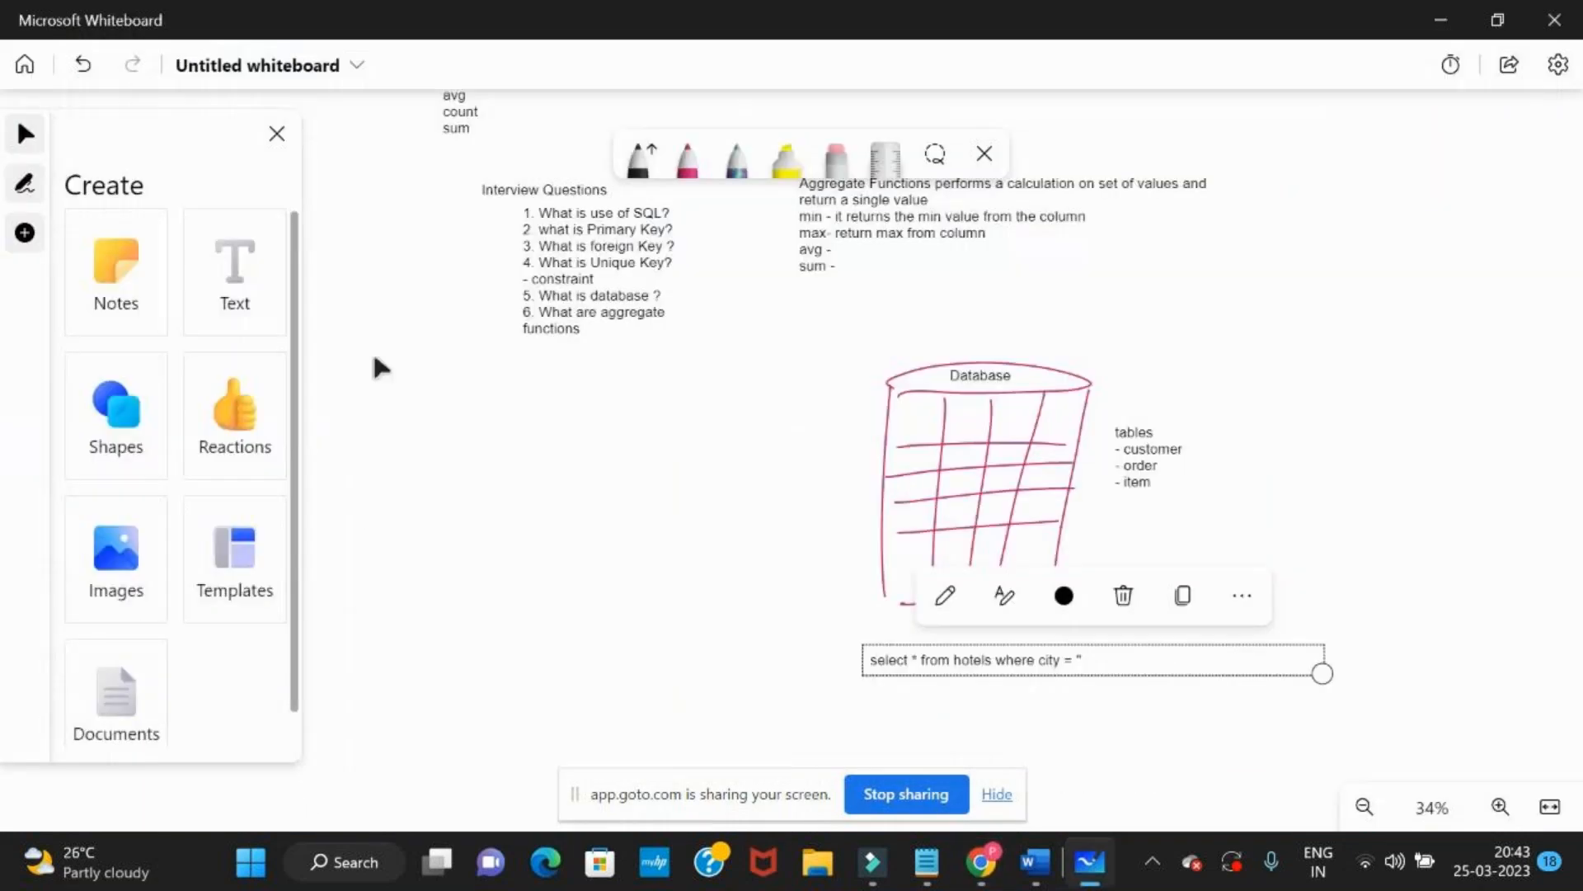
{"action": "left_click", "coordinate": [250, 307]}
{"action": "left_click", "coordinate": [334, 465]}
{"action": "type", "text": "UI"}
{"action": "left_click", "coordinate": [459, 617]}
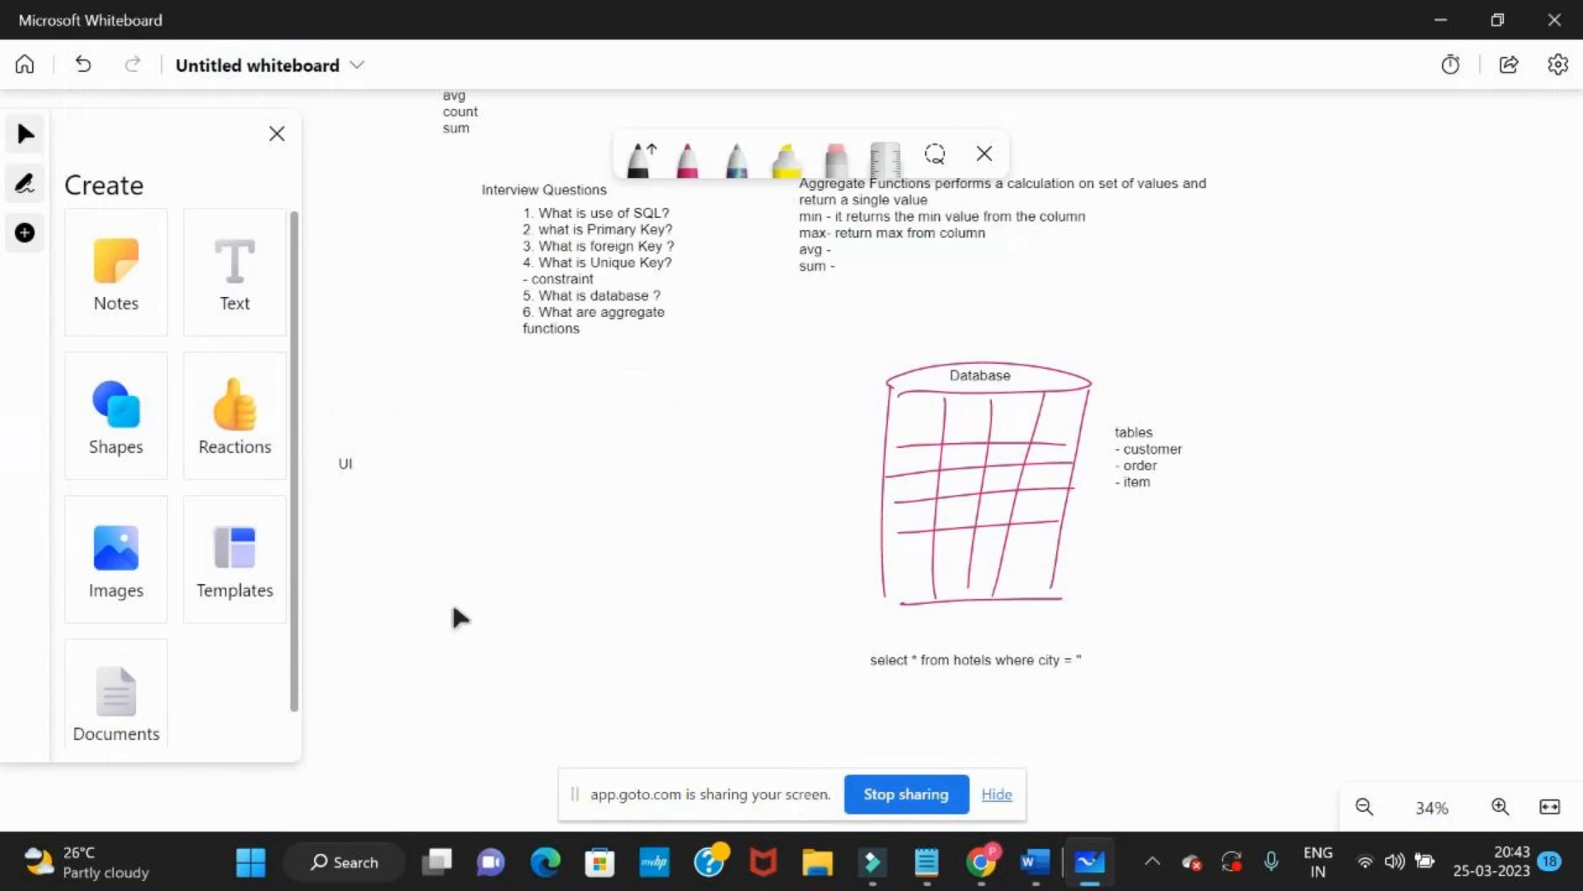
Draw a pink rectangle freehand below the "UI" label
{"action": "left_click_drag", "start_coordinate": [452, 607], "coordinate": [656, 582]}
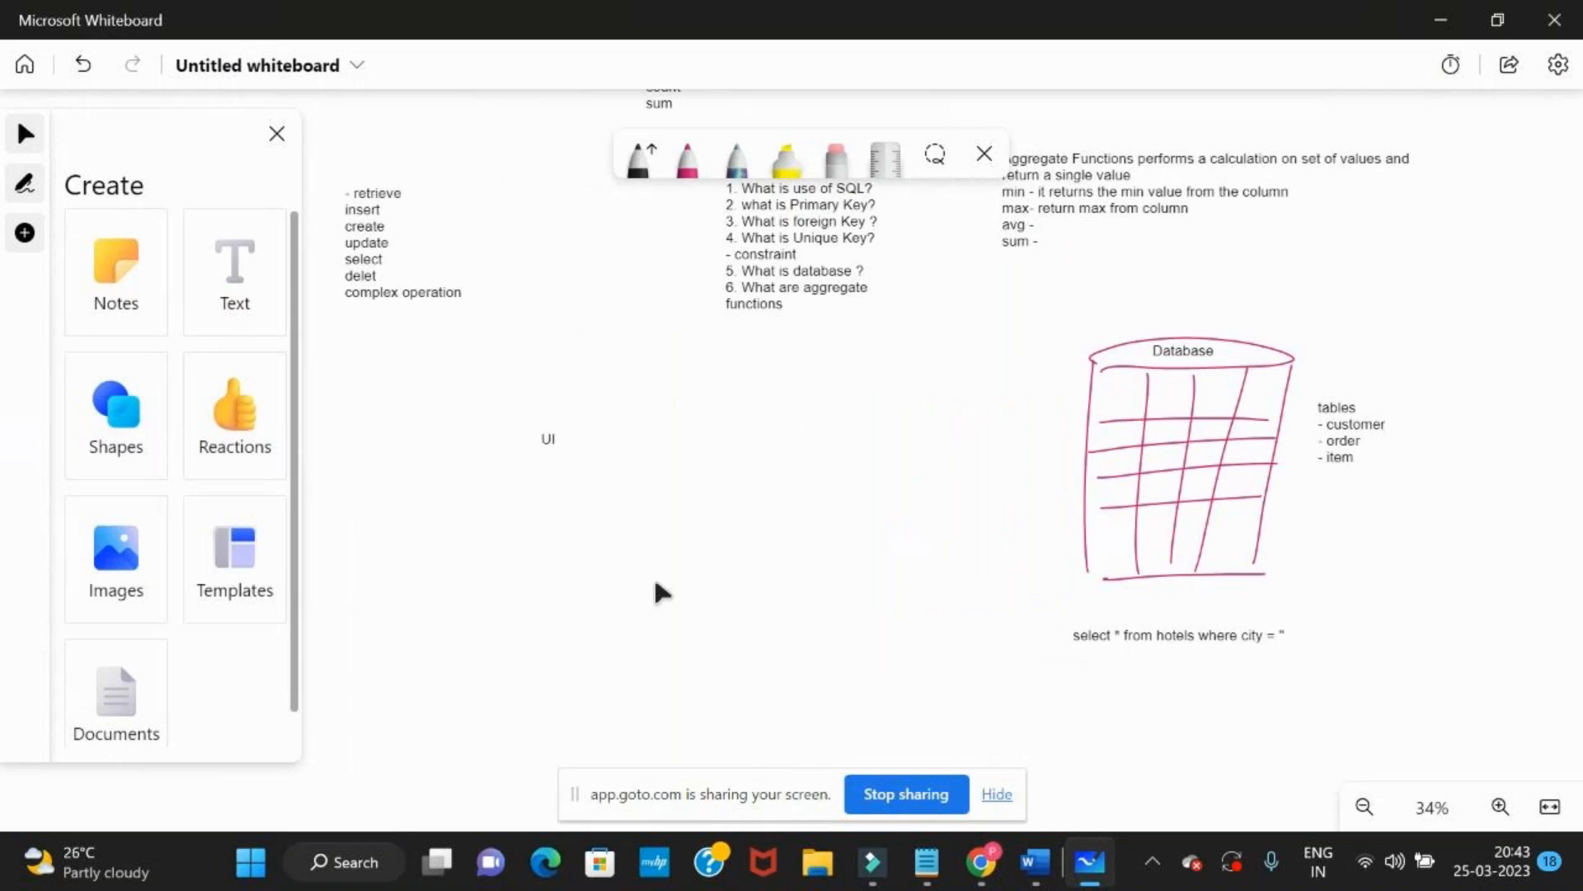
{"action": "left_click", "coordinate": [688, 160]}
{"action": "mouse_move", "coordinate": [468, 470]}
{"action": "left_mouse_down"}
{"action": "mouse_move", "coordinate": [467, 644]}
{"action": "mouse_move", "coordinate": [755, 552]}
{"action": "mouse_move", "coordinate": [645, 612]}
{"action": "mouse_move", "coordinate": [438, 615]}
{"action": "left_mouse_up"}
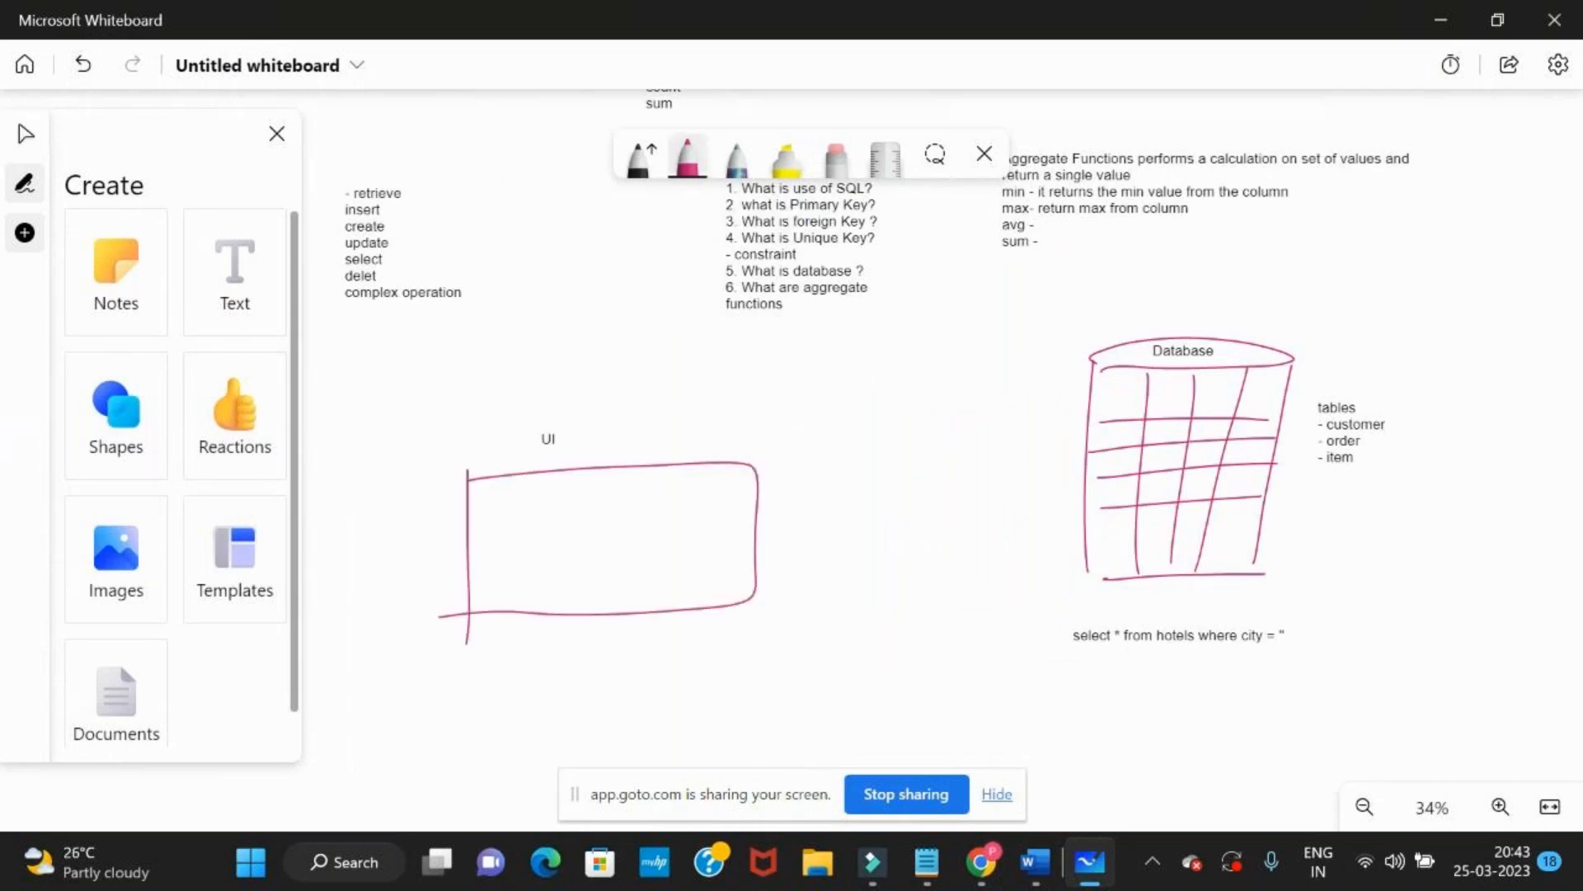
Move the "UI" label higher and erase the pink rectangle below it
{"action": "left_click", "coordinate": [257, 331]}
{"action": "left_click", "coordinate": [549, 443]}
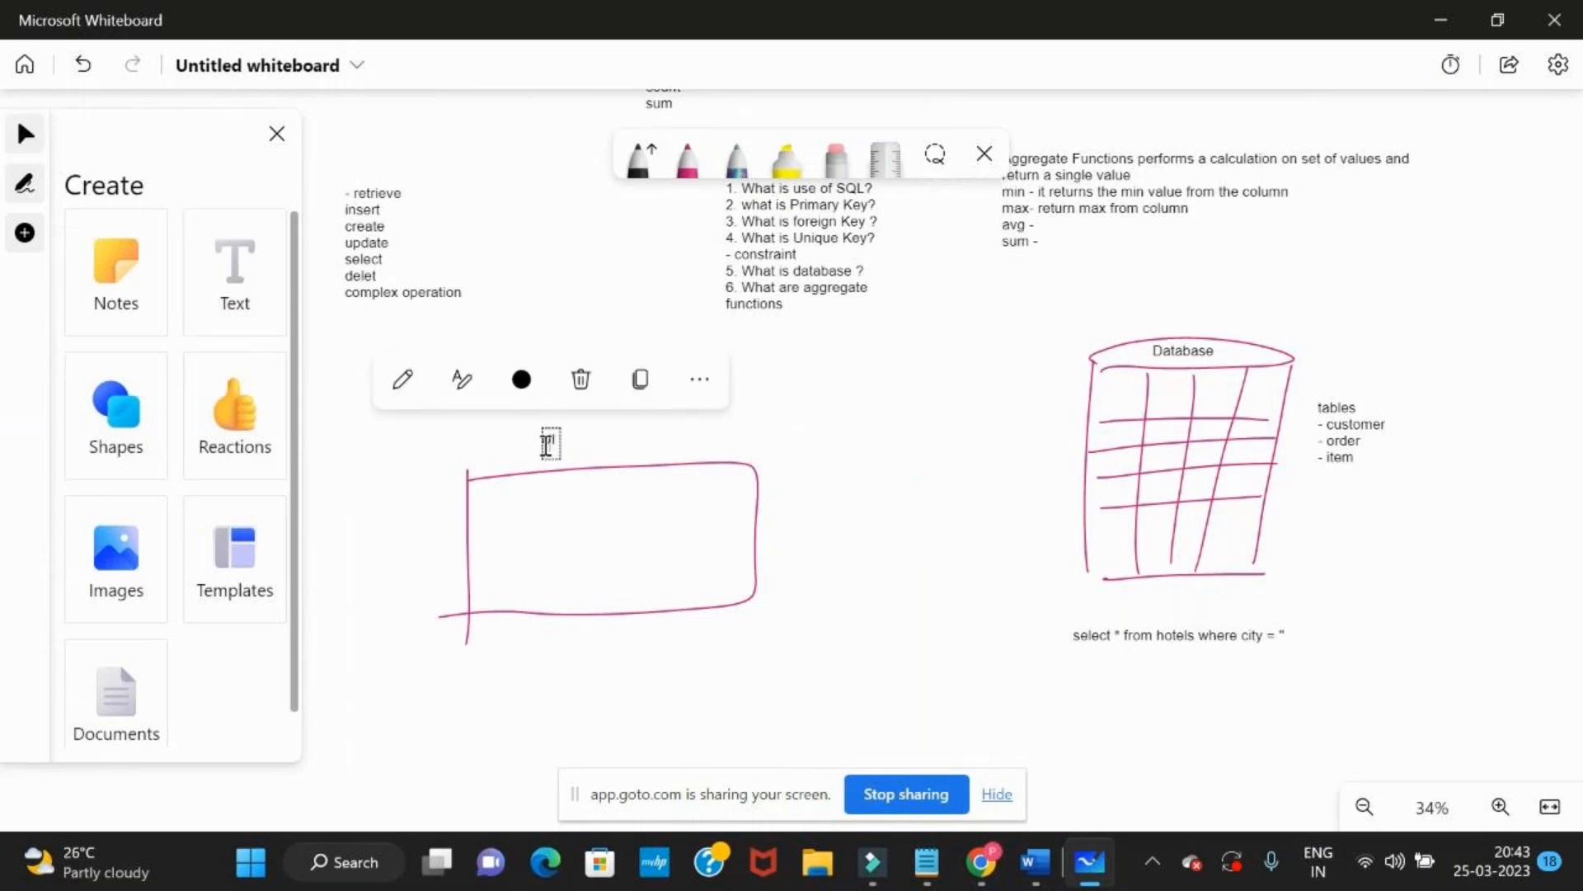
{"action": "left_click_drag", "start_coordinate": [640, 453], "coordinate": [469, 338]}
{"action": "left_click", "coordinate": [836, 158]}
{"action": "mouse_move", "coordinate": [627, 453]}
{"action": "left_mouse_down"}
{"action": "mouse_move", "coordinate": [528, 495]}
{"action": "mouse_move", "coordinate": [385, 519]}
{"action": "left_mouse_up"}
Draw a pink screen outline below the "UI" label, with three short lines and a small box inside it
{"action": "left_click", "coordinate": [687, 157]}
{"action": "left_click_drag", "start_coordinate": [412, 377], "coordinate": [423, 544]}
{"action": "mouse_move", "coordinate": [416, 385]}
{"action": "left_mouse_down"}
{"action": "mouse_move", "coordinate": [660, 586]}
{"action": "mouse_move", "coordinate": [409, 563]}
{"action": "mouse_move", "coordinate": [505, 405]}
{"action": "mouse_move", "coordinate": [518, 437]}
{"action": "left_mouse_up"}
{"action": "left_click_drag", "start_coordinate": [452, 500], "coordinate": [519, 488]}
{"action": "mouse_move", "coordinate": [581, 404]}
{"action": "left_mouse_down"}
{"action": "mouse_move", "coordinate": [573, 494]}
{"action": "mouse_move", "coordinate": [627, 503]}
{"action": "mouse_move", "coordinate": [579, 501]}
{"action": "left_mouse_up"}
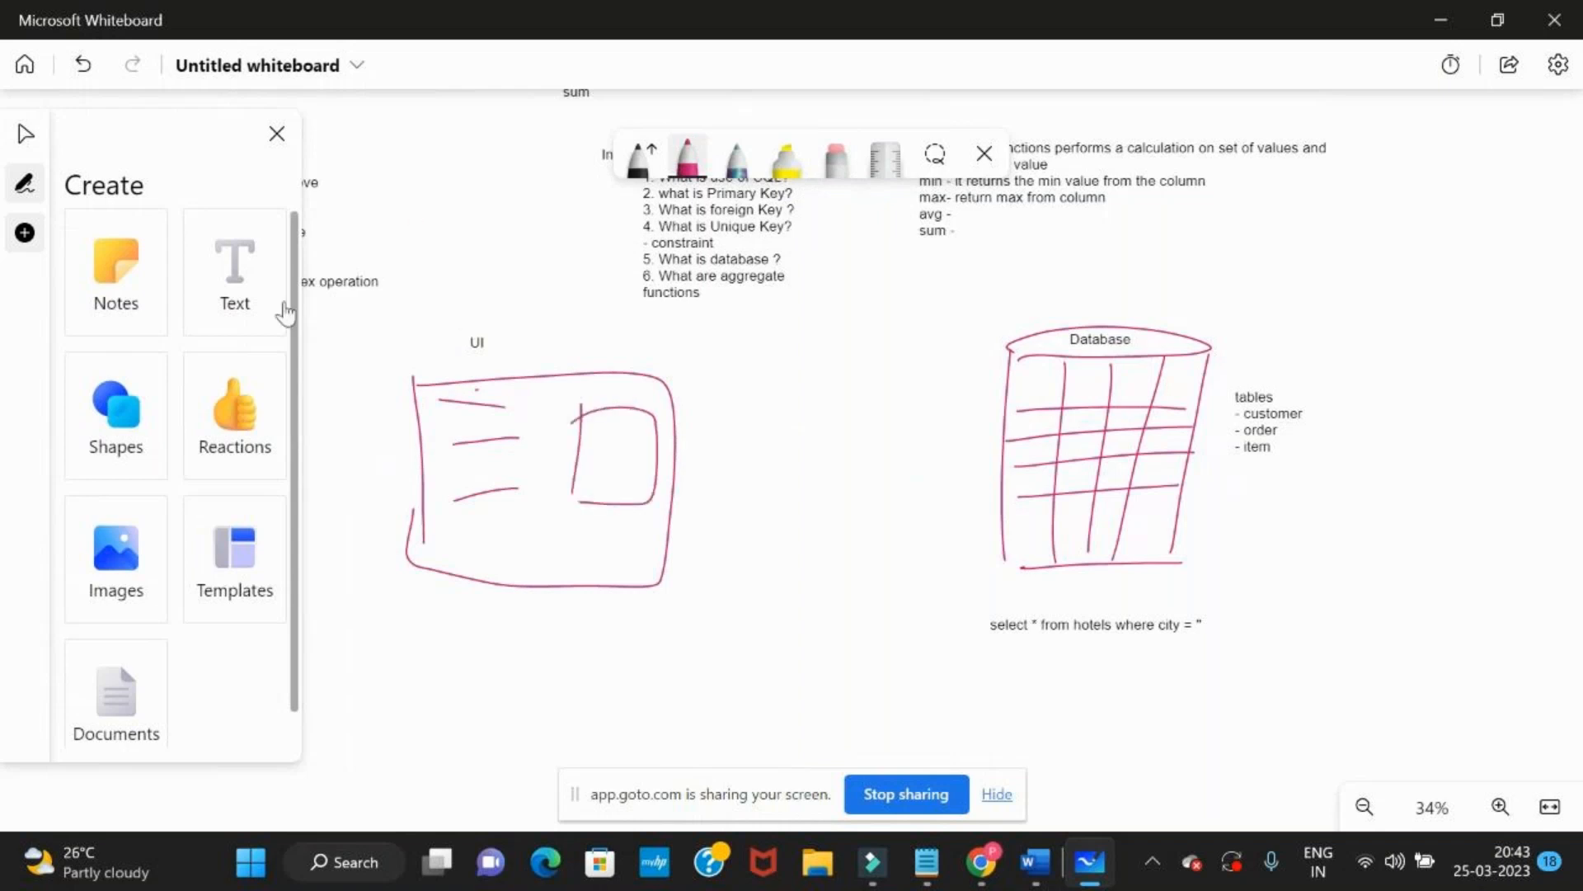
Add the text "GUI/ Front End" beside the "UI" label
{"action": "left_click", "coordinate": [258, 318]}
{"action": "left_click", "coordinate": [514, 340]}
{"action": "type", "text": "GUI/ Fr"}
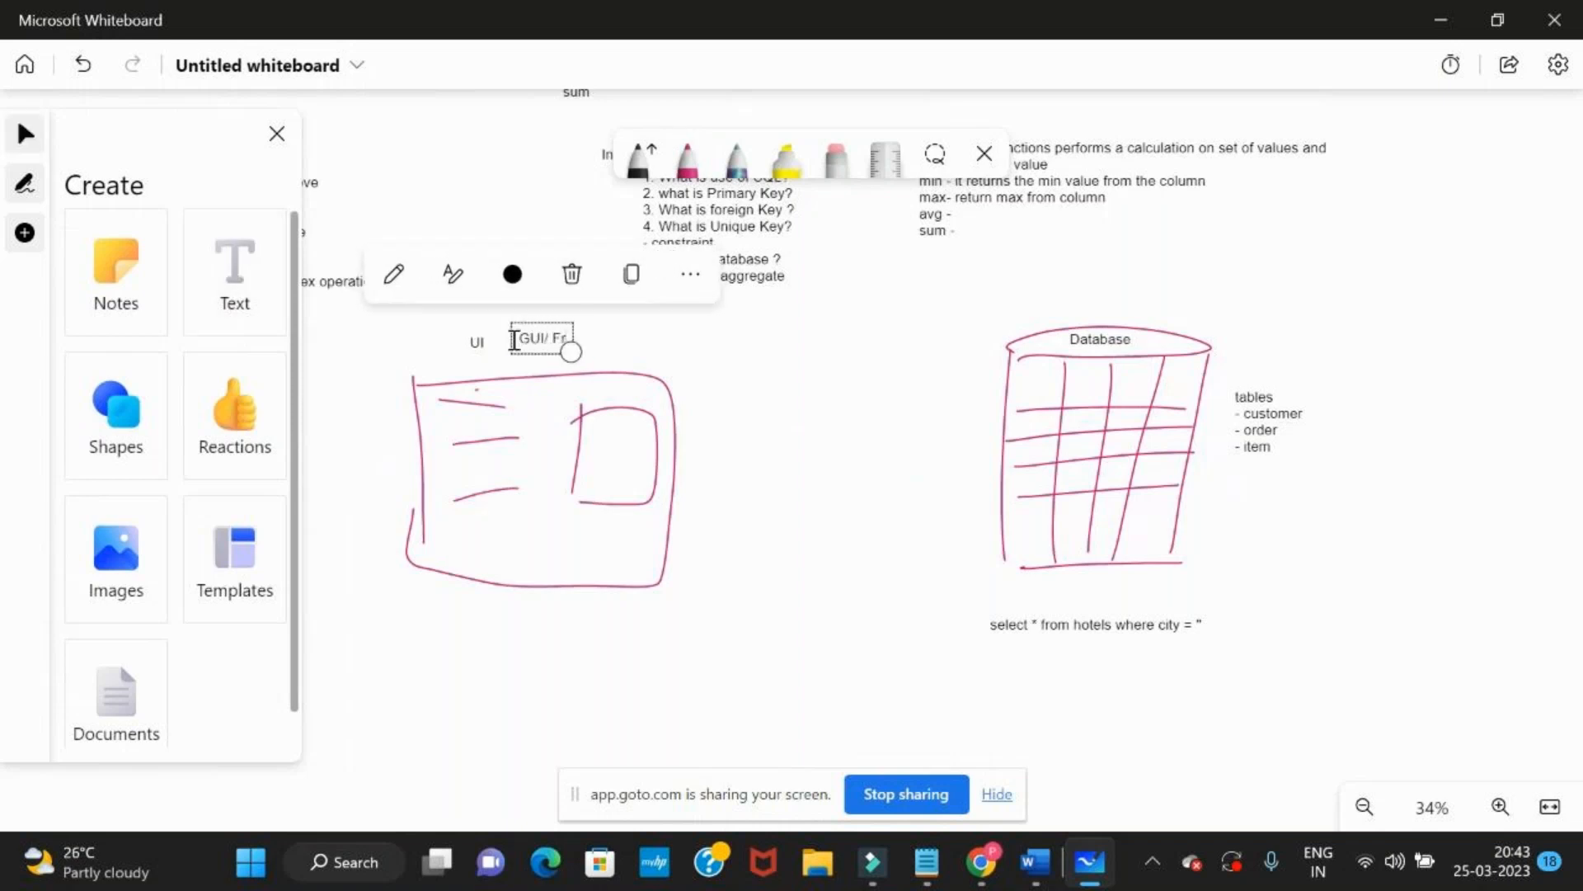
{"action": "type", "text": "ont End"}
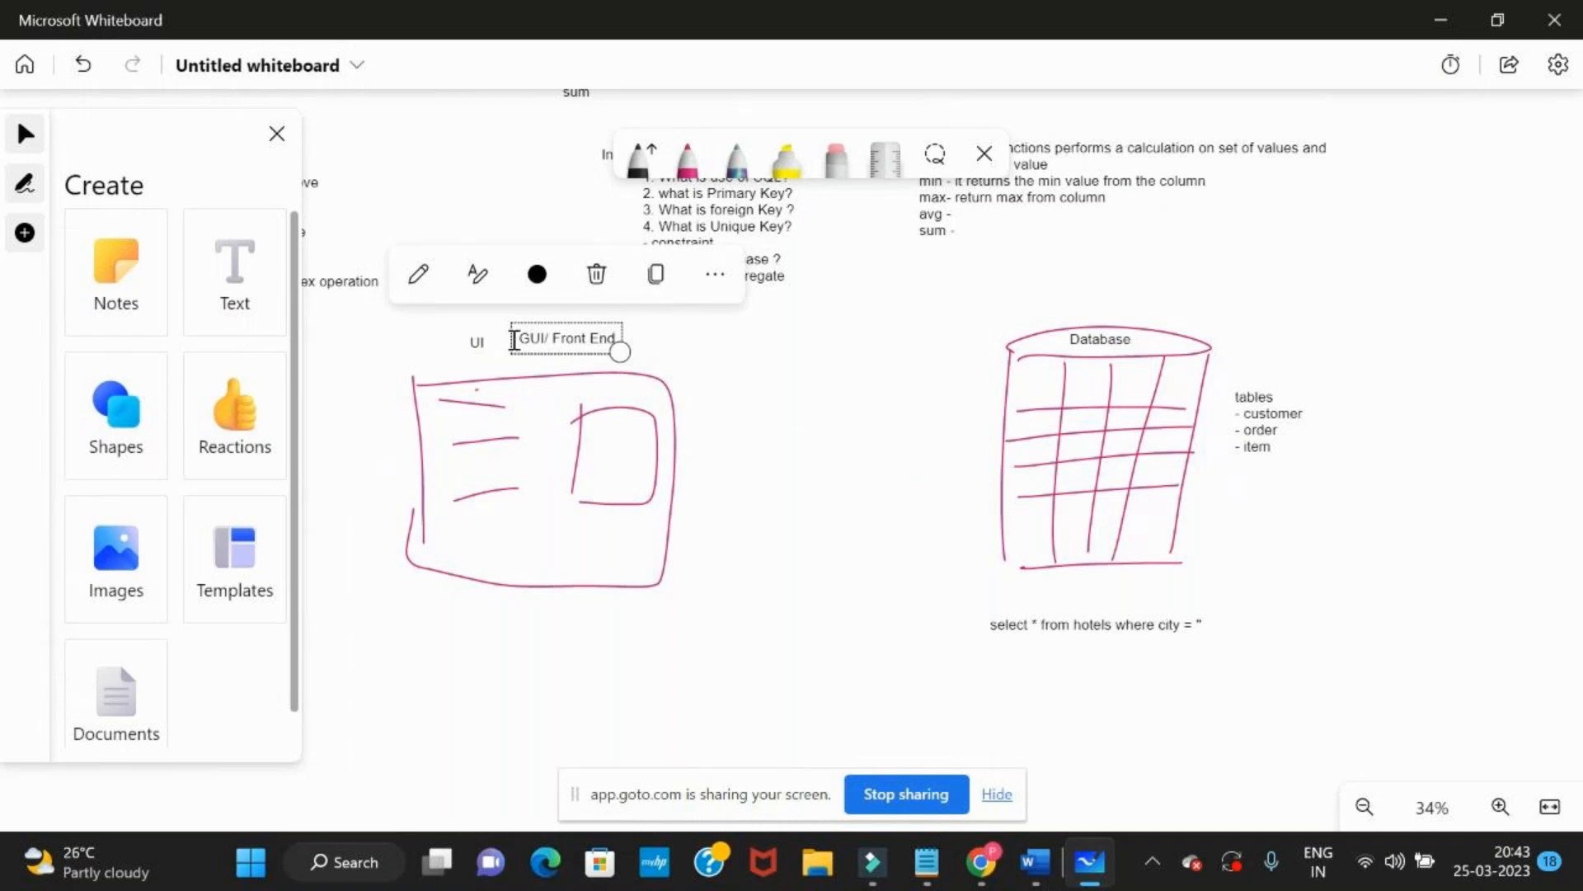
Add the text "backend" above the database cylinder
{"action": "left_click", "coordinate": [233, 301]}
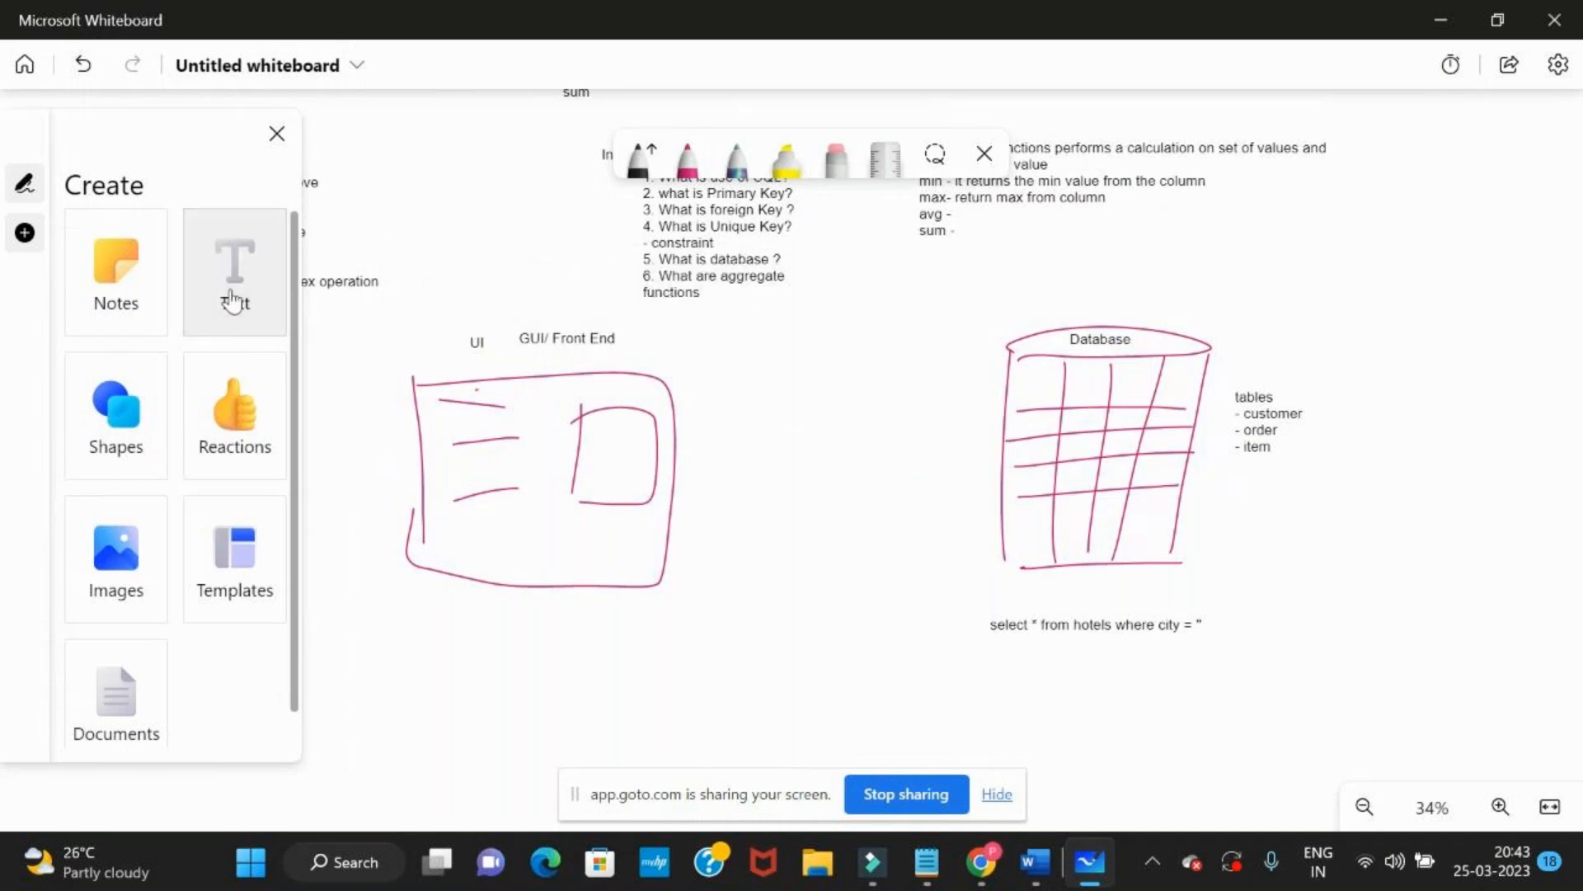
{"action": "left_click", "coordinate": [1044, 301]}
{"action": "type", "text": "backend"}
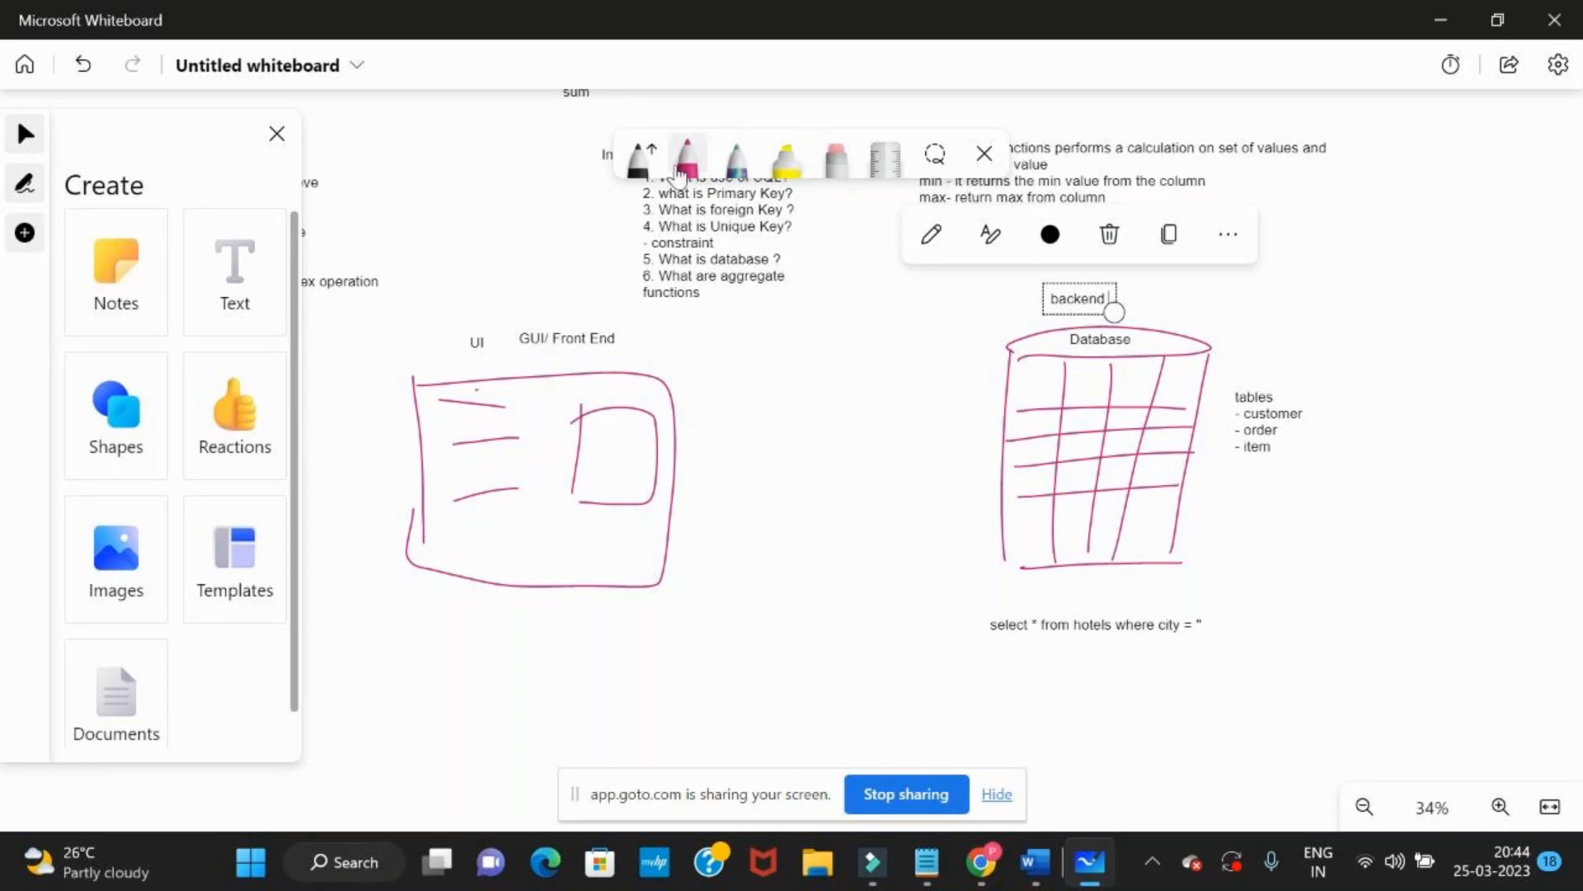
Draw a tall narrow rectangle between the UI sketch and the database with the multicoloured pen
{"action": "left_click", "coordinate": [678, 165]}
{"action": "left_click", "coordinate": [736, 161]}
{"action": "mouse_move", "coordinate": [790, 338]}
{"action": "left_mouse_down"}
{"action": "mouse_move", "coordinate": [799, 610]}
{"action": "mouse_move", "coordinate": [879, 341]}
{"action": "mouse_move", "coordinate": [854, 611]}
{"action": "mouse_move", "coordinate": [809, 614]}
{"action": "left_mouse_up"}
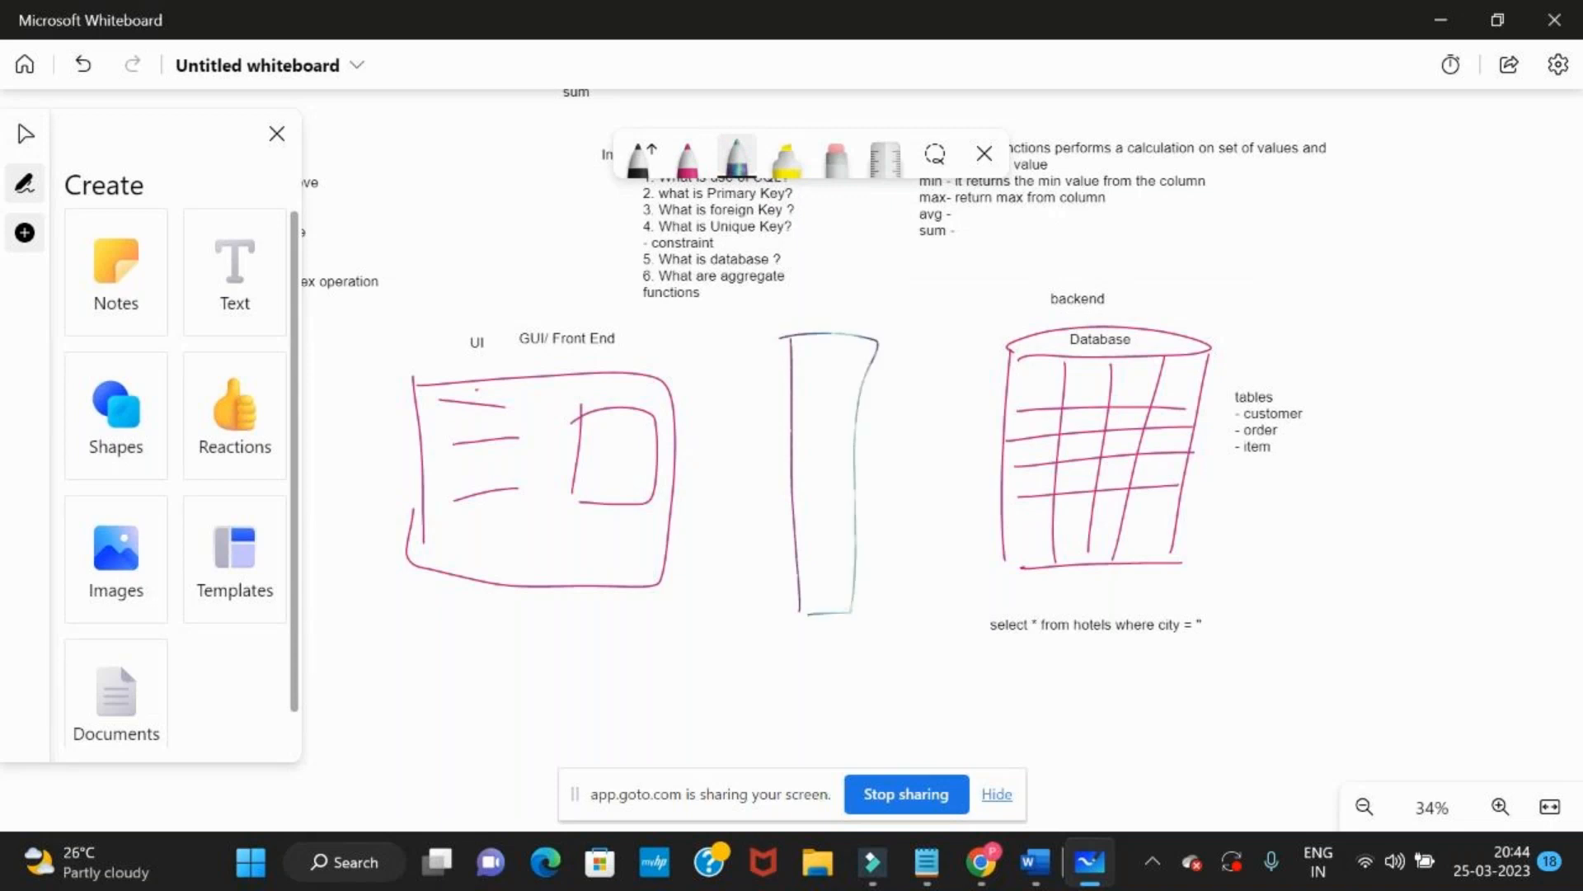
Draw arrows in both directions between the UI sketch and the middle rectangle, and between the rectangle and the database
{"action": "mouse_move", "coordinate": [680, 456]}
{"action": "left_mouse_down"}
{"action": "mouse_move", "coordinate": [787, 454]}
{"action": "mouse_move", "coordinate": [764, 483]}
{"action": "left_mouse_up"}
{"action": "mouse_move", "coordinate": [861, 452]}
{"action": "left_mouse_down"}
{"action": "mouse_move", "coordinate": [993, 450]}
{"action": "mouse_move", "coordinate": [963, 491]}
{"action": "mouse_move", "coordinate": [861, 497]}
{"action": "left_mouse_up"}
{"action": "mouse_move", "coordinate": [889, 476]}
{"action": "left_mouse_down"}
{"action": "mouse_move", "coordinate": [862, 498]}
{"action": "mouse_move", "coordinate": [893, 522]}
{"action": "left_mouse_up"}
{"action": "left_click_drag", "start_coordinate": [790, 521], "coordinate": [675, 528]}
{"action": "left_click_drag", "start_coordinate": [675, 529], "coordinate": [717, 557]}
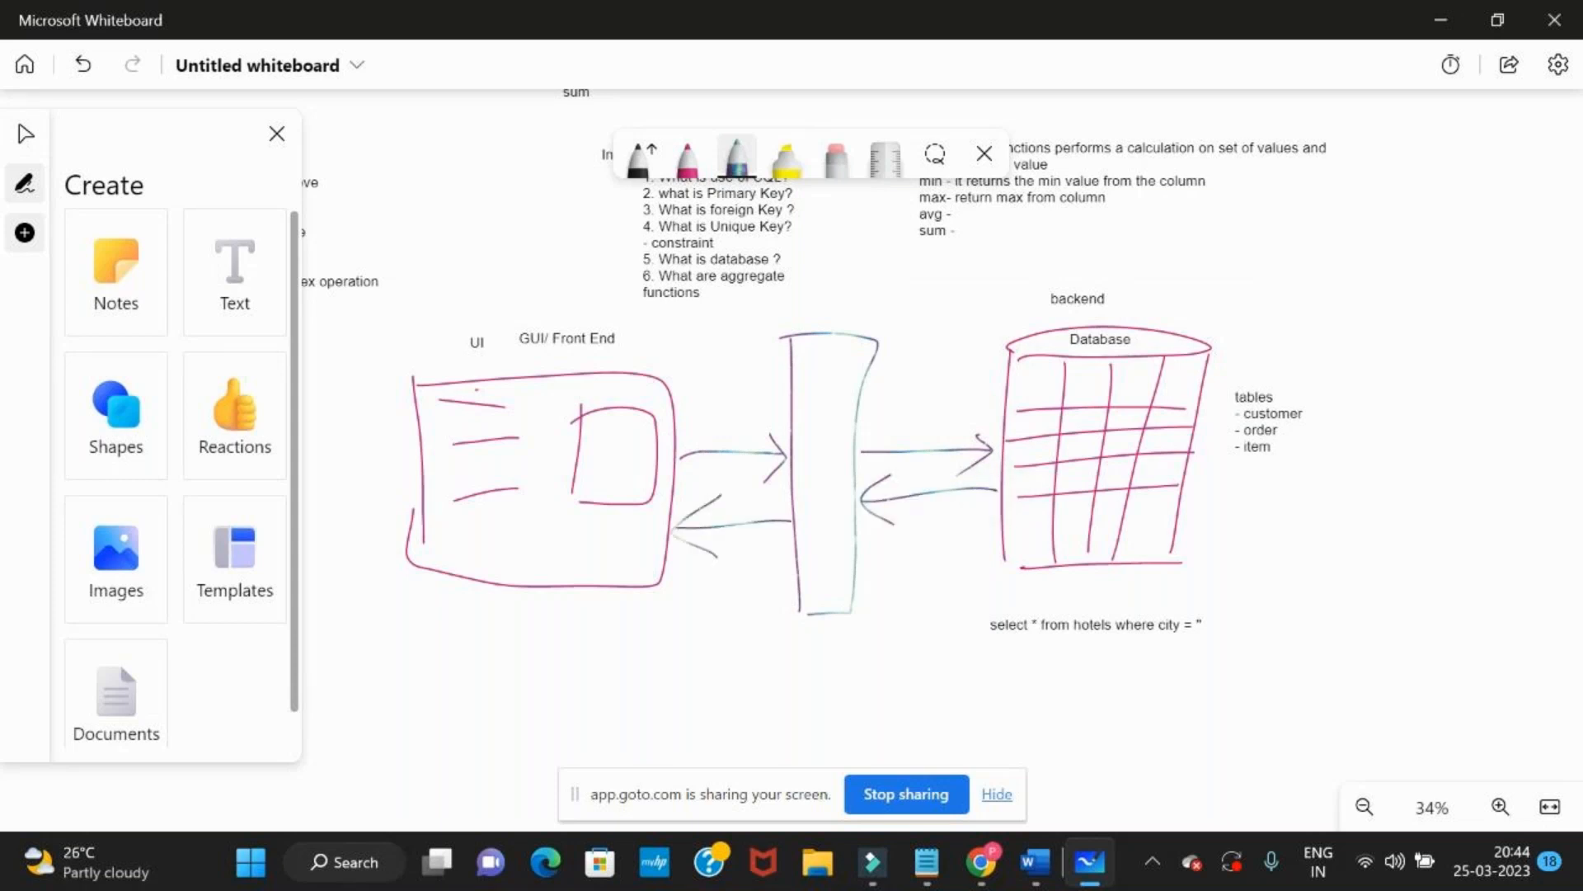
Add the text "API" and move it inside the tall middle rectangle
{"action": "left_click", "coordinate": [193, 297]}
{"action": "left_click", "coordinate": [766, 318]}
{"action": "type", "text": "API"}
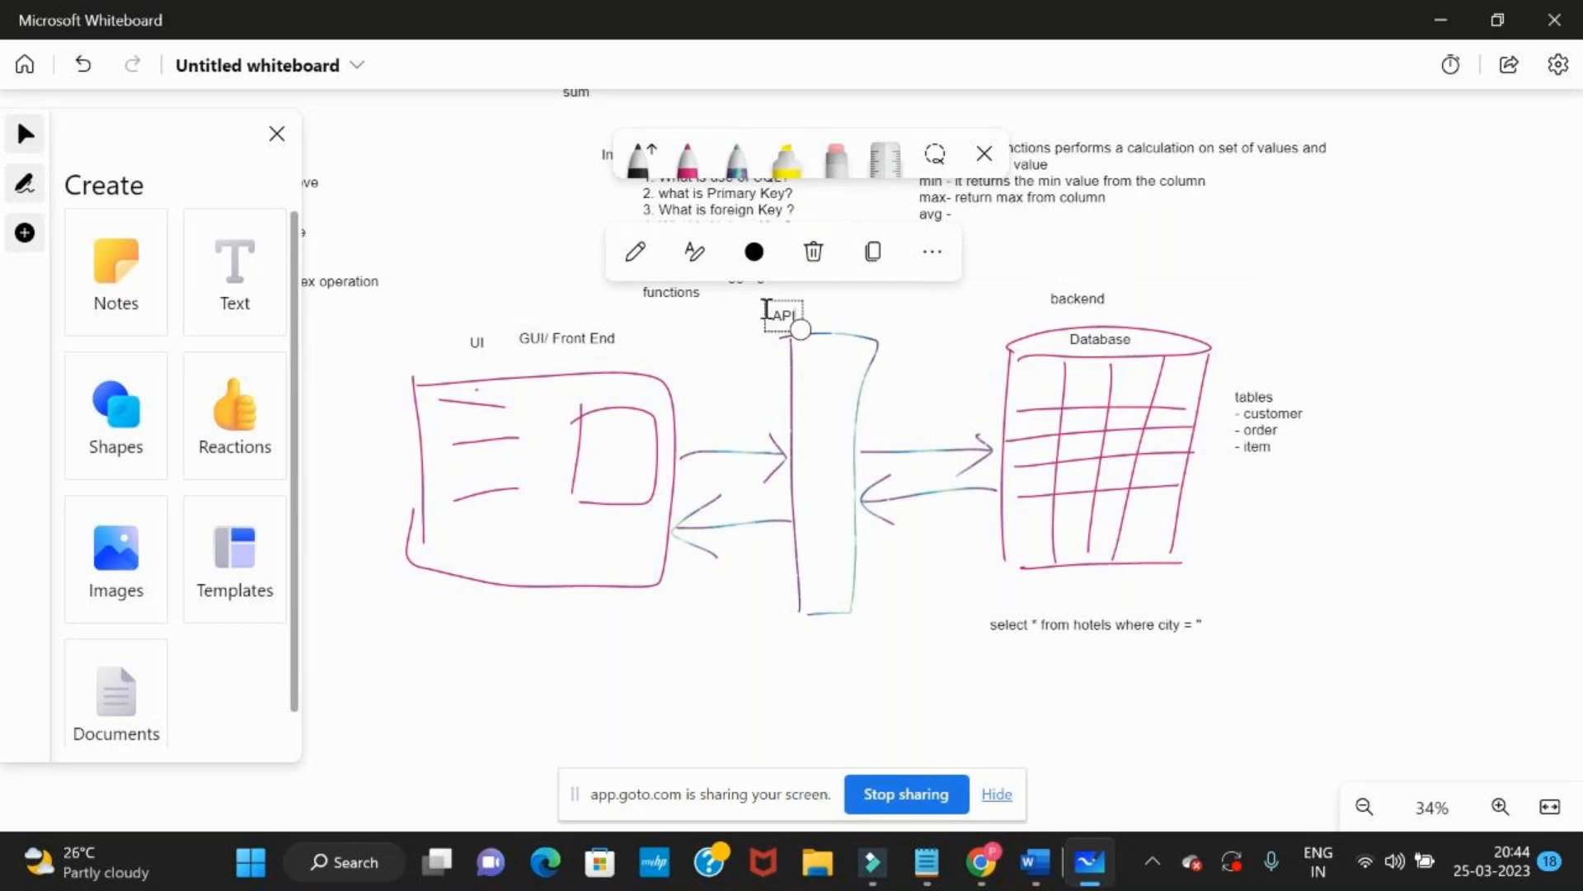
{"action": "left_click", "coordinate": [766, 308]}
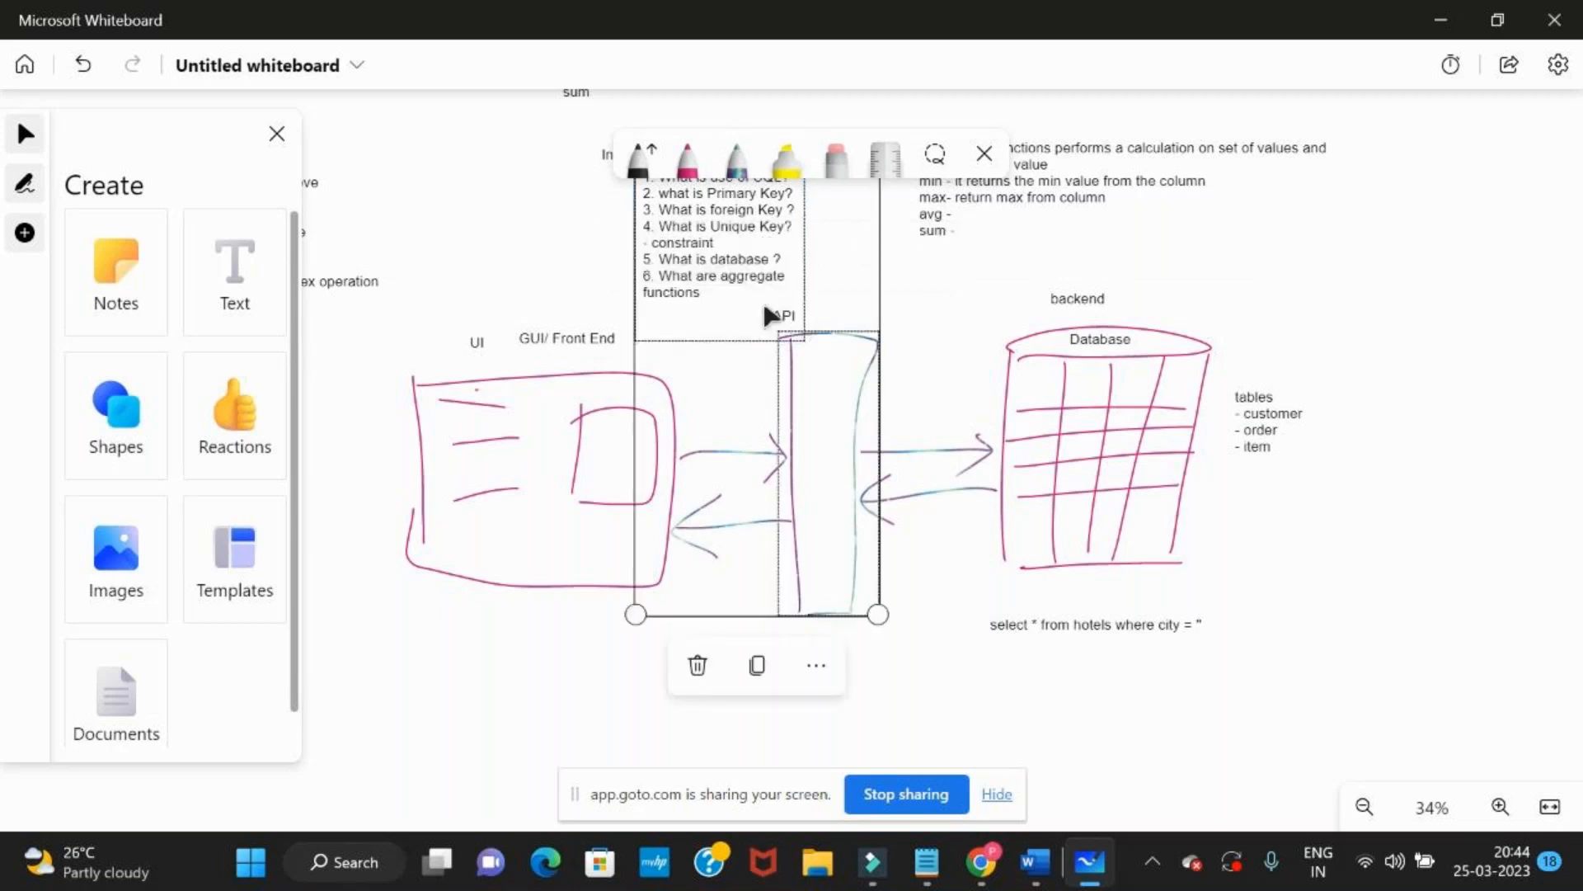
{"action": "left_click", "coordinate": [521, 722]}
{"action": "mouse_move", "coordinate": [788, 319]}
{"action": "left_mouse_down"}
{"action": "mouse_move", "coordinate": [839, 318]}
{"action": "mouse_move", "coordinate": [824, 320]}
{"action": "mouse_move", "coordinate": [820, 421]}
{"action": "left_mouse_up"}
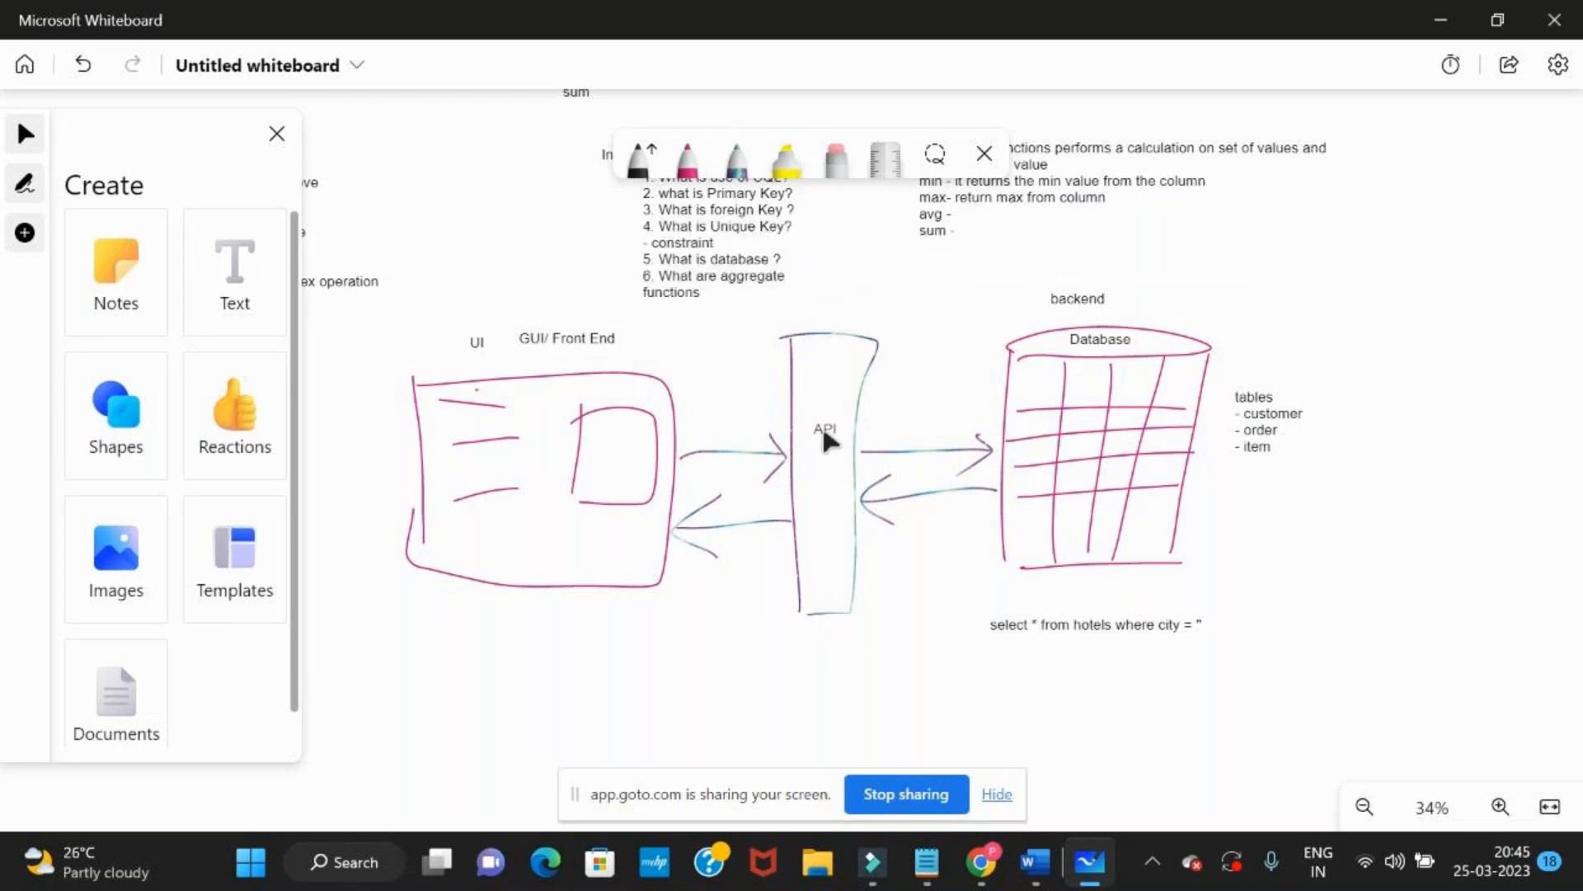
{"action": "left_click", "coordinate": [671, 755]}
Draw a black vertical line separating the UI sketch from the API rectangle, and circle the "UI" and "GUI/ Front End" labels
{"action": "left_click", "coordinate": [637, 157]}
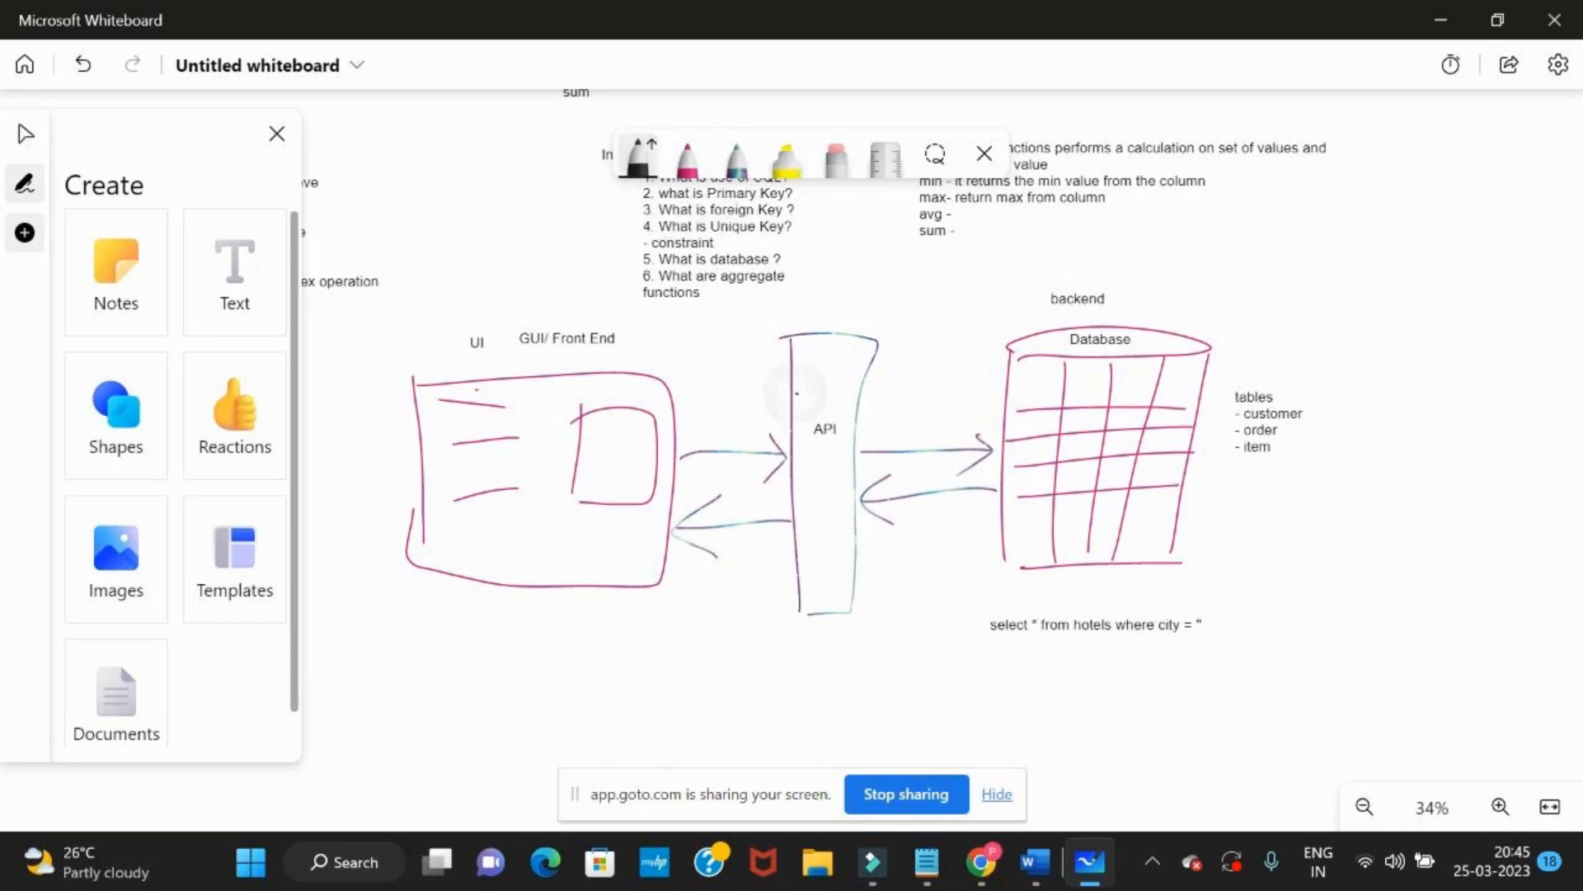
{"action": "left_click_drag", "start_coordinate": [729, 216], "coordinate": [746, 725]}
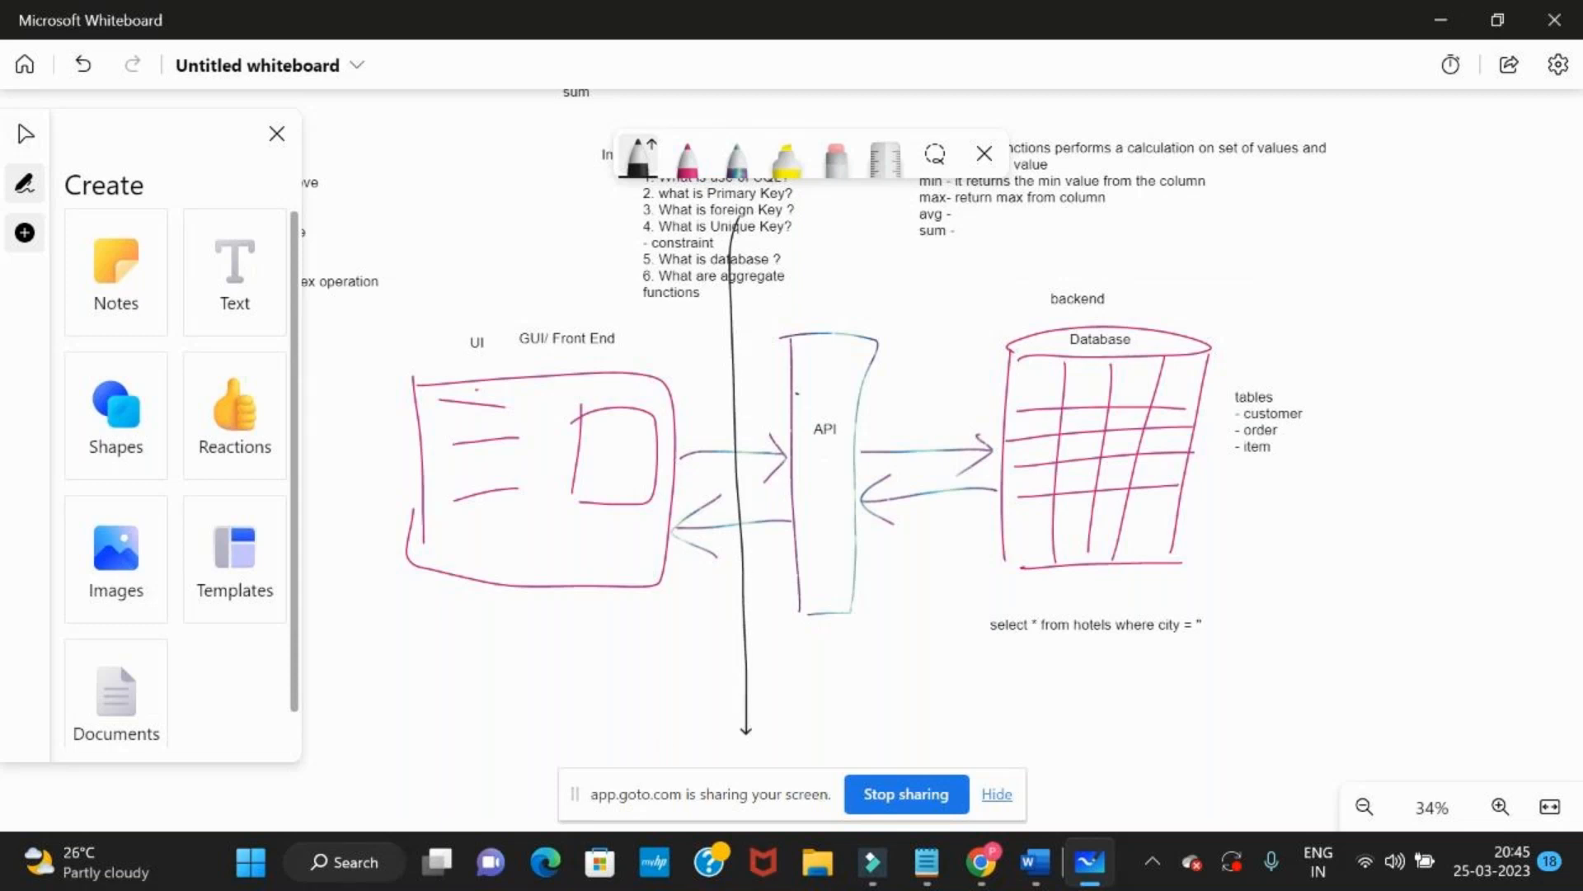
{"action": "mouse_move", "coordinate": [645, 287]}
{"action": "left_mouse_down"}
{"action": "mouse_move", "coordinate": [446, 369]}
{"action": "mouse_move", "coordinate": [493, 277]}
{"action": "left_mouse_up"}
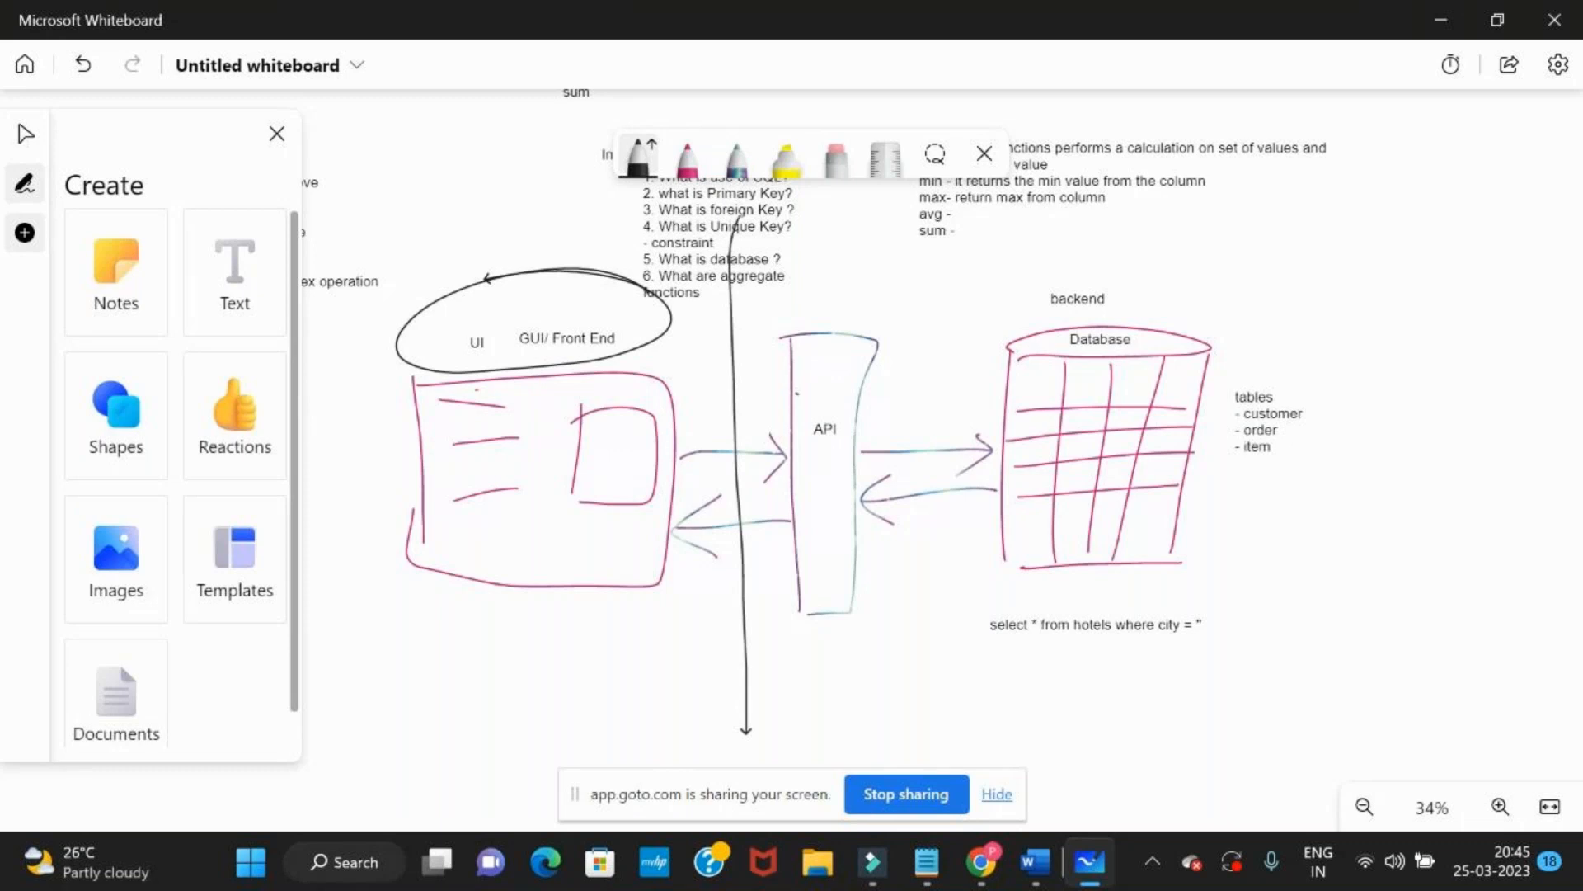
Draw a black X below the UI sketch and black arrows in both directions between the API rectangle and the database
{"action": "left_click_drag", "start_coordinate": [615, 639], "coordinate": [693, 692]}
{"action": "left_click_drag", "start_coordinate": [687, 623], "coordinate": [617, 708]}
{"action": "mouse_move", "coordinate": [859, 404]}
{"action": "left_mouse_down"}
{"action": "mouse_move", "coordinate": [999, 401]}
{"action": "mouse_move", "coordinate": [993, 422]}
{"action": "mouse_move", "coordinate": [872, 433]}
{"action": "mouse_move", "coordinate": [919, 446]}
{"action": "left_mouse_up"}
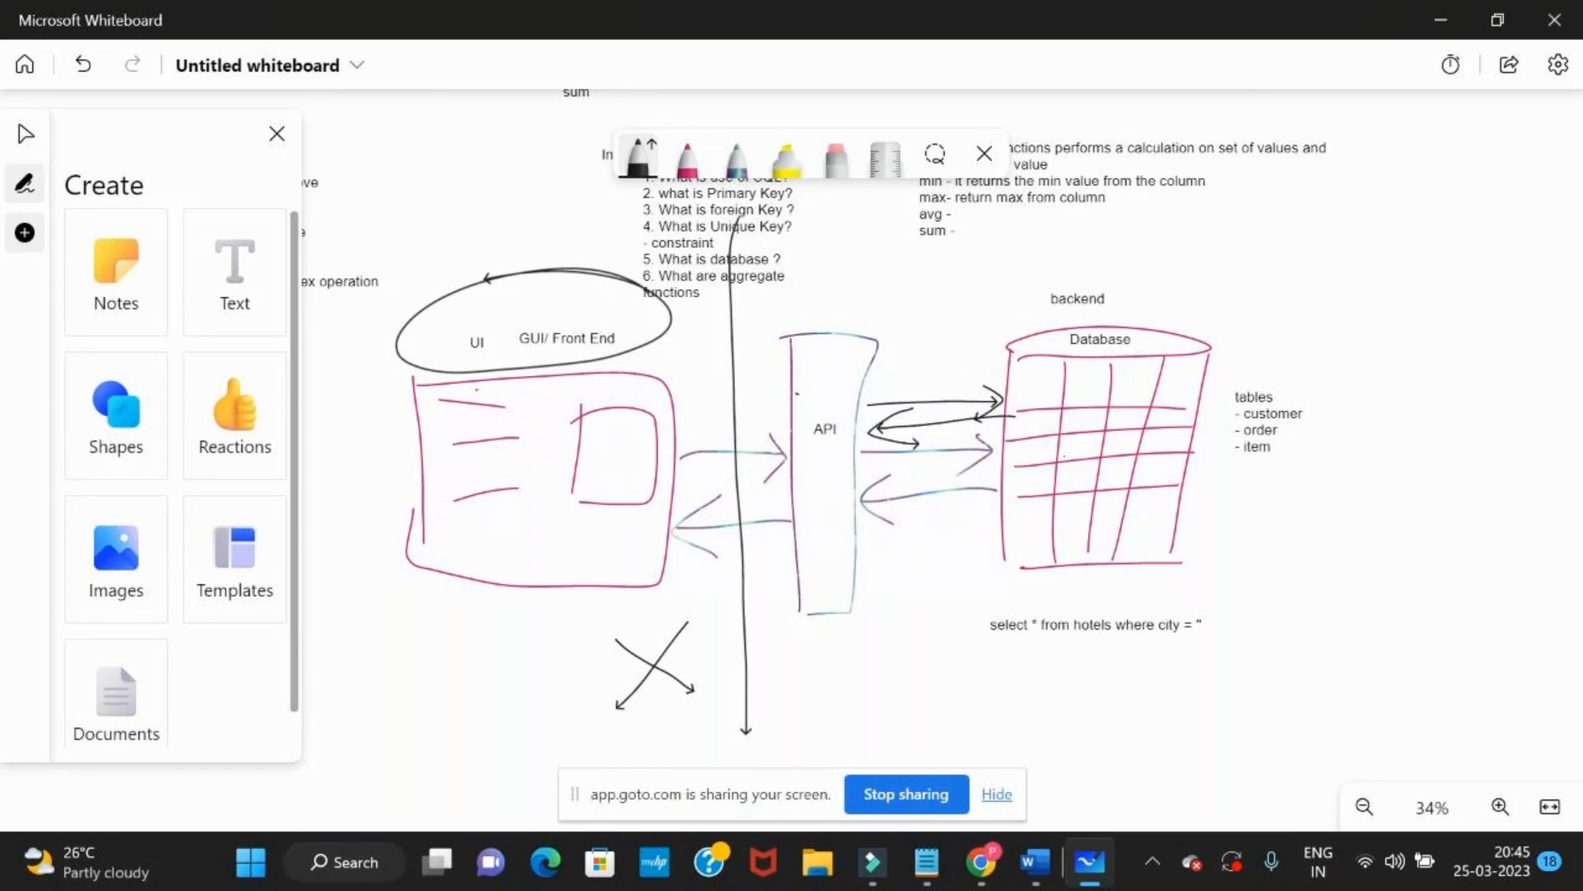
Enclose the API rectangle and database in a large black outline and add the text "API Testing" inside it
{"action": "mouse_move", "coordinate": [727, 240]}
{"action": "left_mouse_down"}
{"action": "mouse_move", "coordinate": [1029, 213]}
{"action": "mouse_move", "coordinate": [1311, 391]}
{"action": "mouse_move", "coordinate": [1302, 676]}
{"action": "mouse_move", "coordinate": [760, 723]}
{"action": "left_mouse_up"}
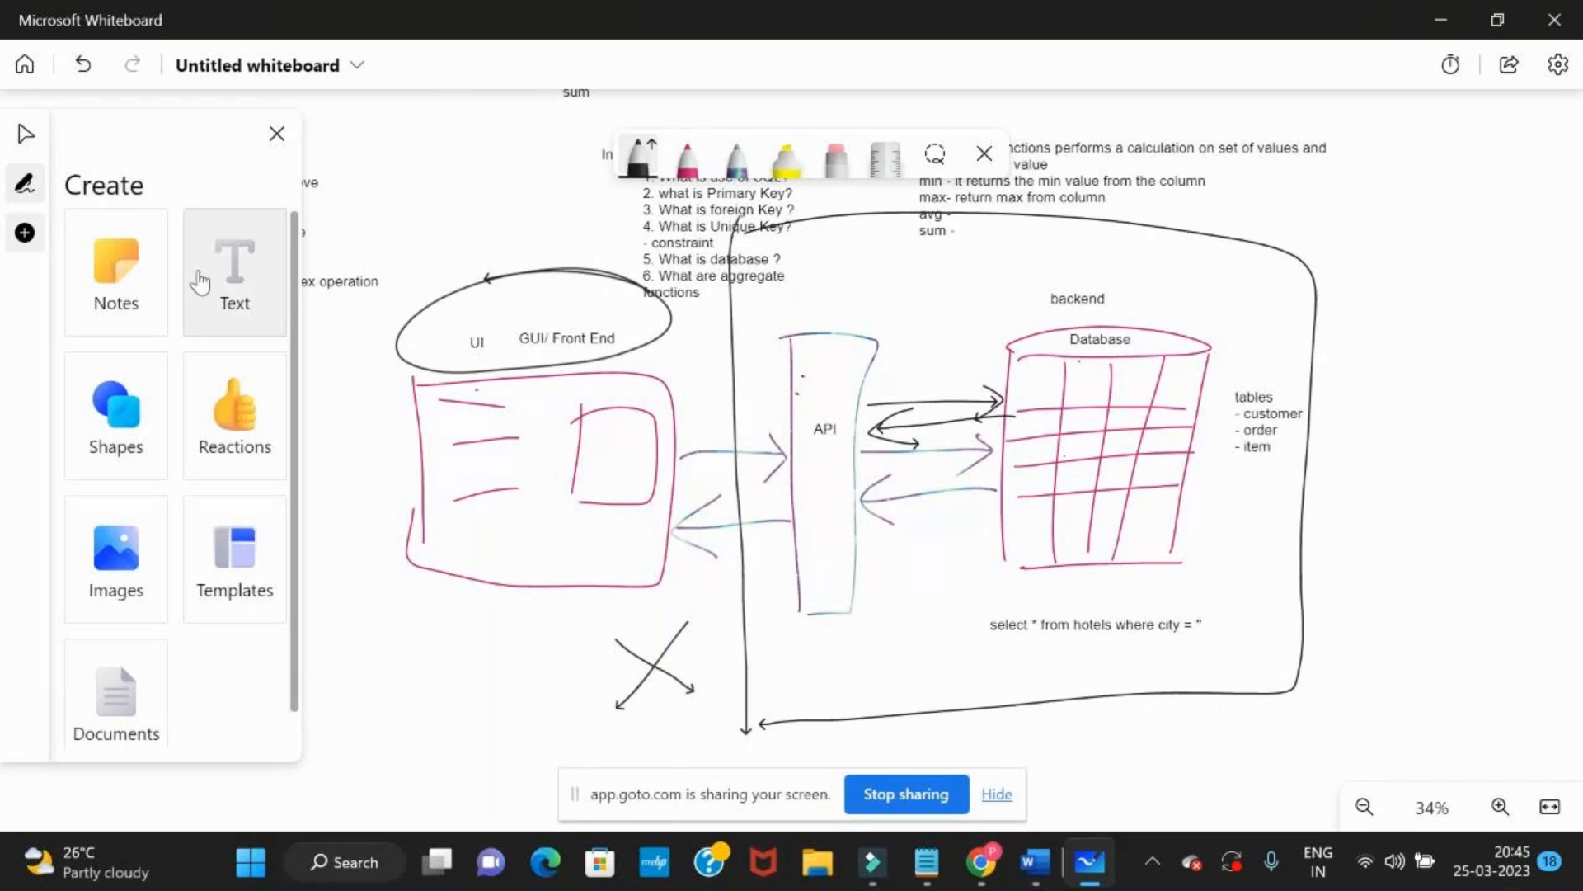
{"action": "left_click", "coordinate": [234, 272]}
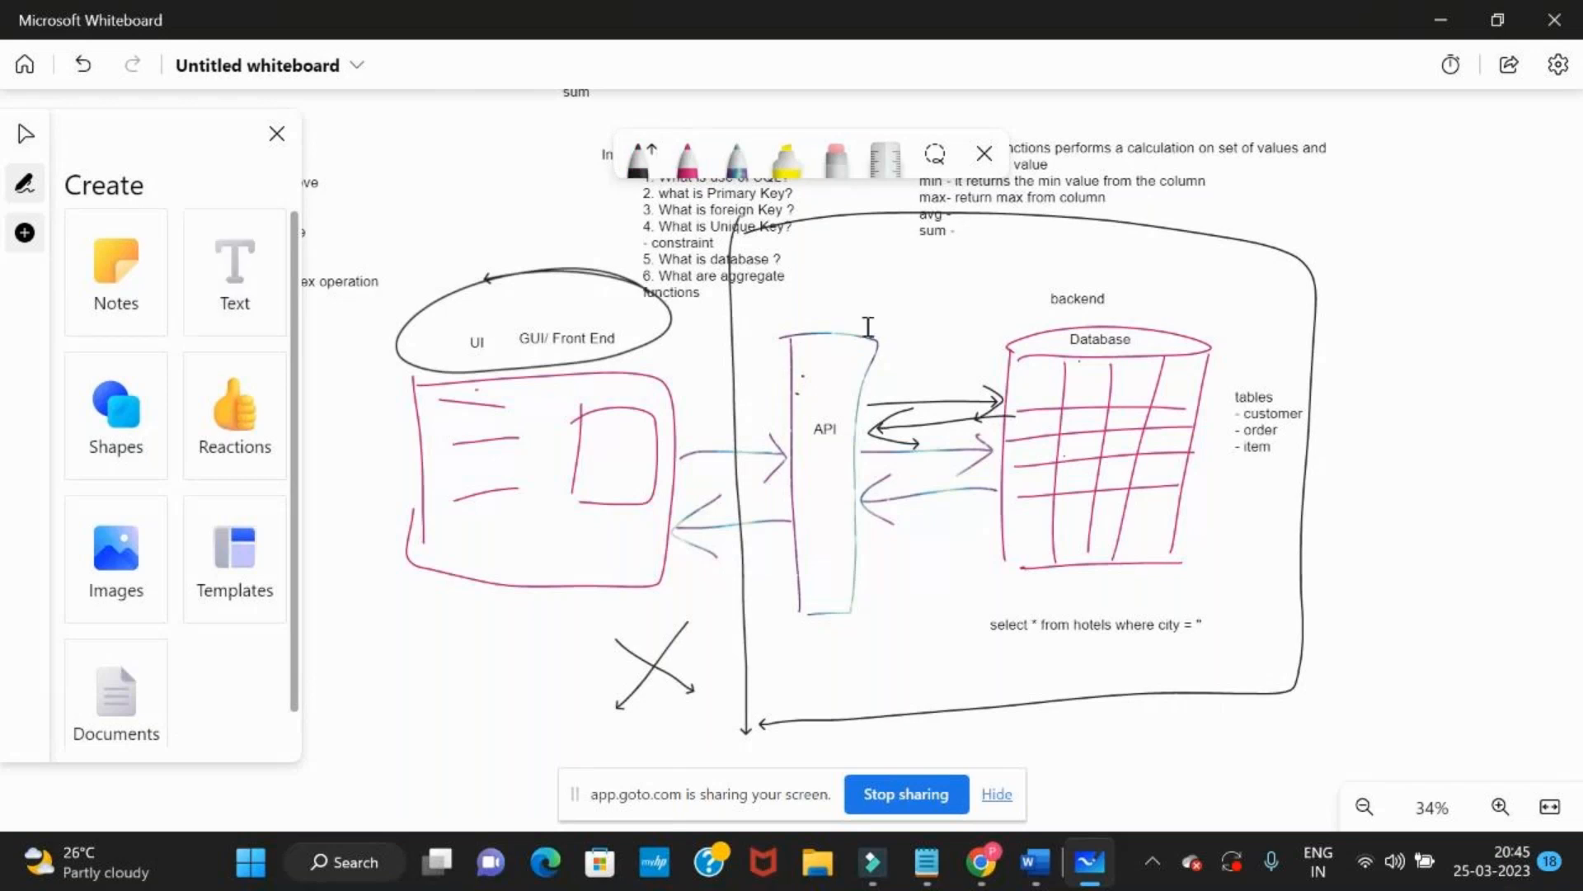
{"action": "left_click", "coordinate": [878, 270]}
{"action": "type", "text": "API Testing"}
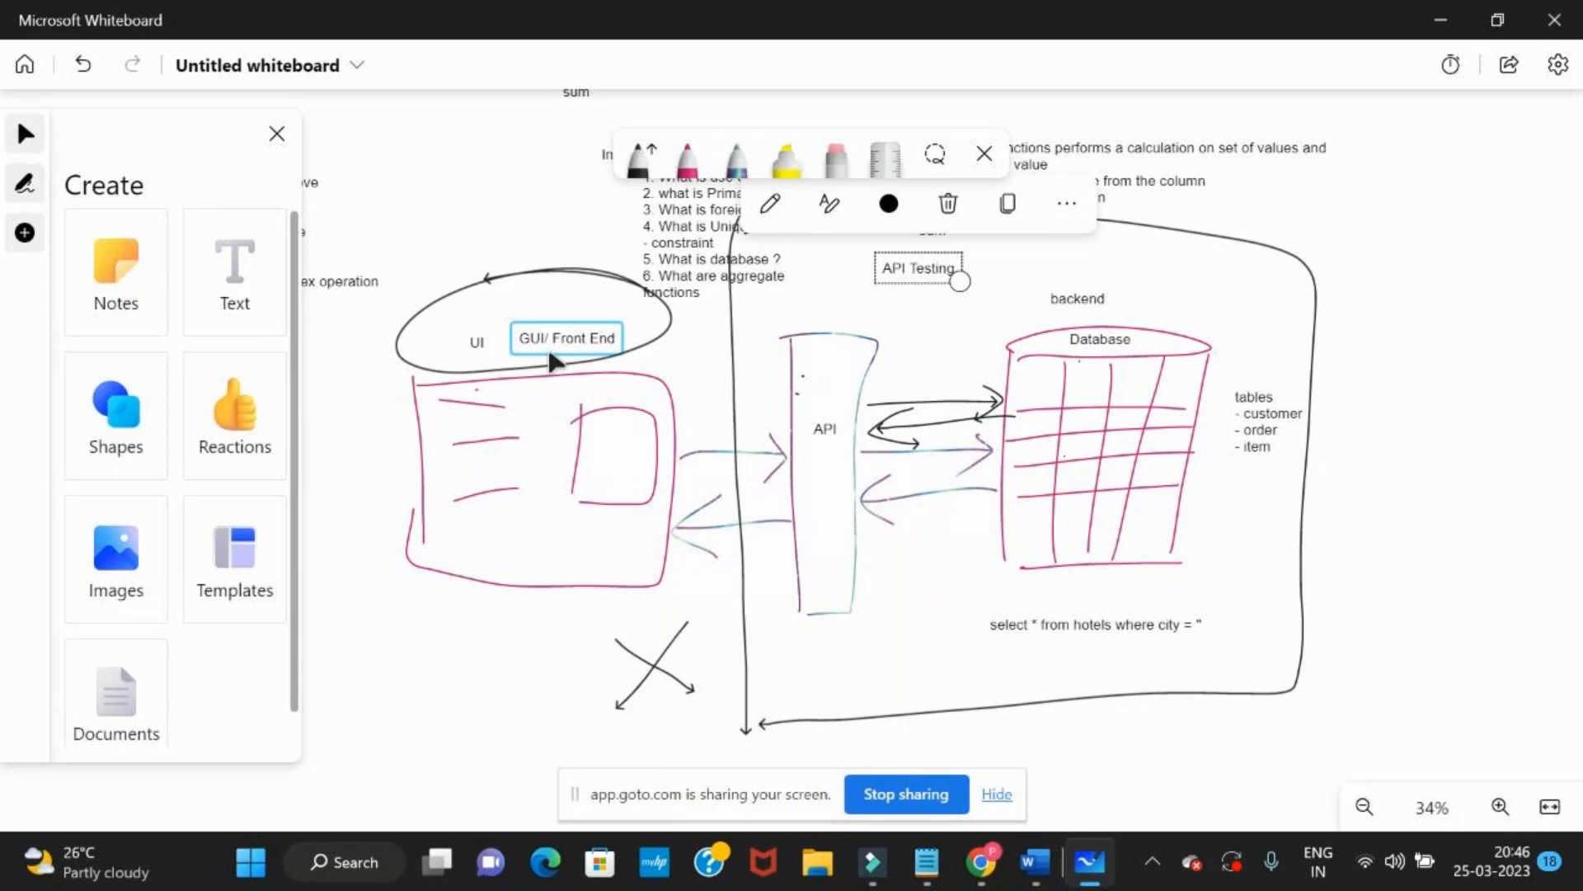
Switch to Chrome and search MakeMyTrip for hotels in Delhi from 3 Apr 2023 to 5 Apr 2023, for 1 room and 2 adults
{"action": "left_click", "coordinate": [226, 264]}
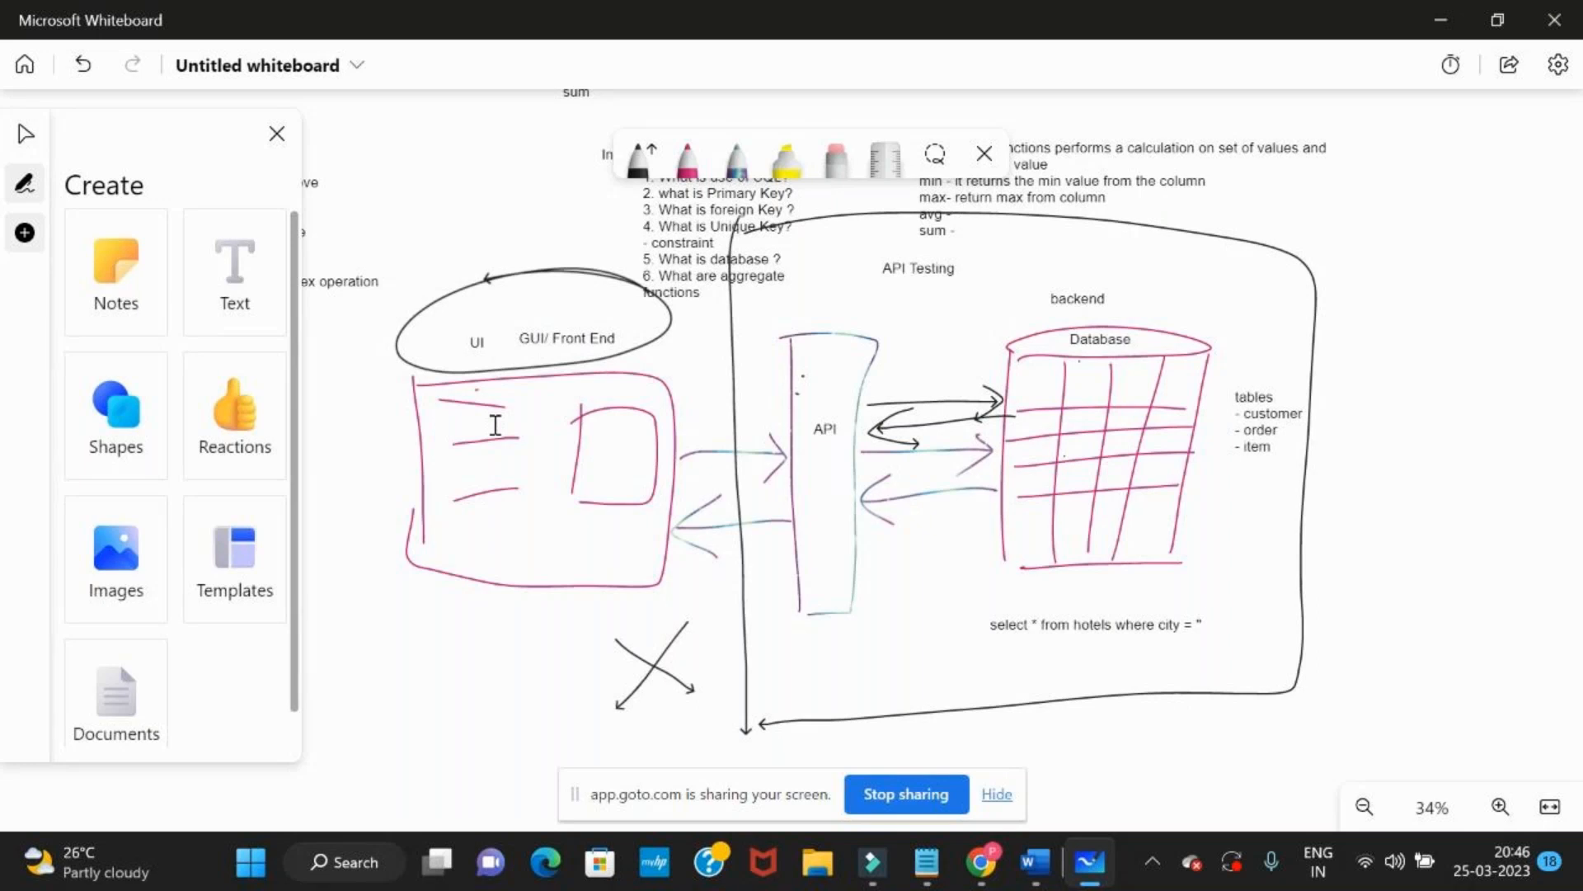
{"action": "key", "text": "alt+Tab"}
{"action": "left_click", "coordinate": [232, 275]}
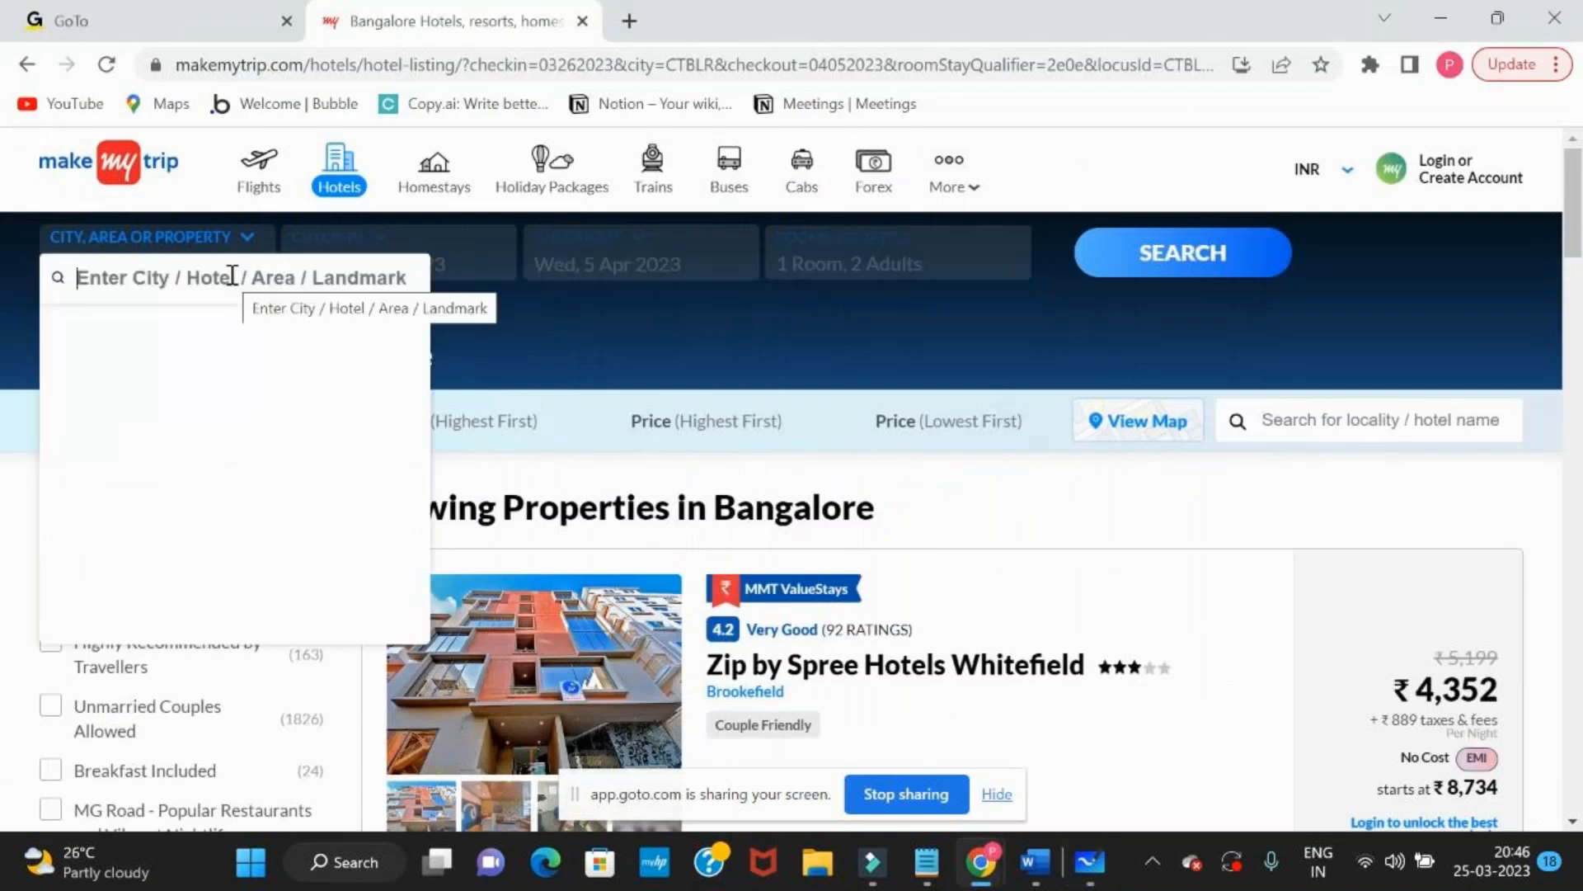
{"action": "left_click", "coordinate": [146, 371]}
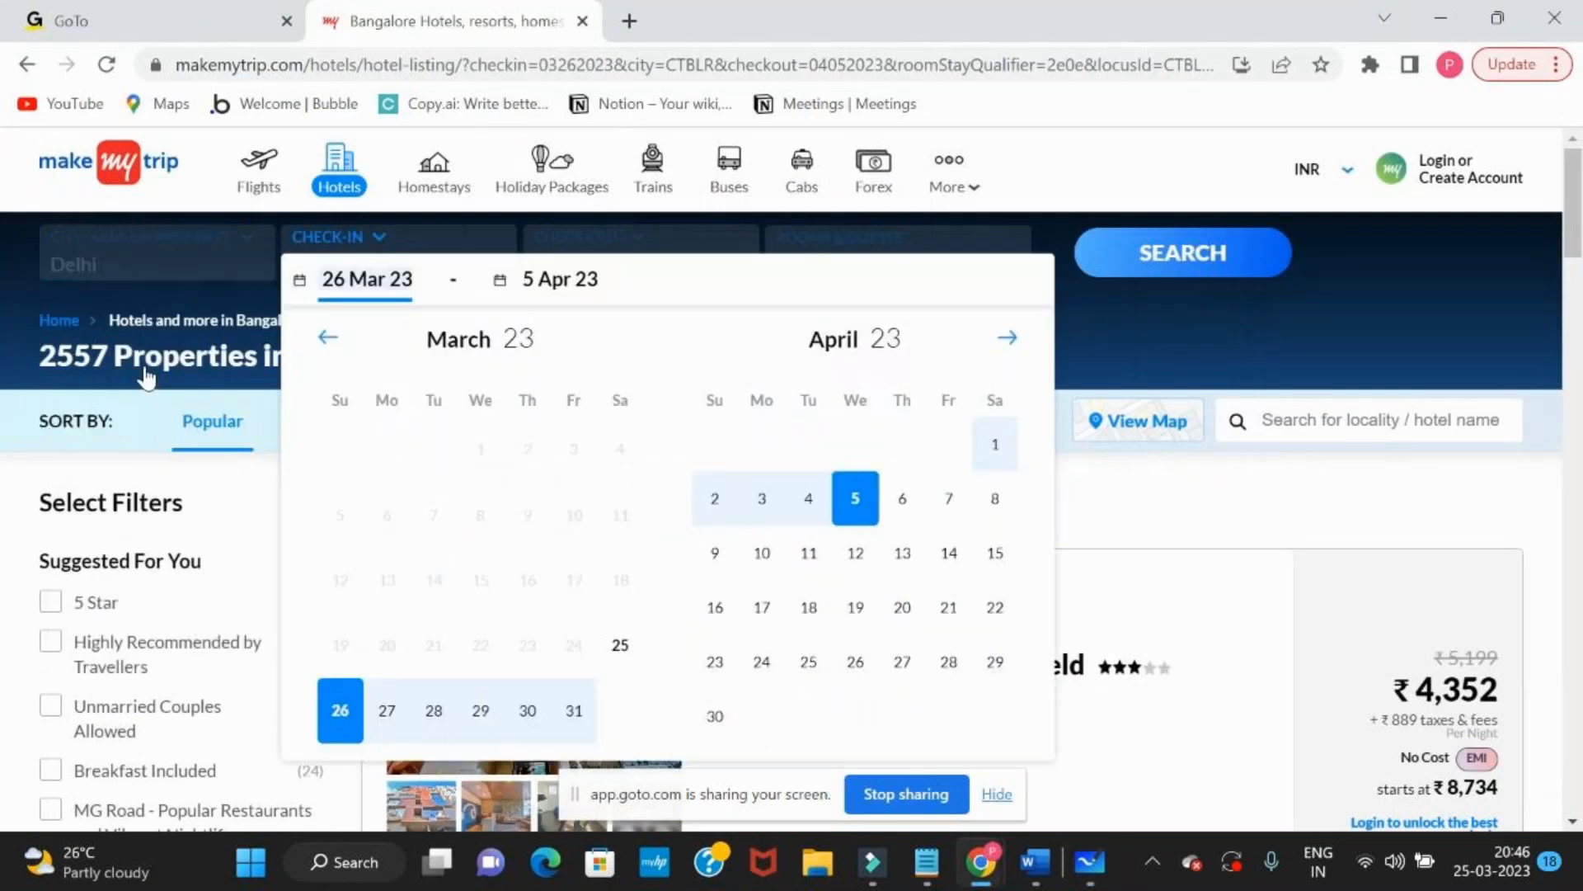
{"action": "left_click", "coordinate": [759, 509]}
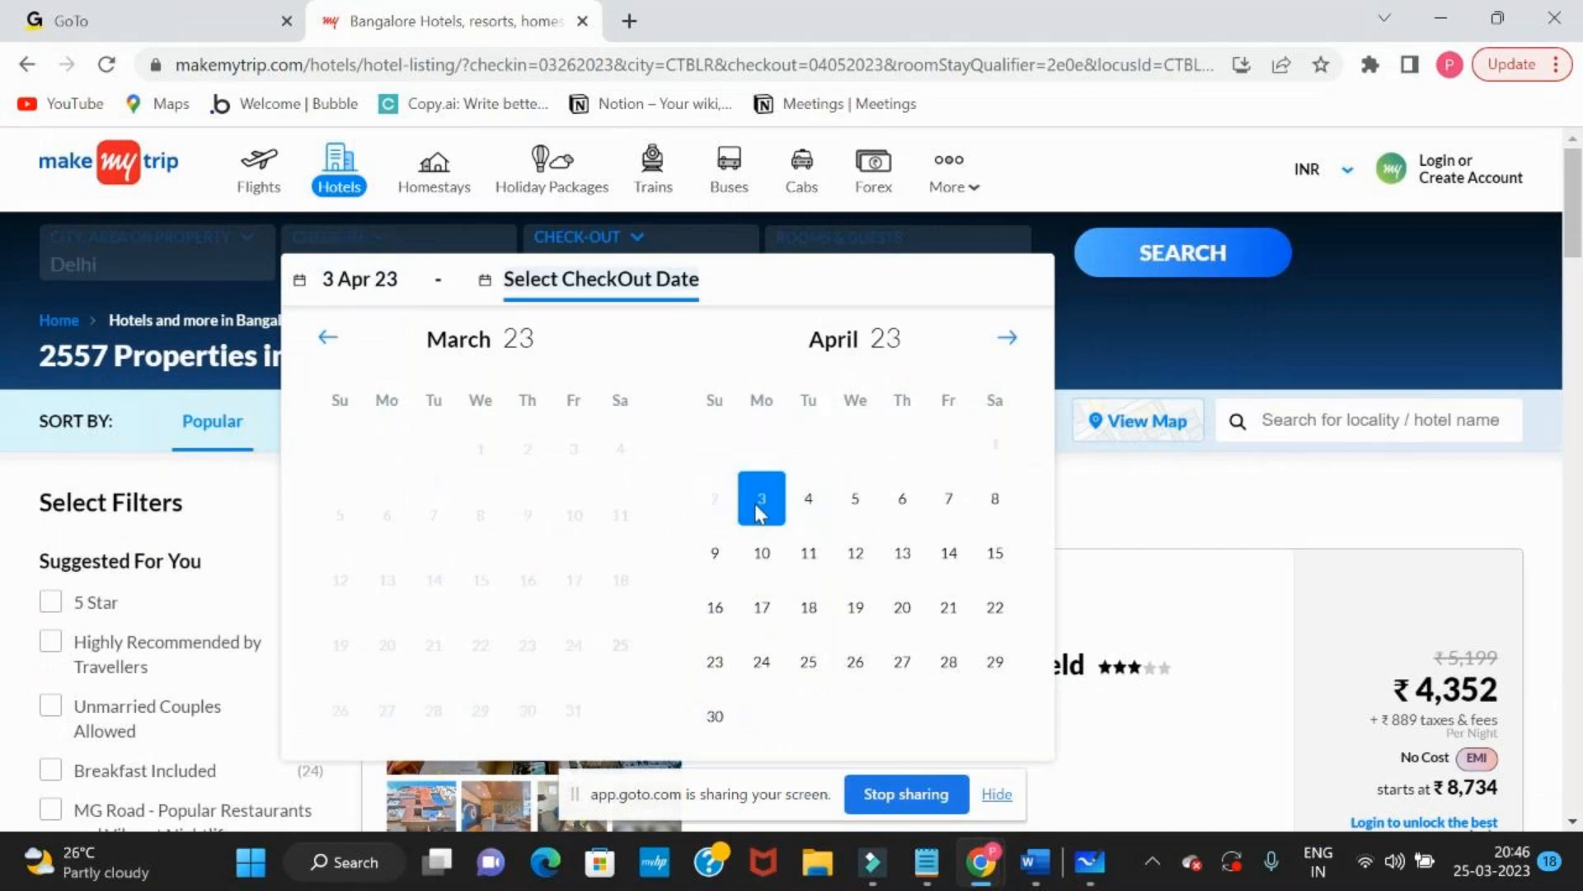
{"action": "left_click", "coordinate": [857, 504]}
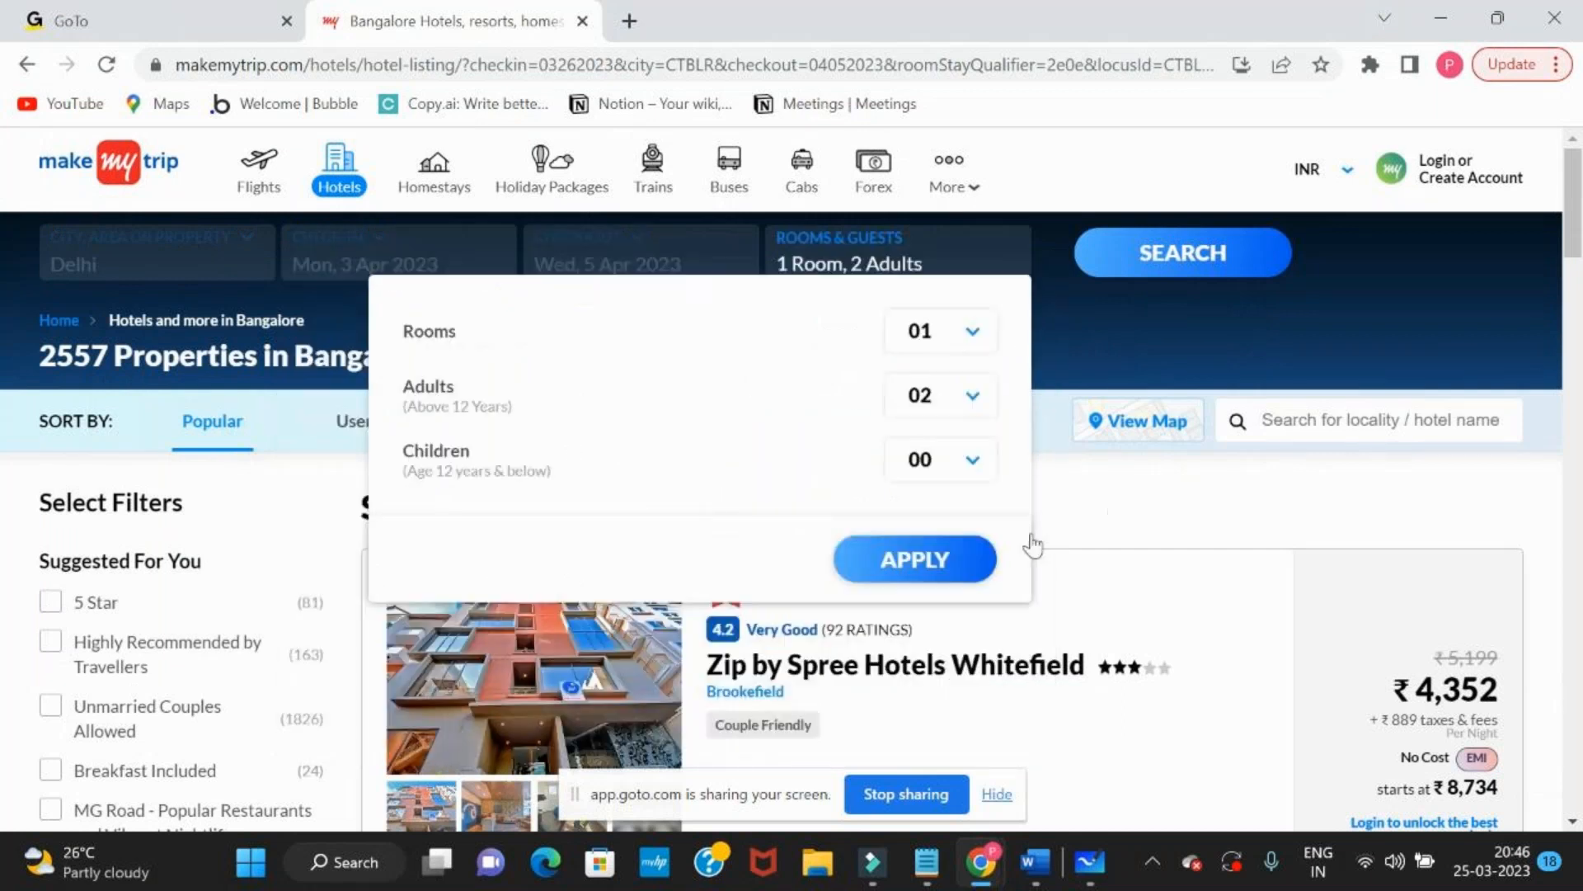
{"action": "left_click", "coordinate": [929, 563]}
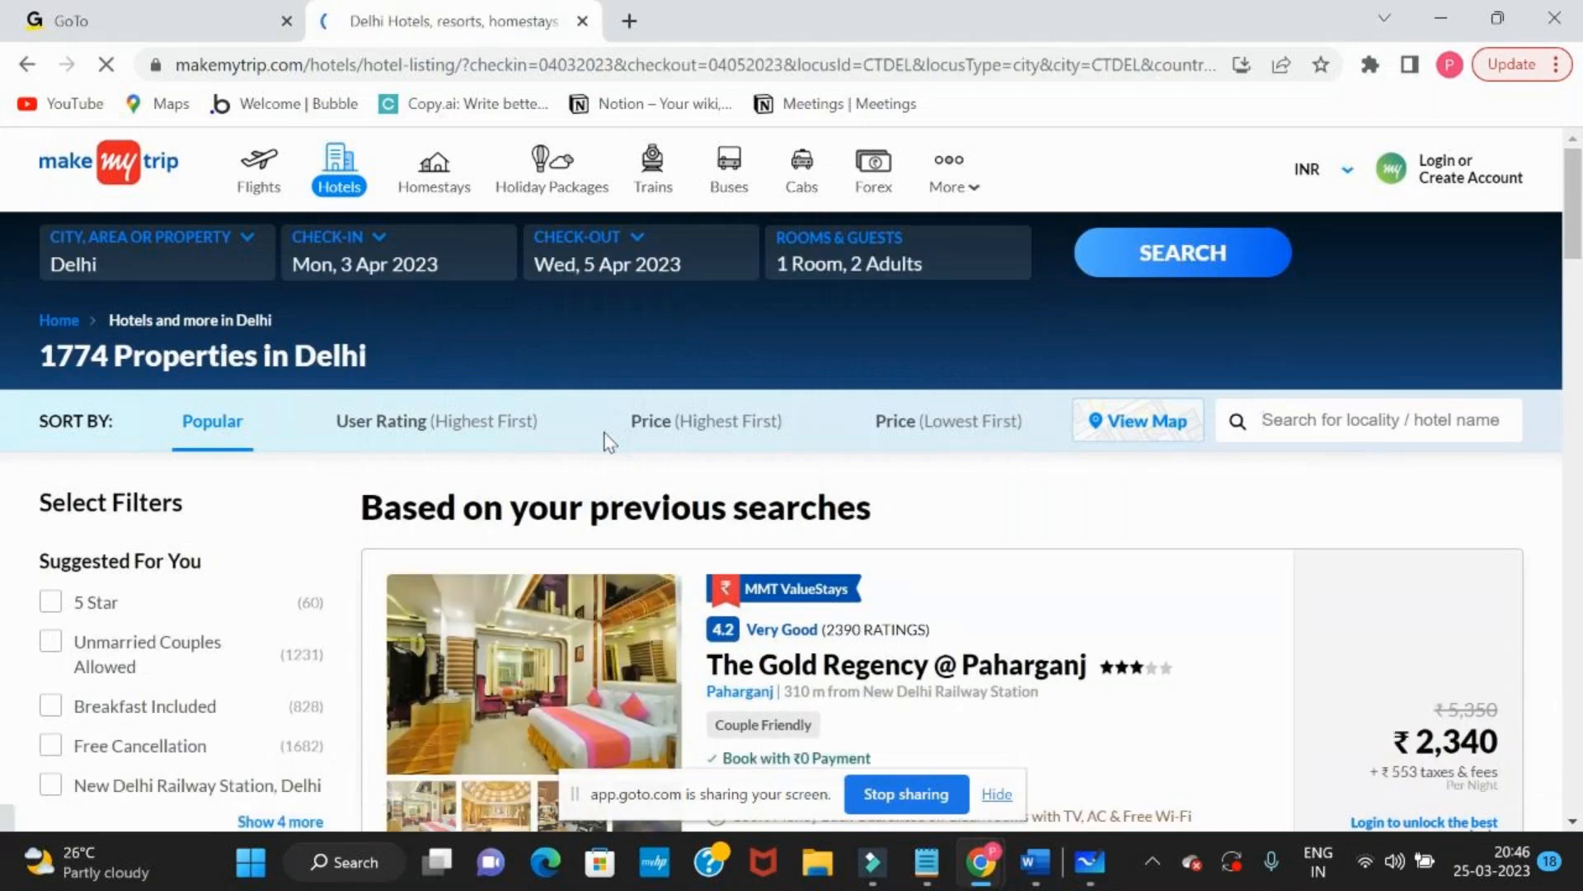
Switch back to Microsoft Whiteboard and add the text "POSTMAN tool" below the diagram
{"action": "key", "text": "alt+Tab"}
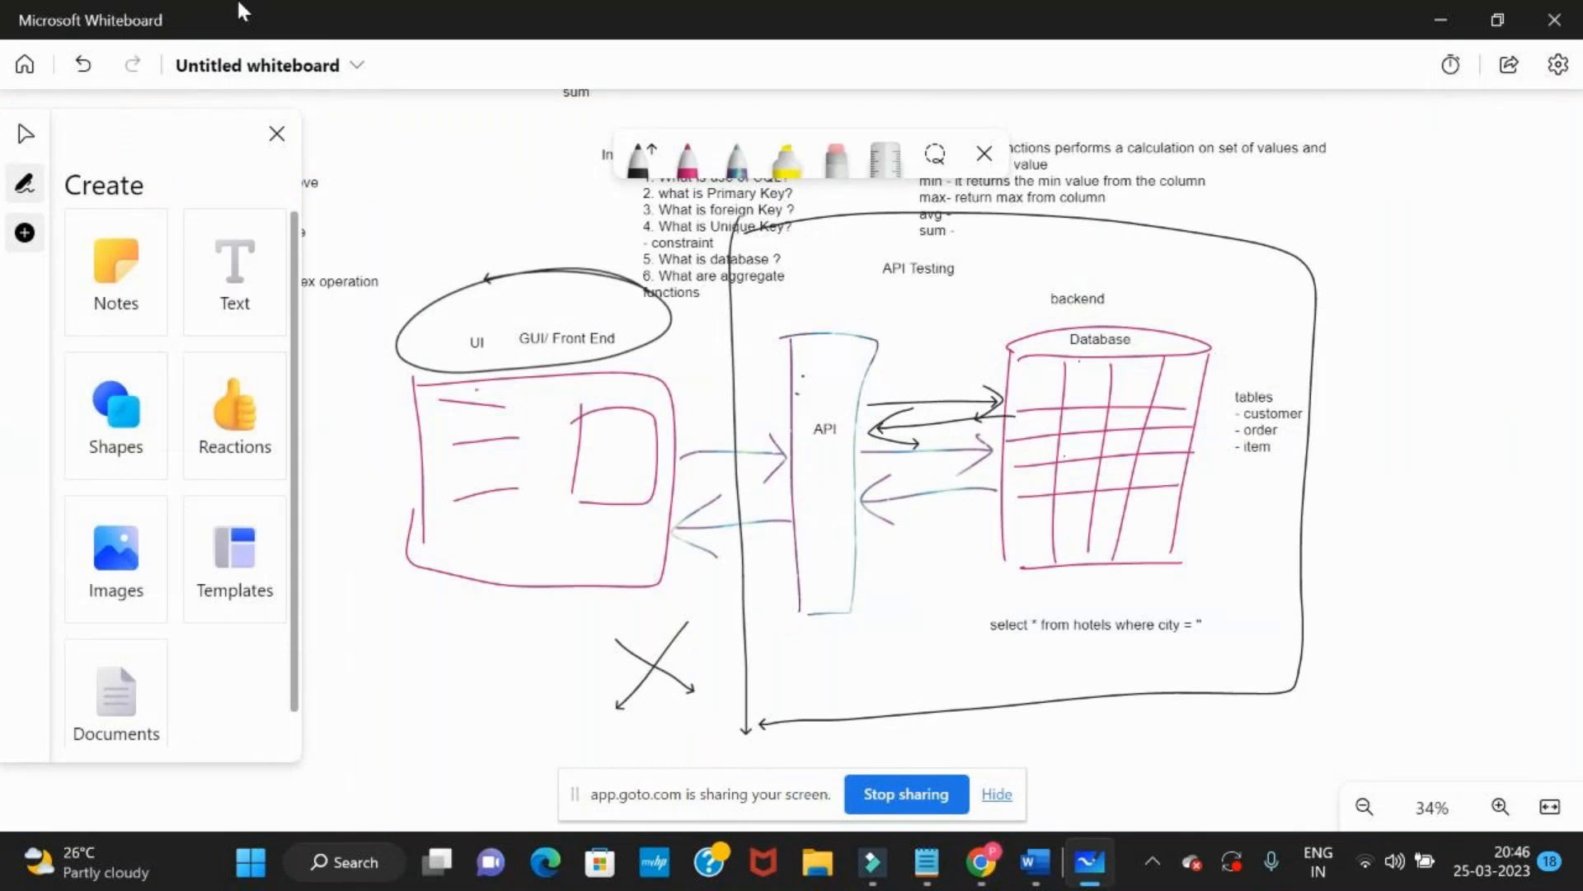
{"action": "left_click", "coordinate": [1468, 592]}
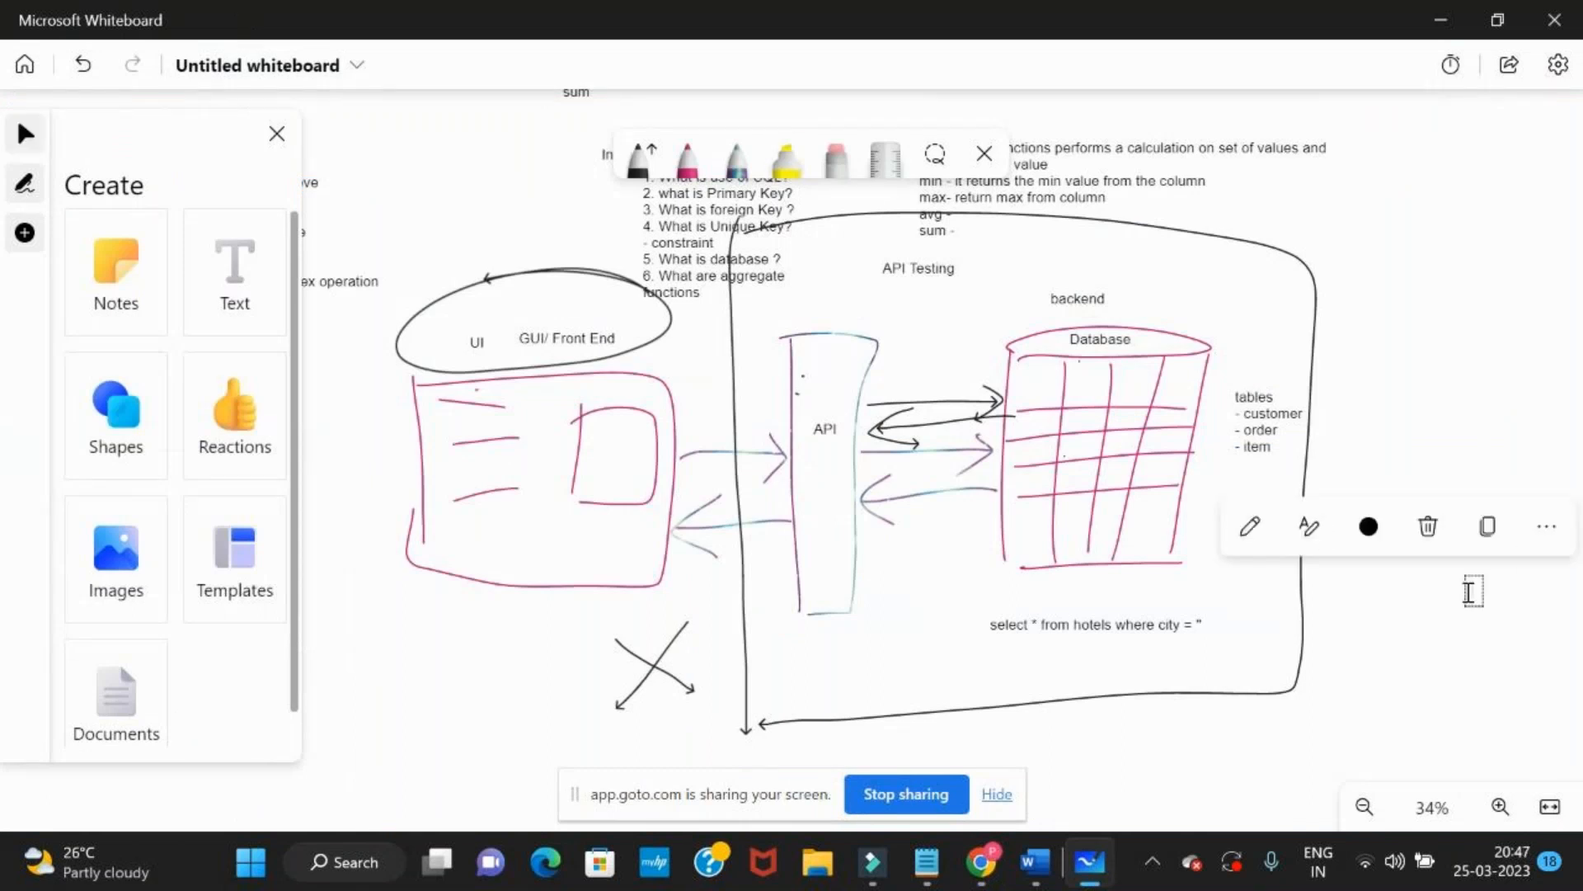
{"action": "left_click_drag", "start_coordinate": [467, 696], "coordinate": [419, 535]}
{"action": "left_click", "coordinate": [251, 285]}
{"action": "left_click", "coordinate": [692, 641]}
{"action": "type", "text": "POSTMAN"}
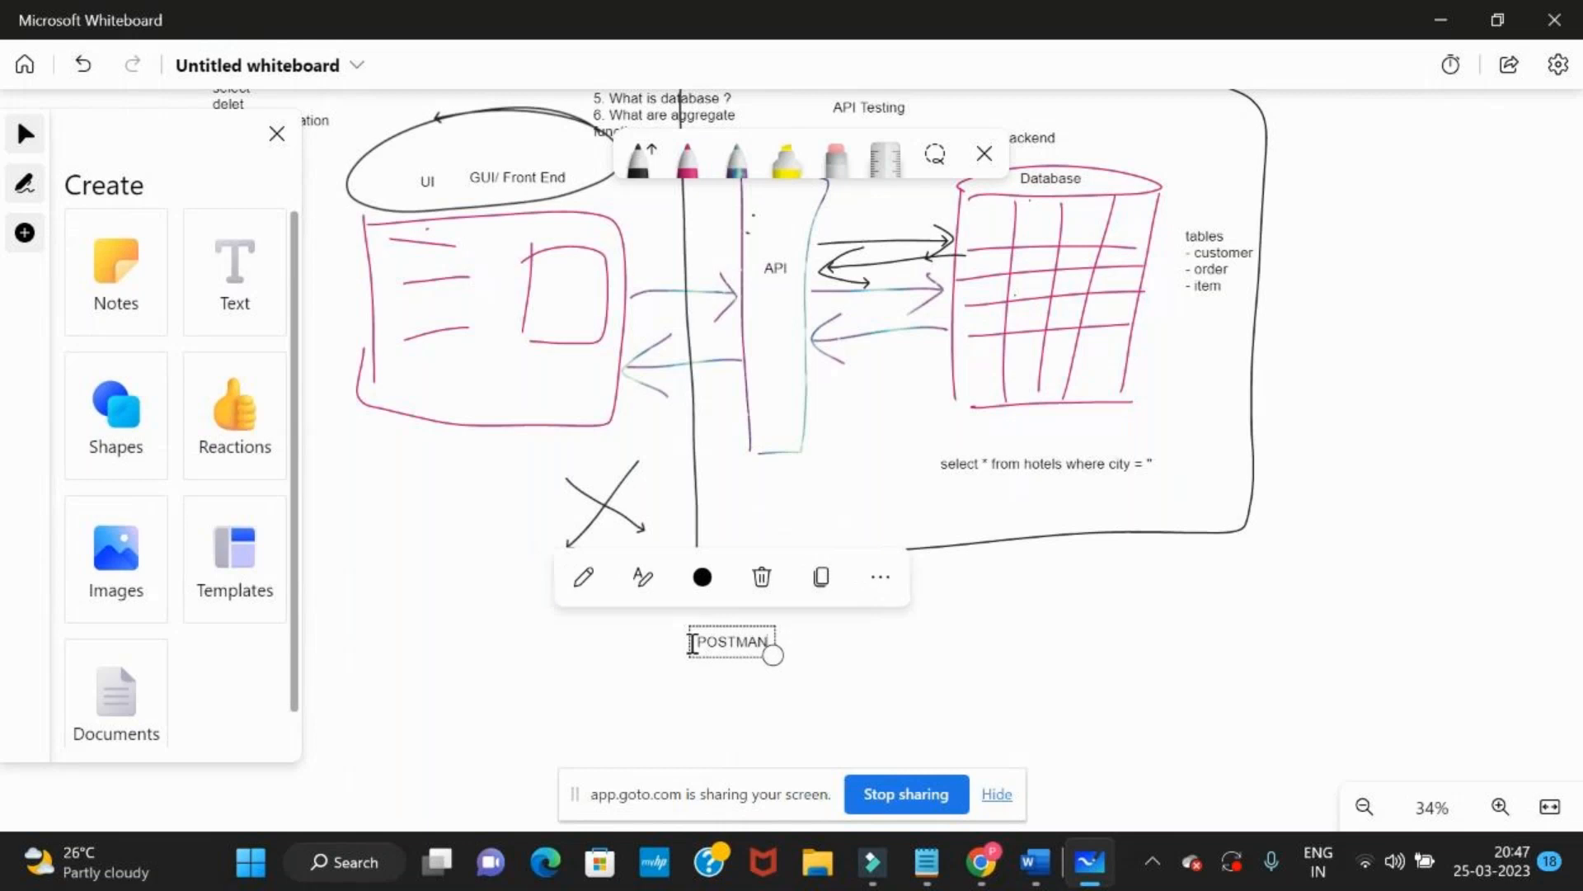
{"action": "type", "text": " tool"}
{"action": "key", "text": "Escape"}
{"action": "key", "text": "Return"}
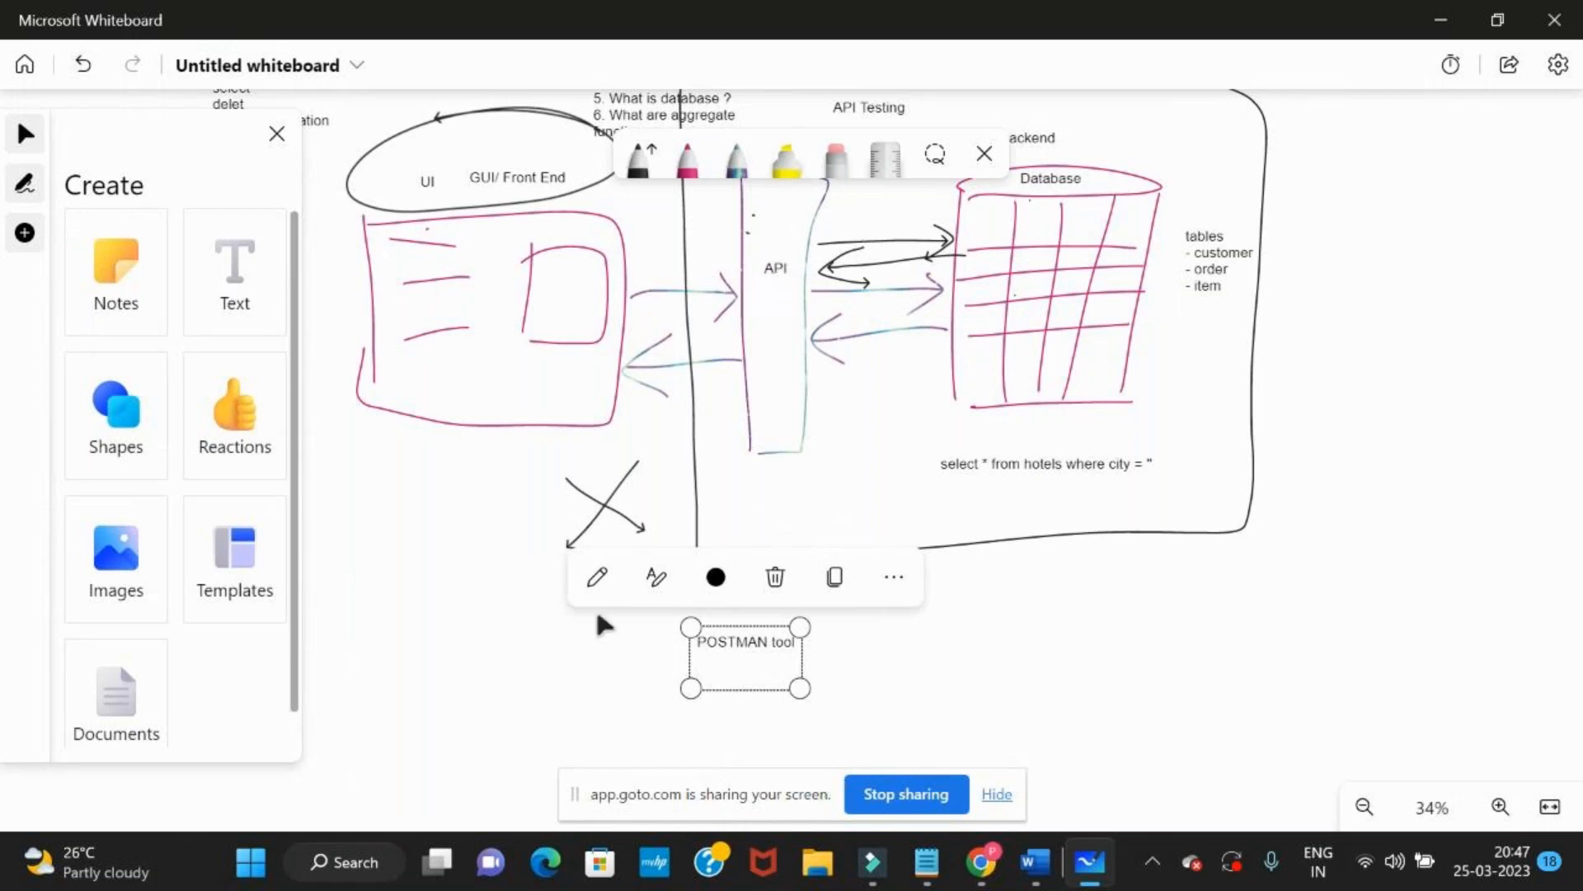
With the multicoloured pen, draw a short arrow from the UI sketch, then circle "POSTMAN tool" and draw an arrow pointing away from it
{"action": "left_click_drag", "start_coordinate": [597, 615], "coordinate": [644, 608]}
{"action": "left_click", "coordinate": [540, 330]}
{"action": "left_click", "coordinate": [737, 158]}
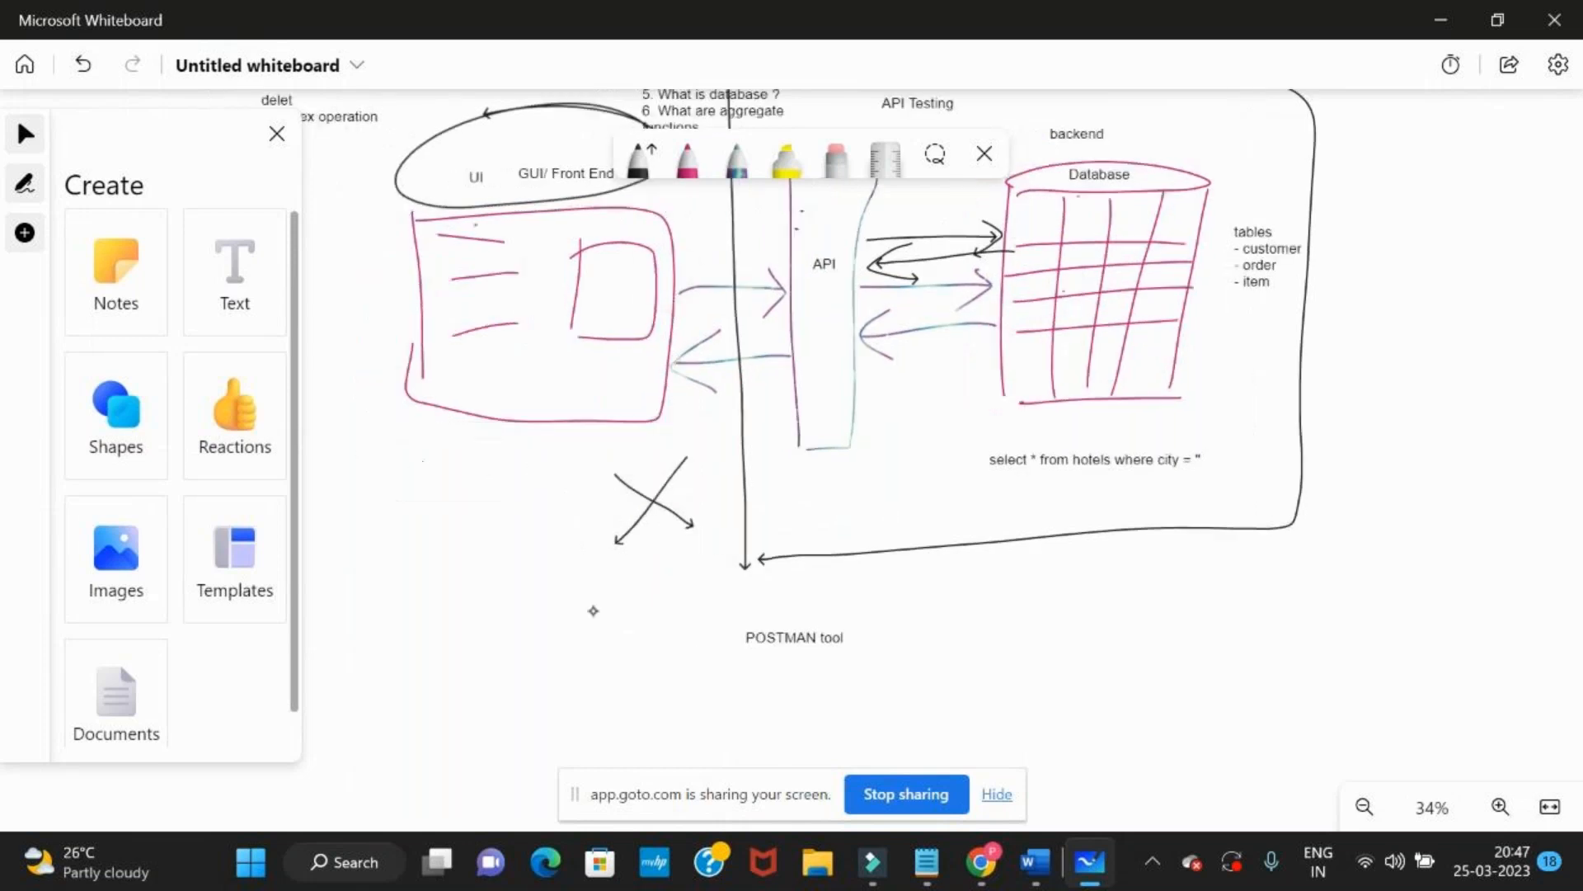
{"action": "mouse_move", "coordinate": [682, 291]}
{"action": "left_mouse_down"}
{"action": "mouse_move", "coordinate": [736, 288]}
{"action": "mouse_move", "coordinate": [715, 309]}
{"action": "left_mouse_up"}
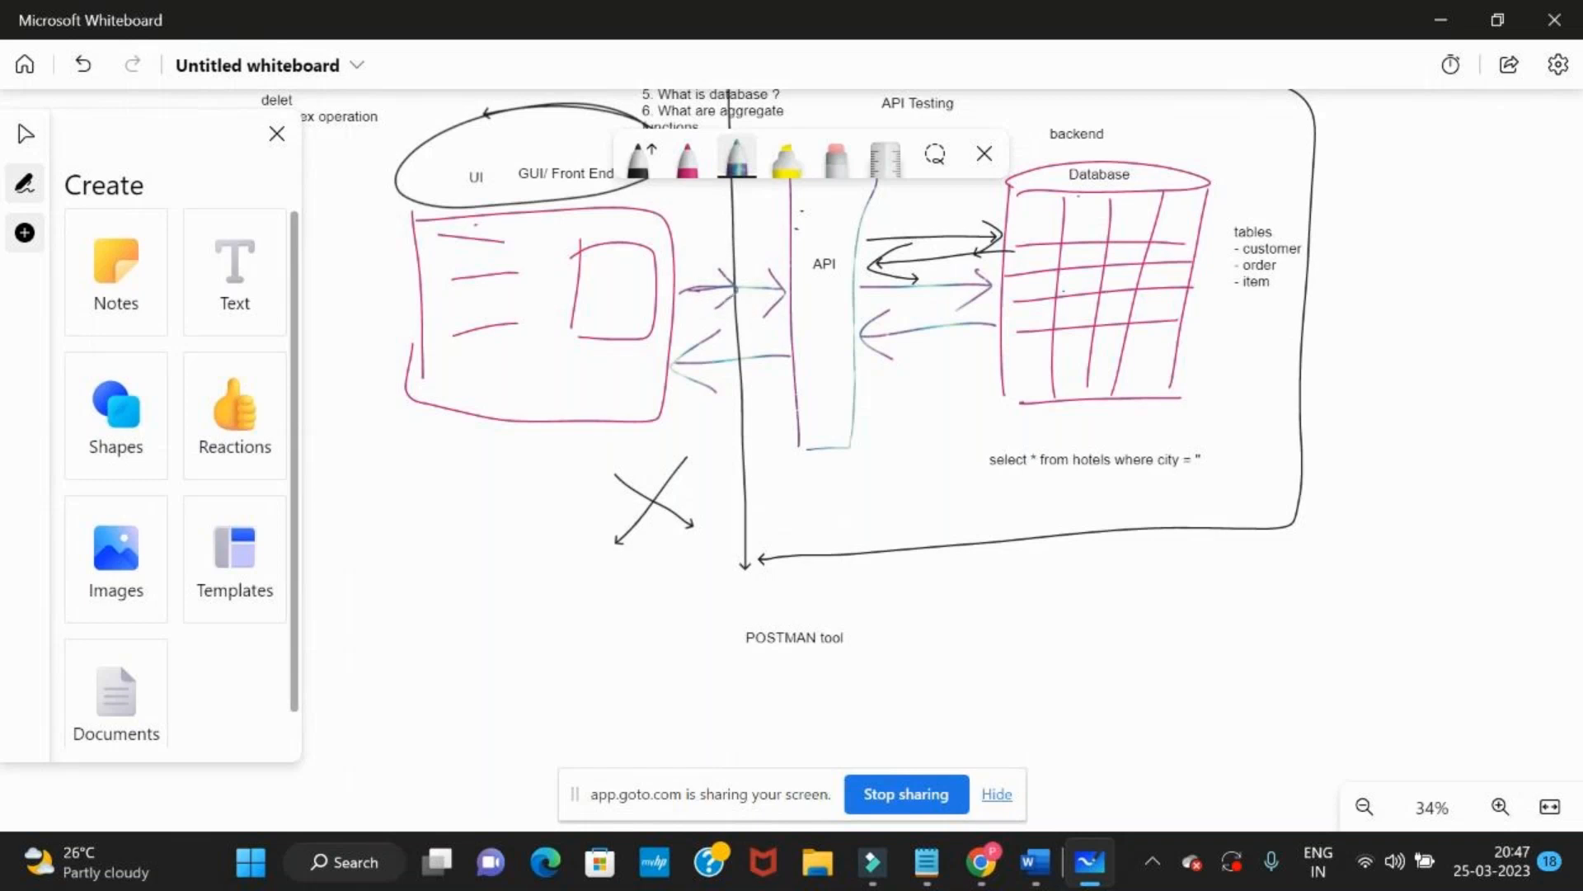
{"action": "mouse_move", "coordinate": [736, 678]}
{"action": "left_mouse_down"}
{"action": "mouse_move", "coordinate": [706, 620]}
{"action": "mouse_move", "coordinate": [743, 681]}
{"action": "mouse_move", "coordinate": [784, 680]}
{"action": "left_mouse_up"}
{"action": "mouse_move", "coordinate": [883, 650]}
{"action": "left_mouse_down"}
{"action": "mouse_move", "coordinate": [979, 628]}
{"action": "mouse_move", "coordinate": [976, 663]}
{"action": "left_mouse_up"}
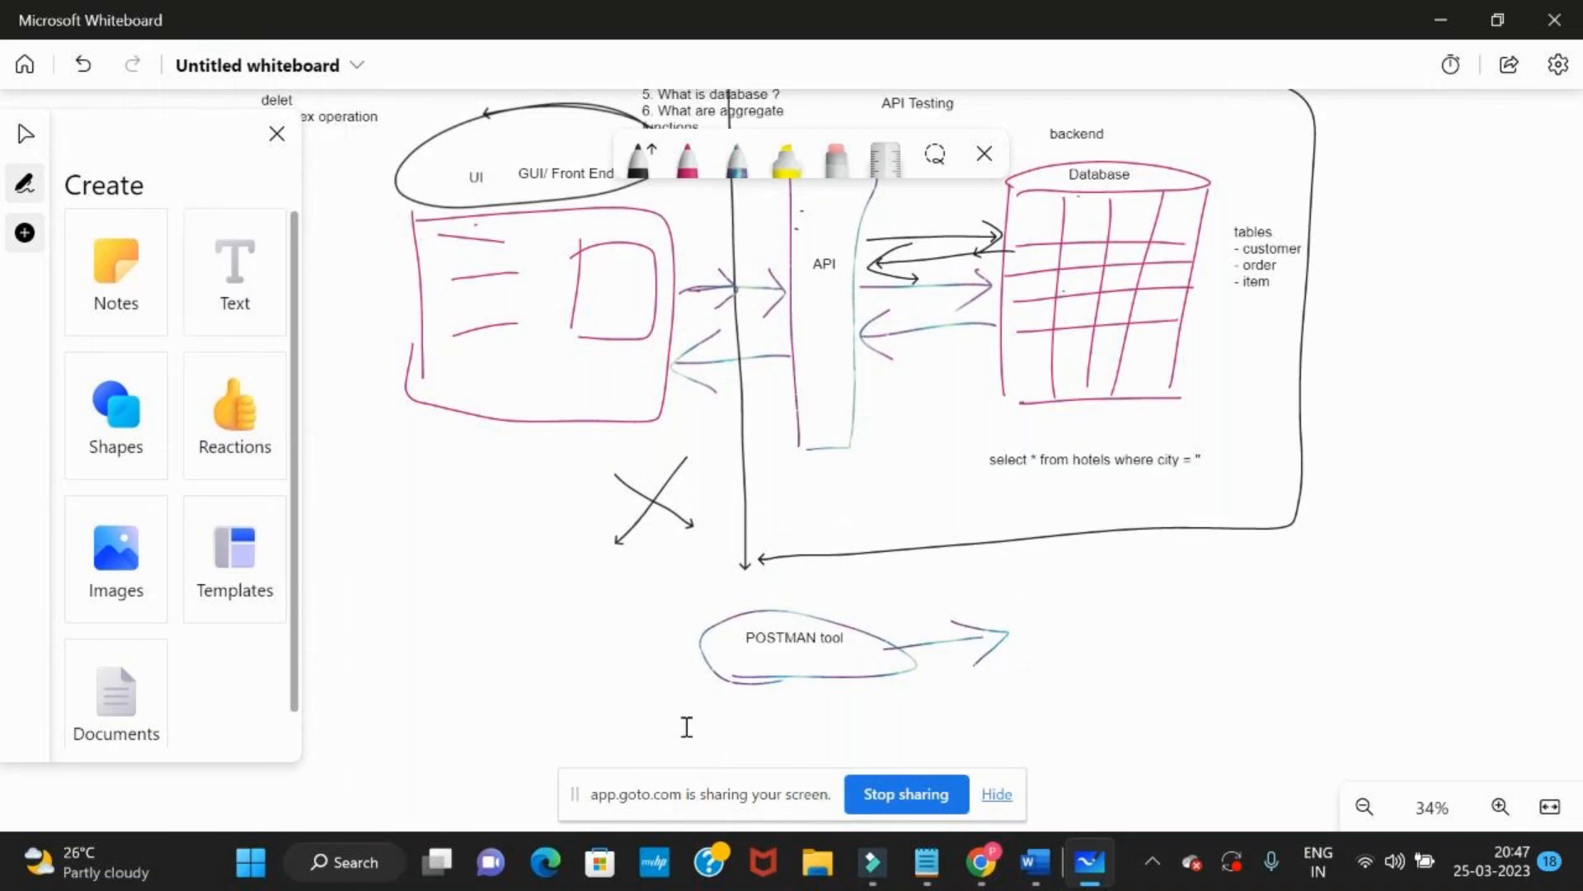
Add a two-line text reading "SOAP UI" and "RestAssured" below the circled "POSTMAN tool" label
{"action": "left_click", "coordinate": [651, 693]}
{"action": "type", "text": "SOAP"}
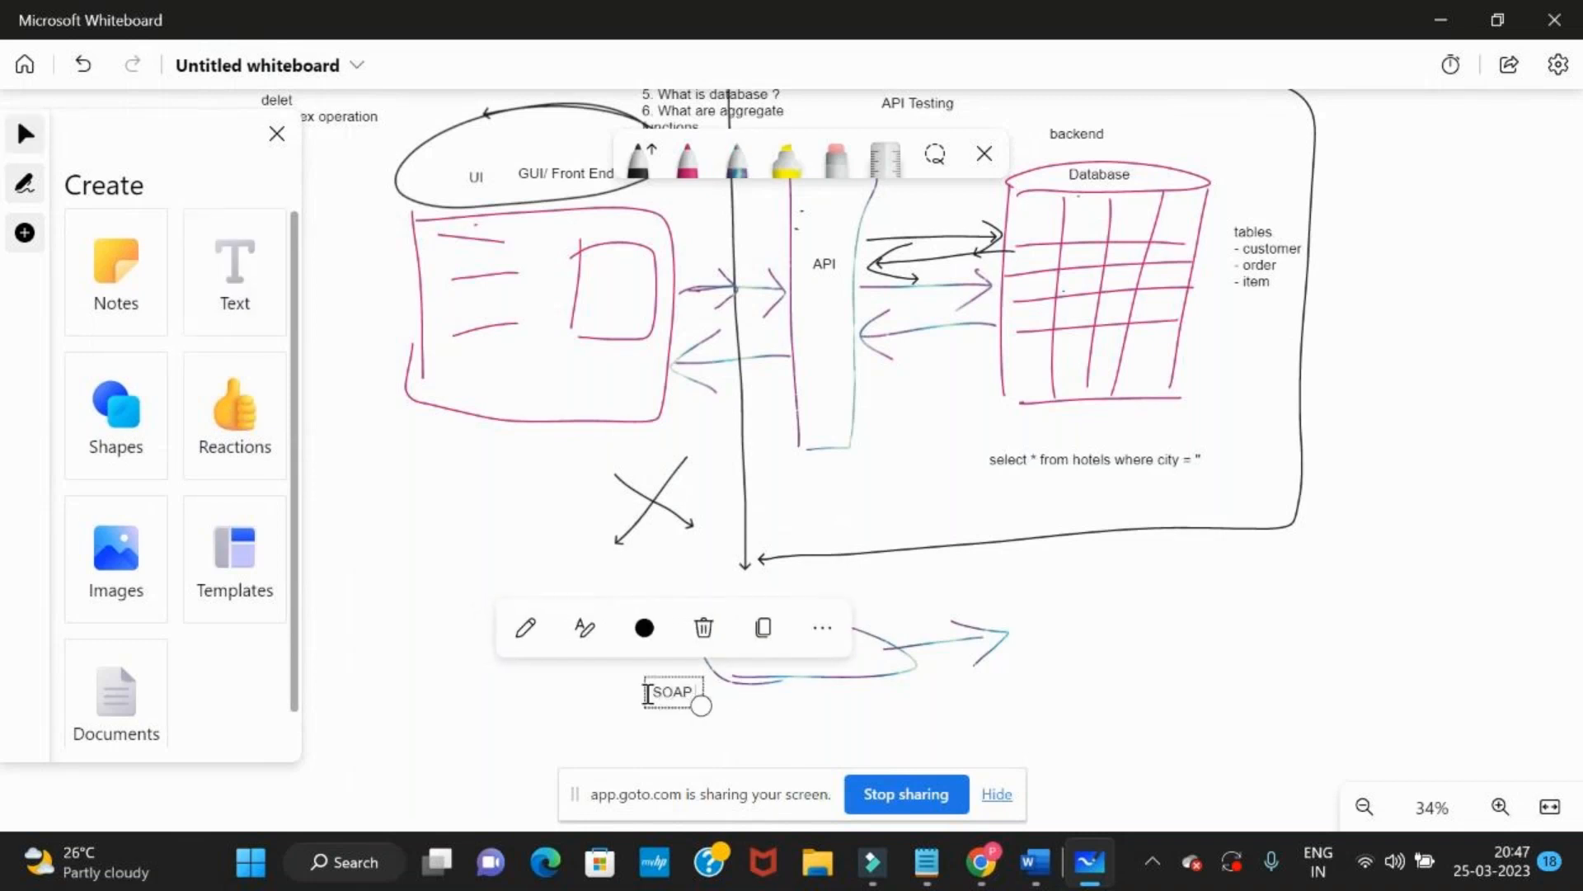
{"action": "type", "text": " UI"}
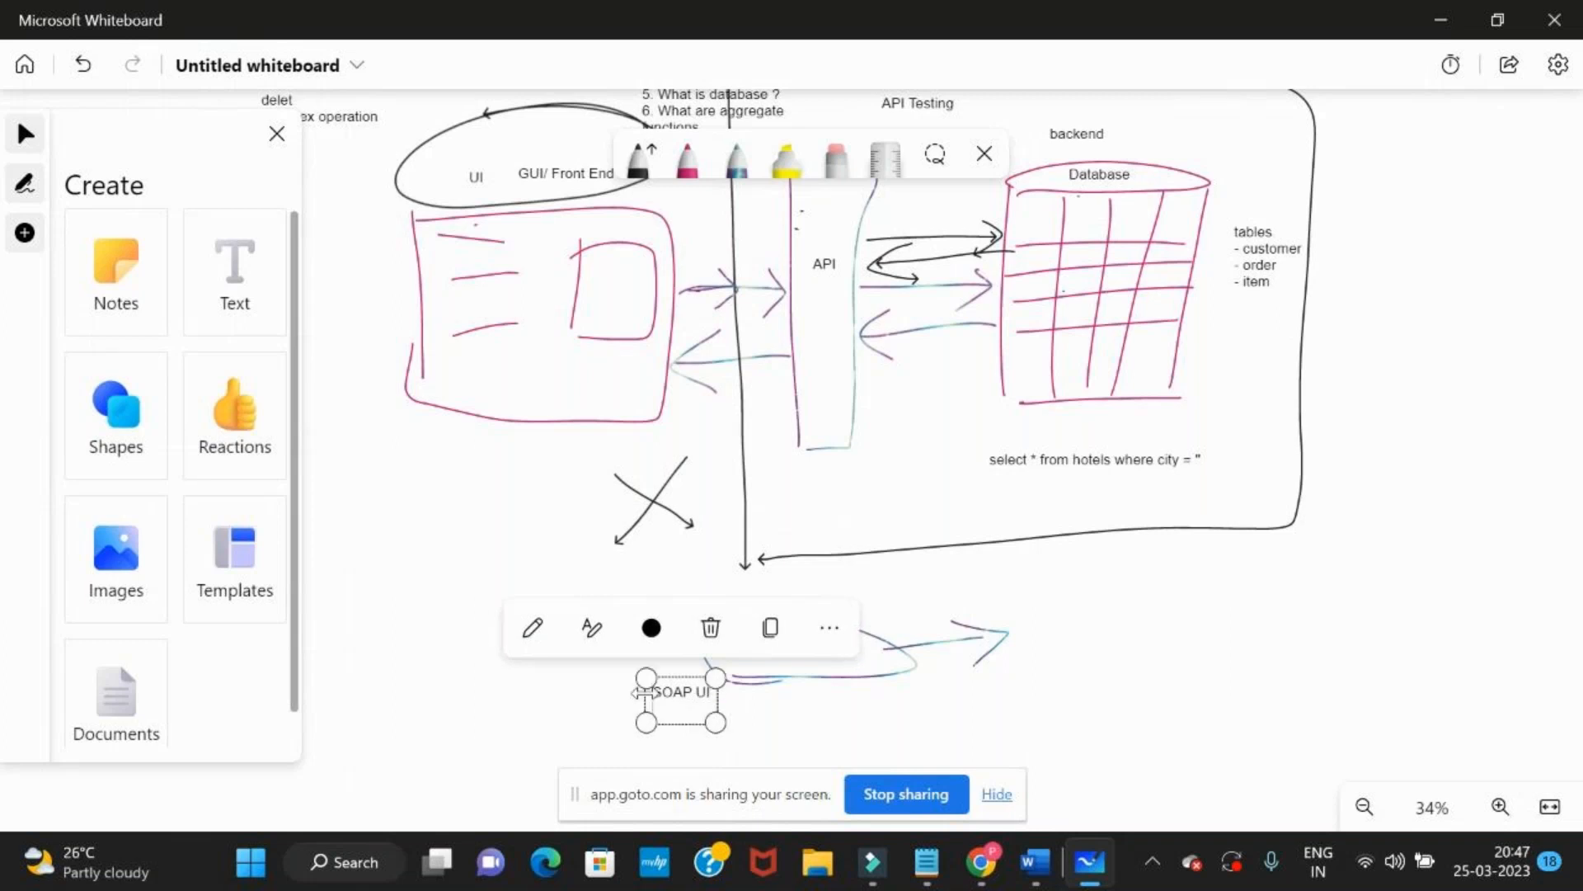
{"action": "type", "text": "RestAssur"}
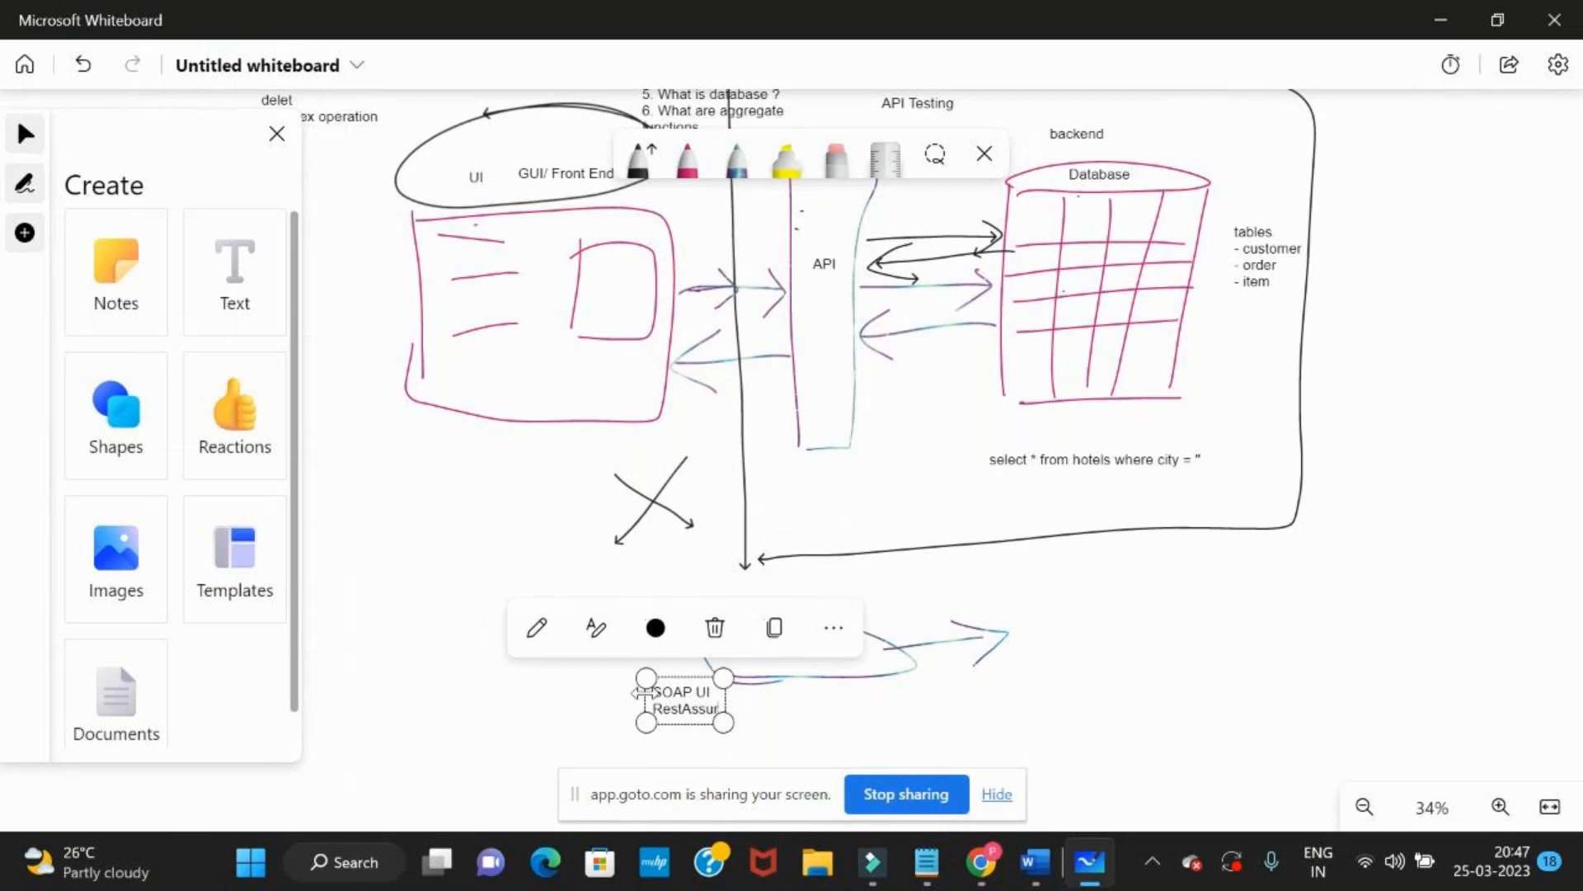
{"action": "type", "text": "ed"}
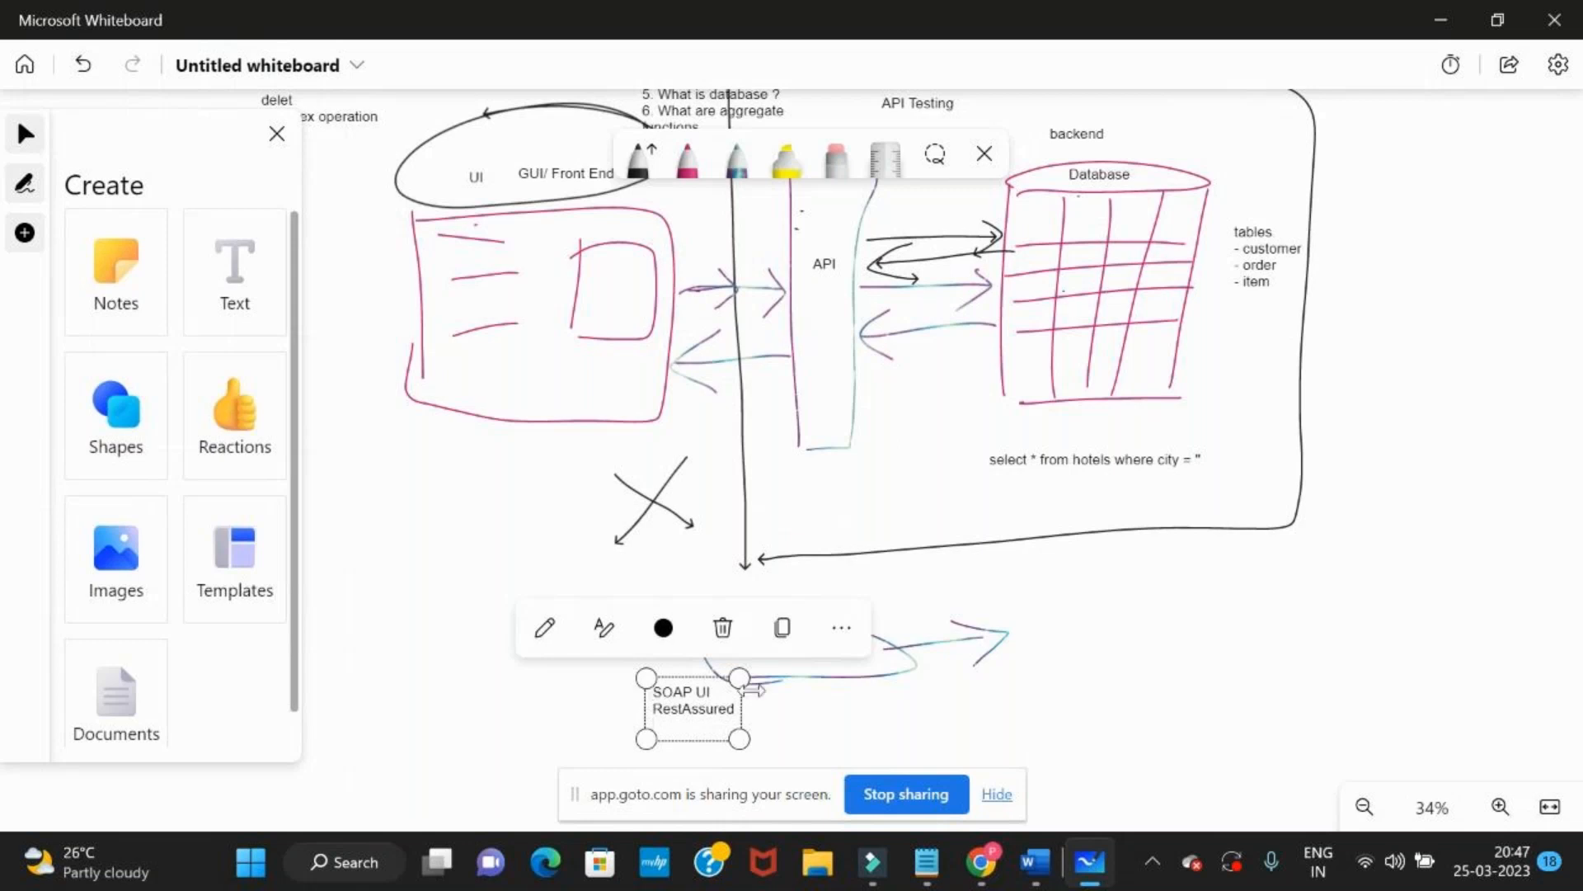
{"action": "left_click", "coordinate": [878, 700]}
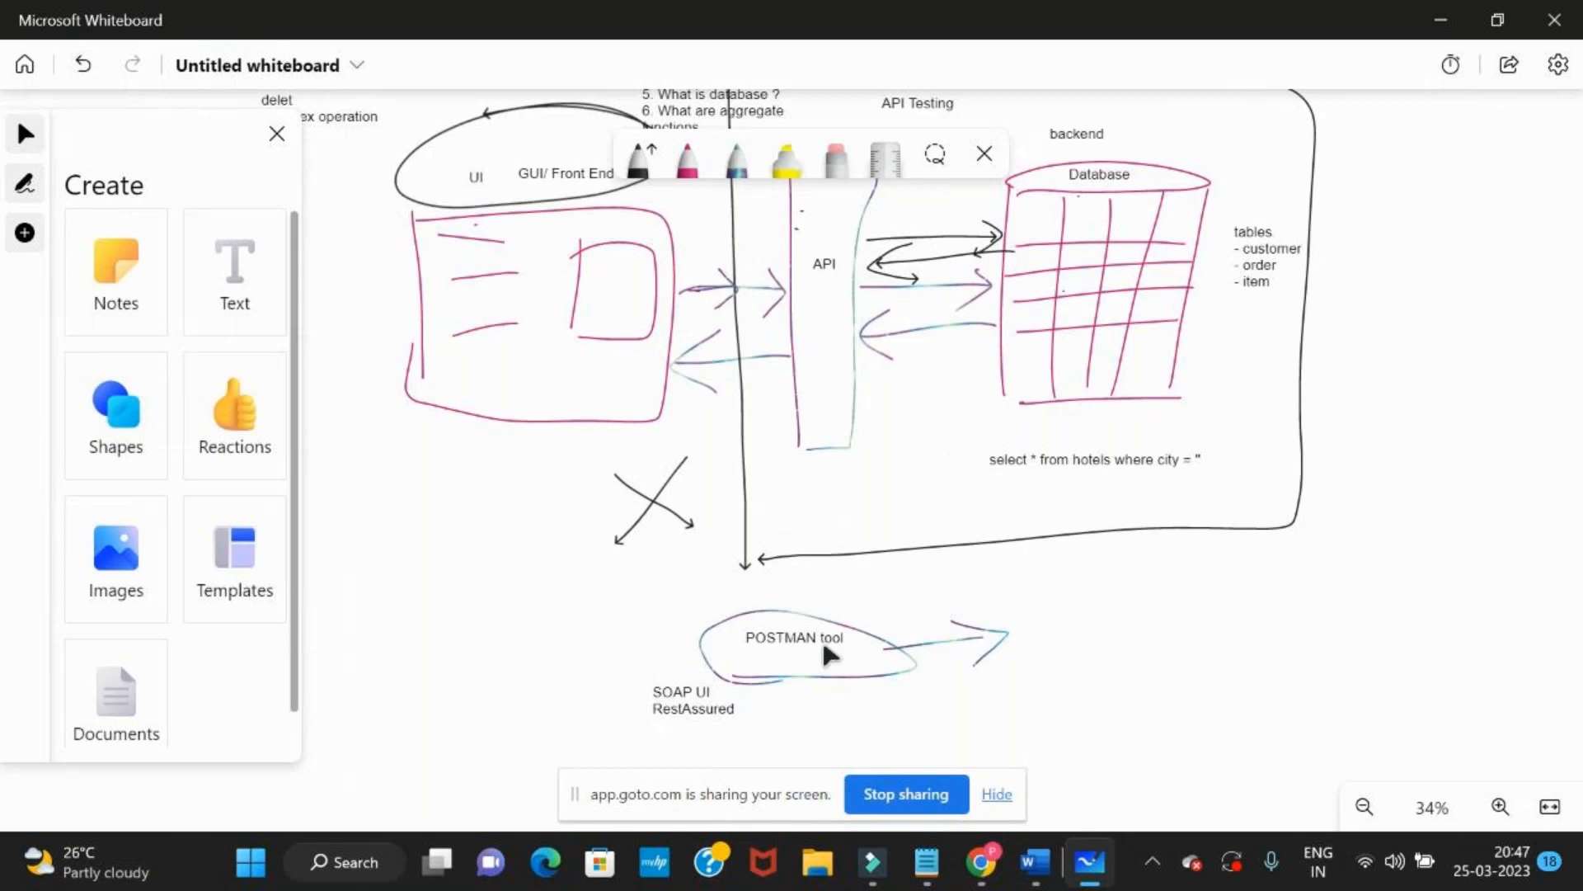
Draw several crossing black strokes over the X below the UI sketch
{"action": "scroll", "coordinate": [1049, 665], "scroll_direction": "up", "scroll_amount": 1}
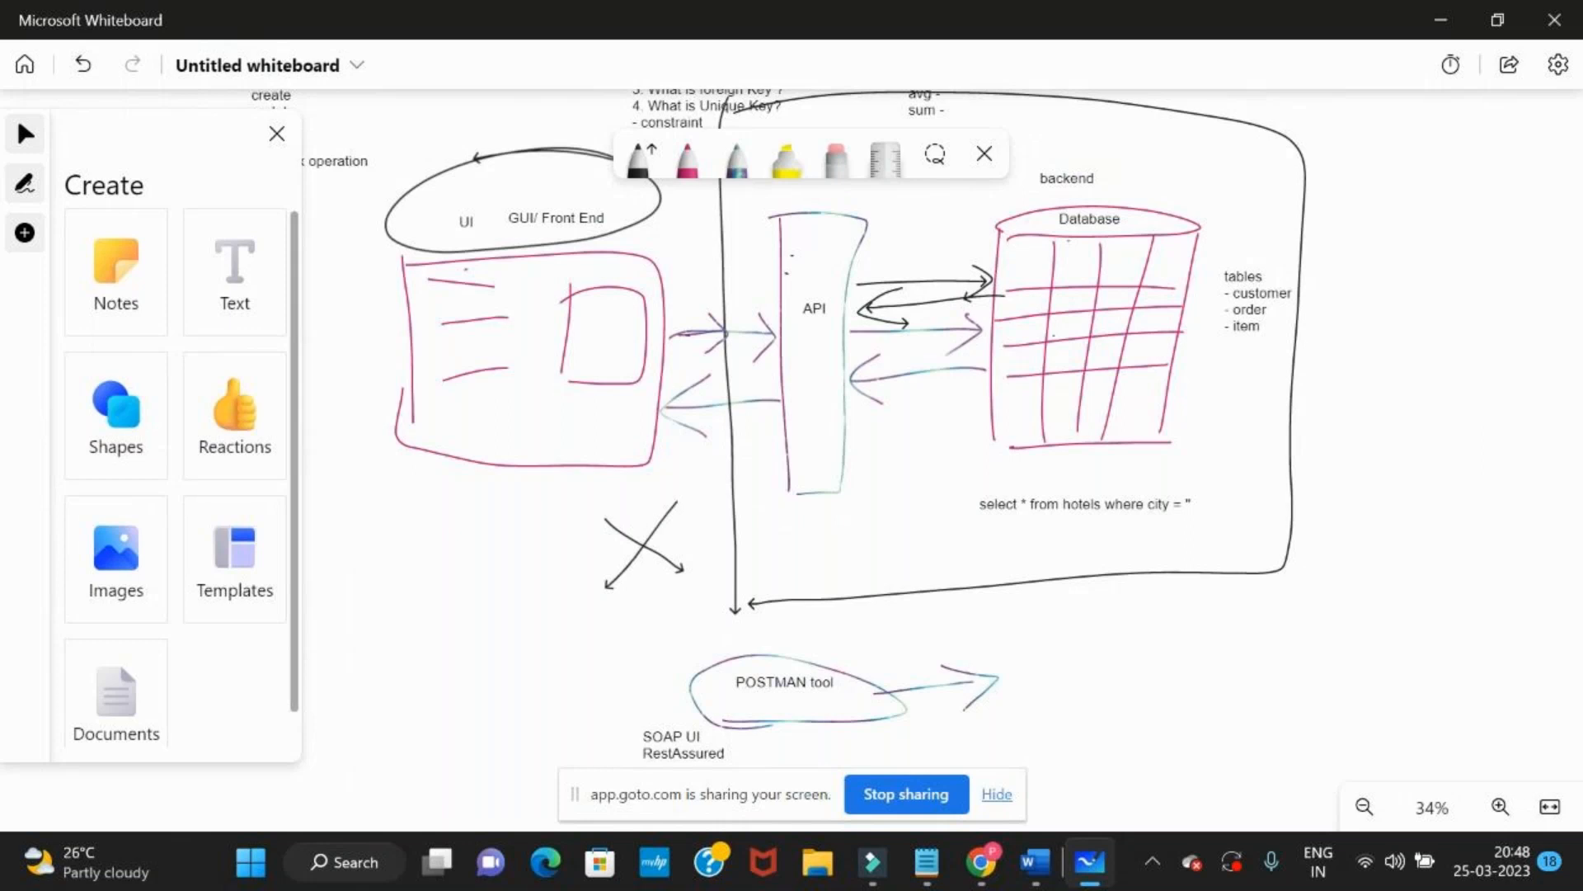
{"action": "scroll", "coordinate": [1036, 701], "scroll_direction": "up", "scroll_amount": 1}
{"action": "scroll", "coordinate": [1036, 700], "scroll_direction": "left", "scroll_amount": 1}
{"action": "scroll", "coordinate": [1036, 700], "scroll_direction": "right", "scroll_amount": 1}
{"action": "left_click", "coordinate": [648, 146]}
{"action": "left_click_drag", "start_coordinate": [623, 558], "coordinate": [735, 612]}
{"action": "left_click_drag", "start_coordinate": [701, 533], "coordinate": [616, 648]}
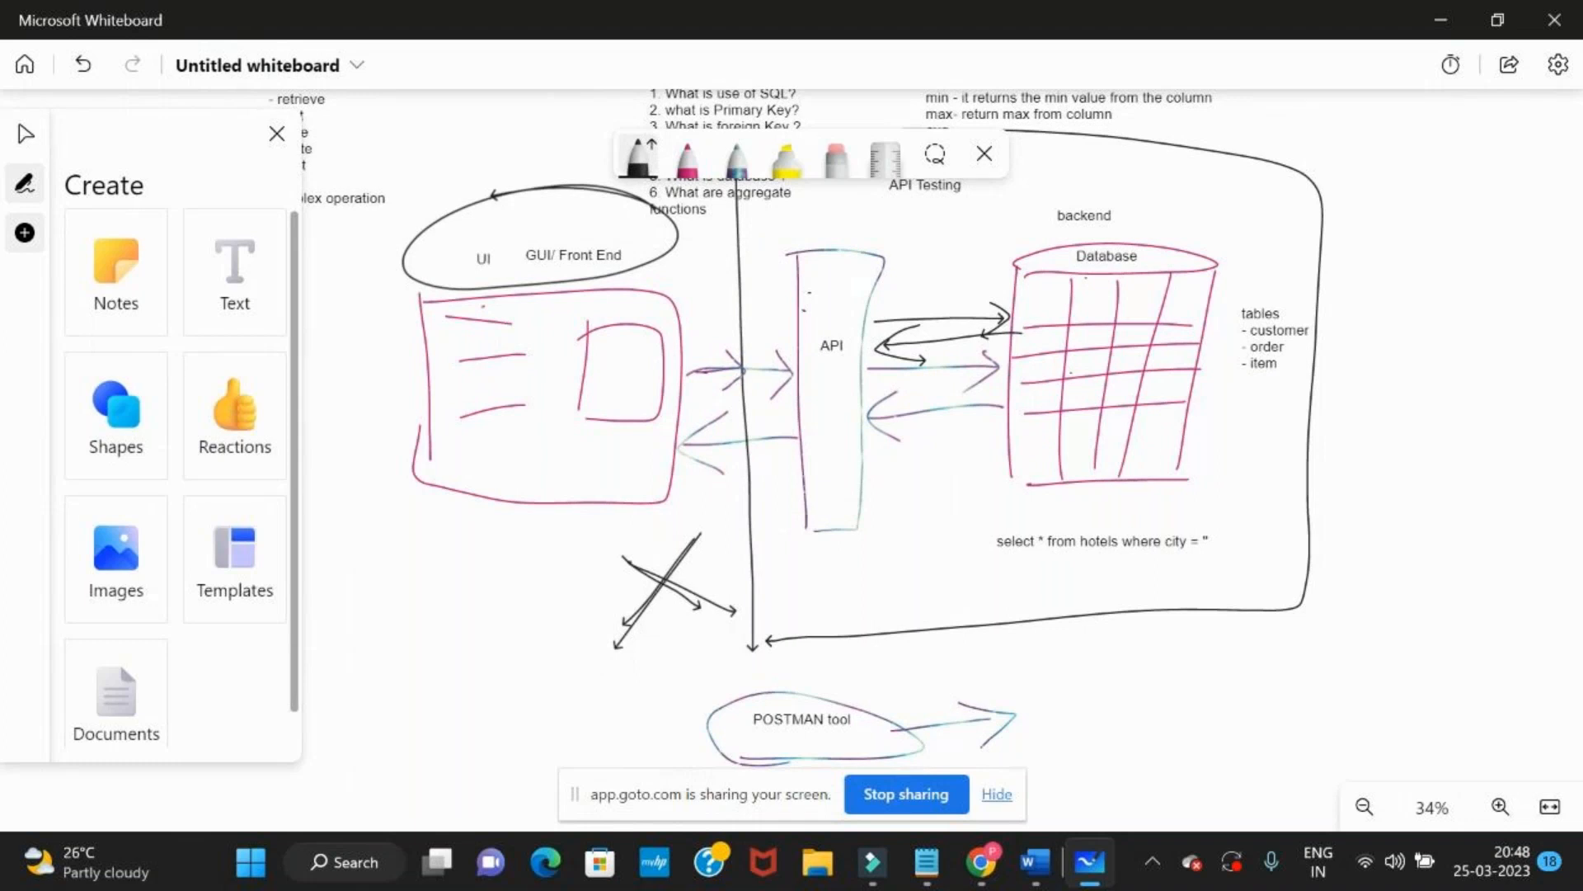
{"action": "left_click_drag", "start_coordinate": [614, 656], "coordinate": [720, 544]}
{"action": "mouse_move", "coordinate": [625, 562]}
{"action": "left_mouse_down"}
{"action": "mouse_move", "coordinate": [741, 593]}
{"action": "mouse_move", "coordinate": [608, 567]}
{"action": "left_mouse_up"}
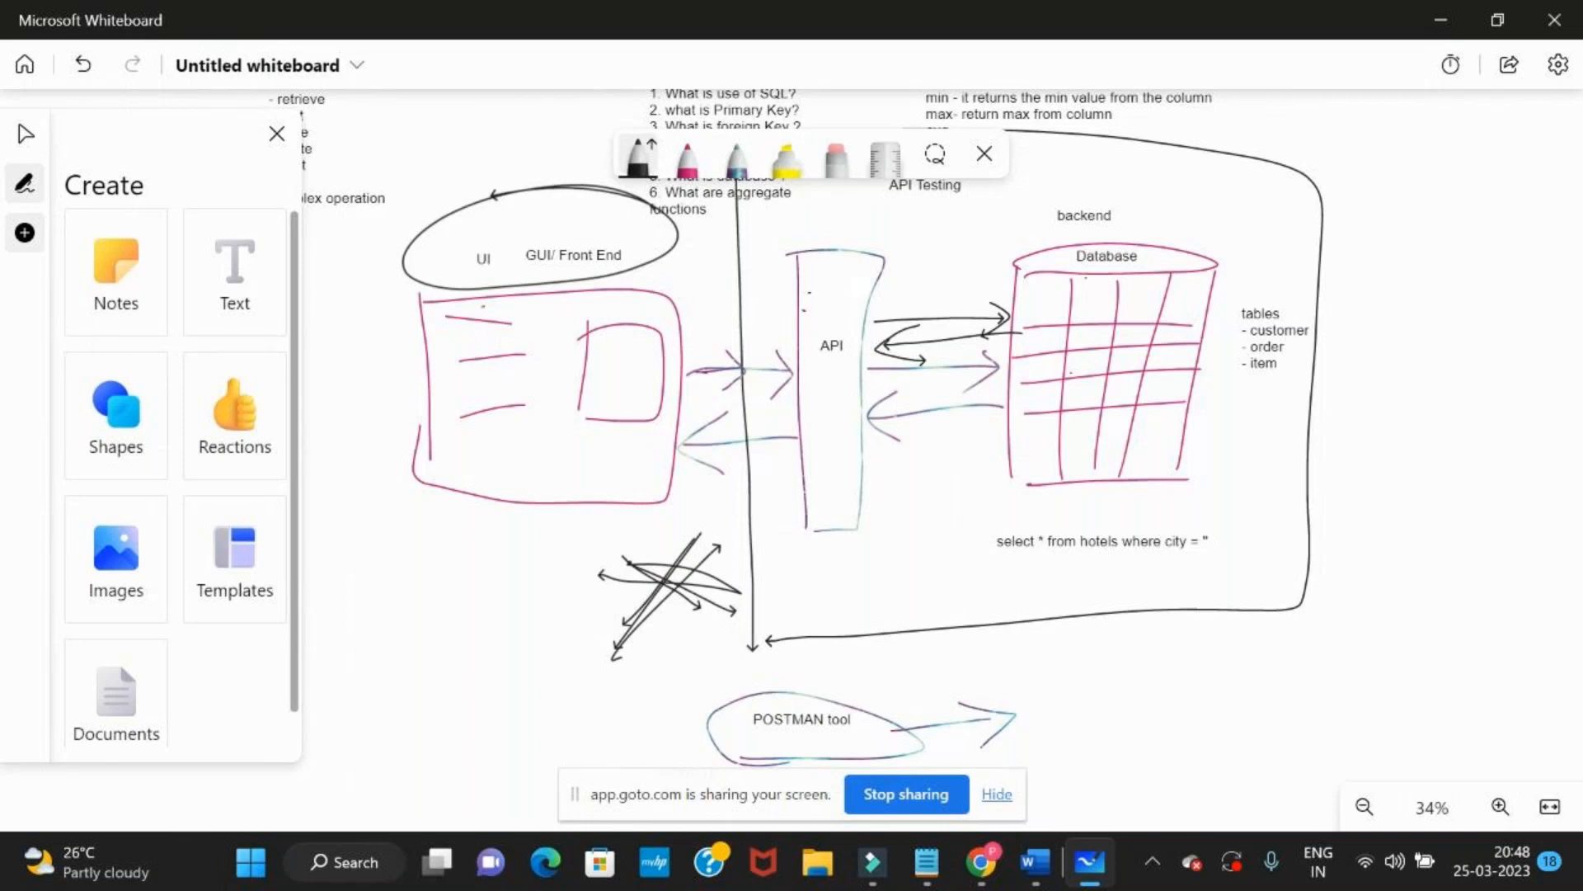
Erase the cluttered X below the UI sketch and redraw it as a single black X
{"action": "left_click", "coordinate": [836, 158]}
{"action": "mouse_move", "coordinate": [708, 544]}
{"action": "left_mouse_down"}
{"action": "mouse_move", "coordinate": [678, 572]}
{"action": "mouse_move", "coordinate": [701, 596]}
{"action": "mouse_move", "coordinate": [694, 638]}
{"action": "left_mouse_up"}
{"action": "left_click", "coordinate": [638, 156]}
{"action": "left_click_drag", "start_coordinate": [629, 685], "coordinate": [672, 572]}
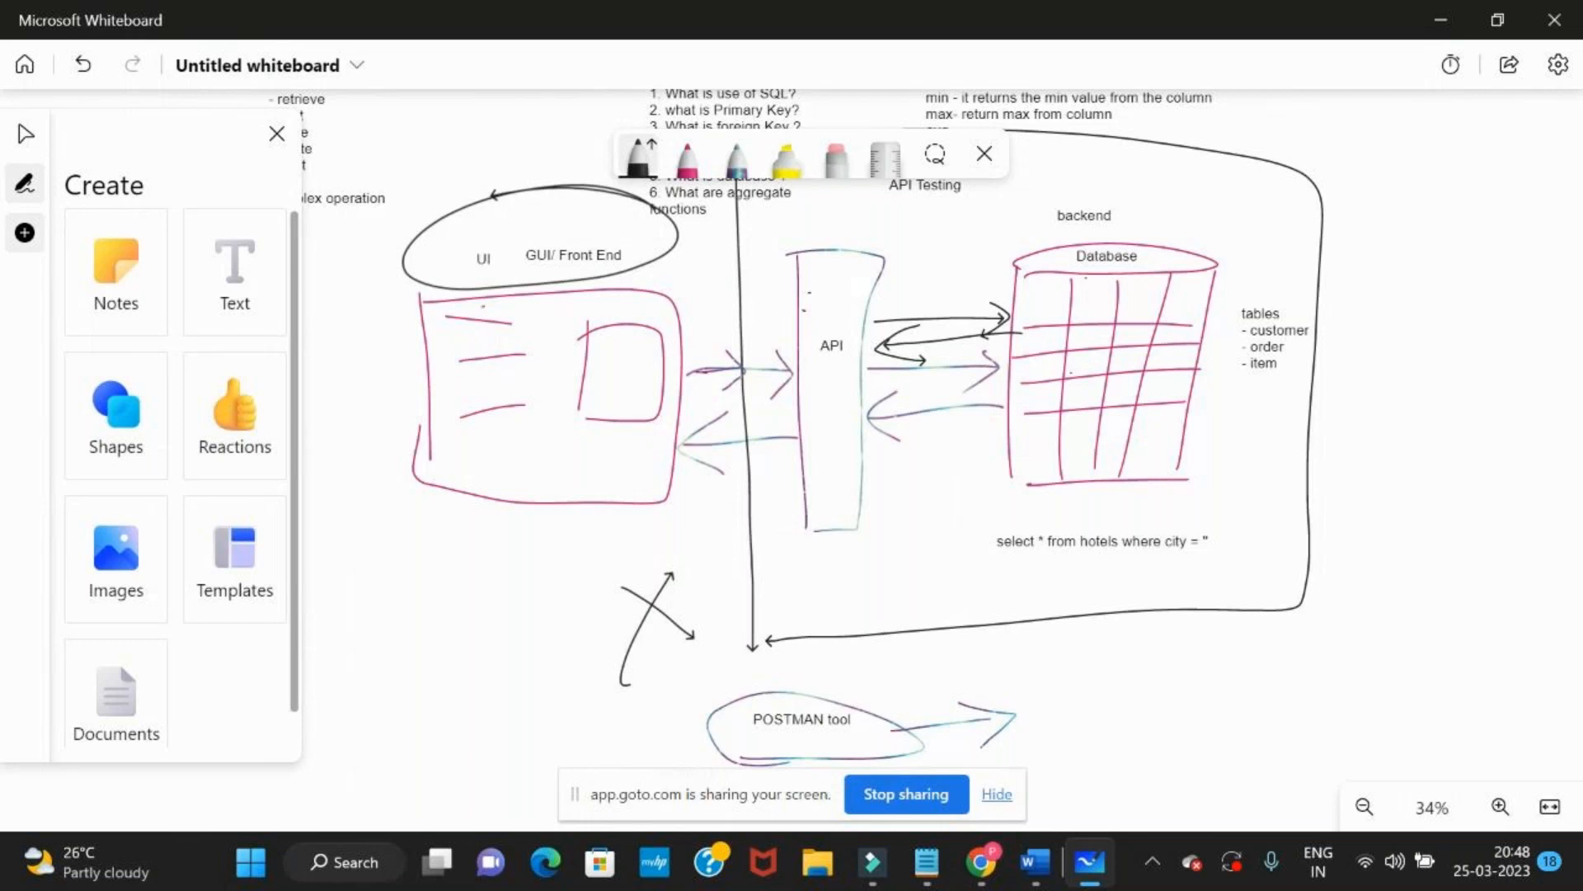
Draw a black arrow out of the "POSTMAN tool" label and two slanted black arrows across the API rectangle
{"action": "left_click_drag", "start_coordinate": [858, 720], "coordinate": [950, 685]}
{"action": "left_click_drag", "start_coordinate": [813, 398], "coordinate": [873, 379]}
{"action": "left_click_drag", "start_coordinate": [812, 437], "coordinate": [878, 401]}
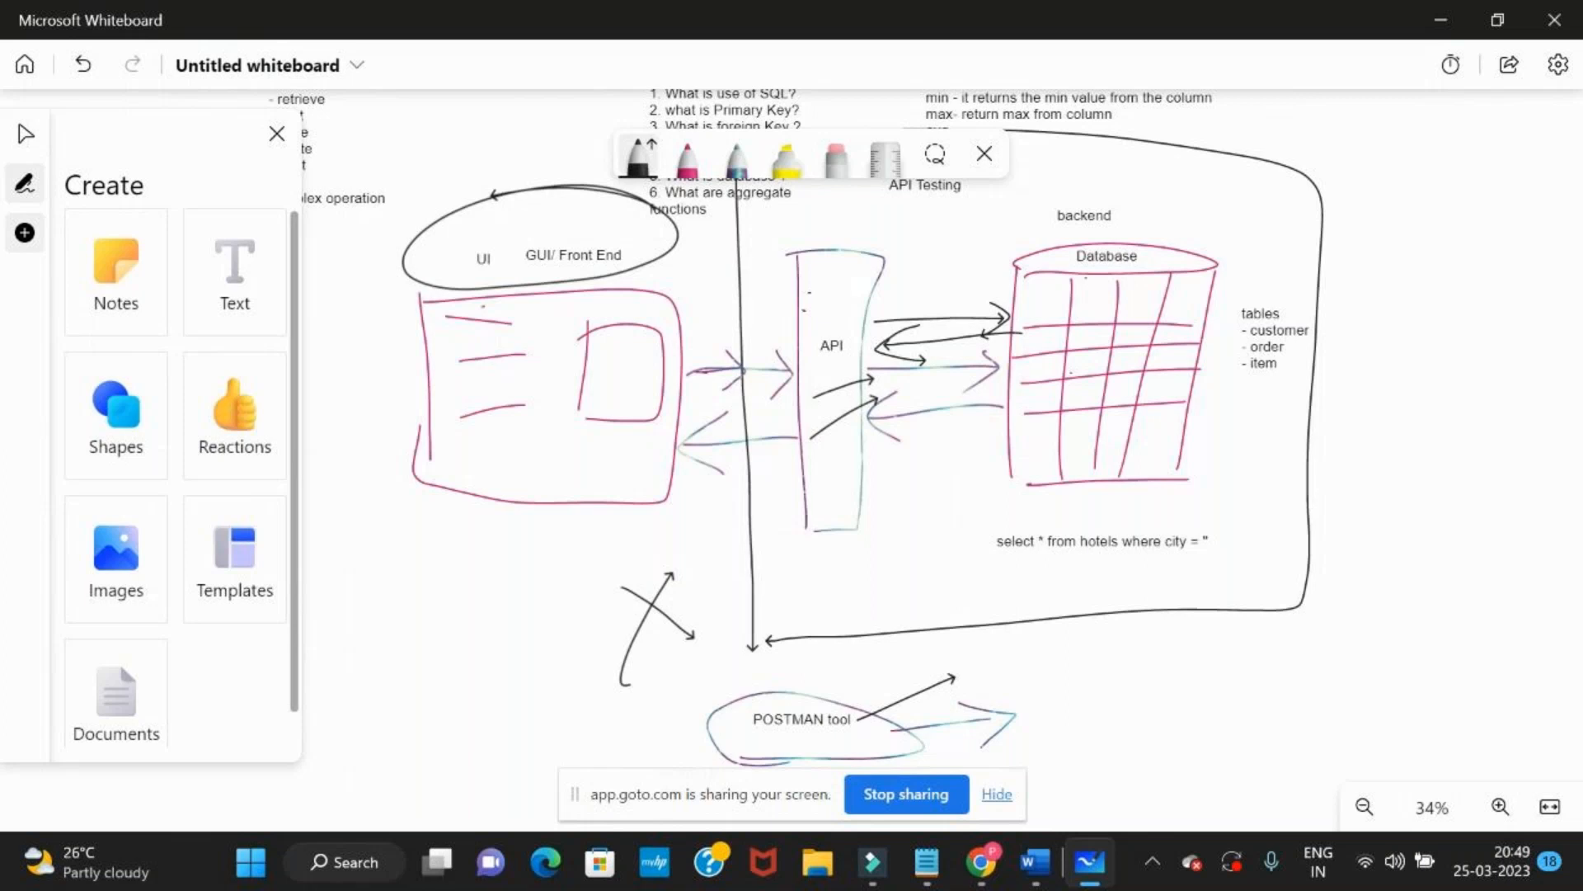
{"action": "left_click", "coordinate": [227, 263]}
{"action": "left_click", "coordinate": [381, 660]}
{"action": "left_click_drag", "start_coordinate": [417, 654], "coordinate": [414, 514]}
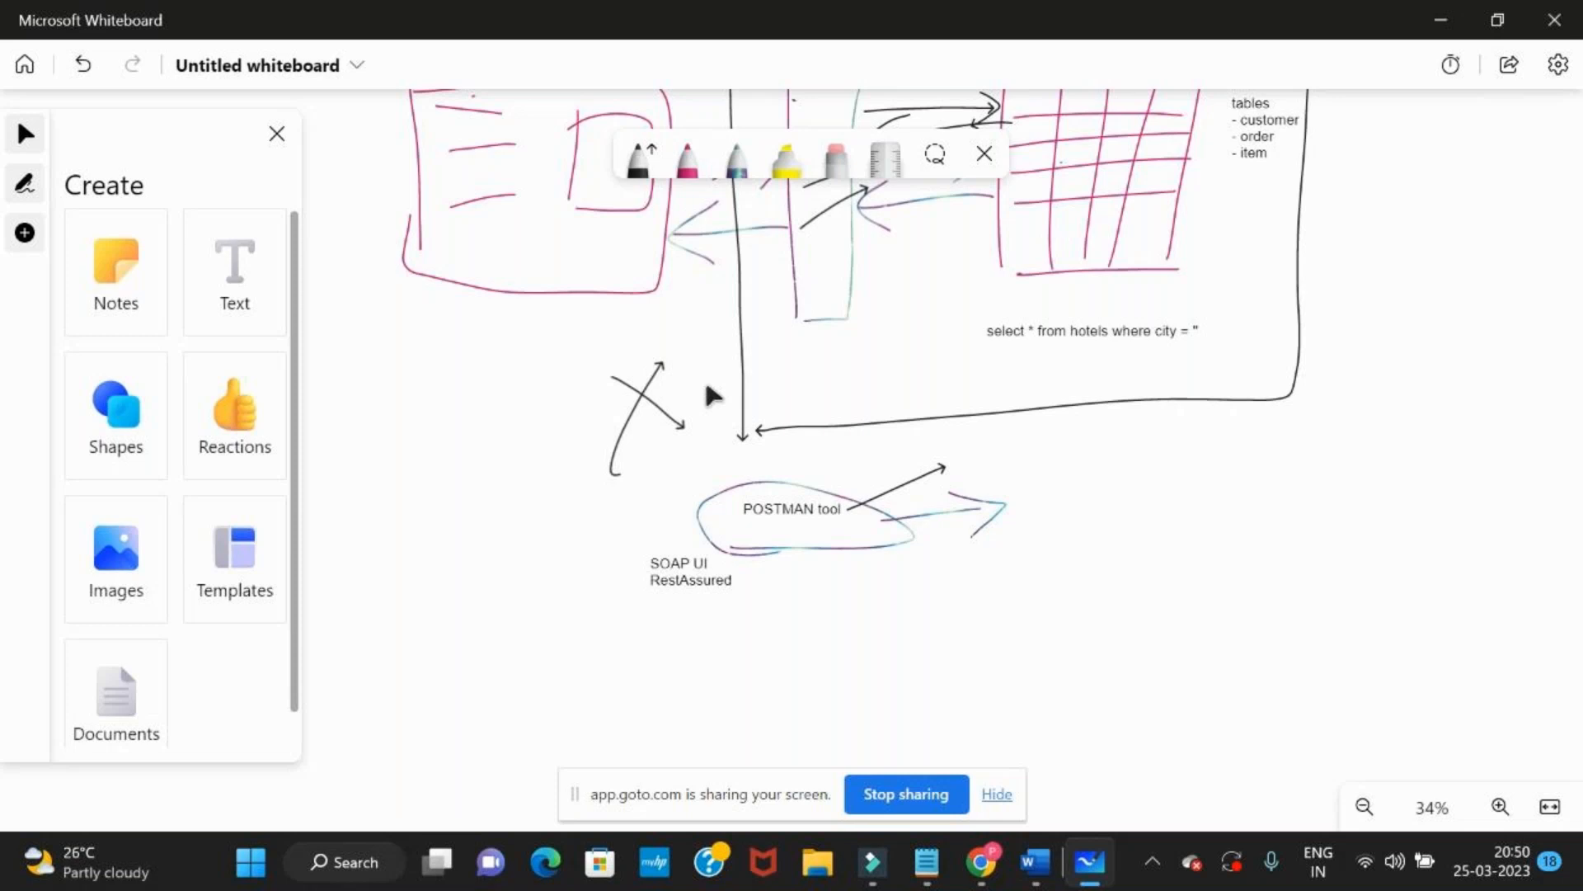
Nudge the hotels select query text slightly closer to the database sketch
{"action": "left_click", "coordinate": [1046, 338]}
{"action": "left_click_drag", "start_coordinate": [1045, 338], "coordinate": [1039, 330]}
{"action": "left_click", "coordinate": [1041, 330]}
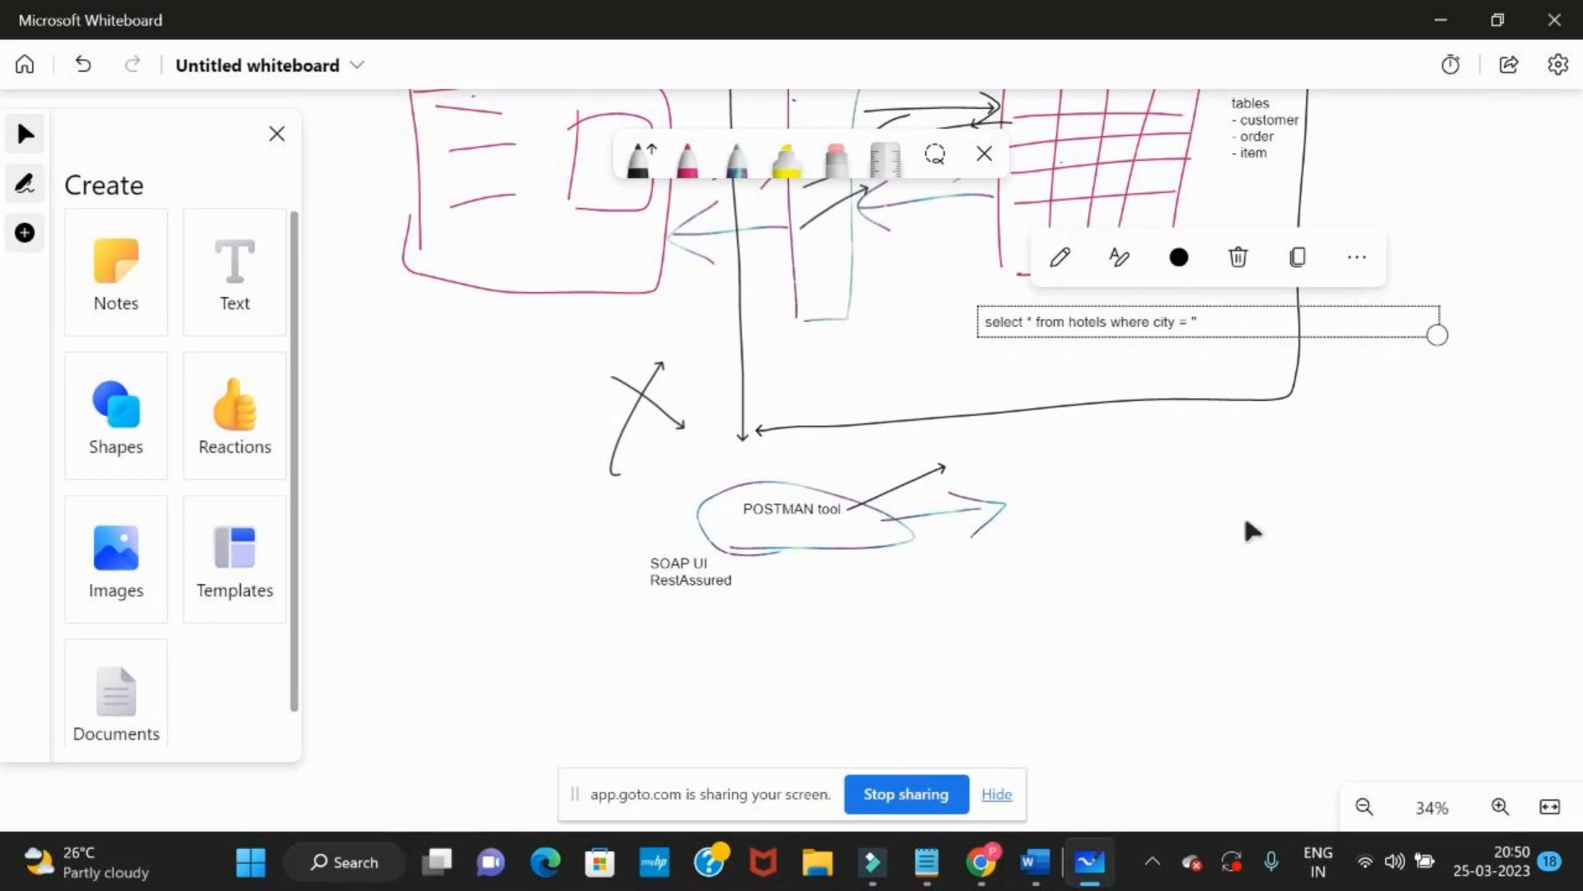
Draw a black X between the UI sketch and API rectangle, plus small arrow marks beside the database and below the API-database arrows
{"action": "scroll", "coordinate": [1251, 661], "scroll_direction": "up", "scroll_amount": 5}
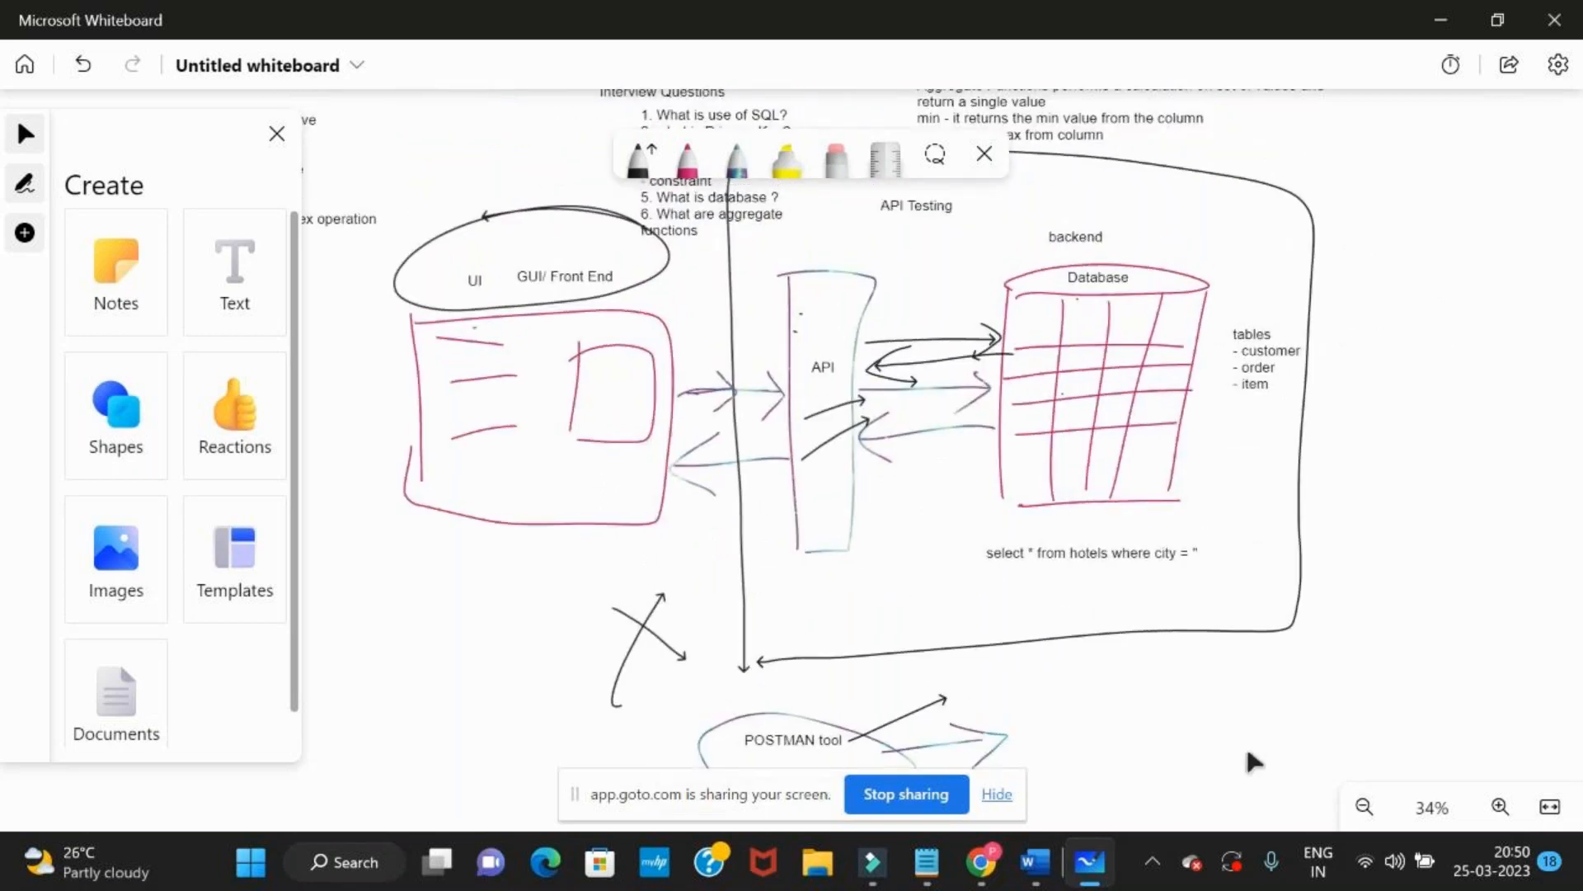
{"action": "left_click", "coordinate": [638, 158]}
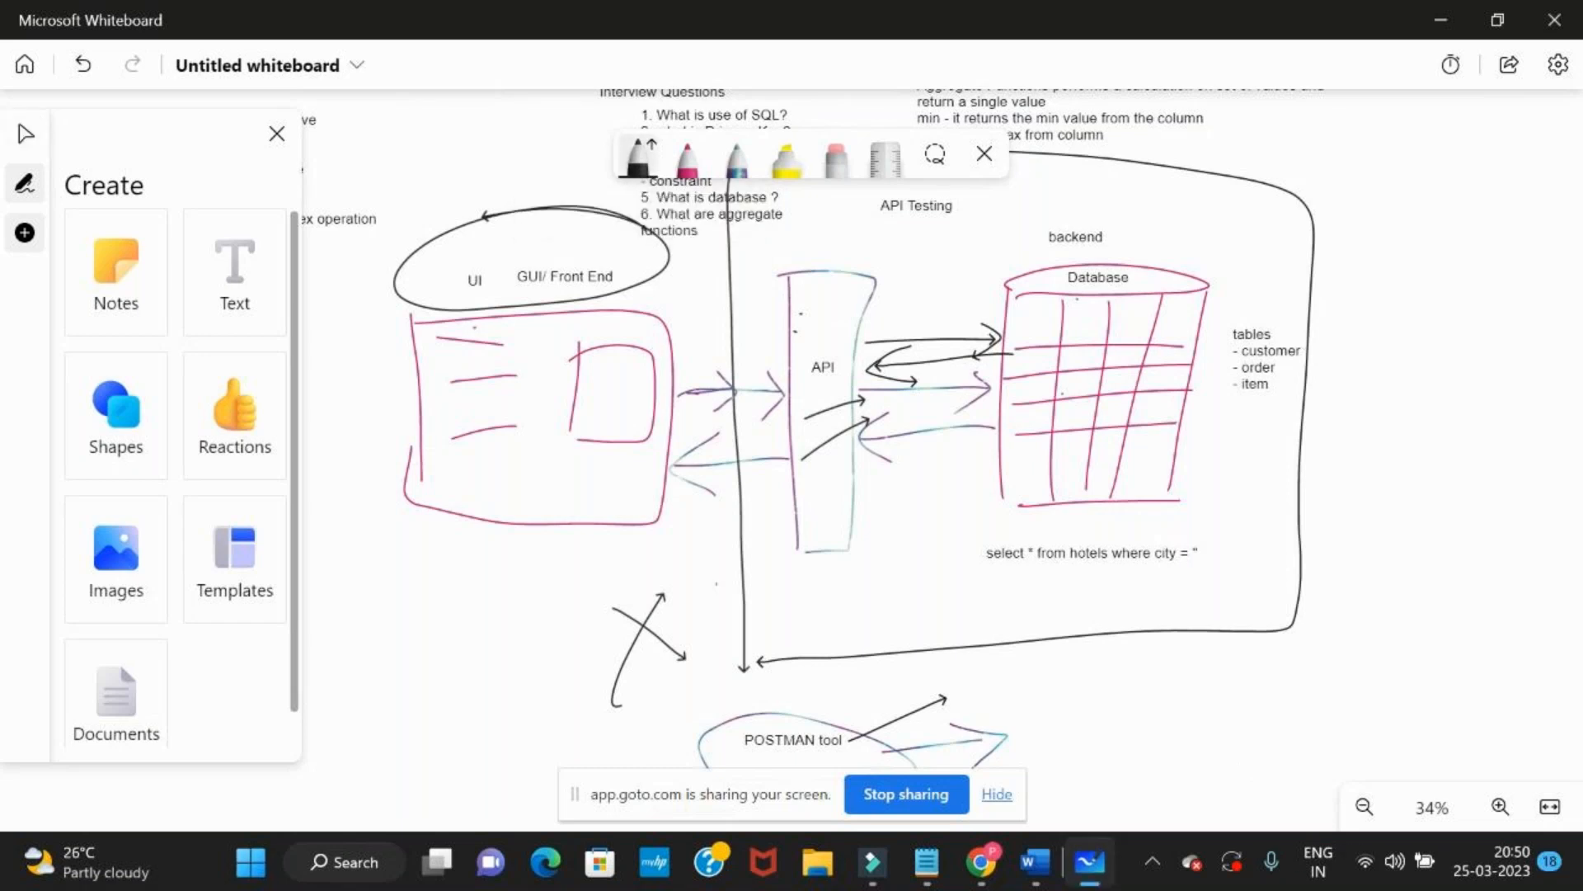
{"action": "left_click_drag", "start_coordinate": [693, 269], "coordinate": [731, 310]}
{"action": "left_click_drag", "start_coordinate": [722, 255], "coordinate": [680, 338]}
{"action": "left_click_drag", "start_coordinate": [1185, 368], "coordinate": [1198, 354]}
{"action": "left_click_drag", "start_coordinate": [898, 580], "coordinate": [899, 562]}
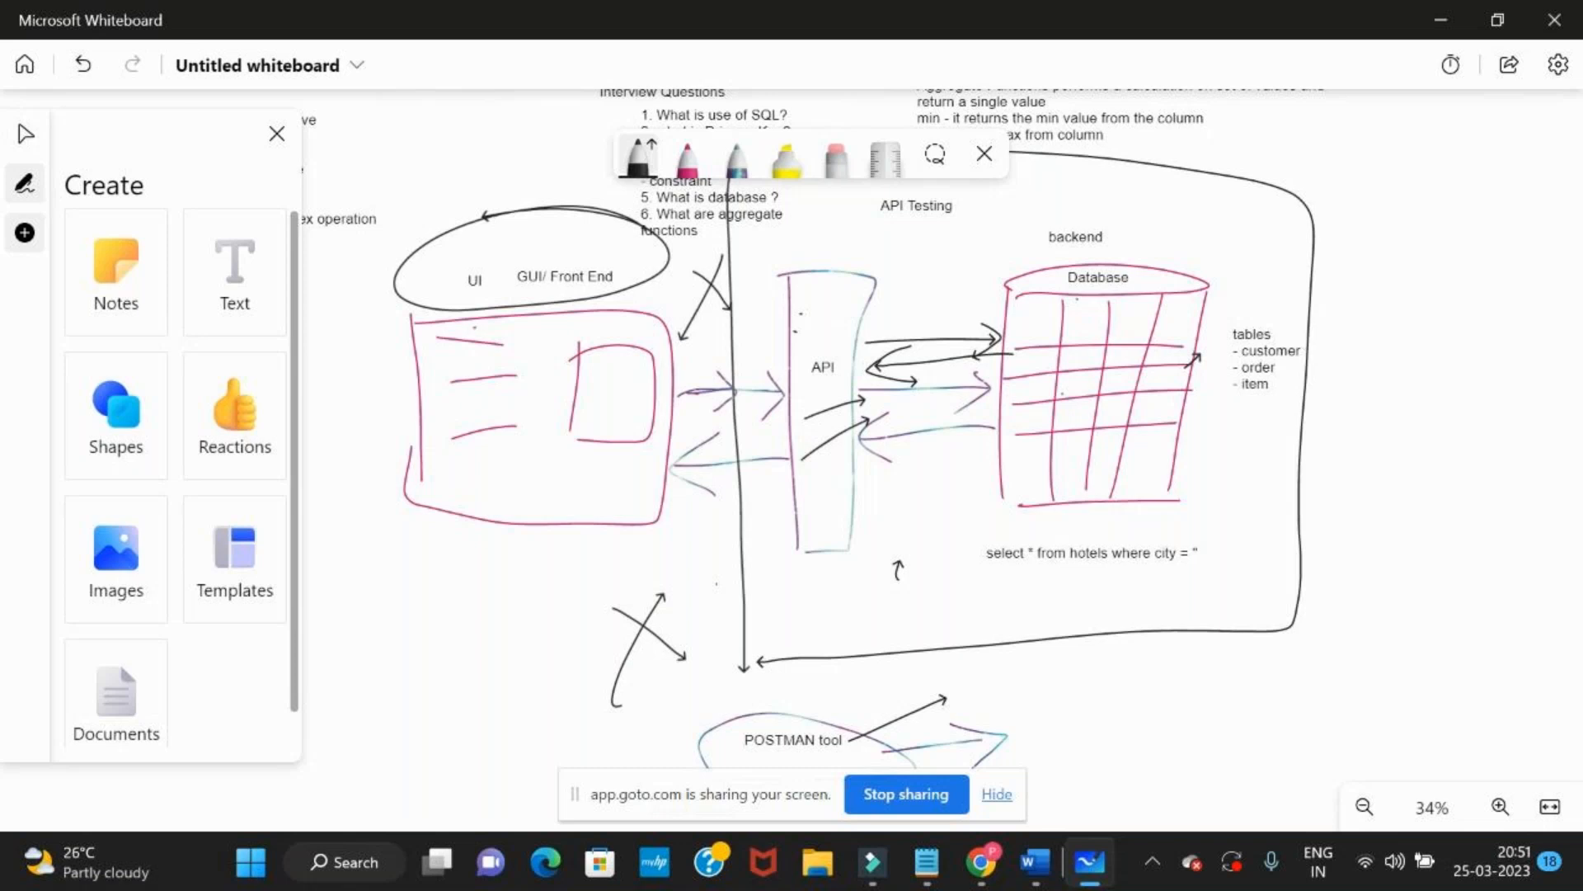
Trace the request and response path with black arrows from the UI sketch through the API rectangle to the database and back
{"action": "left_click_drag", "start_coordinate": [665, 359], "coordinate": [783, 343]}
{"action": "mouse_move", "coordinate": [783, 346]}
{"action": "left_mouse_down"}
{"action": "mouse_move", "coordinate": [765, 360]}
{"action": "mouse_move", "coordinate": [775, 371]}
{"action": "left_mouse_up"}
{"action": "mouse_move", "coordinate": [868, 343]}
{"action": "left_mouse_down"}
{"action": "mouse_move", "coordinate": [1011, 330]}
{"action": "mouse_move", "coordinate": [981, 349]}
{"action": "left_mouse_up"}
{"action": "mouse_move", "coordinate": [873, 389]}
{"action": "left_mouse_down"}
{"action": "mouse_move", "coordinate": [985, 373]}
{"action": "mouse_move", "coordinate": [874, 388]}
{"action": "mouse_move", "coordinate": [891, 410]}
{"action": "left_mouse_up"}
{"action": "left_click_drag", "start_coordinate": [782, 405], "coordinate": [688, 405]}
{"action": "mouse_move", "coordinate": [709, 388]}
{"action": "left_mouse_down"}
{"action": "mouse_move", "coordinate": [685, 411]}
{"action": "mouse_move", "coordinate": [711, 436]}
{"action": "left_mouse_up"}
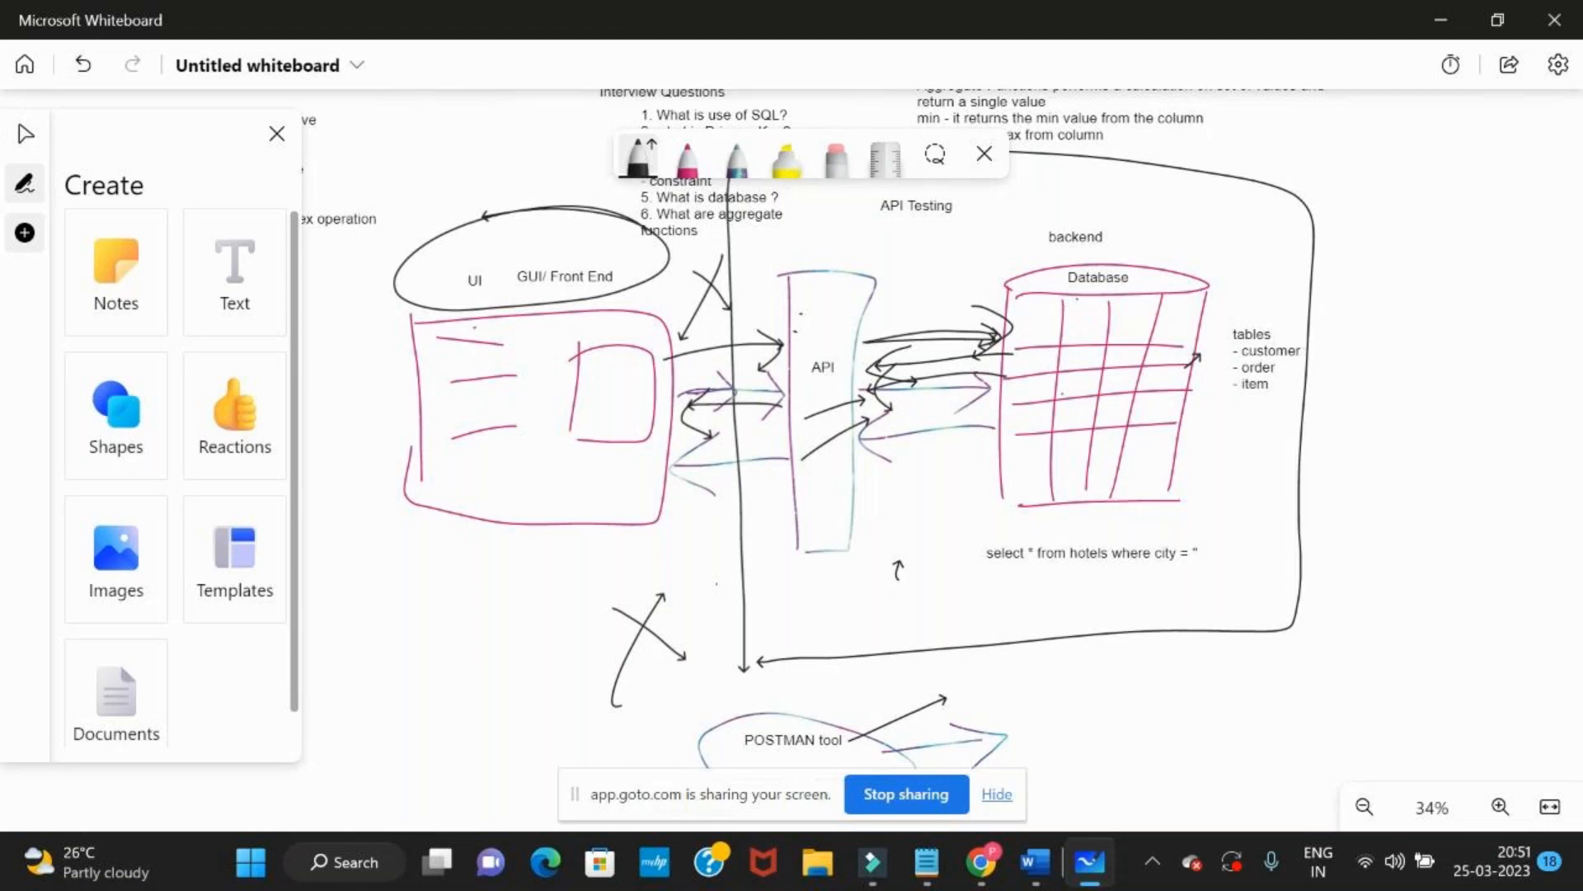
{"action": "mouse_move", "coordinate": [841, 476]}
{"action": "left_mouse_down"}
{"action": "mouse_move", "coordinate": [989, 467]}
{"action": "mouse_move", "coordinate": [919, 530]}
{"action": "left_mouse_up"}
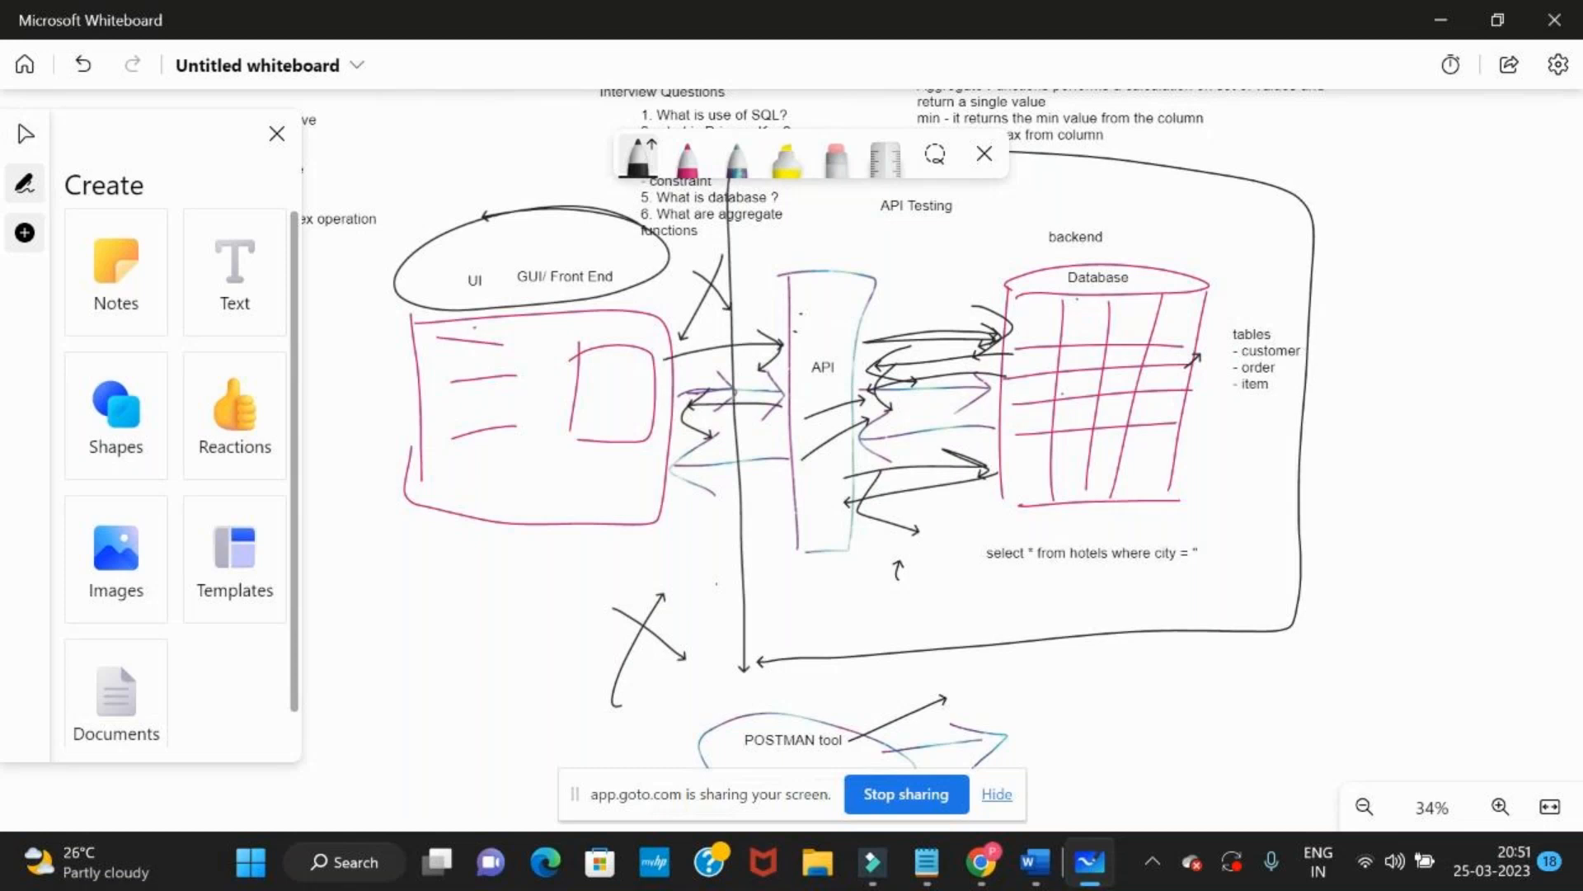
Erase the arrows linking the UI sketch, API rectangle and database, plus the vertical black line and X beside the API
{"action": "left_click", "coordinate": [836, 157]}
{"action": "left_click_drag", "start_coordinate": [899, 571], "coordinate": [928, 332]}
{"action": "left_click_drag", "start_coordinate": [719, 268], "coordinate": [702, 486]}
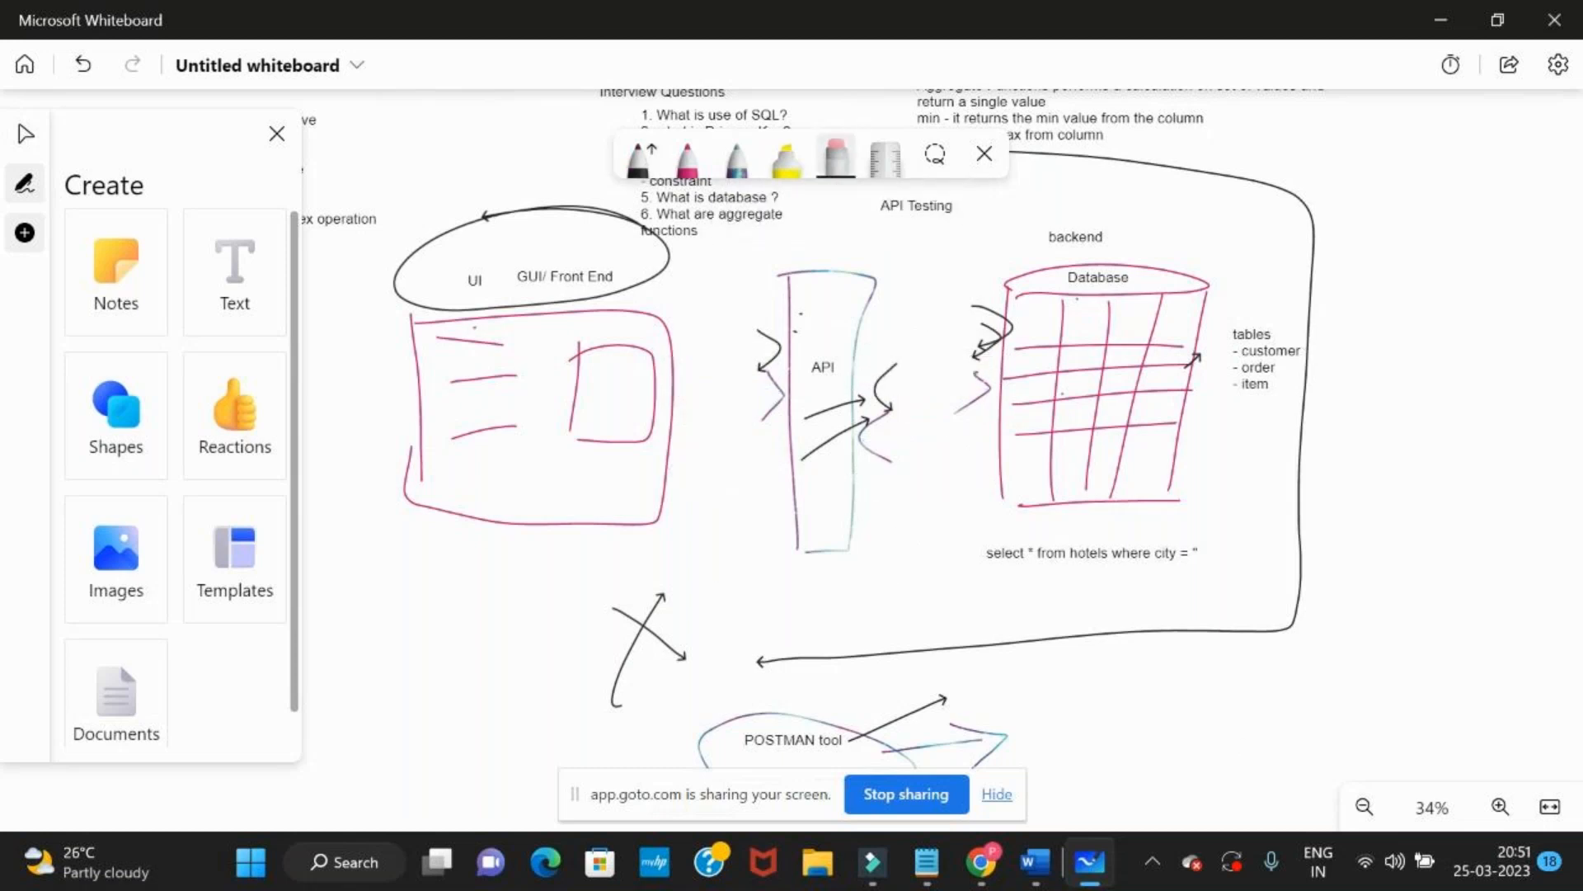
Draw multicoloured arrows from the UI sketch to the API, from the API to the database, and one back from database to API
{"action": "left_click", "coordinate": [737, 157]}
{"action": "left_click_drag", "start_coordinate": [672, 385], "coordinate": [780, 347]}
{"action": "left_click_drag", "start_coordinate": [682, 445], "coordinate": [767, 409]}
{"action": "left_click_drag", "start_coordinate": [879, 388], "coordinate": [1008, 328]}
{"action": "left_click_drag", "start_coordinate": [858, 360], "coordinate": [1010, 327]}
{"action": "left_click_drag", "start_coordinate": [953, 364], "coordinate": [987, 345]}
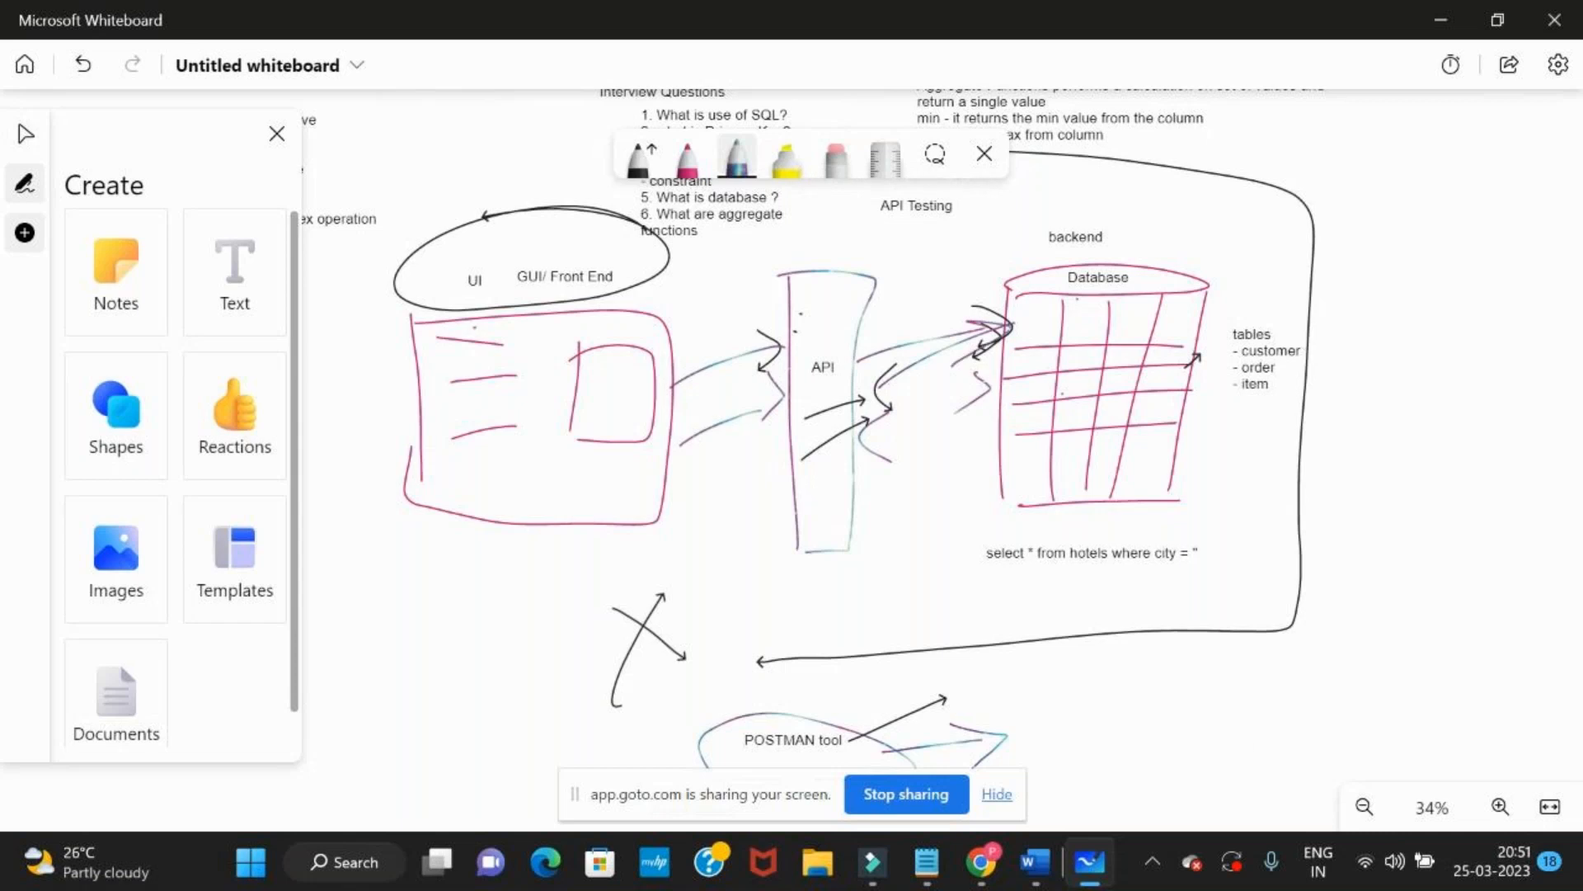
{"action": "mouse_move", "coordinate": [999, 411]}
{"action": "left_mouse_down"}
{"action": "mouse_move", "coordinate": [866, 442]}
{"action": "mouse_move", "coordinate": [897, 476]}
{"action": "left_mouse_up"}
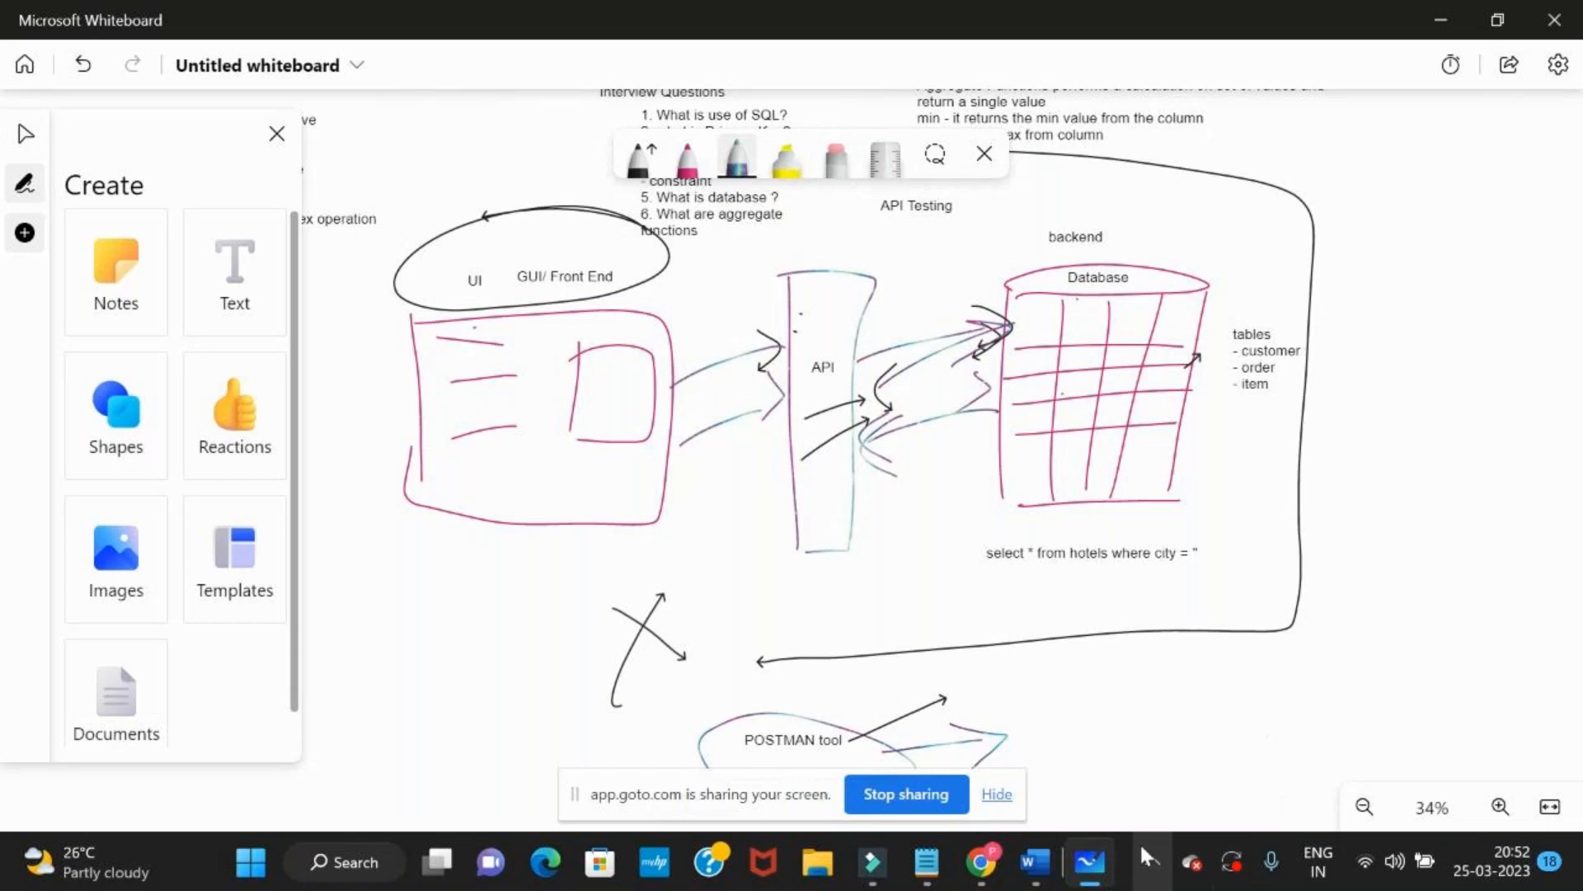
Draw a black curve that closes the outline around the API rectangle and the database
{"action": "left_click", "coordinate": [639, 156]}
{"action": "mouse_move", "coordinate": [1229, 183]}
{"action": "left_mouse_down"}
{"action": "mouse_move", "coordinate": [978, 188]}
{"action": "mouse_move", "coordinate": [742, 569]}
{"action": "mouse_move", "coordinate": [760, 660]}
{"action": "left_mouse_up"}
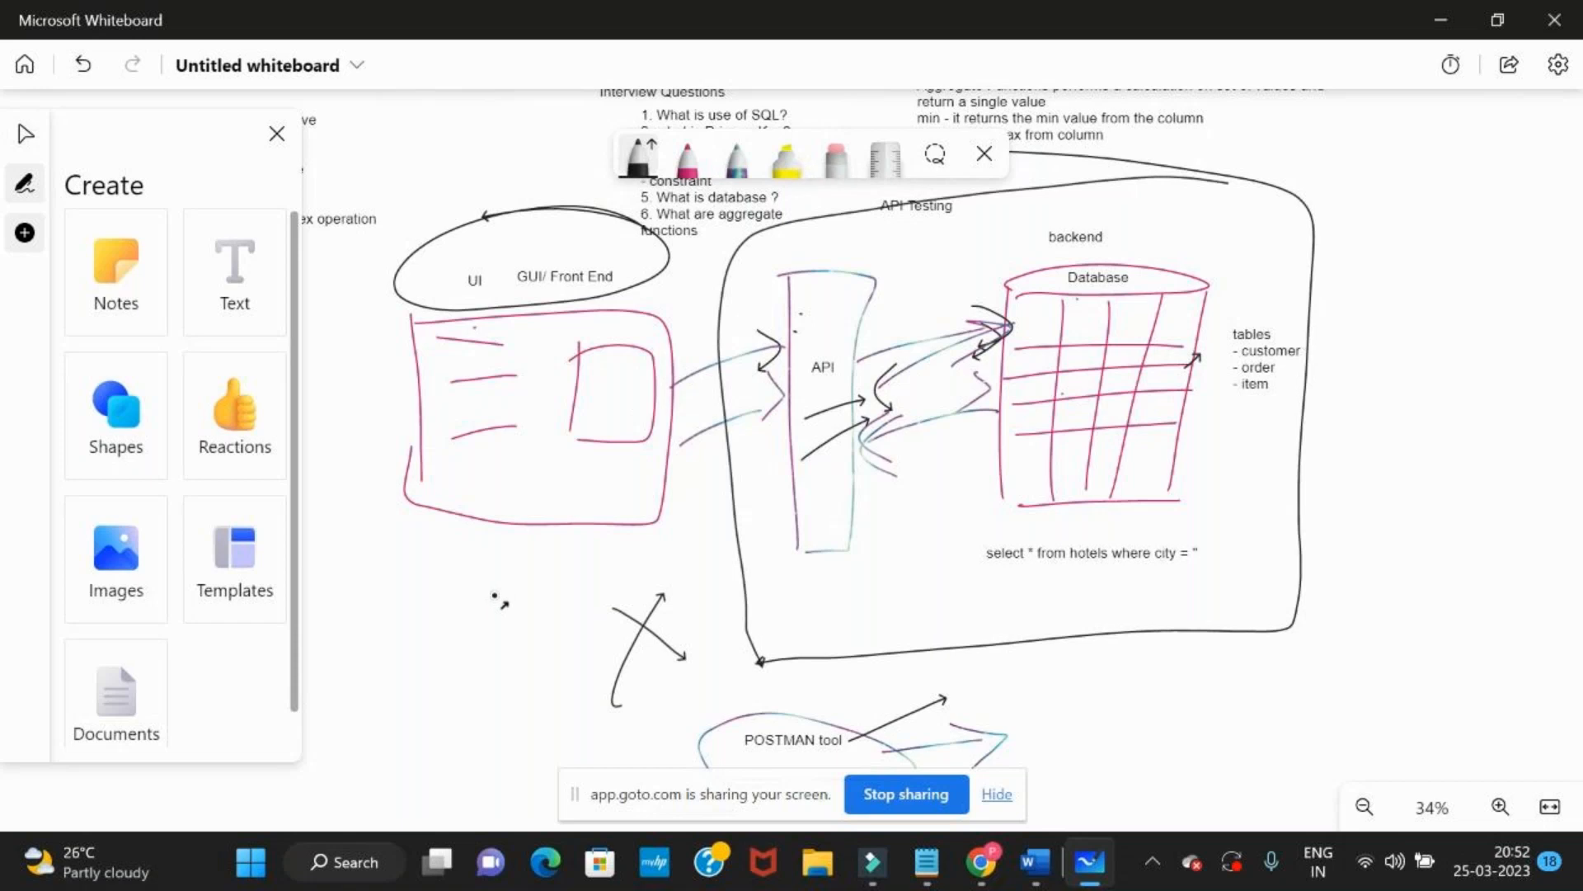
Switch to the Chrome window showing the Delhi hotels results
{"action": "left_click", "coordinate": [351, 864]}
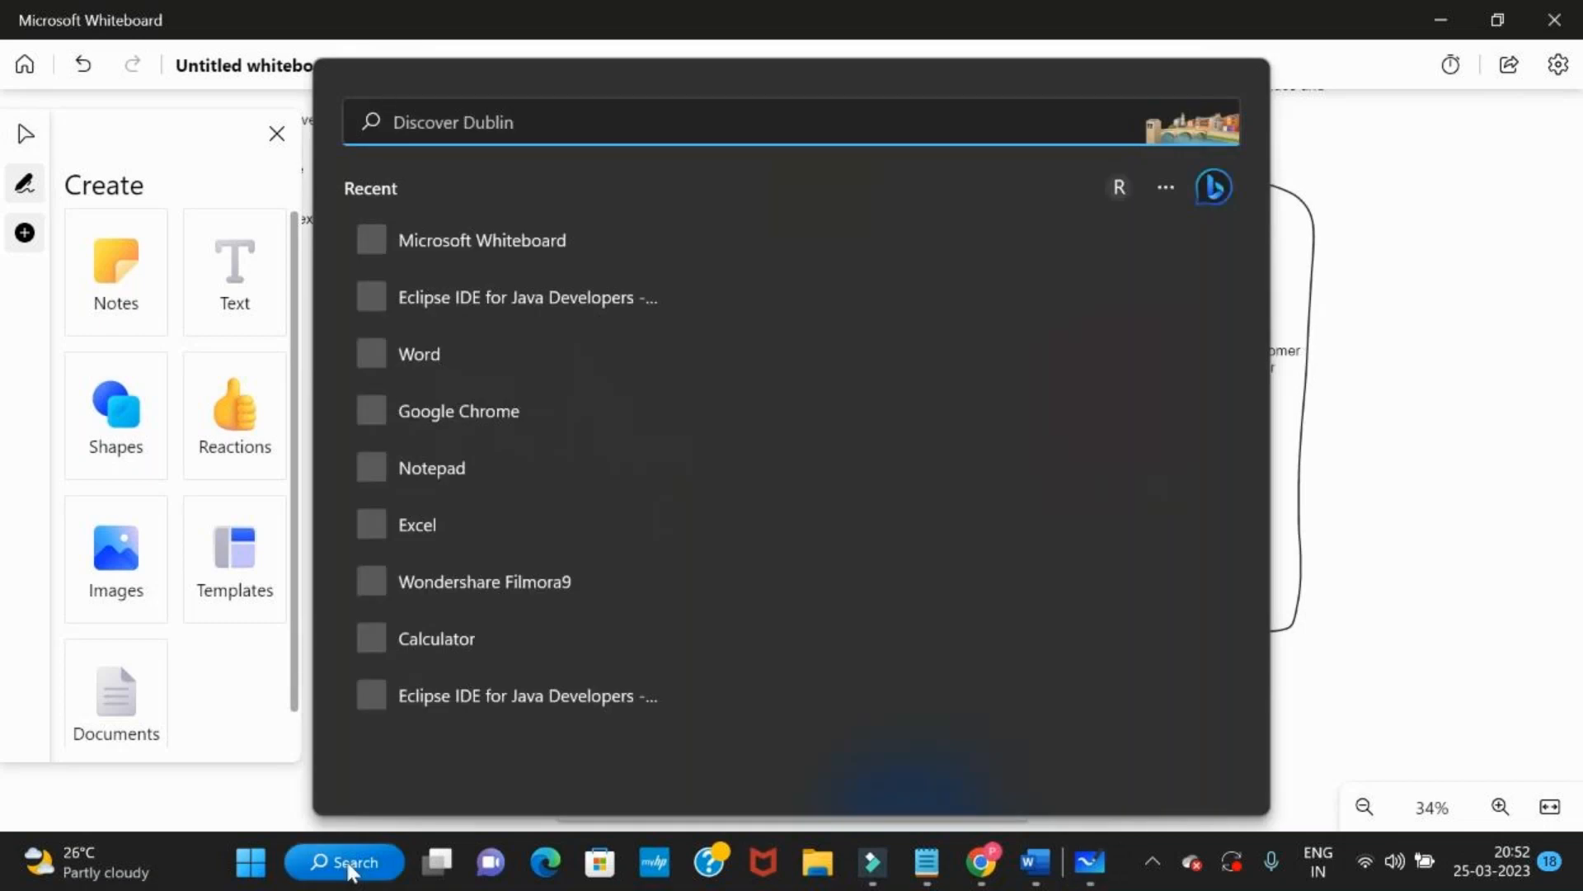
{"action": "key", "text": "alt+Tab"}
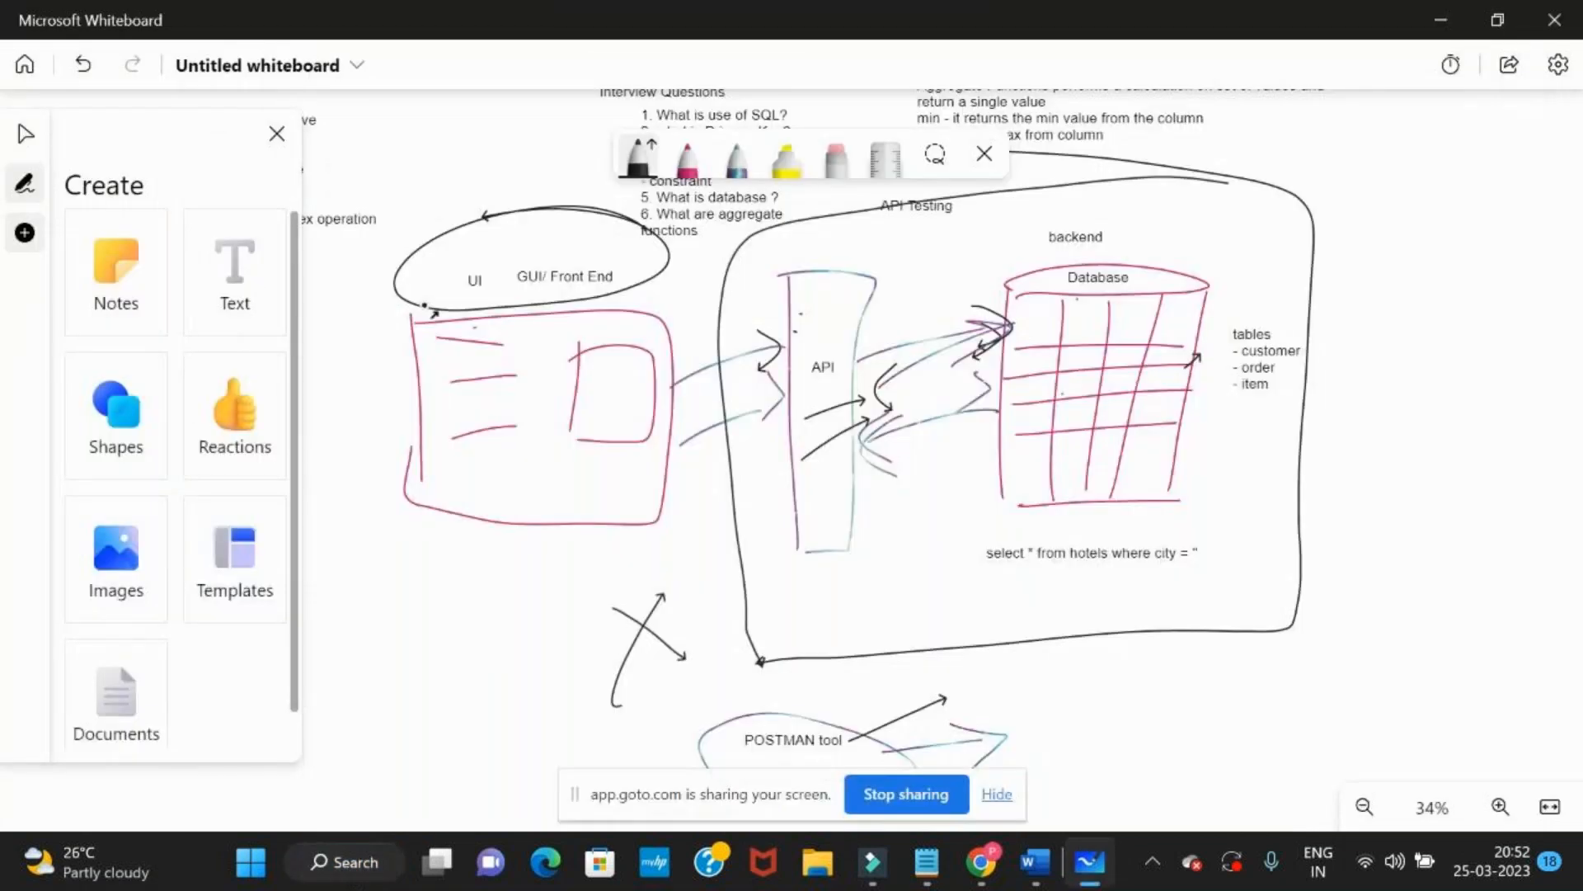
{"action": "key", "text": "alt+Tab"}
{"action": "key", "text": "alt+Tab"}
{"action": "key", "text": "alt+Tab"}
{"action": "key", "text": "alt+Tab"}
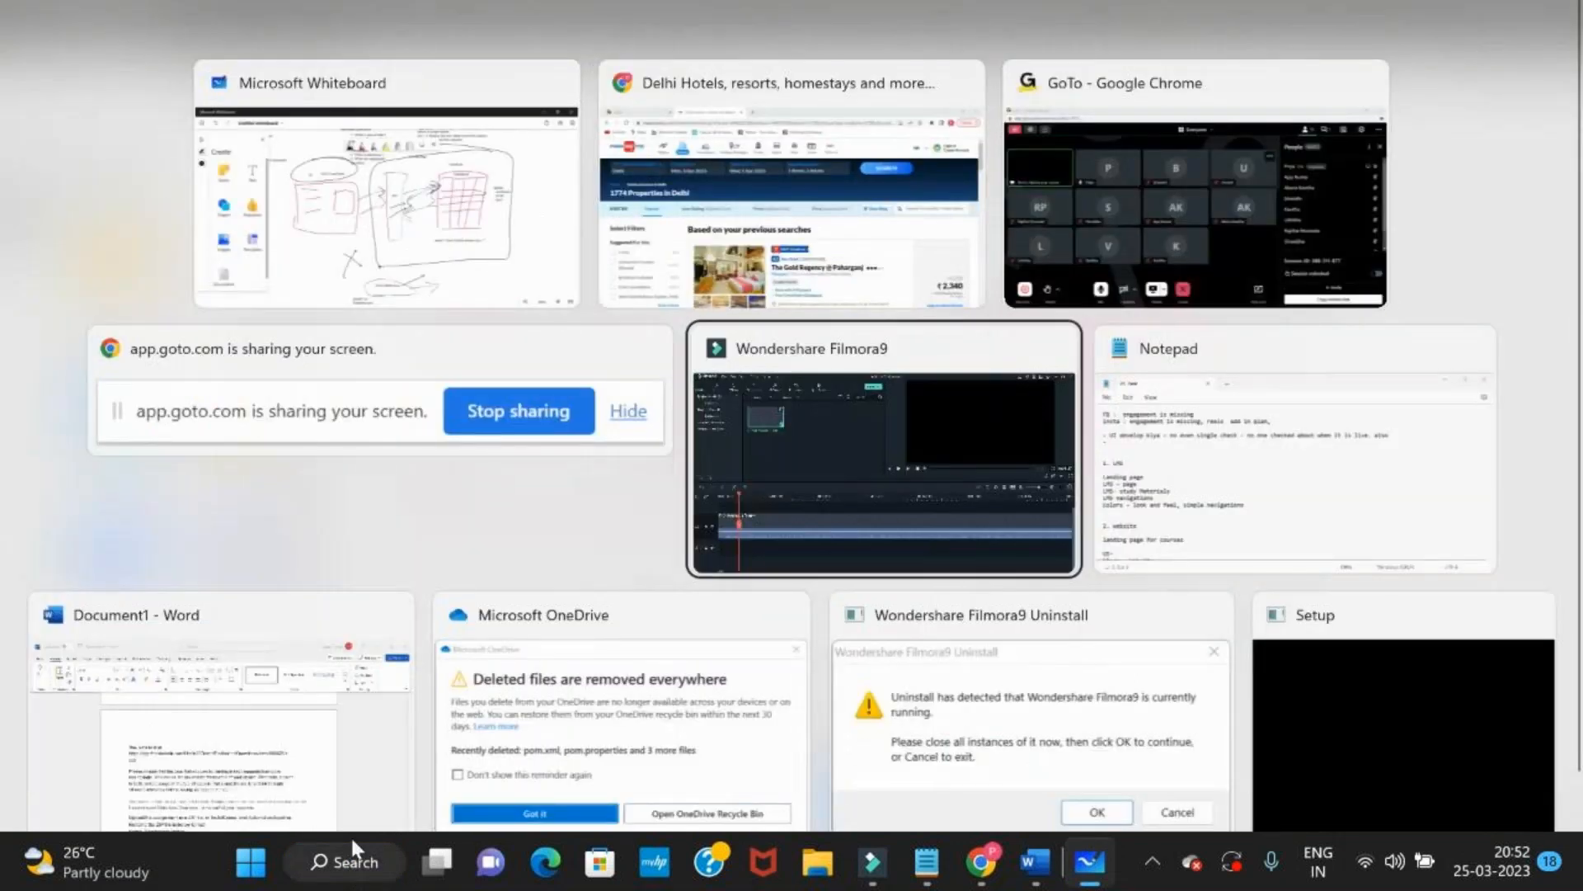
{"action": "left_click", "coordinate": [763, 231]}
Search Google for "postman download" in a new browser tab and open Postman's official download page
{"action": "left_click", "coordinate": [630, 19]}
{"action": "type", "text": "po"}
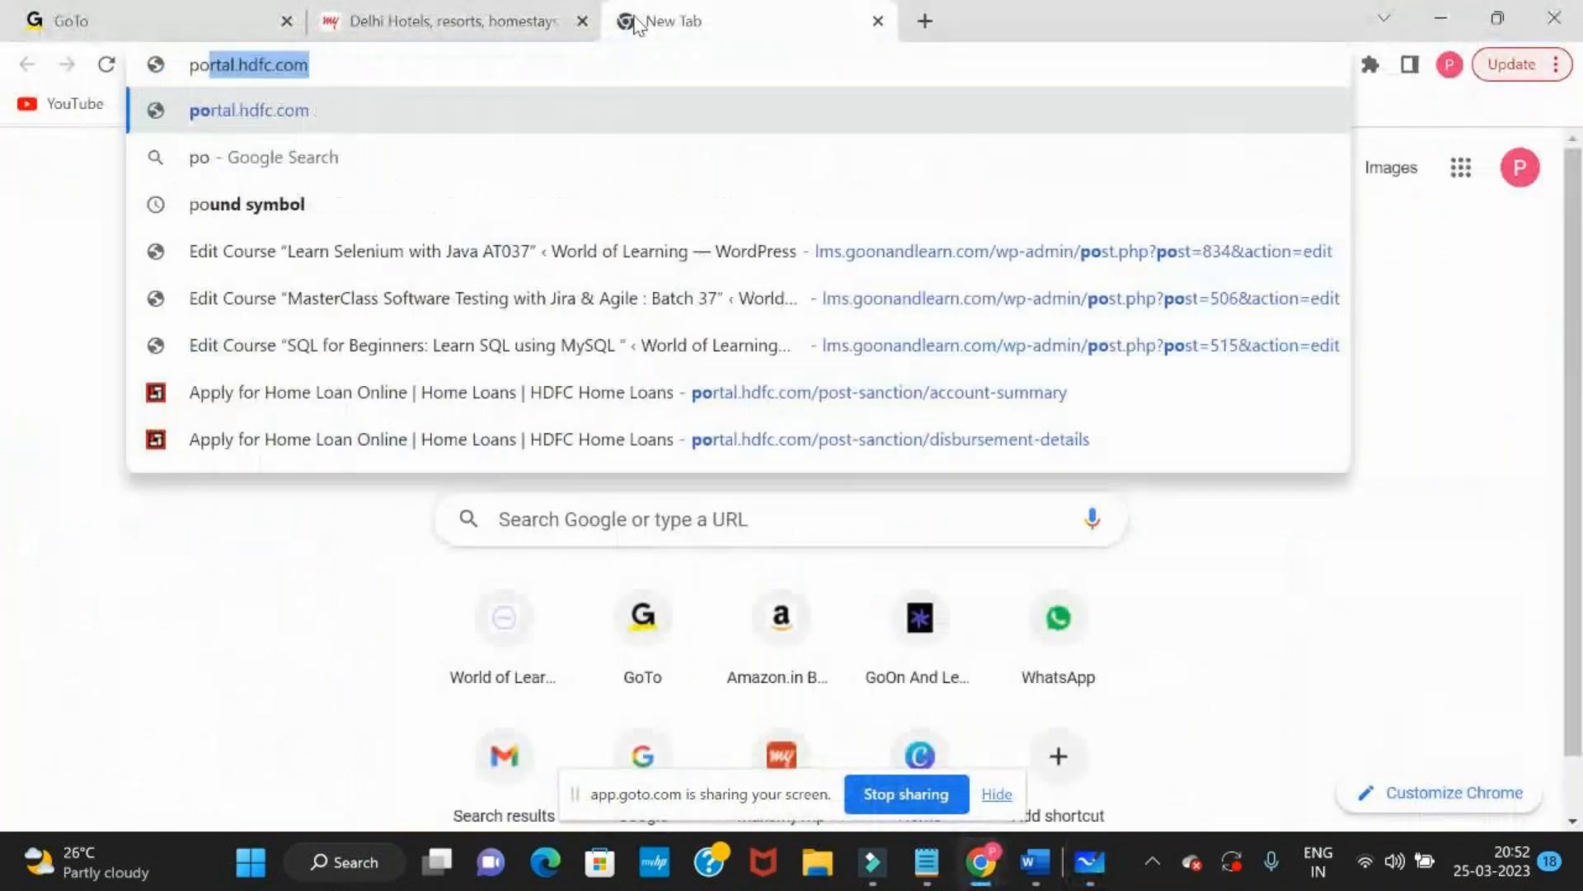
{"action": "type", "text": "stman"}
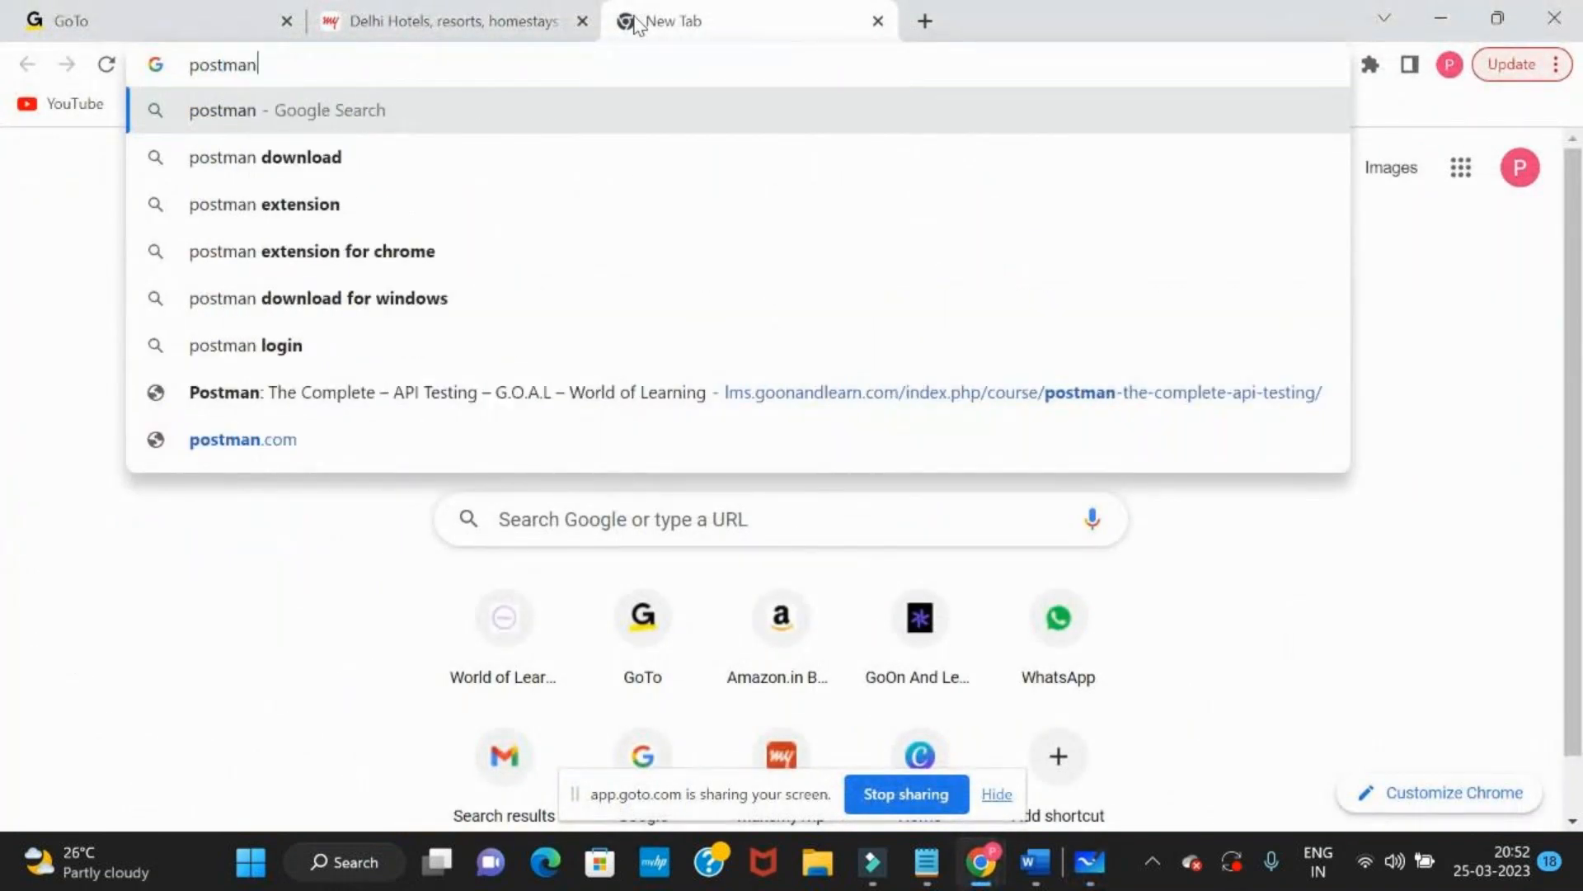
{"action": "key", "text": "Down"}
{"action": "key", "text": "Return"}
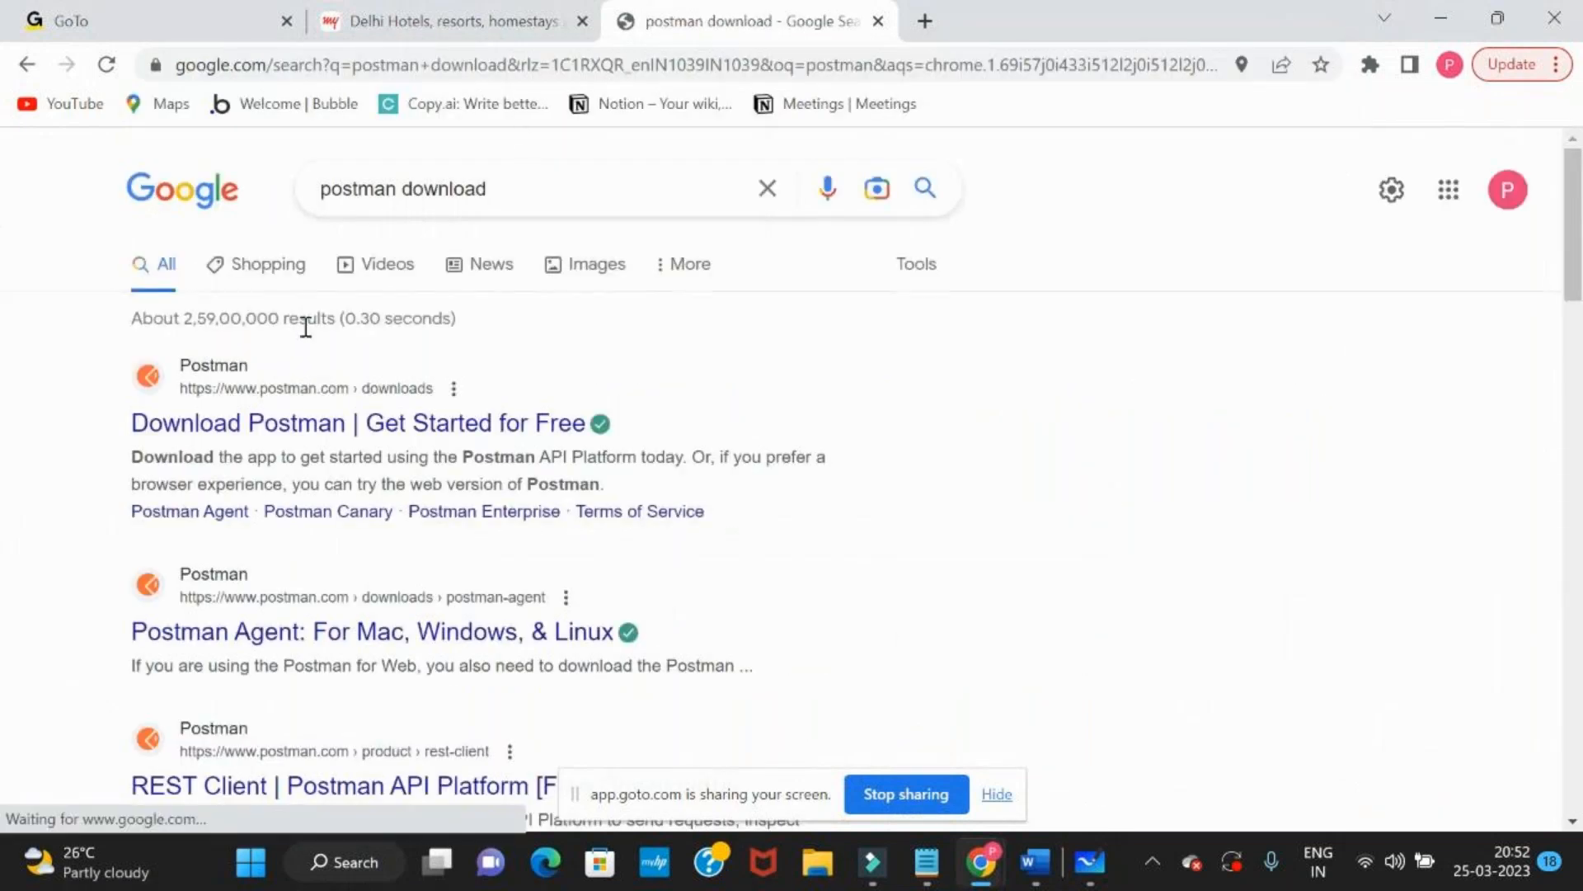
{"action": "left_click", "coordinate": [312, 427]}
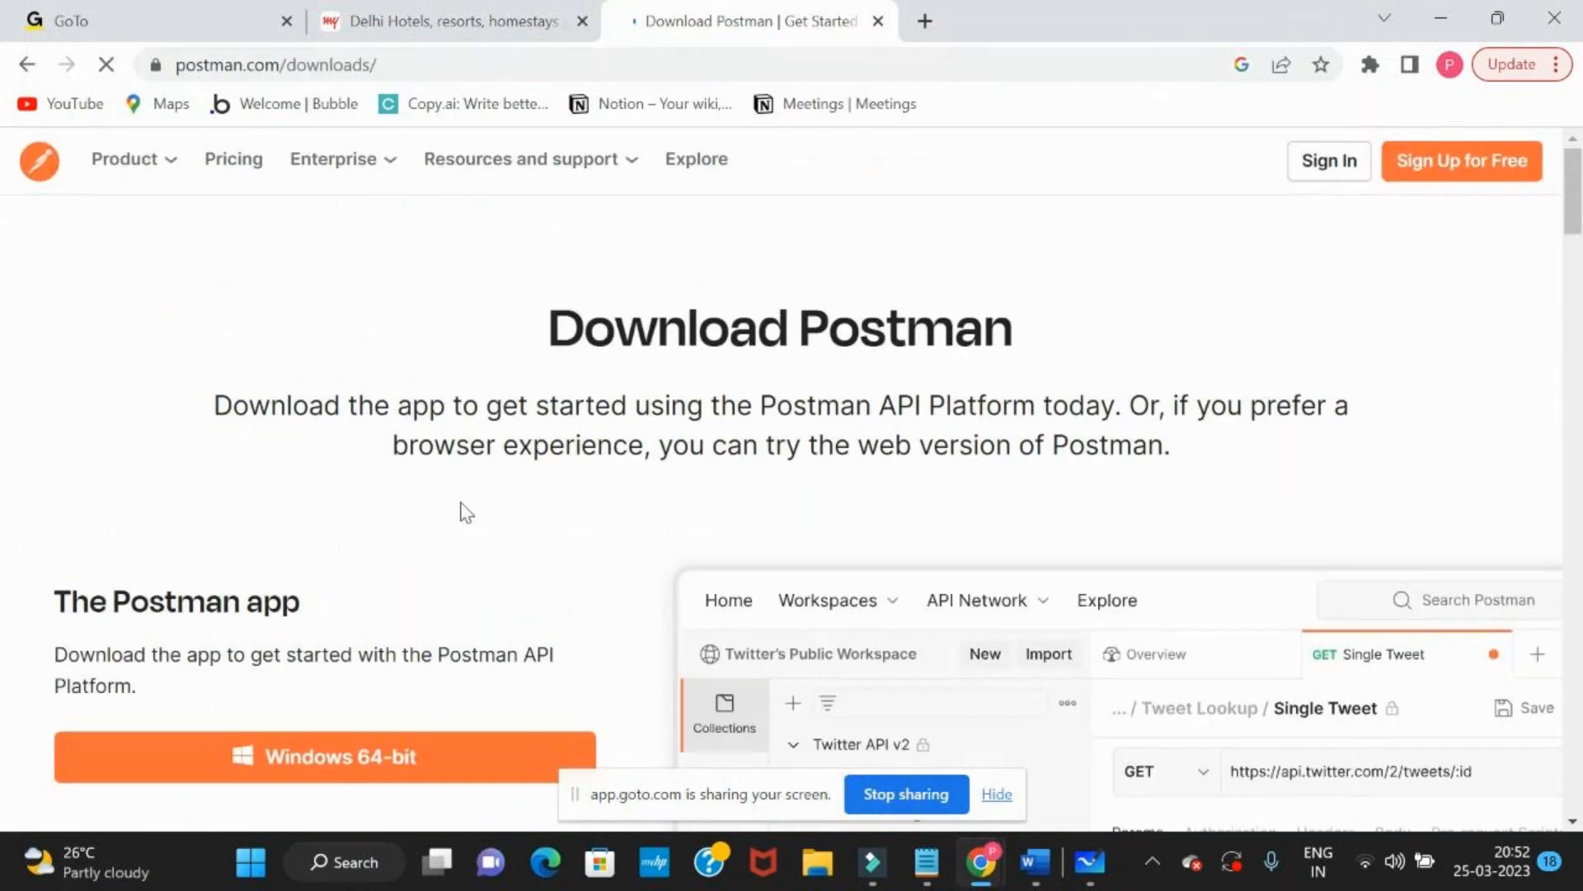
Open Postman's free sign-up page and look over the account creation form
{"action": "scroll", "coordinate": [484, 537], "scroll_direction": "down", "scroll_amount": 1}
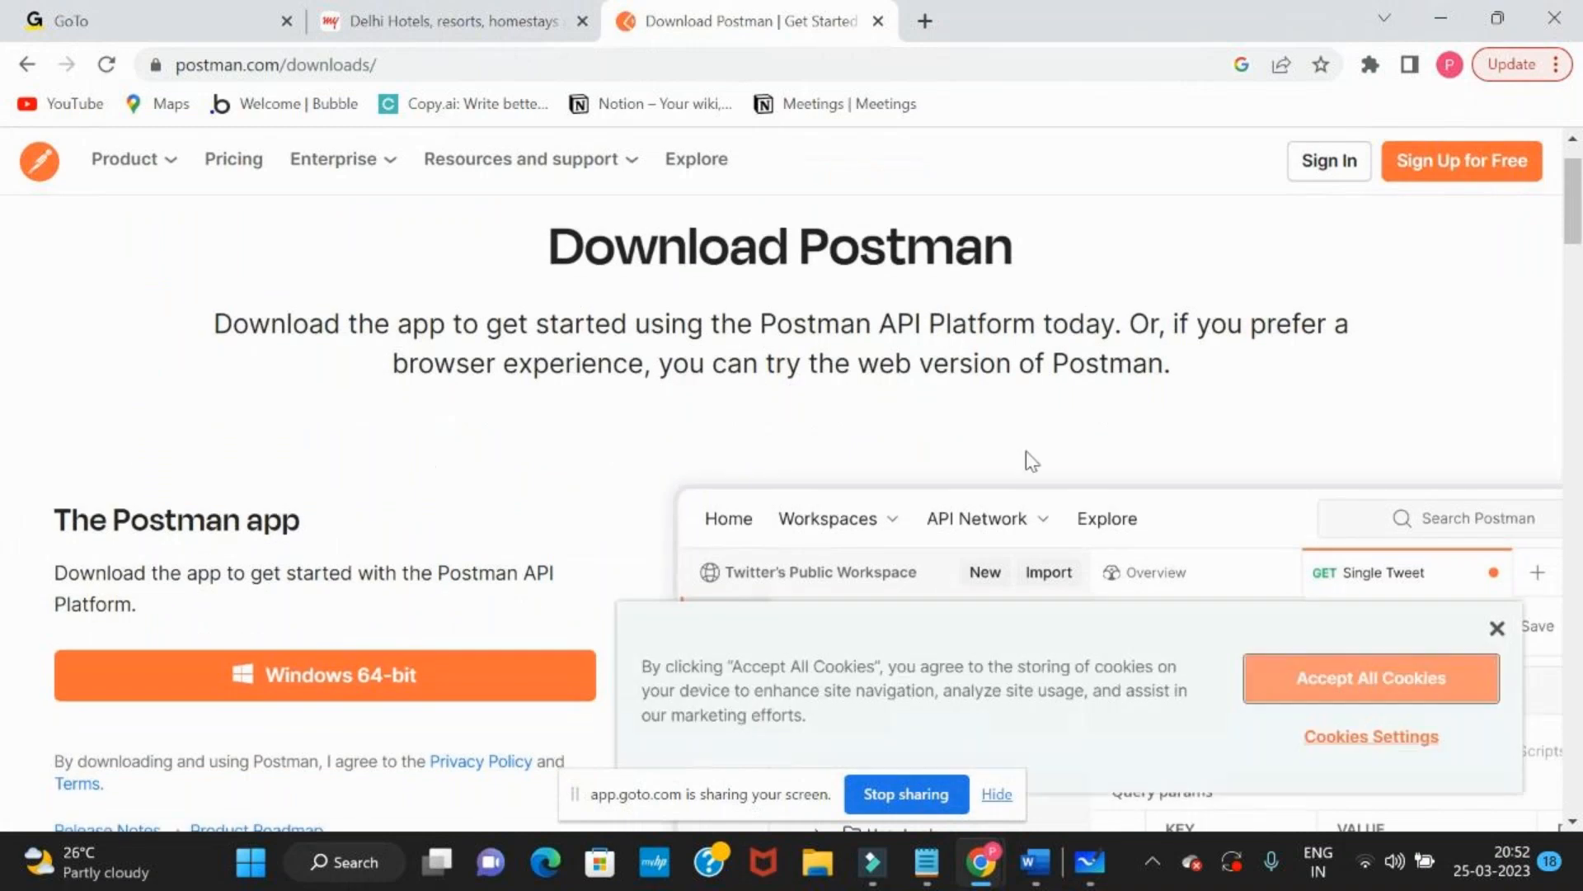
{"action": "left_click", "coordinate": [1474, 174]}
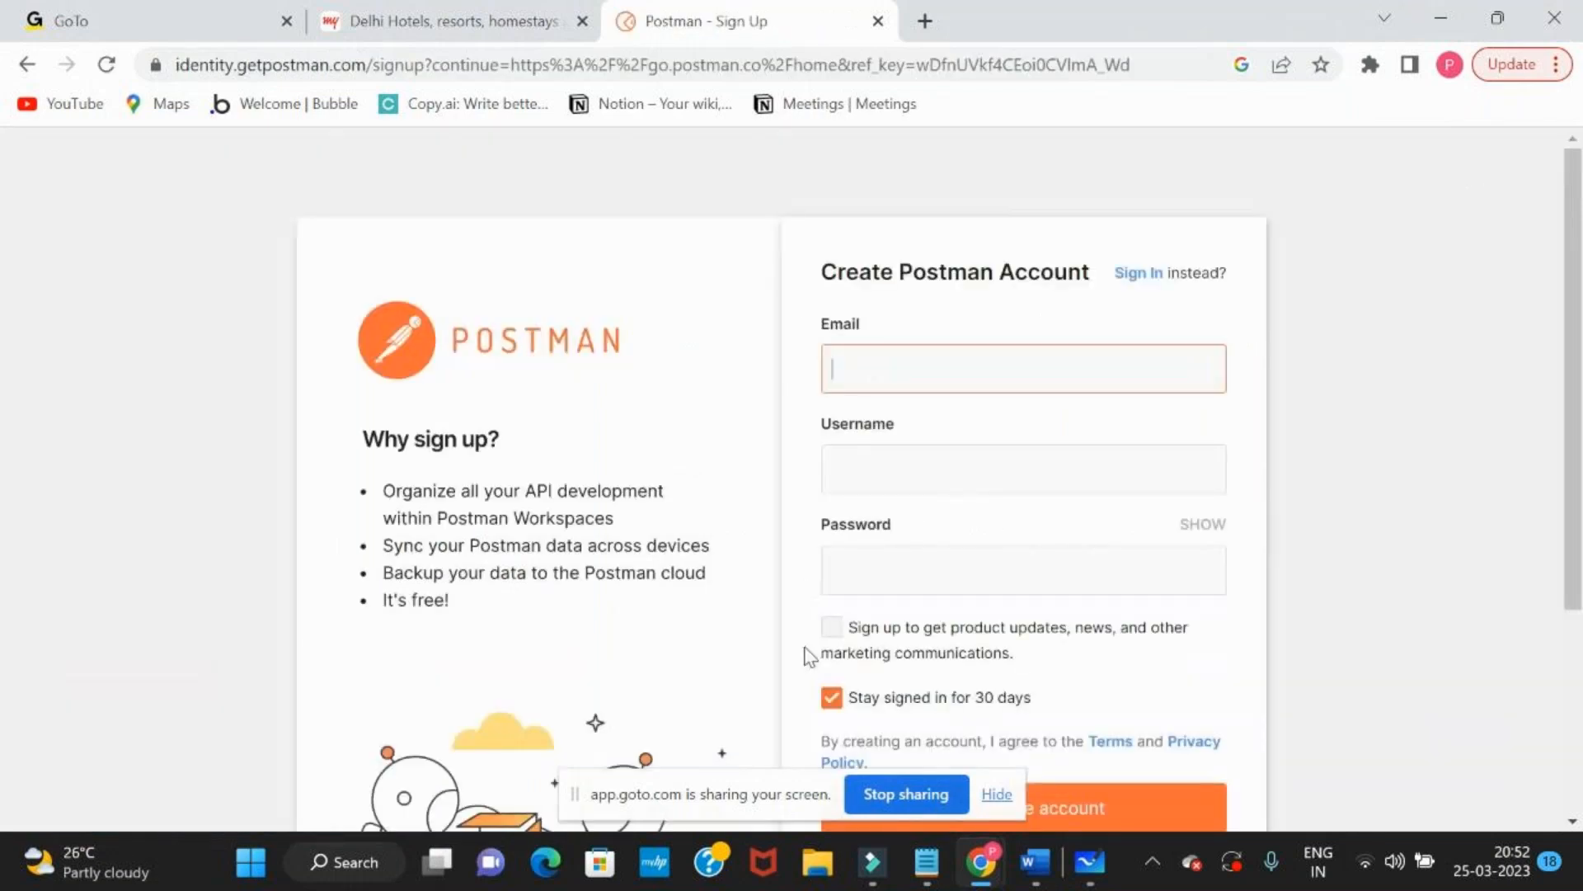
{"action": "scroll", "coordinate": [810, 656], "scroll_direction": "down", "scroll_amount": 2}
{"action": "scroll", "coordinate": [808, 654], "scroll_direction": "down", "scroll_amount": 2}
{"action": "scroll", "coordinate": [808, 654], "scroll_direction": "up", "scroll_amount": 4}
Fill in the email, username and password on the Postman account creation form
{"action": "key", "text": "Tab"}
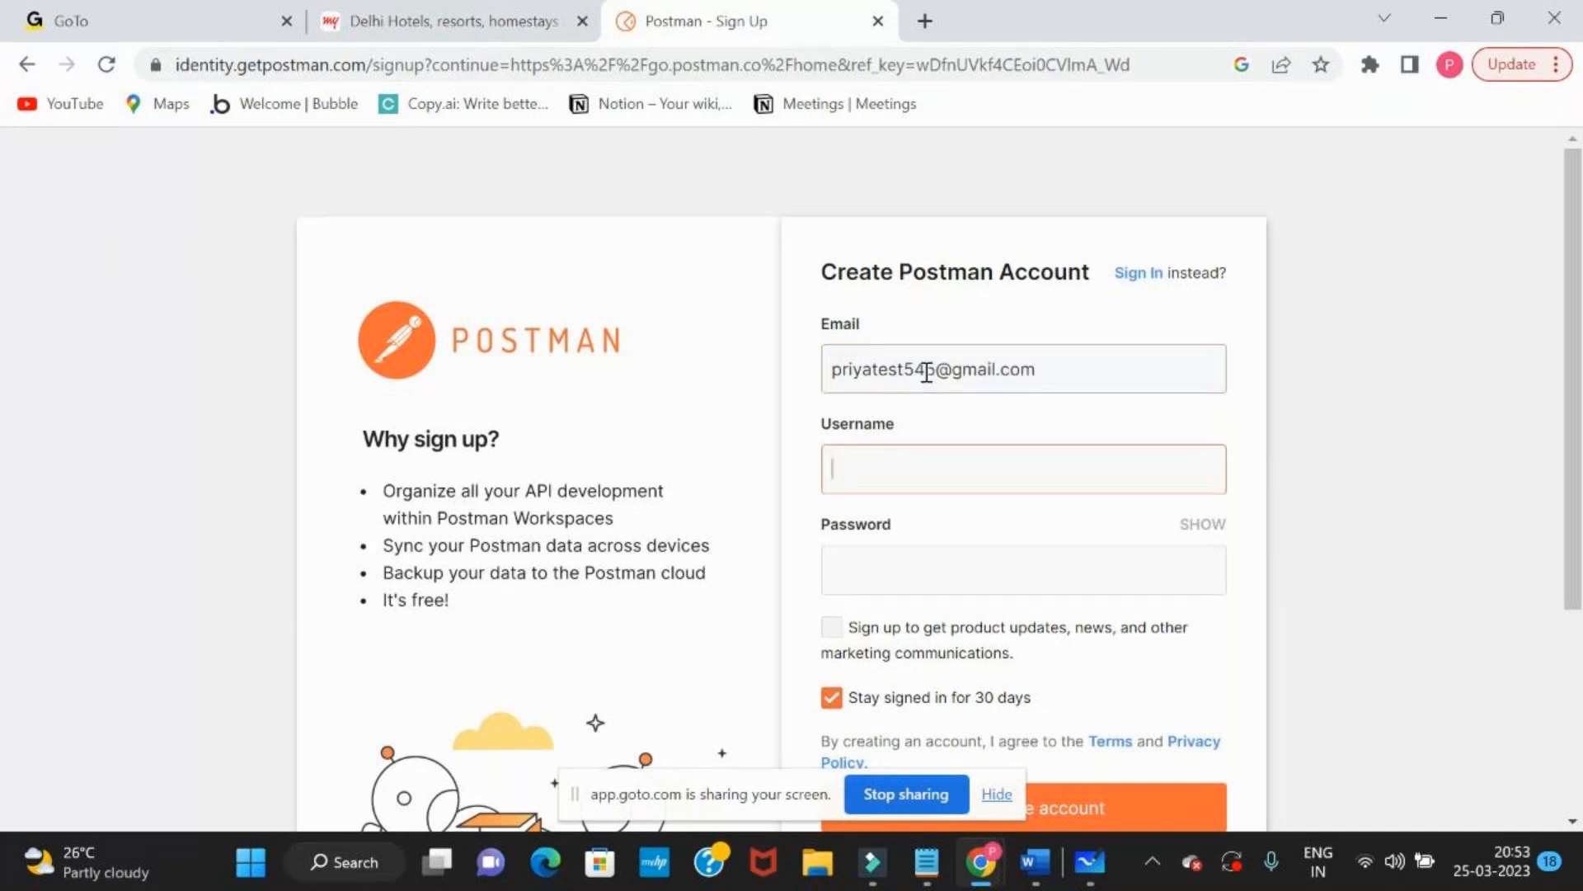
{"action": "type", "text": "PriyaTest"}
{"action": "key", "text": "Tab"}
{"action": "type", "text": "*****"}
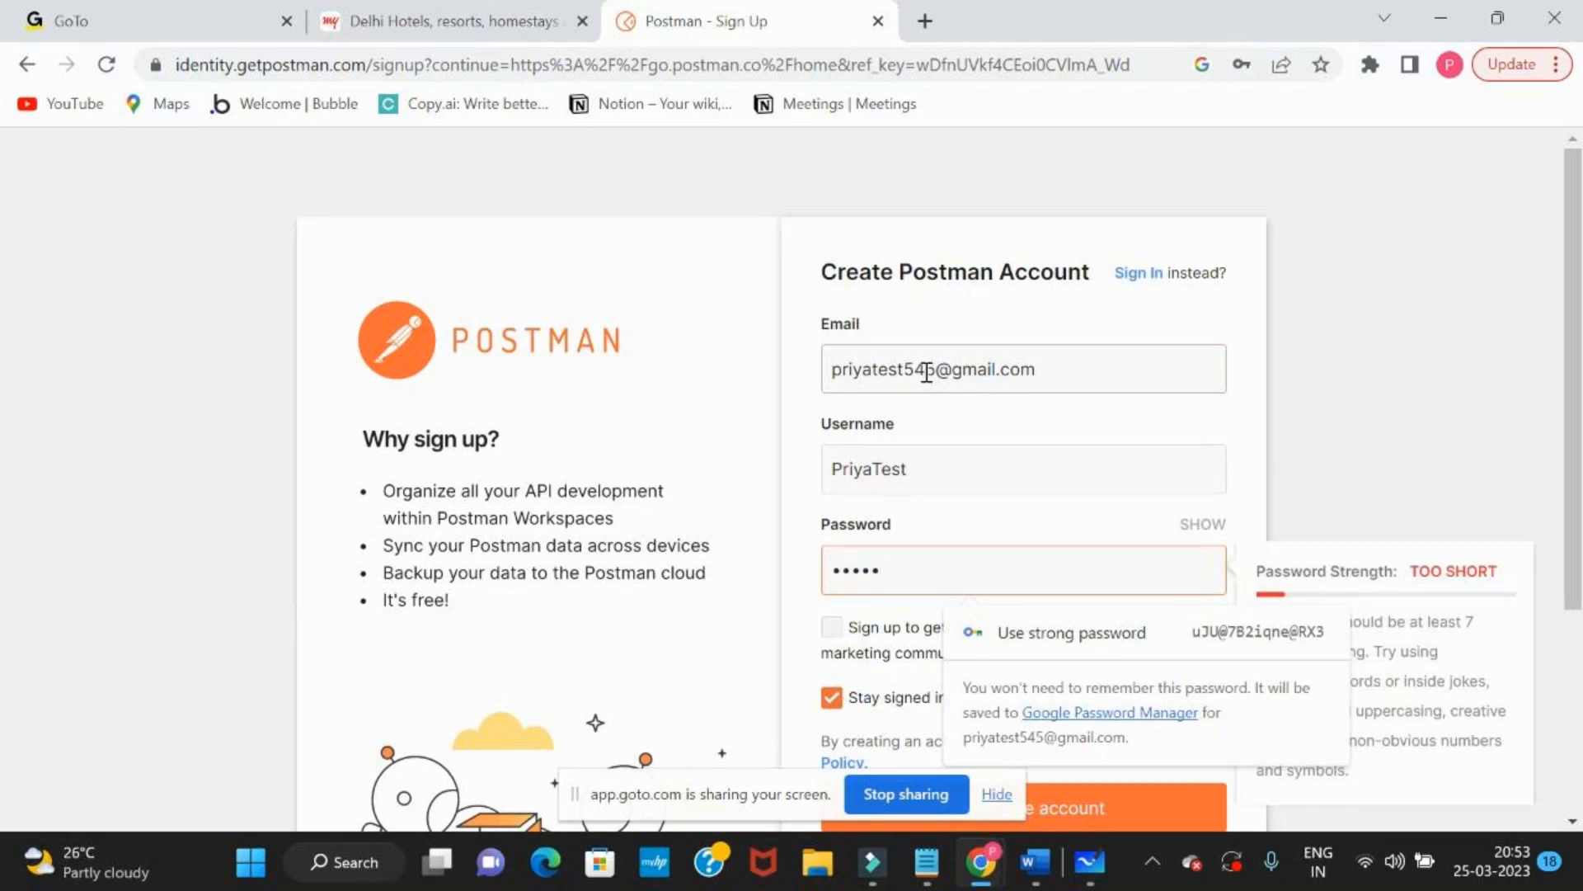
{"action": "type", "text": "*****"}
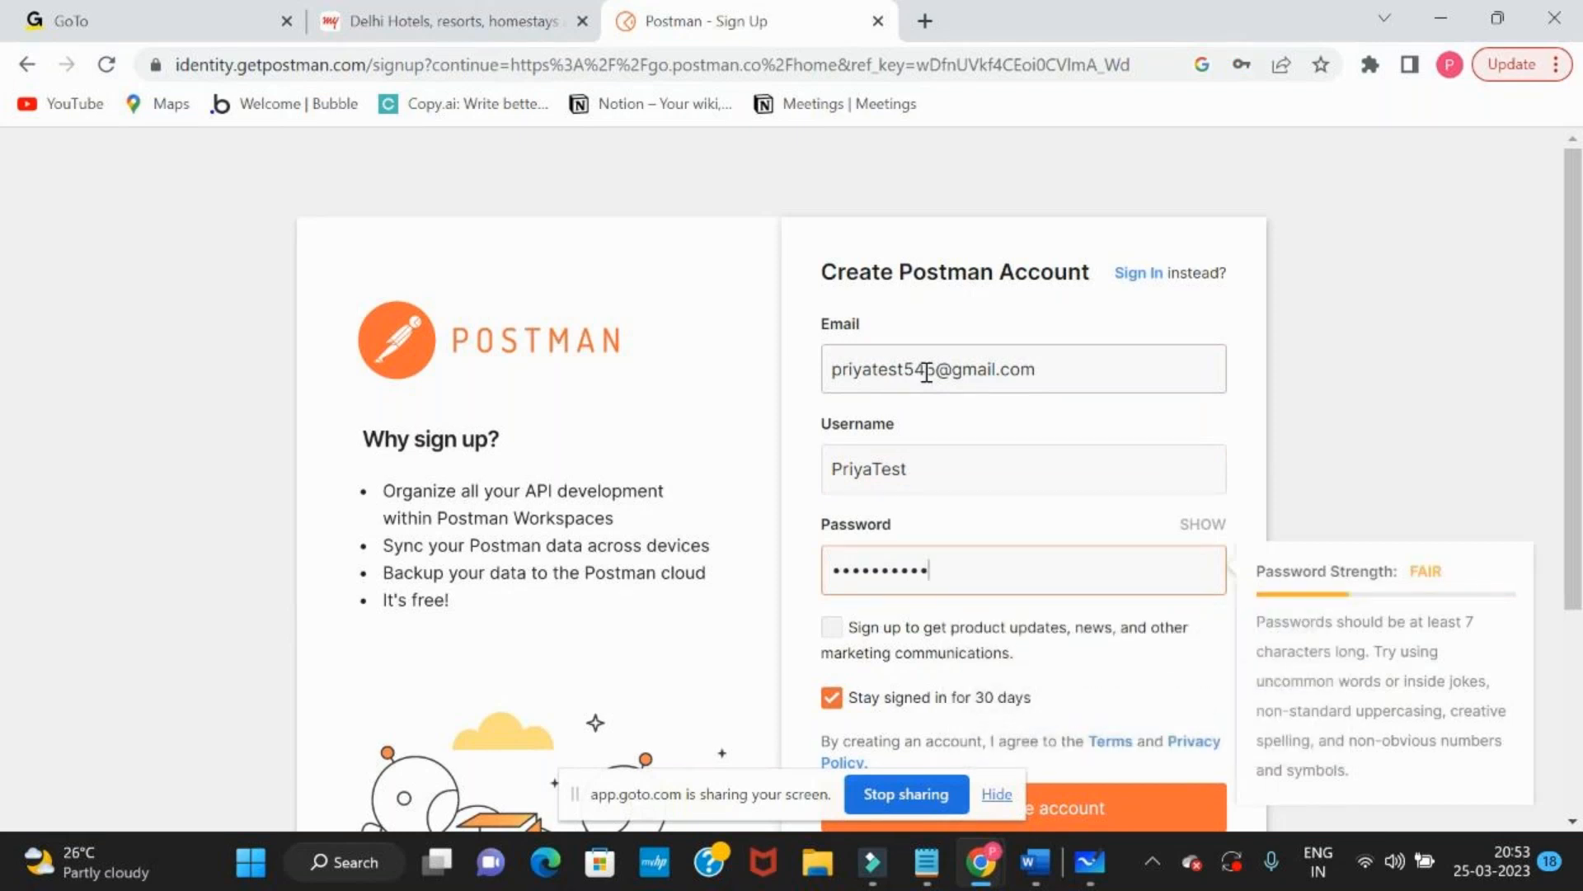
Opt in to product updates and marketing communications, and try to create the free account
{"action": "scroll", "coordinate": [927, 372], "scroll_direction": "down", "scroll_amount": 2}
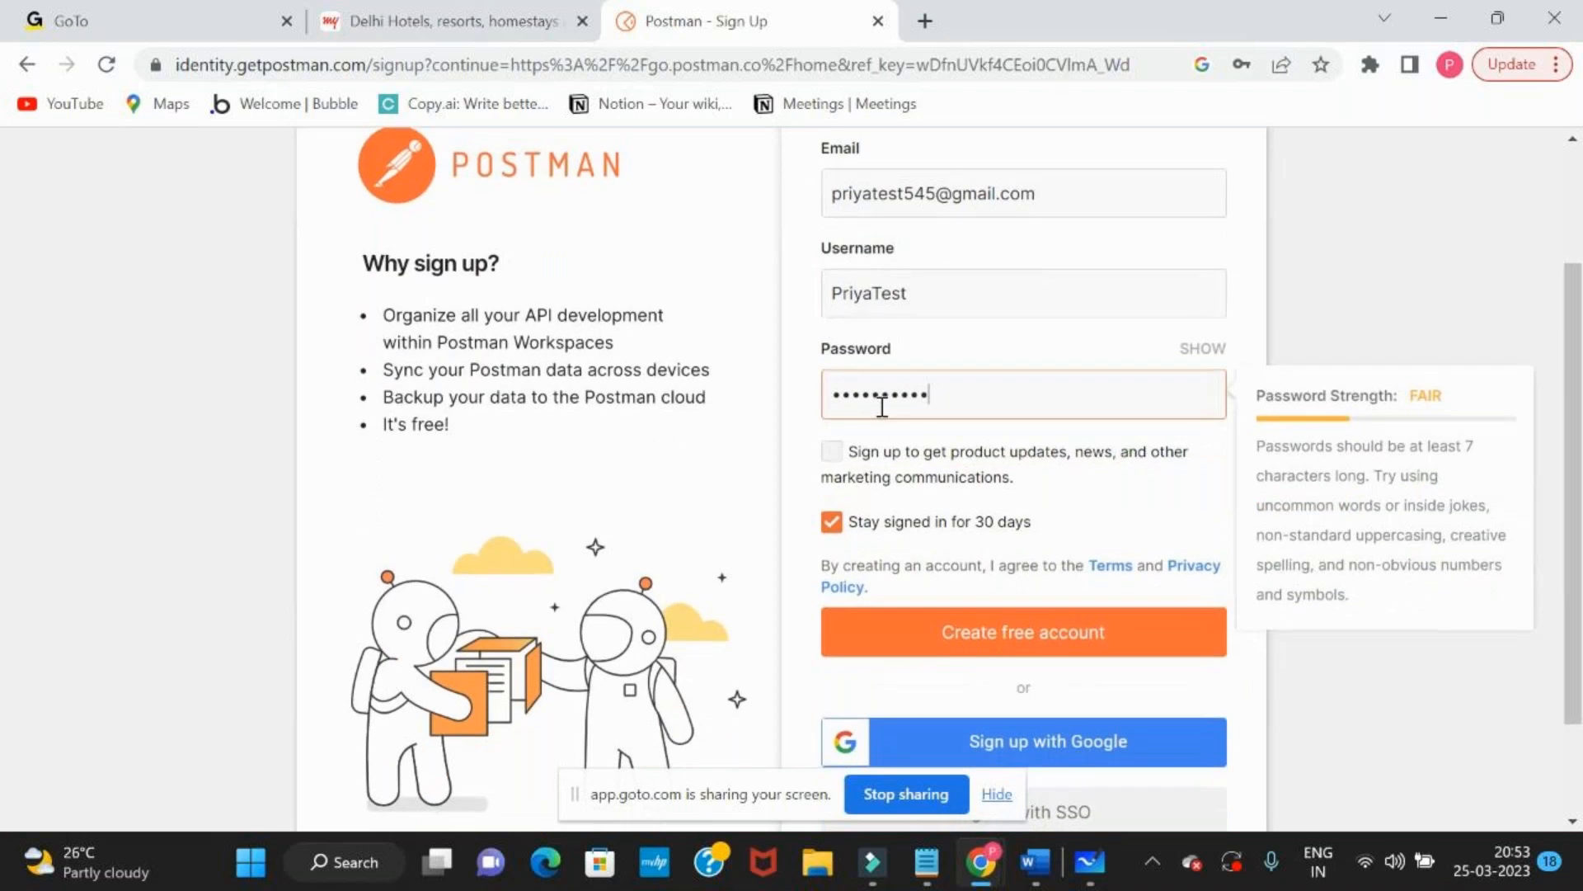
{"action": "left_click", "coordinate": [1031, 477]}
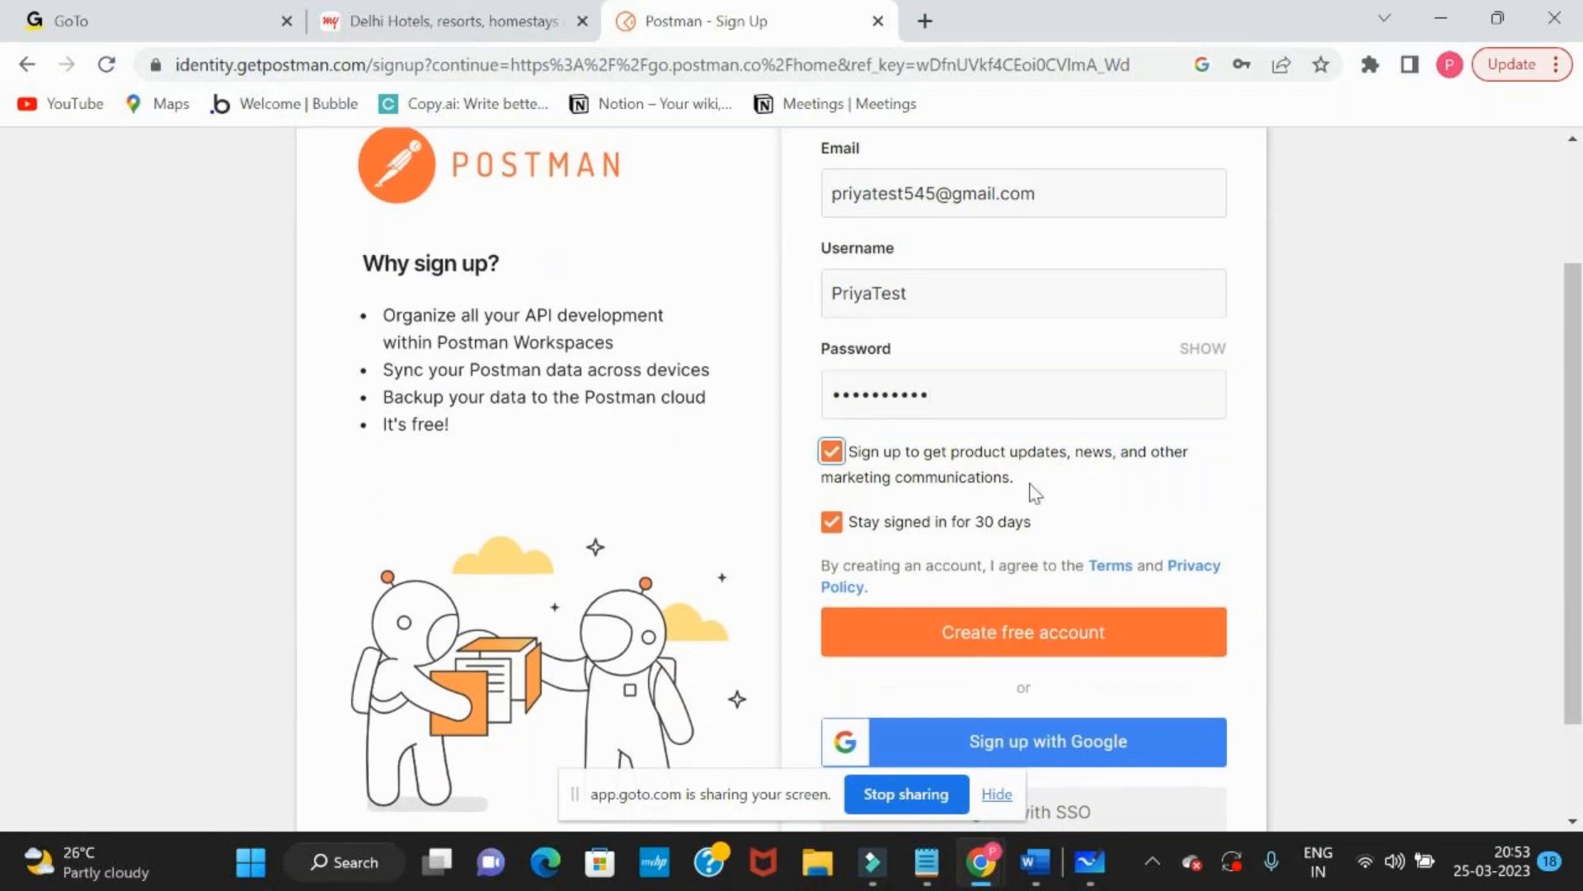
{"action": "scroll", "coordinate": [1031, 491], "scroll_direction": "up", "scroll_amount": 2}
{"action": "scroll", "coordinate": [1034, 373], "scroll_direction": "down", "scroll_amount": 4}
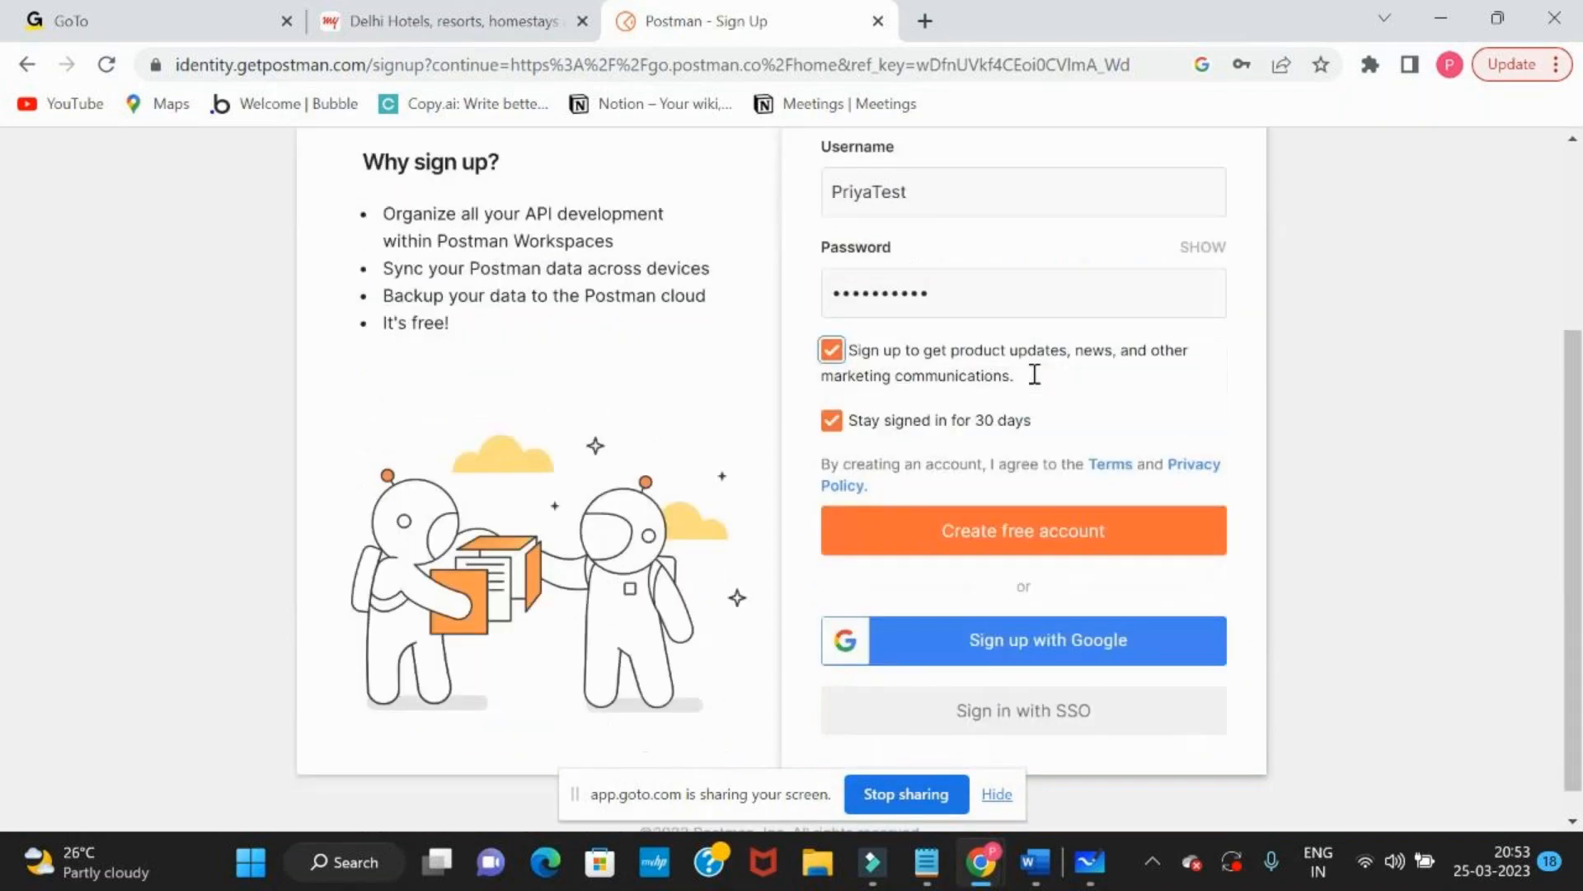
{"action": "left_click", "coordinate": [1049, 509]}
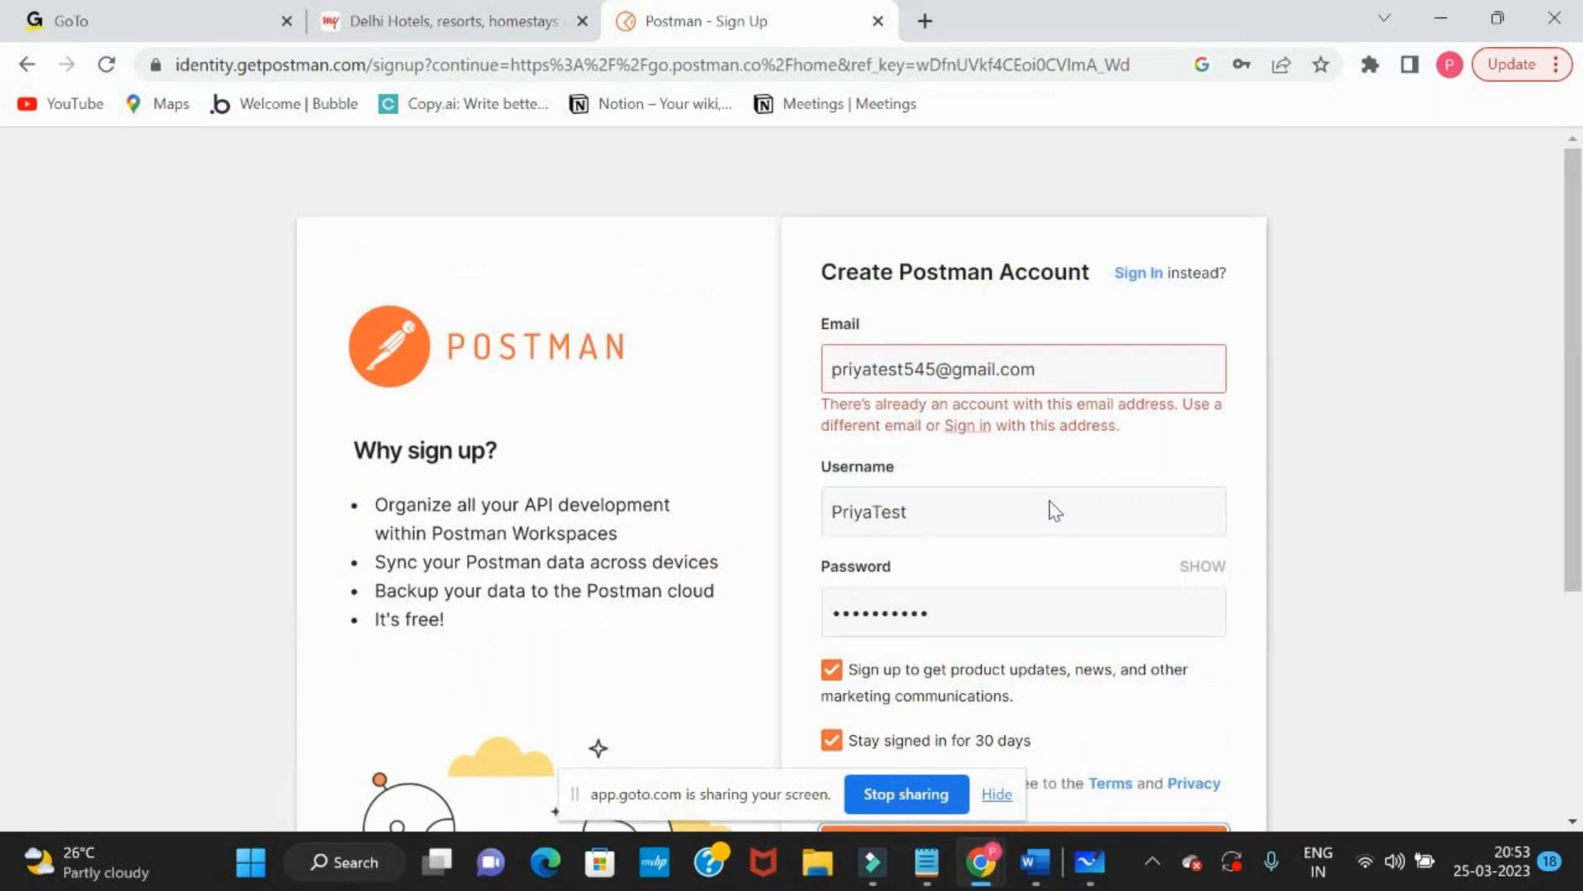
Sign up with Google instead, choosing the existing Google account
{"action": "scroll", "coordinate": [991, 198], "scroll_direction": "down", "scroll_amount": 4}
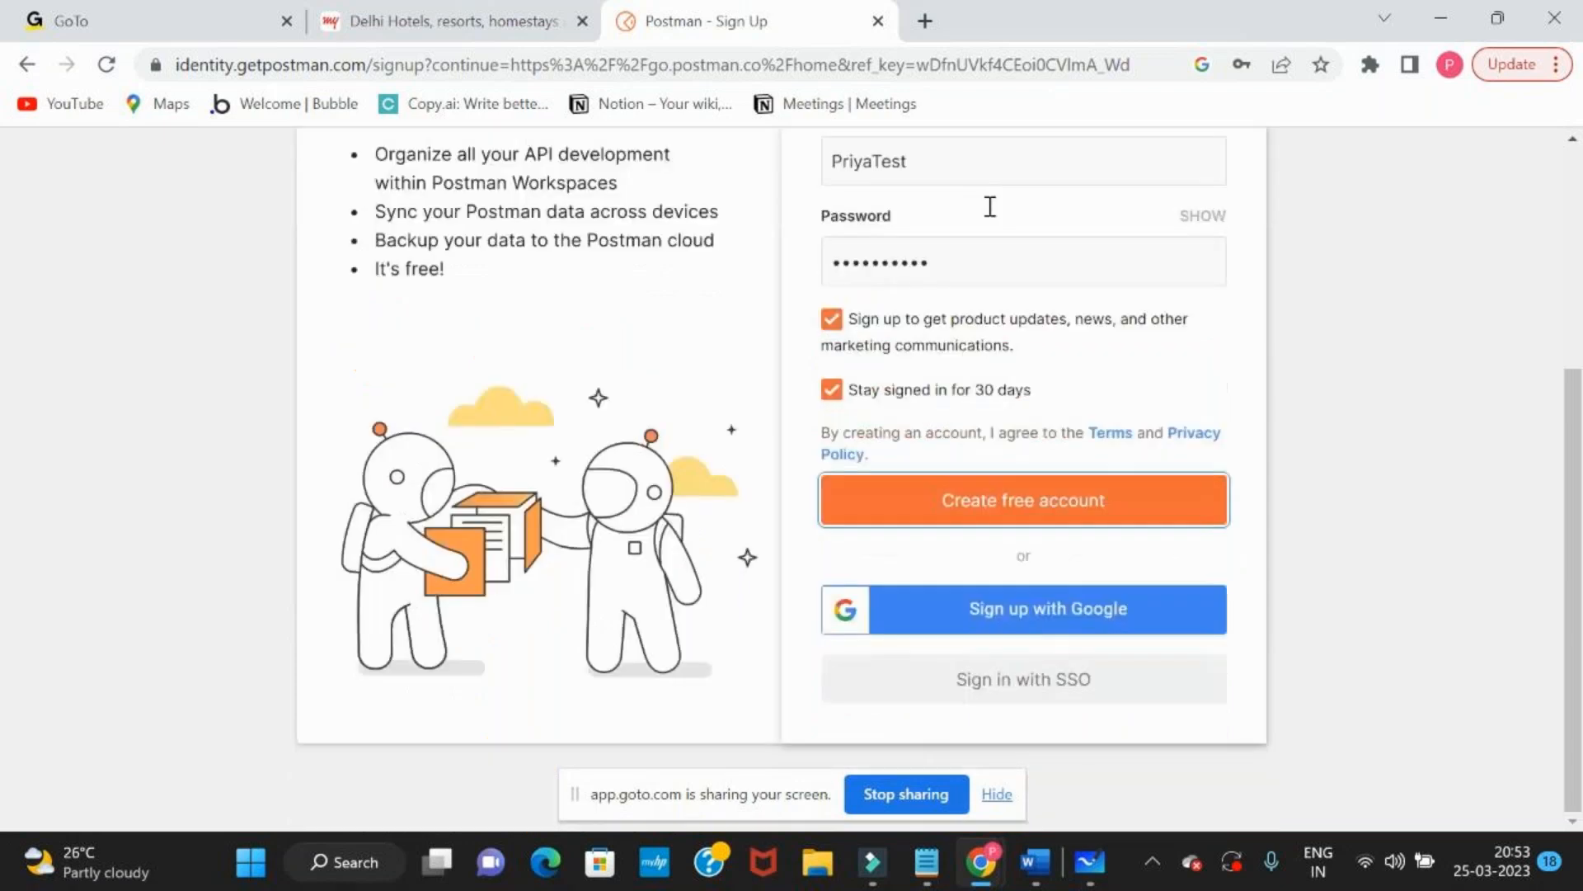
{"action": "left_click", "coordinate": [984, 631]}
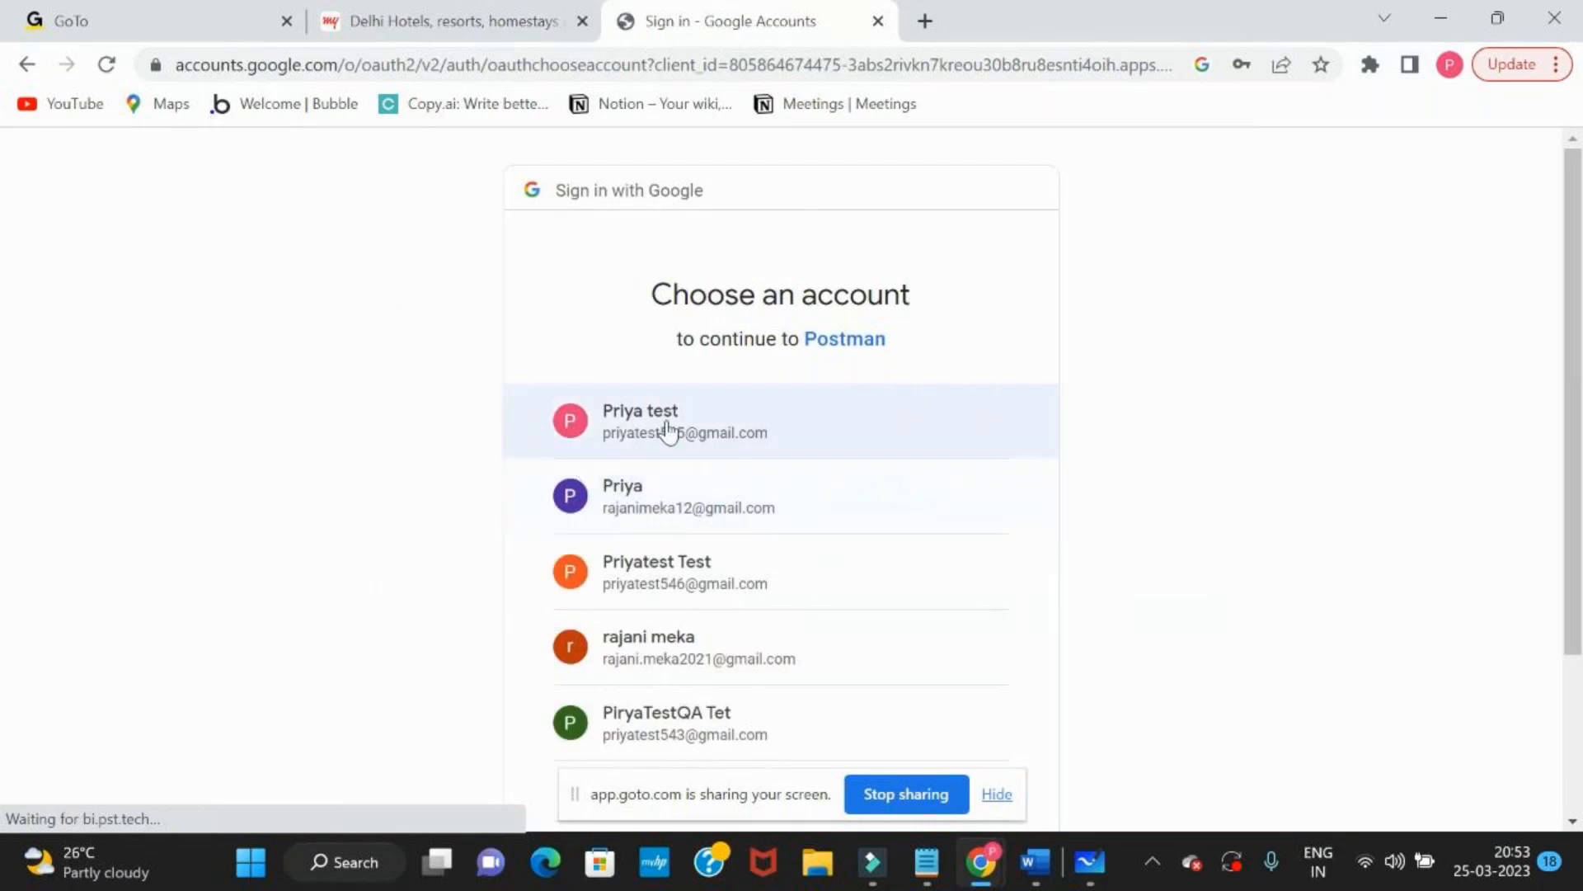
{"action": "left_click", "coordinate": [669, 427]}
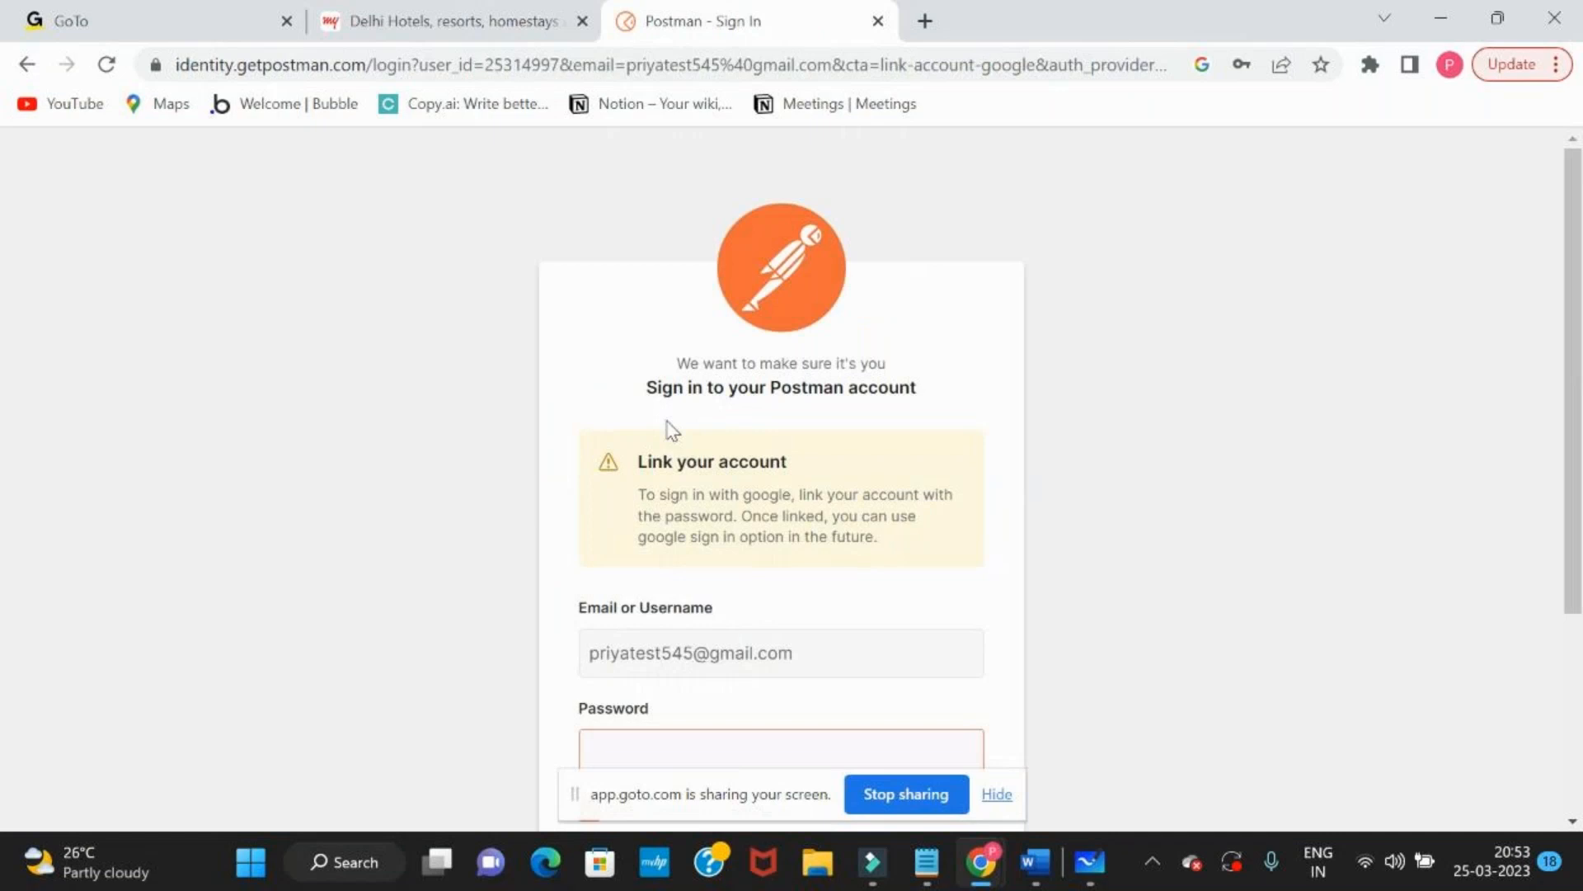
Enter the Postman account password to link the account and sign in, and save the login in the browser
{"action": "type", "text": "********"}
{"action": "scroll", "coordinate": [668, 428], "scroll_direction": "down", "scroll_amount": 3}
{"action": "key", "text": "Return"}
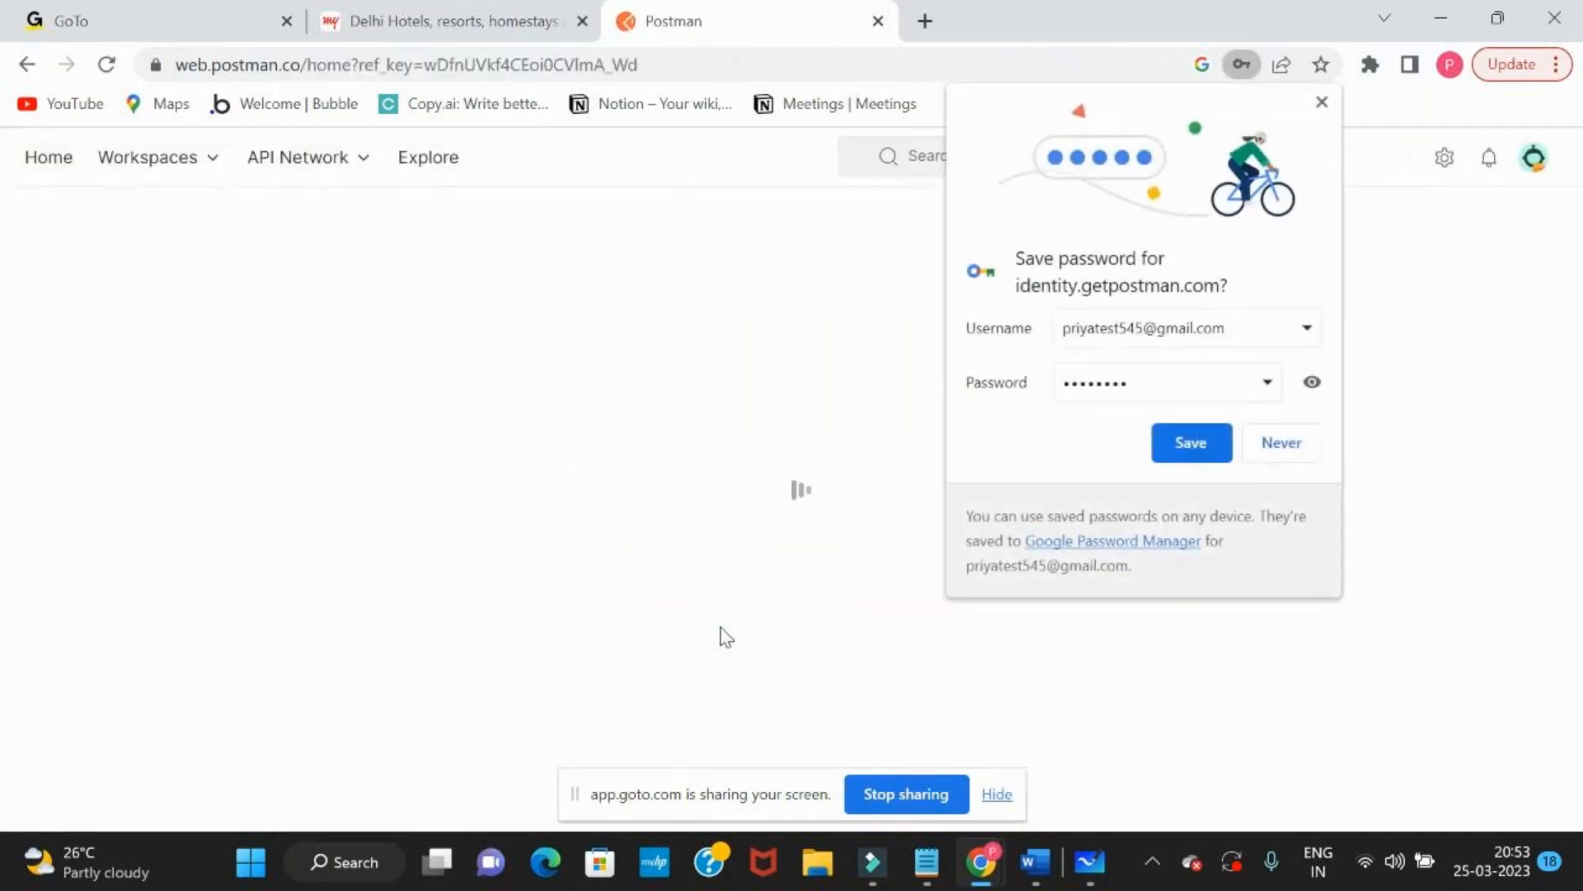
{"action": "left_click", "coordinate": [1192, 443]}
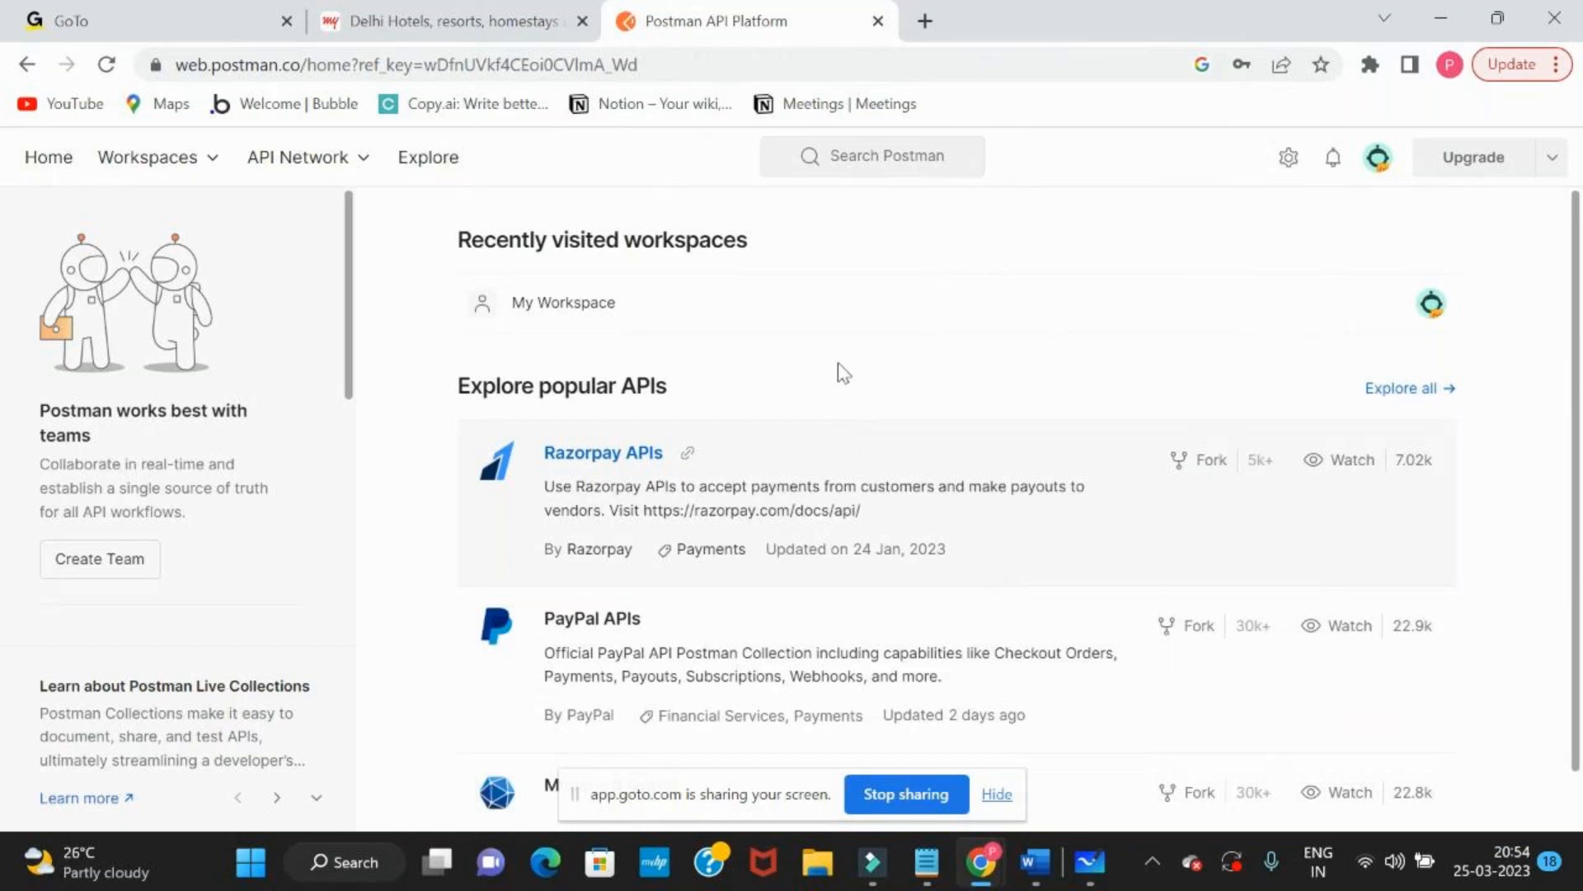
Search for "postman download" in another new tab and open the Download Postman page
{"action": "left_click", "coordinate": [925, 21]}
{"action": "type", "text": "postm"}
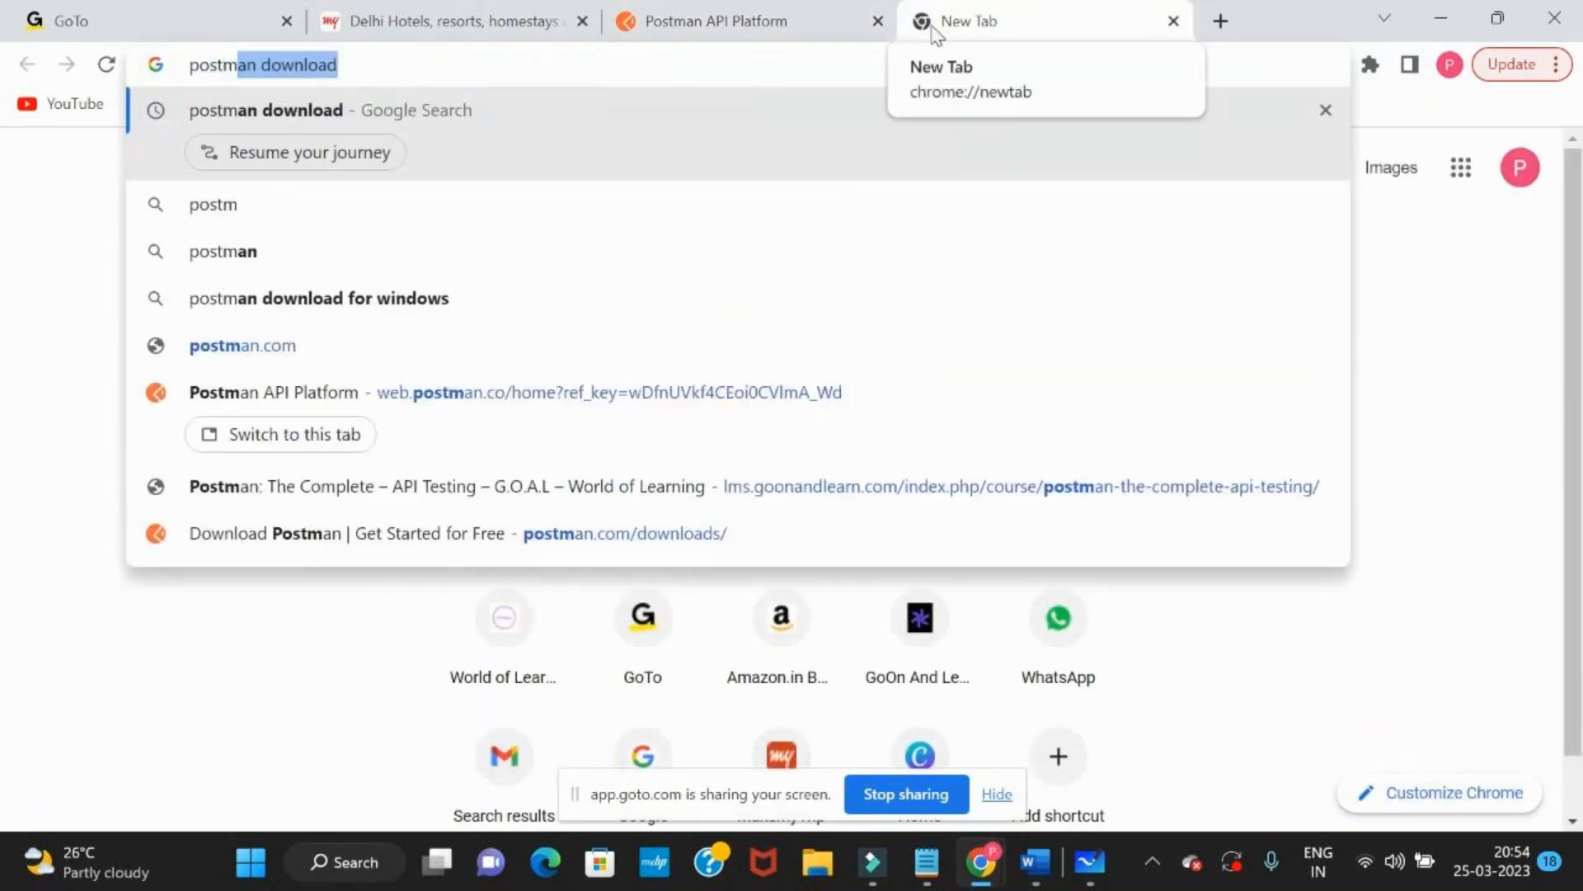
{"action": "key", "text": "Return"}
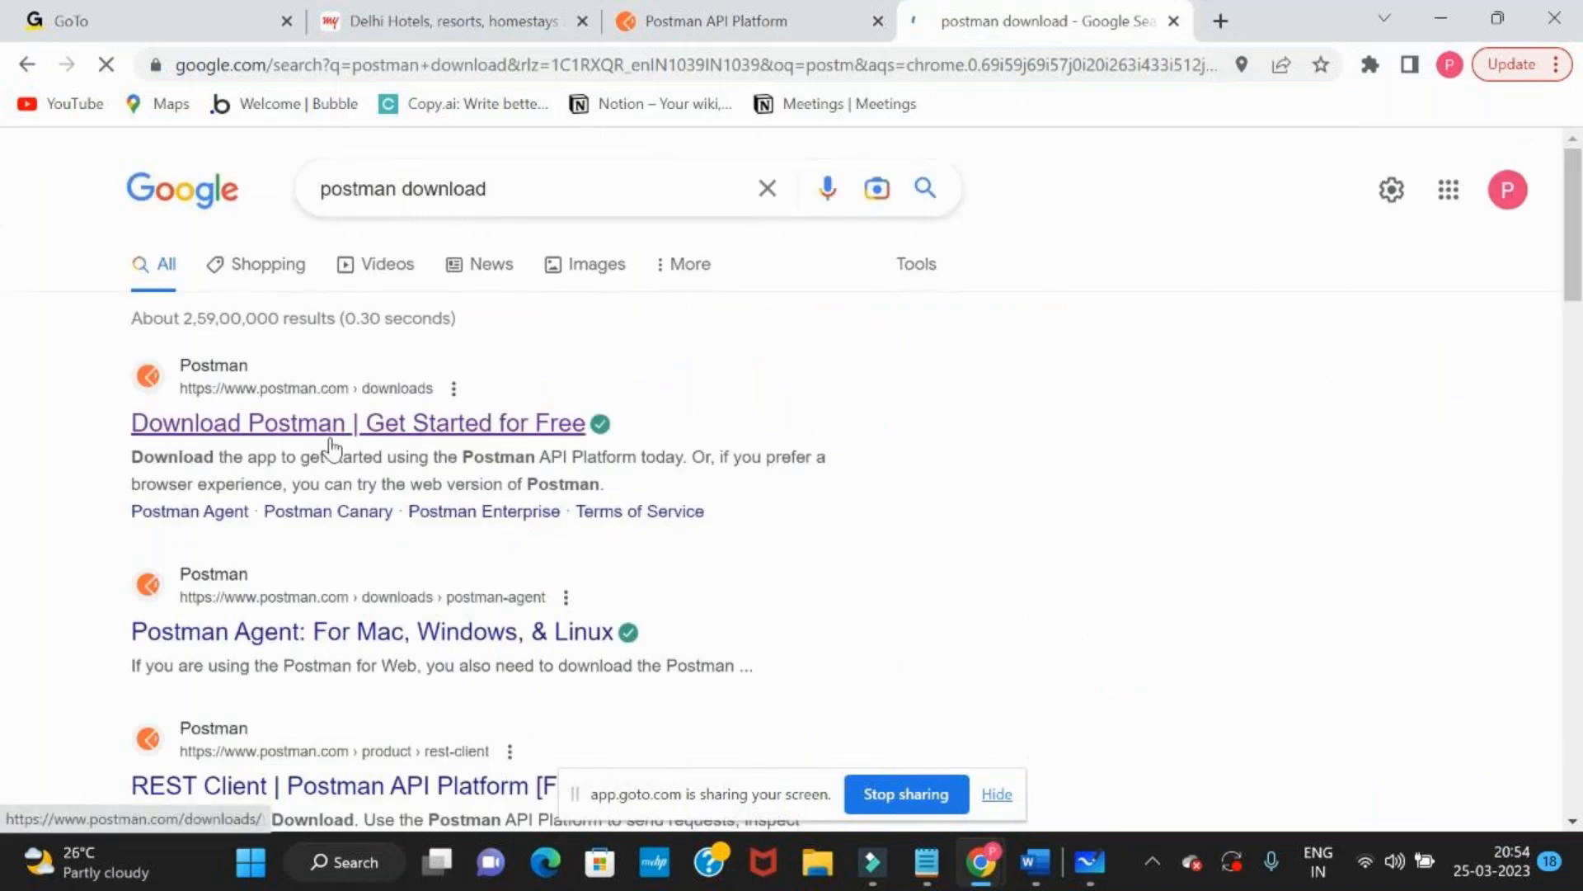
{"action": "left_click", "coordinate": [393, 432]}
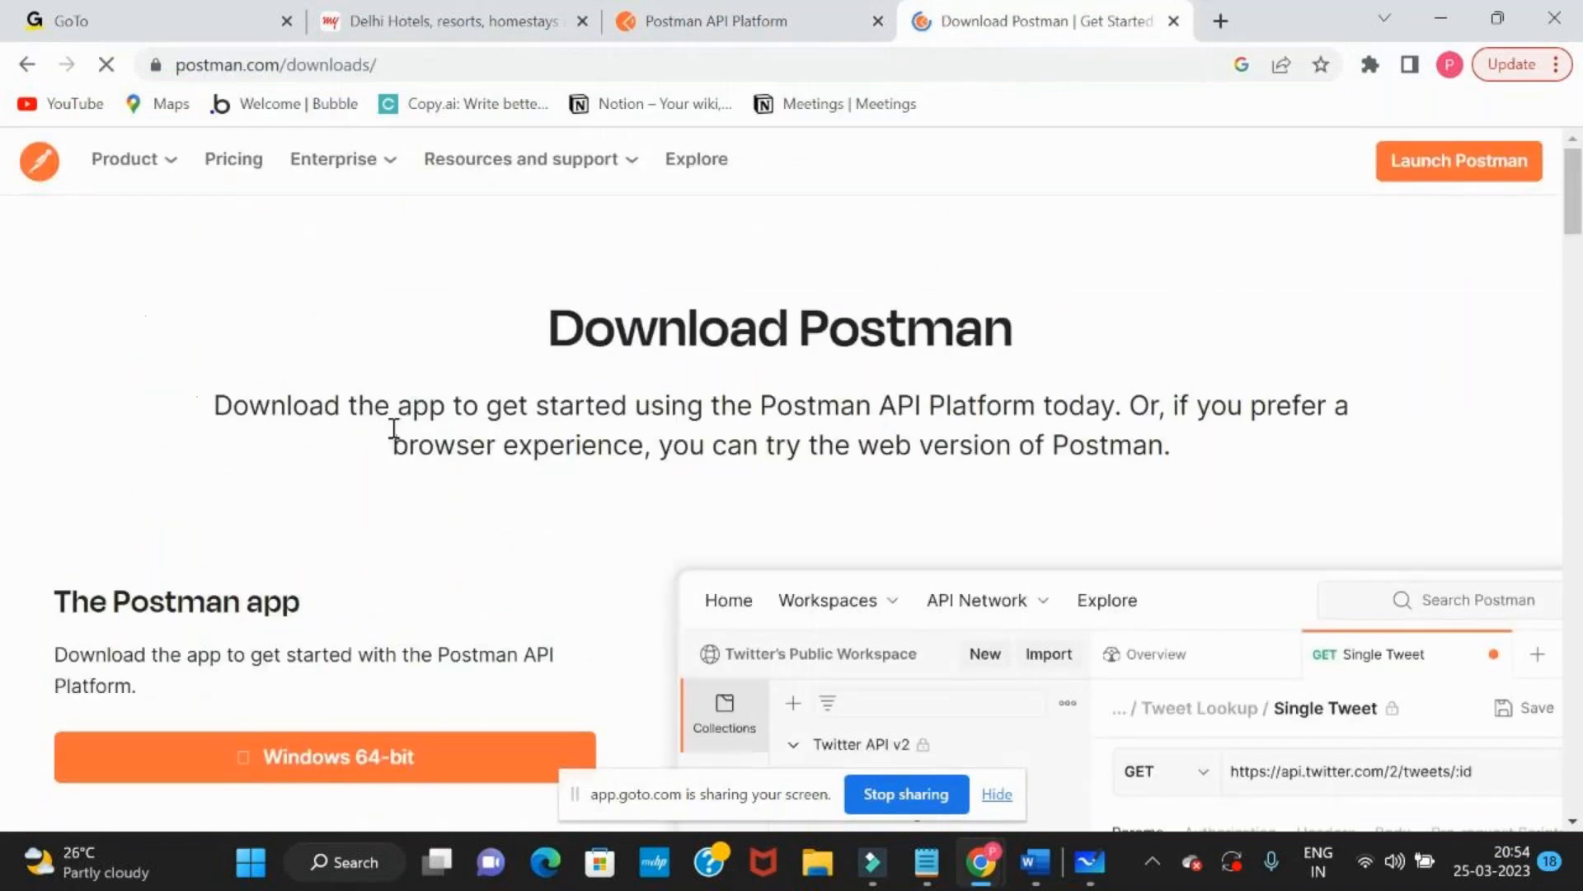
Copy the Postman downloads page address and send it to everyone in the GoTo meeting chat, returning to the download page
{"action": "left_click", "coordinate": [488, 71]}
{"action": "key", "text": "ctrl+c"}
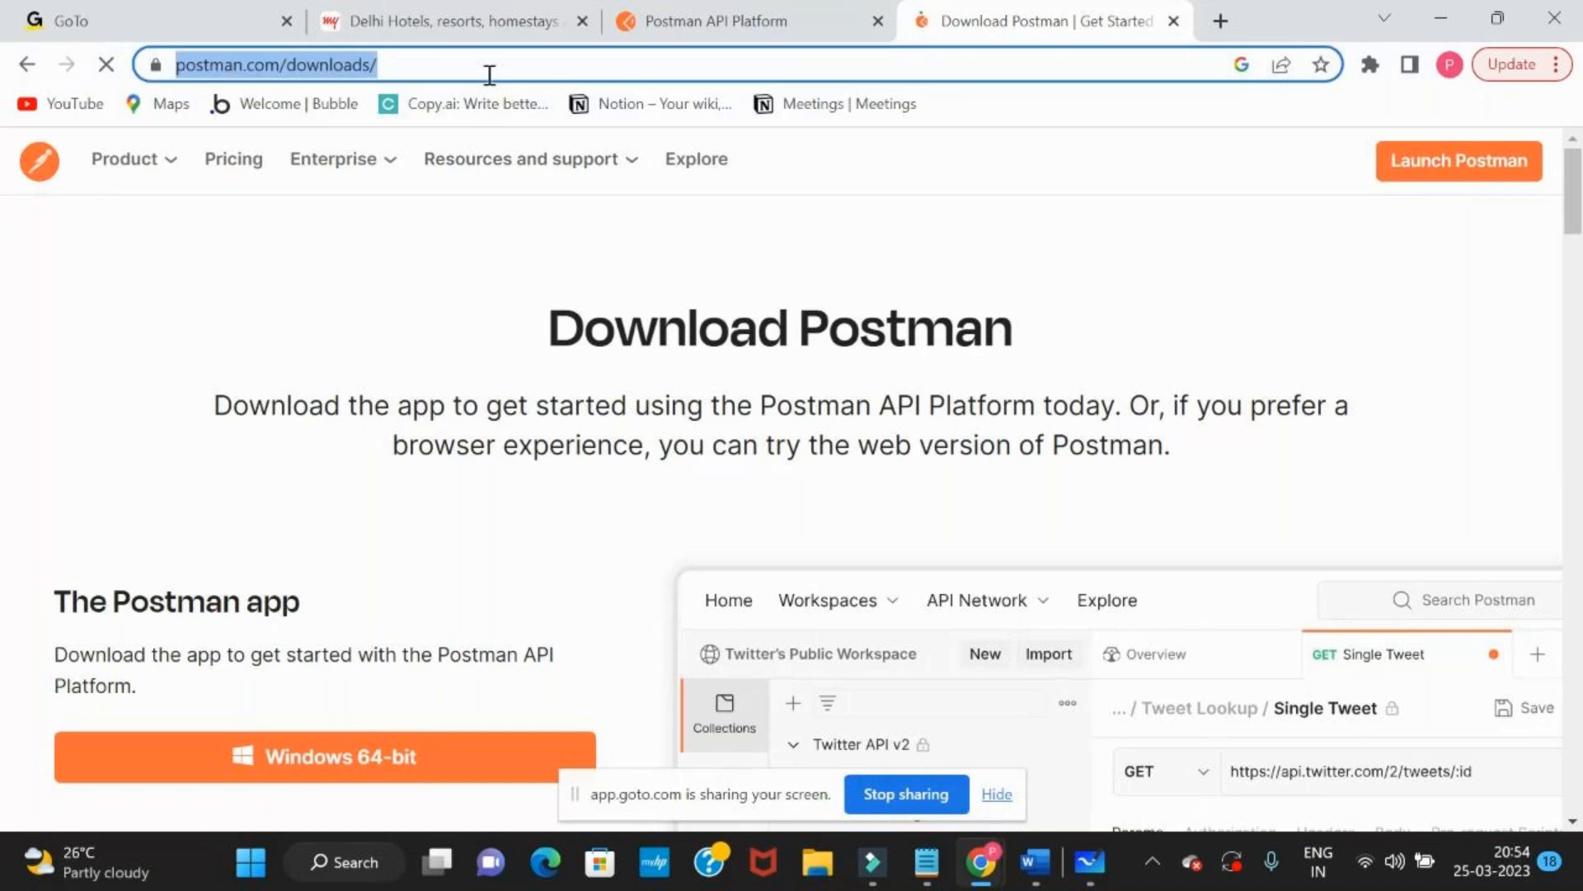
{"action": "key", "text": "alt+Tab"}
{"action": "key", "text": "Tab"}
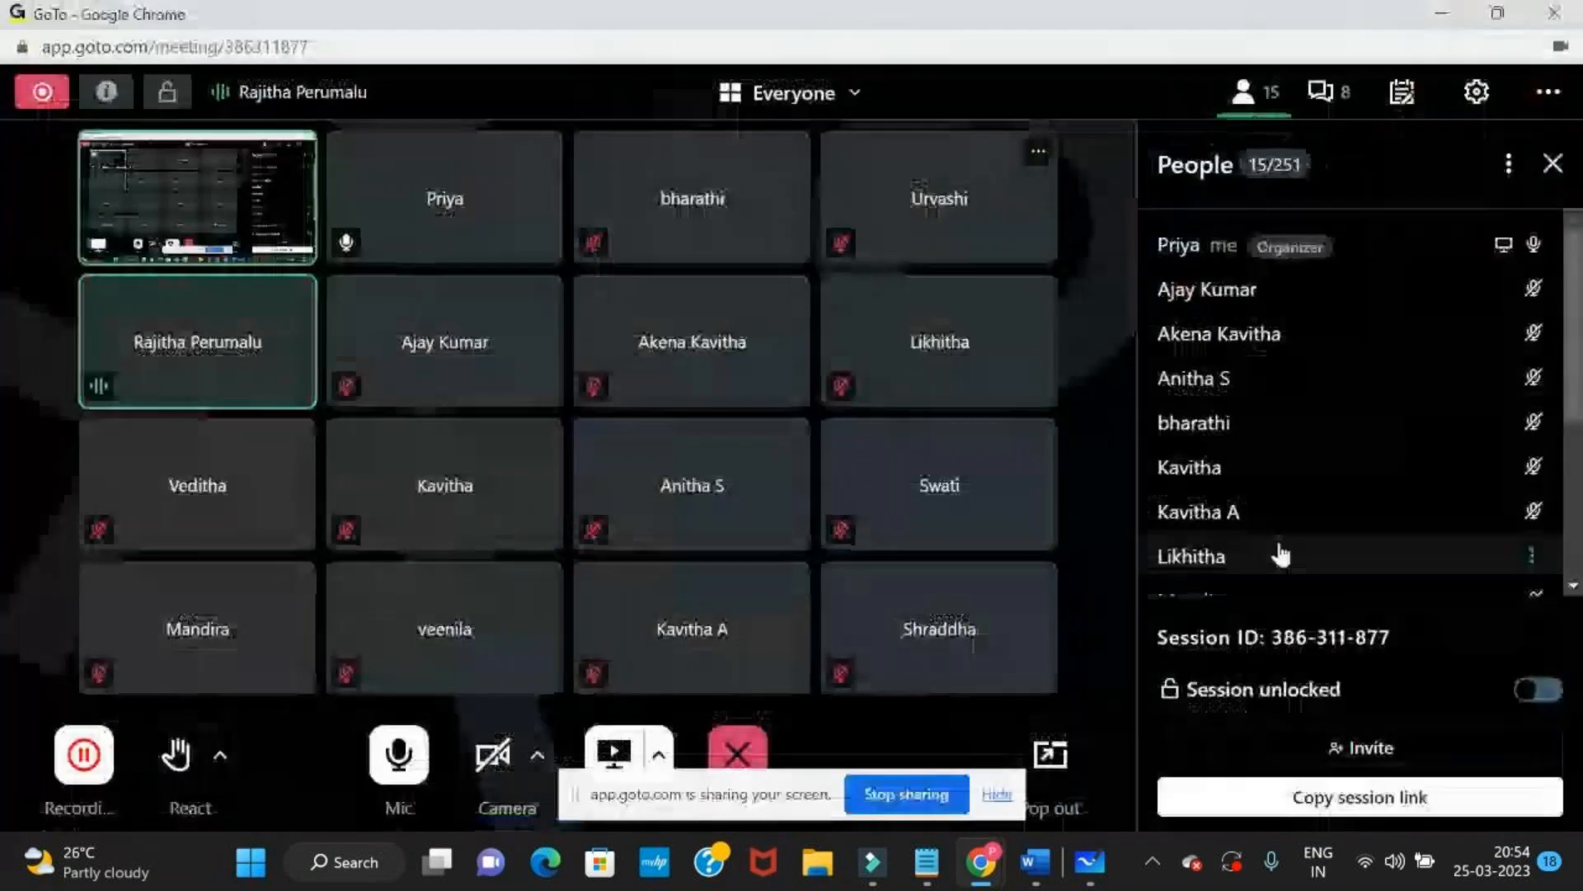
{"action": "scroll", "coordinate": [1247, 527], "scroll_direction": "down", "scroll_amount": 4}
{"action": "left_click", "coordinate": [1330, 92]}
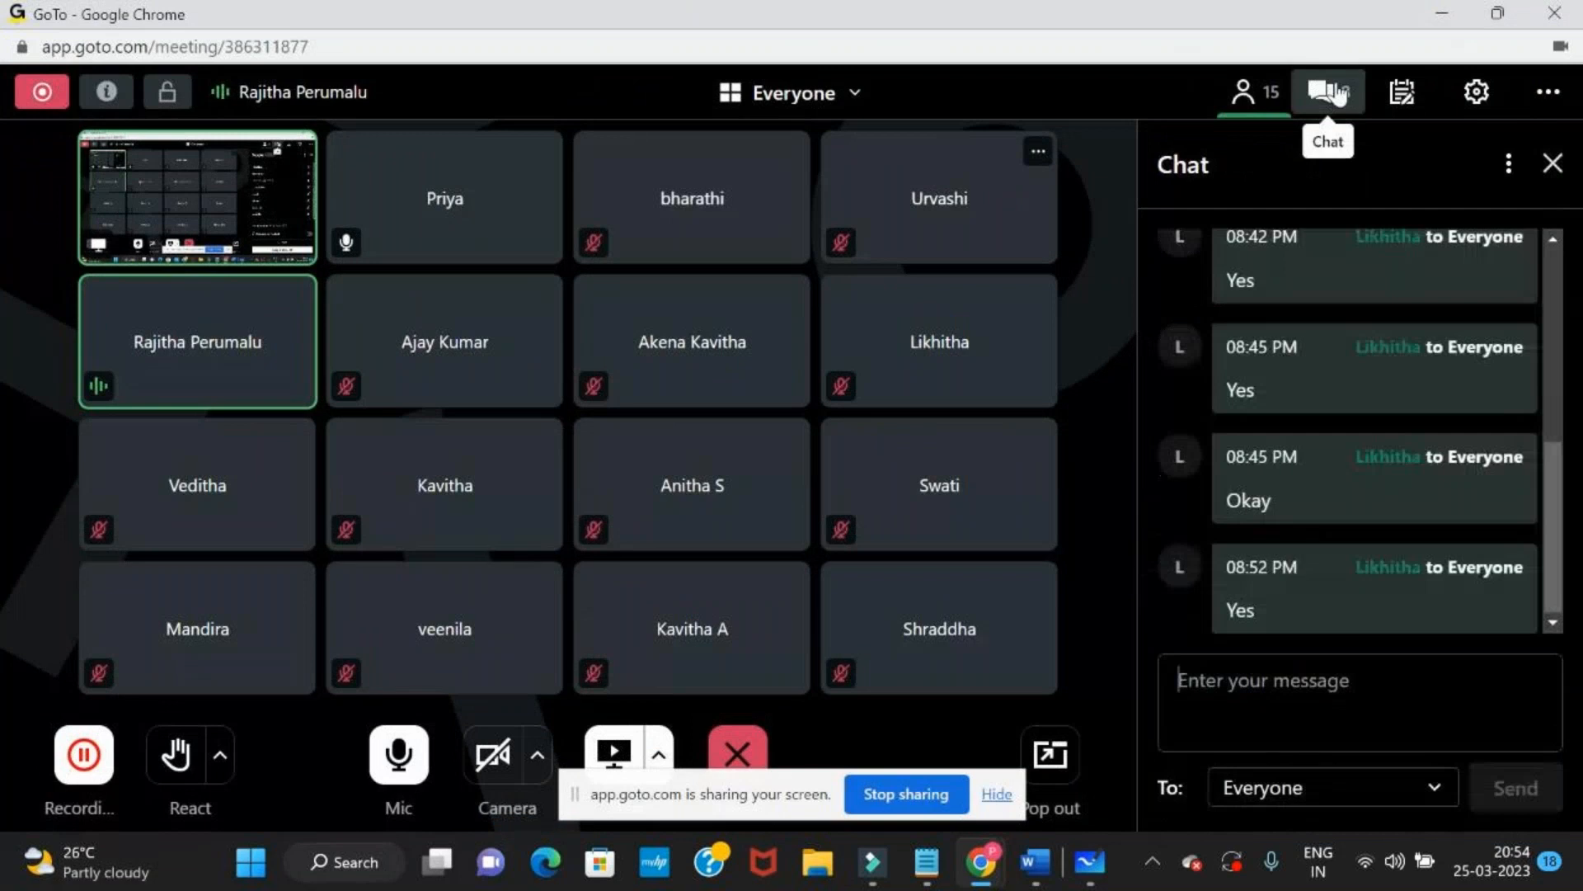
{"action": "left_click", "coordinate": [1245, 674]}
{"action": "key", "text": "ctrl+v"}
{"action": "key", "text": "Return"}
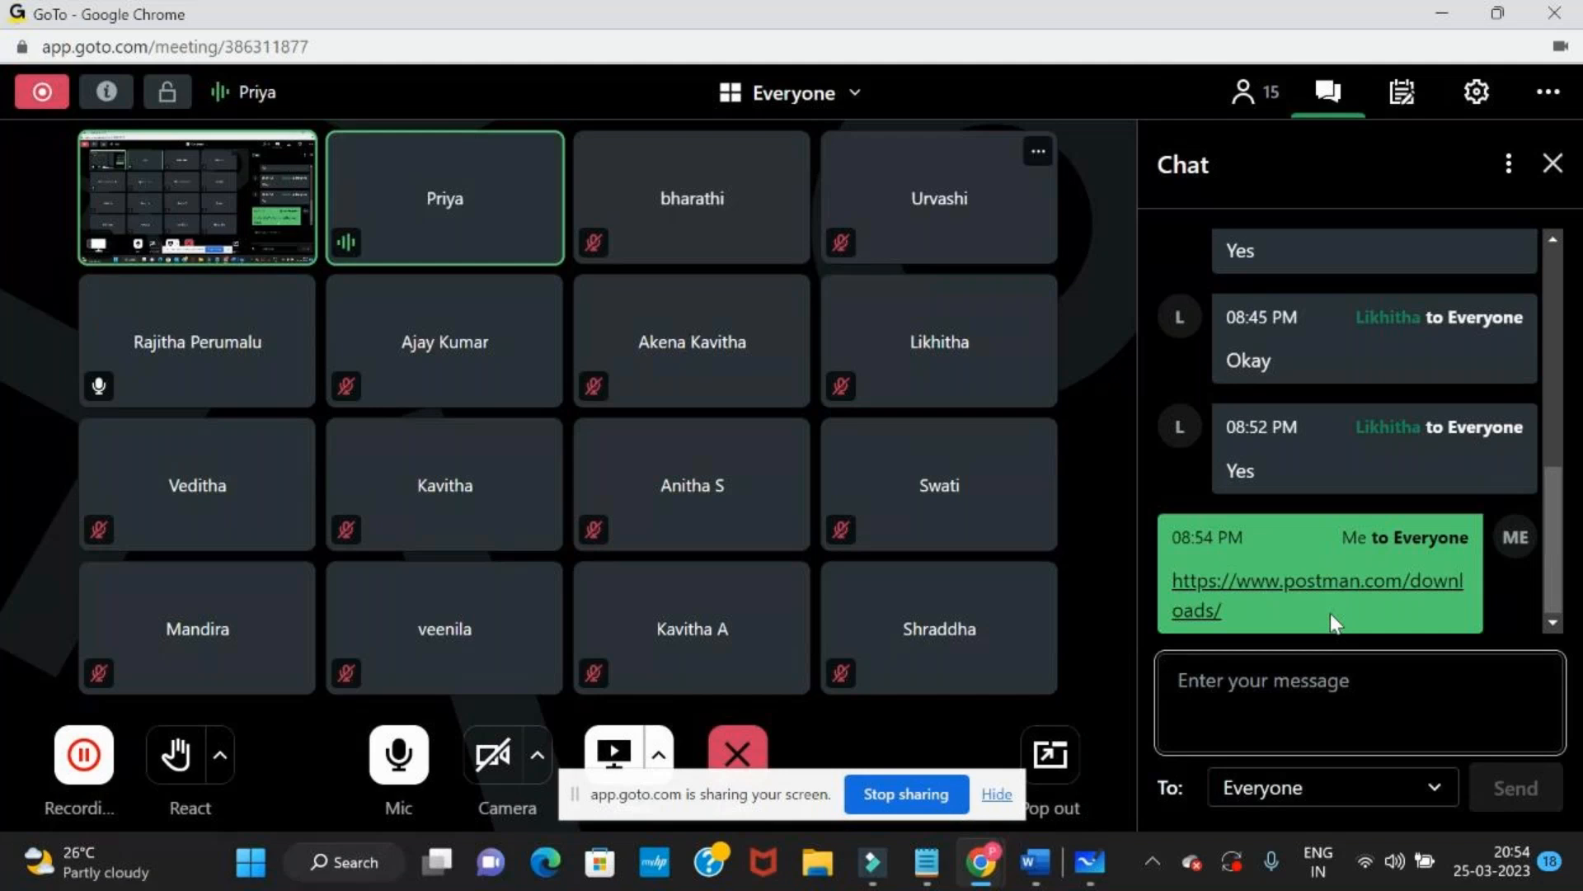
{"action": "left_click", "coordinate": [1329, 612]}
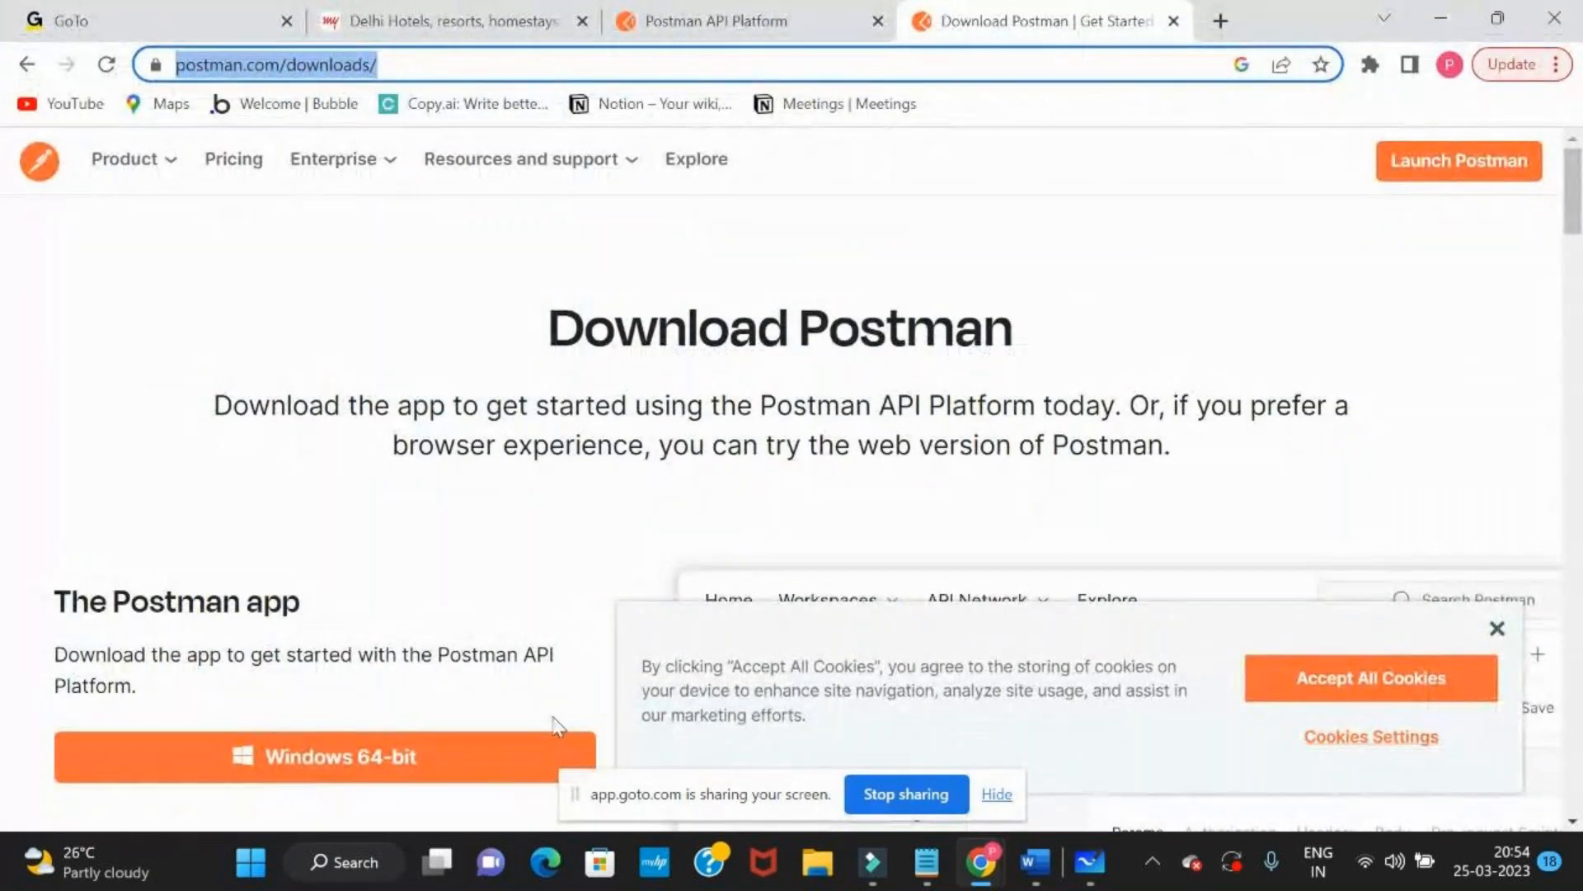
Search Windows for the SoapUI-x64-5.7.0.exe installer and launch it
{"action": "left_click", "coordinate": [337, 871]}
{"action": "type", "text": "so"}
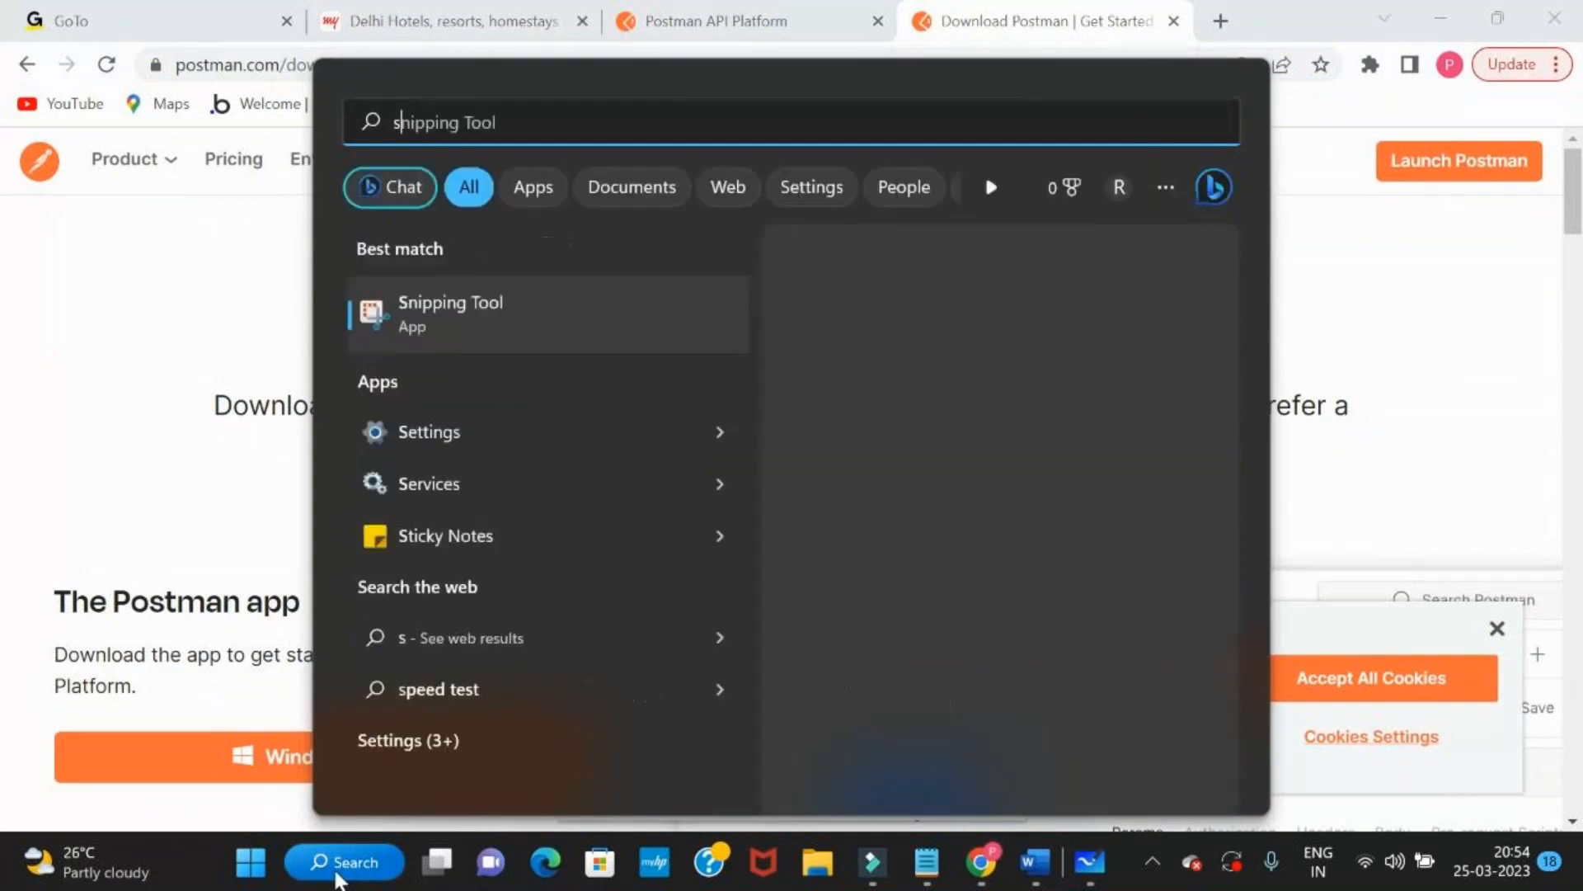
{"action": "type", "text": "apUI-x64-5.7.0.exe"}
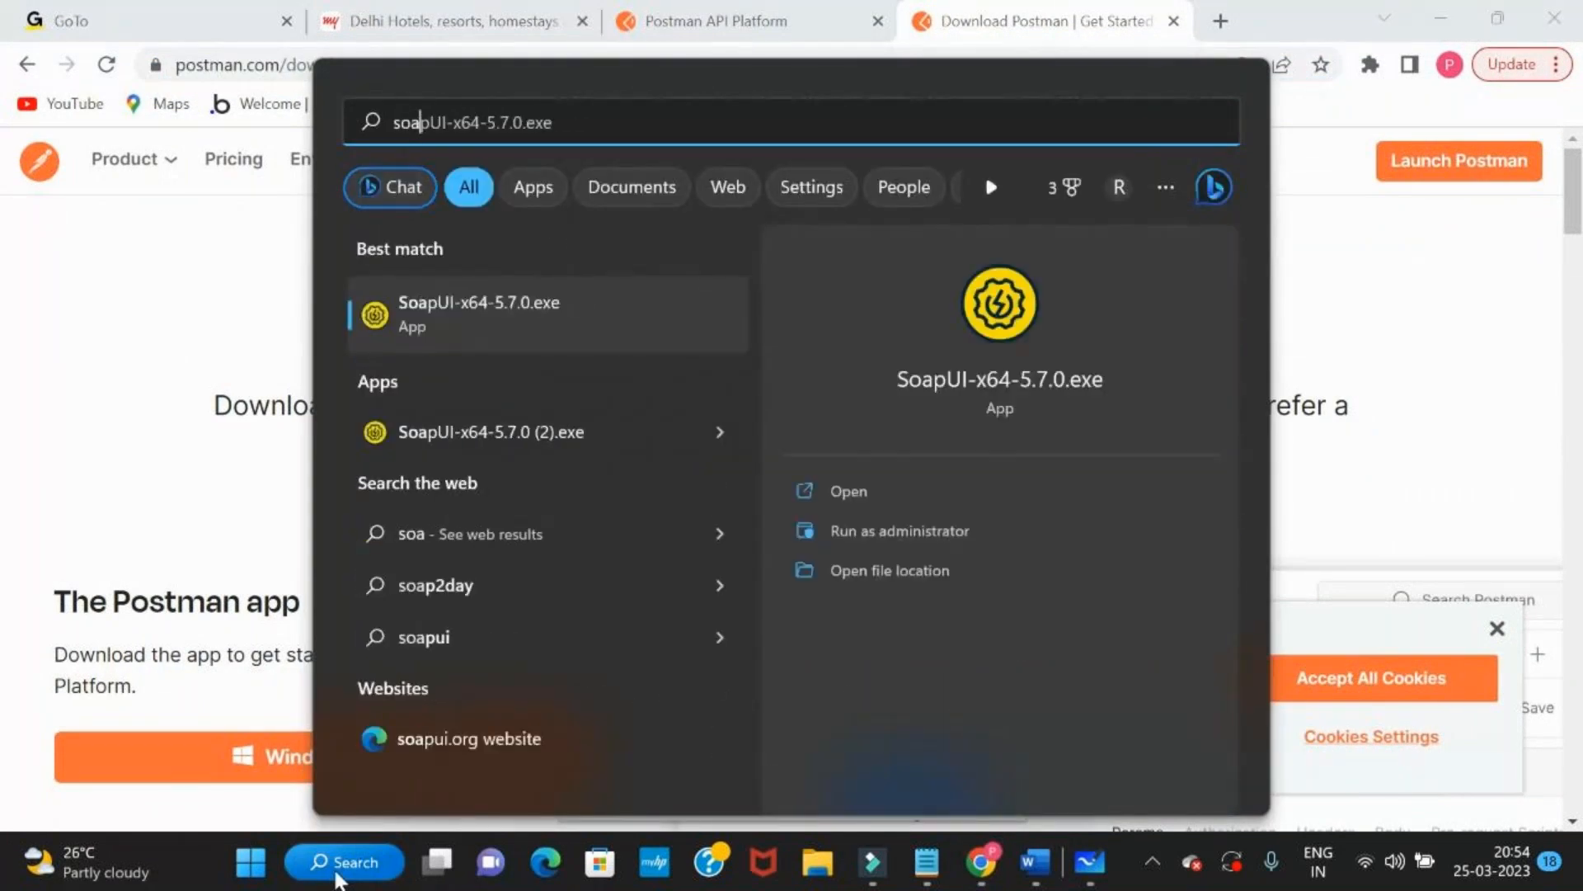
{"action": "left_click", "coordinate": [447, 314]}
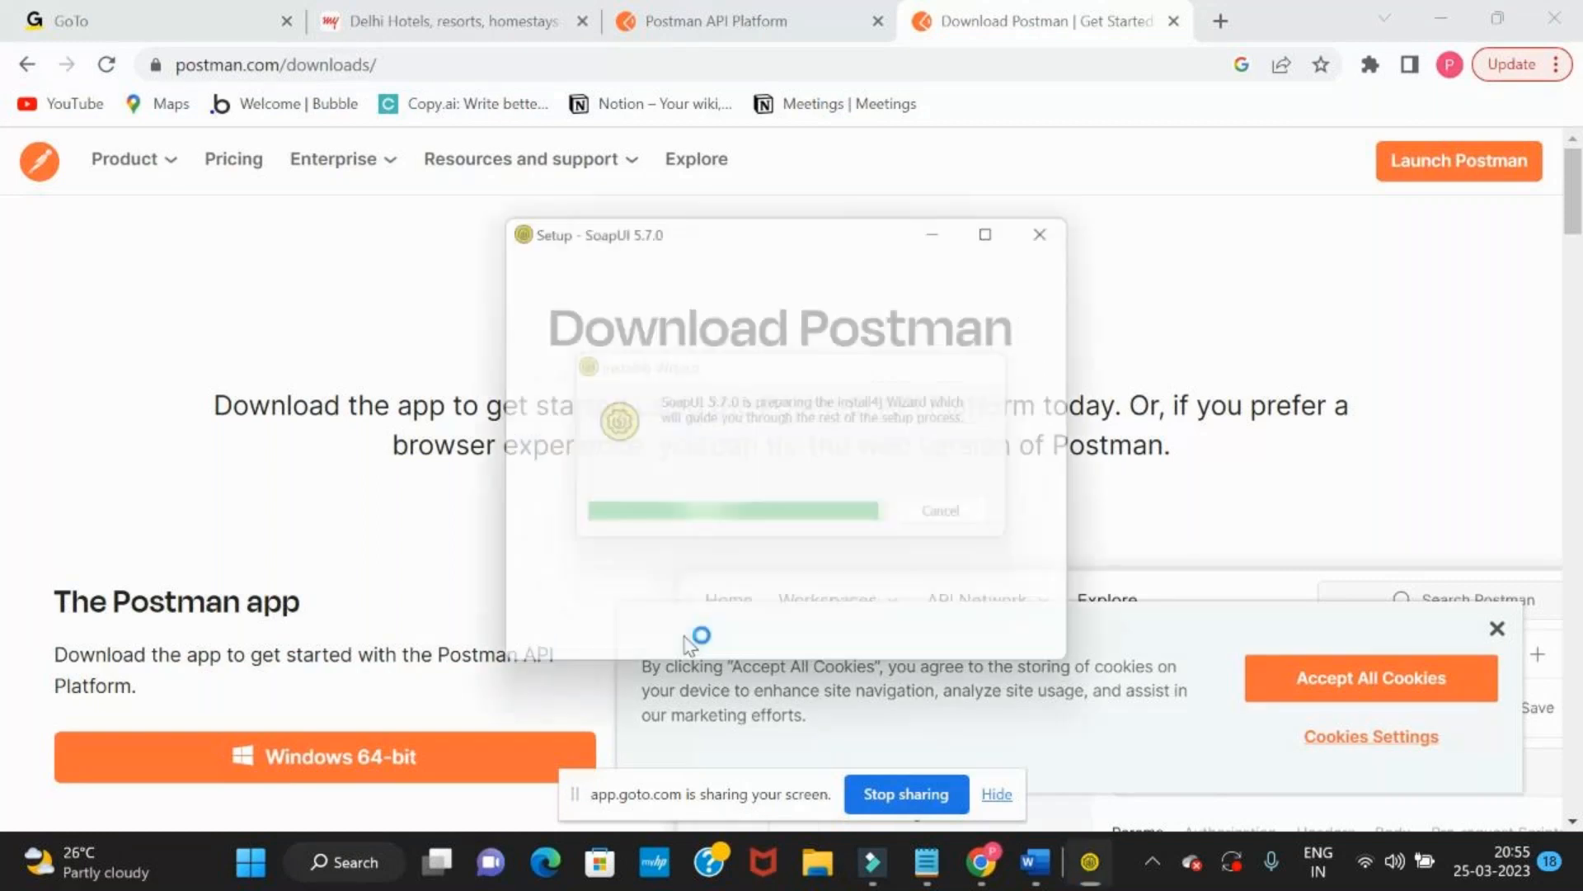
Start installing SoapUI 5.7.0 in the default SmartBear program folder, keeping the preselected components including Tutorials
{"action": "left_click", "coordinate": [947, 650]}
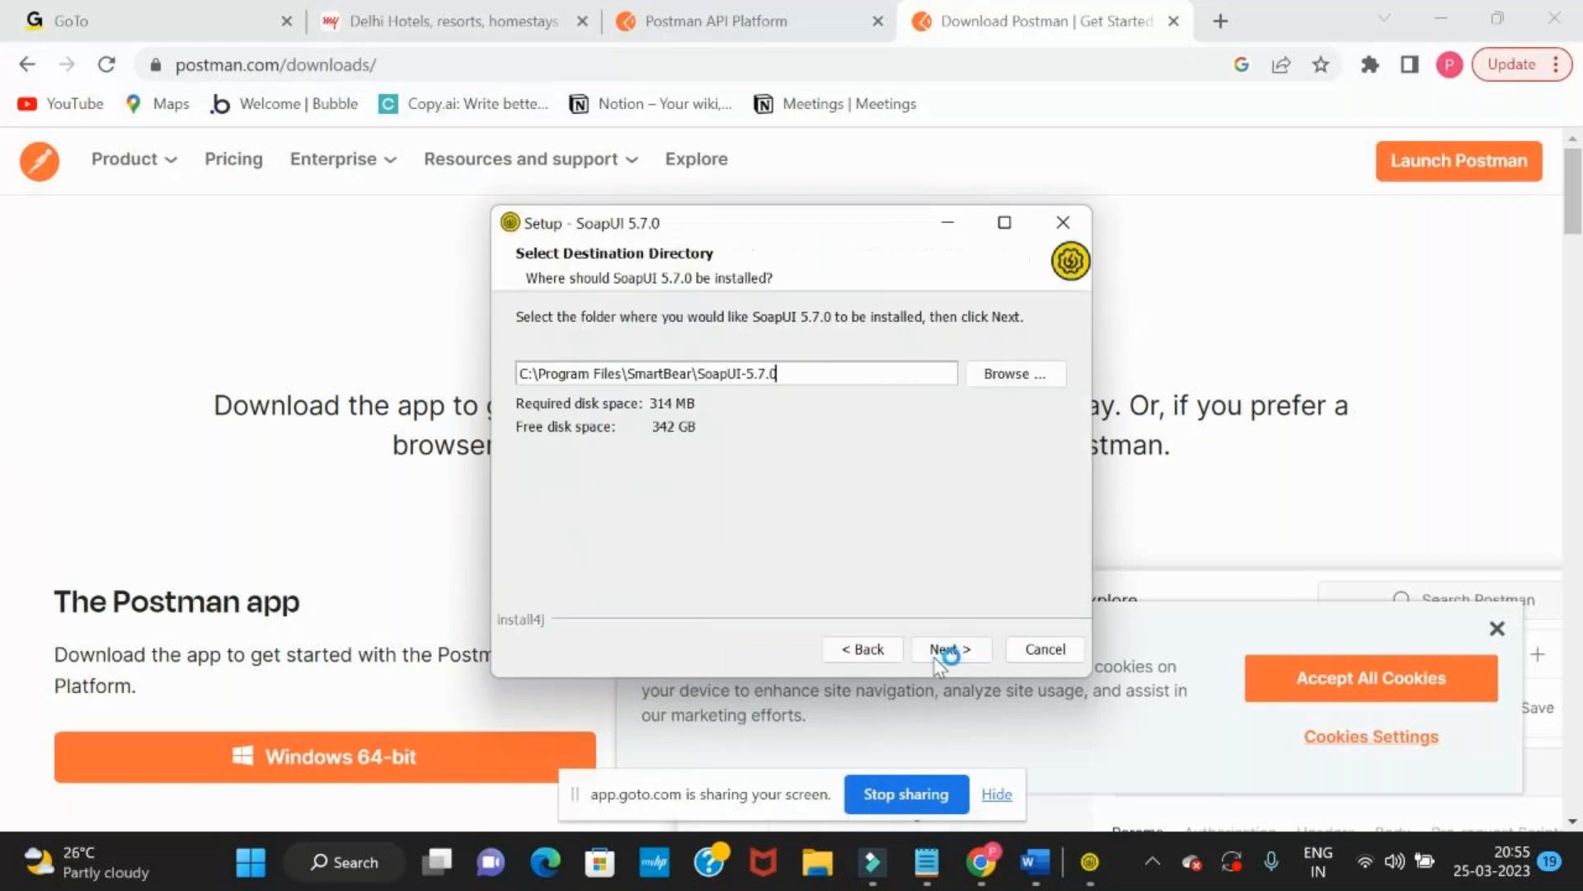
{"action": "left_click", "coordinate": [940, 651]}
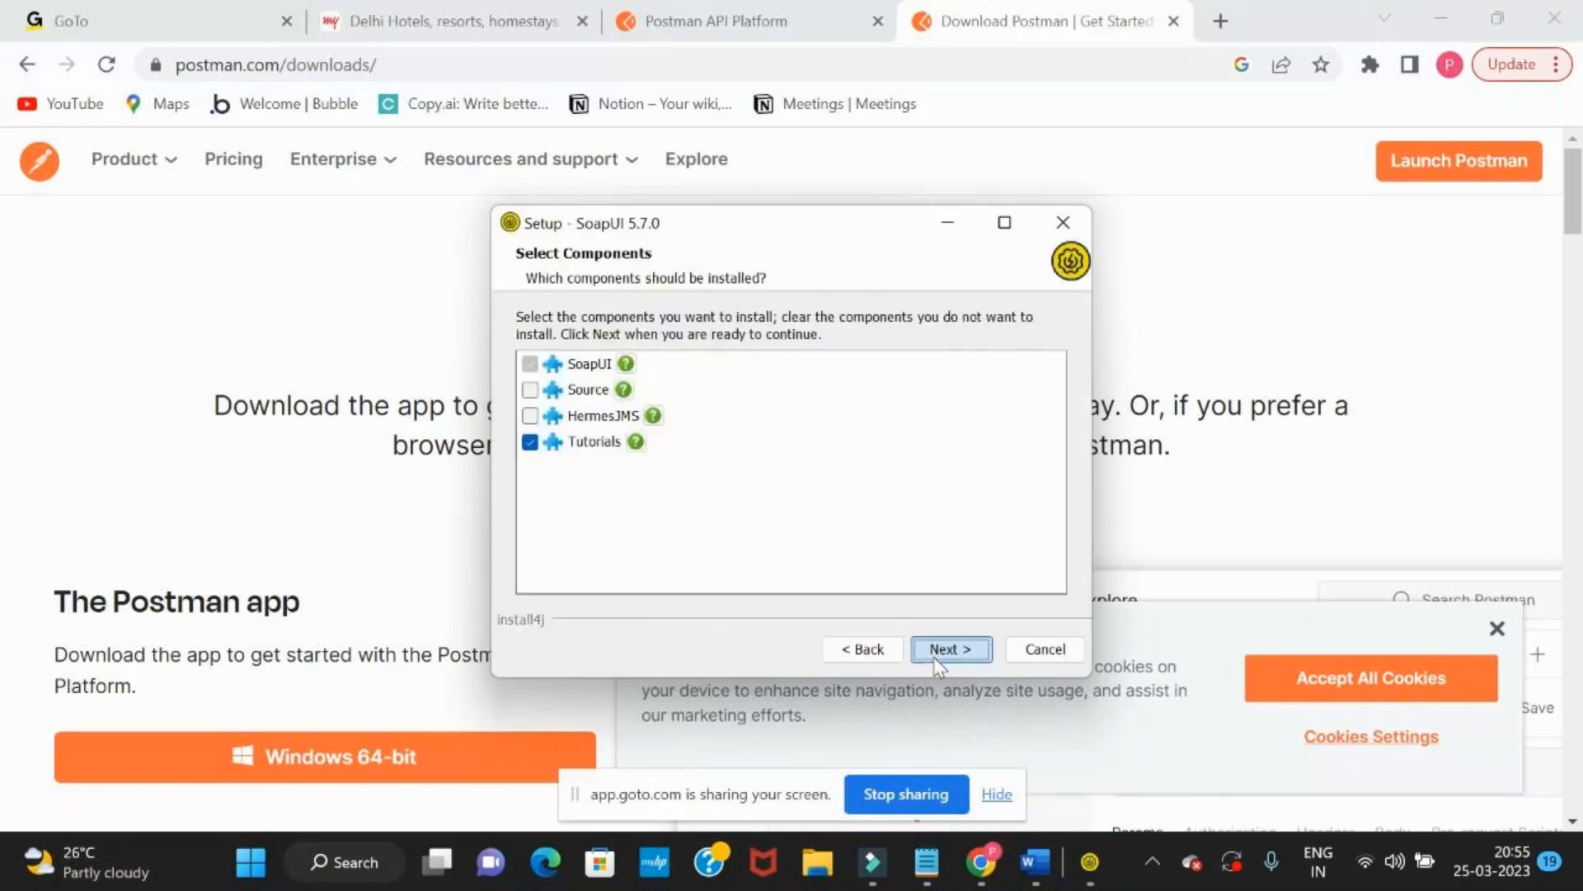
{"action": "left_click", "coordinate": [940, 651]}
{"action": "left_click", "coordinate": [940, 651]}
{"action": "left_click", "coordinate": [937, 656]}
{"action": "left_click", "coordinate": [936, 656]}
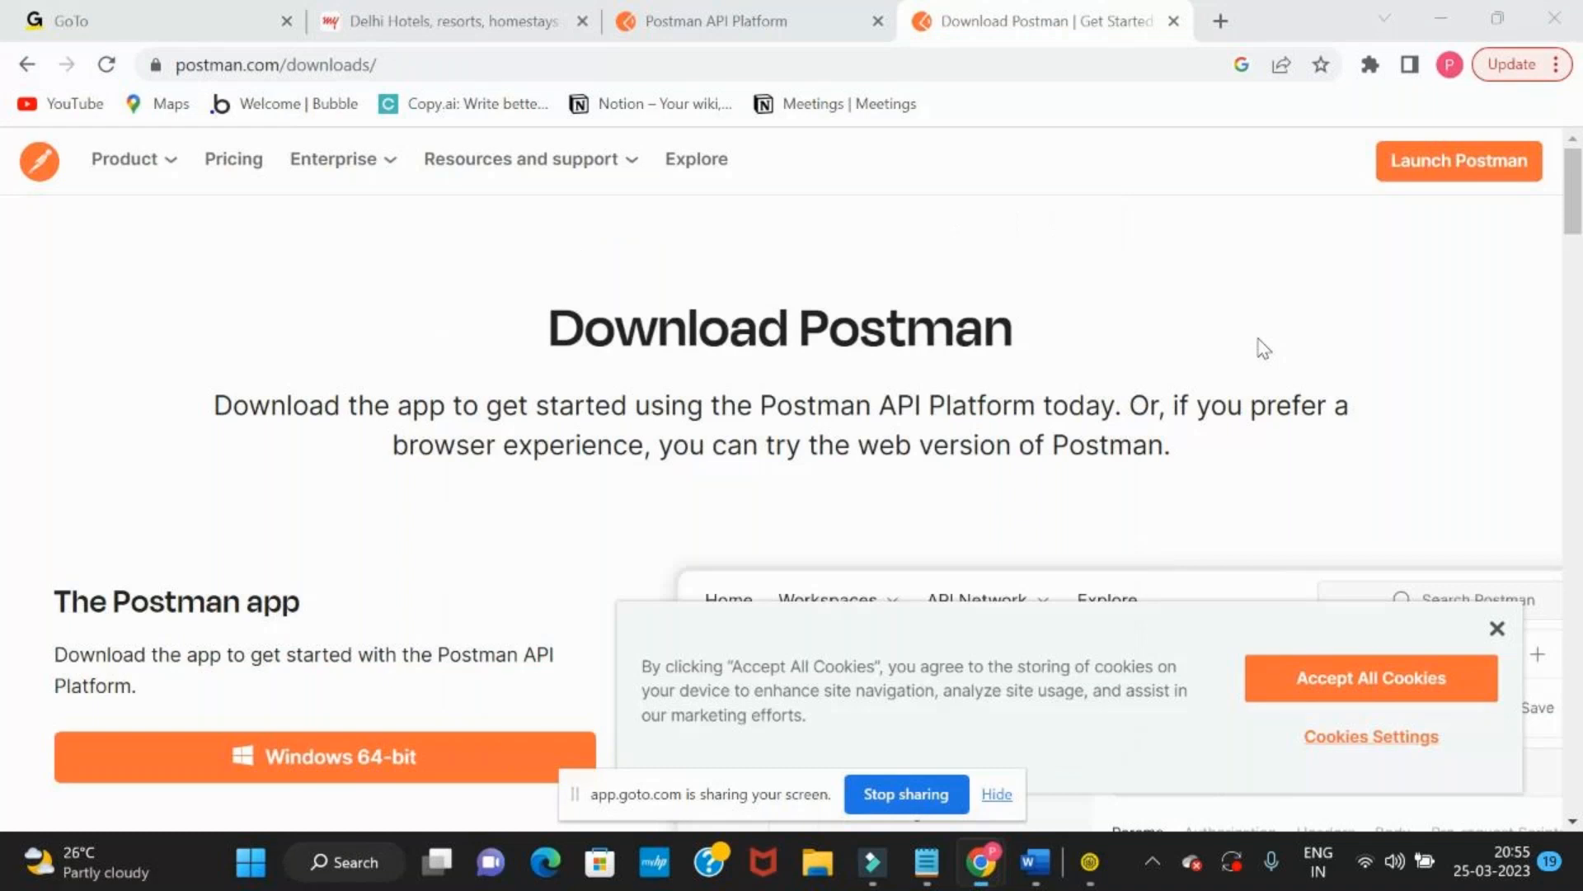
Search for "soap ui tool download" in a new browser tab and open the SoapUI download page on soapui.org
{"action": "left_click", "coordinate": [1221, 21]}
{"action": "type", "text": "soap u"}
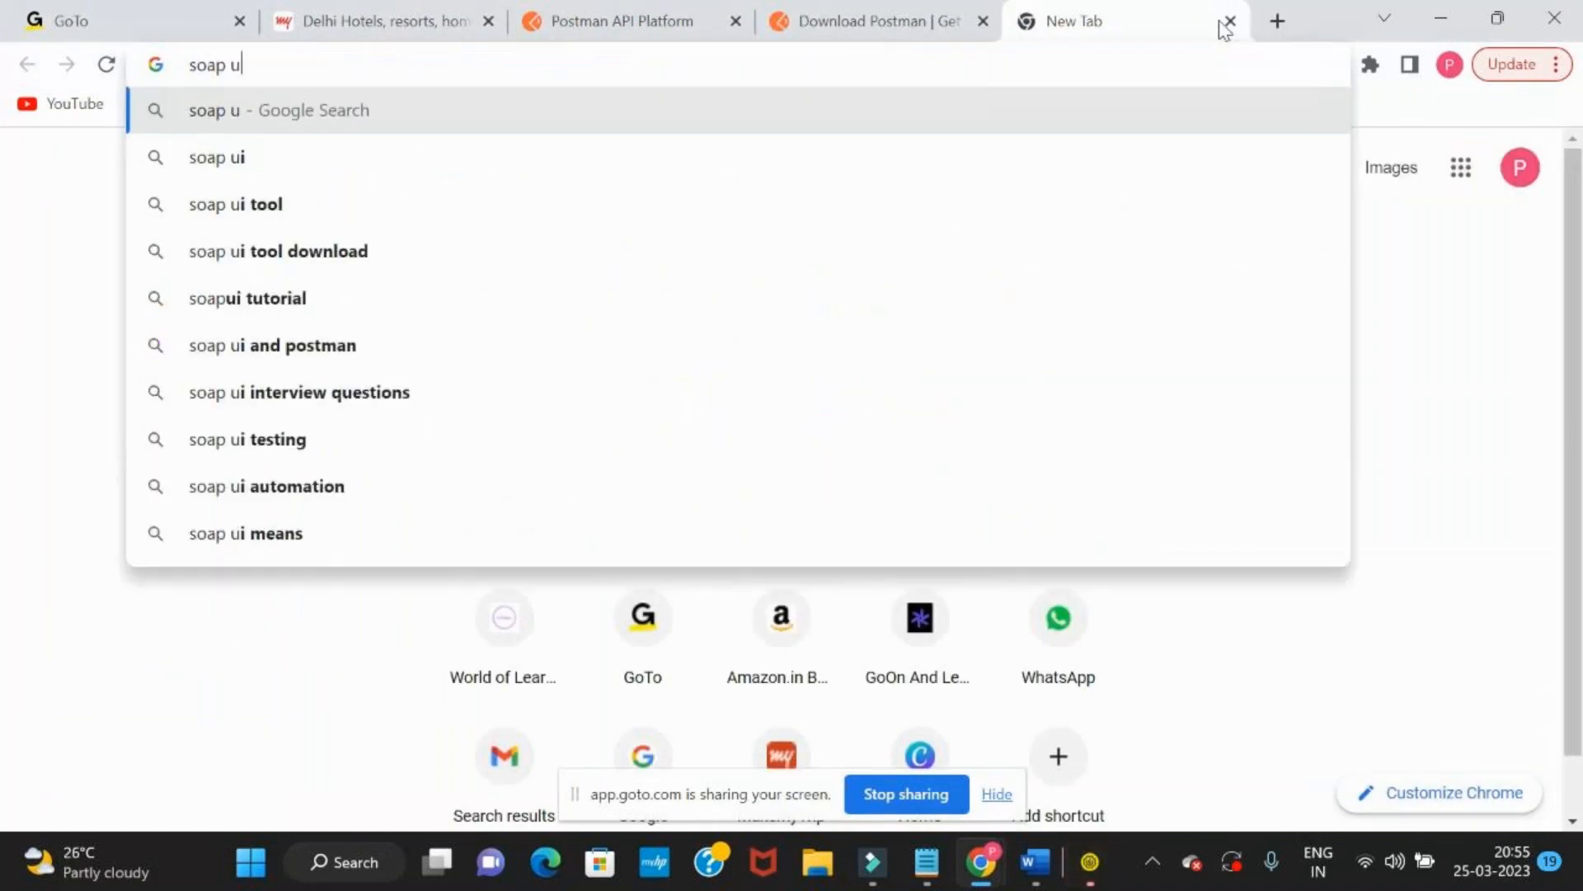
{"action": "type", "text": "i"}
{"action": "key", "text": "Down"}
{"action": "key", "text": "Down"}
{"action": "key", "text": "Return"}
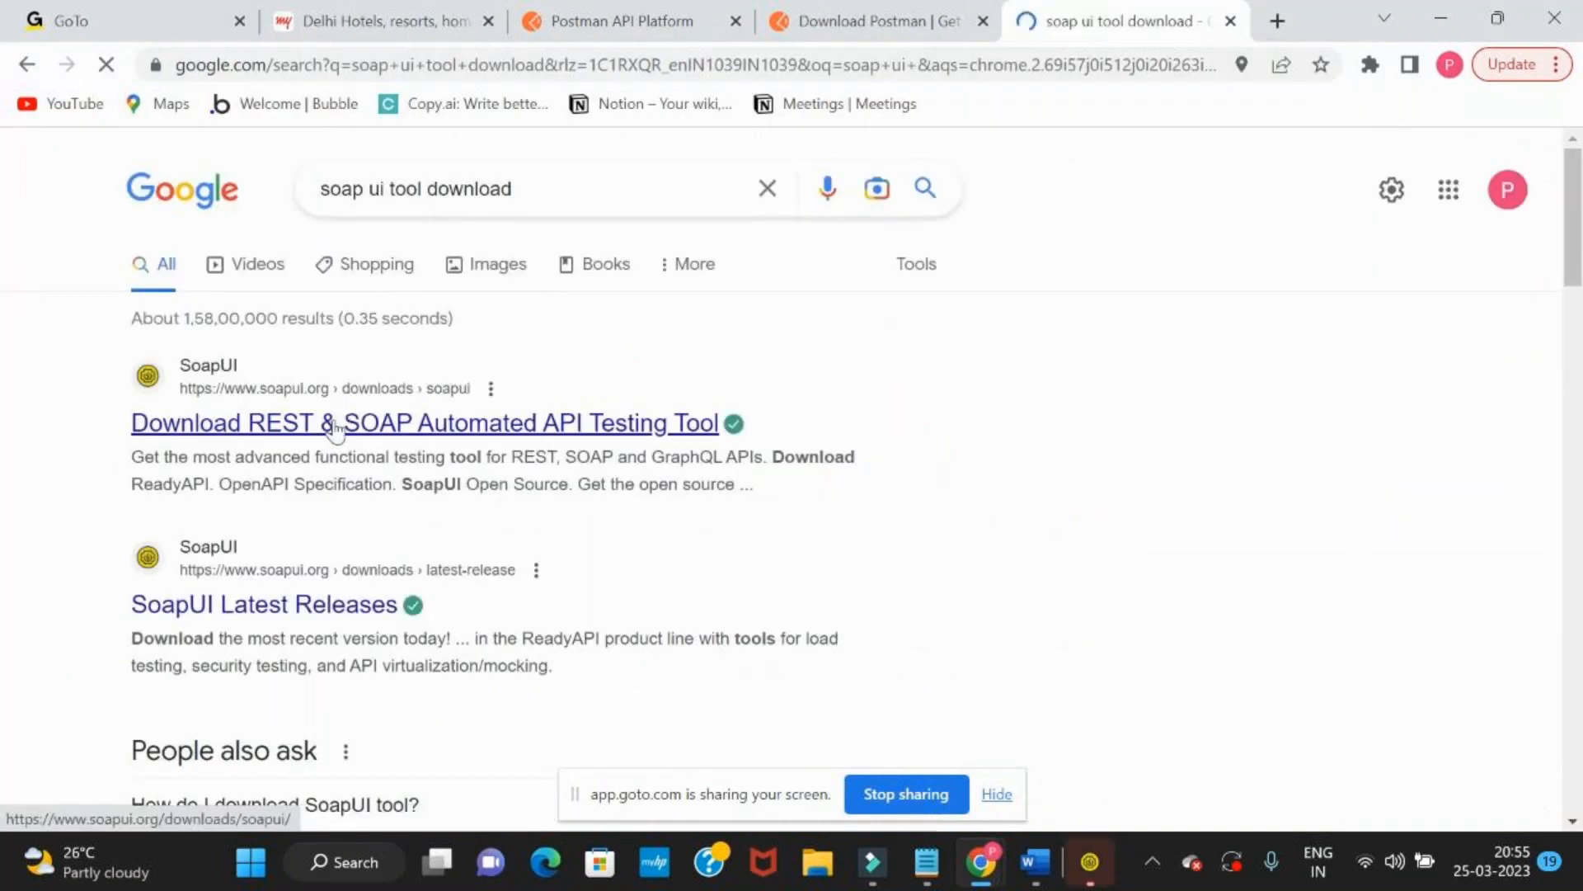
{"action": "left_click", "coordinate": [334, 427]}
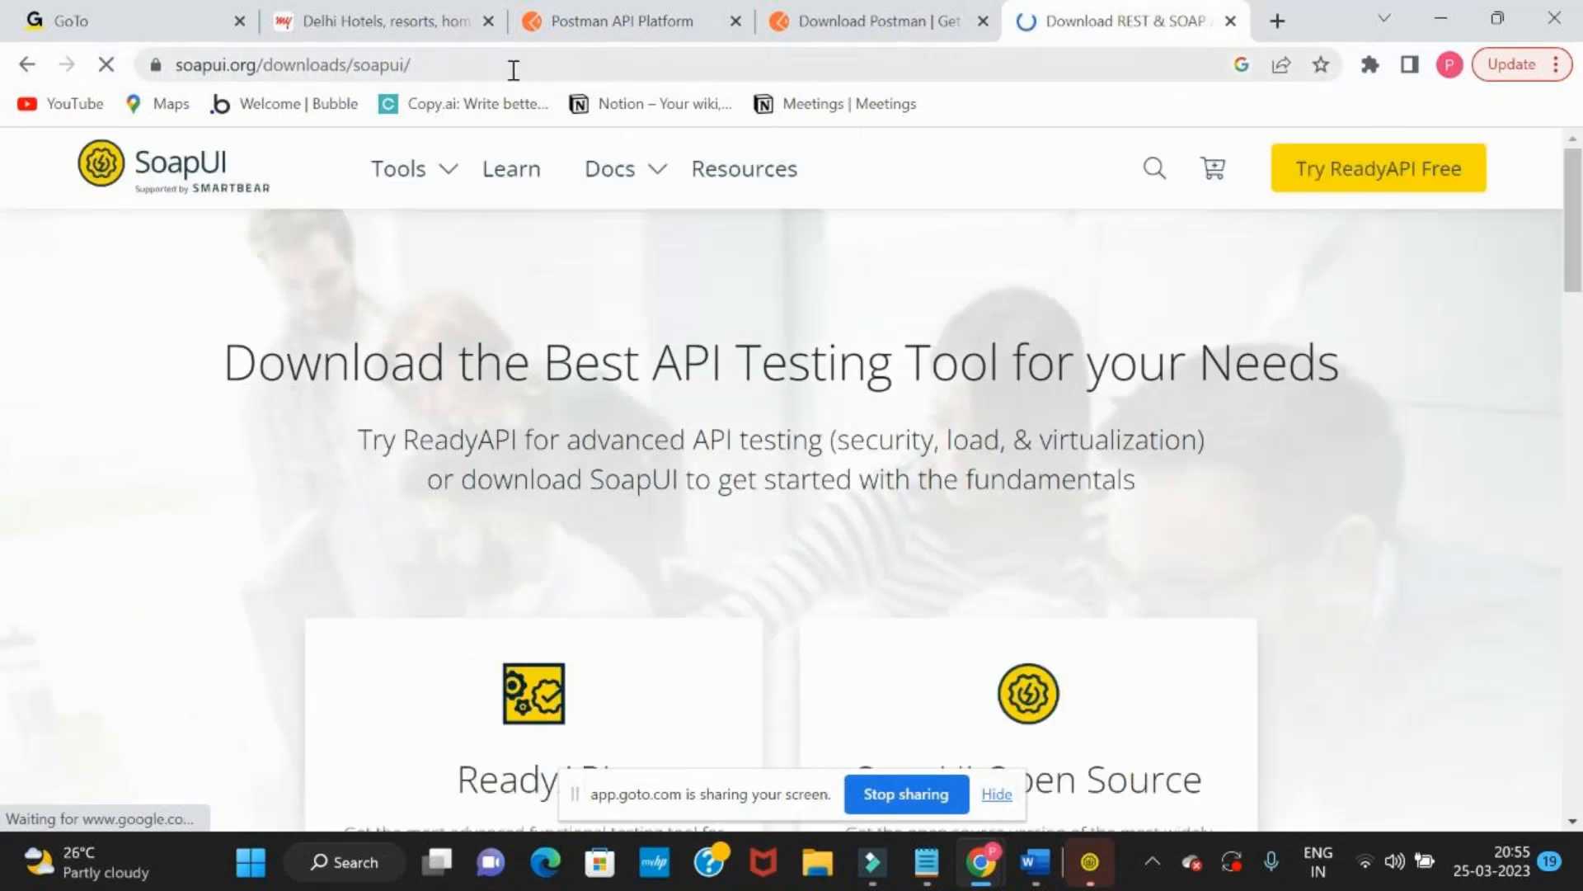
Copy the SoapUI downloads page address and send it to everyone in the GoTo meeting chat
{"action": "left_click", "coordinate": [513, 70]}
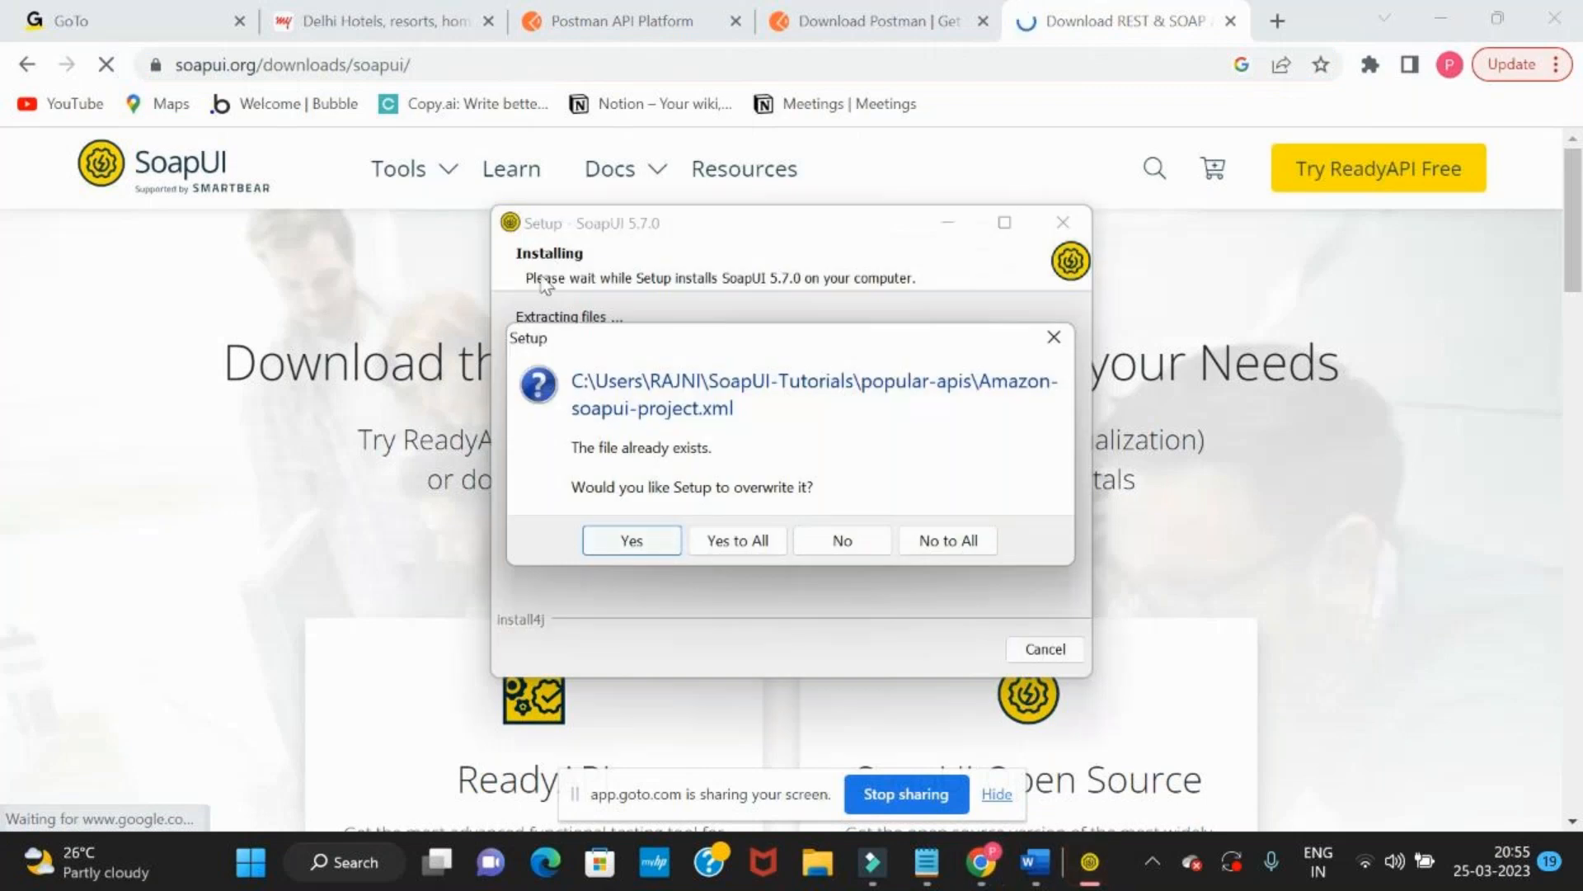
{"action": "key", "text": "alt+Tab"}
{"action": "key", "text": "alt+Tab"}
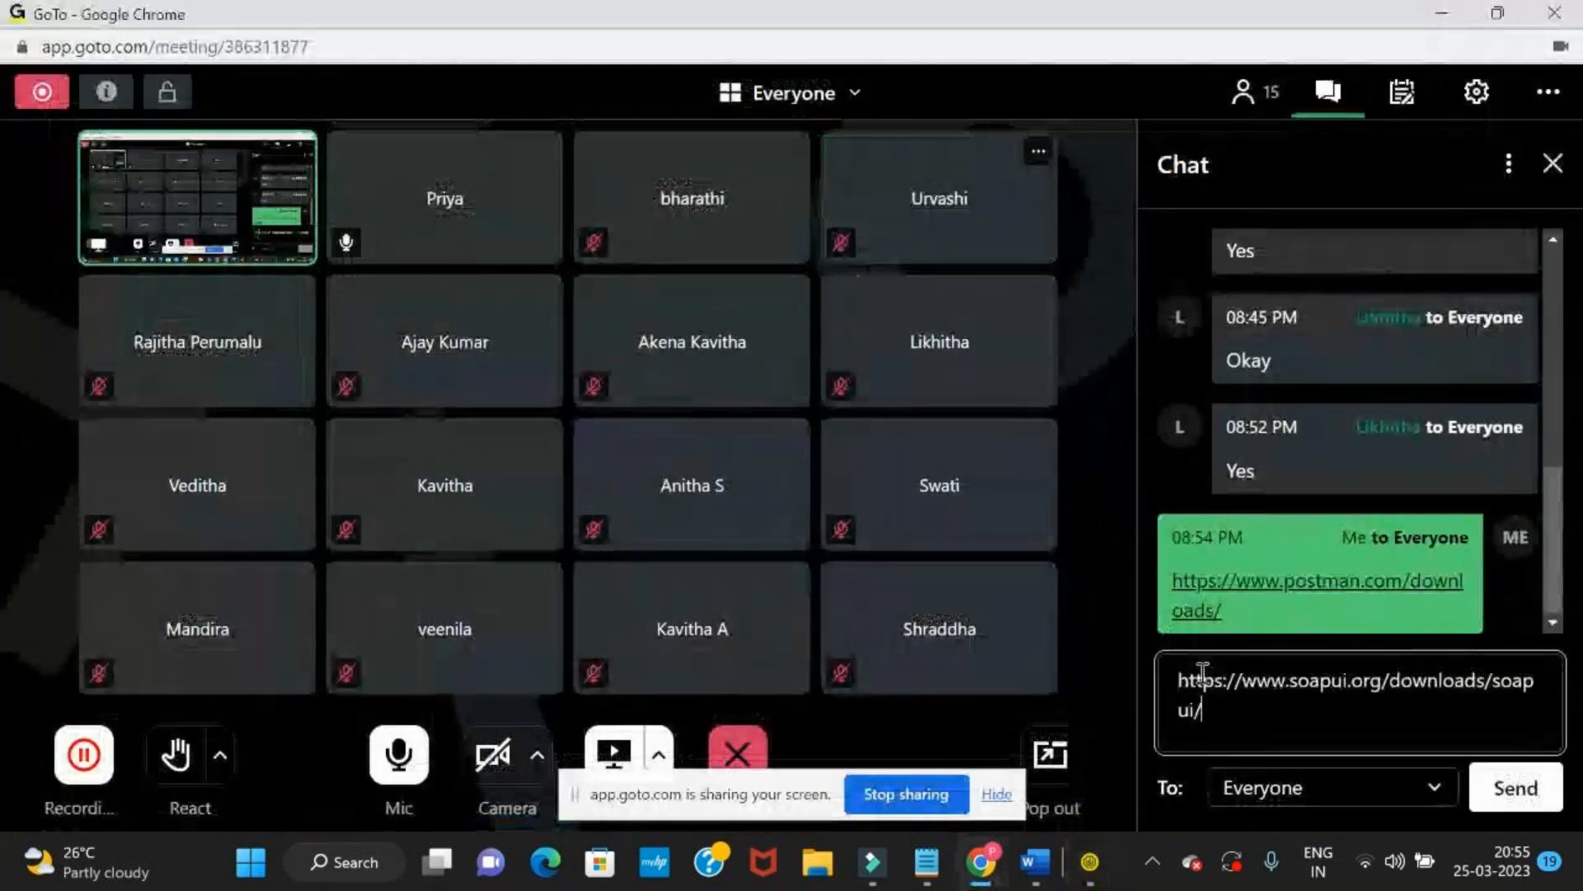
{"action": "type", "text": "https://www.soapui.org/downloads/soapui/"}
{"action": "key", "text": "Return"}
Let the SoapUI setup overwrite all existing files, and finish it with viewing the release notes and running SoapUI 5.7.0 enabled
{"action": "key", "text": "alt+Tab"}
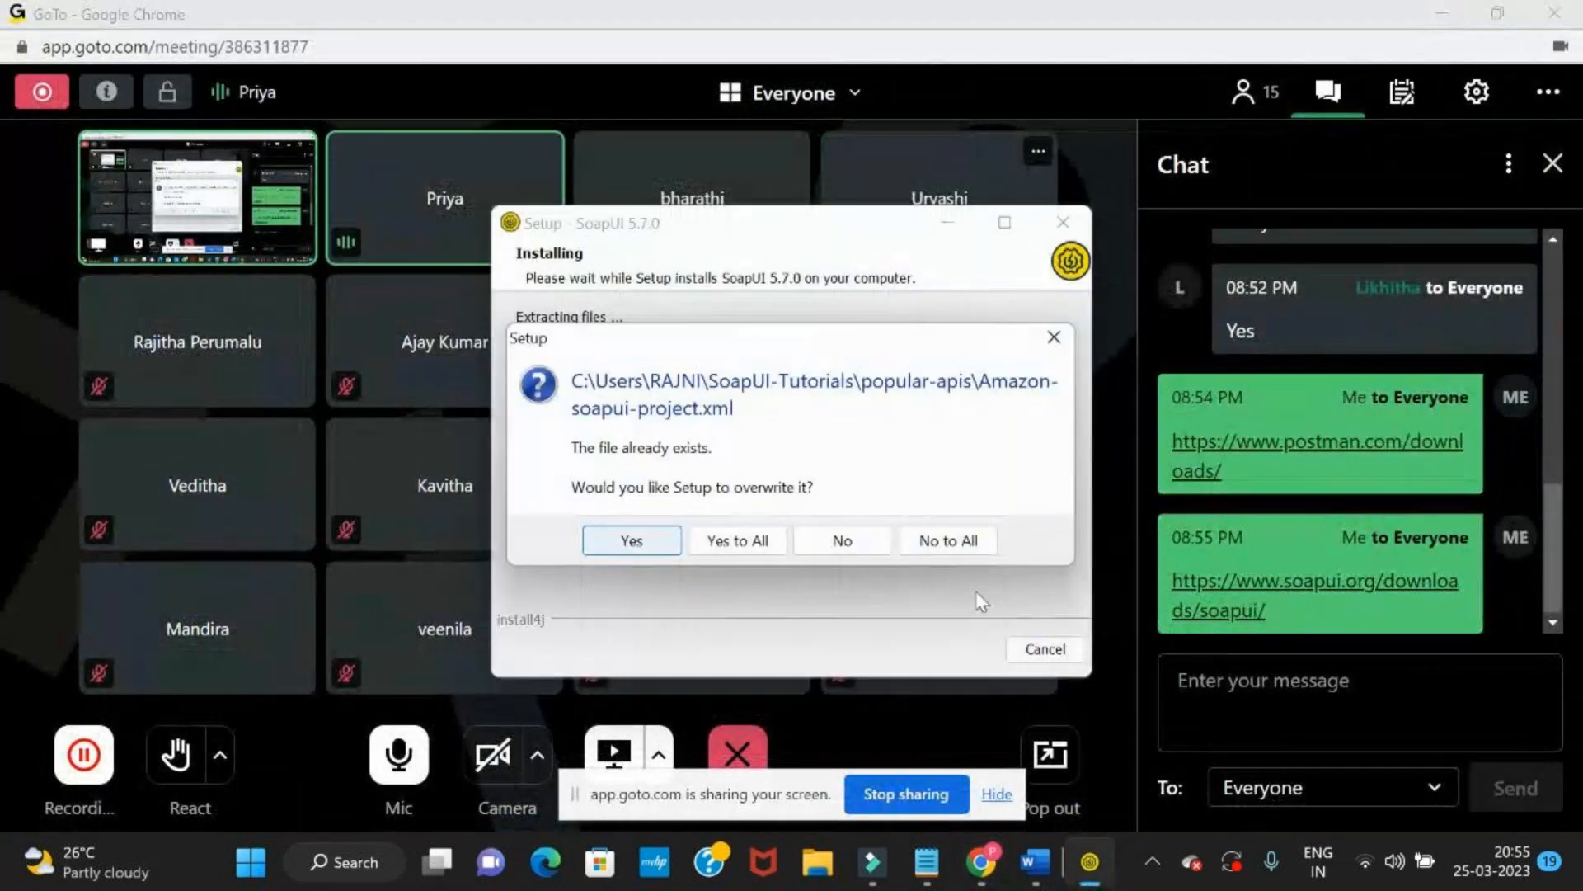
{"action": "left_click", "coordinate": [734, 540]}
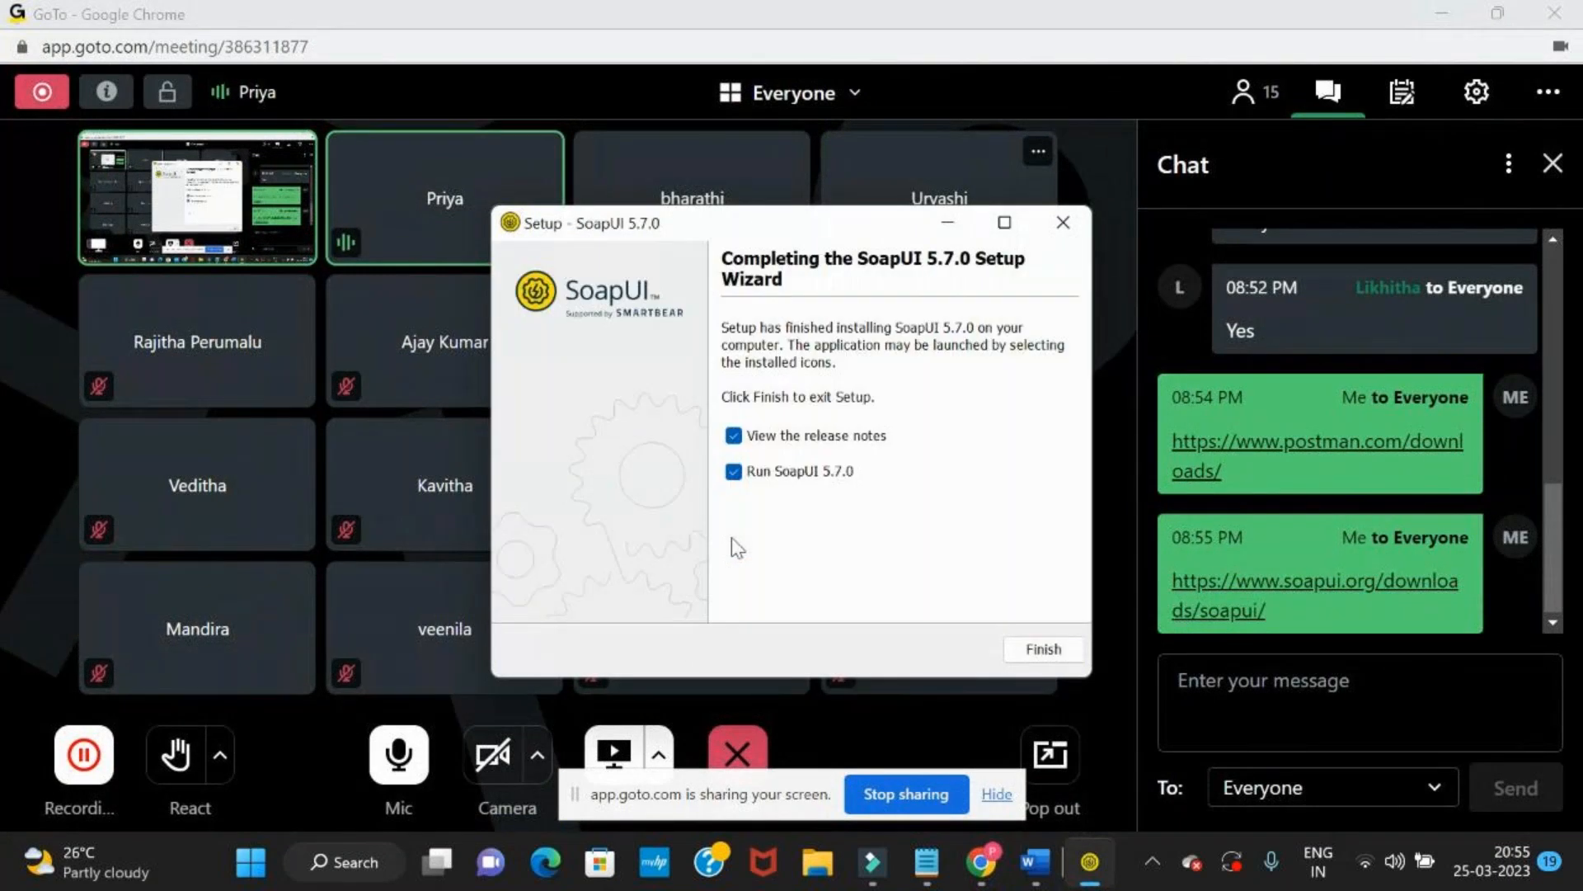
{"action": "left_click", "coordinate": [1044, 648]}
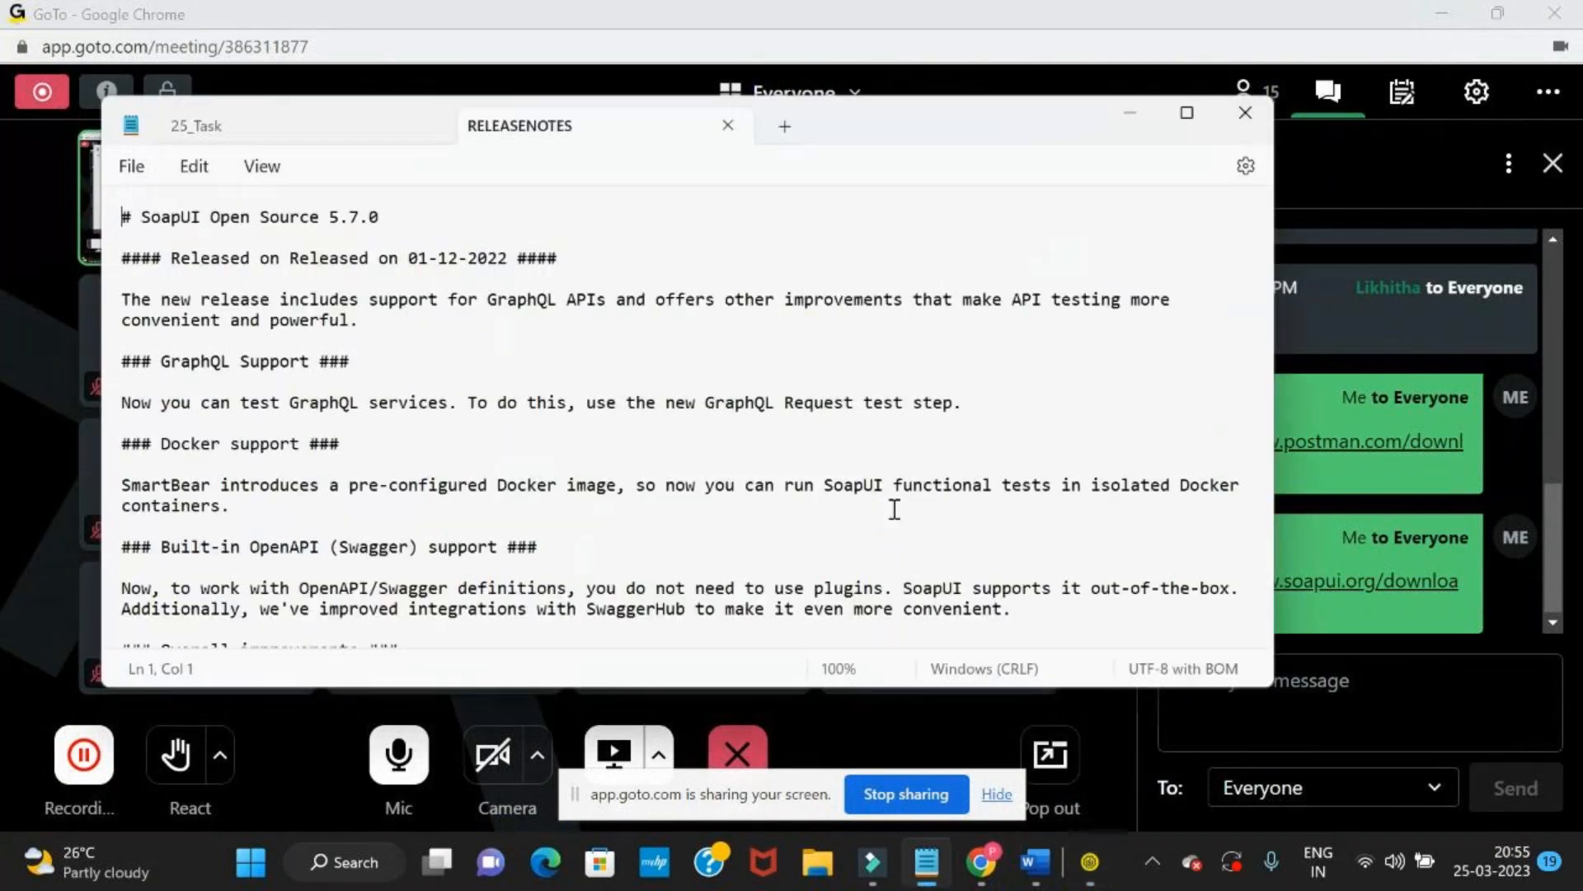
Return to the SoapUI download page and compare the multi-protocol support of ReadyAPI and SoapUI Open Source
{"action": "key", "text": "alt+Tab"}
{"action": "key", "text": "alt+Tab"}
{"action": "key", "text": "Tab"}
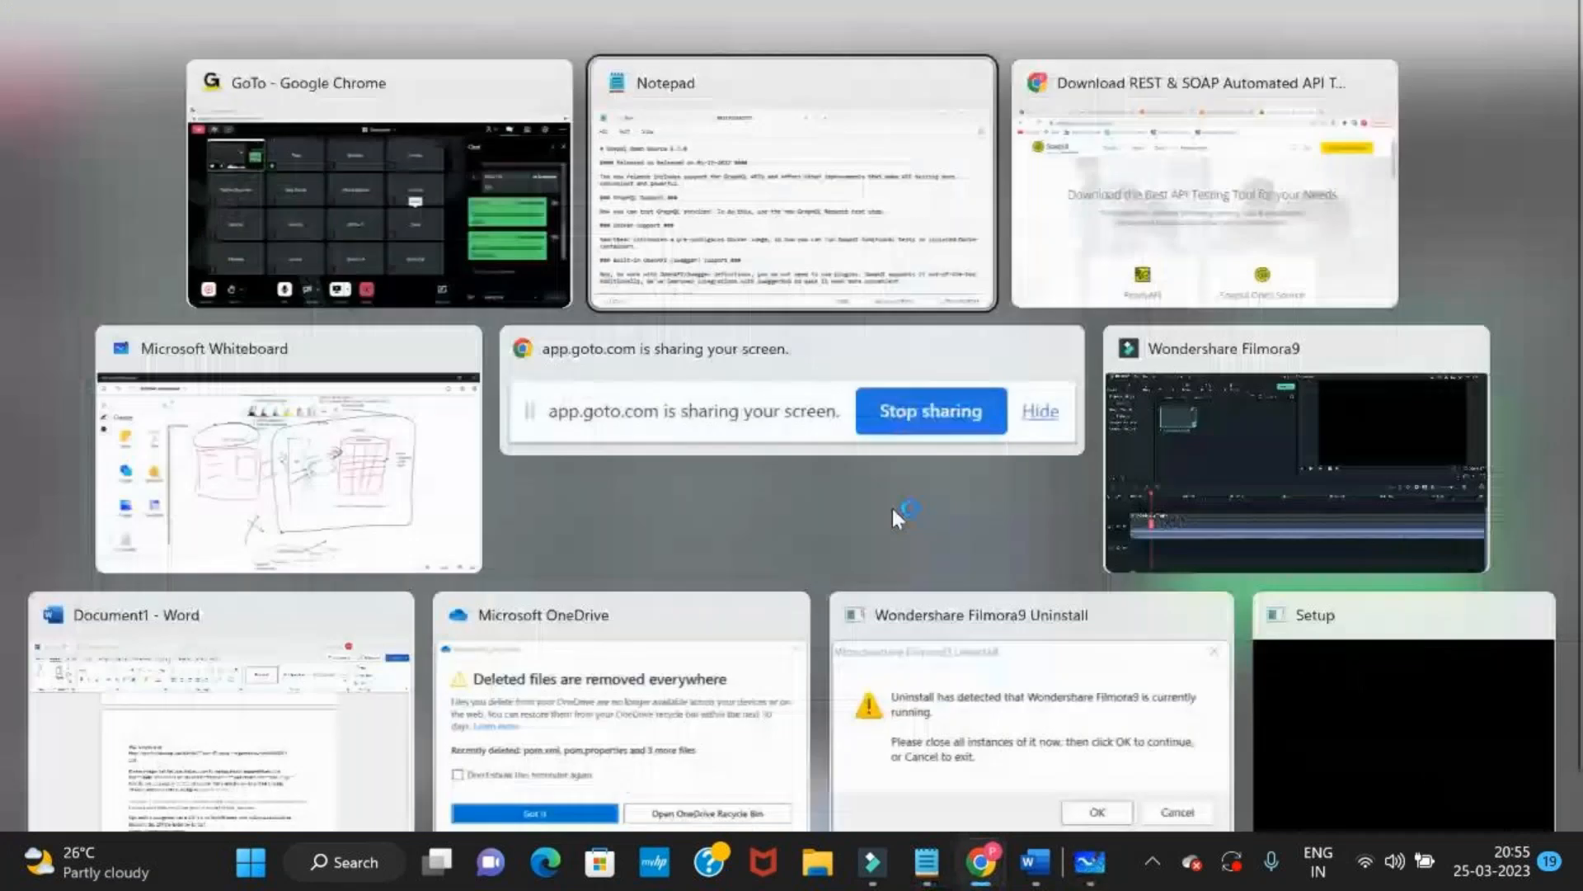
{"action": "scroll", "coordinate": [892, 508], "scroll_direction": "down", "scroll_amount": 5}
{"action": "scroll", "coordinate": [892, 508], "scroll_direction": "down", "scroll_amount": 5}
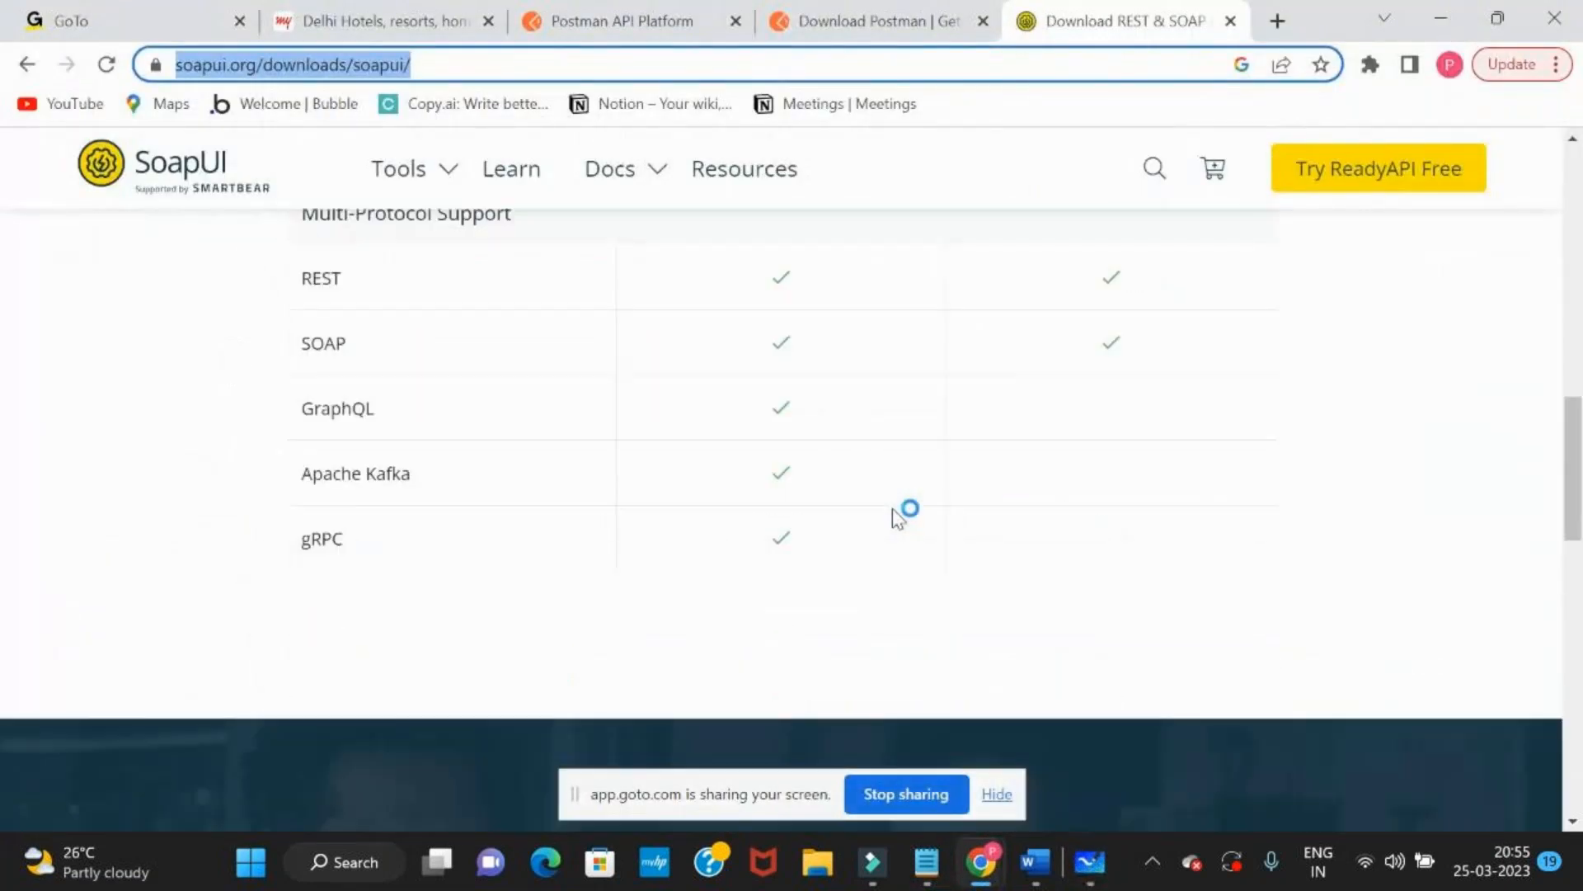
{"action": "scroll", "coordinate": [892, 508], "scroll_direction": "up", "scroll_amount": 6}
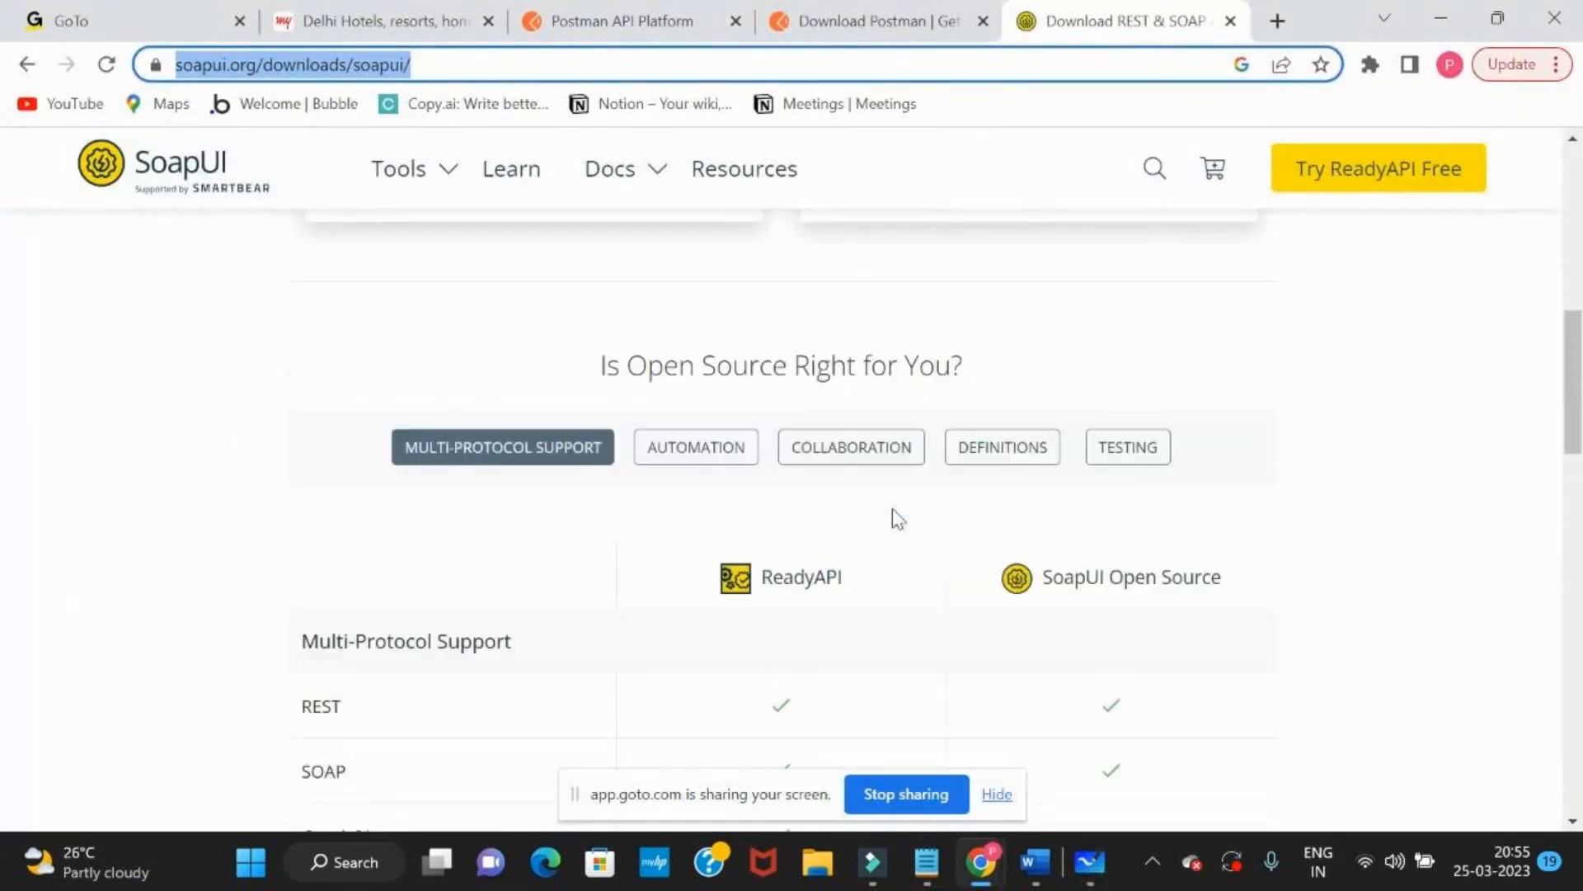
{"action": "scroll", "coordinate": [823, 570], "scroll_direction": "down", "scroll_amount": 2}
{"action": "left_click_drag", "start_coordinate": [1041, 428], "coordinate": [1234, 422]}
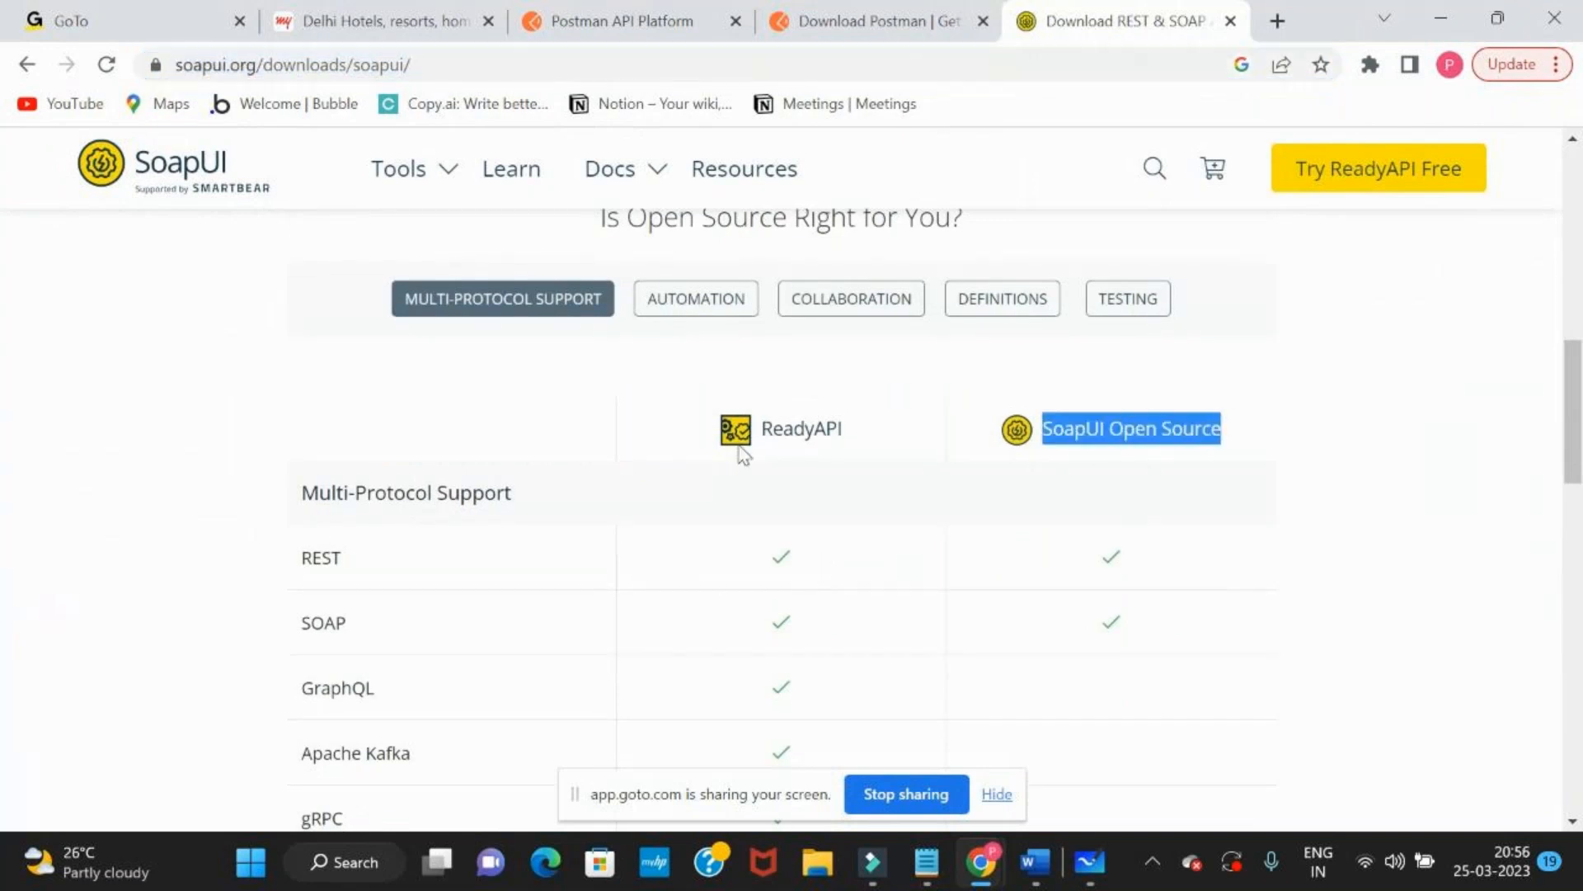
{"action": "left_click_drag", "start_coordinate": [759, 428], "coordinate": [830, 428]}
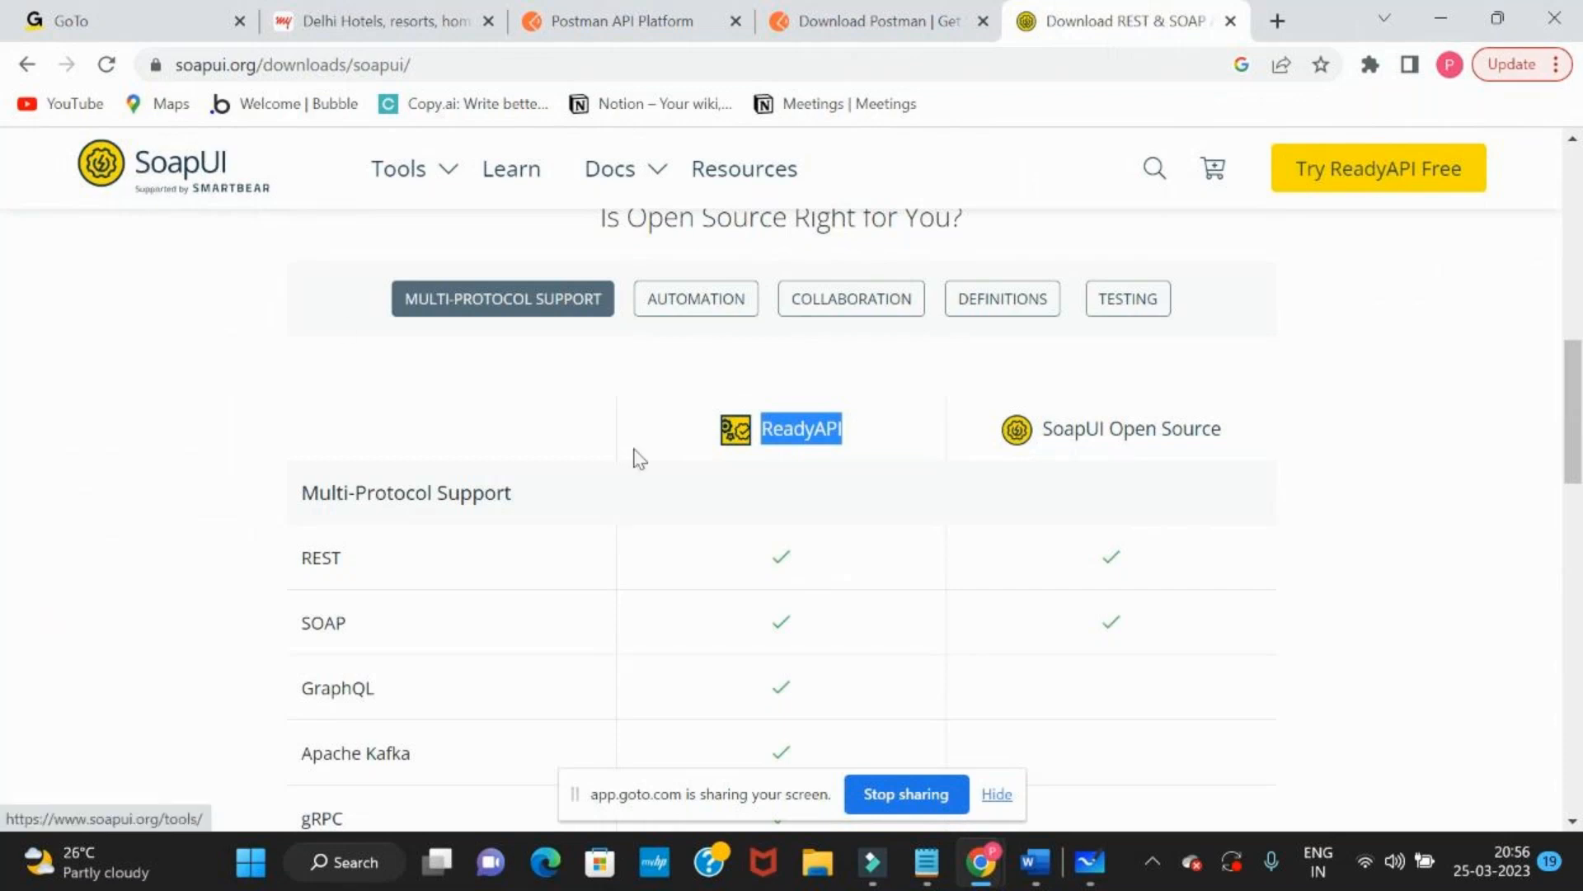
{"action": "left_click", "coordinate": [884, 453]}
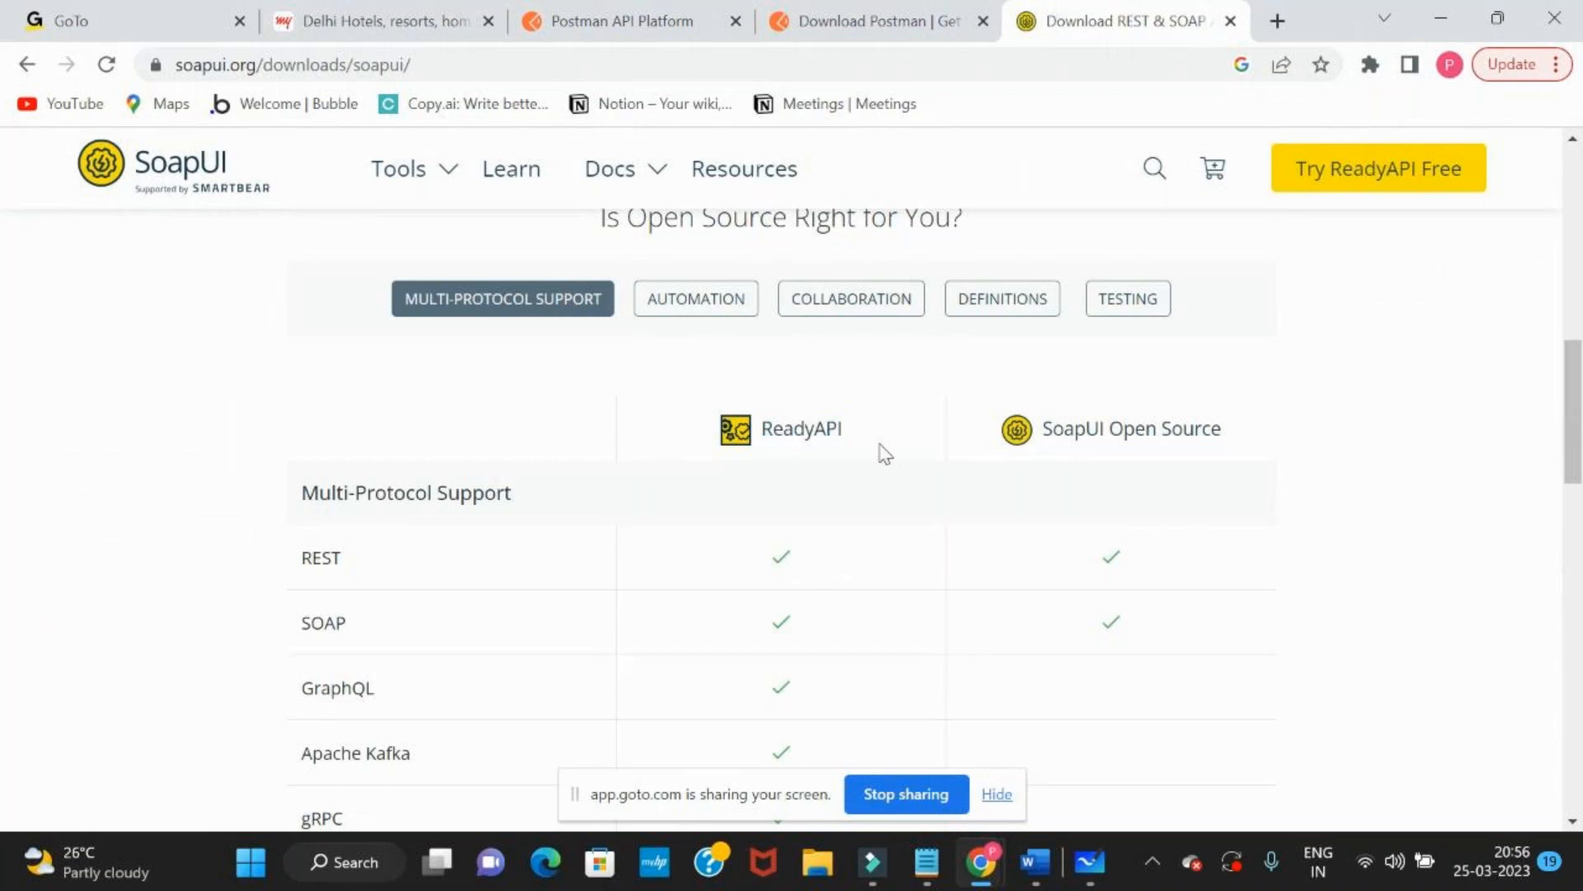
{"action": "scroll", "coordinate": [884, 454], "scroll_direction": "down", "scroll_amount": 1}
{"action": "scroll", "coordinate": [884, 453], "scroll_direction": "down", "scroll_amount": 1}
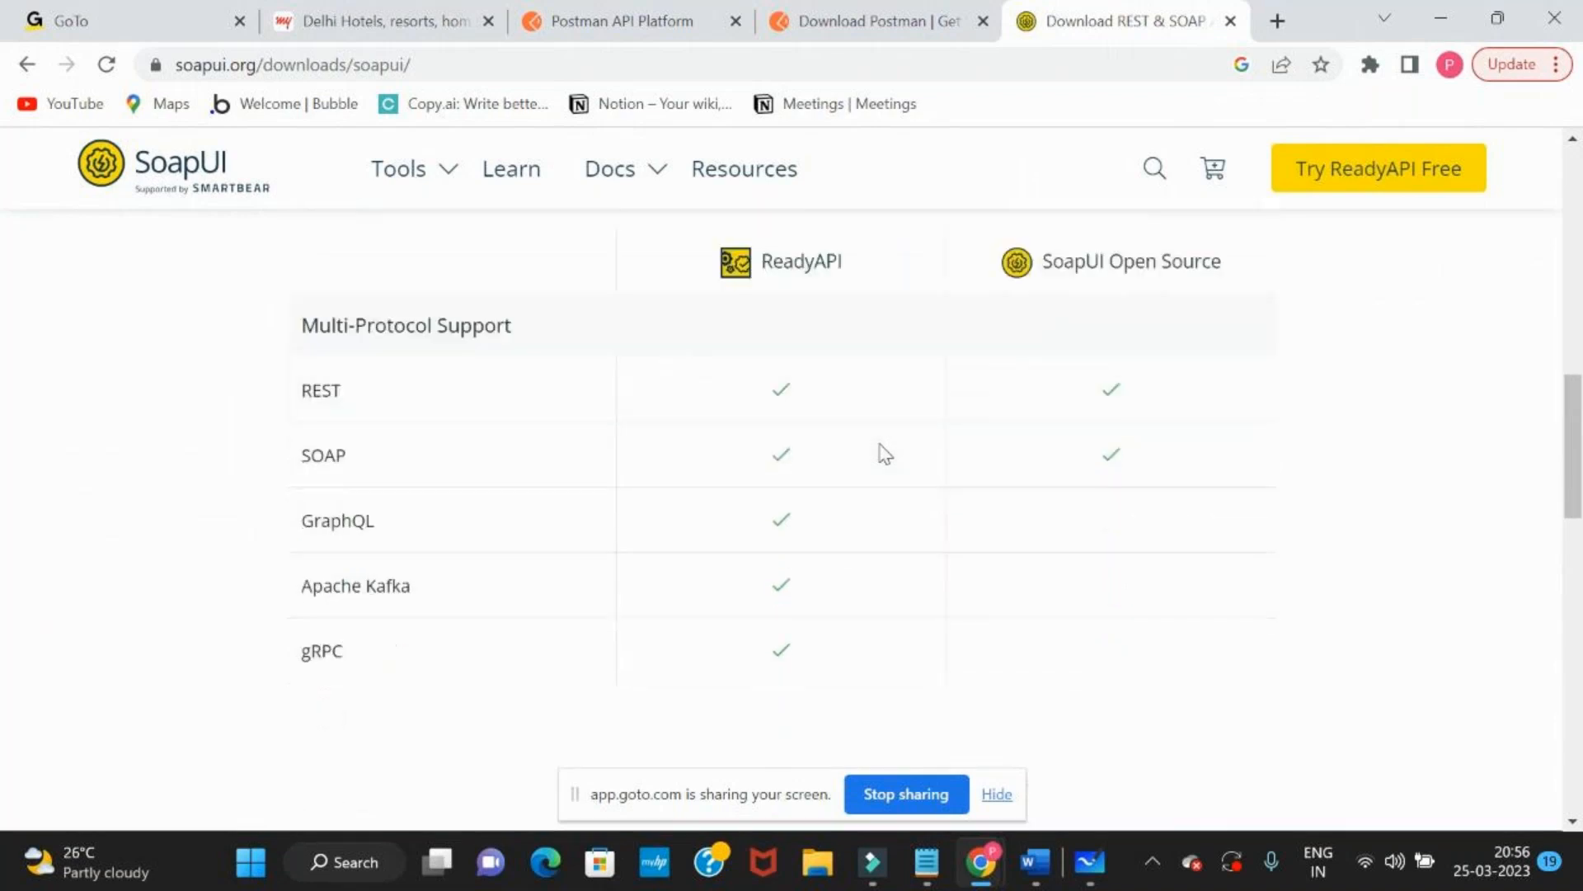
{"action": "scroll", "coordinate": [884, 454], "scroll_direction": "up", "scroll_amount": 4}
{"action": "scroll", "coordinate": [884, 454], "scroll_direction": "up", "scroll_amount": 2}
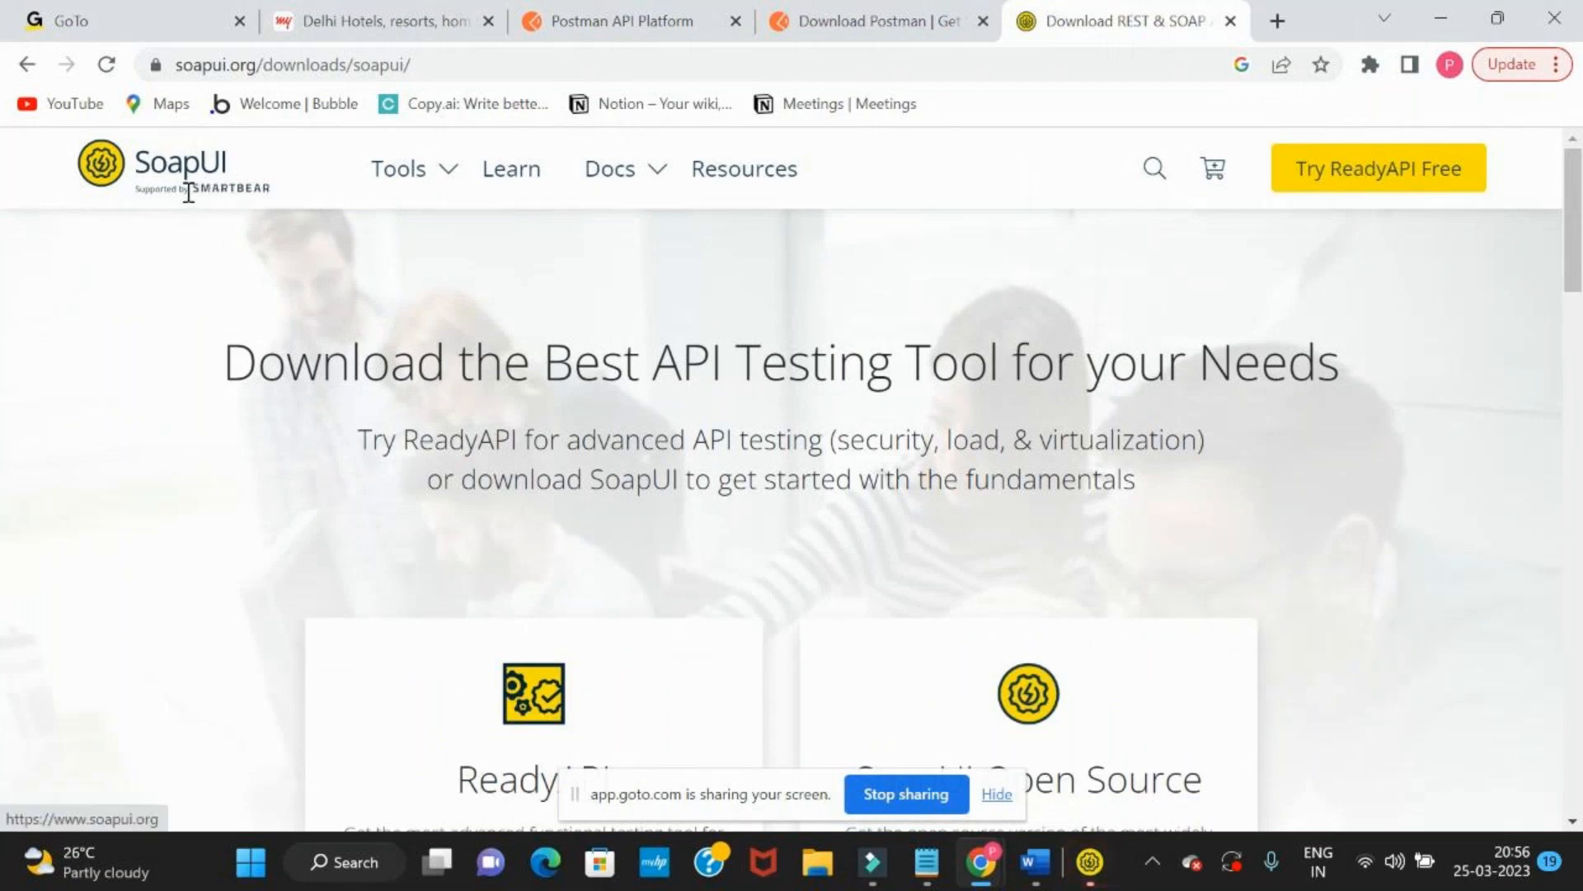
Examine the ReadyAPI and SoapUI Open Source download options, highlighting both product names
{"action": "scroll", "coordinate": [189, 194], "scroll_direction": "down", "scroll_amount": 3}
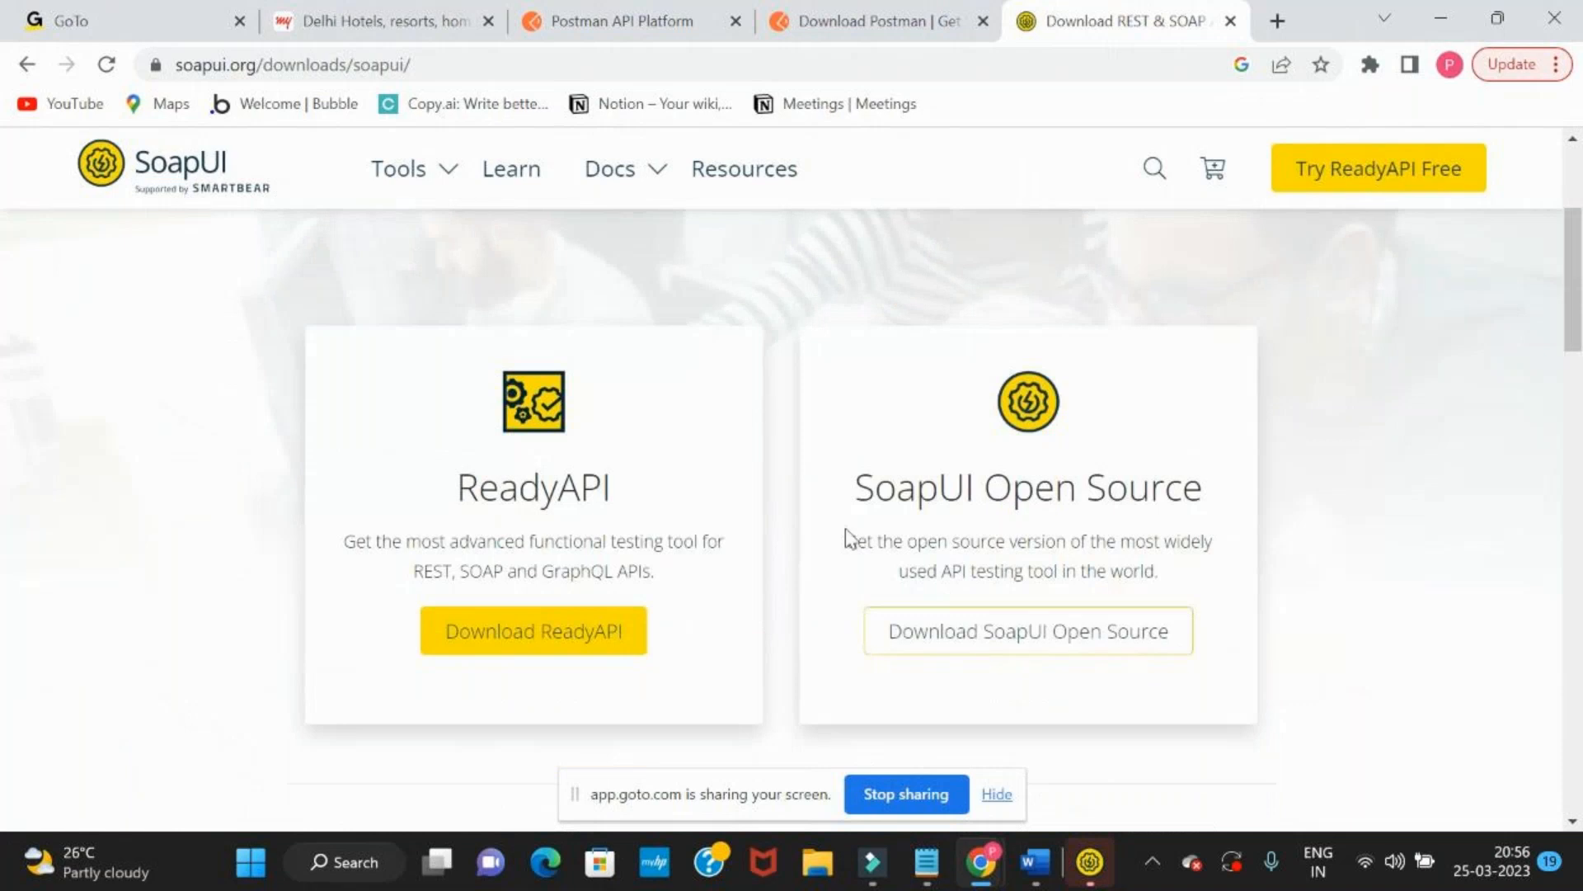
{"action": "left_click_drag", "start_coordinate": [869, 495], "coordinate": [996, 495]}
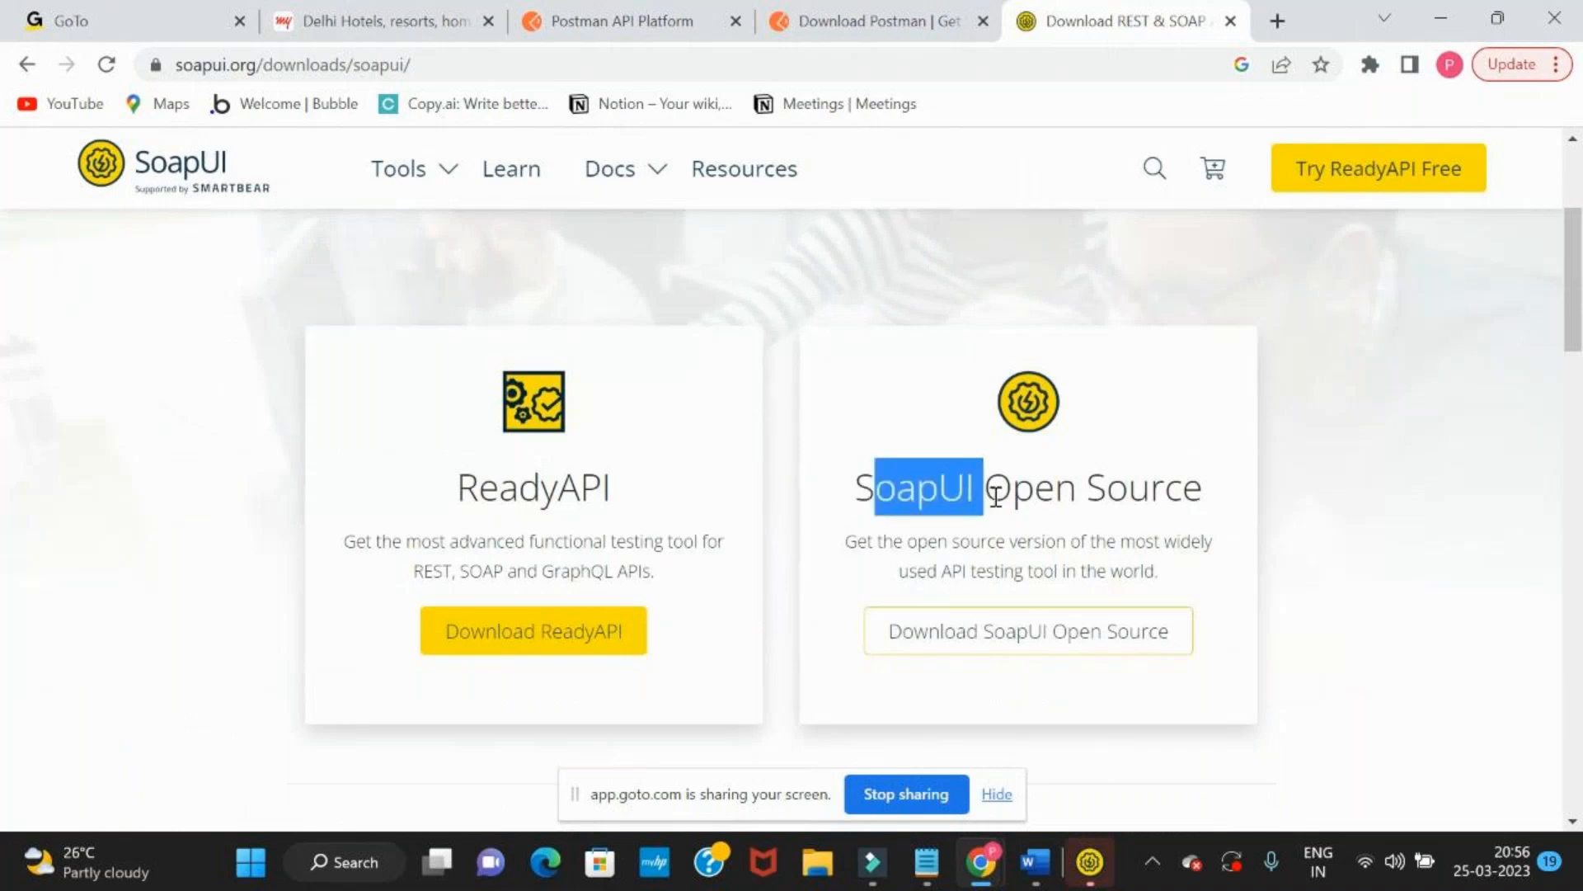
{"action": "left_click_drag", "start_coordinate": [458, 491], "coordinate": [617, 498]}
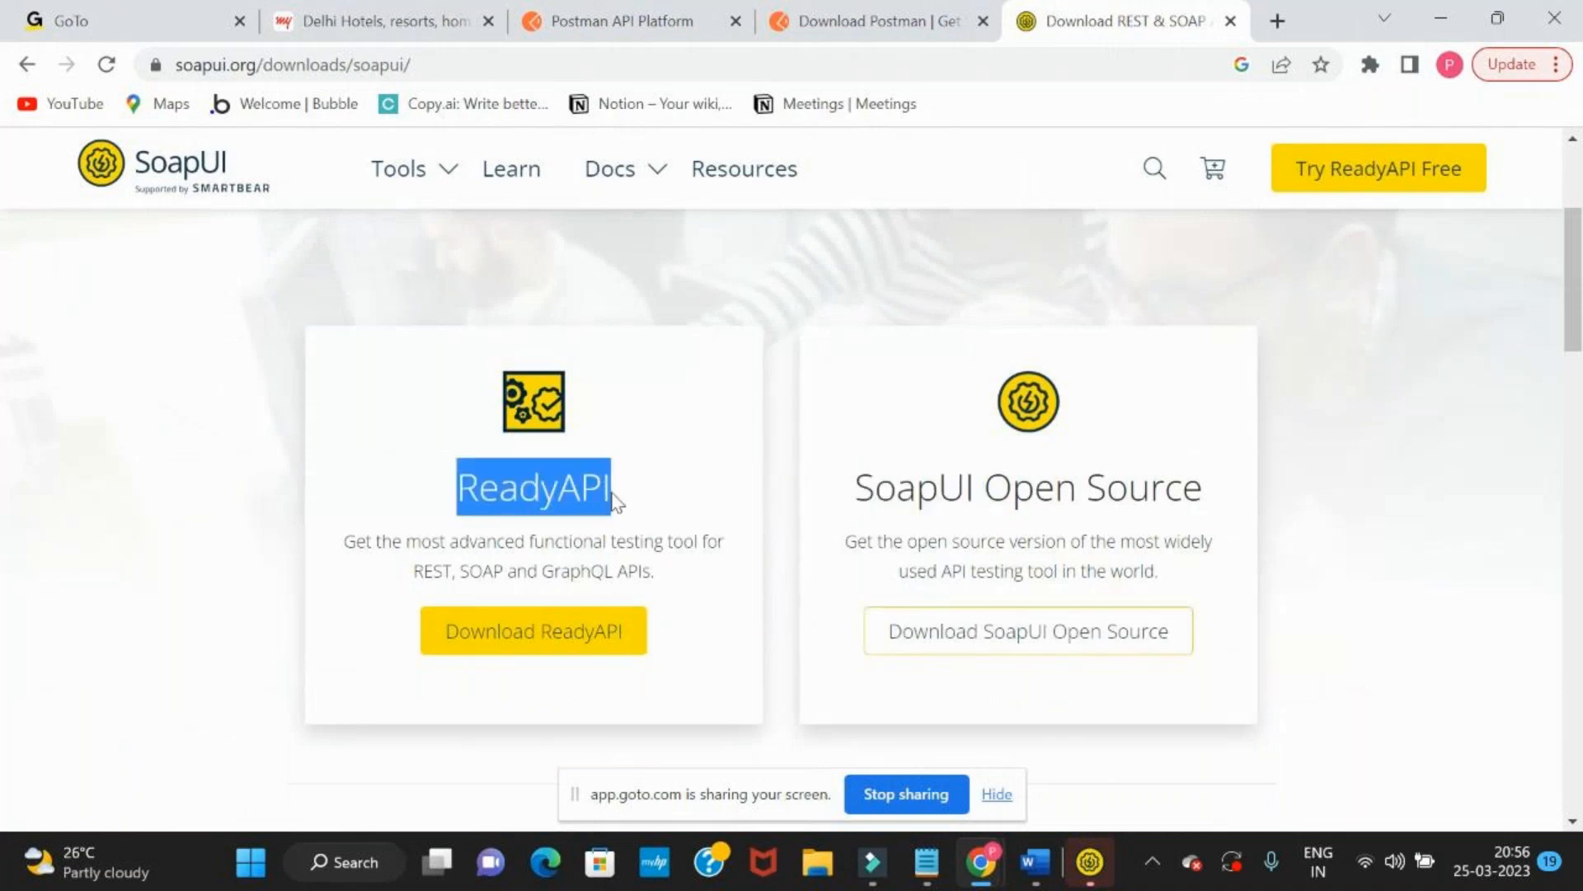
{"action": "scroll", "coordinate": [617, 499], "scroll_direction": "down", "scroll_amount": 2}
{"action": "scroll", "coordinate": [611, 502], "scroll_direction": "up", "scroll_amount": 3}
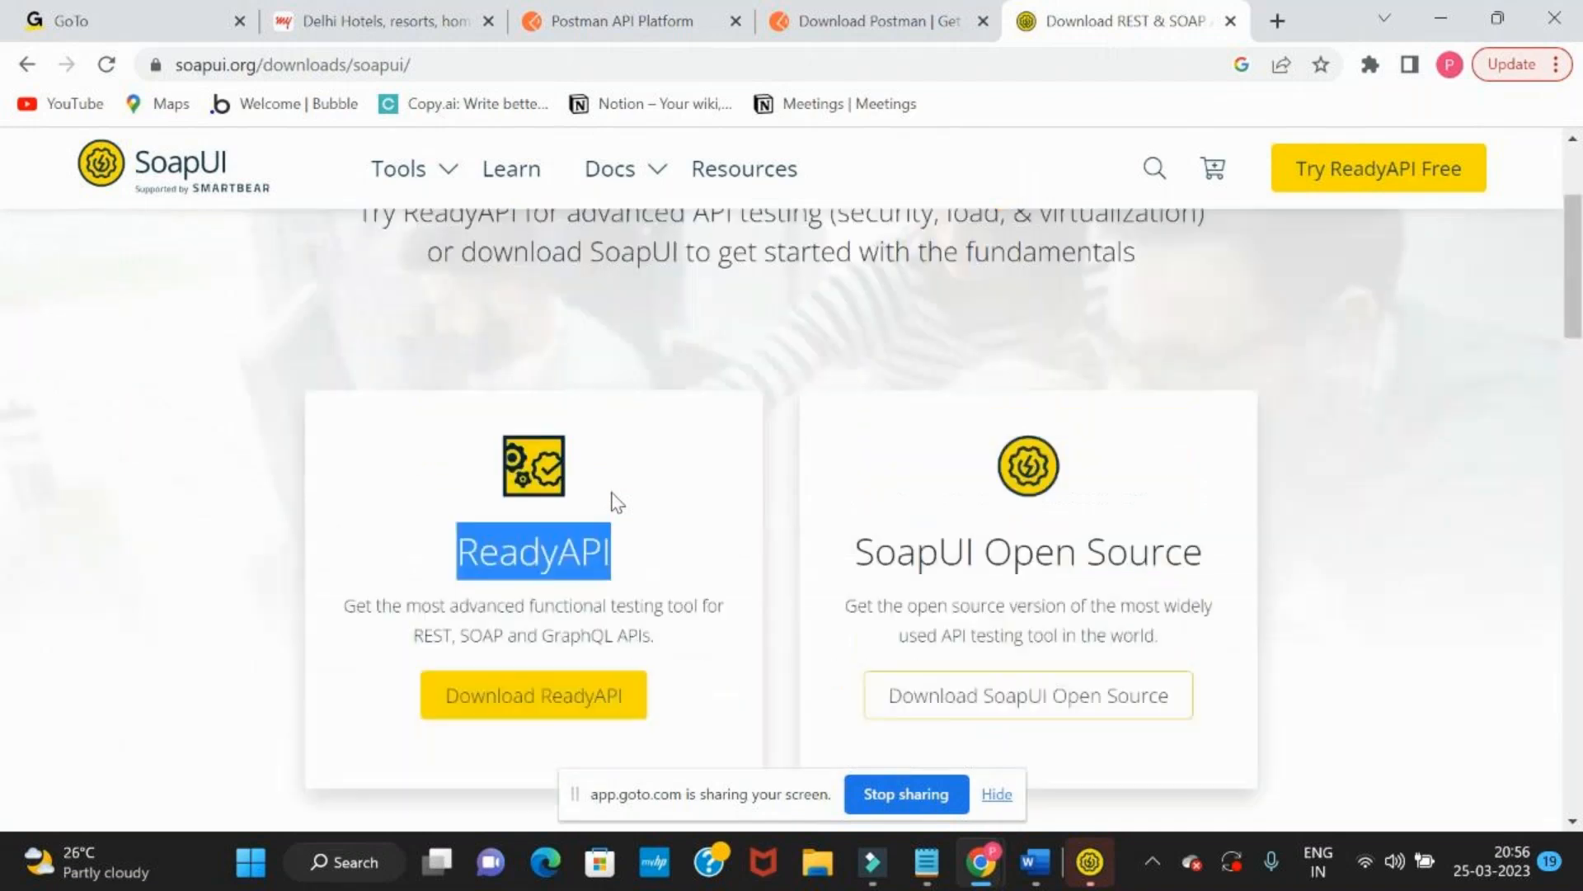
{"action": "left_click_drag", "start_coordinate": [858, 569], "coordinate": [1215, 570]}
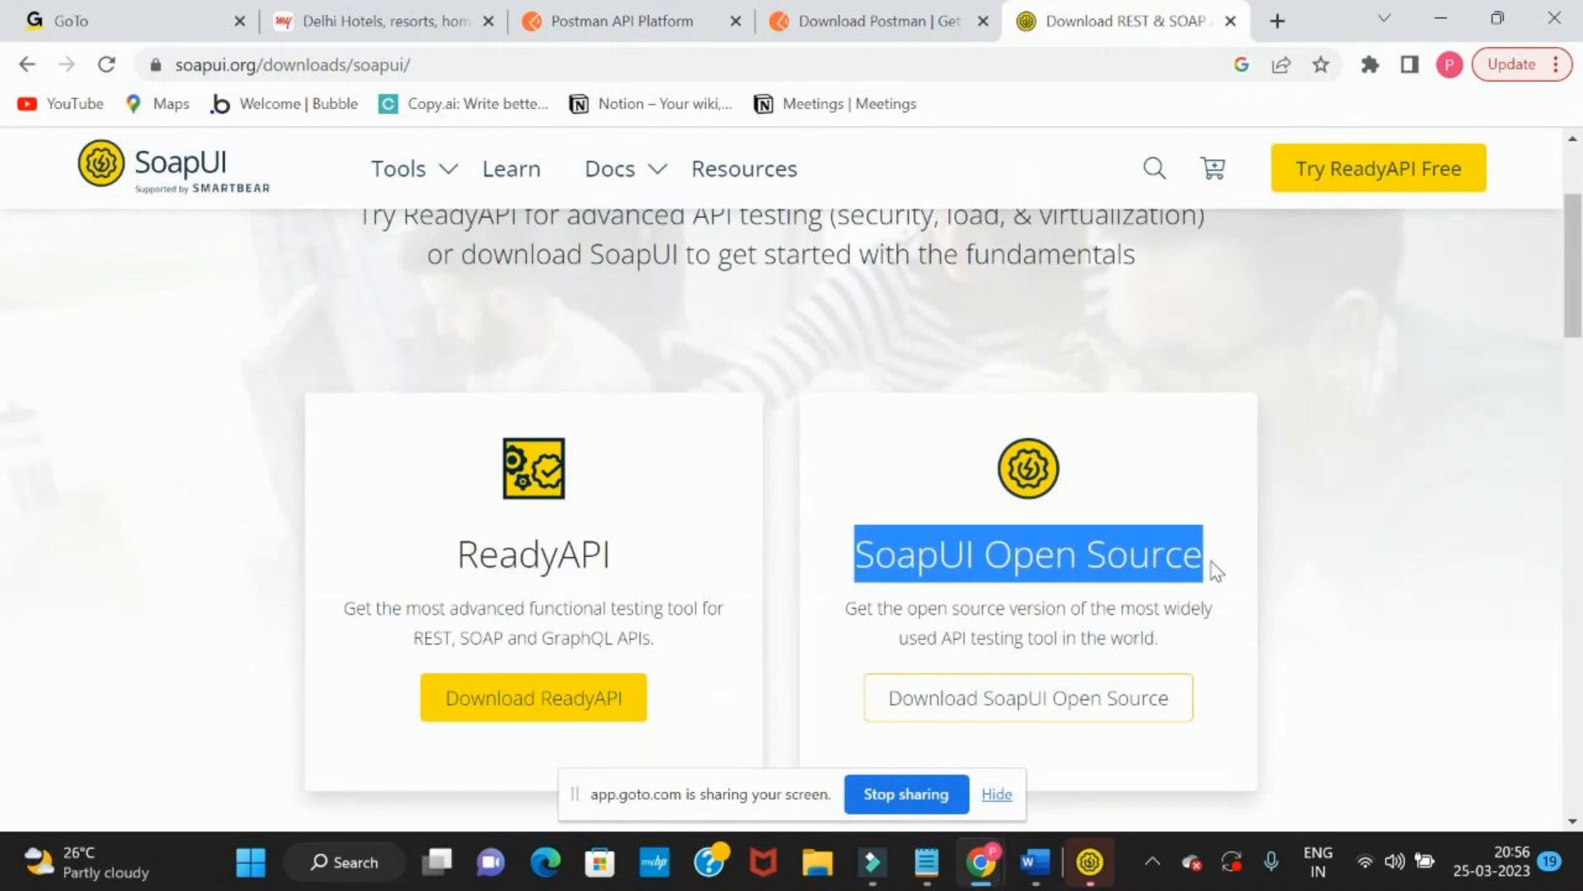
{"action": "scroll", "coordinate": [1216, 571], "scroll_direction": "down", "scroll_amount": 3}
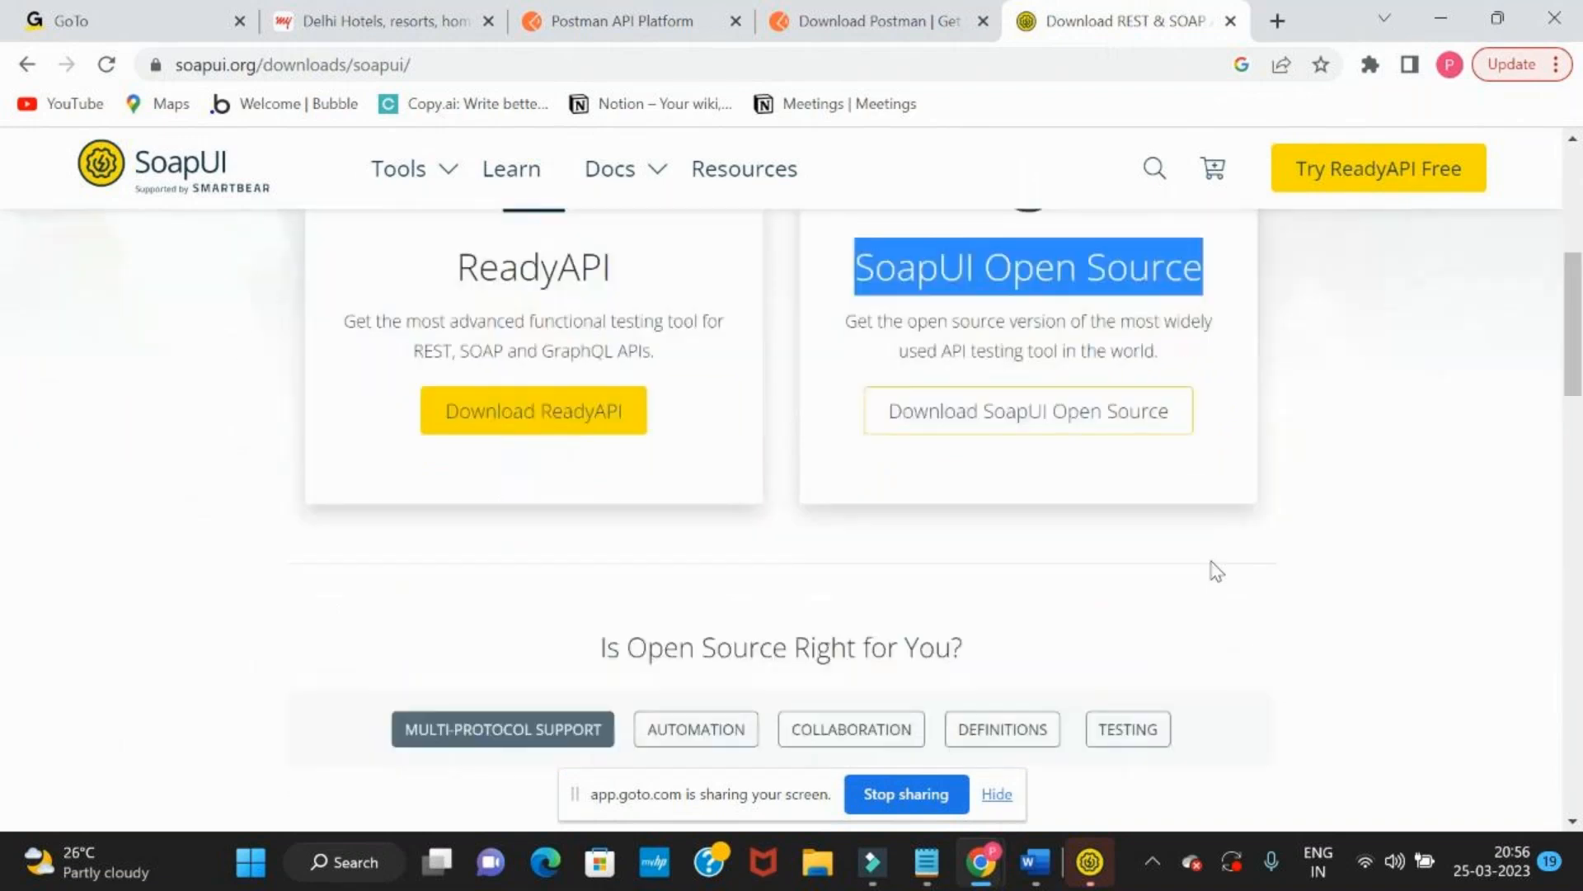
{"action": "scroll", "coordinate": [1088, 576], "scroll_direction": "up", "scroll_amount": 1}
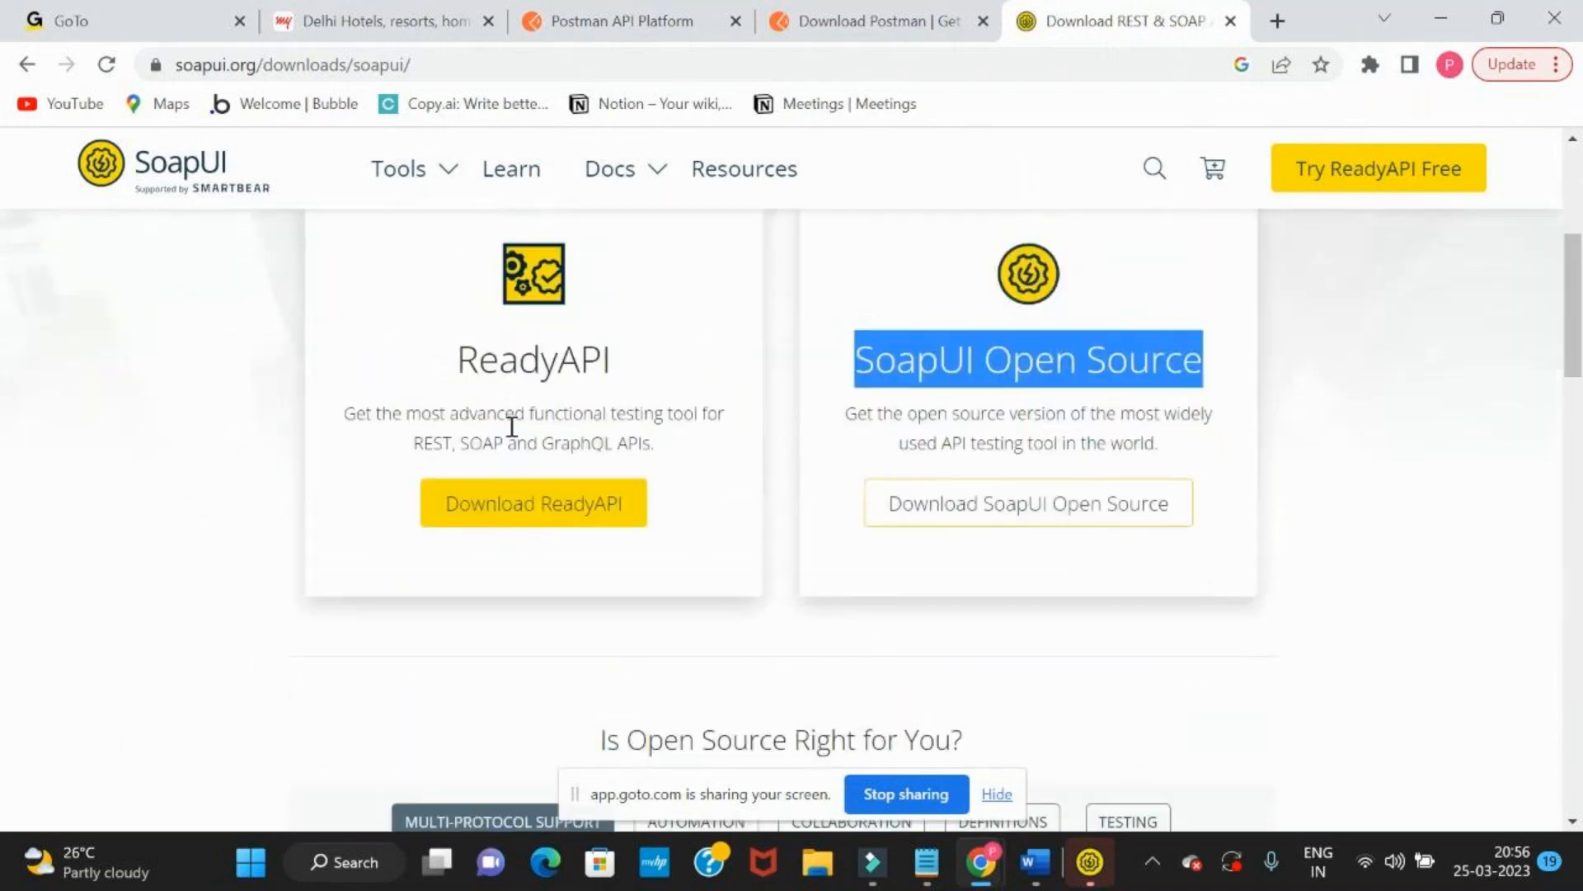
{"action": "scroll", "coordinate": [518, 471], "scroll_direction": "down", "scroll_amount": 4}
{"action": "scroll", "coordinate": [518, 471], "scroll_direction": "up", "scroll_amount": 7}
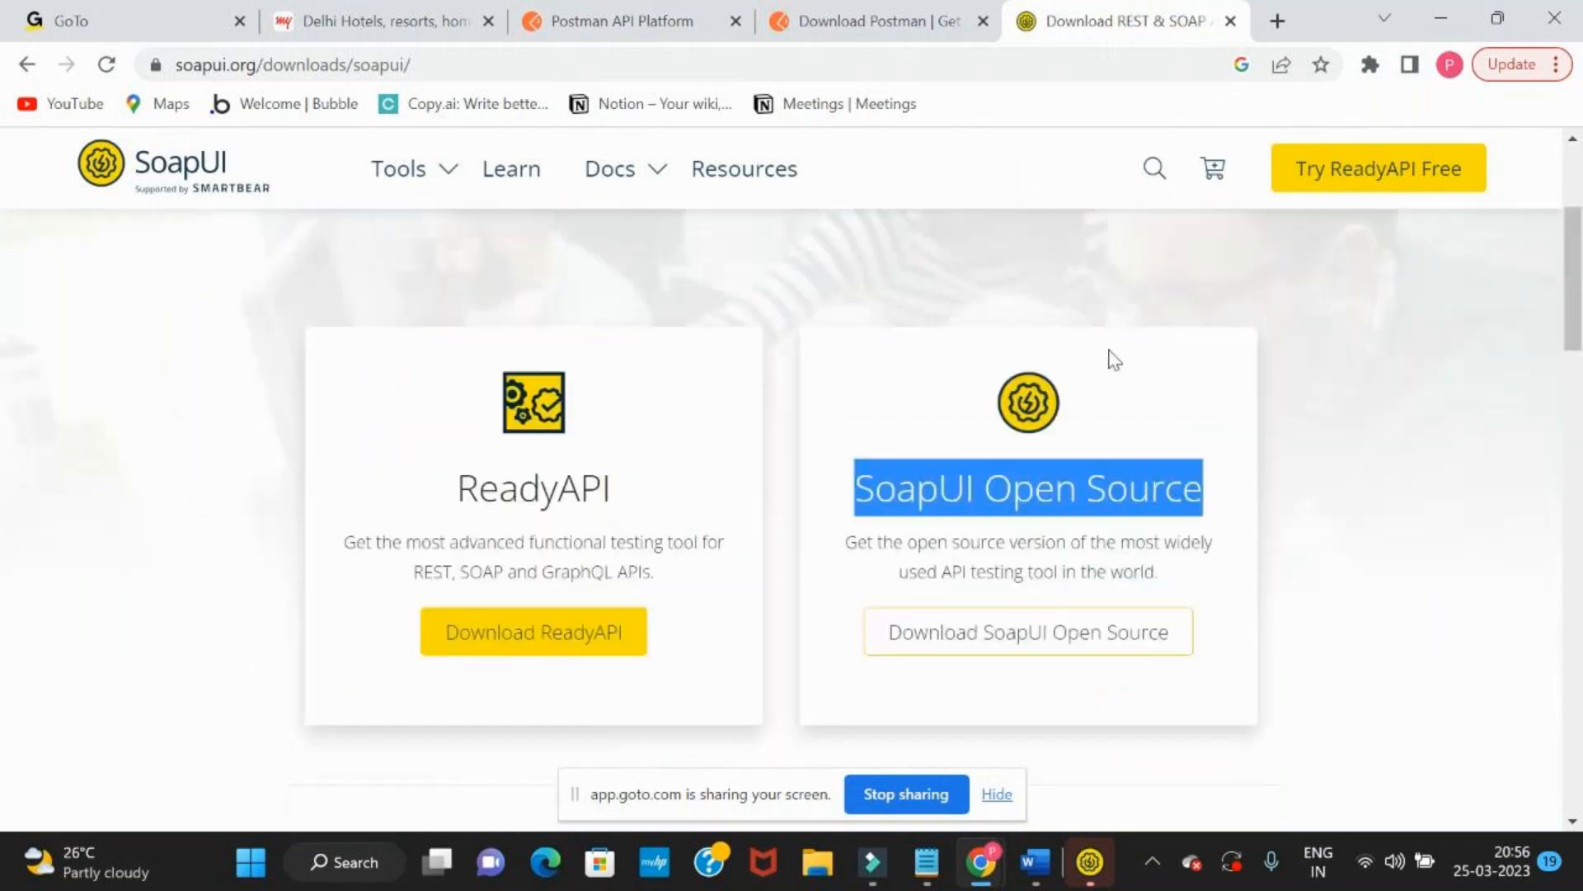
{"action": "scroll", "coordinate": [1113, 357], "scroll_direction": "up", "scroll_amount": 2}
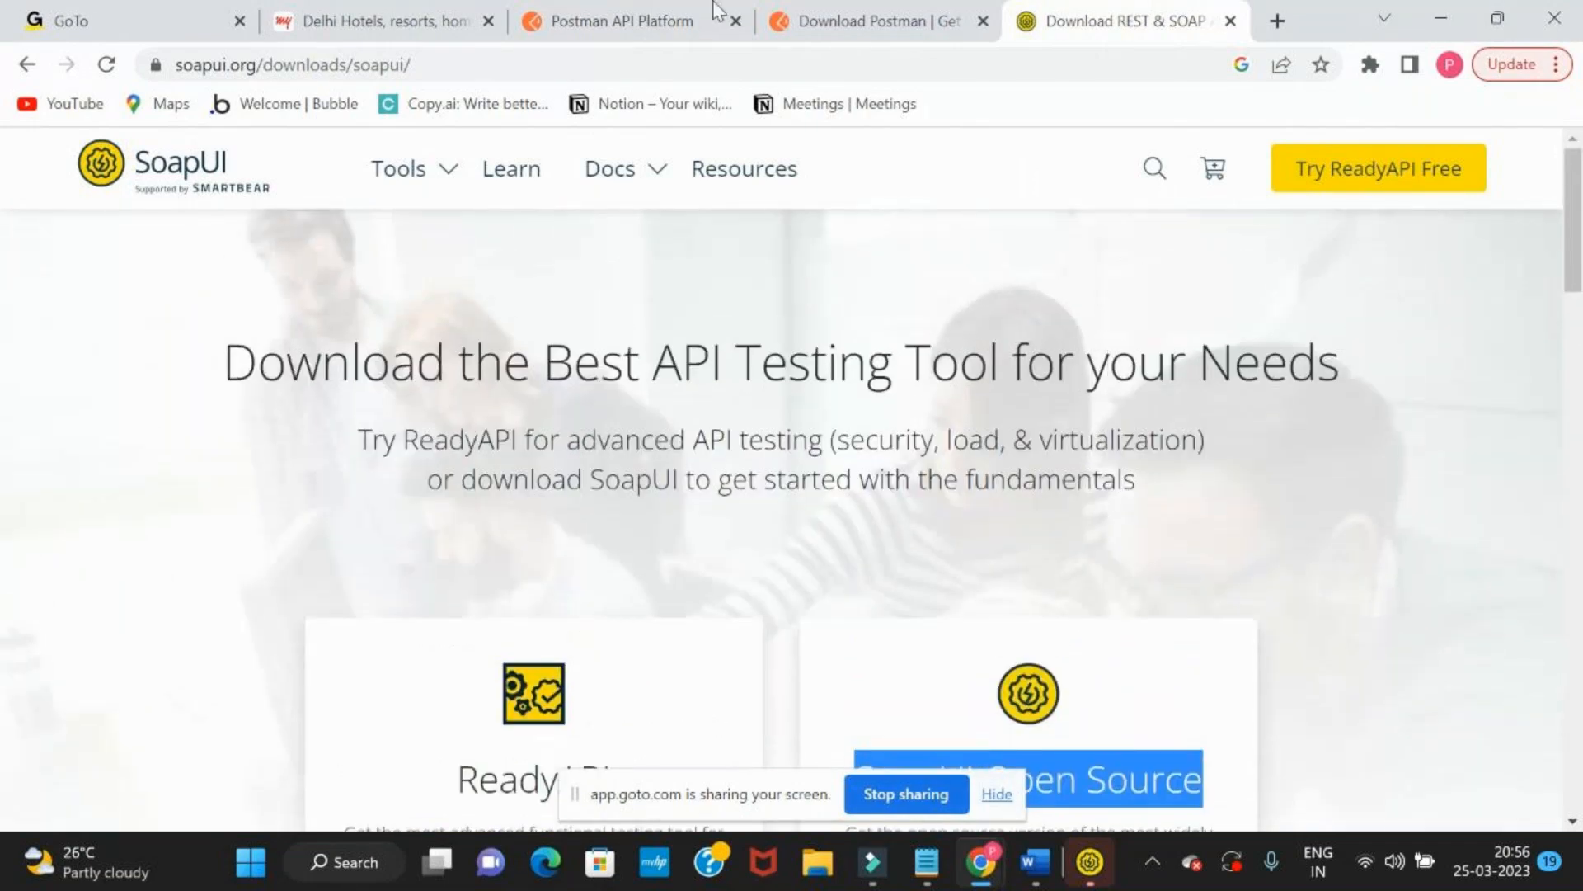
Return to the Download Postman page, dismiss its cookie notice and look over the Postman app download section
{"action": "left_click", "coordinate": [843, 19]}
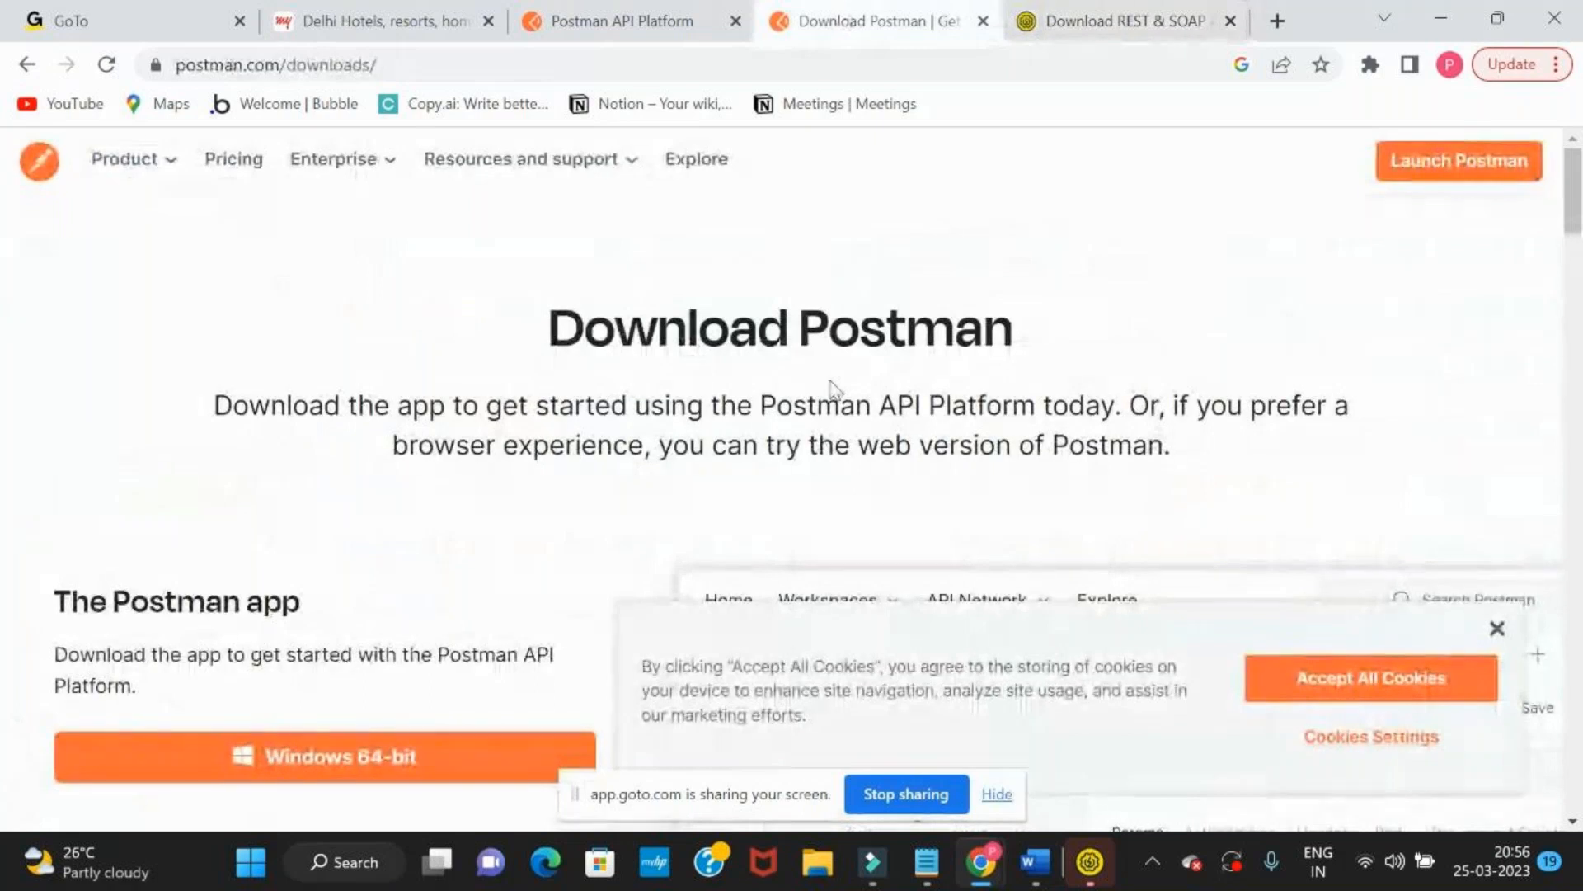
{"action": "left_click", "coordinate": [1497, 628]}
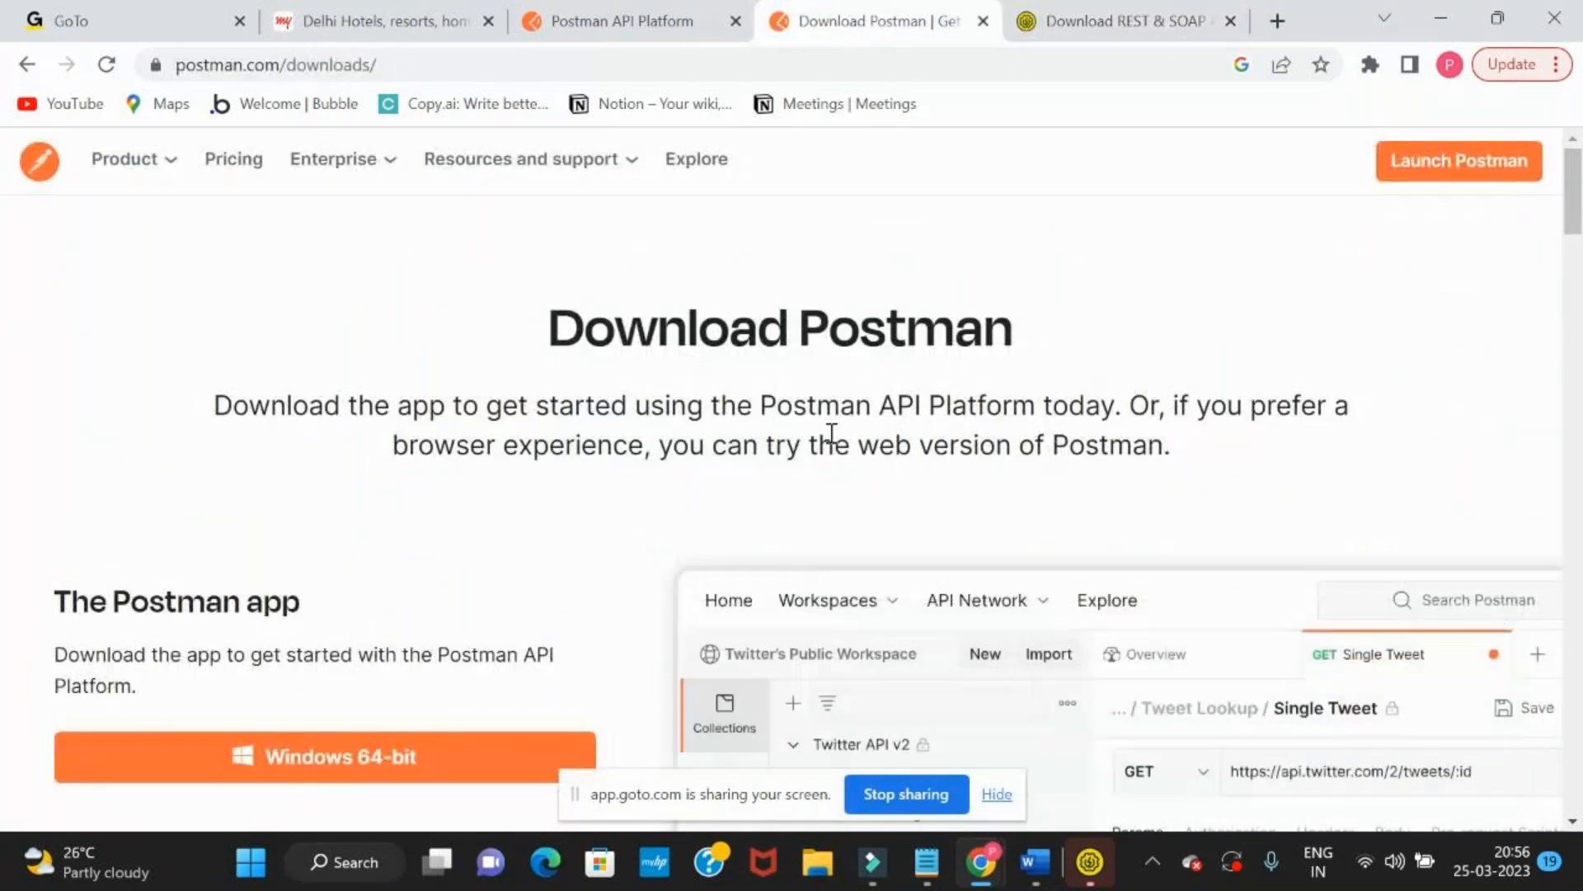
{"action": "scroll", "coordinate": [831, 432], "scroll_direction": "down", "scroll_amount": 5}
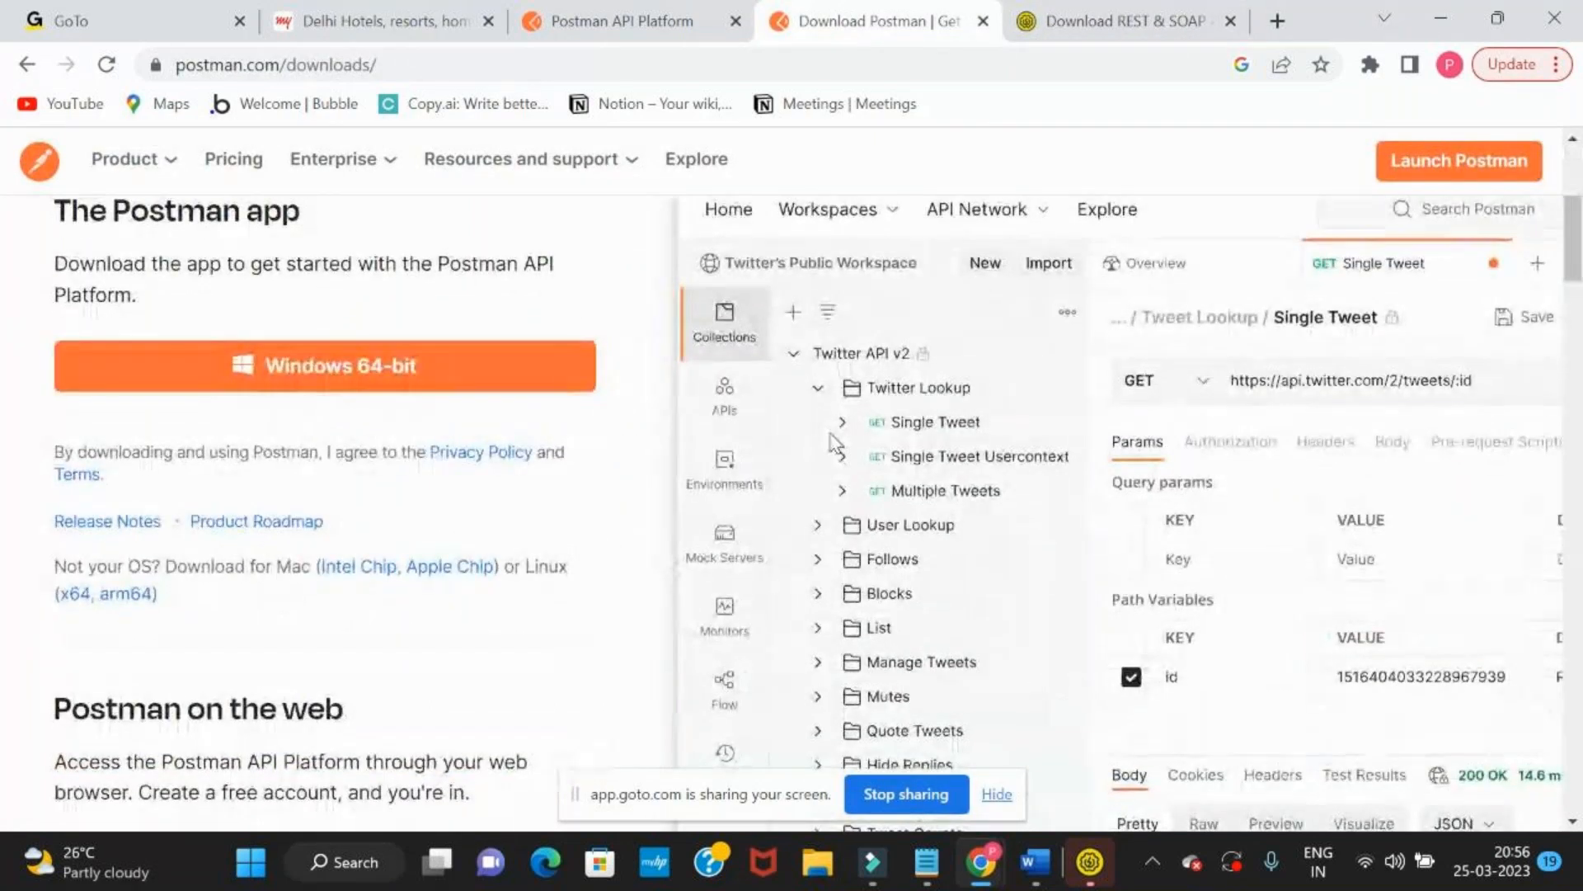
{"action": "scroll", "coordinate": [834, 443], "scroll_direction": "up", "scroll_amount": 4}
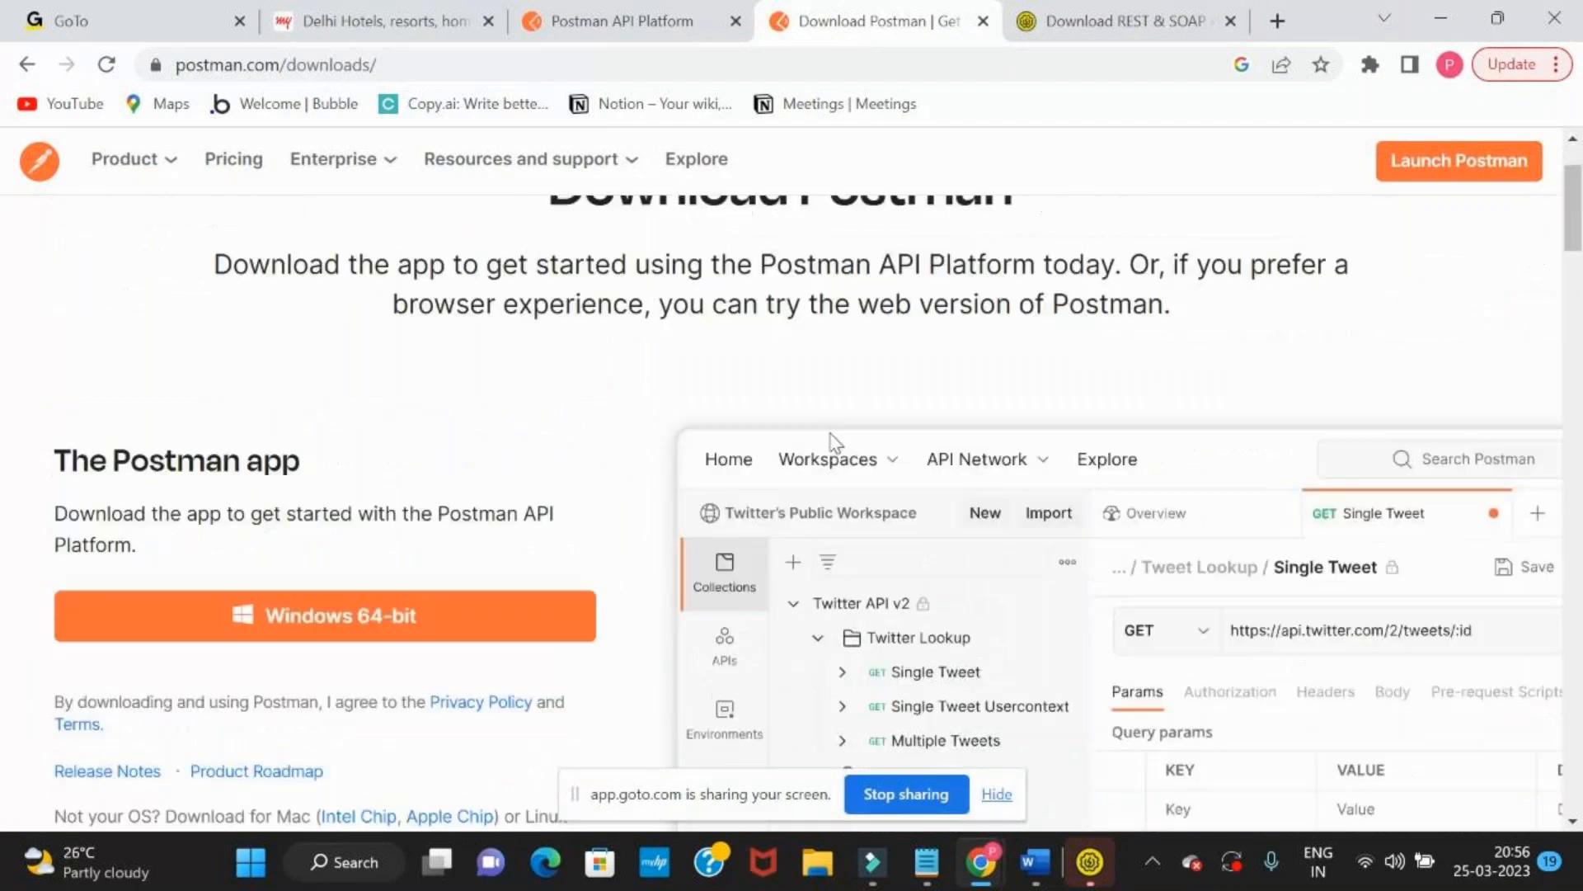
Launch the Postman web version from the Download Postman page and open My Workspace
{"action": "key", "text": "ctrl+shift+Tab"}
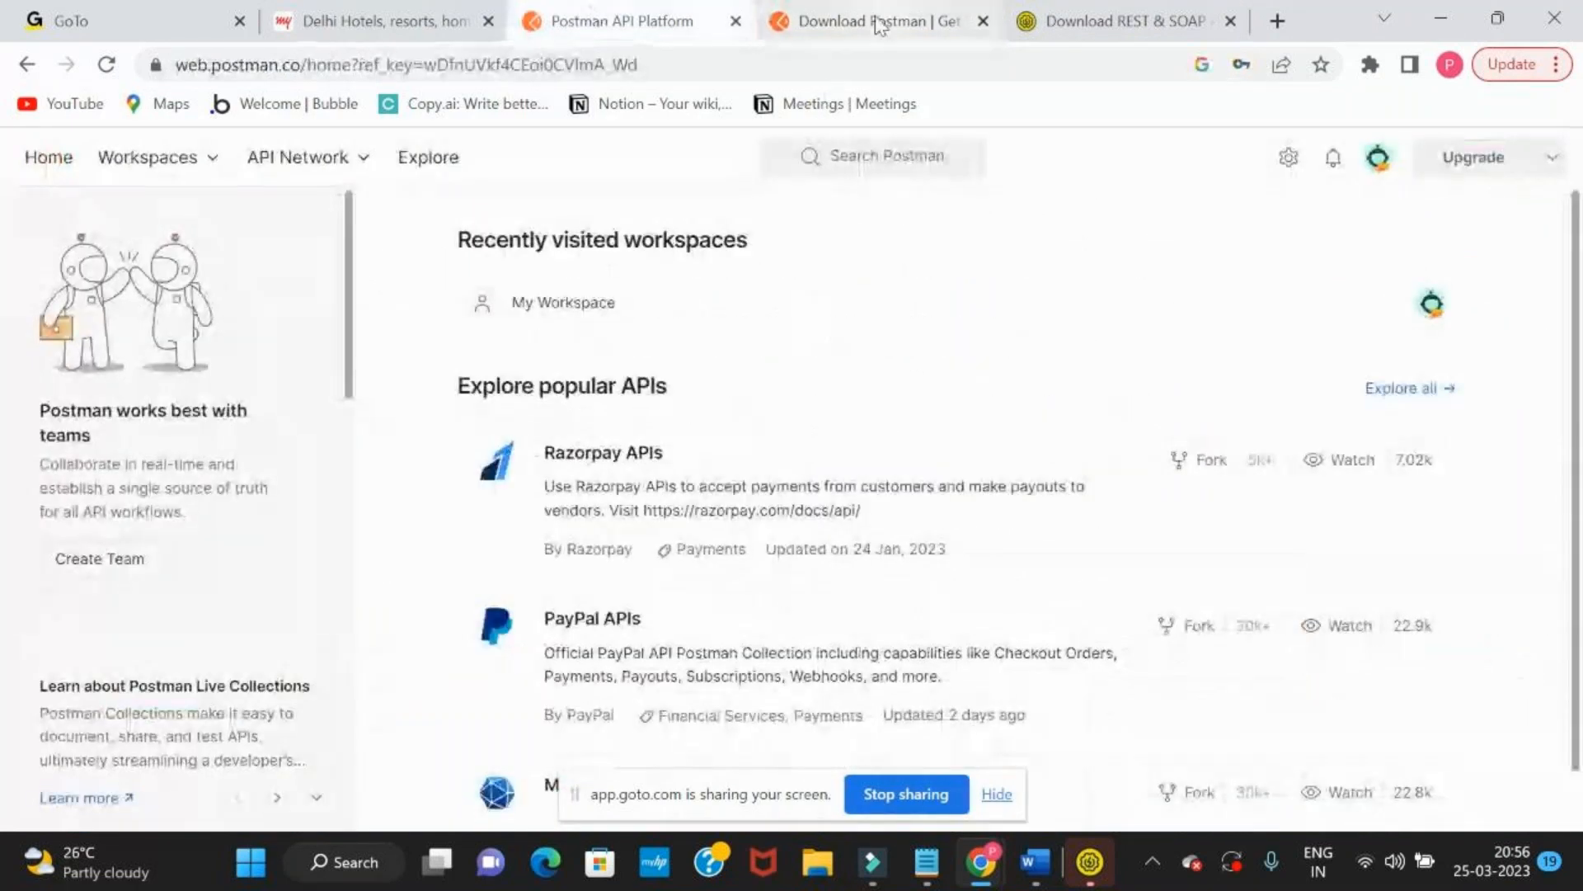
{"action": "left_click", "coordinate": [884, 27]}
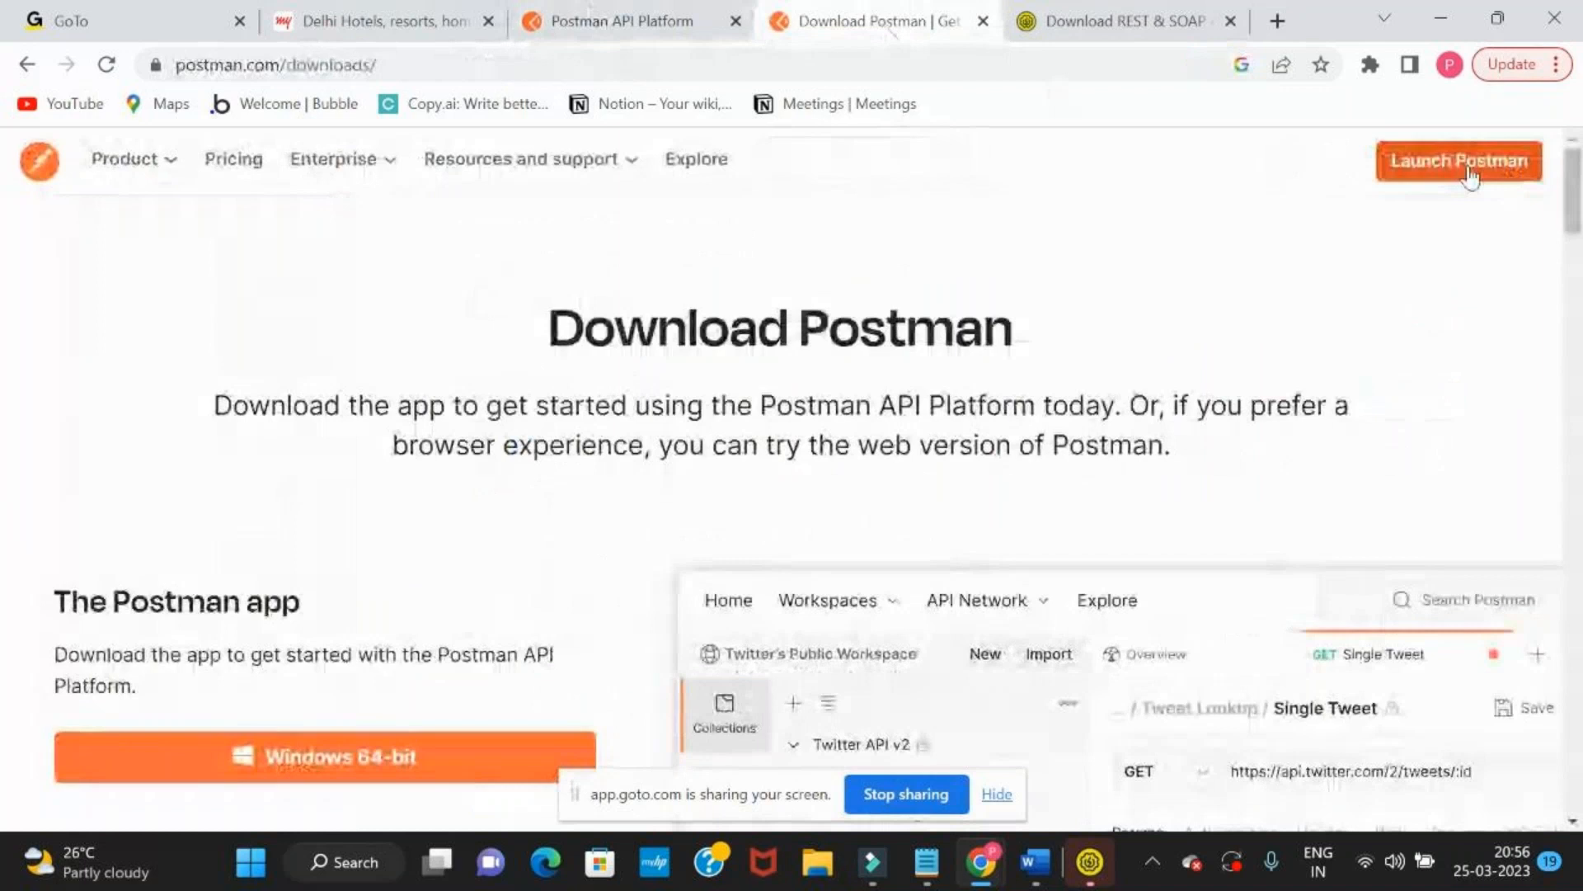
{"action": "left_click", "coordinate": [1468, 175]}
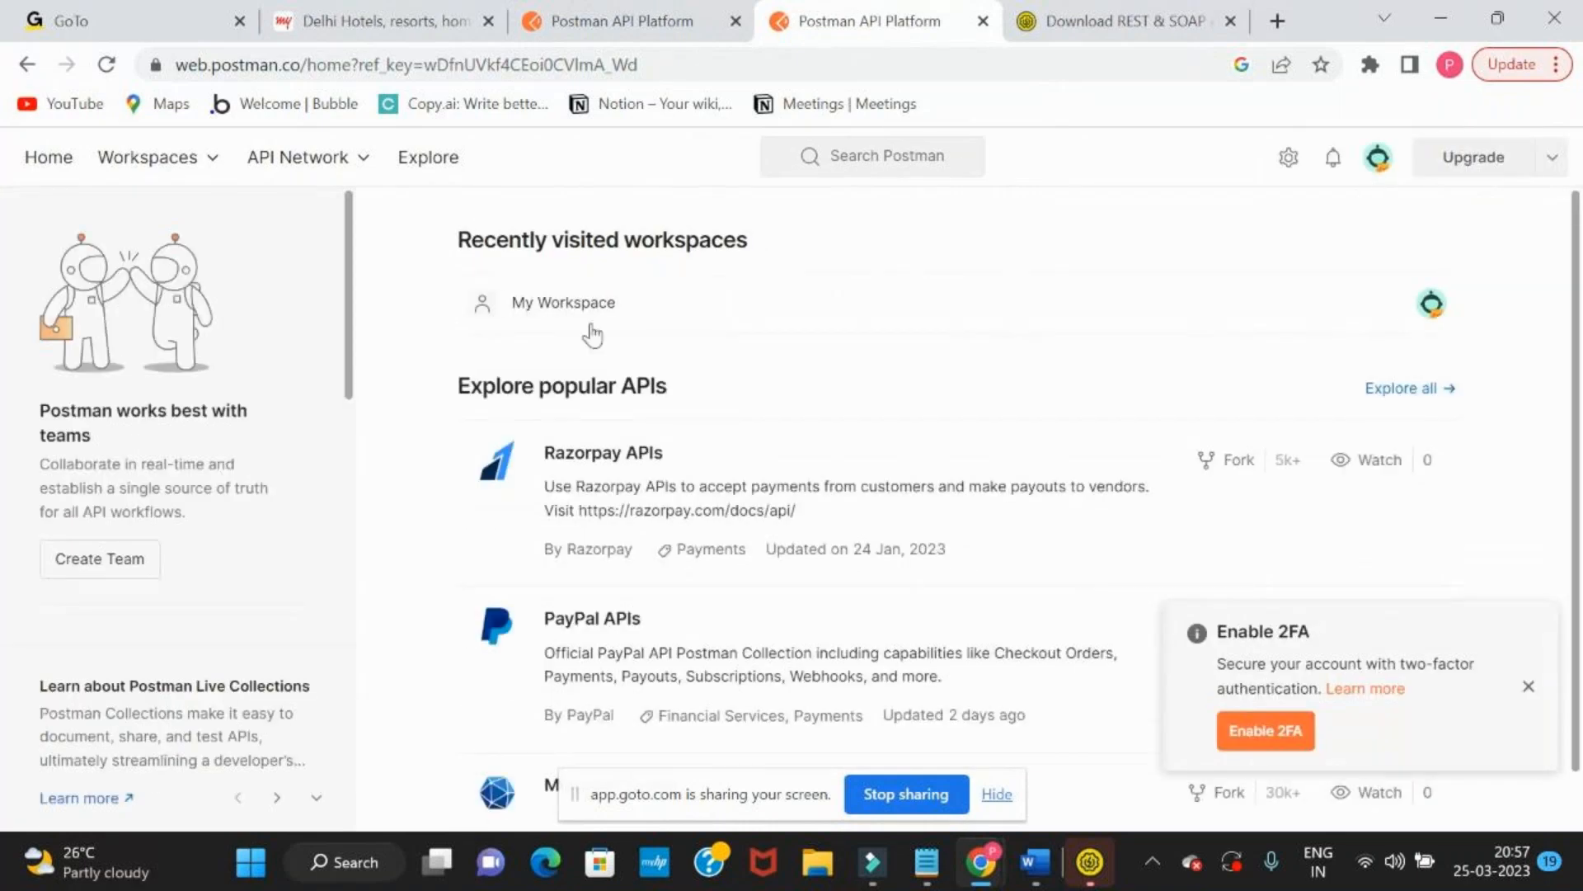
{"action": "left_click", "coordinate": [566, 307]}
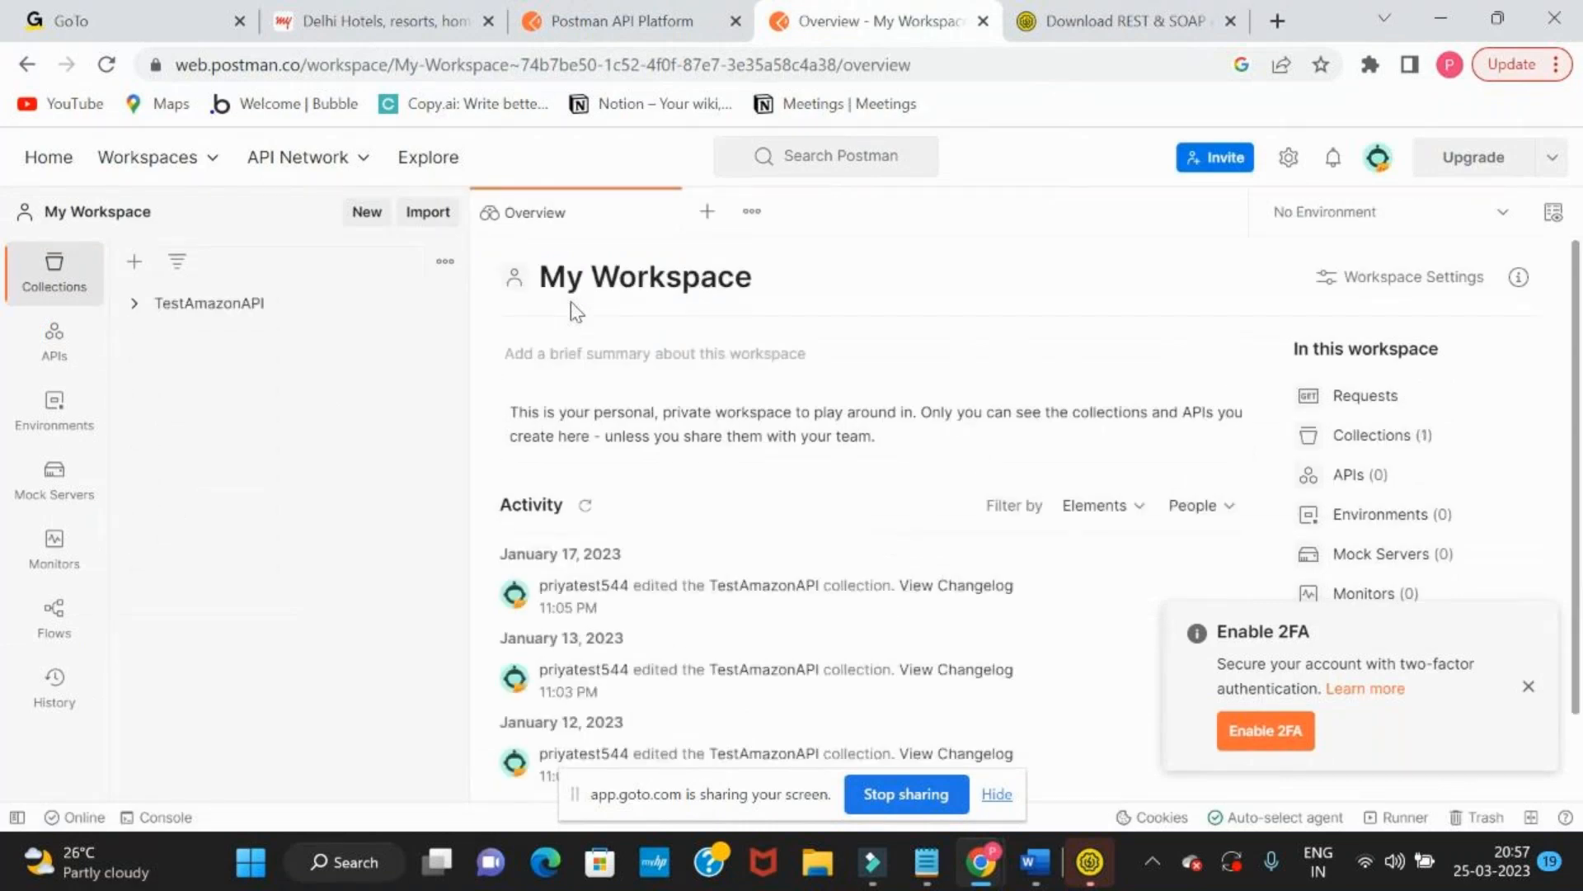
Look over the requests in the TestAmazonAPI collection and check the GoTo meeting window
{"action": "left_click", "coordinate": [135, 304]}
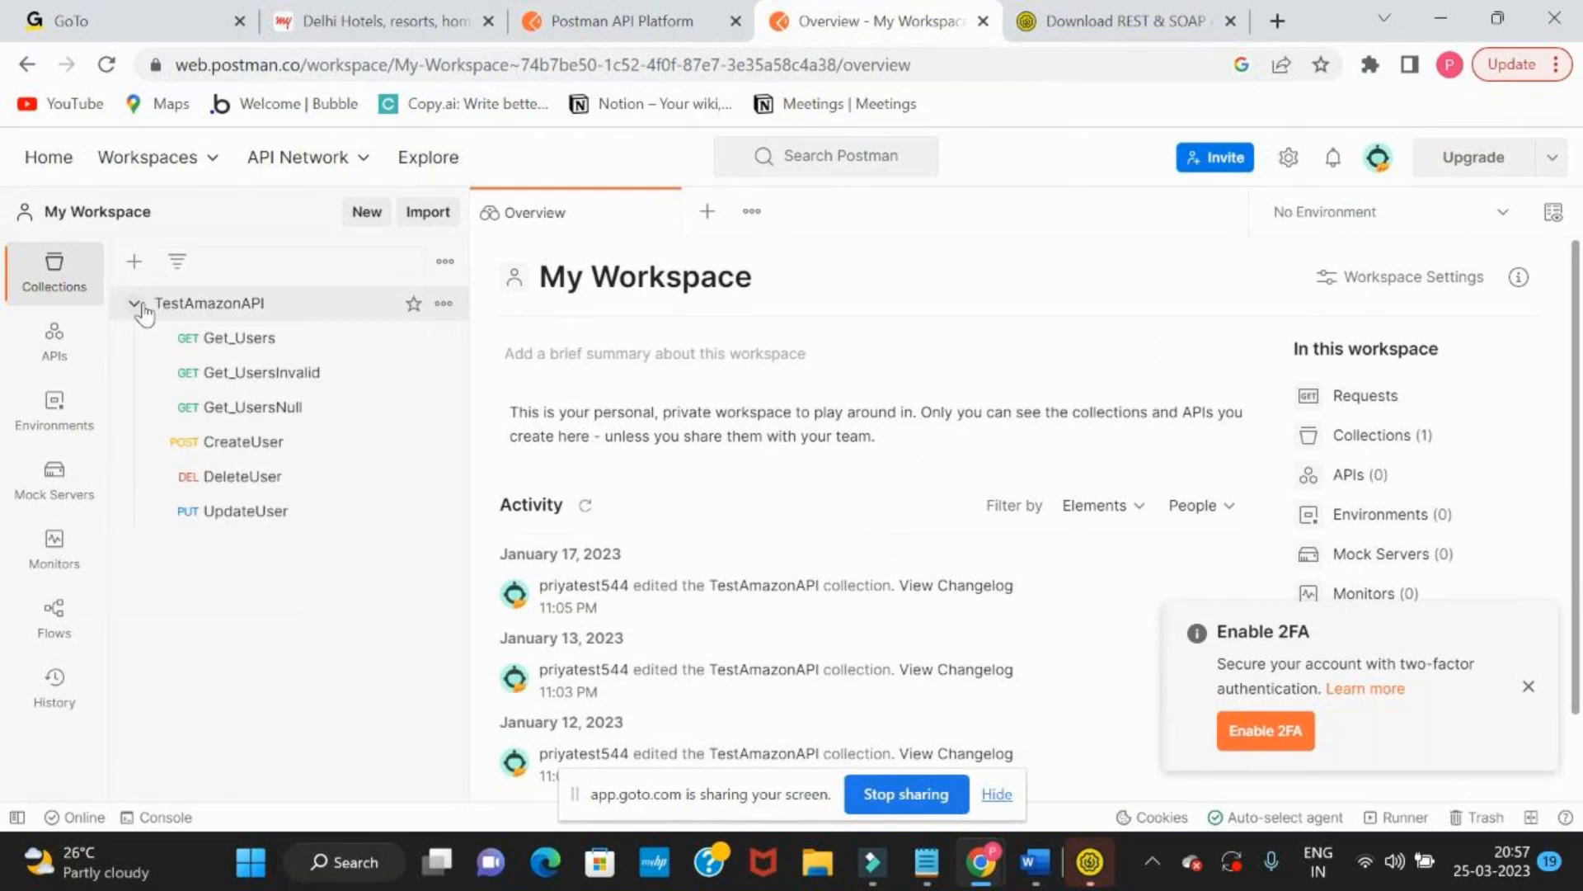
{"action": "left_click", "coordinate": [135, 304]}
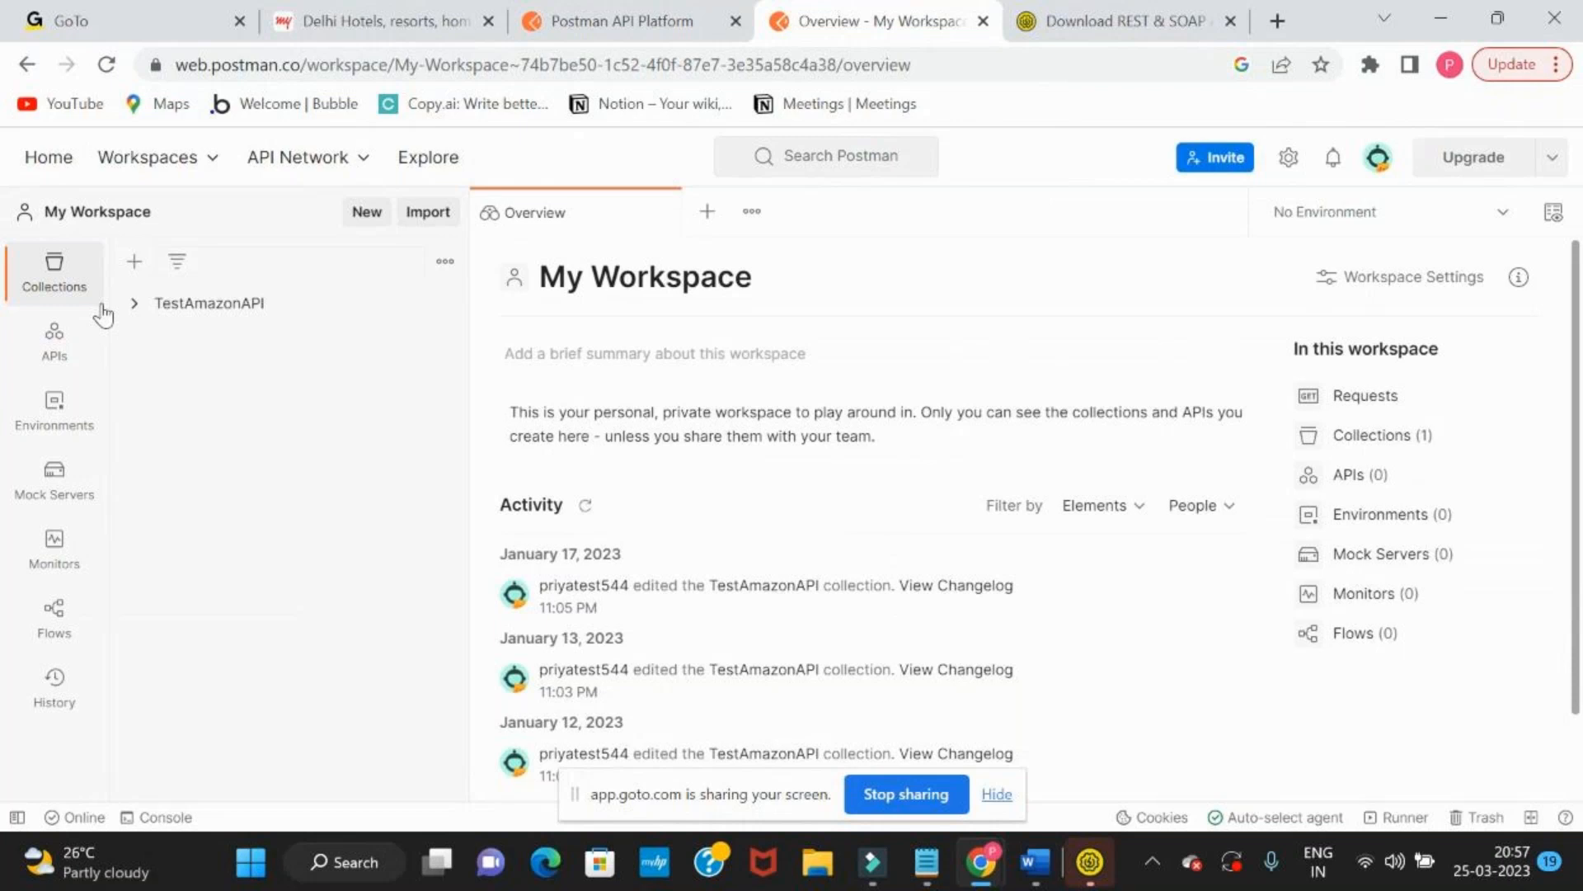
{"action": "key", "text": "alt+Tab"}
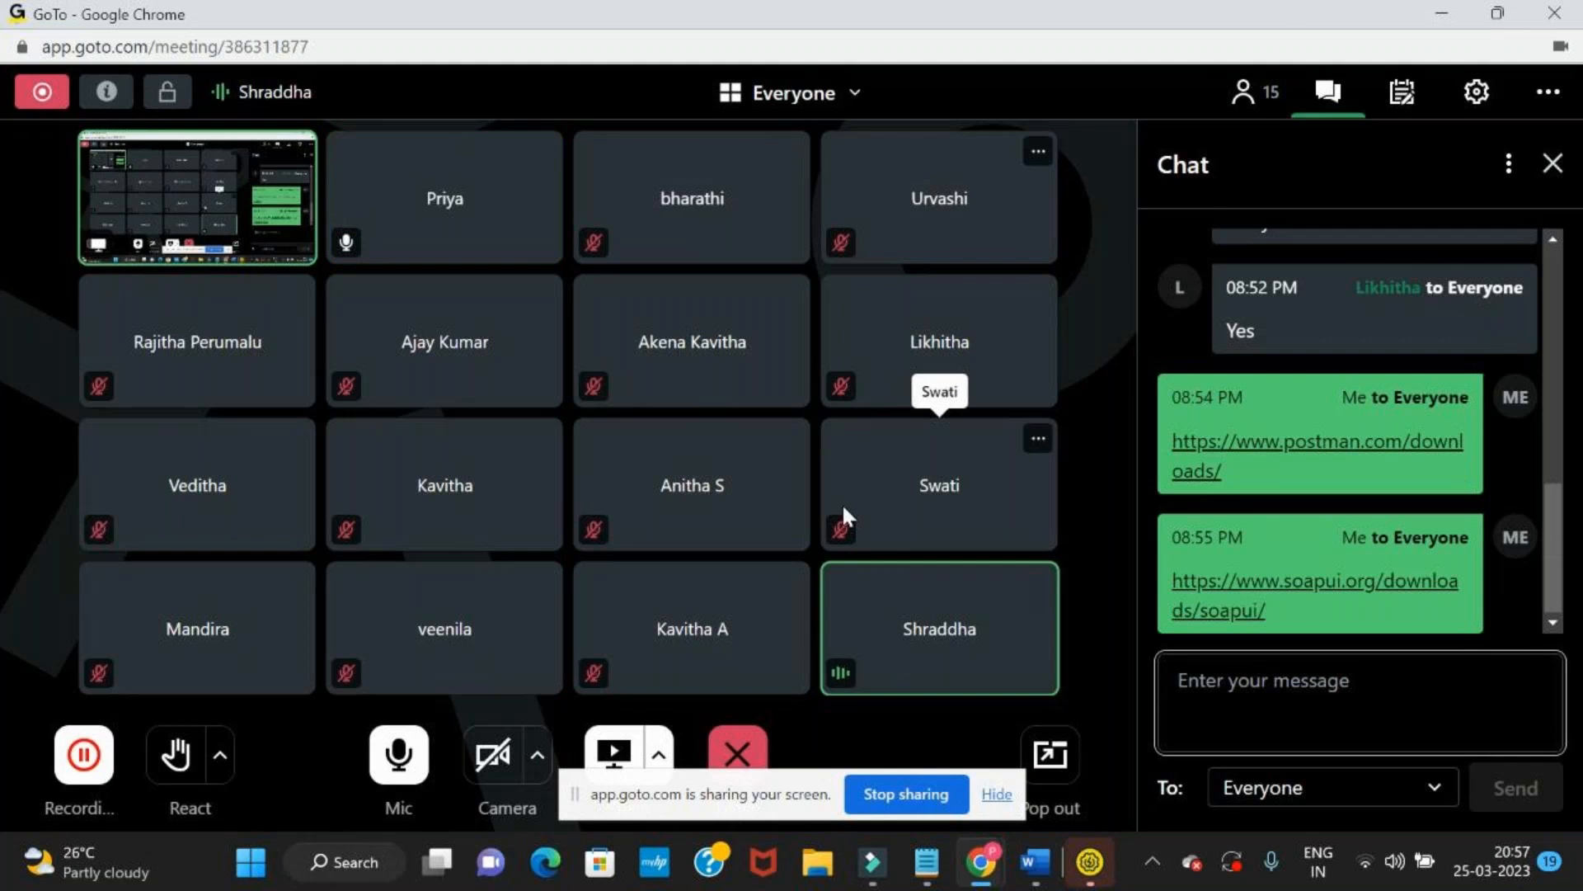
{"action": "key", "text": "alt+Tab"}
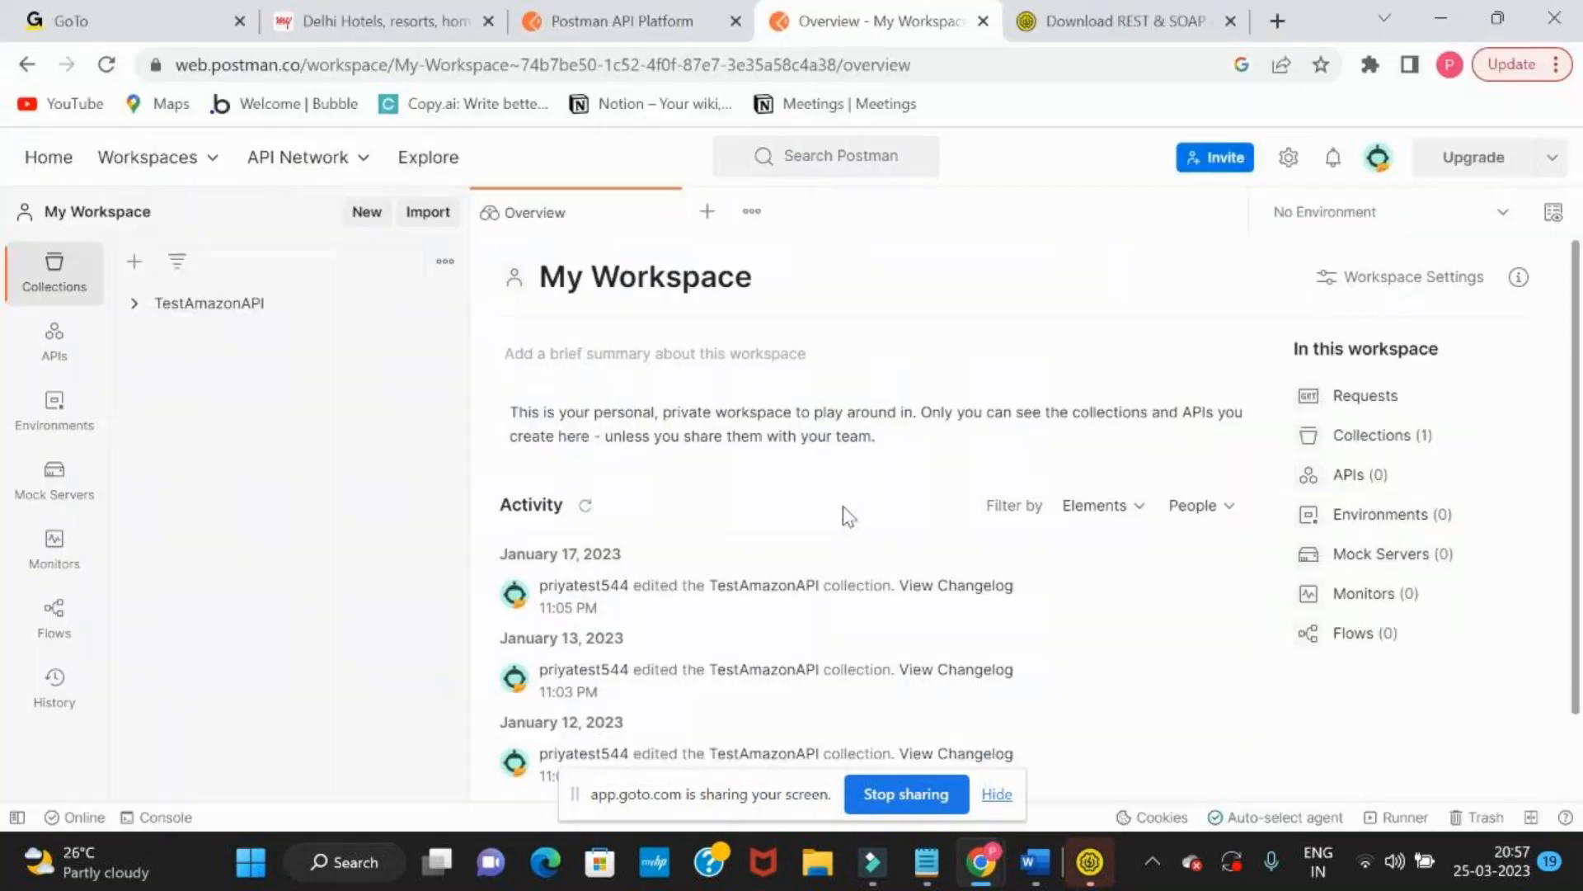
Open My Workspace from the Postman home page in the other browser tab and compare the two workspace overviews
{"action": "left_click", "coordinate": [624, 17]}
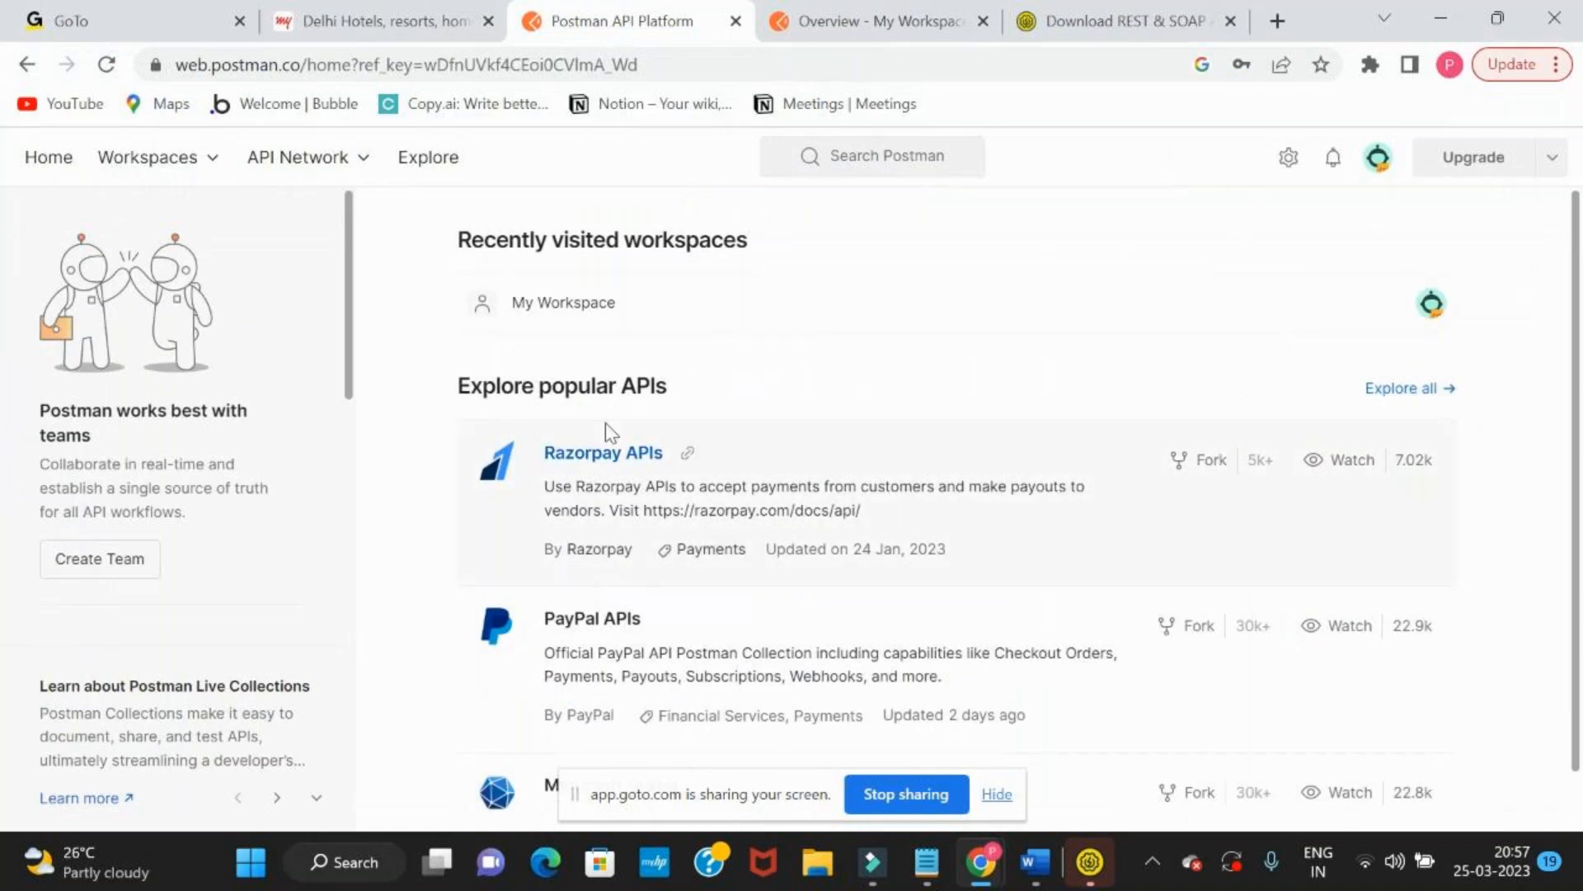
{"action": "scroll", "coordinate": [606, 428], "scroll_direction": "down", "scroll_amount": 1}
{"action": "scroll", "coordinate": [607, 433], "scroll_direction": "up", "scroll_amount": 1}
{"action": "left_click", "coordinate": [540, 305]}
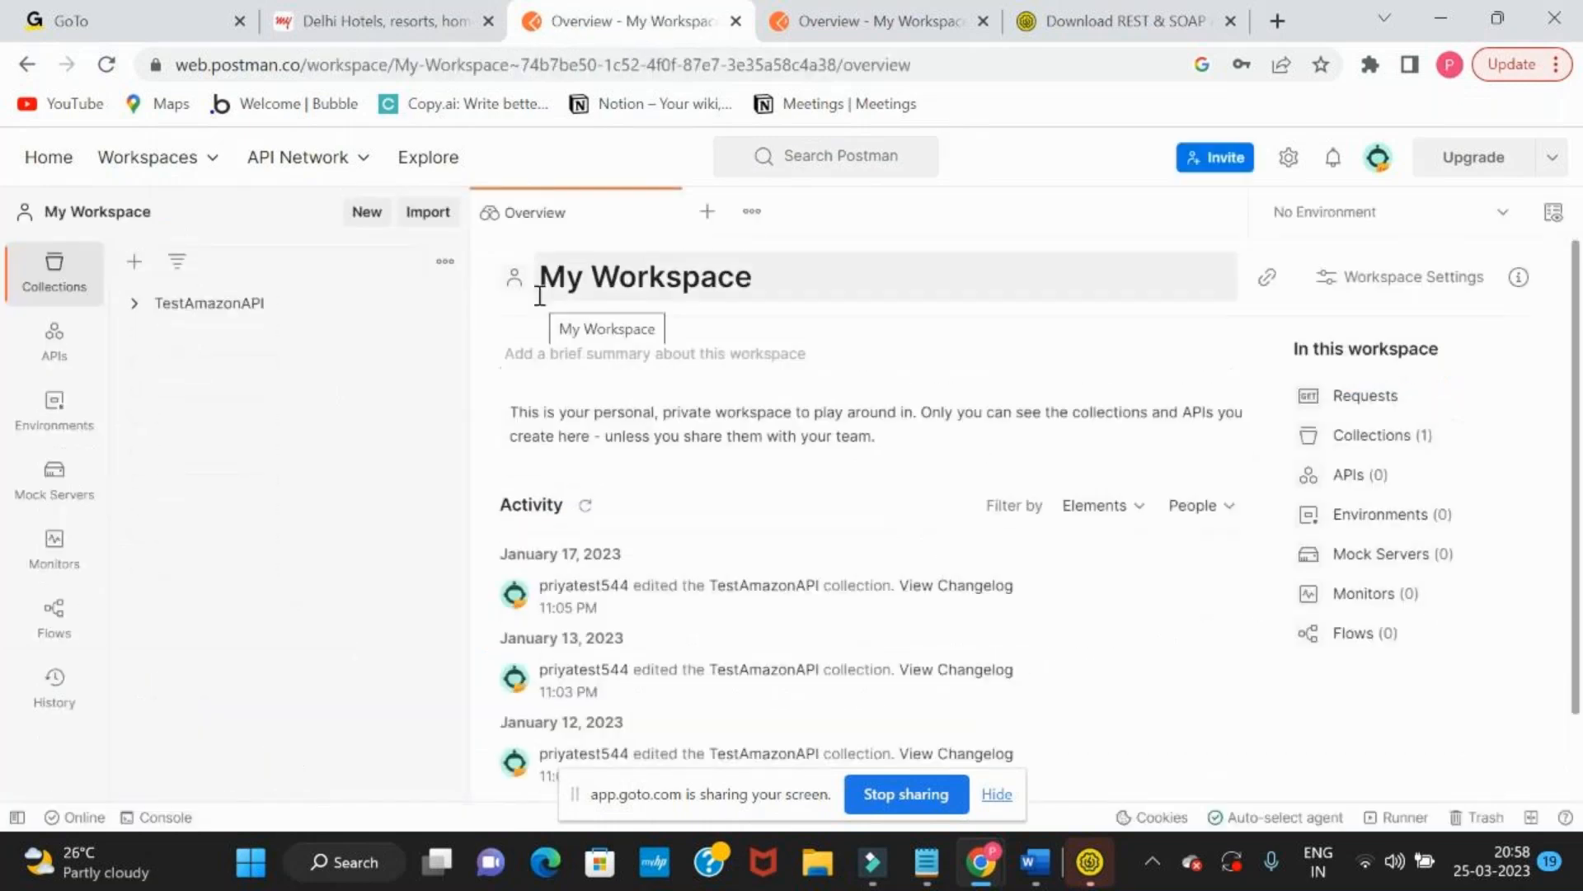
{"action": "left_click", "coordinate": [944, 20]}
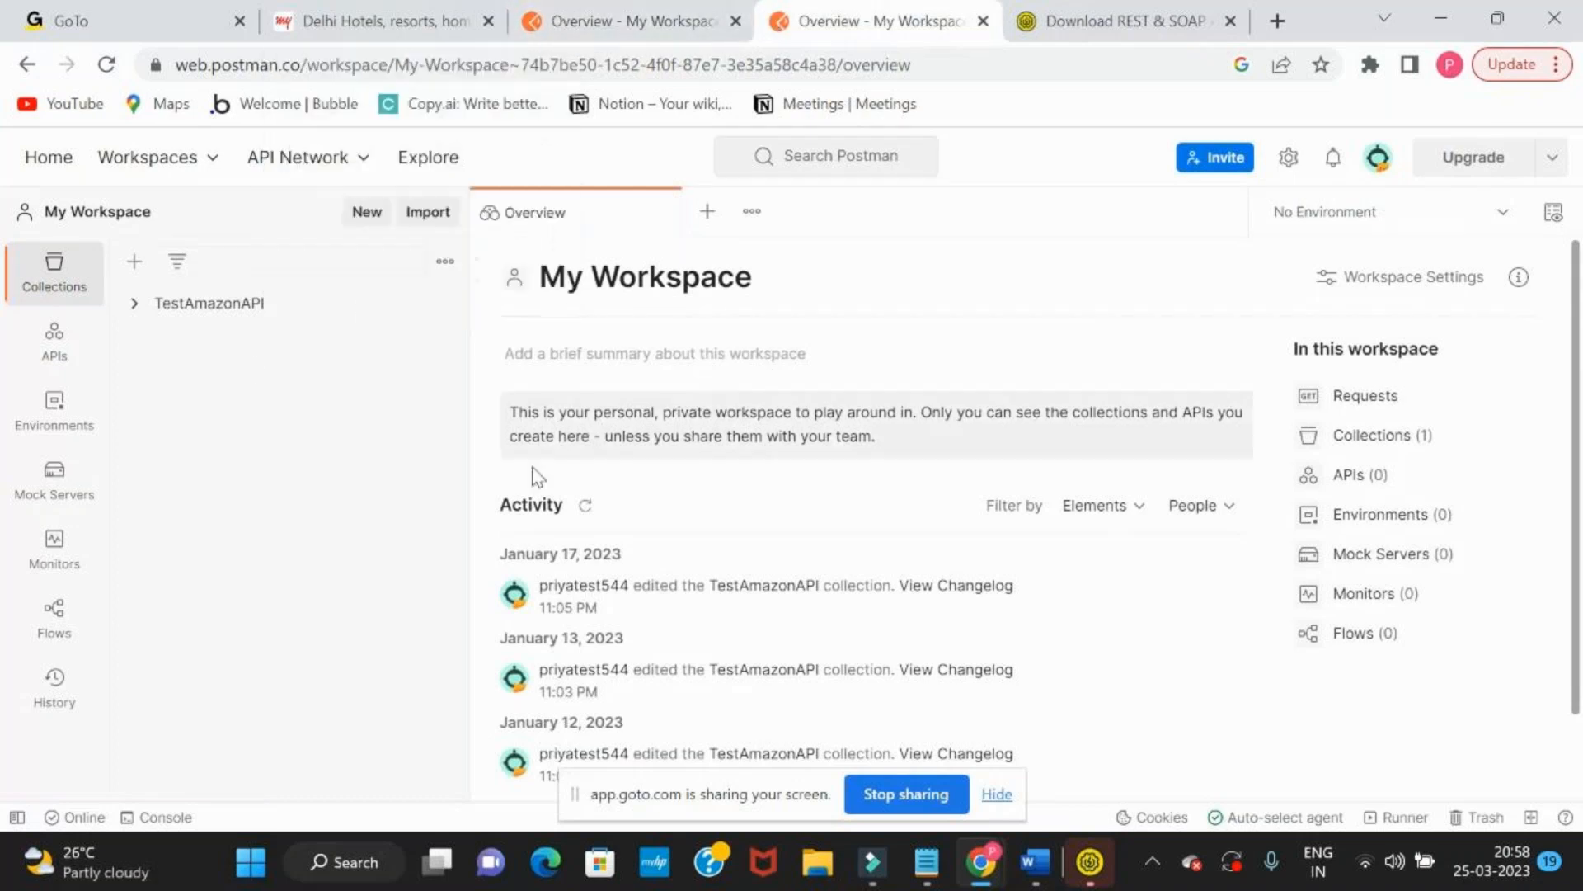
{"action": "left_click", "coordinate": [611, 12]}
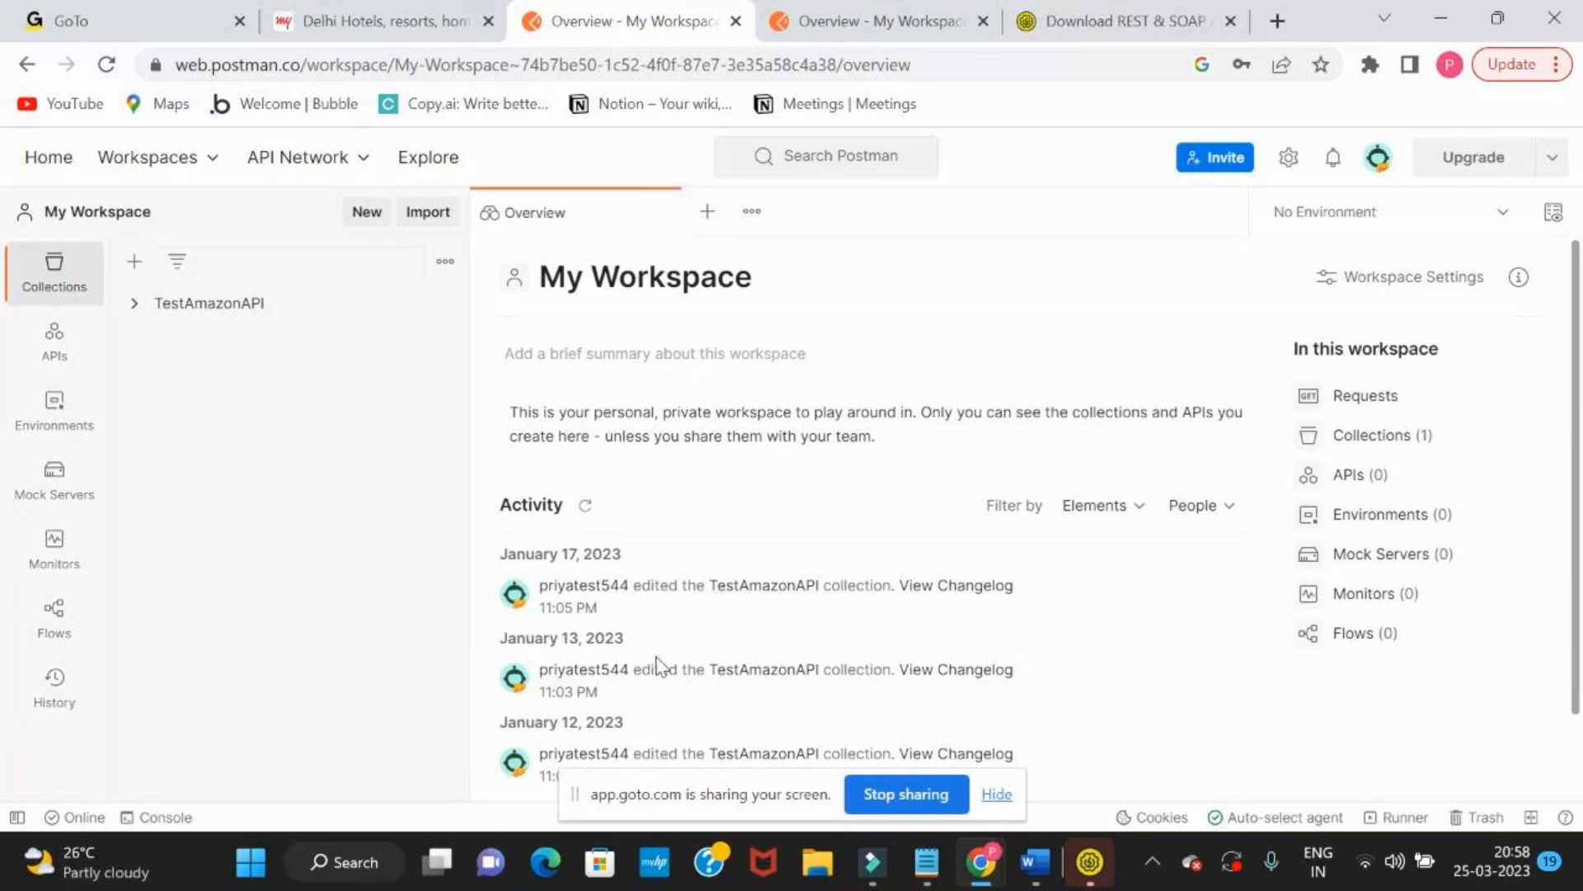
Search Google for "sample api for testing" in a new tab, open the Reqres site and skim its sample requests
{"action": "left_click", "coordinate": [1278, 23]}
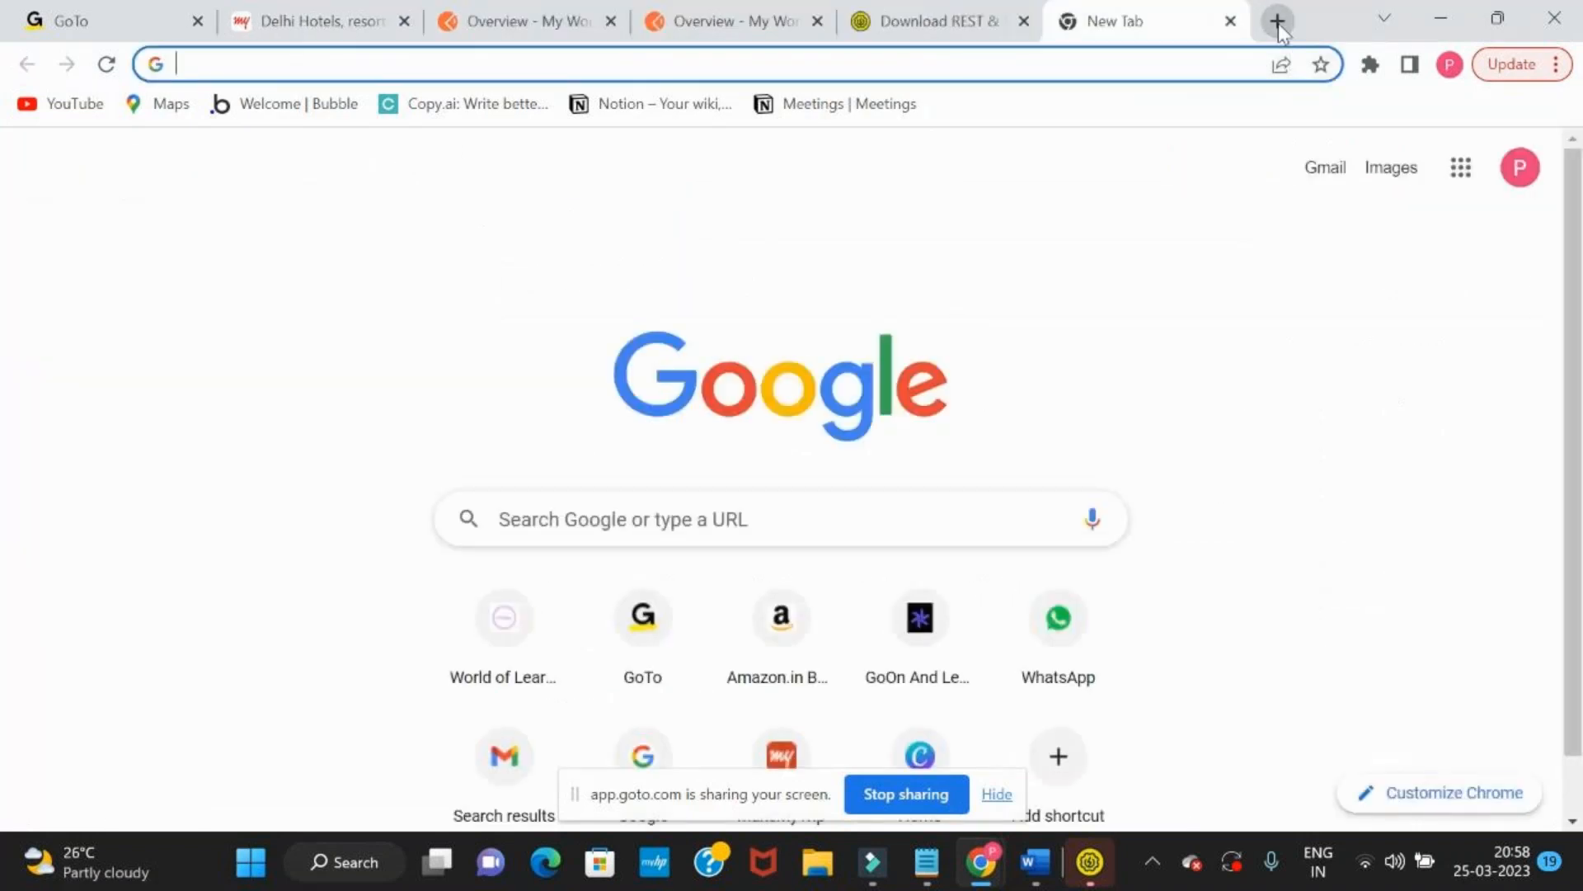
{"action": "type", "text": "sample api"}
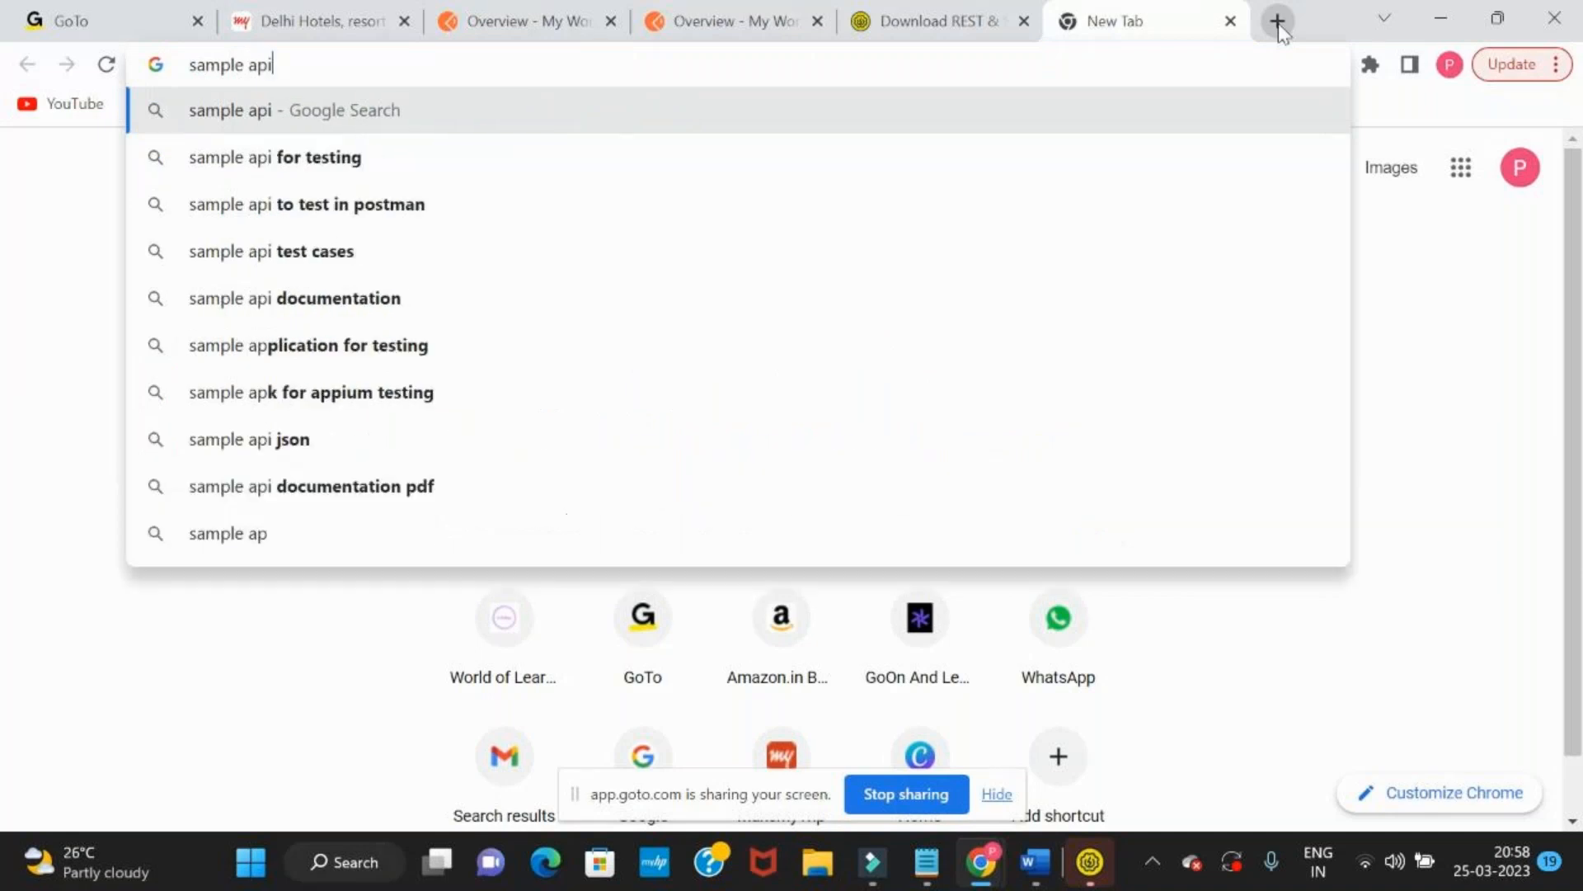
{"action": "key", "text": "Down"}
{"action": "key", "text": "Return"}
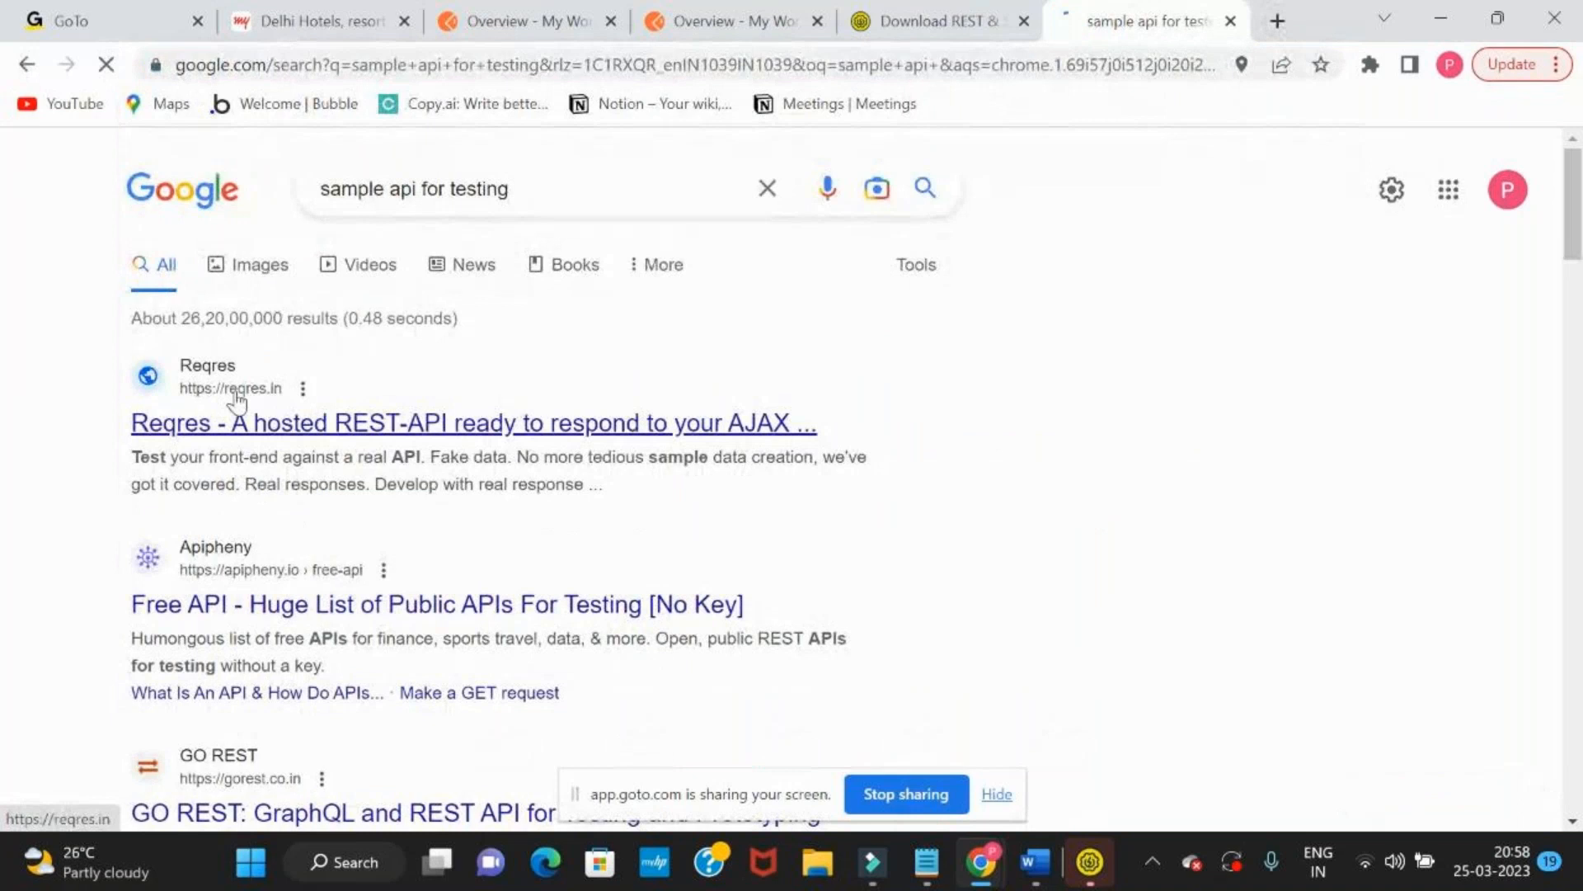
{"action": "left_click", "coordinate": [280, 424]}
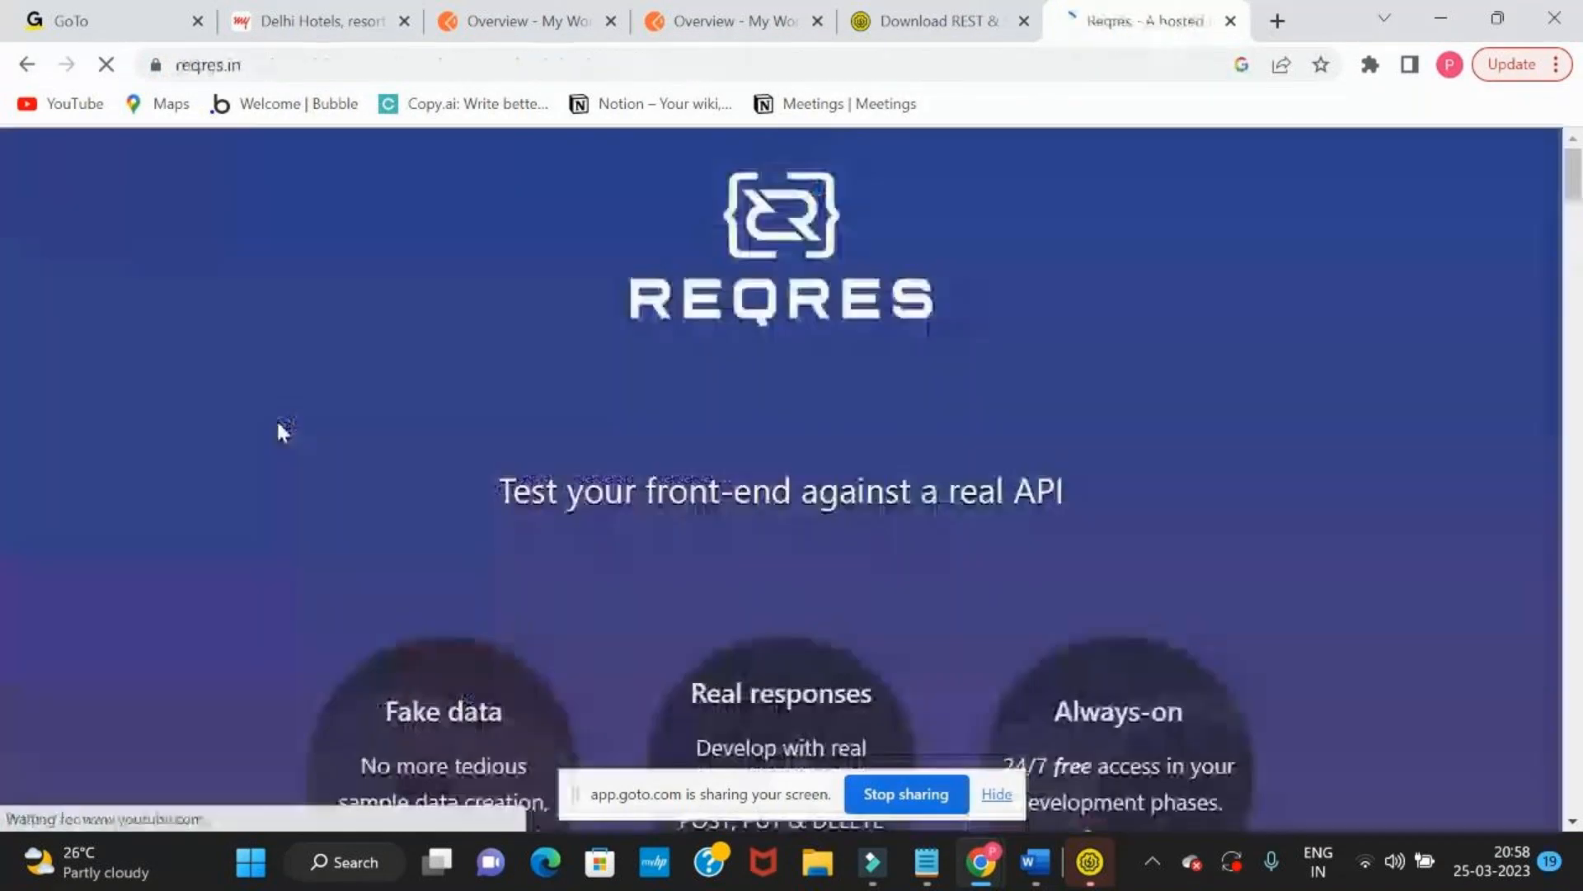
{"action": "scroll", "coordinate": [283, 431], "scroll_direction": "down", "scroll_amount": 10}
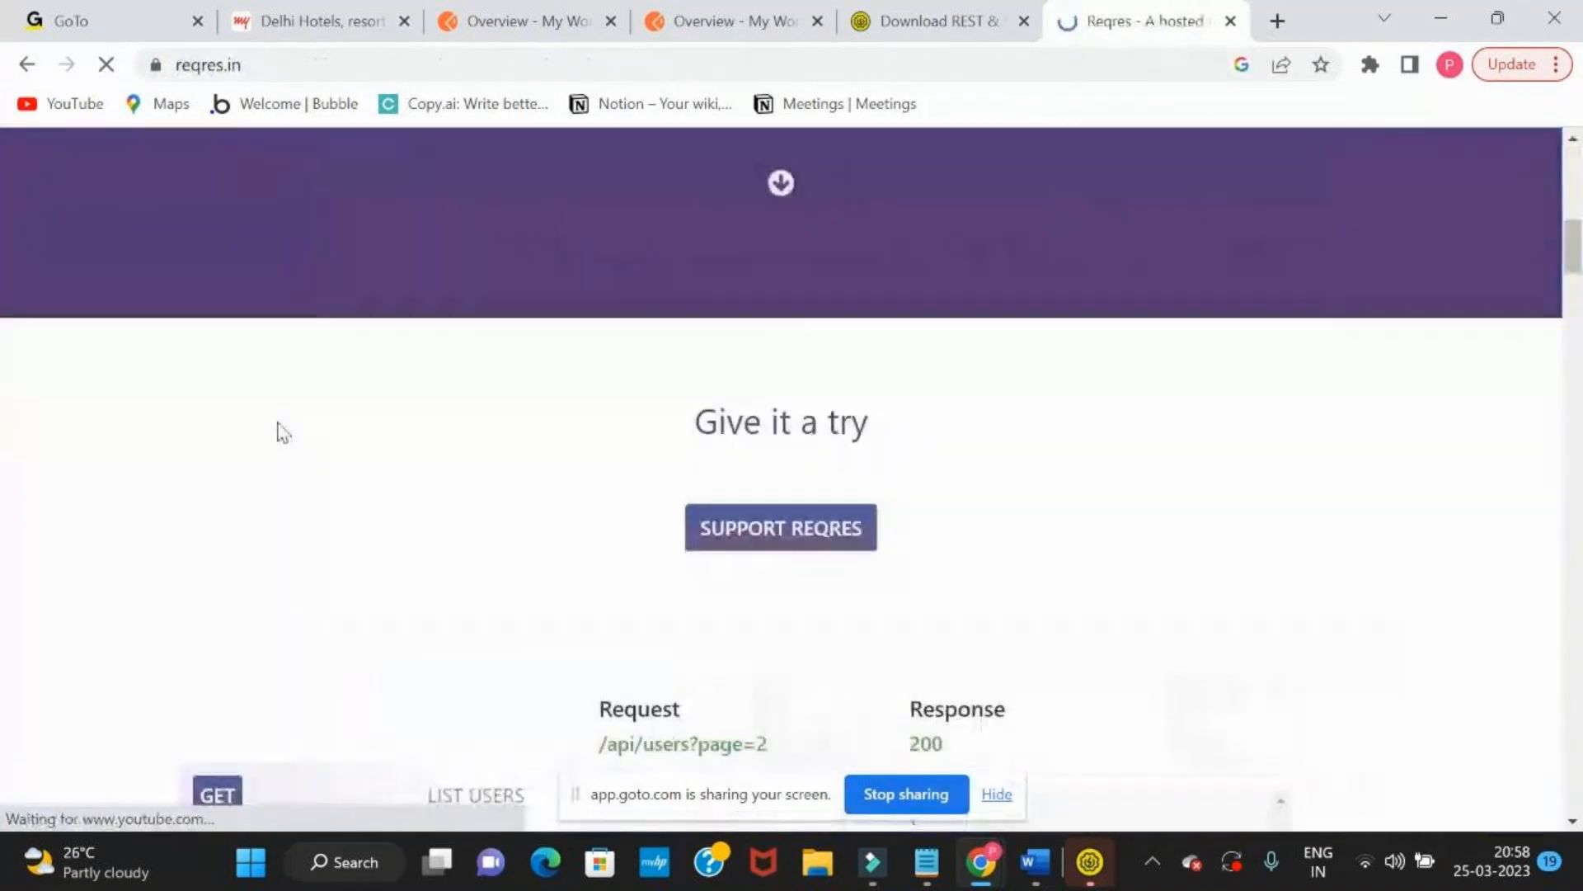
{"action": "scroll", "coordinate": [279, 424], "scroll_direction": "down", "scroll_amount": 5}
{"action": "scroll", "coordinate": [279, 424], "scroll_direction": "up", "scroll_amount": 13}
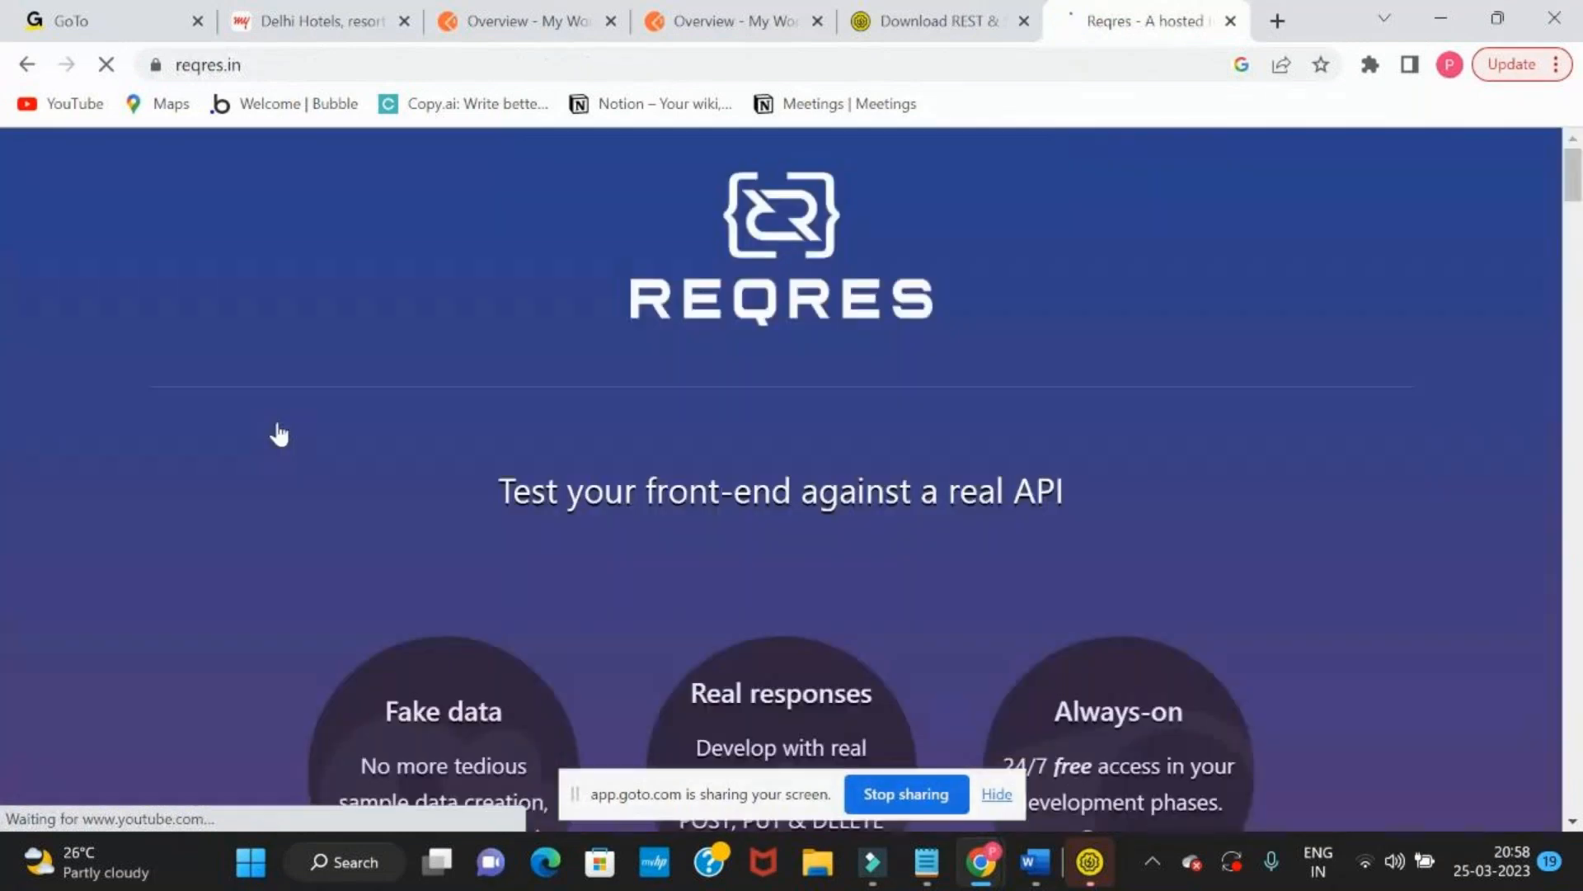
{"action": "left_click", "coordinate": [445, 71]}
{"action": "left_click", "coordinate": [446, 75]}
{"action": "key", "text": "ctrl+a"}
{"action": "key", "text": "ctrl+c"}
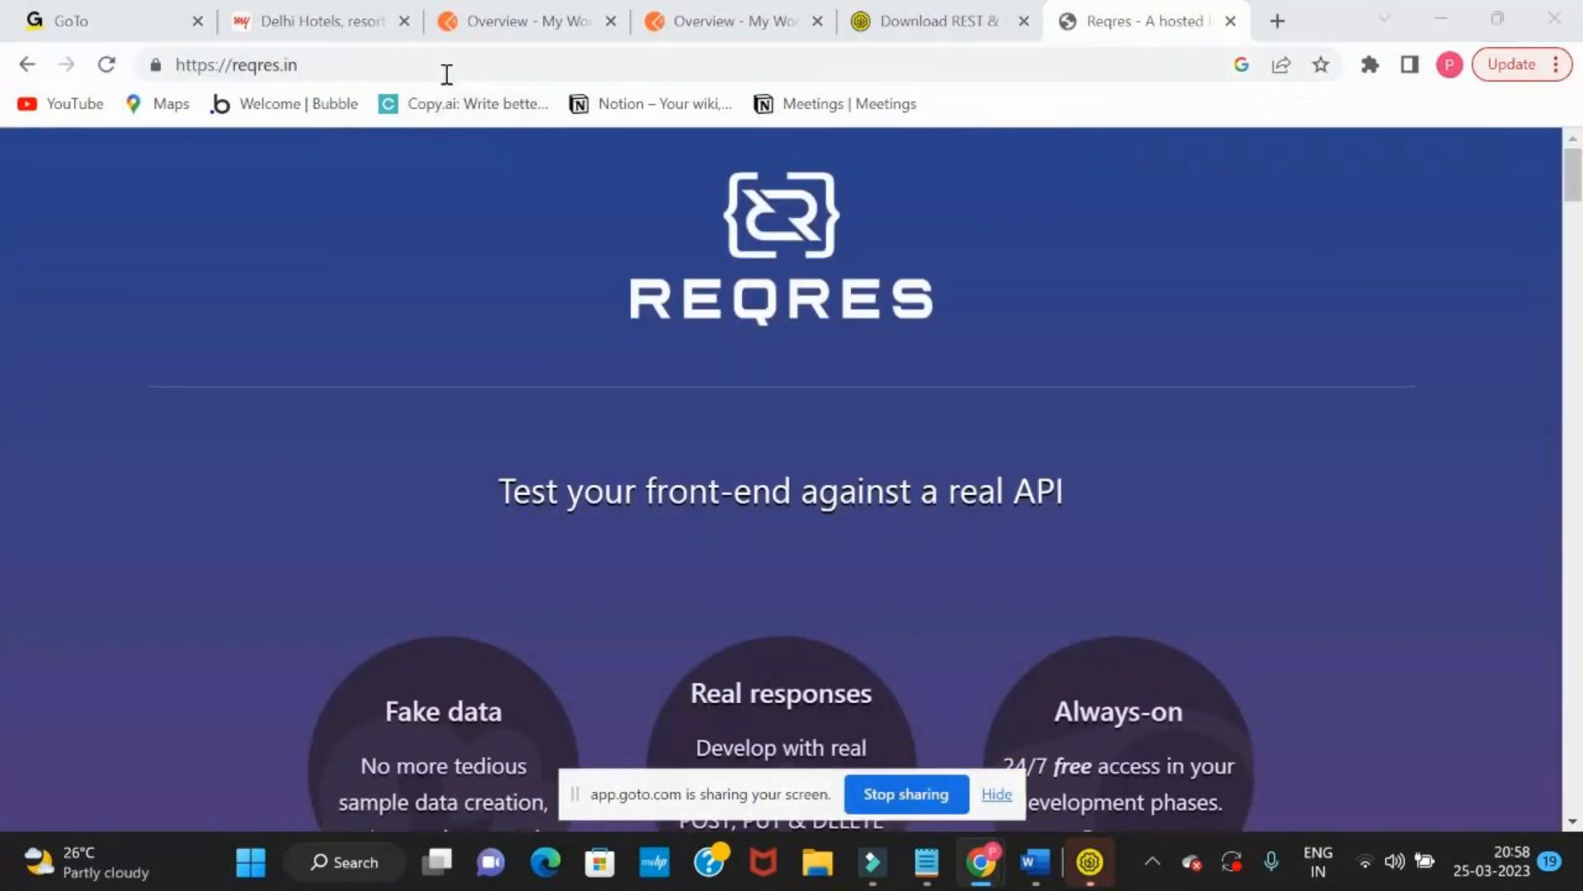
{"action": "key", "text": "alt+Tab"}
{"action": "key", "text": "ctrl+v"}
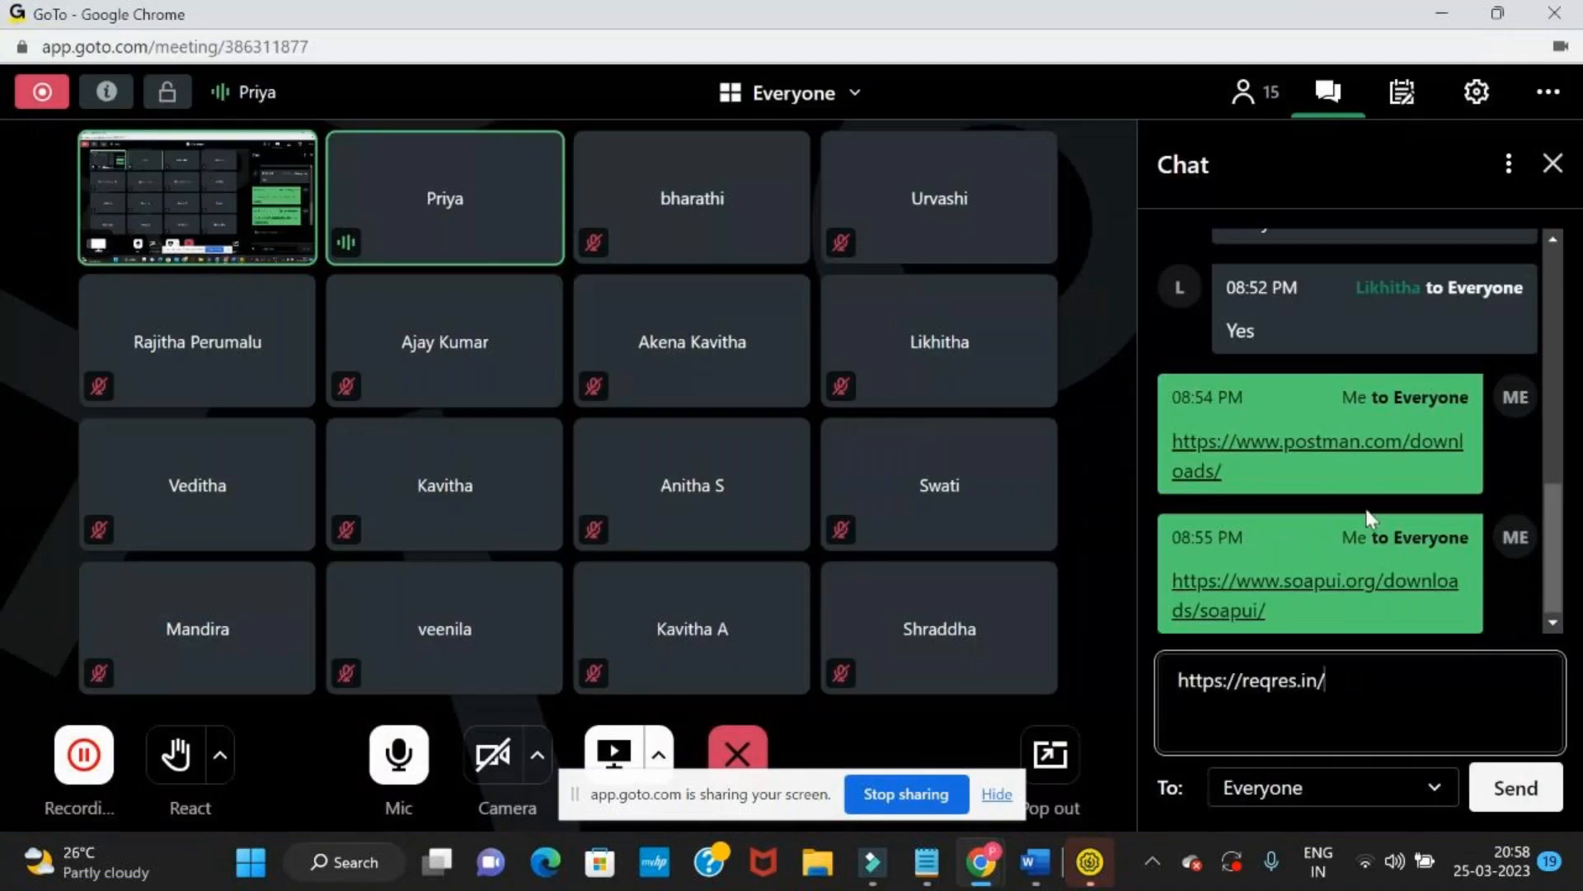
{"action": "key", "text": "Return"}
{"action": "key", "text": "alt+Tab"}
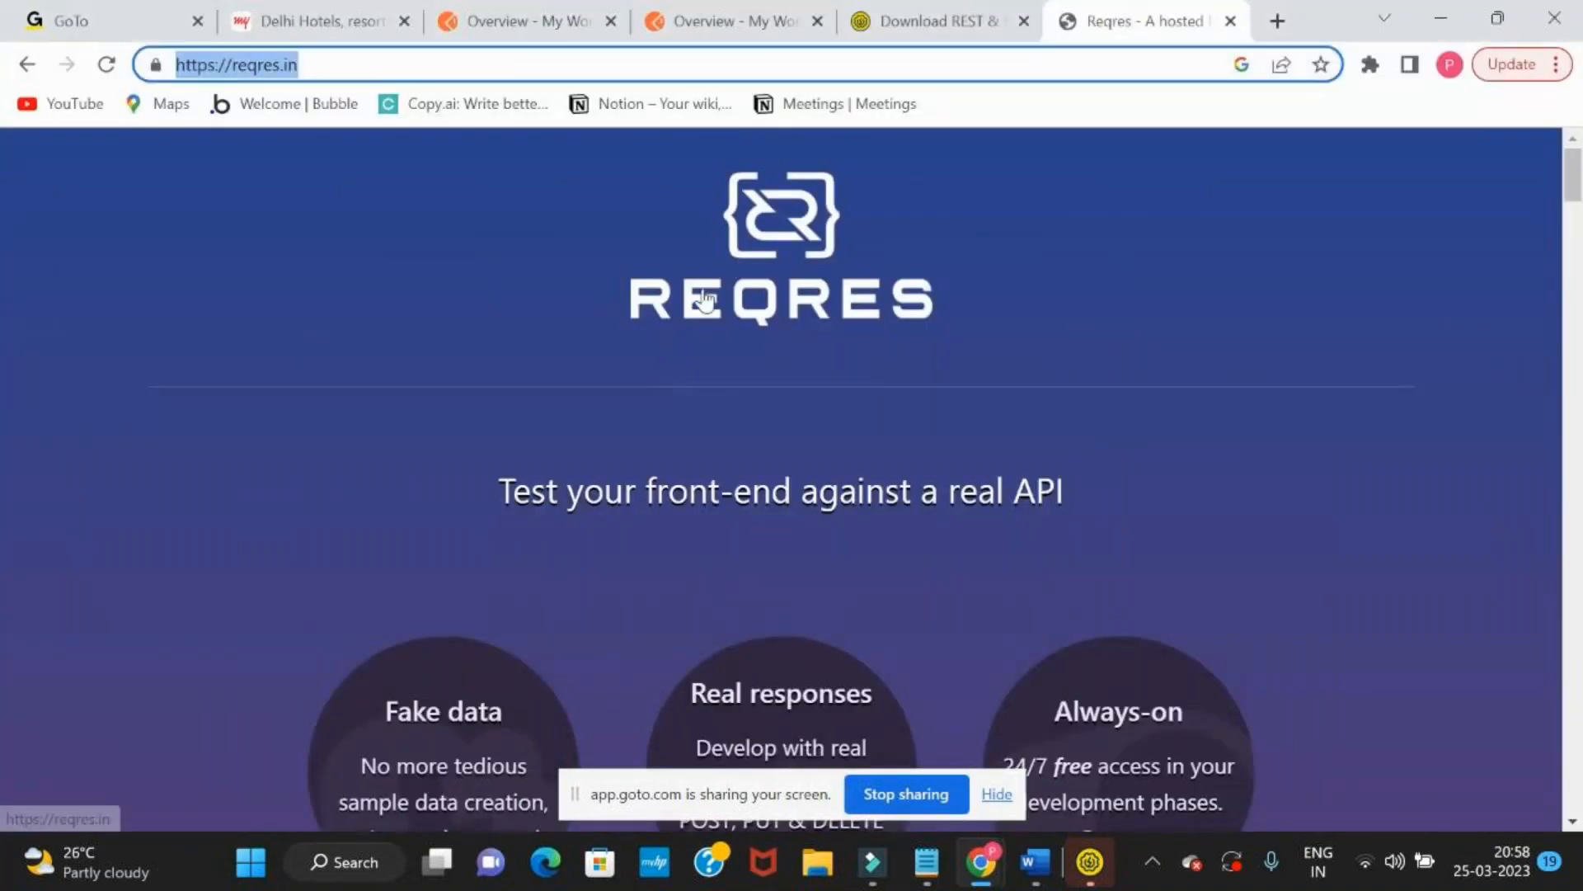
Examine the sample requests and the example response in the "Give it a try" section of Reqres
{"action": "scroll", "coordinate": [703, 298], "scroll_direction": "down", "scroll_amount": 13}
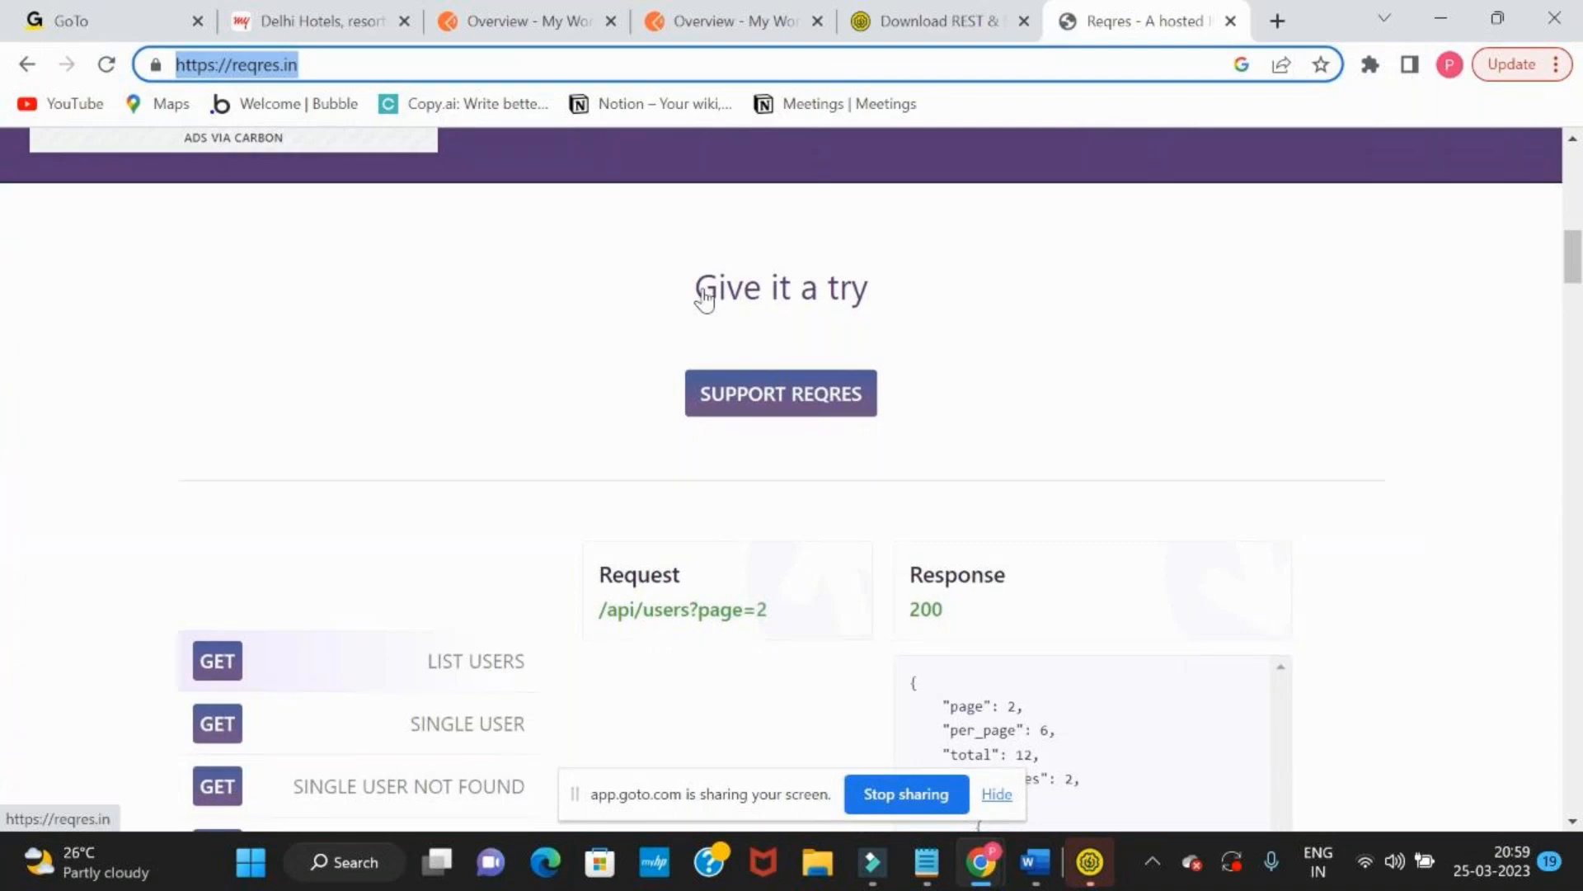
{"action": "scroll", "coordinate": [703, 299], "scroll_direction": "down", "scroll_amount": 6}
{"action": "scroll", "coordinate": [704, 299], "scroll_direction": "up", "scroll_amount": 5}
{"action": "scroll", "coordinate": [704, 299], "scroll_direction": "down", "scroll_amount": 1}
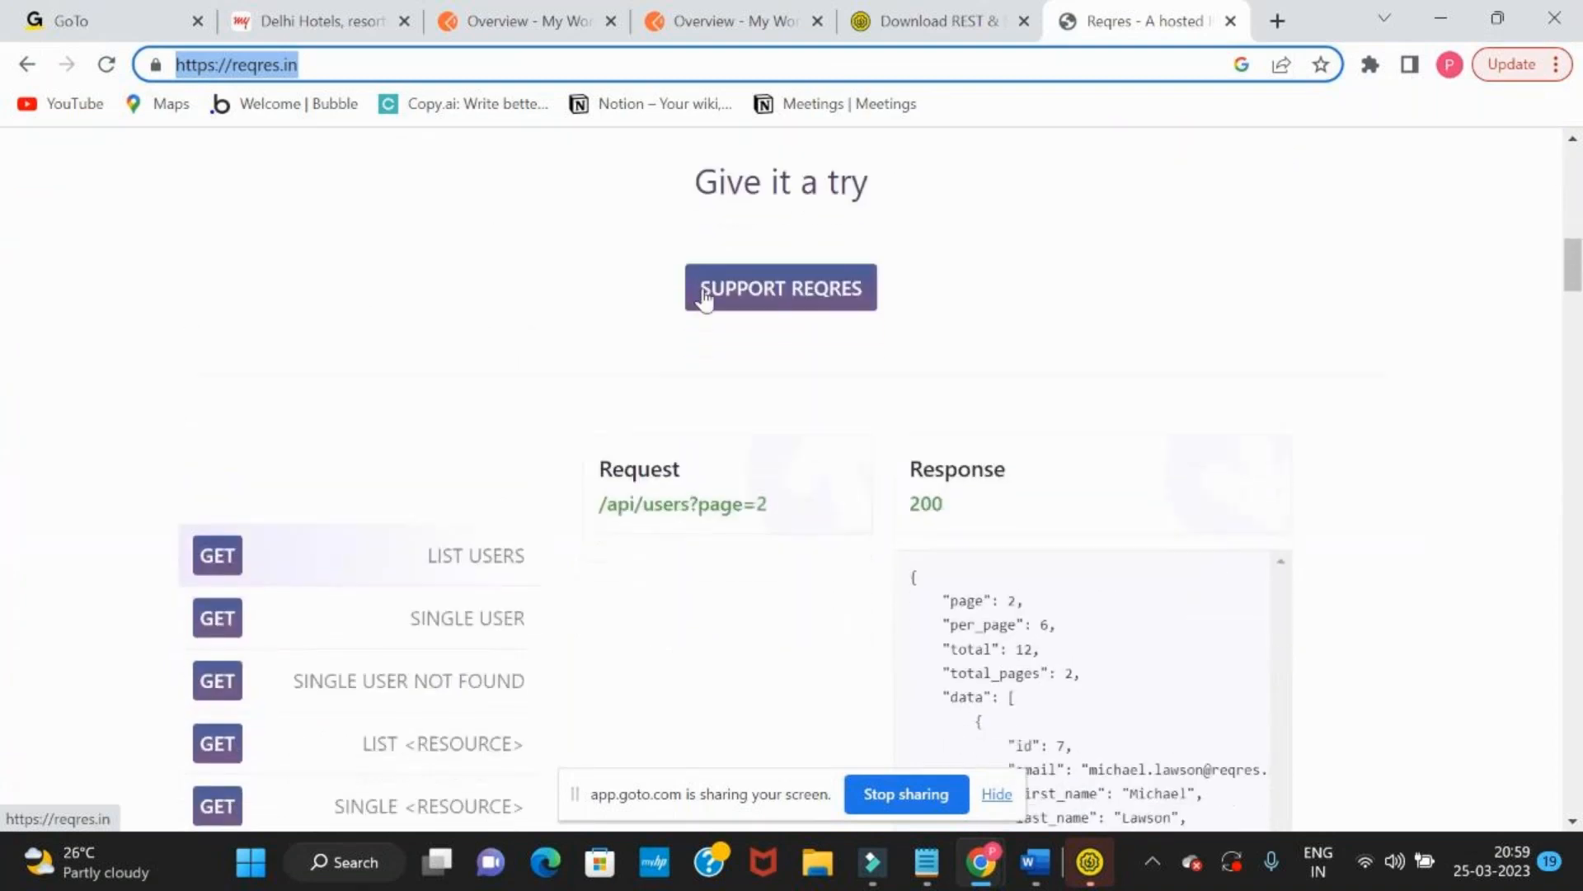
{"action": "scroll", "coordinate": [703, 298], "scroll_direction": "down", "scroll_amount": 3}
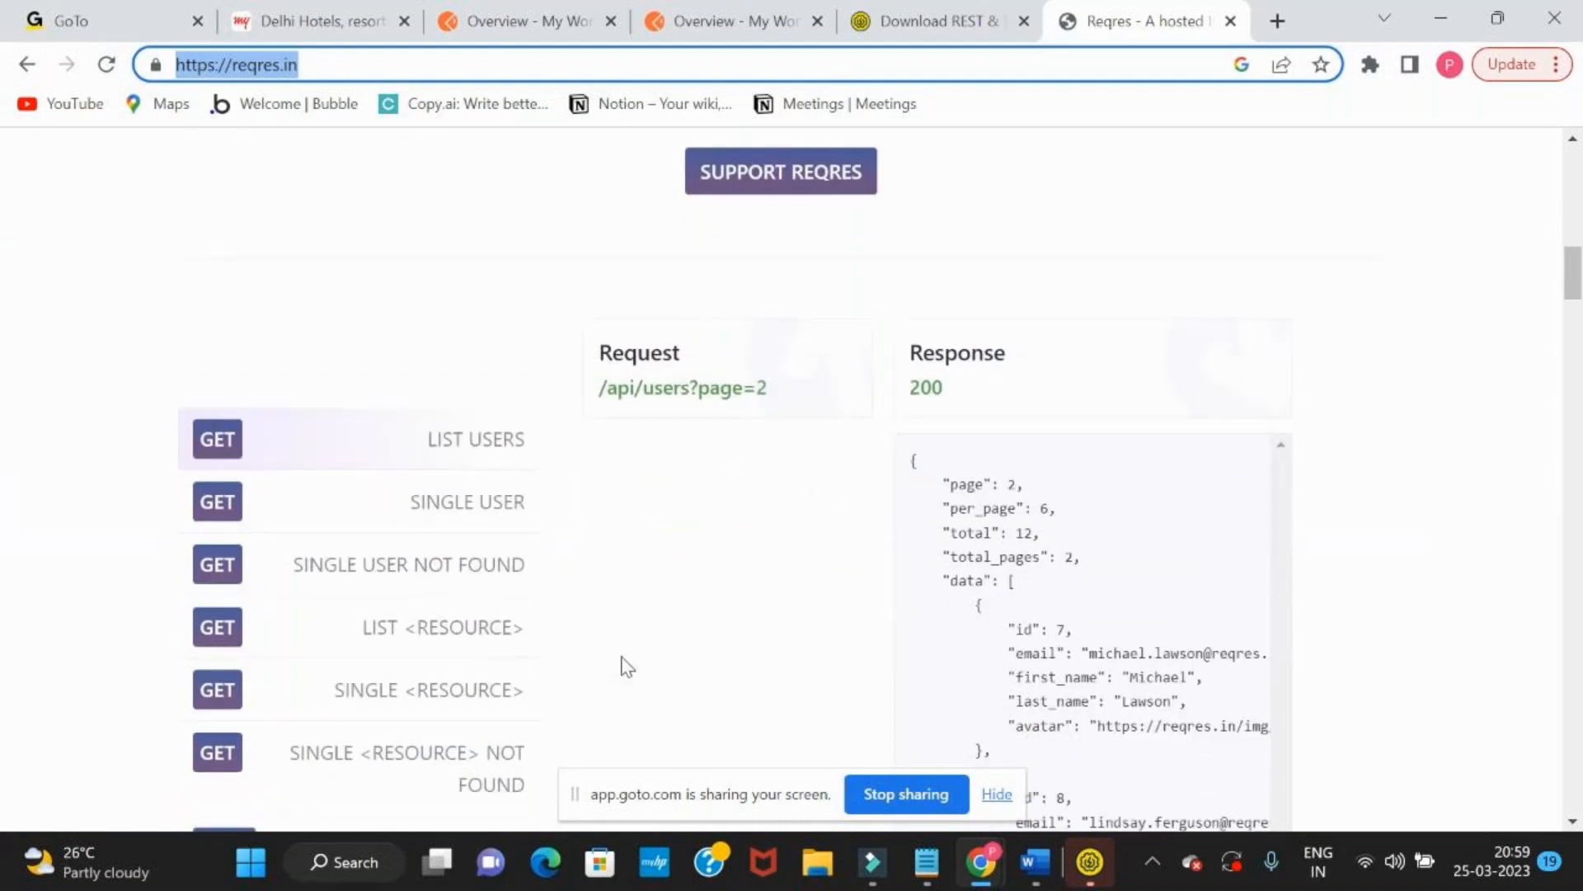
Switch to Microsoft Whiteboard, add the text "How we do the API Testing ?" below the tool names and widen it to one line
{"action": "key", "text": "alt+Tab"}
{"action": "key", "text": "alt+Tab"}
{"action": "key", "text": "alt+Tab"}
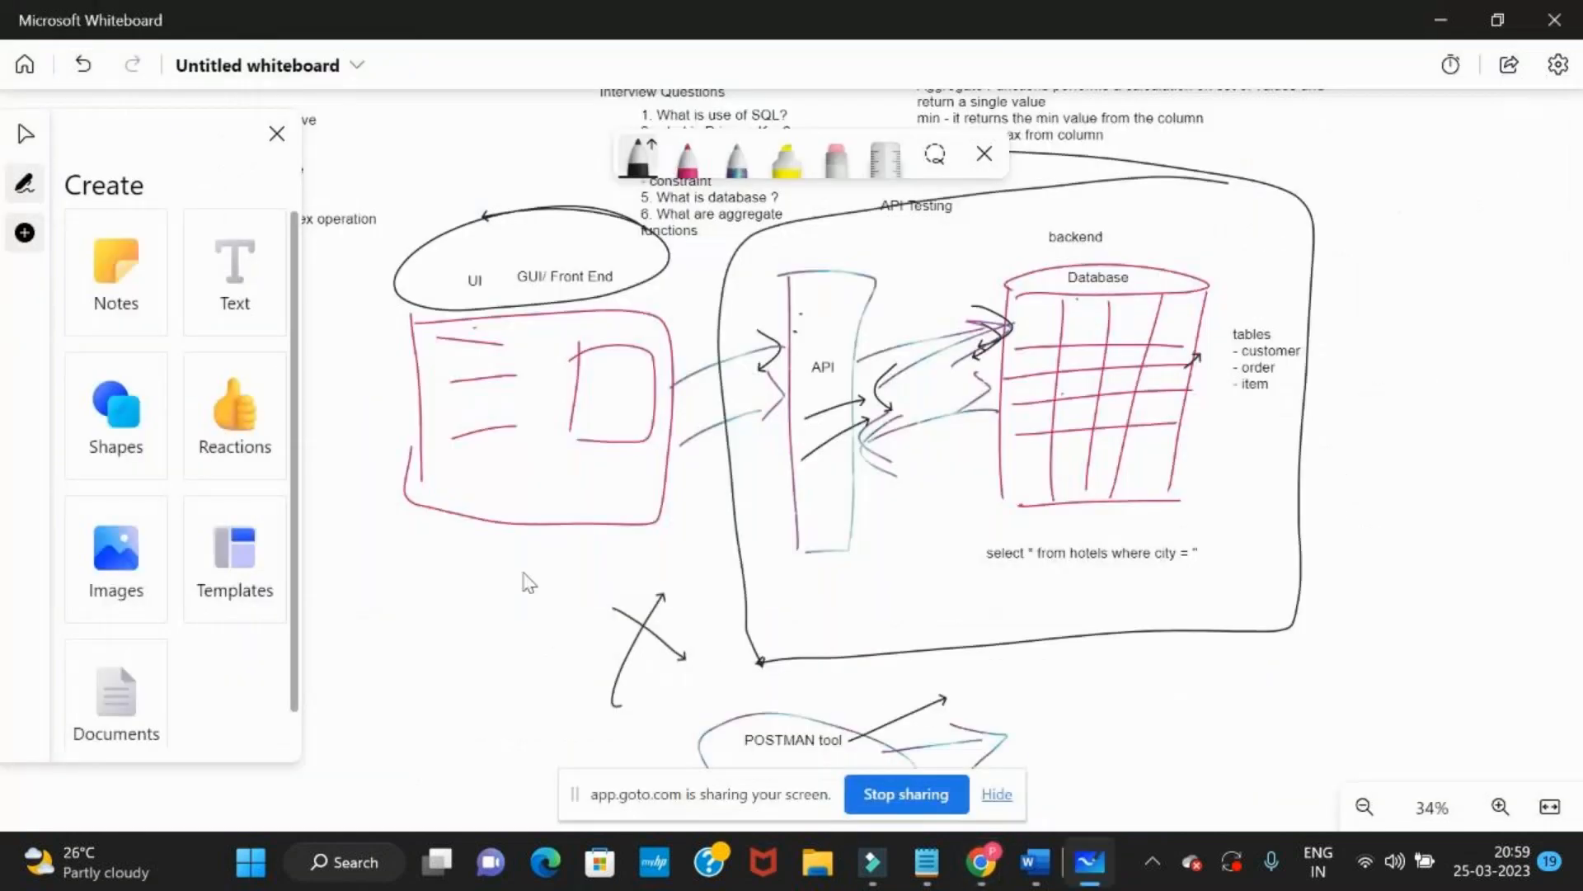
{"action": "left_click", "coordinate": [234, 295]}
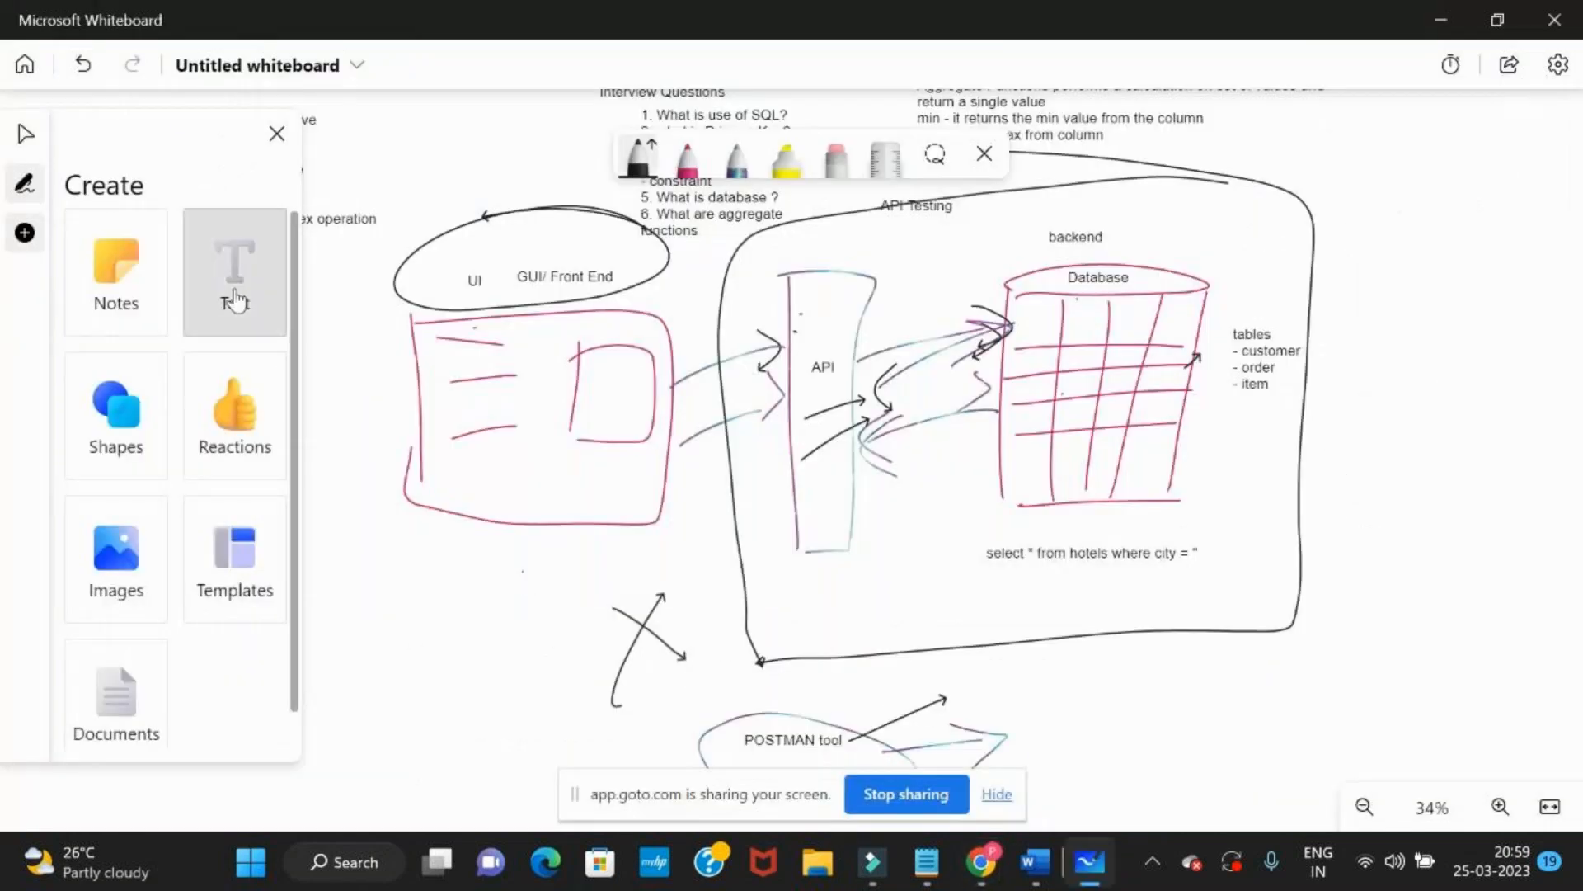
{"action": "left_click", "coordinate": [591, 662]}
{"action": "scroll", "coordinate": [462, 719], "scroll_direction": "down", "scroll_amount": 5}
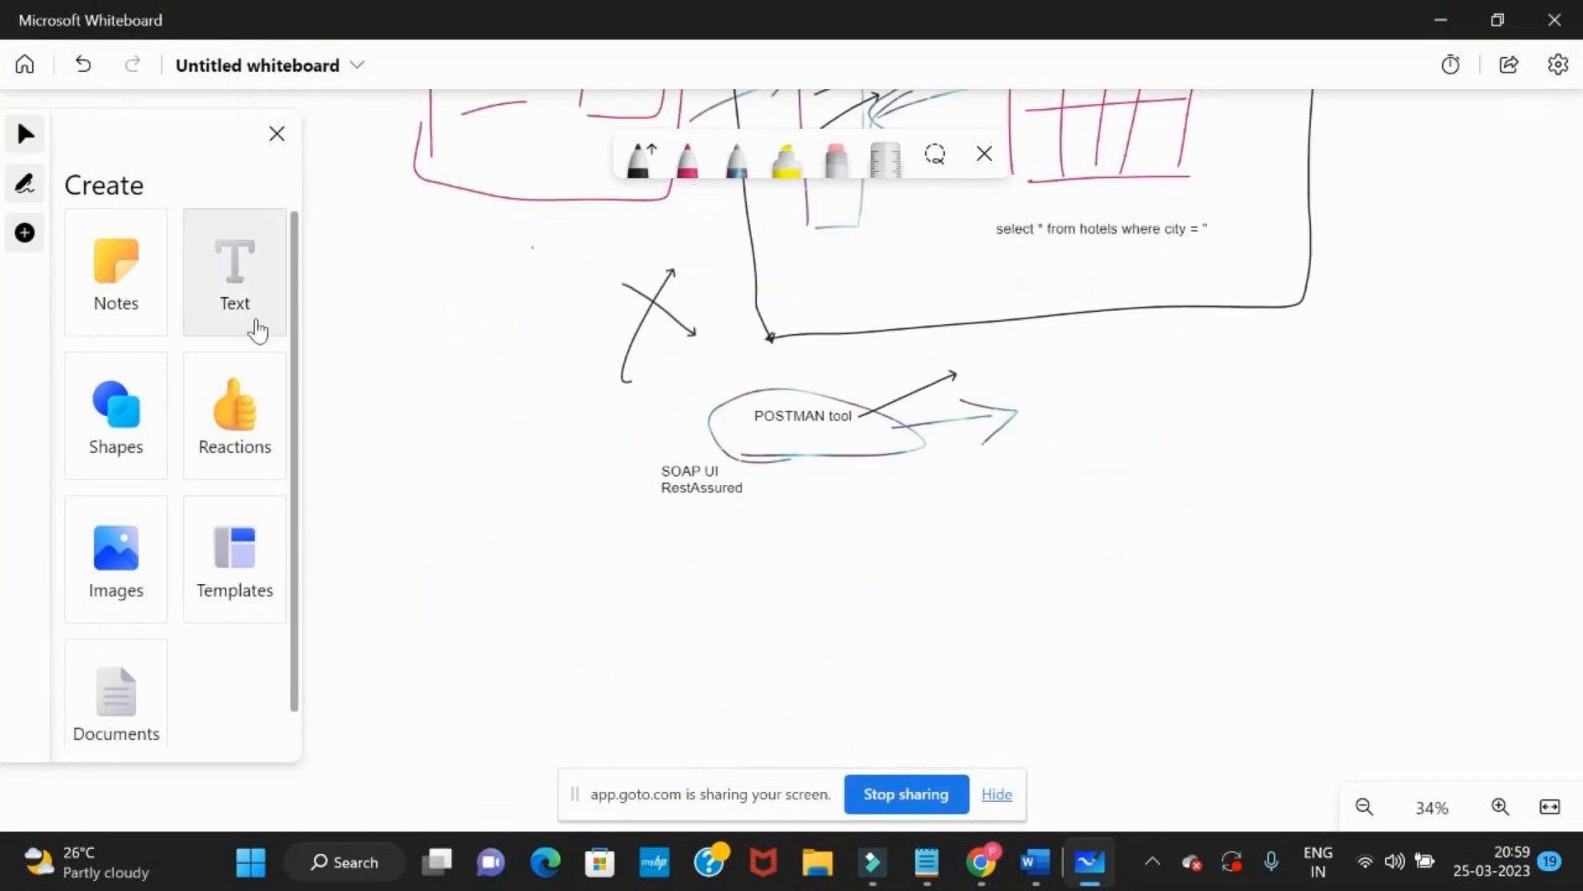
{"action": "left_click", "coordinate": [234, 294]}
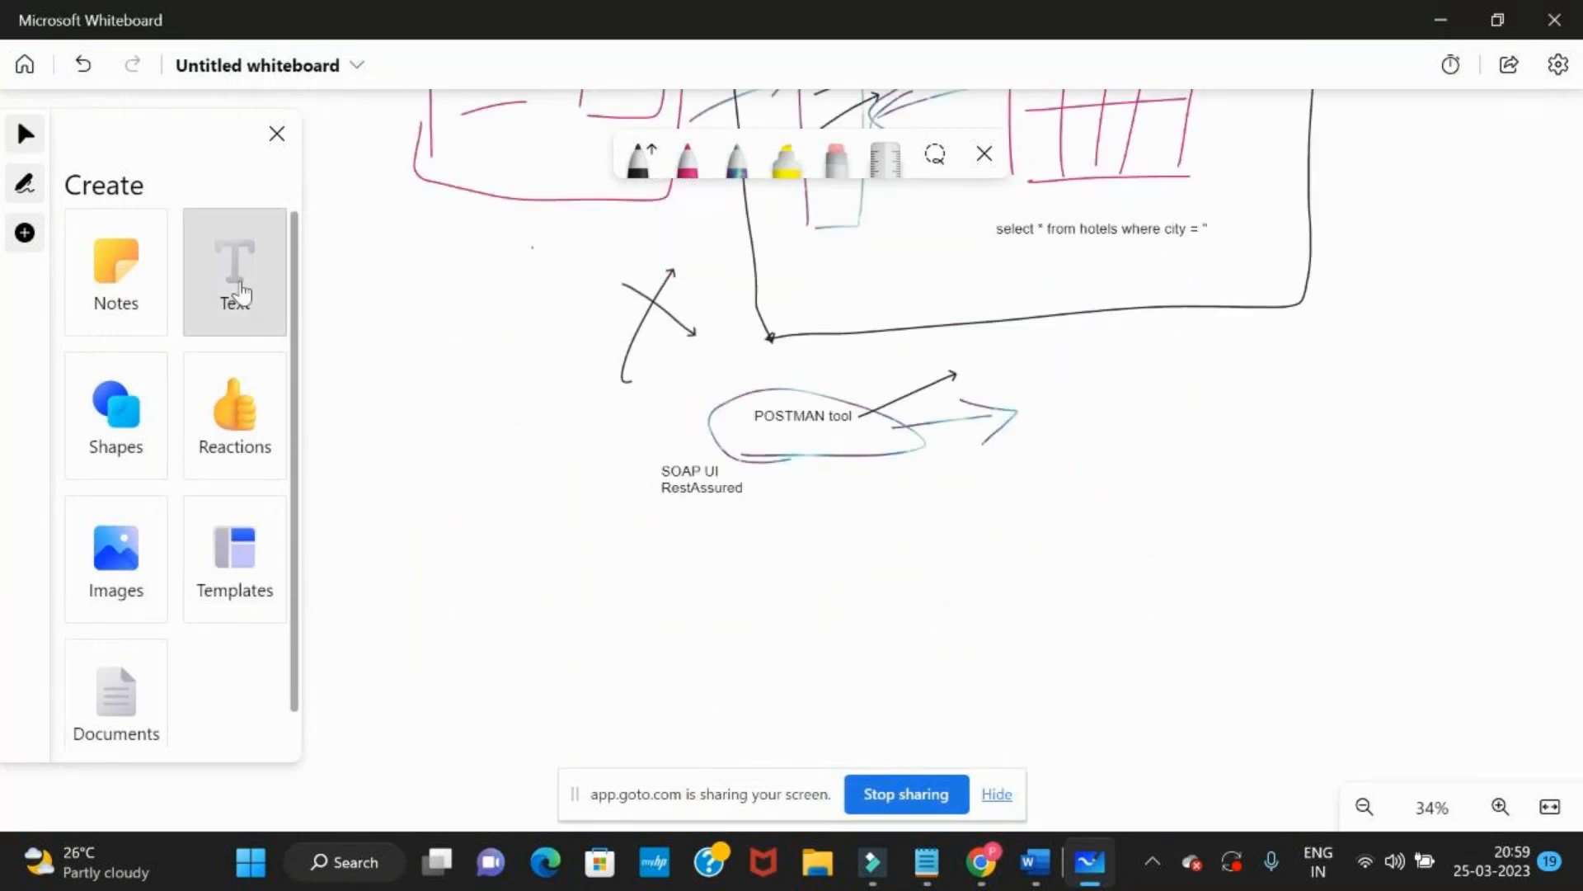
{"action": "left_click", "coordinate": [419, 567]}
{"action": "type", "text": "How we"}
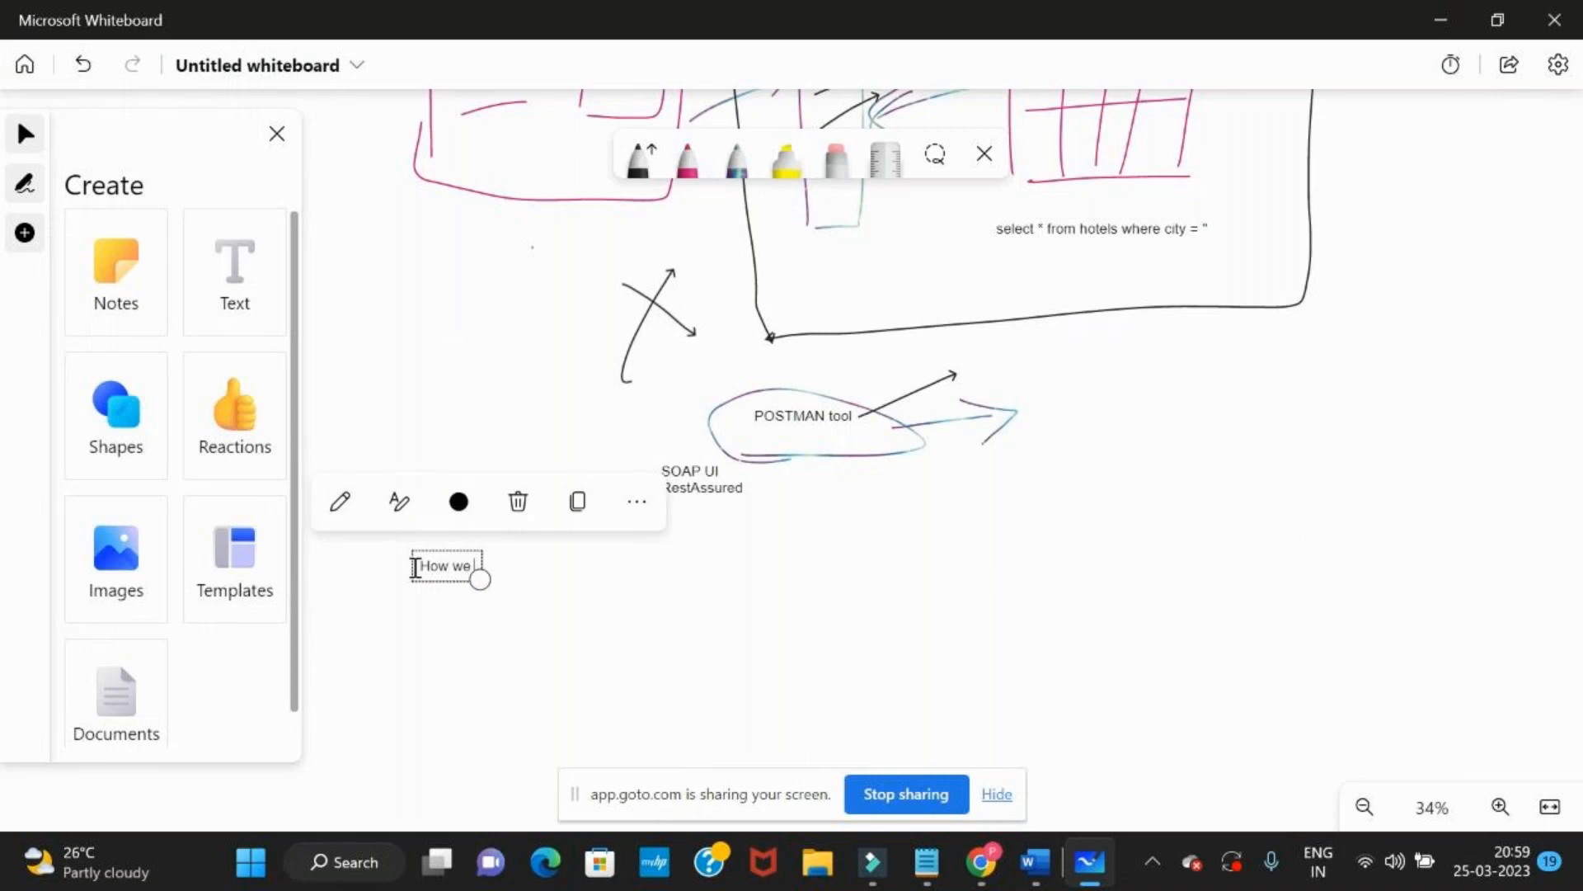
{"action": "type", "text": " do the API"}
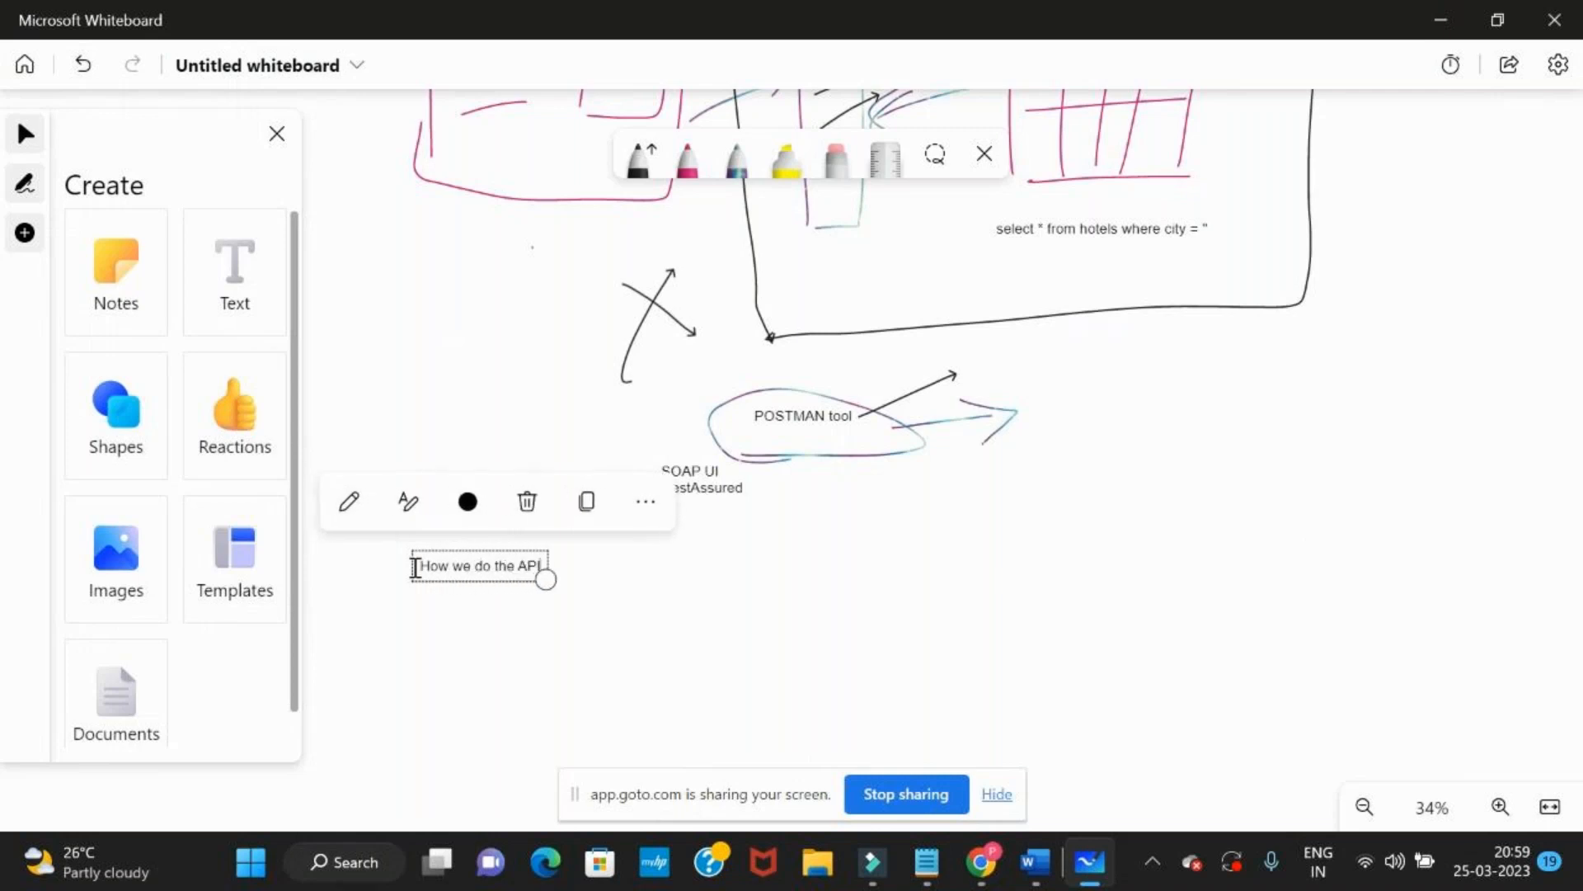
{"action": "type", "text": " Testing "}
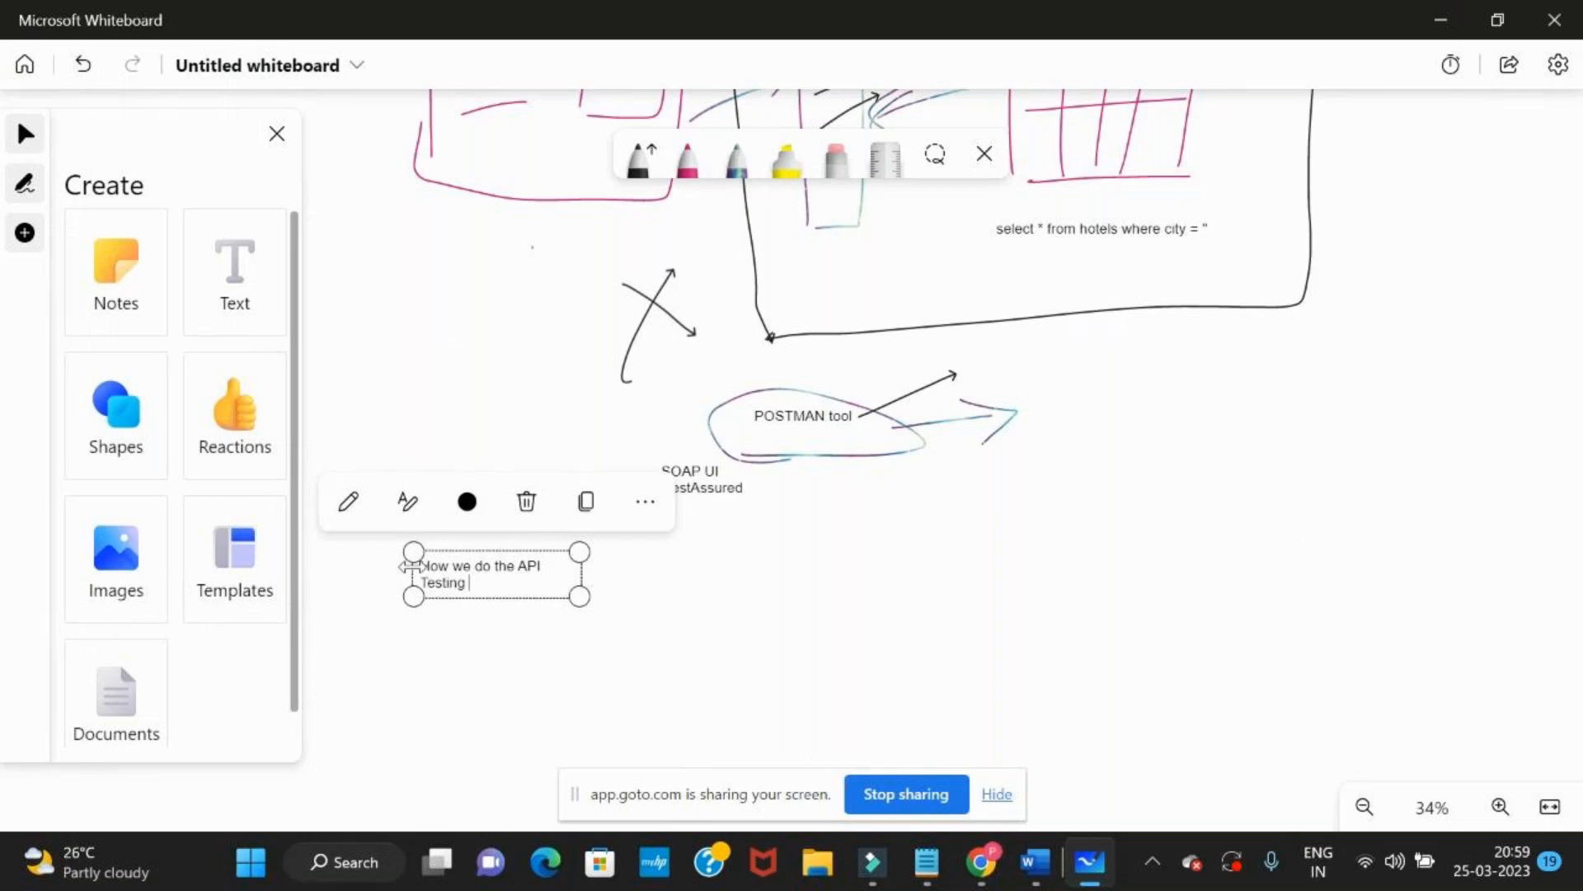
{"action": "type", "text": "?"}
{"action": "left_click_drag", "start_coordinate": [581, 569], "coordinate": [1128, 541]}
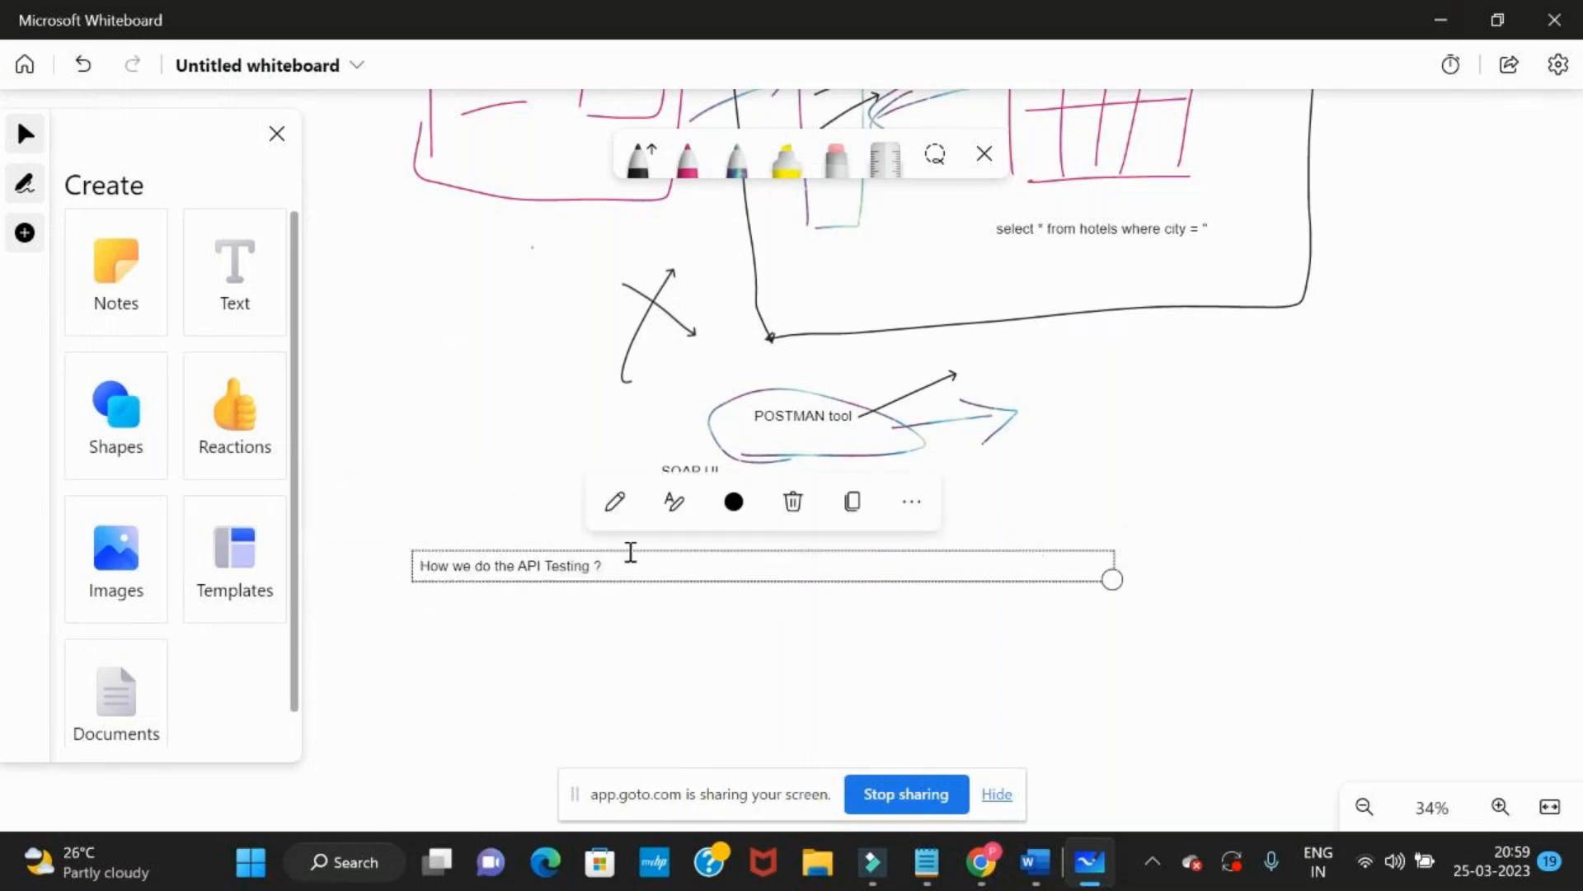
Add a new text reading "understand the" below the "How we do the API Testing ?" heading
{"action": "scroll", "coordinate": [557, 665], "scroll_direction": "up", "scroll_amount": 4}
{"action": "left_click", "coordinate": [560, 667]}
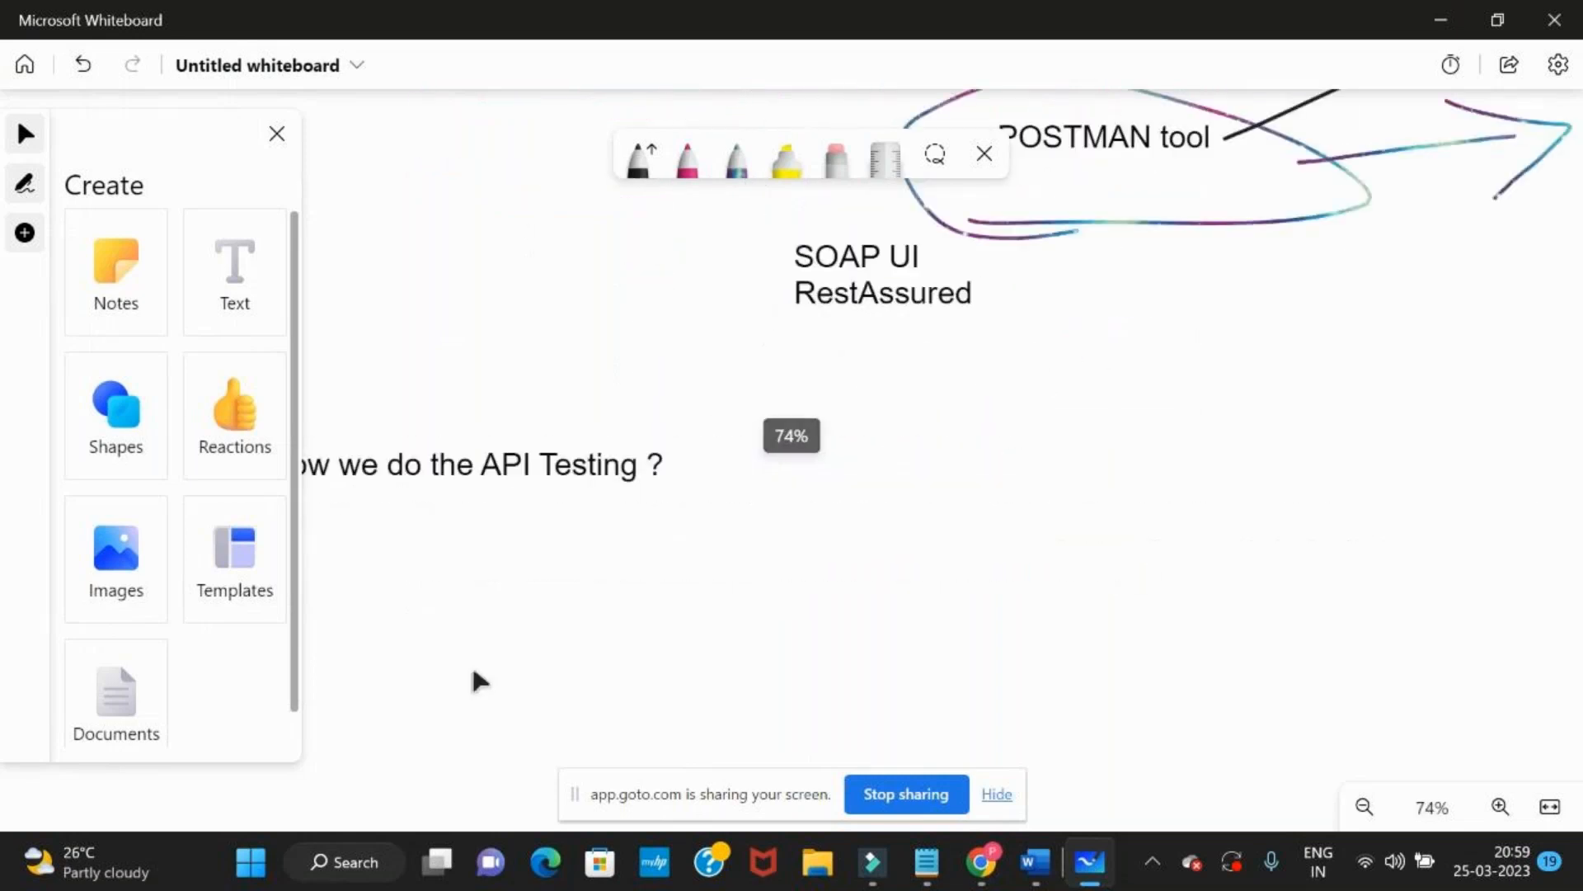
{"action": "left_click_drag", "start_coordinate": [473, 679], "coordinate": [615, 519]}
{"action": "left_click", "coordinate": [217, 306]}
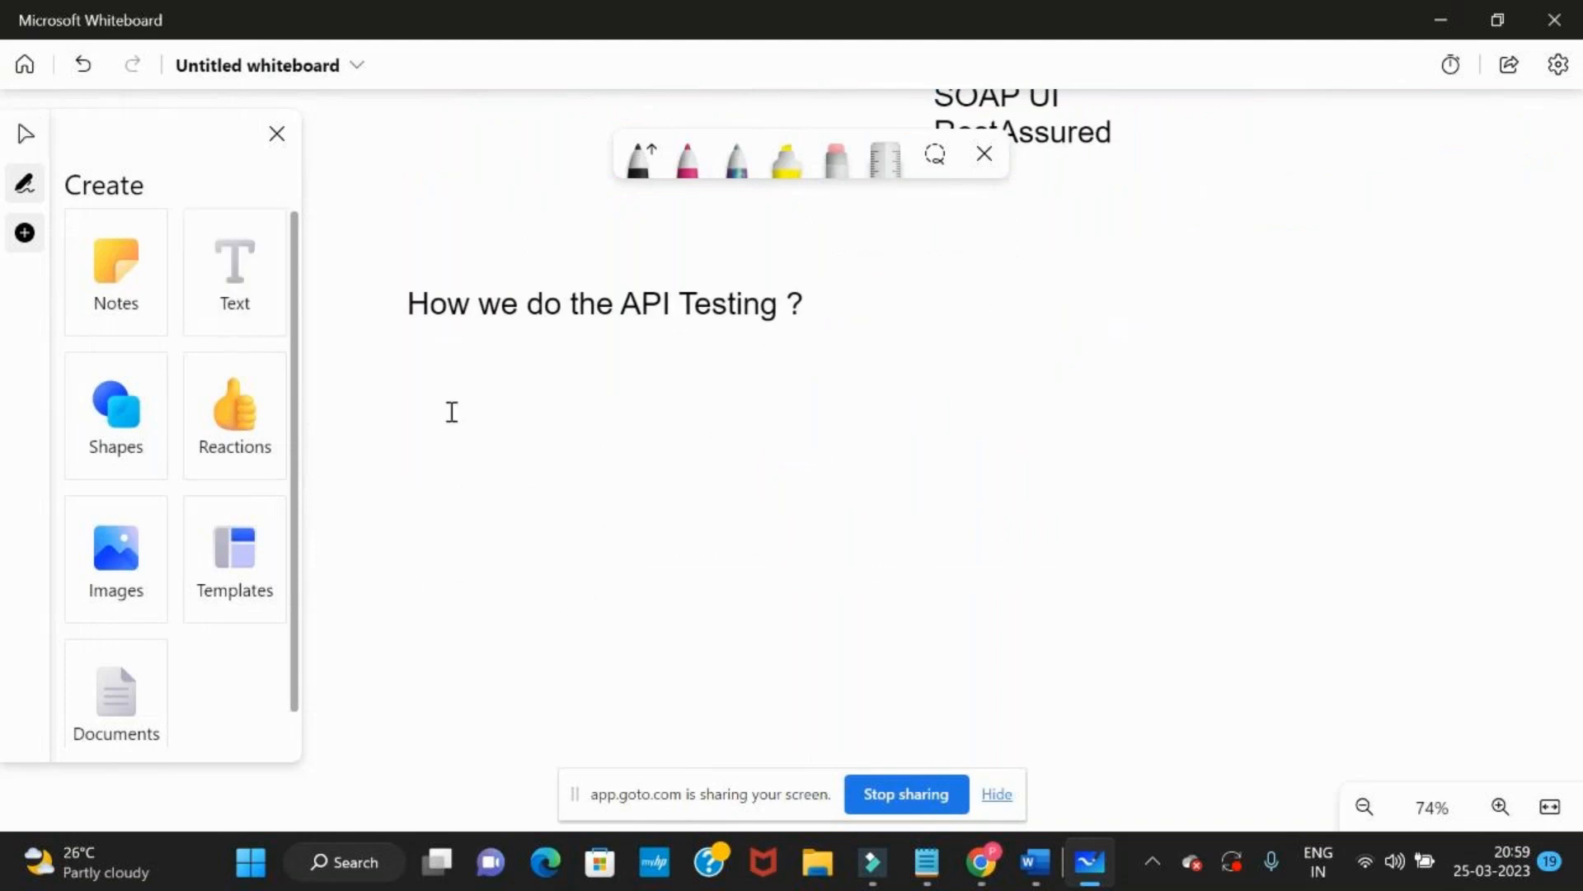
{"action": "left_click", "coordinate": [449, 410]}
{"action": "type", "text": "und"}
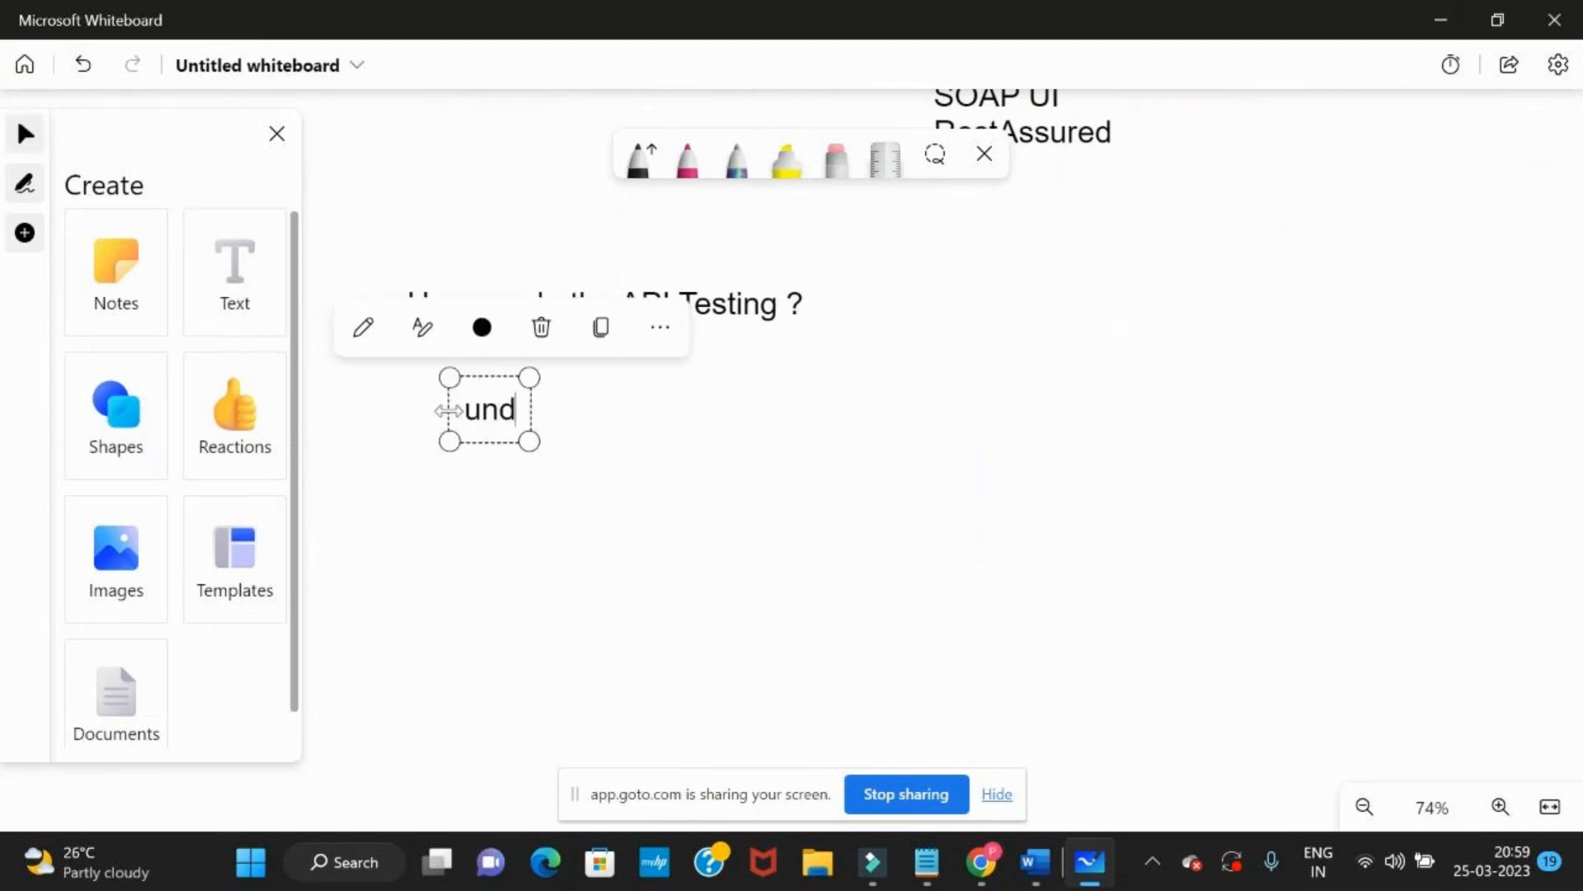
{"action": "type", "text": "erstan"}
{"action": "key", "text": "BackSpace"}
{"action": "type", "text": "nd the"}
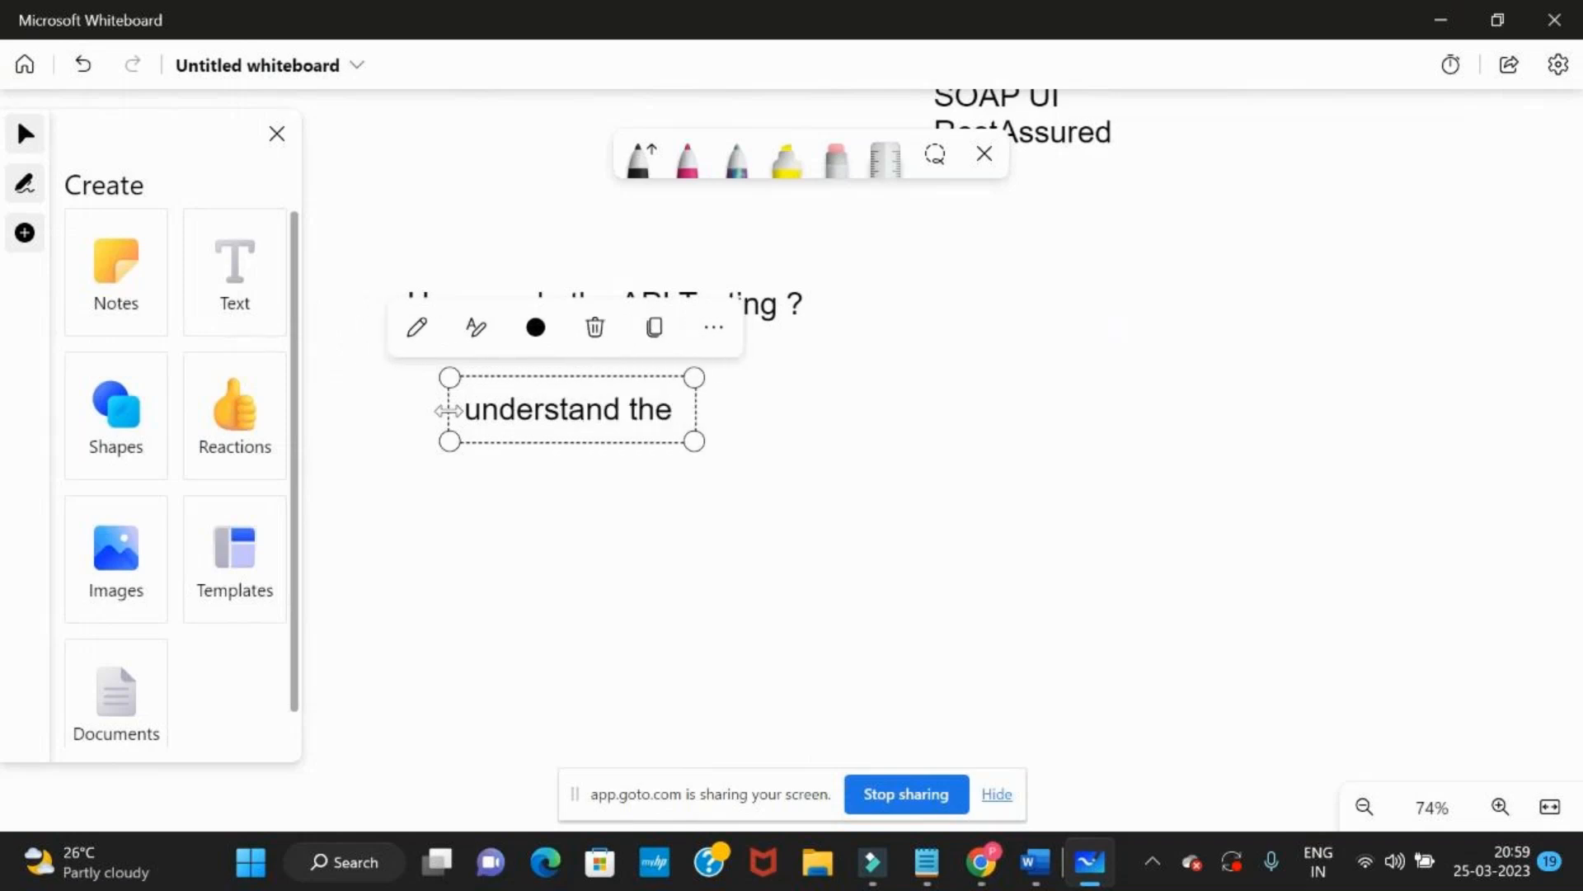
Switch to the Reqres site in the browser and view the response of the SINGLE USER sample request
{"action": "key", "text": "alt+Tab"}
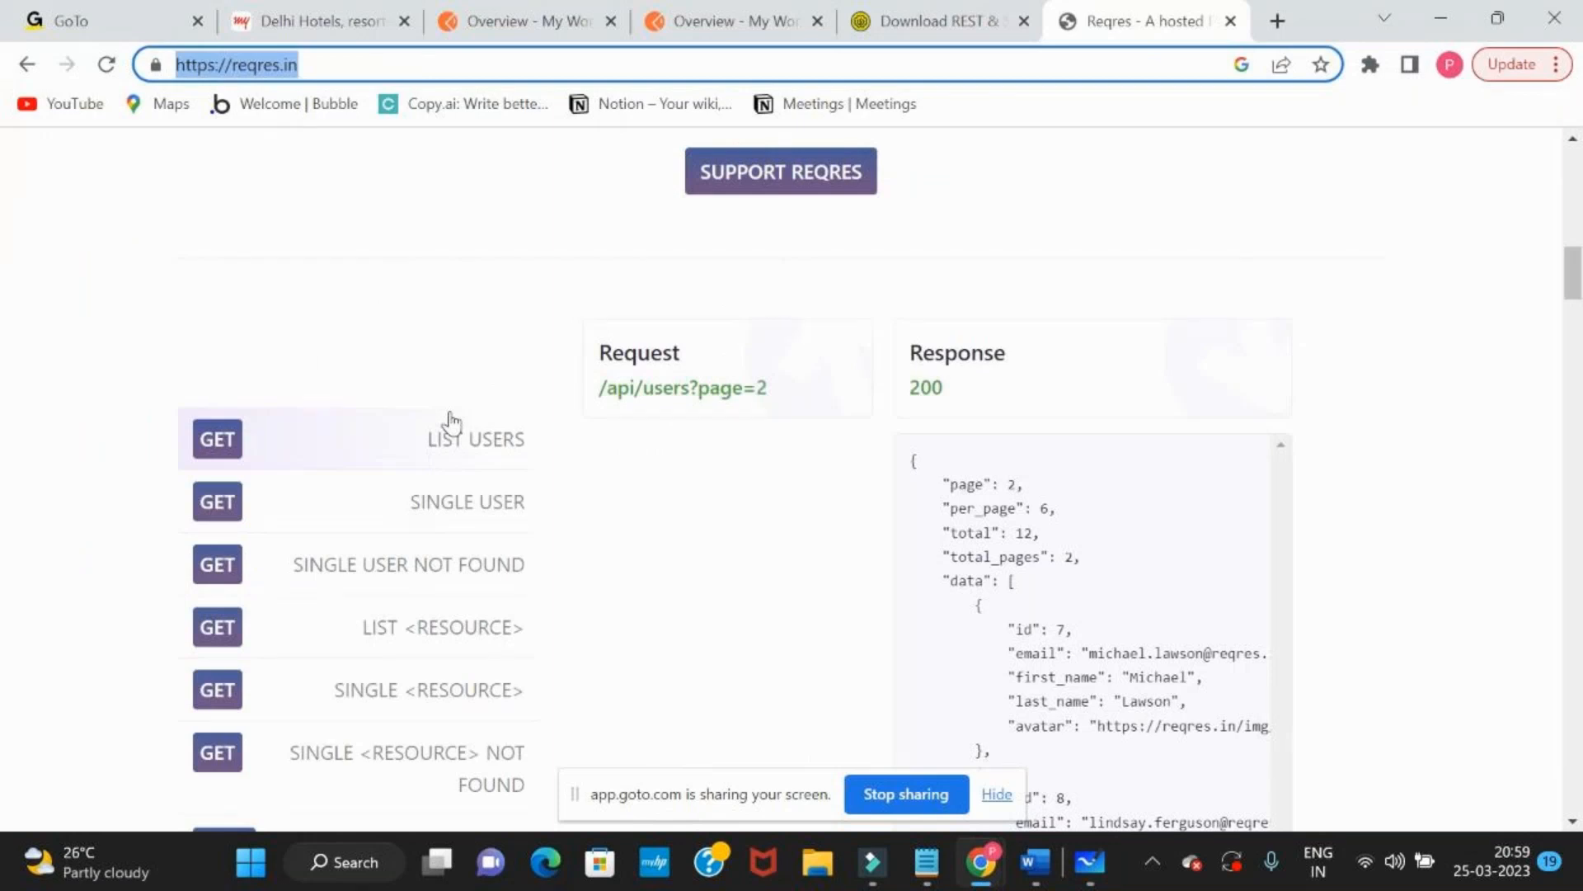
{"action": "left_click", "coordinate": [453, 497]}
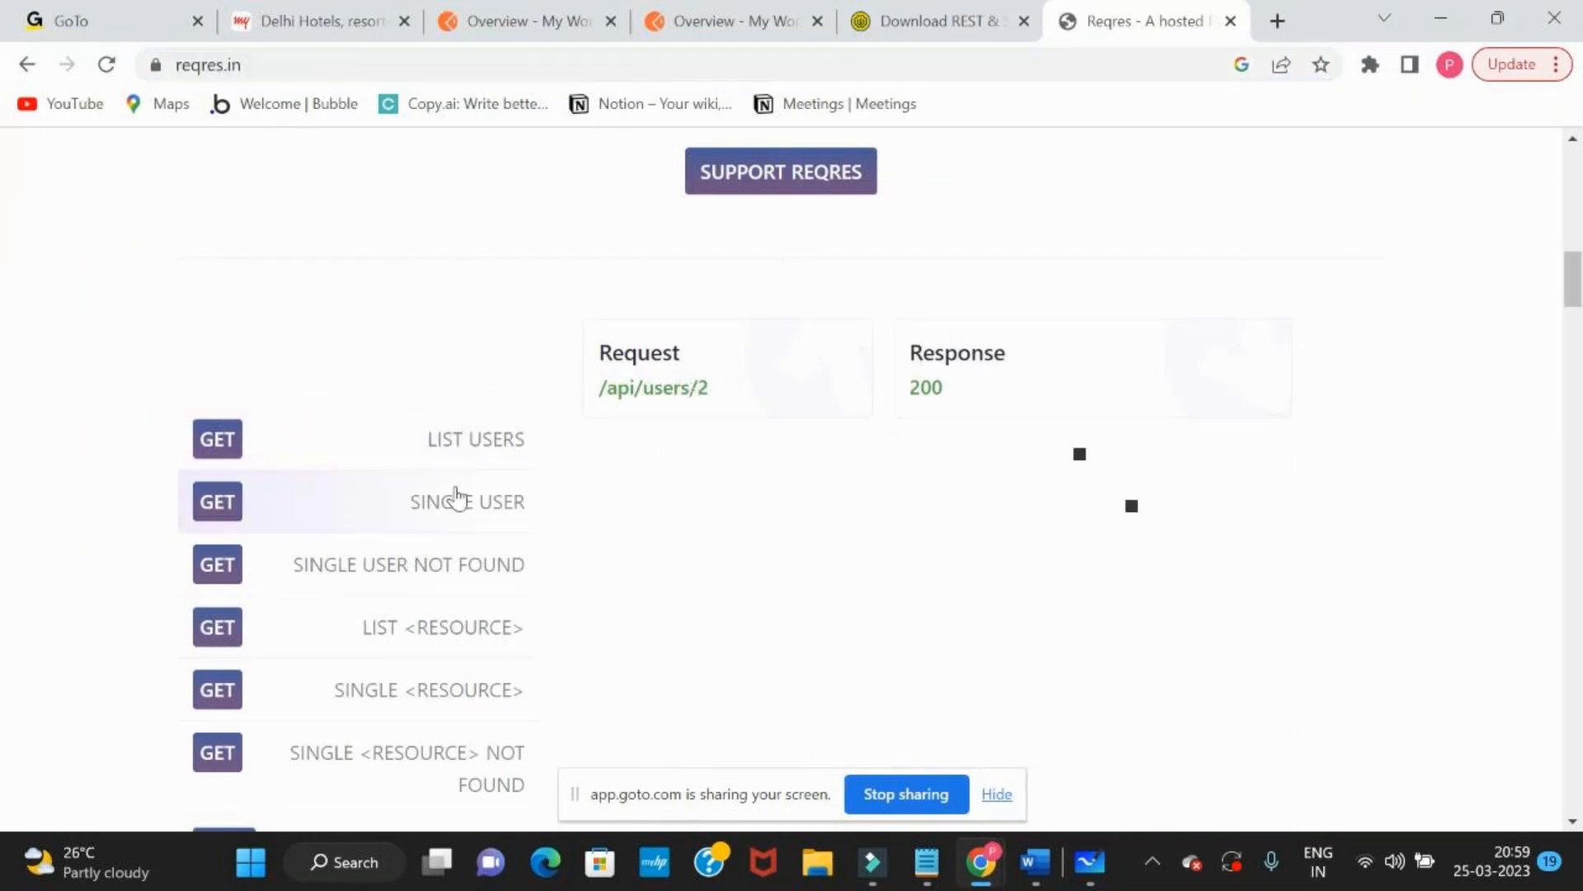
{"action": "scroll", "coordinate": [453, 494], "scroll_direction": "down", "scroll_amount": 2}
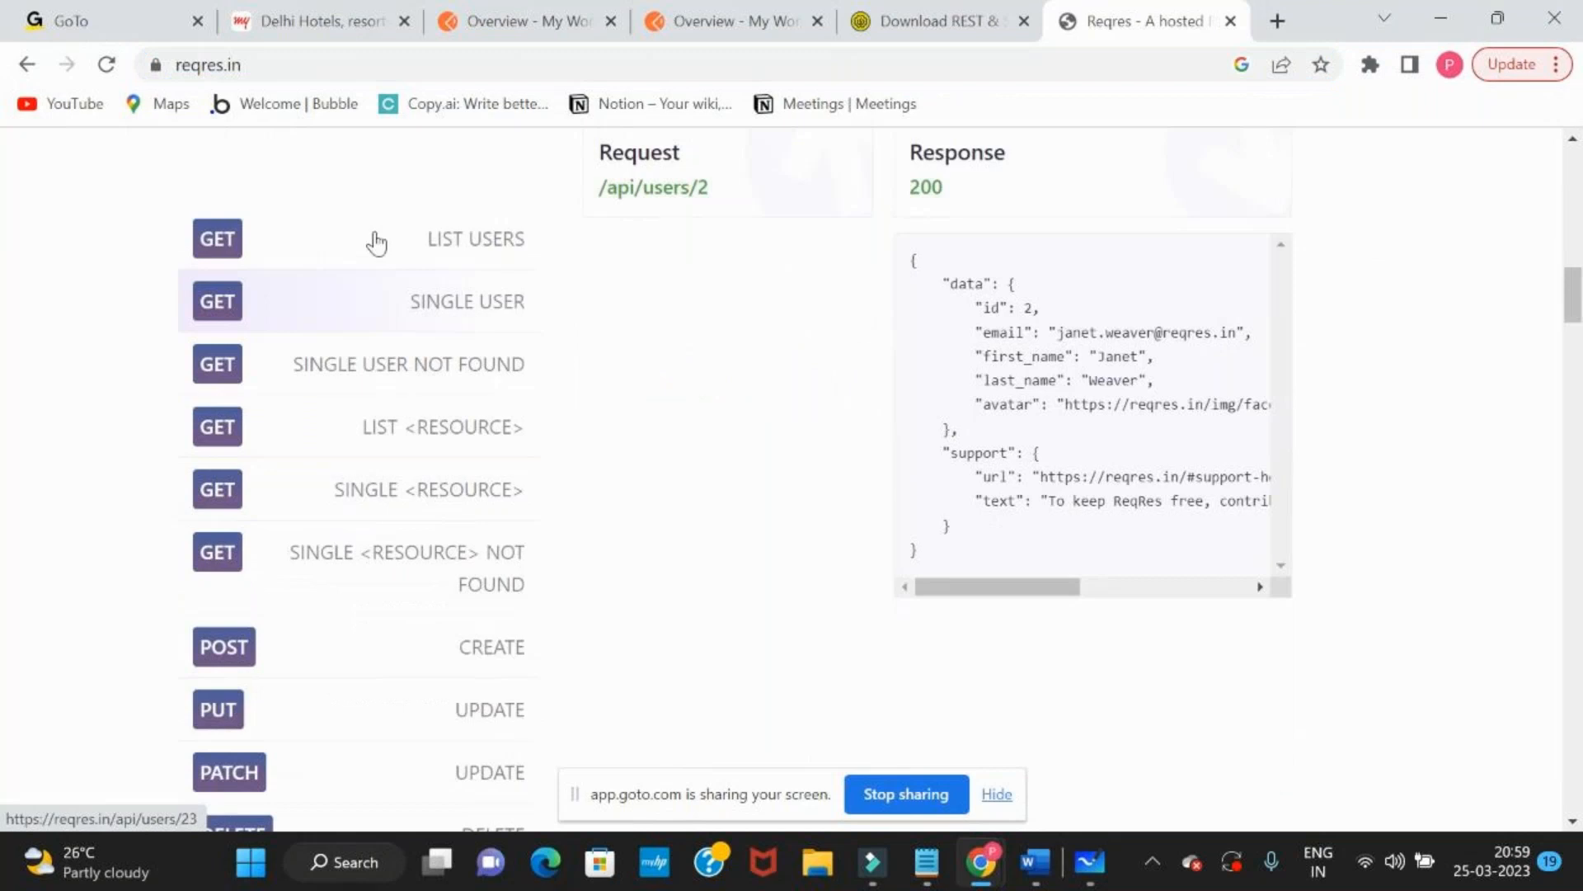
Return to Microsoft Whiteboard, complete the text as "understand the API Documentation" and widen it to one line
{"action": "key", "text": "alt+Tab"}
{"action": "type", "text": "API D"}
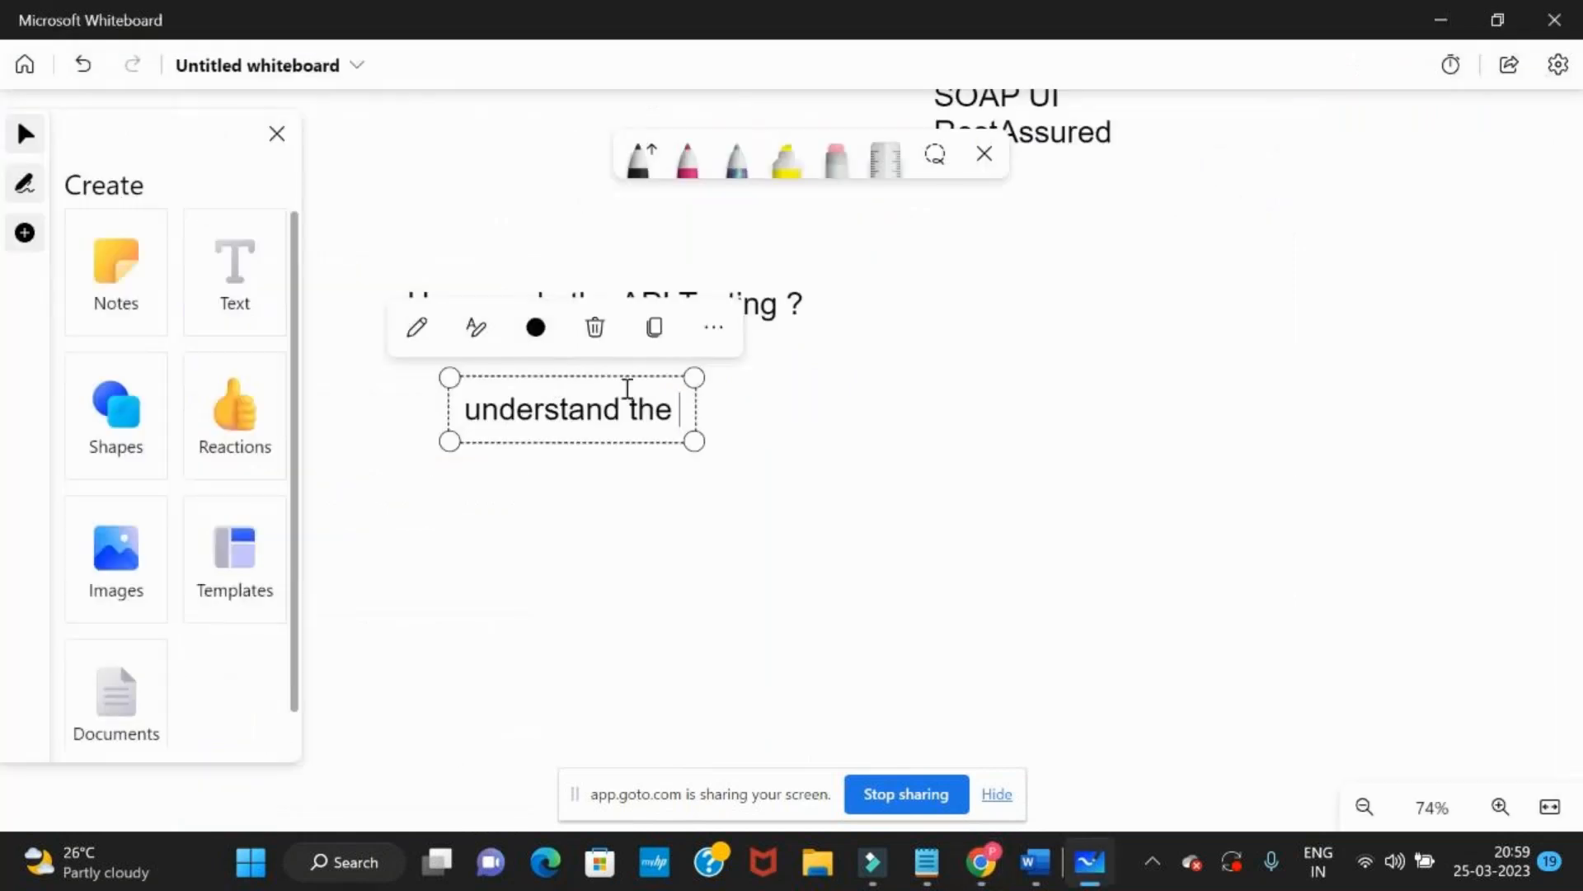
{"action": "type", "text": "oc"}
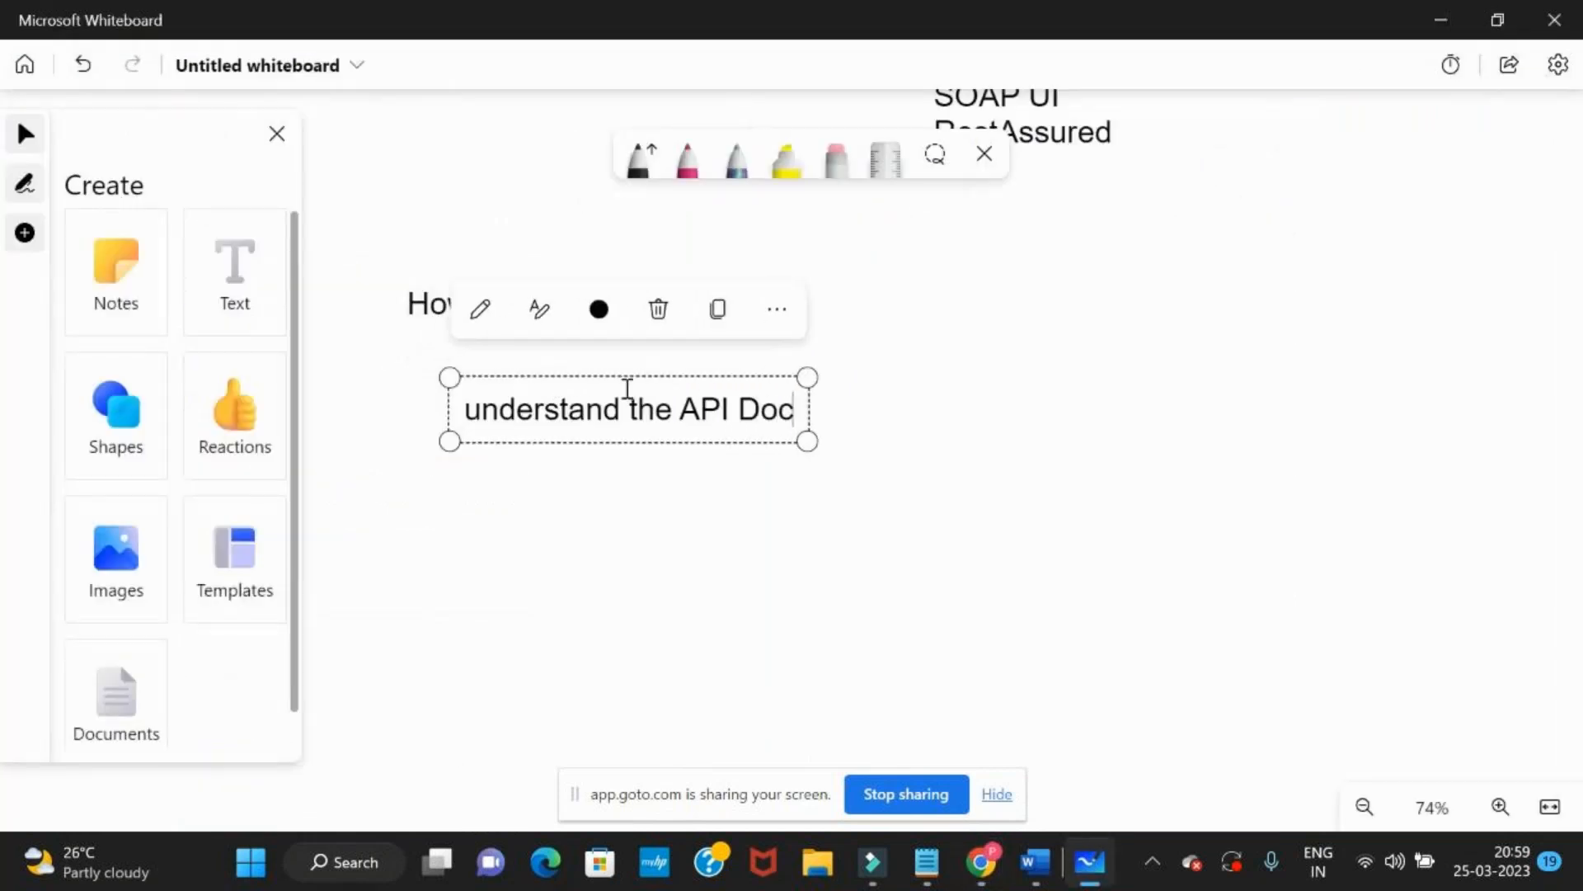
{"action": "type", "text": "umentation"}
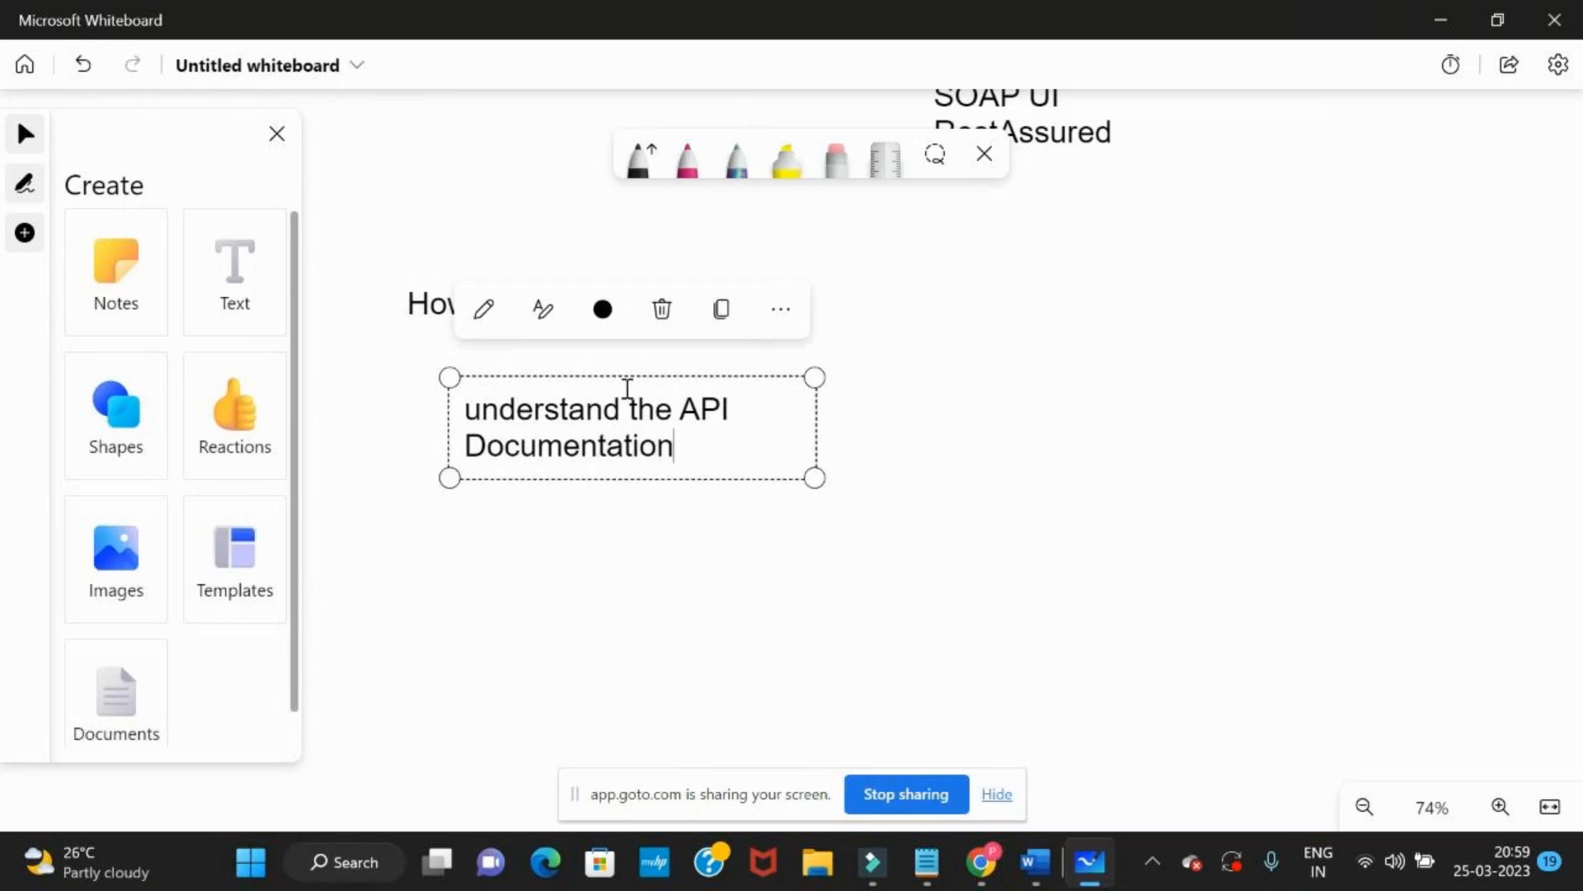
{"action": "left_click_drag", "start_coordinate": [815, 438], "coordinate": [1183, 403]}
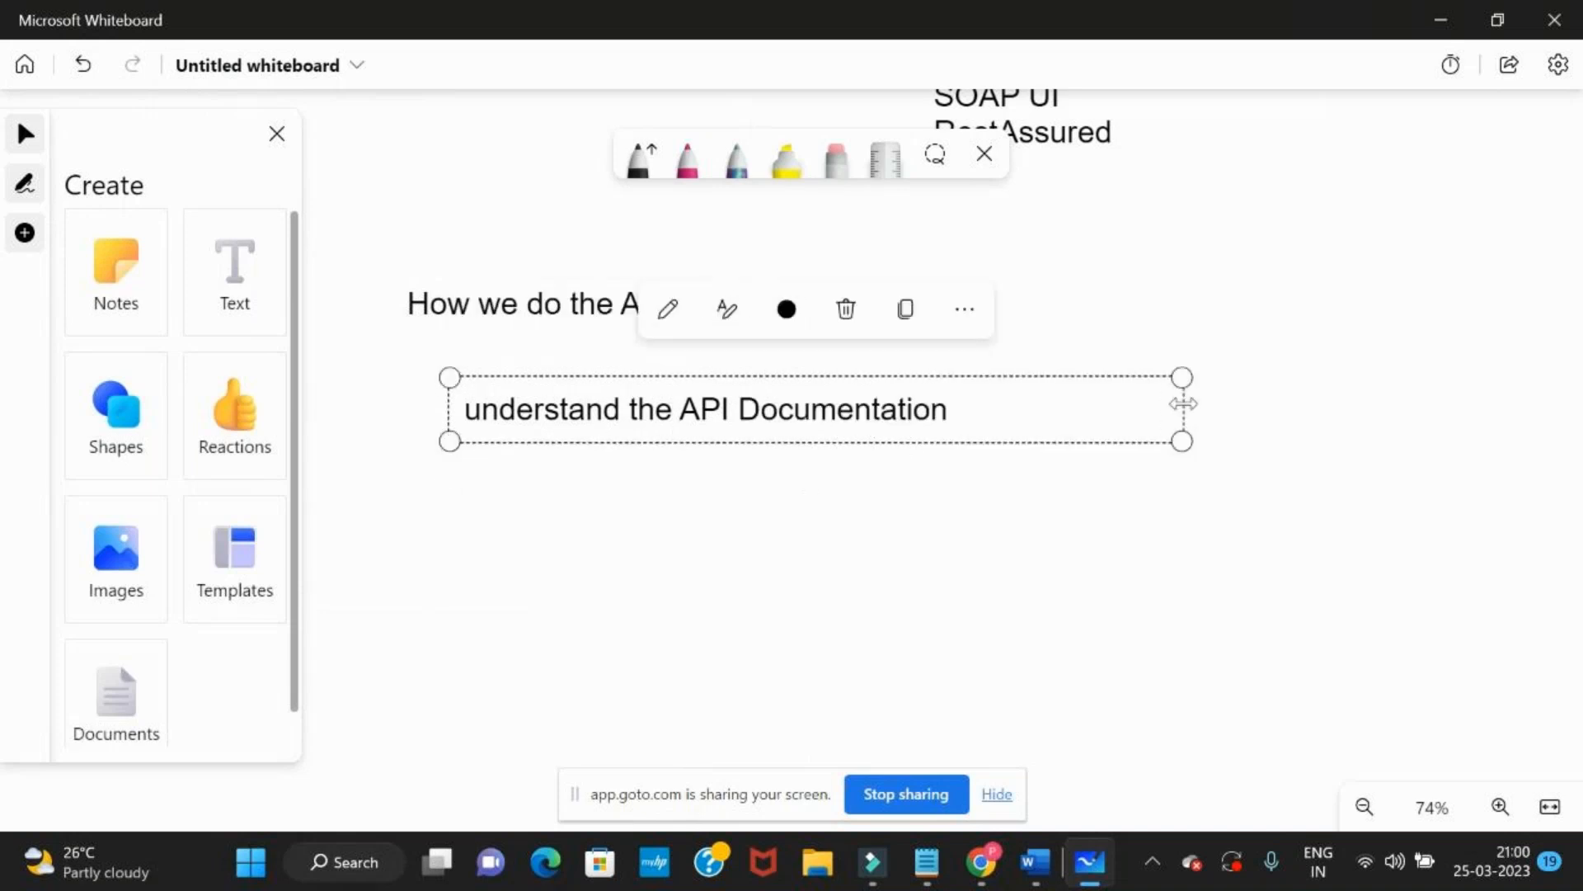
Capitalise the first word to "Understand" and append "- Developer" to the API documentation text
{"action": "left_click", "coordinate": [484, 410]}
{"action": "key", "text": "BackSpace"}
{"action": "type", "text": "U"}
{"action": "left_click", "coordinate": [988, 410]}
{"action": "type", "text": "- d"}
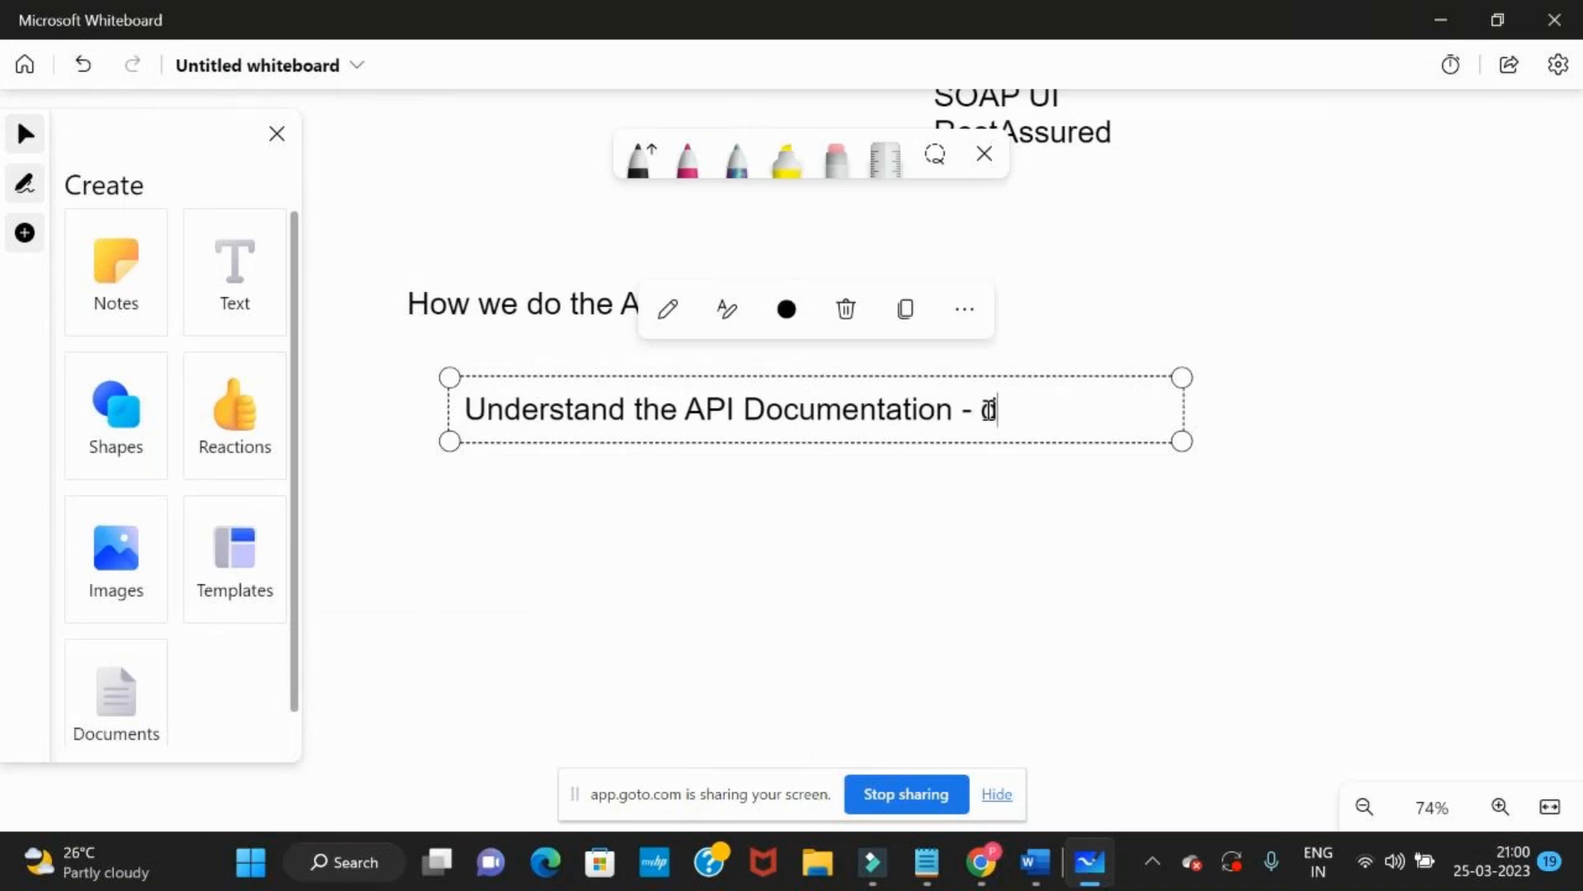
{"action": "type", "text": "eveloper"}
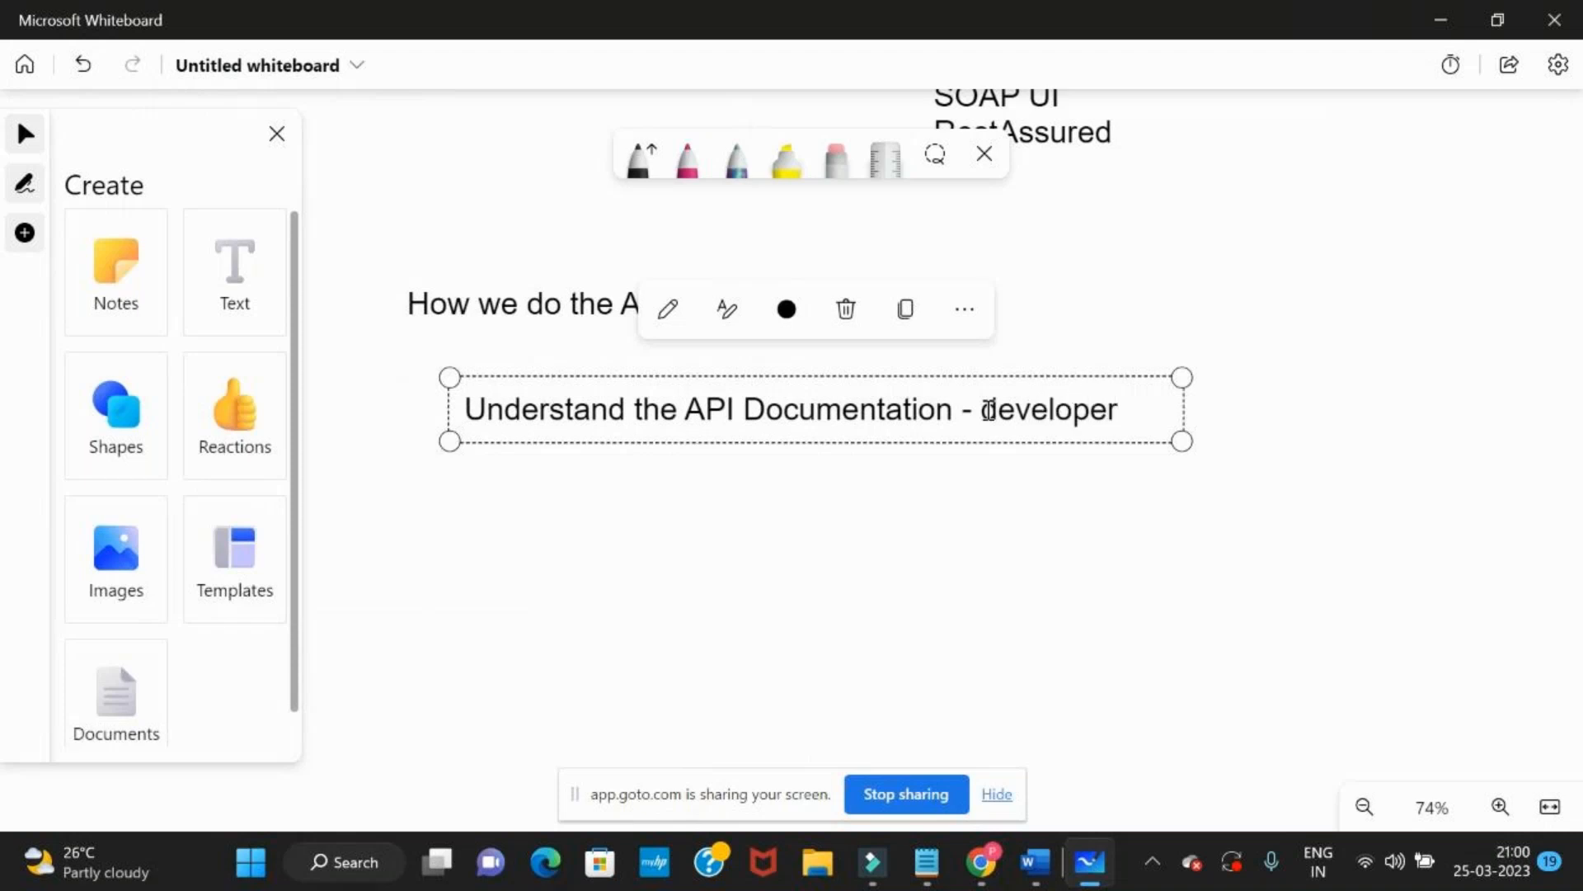
{"action": "left_click", "coordinate": [990, 410]}
{"action": "key", "text": "BackSpace"}
{"action": "type", "text": "D"}
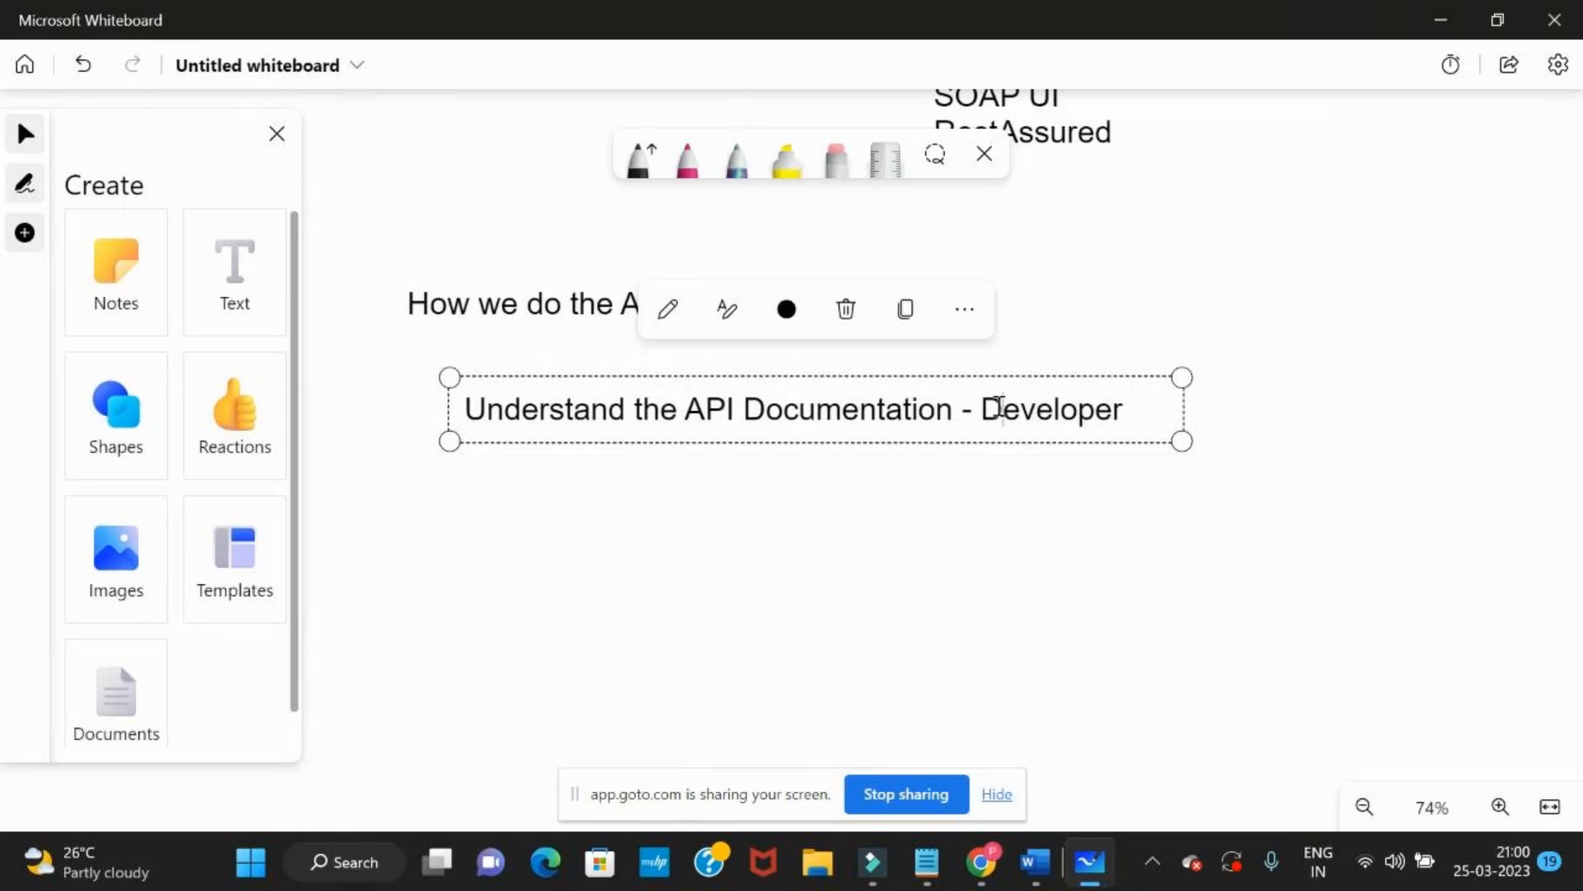
Switch to the Reqres site in the browser and load the LIST USERS sample request
{"action": "key", "text": "alt+Tab"}
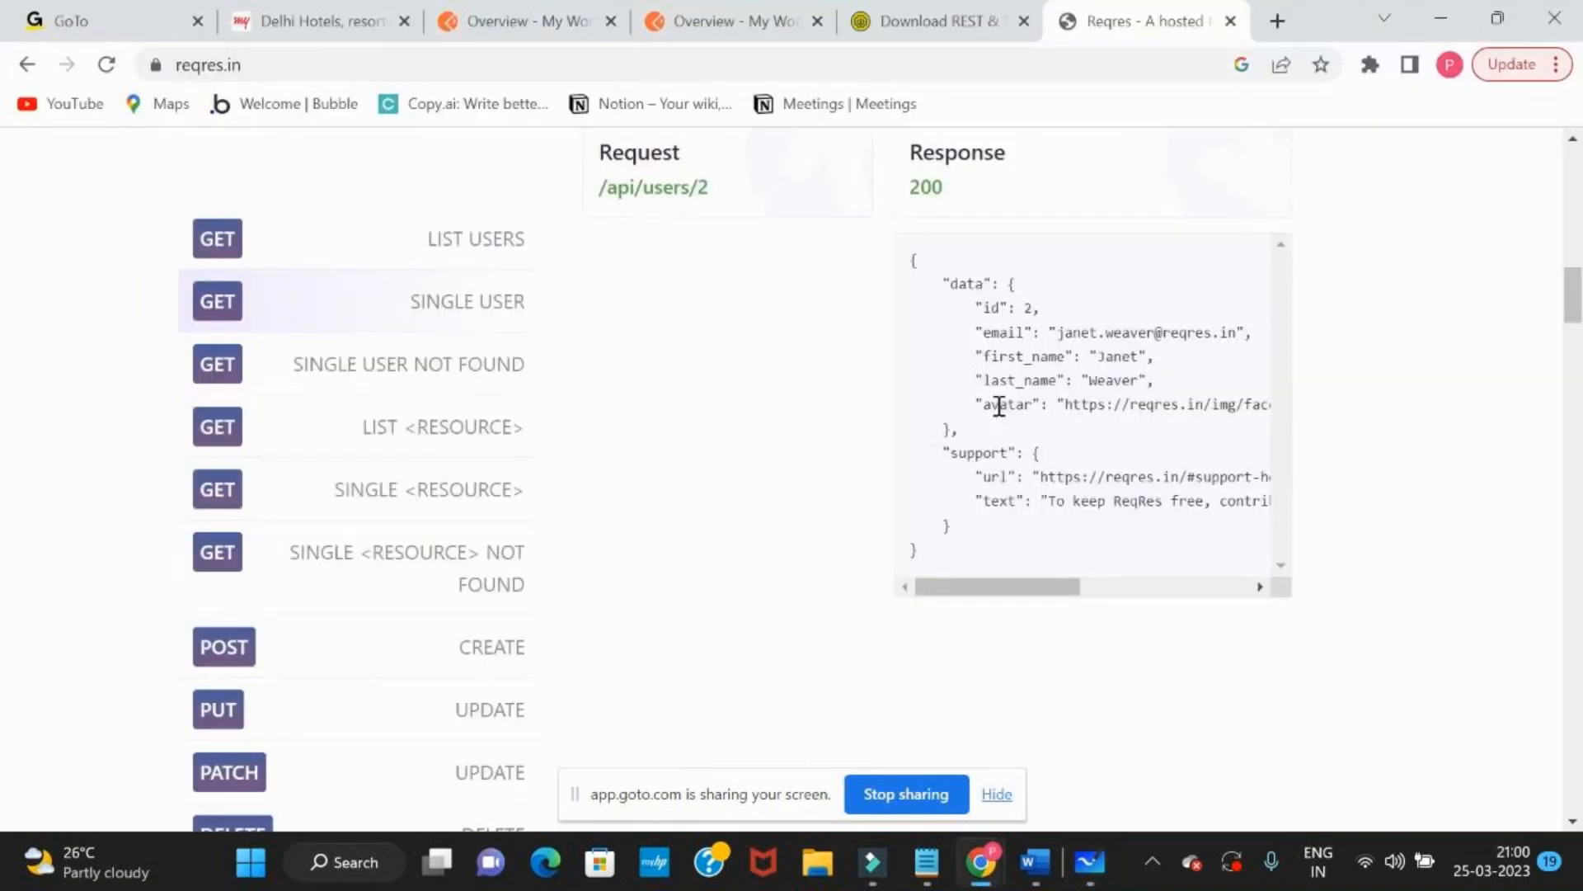
{"action": "scroll", "coordinate": [740, 548], "scroll_direction": "up", "scroll_amount": 2}
{"action": "scroll", "coordinate": [739, 548], "scroll_direction": "down", "scroll_amount": 1}
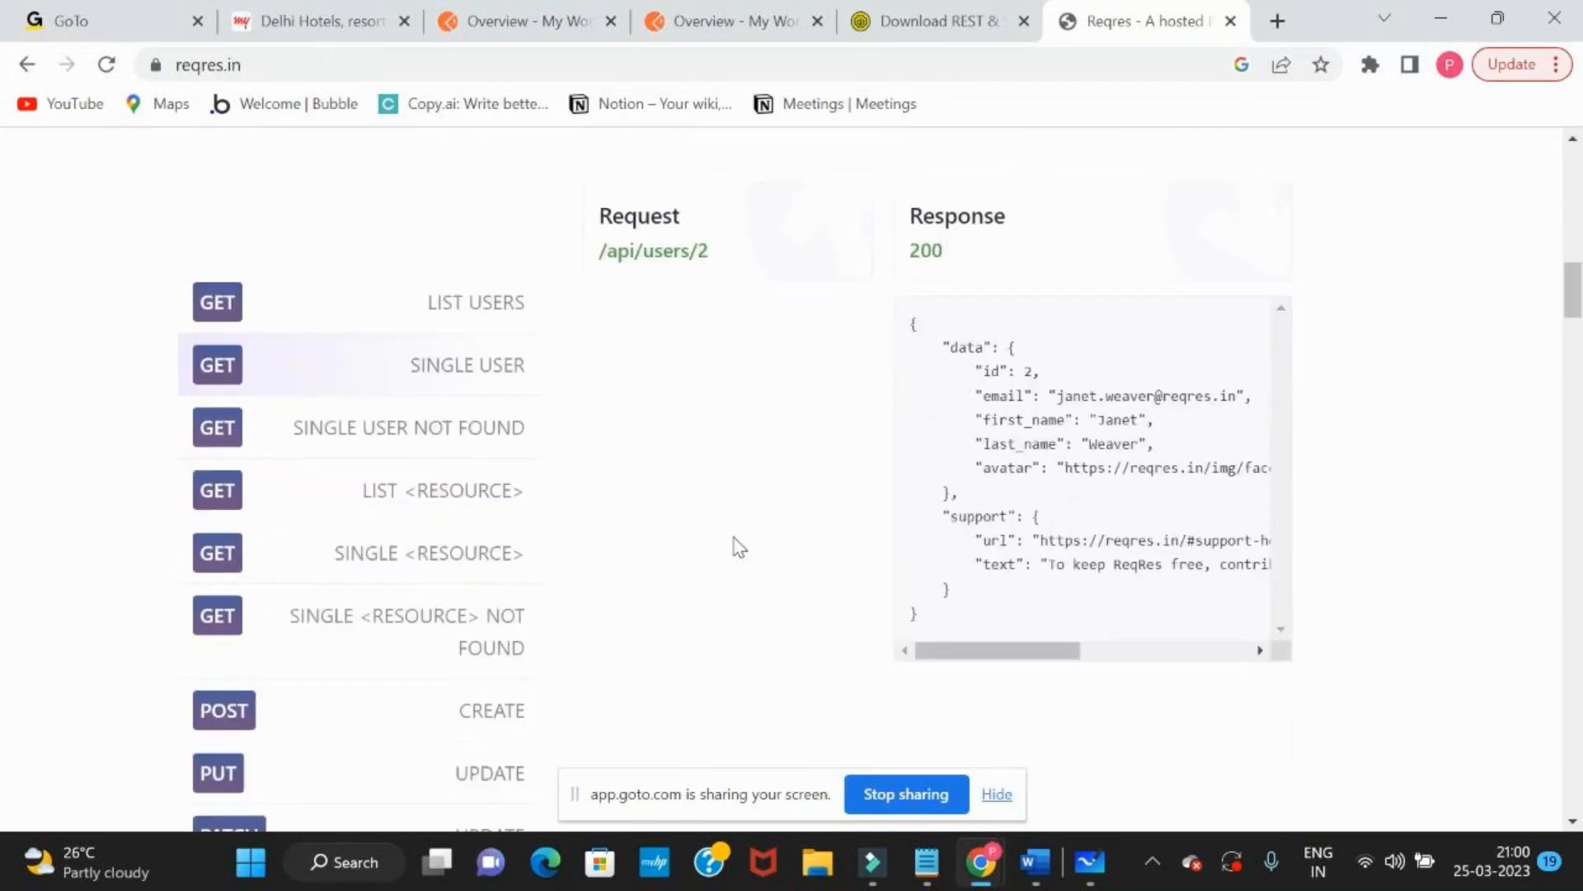
{"action": "scroll", "coordinate": [740, 547], "scroll_direction": "down", "scroll_amount": 1}
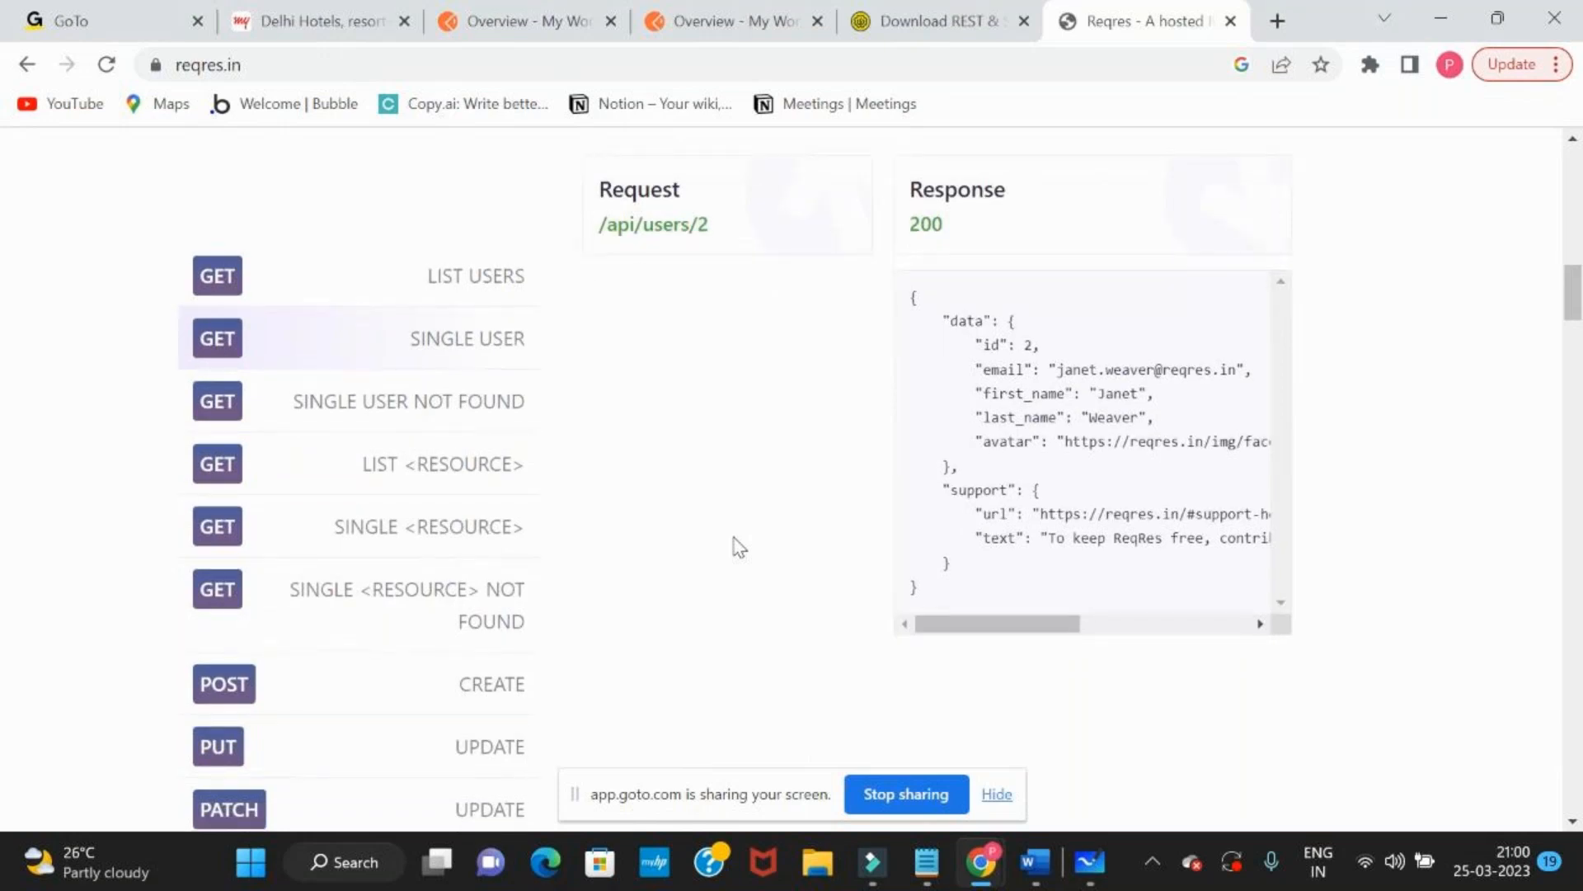
{"action": "scroll", "coordinate": [740, 548], "scroll_direction": "up", "scroll_amount": 1}
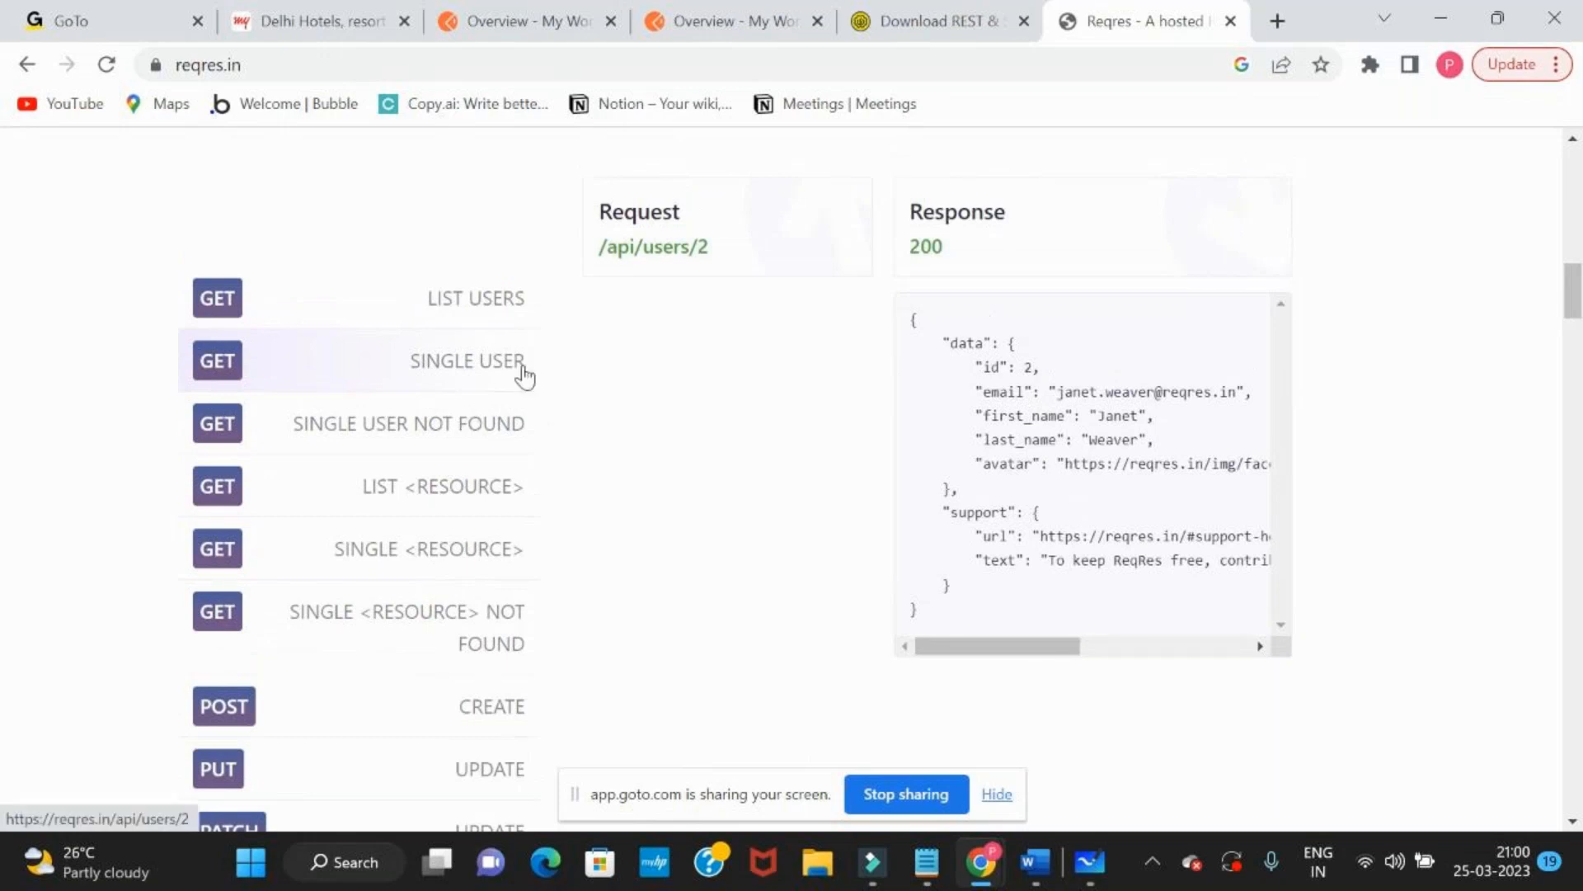
{"action": "left_click", "coordinate": [479, 293]}
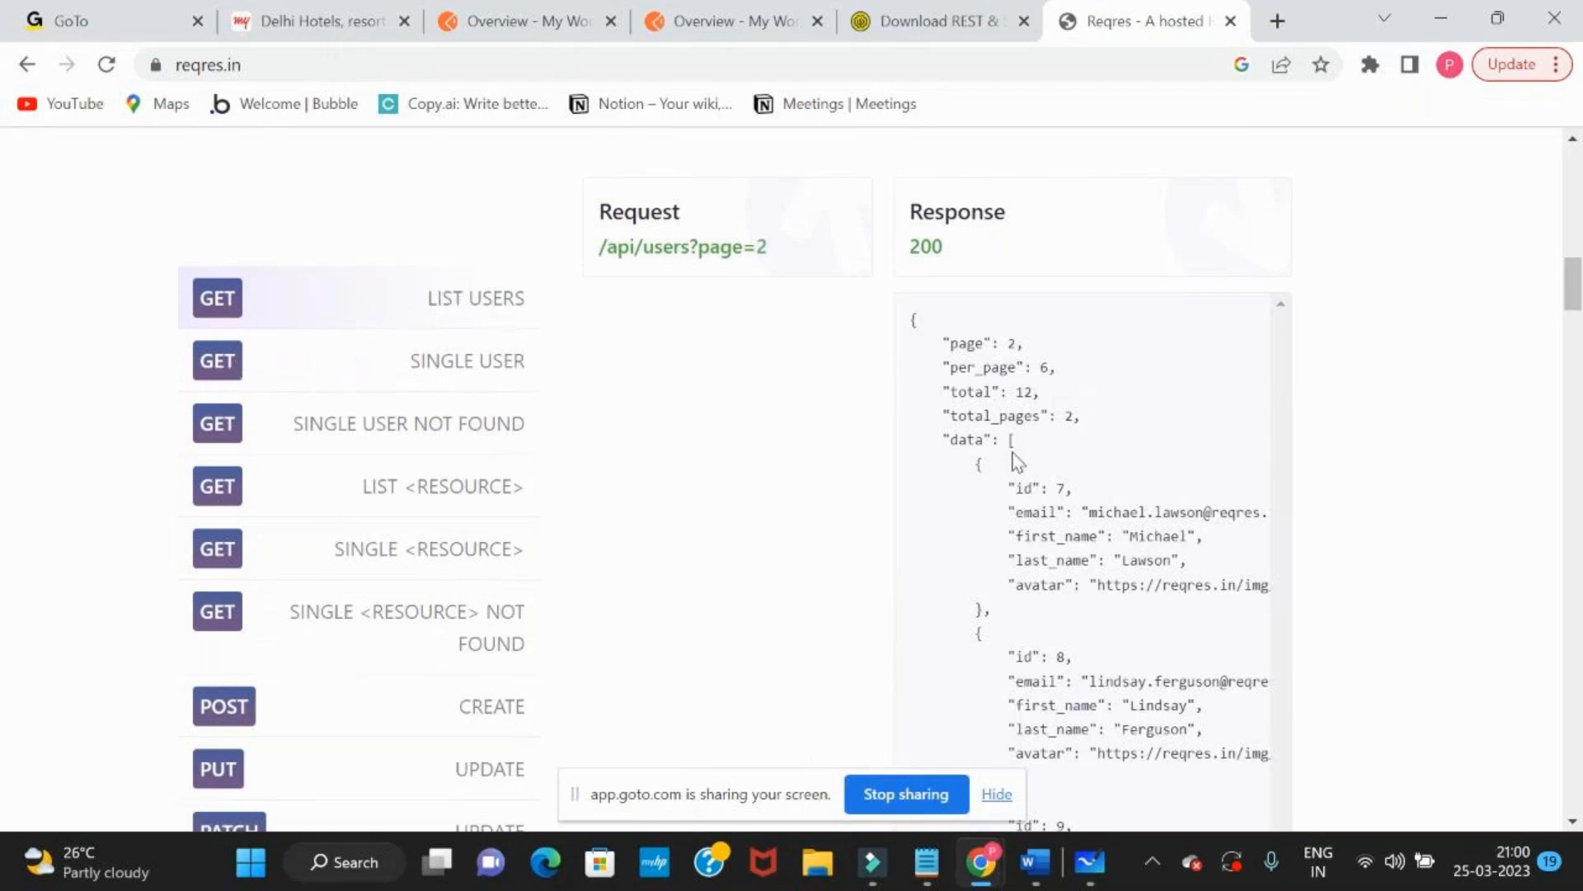
Examine the LIST USERS response, highlighting its individual user records one after another
{"action": "scroll", "coordinate": [1017, 461], "scroll_direction": "down", "scroll_amount": 1}
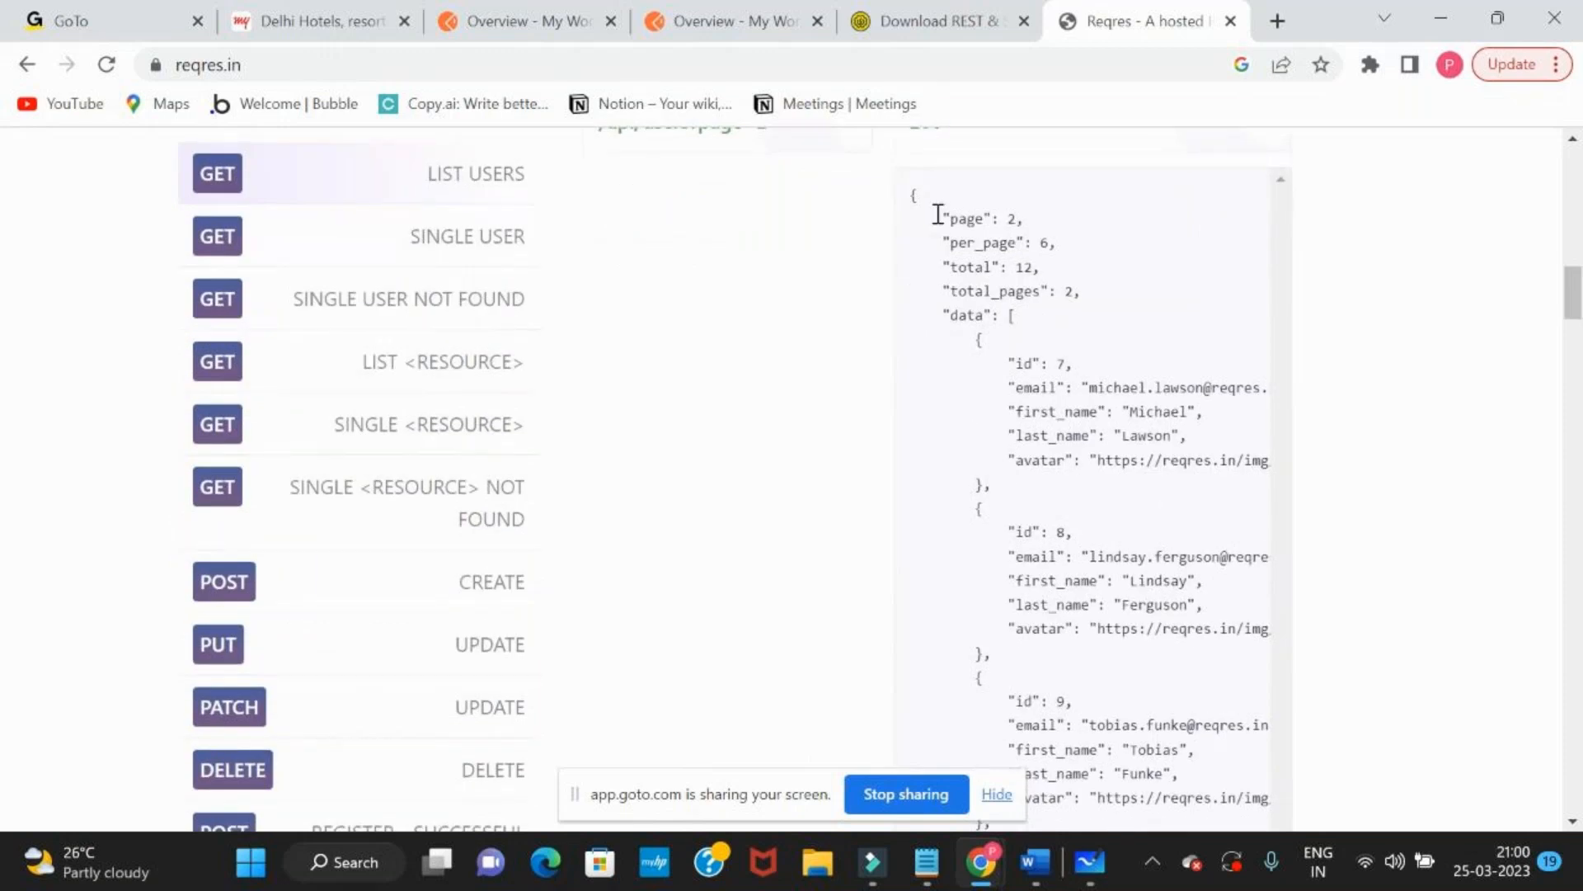
{"action": "left_click_drag", "start_coordinate": [937, 216], "coordinate": [1043, 665]}
{"action": "left_click", "coordinate": [795, 453]}
{"action": "scroll", "coordinate": [798, 454], "scroll_direction": "up", "scroll_amount": 1}
{"action": "left_click_drag", "start_coordinate": [418, 312], "coordinate": [516, 311]}
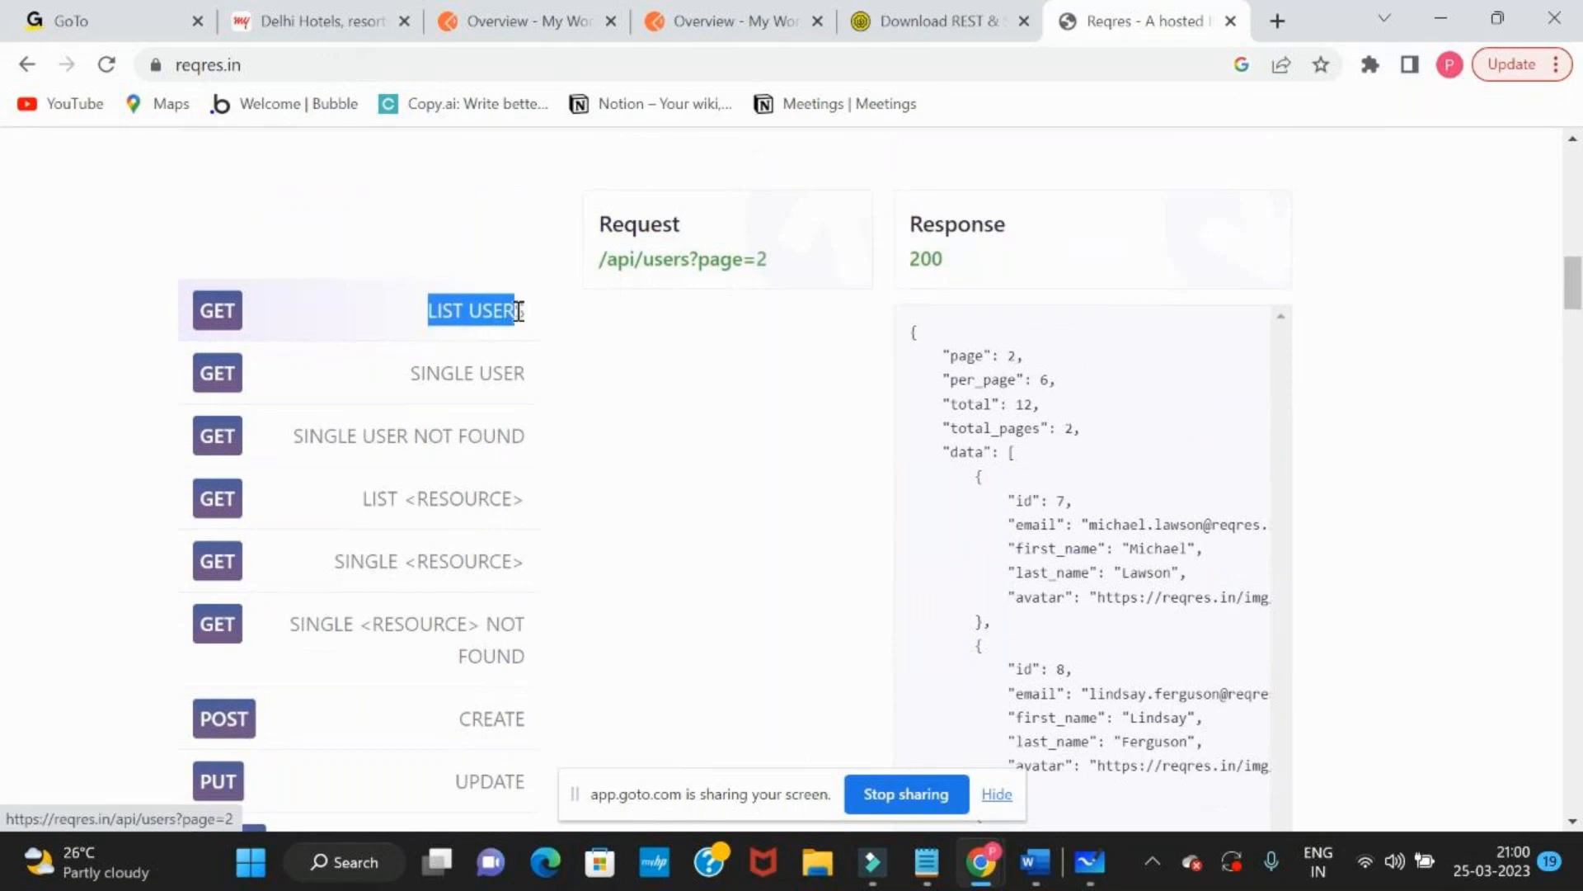
{"action": "scroll", "coordinate": [1002, 461], "scroll_direction": "down", "scroll_amount": 1}
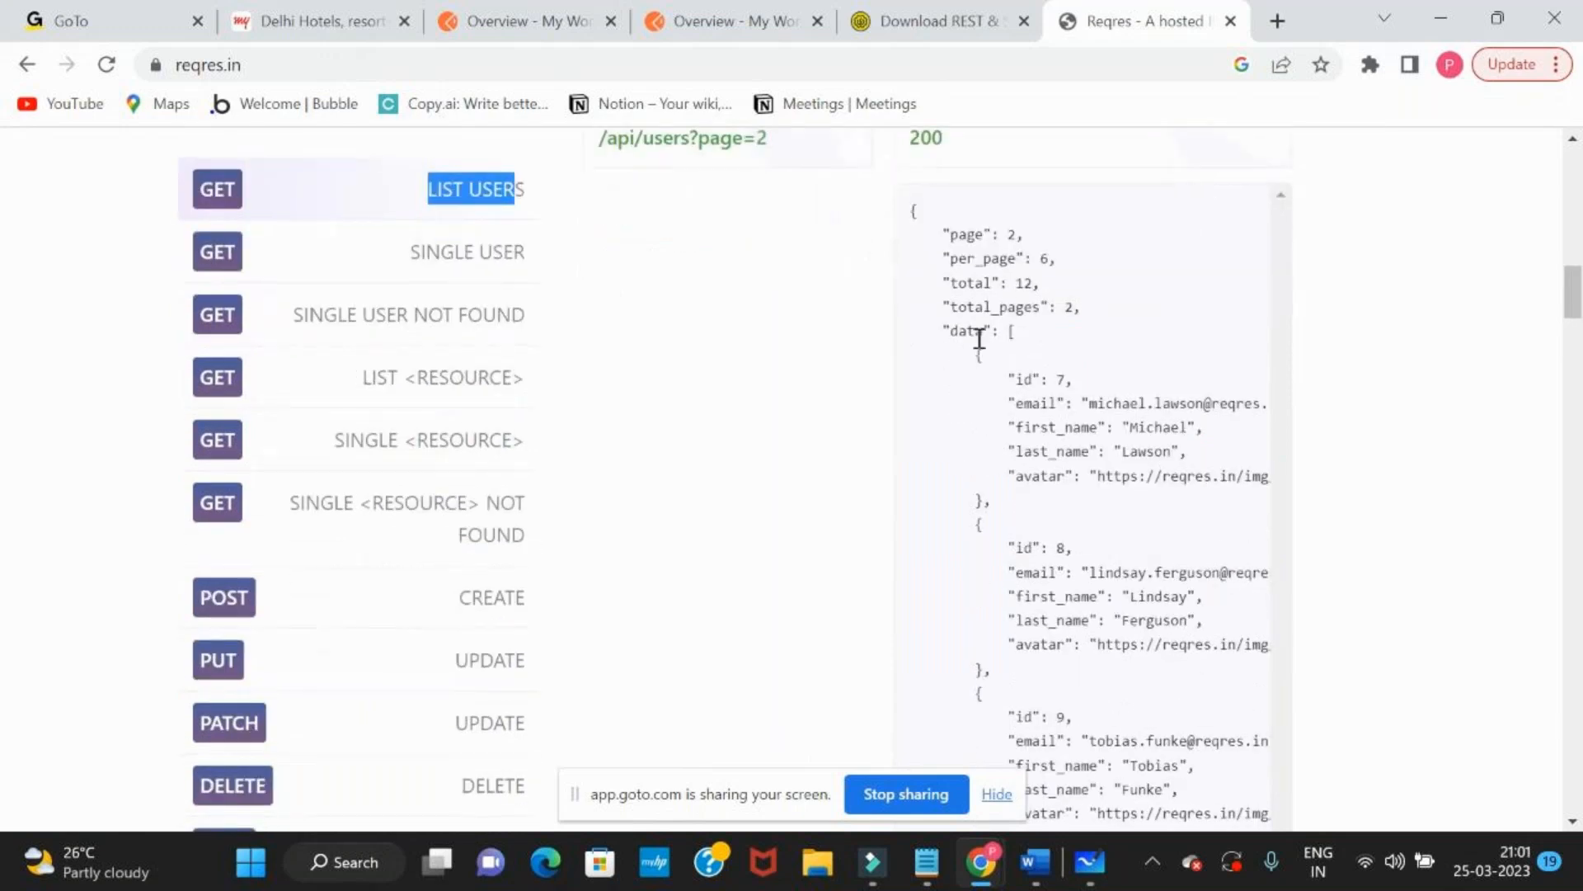
{"action": "left_click_drag", "start_coordinate": [975, 352], "coordinate": [982, 654]}
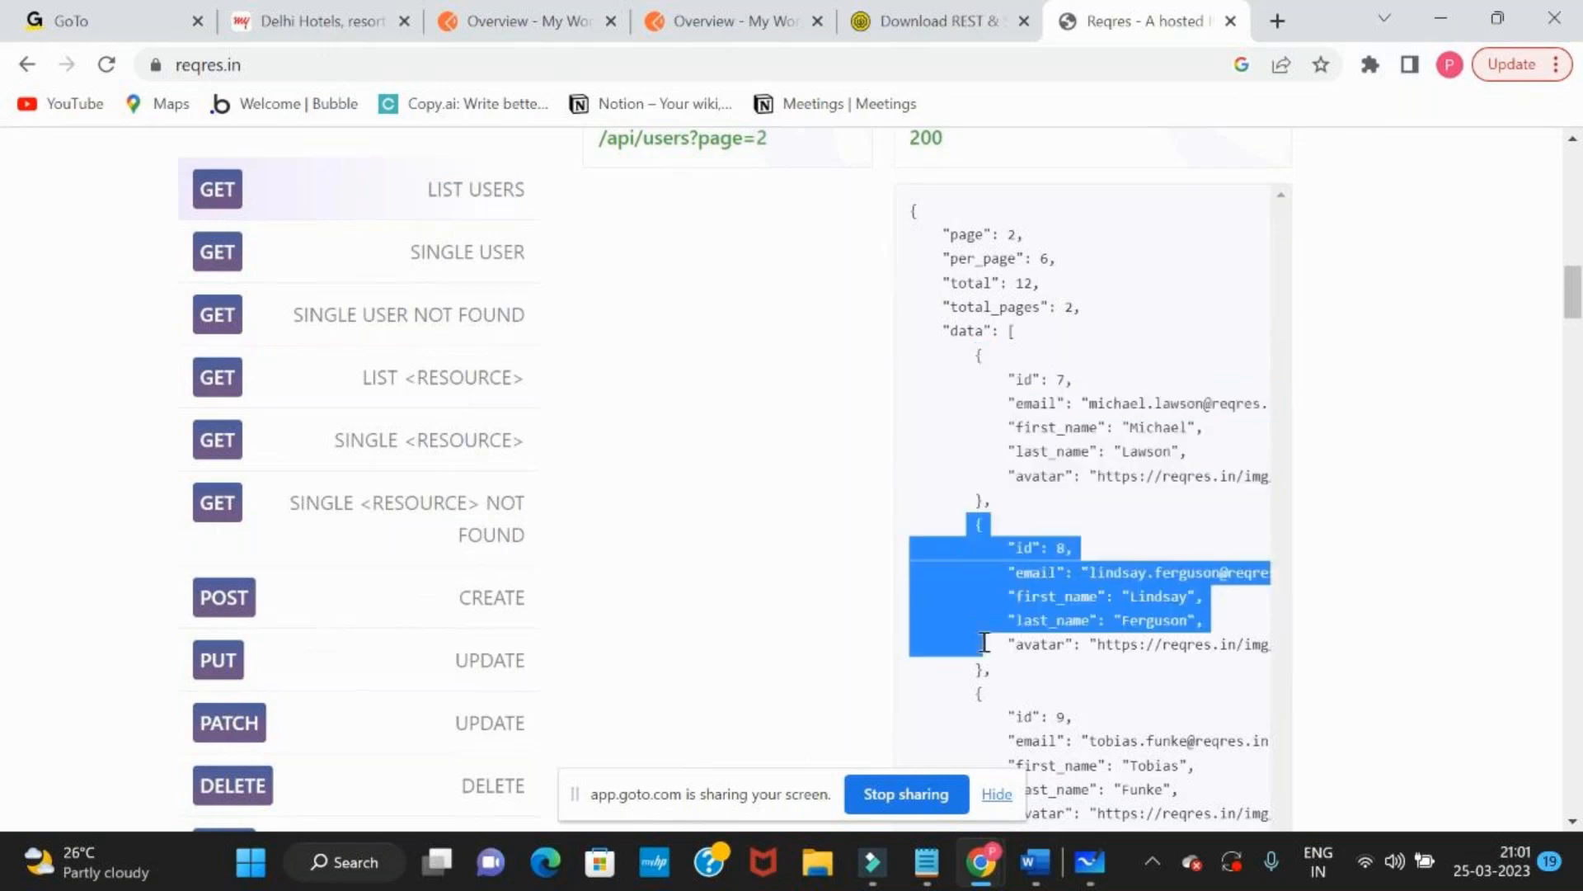
{"action": "scroll", "coordinate": [987, 662], "scroll_direction": "down", "scroll_amount": 2}
{"action": "left_click_drag", "start_coordinate": [979, 475], "coordinate": [1014, 619]}
{"action": "scroll", "coordinate": [1015, 619], "scroll_direction": "down", "scroll_amount": 1}
{"action": "left_click_drag", "start_coordinate": [972, 518], "coordinate": [1002, 649]}
{"action": "scroll", "coordinate": [1001, 650], "scroll_direction": "down", "scroll_amount": 2}
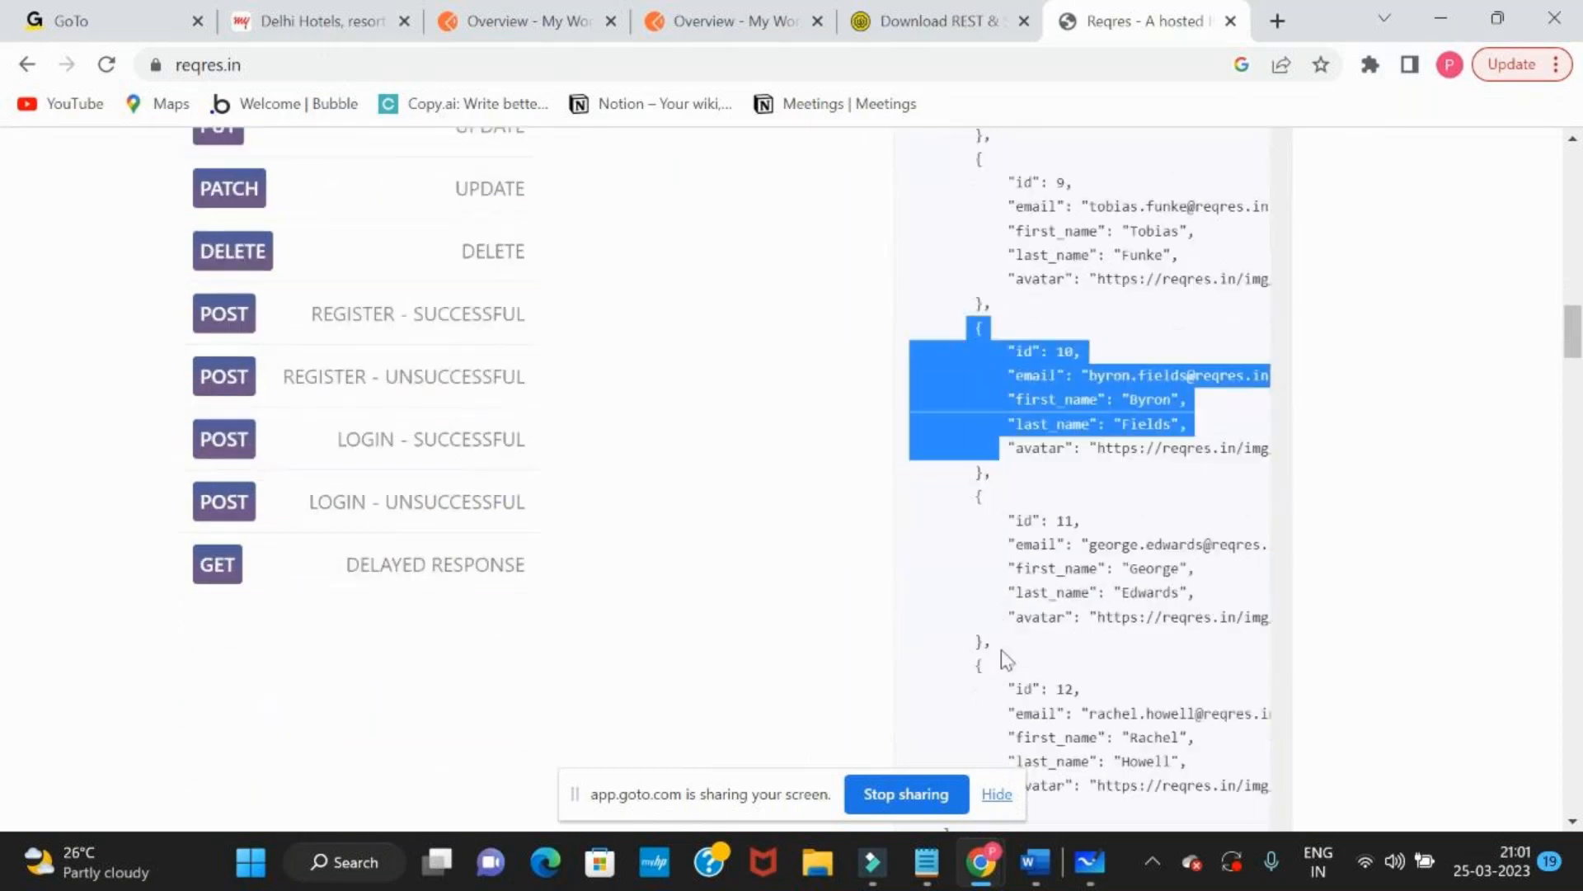
{"action": "left_click_drag", "start_coordinate": [973, 498], "coordinate": [1001, 643]}
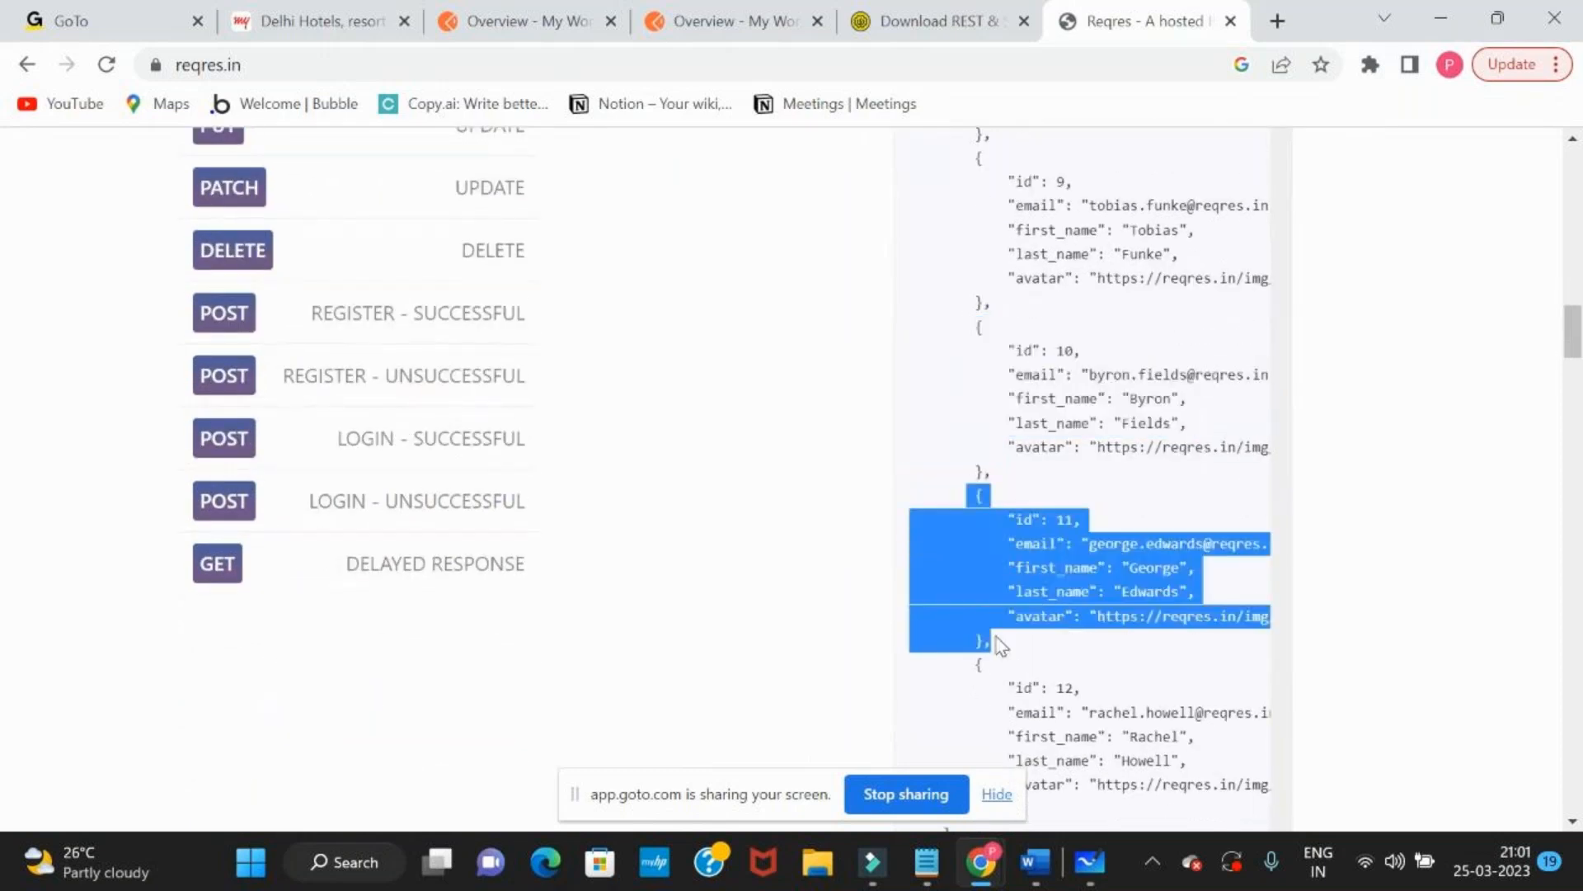
Review the GET, POST, PUT, PATCH and DELETE request types in the sample request list
{"action": "scroll", "coordinate": [1000, 645], "scroll_direction": "up", "scroll_amount": 10}
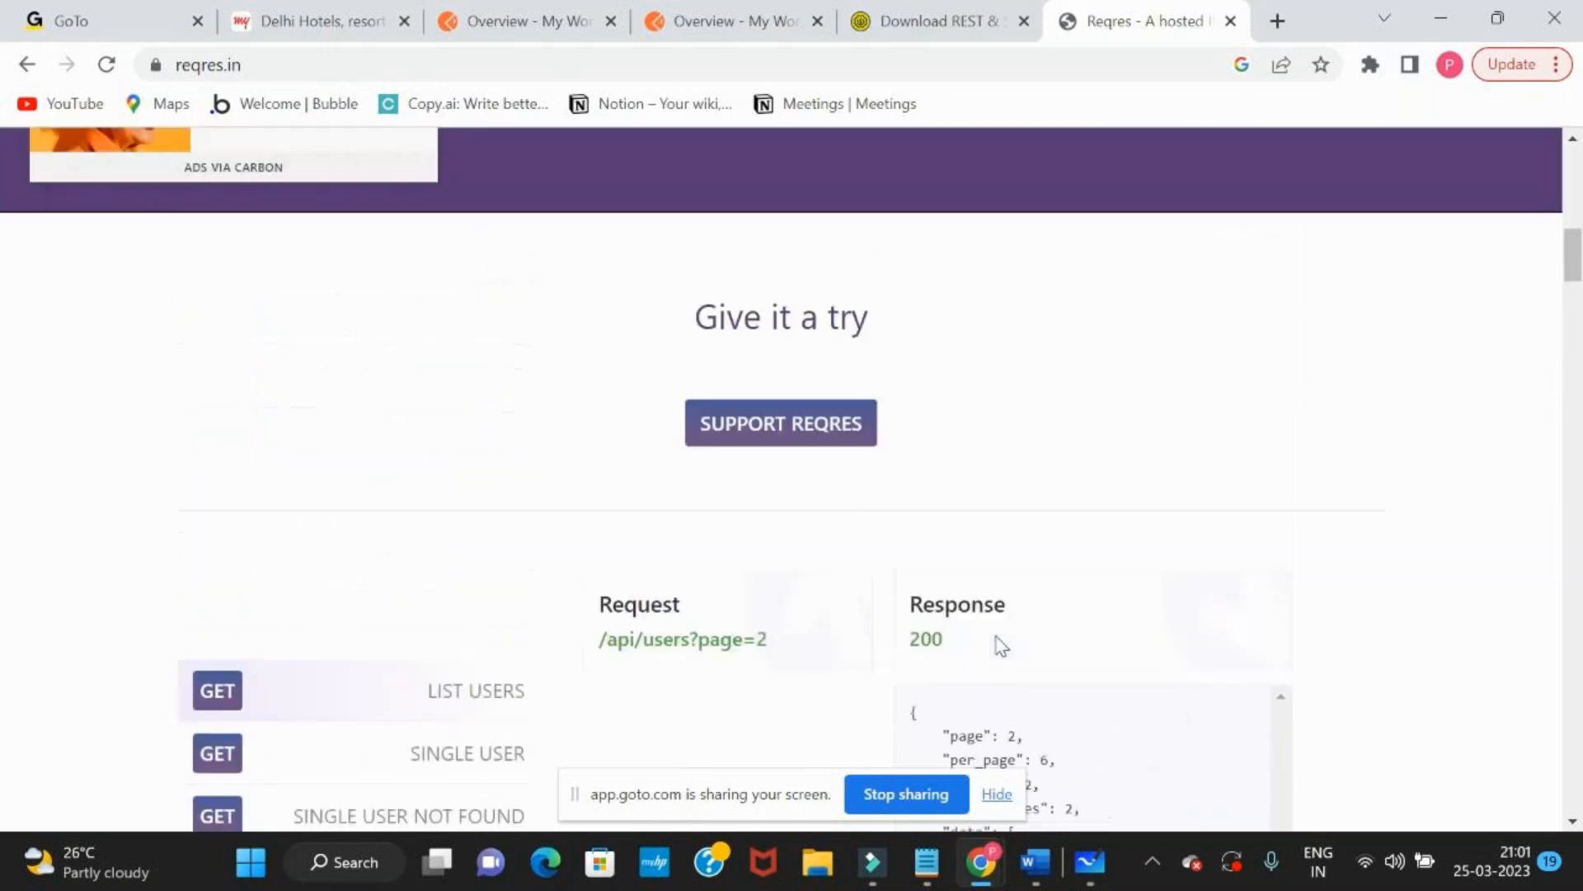
{"action": "scroll", "coordinate": [881, 396], "scroll_direction": "down", "scroll_amount": 7}
{"action": "scroll", "coordinate": [881, 396], "scroll_direction": "up", "scroll_amount": 2}
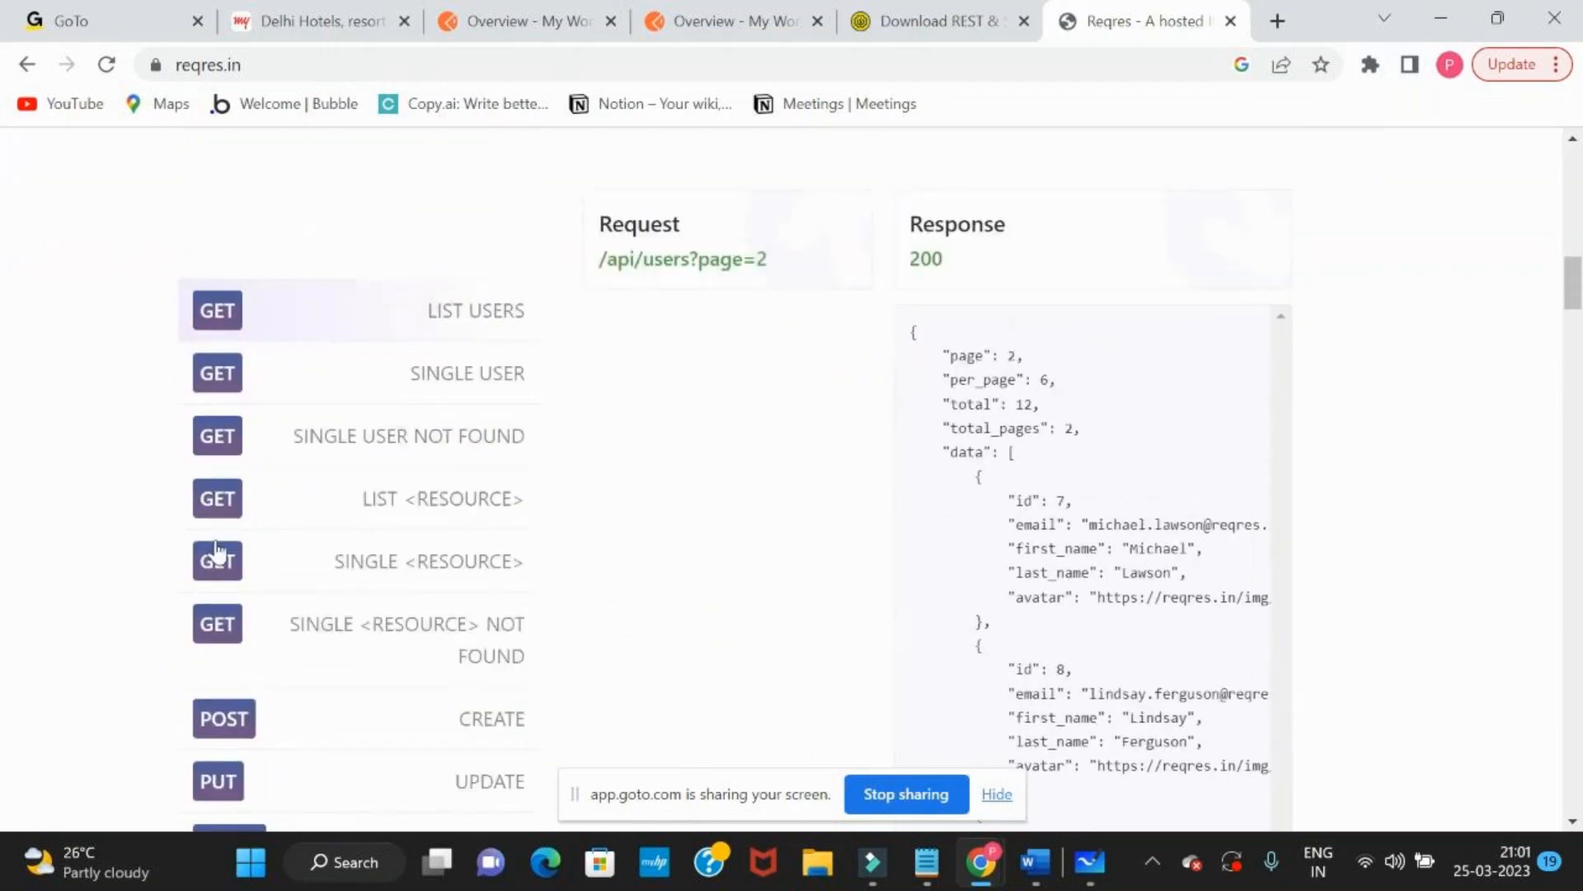
{"action": "scroll", "coordinate": [214, 614], "scroll_direction": "down", "scroll_amount": 4}
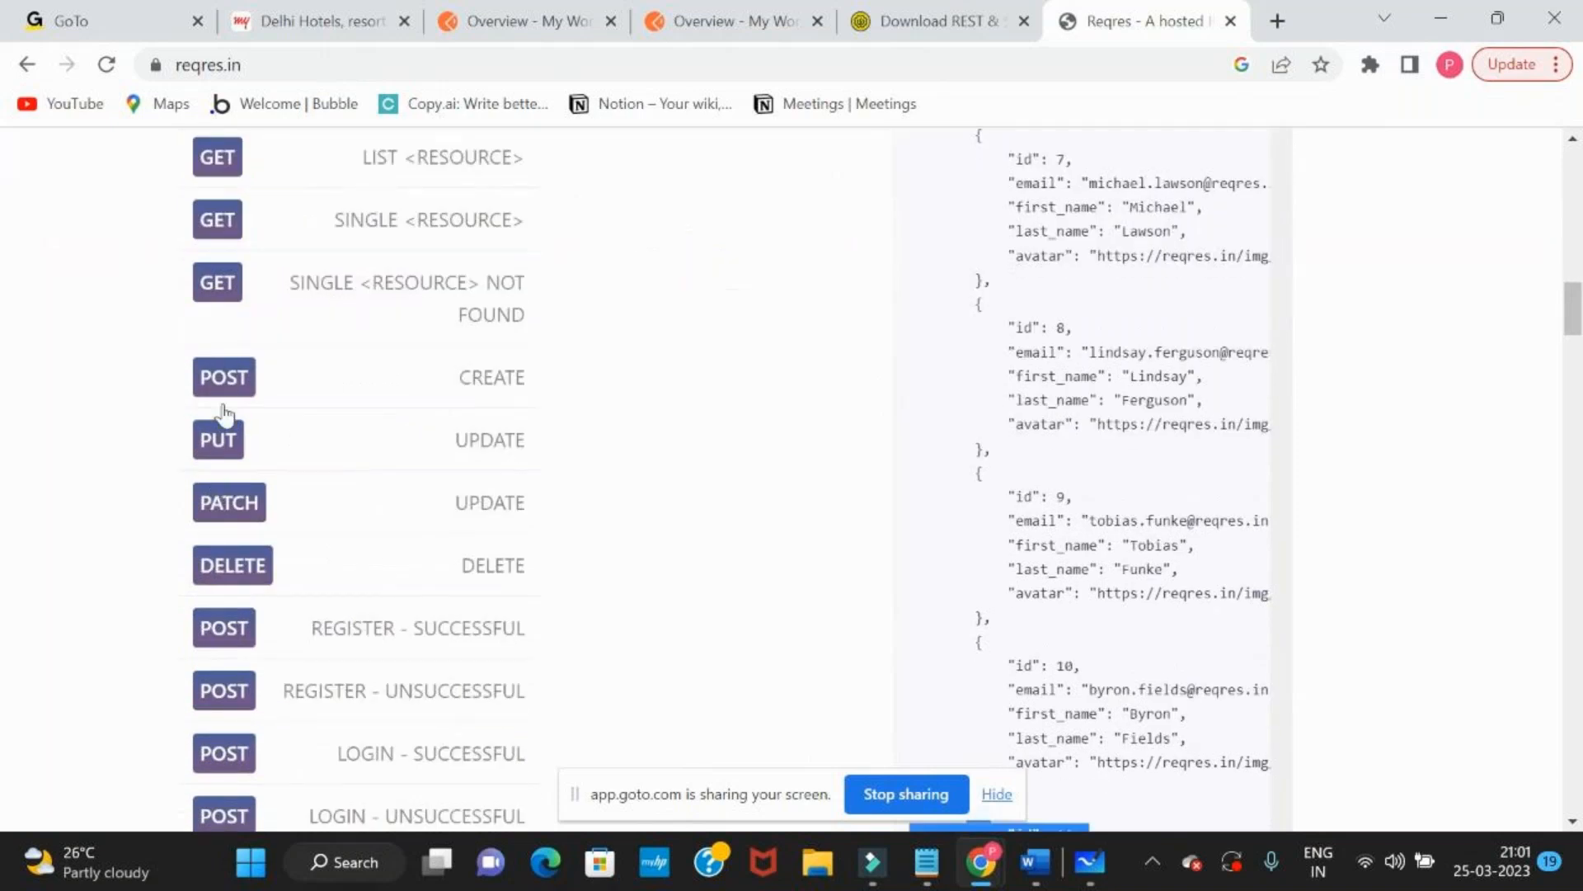
Switch to Microsoft Whiteboard and add a four-line text "Create", "Update", "Read", "Delete" below the API documentation line
{"action": "key", "text": "alt+Tab"}
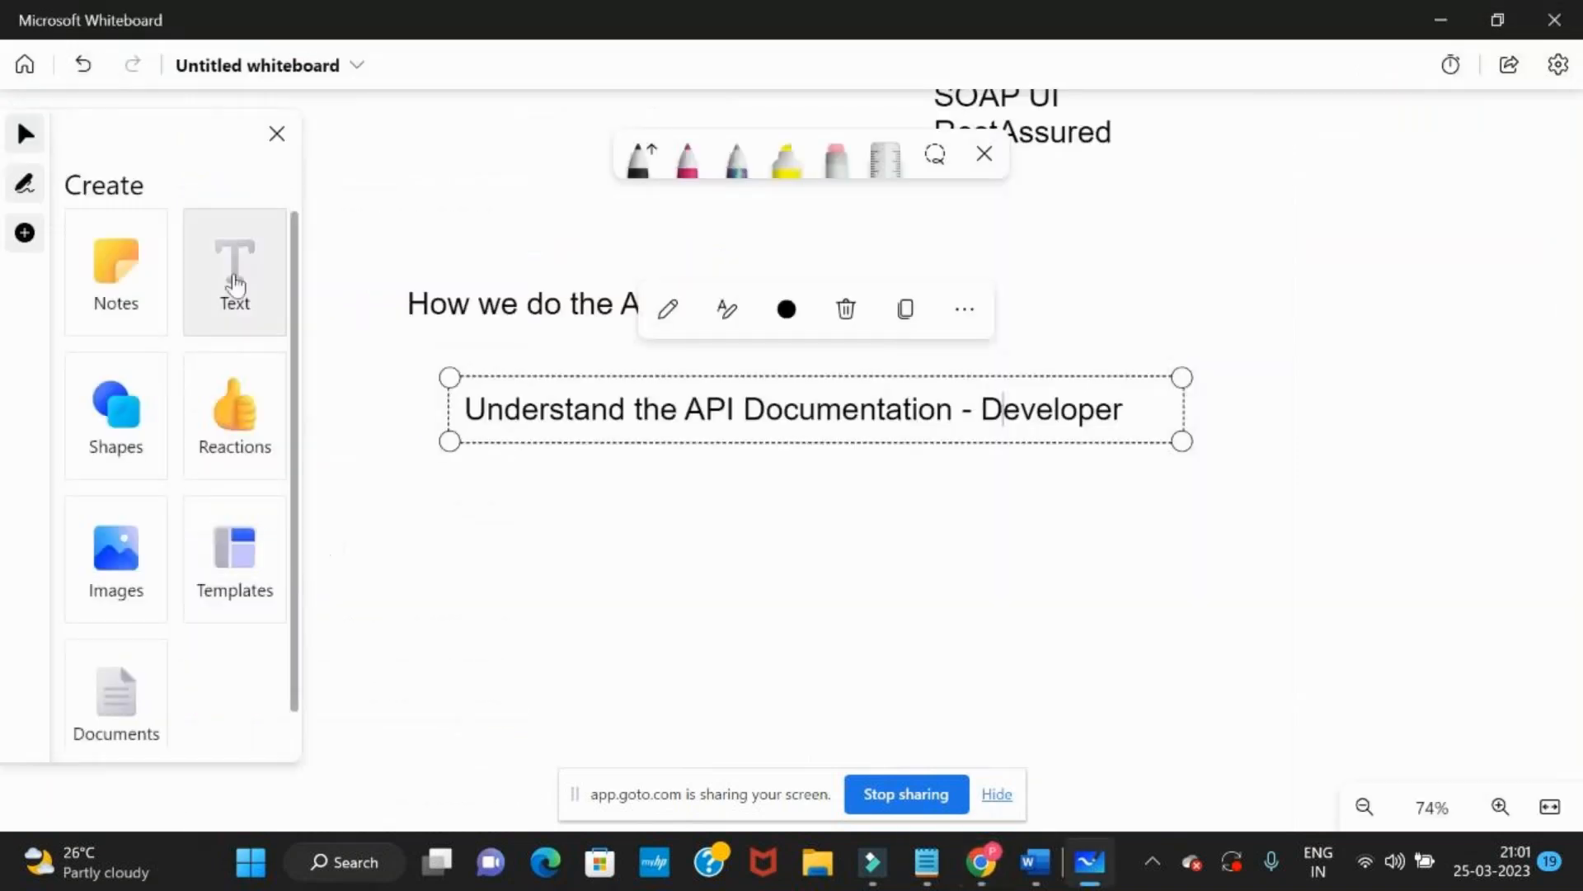
{"action": "left_click", "coordinate": [234, 272]}
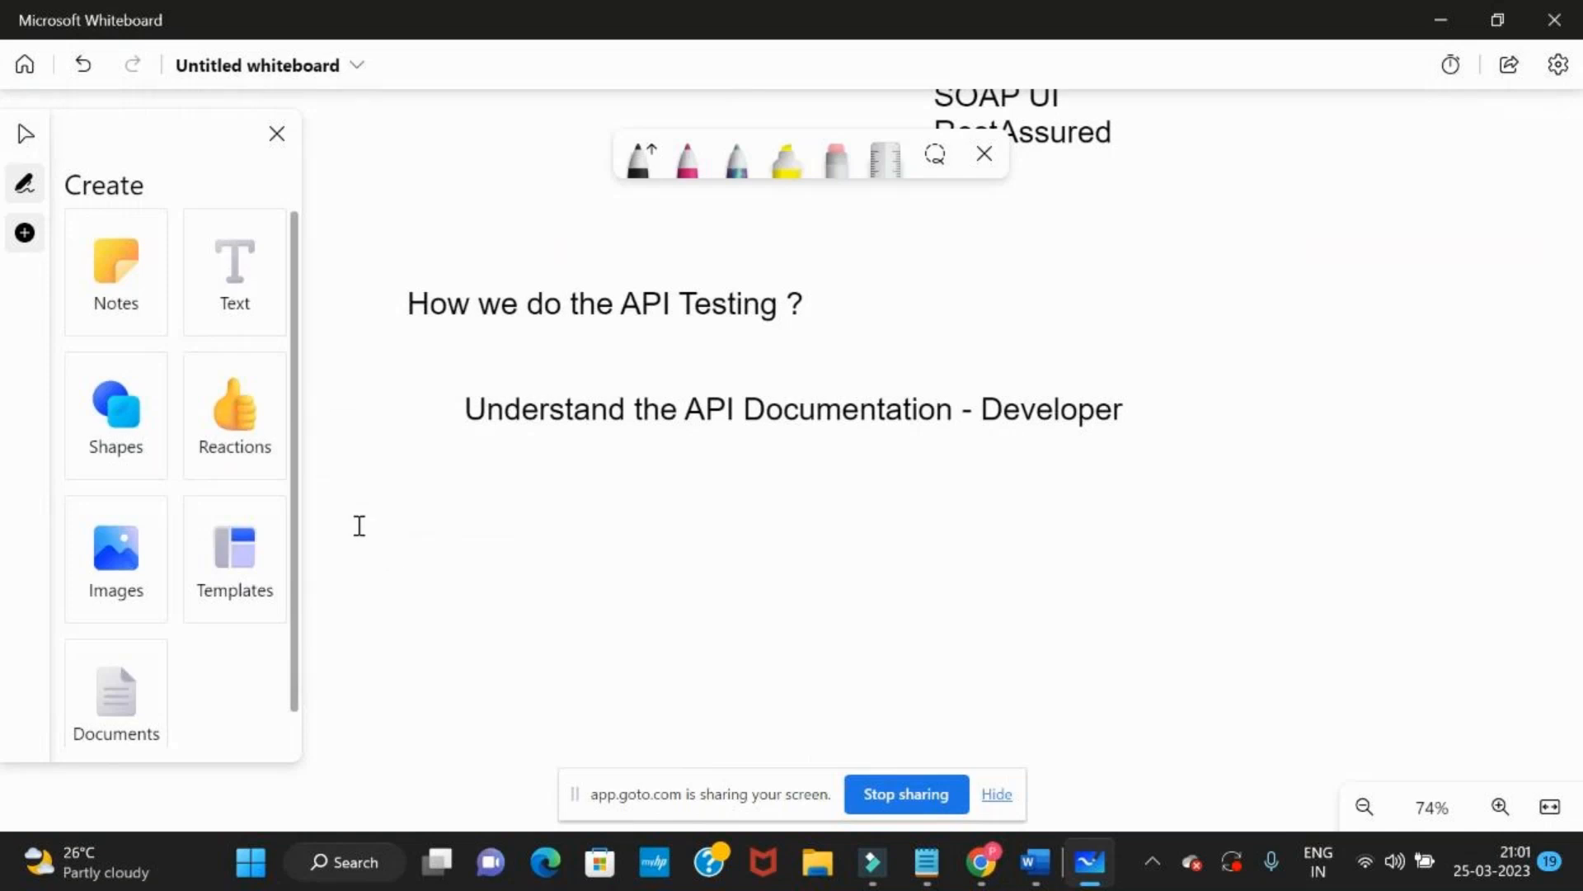
{"action": "left_click", "coordinate": [359, 525]}
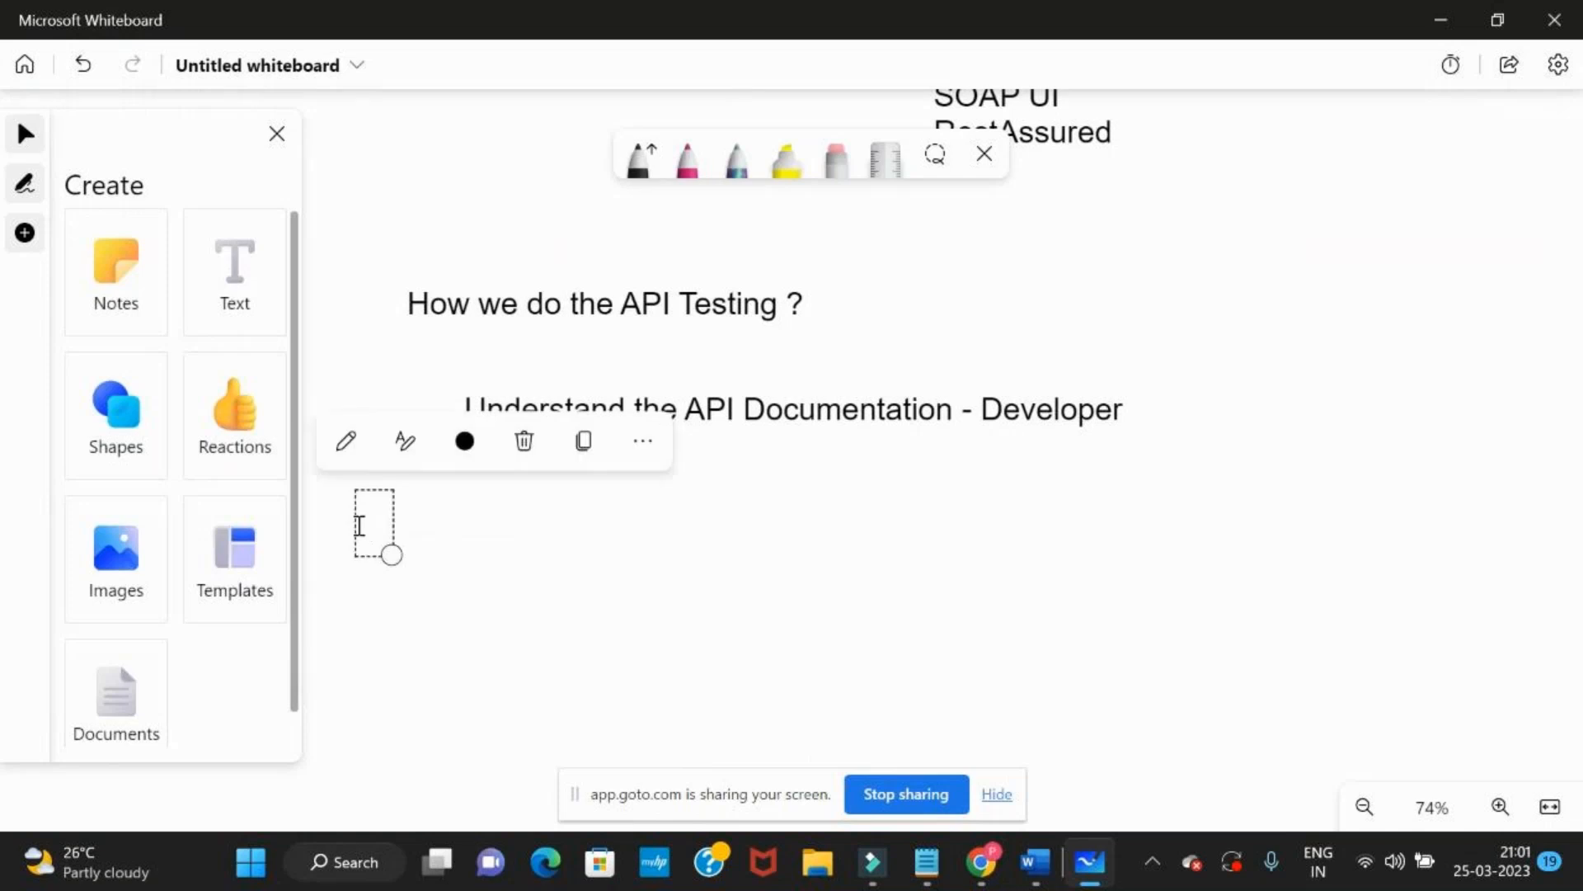
{"action": "type", "text": "Create"}
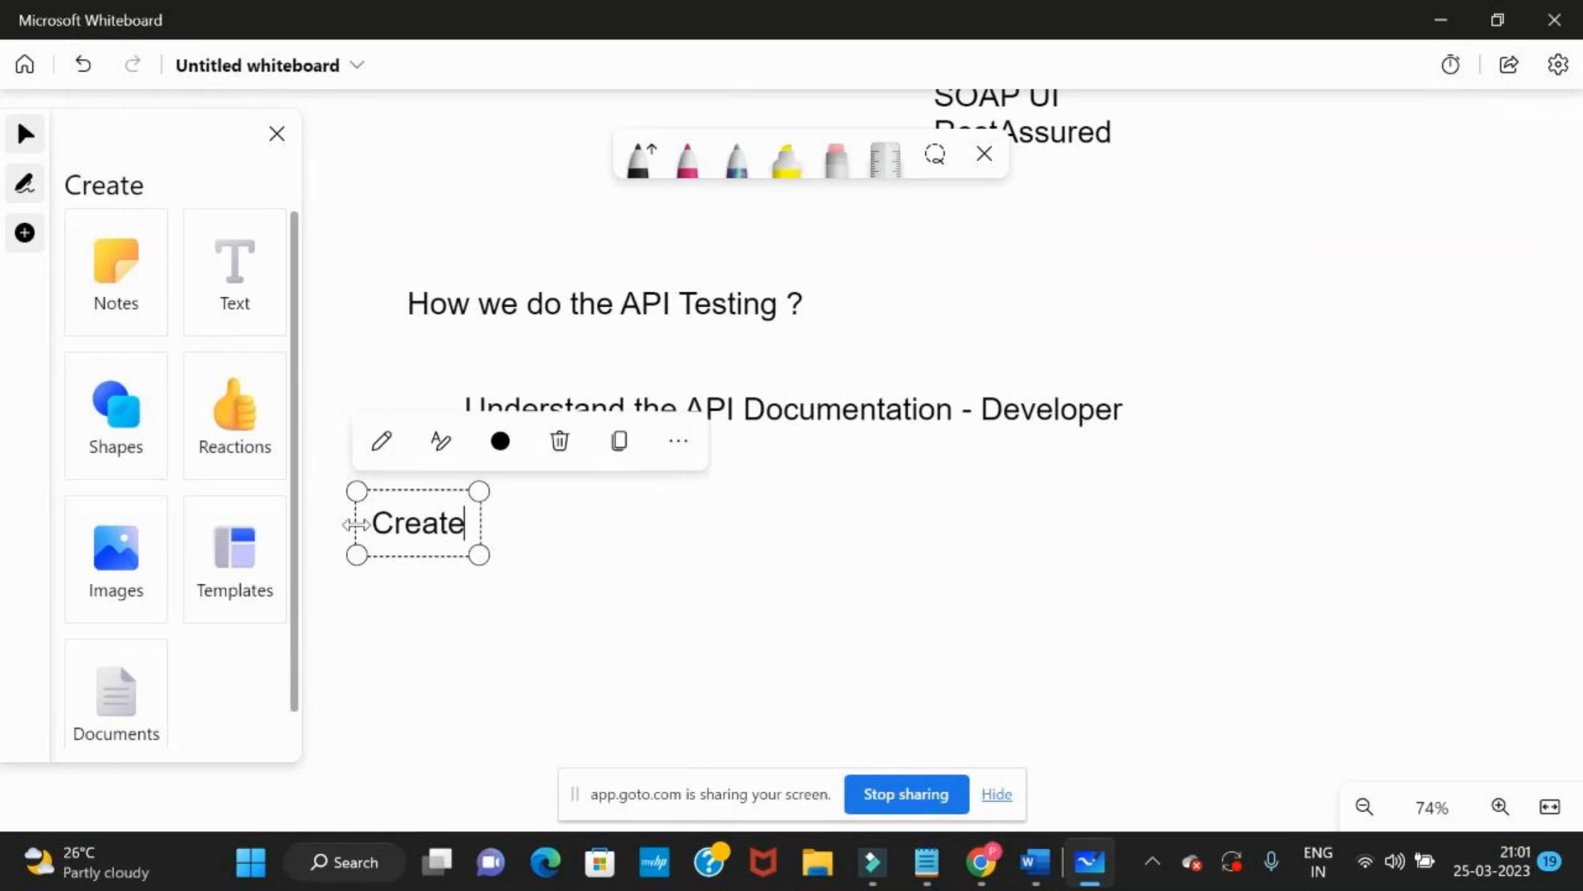
{"action": "key", "text": "Return"}
{"action": "type", "text": "Update"}
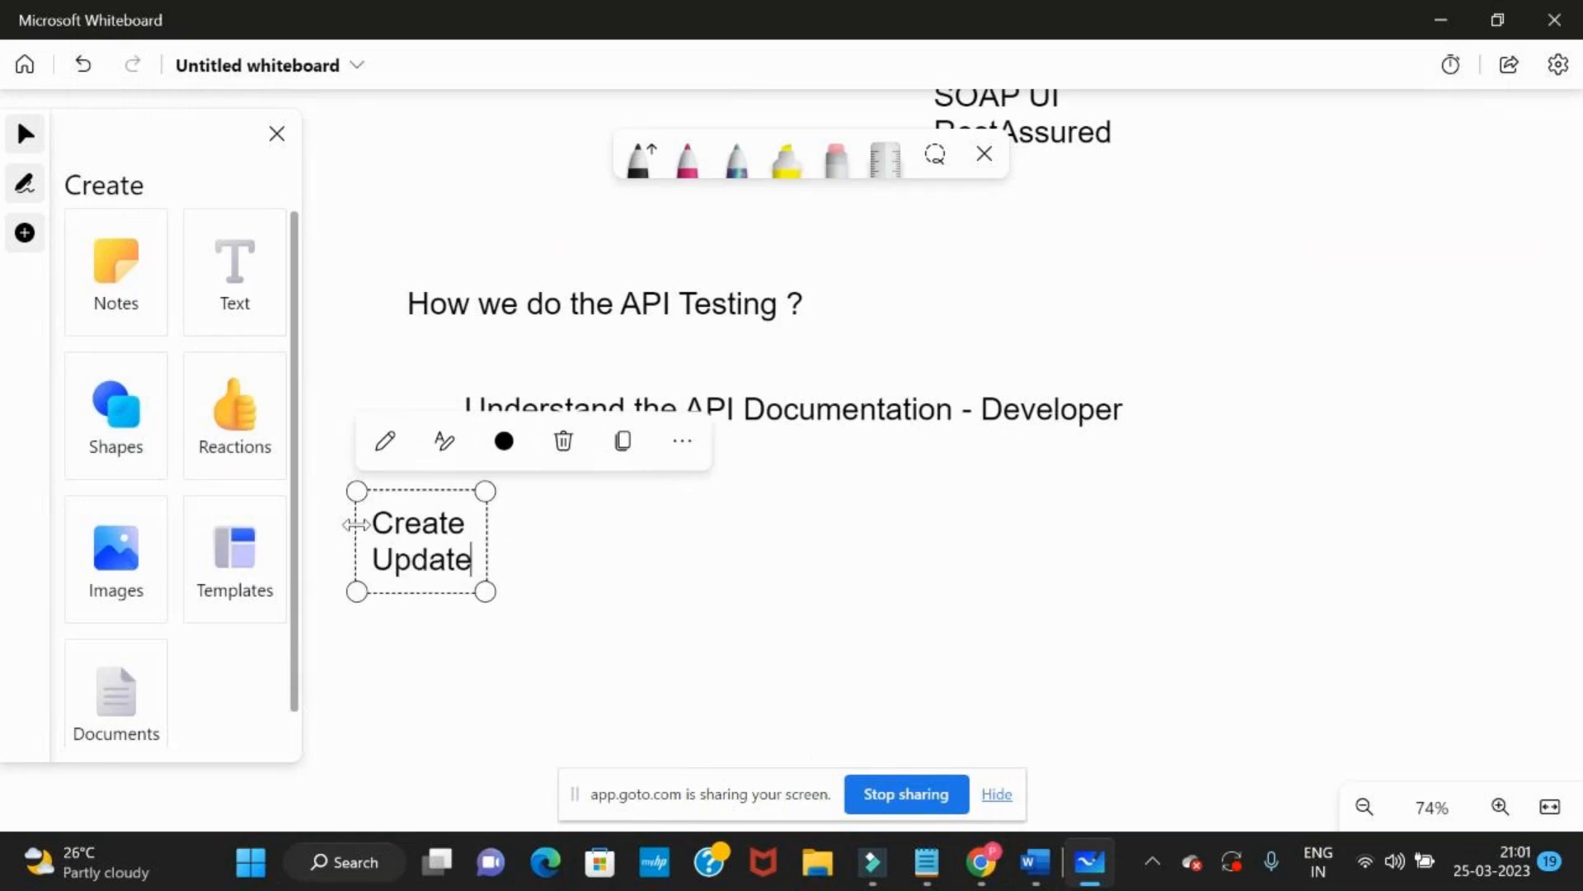
{"action": "key", "text": "Return"}
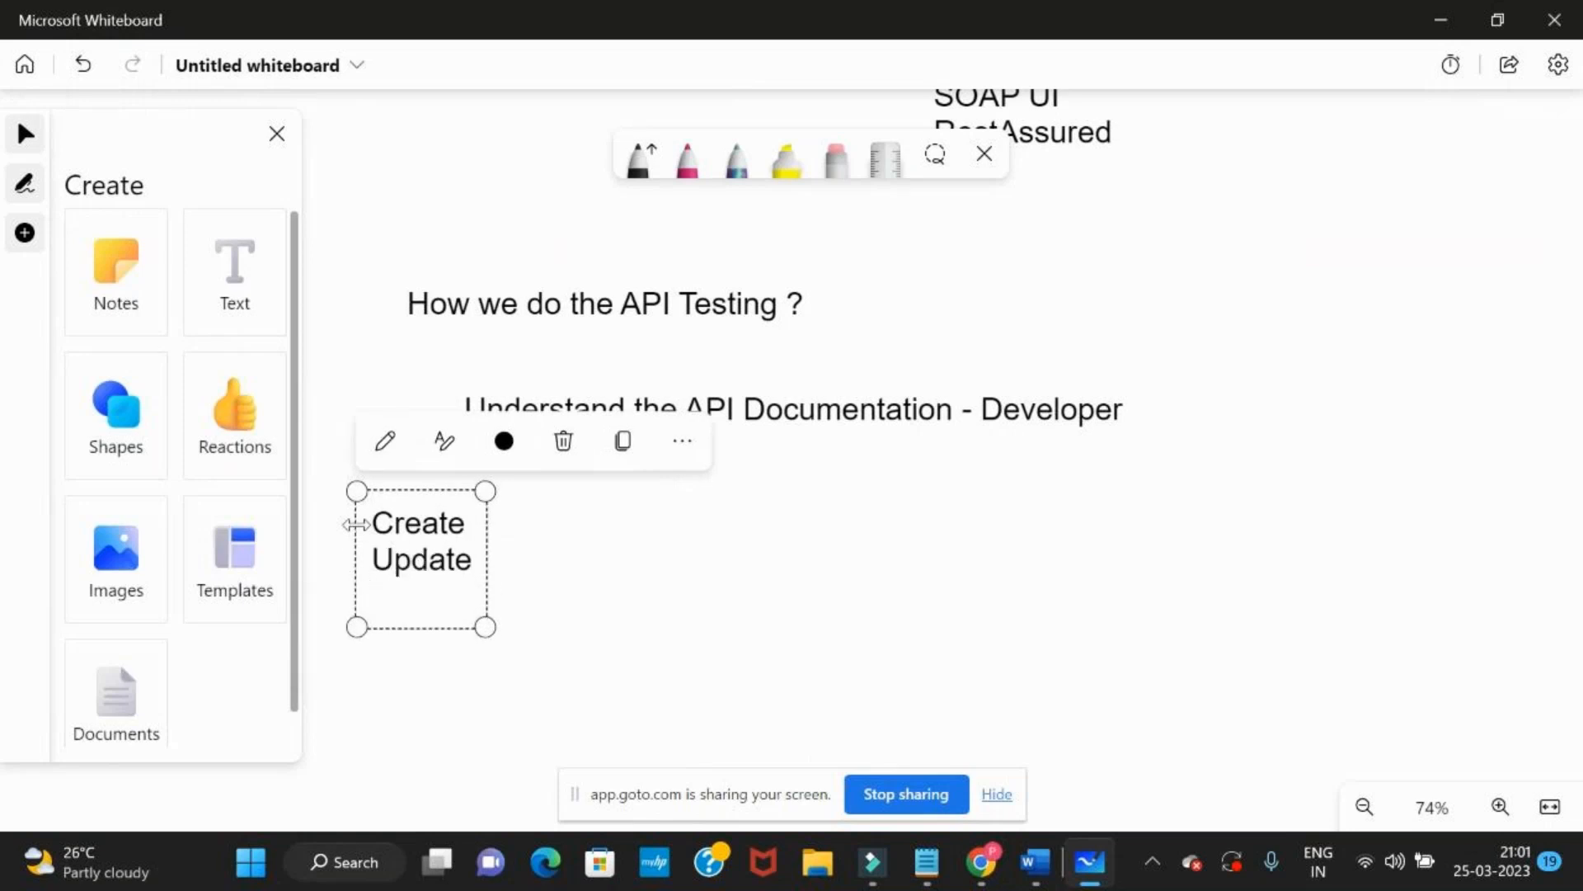
{"action": "type", "text": "Read"}
{"action": "key", "text": "Return"}
{"action": "type", "text": "Delete"}
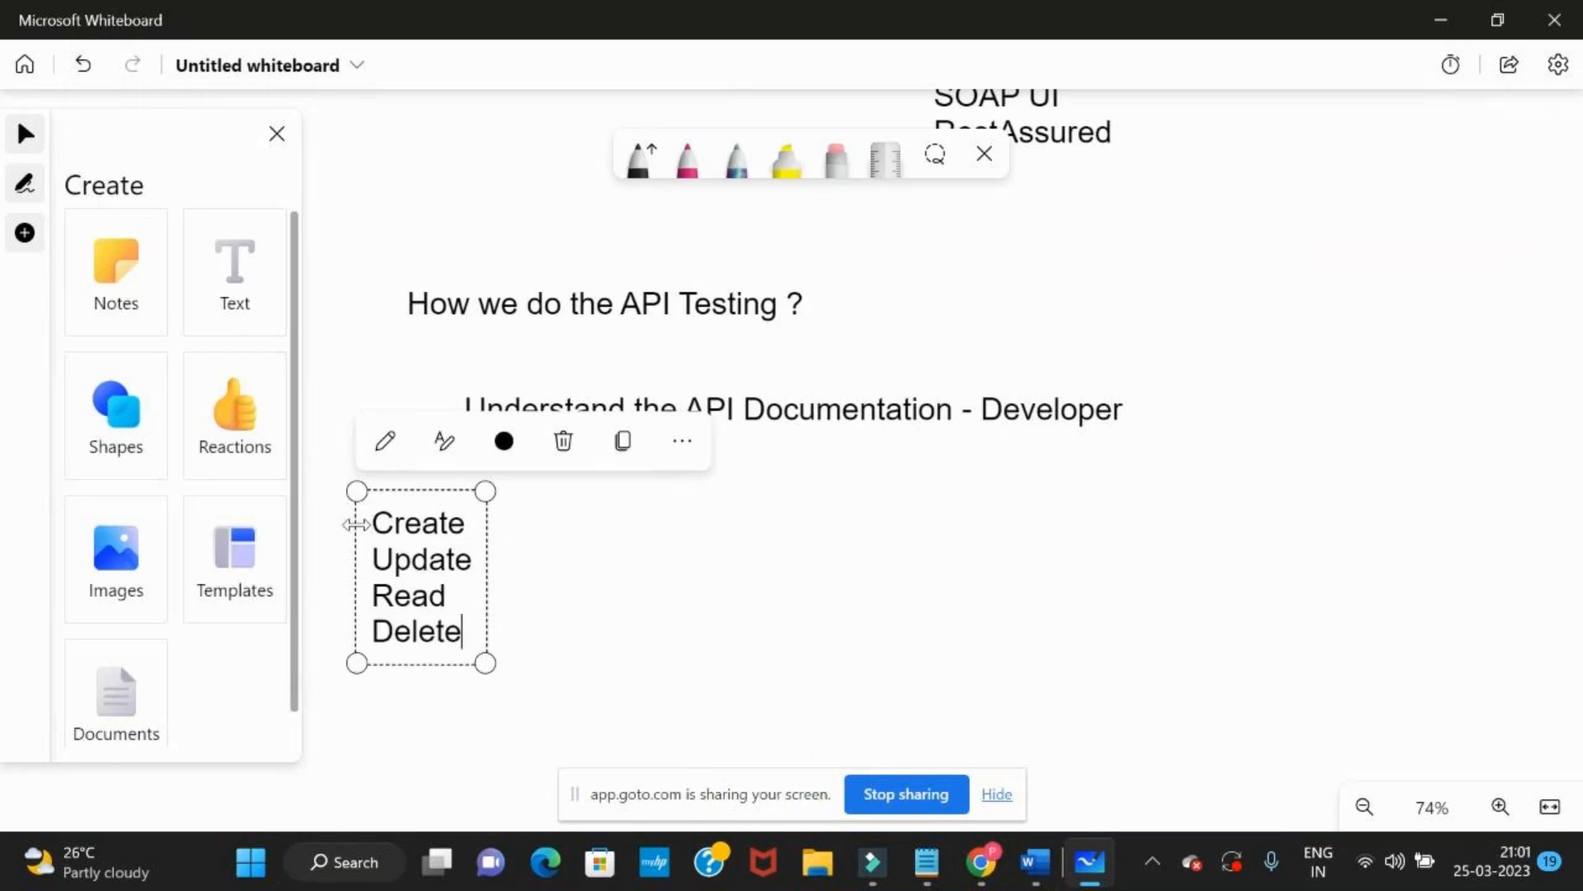
Add the line "CRUD - Operations" after a blank line below the Create, Update, Read, Delete list, and widen the text box
{"action": "key", "text": "Return"}
{"action": "key", "text": "Return"}
{"action": "type", "text": "CRUD - Operation"}
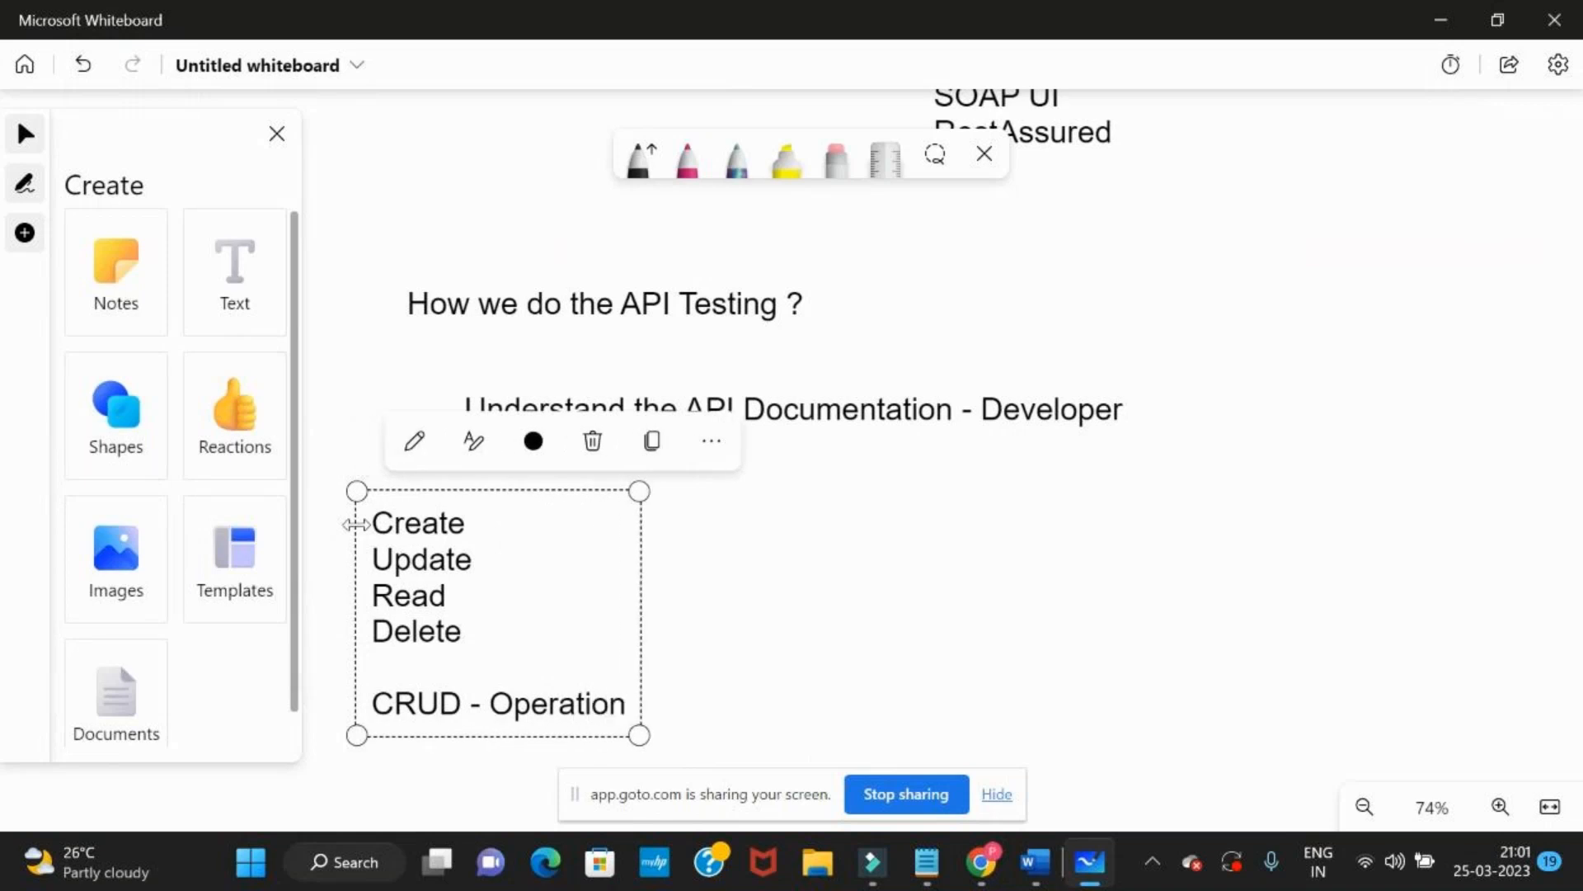
{"action": "type", "text": "s"}
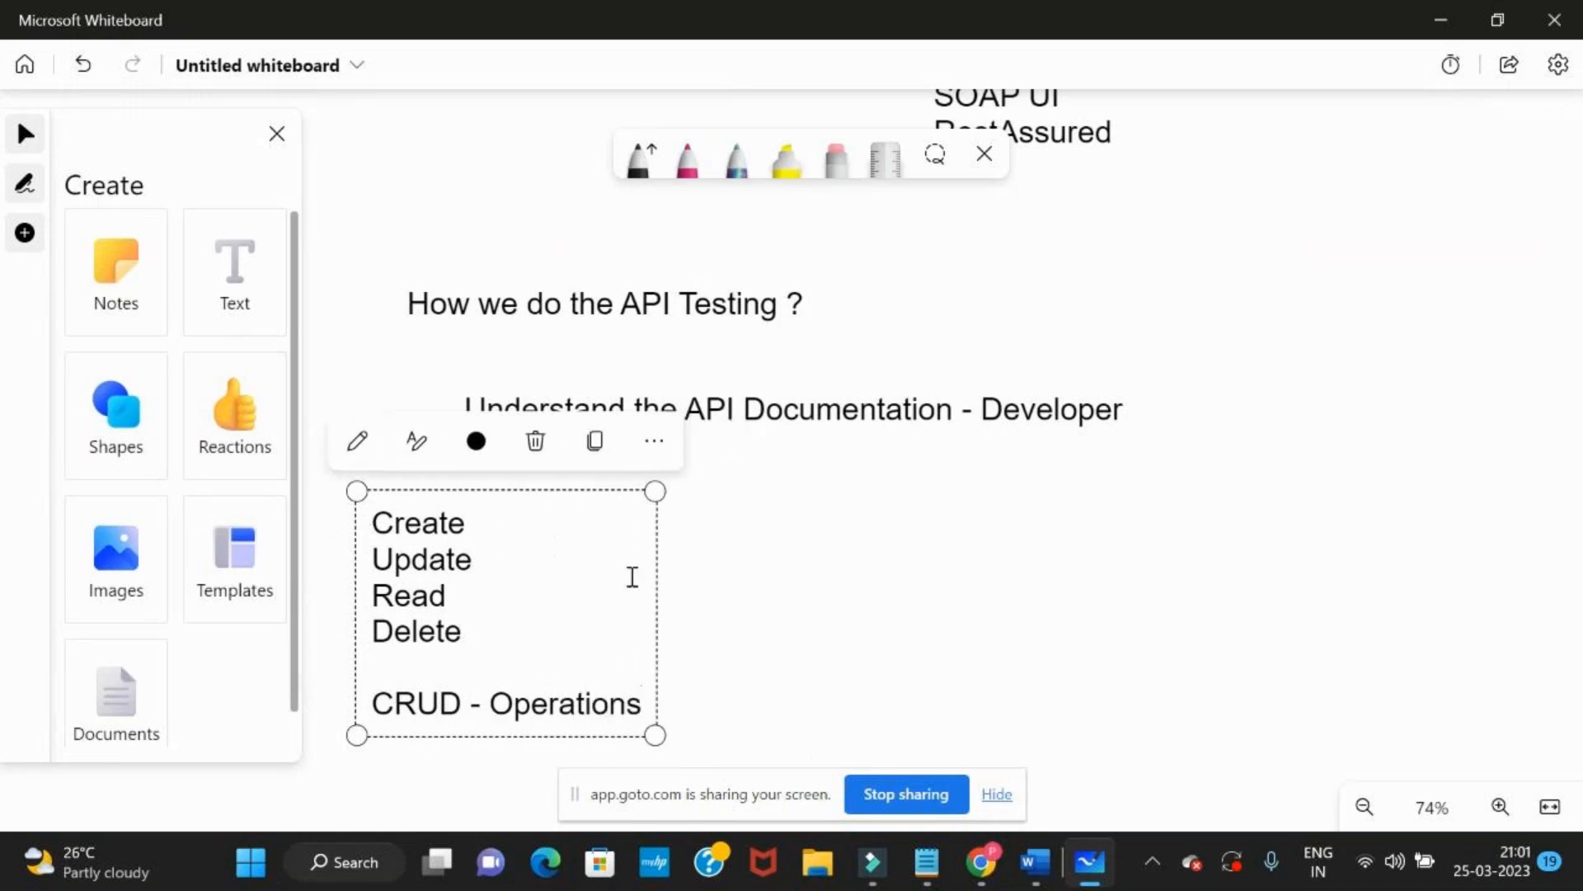
{"action": "left_click_drag", "start_coordinate": [656, 591], "coordinate": [1048, 591]}
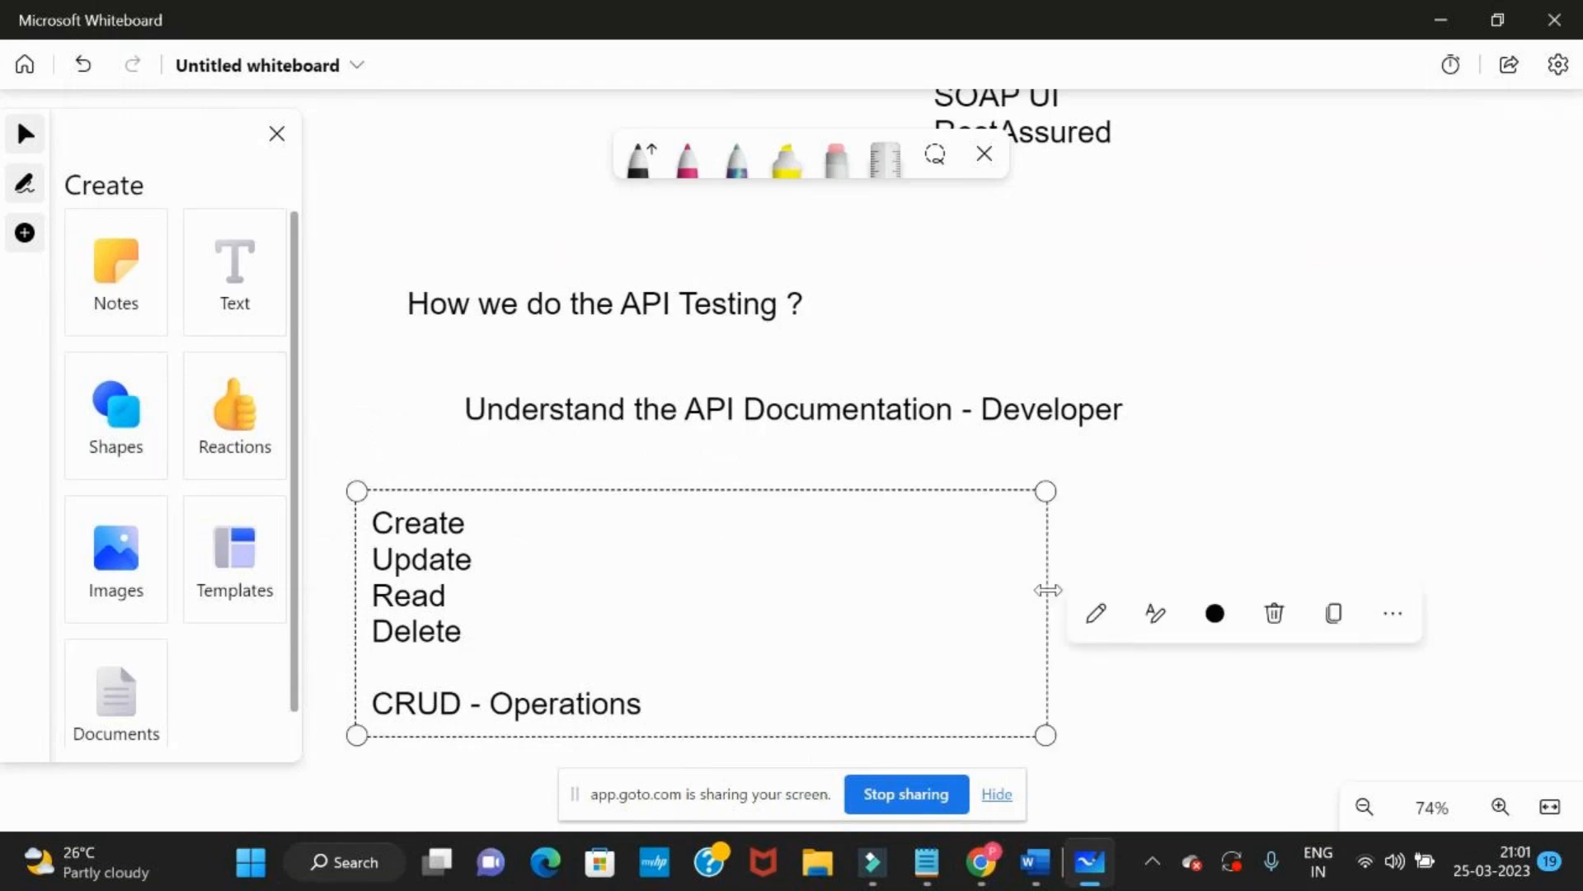
Append "- POST" to the Create line and check it against the CREATE request on the Reqres site in the browser
{"action": "left_click", "coordinate": [519, 513]}
{"action": "type", "text": "- POST"}
{"action": "key", "text": "alt+Tab"}
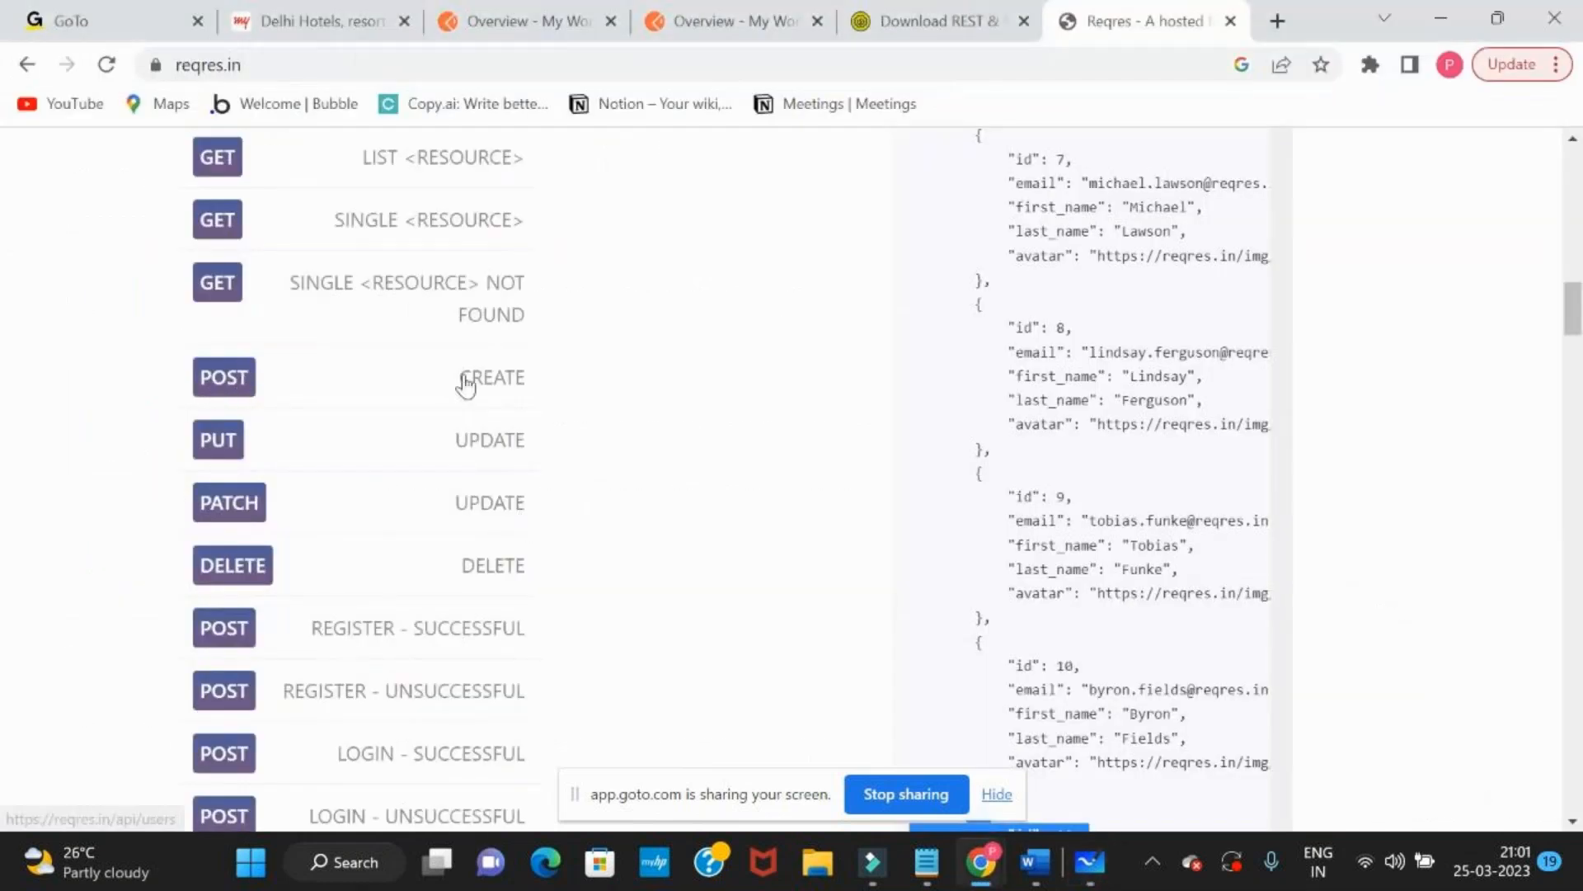
{"action": "left_click_drag", "start_coordinate": [459, 384], "coordinate": [528, 385]}
{"action": "key", "text": "alt+Tab"}
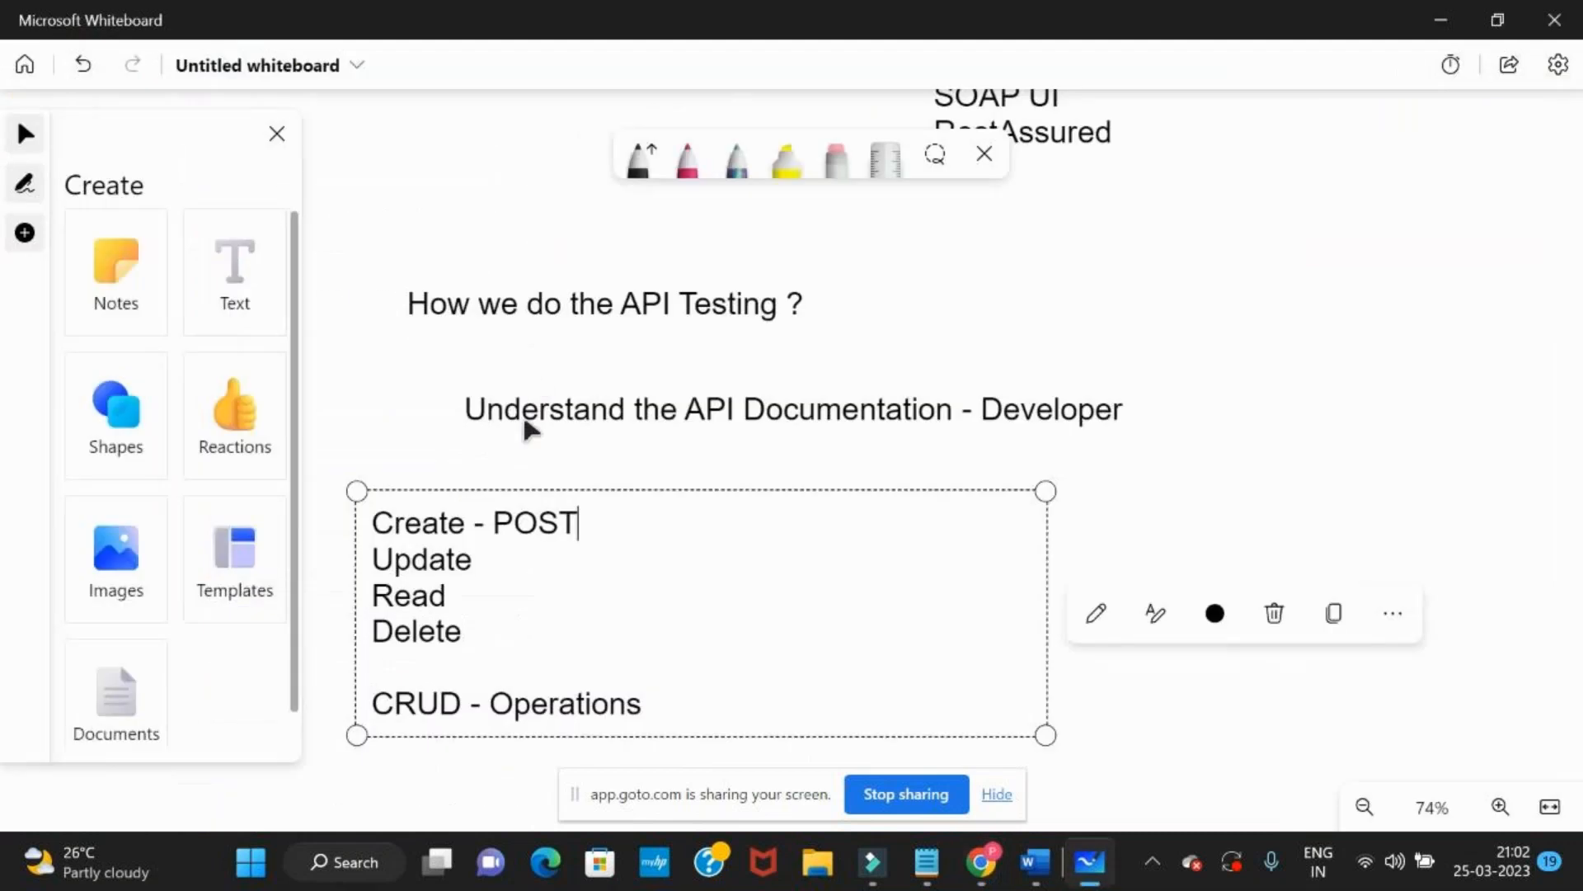
Append "- PUT" to the Update line, "- GET" to the Read line and "- DELETE" to the Delete line
{"action": "left_click", "coordinate": [506, 559]}
{"action": "type", "text": "- PUT Read - GET Delete"}
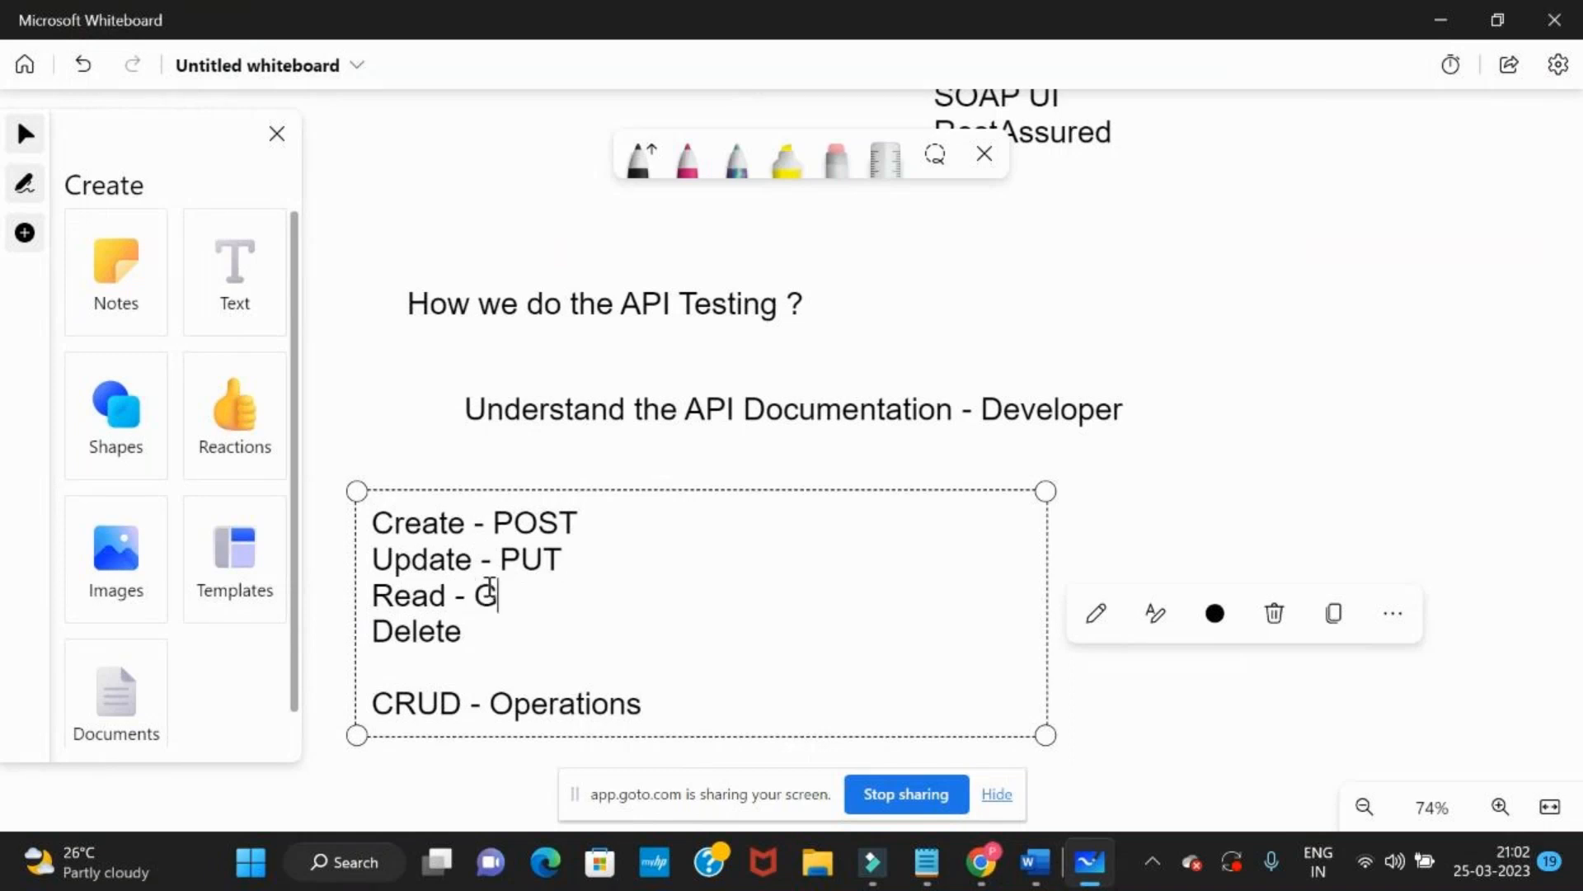
{"action": "type", "text": " - DELETE"}
{"action": "left_click_drag", "start_coordinate": [1085, 449], "coordinate": [1154, 328]}
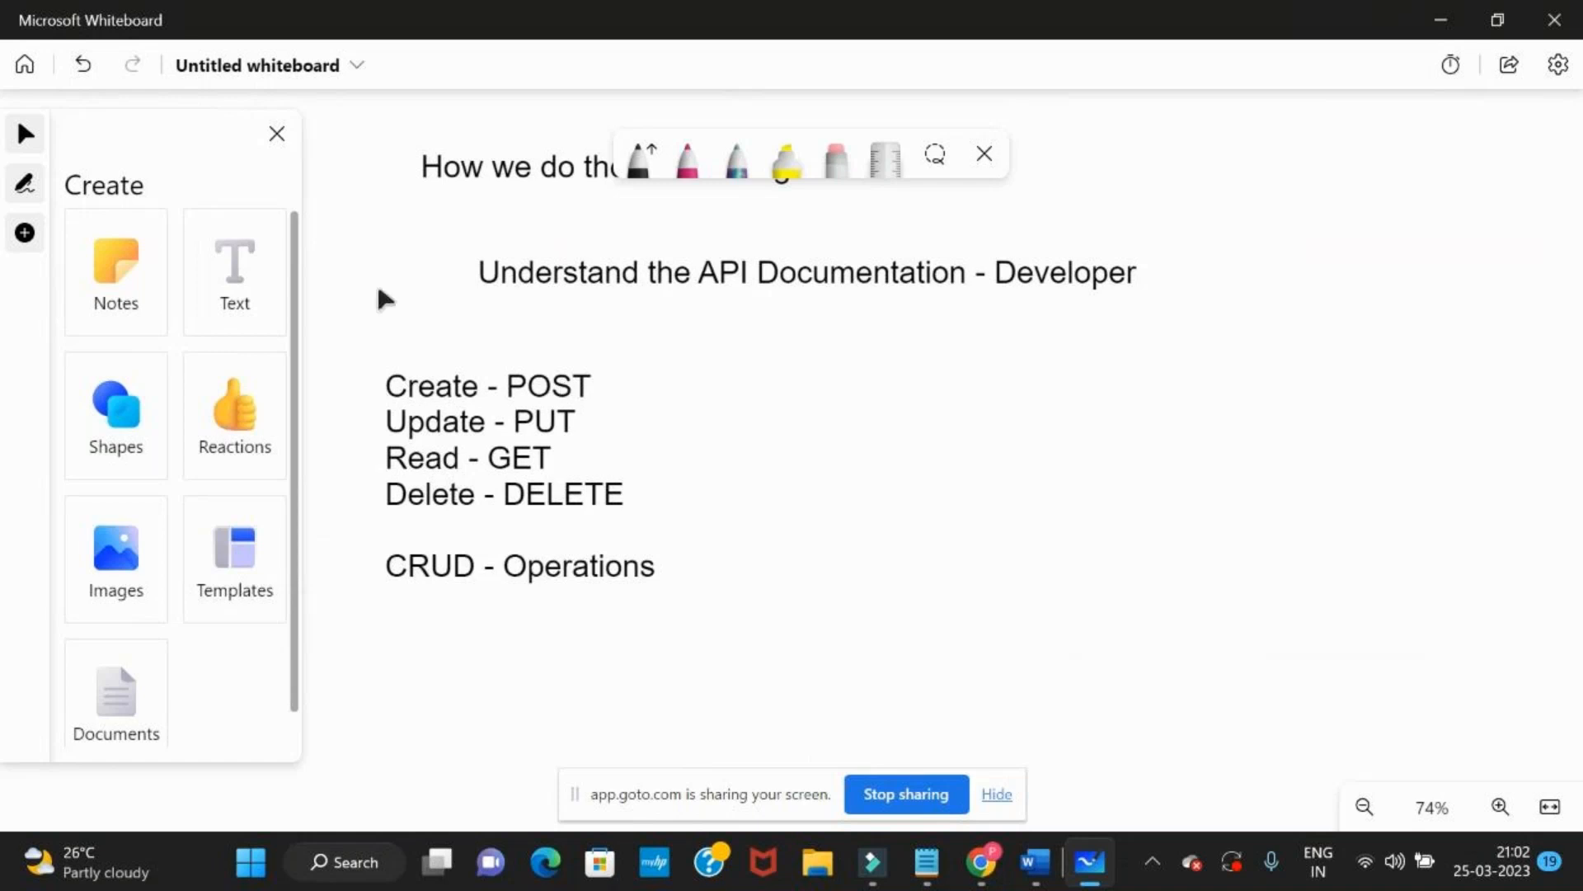
Add a text reading "signup - create user -" beside the "Create - POST" line
{"action": "left_click", "coordinate": [234, 265]}
{"action": "left_click", "coordinate": [652, 380]}
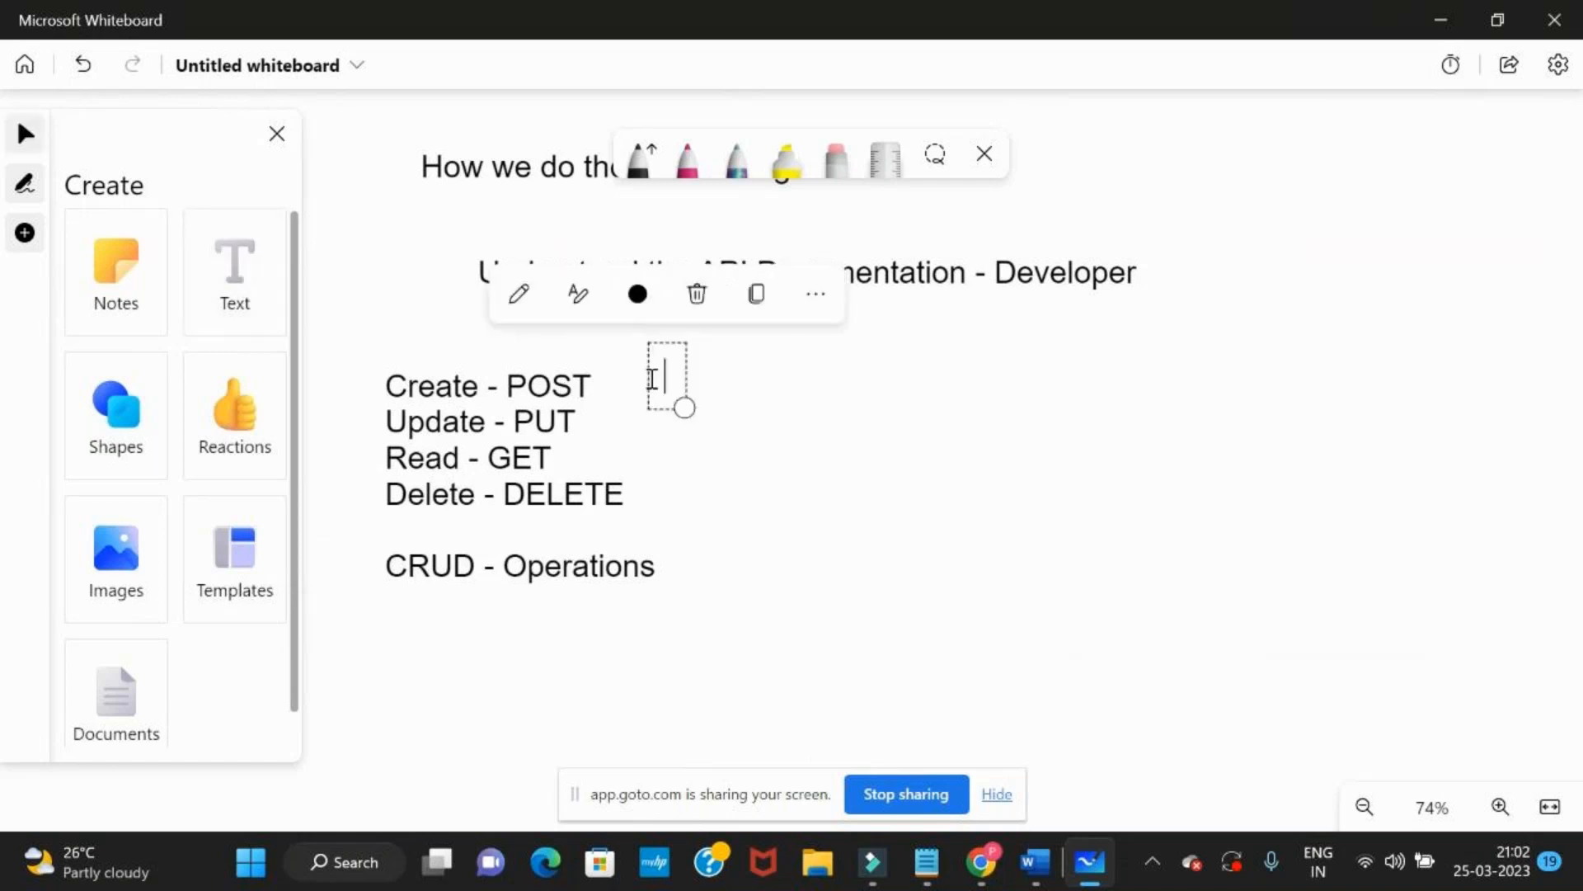
{"action": "type", "text": "sign"}
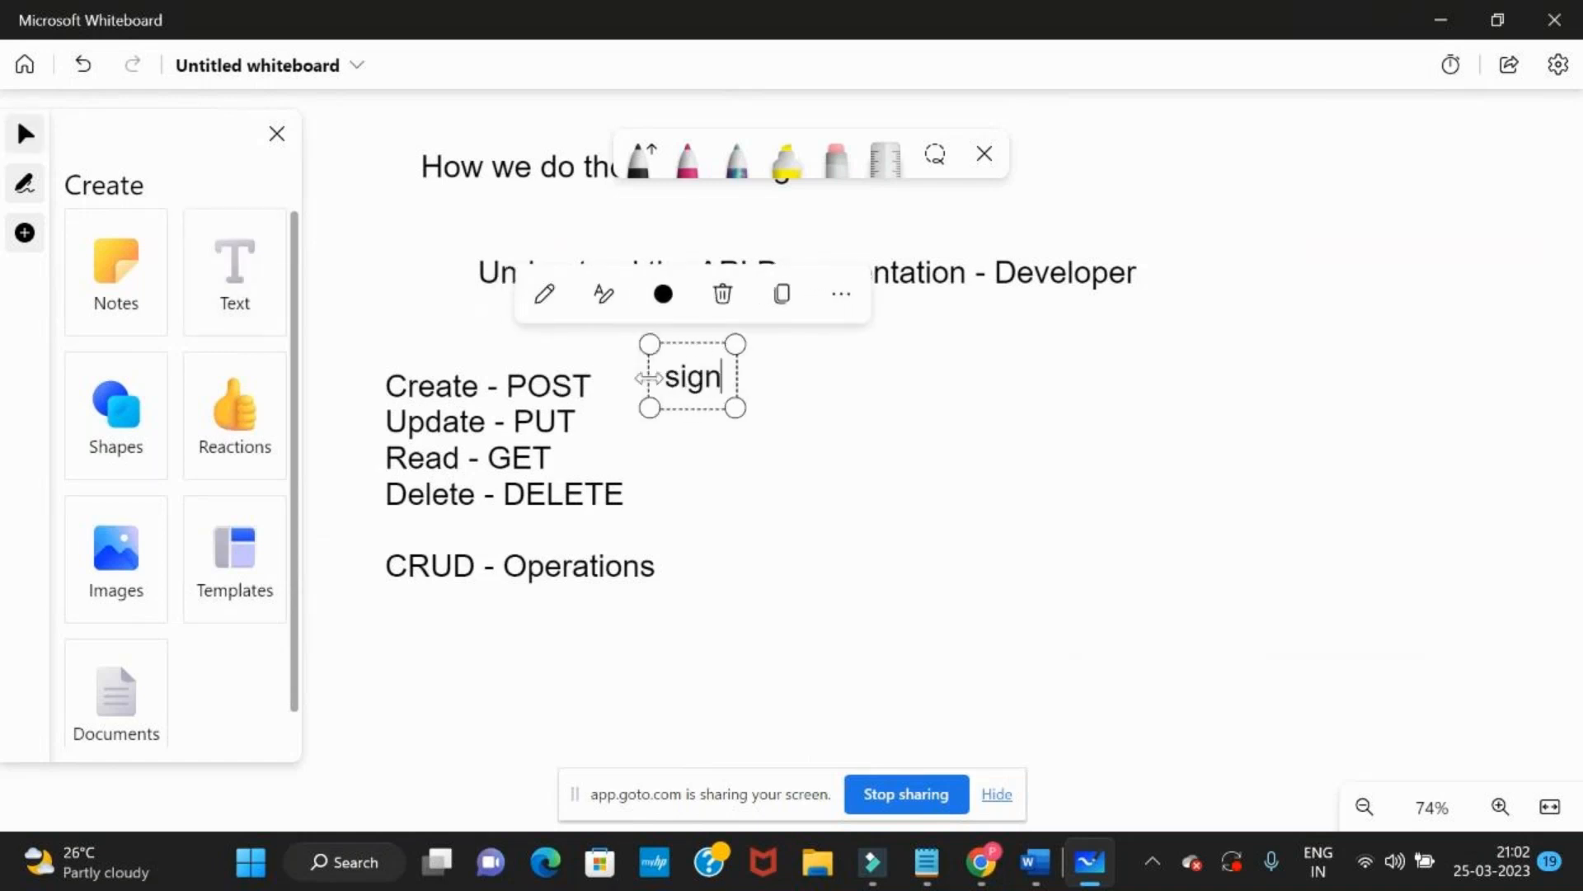
{"action": "type", "text": "up - "}
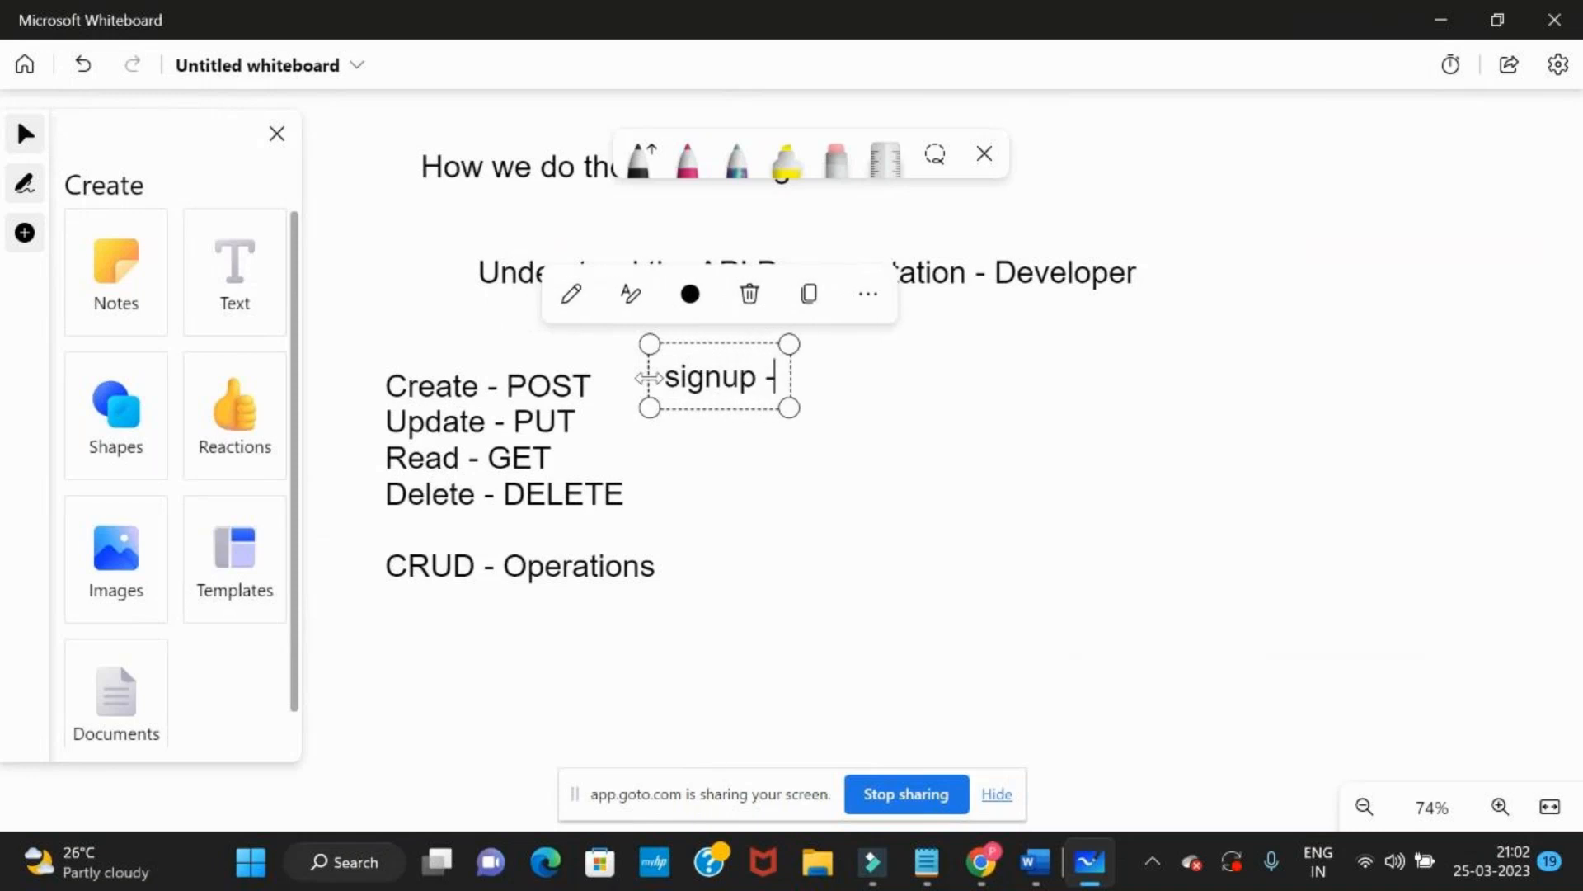
{"action": "type", "text": "c"}
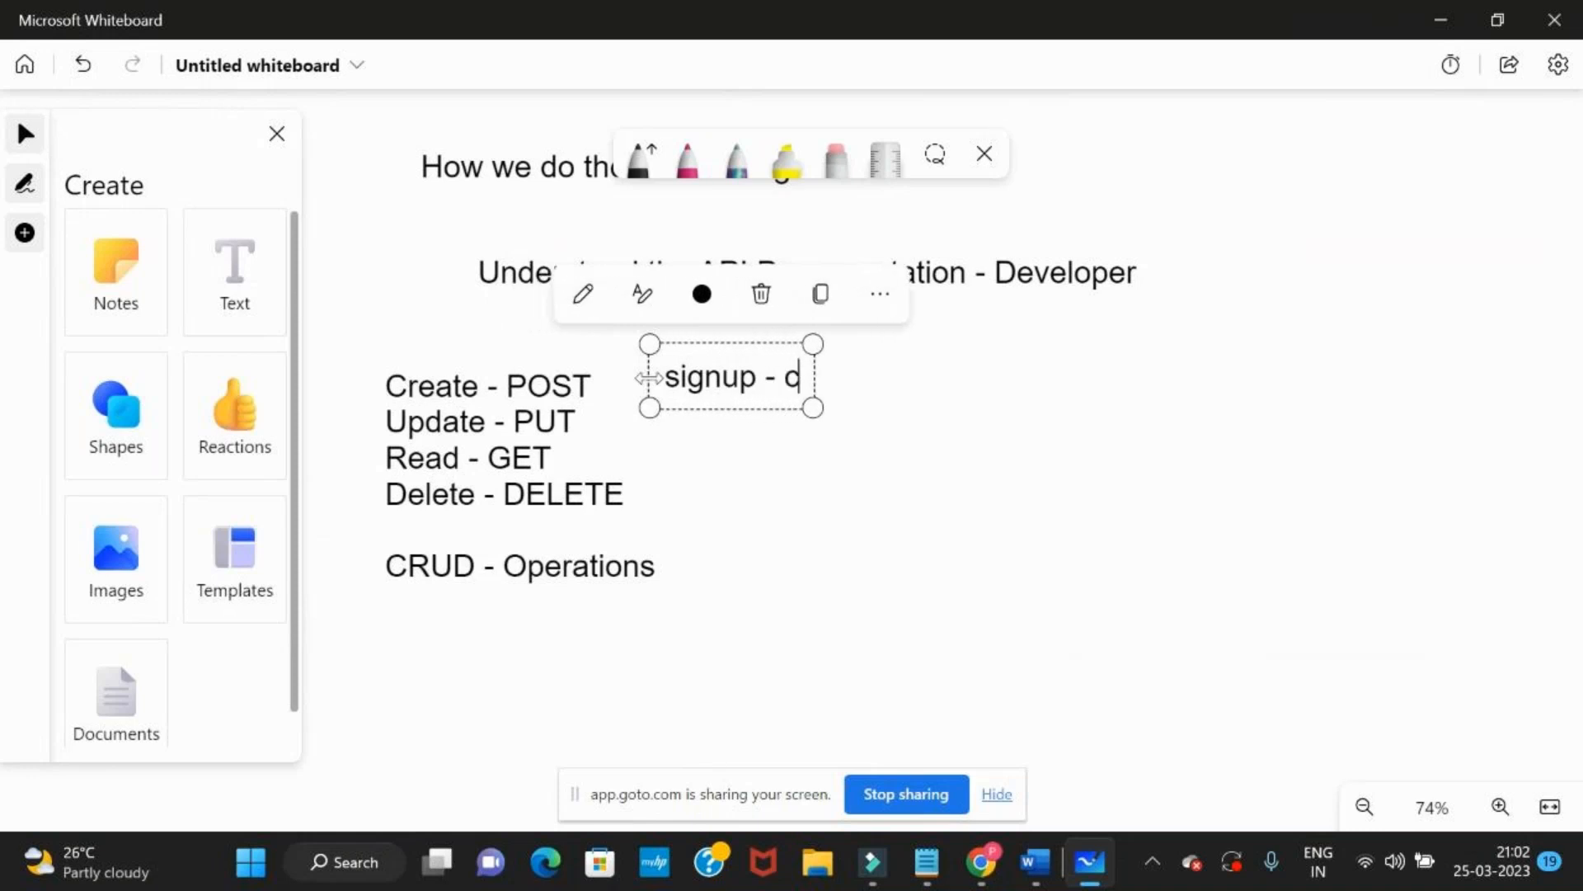
{"action": "type", "text": "reate user -"}
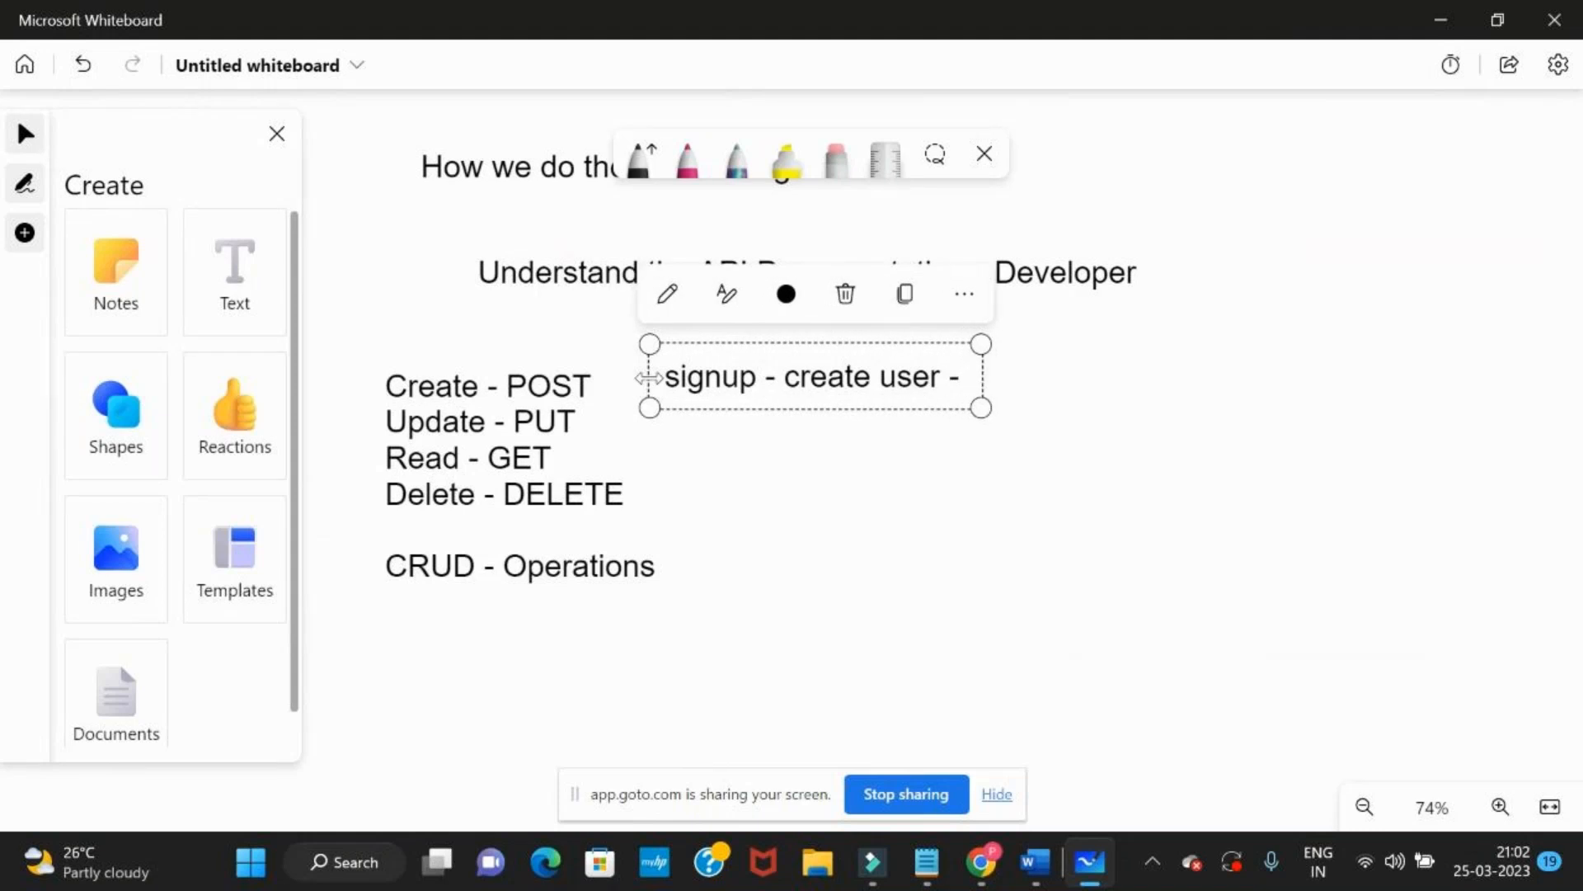
Switch to the Reqres site, load the POST CREATE sample request and highlight the name and job in its request body
{"action": "key", "text": "alt+Tab"}
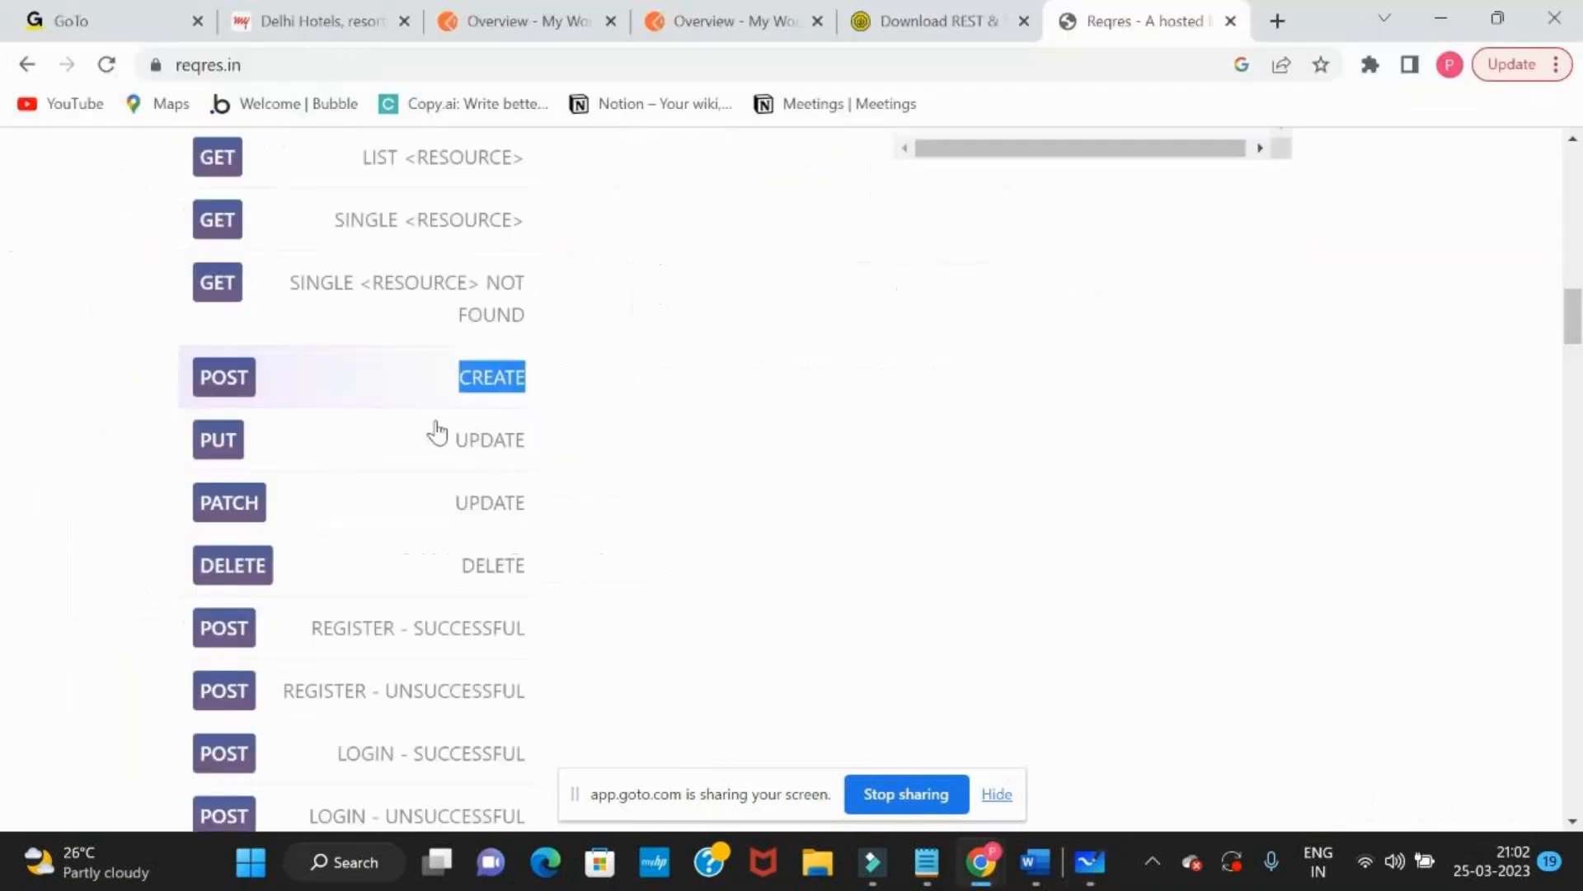
{"action": "left_click", "coordinate": [225, 380]}
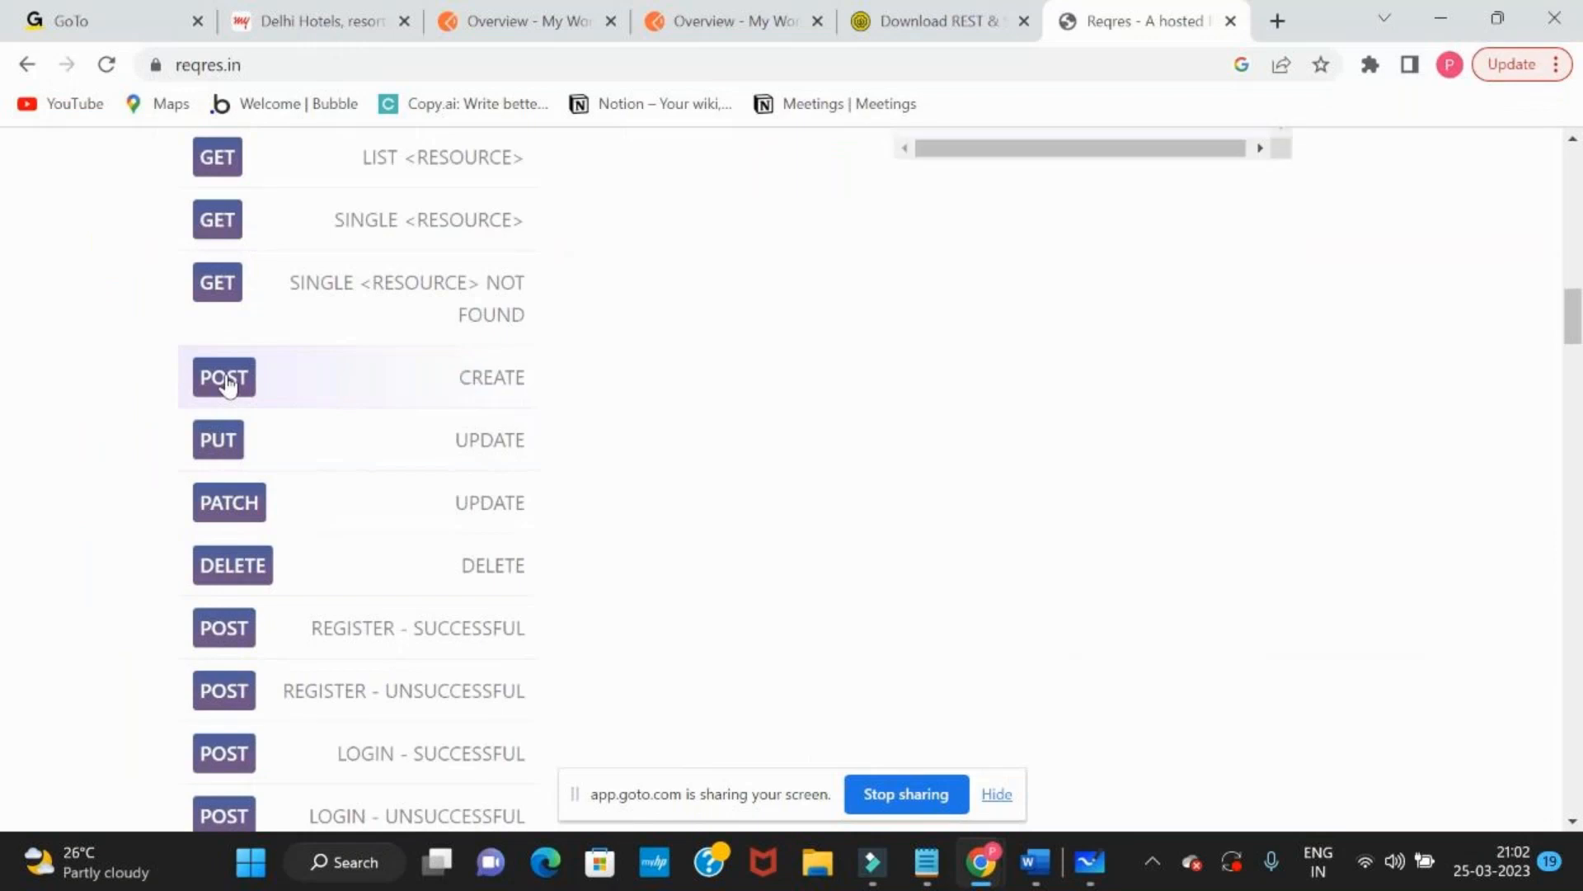
{"action": "scroll", "coordinate": [224, 381], "scroll_direction": "up", "scroll_amount": 5}
{"action": "left_click_drag", "start_coordinate": [635, 461], "coordinate": [601, 387]}
{"action": "left_click", "coordinate": [724, 411]}
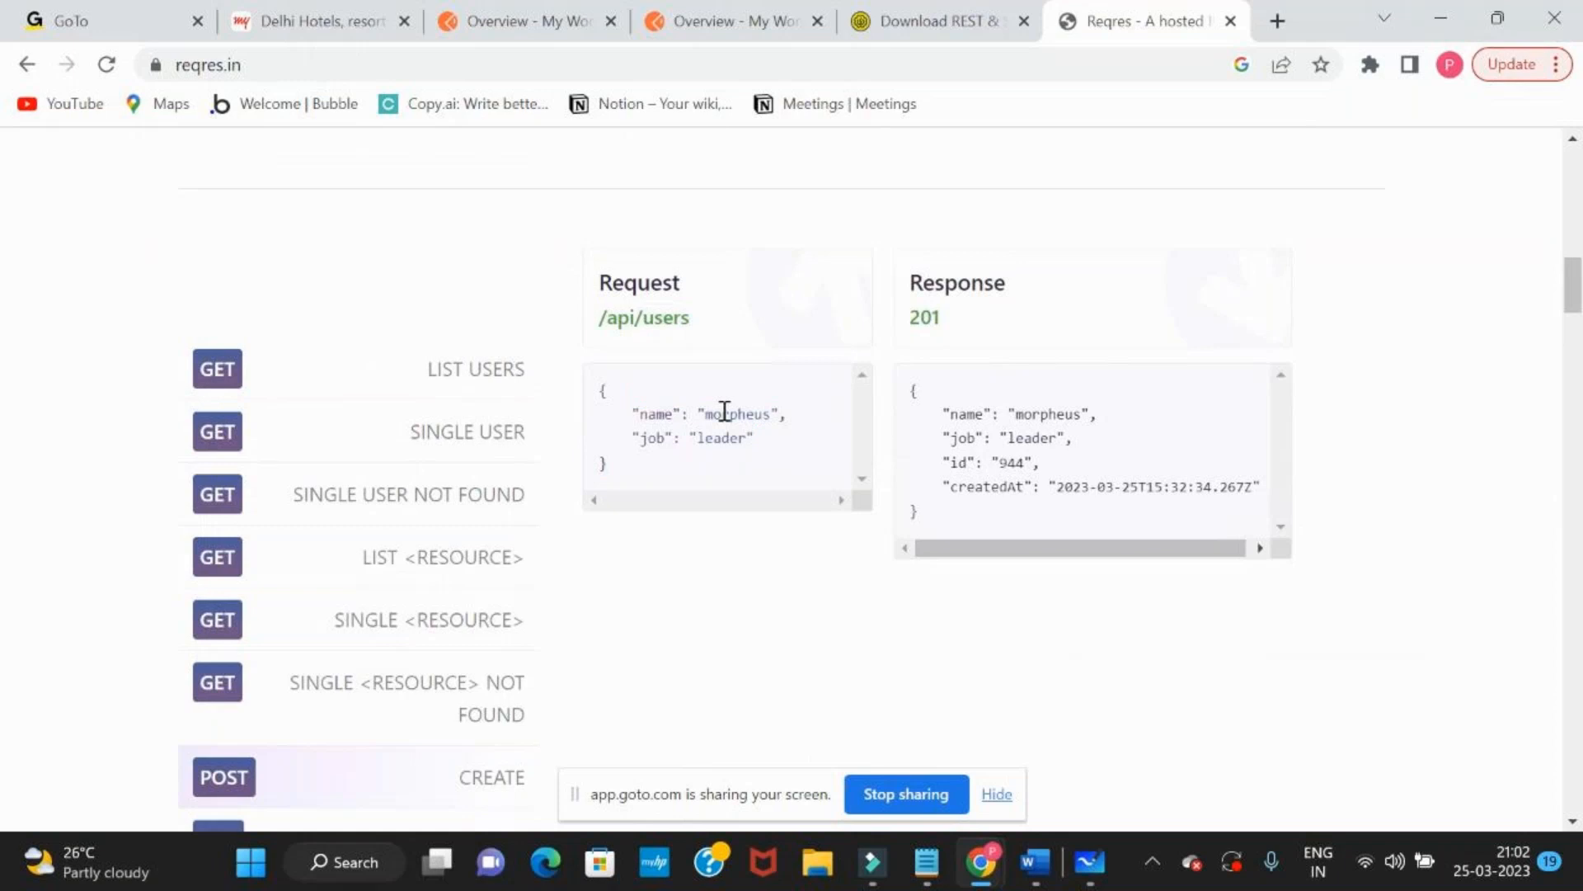
{"action": "double_click", "coordinate": [716, 438]}
Examine the CREATE response's name, job, id and createdAt fields and compare them with the request body
{"action": "left_click_drag", "start_coordinate": [914, 399], "coordinate": [949, 526]}
{"action": "left_click", "coordinate": [948, 526]}
{"action": "double_click", "coordinate": [1105, 486]}
{"action": "left_click_drag", "start_coordinate": [956, 490], "coordinate": [1244, 488]}
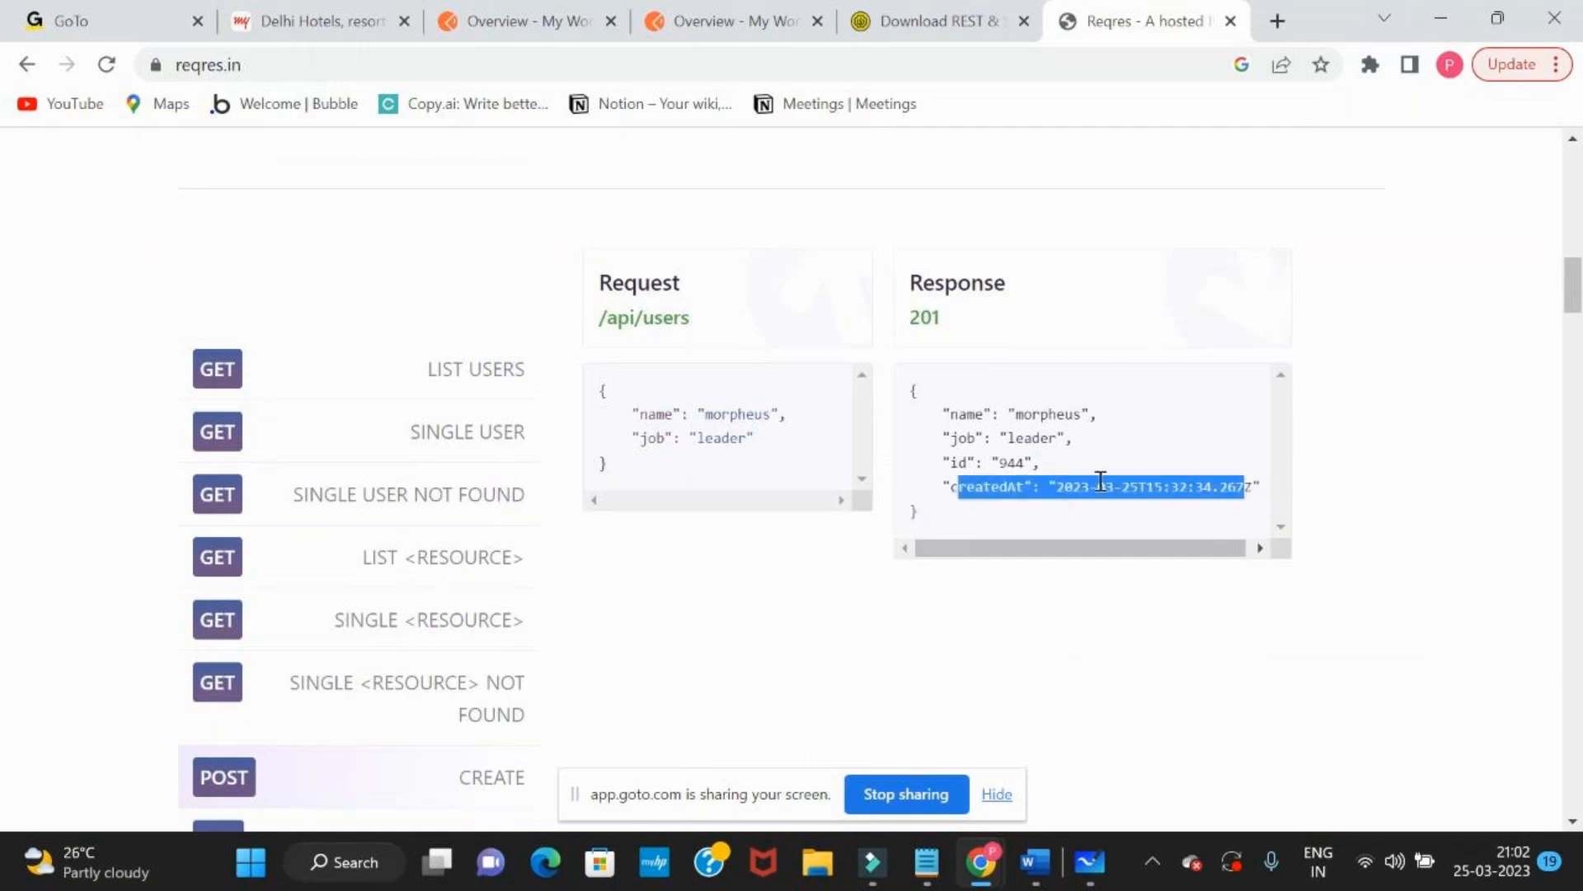
{"action": "double_click", "coordinate": [1023, 438]}
{"action": "left_click", "coordinate": [1038, 419]}
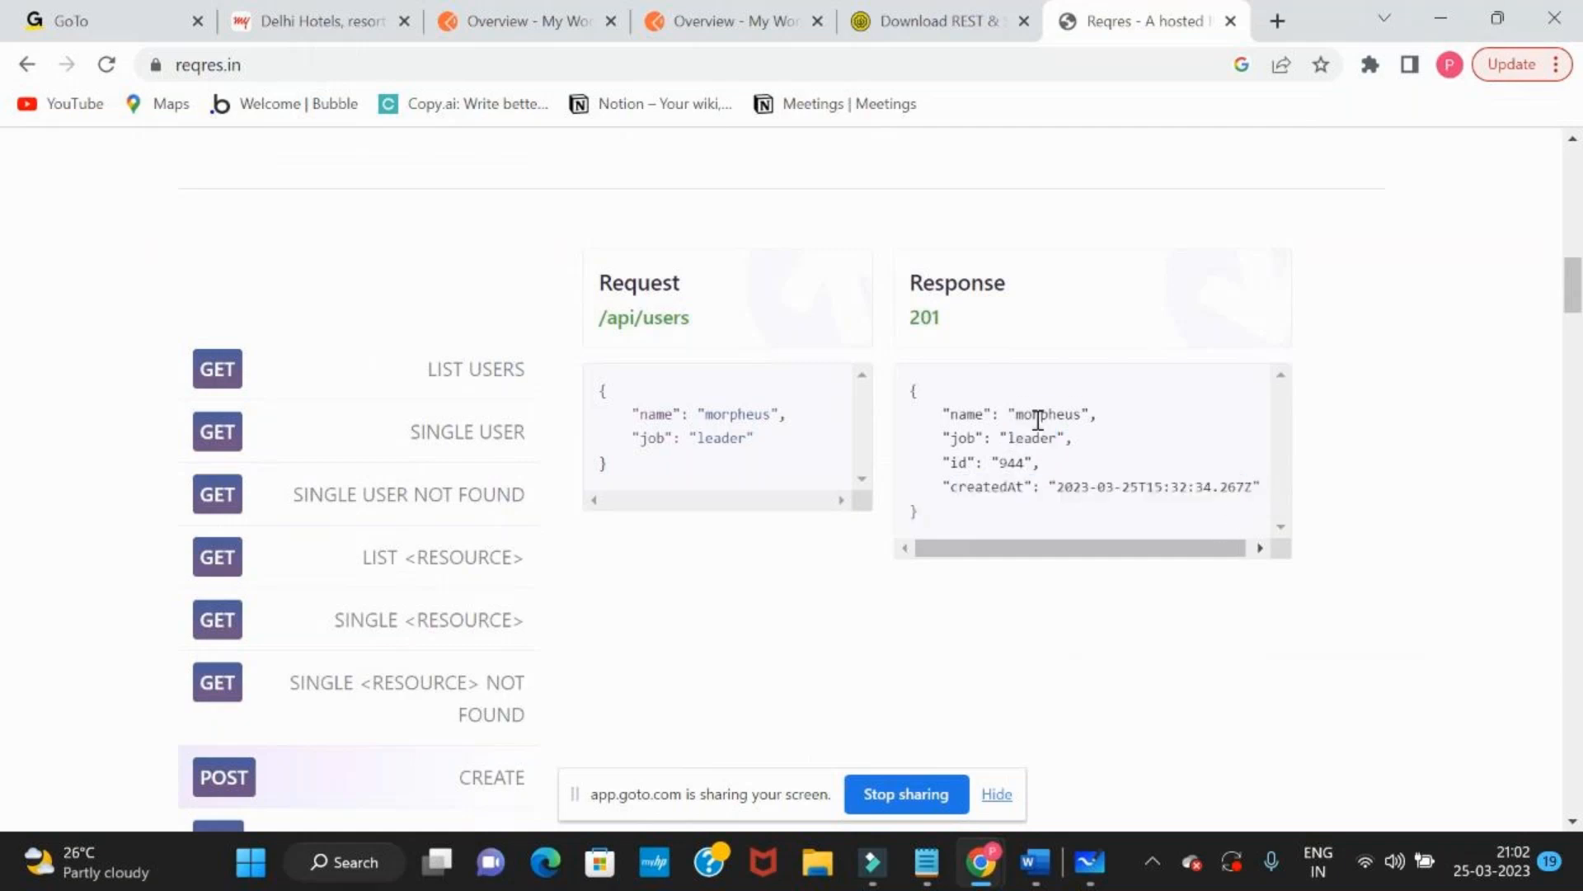
{"action": "double_click", "coordinate": [1037, 419]}
{"action": "left_click_drag", "start_coordinate": [910, 389], "coordinate": [939, 514]}
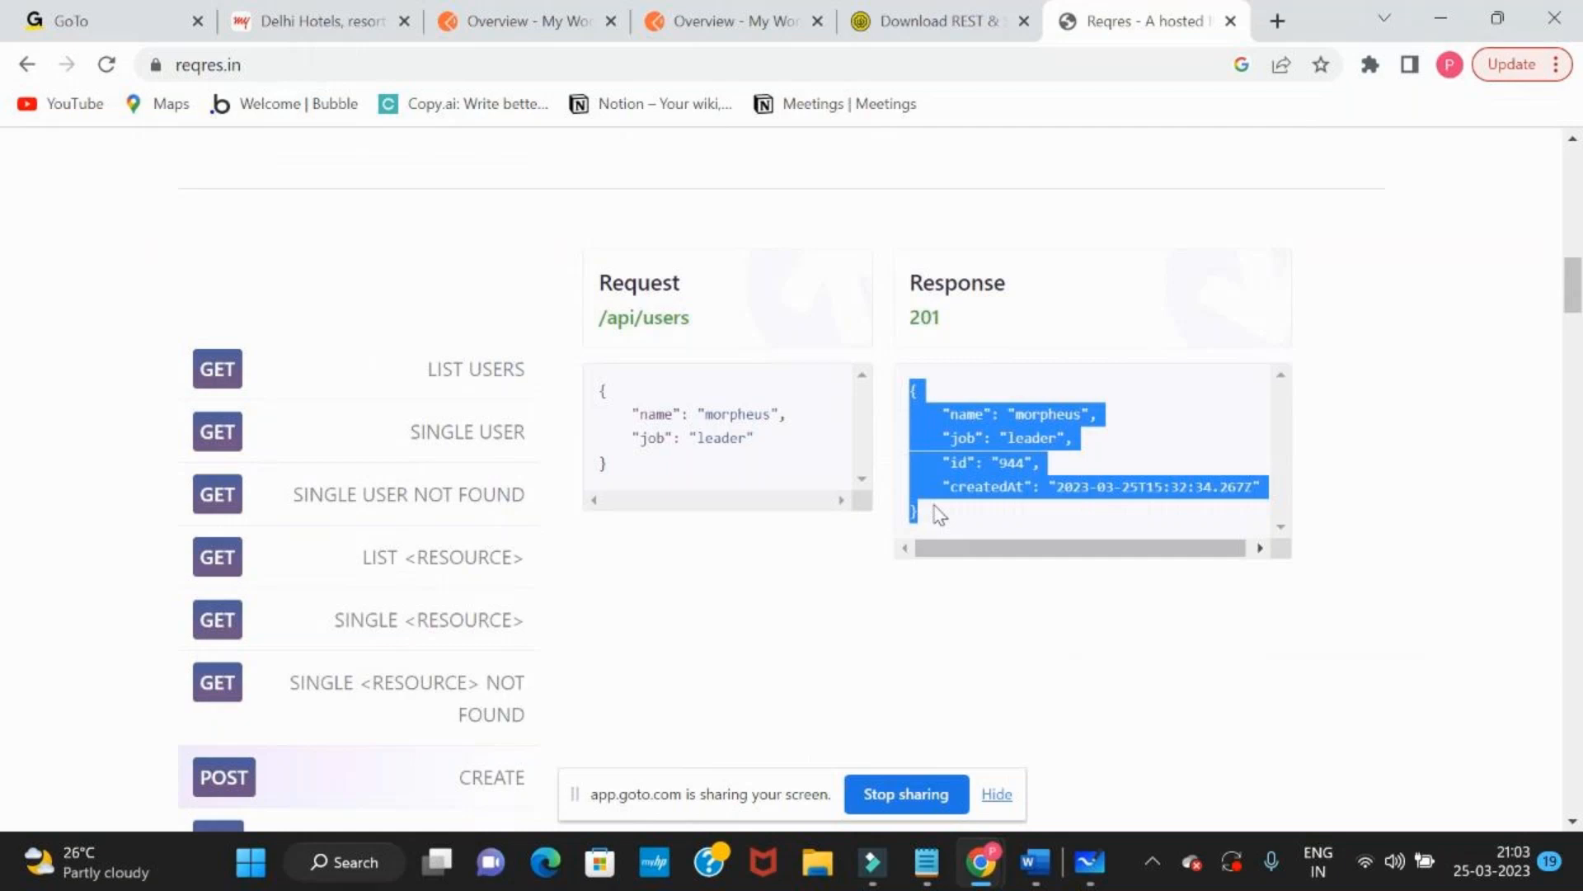
{"action": "left_click_drag", "start_coordinate": [608, 466], "coordinate": [607, 402]}
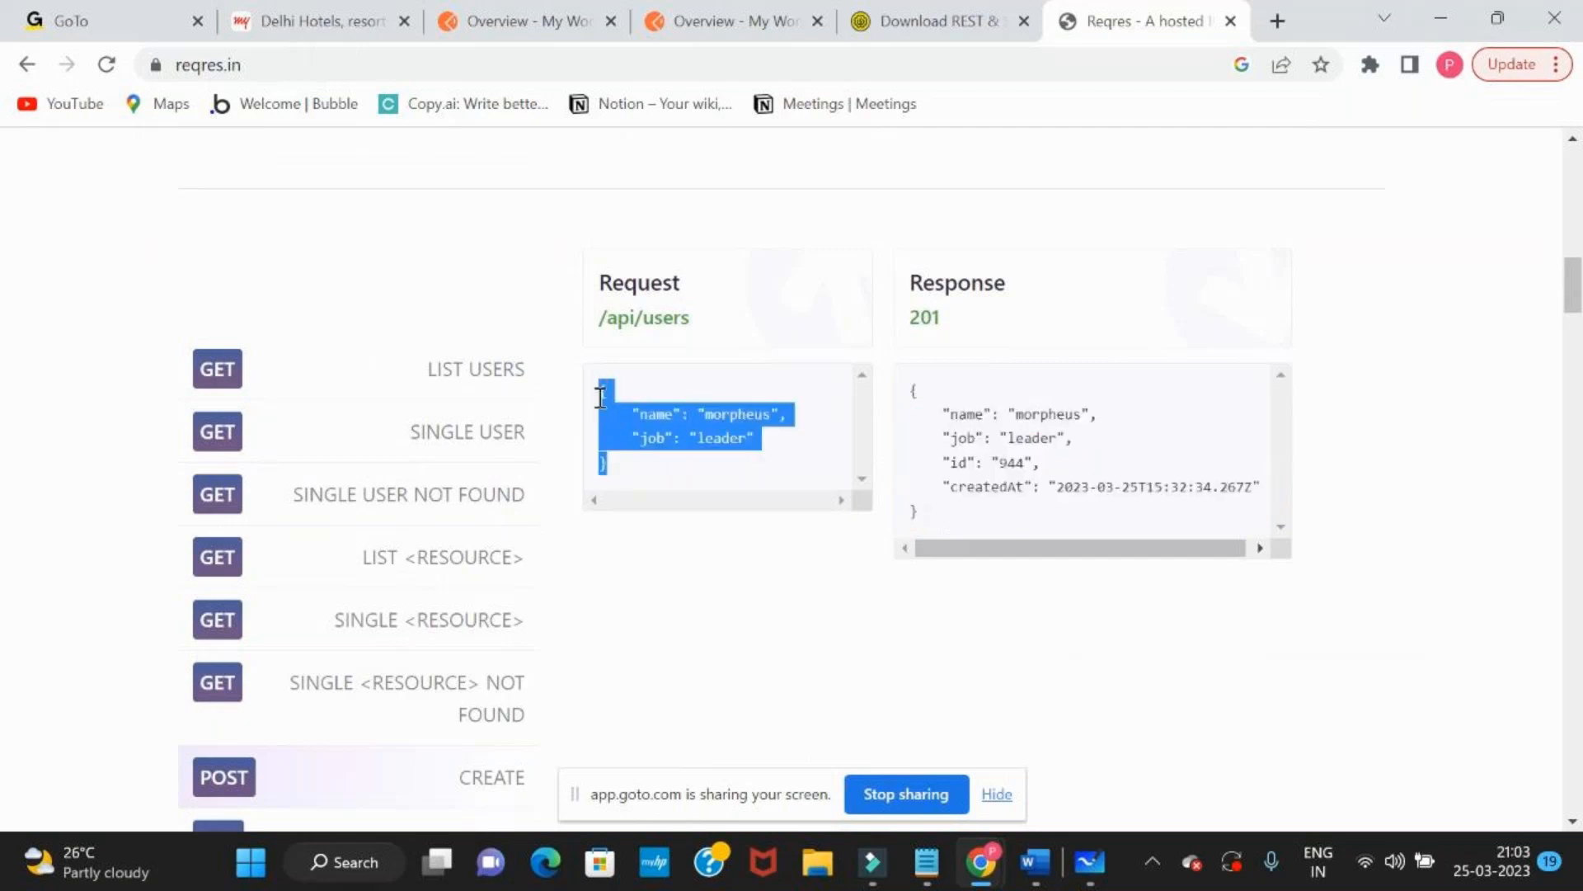
{"action": "left_click_drag", "start_coordinate": [932, 523], "coordinate": [908, 394]}
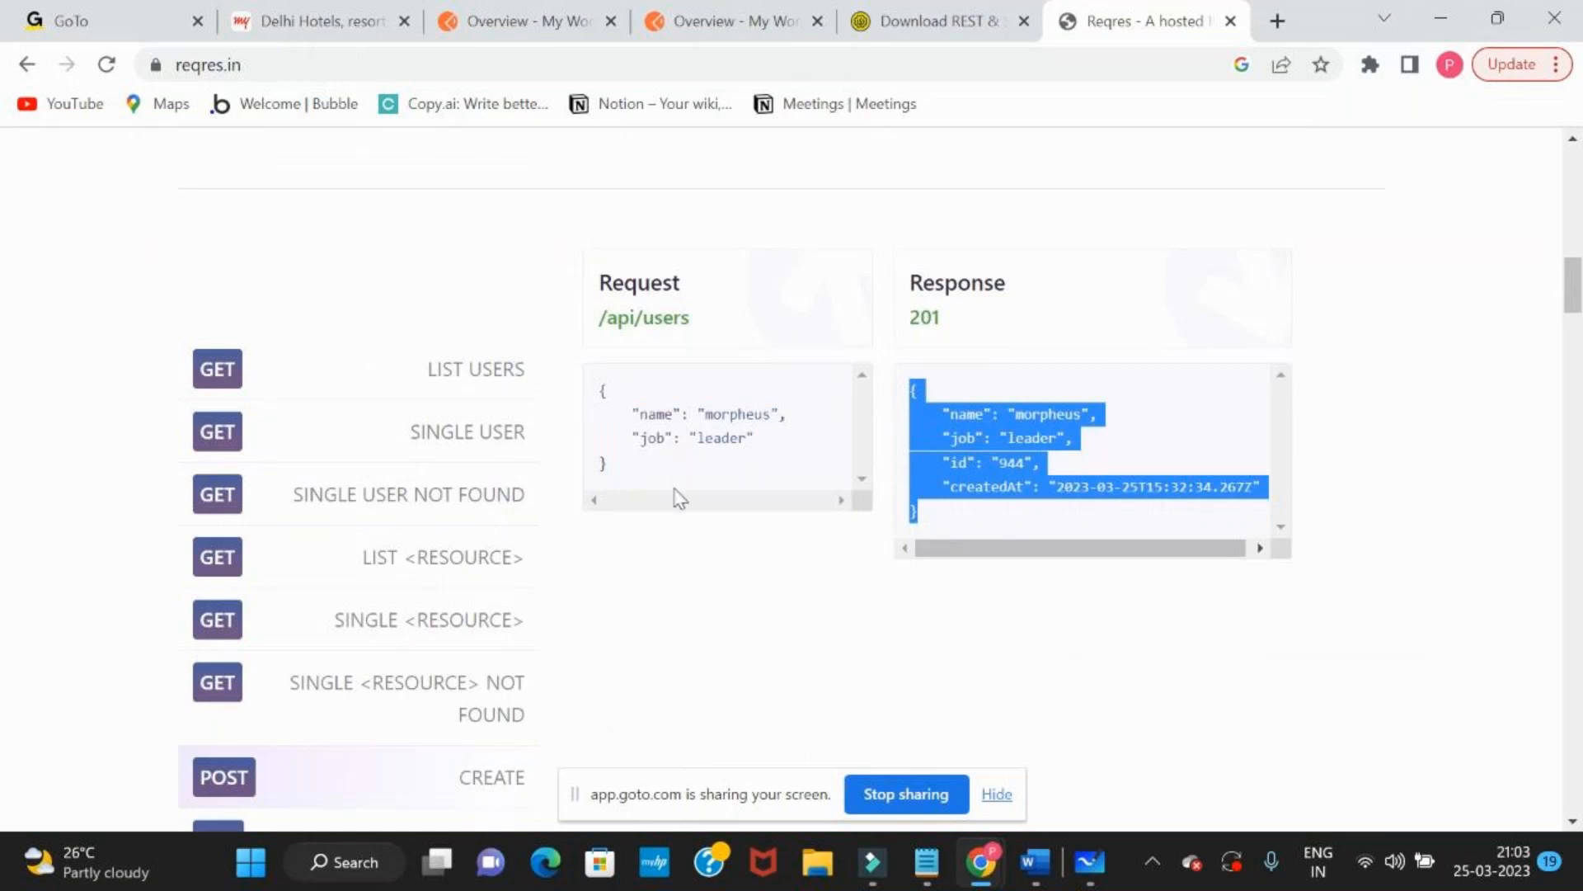
{"action": "scroll", "coordinate": [675, 498], "scroll_direction": "down", "scroll_amount": 2}
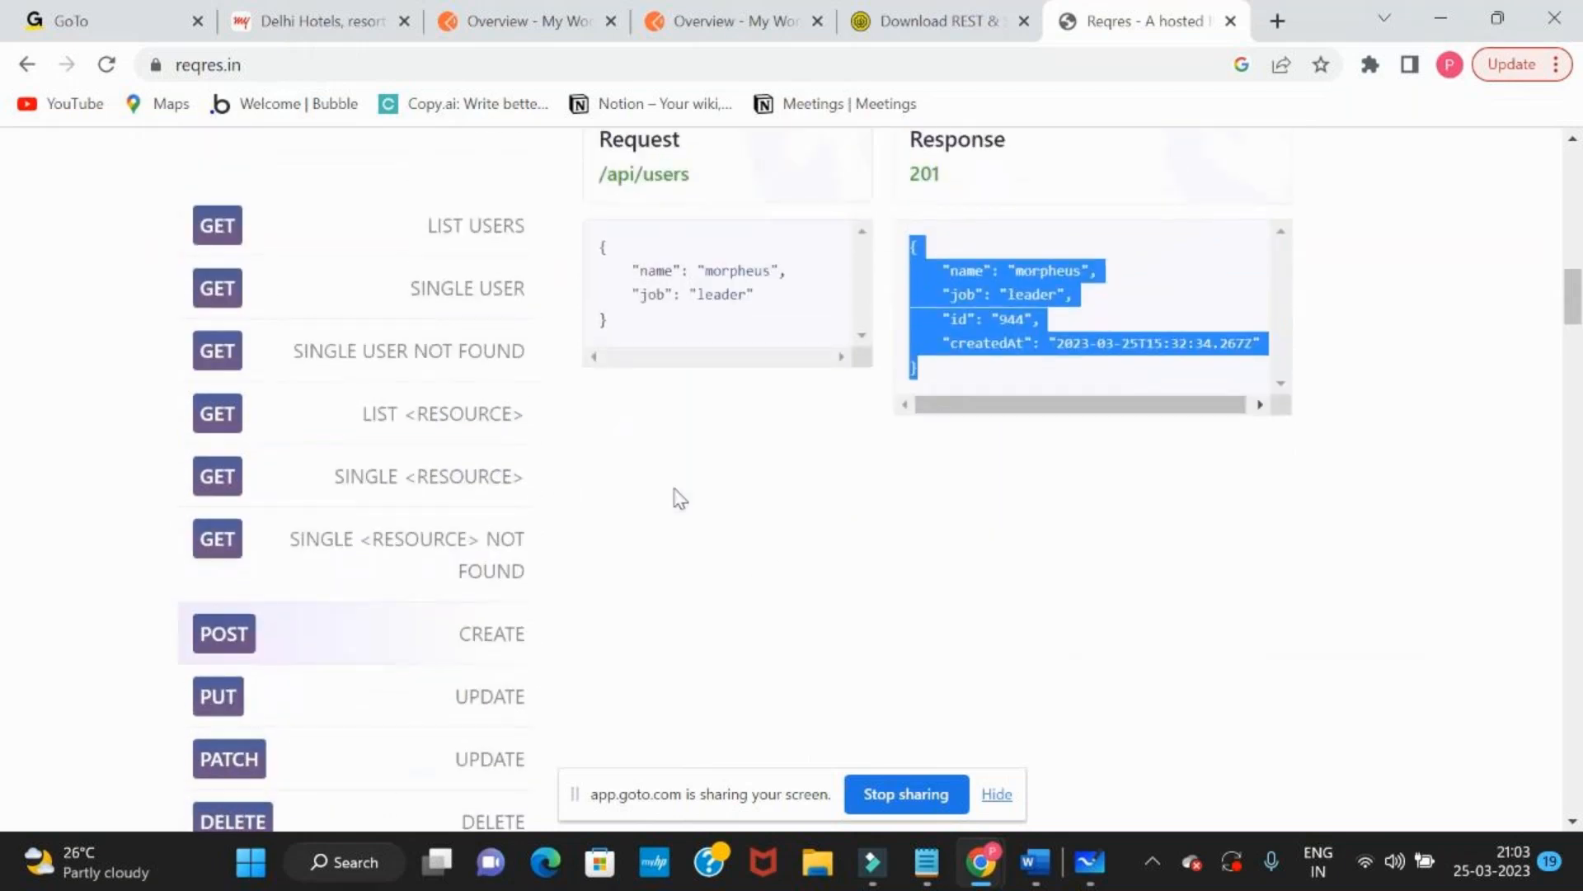
Compare the whiteboard's CRUD list with the Reqres request list and load the PUT UPDATE sample request
{"action": "key", "text": "alt+Tab"}
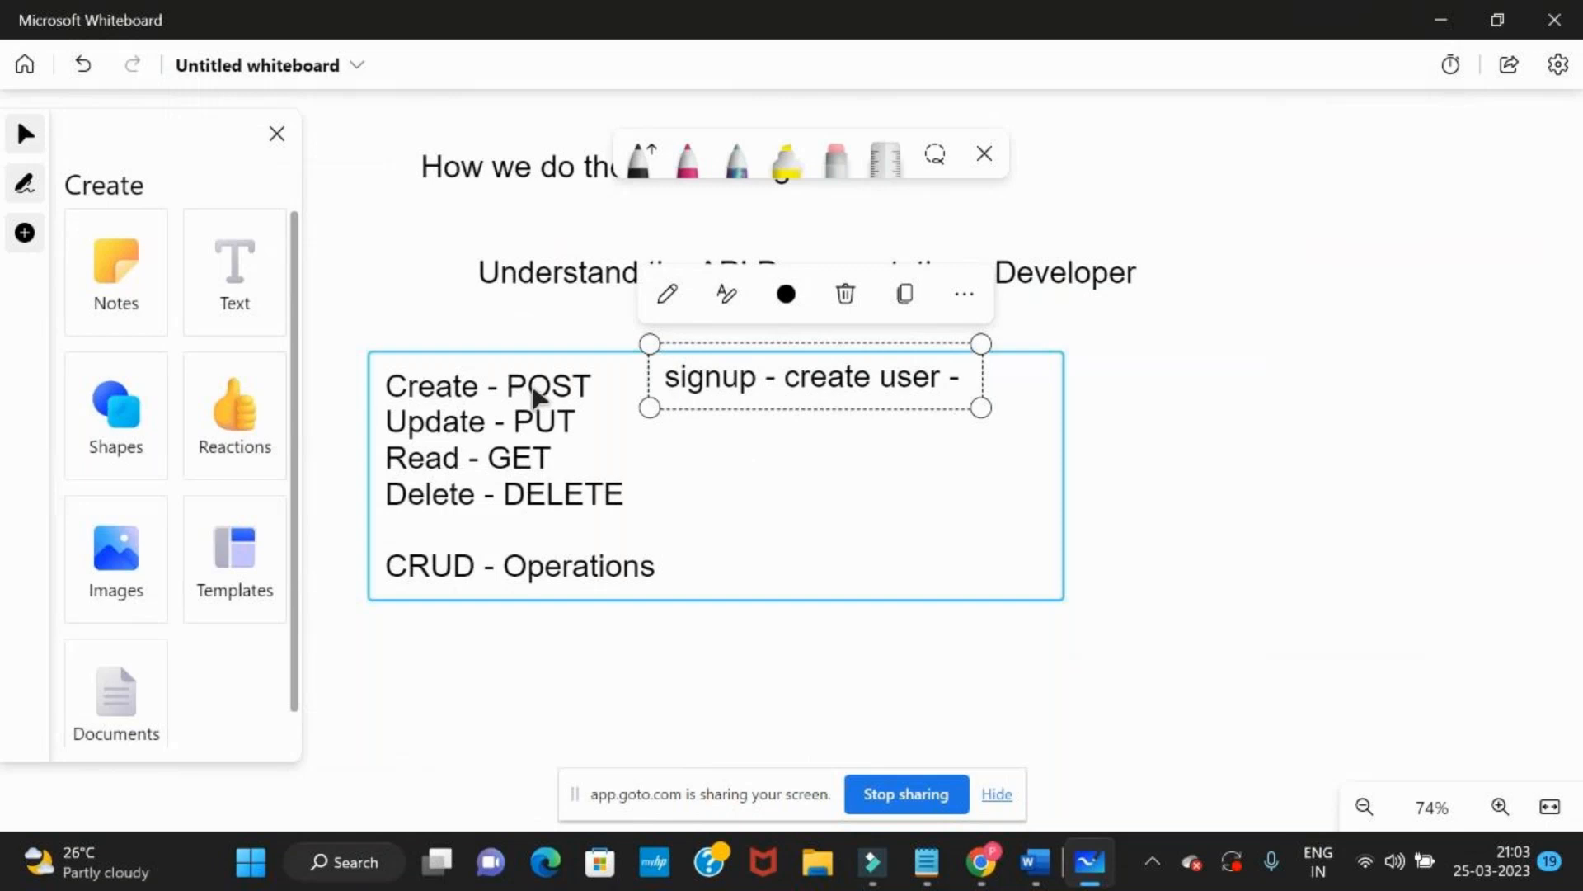
{"action": "key", "text": "alt+Tab"}
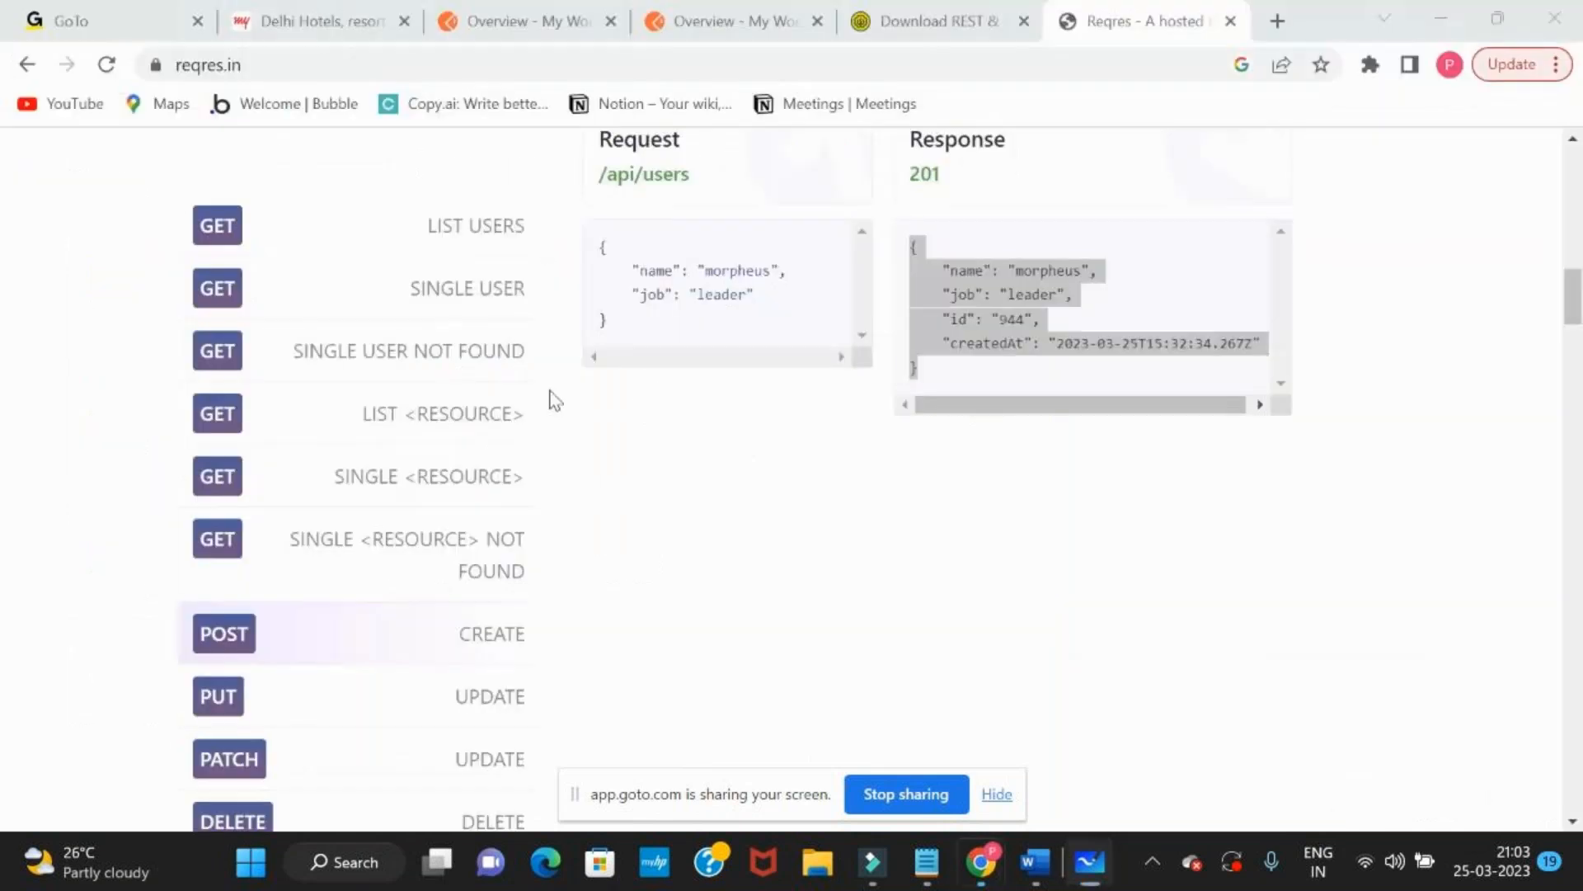
{"action": "key", "text": "alt+Tab"}
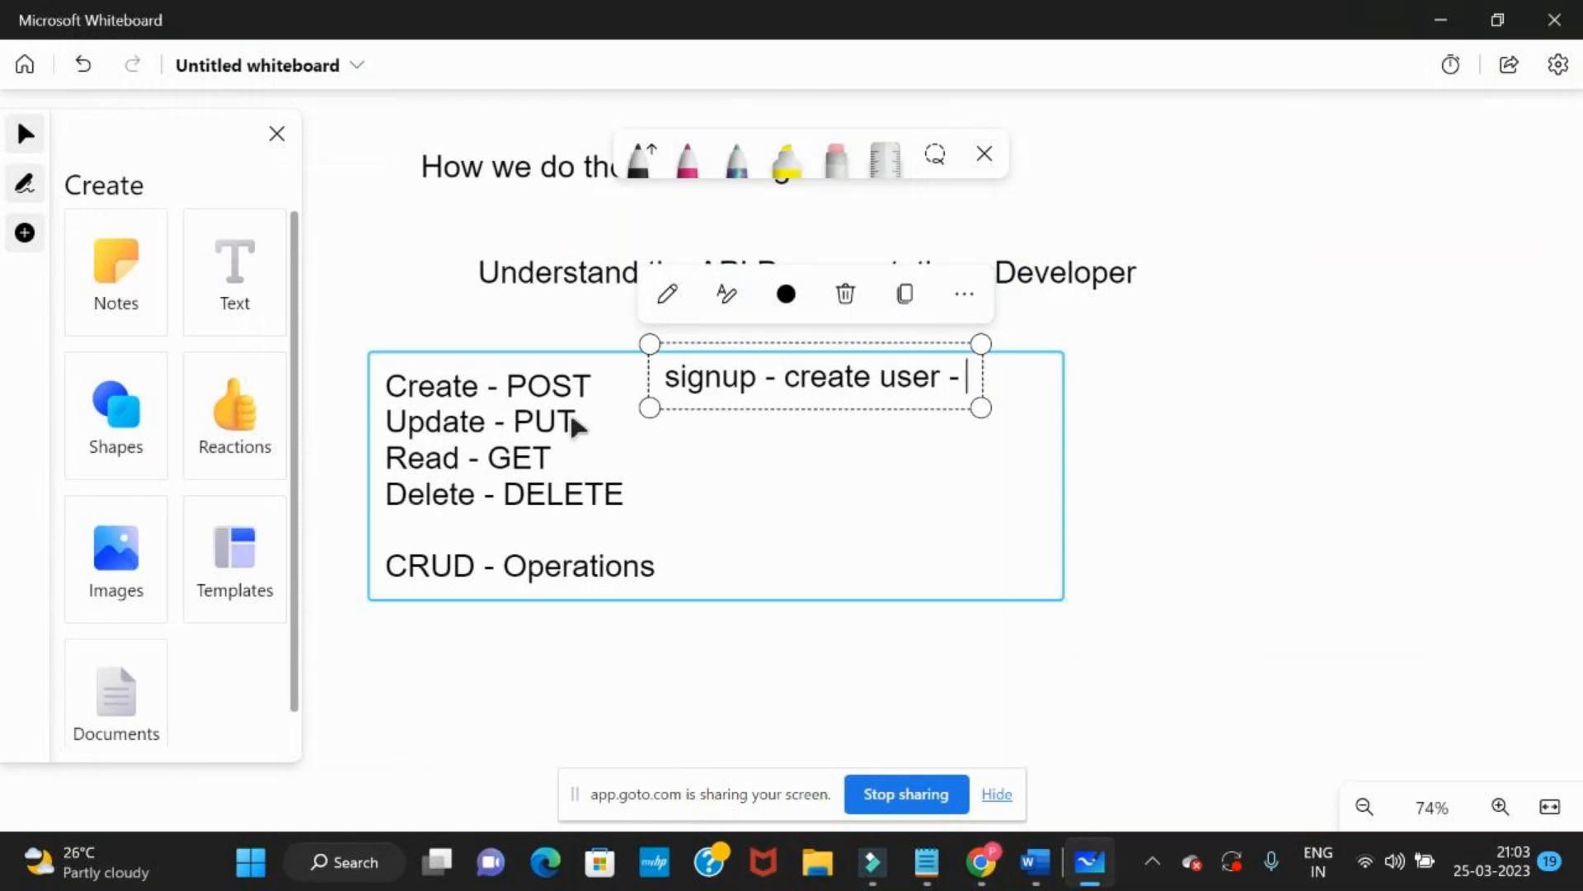
{"action": "key", "text": "alt+Tab"}
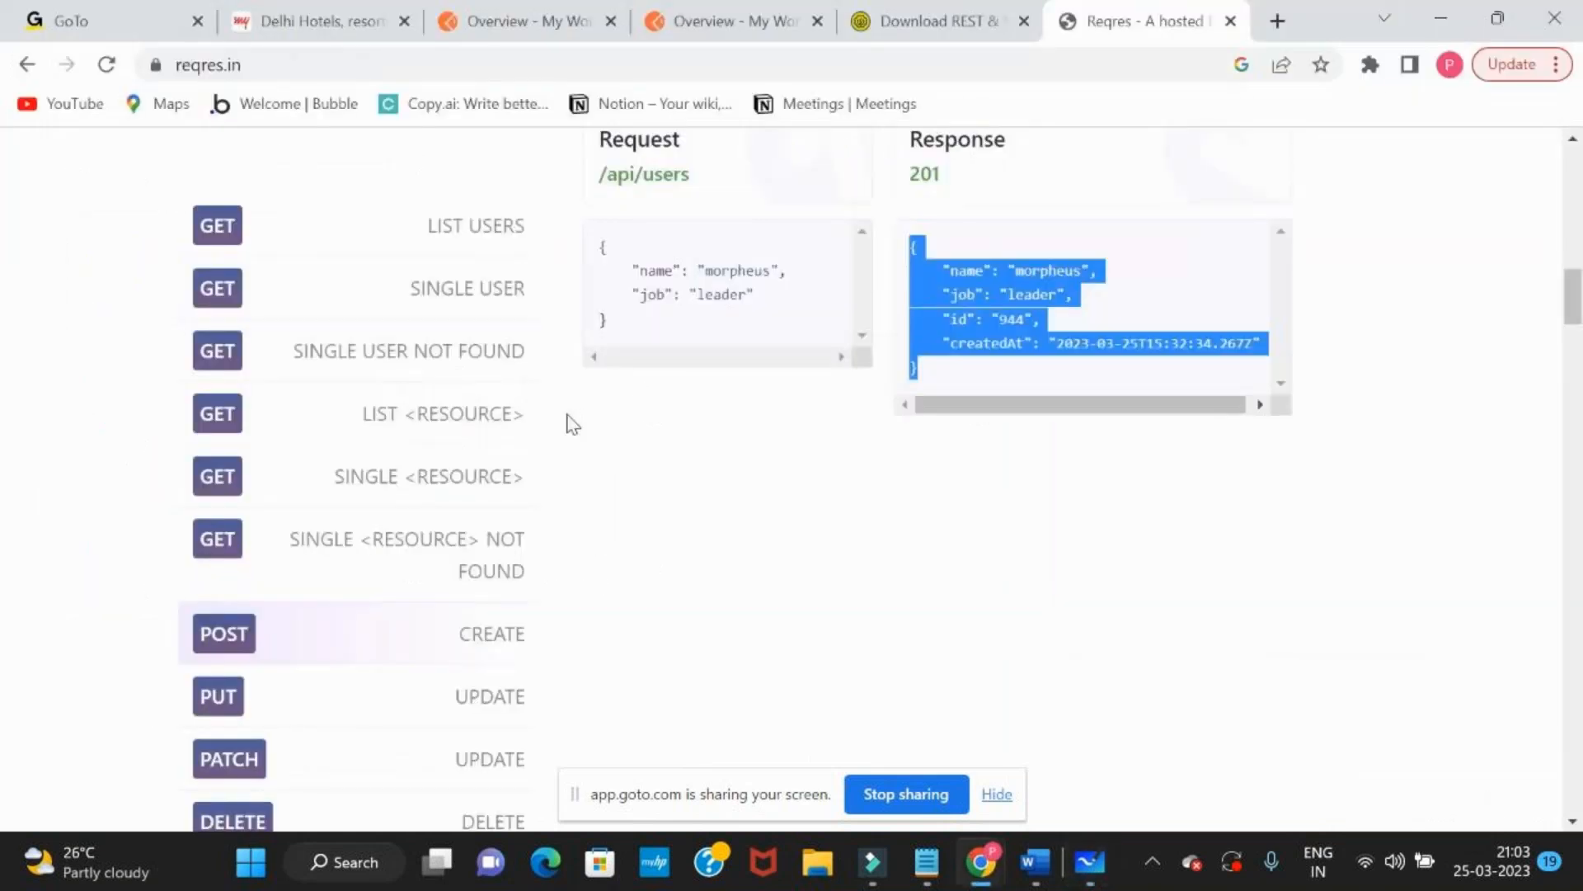
{"action": "scroll", "coordinate": [571, 424], "scroll_direction": "down", "scroll_amount": 1}
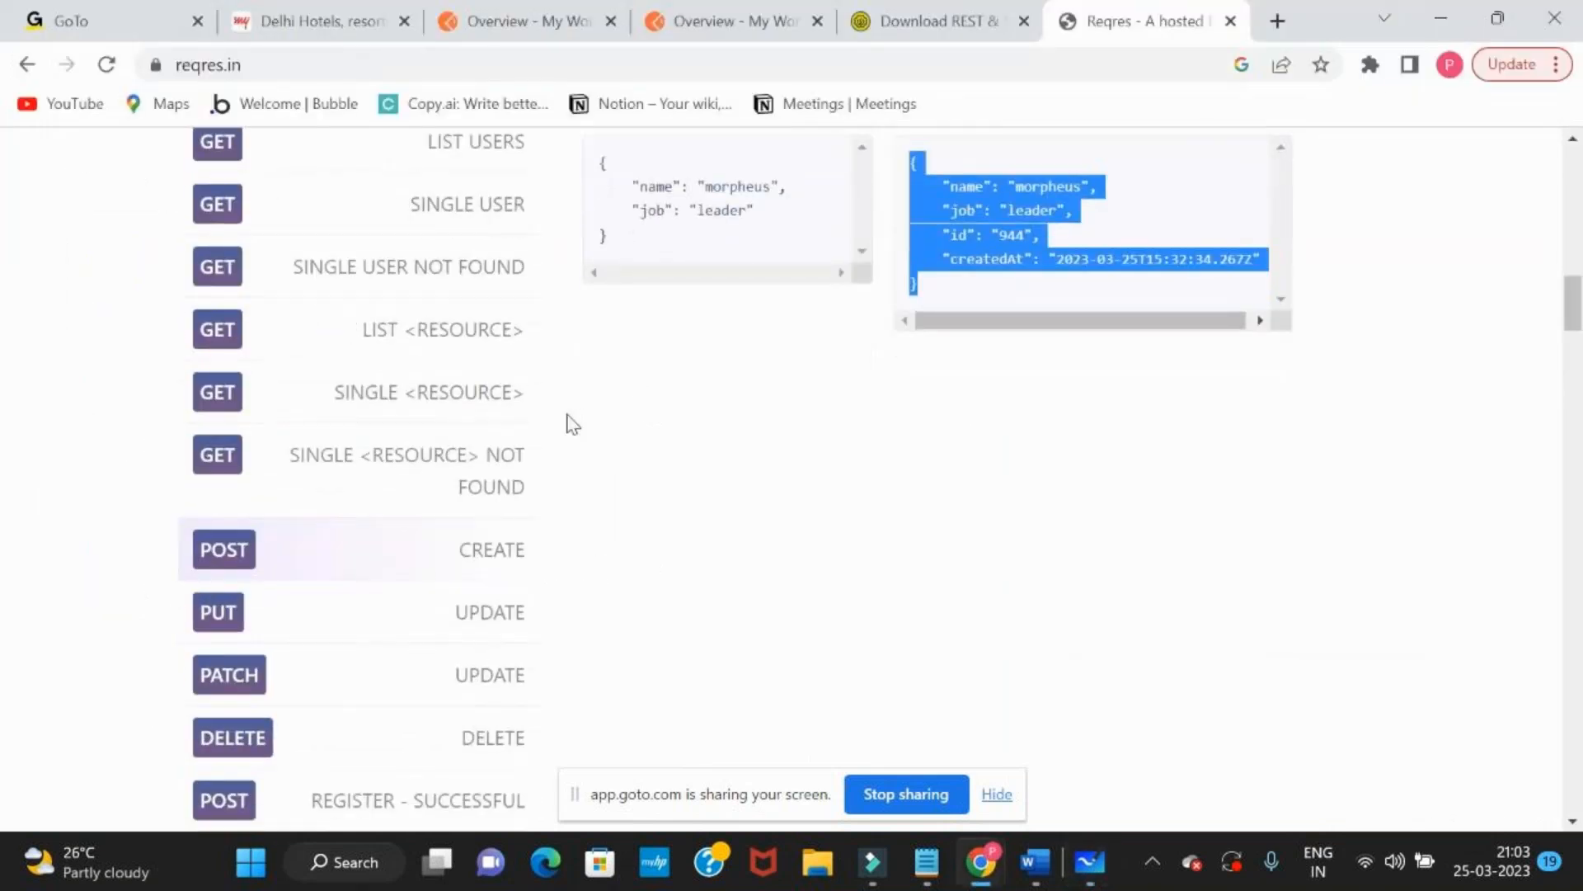
{"action": "left_click_drag", "start_coordinate": [445, 626], "coordinate": [537, 618]}
Check the "Read - GET" line on the whiteboard and load the matching GET LIST USERS sample request in Reqres
{"action": "key", "text": "alt+Tab"}
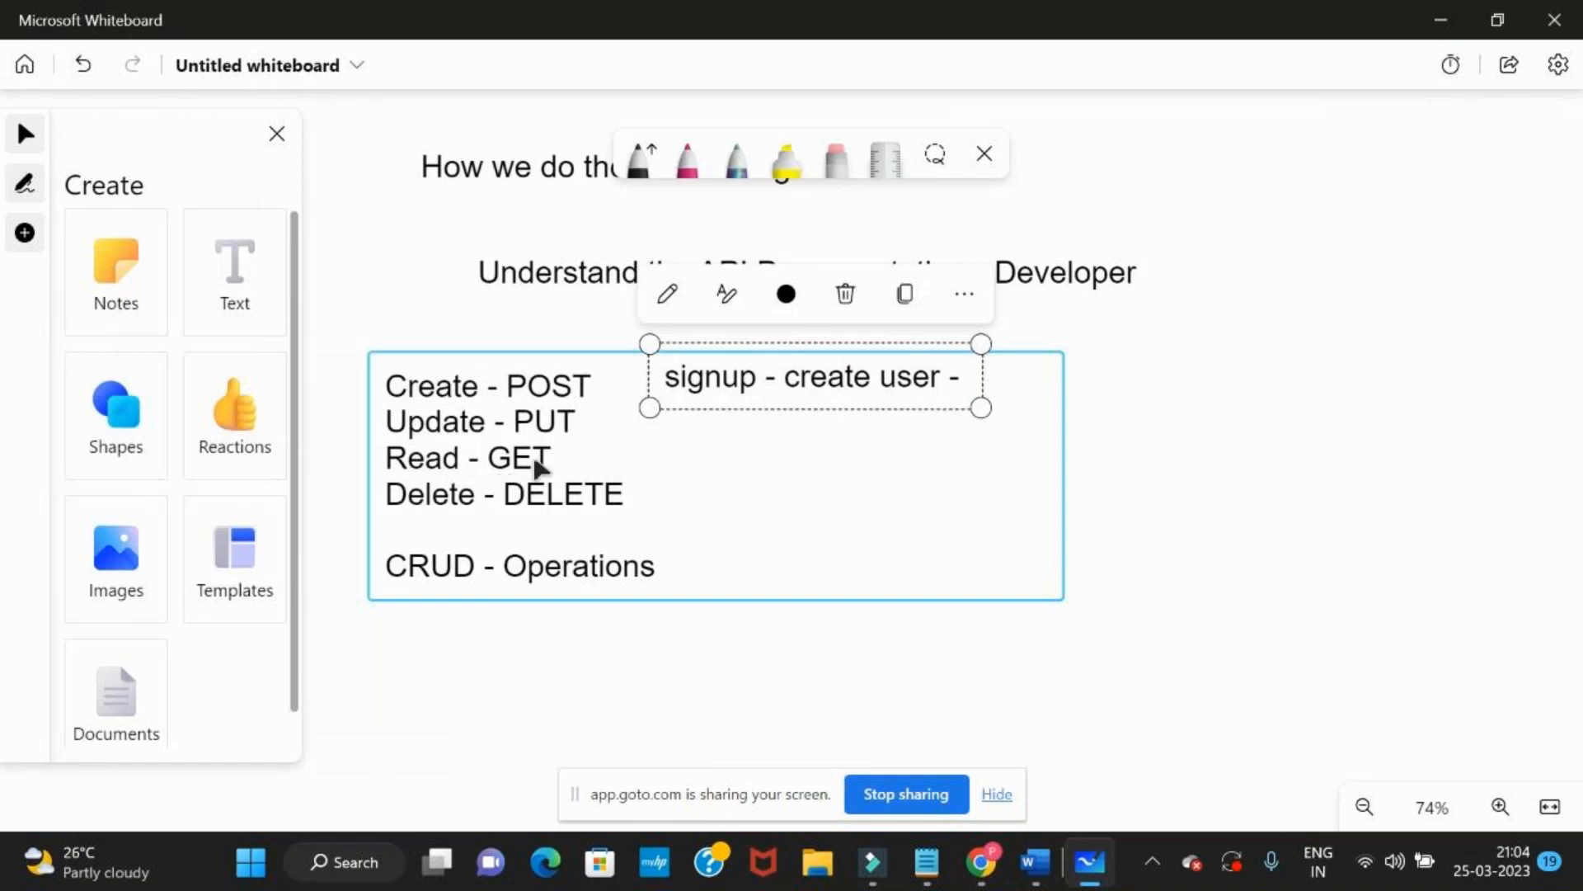
{"action": "key", "text": "alt+Tab"}
{"action": "scroll", "coordinate": [422, 281], "scroll_direction": "up", "scroll_amount": 3}
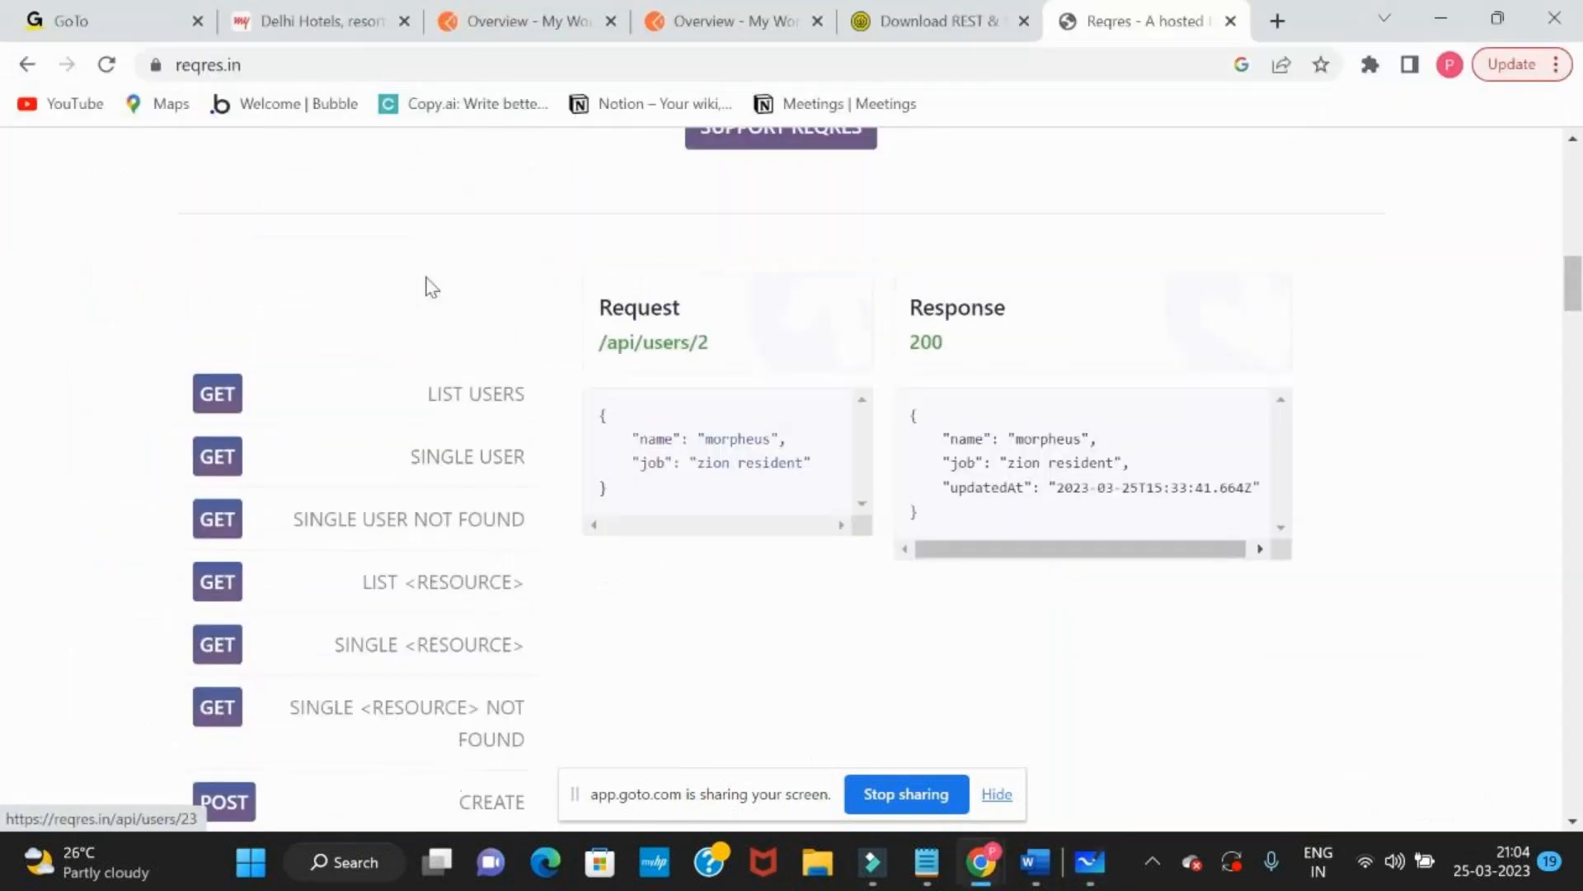
{"action": "left_click", "coordinate": [219, 397]}
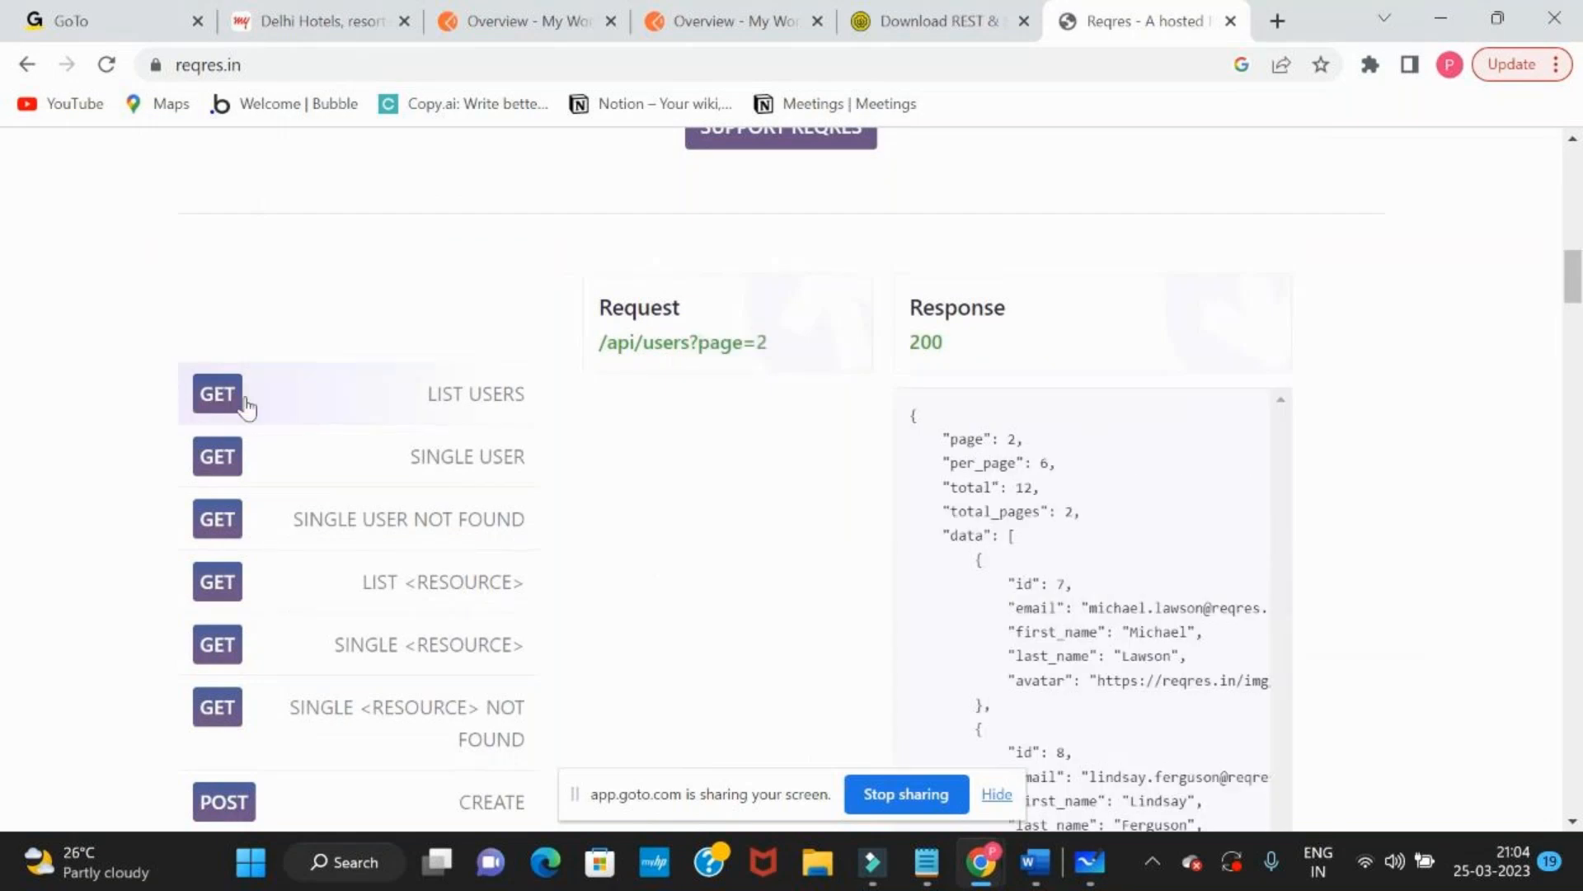
Switch to Microsoft Whiteboard and add the text "http methods" just above the "Create - POST" line
{"action": "key", "text": "alt+Tab"}
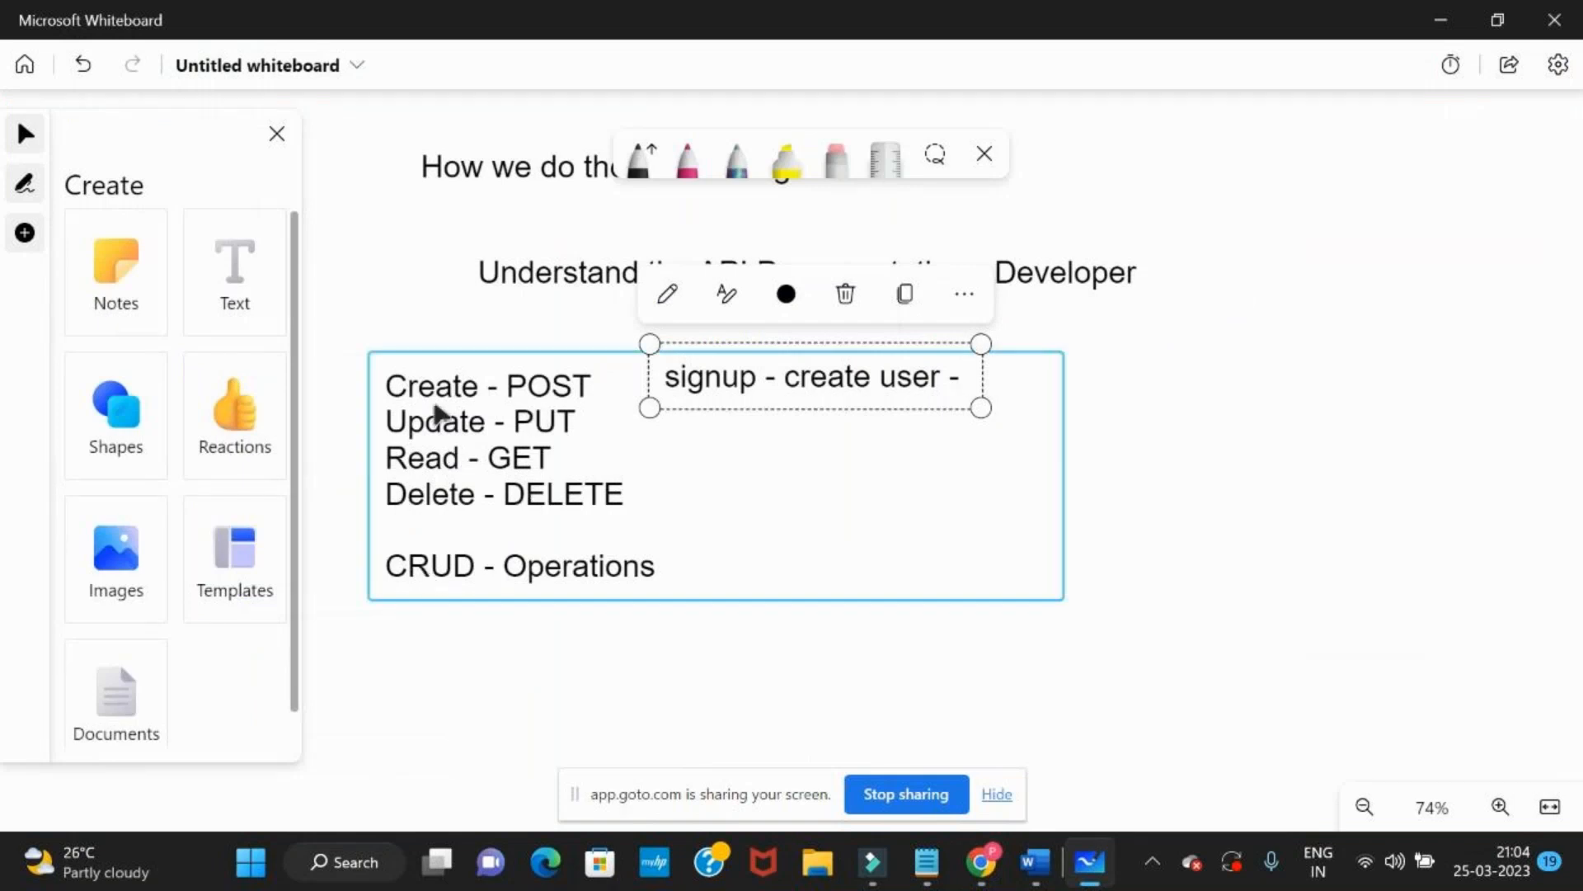
{"action": "left_click", "coordinate": [233, 272]}
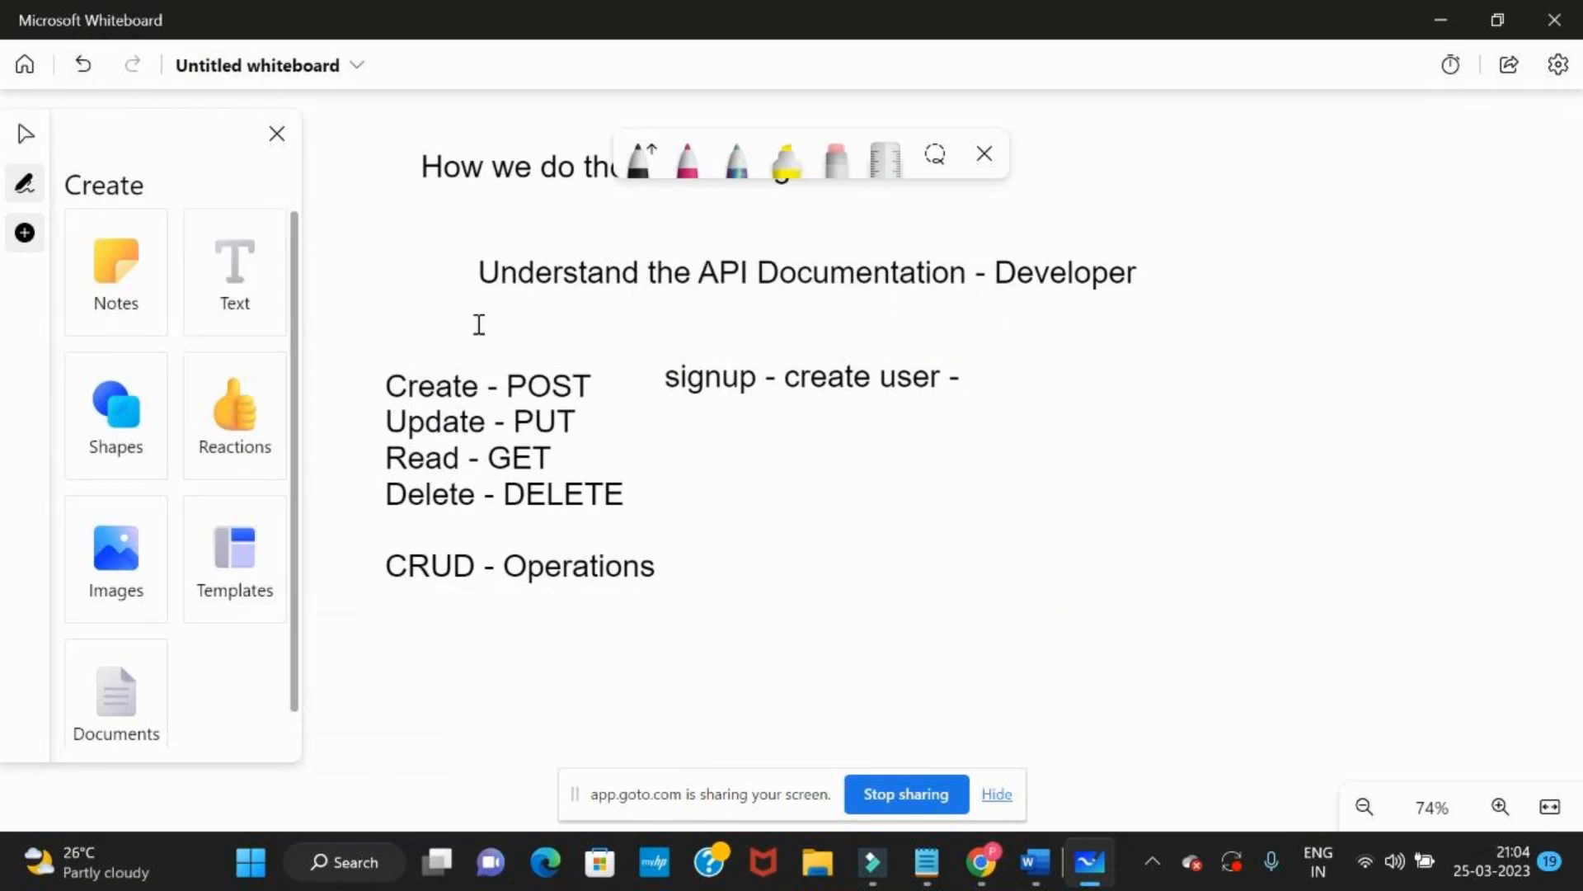
{"action": "left_click", "coordinate": [511, 344]}
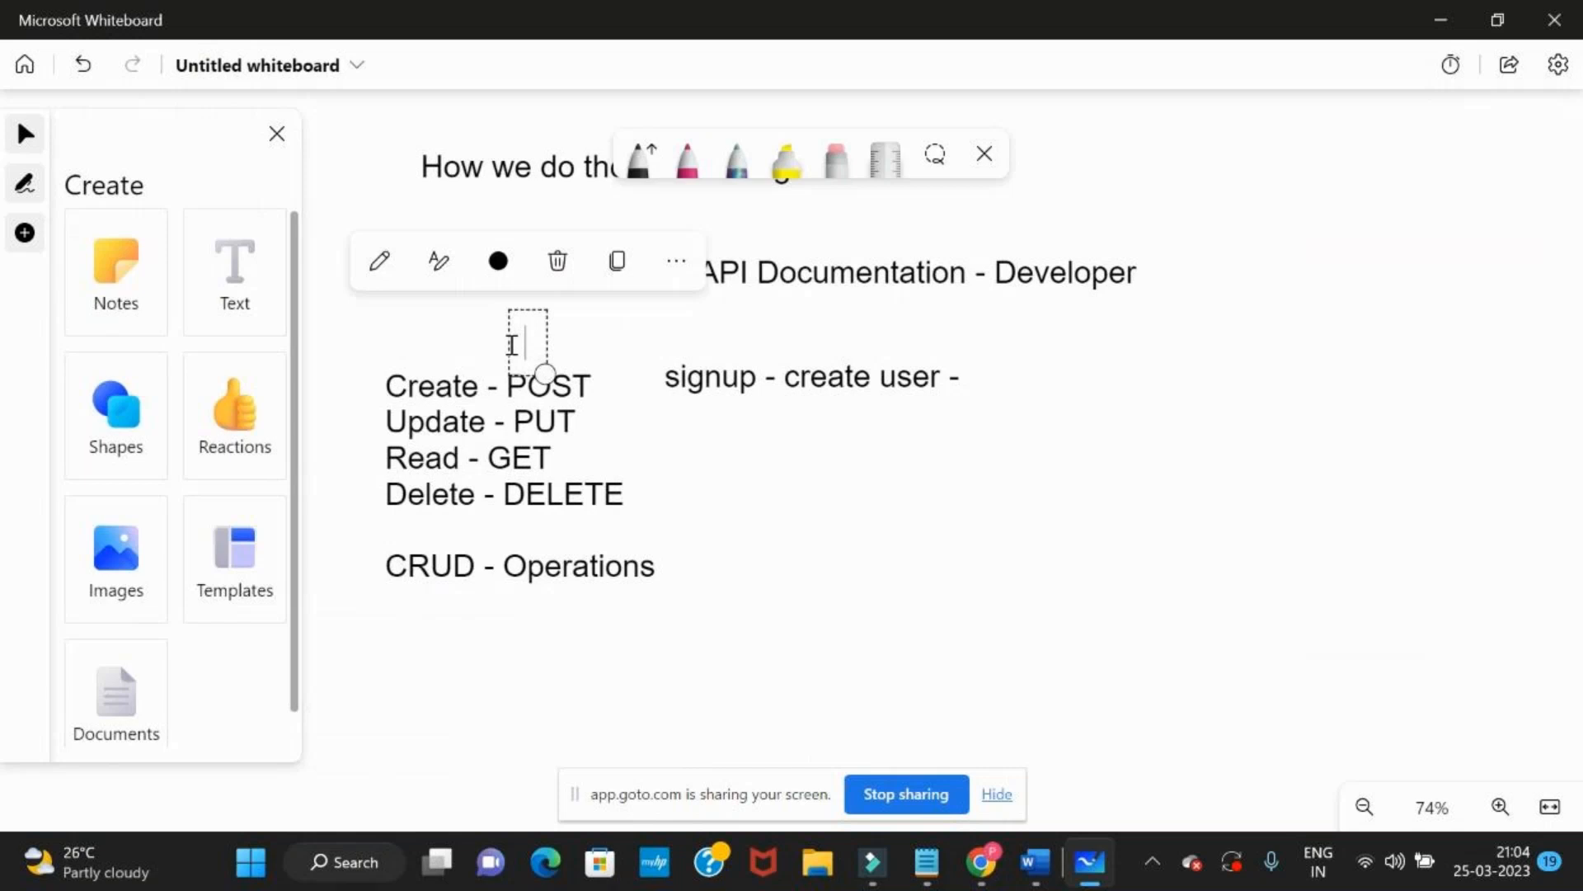
{"action": "type", "text": "http meth"}
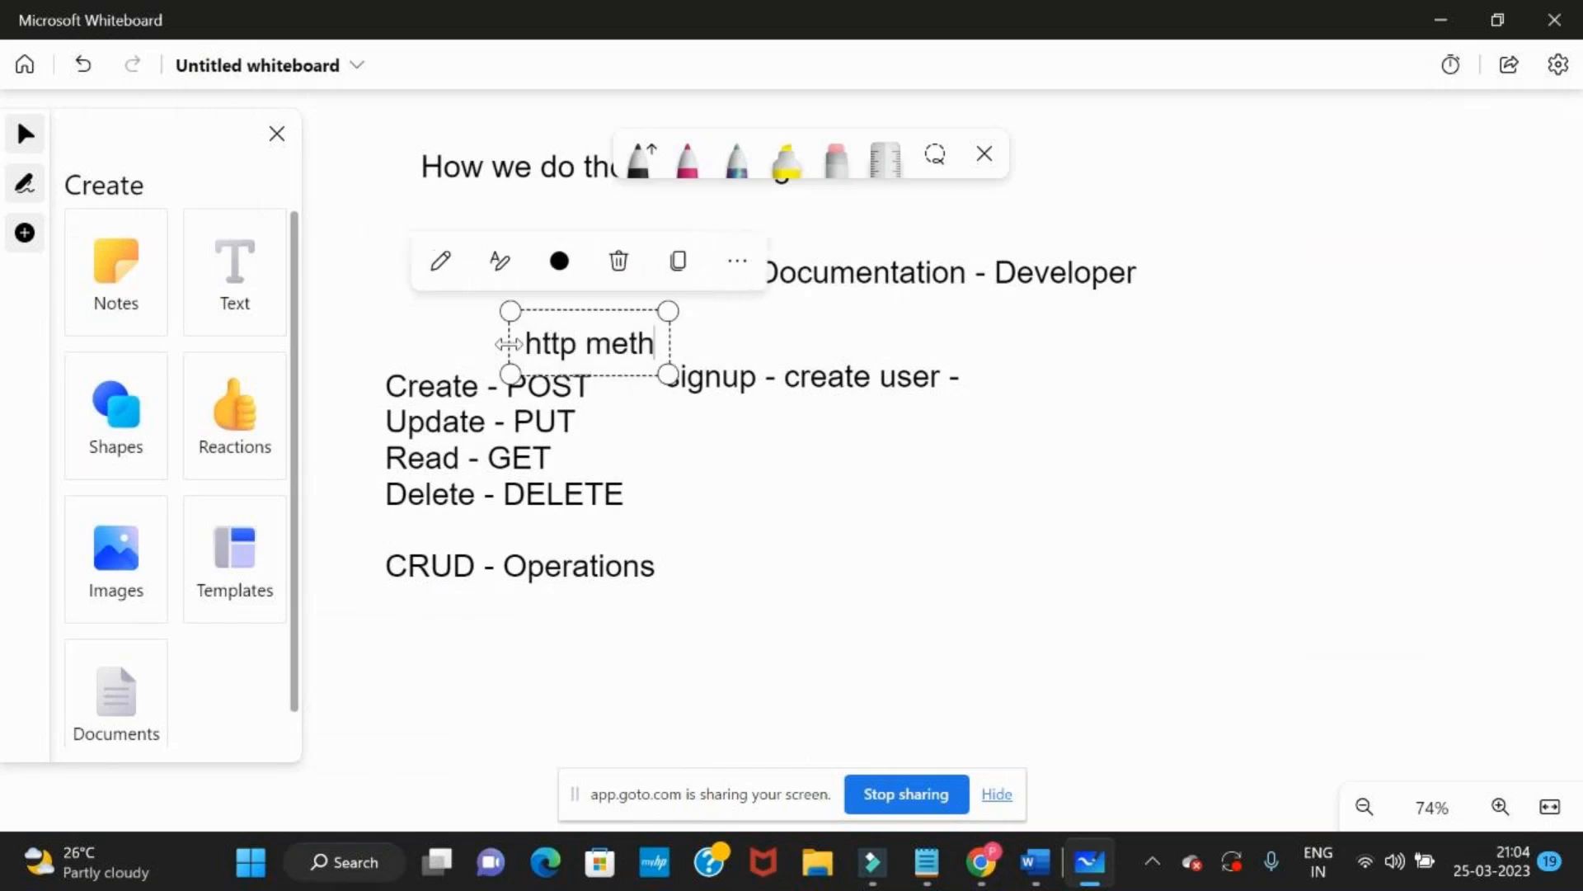
{"action": "type", "text": "ods"}
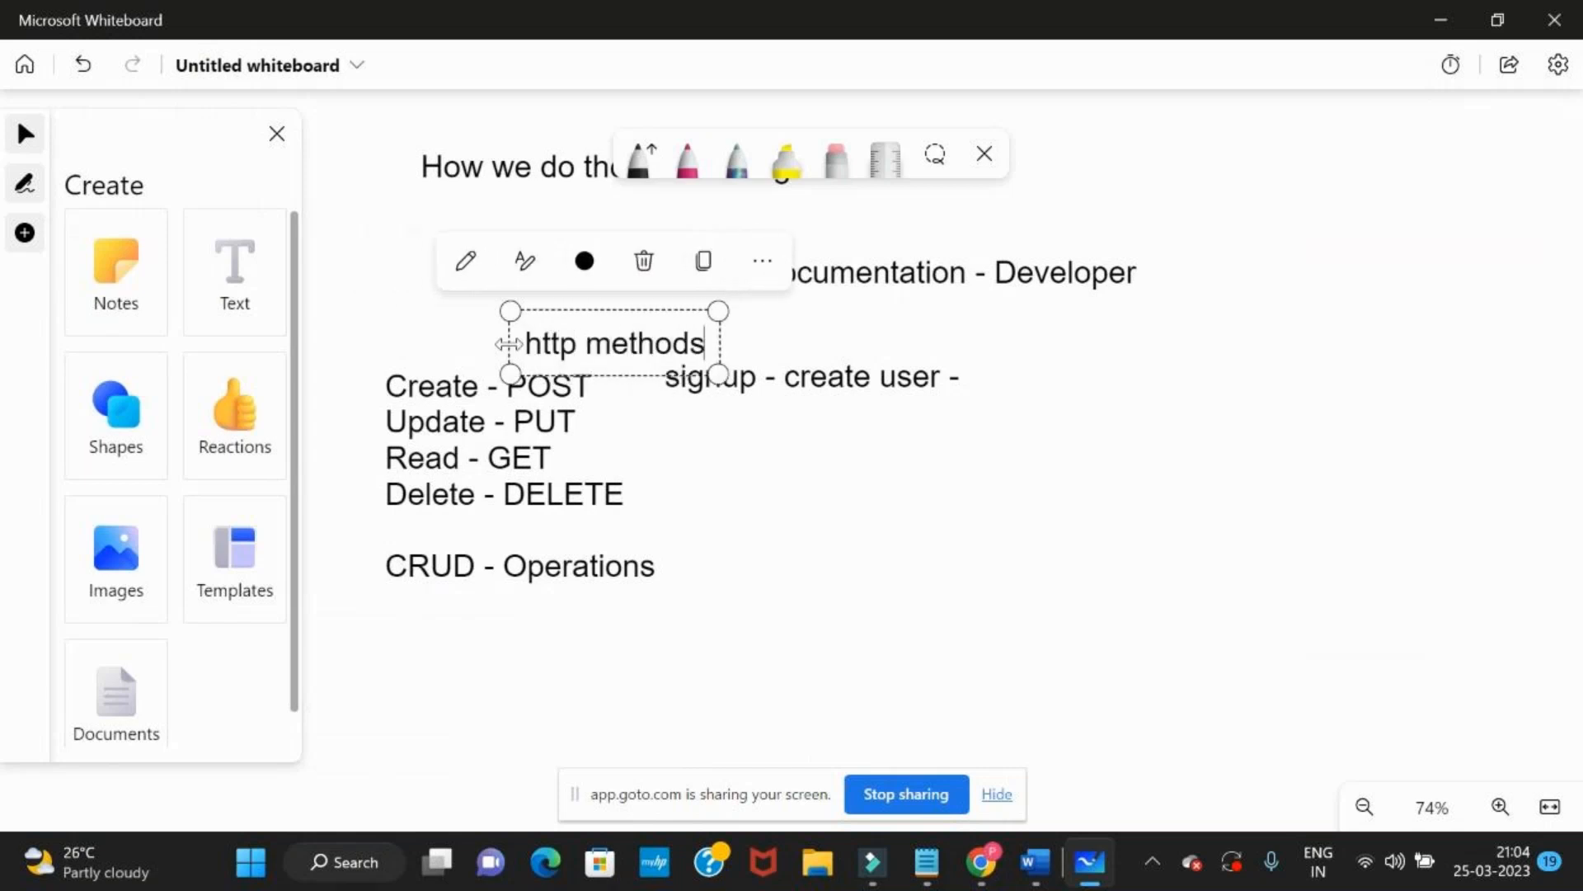
Widen the "http methods" text box and shift the text slightly up, between the API documentation line and the CRUD list
{"action": "left_click_drag", "start_coordinate": [509, 343], "coordinate": [486, 341]}
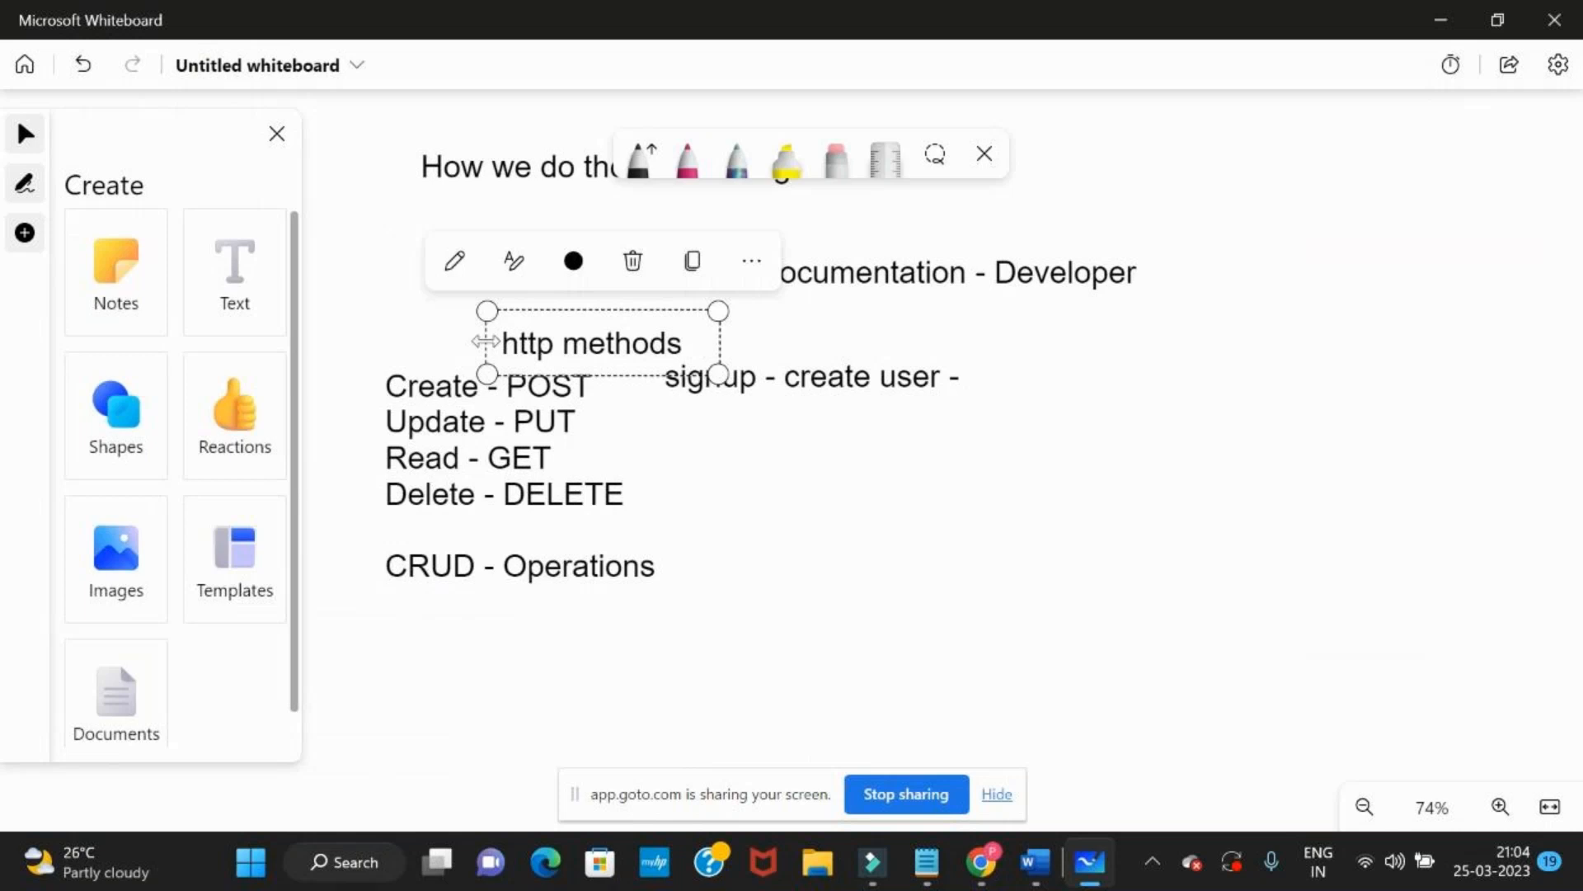
{"action": "left_click_drag", "start_coordinate": [486, 342], "coordinate": [422, 341]}
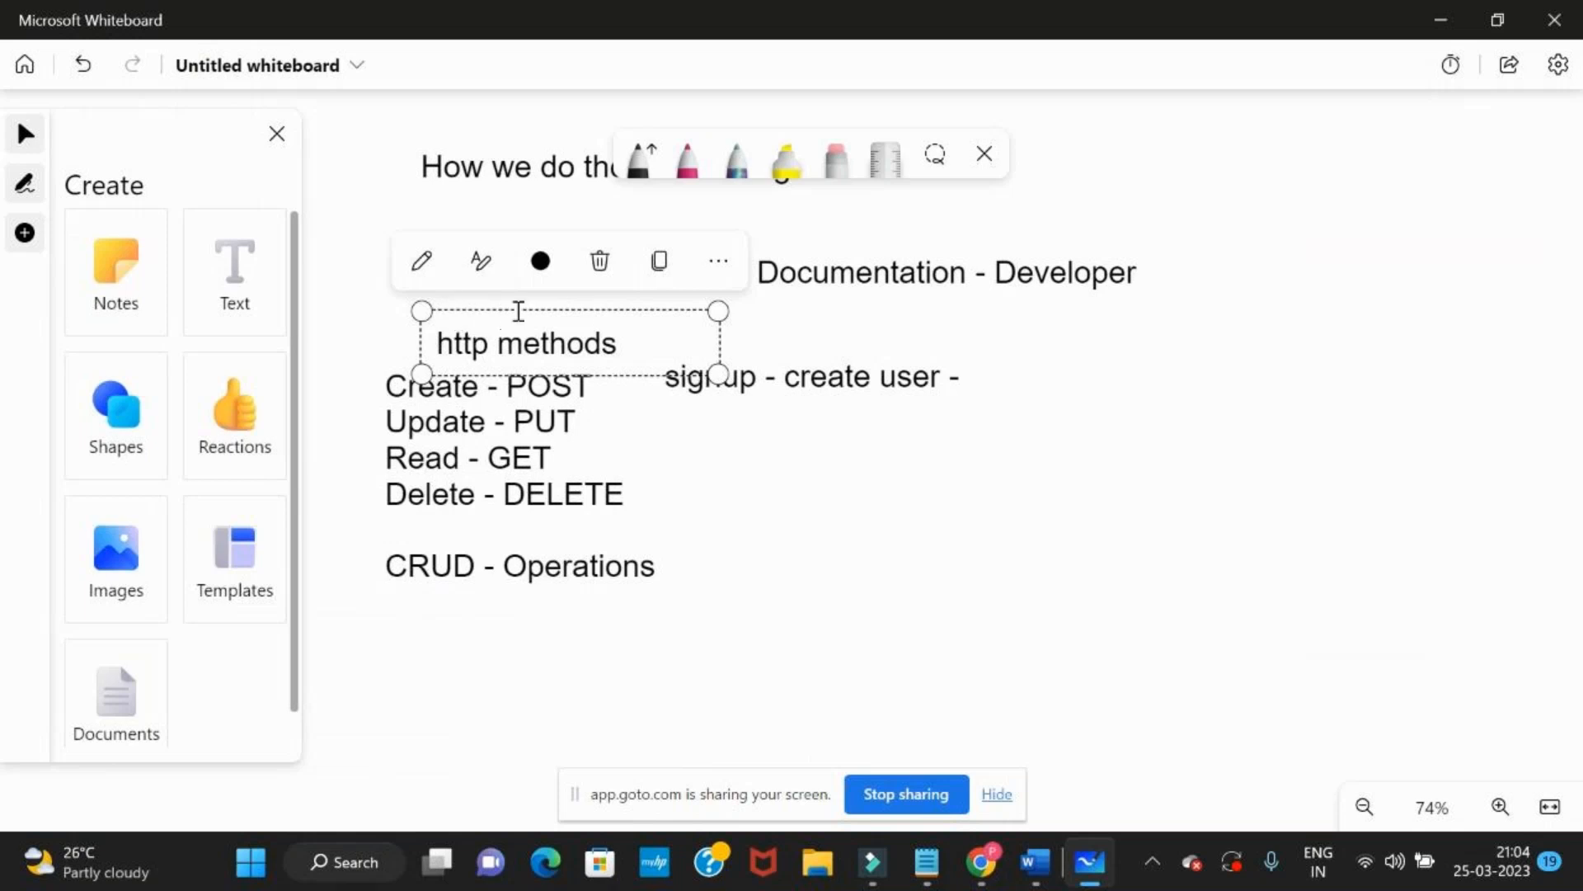
{"action": "left_click_drag", "start_coordinate": [421, 341], "coordinate": [431, 342]}
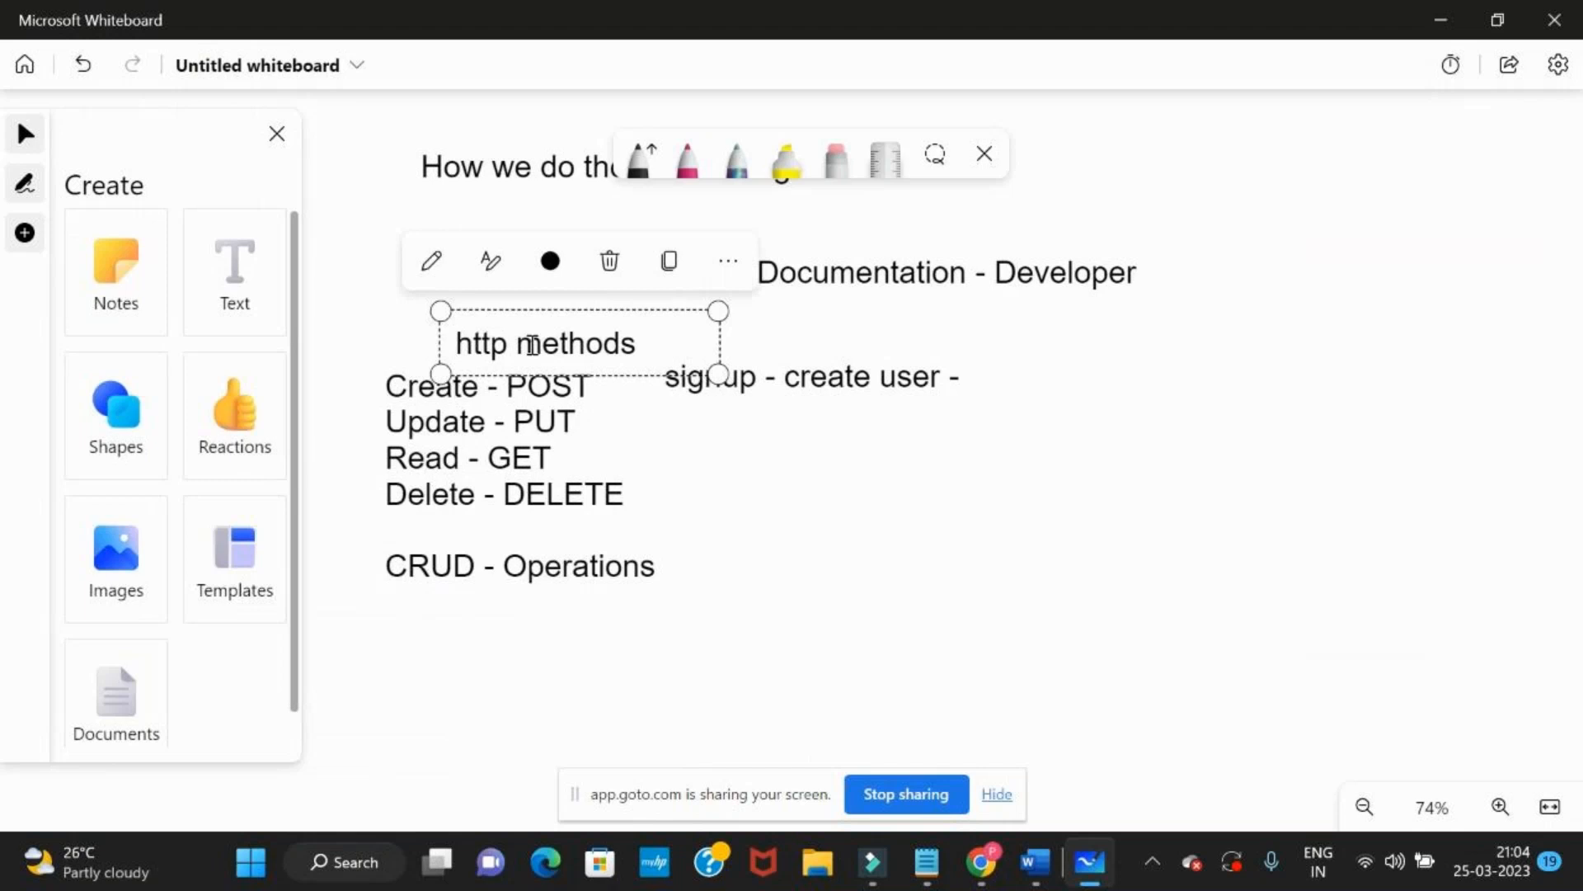
{"action": "left_click", "coordinate": [604, 303]}
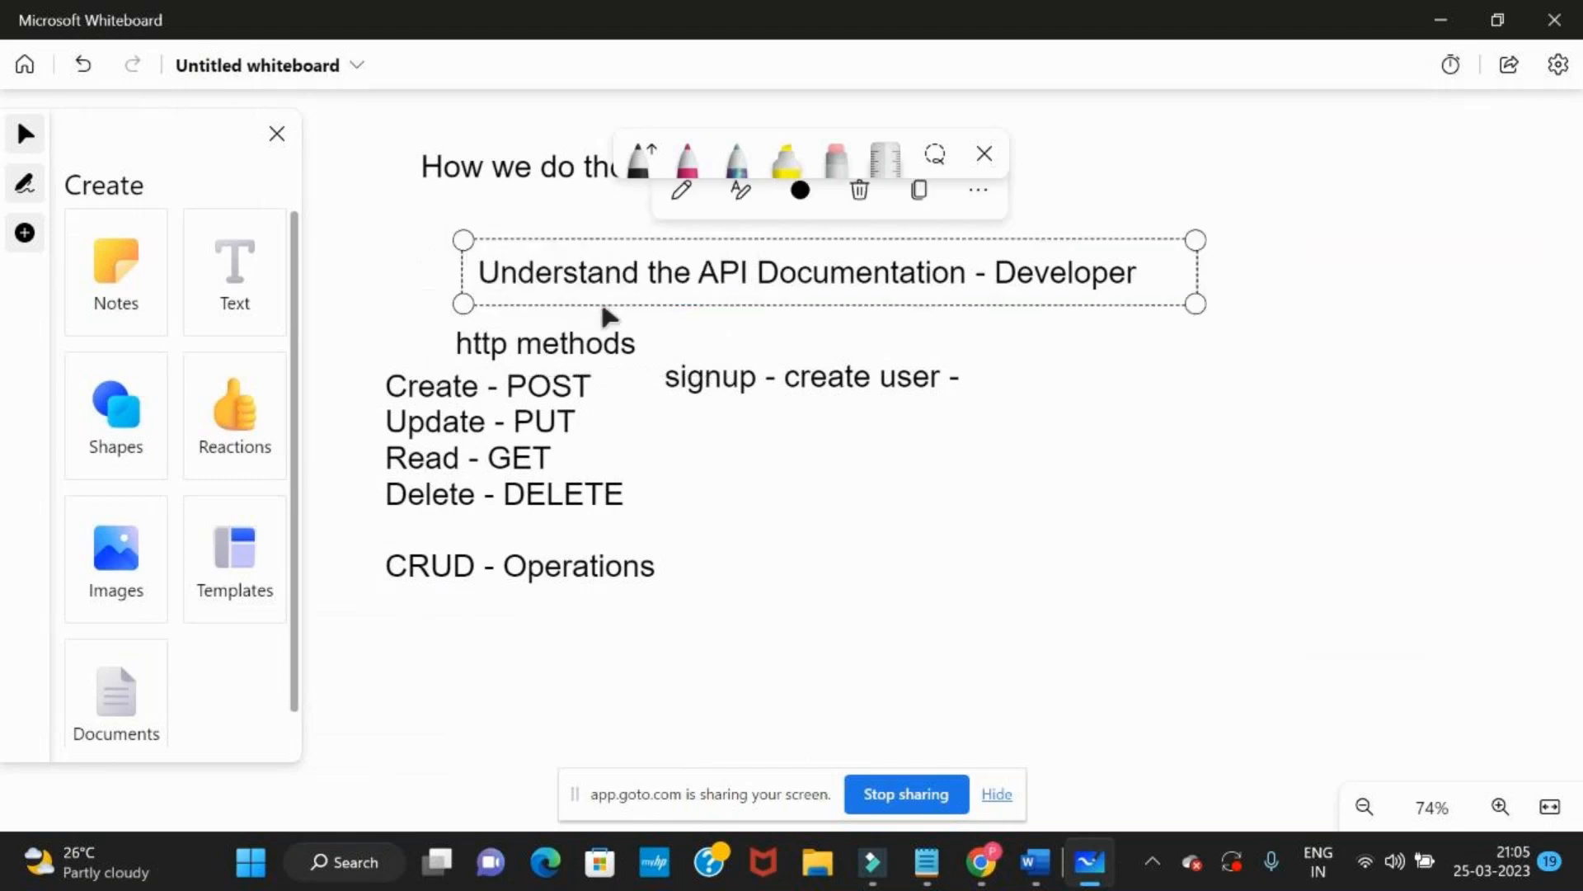
{"action": "left_click", "coordinate": [585, 343]}
{"action": "left_click", "coordinate": [591, 342]}
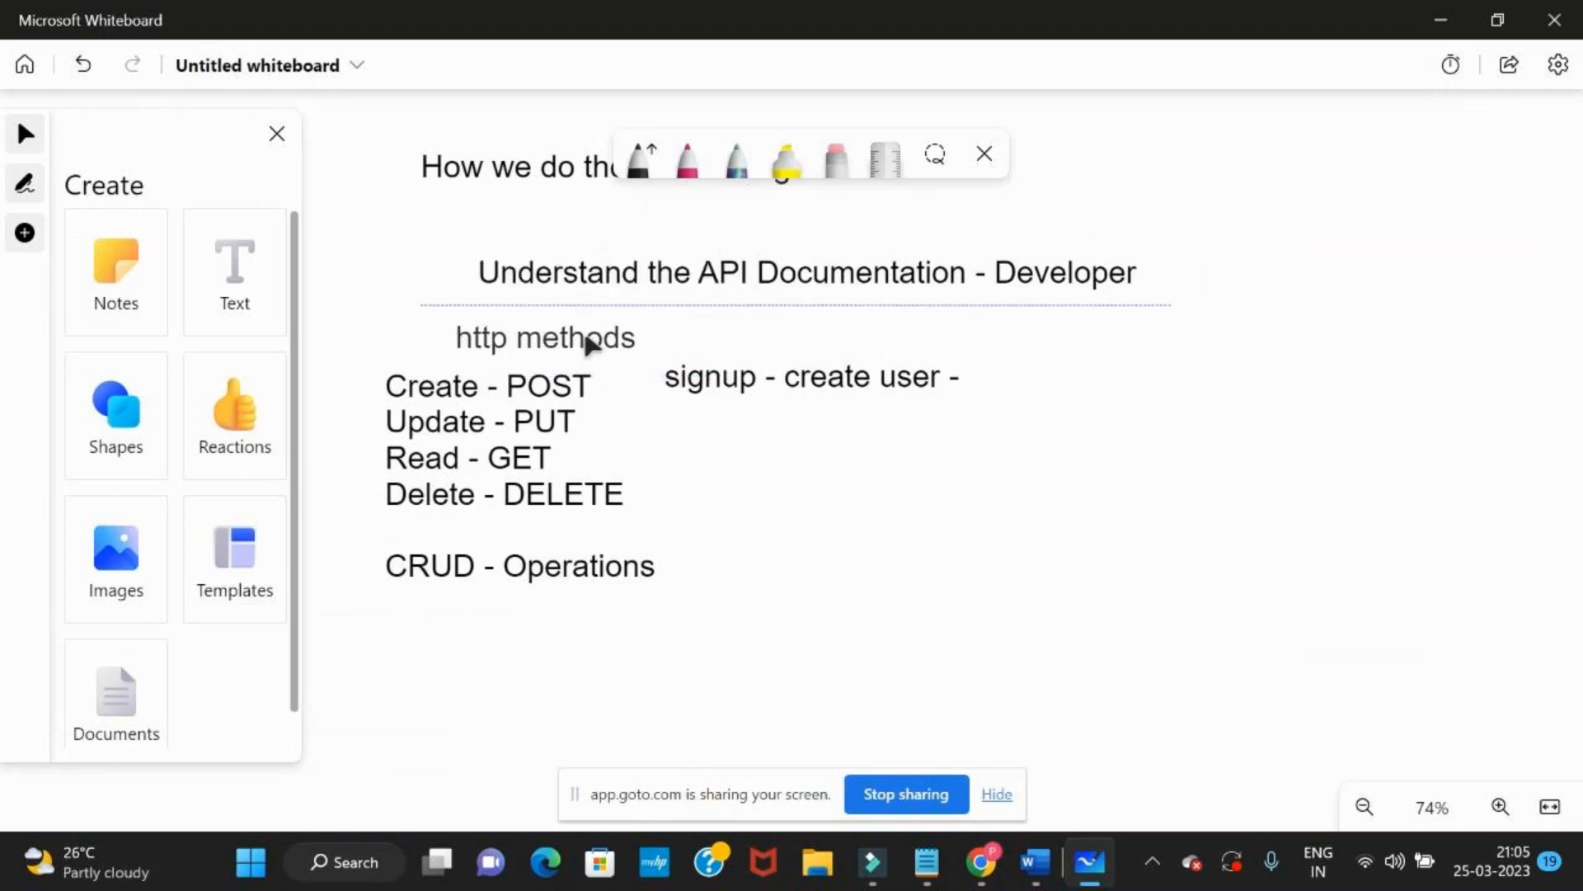
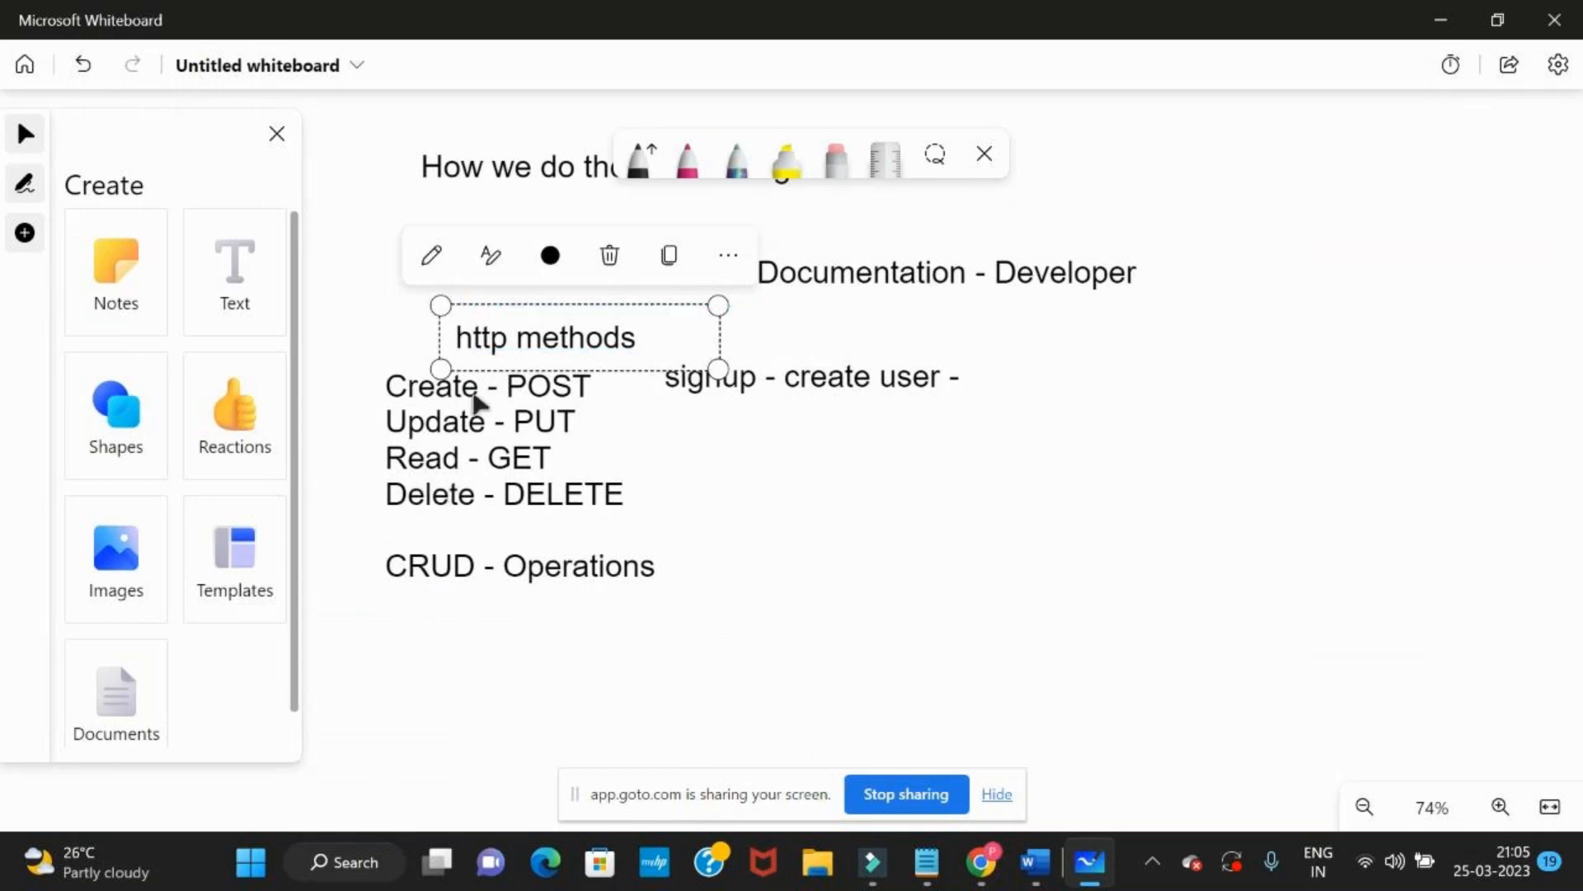
Move the CRUD list down, clear of "http methods", and underline CRUD and each operation's first letter with the pink pen
{"action": "left_click_drag", "start_coordinate": [484, 456], "coordinate": [448, 517]}
{"action": "left_click_drag", "start_coordinate": [413, 731], "coordinate": [442, 700]}
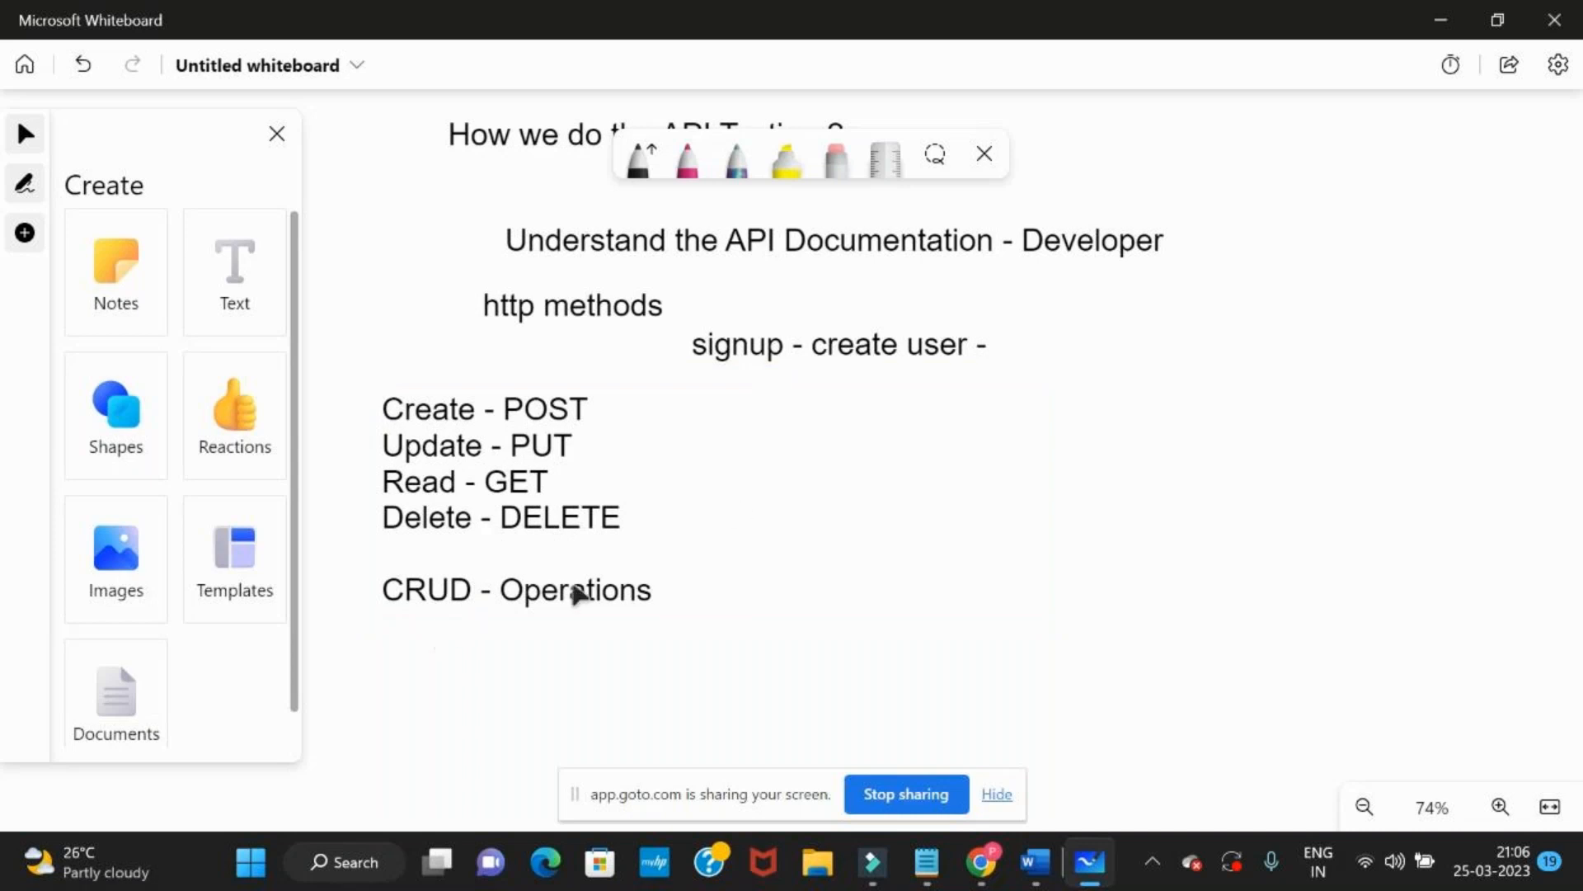
{"action": "left_click", "coordinate": [687, 156]}
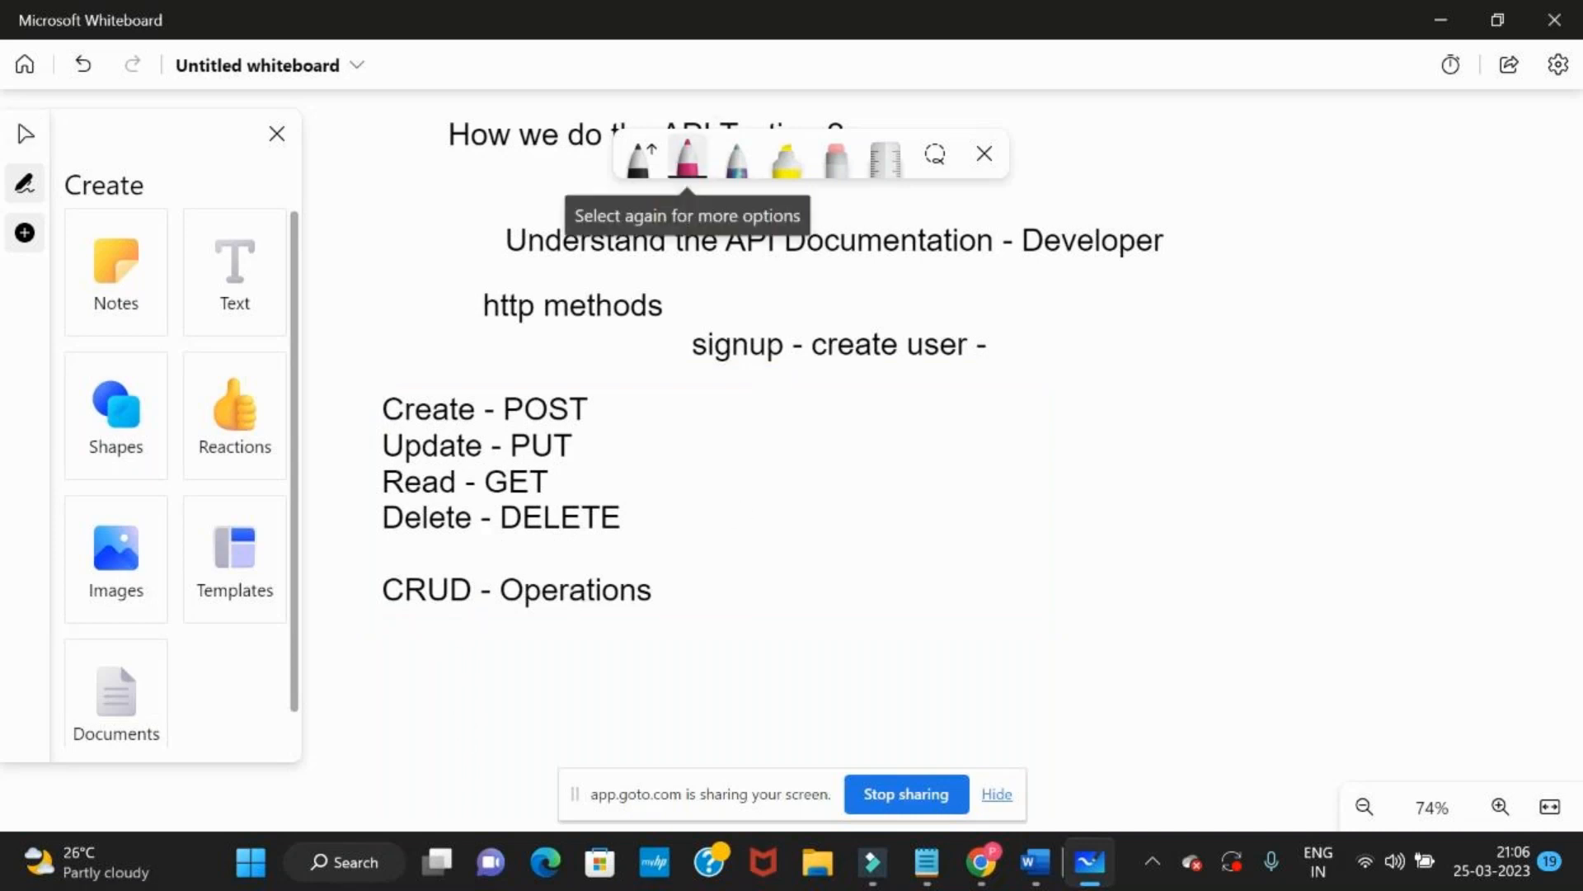
{"action": "left_click_drag", "start_coordinate": [369, 631], "coordinate": [478, 614]}
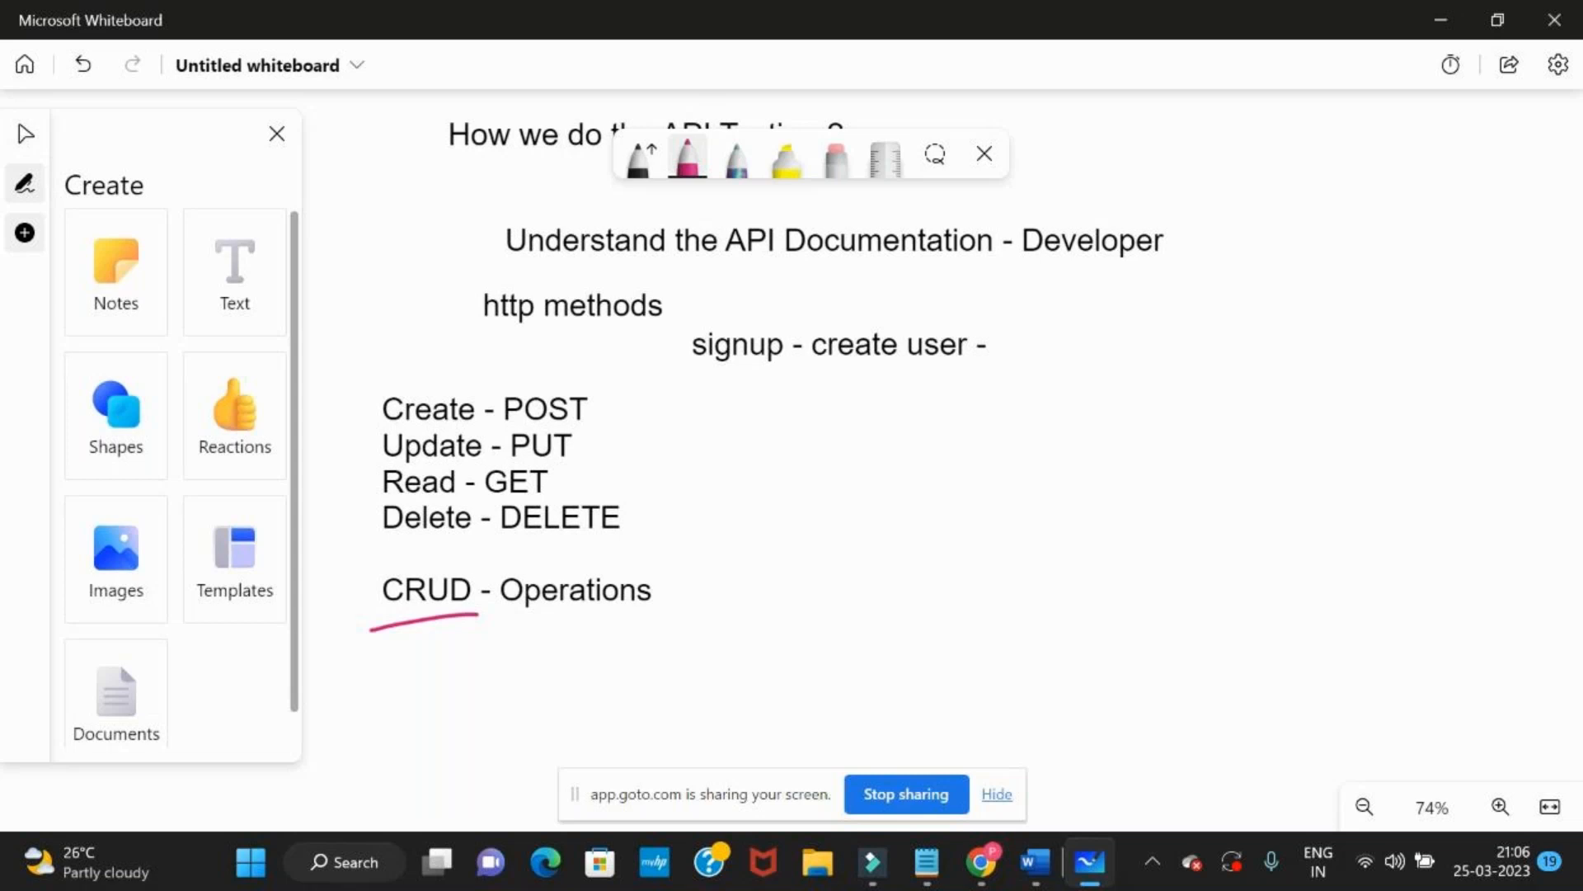
{"action": "left_click", "coordinate": [421, 619]}
{"action": "left_click", "coordinate": [451, 613]}
{"action": "mouse_move", "coordinate": [382, 427]}
{"action": "left_mouse_down"}
{"action": "mouse_move", "coordinate": [406, 427]}
{"action": "mouse_move", "coordinate": [404, 534]}
{"action": "left_mouse_up"}
{"action": "left_click", "coordinate": [234, 302]}
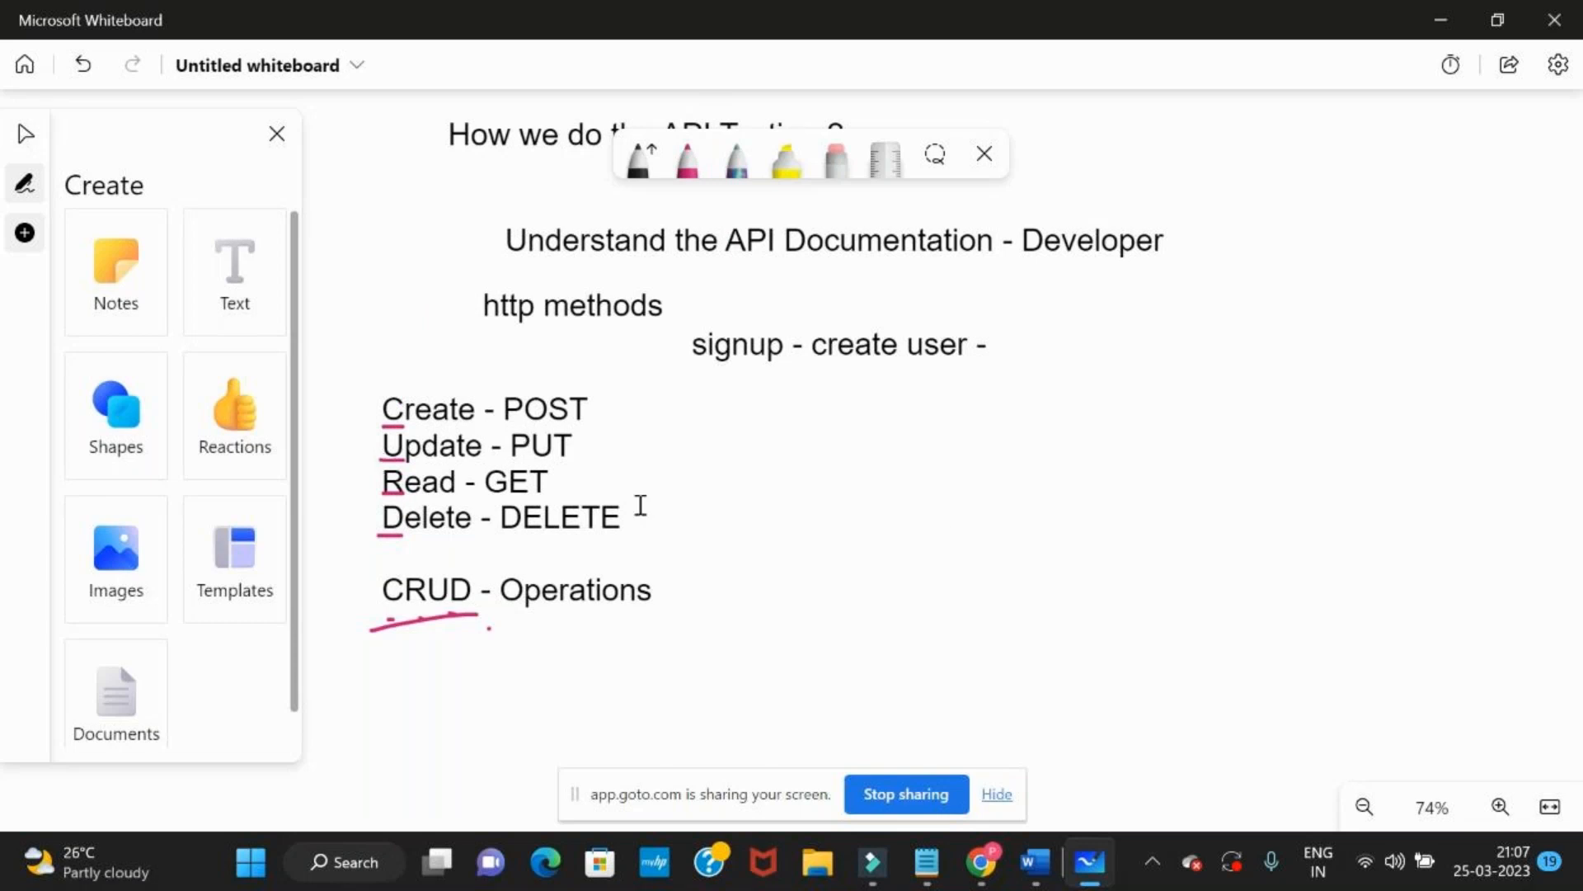
Switch to Reqres in the browser and compare the GET SINGLE USER and GET LIST USERS request paths and JSON responses
{"action": "key", "text": "alt+Tab"}
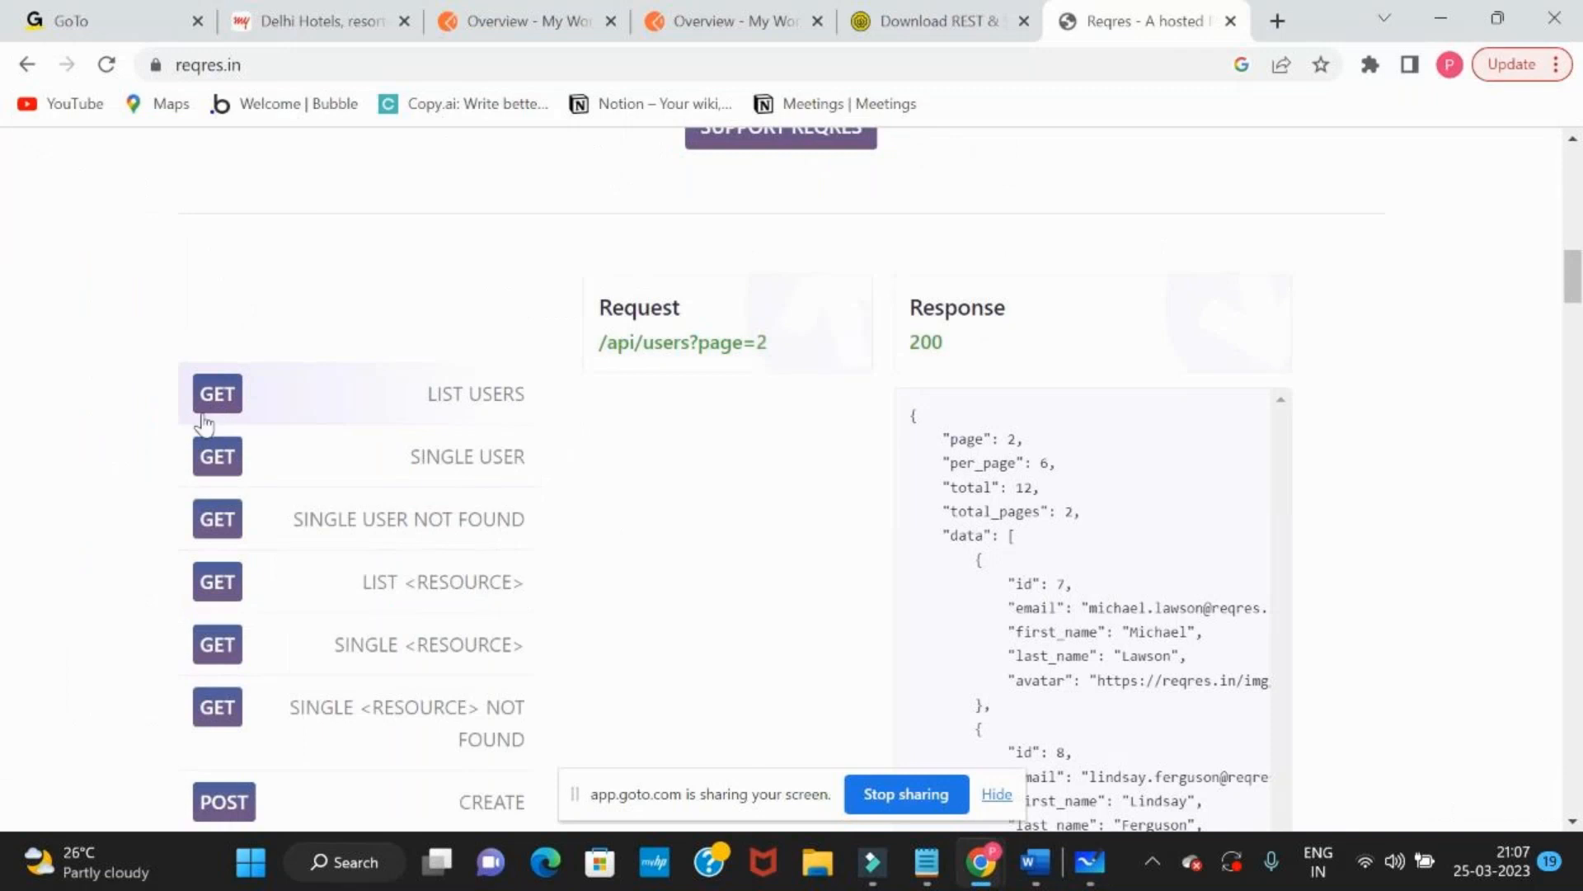
{"action": "scroll", "coordinate": [204, 425], "scroll_direction": "down", "scroll_amount": 2}
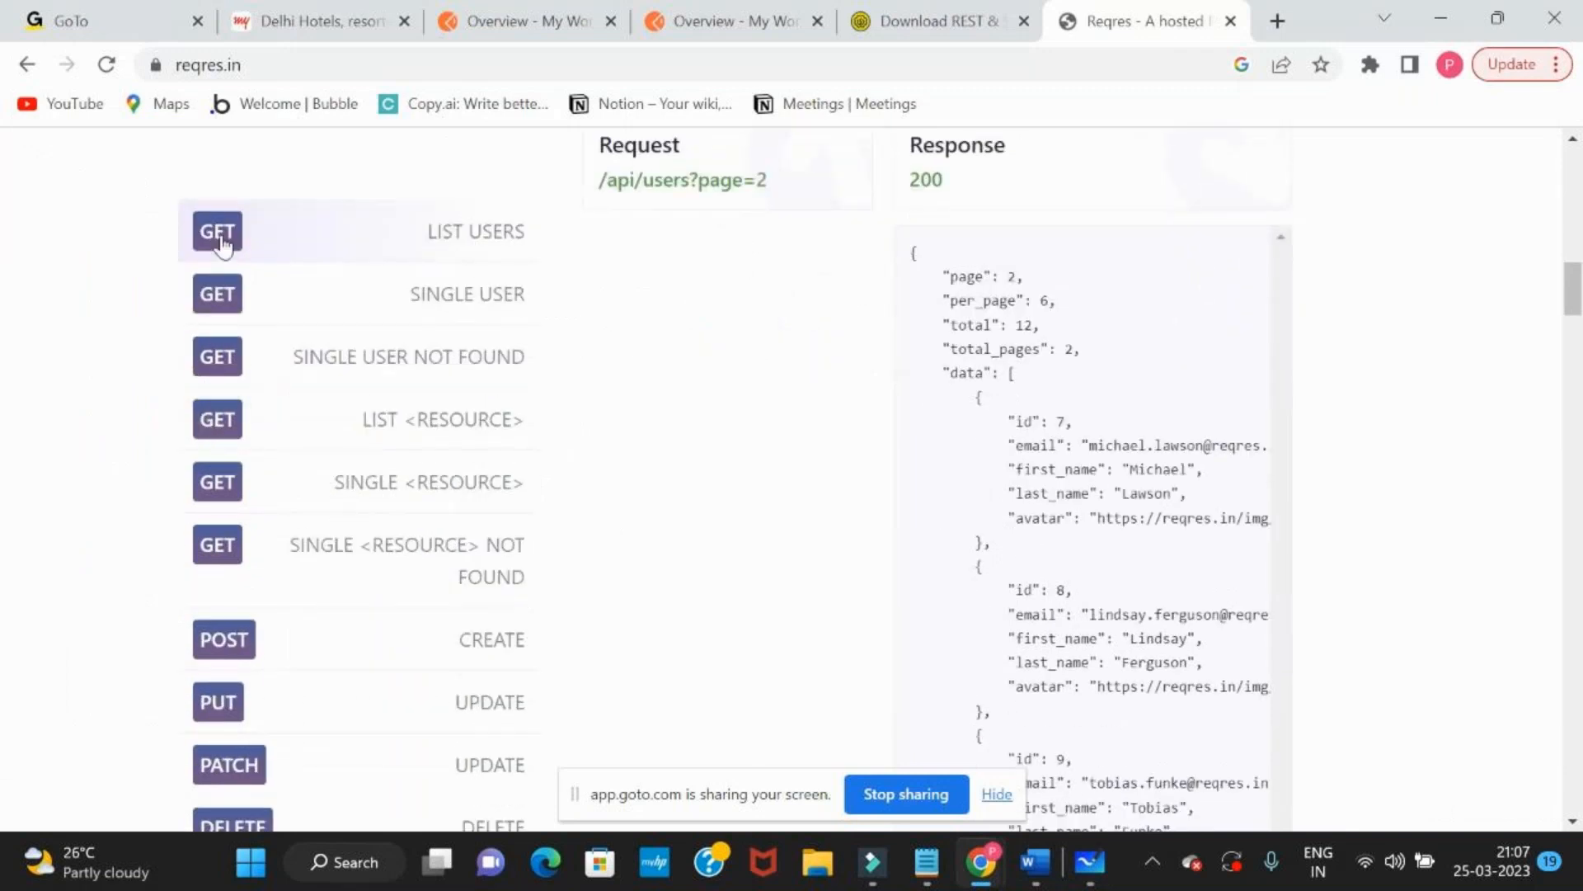
{"action": "left_click", "coordinate": [228, 316]}
{"action": "scroll", "coordinate": [743, 320], "scroll_direction": "up", "scroll_amount": 1}
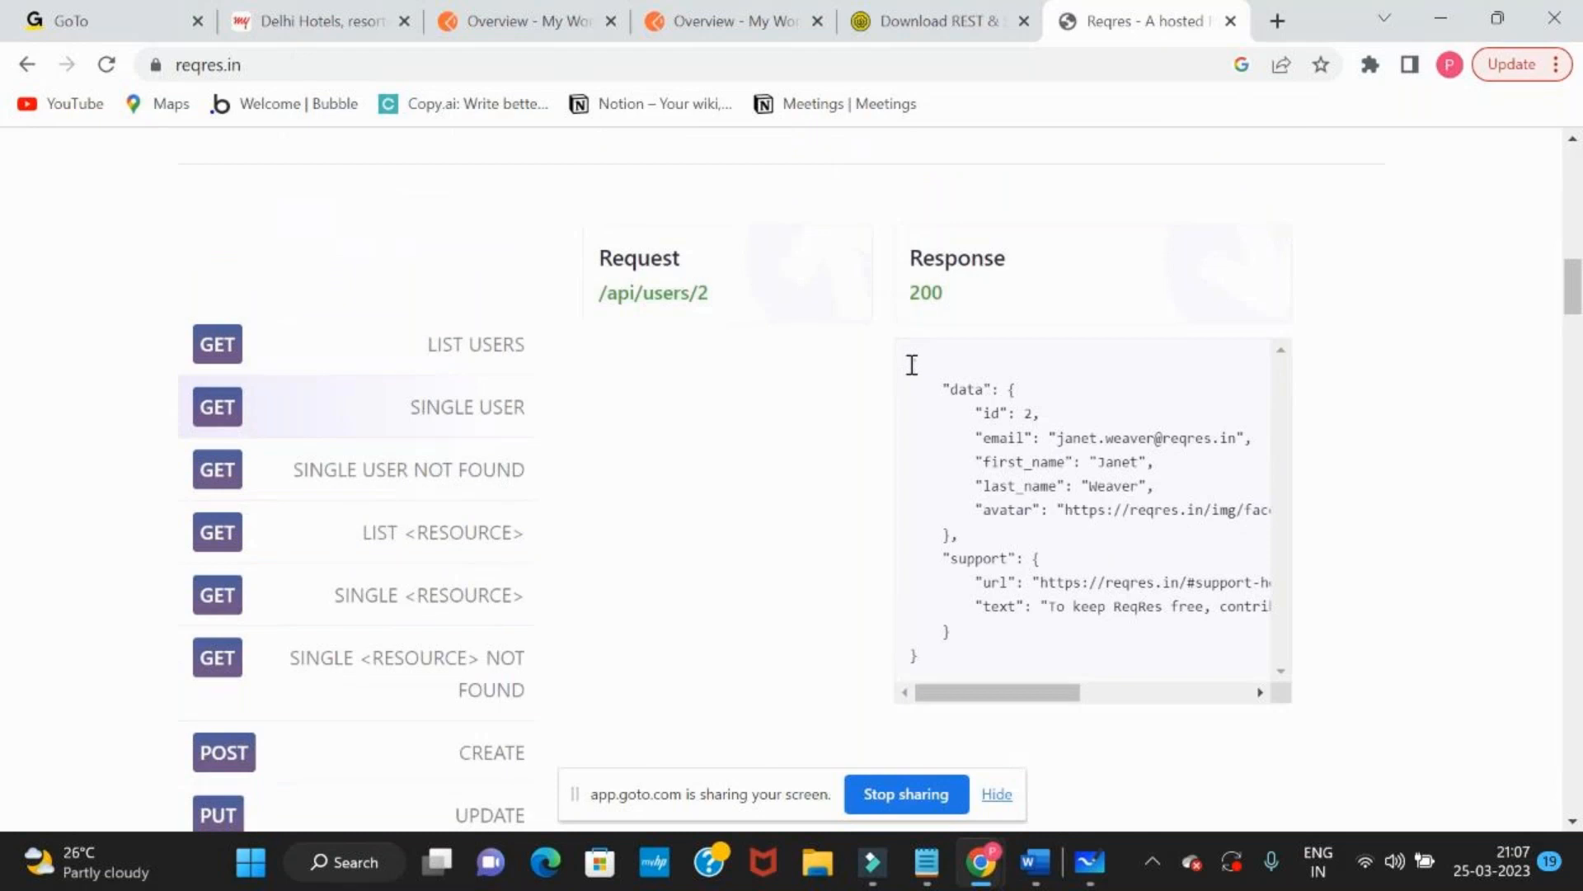
{"action": "left_click_drag", "start_coordinate": [912, 364], "coordinate": [940, 659]}
{"action": "left_click", "coordinate": [938, 660]}
{"action": "left_click", "coordinate": [709, 294]}
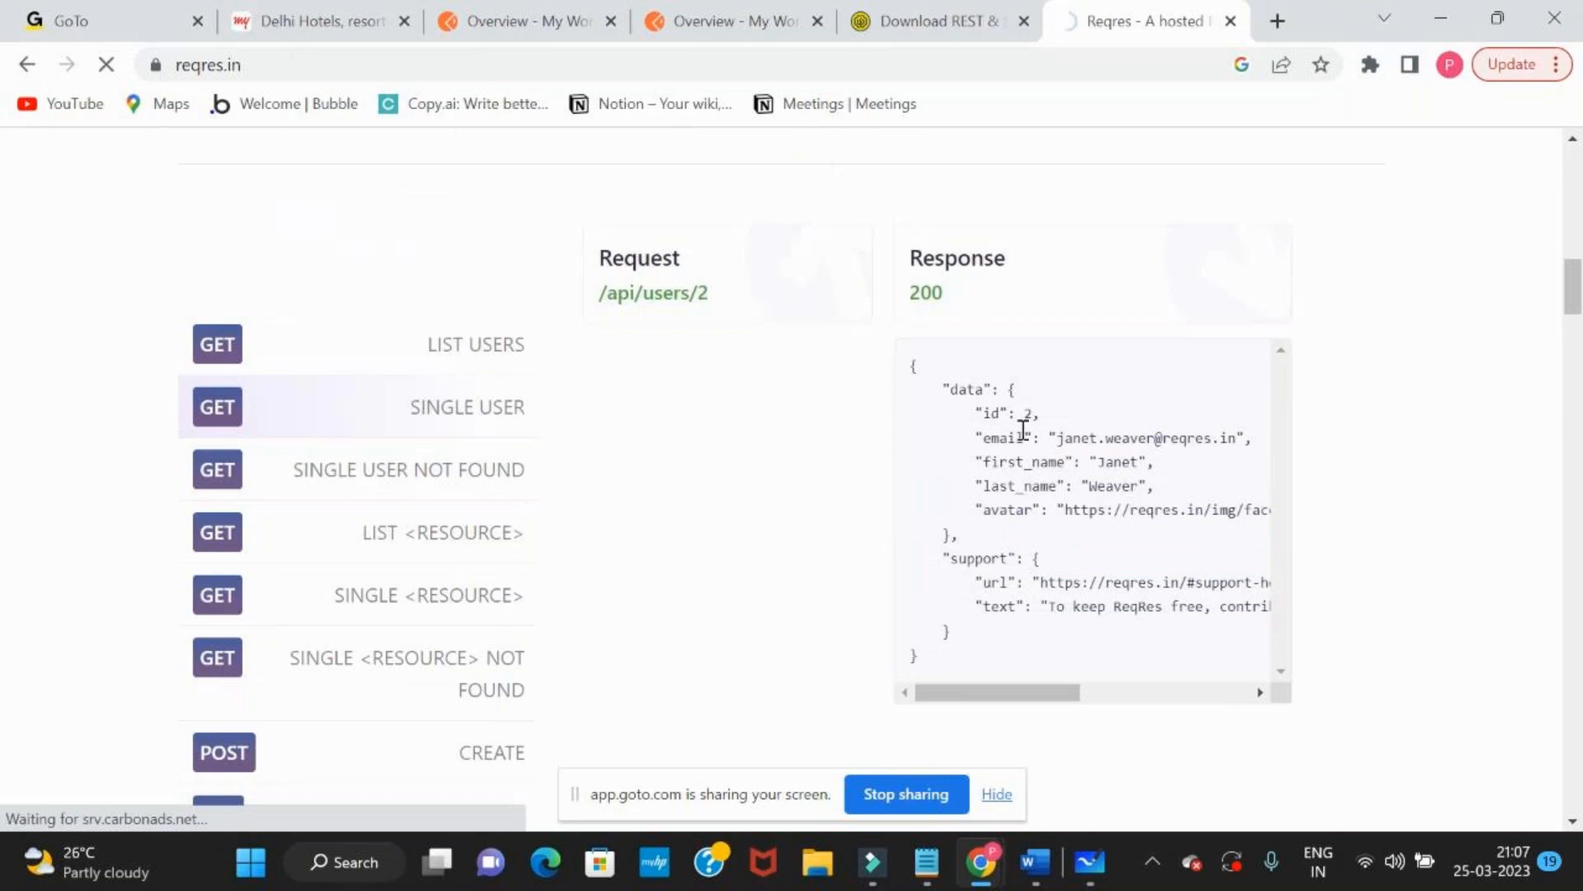
{"action": "double_click", "coordinate": [138, 154]}
{"action": "left_click", "coordinate": [27, 64]}
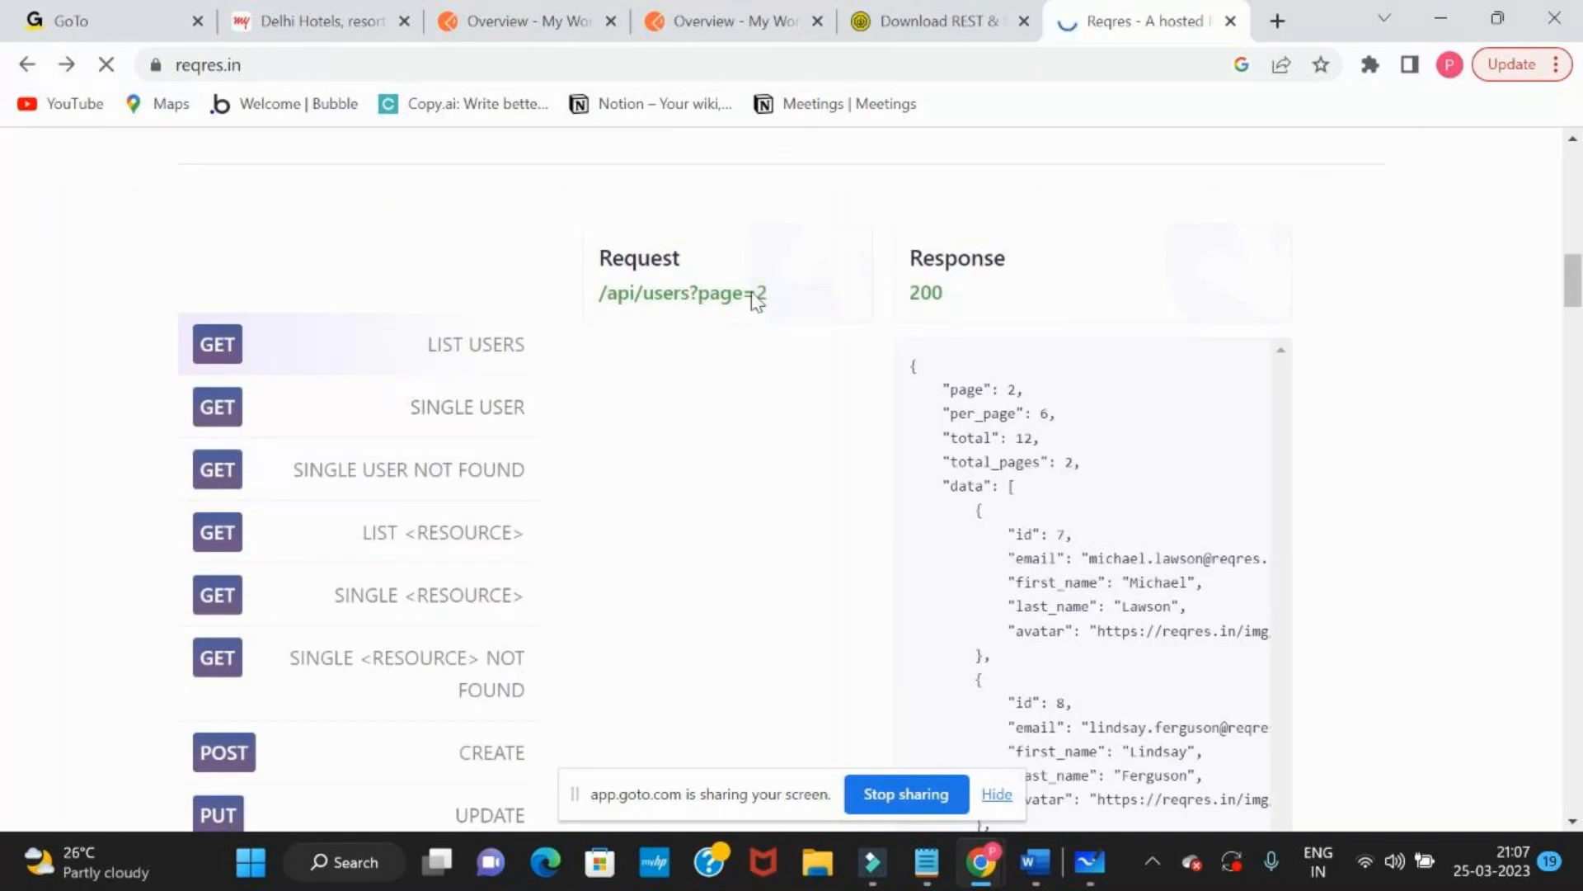
{"action": "left_click_drag", "start_coordinate": [774, 298], "coordinate": [755, 297]}
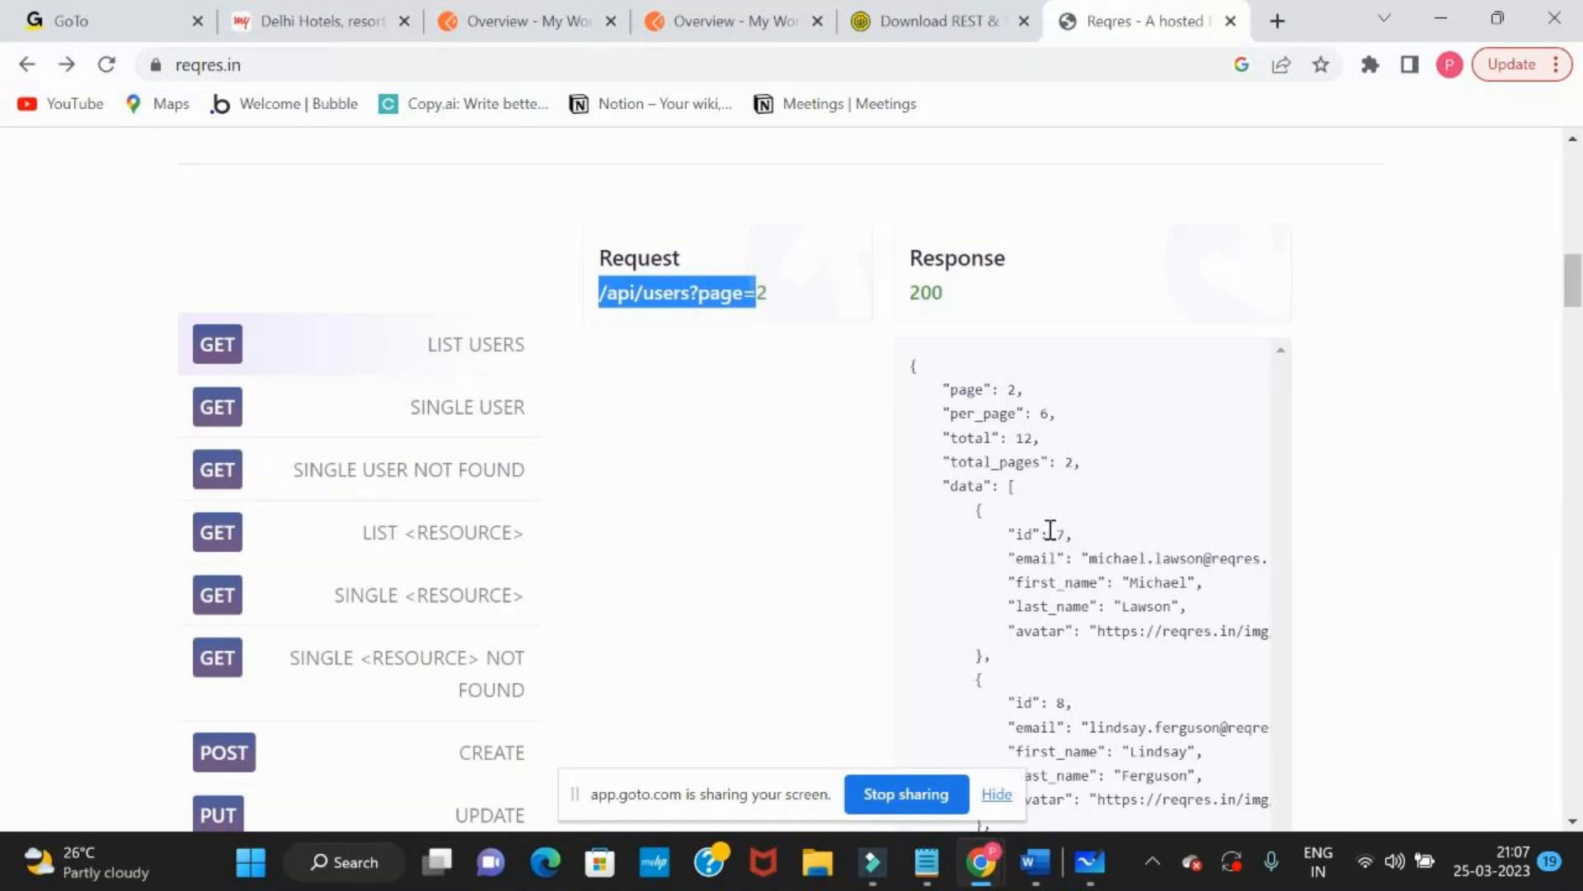
{"action": "scroll", "coordinate": [1050, 528], "scroll_direction": "down", "scroll_amount": 2}
{"action": "scroll", "coordinate": [1050, 503], "scroll_direction": "down", "scroll_amount": 1}
{"action": "scroll", "coordinate": [475, 563], "scroll_direction": "up", "scroll_amount": 4}
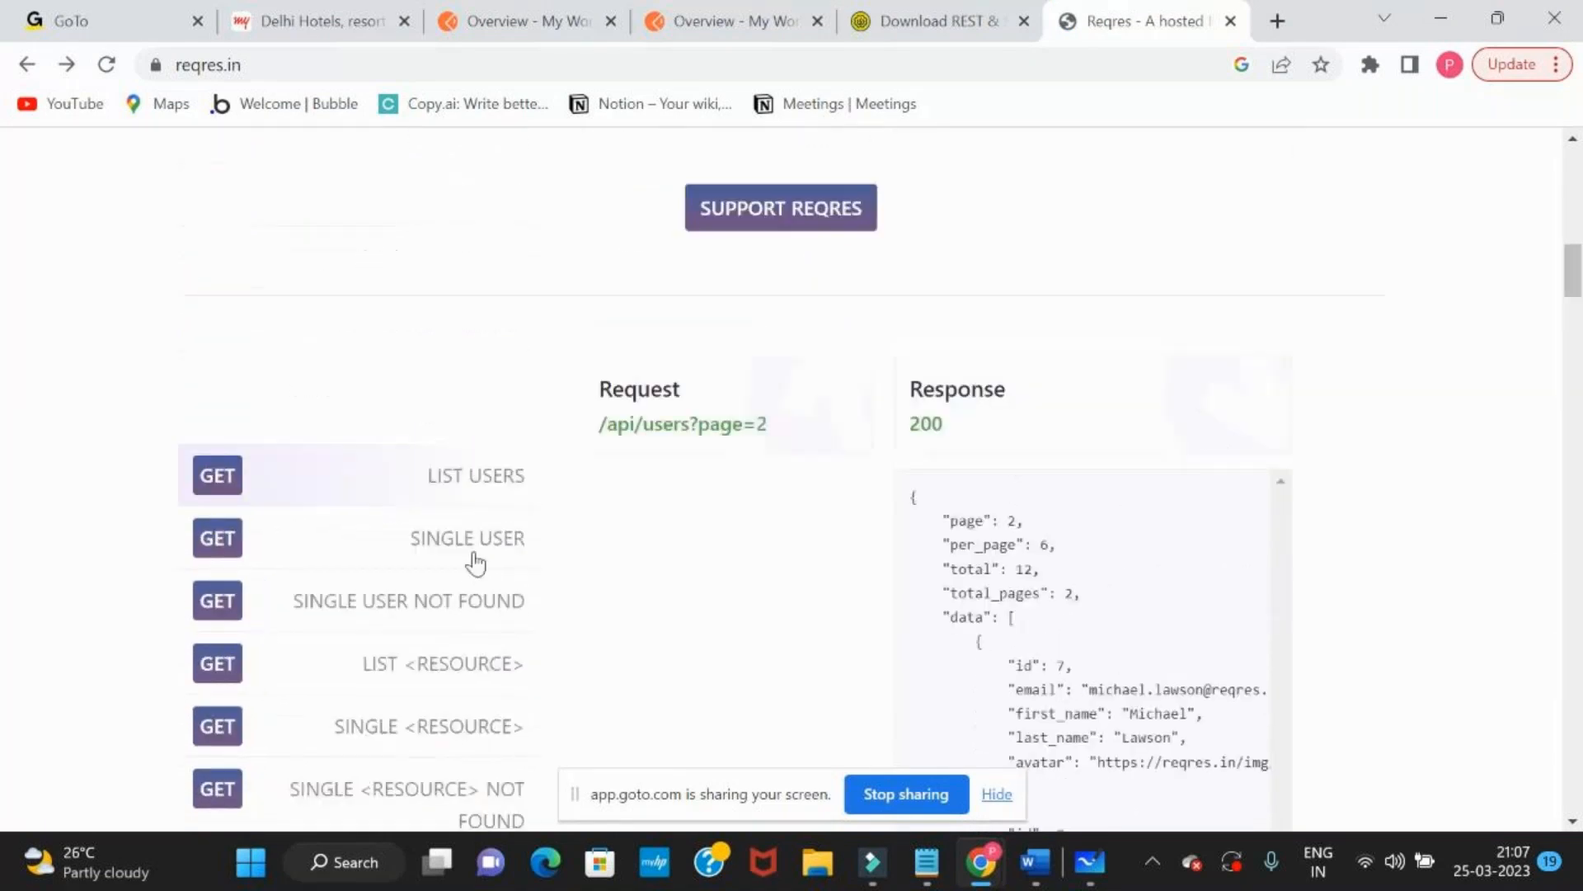
Load the GET SINGLE USER sample, open its /api/users/2 endpoint in the browser and select the full URL
{"action": "left_click", "coordinate": [475, 564]}
{"action": "scroll", "coordinate": [1049, 551], "scroll_direction": "down", "scroll_amount": 1}
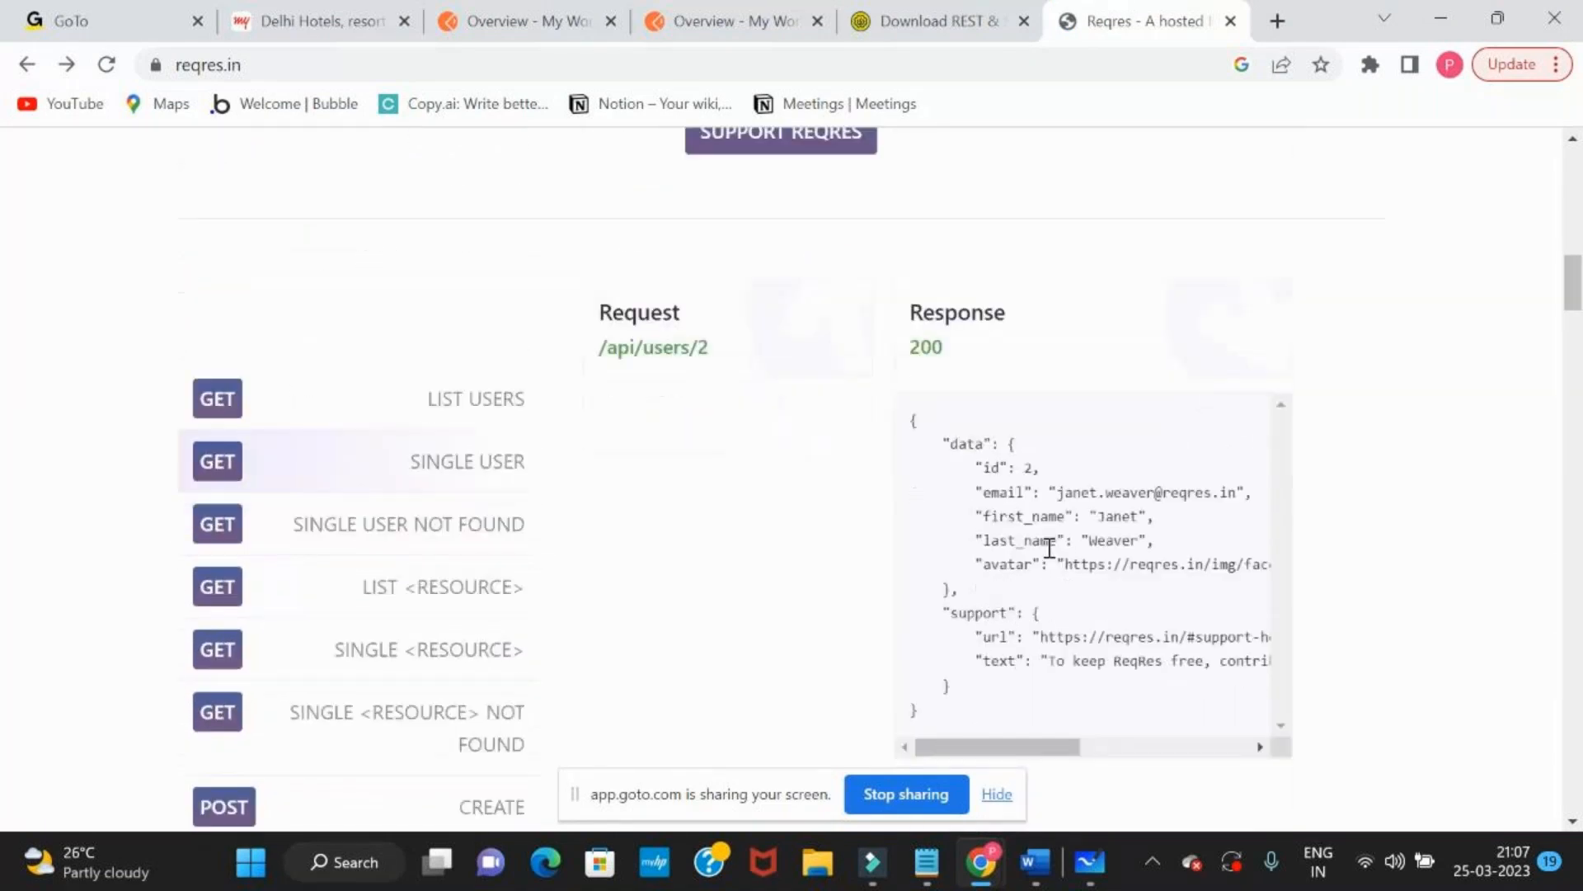
{"action": "left_click_drag", "start_coordinate": [983, 468], "coordinate": [1044, 479]}
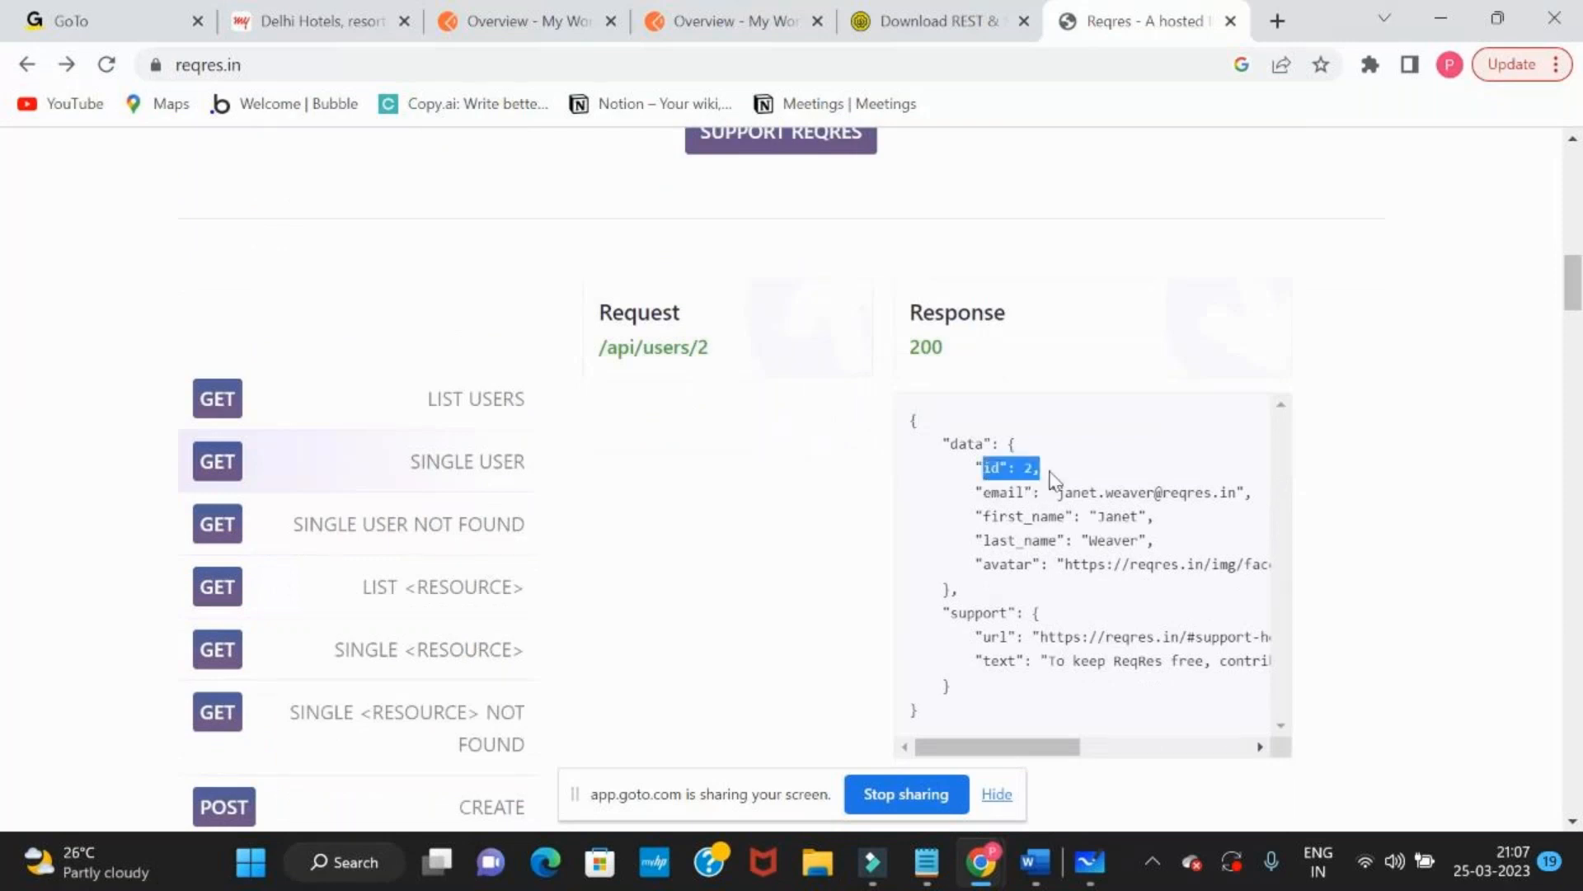
{"action": "left_click", "coordinate": [562, 59]}
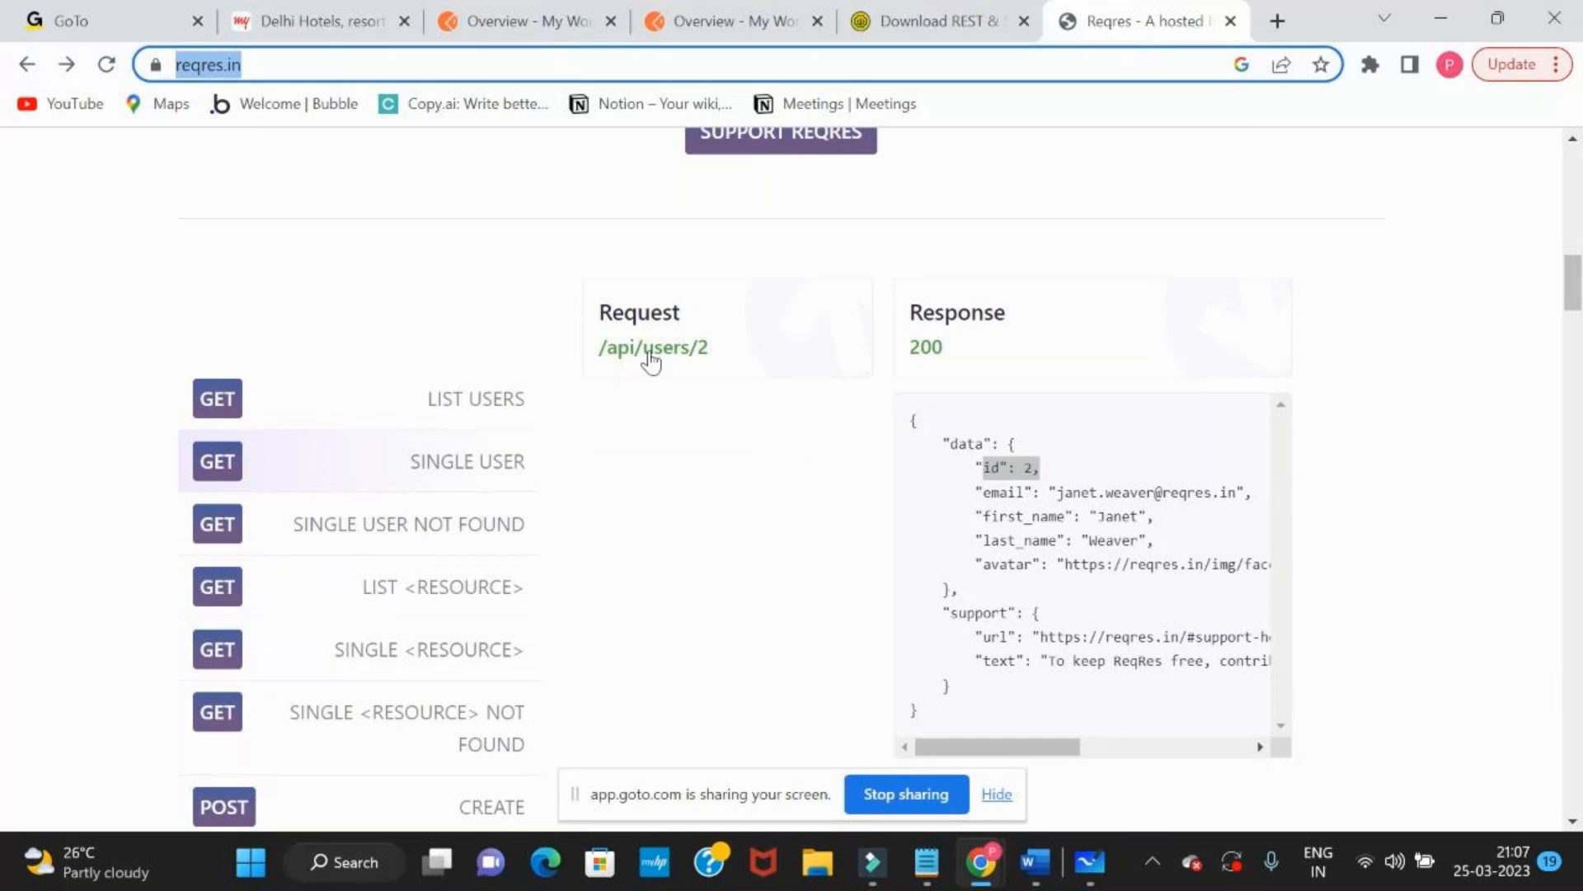
{"action": "left_click", "coordinate": [669, 349]}
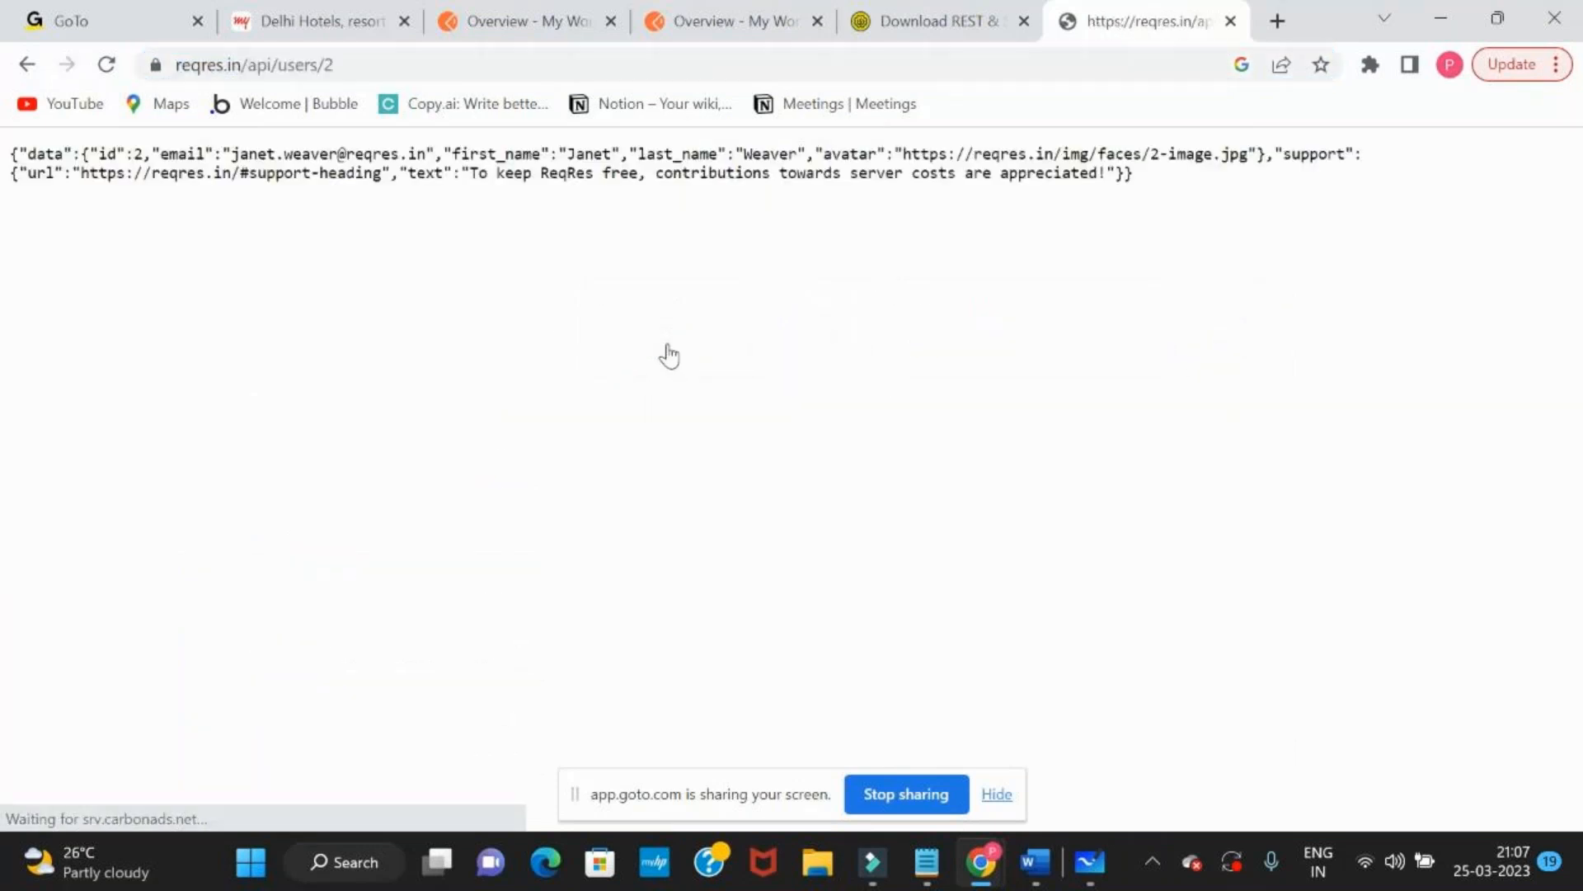
{"action": "left_click", "coordinate": [442, 66]}
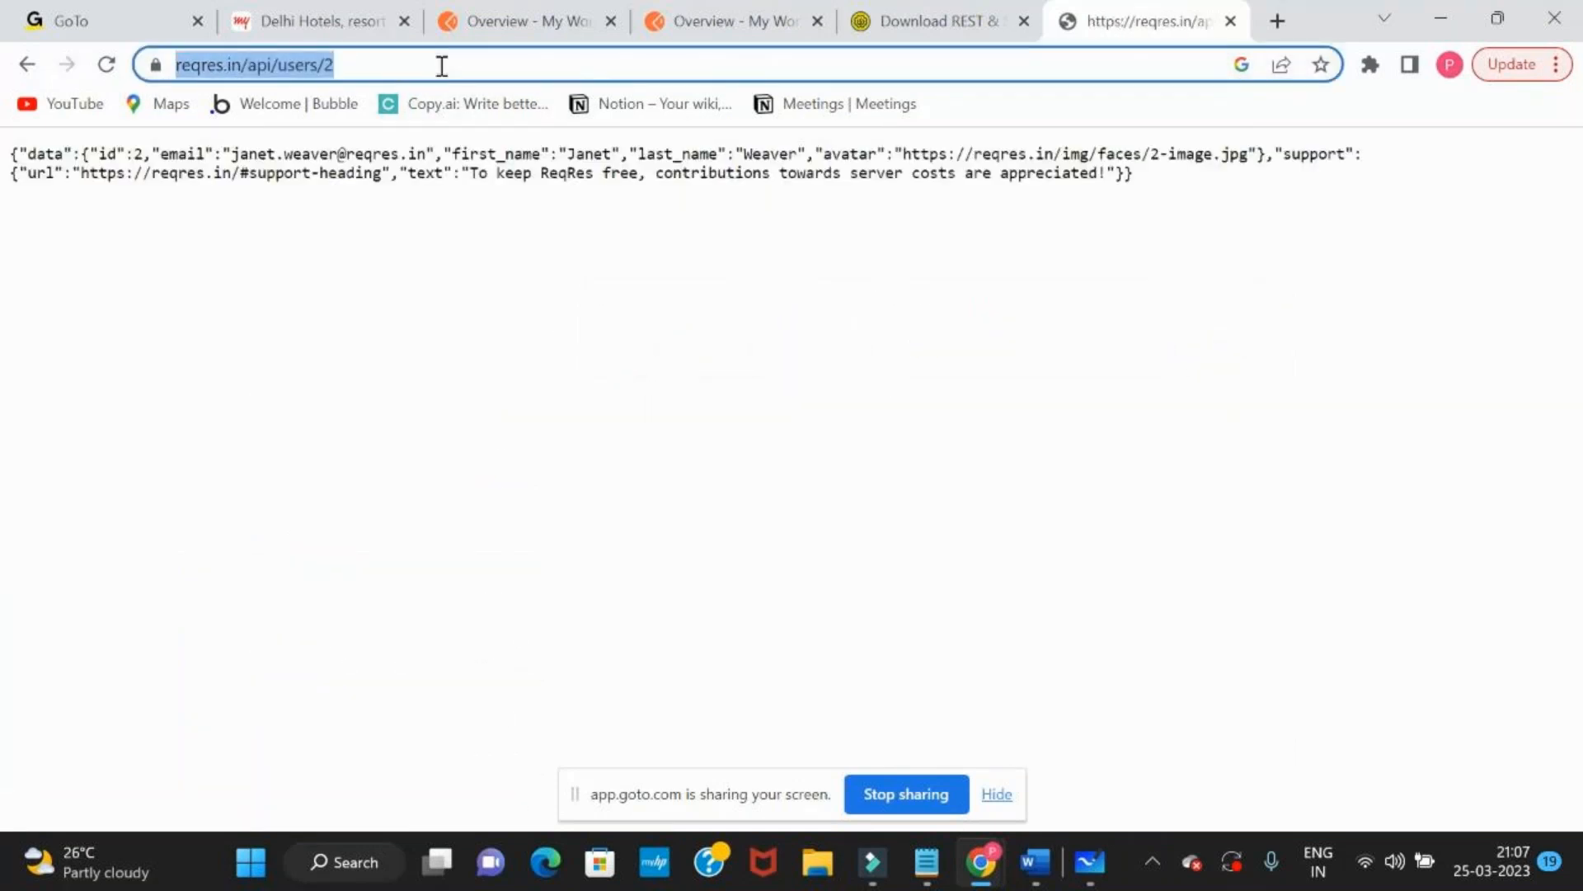
Switch to the Postman workspace and create a new collection named NewAPITestCases
{"action": "key", "text": "alt+Tab"}
{"action": "key", "text": "Tab"}
{"action": "key", "text": "Tab"}
{"action": "key", "text": "Tab"}
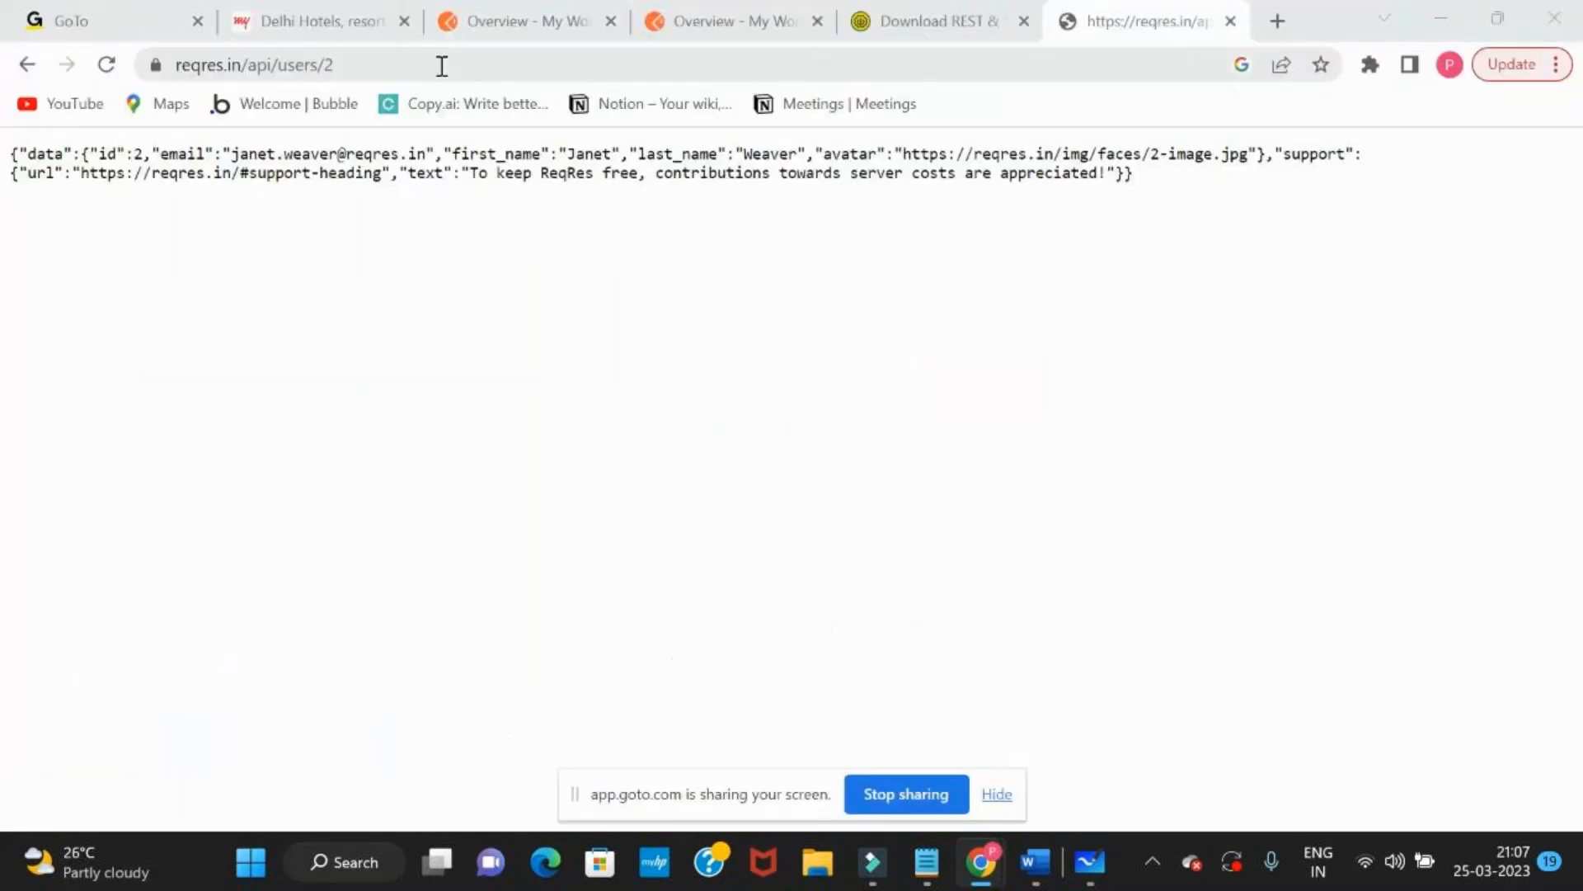
{"action": "left_click", "coordinate": [697, 18]}
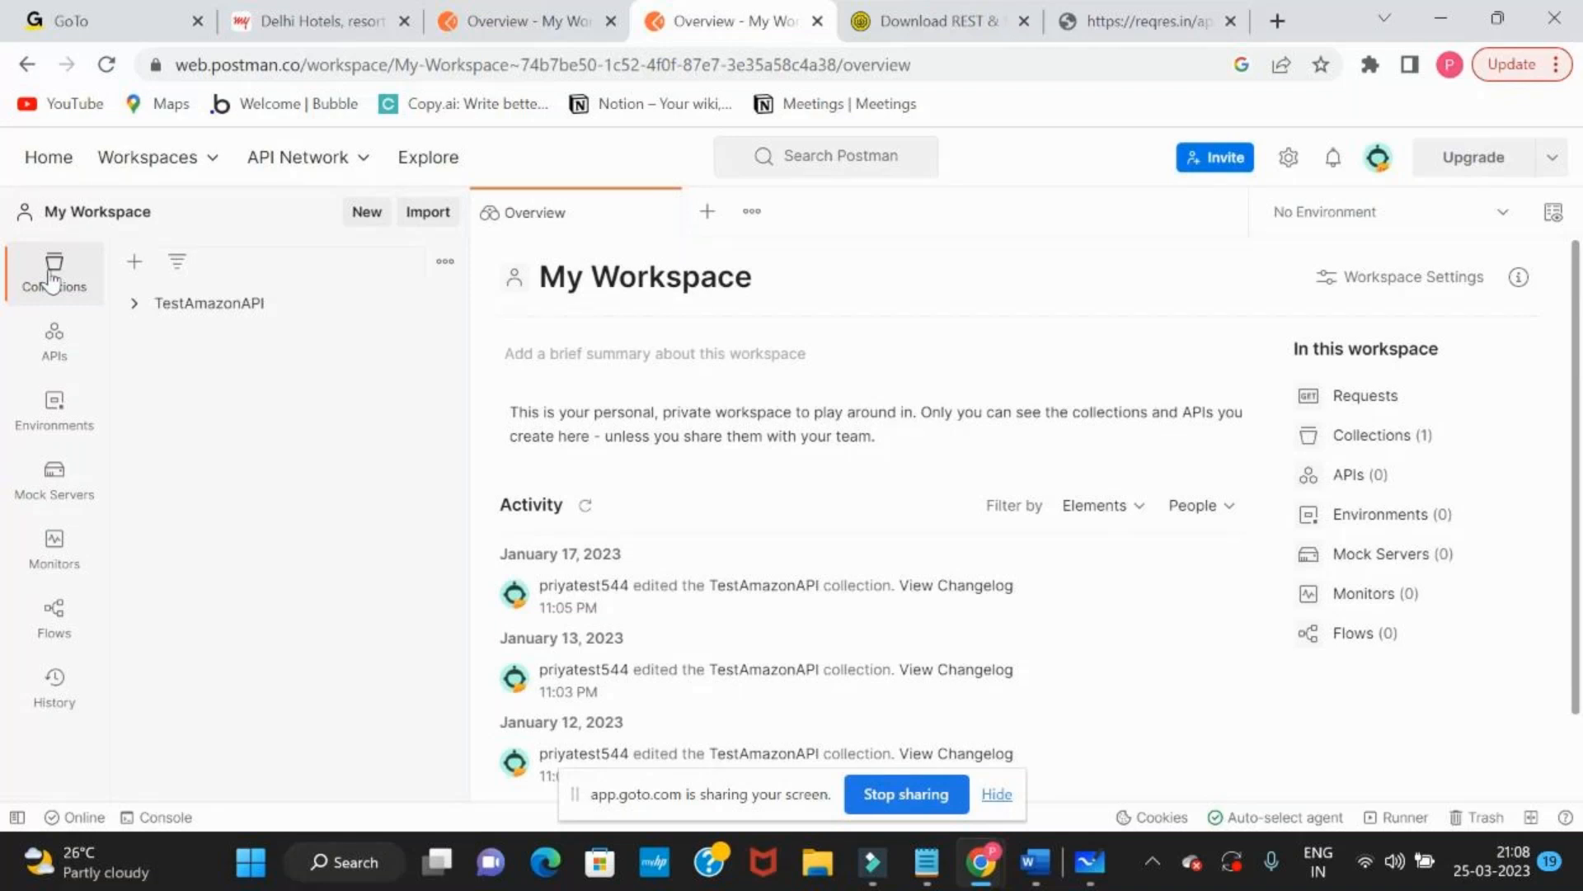
{"action": "left_click", "coordinate": [125, 262]}
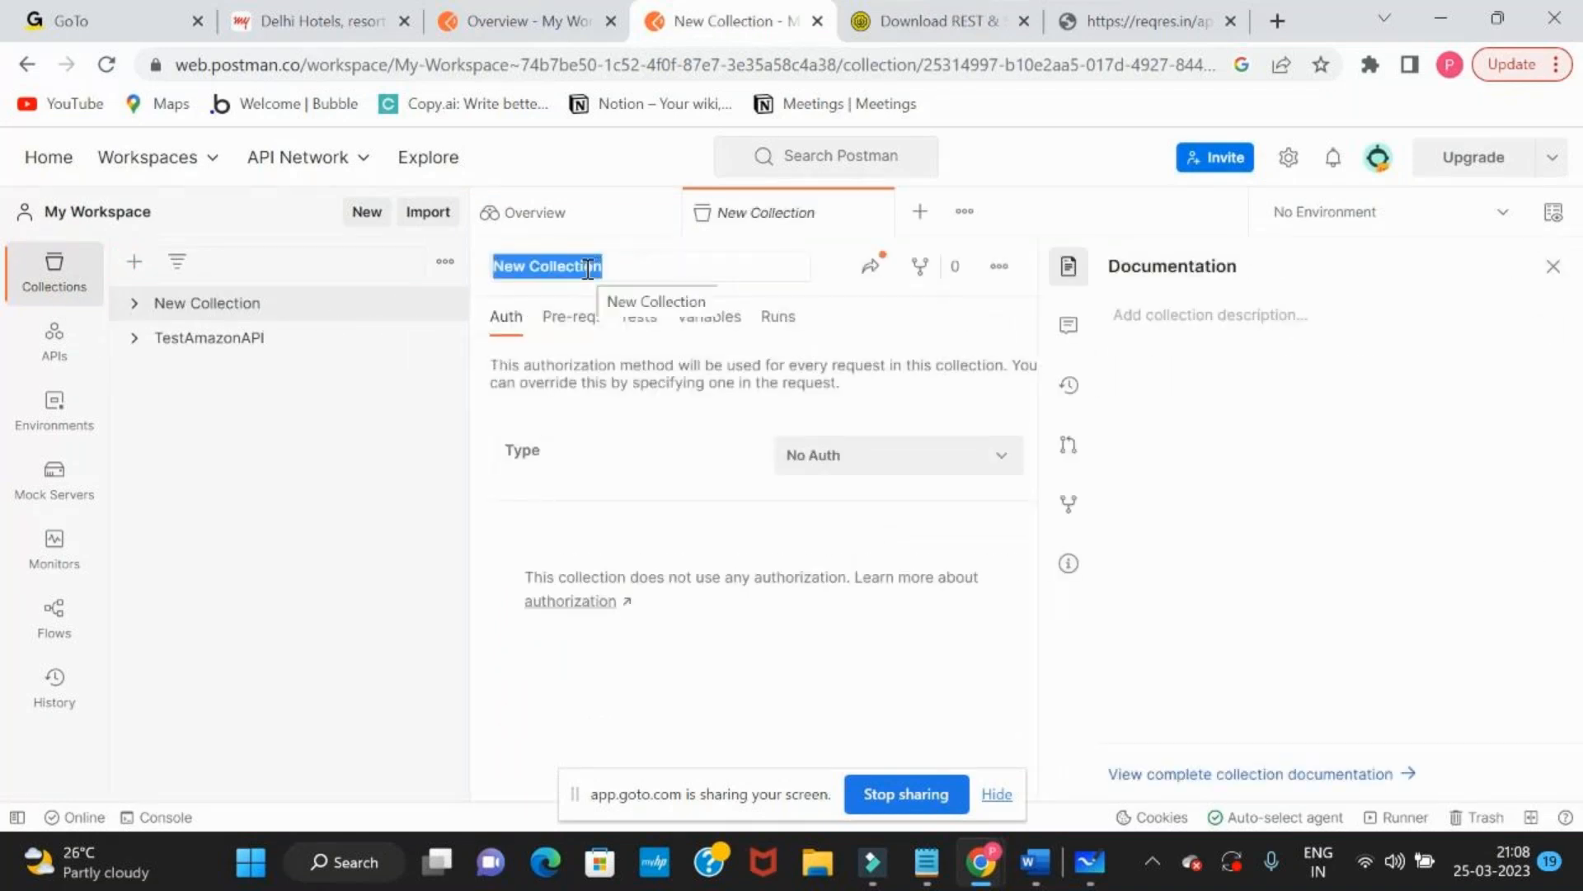
{"action": "type", "text": "NewAPITest"}
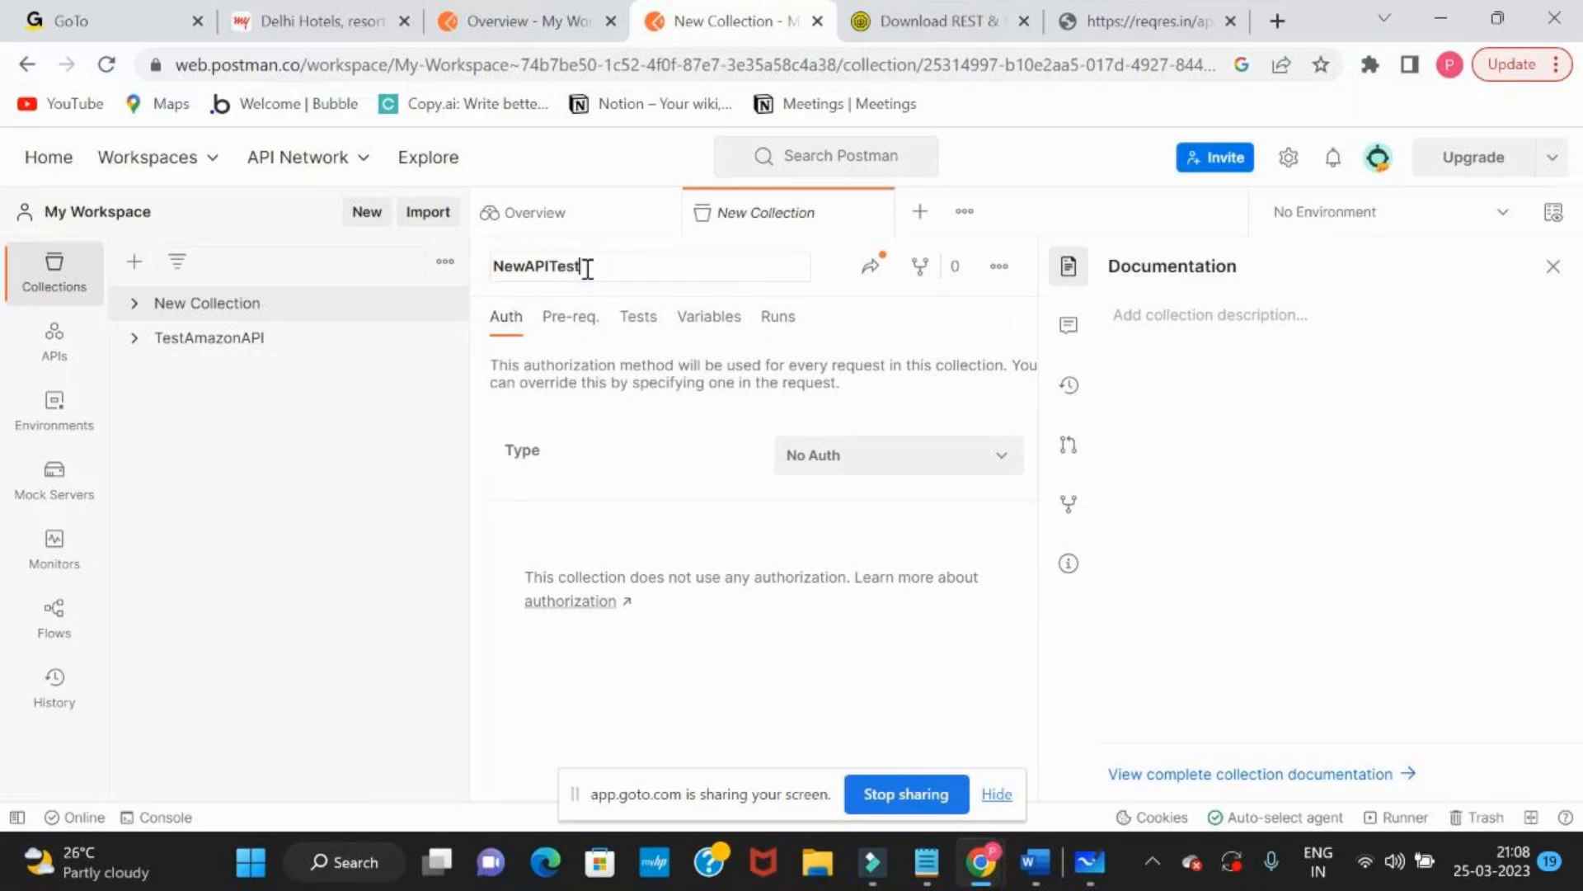
{"action": "type", "text": "Cases"}
{"action": "key", "text": "Escape"}
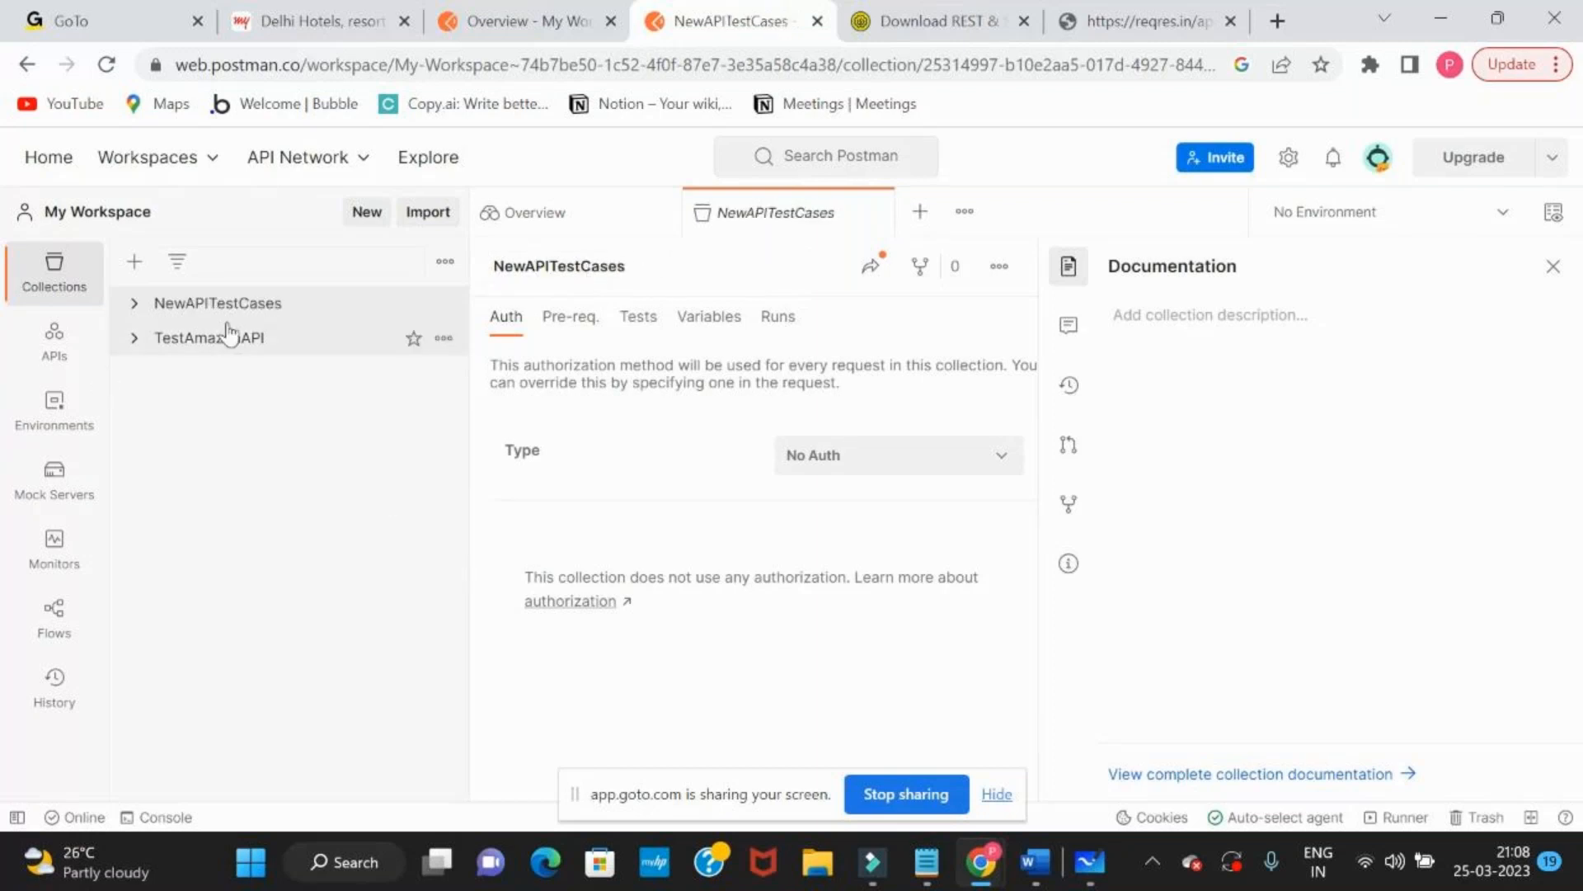
Add a request named GetUserSingleUserData to the NewAPITestCases collection
{"action": "left_click", "coordinate": [184, 305]}
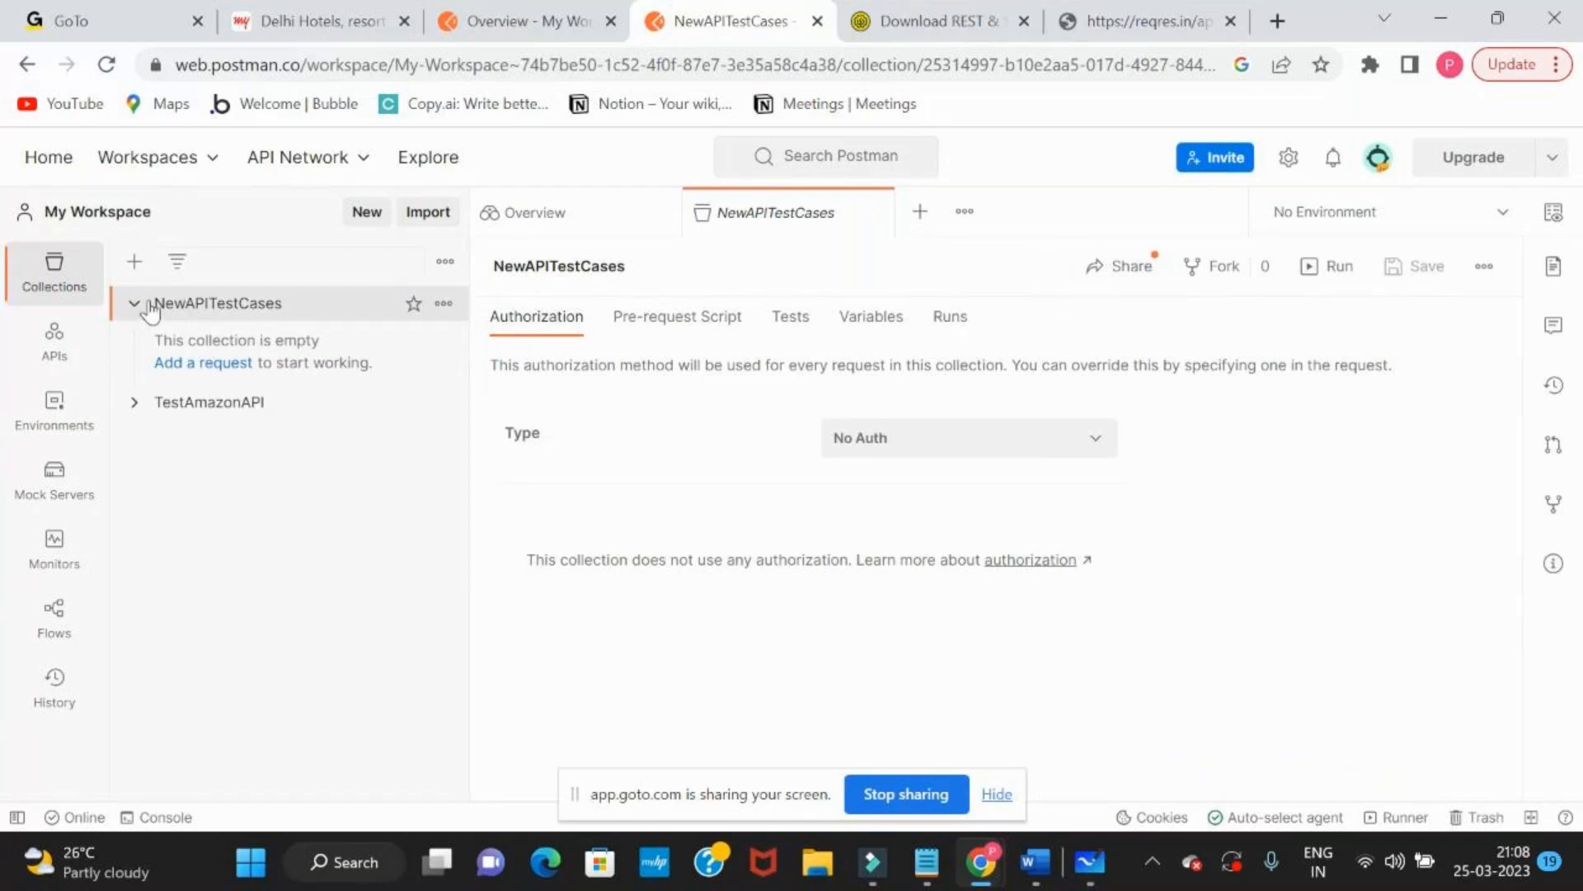
{"action": "left_click", "coordinate": [205, 362]}
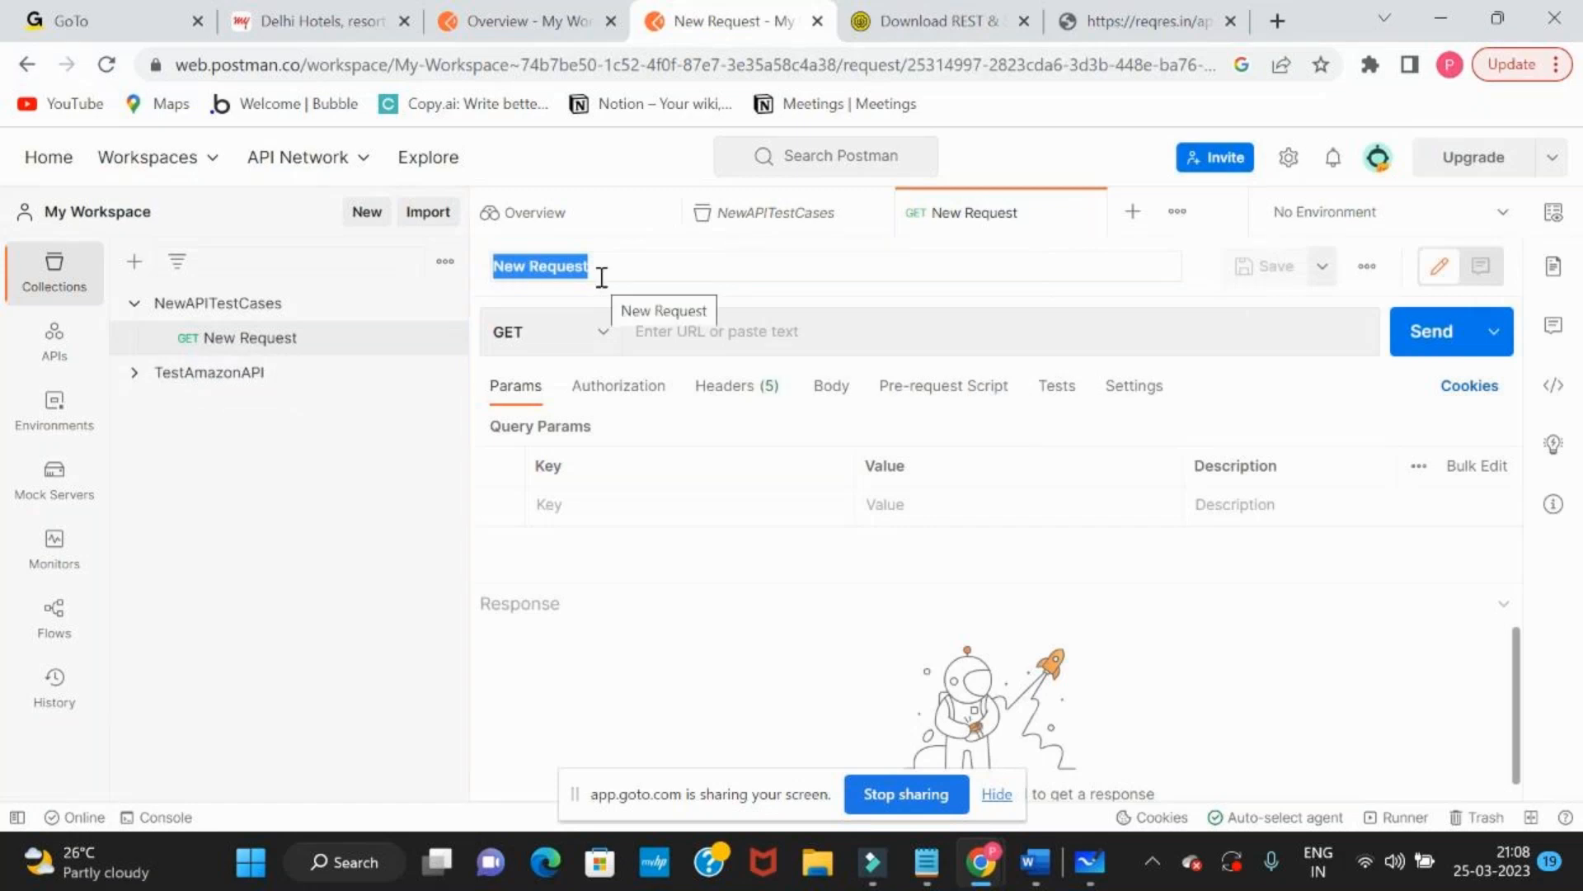
{"action": "type", "text": "Get"}
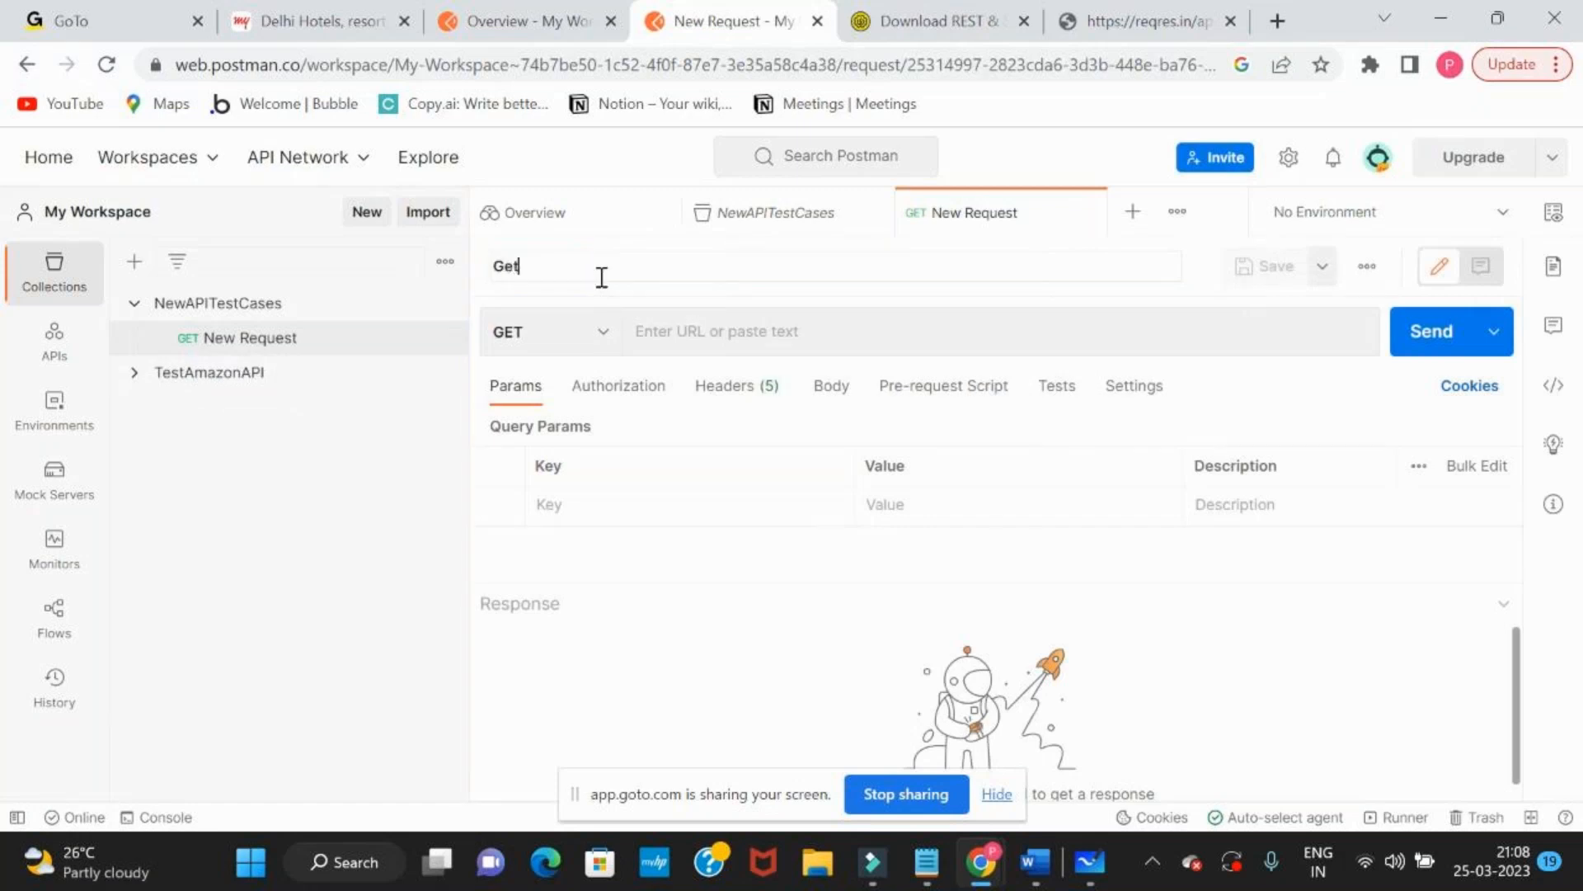
{"action": "type", "text": "UserSingleUserData"}
{"action": "key", "text": "Return"}
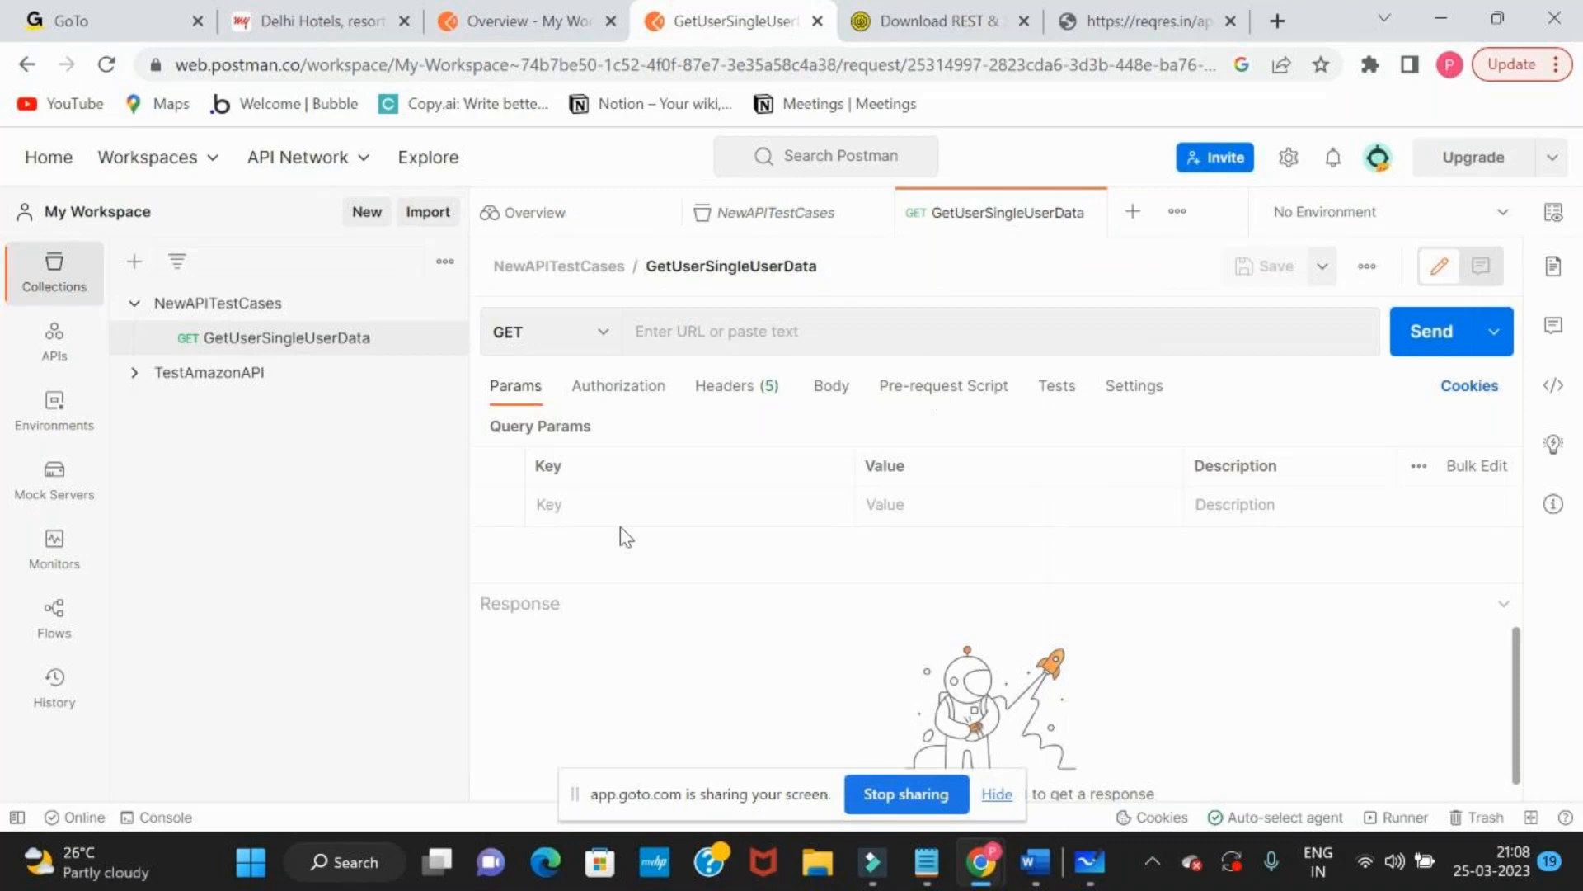
{"action": "left_click", "coordinate": [672, 330]}
{"action": "type", "text": "https://reqres.in/api/users/2"}
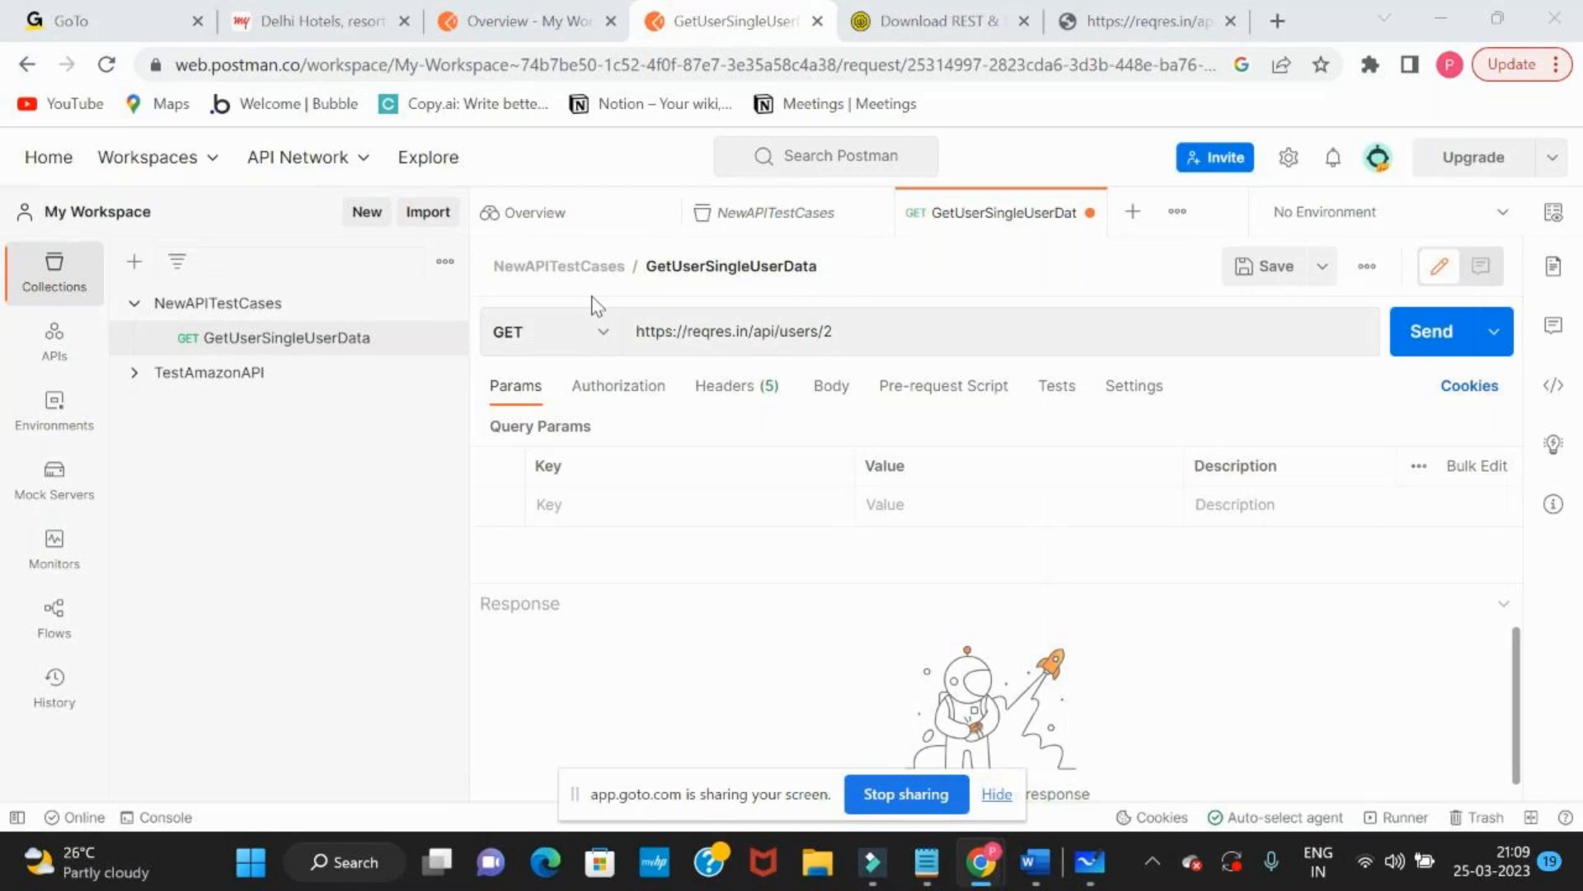
{"action": "key", "text": "alt+Tab"}
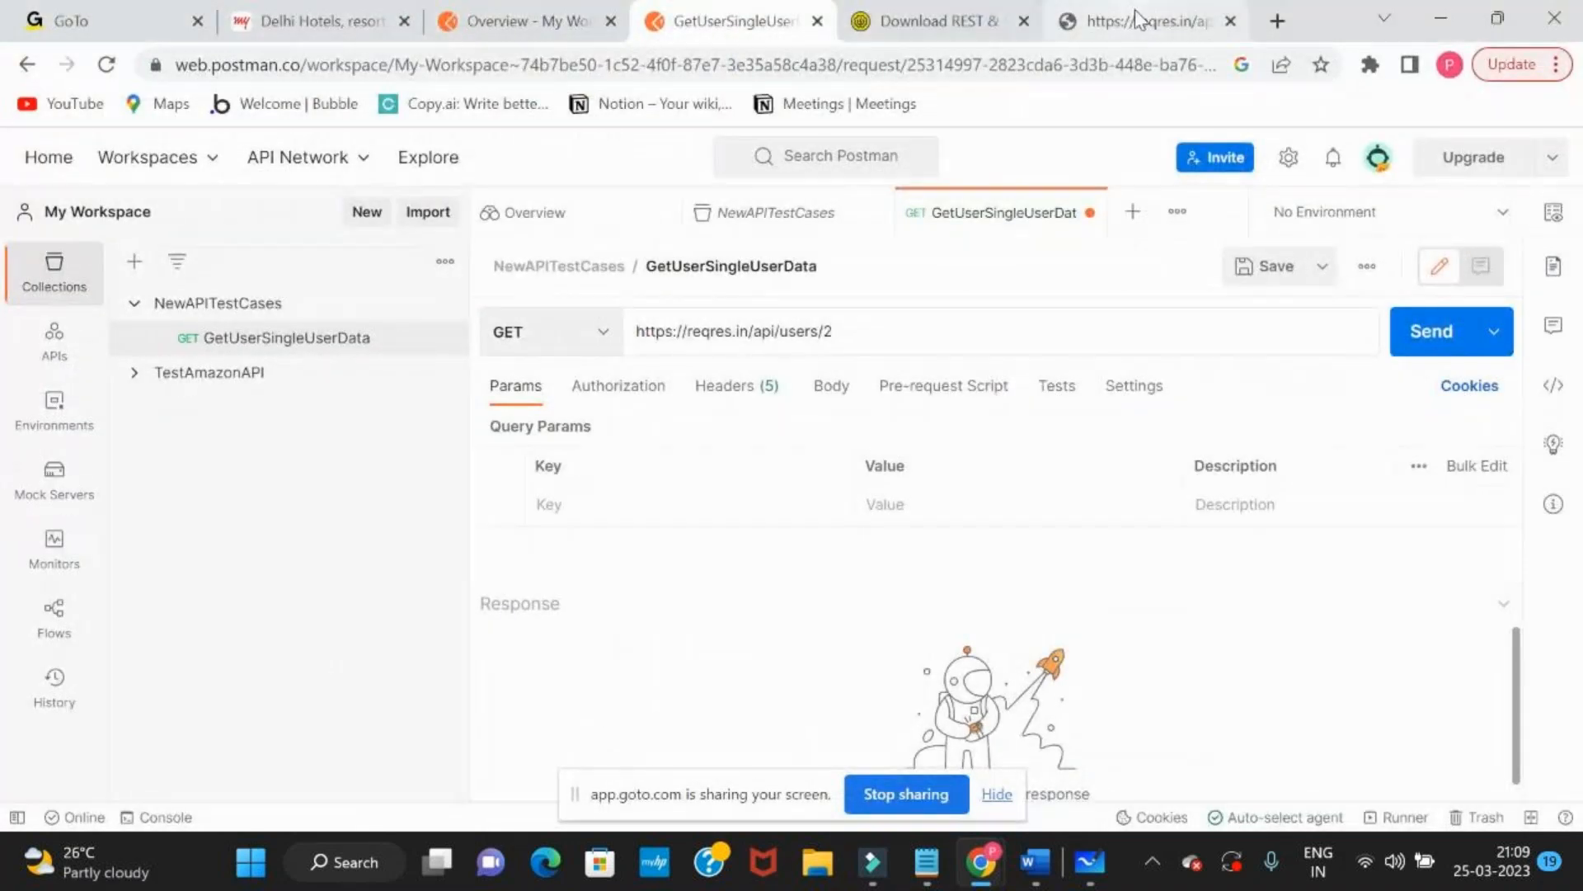
{"action": "left_click", "coordinate": [1121, 21]}
{"action": "left_click_drag", "start_coordinate": [108, 155], "coordinate": [338, 314]}
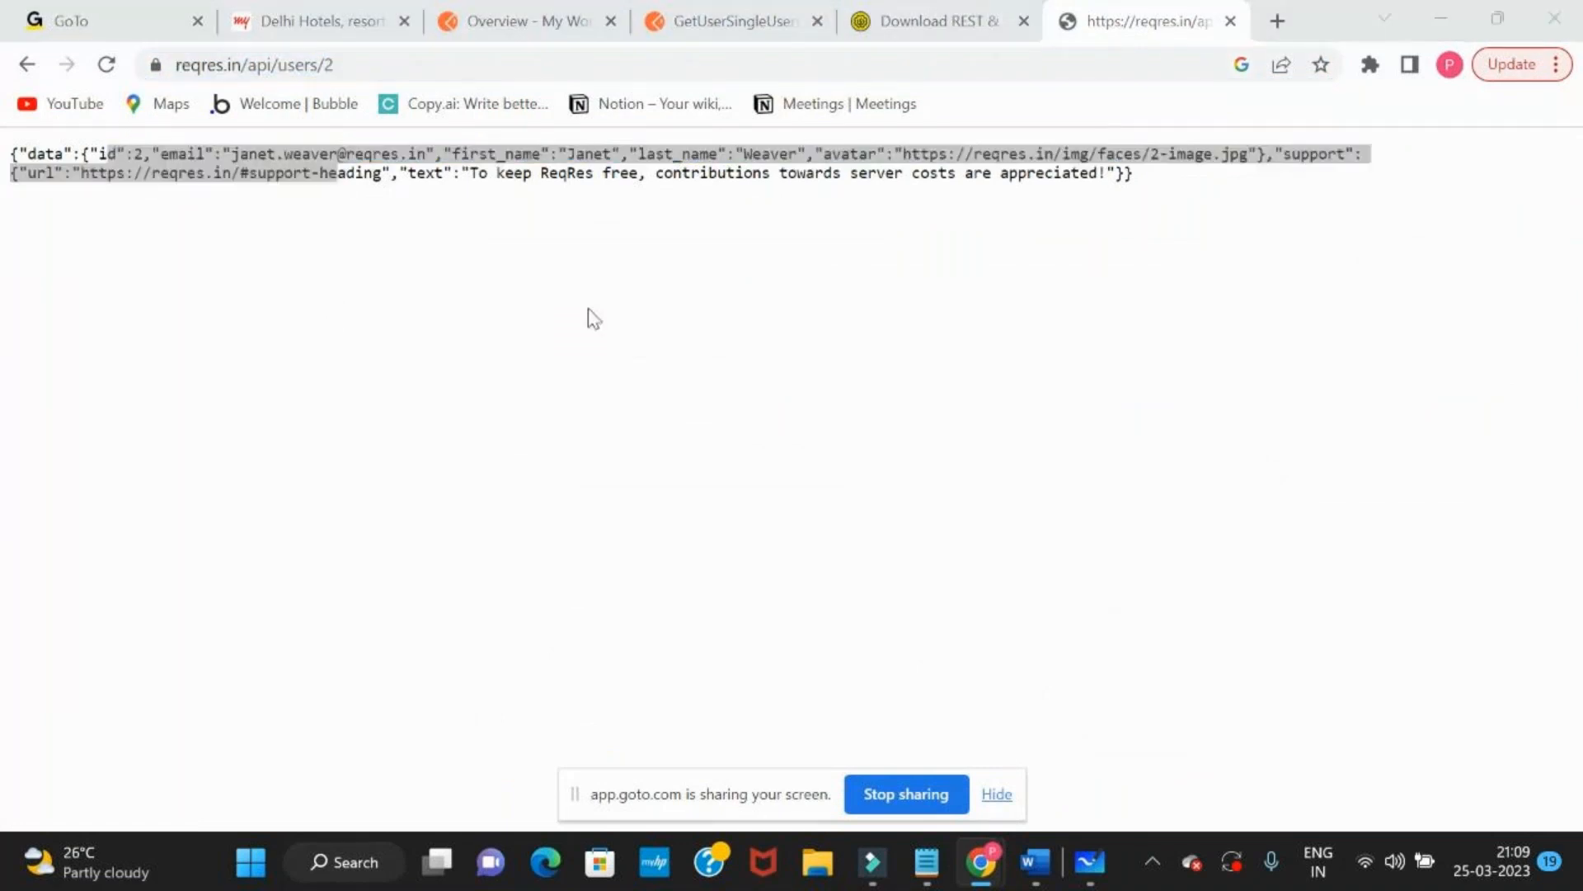
{"action": "left_click", "coordinate": [733, 37]}
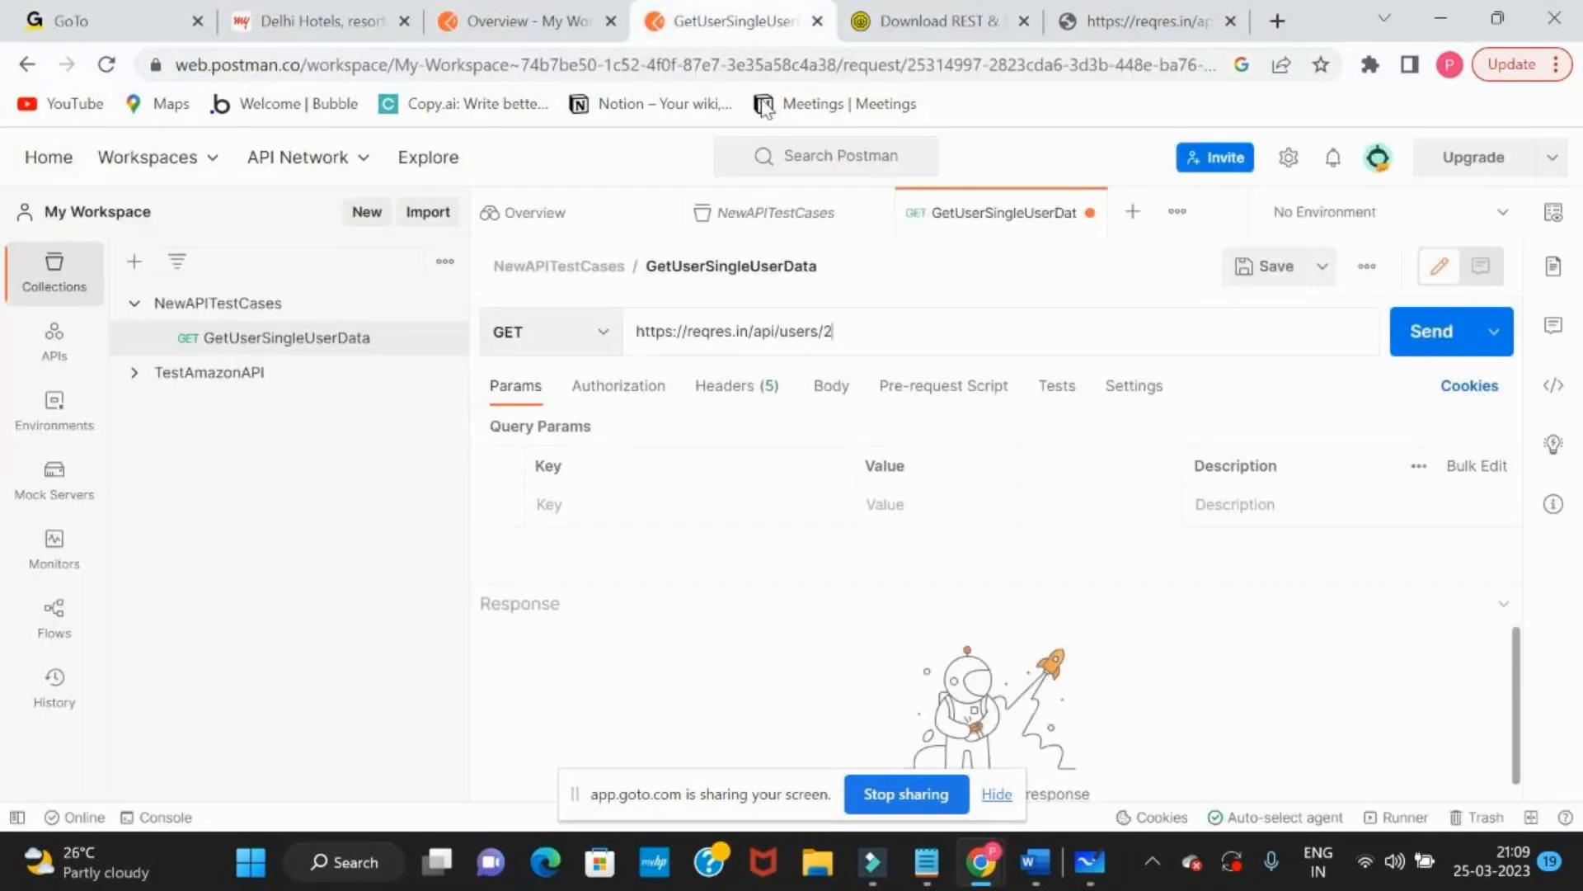
Send the GetUserSingleUserData request and enlarge the response area to check the returned user id
{"action": "left_click", "coordinate": [1422, 338]}
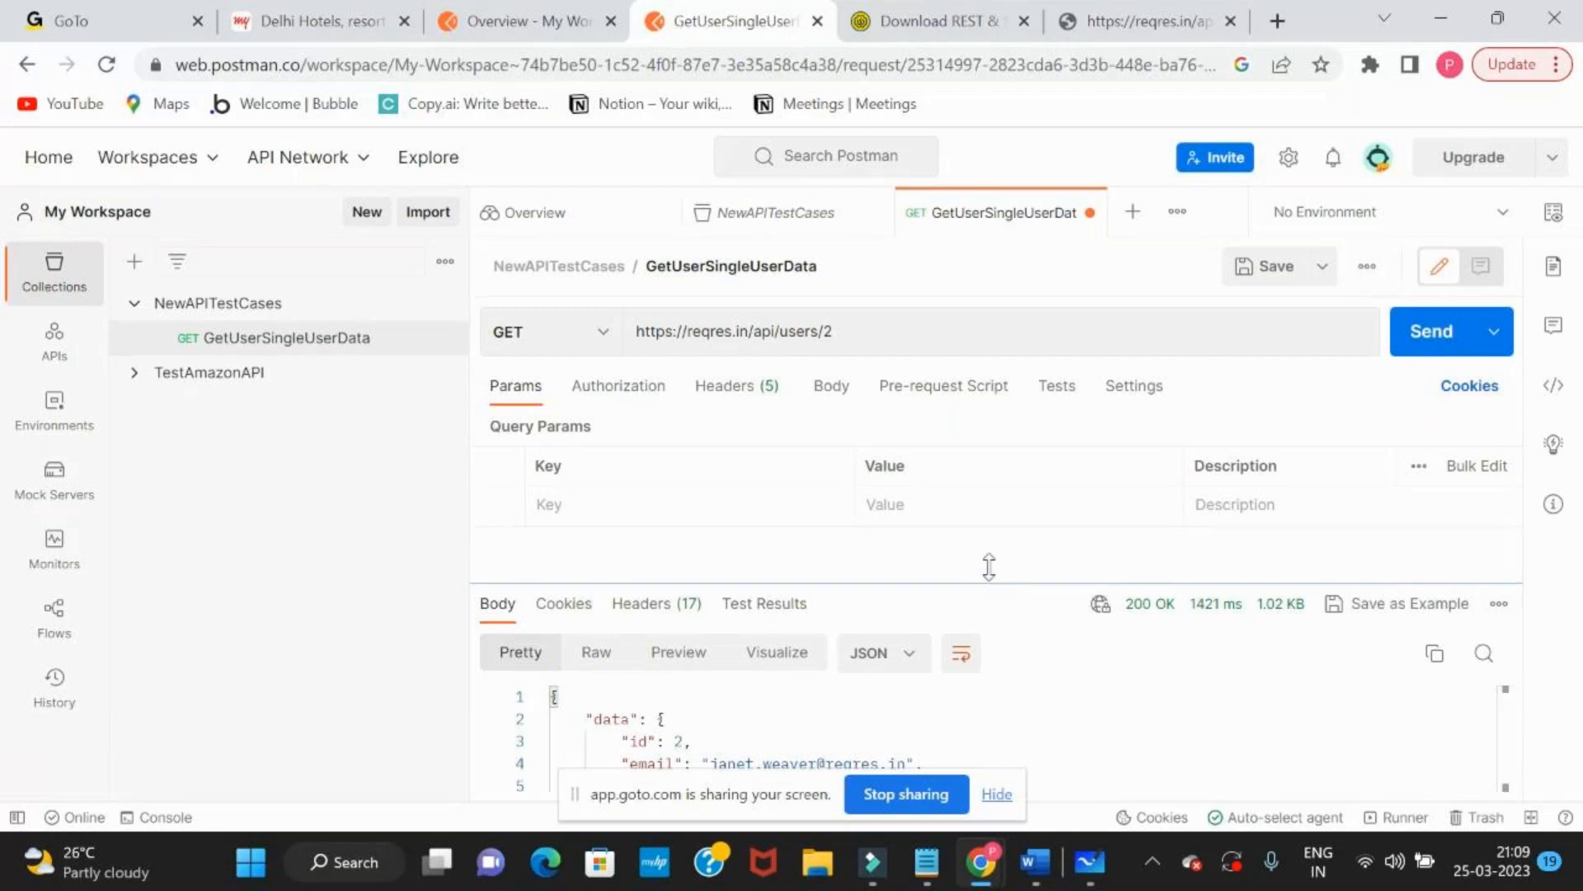
{"action": "left_click_drag", "start_coordinate": [989, 565], "coordinate": [987, 409]}
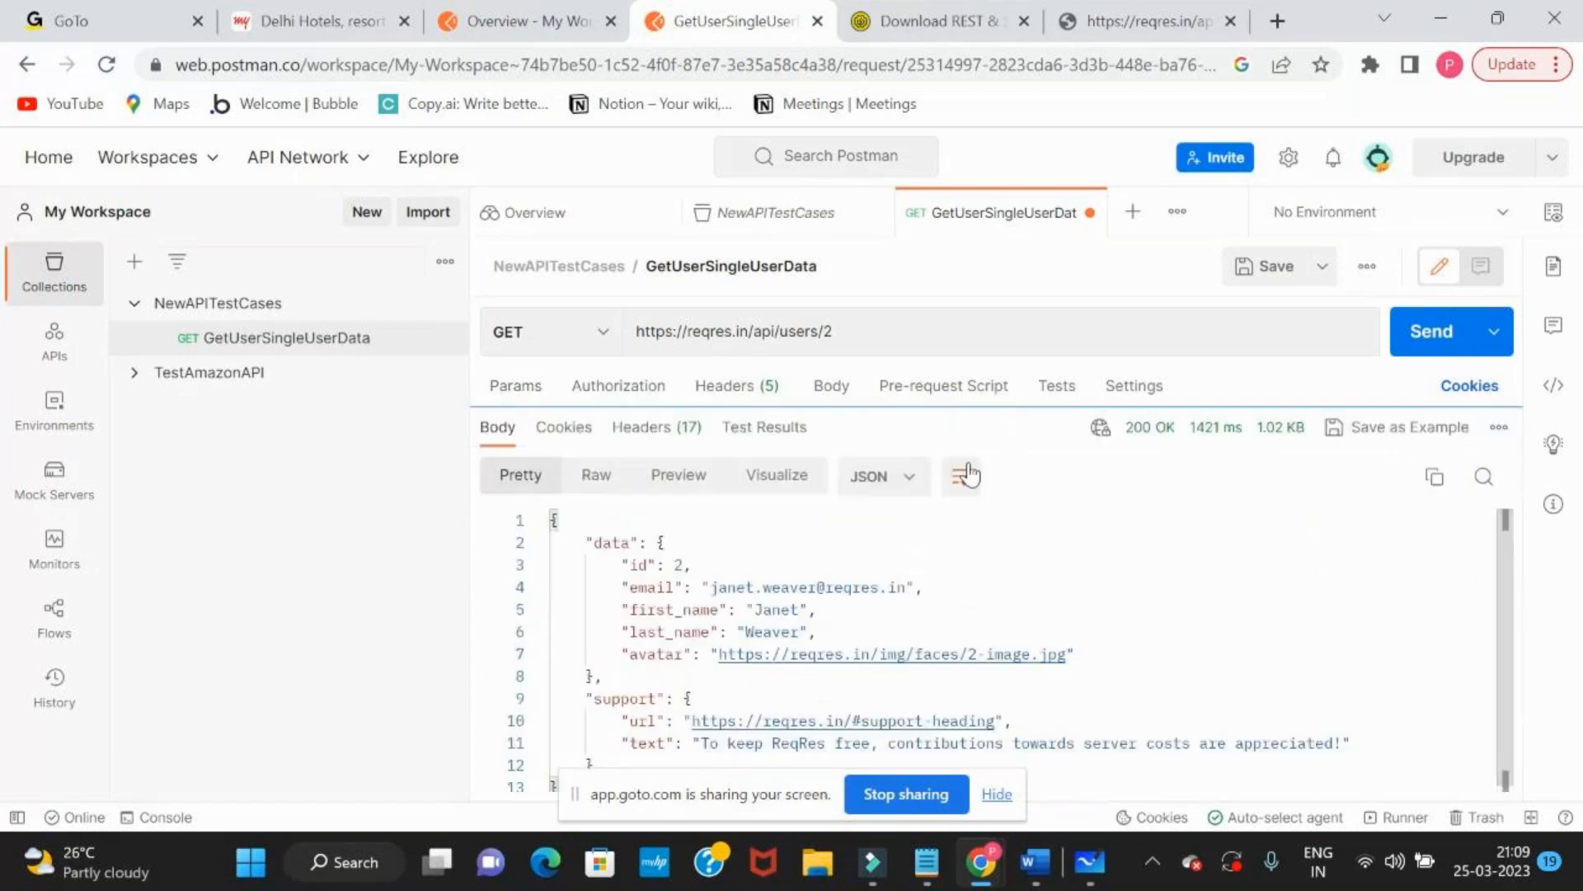
{"action": "left_click_drag", "start_coordinate": [671, 565], "coordinate": [696, 564]}
{"action": "left_click", "coordinate": [843, 328]}
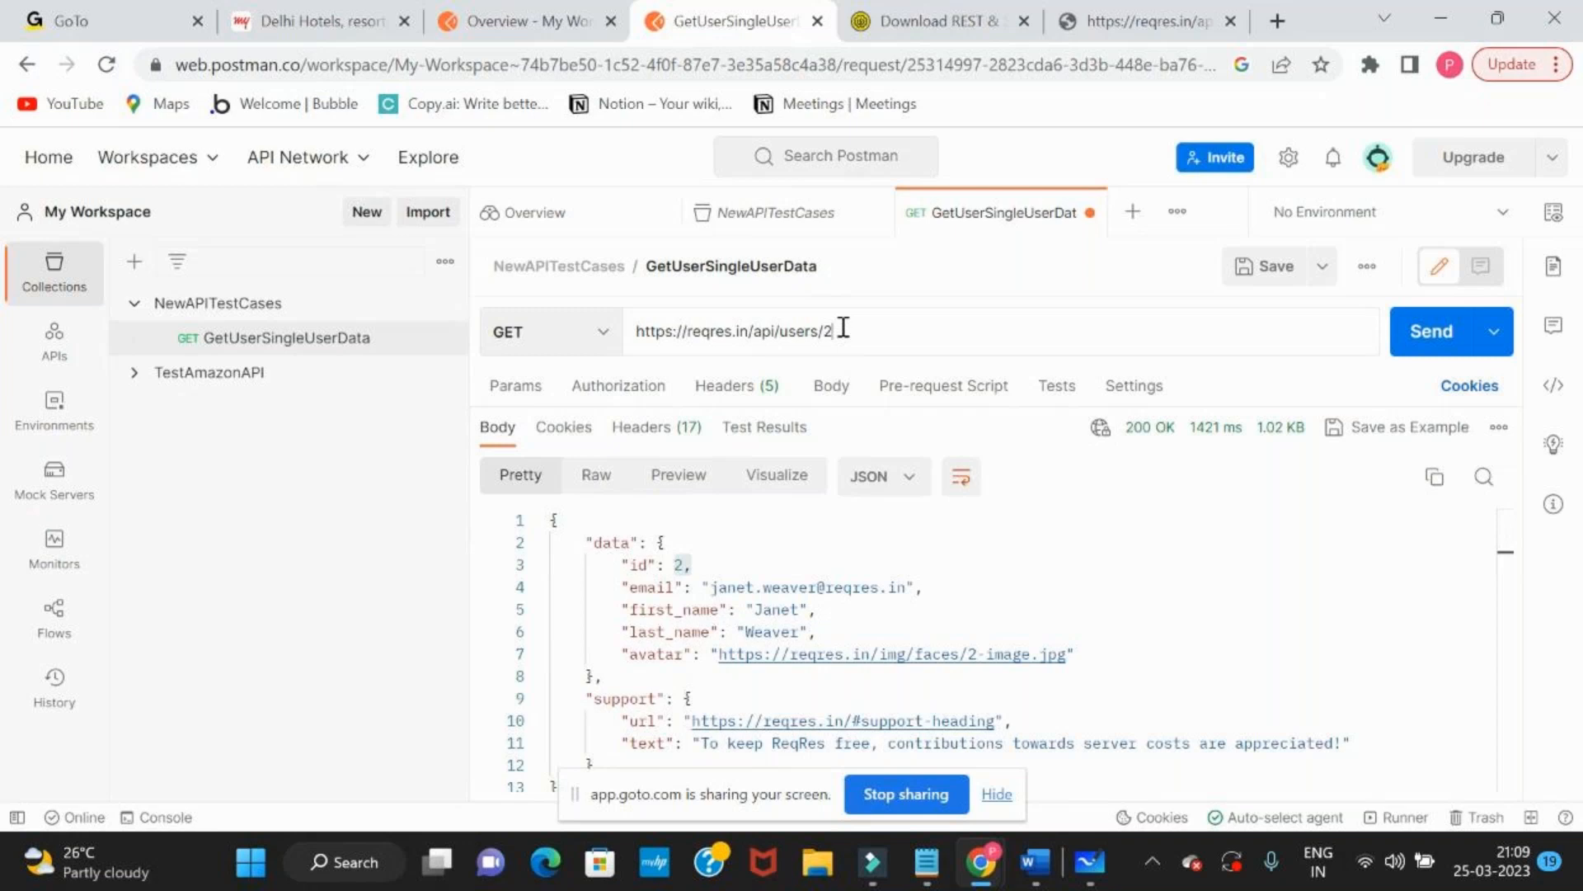
{"action": "key", "text": "BackSpace"}
{"action": "type", "text": "3"}
{"action": "left_click", "coordinate": [1427, 350]}
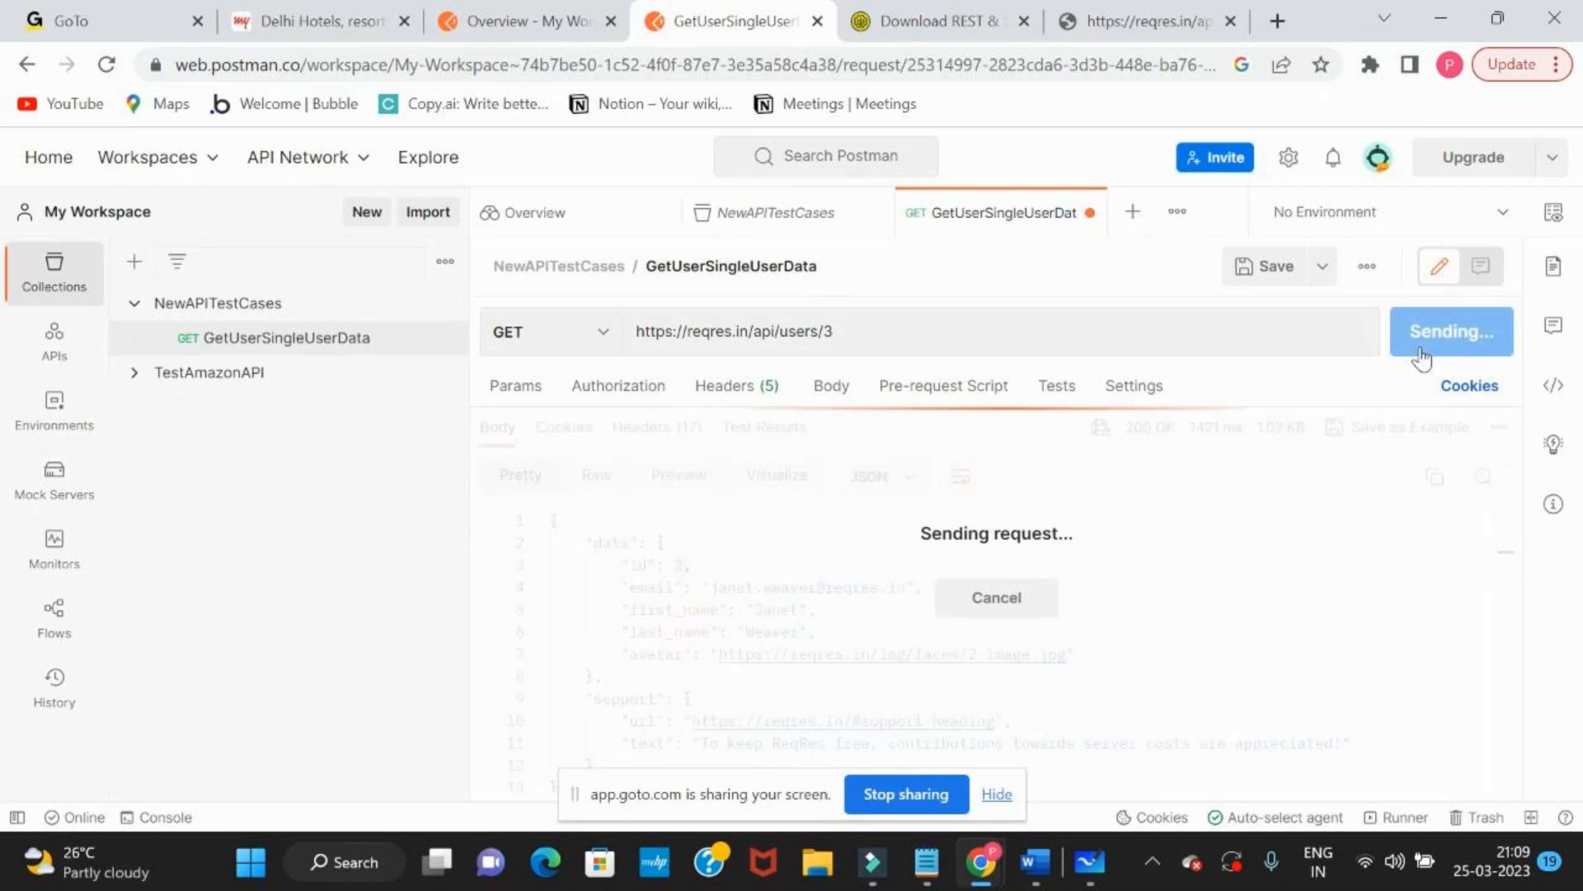
{"action": "left_click_drag", "start_coordinate": [625, 568], "coordinate": [910, 588]}
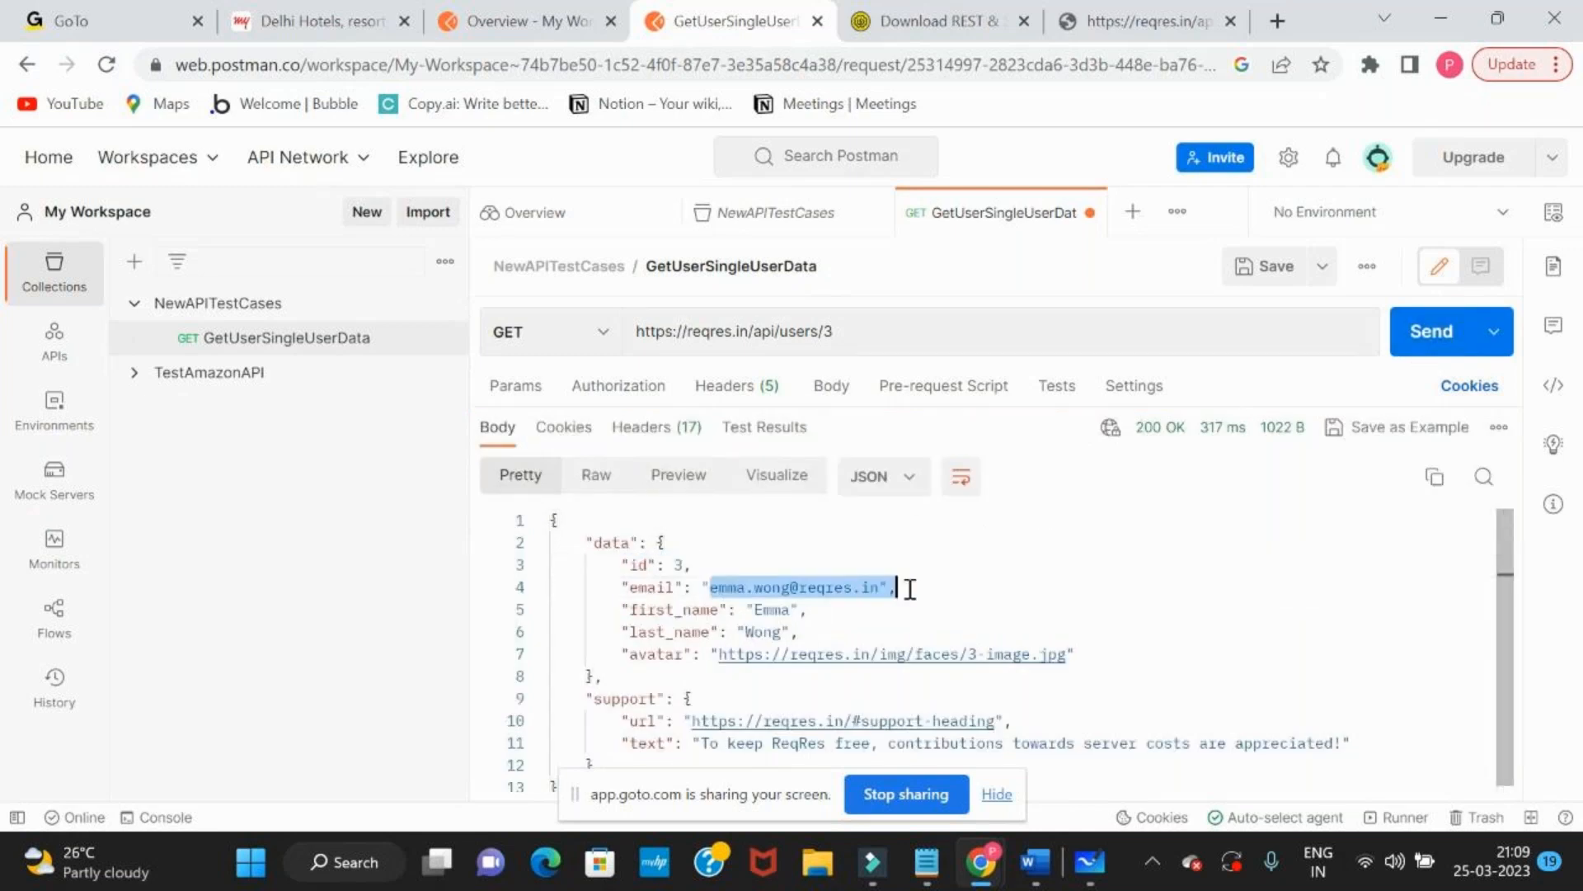
{"action": "left_click_drag", "start_coordinate": [745, 610], "coordinate": [1121, 657]}
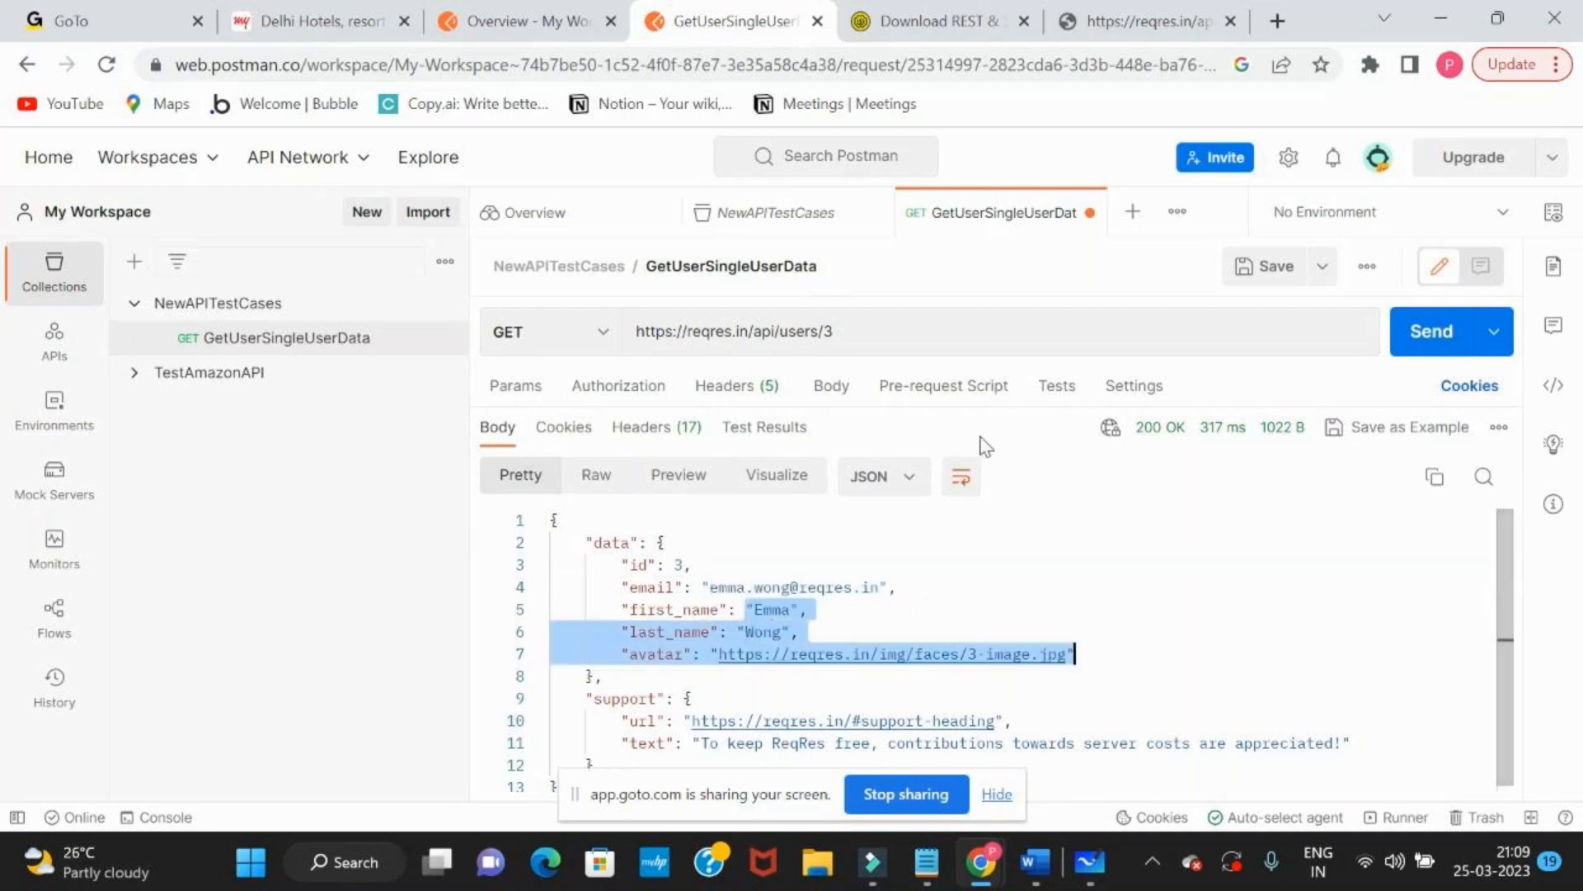
{"action": "left_click", "coordinate": [913, 347]}
{"action": "key", "text": "BackSpace"}
{"action": "type", "text": "4"}
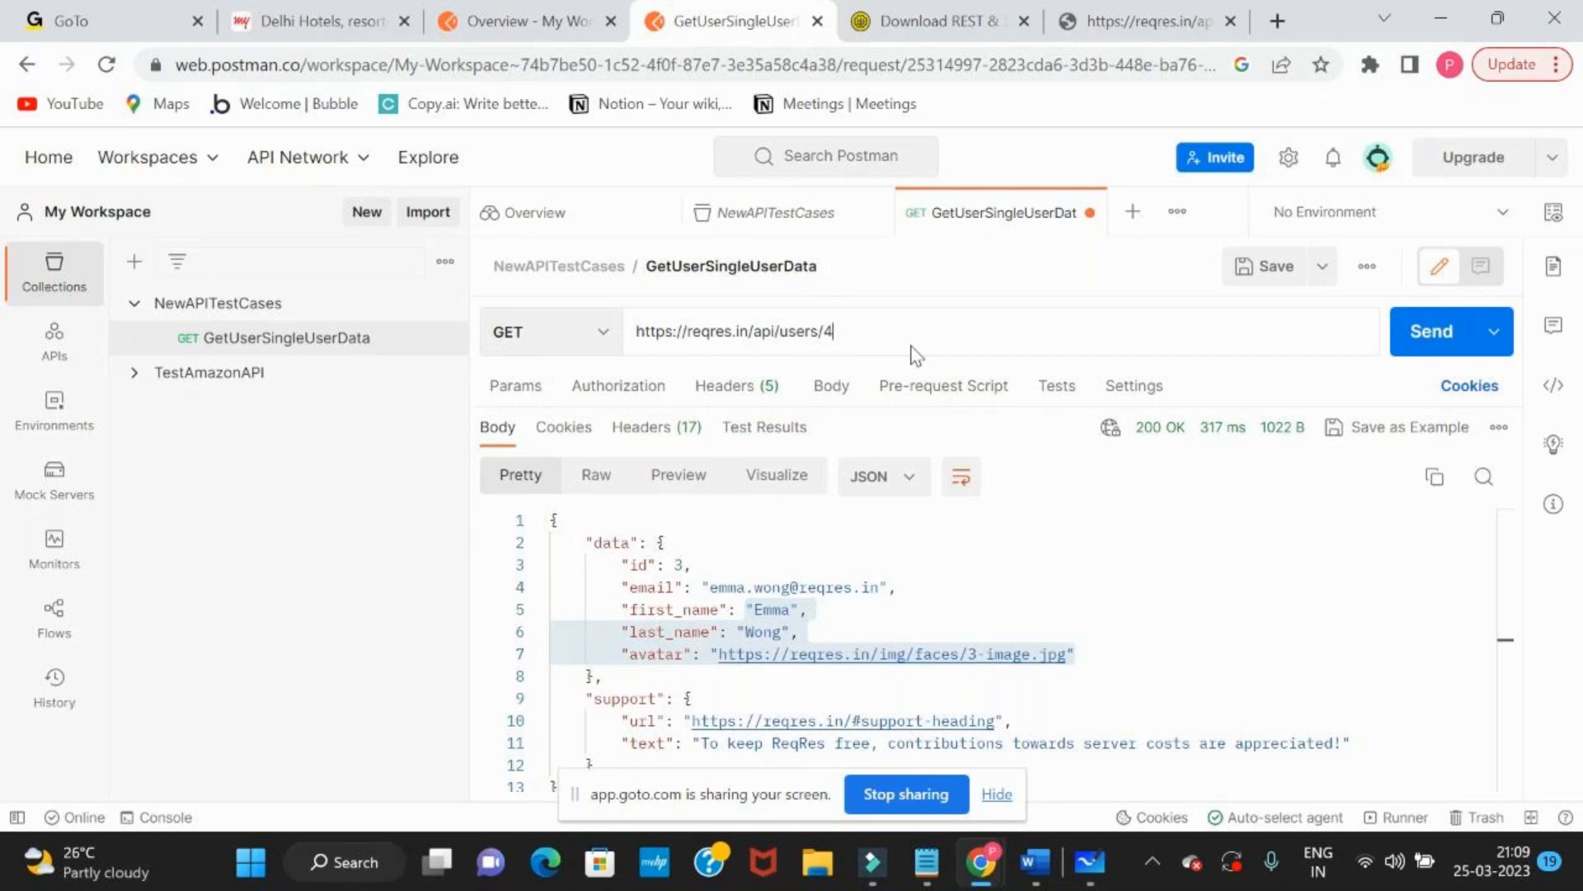
{"action": "left_click", "coordinate": [1425, 350]}
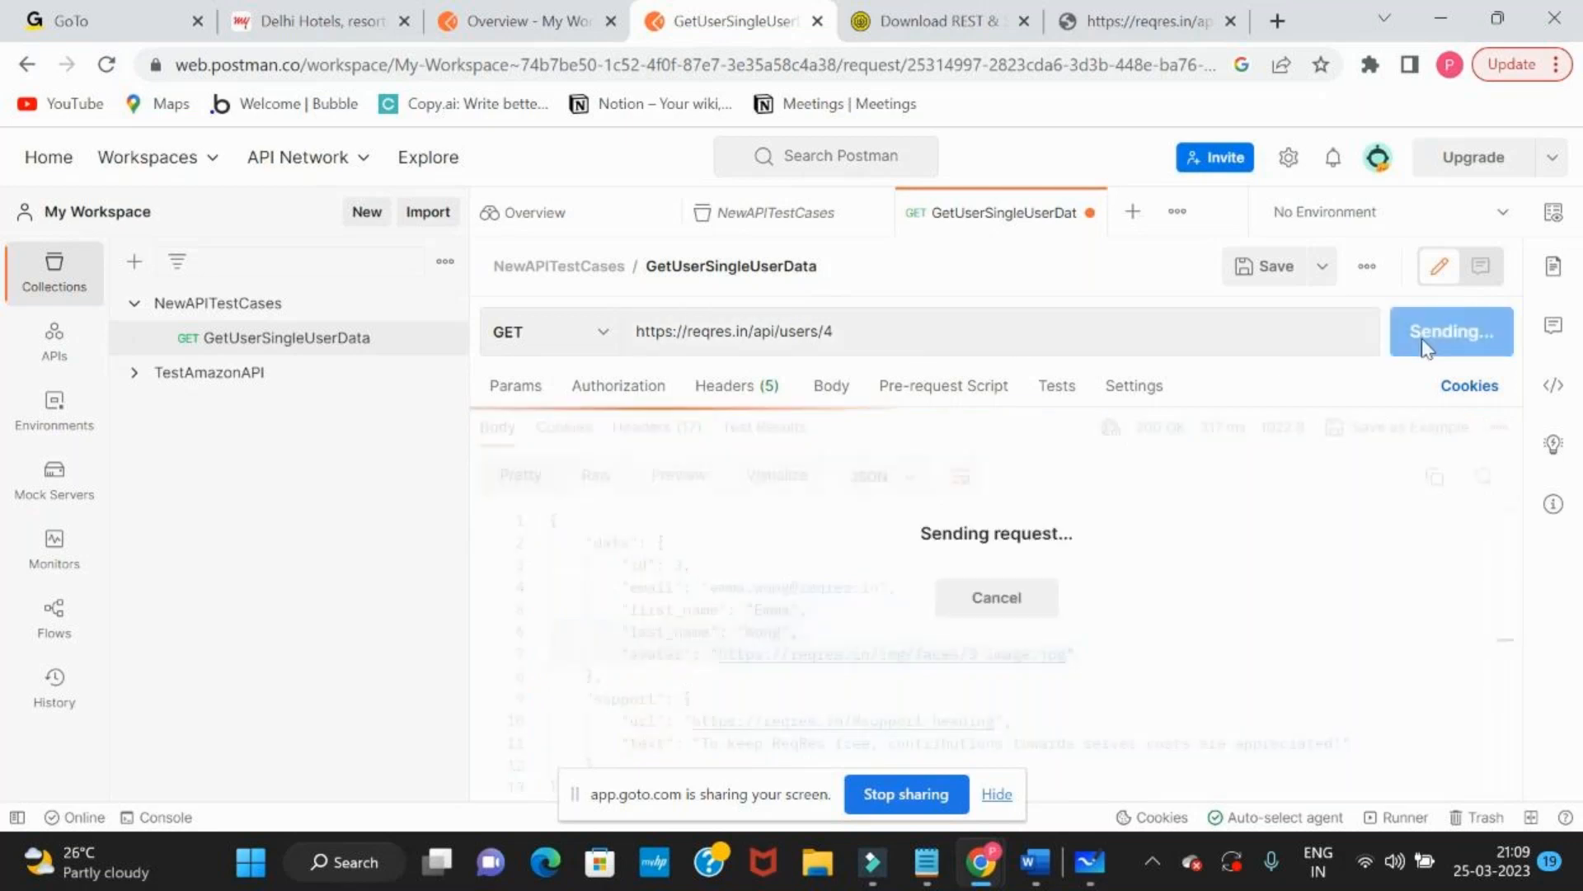
{"action": "left_click_drag", "start_coordinate": [711, 585], "coordinate": [835, 581]}
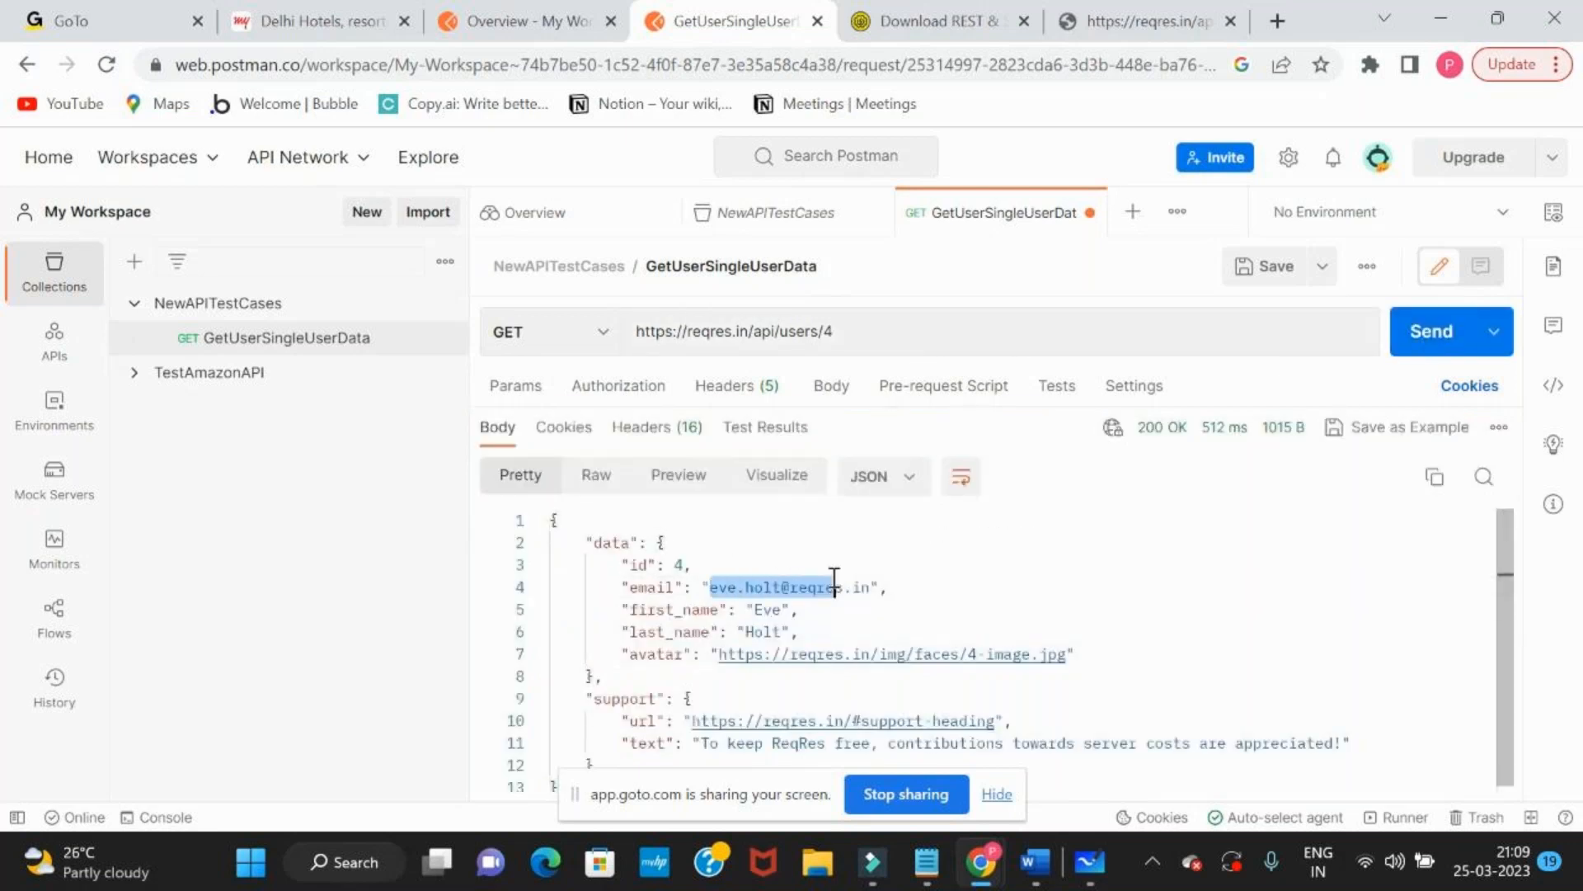
{"action": "left_click", "coordinate": [773, 631]}
{"action": "left_click", "coordinate": [859, 338]}
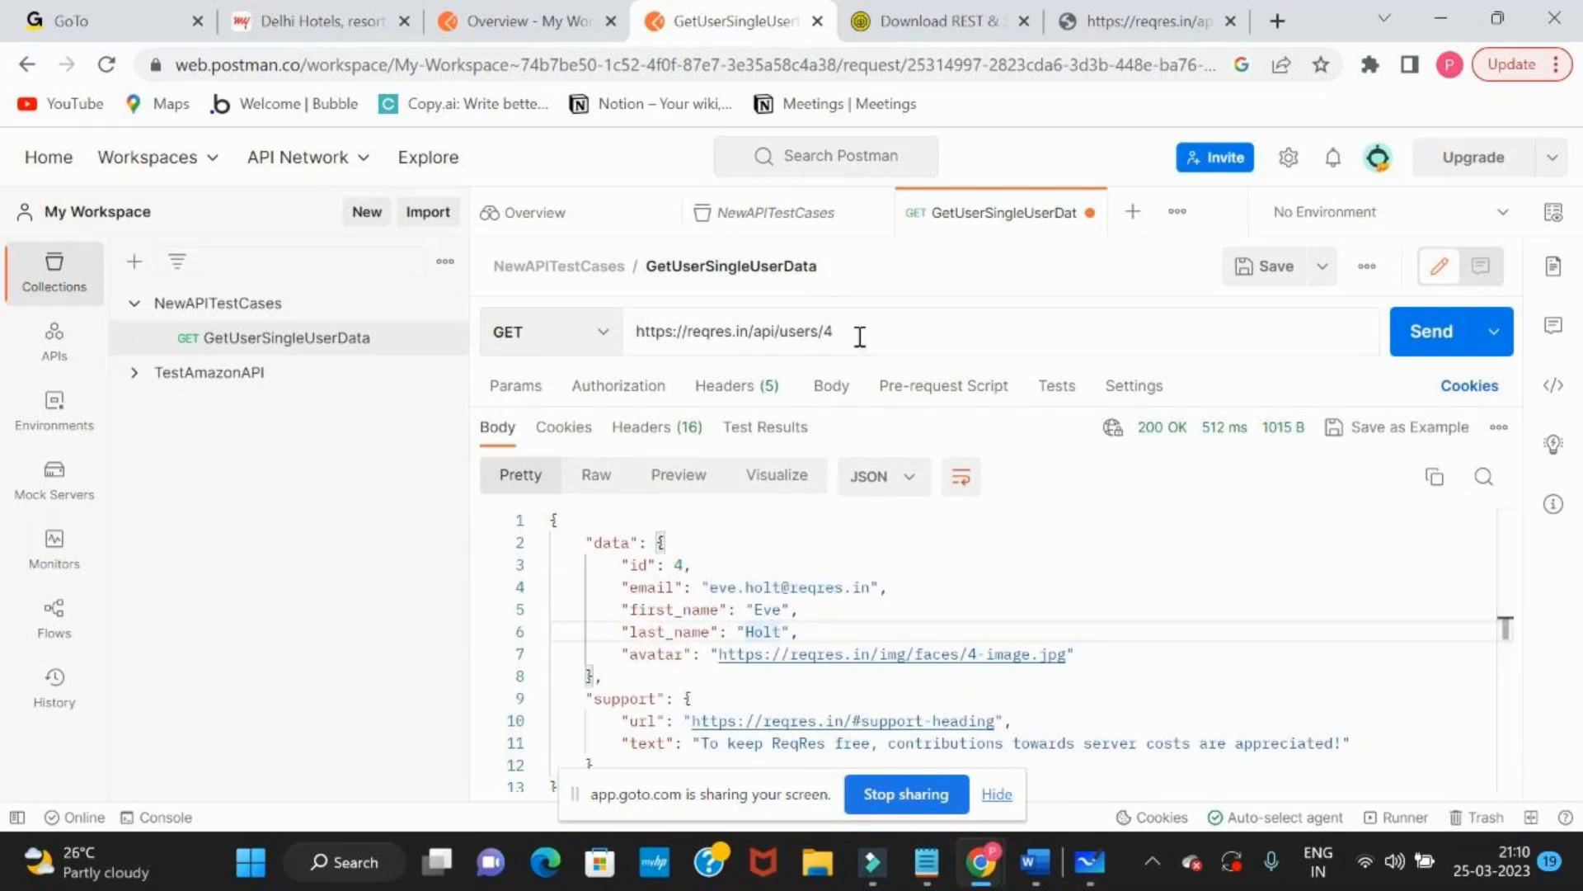
{"action": "key", "text": "BackSpace"}
{"action": "type", "text": "5"}
{"action": "key", "text": "Return"}
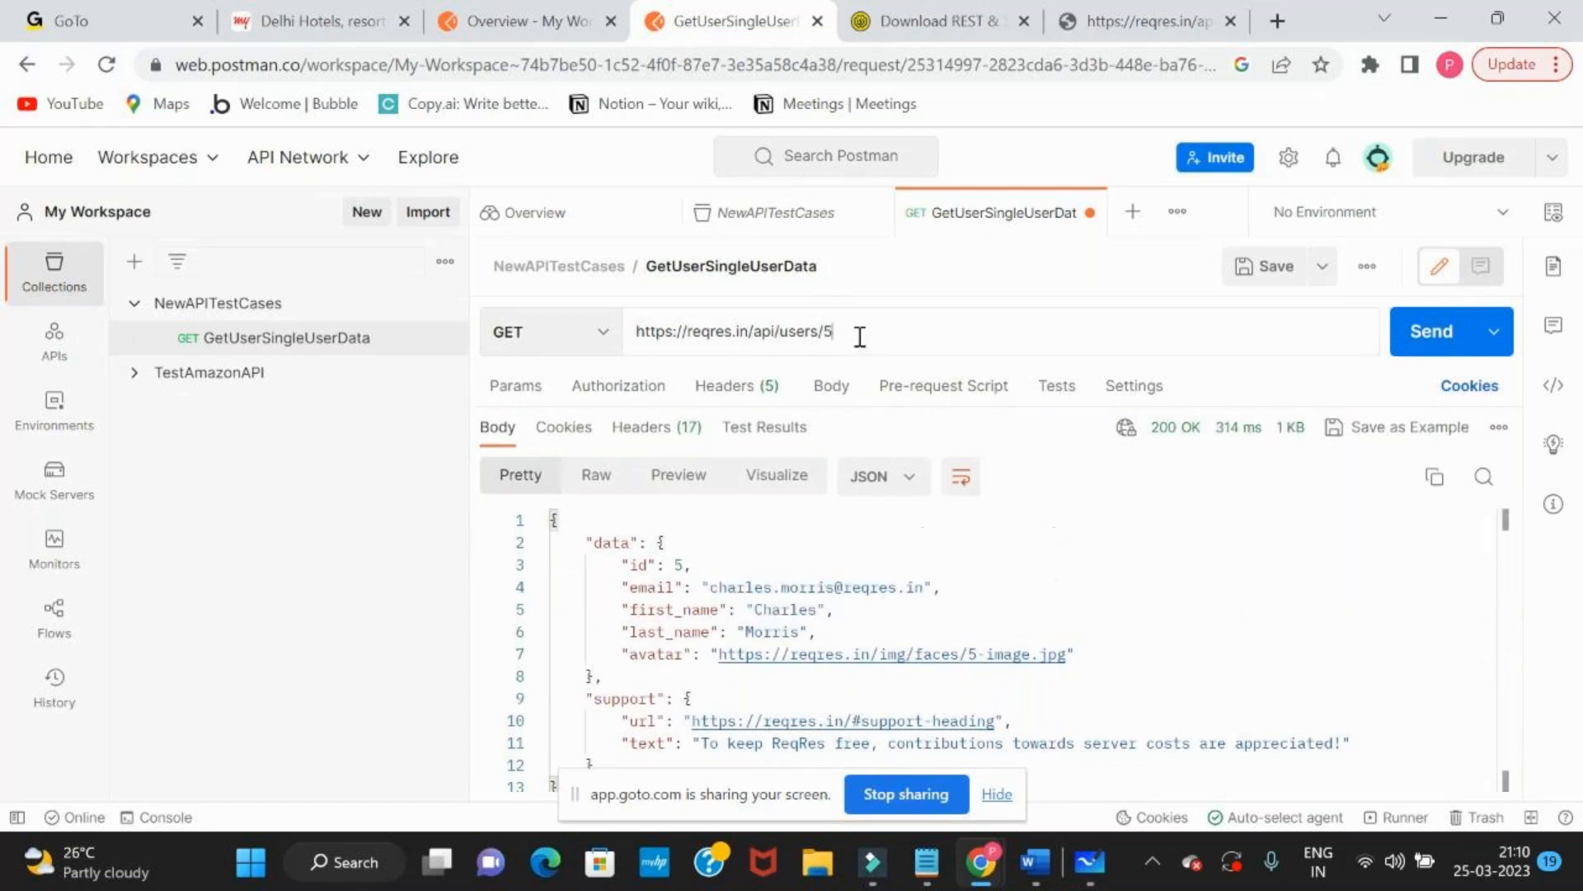
{"action": "double_click", "coordinate": [742, 588]}
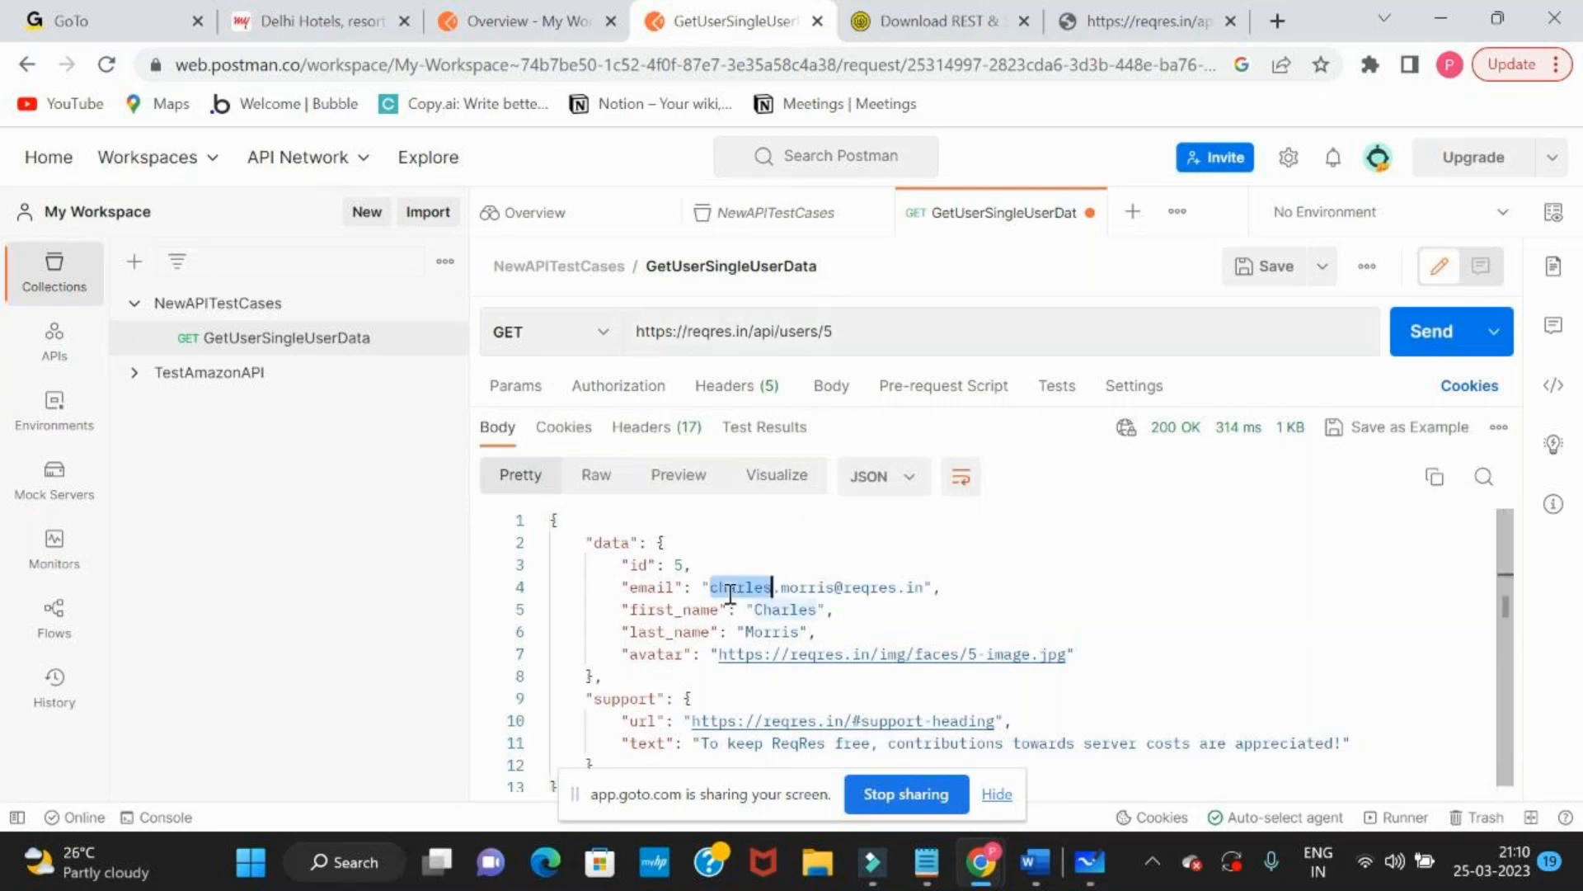
{"action": "left_click", "coordinate": [886, 331]}
{"action": "key", "text": "BackSpace"}
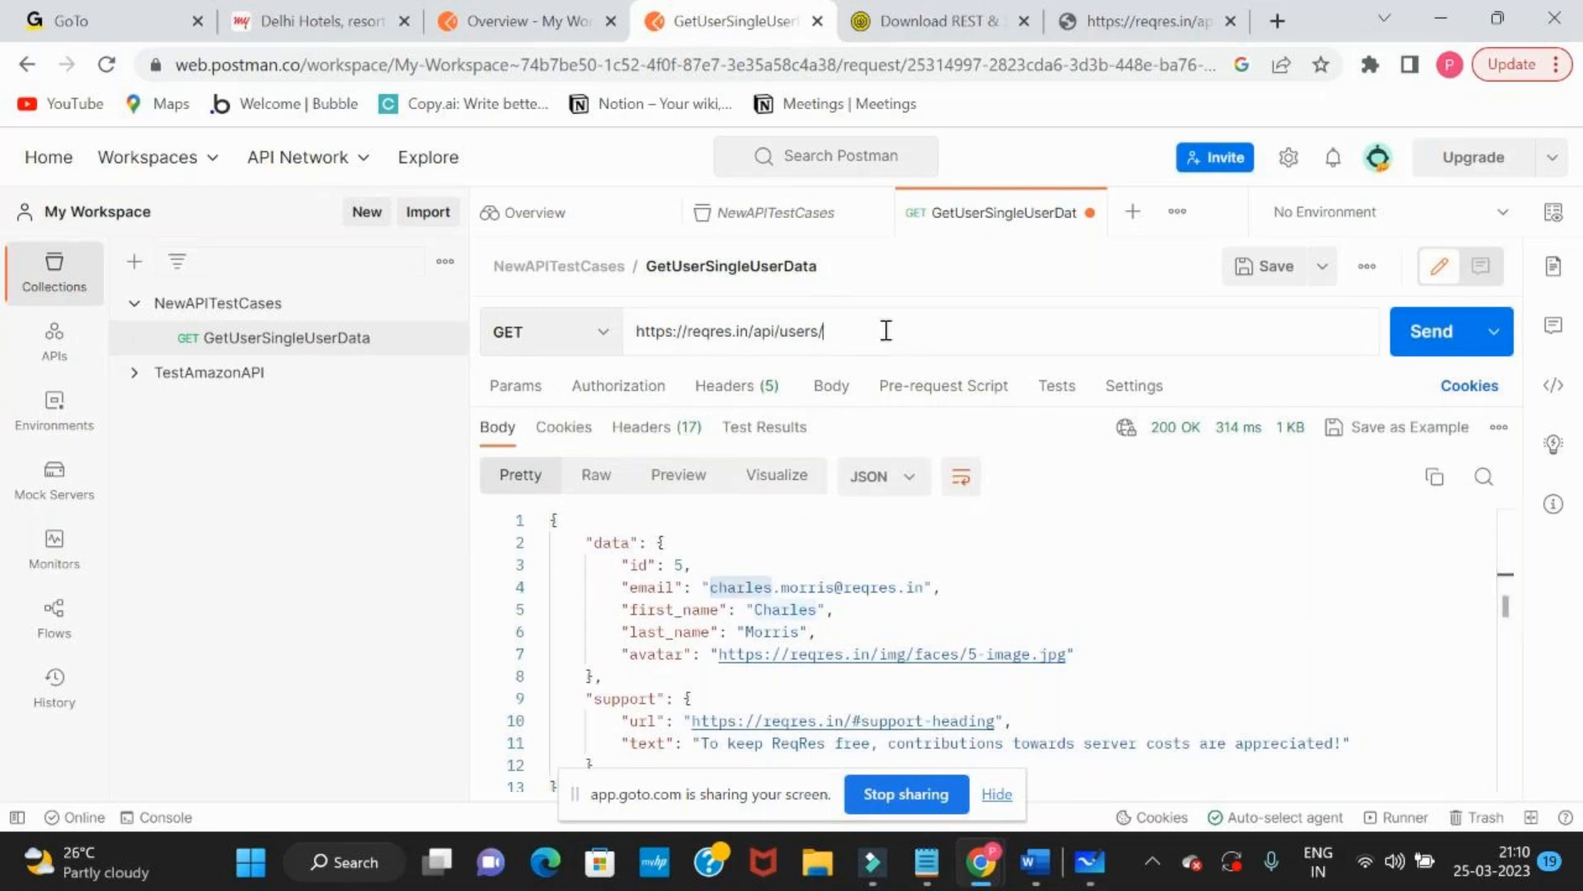
{"action": "type", "text": "6"}
{"action": "key", "text": "Return"}
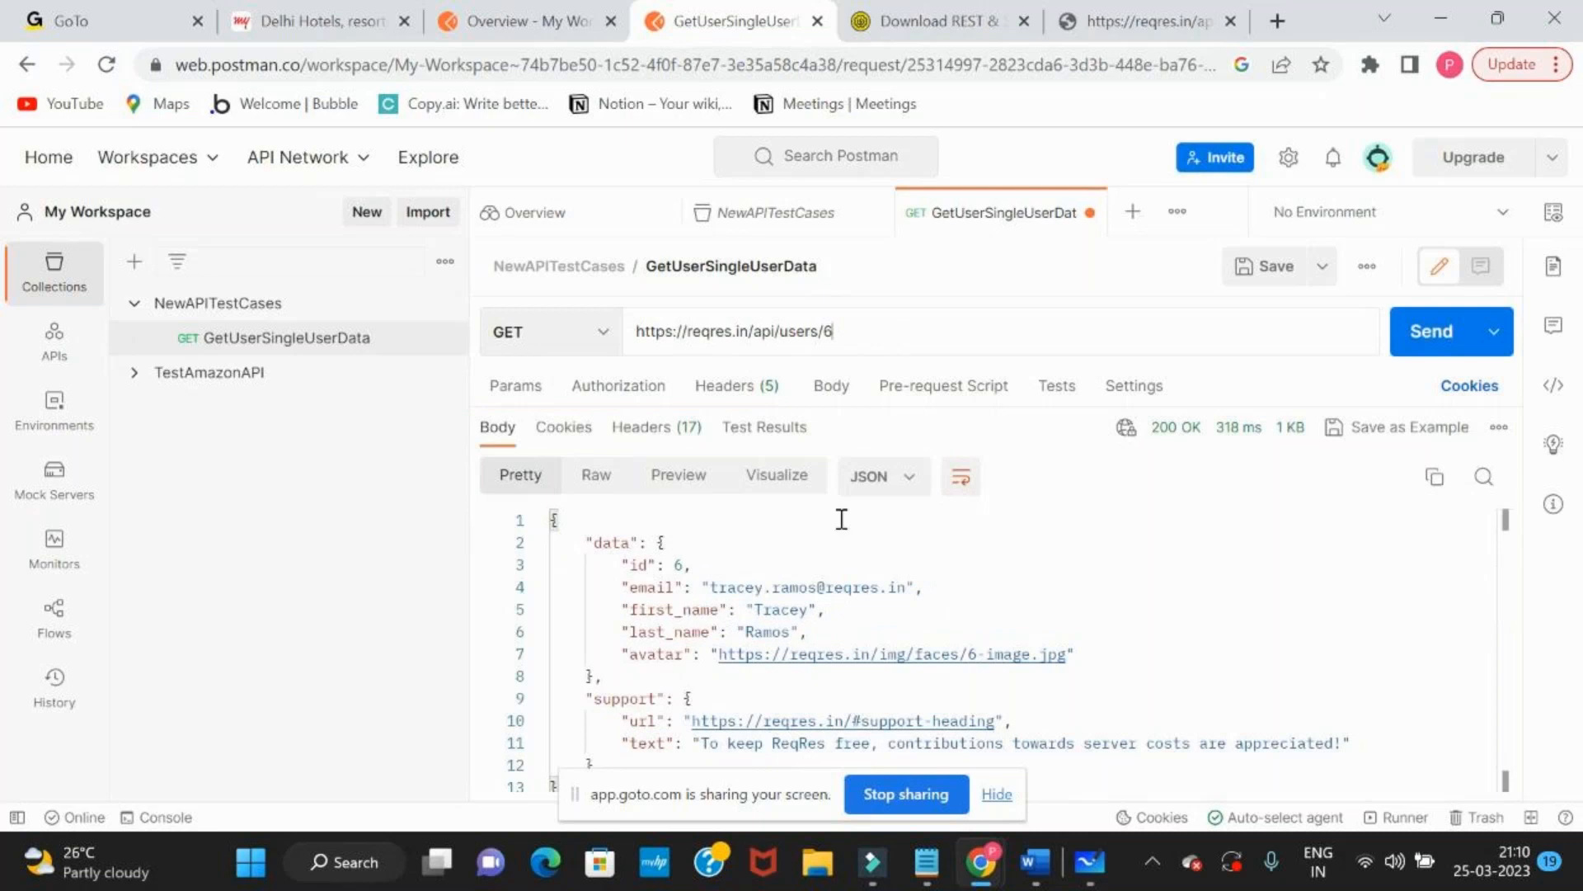
{"action": "left_click", "coordinate": [744, 612]}
{"action": "double_click", "coordinate": [754, 611]}
{"action": "left_click_drag", "start_coordinate": [664, 654], "coordinate": [835, 637]}
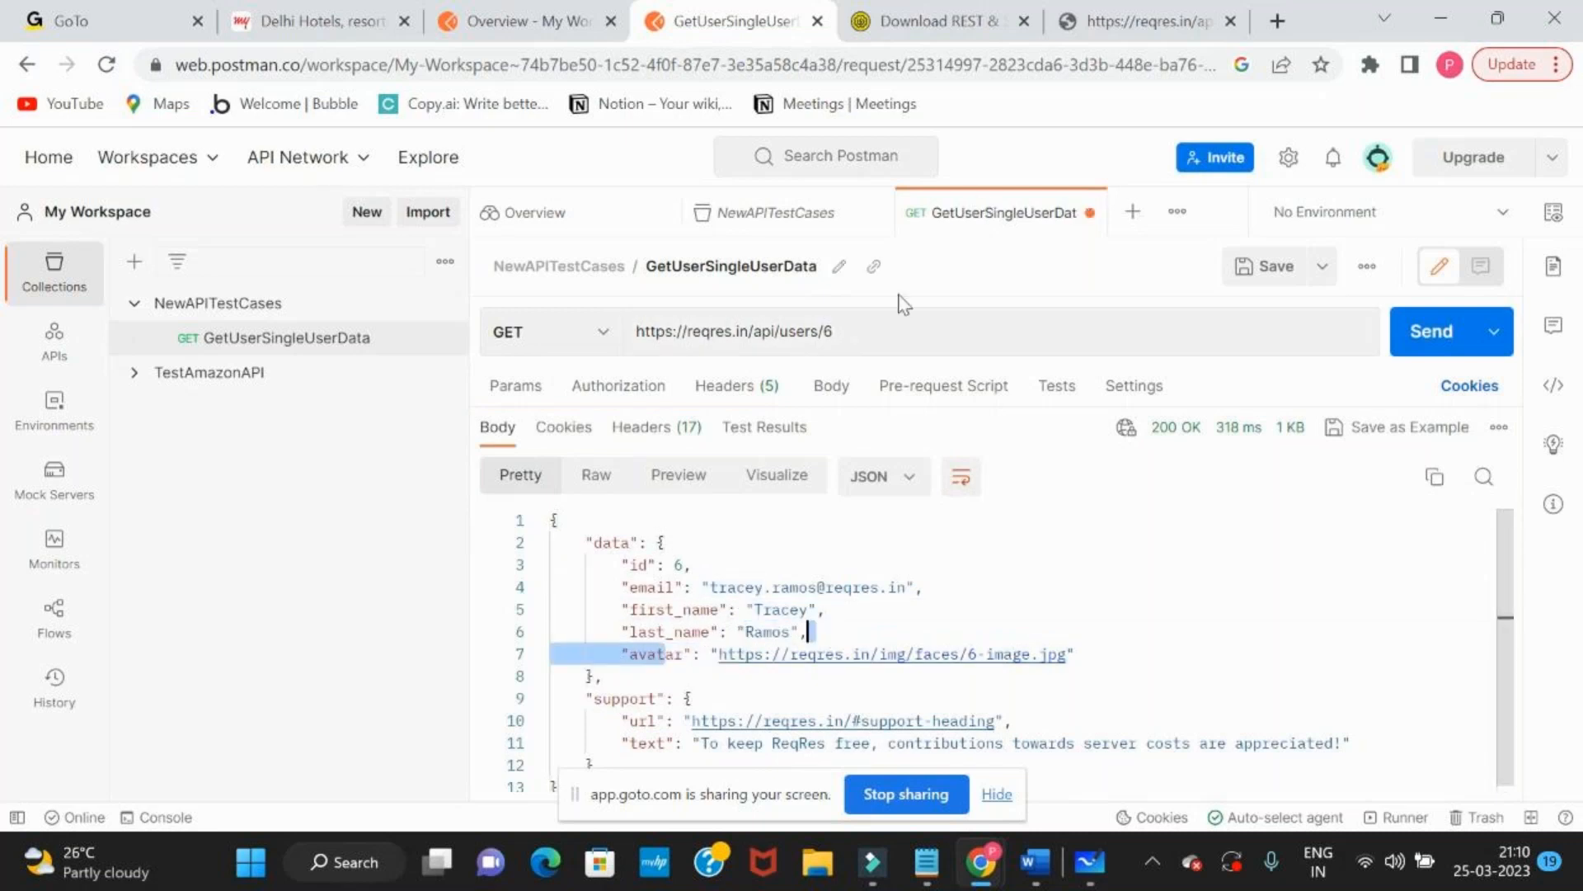
{"action": "left_click", "coordinate": [863, 338]}
{"action": "key", "text": "BackSpace"}
{"action": "type", "text": "7"}
{"action": "key", "text": "ctrl+Return"}
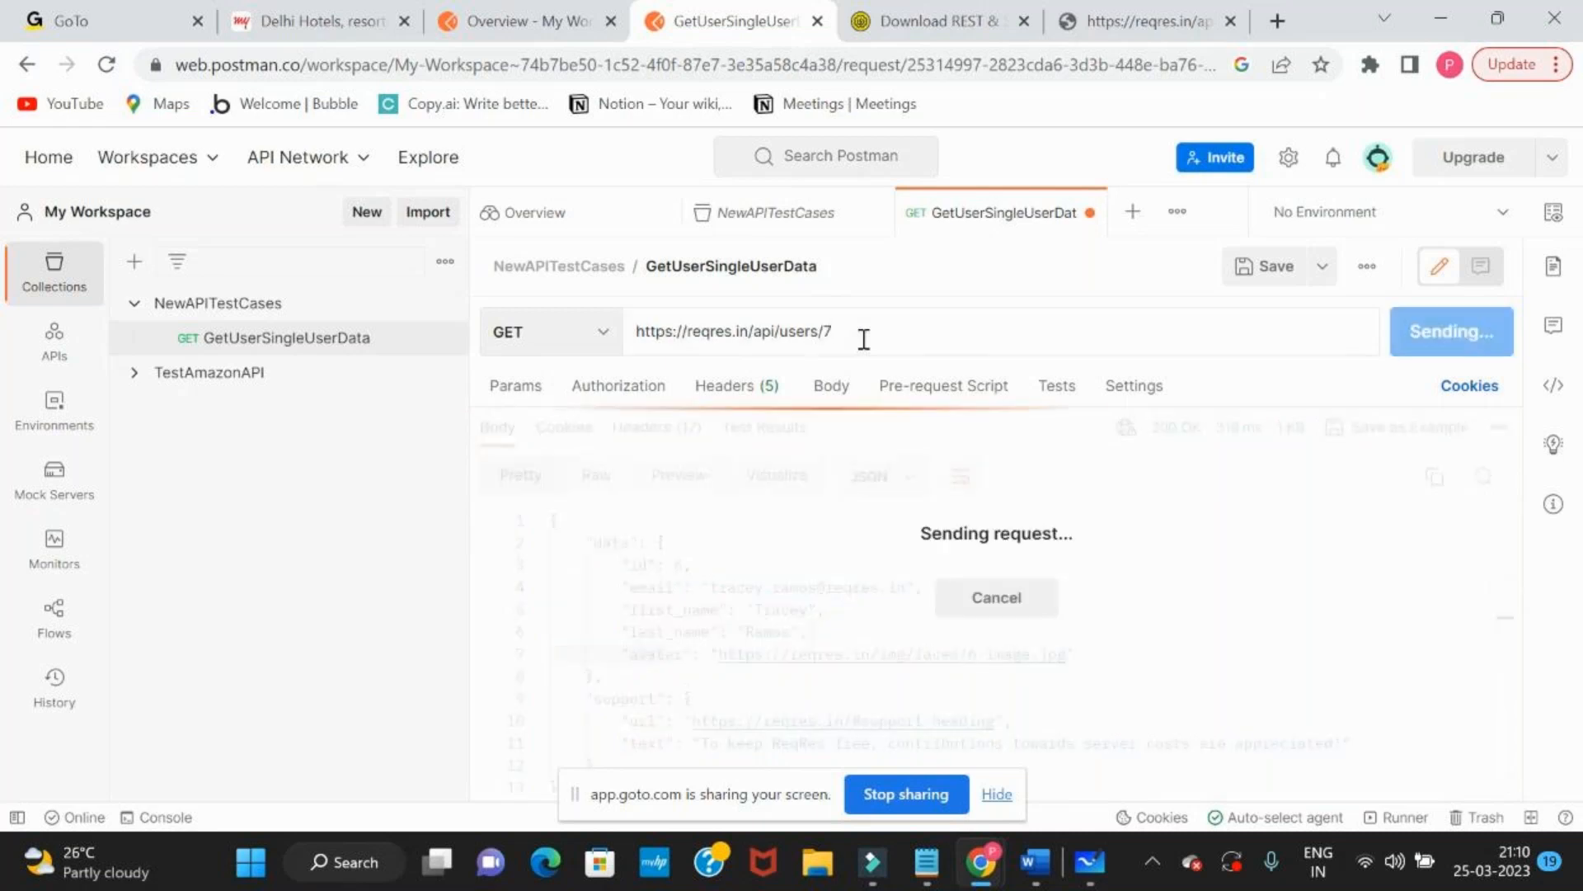
{"action": "left_click_drag", "start_coordinate": [622, 564], "coordinate": [962, 587]}
{"action": "left_click", "coordinate": [963, 586]}
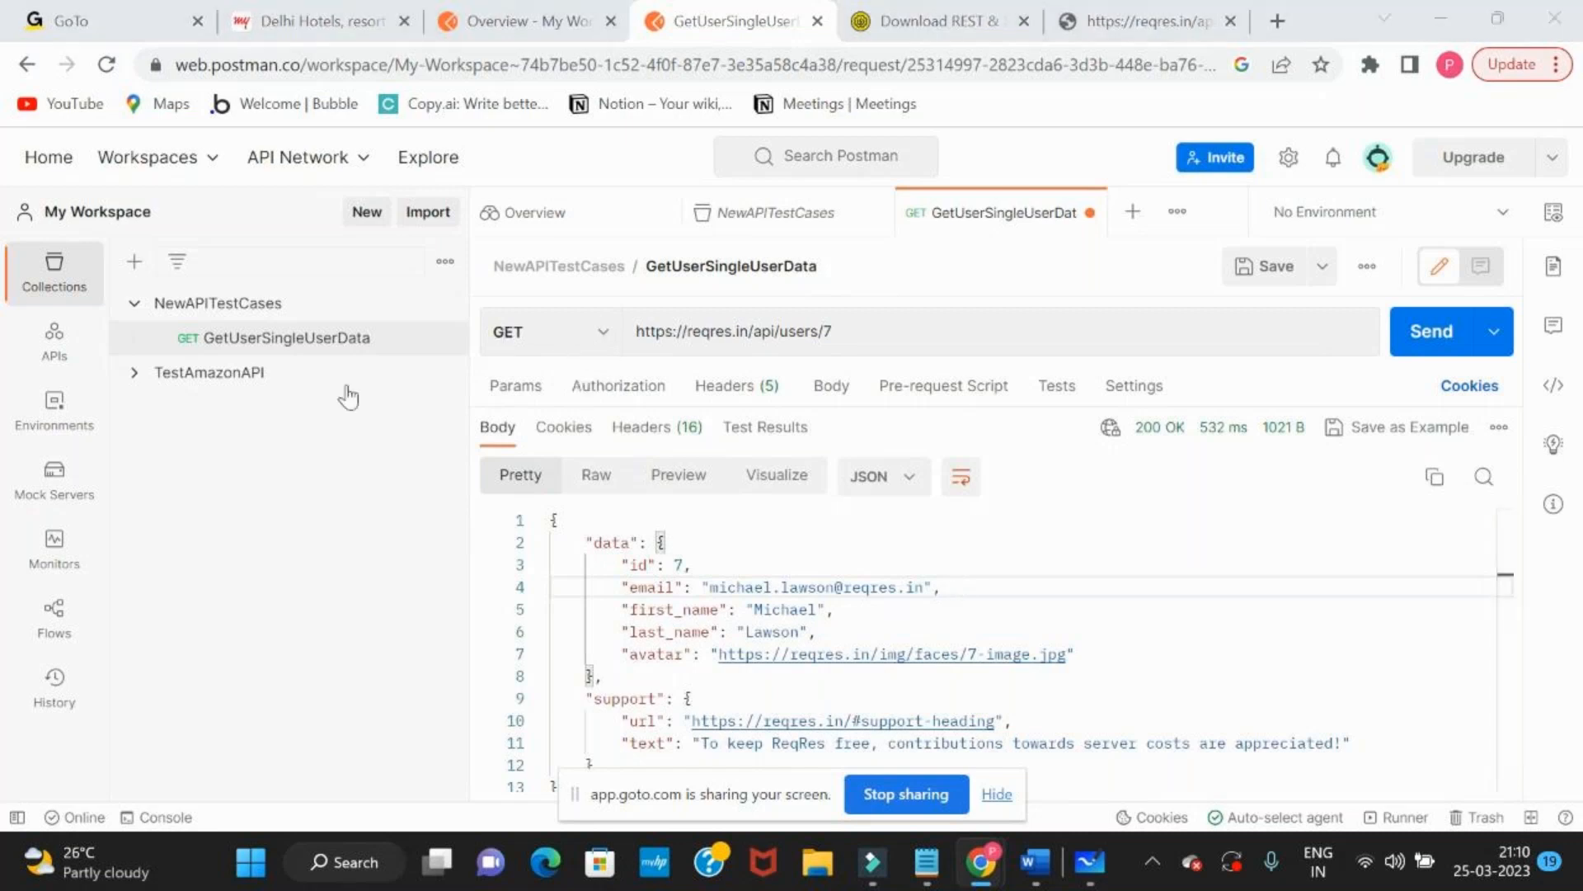
Move the Reqres page into its own maximized browser window and go back to the Single User GET example in the endpoint list
{"action": "left_click", "coordinate": [1164, 18]}
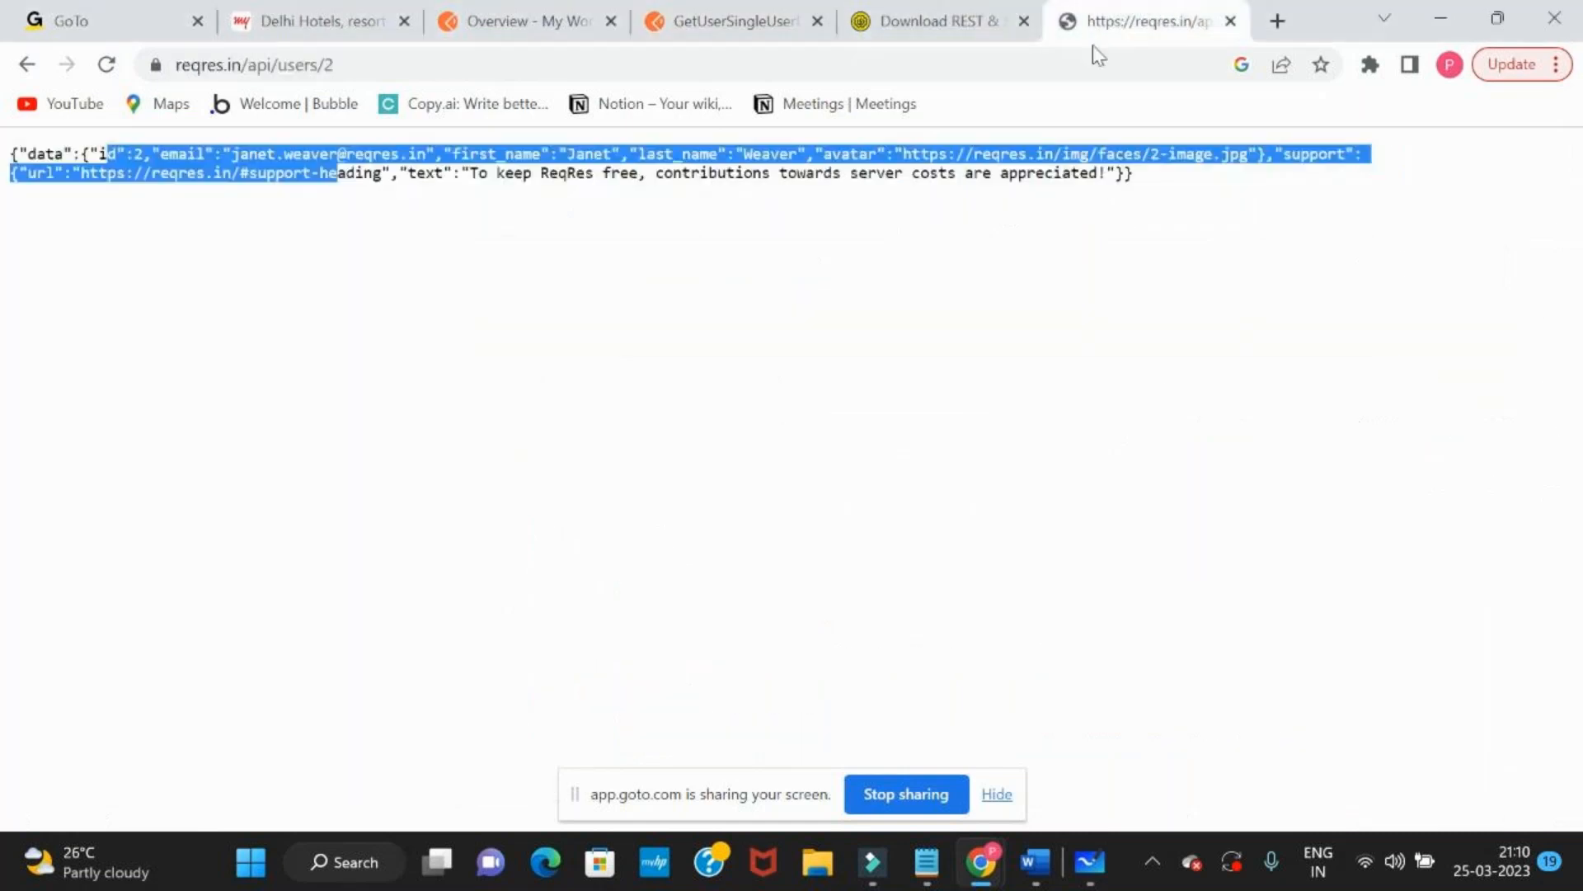
{"action": "left_click_drag", "start_coordinate": [1174, 17], "coordinate": [1124, 222]}
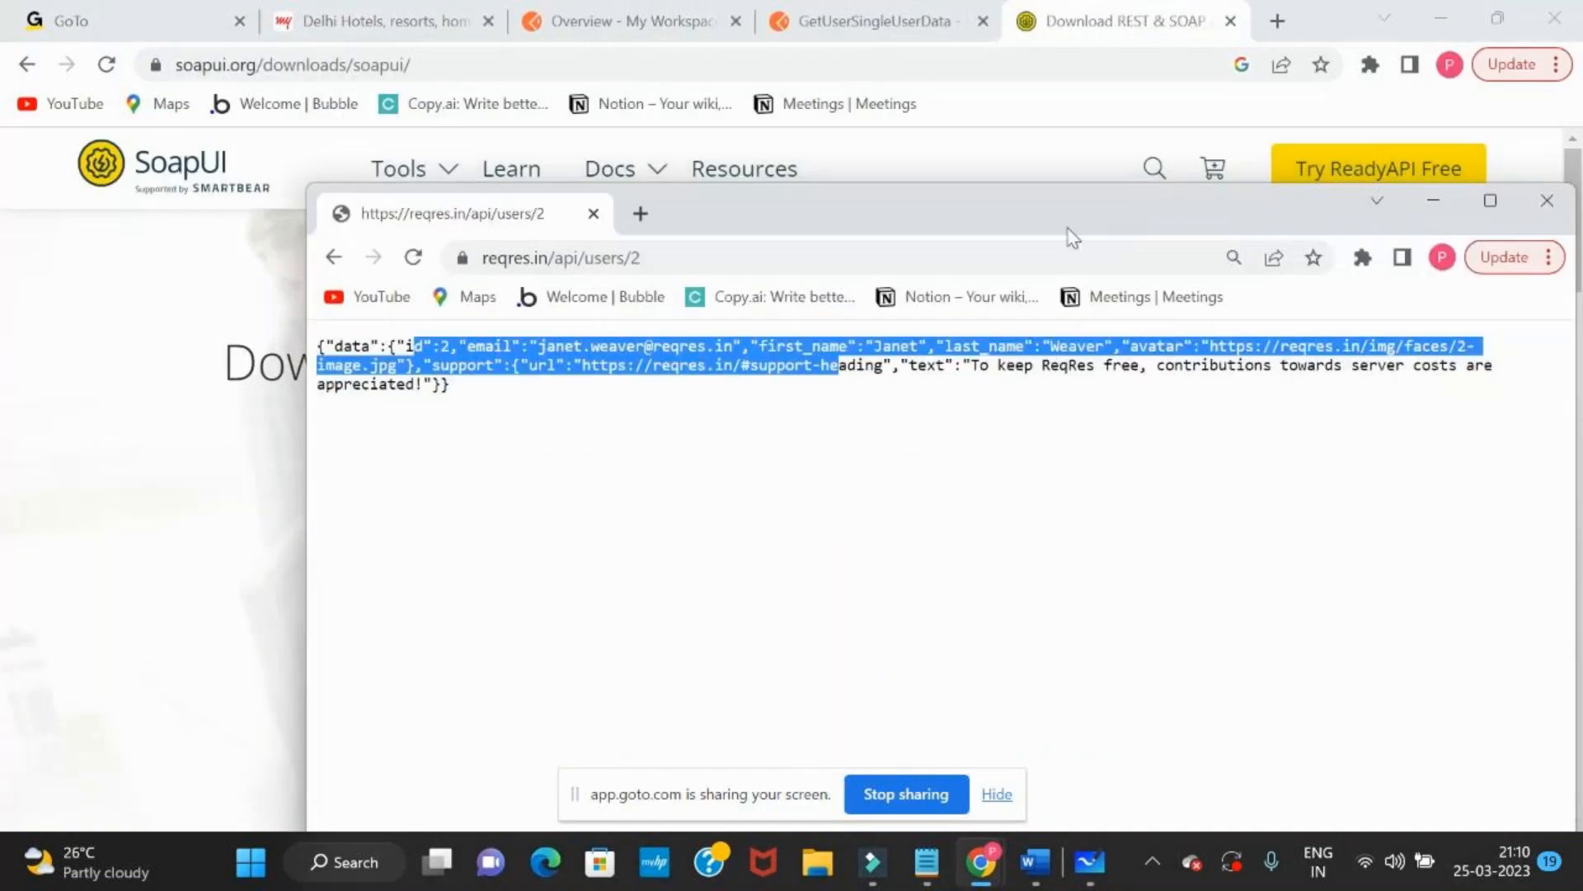
{"action": "double_click", "coordinate": [1073, 237]}
{"action": "left_click", "coordinate": [31, 65]}
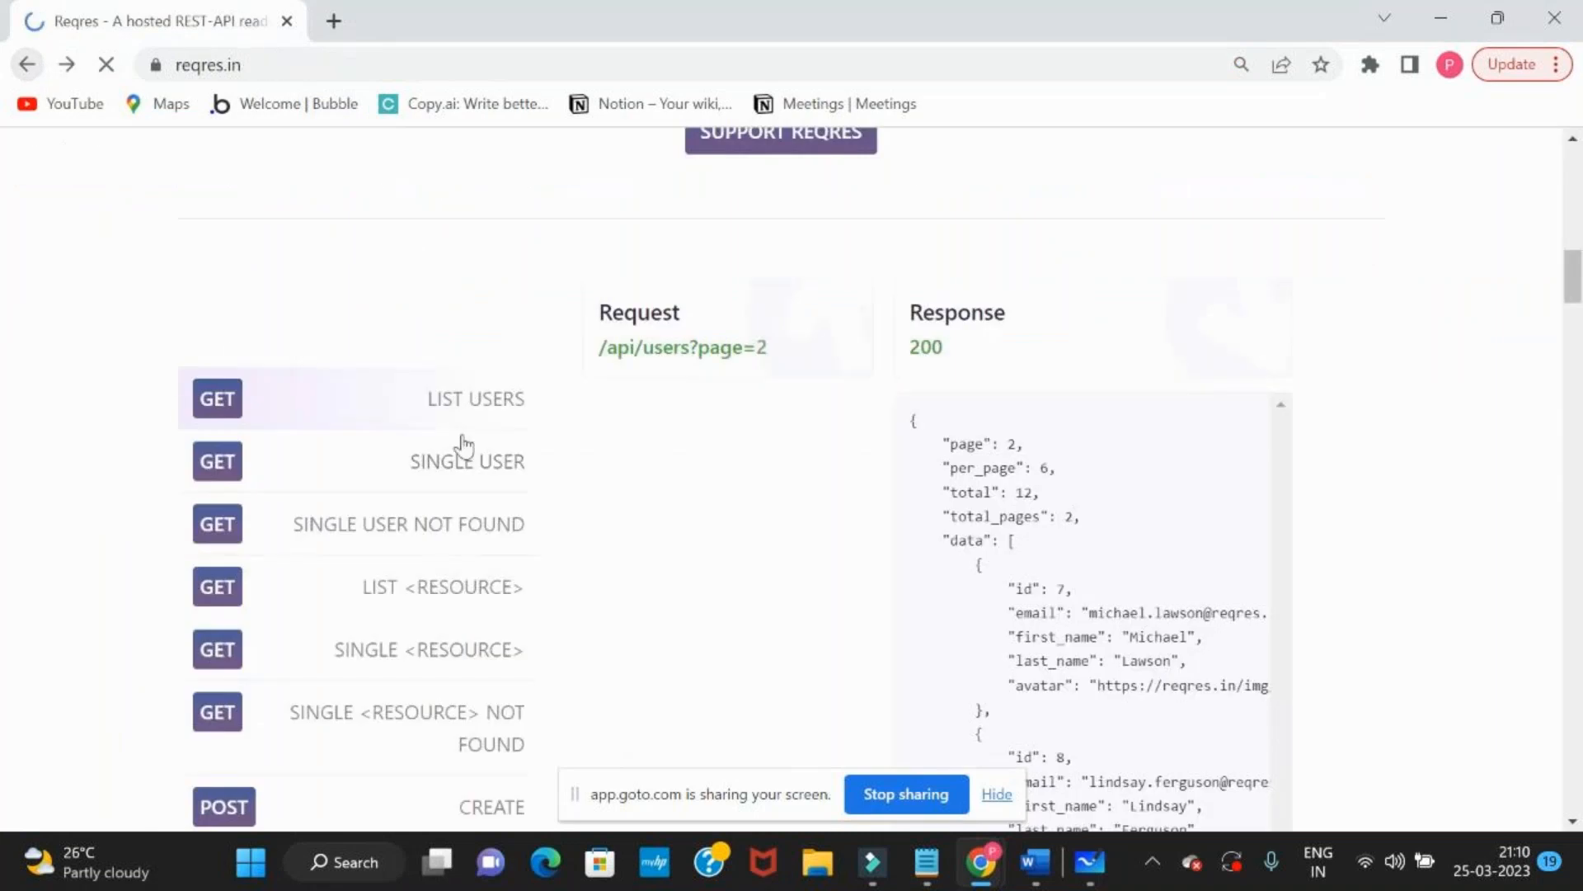
{"action": "left_click", "coordinate": [338, 488]}
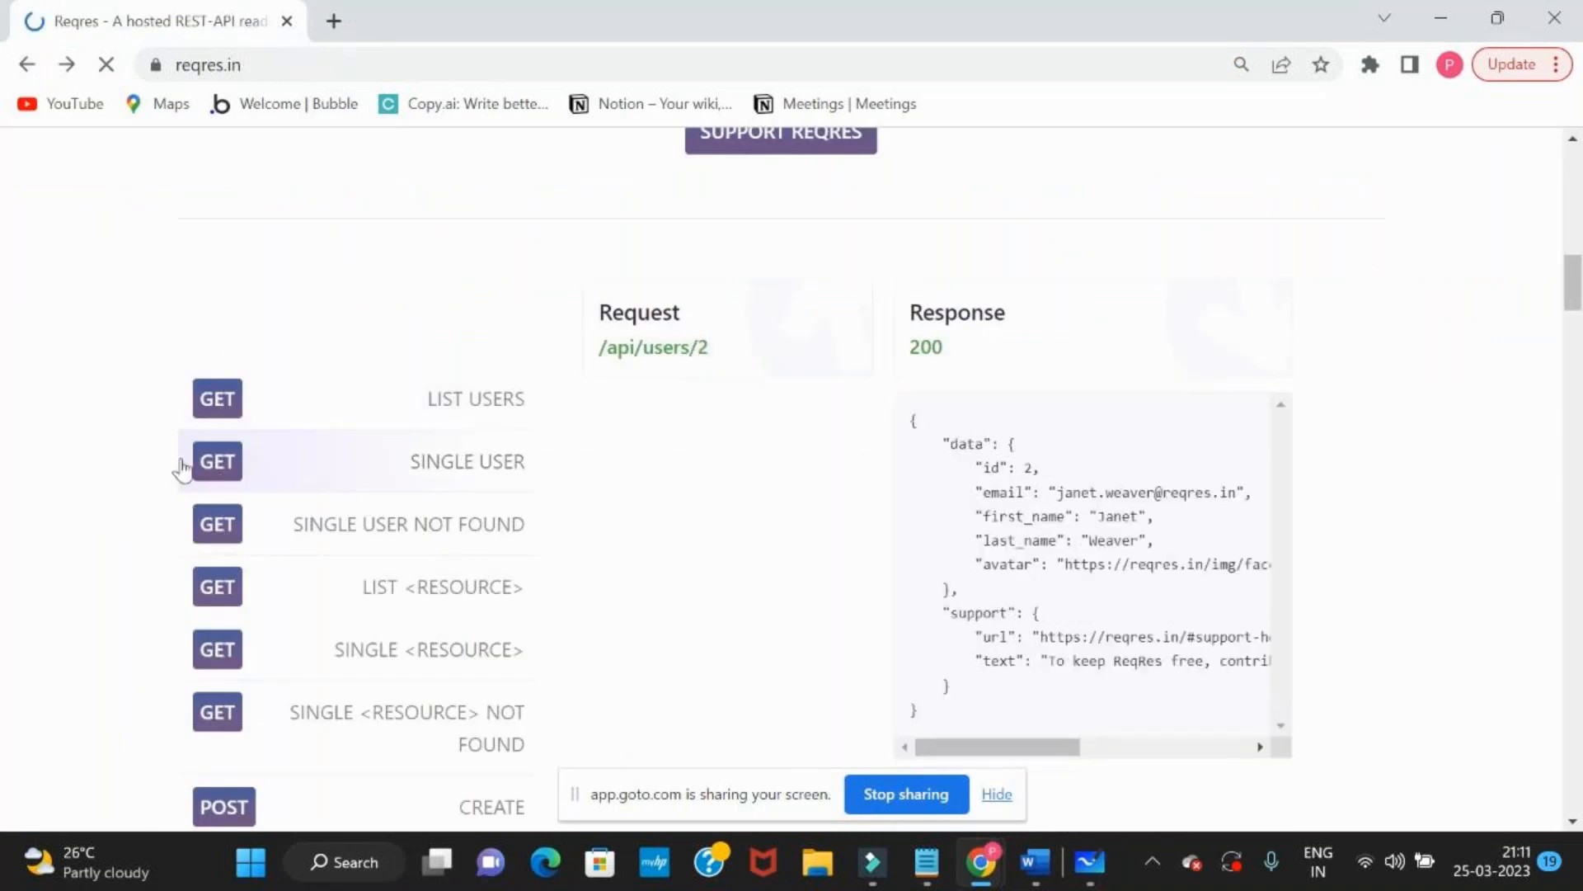
{"action": "left_click_drag", "start_coordinate": [176, 459], "coordinate": [532, 463]}
{"action": "left_click", "coordinate": [407, 468]}
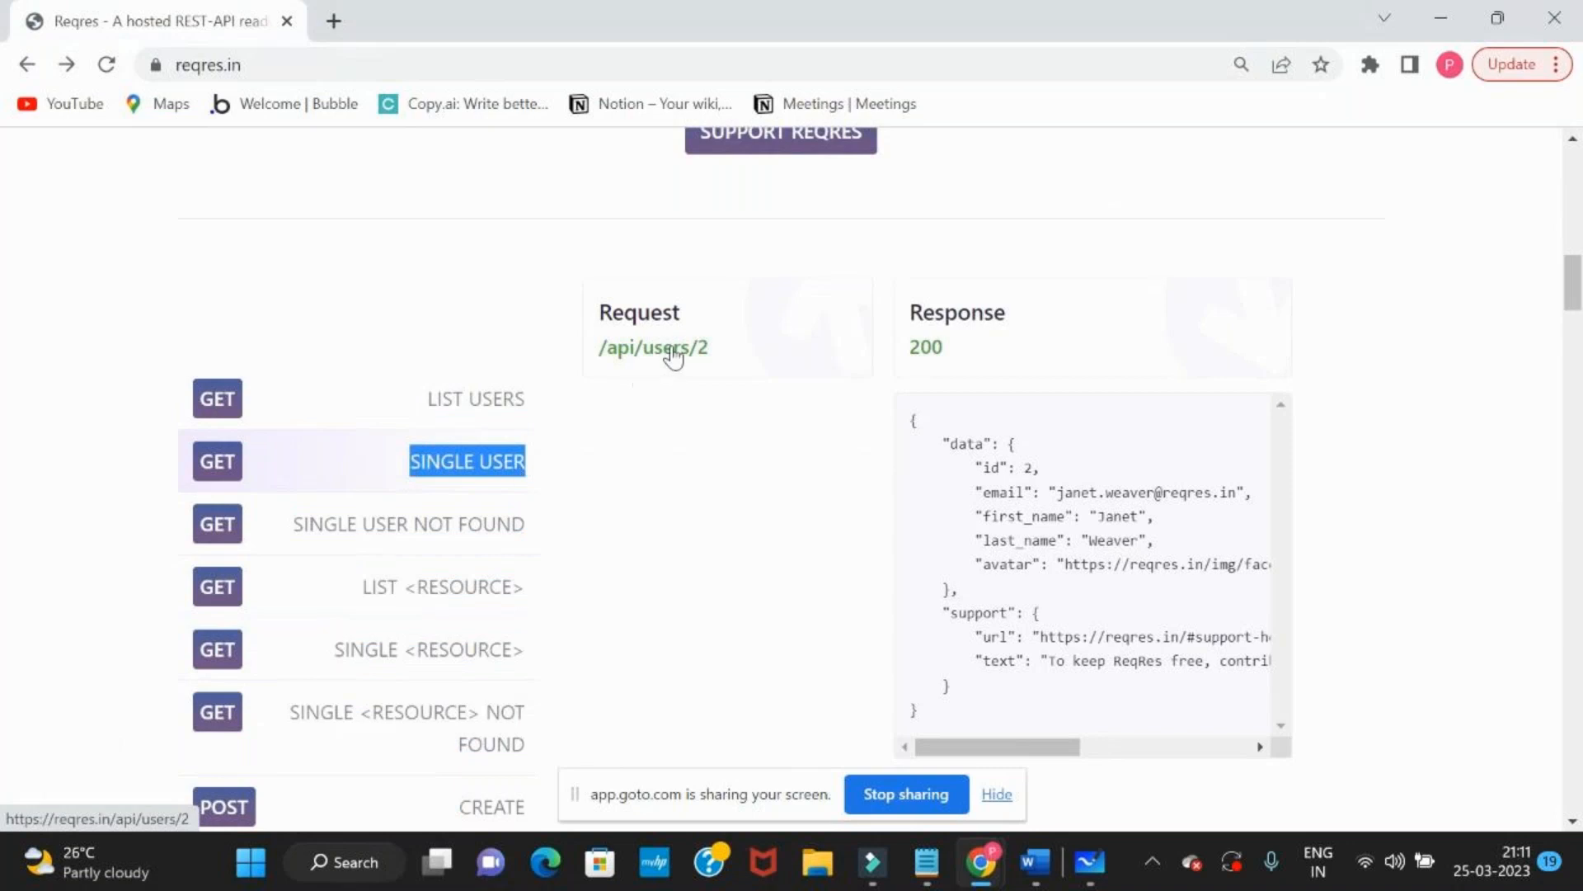
{"action": "left_click", "coordinate": [673, 353]}
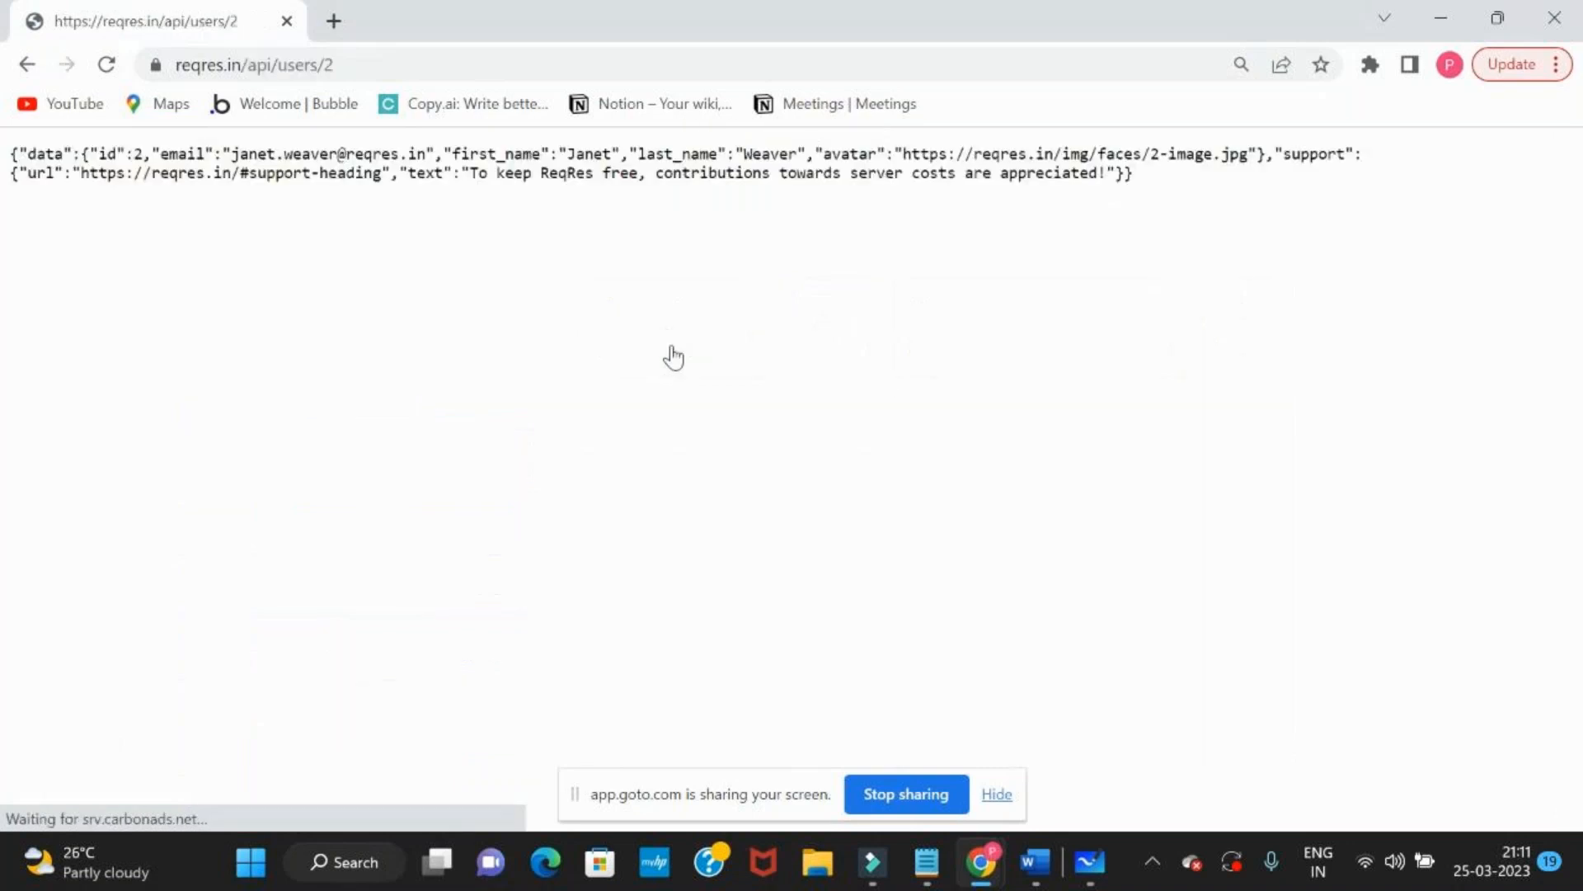
{"action": "left_click", "coordinate": [390, 73]}
{"action": "key", "text": "ctrl+c"}
{"action": "key", "text": "alt+Tab"}
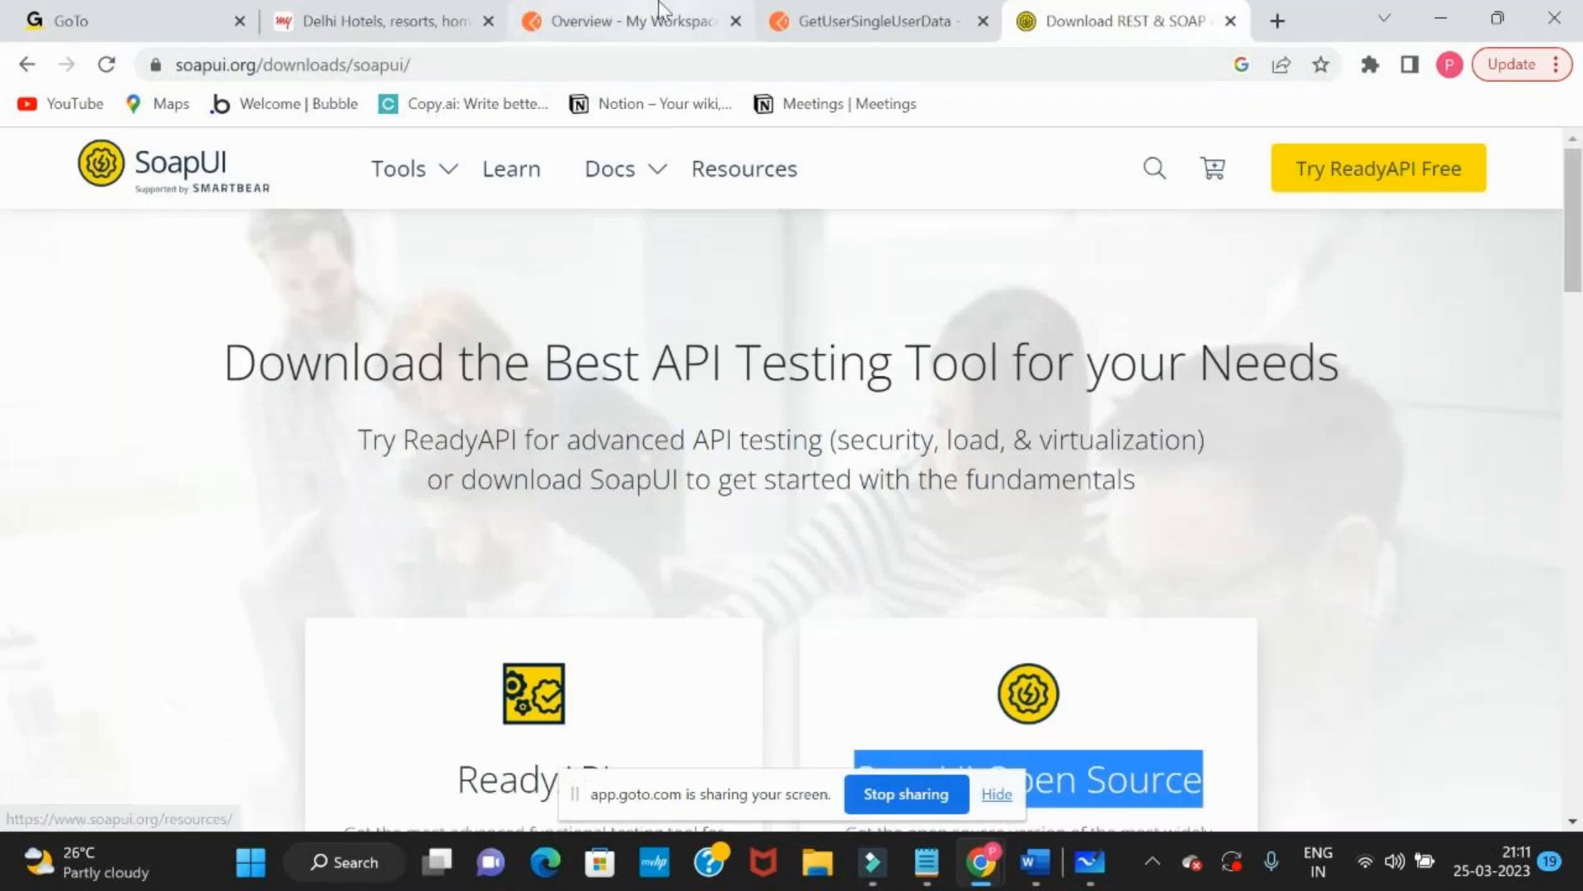
{"action": "left_click", "coordinate": [660, 11]}
{"action": "left_click", "coordinate": [874, 21]}
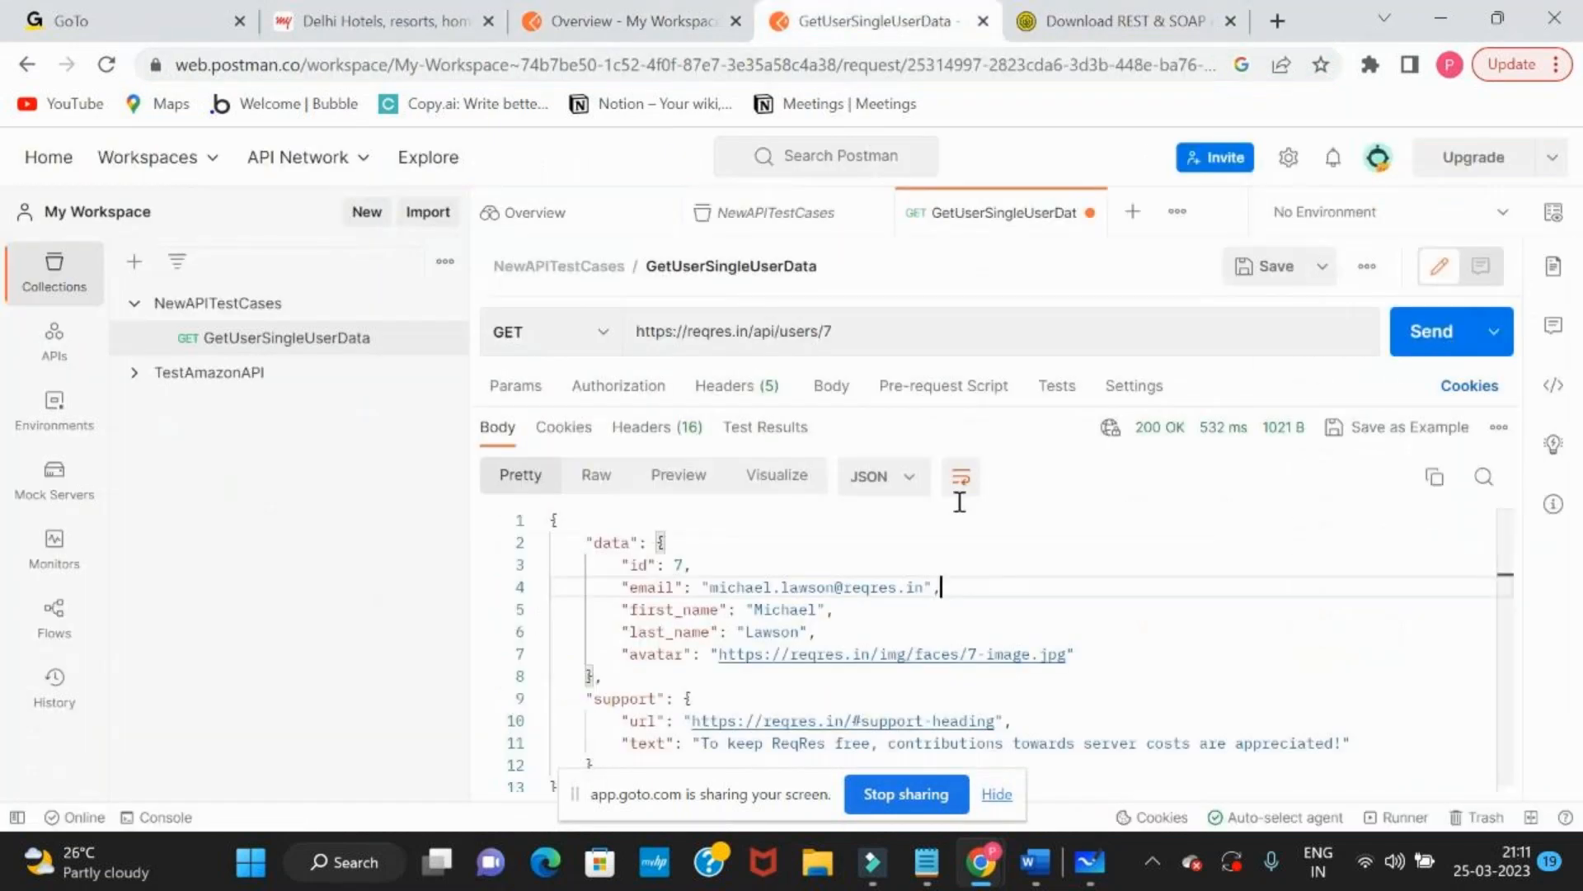
{"action": "triple_click", "coordinate": [925, 334]}
{"action": "key", "text": "BackSpace"}
{"action": "key", "text": "ctrl+v"}
Go back to the Reqres endpoint list and check which HTTP method the Single User example uses
{"action": "key", "text": "alt+Tab"}
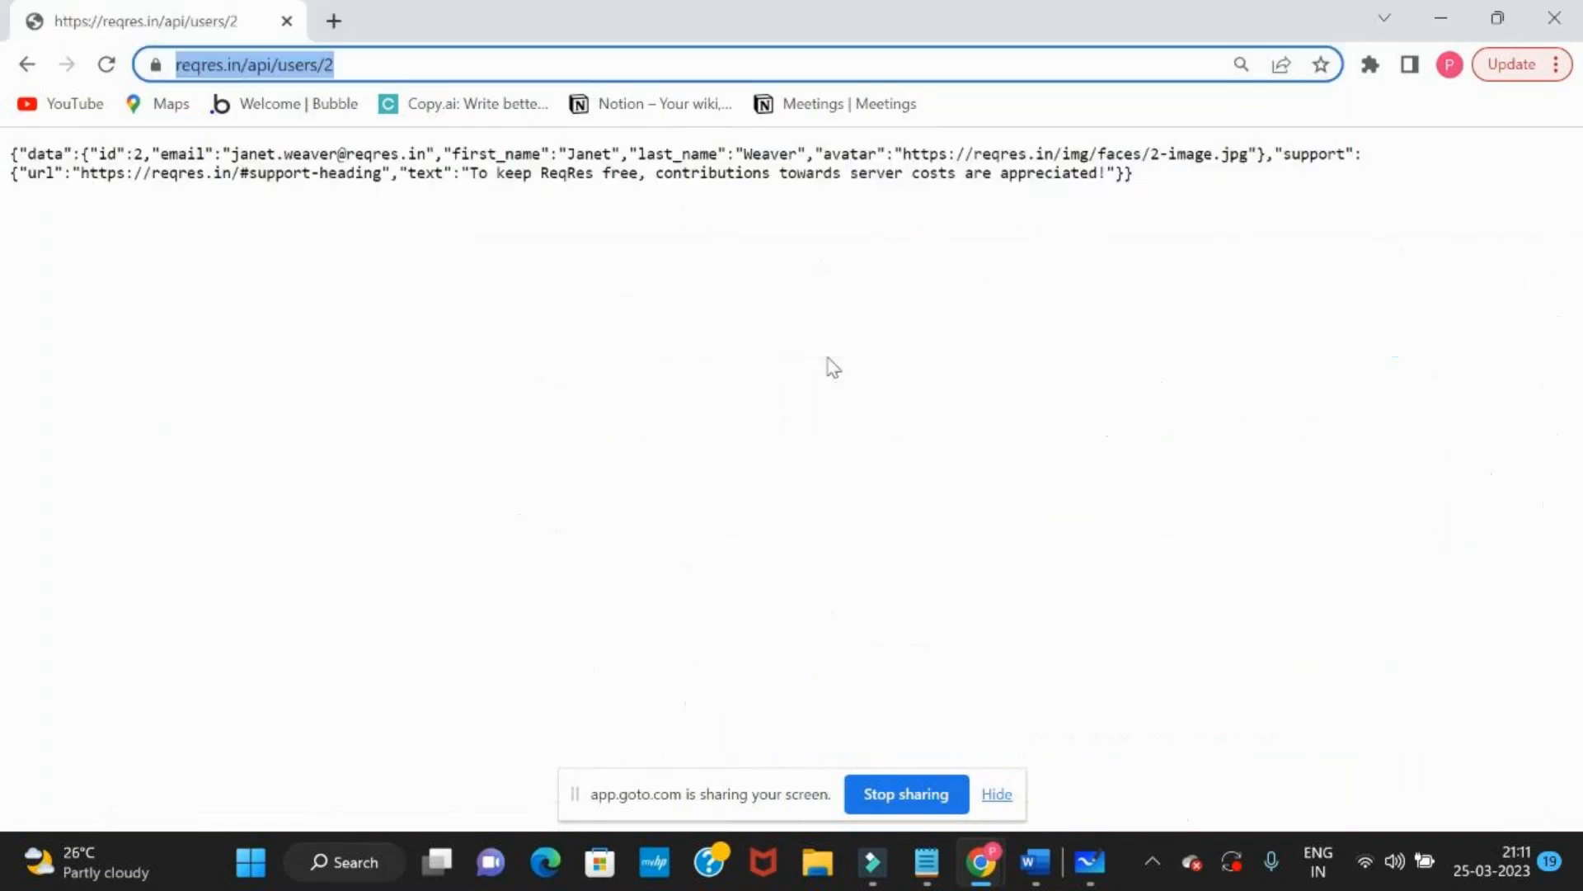
{"action": "left_click", "coordinate": [33, 66]}
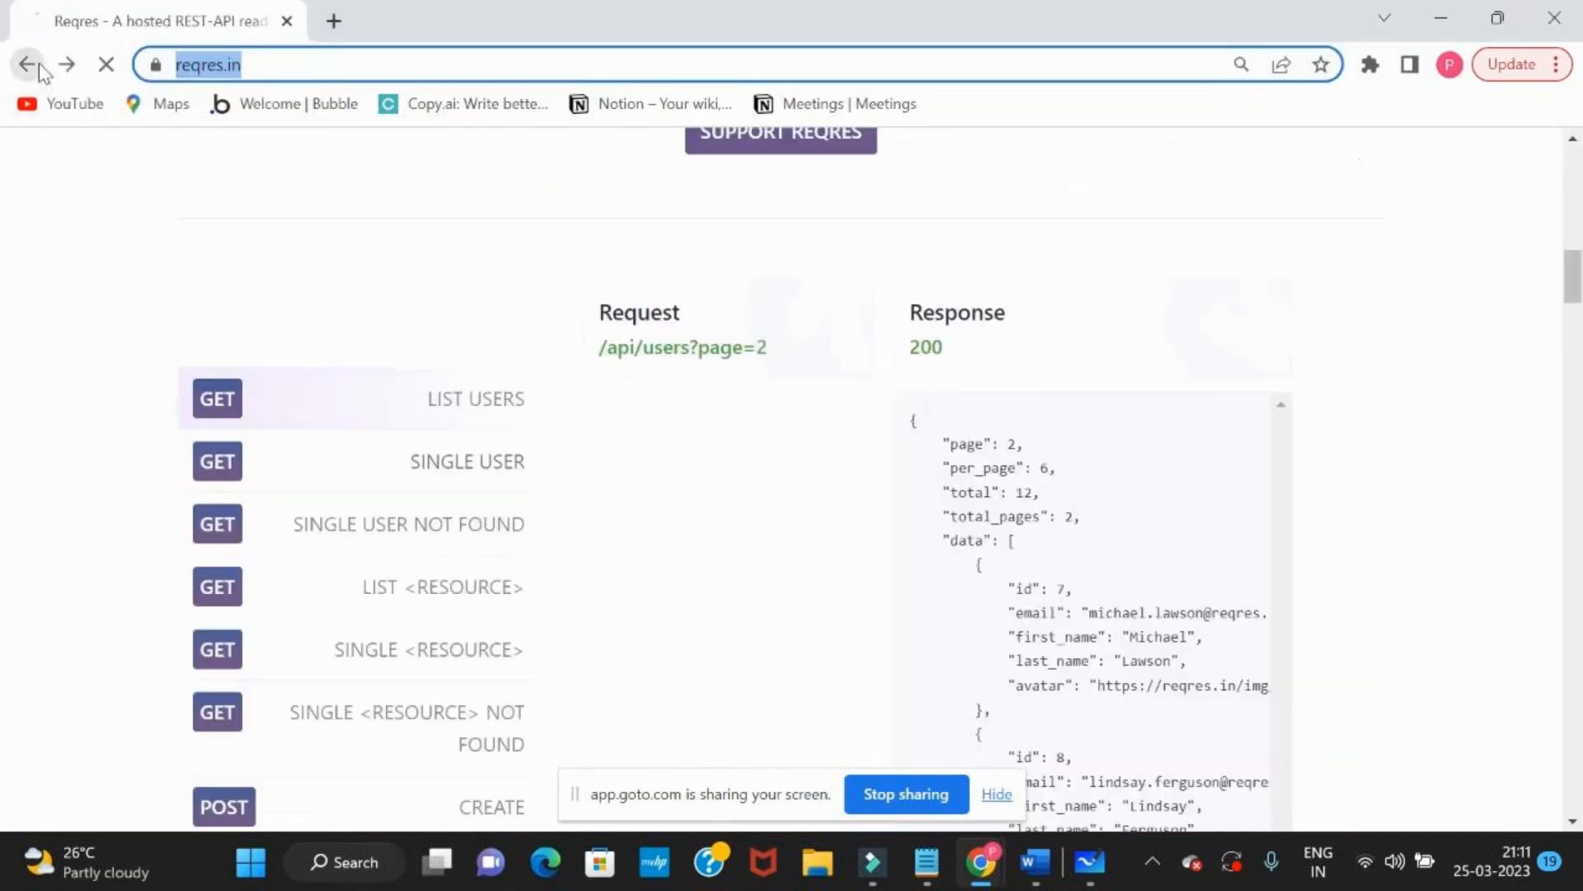
{"action": "left_click", "coordinate": [229, 460]}
{"action": "key", "text": "alt+Tab"}
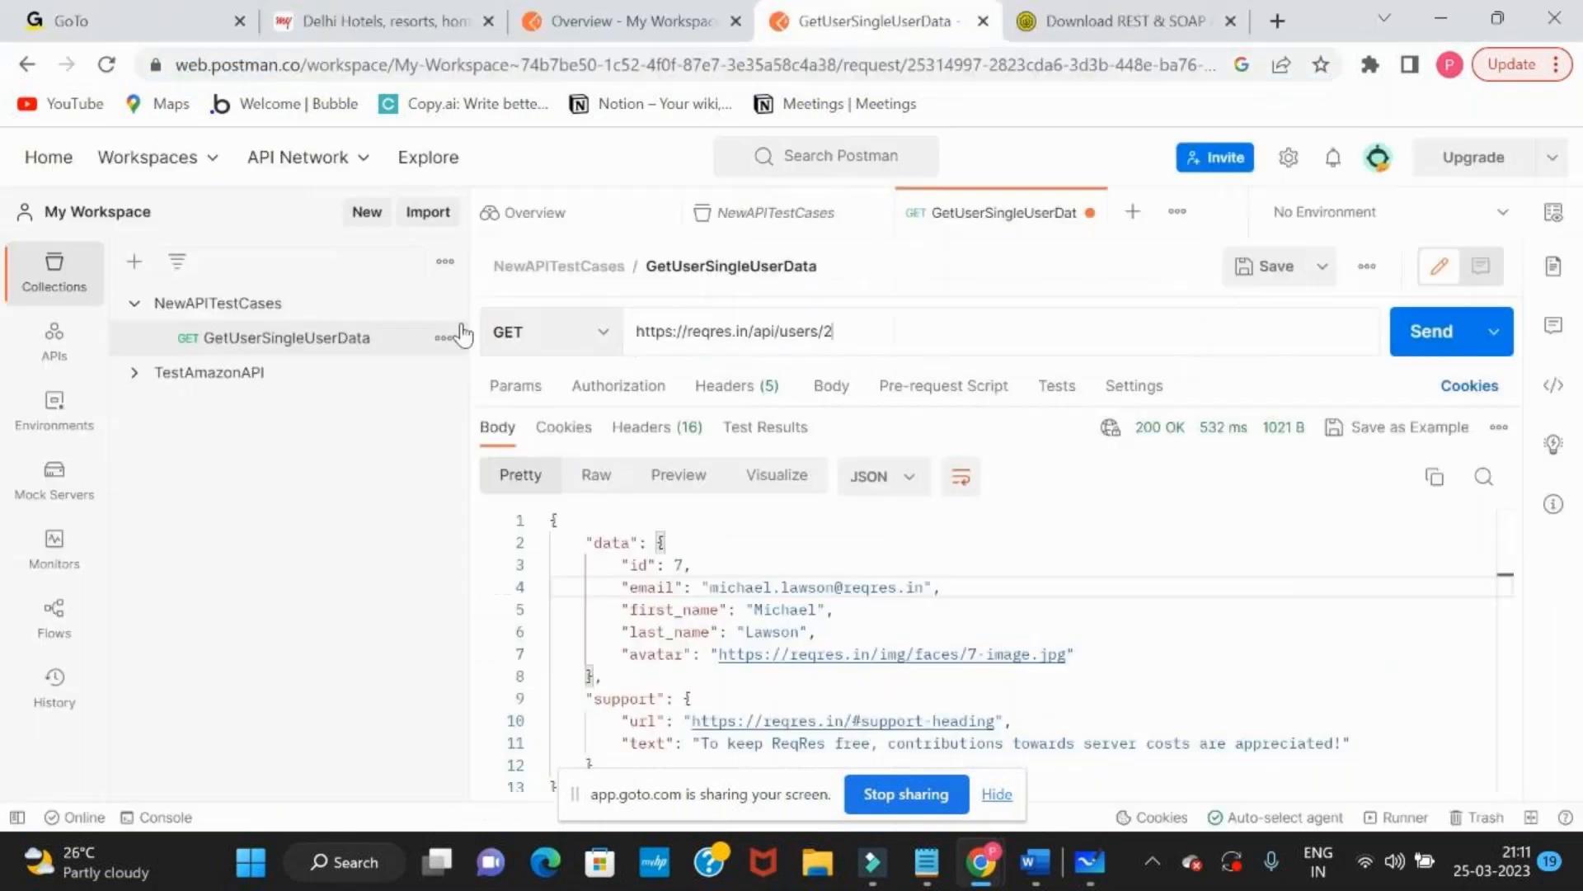
{"action": "left_click", "coordinate": [587, 339]}
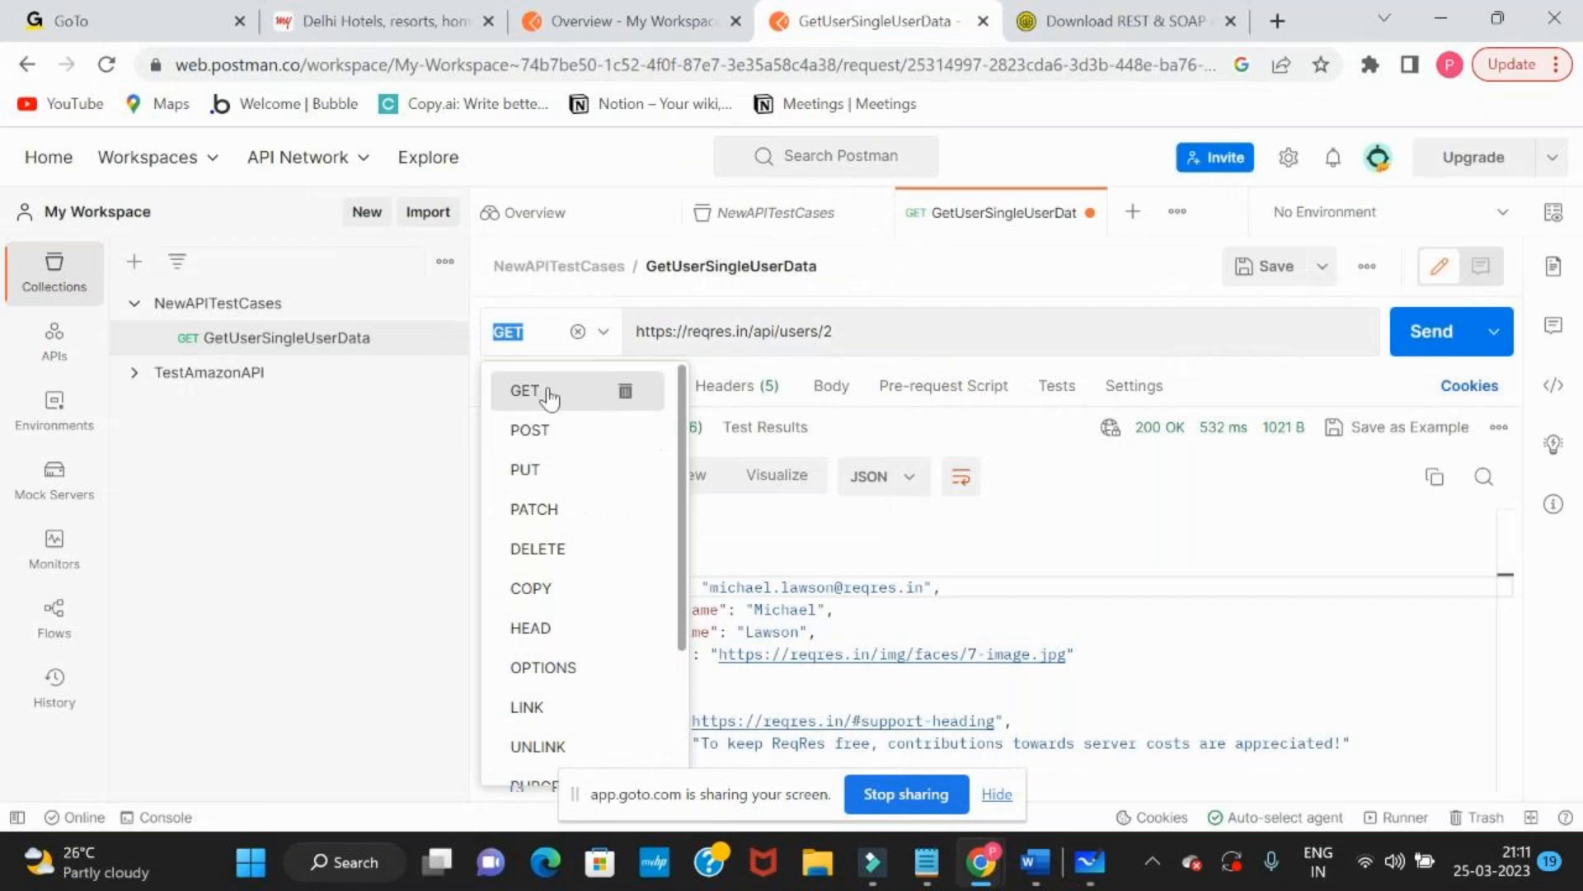
{"action": "left_click", "coordinate": [561, 404]}
{"action": "left_click", "coordinate": [579, 331]}
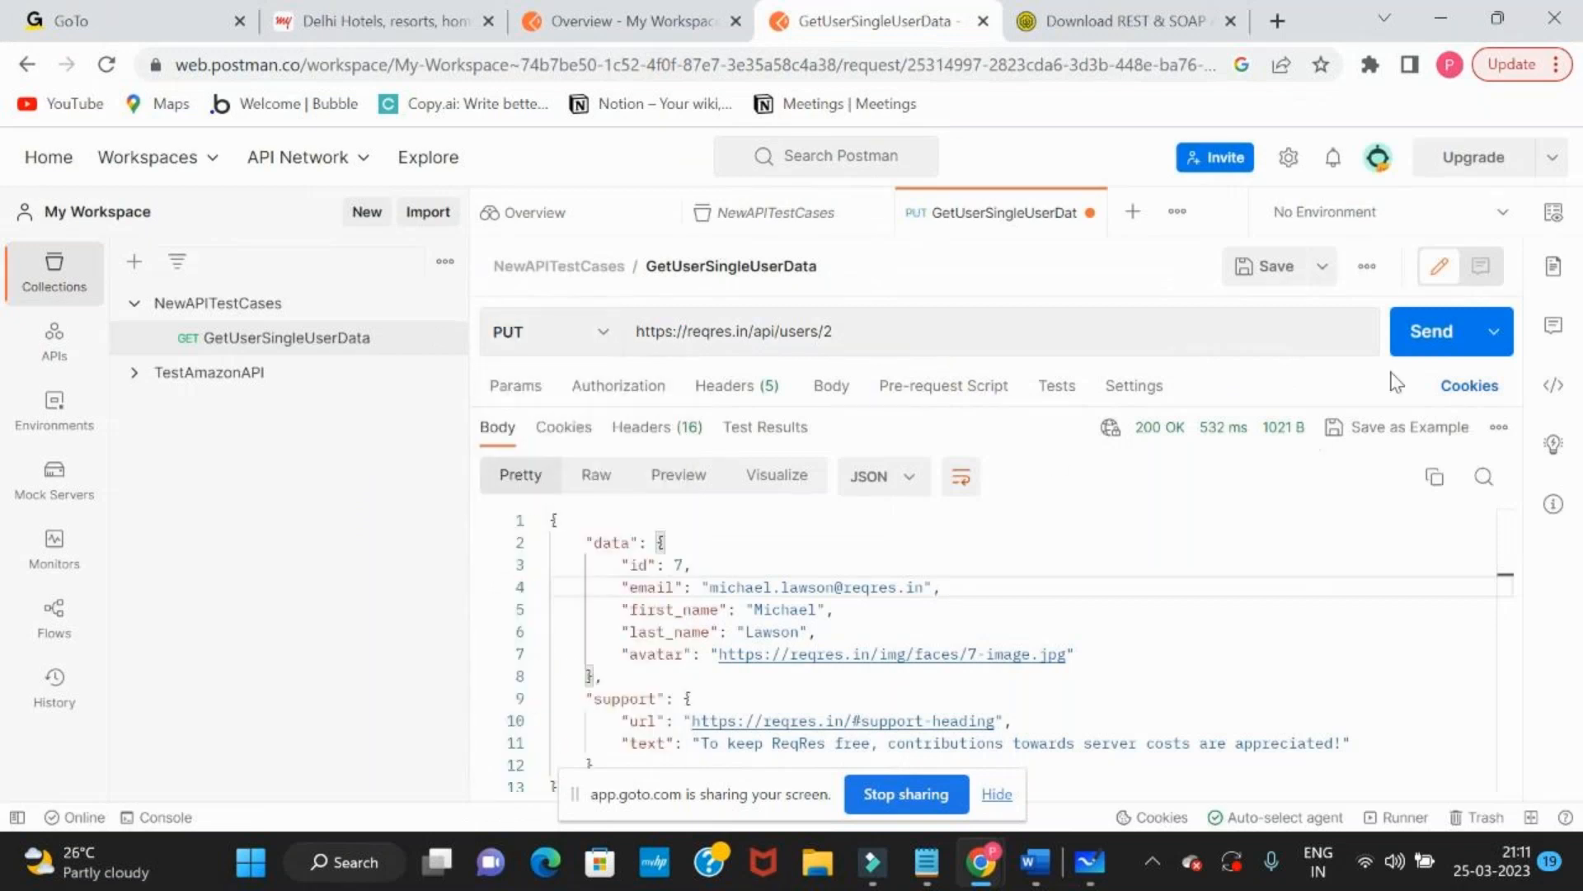
{"action": "left_click", "coordinate": [1418, 348]}
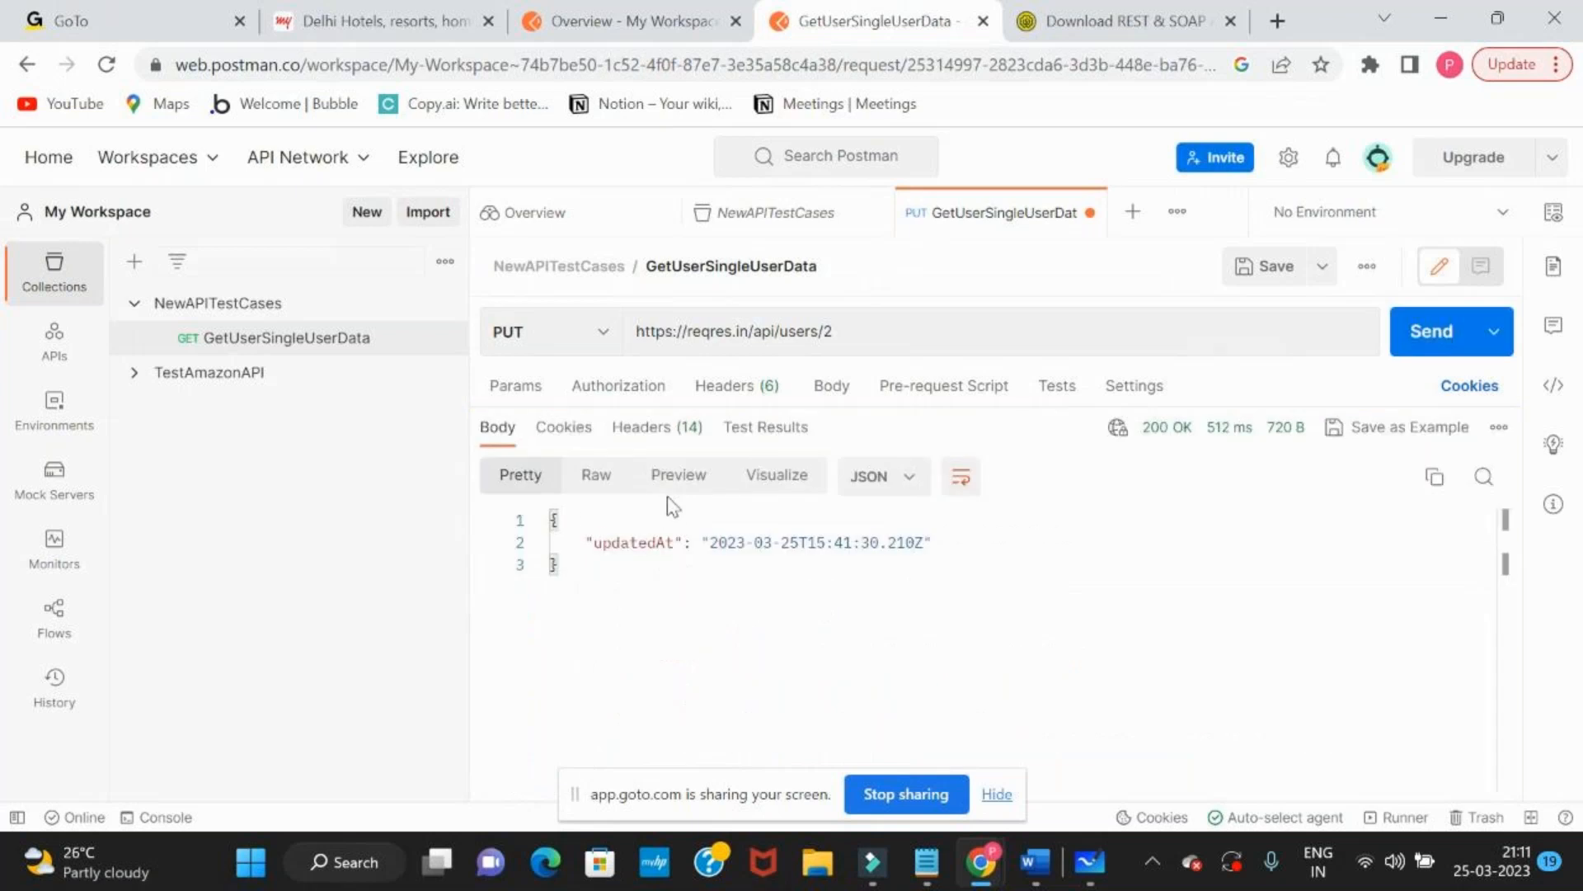
Review the sample Single User response on Reqres, set the Postman request's method back to GET and send it
{"action": "key", "text": "alt+Tab"}
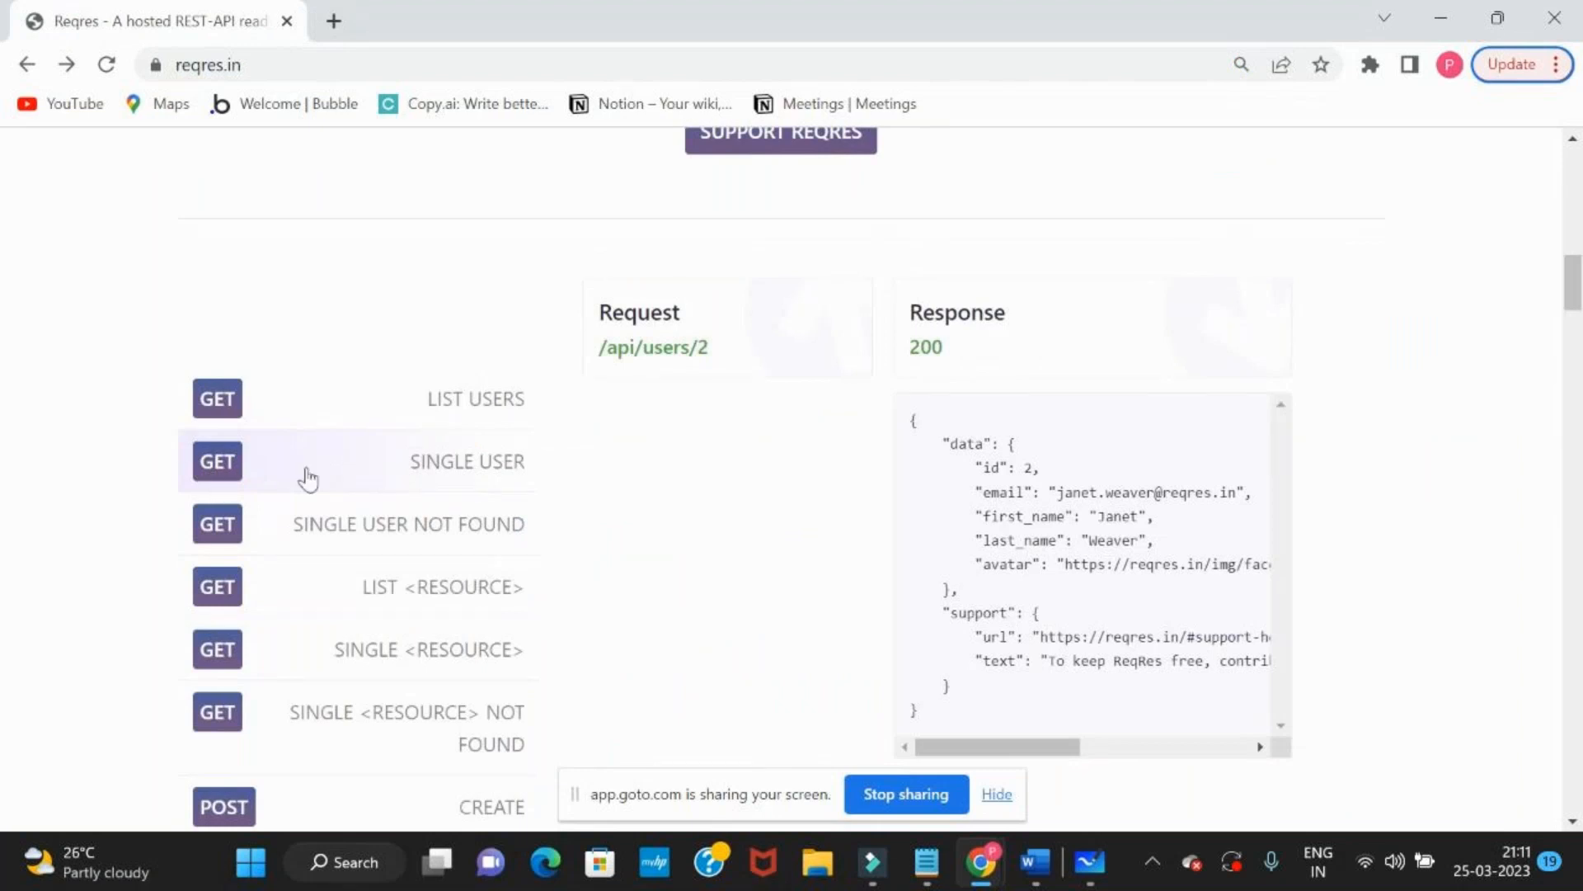
{"action": "left_click_drag", "start_coordinate": [916, 422], "coordinate": [956, 655]}
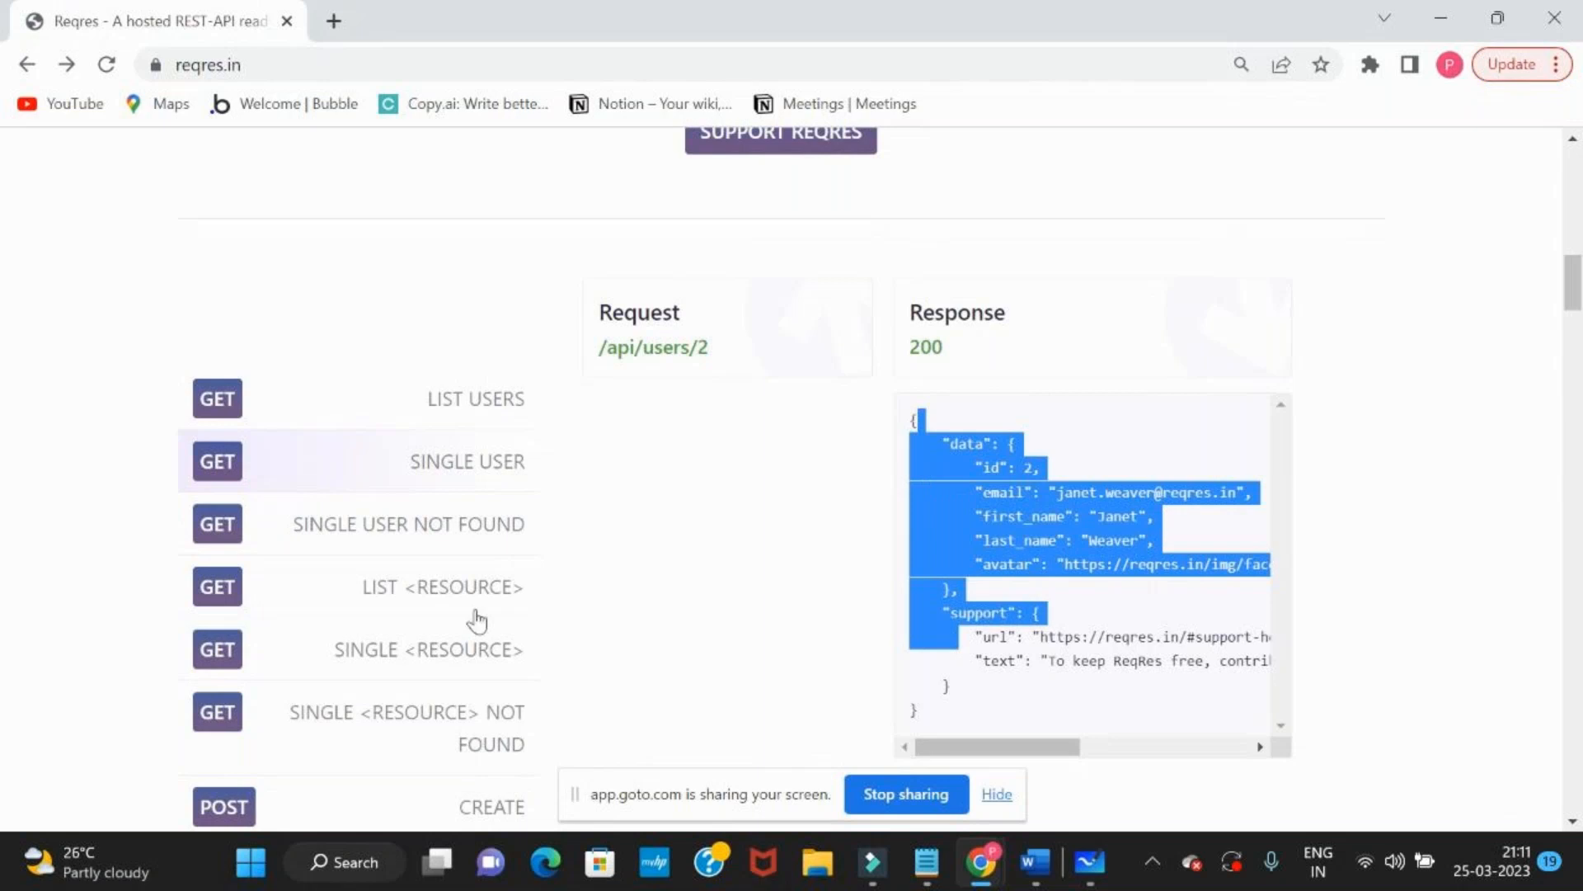
{"action": "key", "text": "alt+Tab"}
{"action": "left_click", "coordinate": [572, 330]}
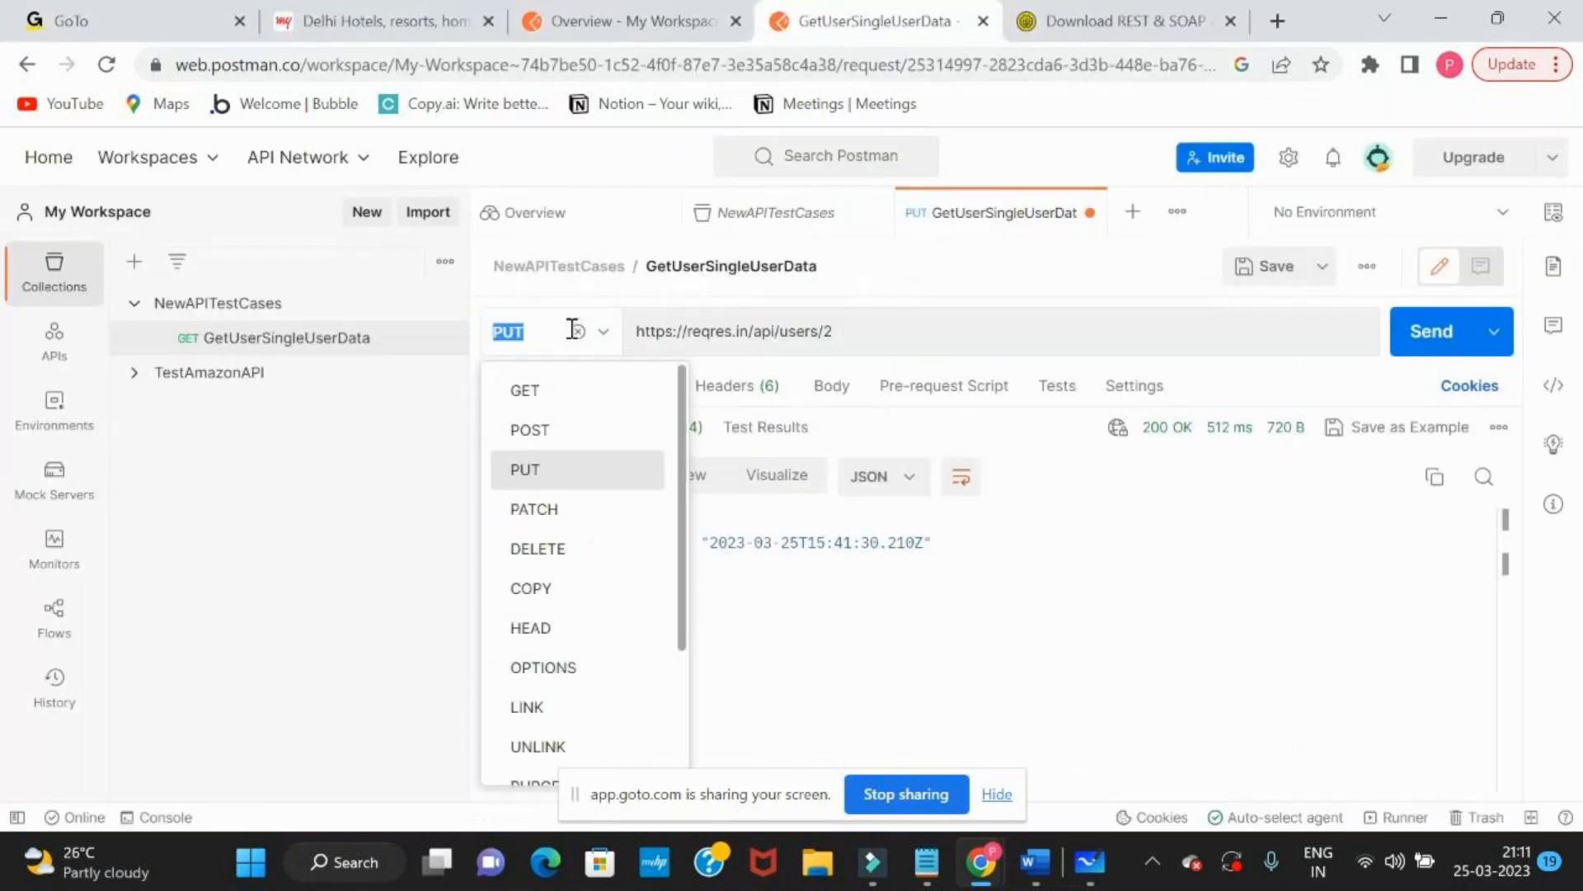
{"action": "left_click", "coordinate": [555, 393]}
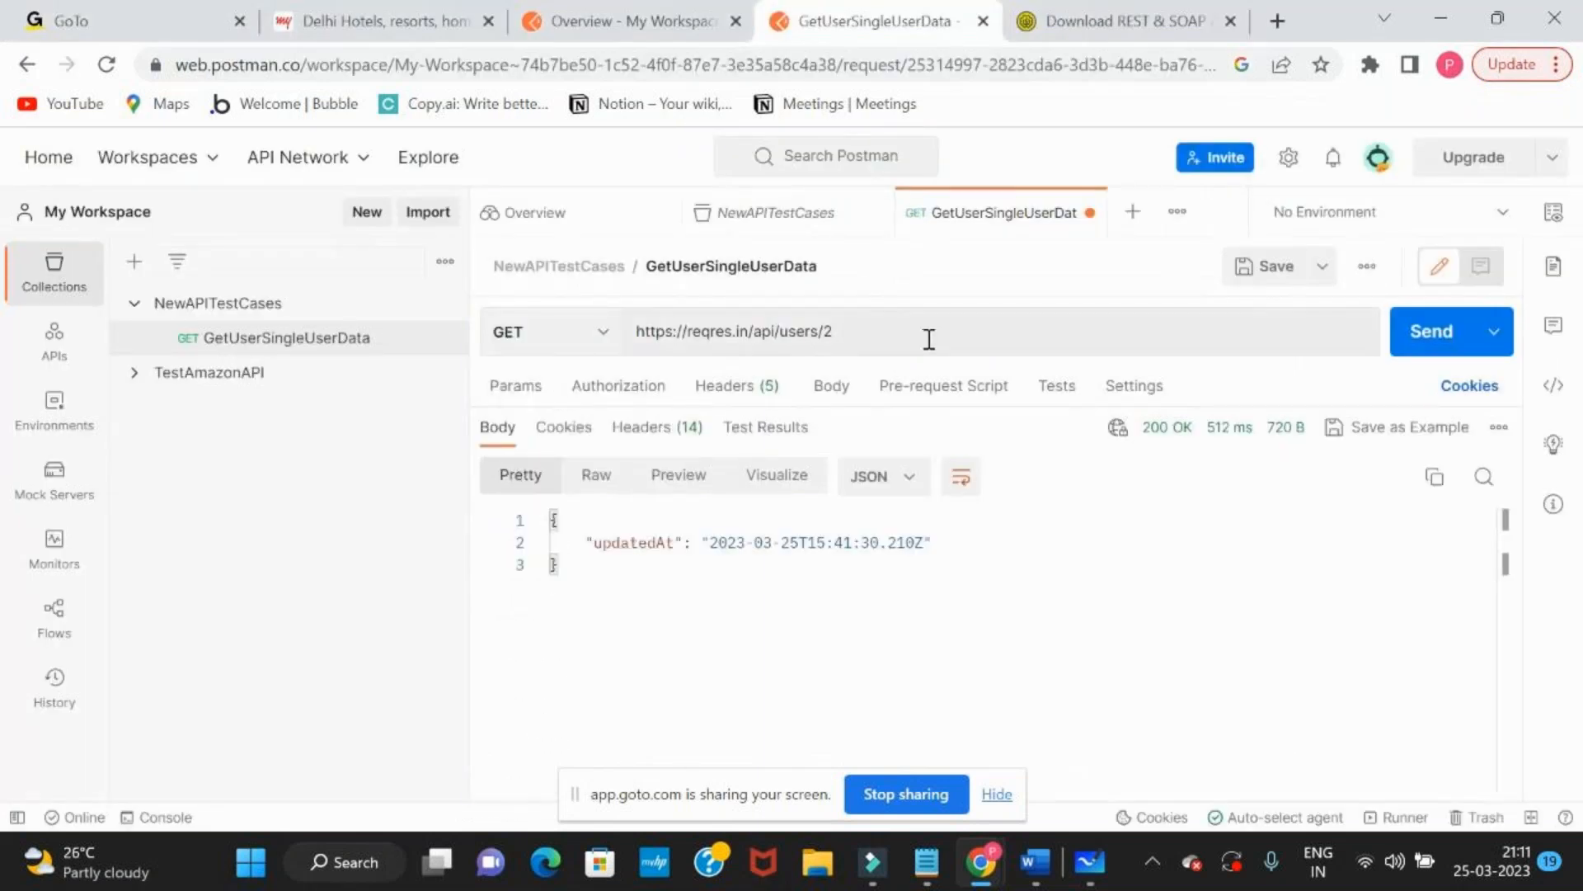
{"action": "left_click", "coordinate": [1415, 337]}
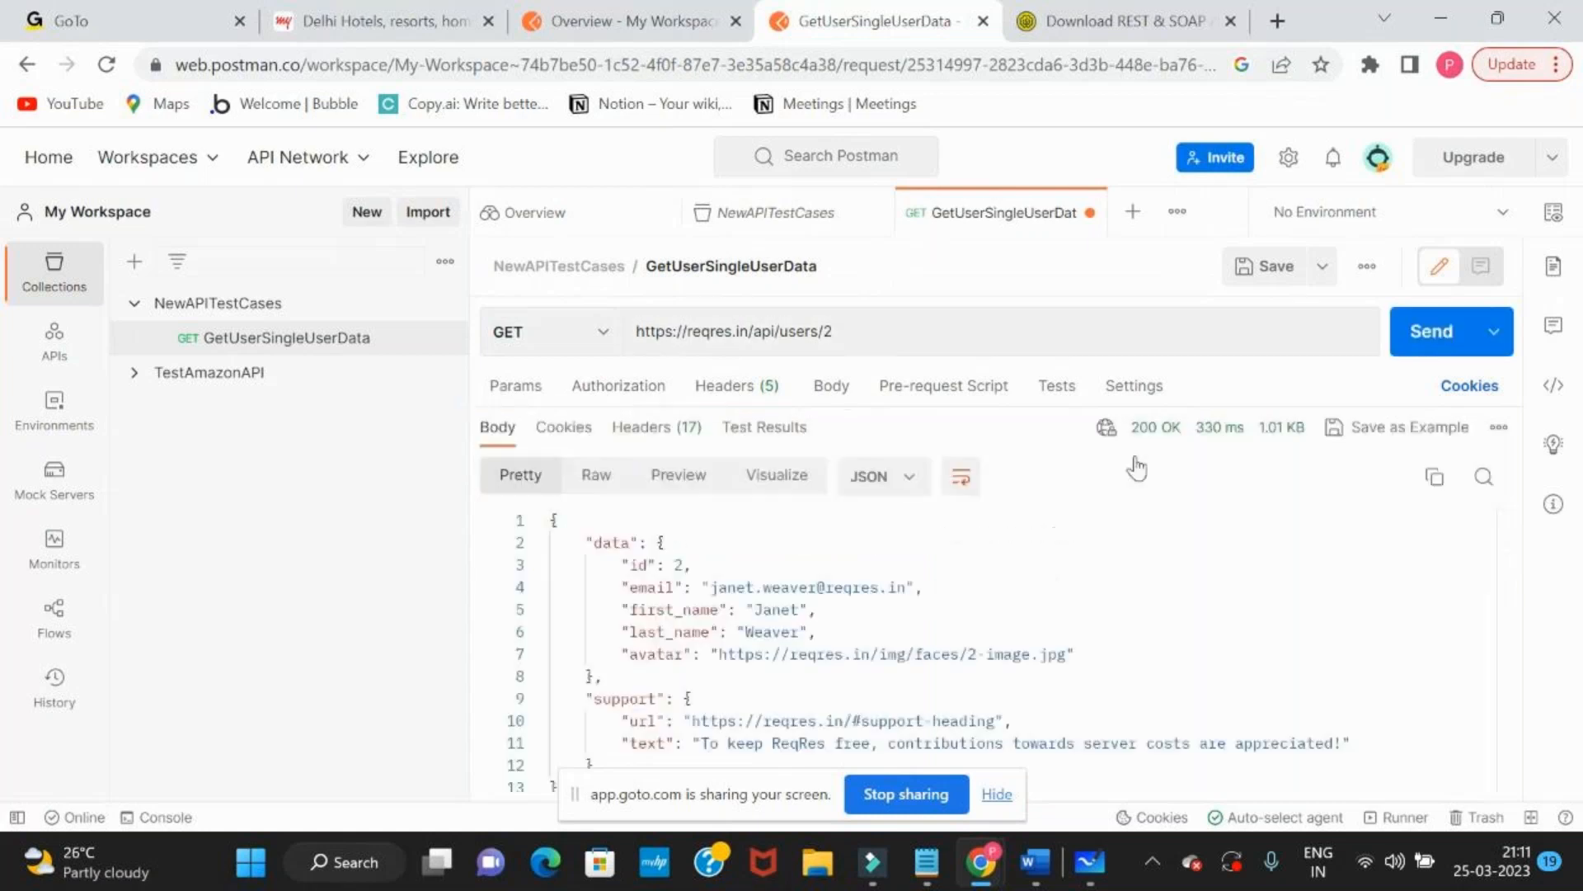
{"action": "key", "text": "alt+Tab"}
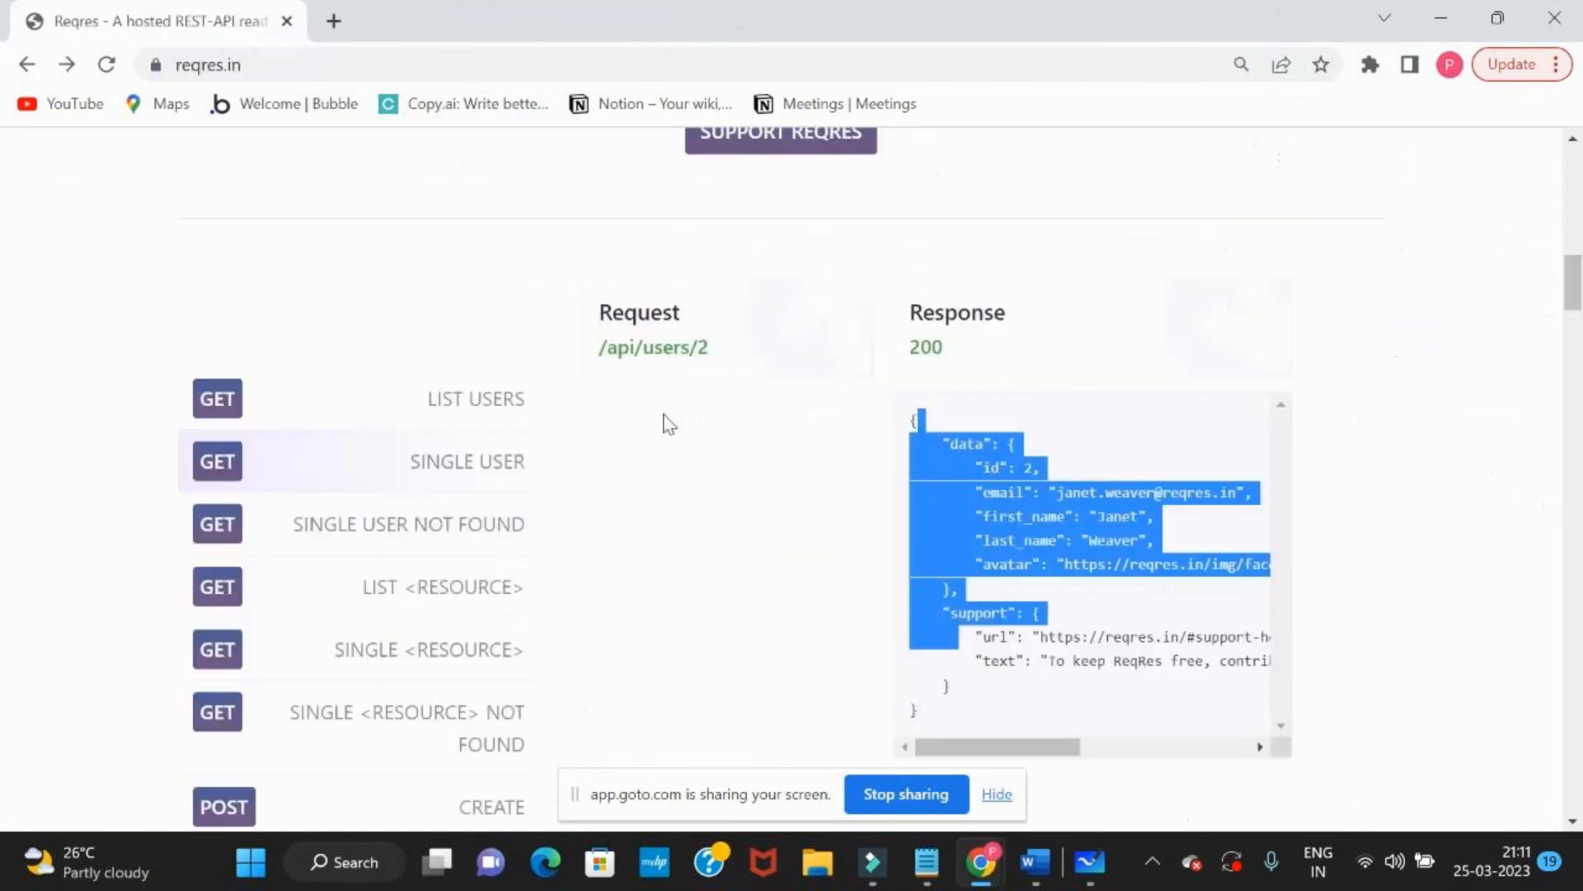
{"action": "left_click", "coordinate": [414, 468]}
{"action": "left_click", "coordinate": [634, 355]}
{"action": "double_click", "coordinate": [373, 73]}
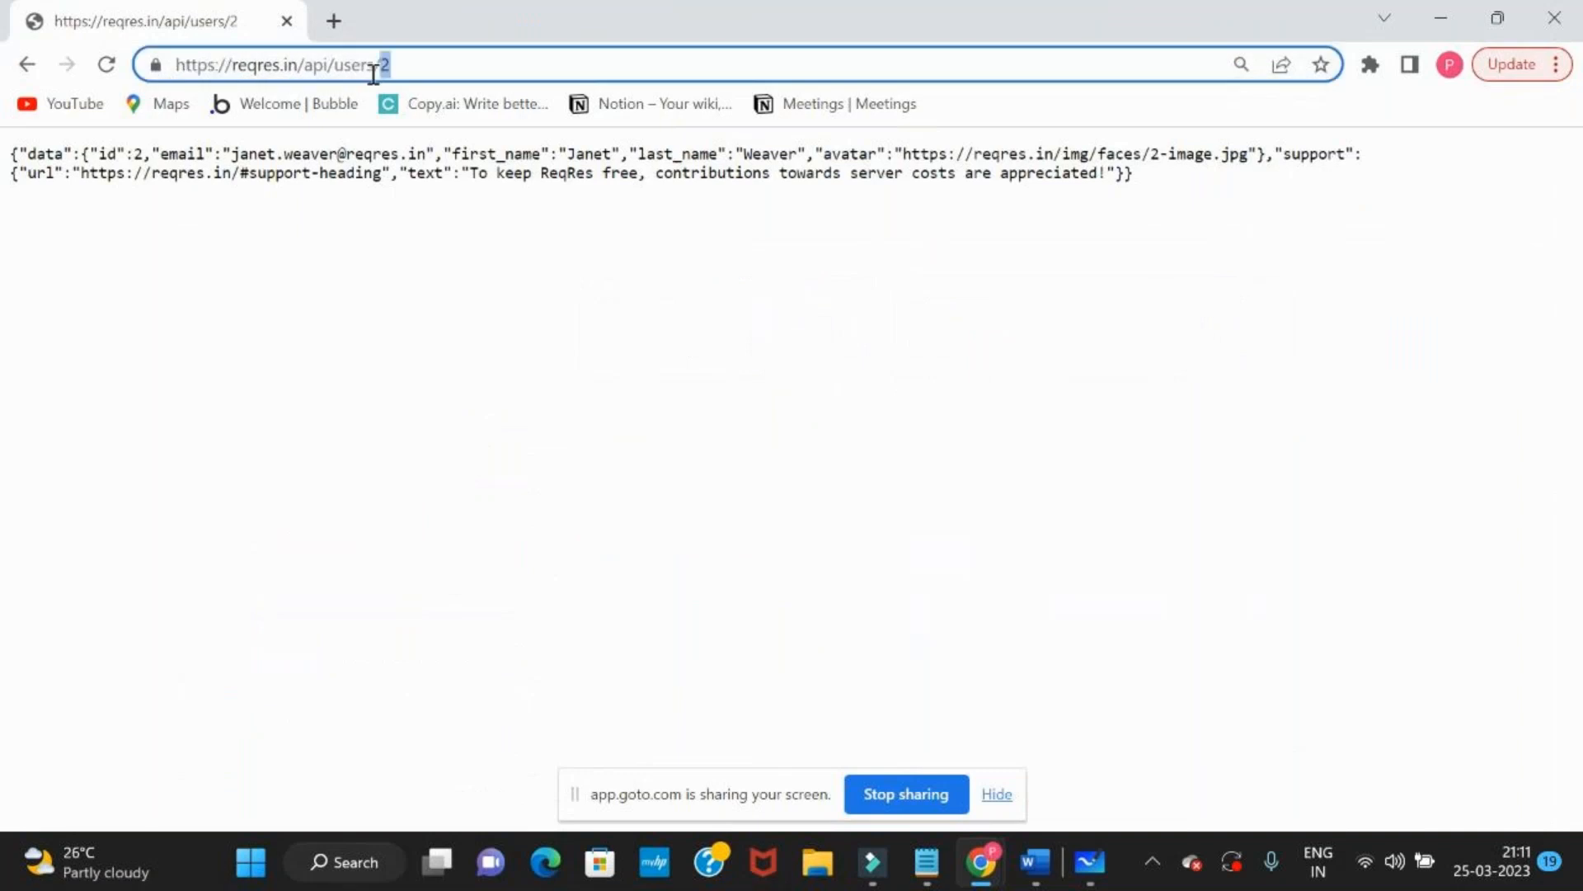
{"action": "key", "text": "ctrl+a"}
{"action": "key", "text": "ctrl+c"}
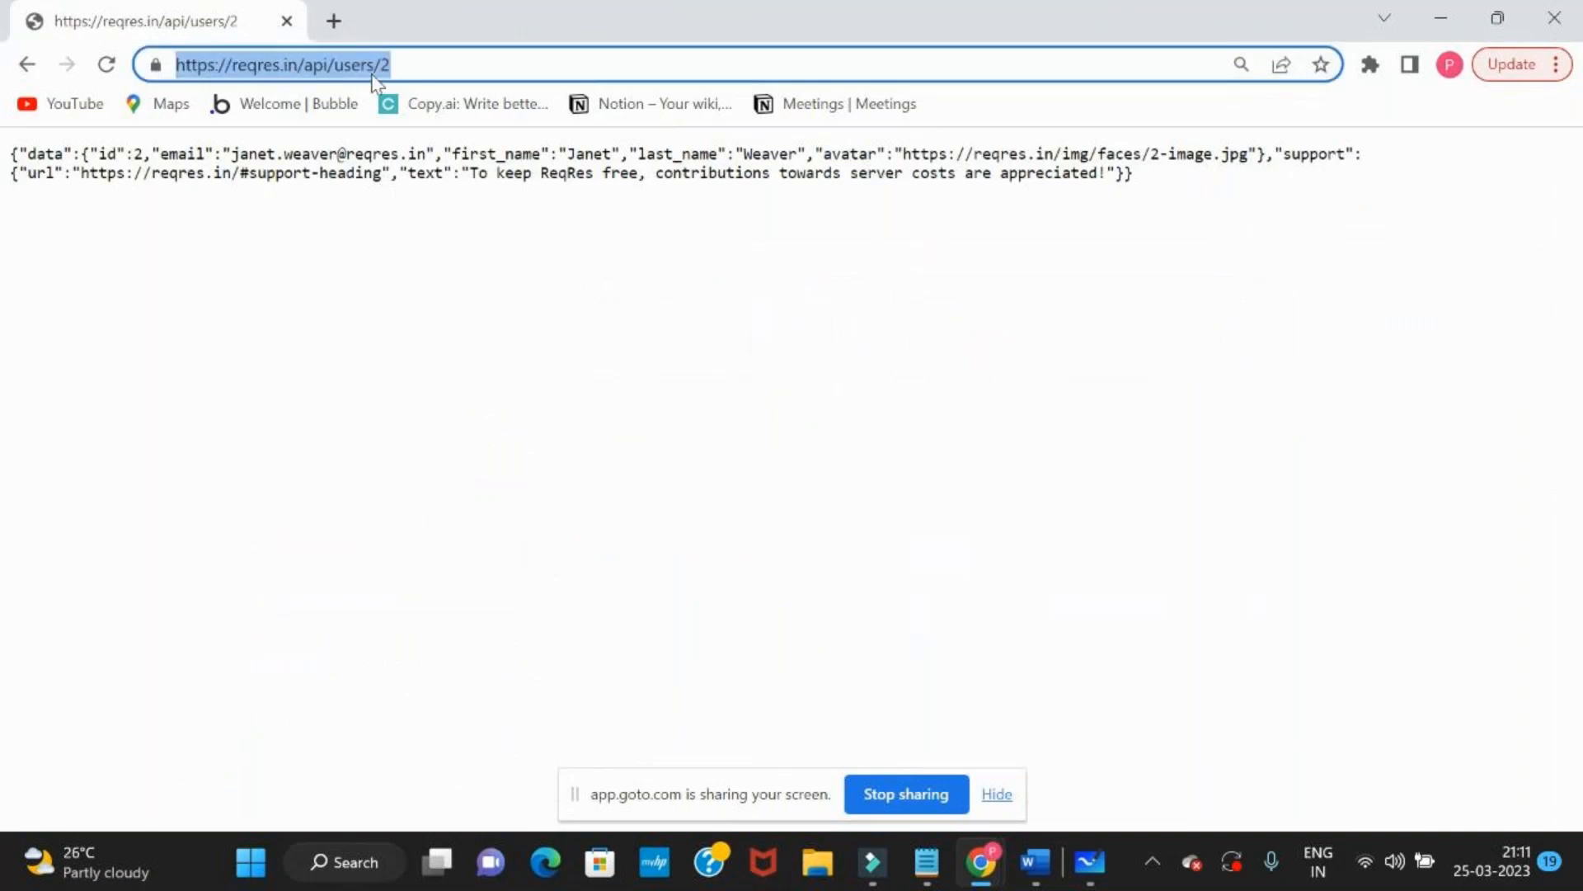
{"action": "key", "text": "alt+Tab"}
{"action": "left_click", "coordinate": [864, 333]}
{"action": "key", "text": "ctrl+a"}
{"action": "key", "text": "ctrl+v"}
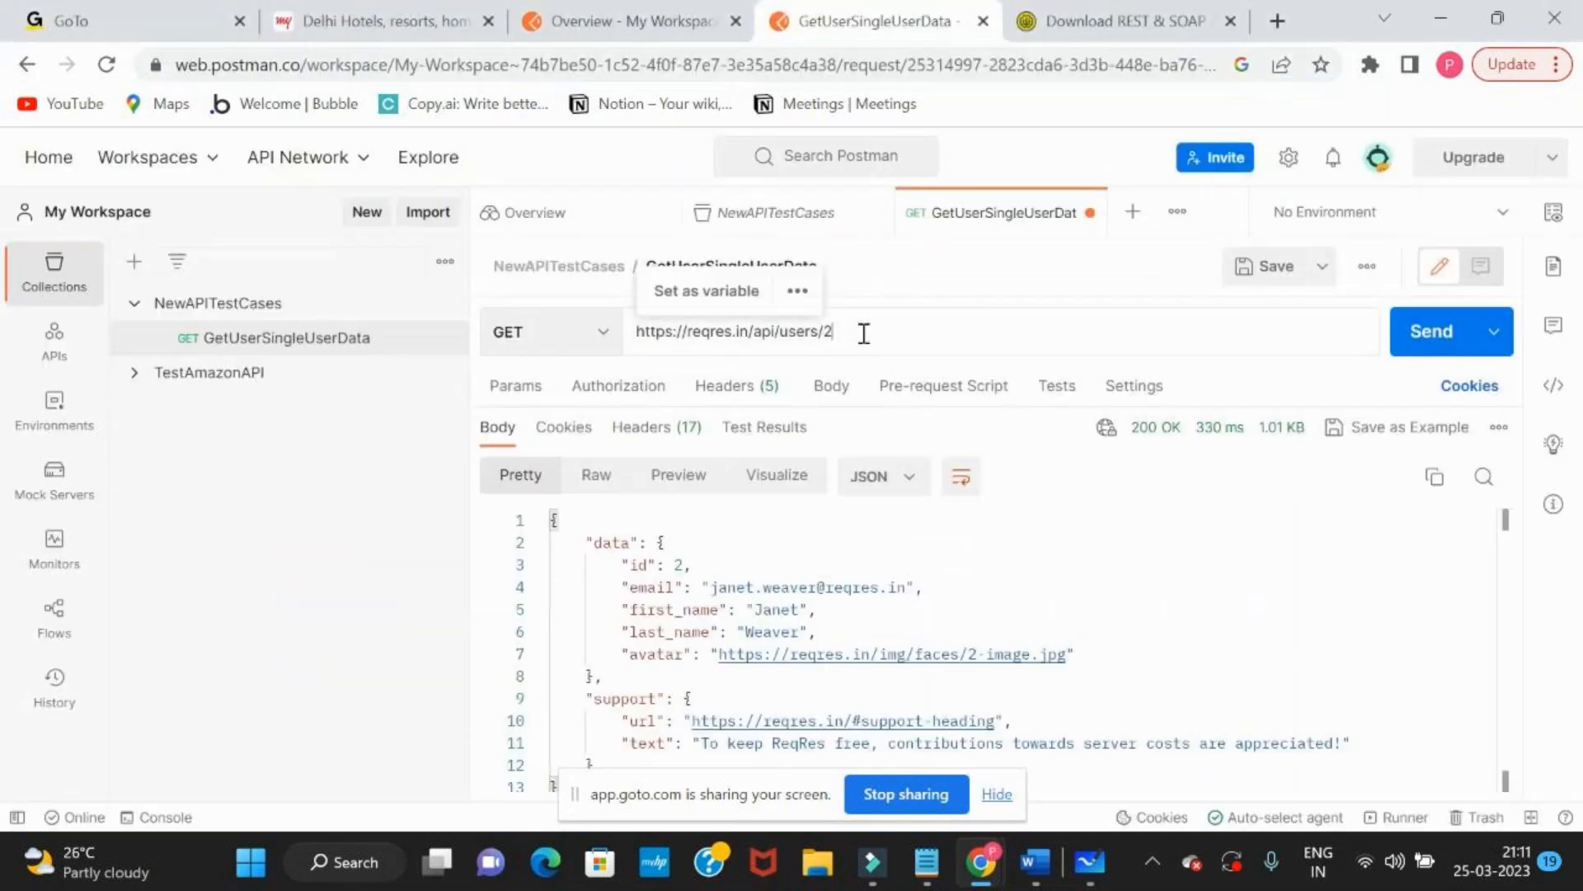
{"action": "left_click", "coordinate": [1429, 331]}
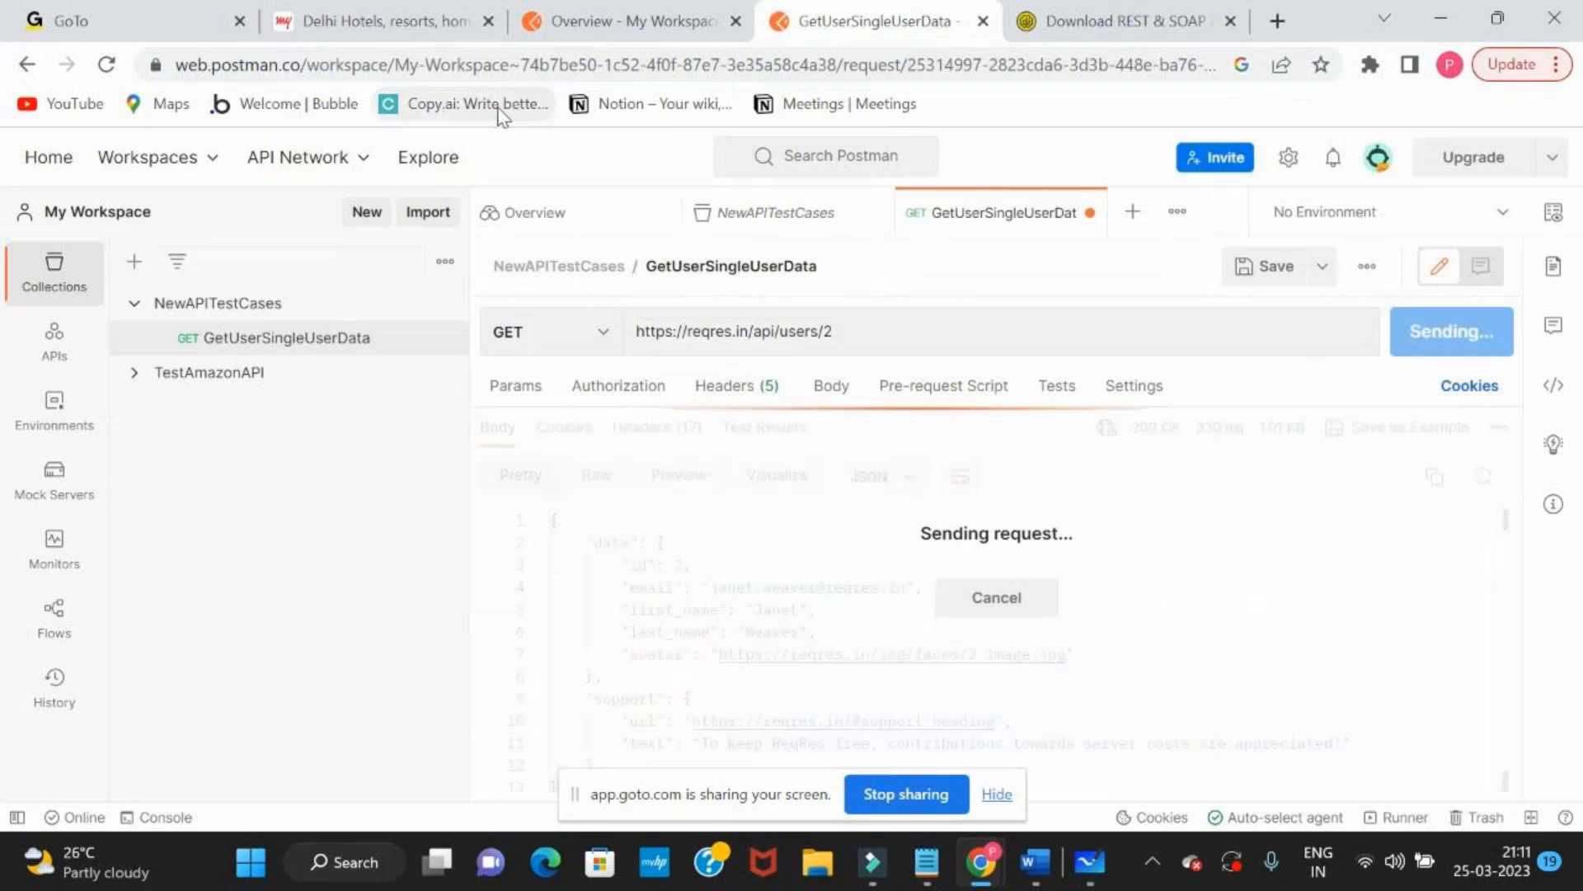
Compare the raw Single User data shown in the browser with the email field in the Postman response body
{"action": "key", "text": "alt+Tab"}
{"action": "left_click_drag", "start_coordinate": [48, 161], "coordinate": [416, 161]}
{"action": "key", "text": "alt+Tab"}
{"action": "left_click", "coordinate": [719, 587]}
{"action": "left_click_drag", "start_coordinate": [714, 588], "coordinate": [907, 589]}
{"action": "key", "text": "alt+Tab"}
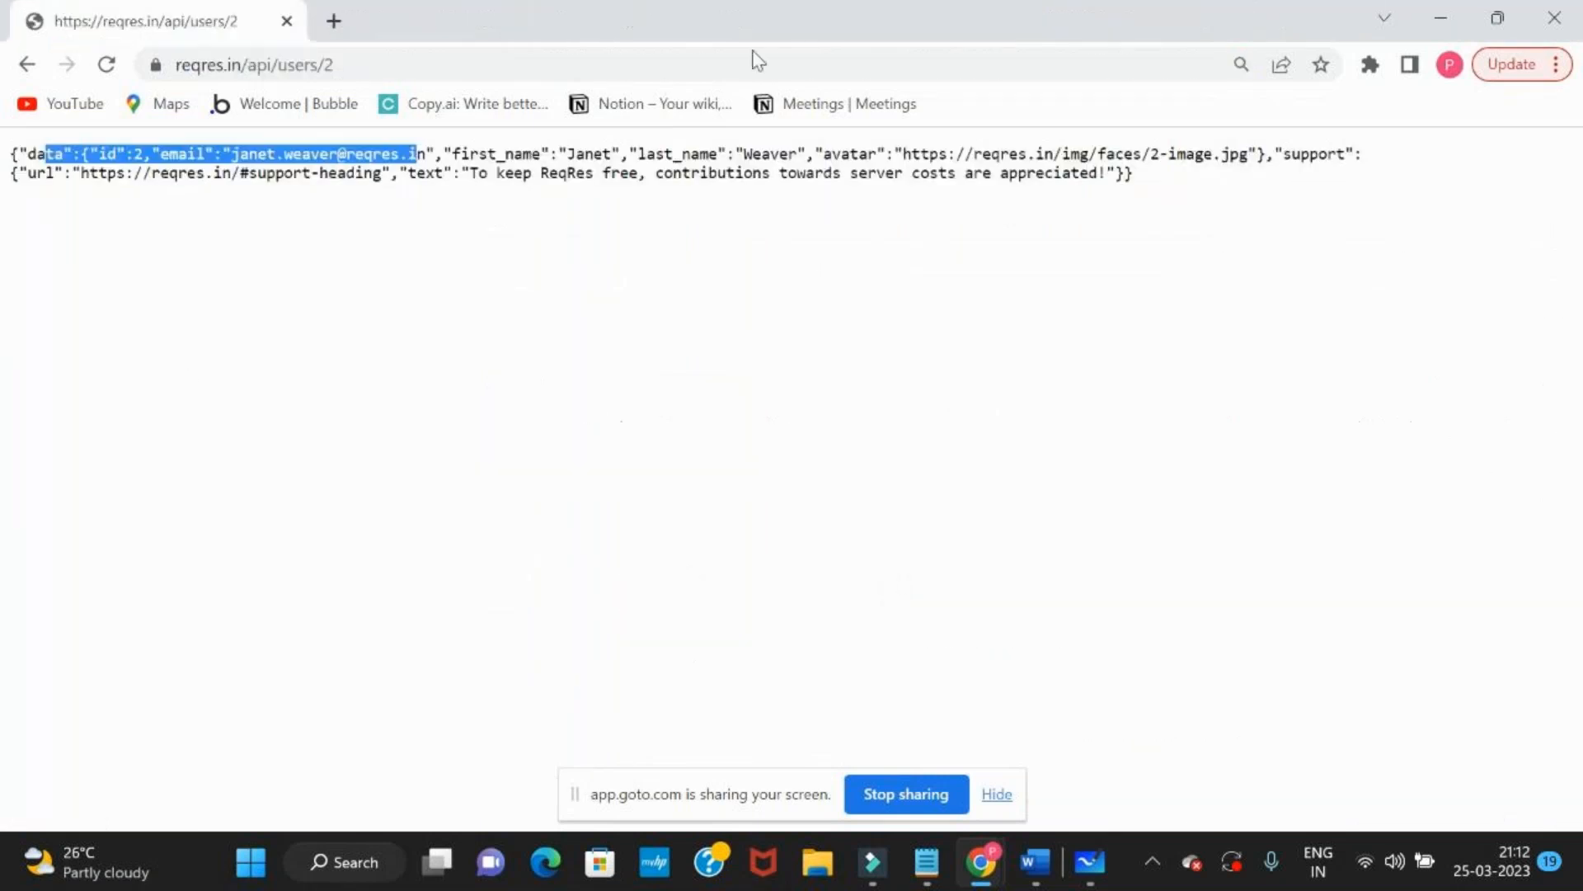
Return to the Reqres endpoint list and review the request and sample response of the Single User endpoint
{"action": "left_click", "coordinate": [28, 65]}
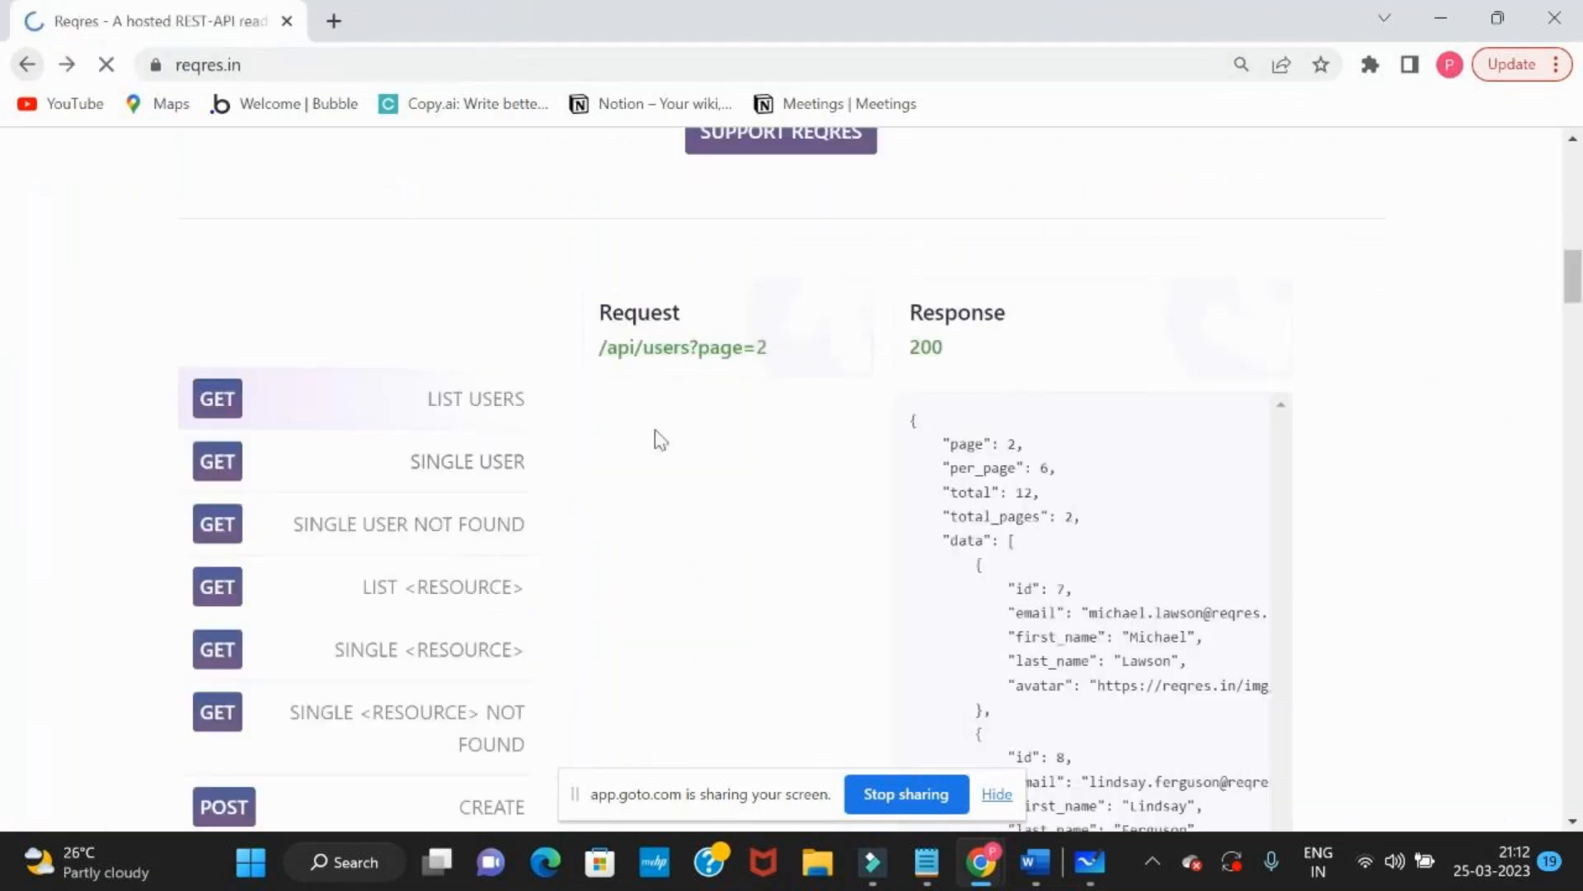
{"action": "left_click", "coordinate": [460, 471]}
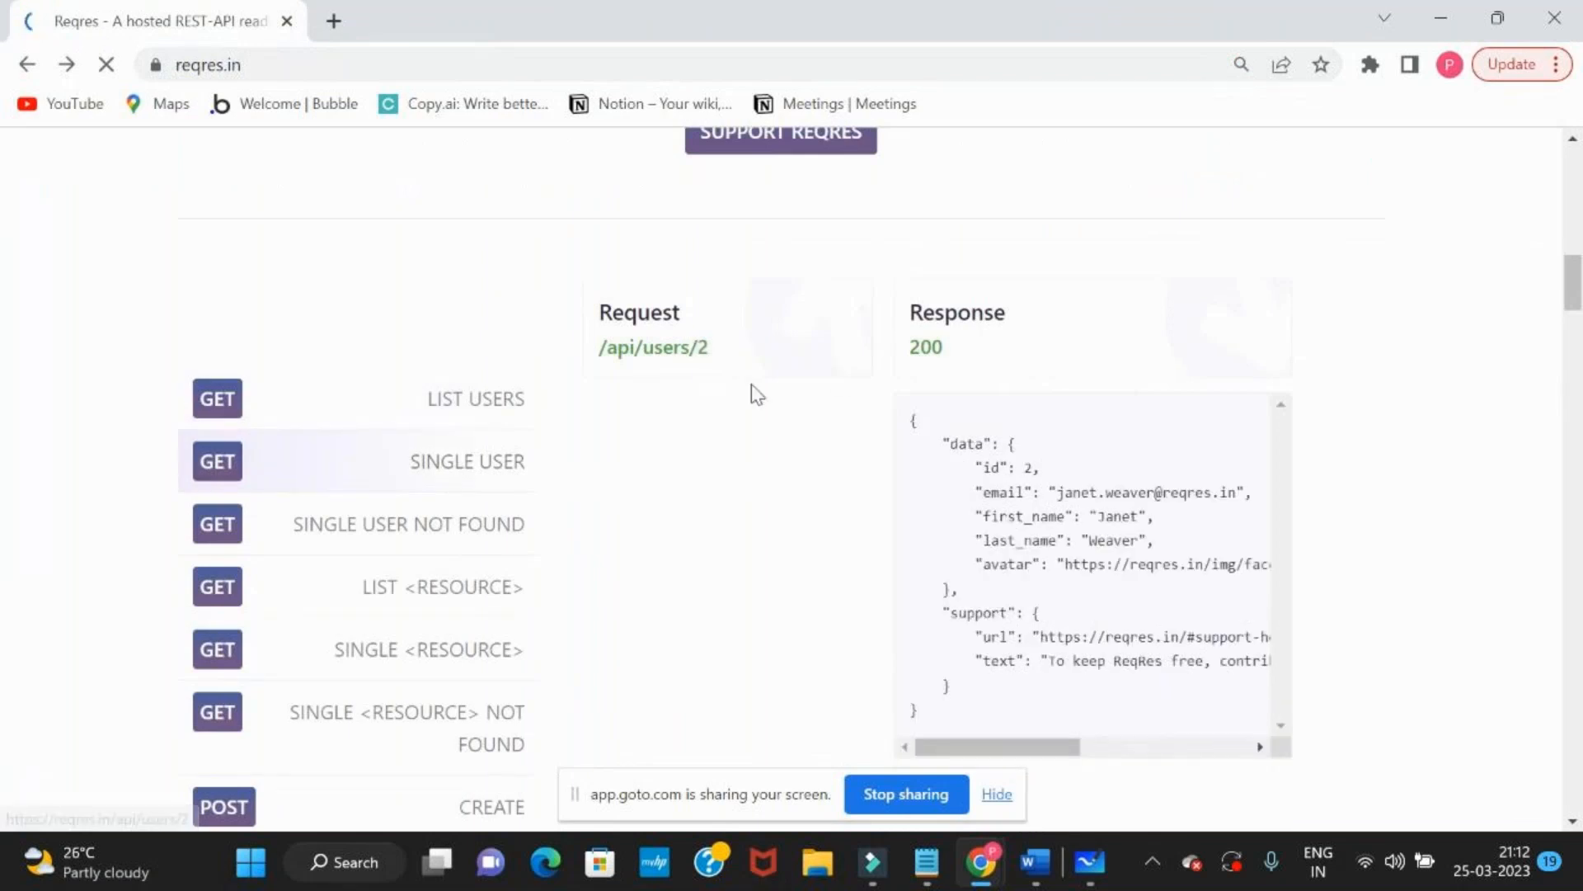
{"action": "scroll", "coordinate": [330, 499], "scroll_direction": "down", "scroll_amount": 1}
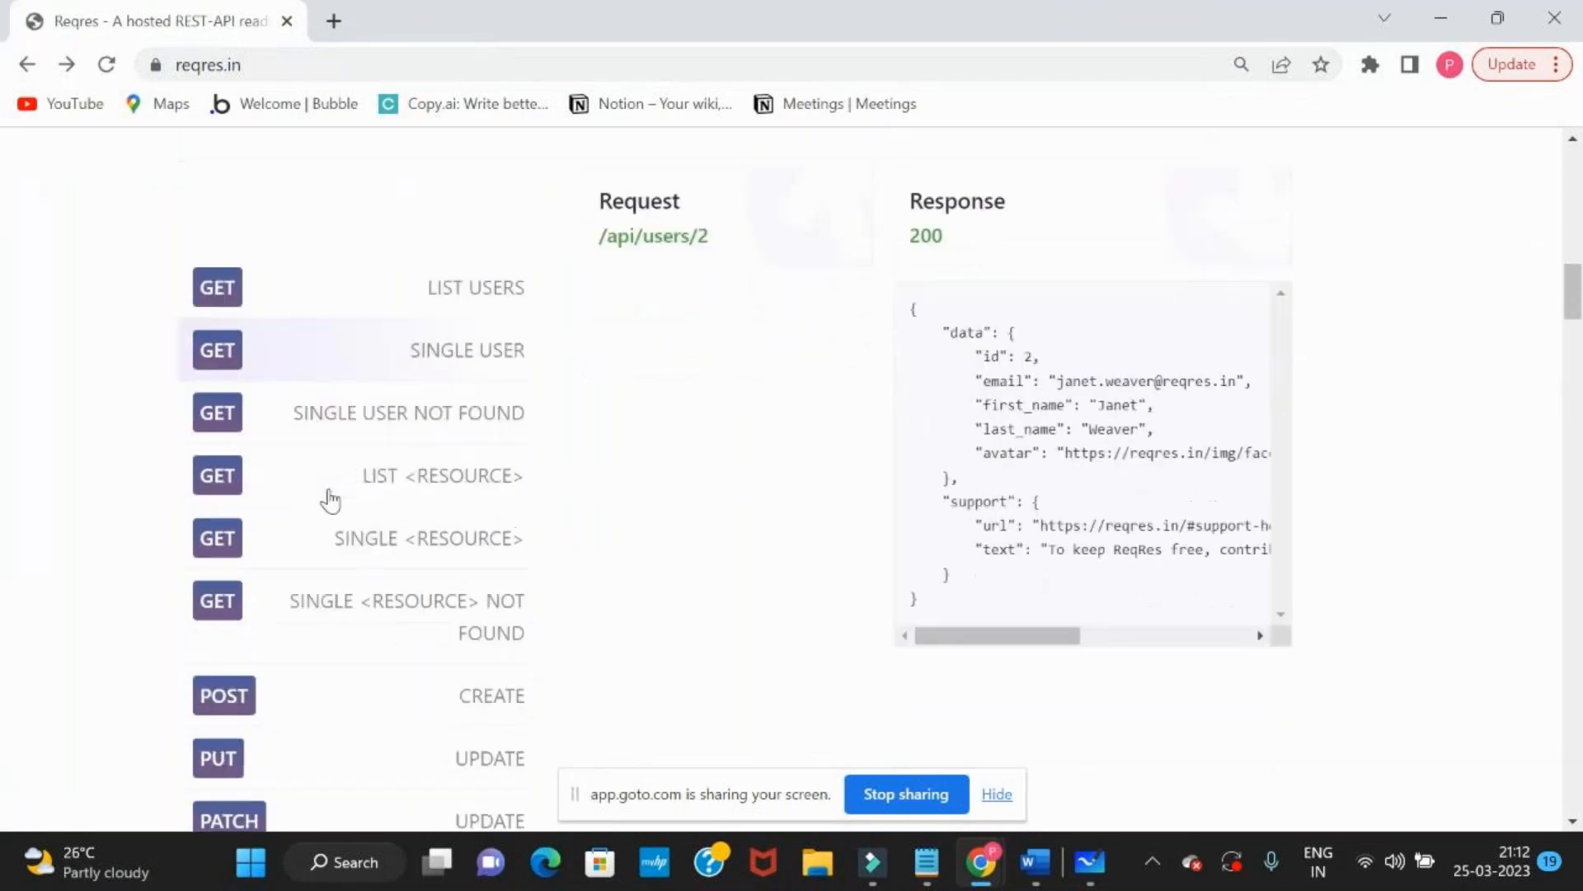
{"action": "scroll", "coordinate": [598, 431], "scroll_direction": "up", "scroll_amount": 2}
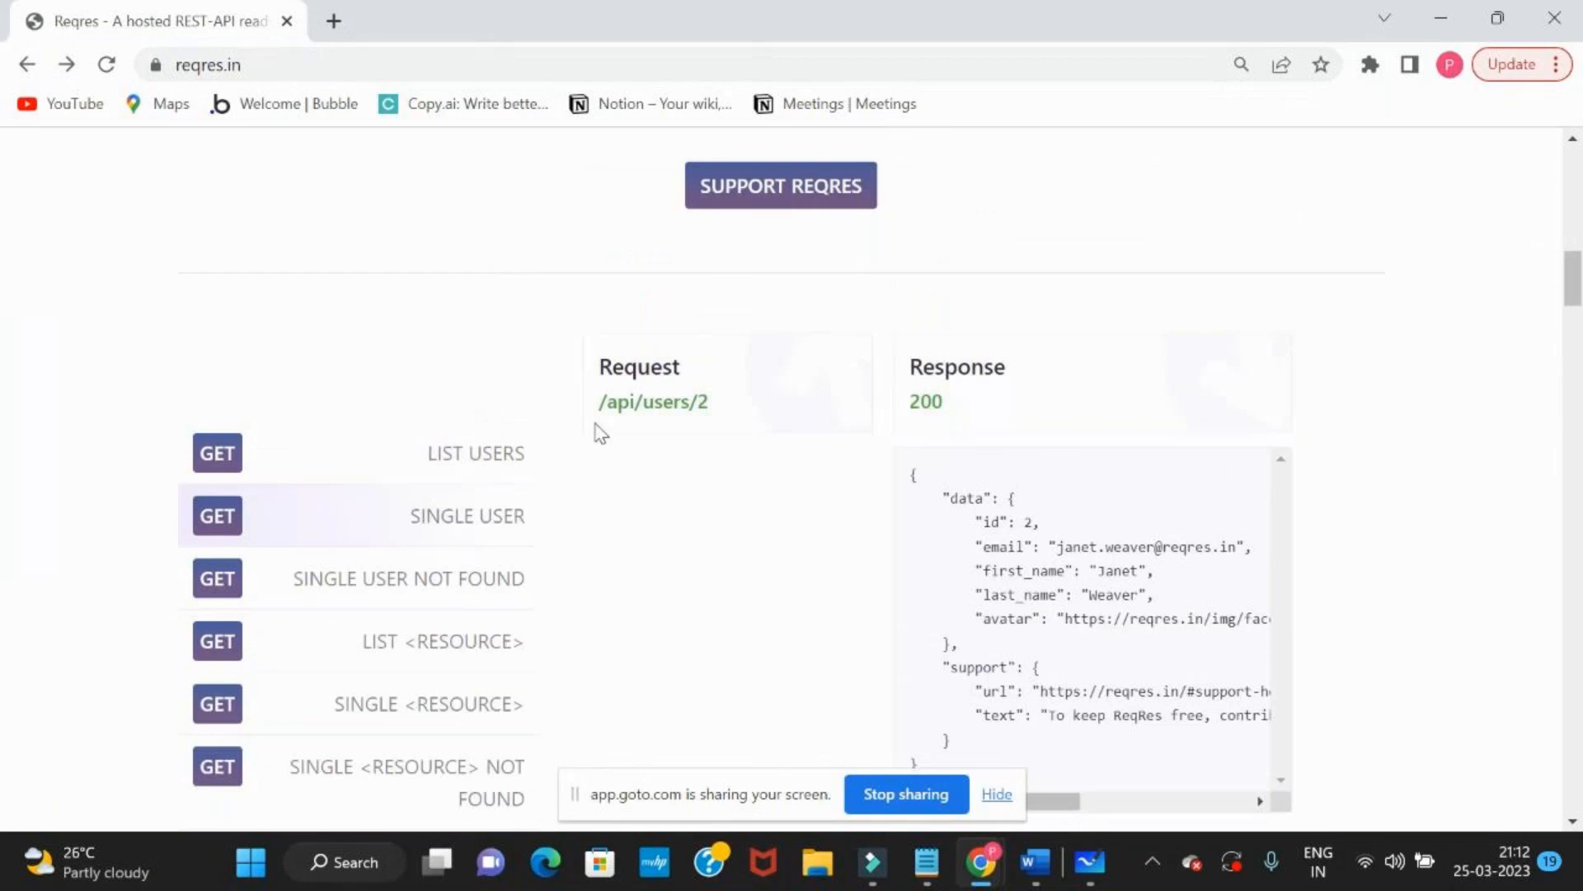
Open the avatar image link from the Postman response, and return to the GetUserSingleUserData request
{"action": "key", "text": "alt+Tab"}
{"action": "left_click", "coordinate": [982, 647]}
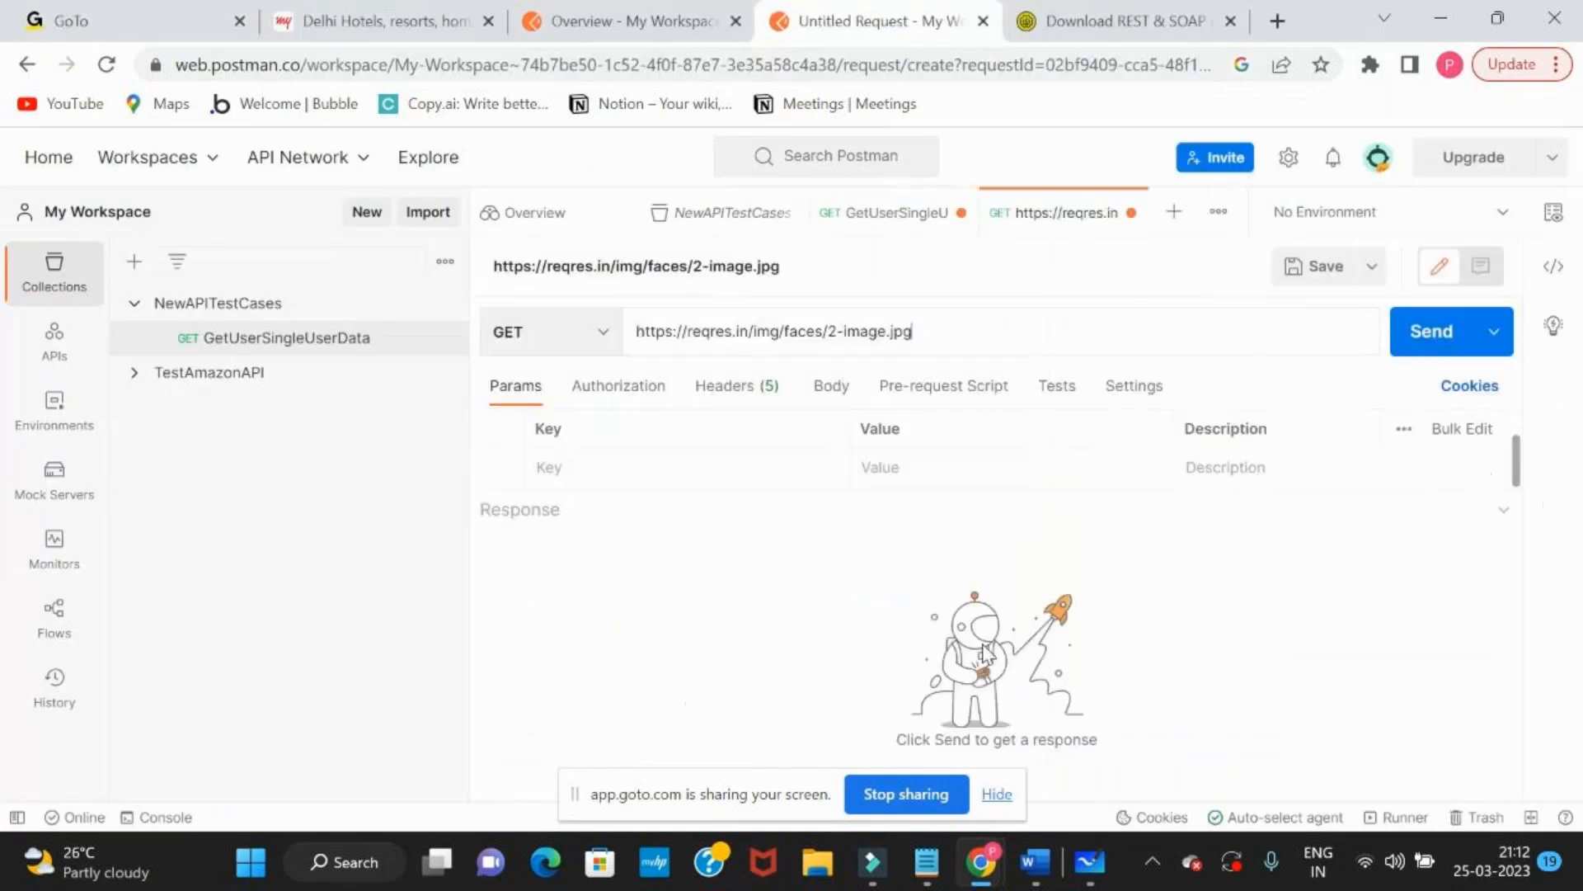
{"action": "left_click", "coordinate": [27, 64]}
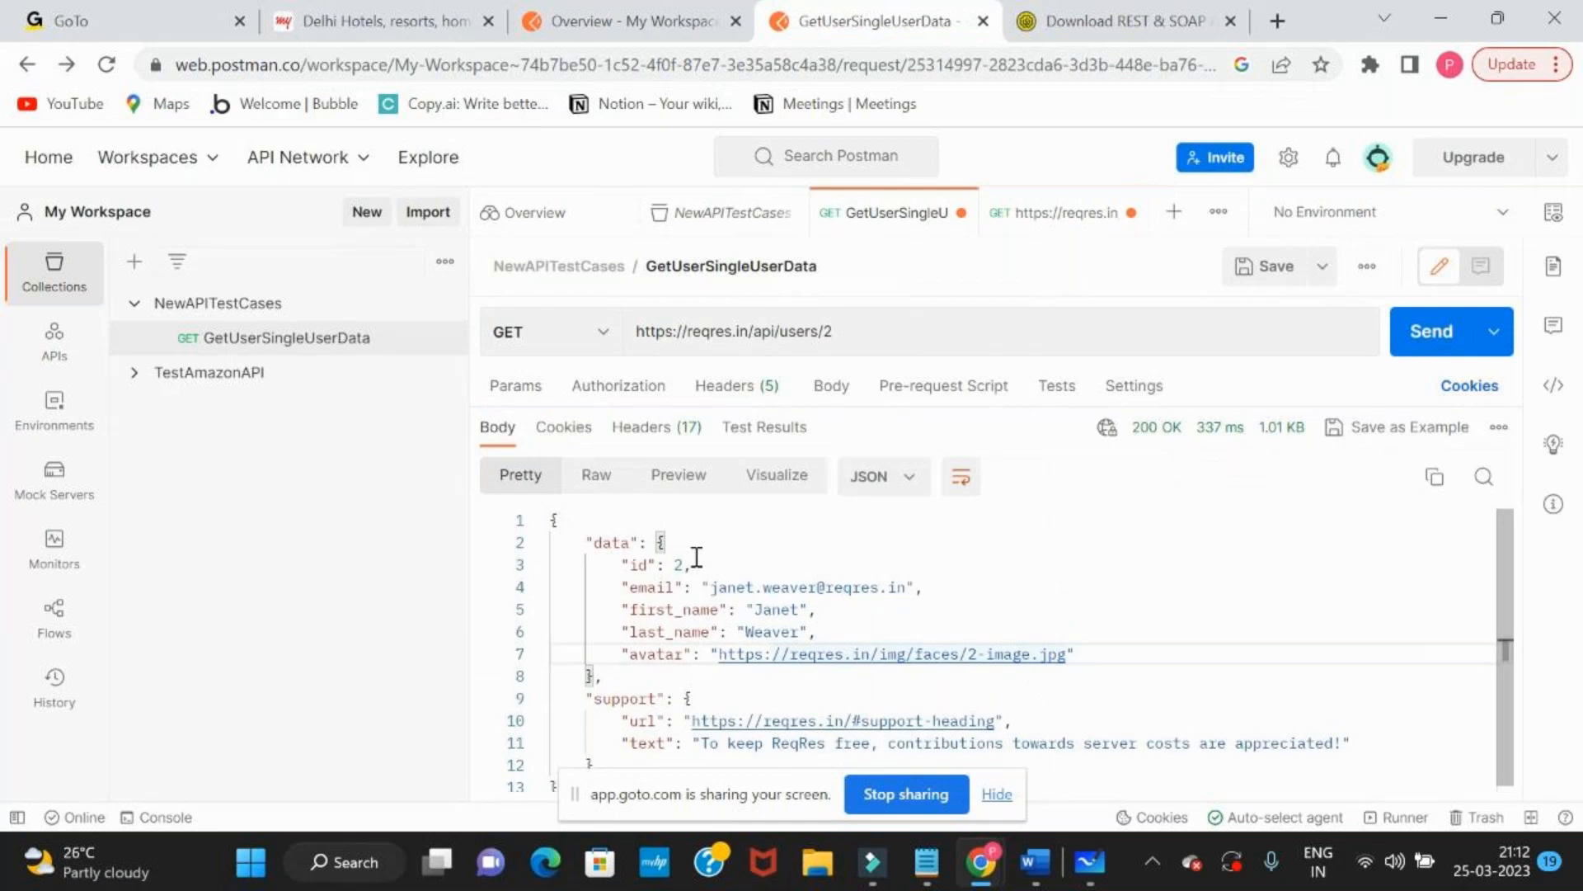
Switch to Microsoft Whiteboard and add a text note reading "Data displayed" beside the CRUD method list
{"action": "key", "text": "alt+Tab"}
{"action": "key", "text": "Tab"}
{"action": "key", "text": "Tab"}
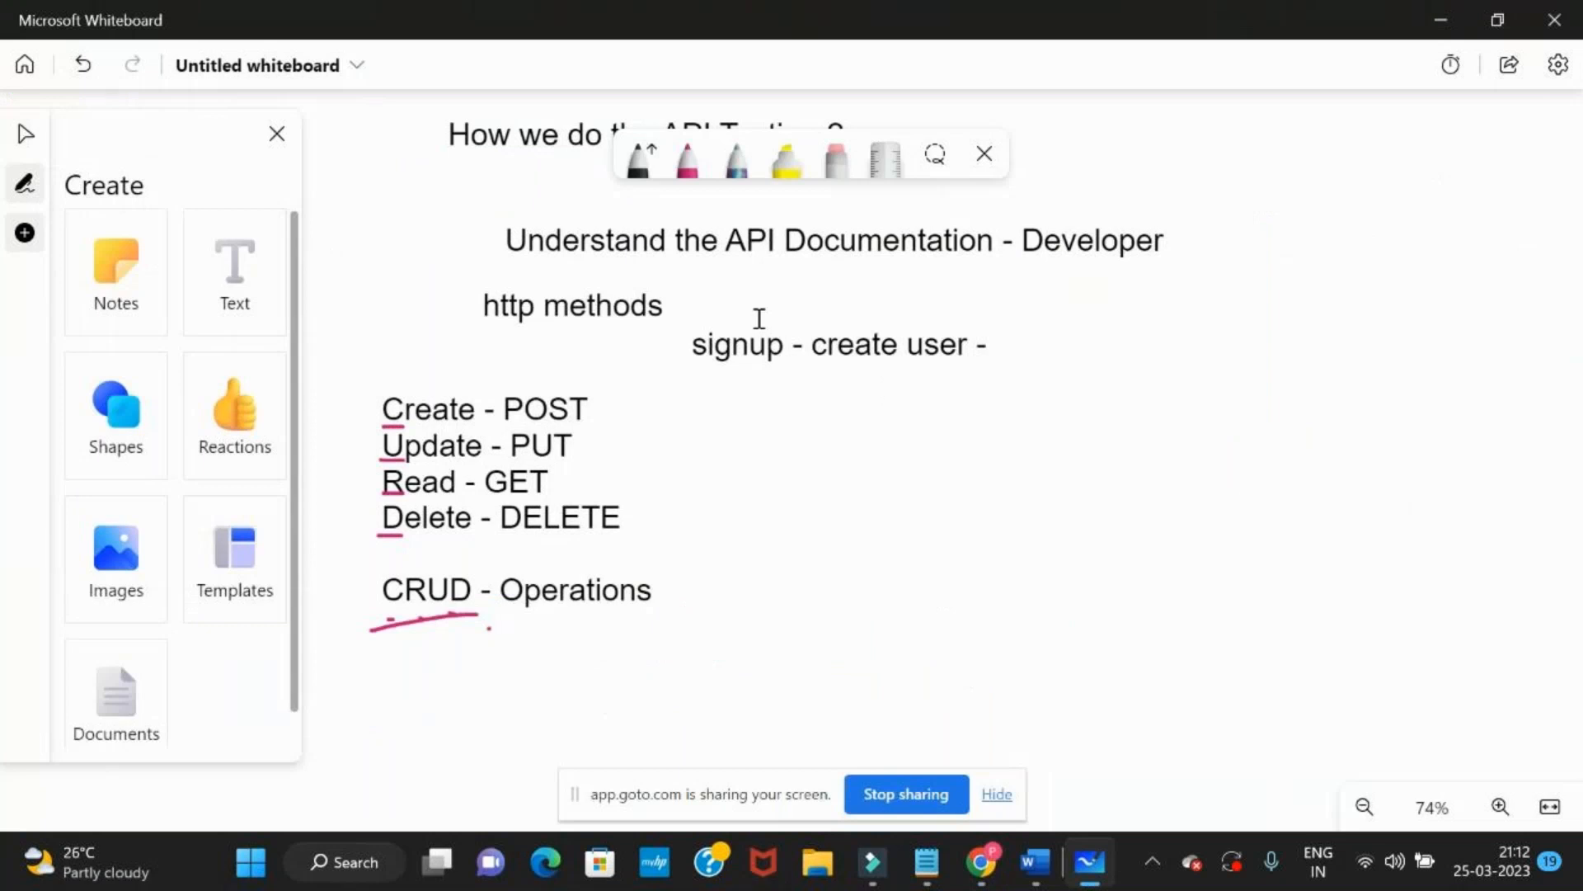
{"action": "left_click", "coordinate": [851, 470]}
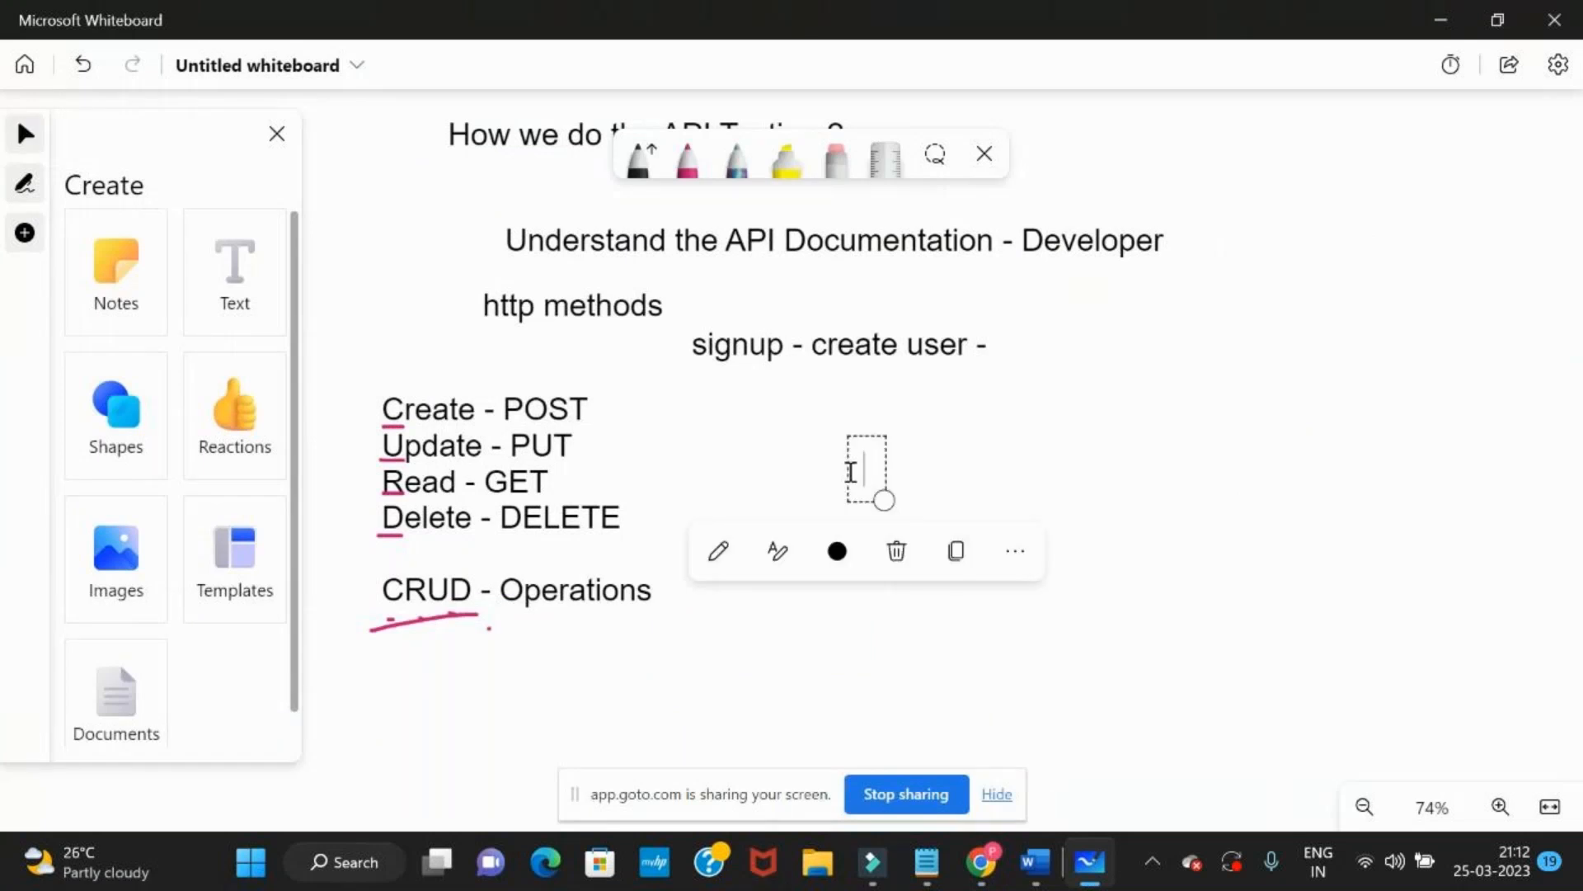
{"action": "type", "text": "Data di"}
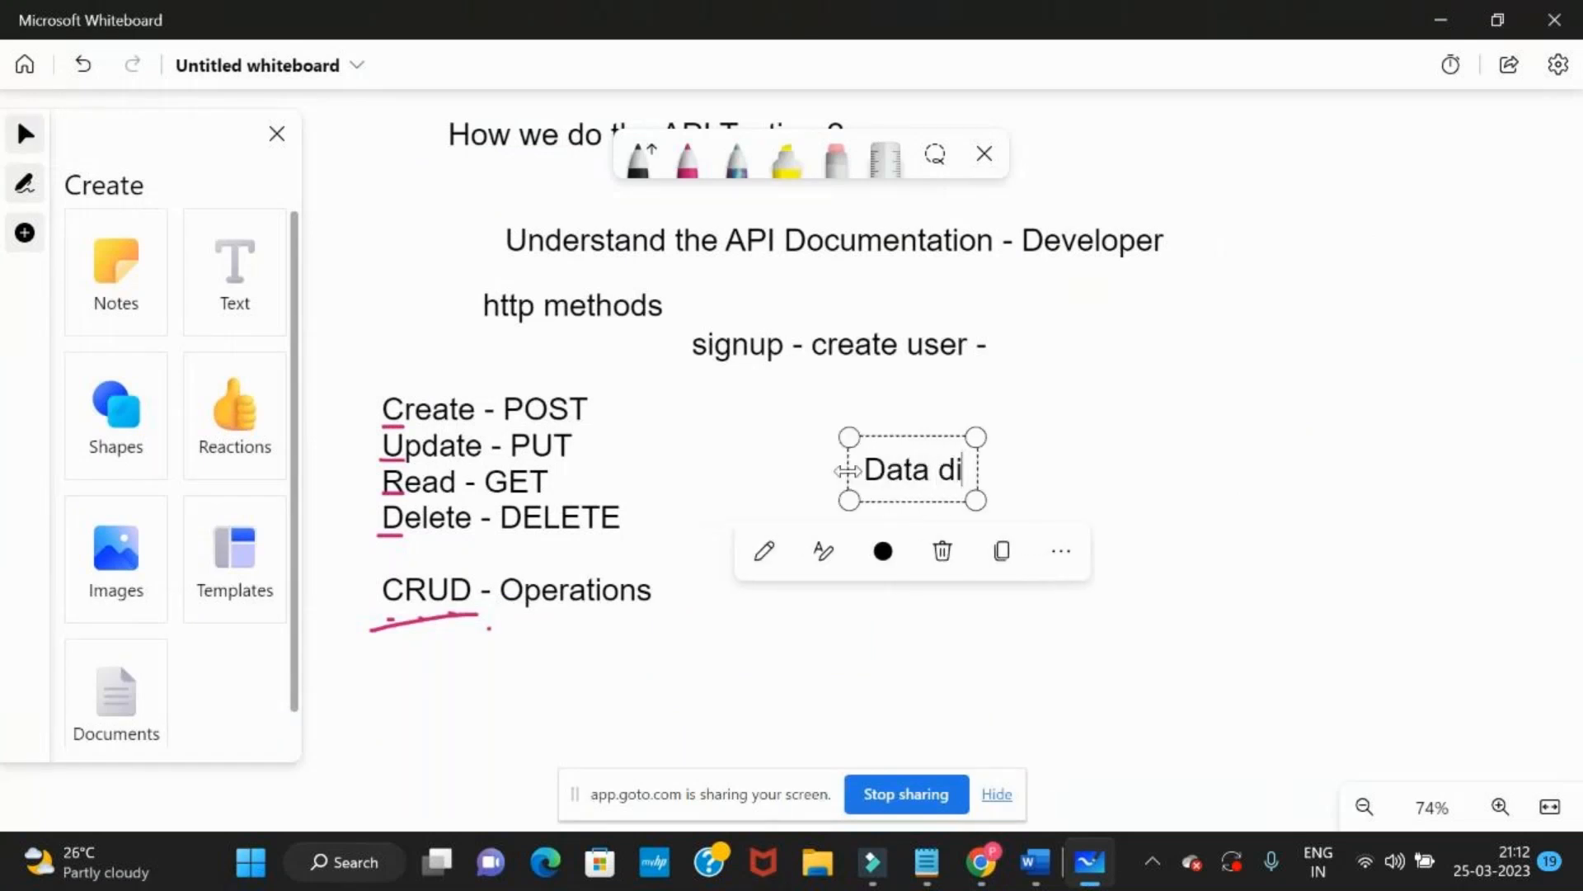
{"action": "type", "text": "splay"}
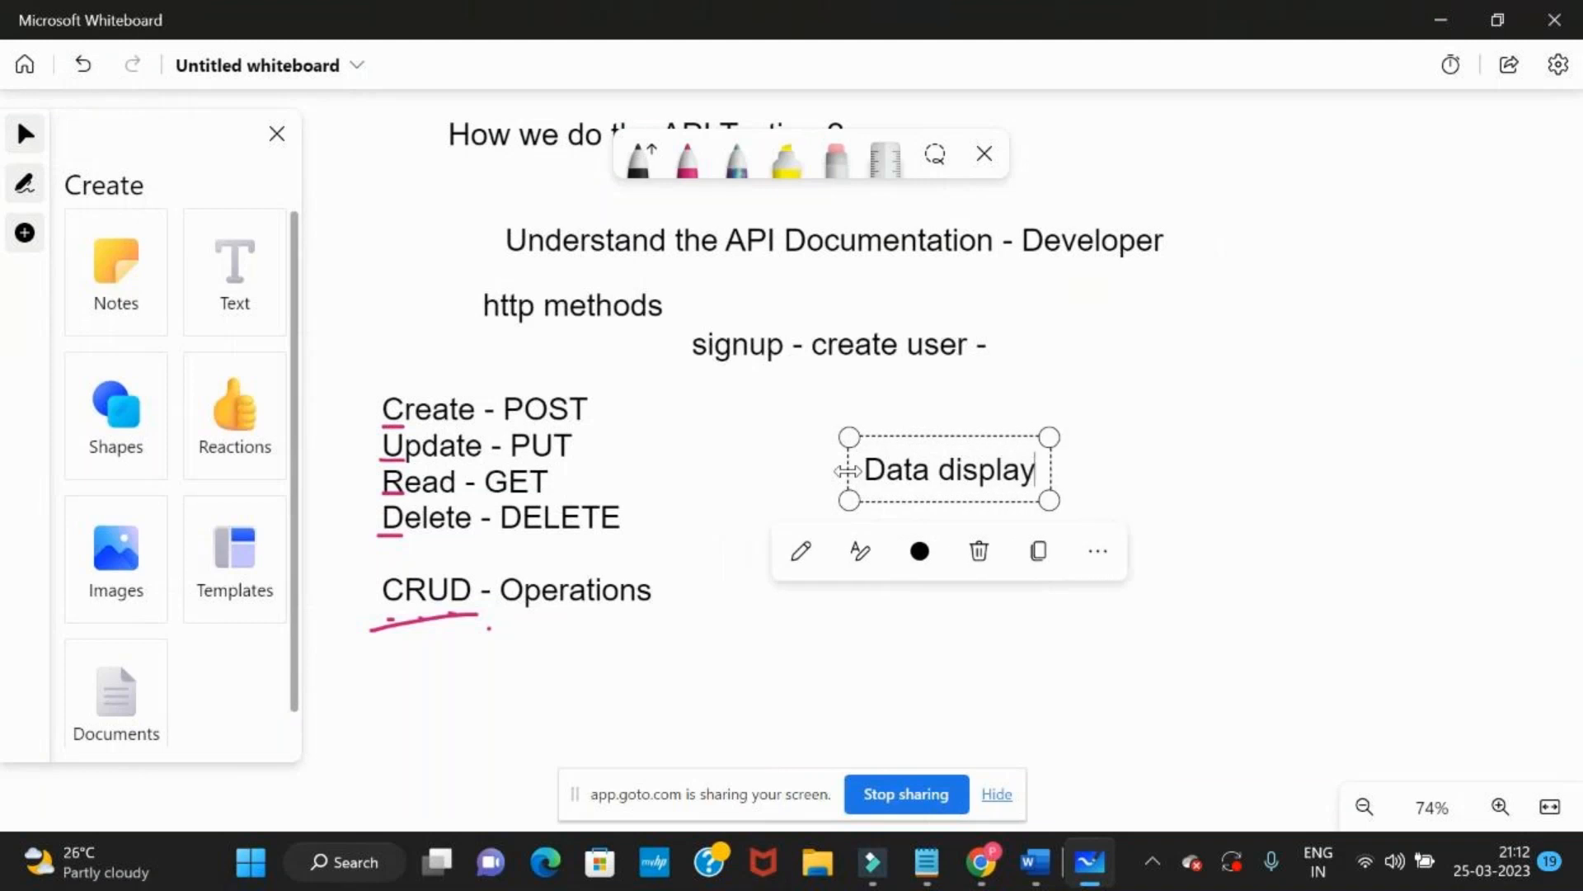
{"action": "type", "text": "ed"}
{"action": "key", "text": "Return"}
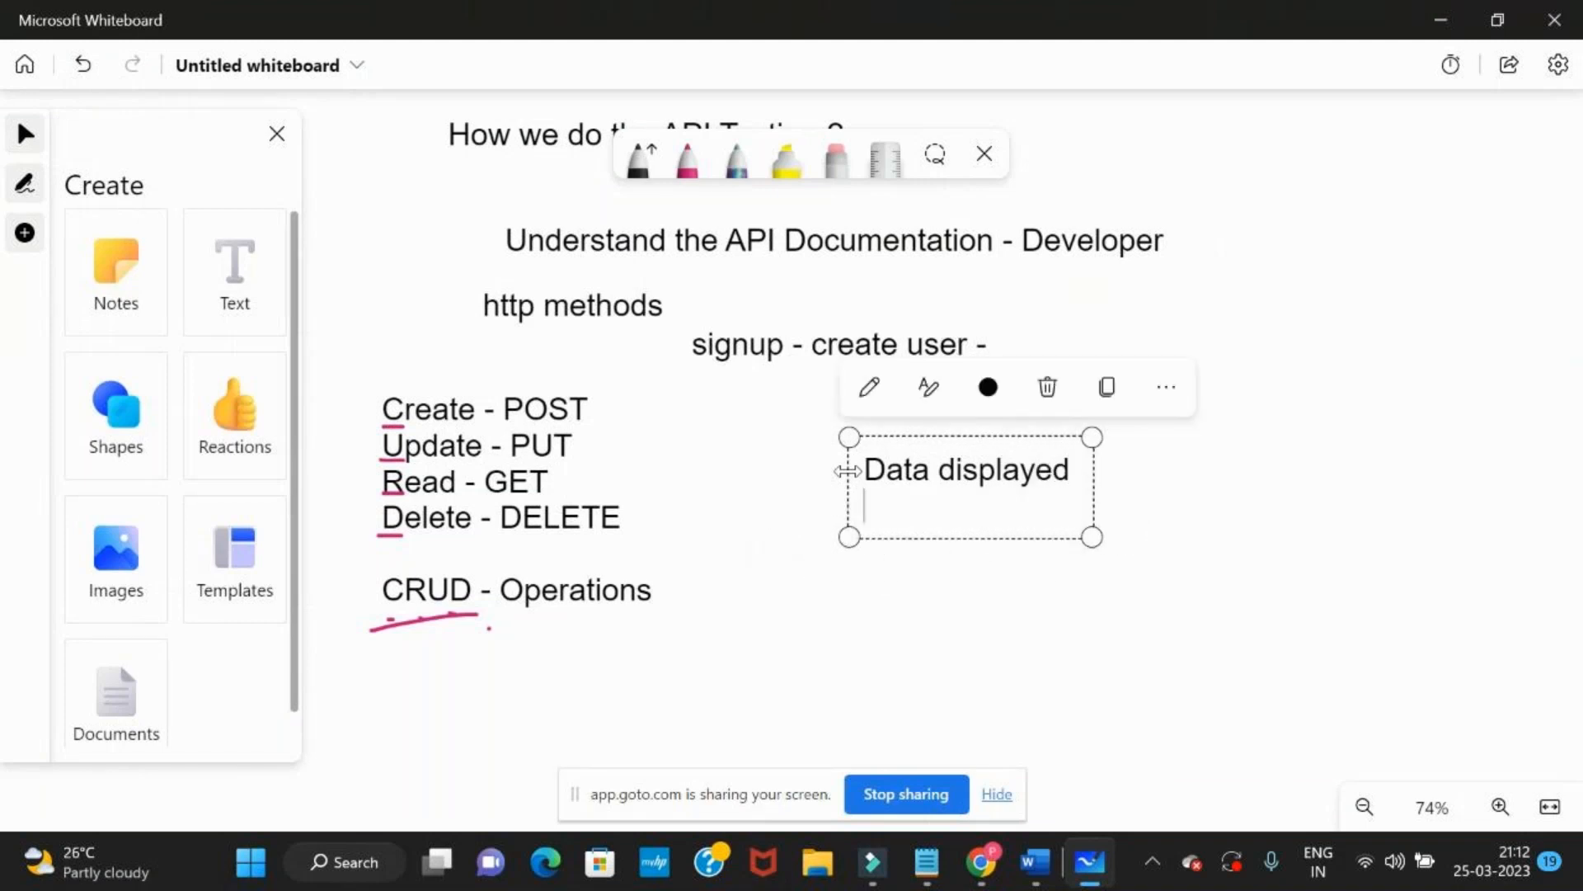
Check the id, email and first name values in the Postman response for user 2
{"action": "key", "text": "alt+Tab"}
{"action": "double_click", "coordinate": [683, 566]}
{"action": "left_click_drag", "start_coordinate": [712, 587], "coordinate": [802, 606]}
{"action": "left_click", "coordinate": [793, 607]}
{"action": "key", "text": "alt+Tab"}
{"action": "key", "text": "alt+Tab"}
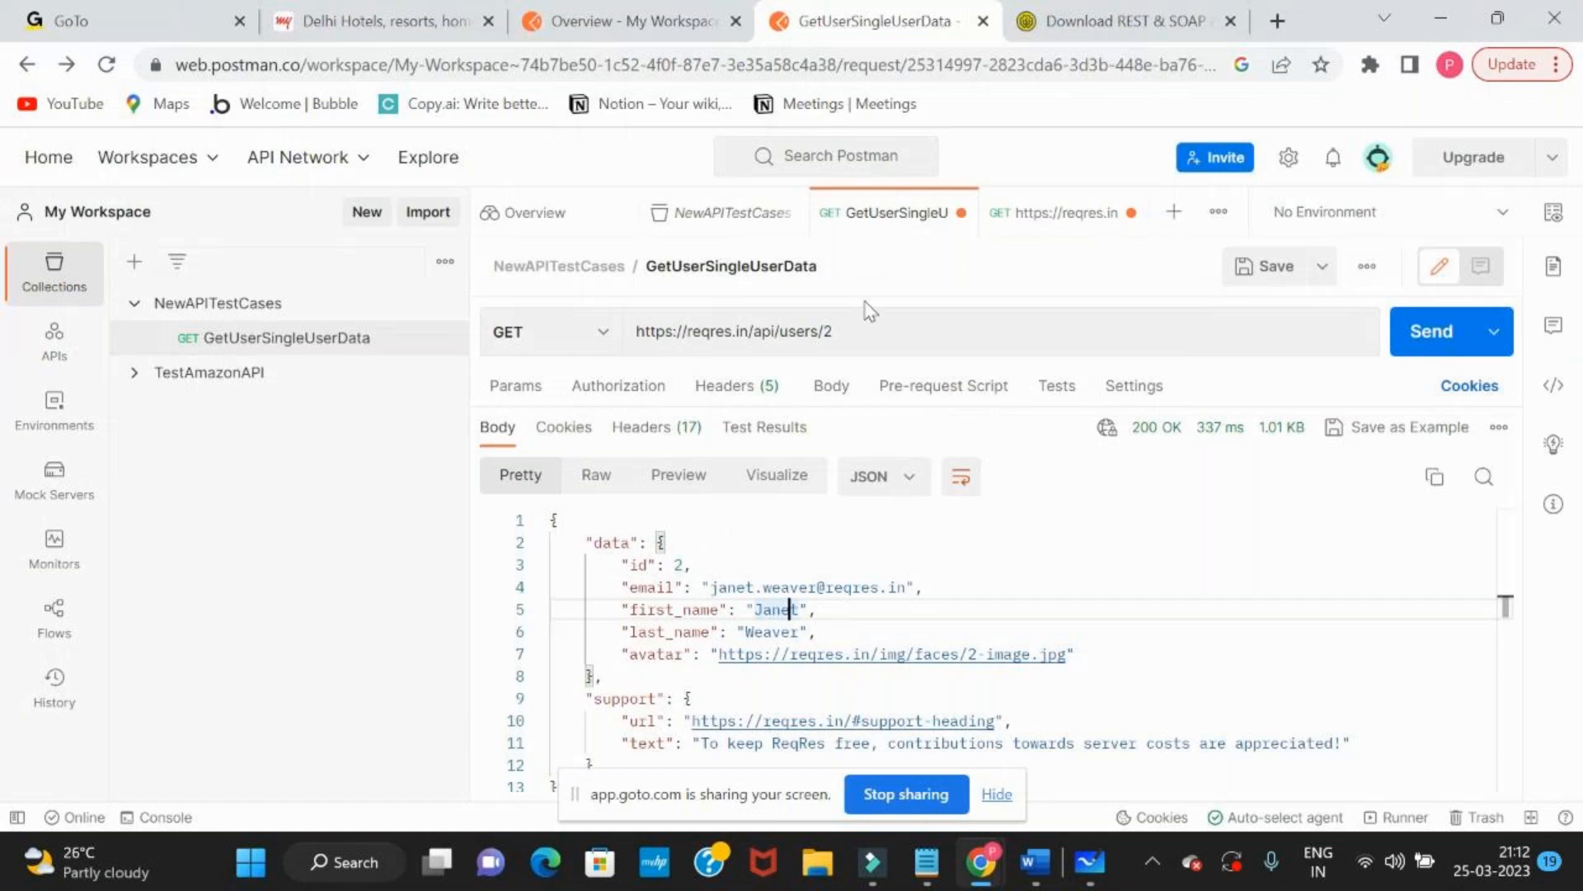
{"action": "left_click", "coordinate": [857, 332]}
{"action": "key", "text": "BackSpace"}
{"action": "type", "text": "3"}
{"action": "key", "text": "Return"}
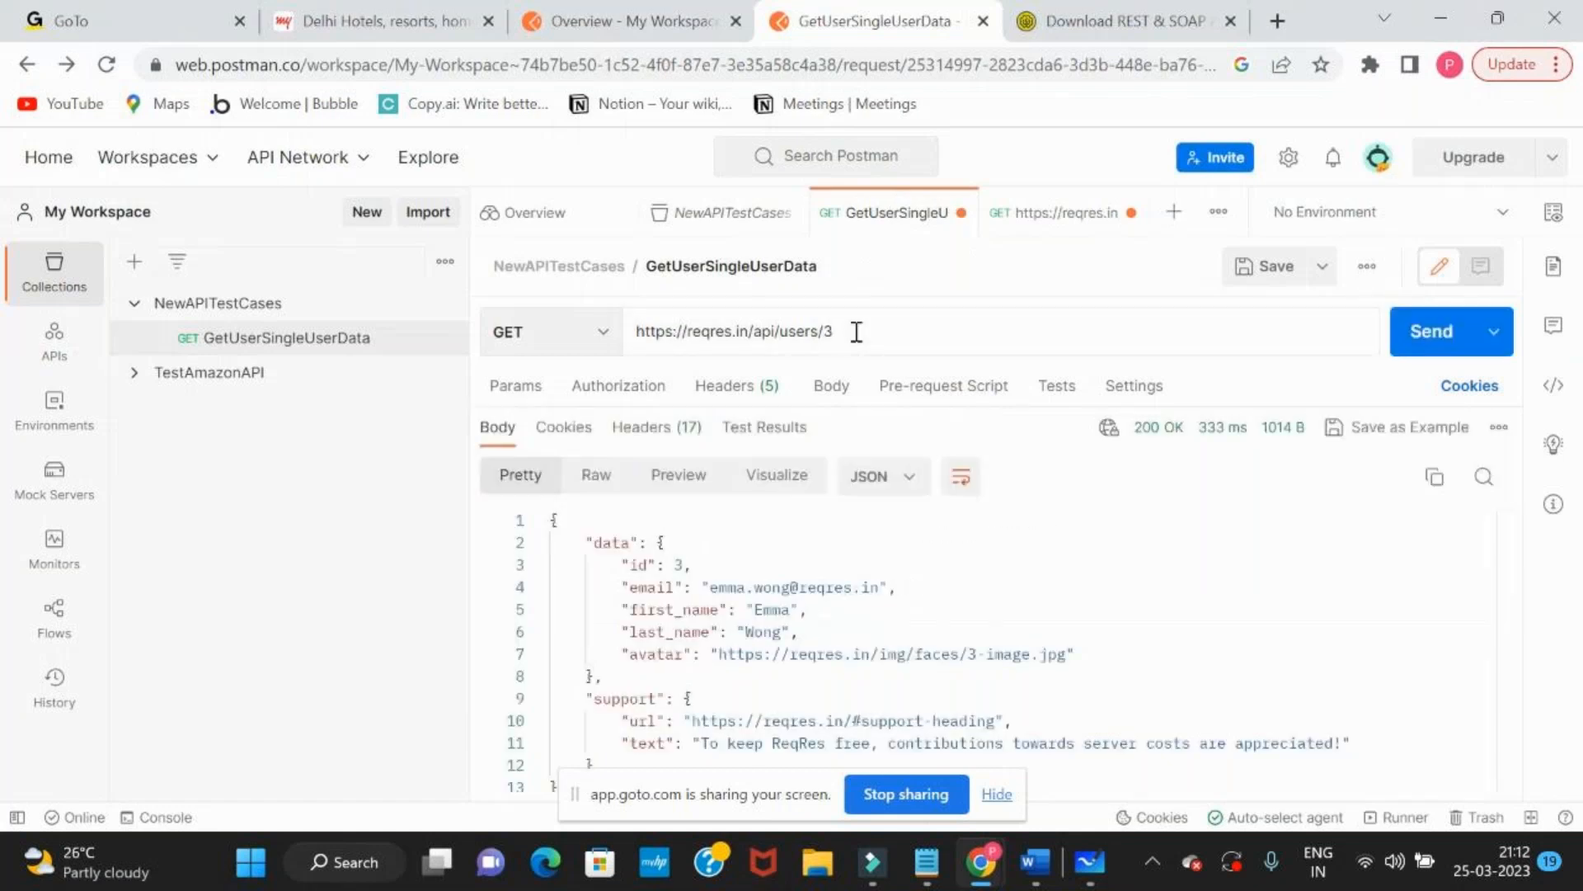
{"action": "left_click_drag", "start_coordinate": [630, 564], "coordinate": [691, 654]}
{"action": "left_click", "coordinate": [863, 331]}
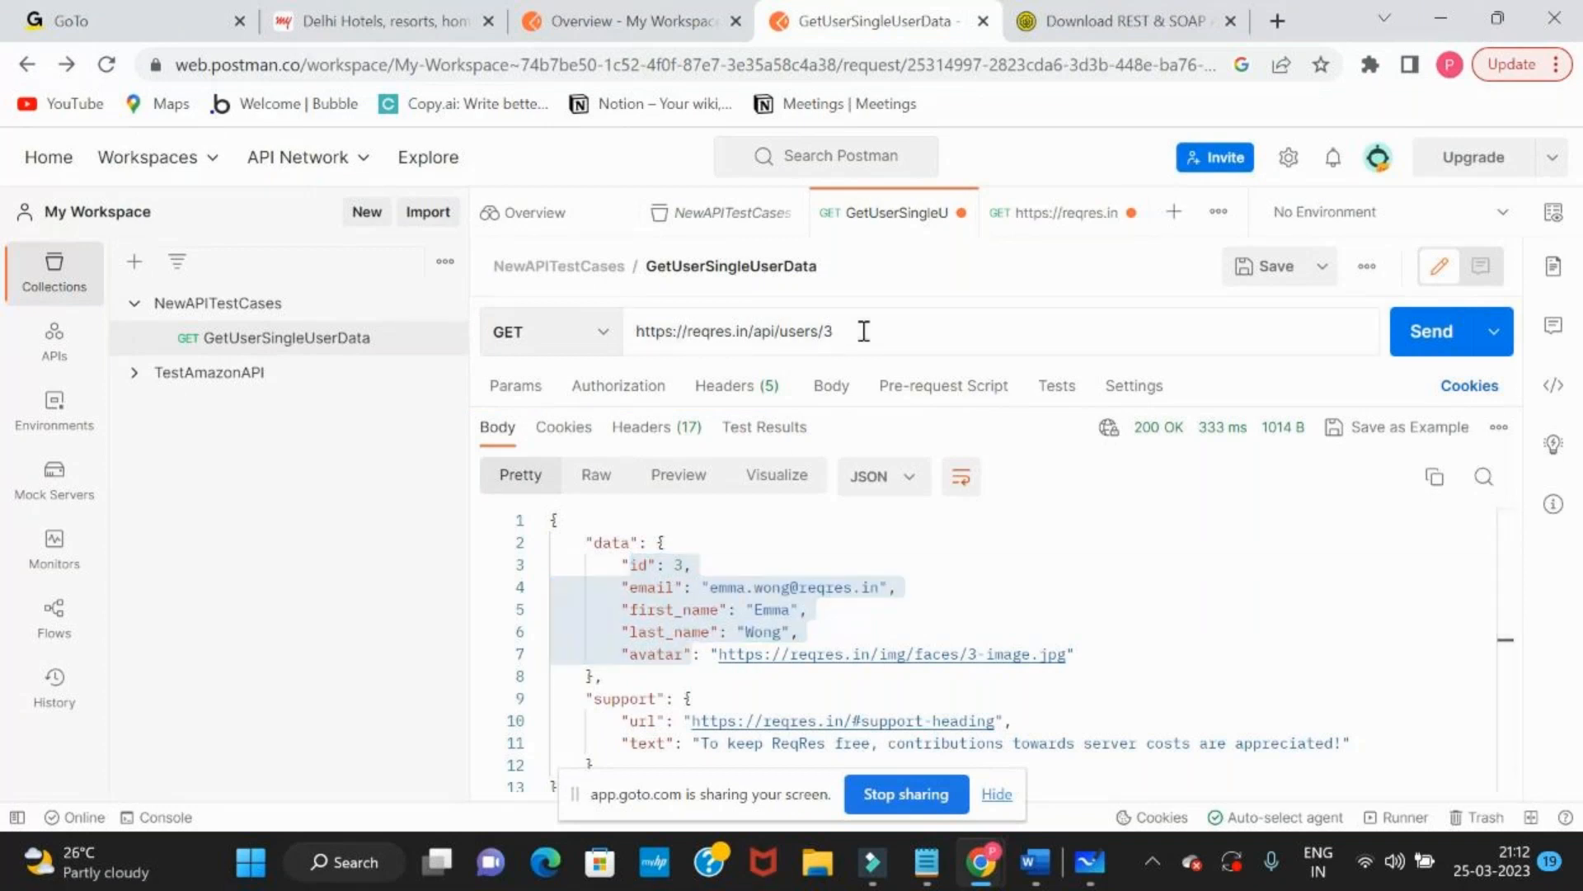
{"action": "key", "text": "Return"}
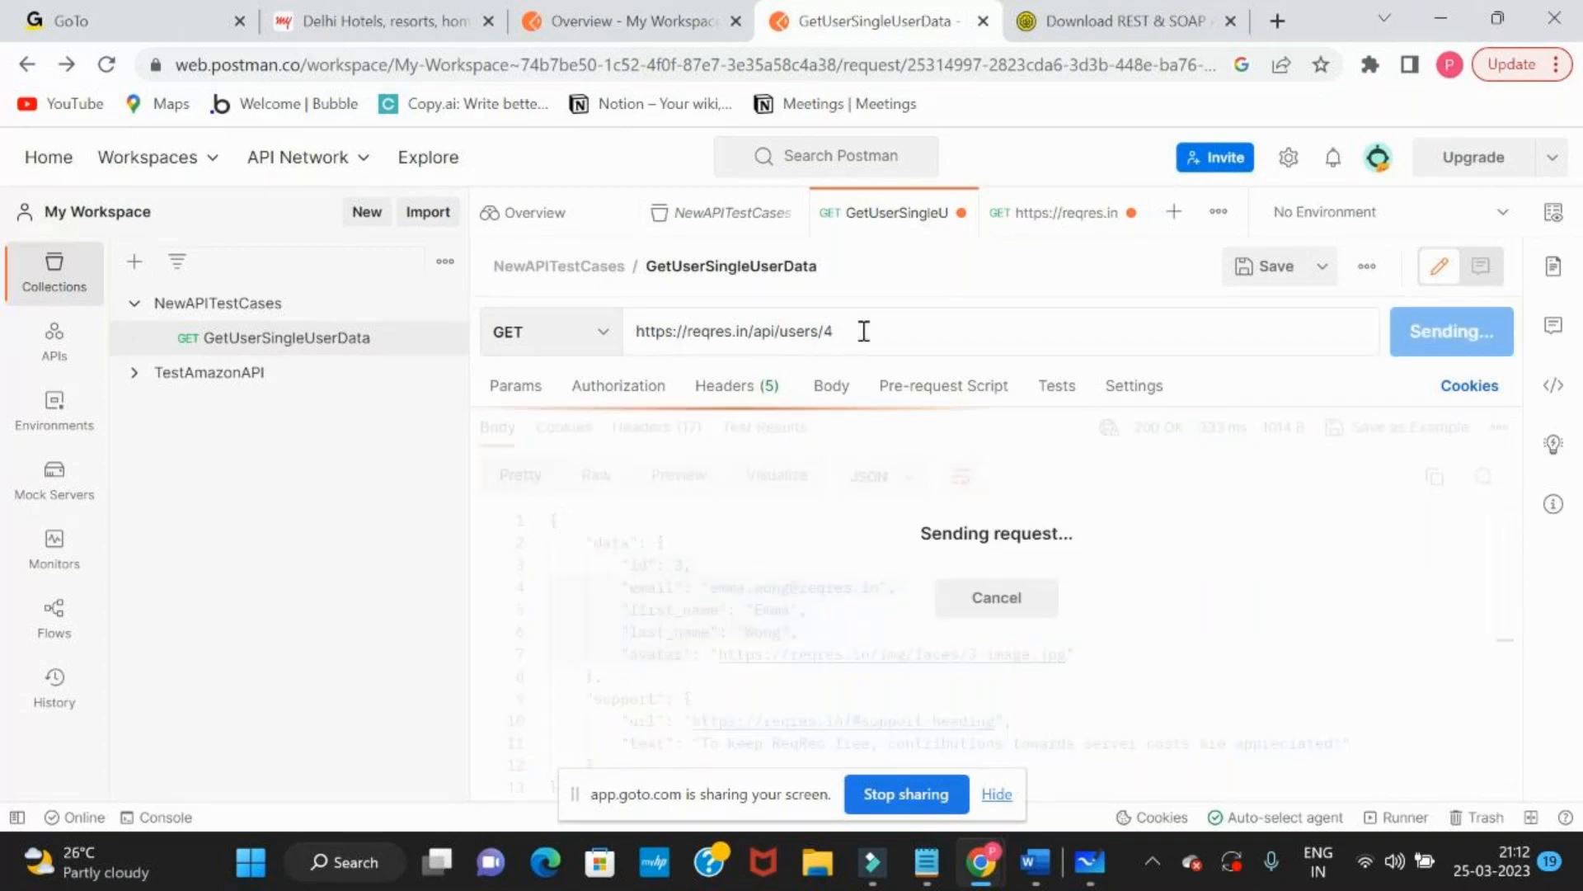
{"action": "left_click_drag", "start_coordinate": [649, 587], "coordinate": [718, 676]}
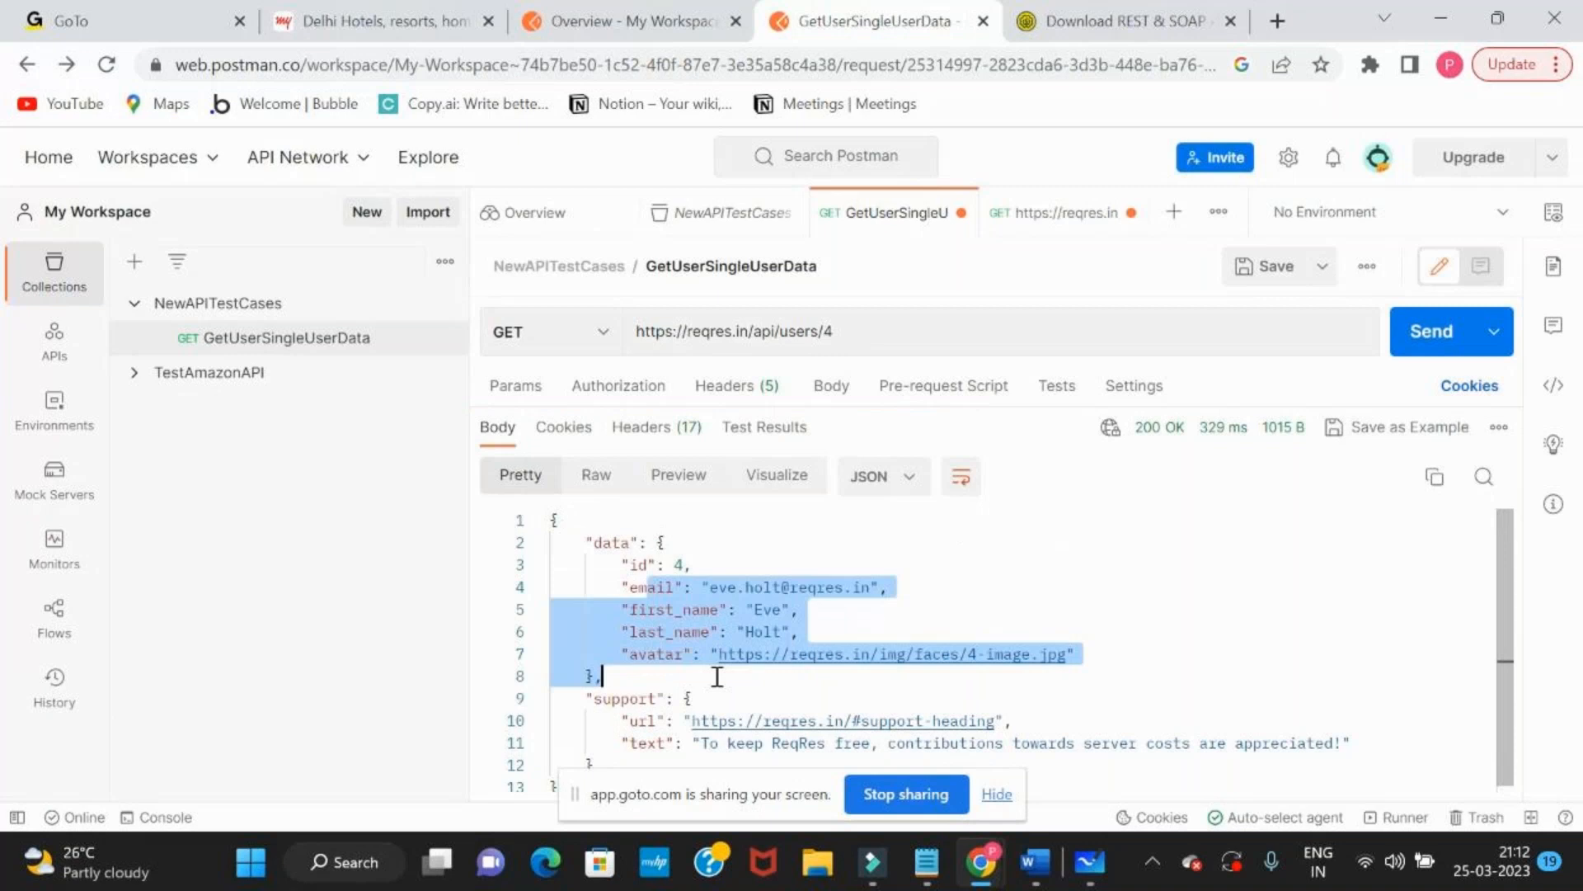
{"action": "double_click", "coordinate": [754, 634]}
{"action": "double_click", "coordinate": [727, 587]}
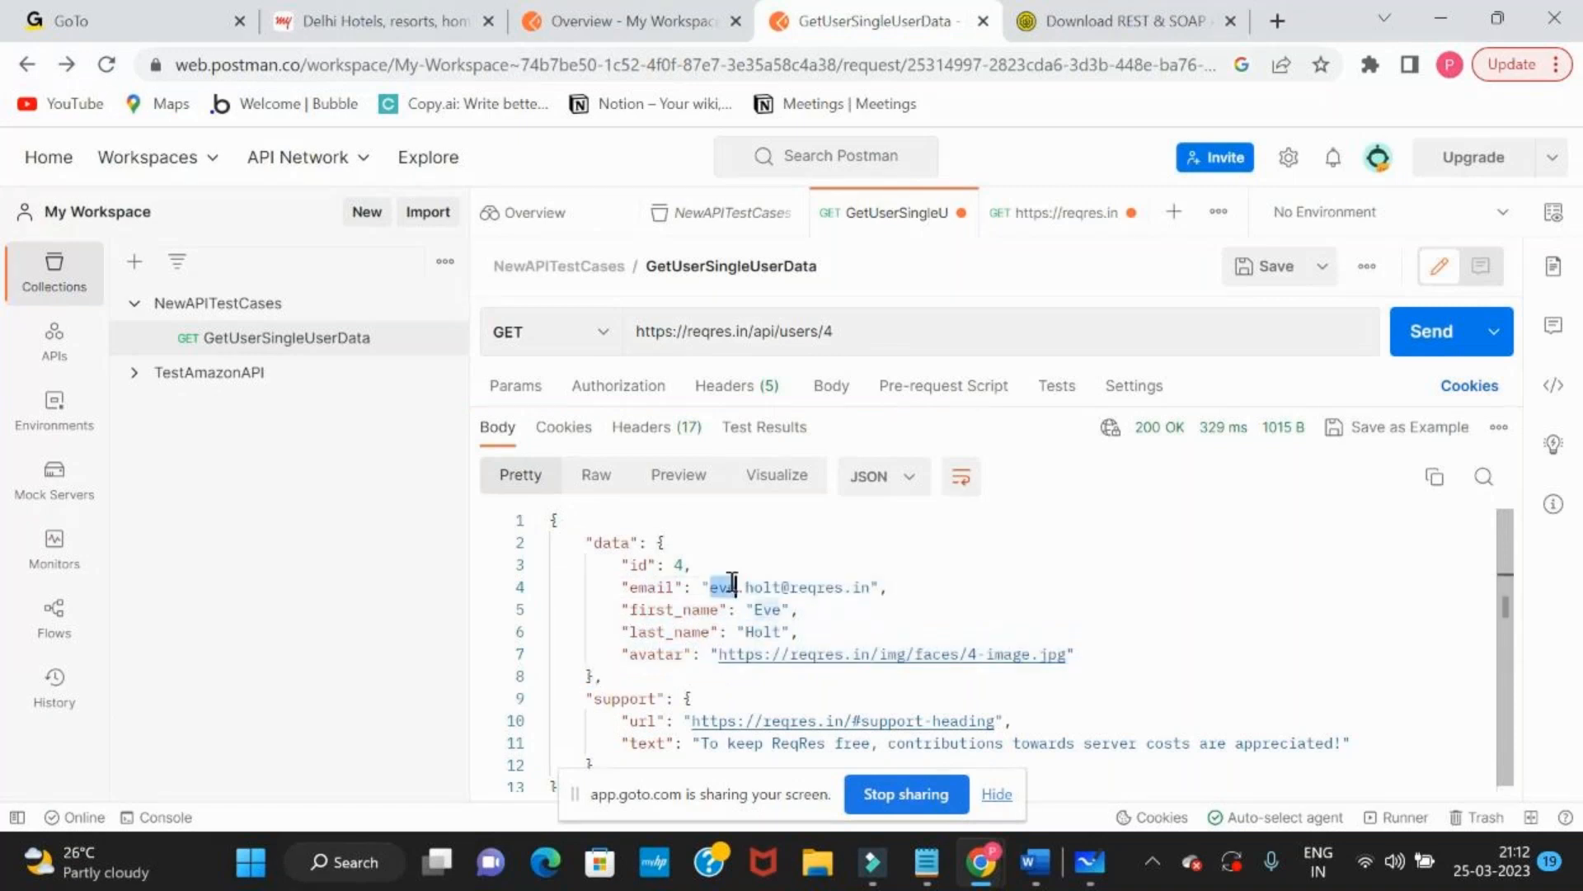
{"action": "double_click", "coordinate": [771, 612]}
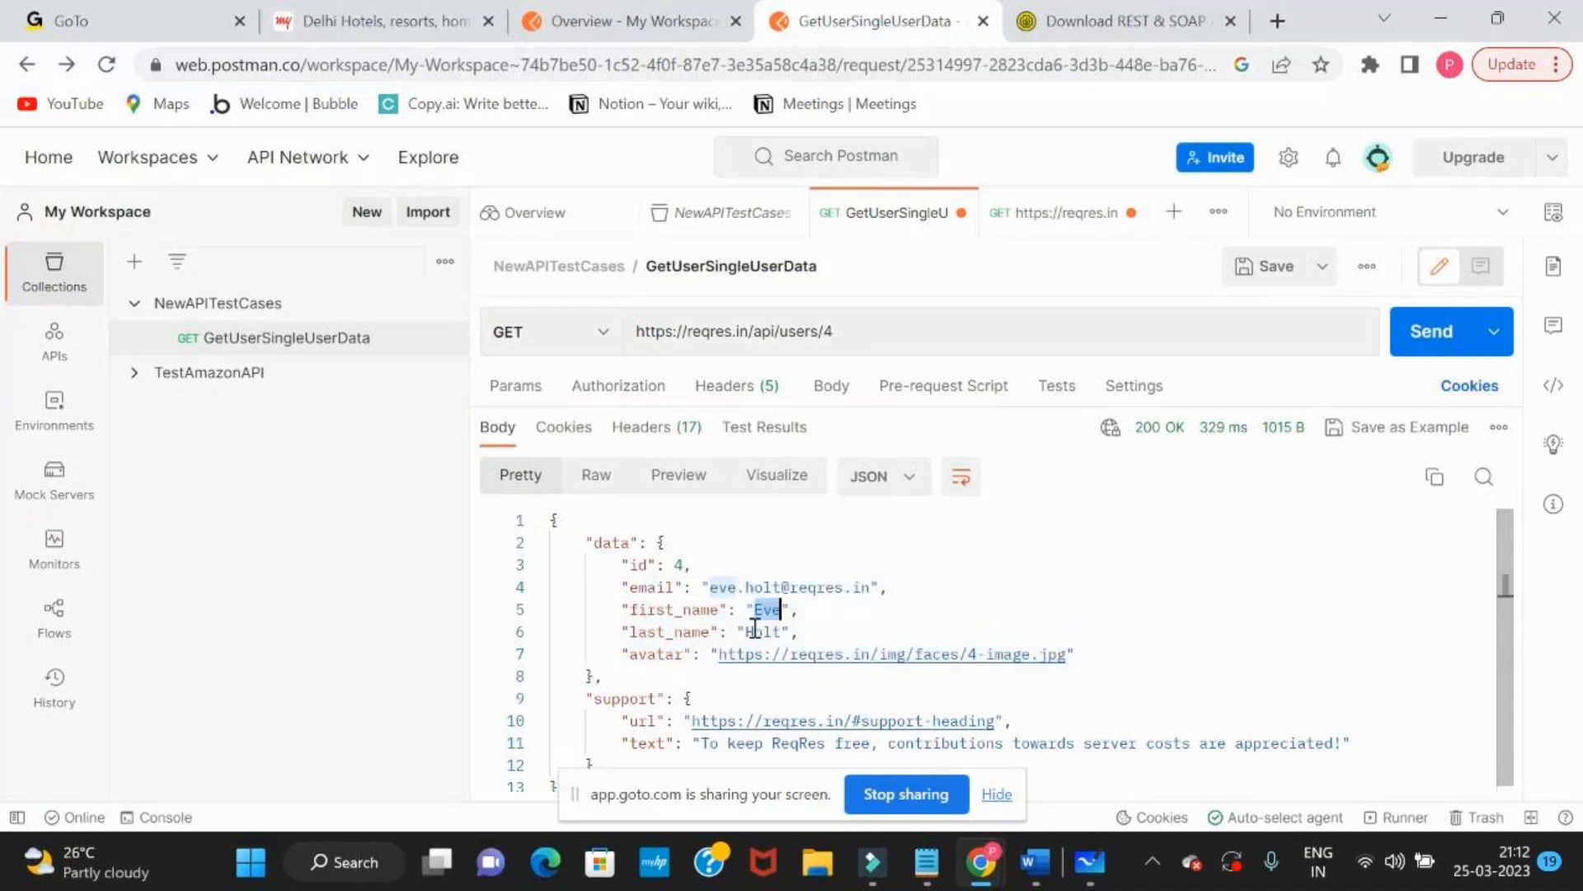
Examine the parameters in the data block of the user 4 response, from id to avatar
{"action": "scroll", "coordinate": [649, 648], "scroll_direction": "down", "scroll_amount": 1}
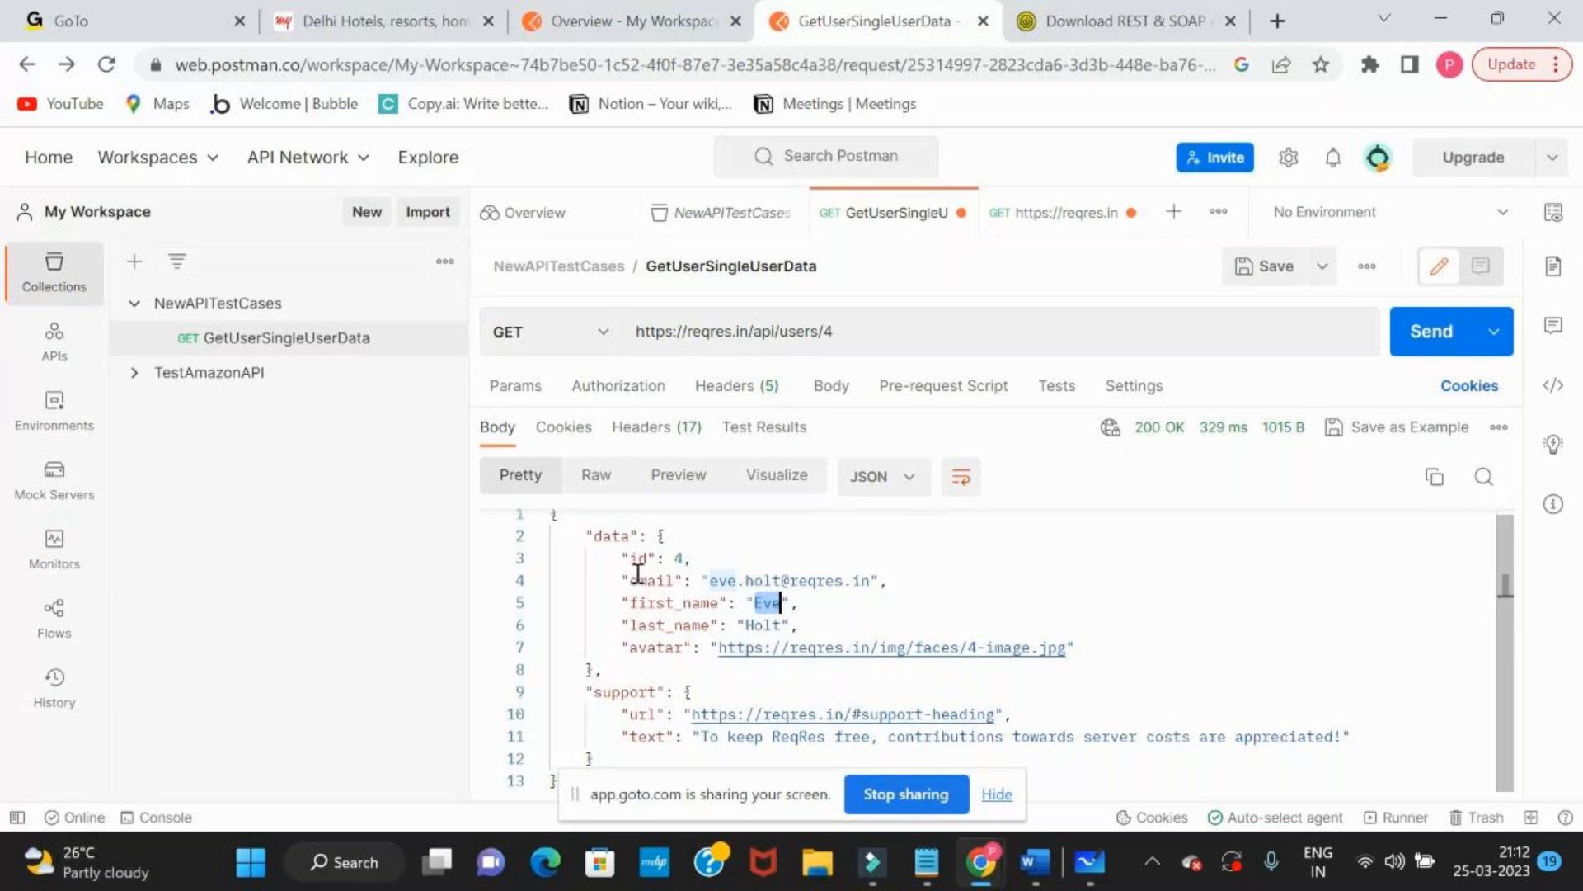
{"action": "left_click_drag", "start_coordinate": [631, 559], "coordinate": [721, 664]}
{"action": "key", "text": "alt+Tab"}
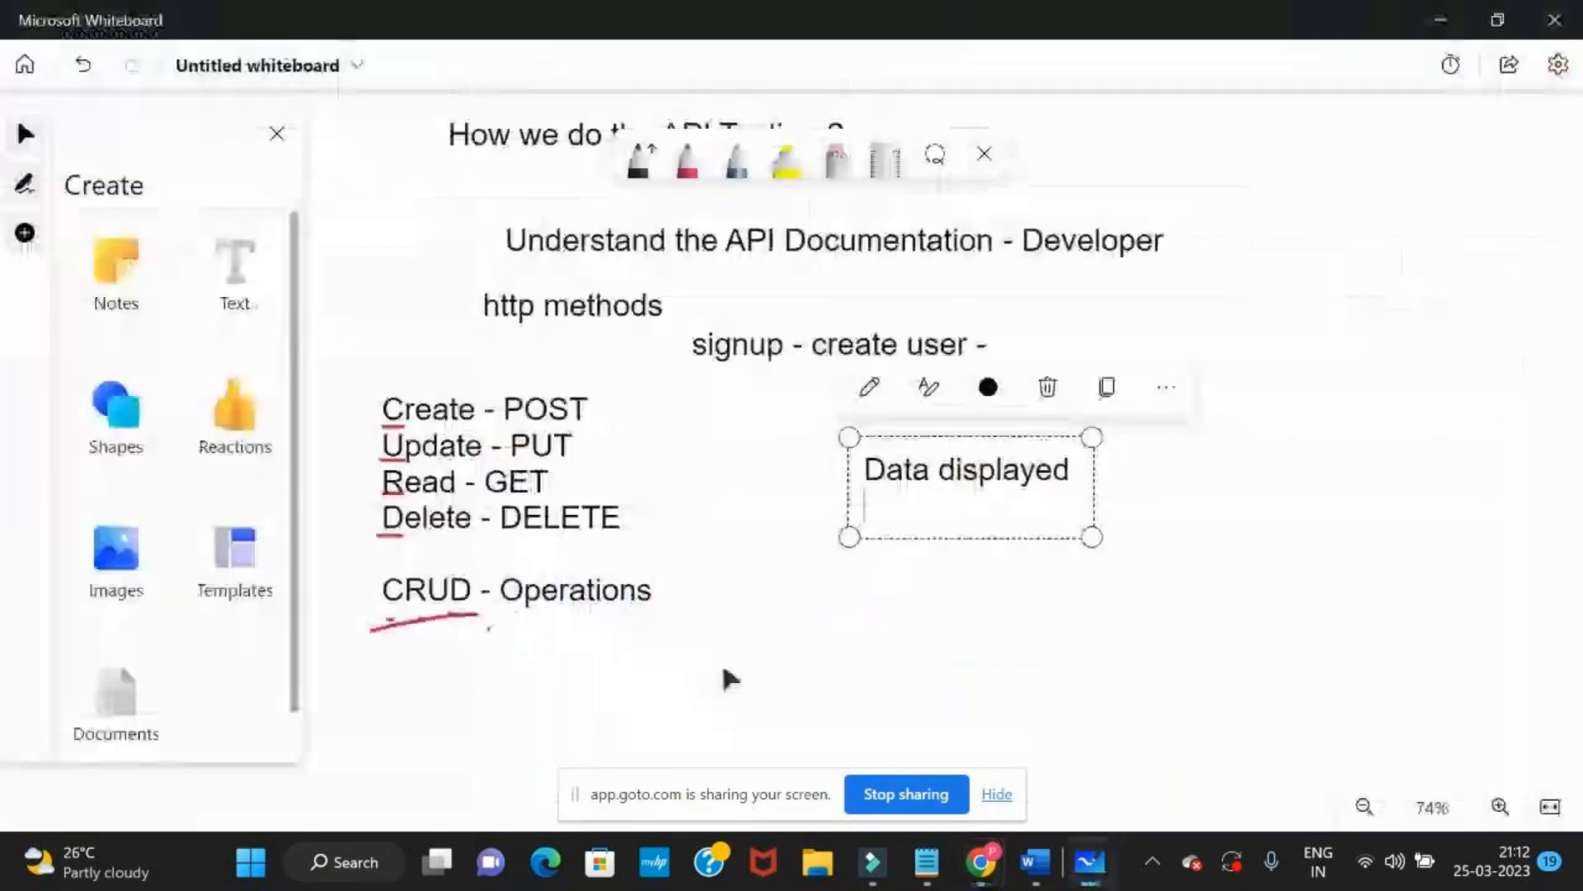
{"action": "key", "text": "alt+Tab"}
{"action": "left_click", "coordinate": [626, 561]}
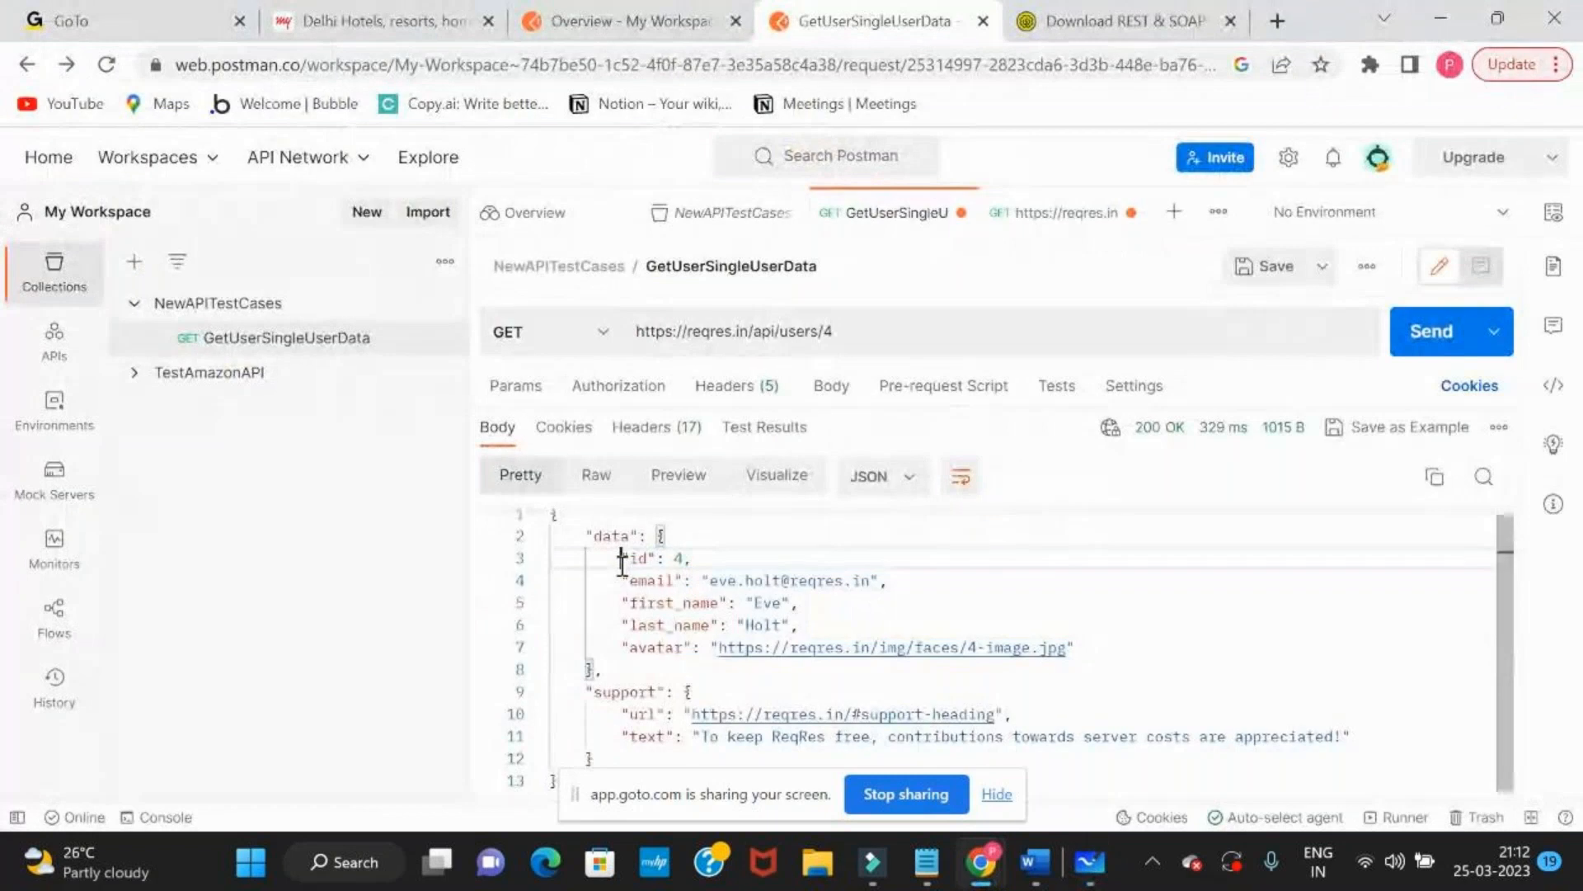
{"action": "left_click_drag", "start_coordinate": [585, 536], "coordinate": [693, 648]}
{"action": "left_click", "coordinate": [693, 648]}
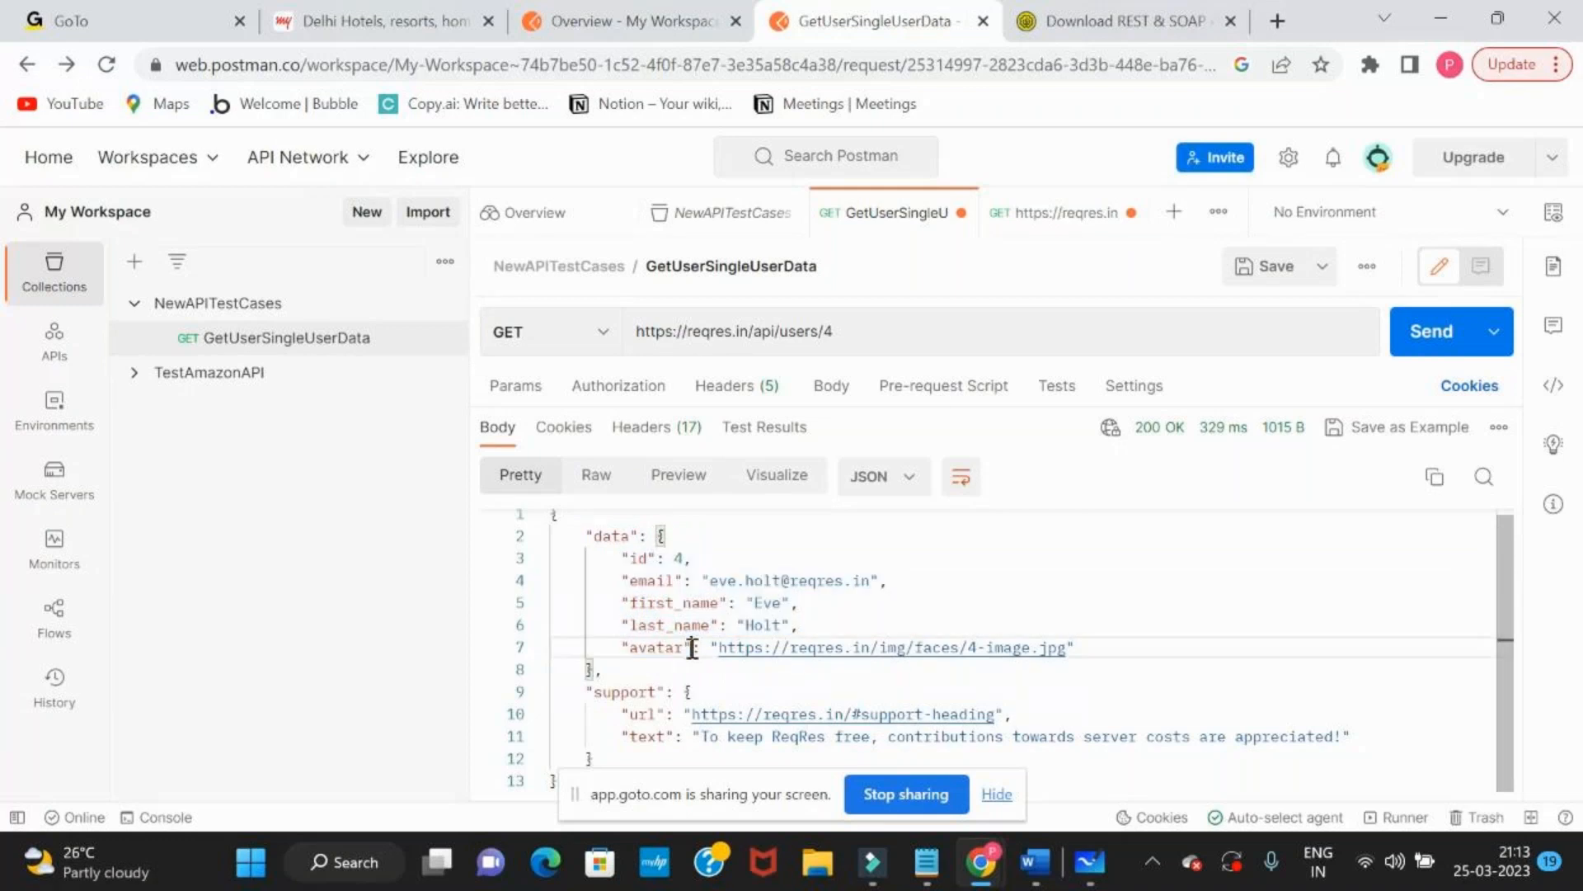
{"action": "left_click_drag", "start_coordinate": [586, 534], "coordinate": [658, 658]}
Add a second line reading "parameters are" under "Data displayed" in the whiteboard note
{"action": "key", "text": "alt+Tab"}
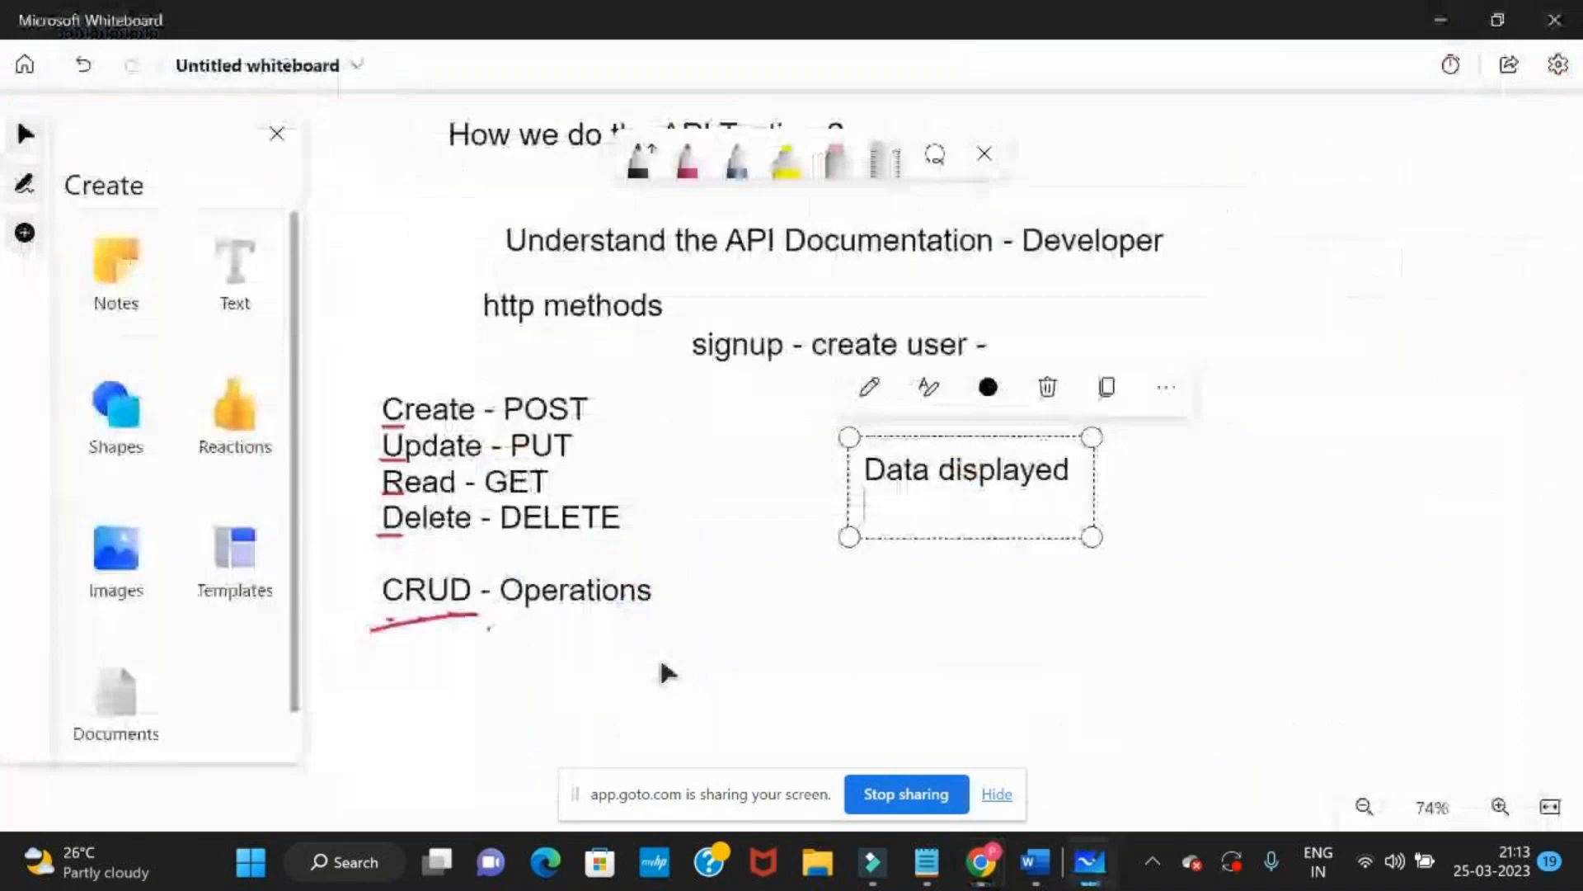
{"action": "key", "text": "alt+Tab"}
{"action": "key", "text": "alt+Tab"}
{"action": "type", "text": "p"}
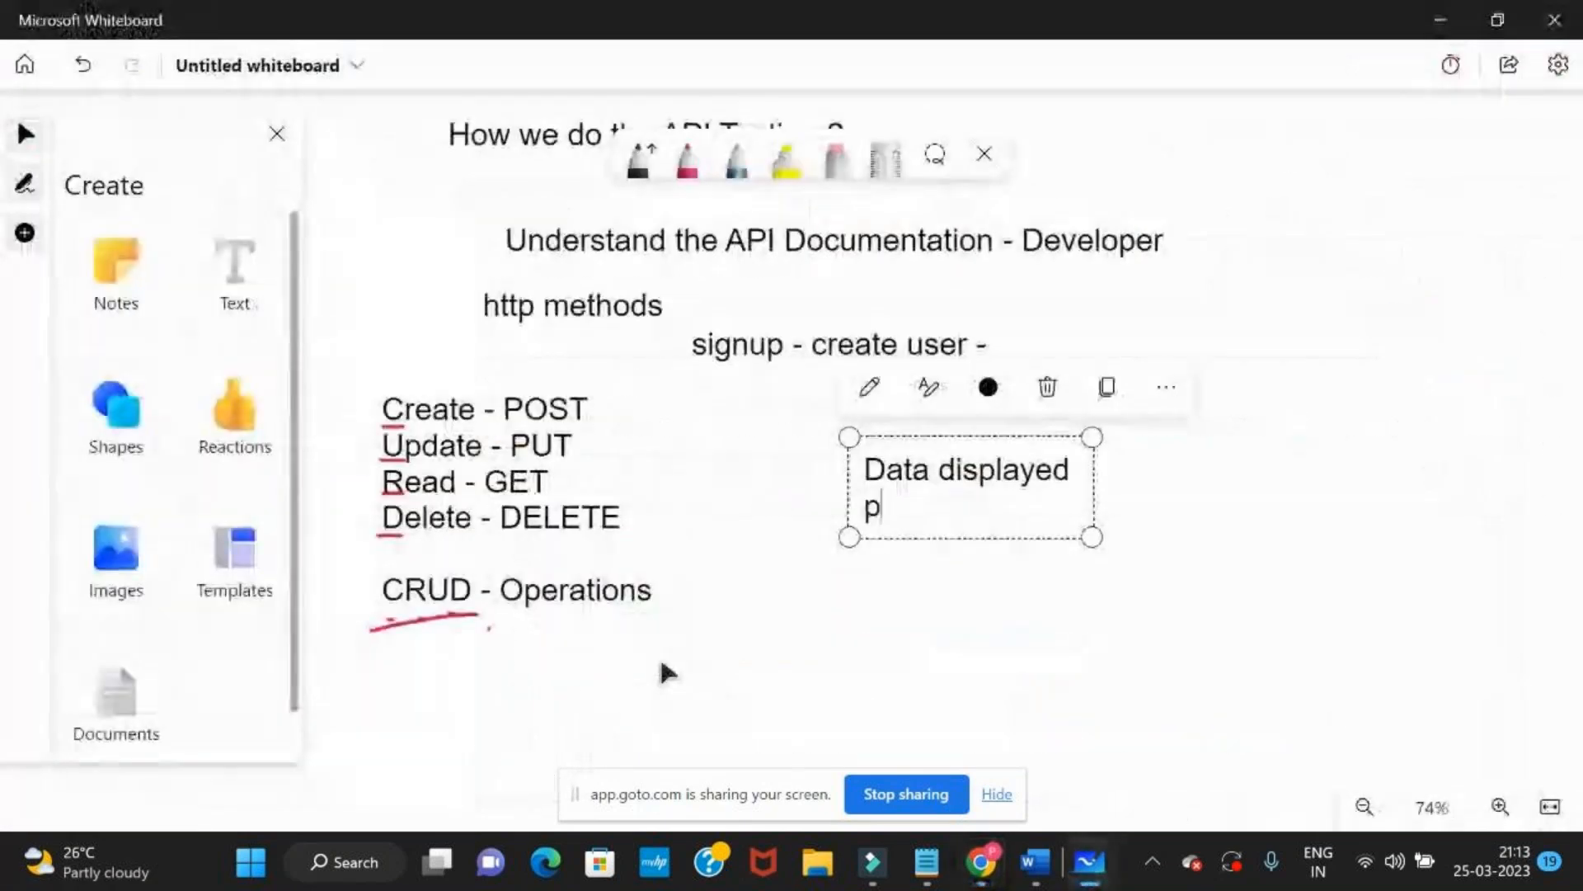
{"action": "type", "text": "arameters are"}
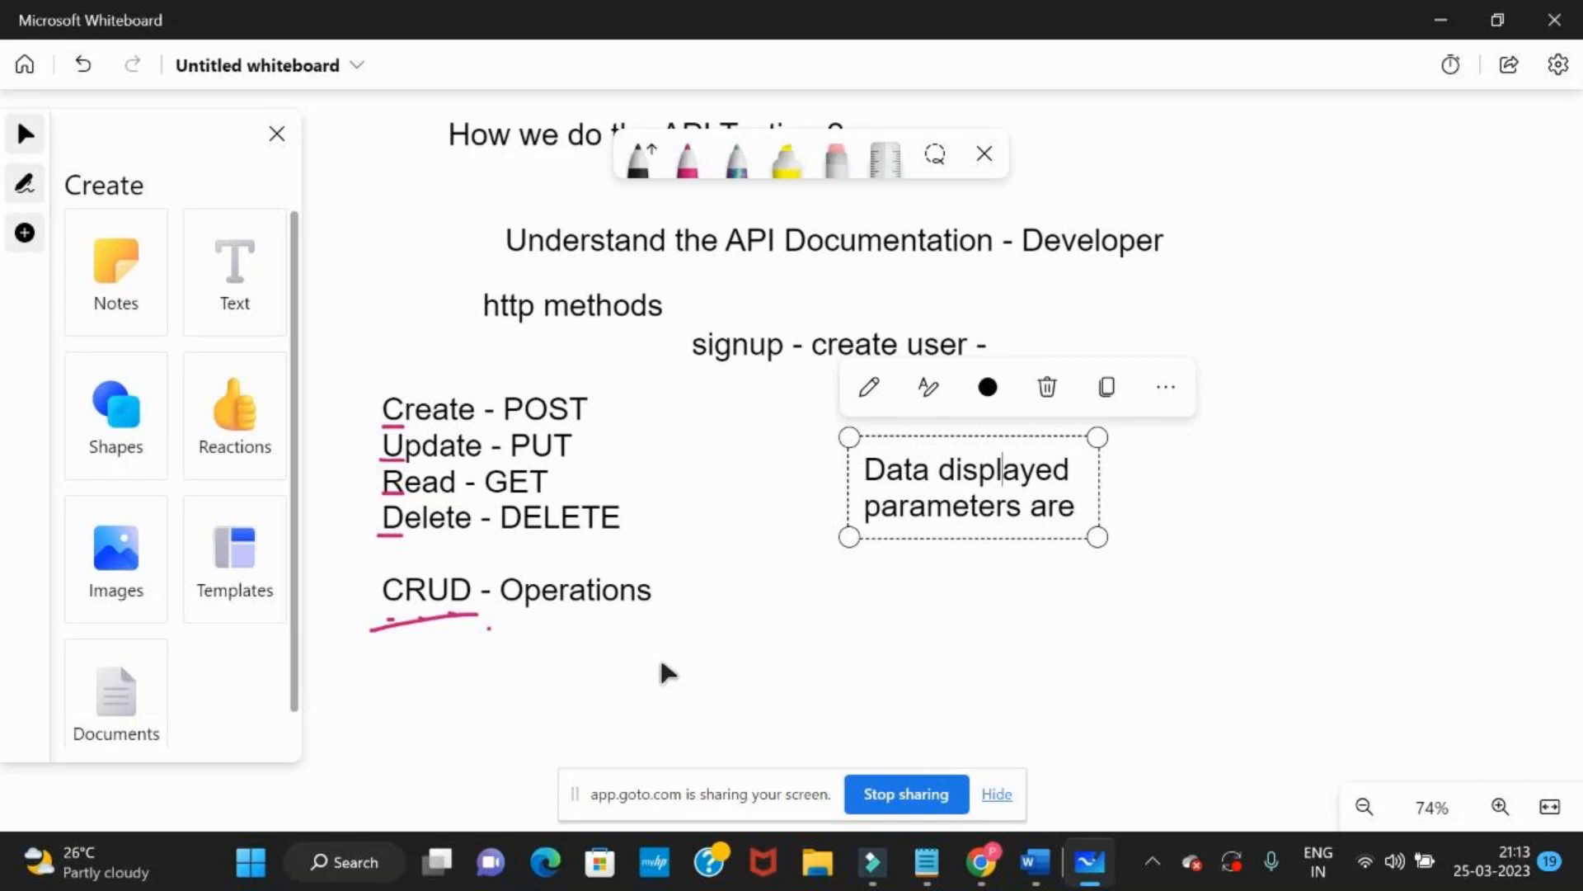
Insert the heading "What we test in API Testing ?" with a blank line above the note's text, and widen the text box
{"action": "key", "text": "Return"}
{"action": "type", "text": "W"}
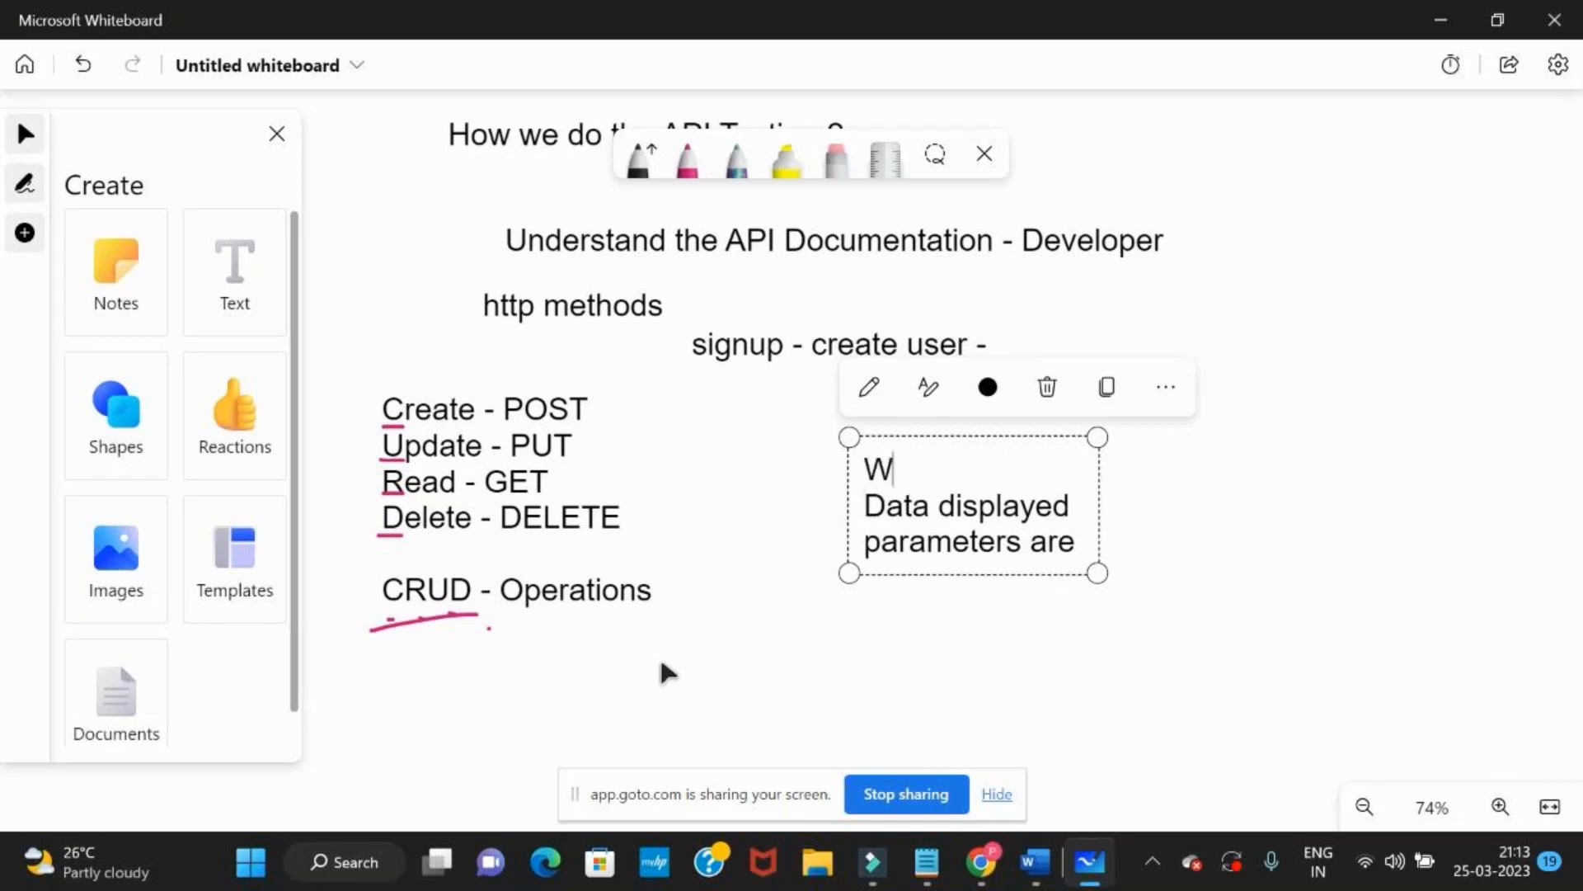
{"action": "type", "text": "hat we test "}
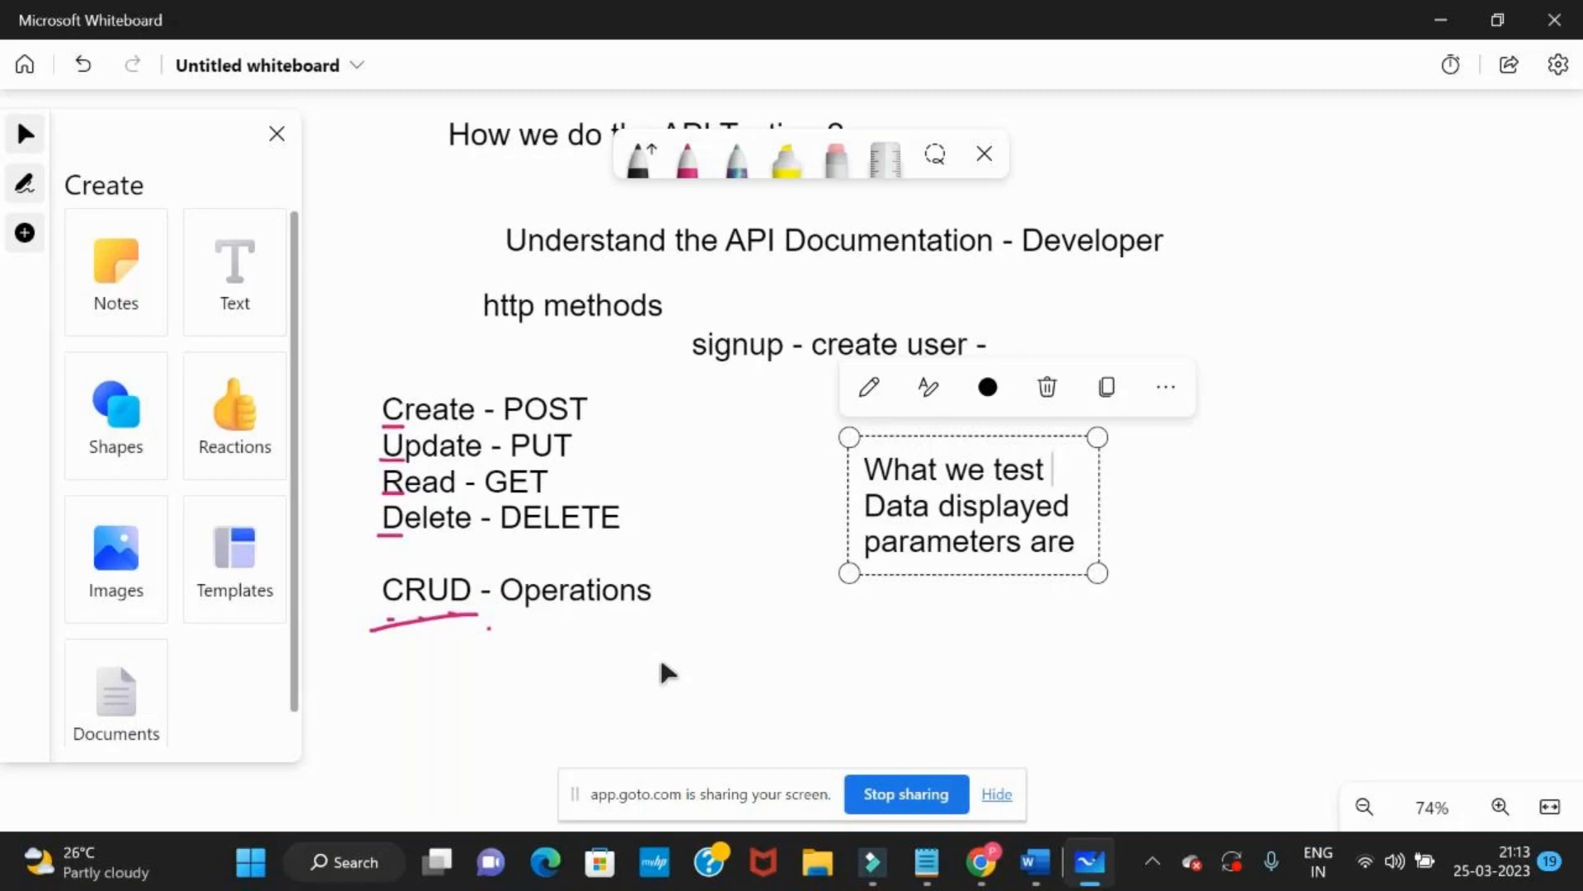
{"action": "type", "text": "in API Testing"}
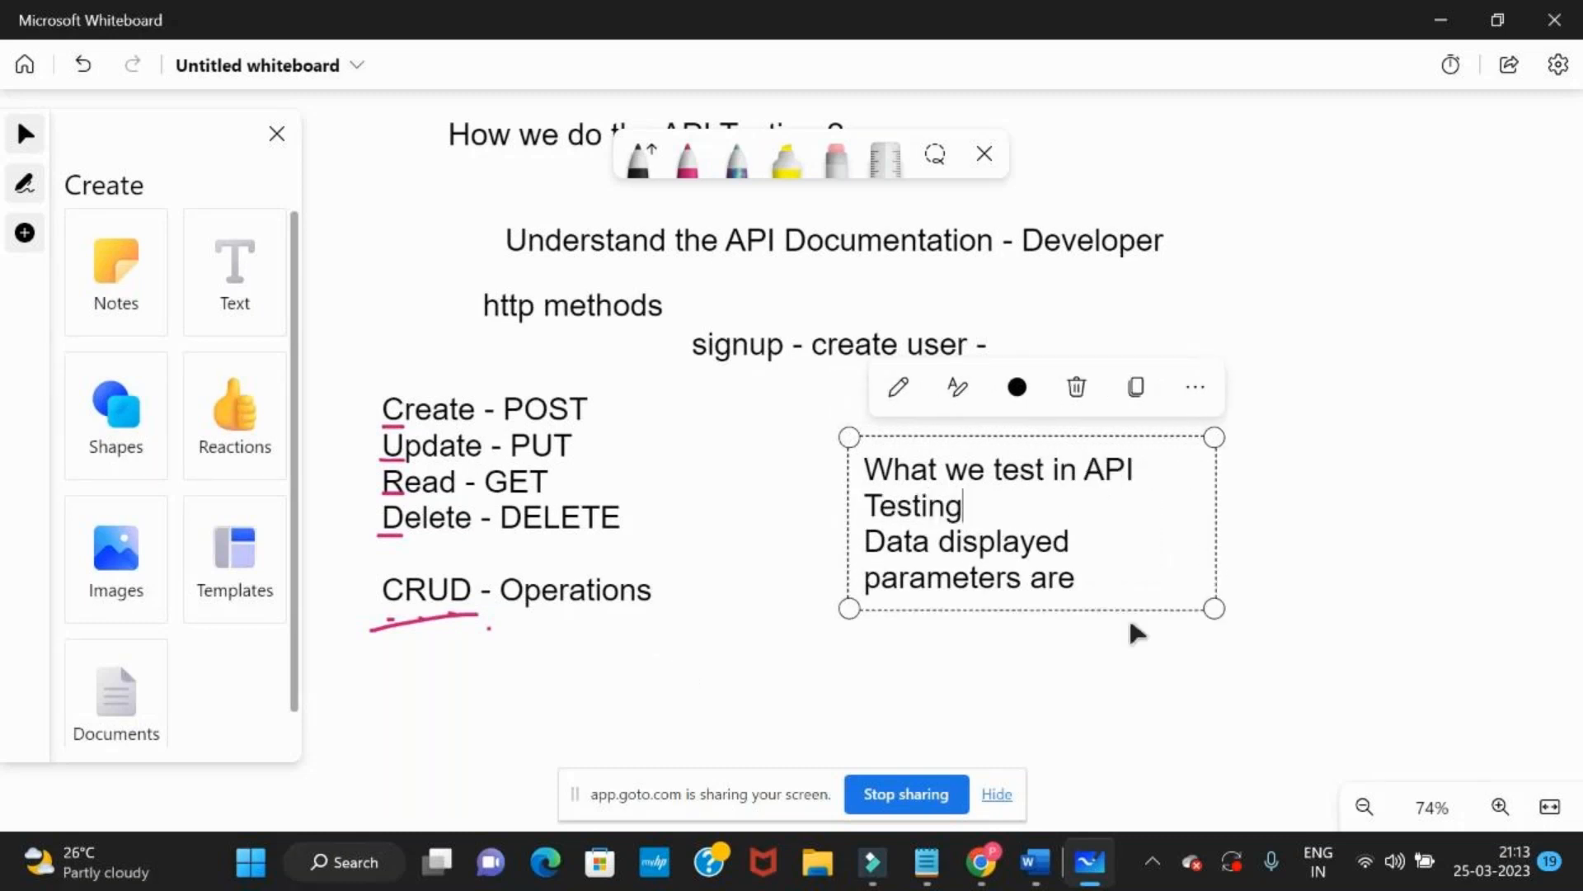
{"action": "left_click_drag", "start_coordinate": [1215, 521], "coordinate": [1551, 489]}
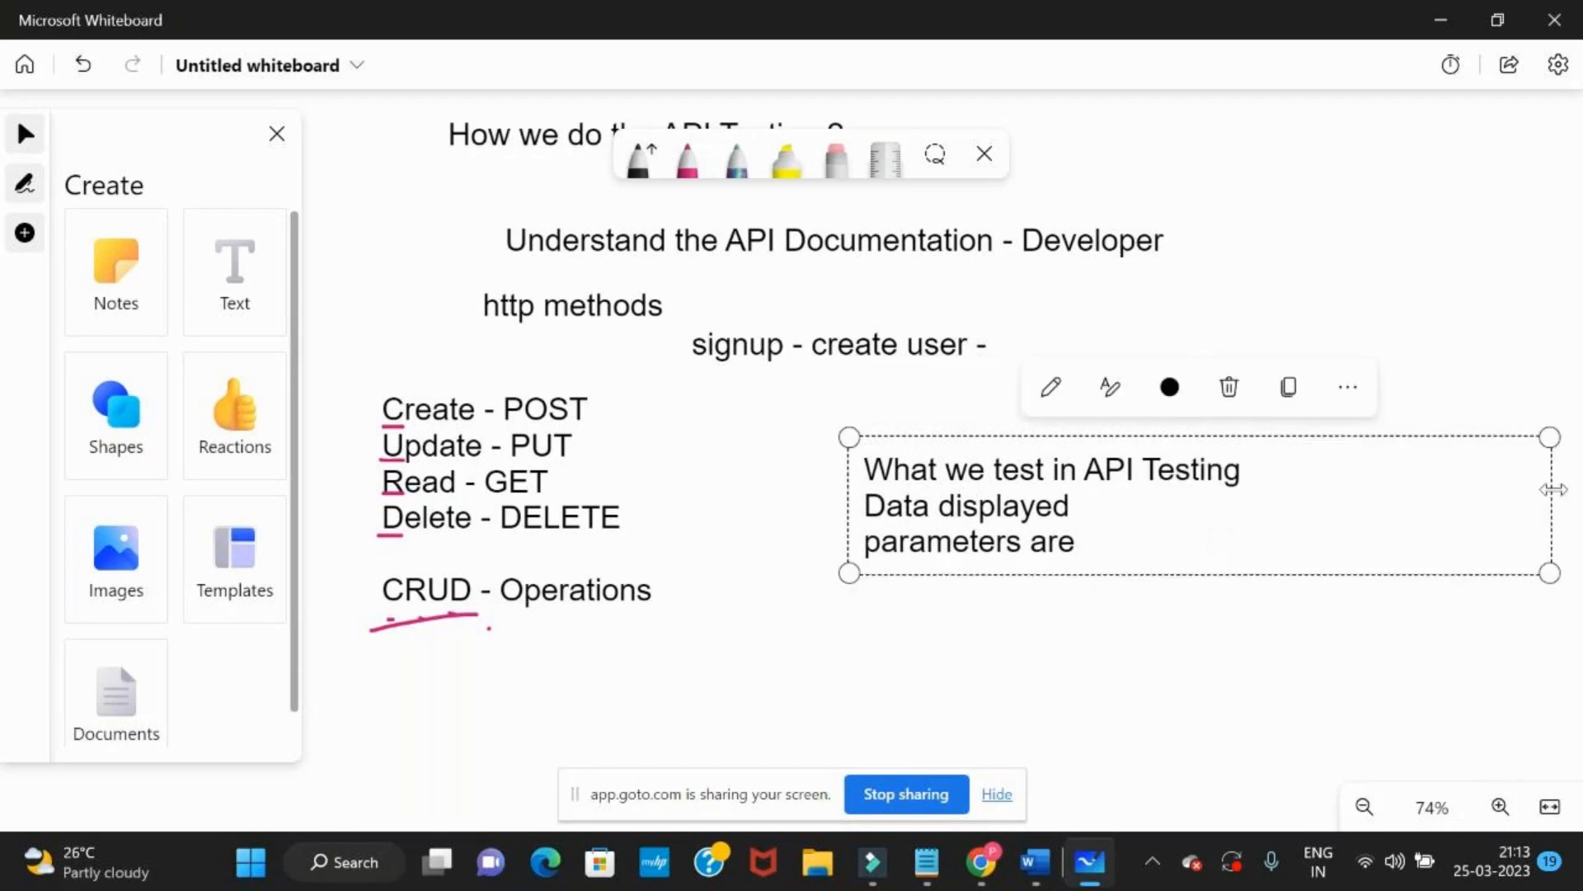
{"action": "type", "text": "?"}
{"action": "key", "text": "Return"}
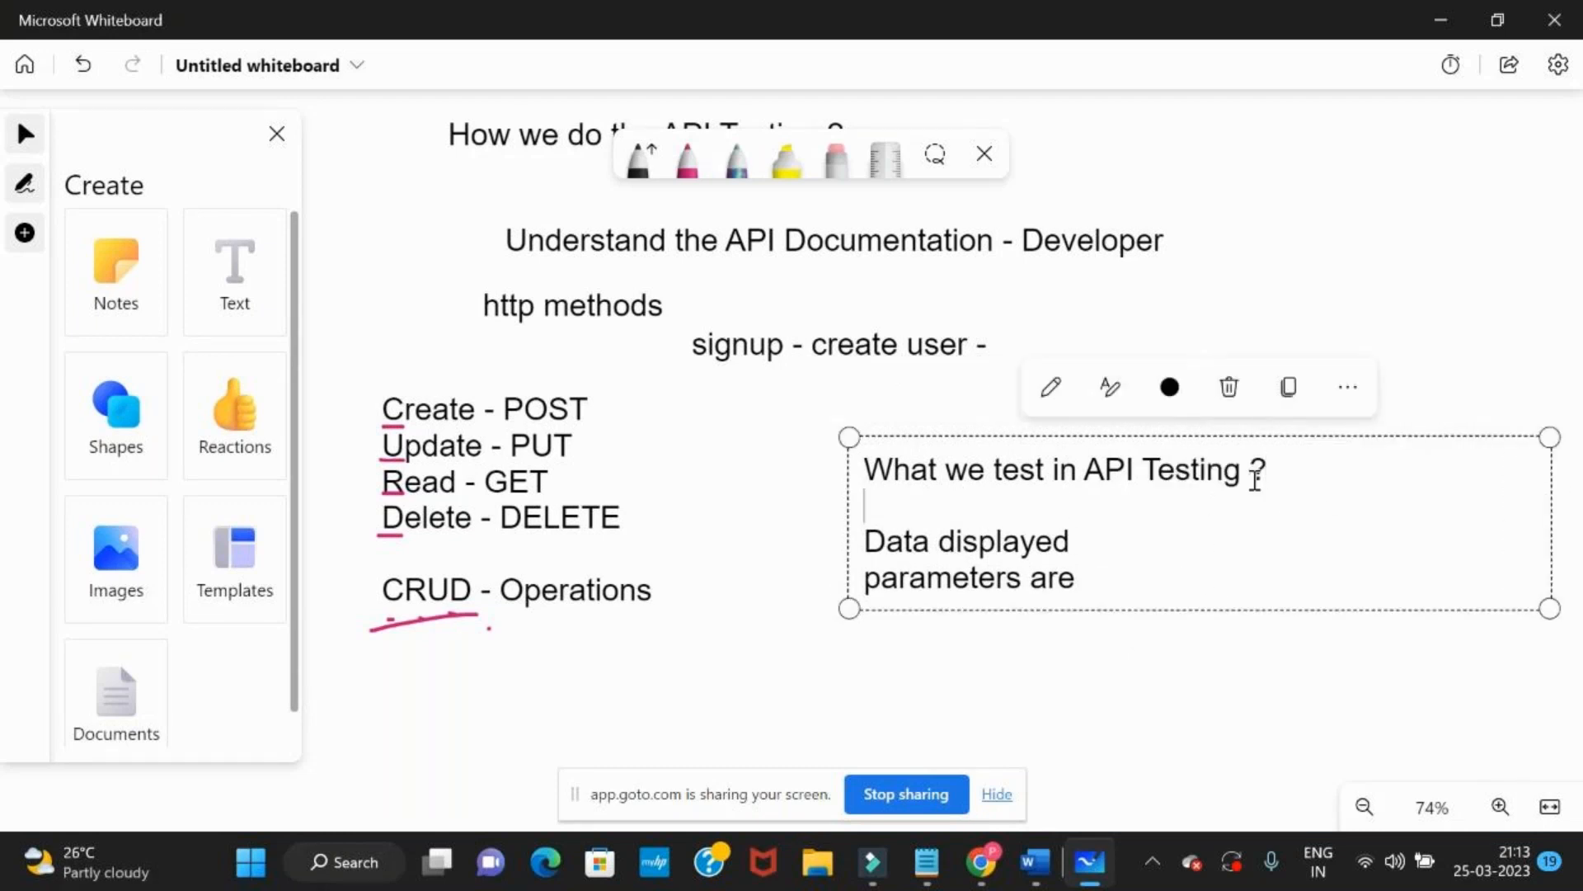
Review the whole data block of the user 4 response in Postman once more
{"action": "key", "text": "alt+Tab"}
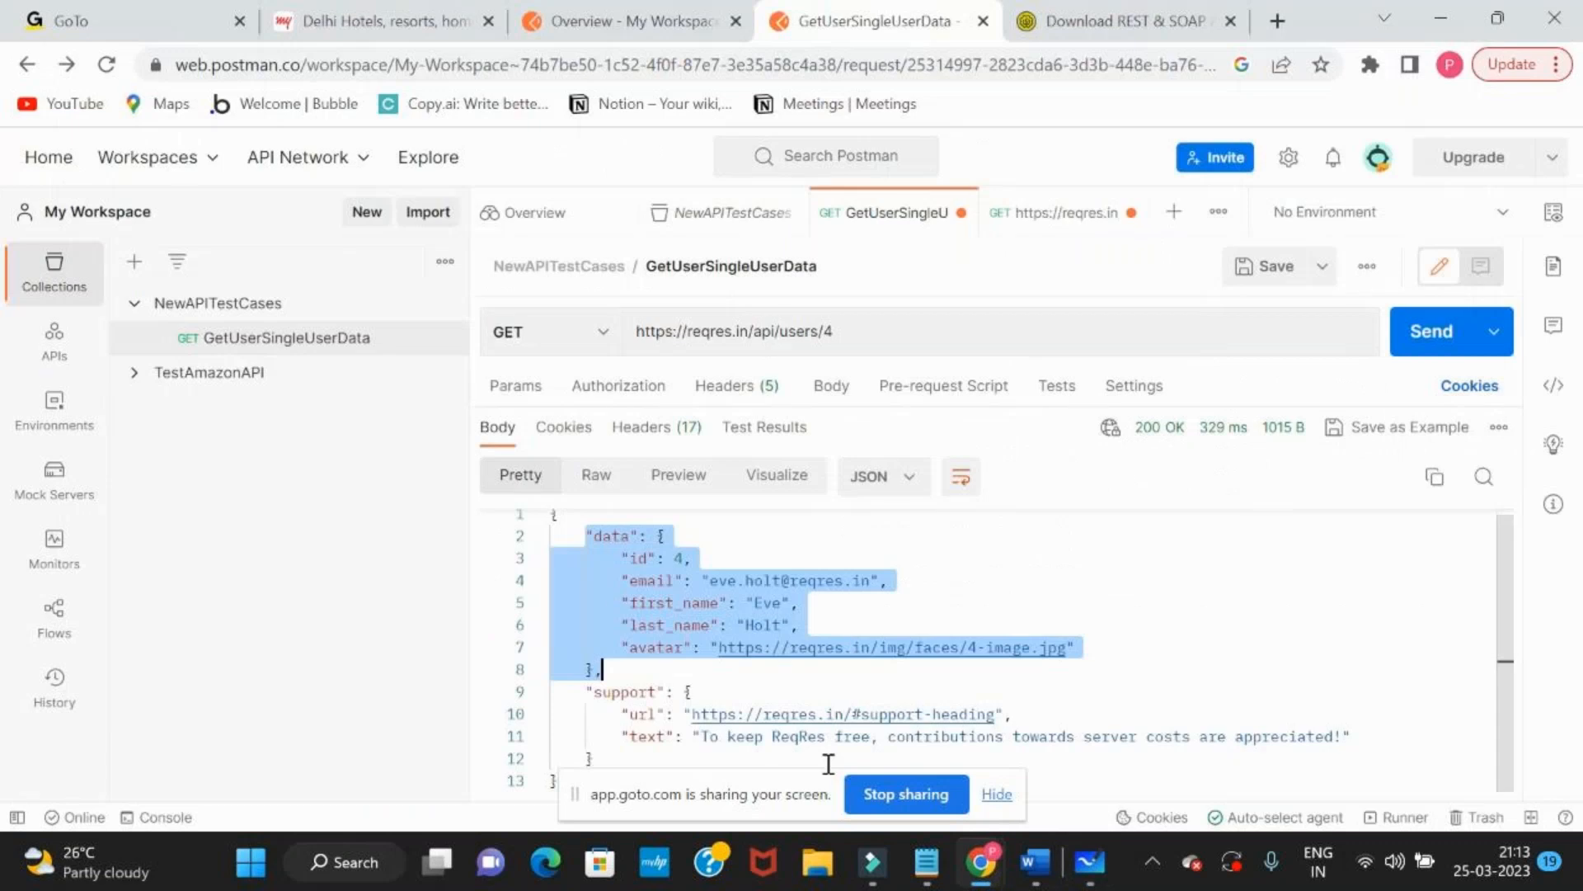
{"action": "left_click", "coordinate": [610, 602]}
{"action": "left_click_drag", "start_coordinate": [585, 536], "coordinate": [1076, 662]}
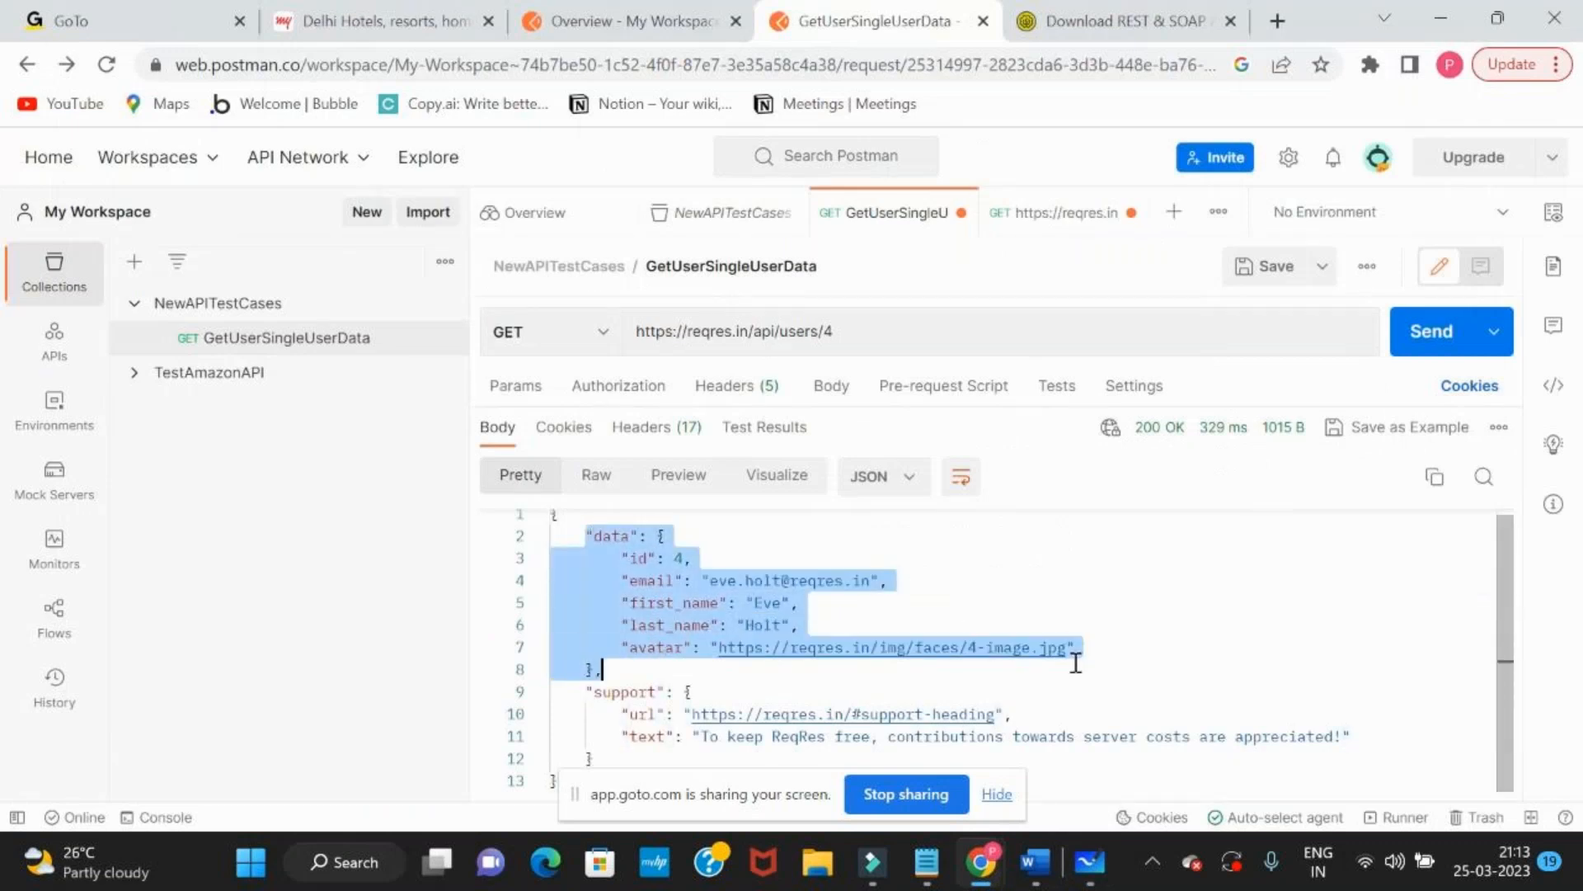
Append "- no null" to the whiteboard note's "Data displayed" line and "are correct" to its parameters line
{"action": "key", "text": "alt+Tab"}
{"action": "type", "text": "no null"}
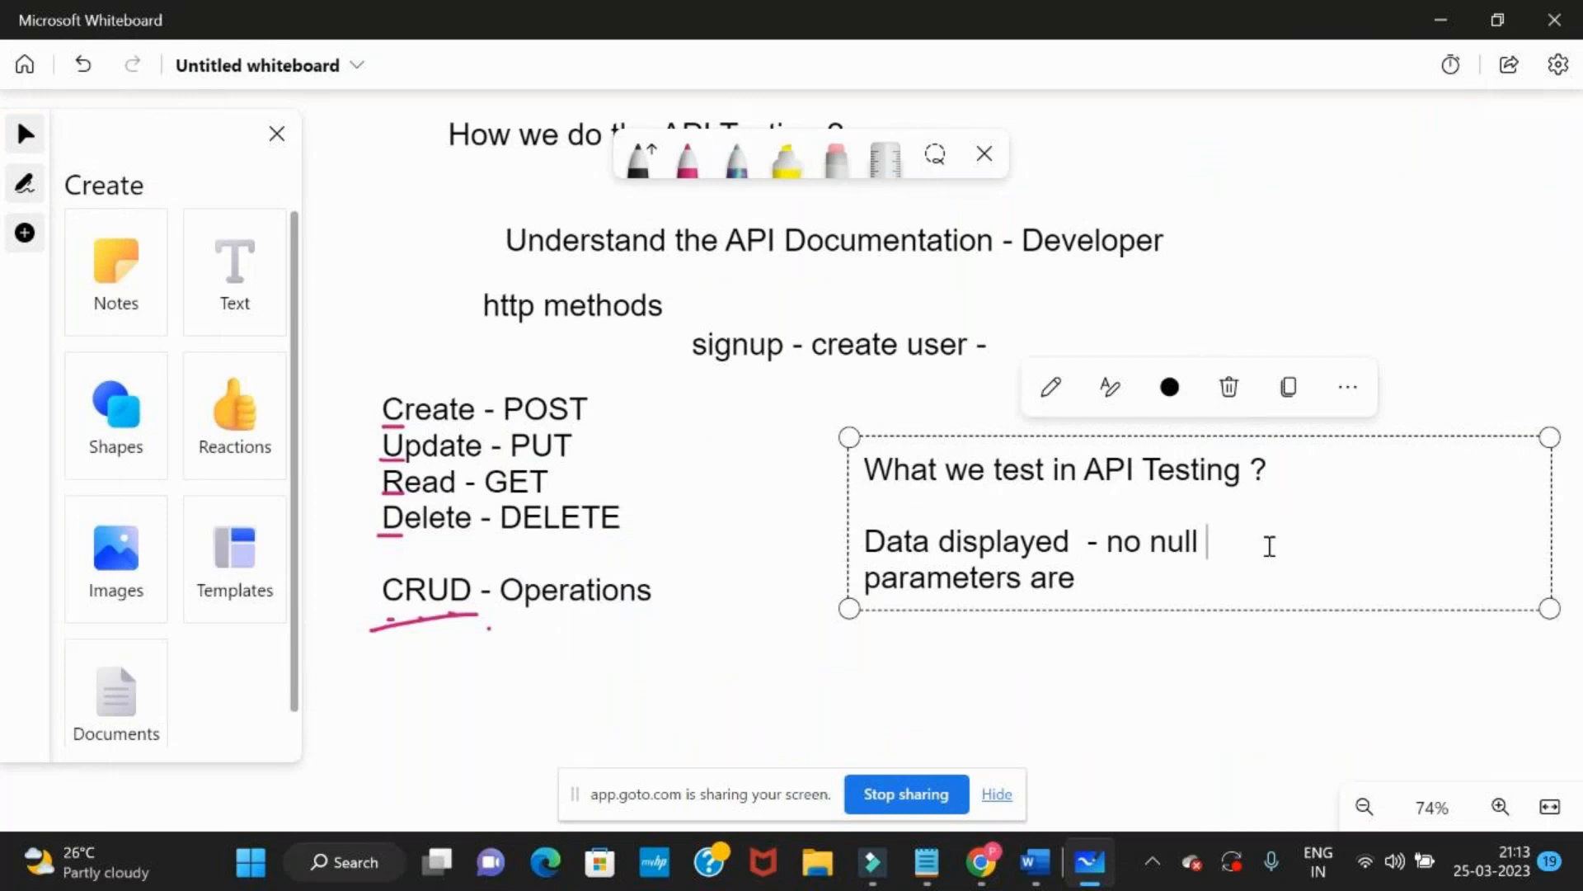
{"action": "left_click_drag", "start_coordinate": [884, 542], "coordinate": [1057, 546]}
{"action": "left_click_drag", "start_coordinate": [898, 577], "coordinate": [1102, 587]}
{"action": "left_click", "coordinate": [1102, 587]}
{"action": "type", "text": "are correct"}
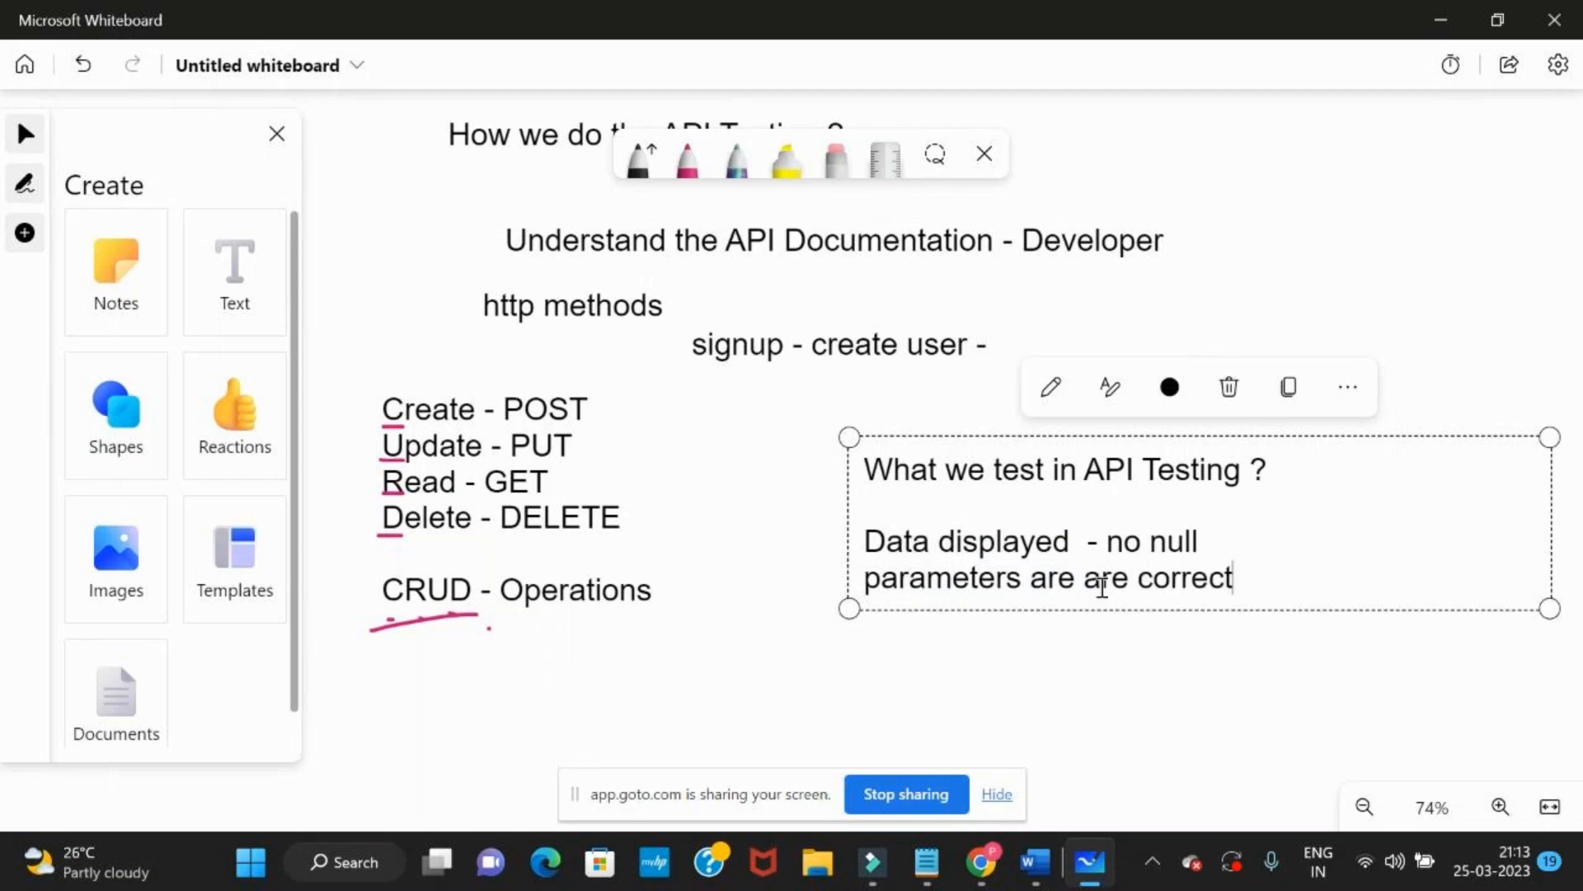
Switch to Postman and review the avatar and first_name field names and the whole body of the user 4 response
{"action": "key", "text": "alt+Tab"}
{"action": "left_click", "coordinate": [641, 598]}
{"action": "double_click", "coordinate": [640, 601]}
{"action": "left_click", "coordinate": [641, 601]}
{"action": "double_click", "coordinate": [641, 600]}
{"action": "left_click", "coordinate": [650, 650]}
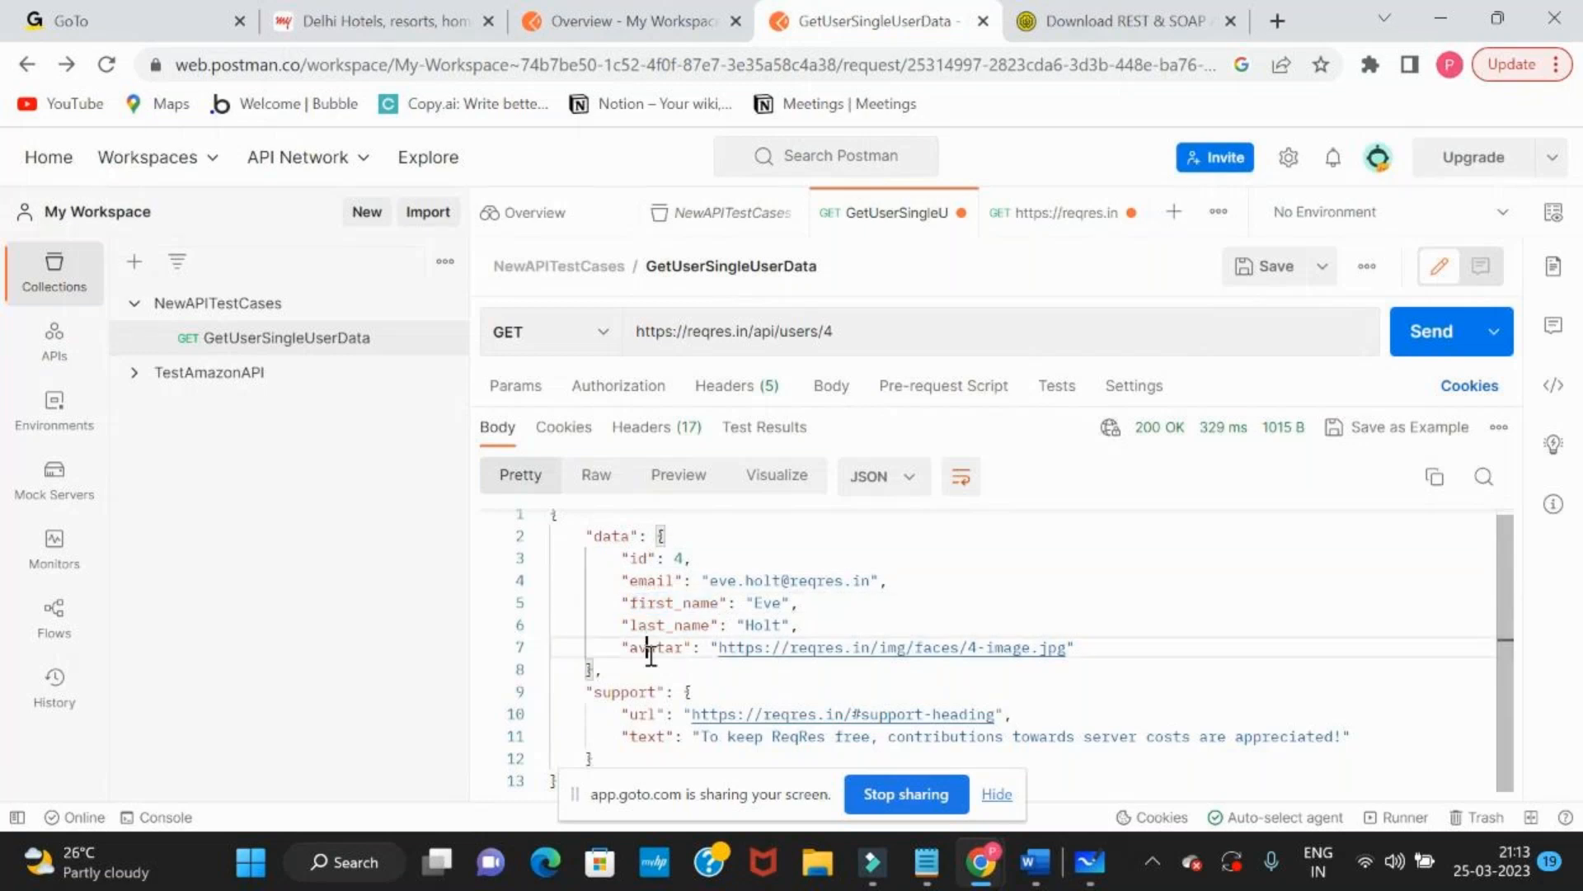
{"action": "double_click", "coordinate": [650, 649]}
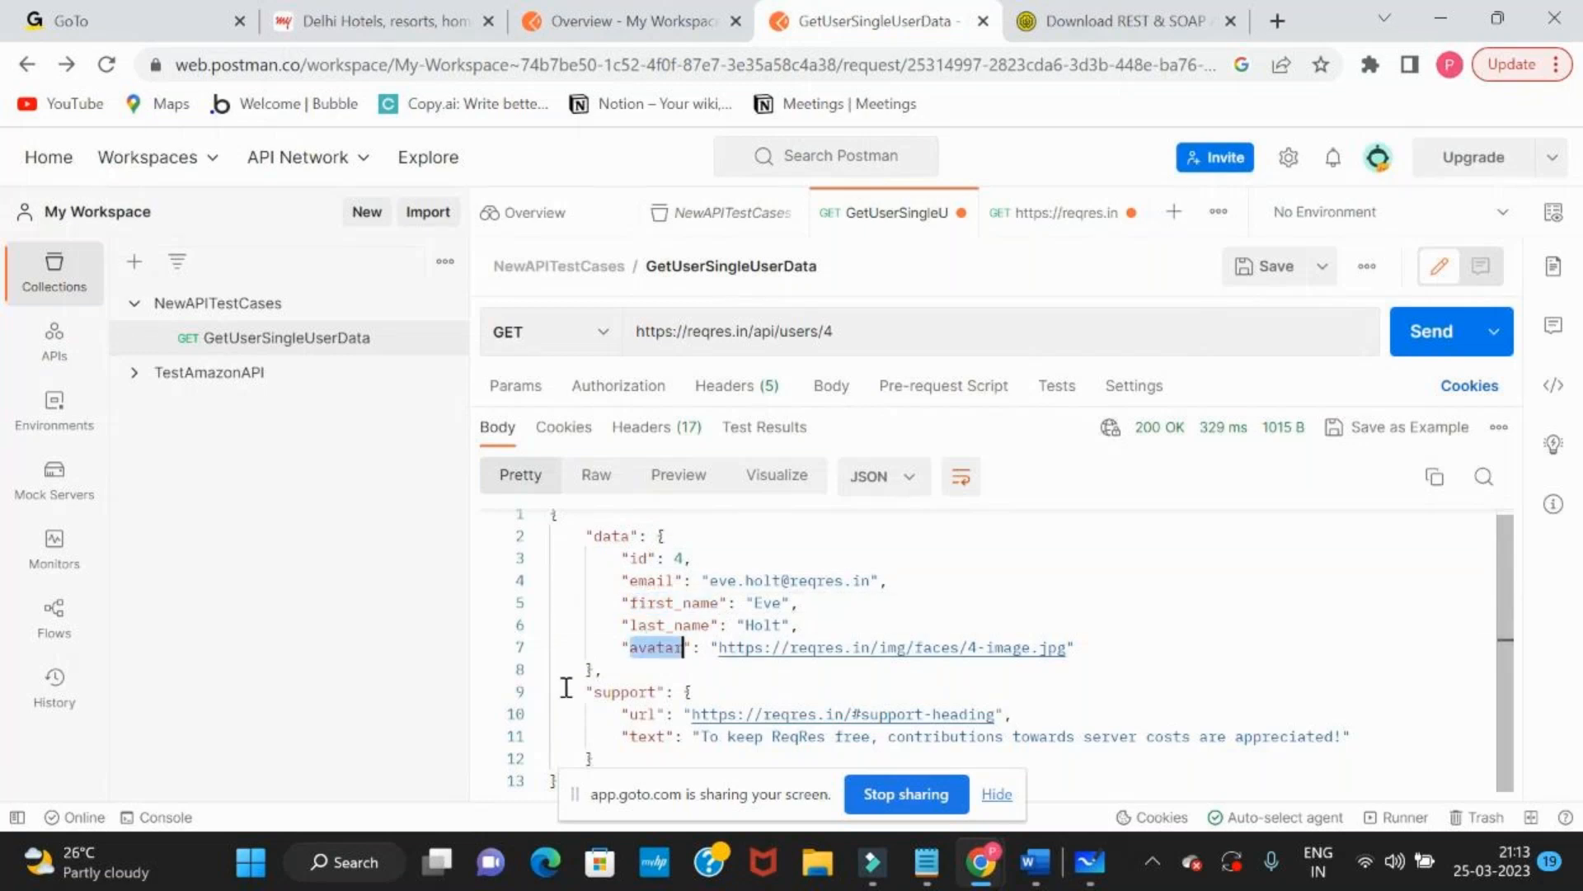
{"action": "left_click_drag", "start_coordinate": [566, 687], "coordinate": [606, 761]}
{"action": "left_click_drag", "start_coordinate": [576, 533], "coordinate": [611, 758]}
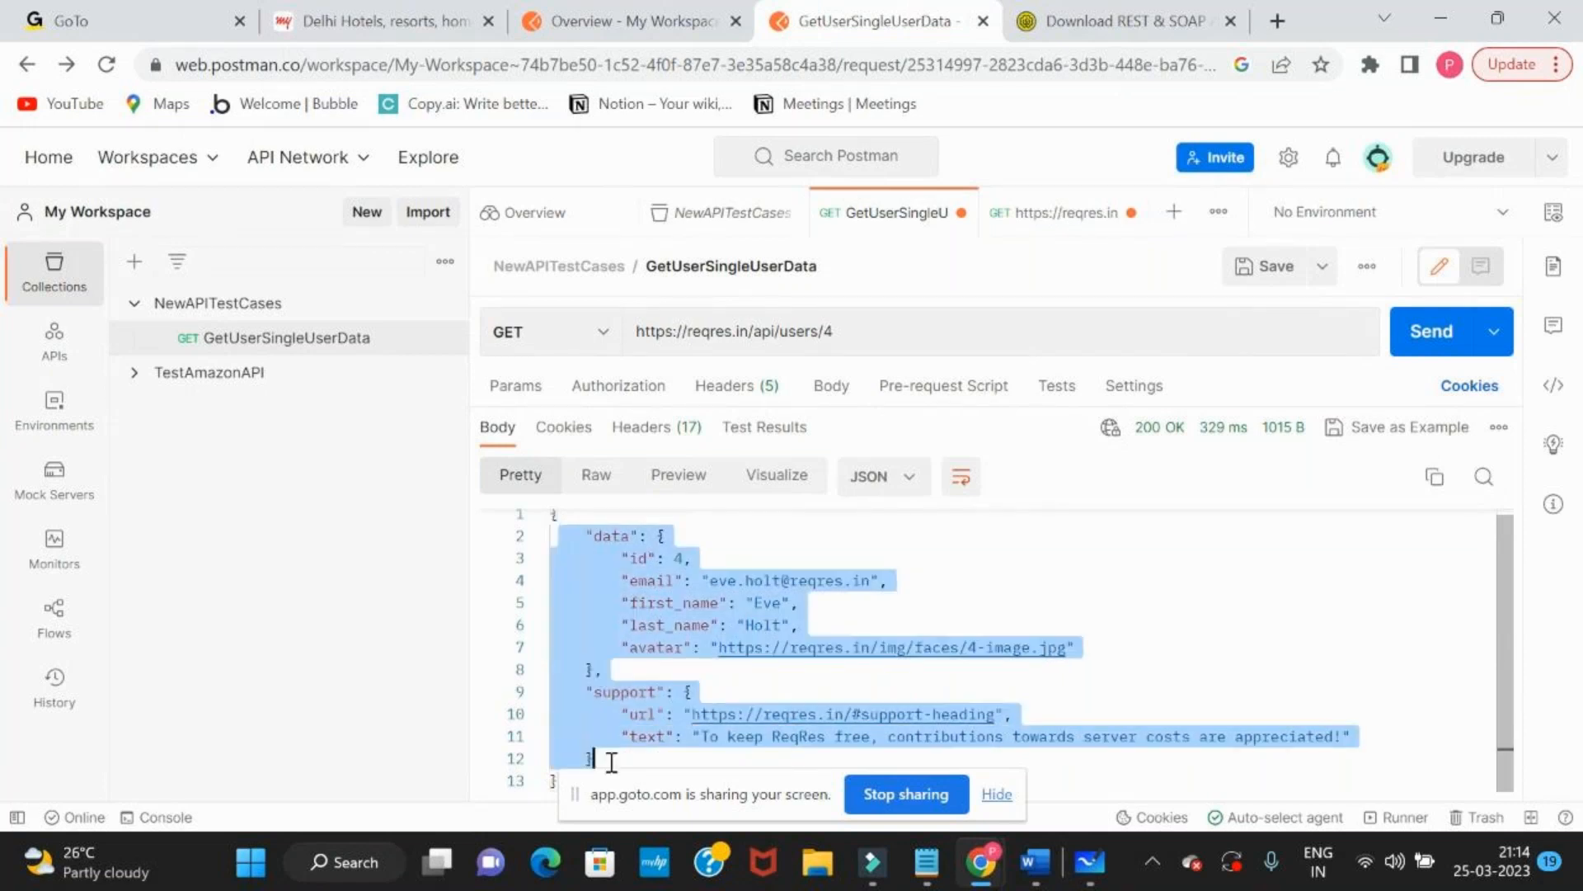
{"action": "left_click", "coordinate": [660, 602]}
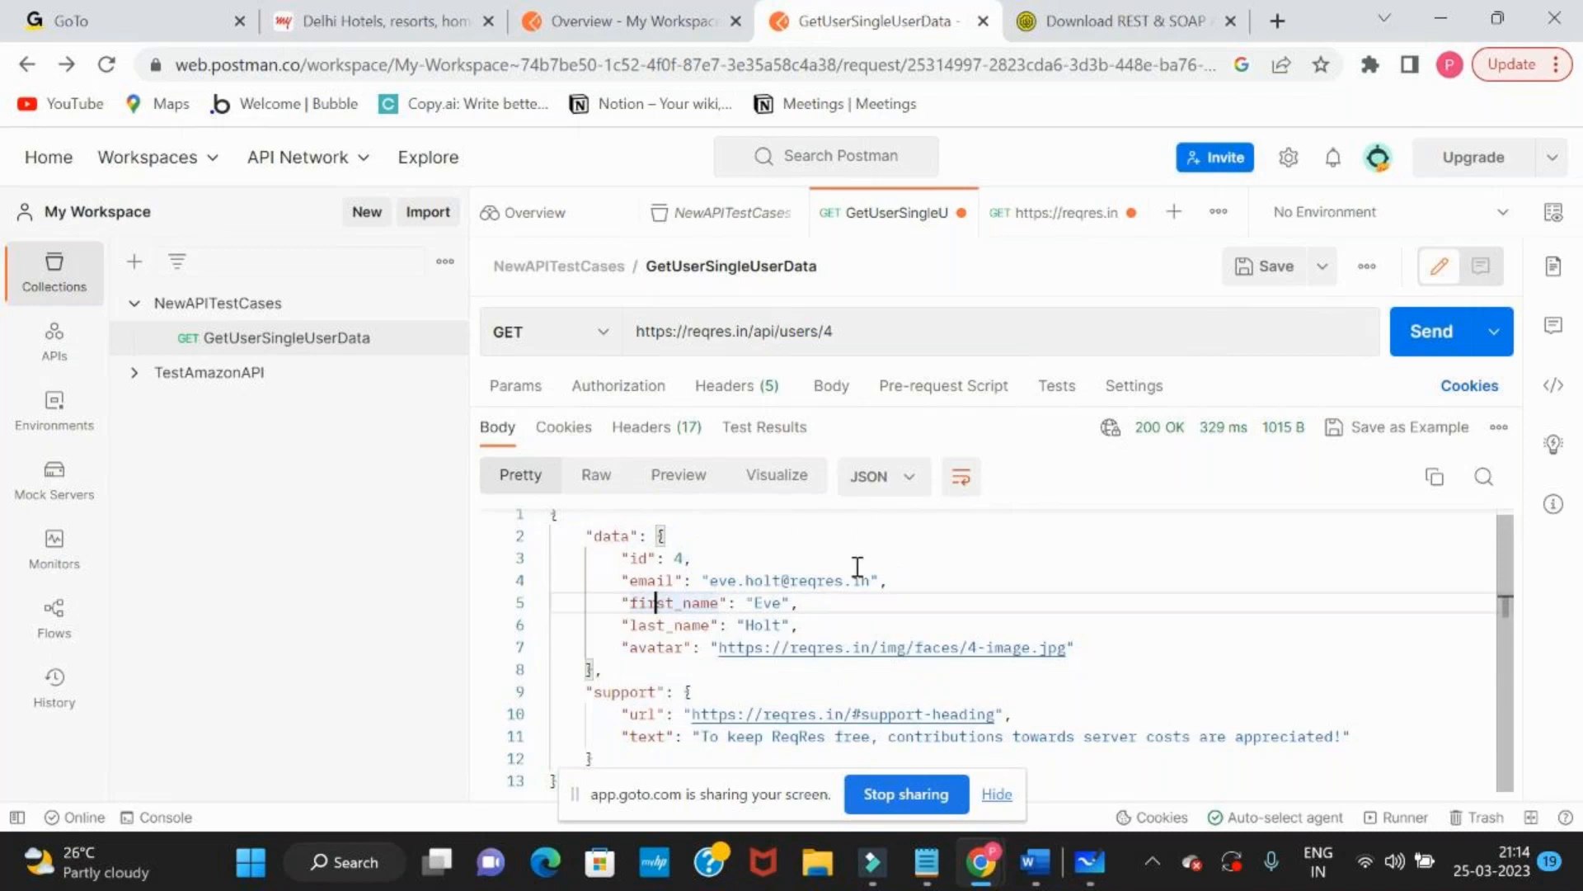
Switch to the Reqres page and examine its complete sample response for the SINGLE USER request
{"action": "key", "text": "alt+Tab"}
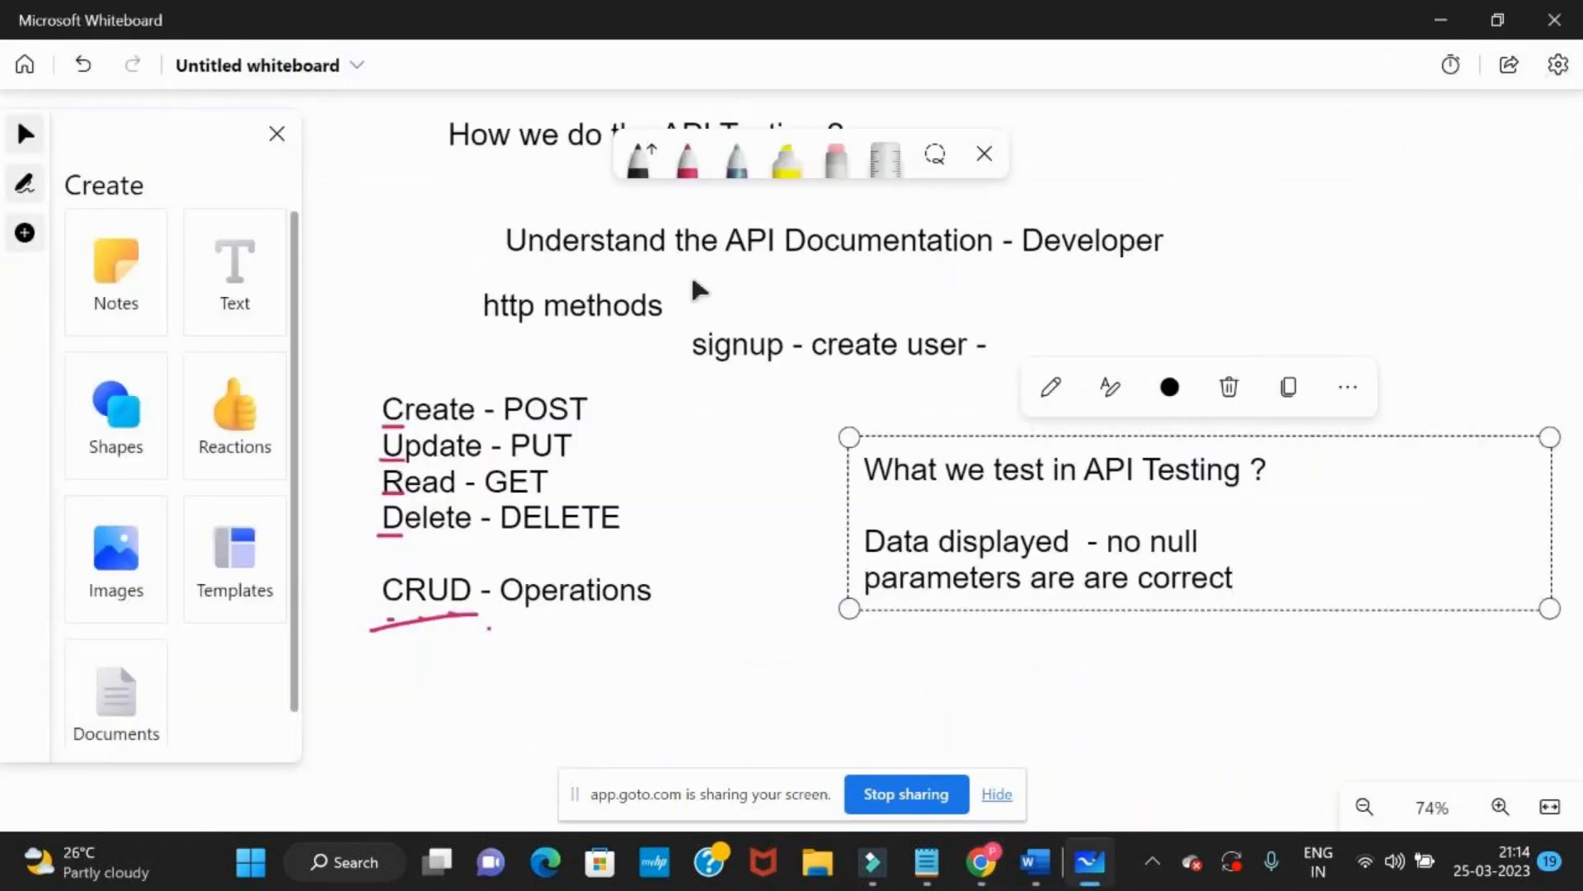
{"action": "key", "text": "alt+Tab"}
{"action": "key", "text": "alt+Tab"}
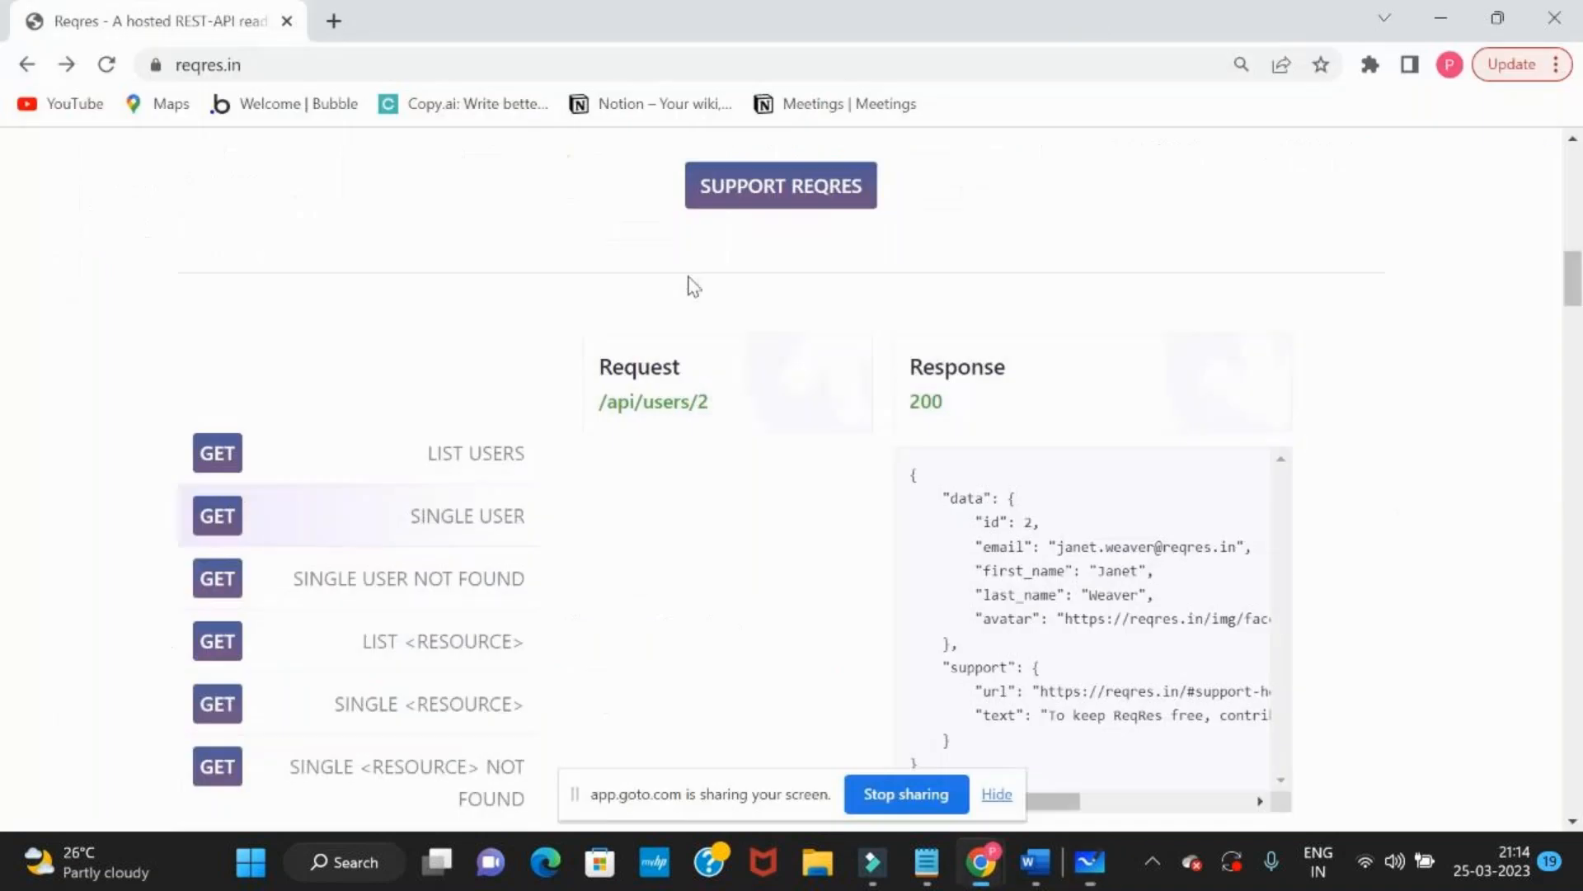
{"action": "scroll", "coordinate": [298, 365], "scroll_direction": "down", "scroll_amount": 1}
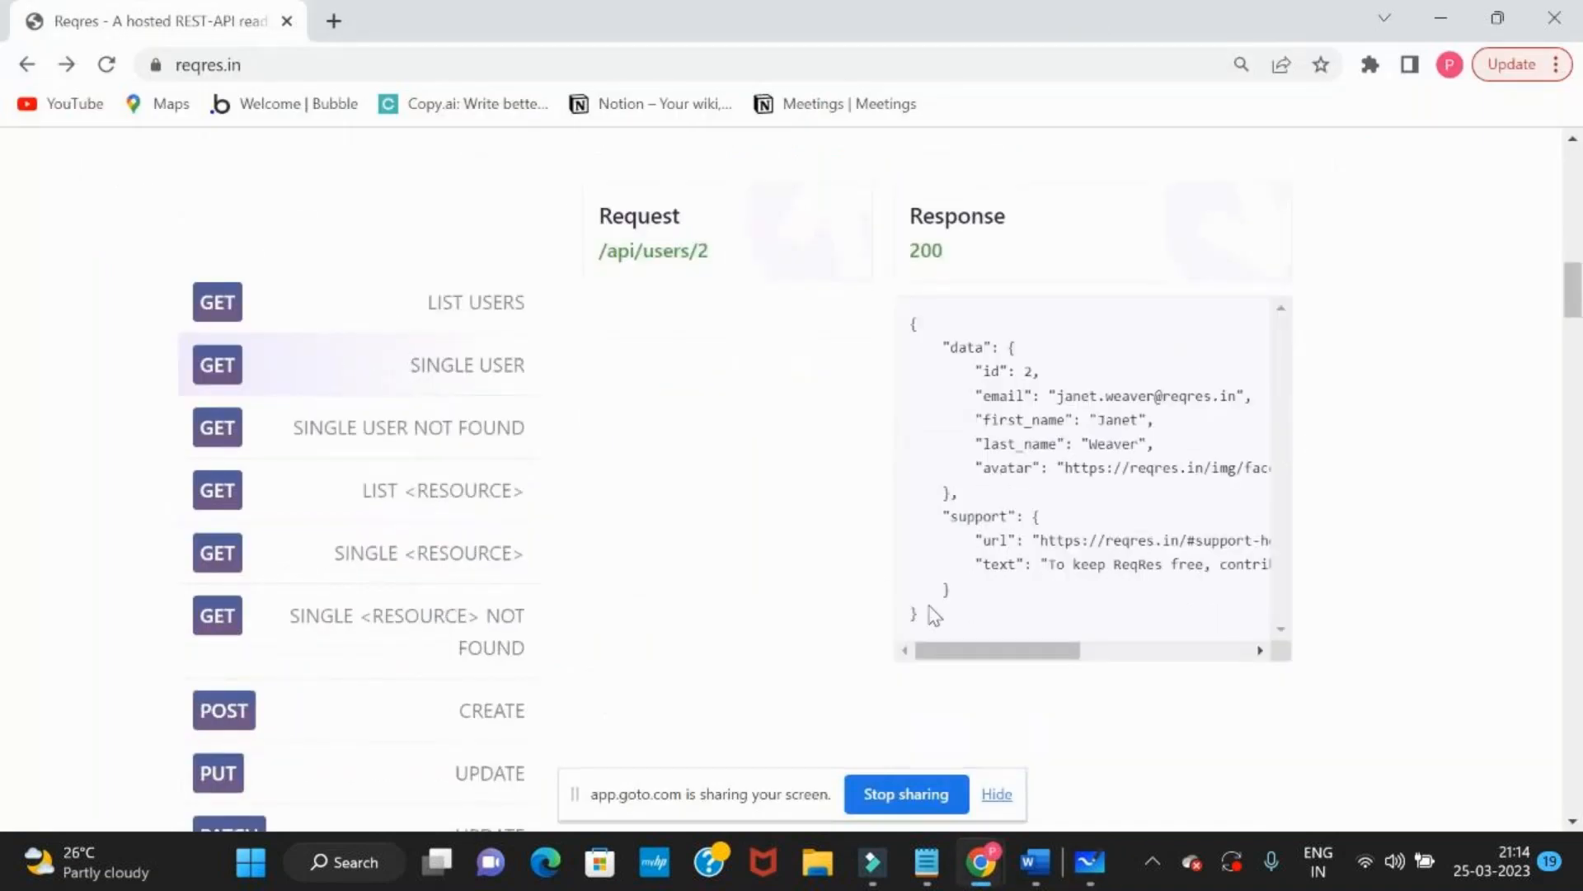
{"action": "left_click_drag", "start_coordinate": [934, 614], "coordinate": [906, 345]}
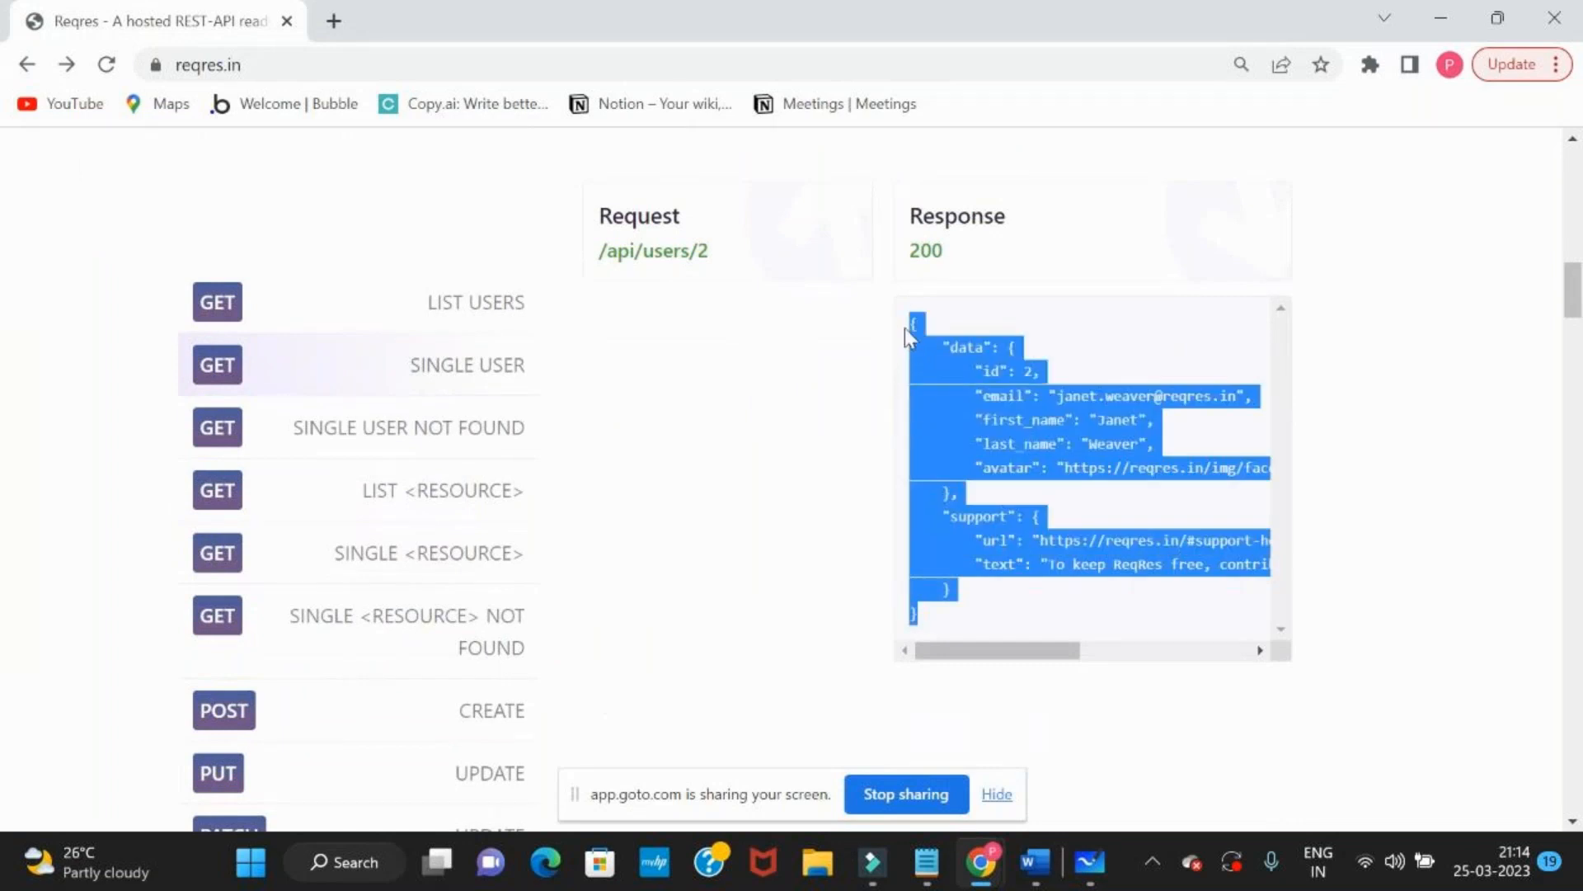
Open the avatar link of the user 4 response in Postman, inspect its request URL, and return to GetUserSingleUserData
{"action": "key", "text": "alt+Tab"}
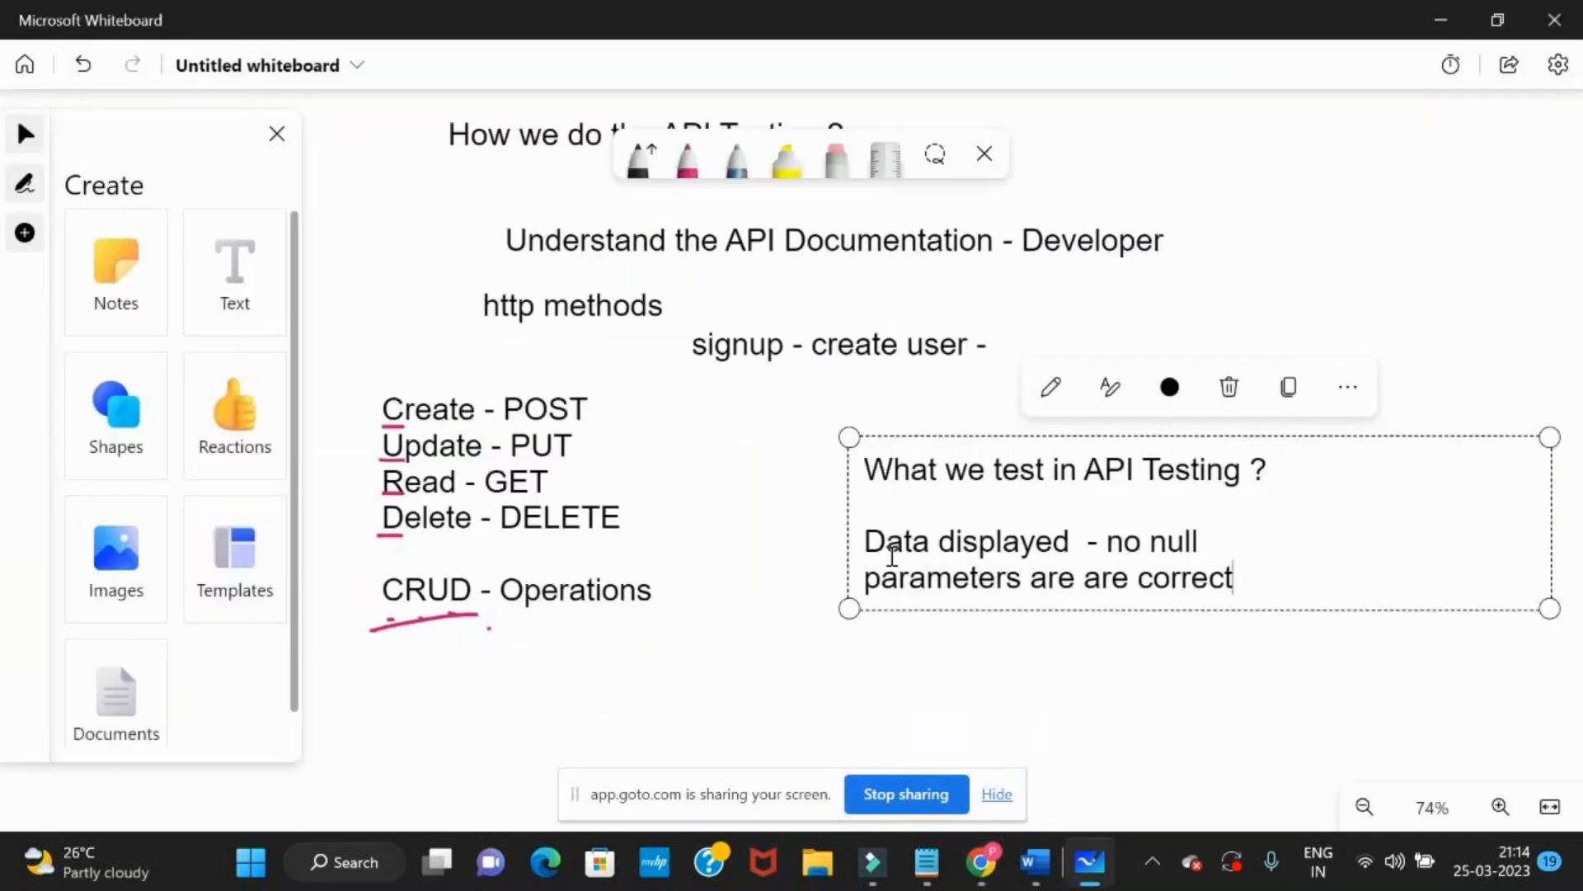
{"action": "key", "text": "alt+Tab"}
{"action": "key", "text": "alt+Tab"}
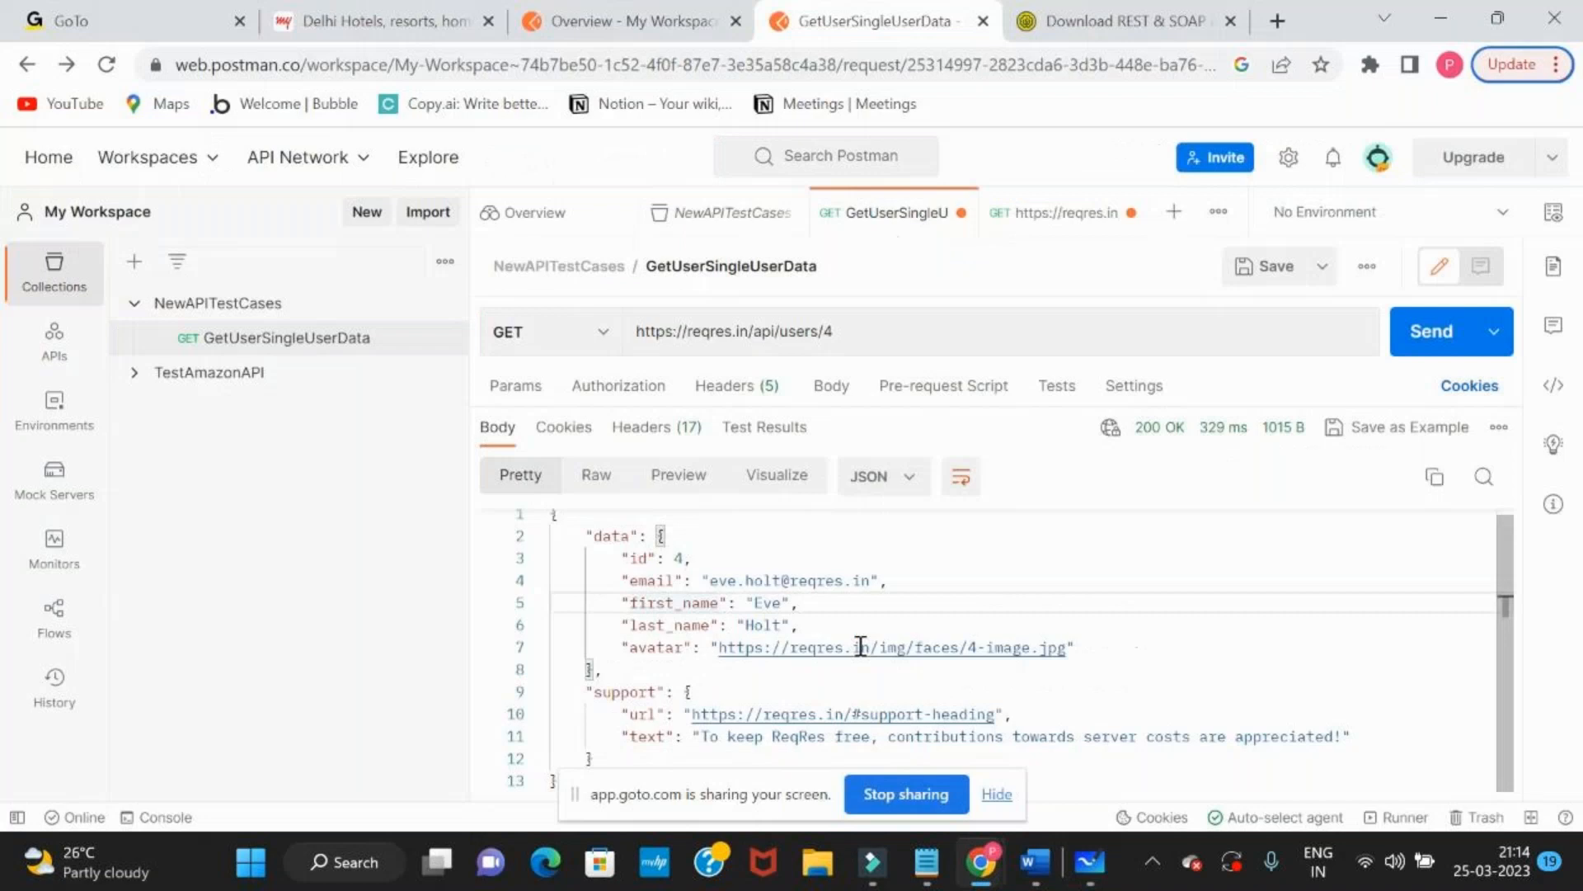
{"action": "left_click", "coordinate": [729, 650]}
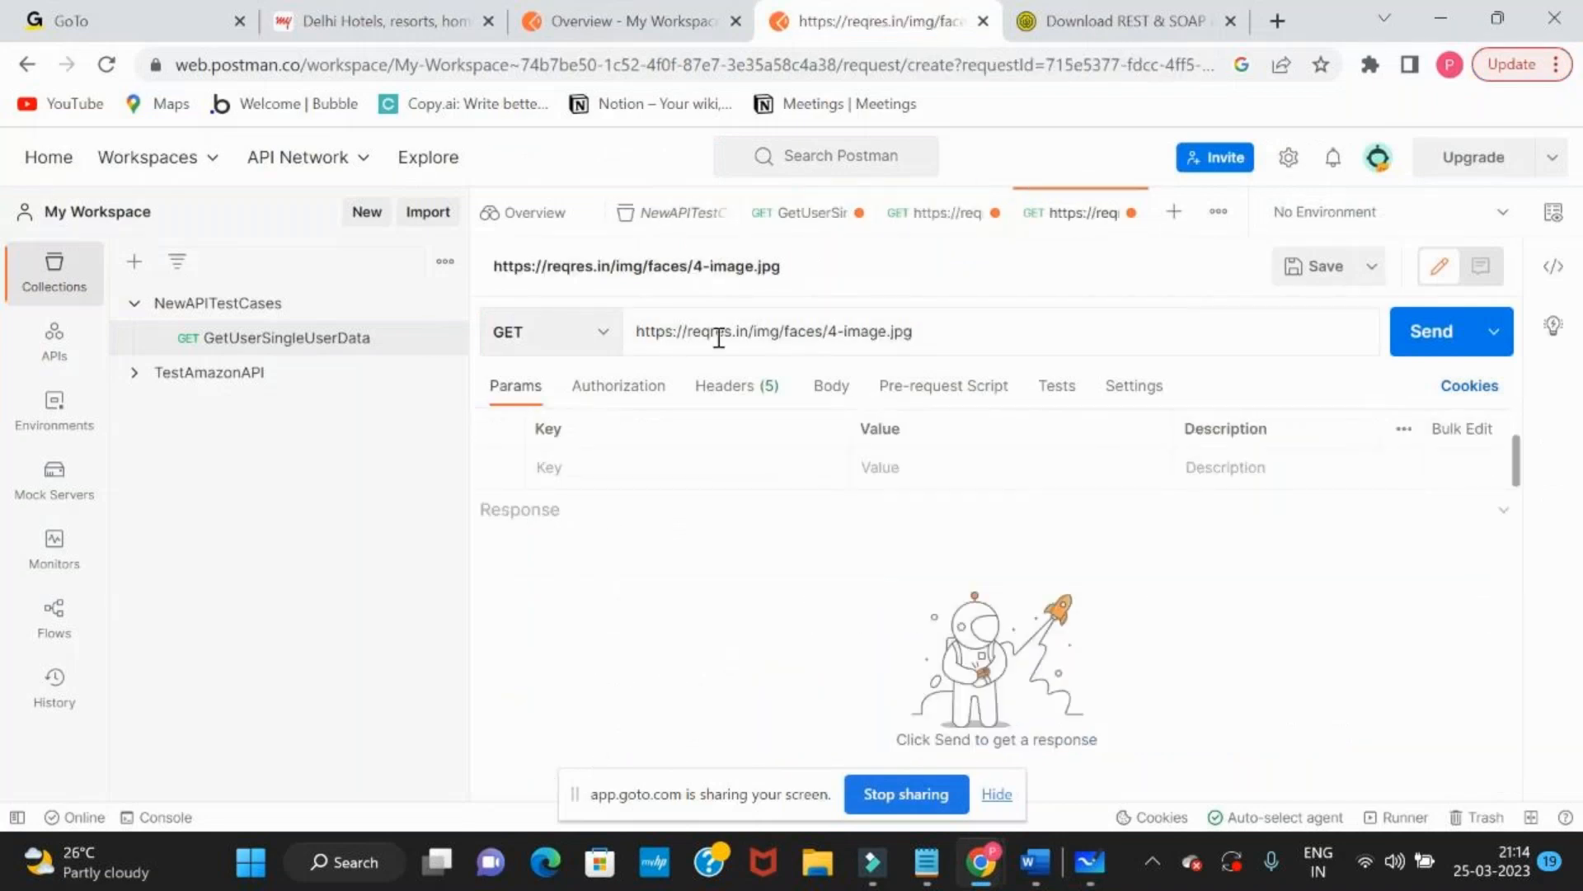
{"action": "triple_click", "coordinate": [846, 340]}
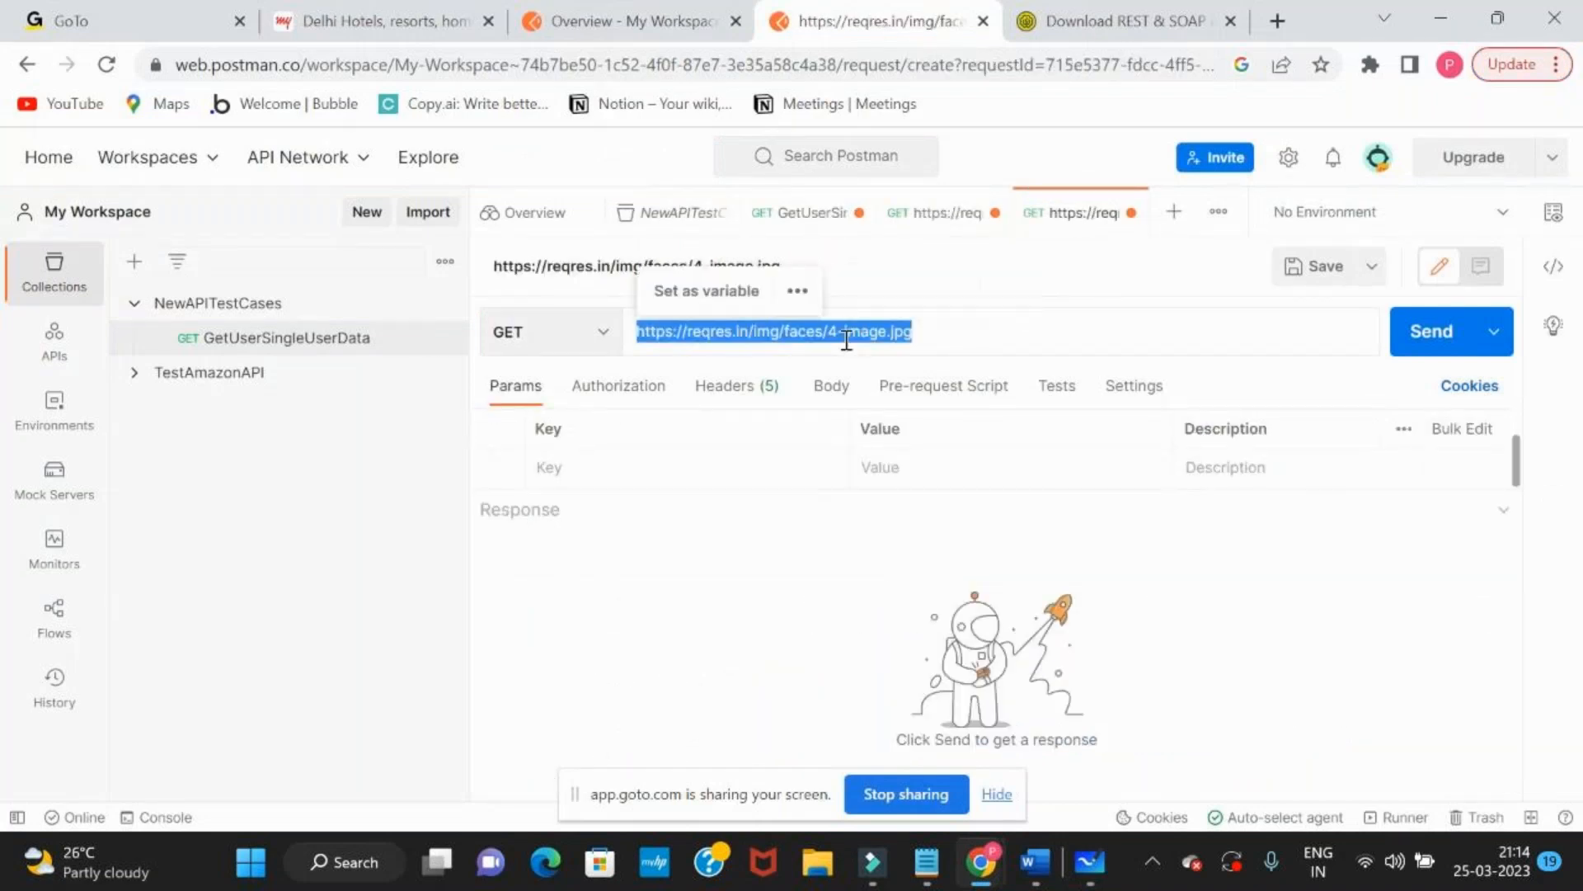
{"action": "left_click", "coordinate": [27, 65]}
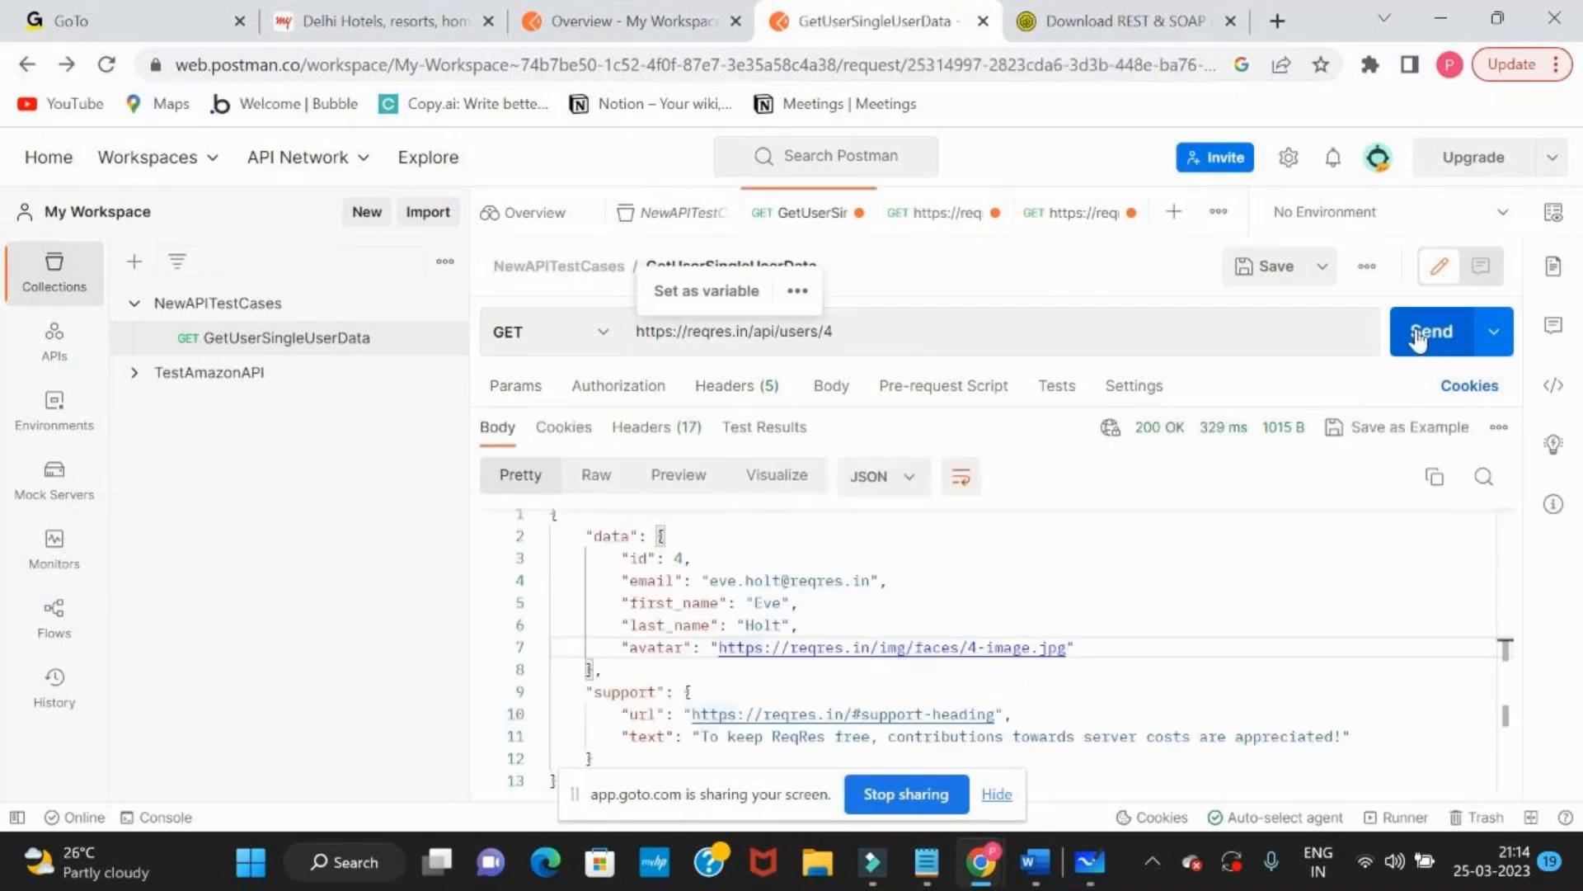
Check the data block of the user 4 response against the whiteboard note and return to Postman
{"action": "left_click_drag", "start_coordinate": [566, 536], "coordinate": [611, 678]}
{"action": "key", "text": "alt+Tab"}
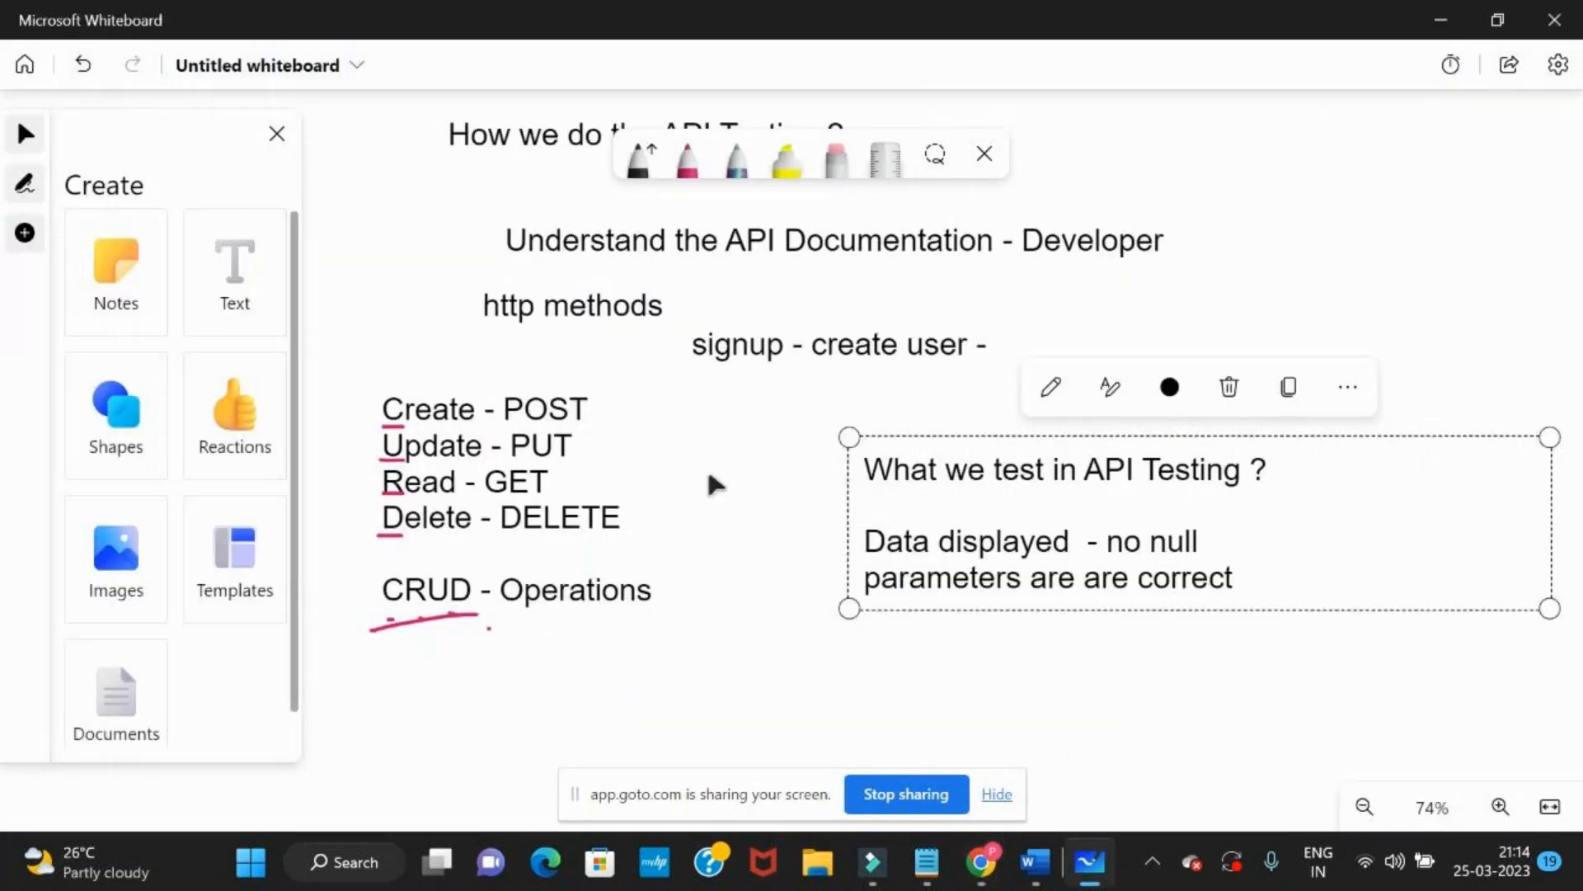
{"action": "key", "text": "alt+Tab"}
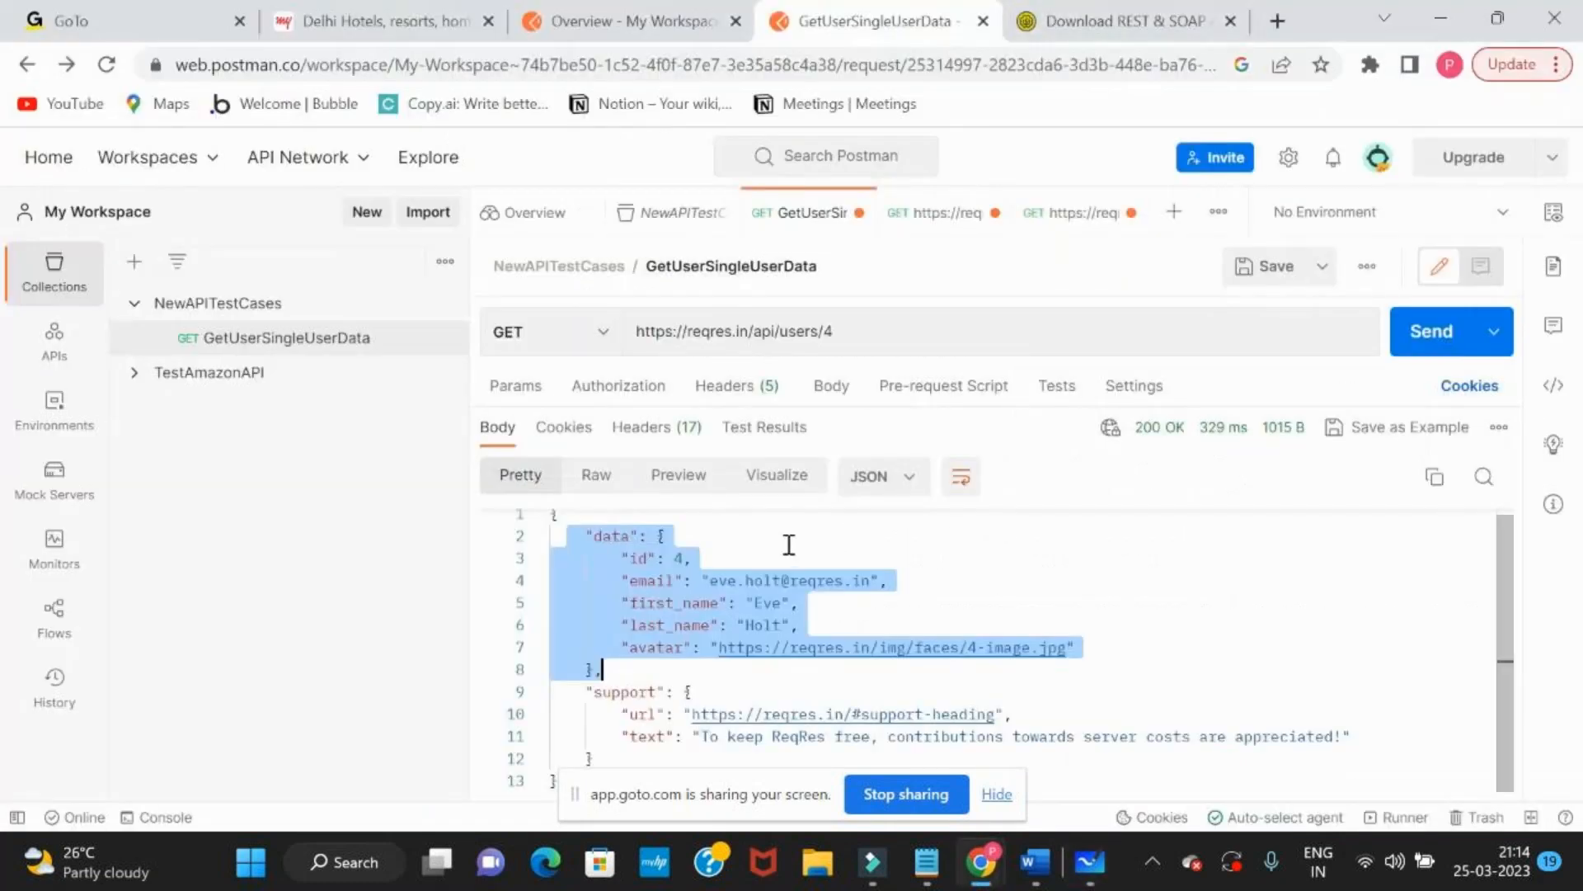
Switch to the Reqres page, open a new browser tab beside it, and copy the complete SINGLE USER sample response
{"action": "left_click", "coordinate": [781, 550]}
{"action": "key", "text": "alt+Tab"}
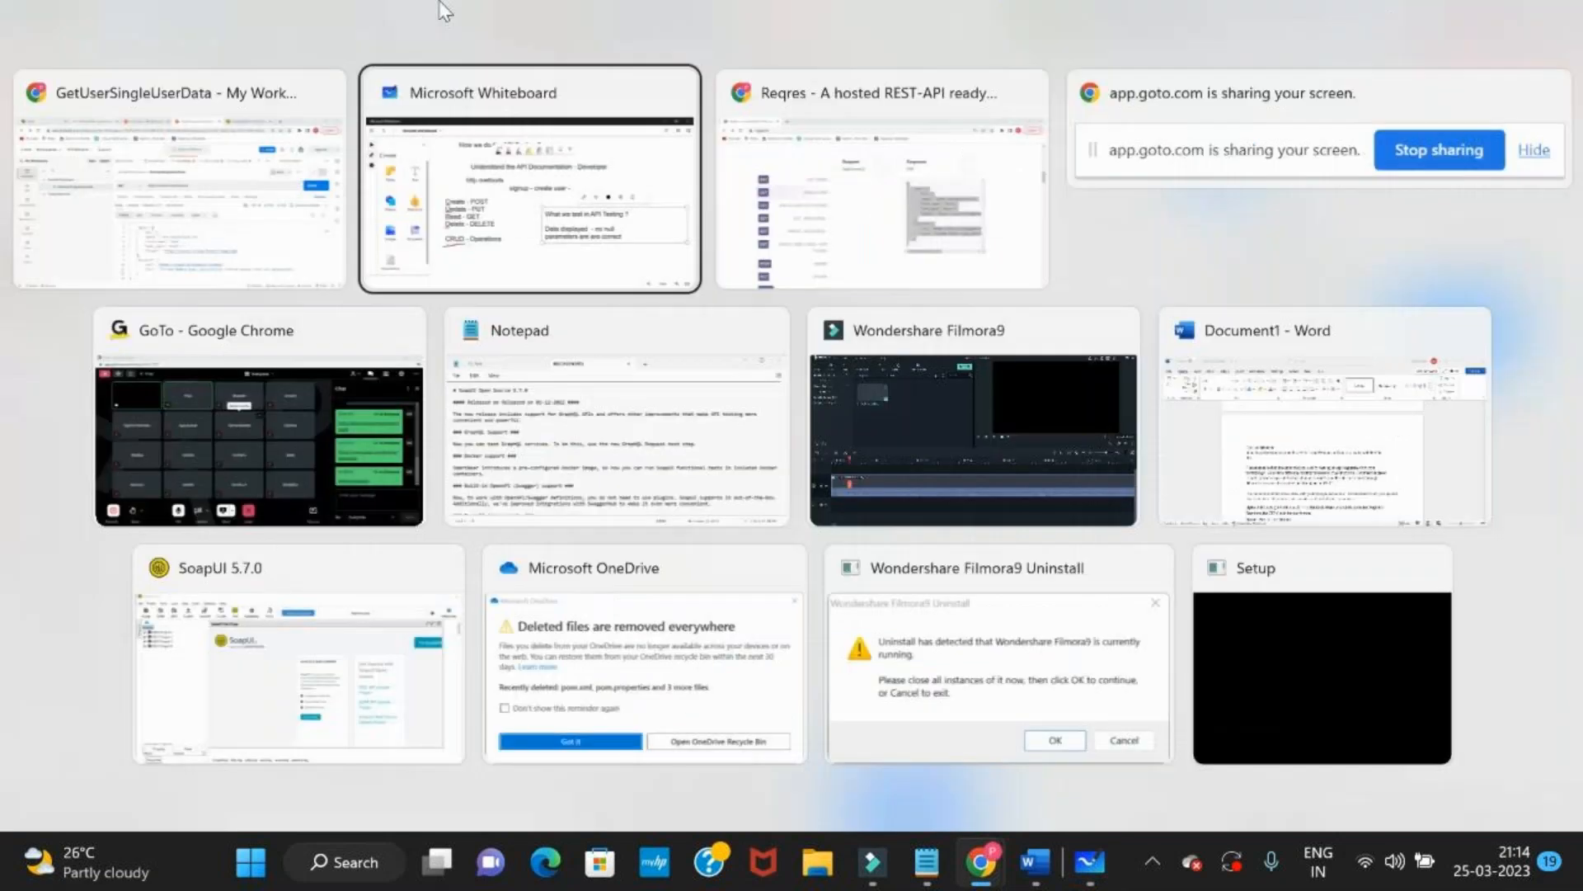
{"action": "key", "text": "Tab"}
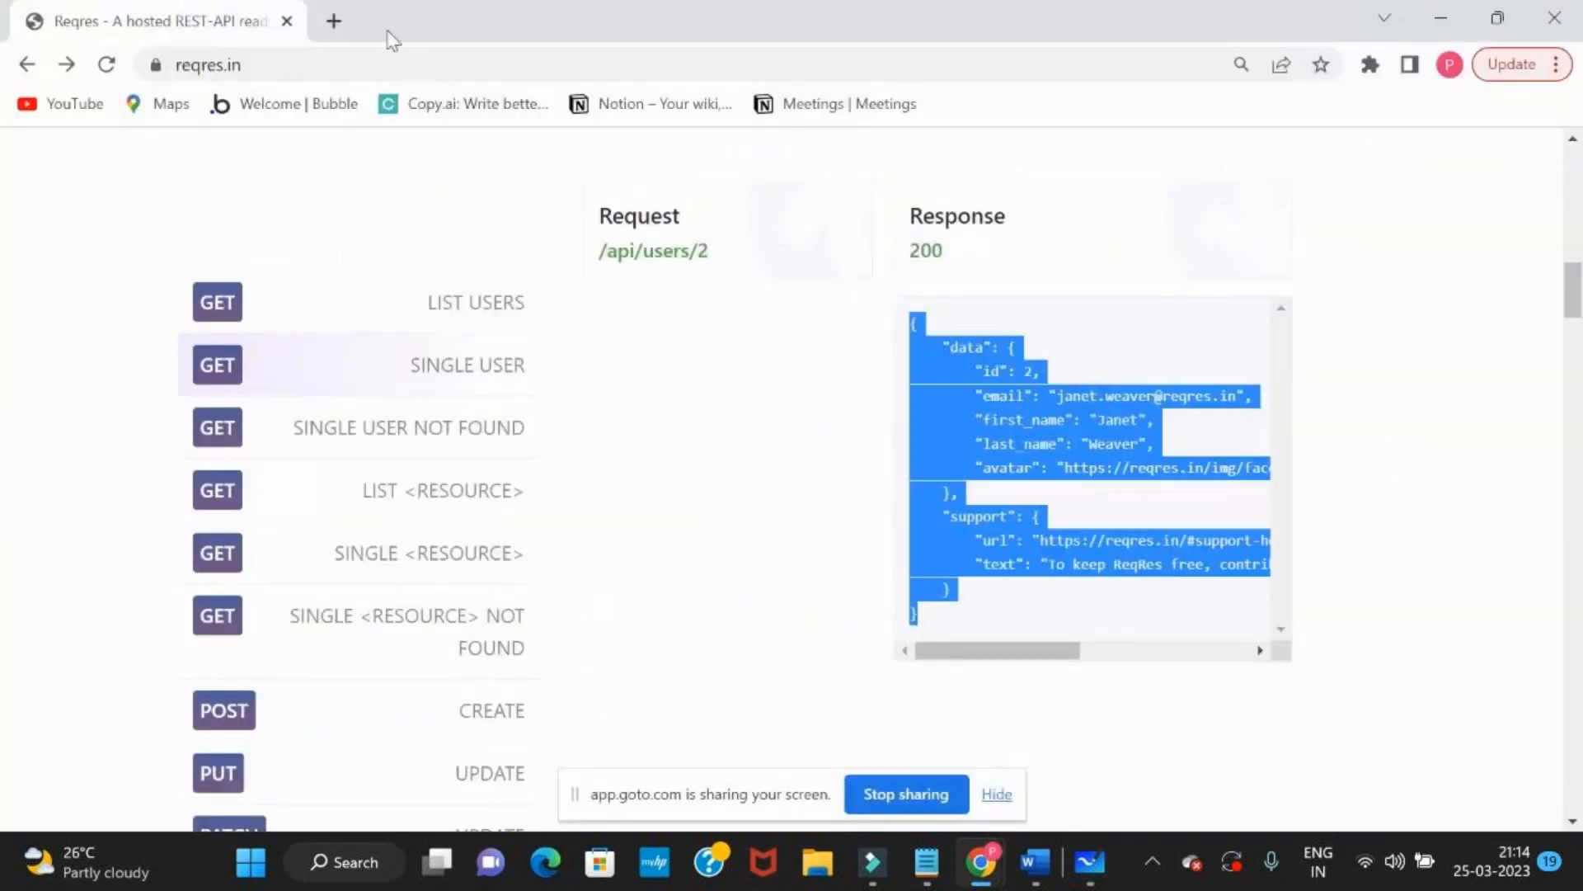
{"action": "left_click", "coordinate": [334, 23]}
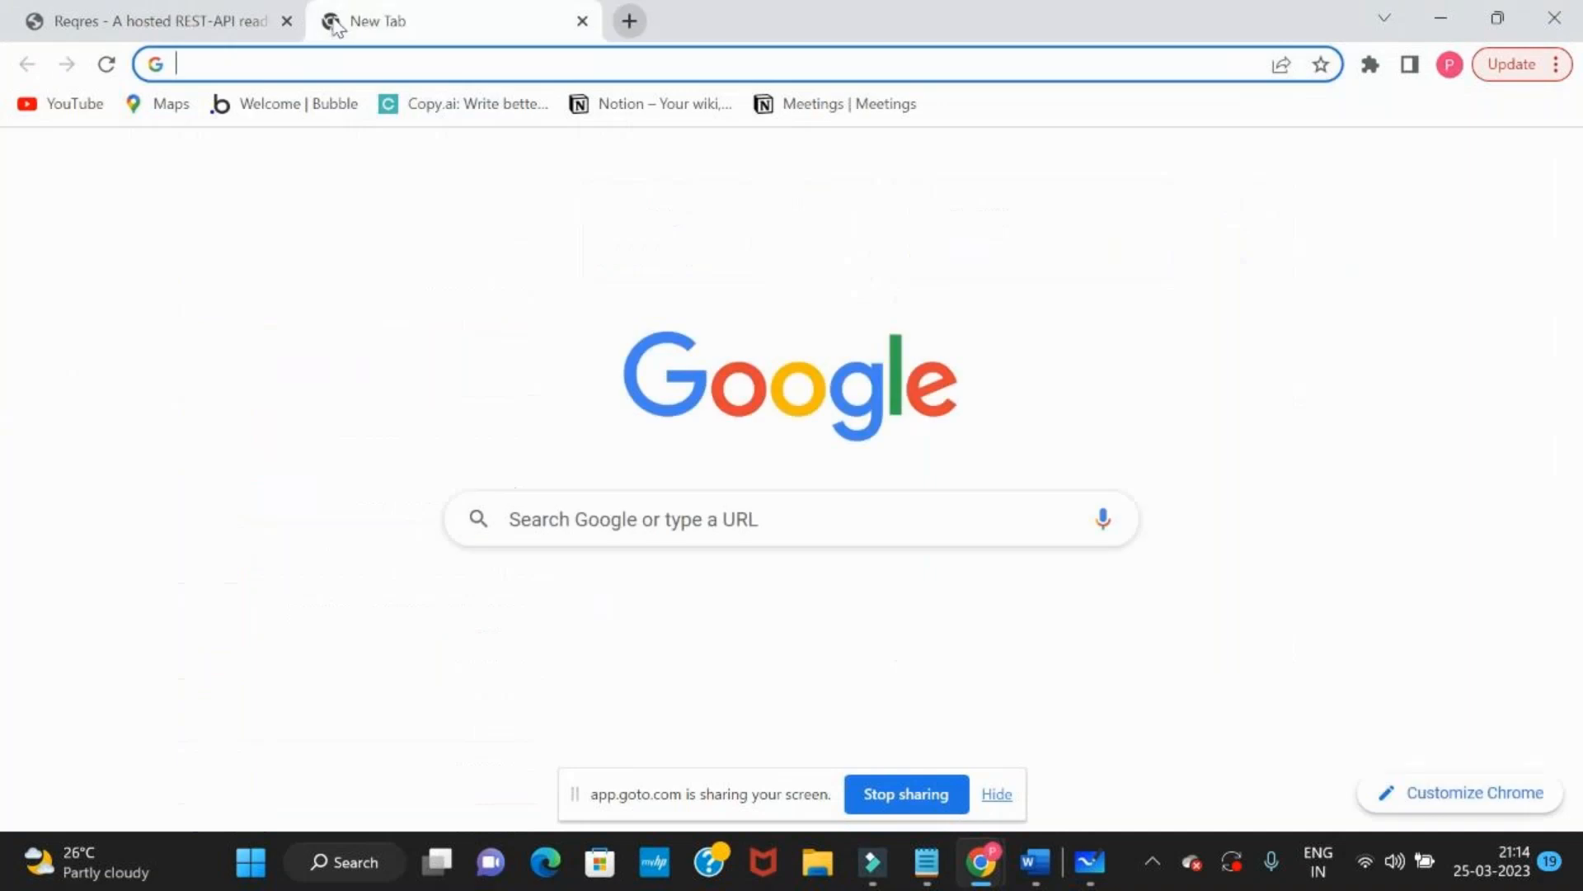
{"action": "left_click", "coordinate": [198, 37]}
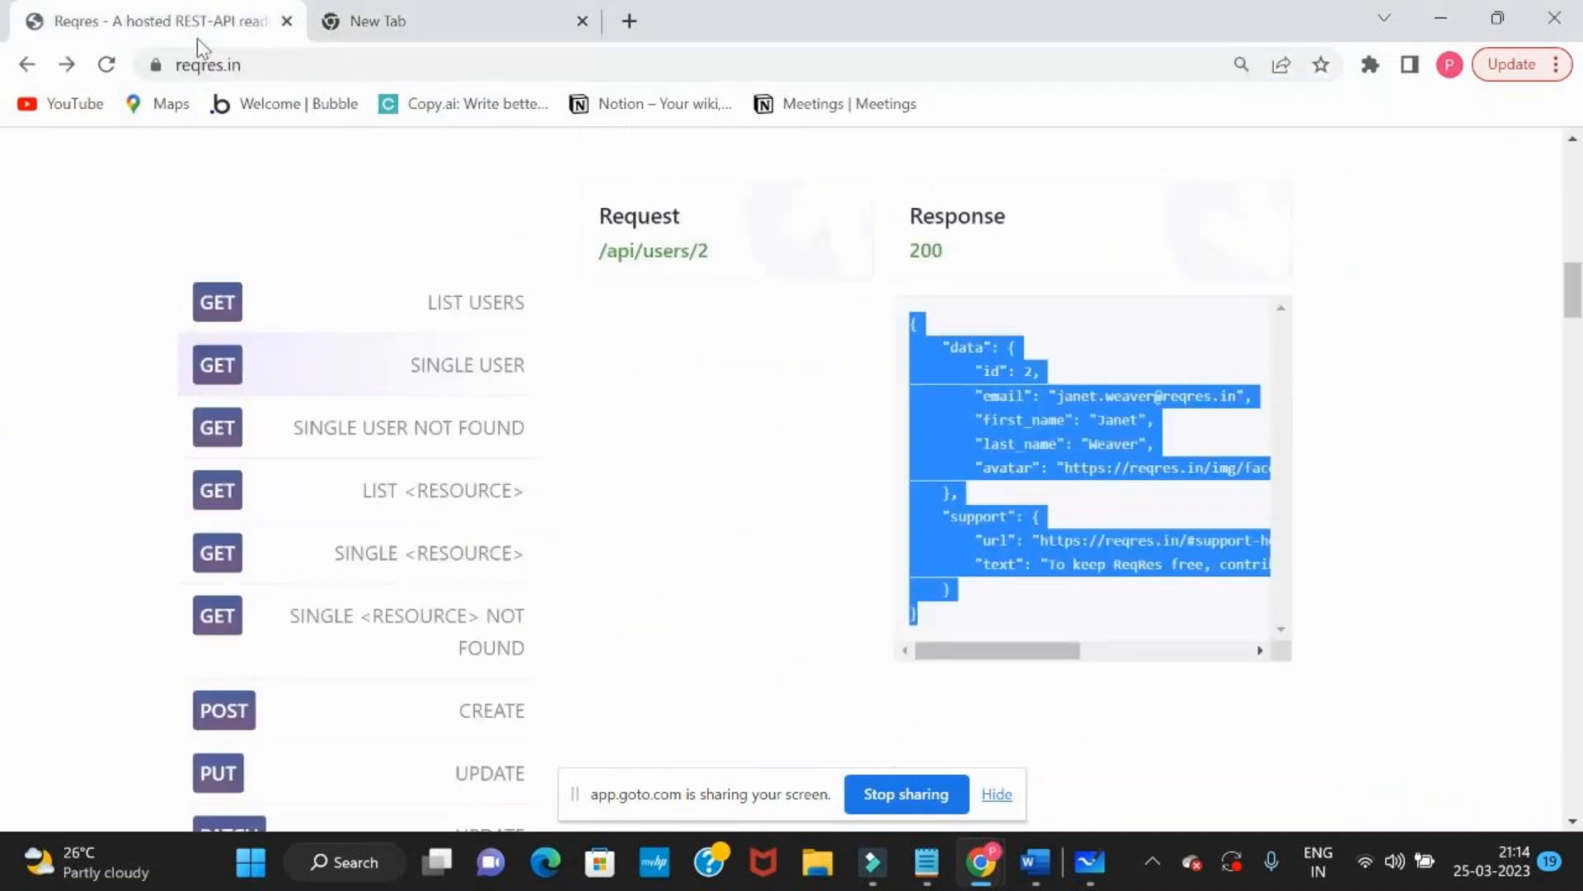
{"action": "left_click_drag", "start_coordinate": [913, 323], "coordinate": [973, 647]}
Search the web for "json compare online" in the new tab and open the JSON Diff site
{"action": "left_click", "coordinate": [470, 36]}
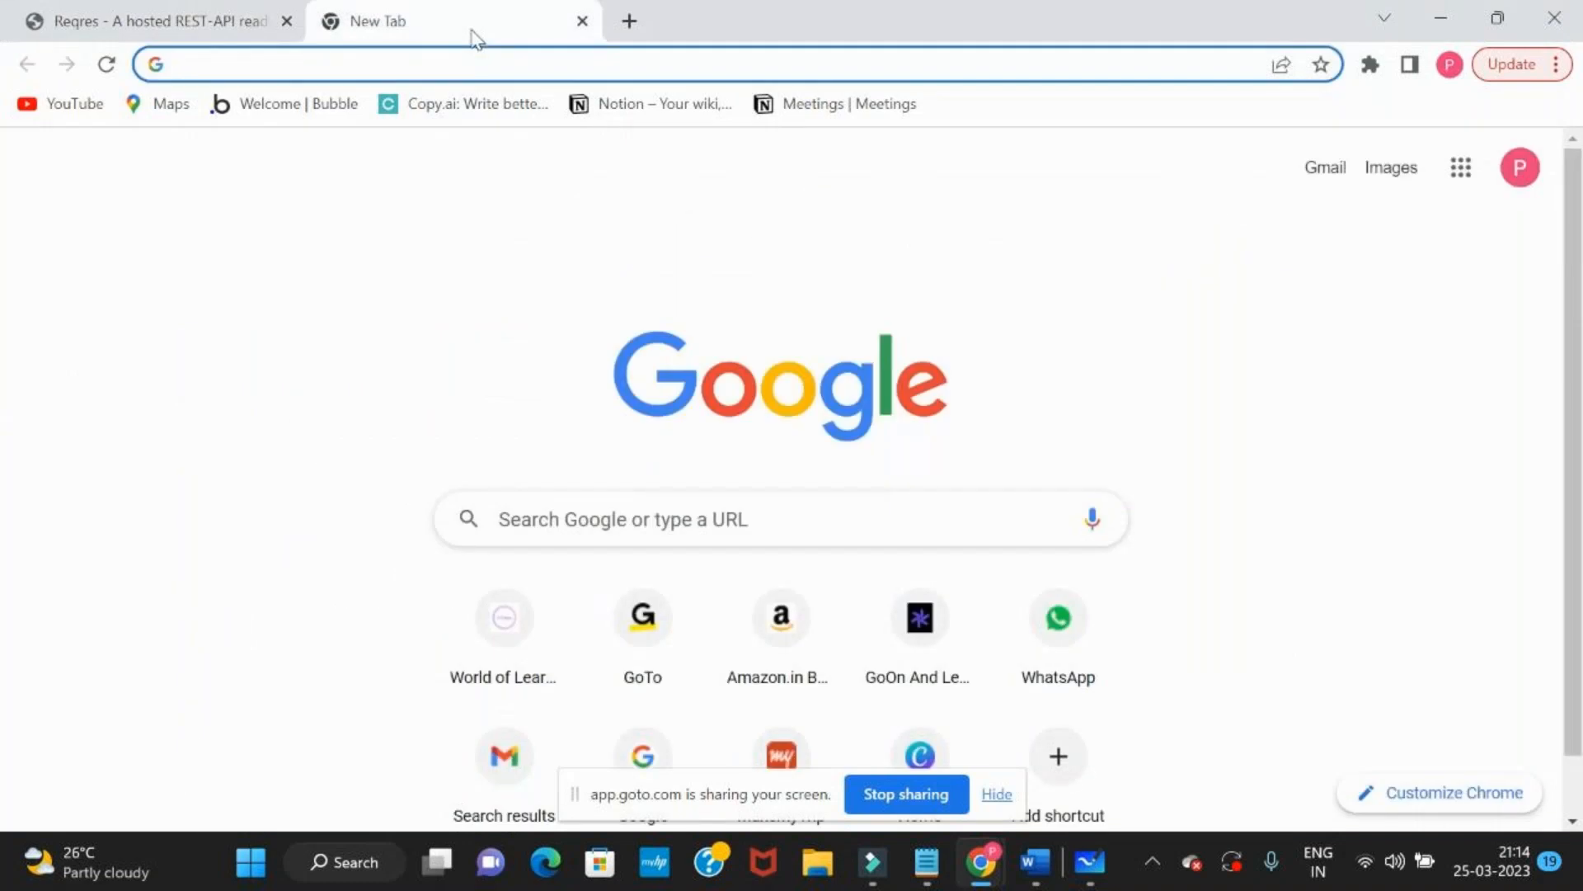
{"action": "type", "text": "jason com"}
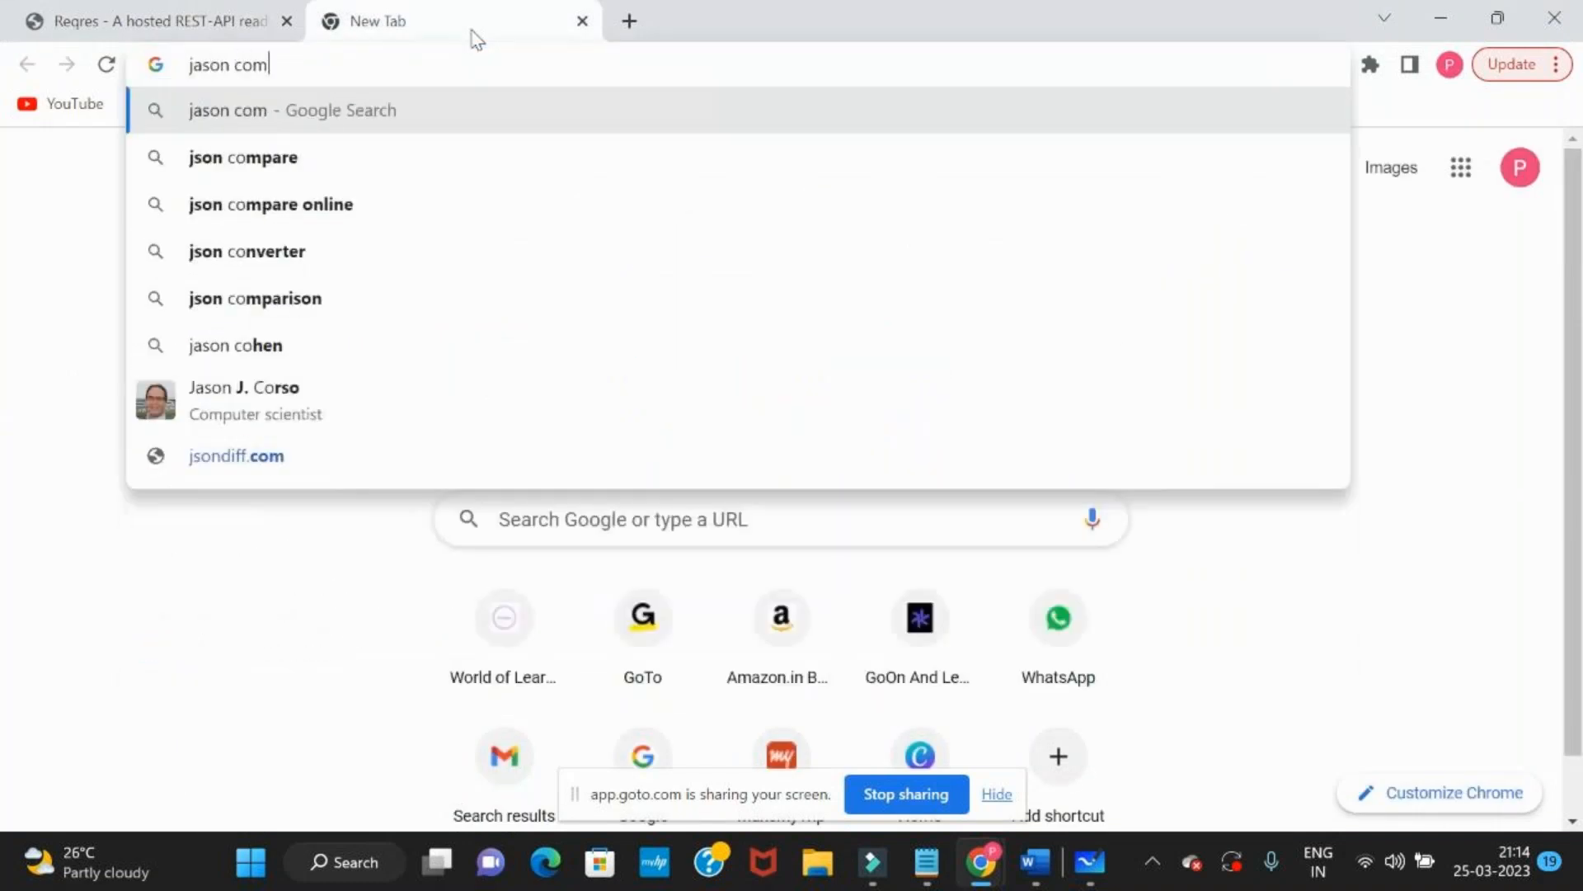
{"action": "key", "text": "Down"}
{"action": "key", "text": "Return"}
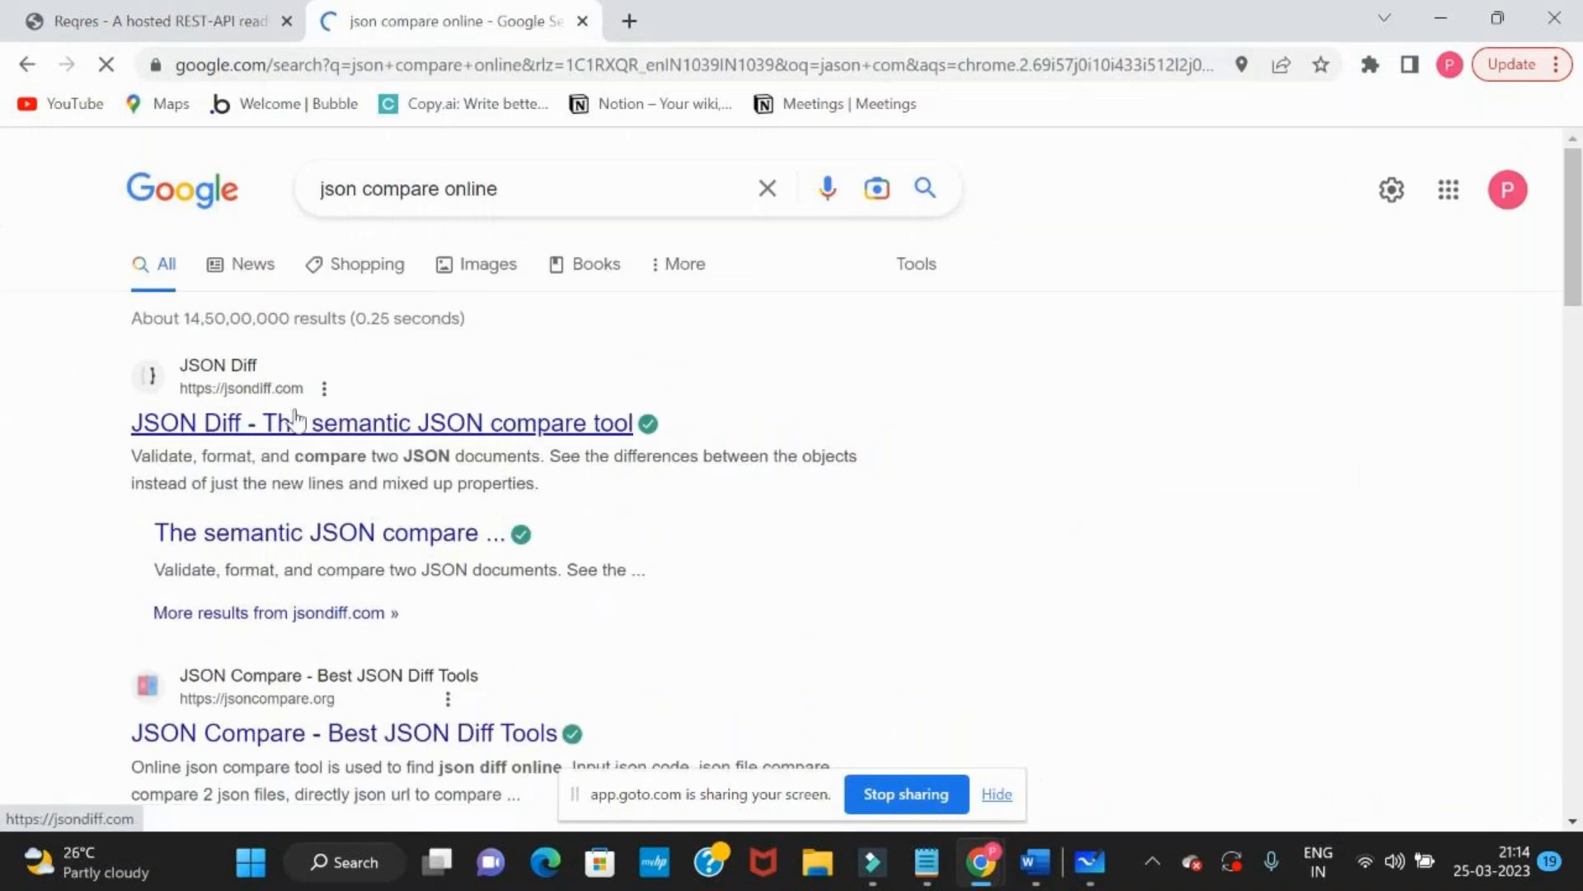
{"action": "left_click", "coordinate": [175, 428]}
Paste the copied Reqres sample response into the first JSON box of JSON Diff
{"action": "scroll", "coordinate": [183, 441], "scroll_direction": "down", "scroll_amount": 5}
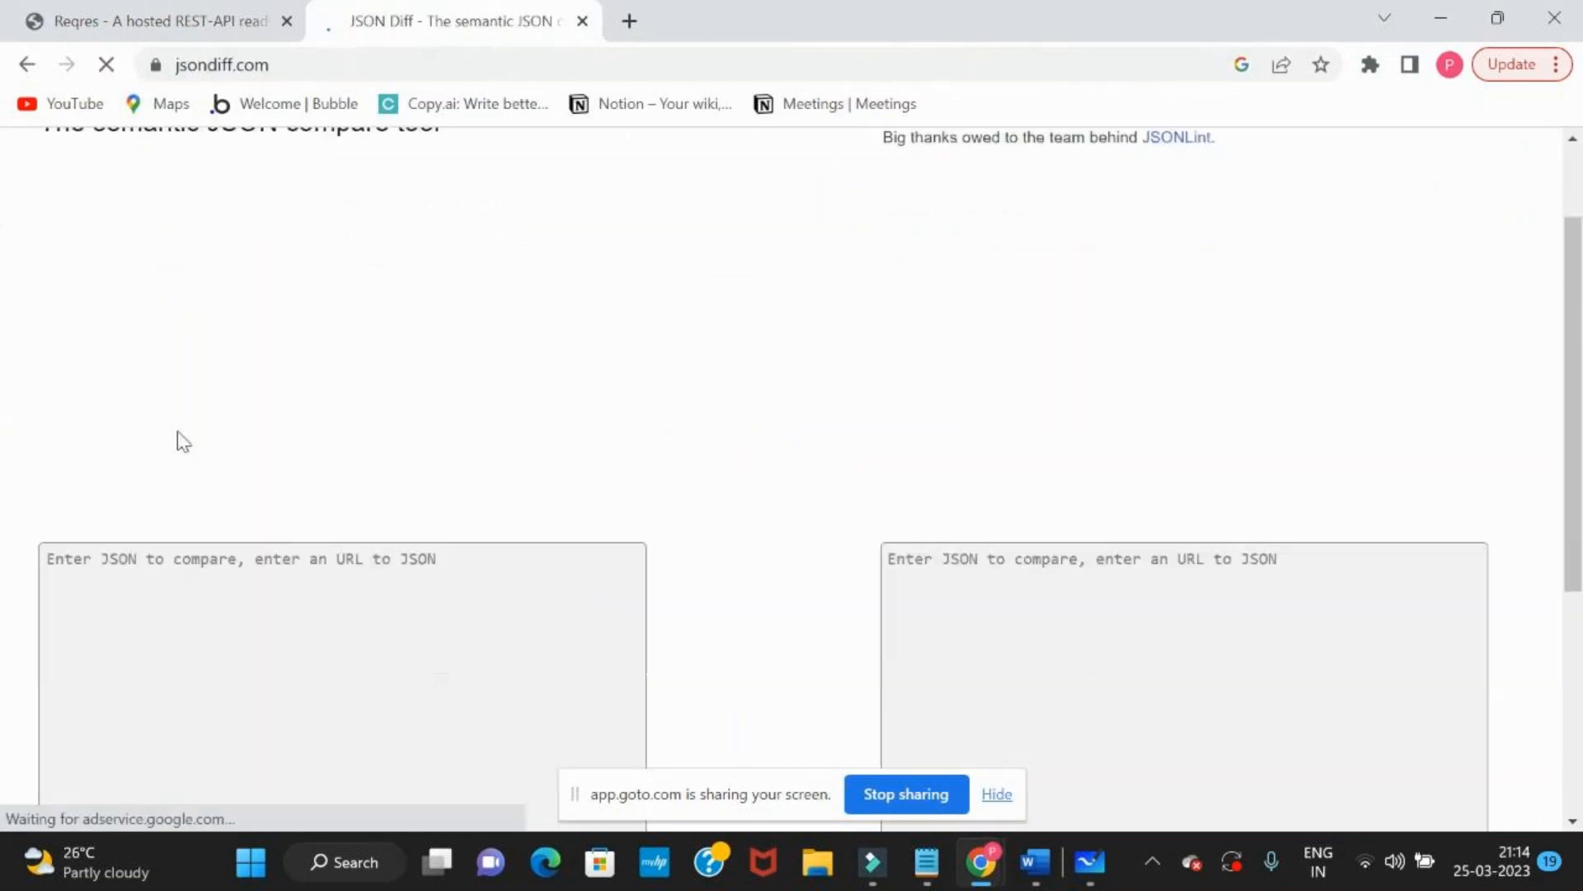
{"action": "left_click", "coordinate": [180, 432]}
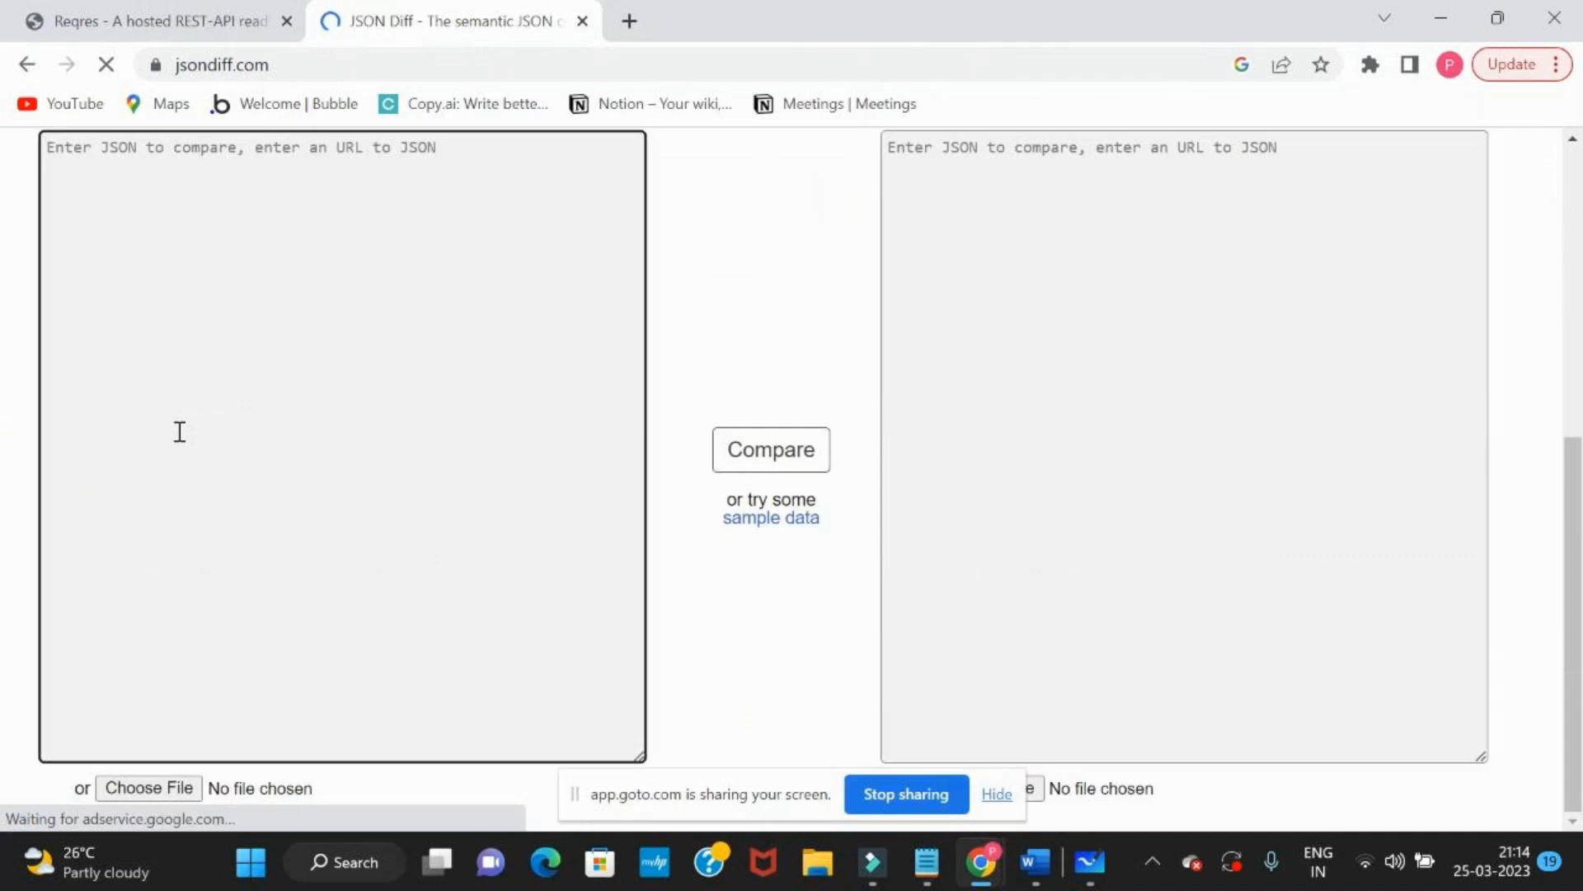
{"action": "key", "text": "ctrl+v"}
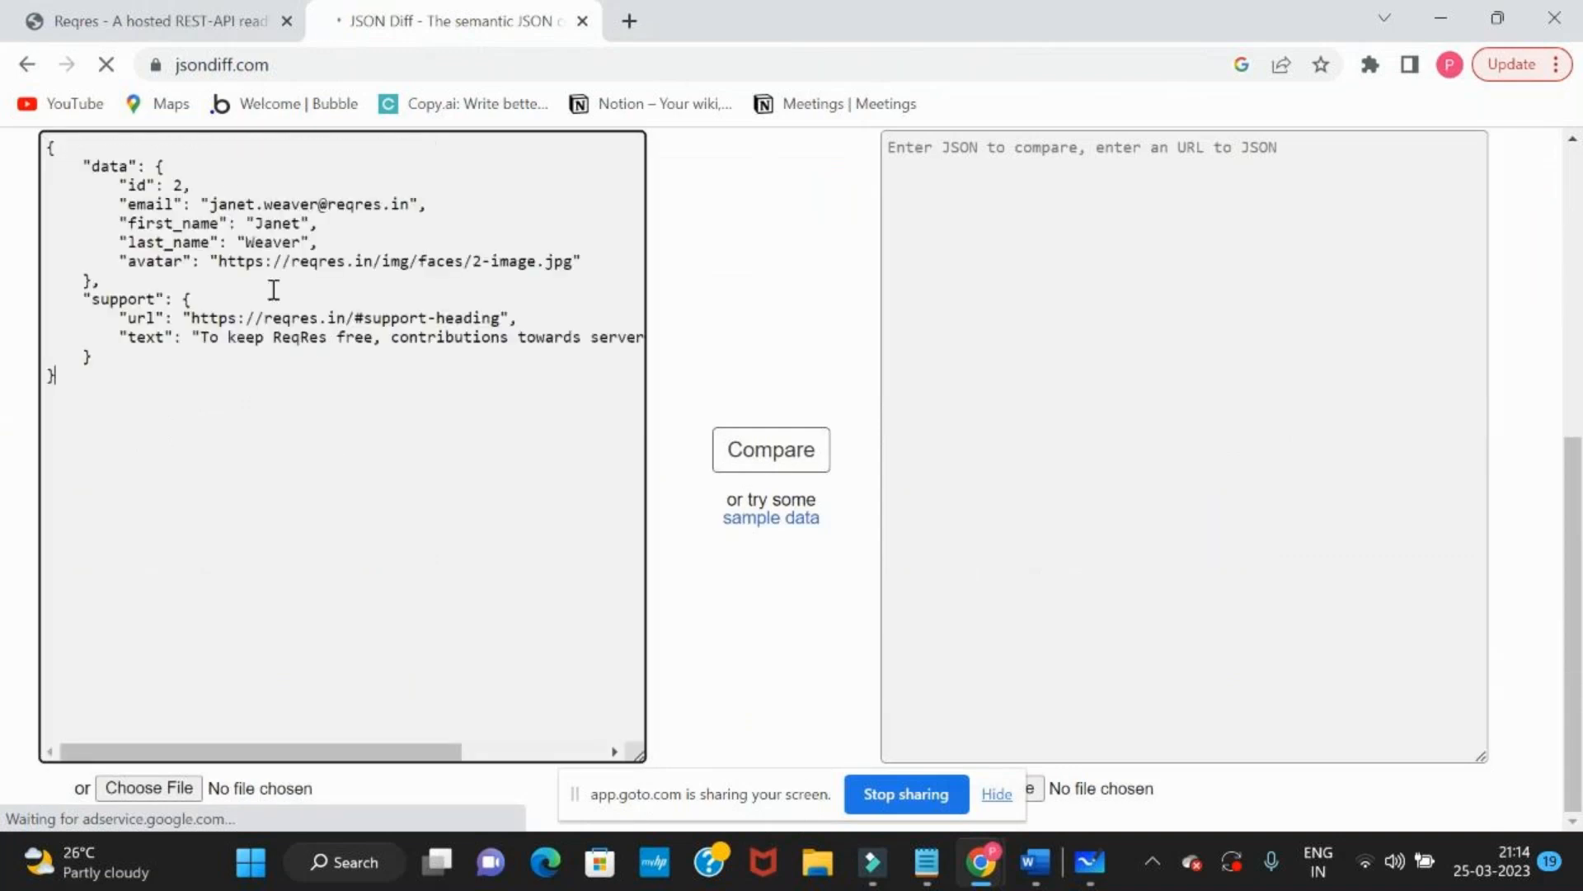
Copy the whole user 4 response body from Postman and paste it into JSON Diff's second JSON box
{"action": "key", "text": "alt+Tab"}
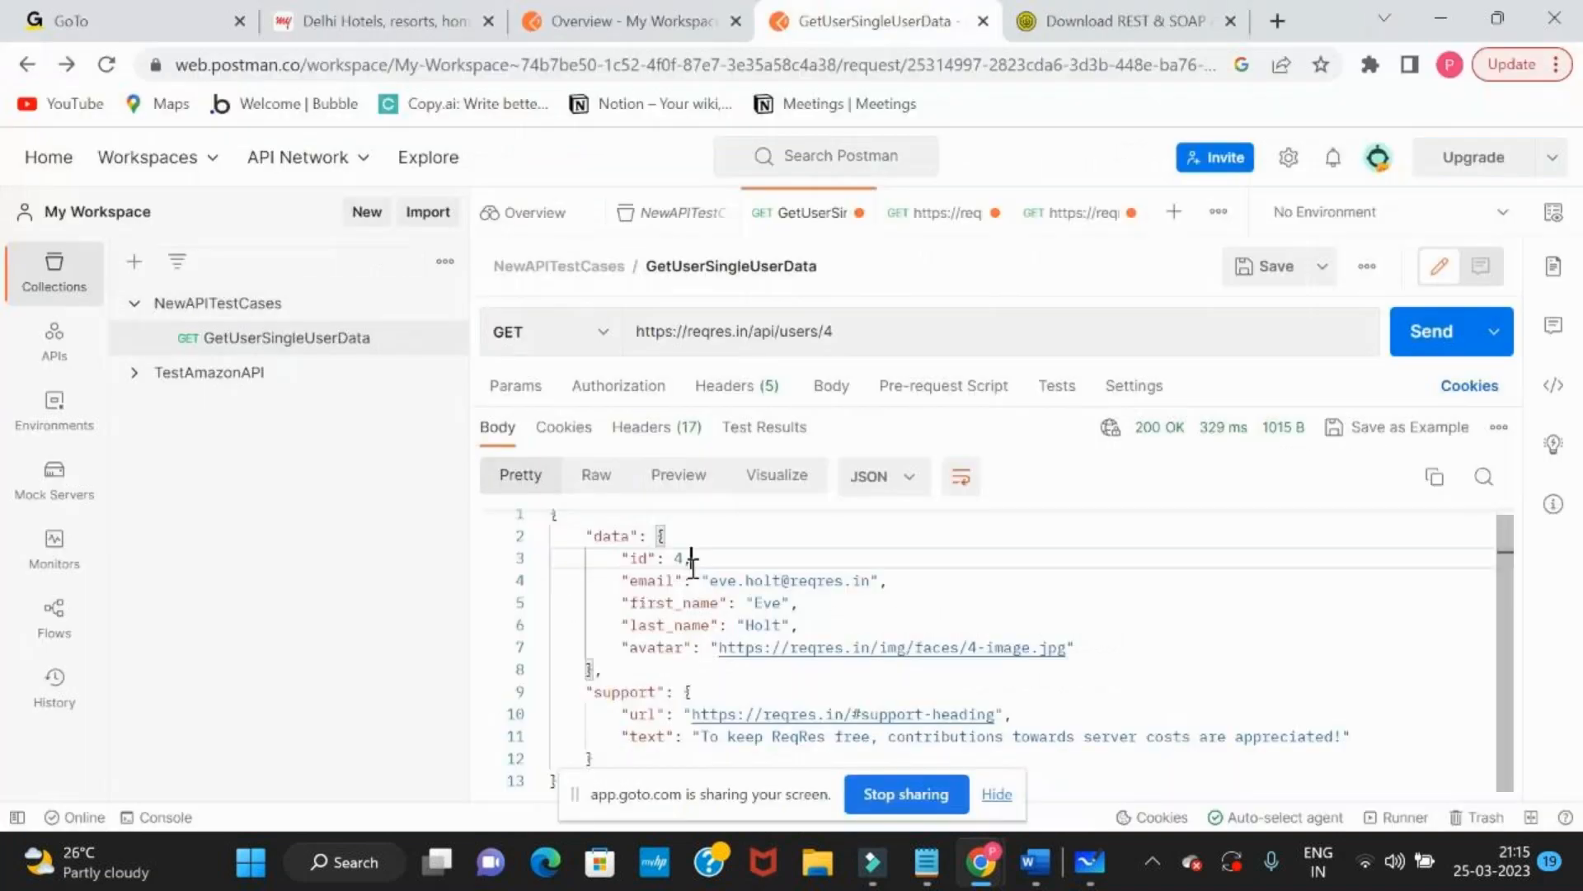
{"action": "key", "text": "ctrl+a"}
{"action": "key", "text": "ctrl+c"}
{"action": "key", "text": "alt+Tab"}
{"action": "left_click", "coordinate": [1202, 360]}
{"action": "key", "text": "ctrl+v"}
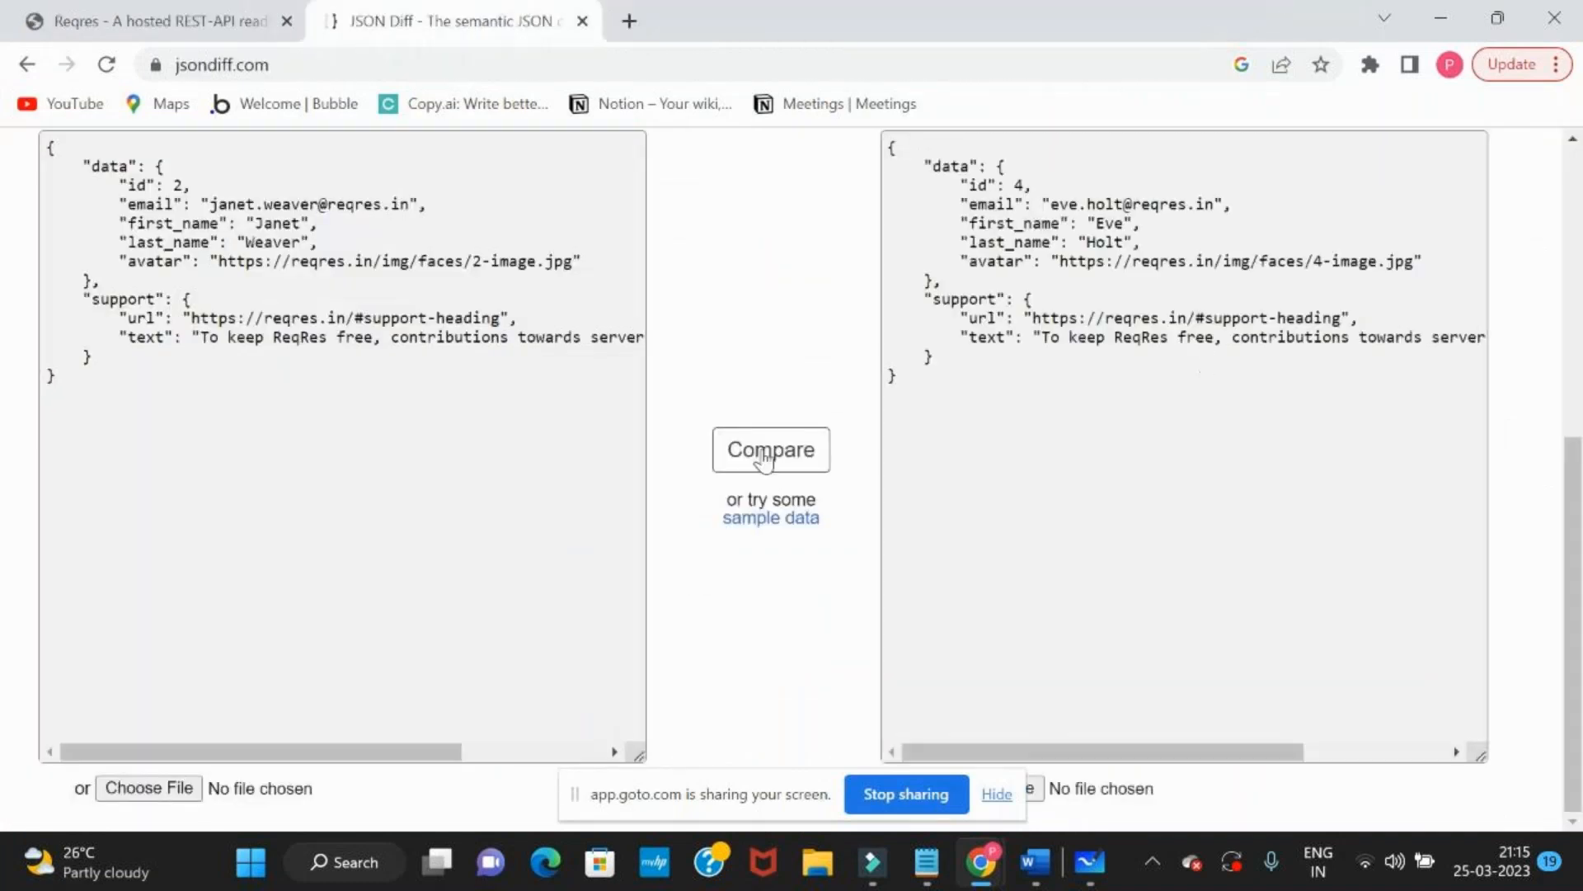
Compare the two JSON documents and examine the unequal values between them
{"action": "left_click", "coordinate": [759, 454]}
{"action": "scroll", "coordinate": [763, 460], "scroll_direction": "down", "scroll_amount": 3}
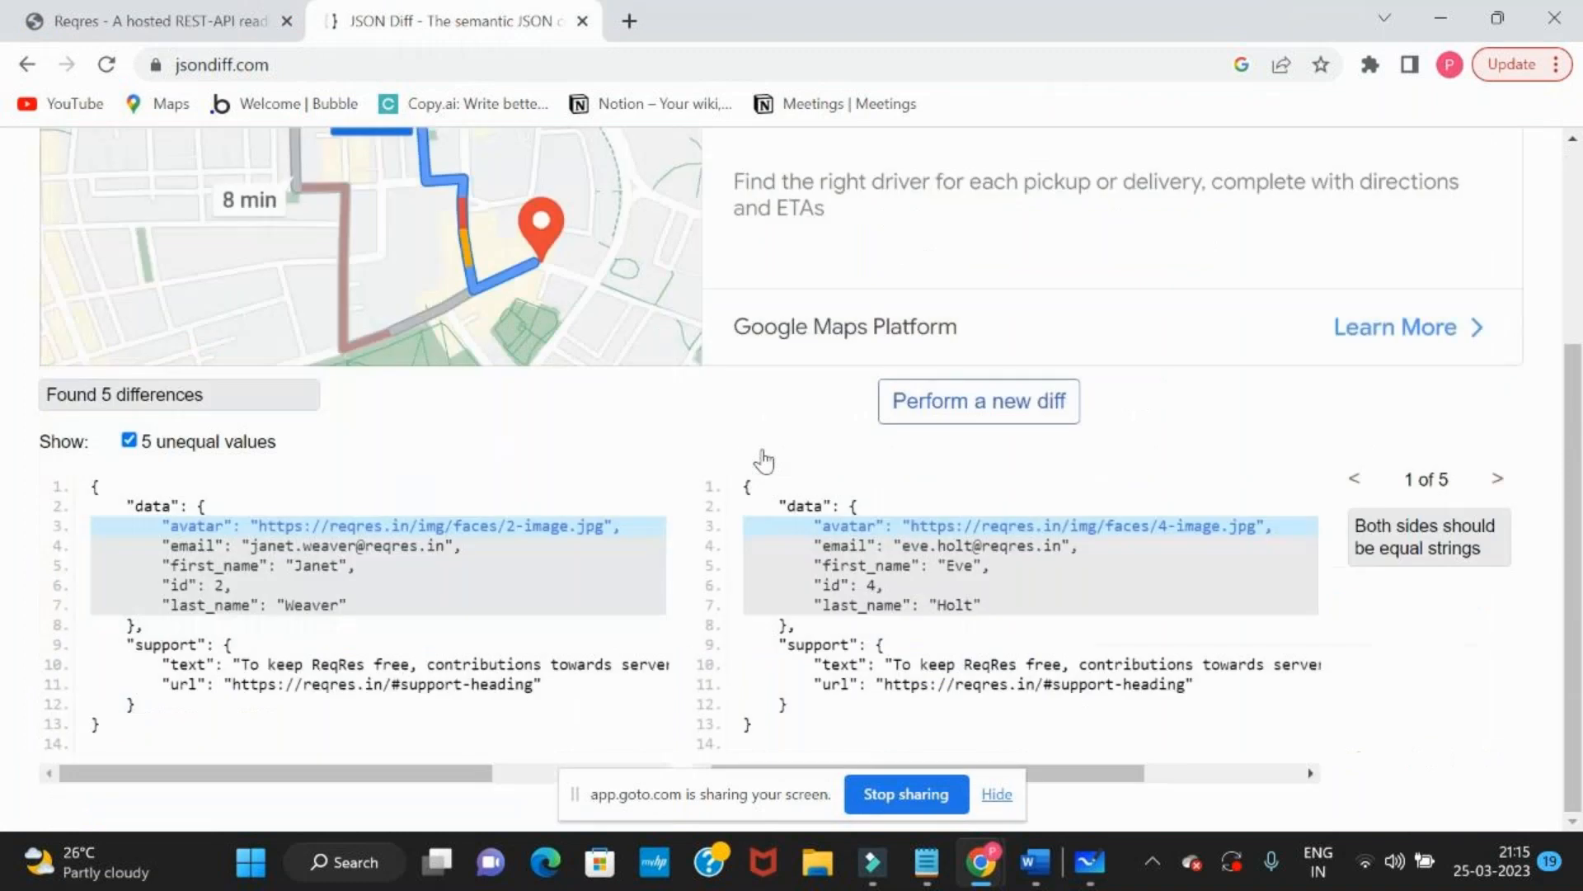
{"action": "left_click_drag", "start_coordinate": [304, 442], "coordinate": [145, 444]}
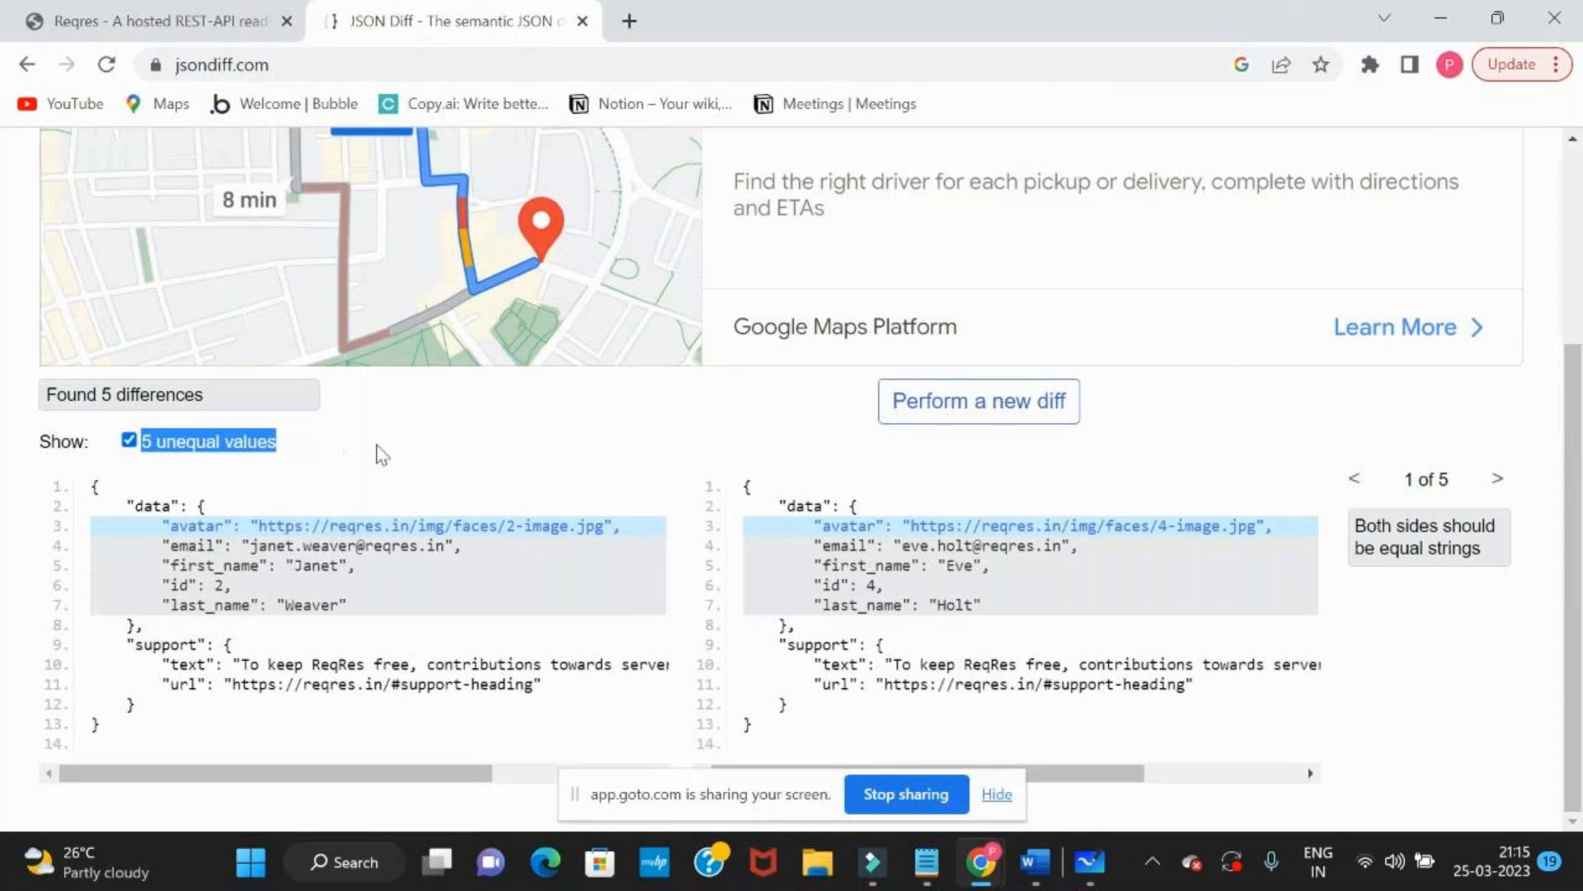
{"action": "left_click", "coordinate": [382, 454]}
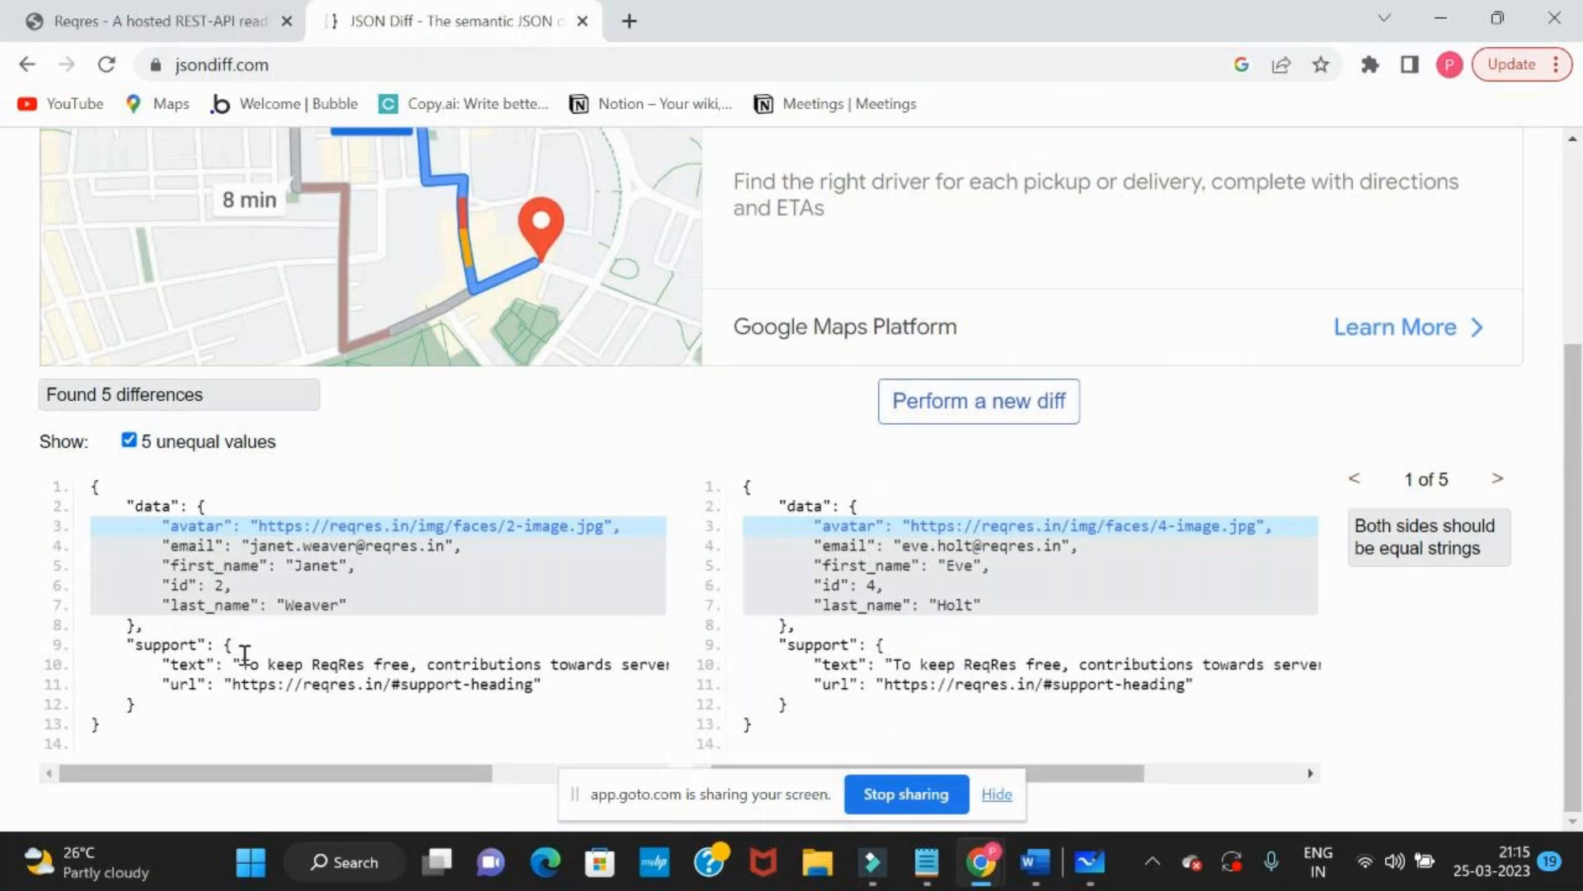
{"action": "key", "text": "alt+Tab"}
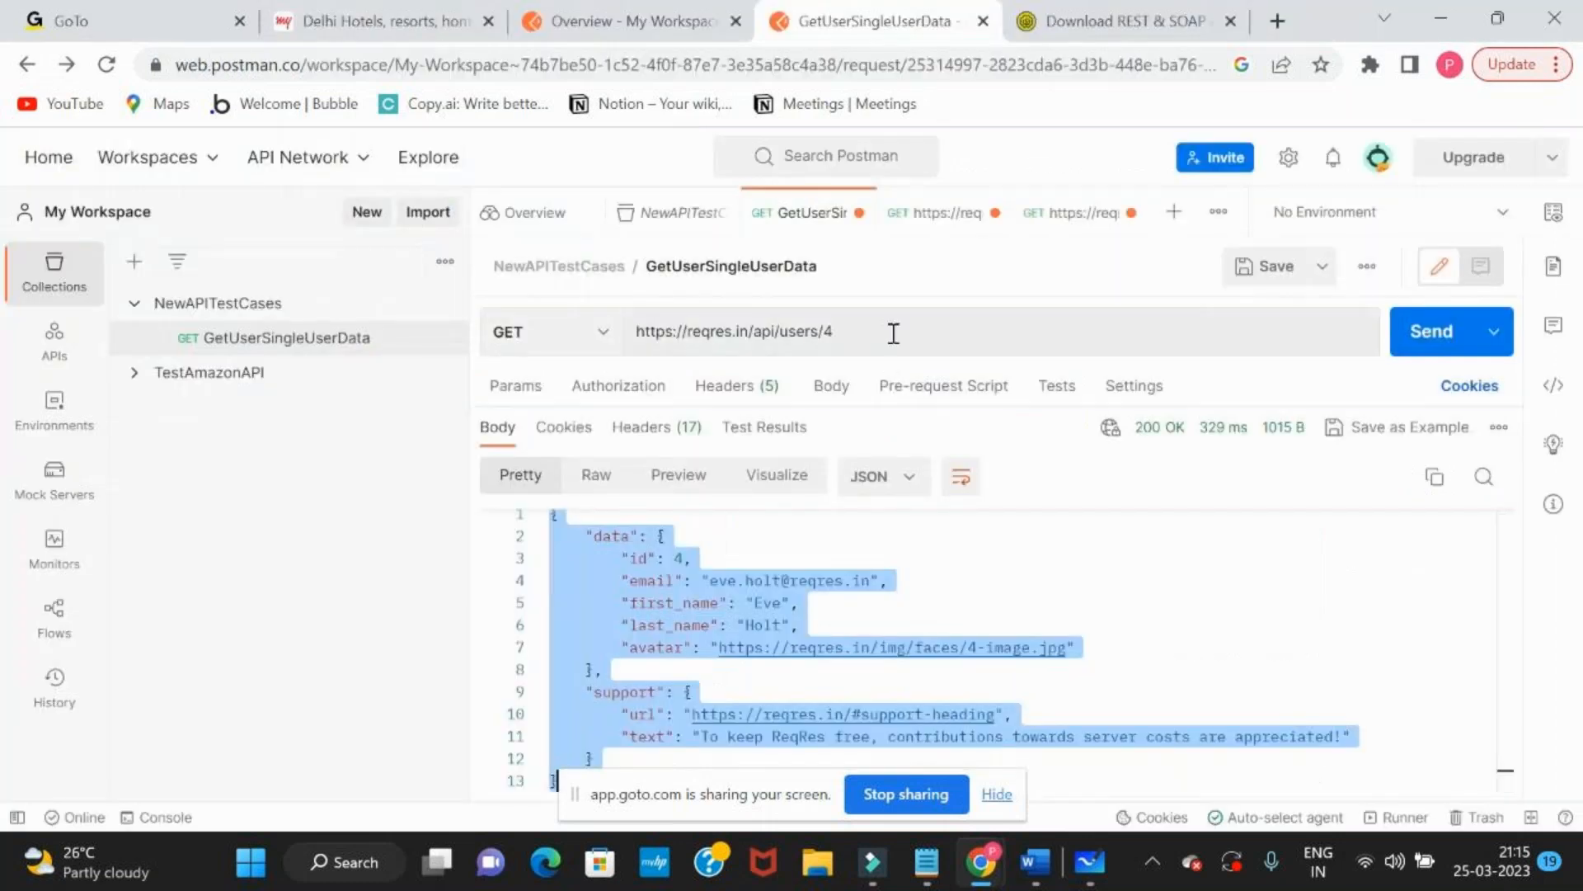
{"action": "left_click", "coordinate": [843, 566]}
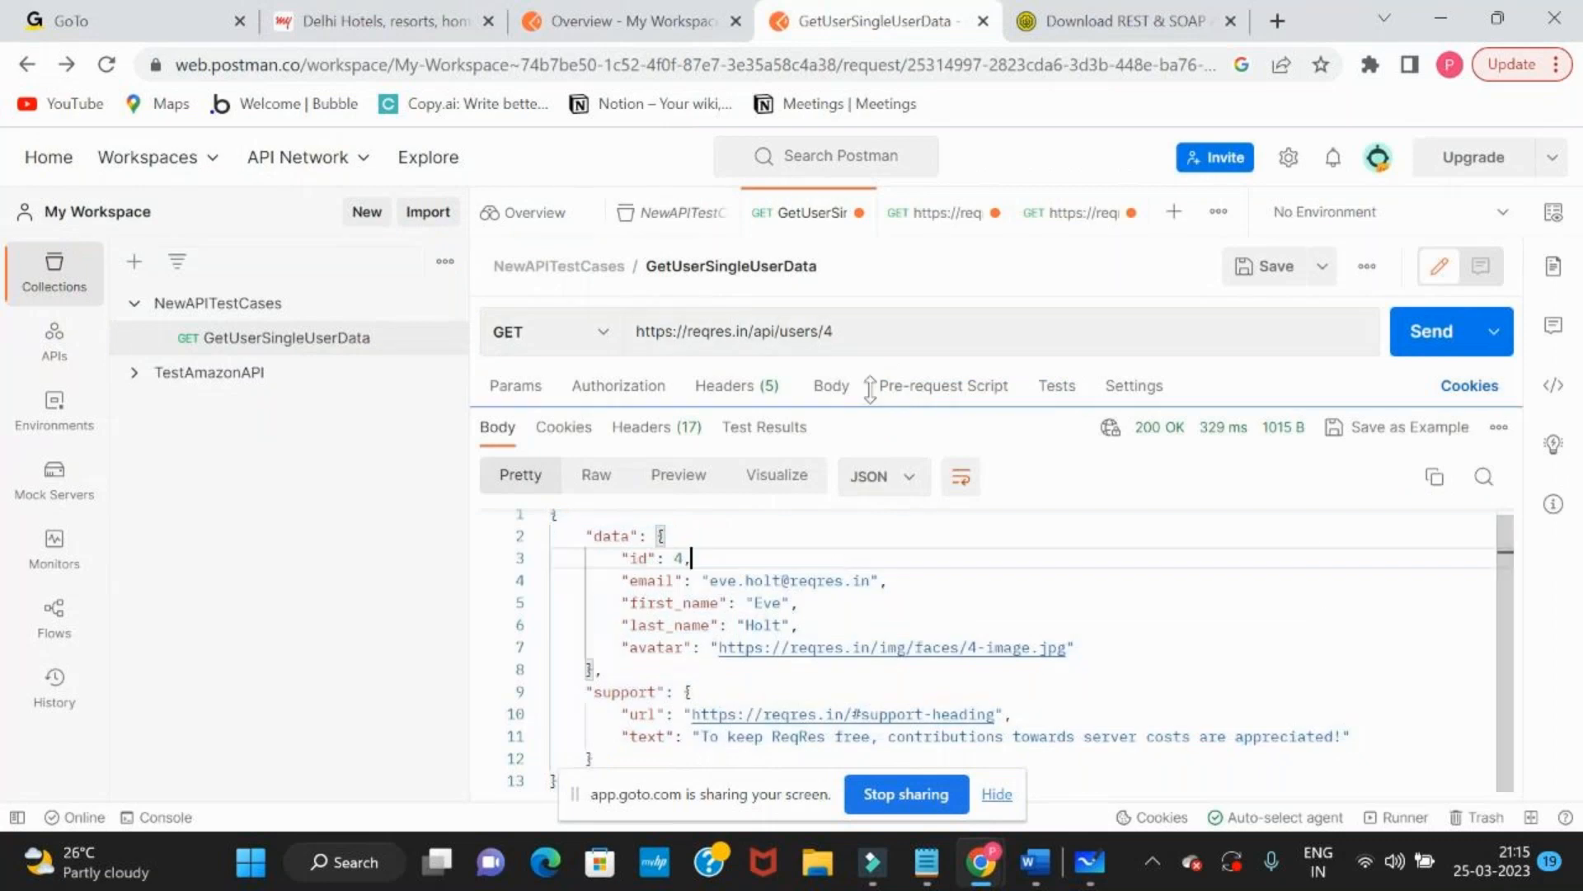
{"action": "left_click", "coordinate": [886, 342]}
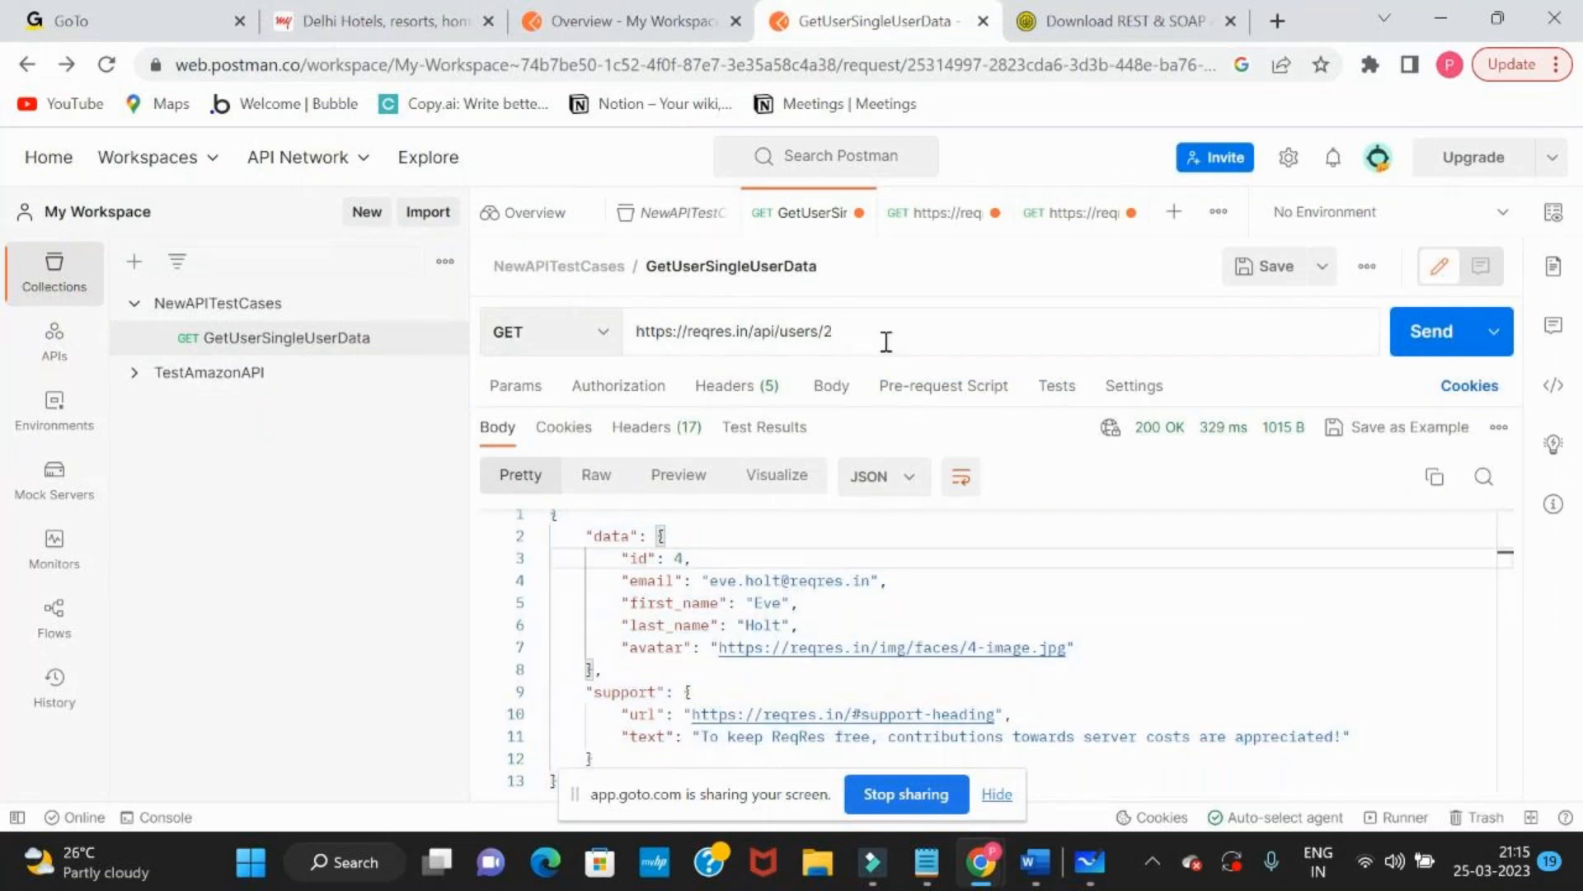
{"action": "left_click", "coordinate": [1426, 332]}
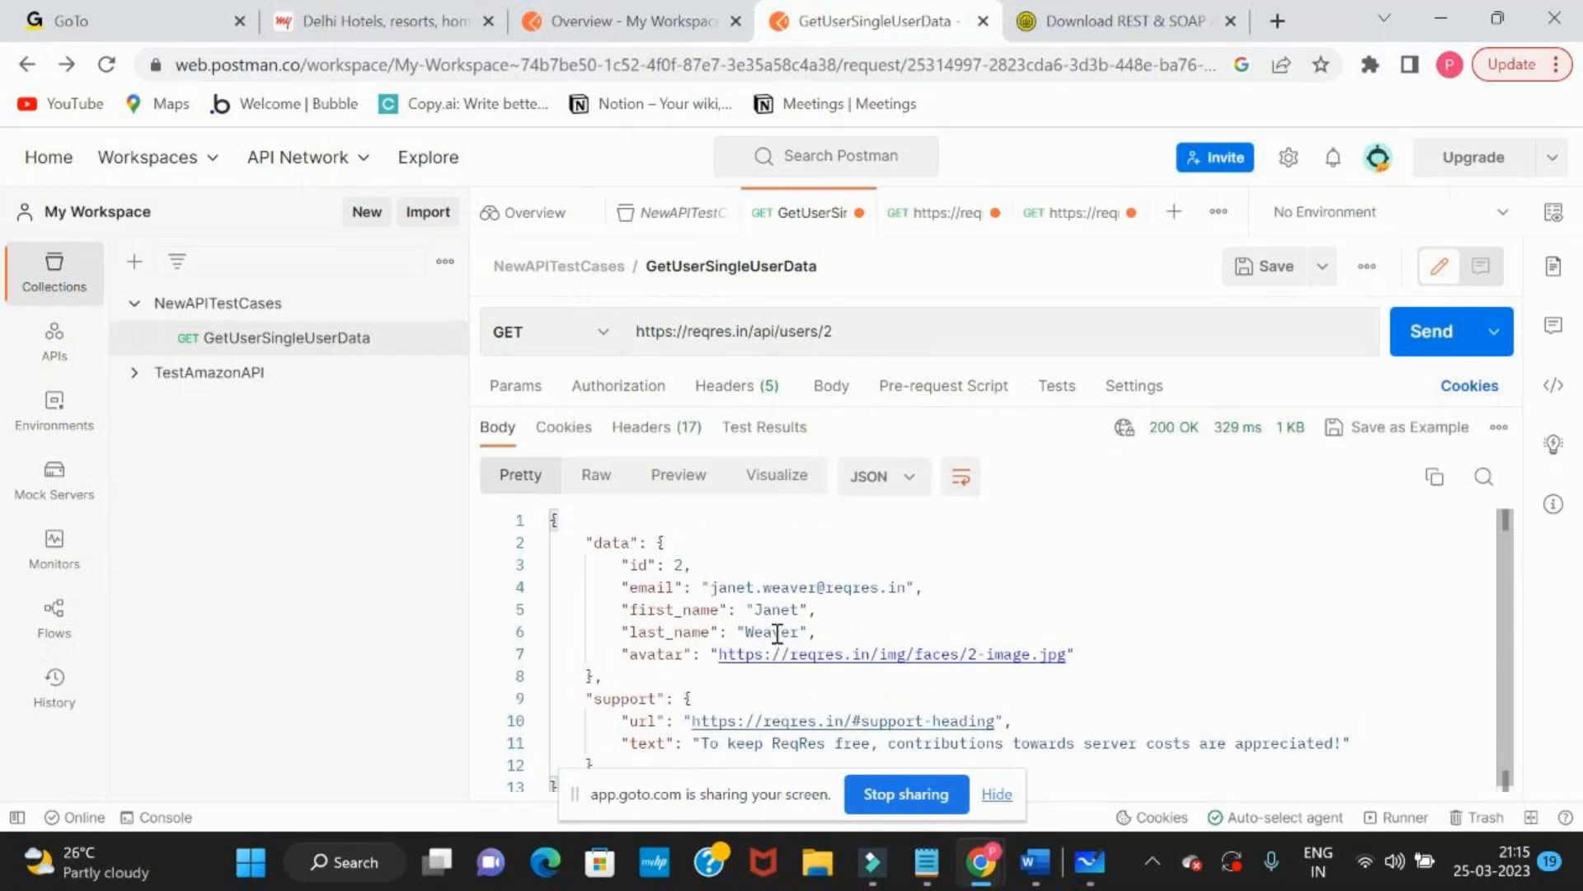
Copy the whole user 2 response body from Postman, start a new diff in JSON Diff, and replace the second JSON document with it
{"action": "left_click", "coordinate": [775, 632]}
{"action": "key", "text": "ctrl+a"}
{"action": "key", "text": "ctrl+c"}
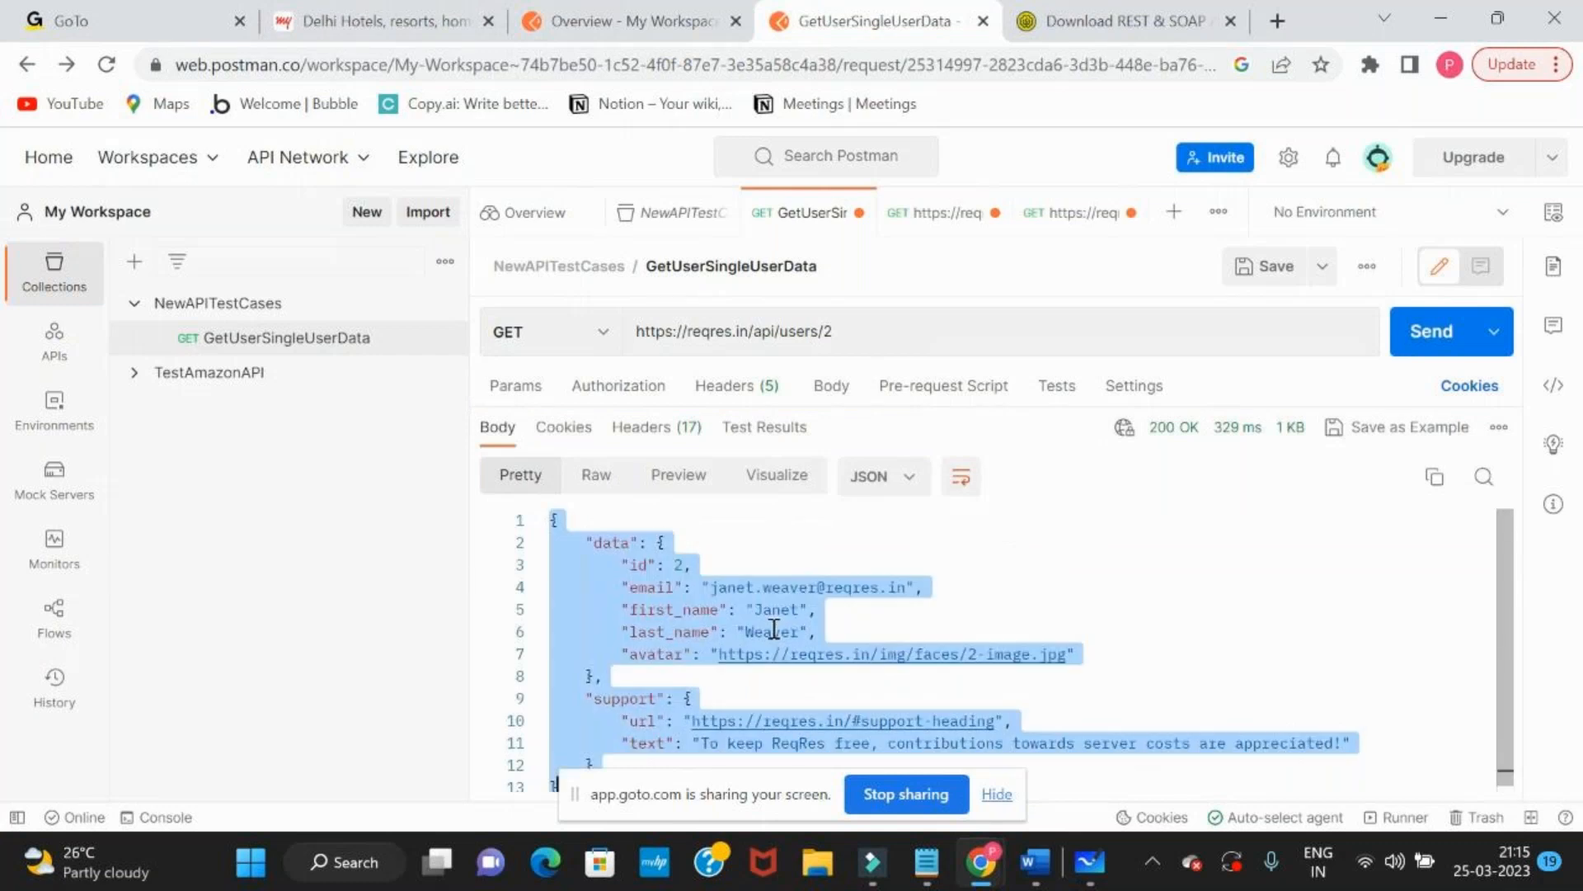
{"action": "key", "text": "alt+Tab"}
{"action": "left_click", "coordinate": [875, 611]}
{"action": "key", "text": "ctrl+a"}
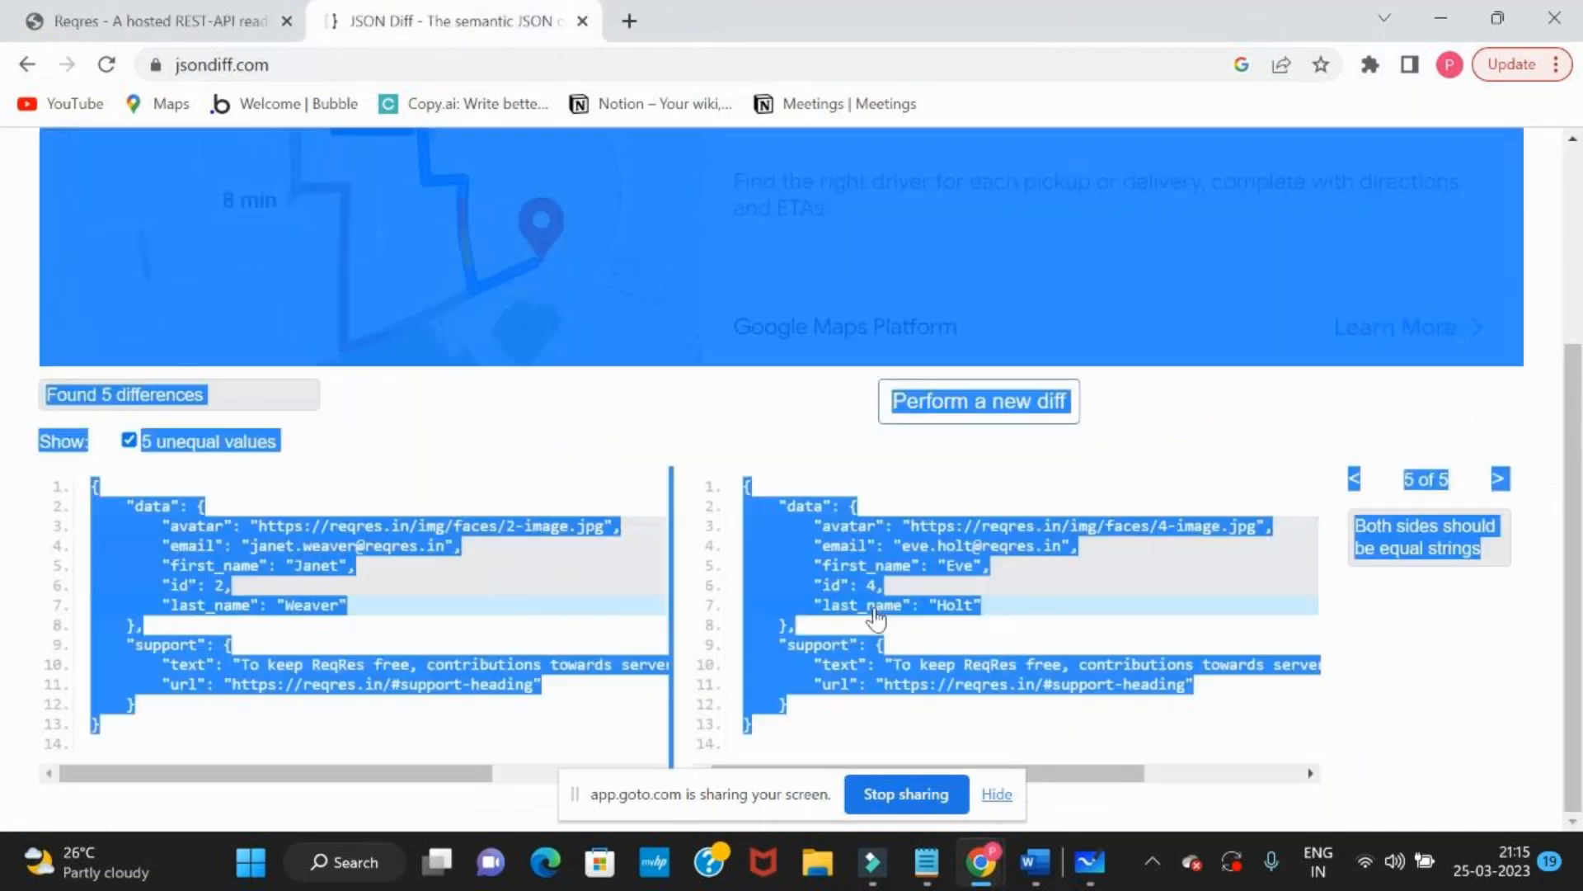
{"action": "left_click", "coordinate": [876, 617]}
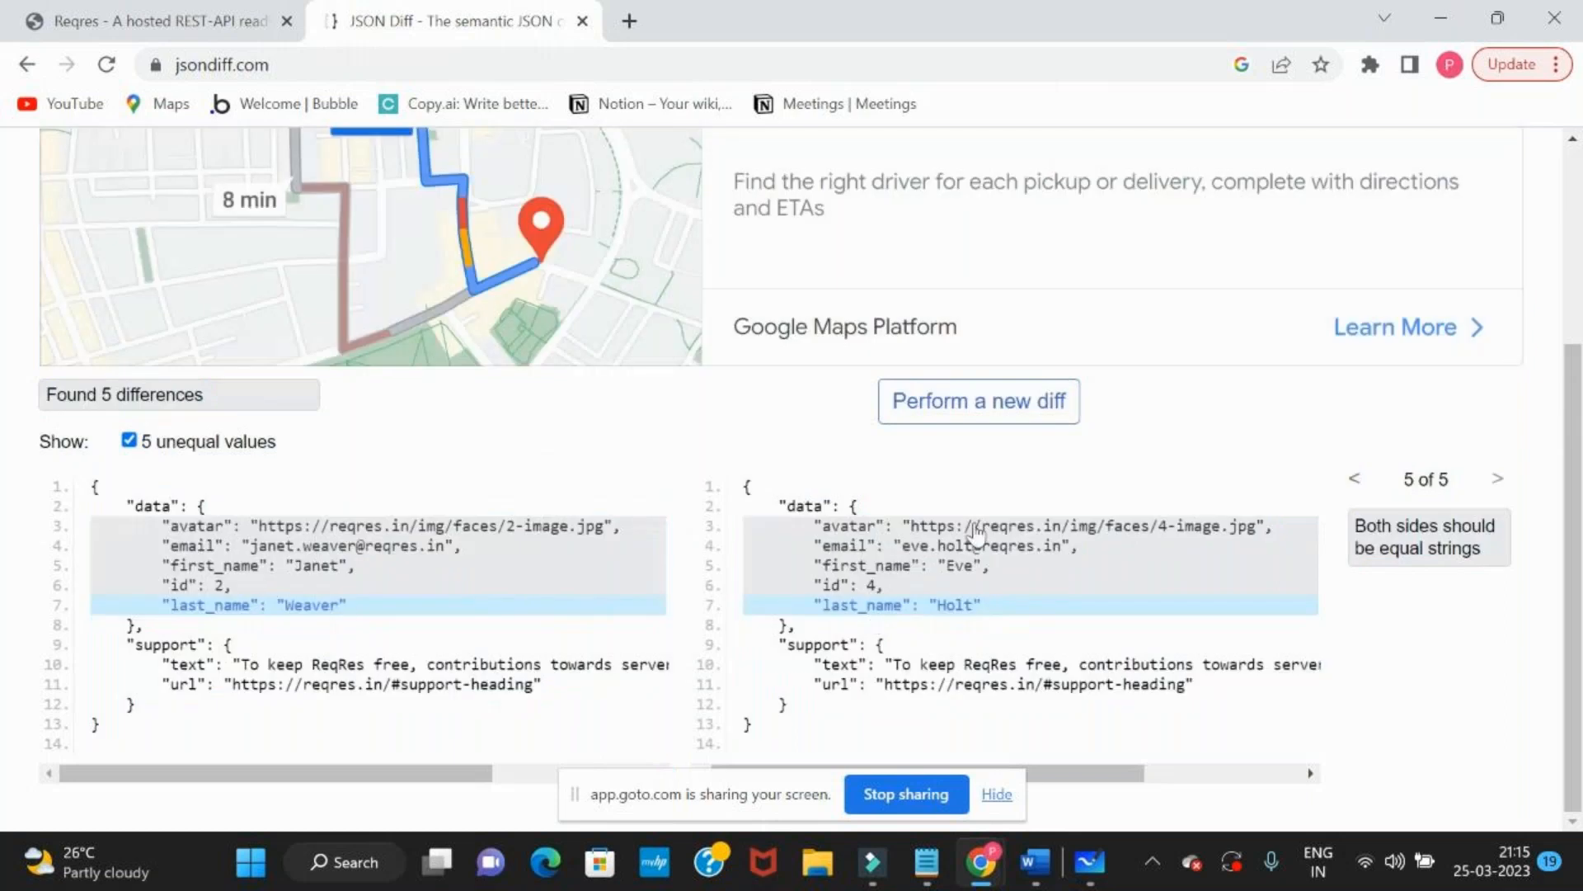
{"action": "scroll", "coordinate": [978, 528], "scroll_direction": "up", "scroll_amount": 1}
{"action": "left_click", "coordinate": [1000, 466]}
{"action": "left_click", "coordinate": [1006, 525]}
{"action": "key", "text": "ctrl+v"}
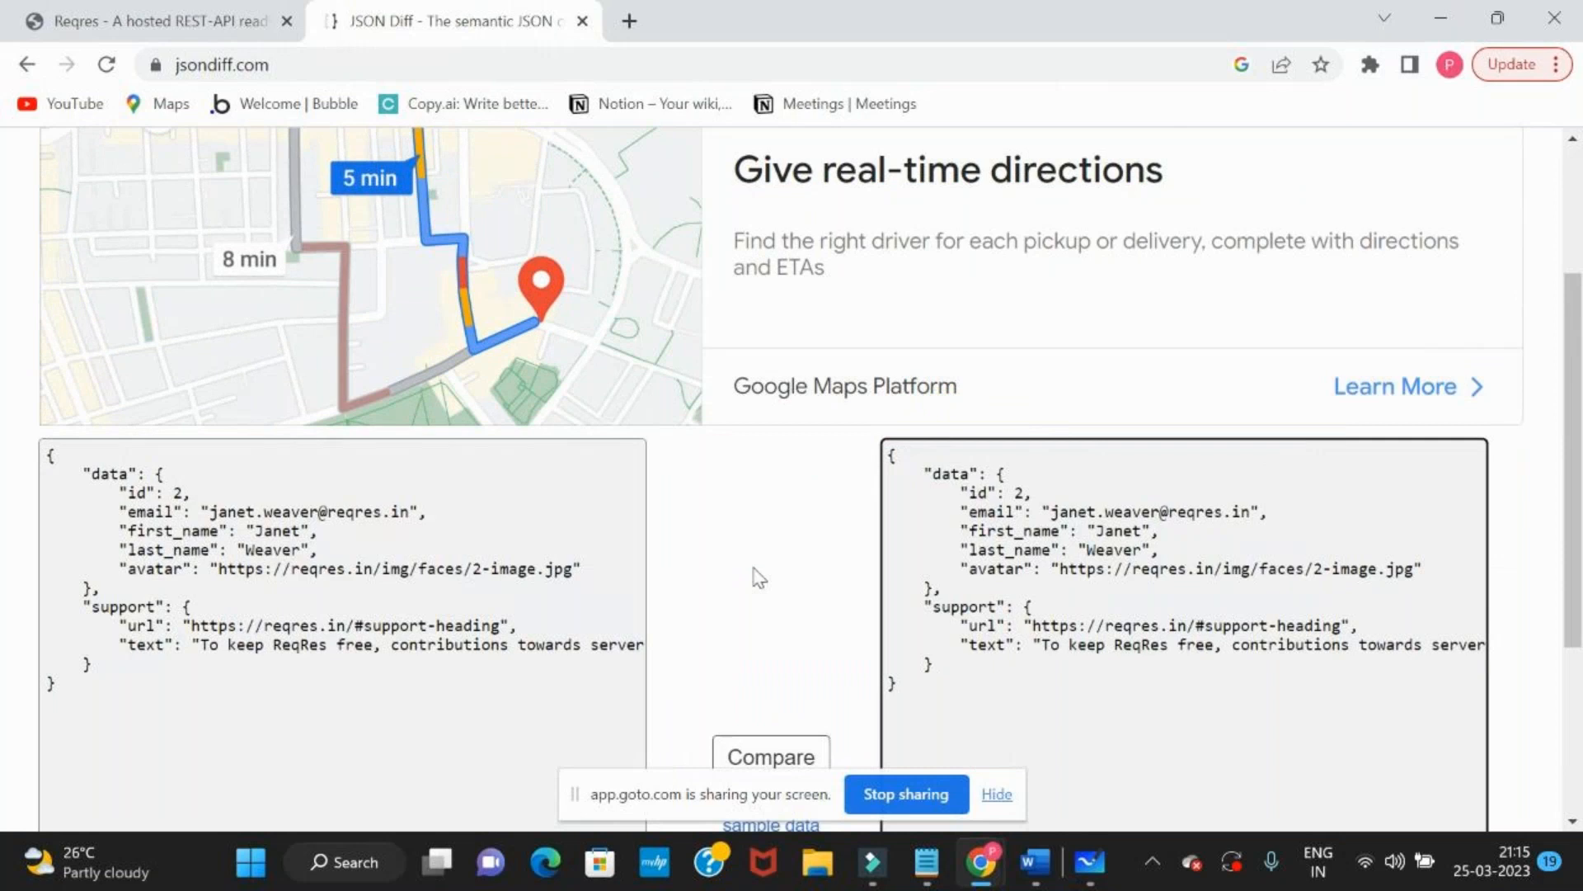
Compare the documented response with the user 2 response and examine the comparison result and both JSON documents
{"action": "scroll", "coordinate": [753, 574], "scroll_direction": "down", "scroll_amount": 3}
{"action": "left_click", "coordinate": [768, 549]}
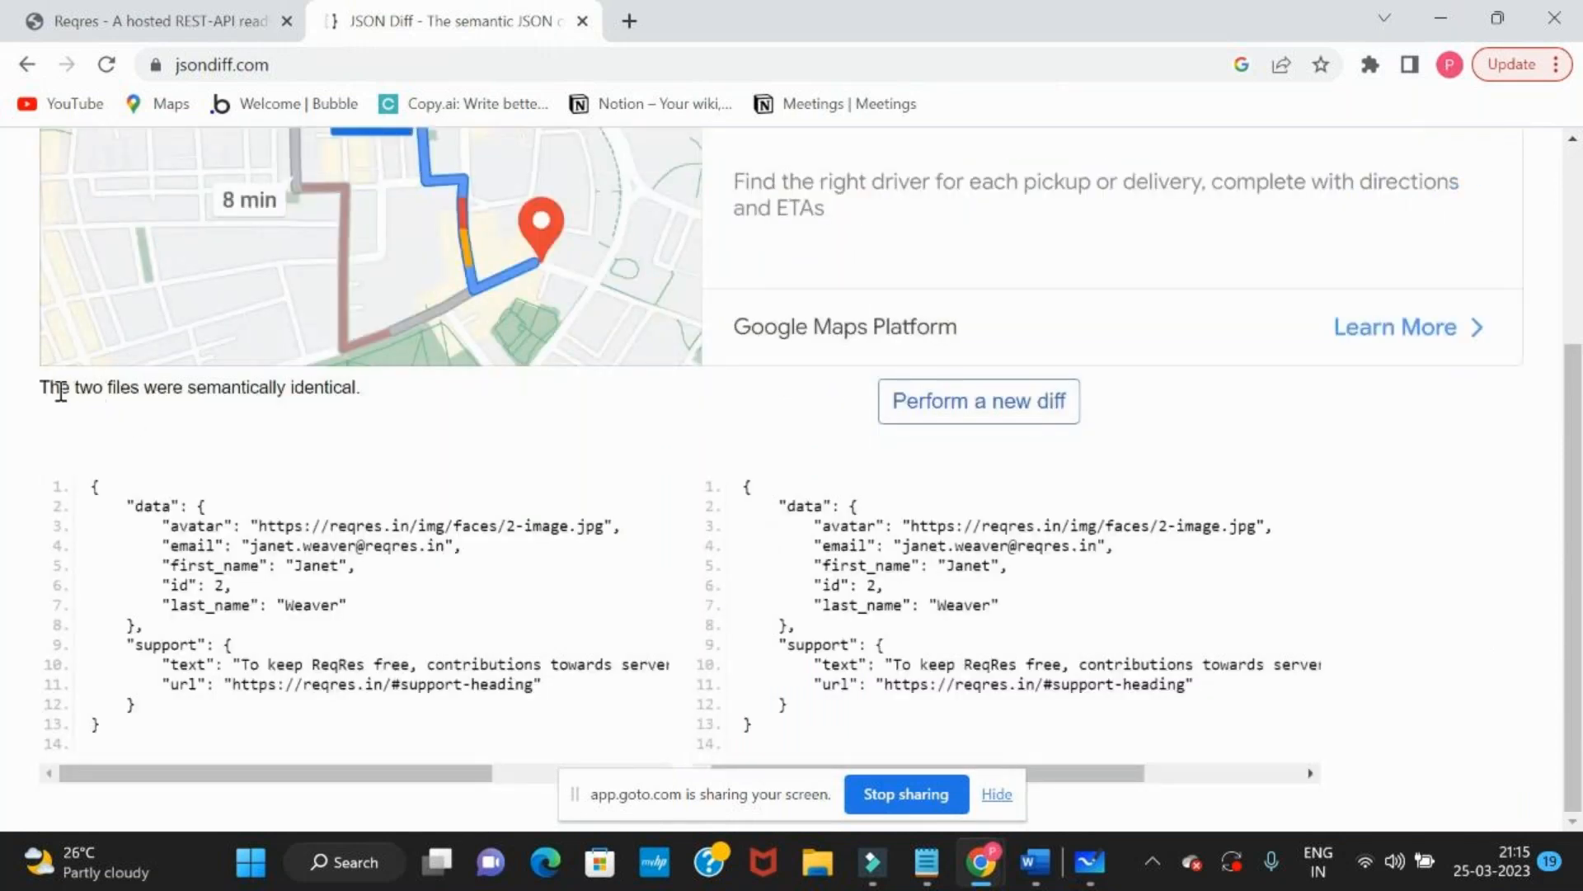
{"action": "left_click_drag", "start_coordinate": [51, 390], "coordinate": [367, 399]}
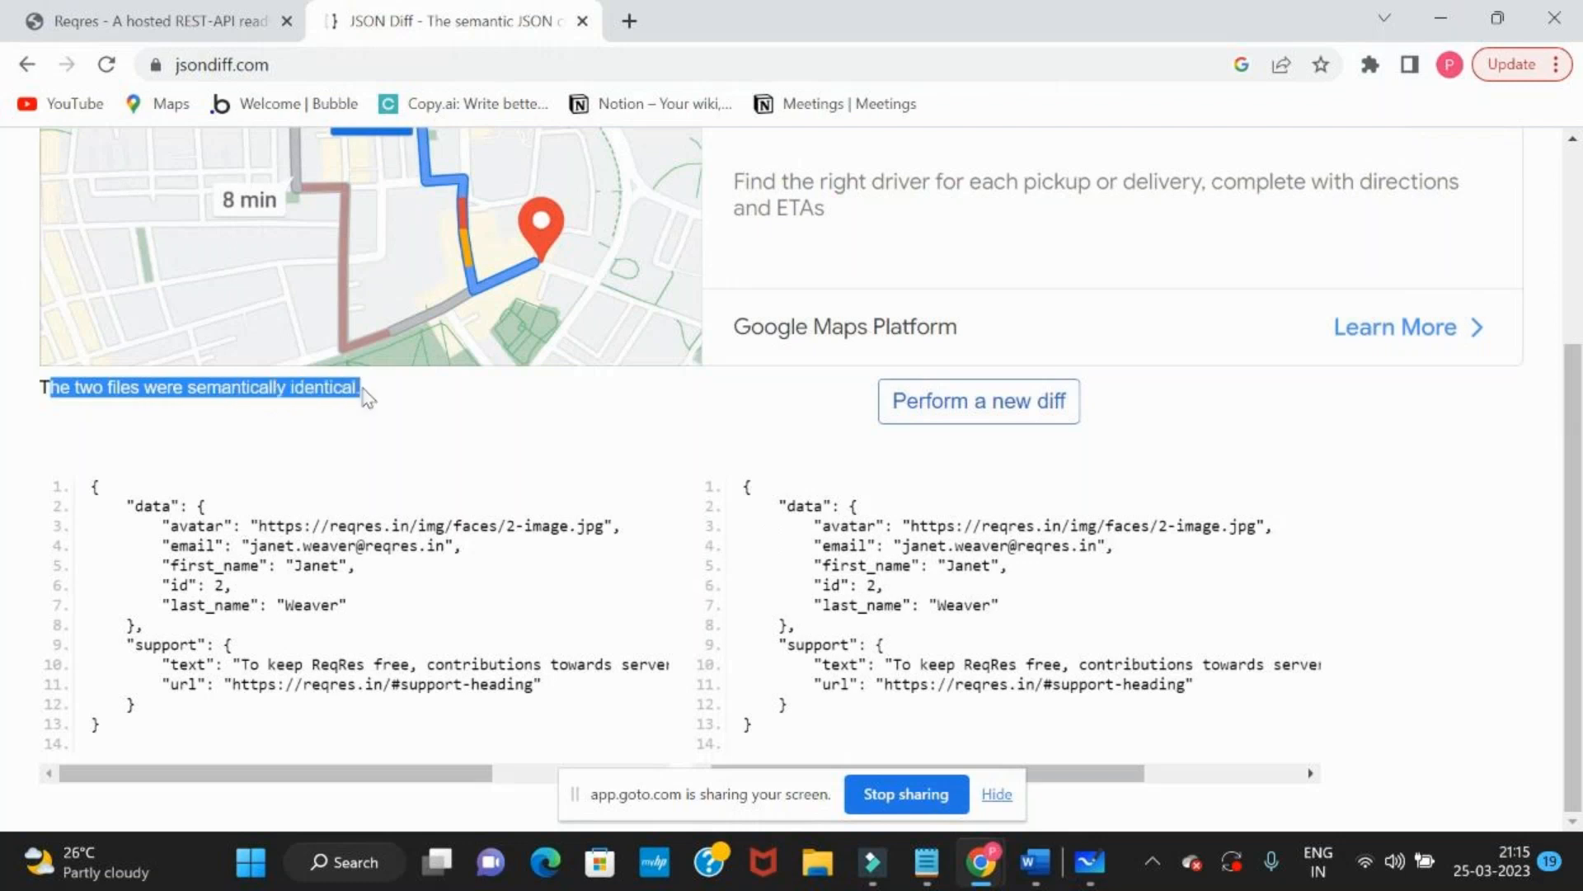
{"action": "left_click", "coordinate": [367, 399]}
{"action": "double_click", "coordinate": [231, 391]}
{"action": "left_click", "coordinate": [839, 585]}
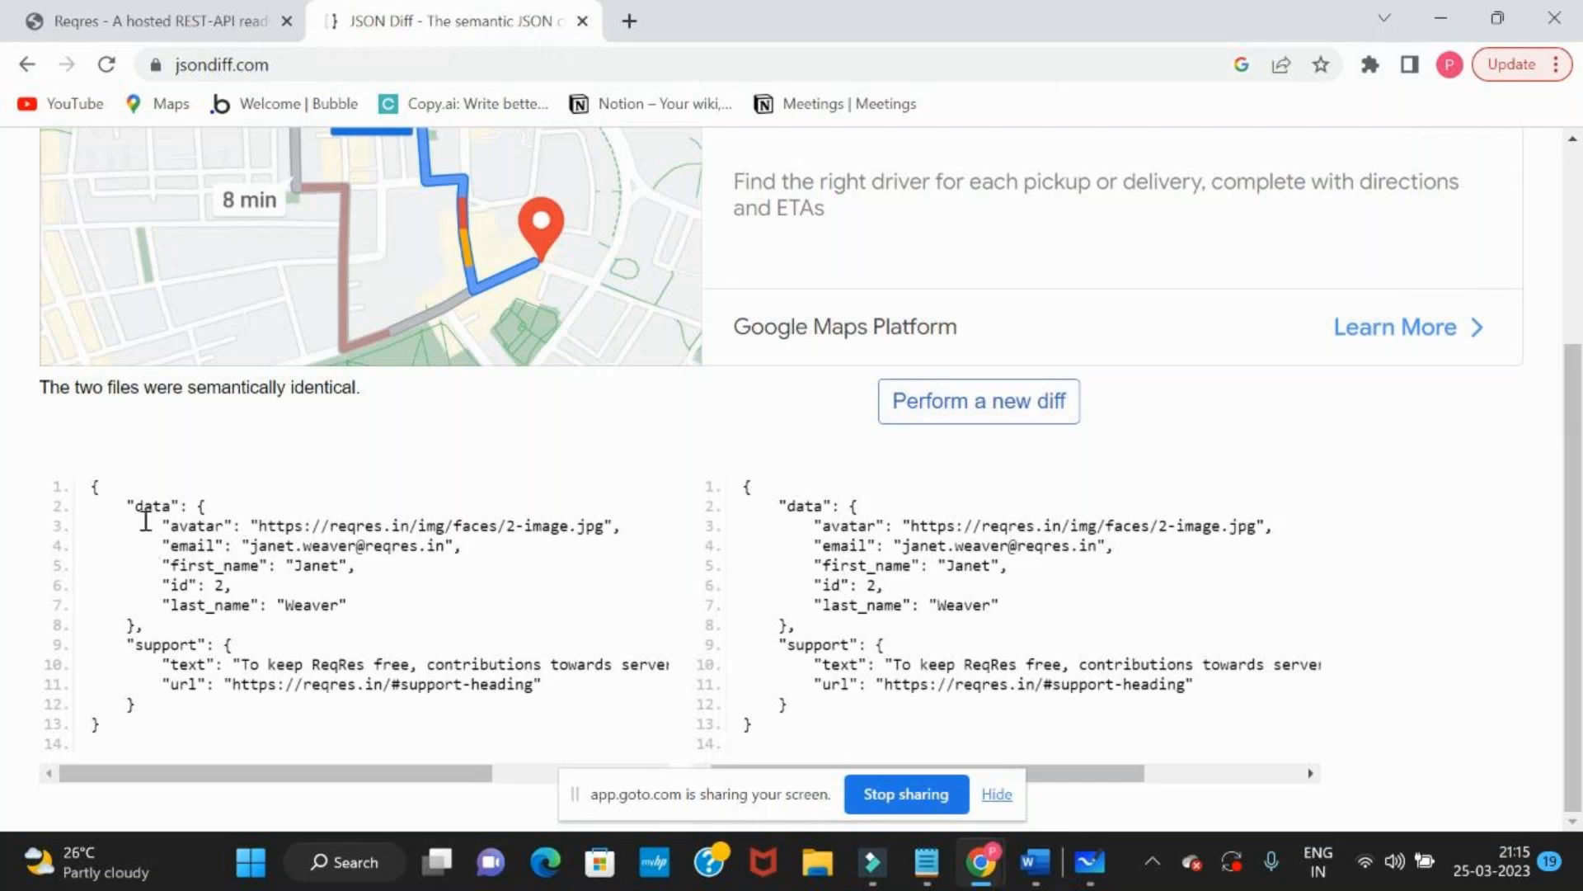
{"action": "left_click_drag", "start_coordinate": [97, 495], "coordinate": [310, 591]}
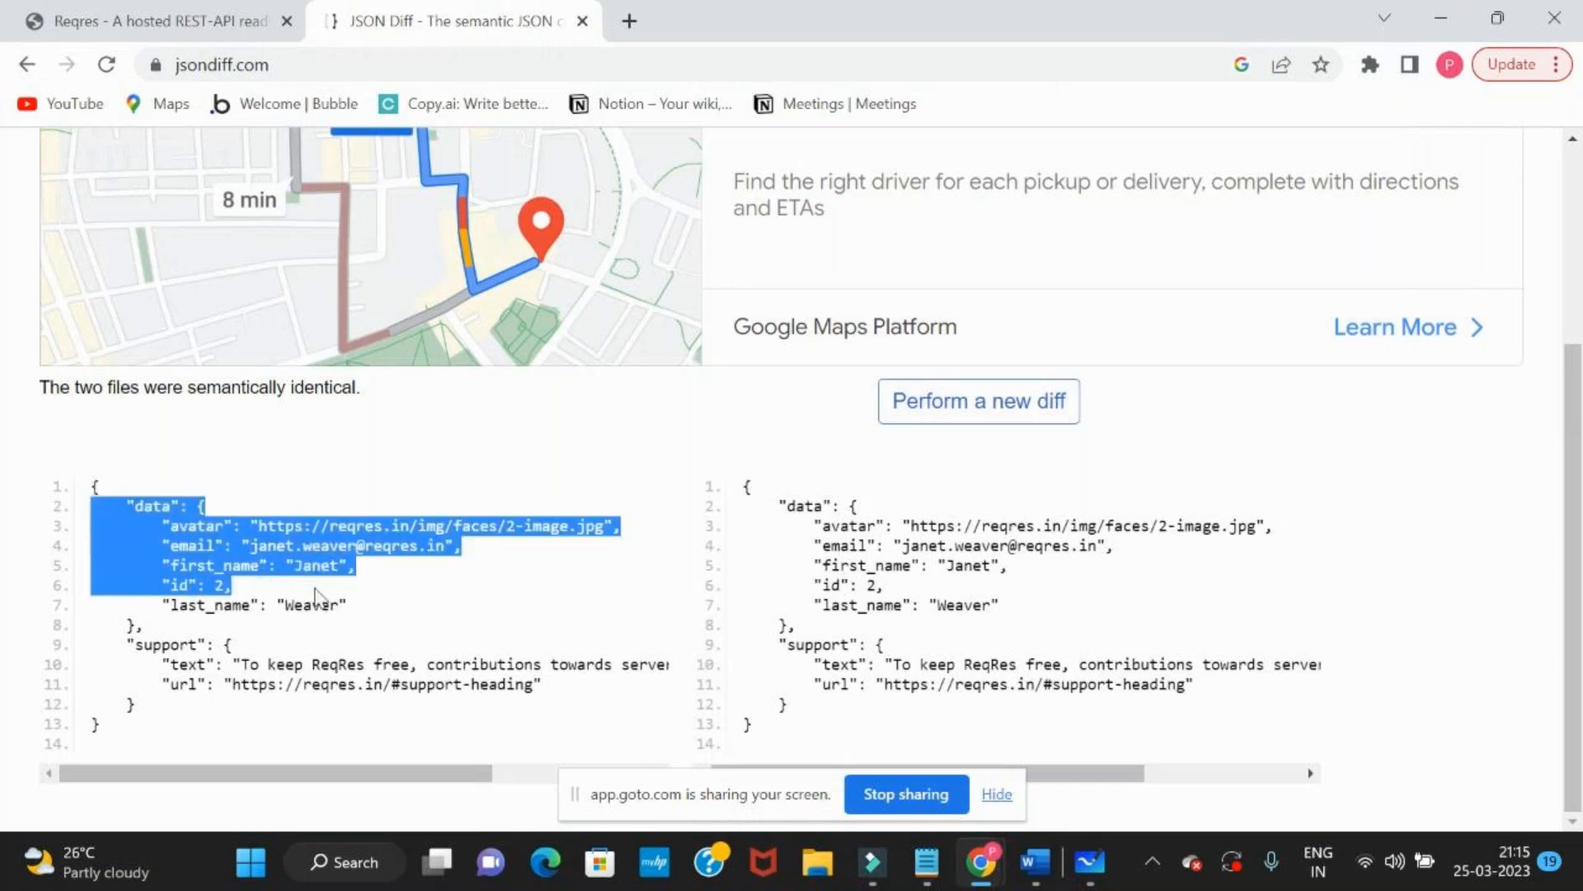
{"action": "left_click", "coordinate": [316, 594]}
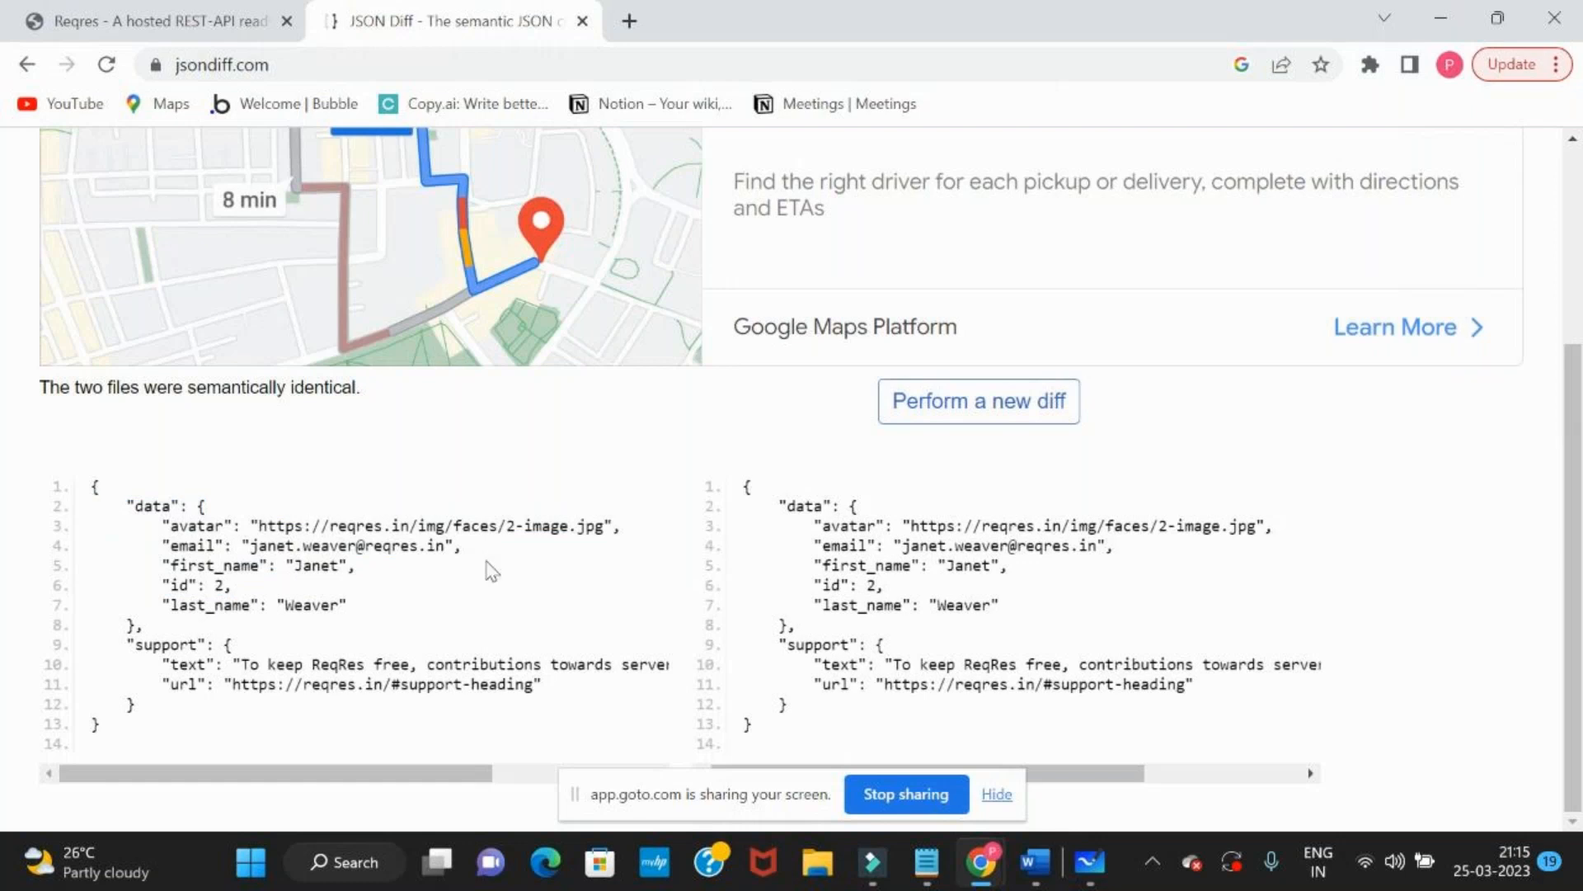
{"action": "scroll", "coordinate": [404, 437], "scroll_direction": "up", "scroll_amount": 3}
{"action": "scroll", "coordinate": [405, 441], "scroll_direction": "down", "scroll_amount": 3}
{"action": "key", "text": "alt+Tab"}
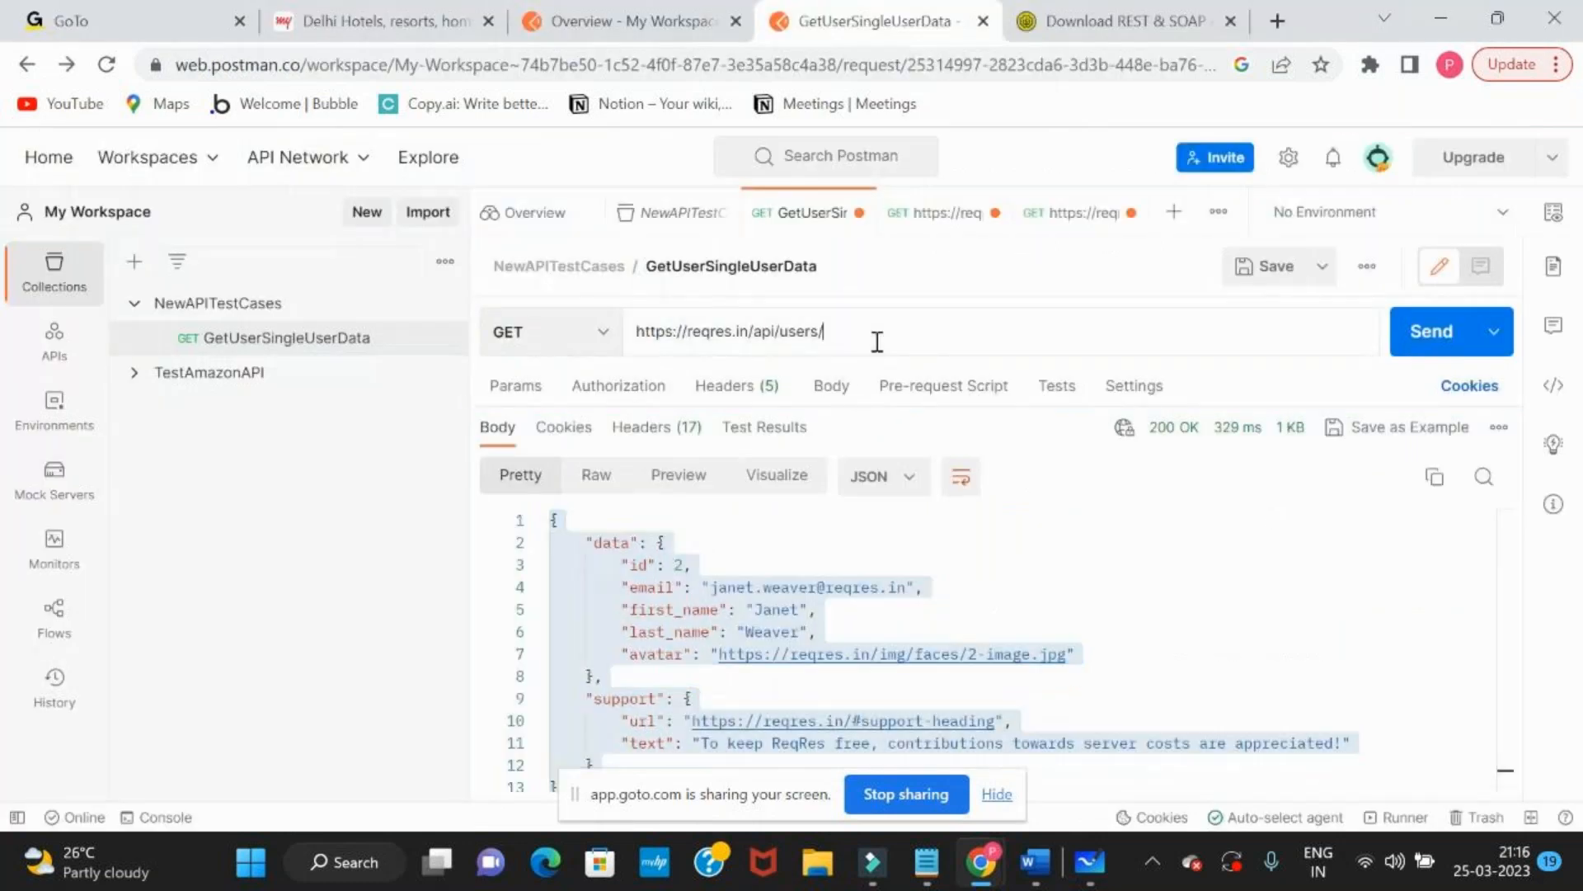
{"action": "type", "text": "3"}
{"action": "key", "text": "ctrl+Return"}
Copy the whole user 3 response body and paste it over the second JSON document in a new JSON Diff comparison
{"action": "left_click", "coordinate": [804, 617]}
{"action": "key", "text": "ctrl+a"}
{"action": "key", "text": "ctrl+c"}
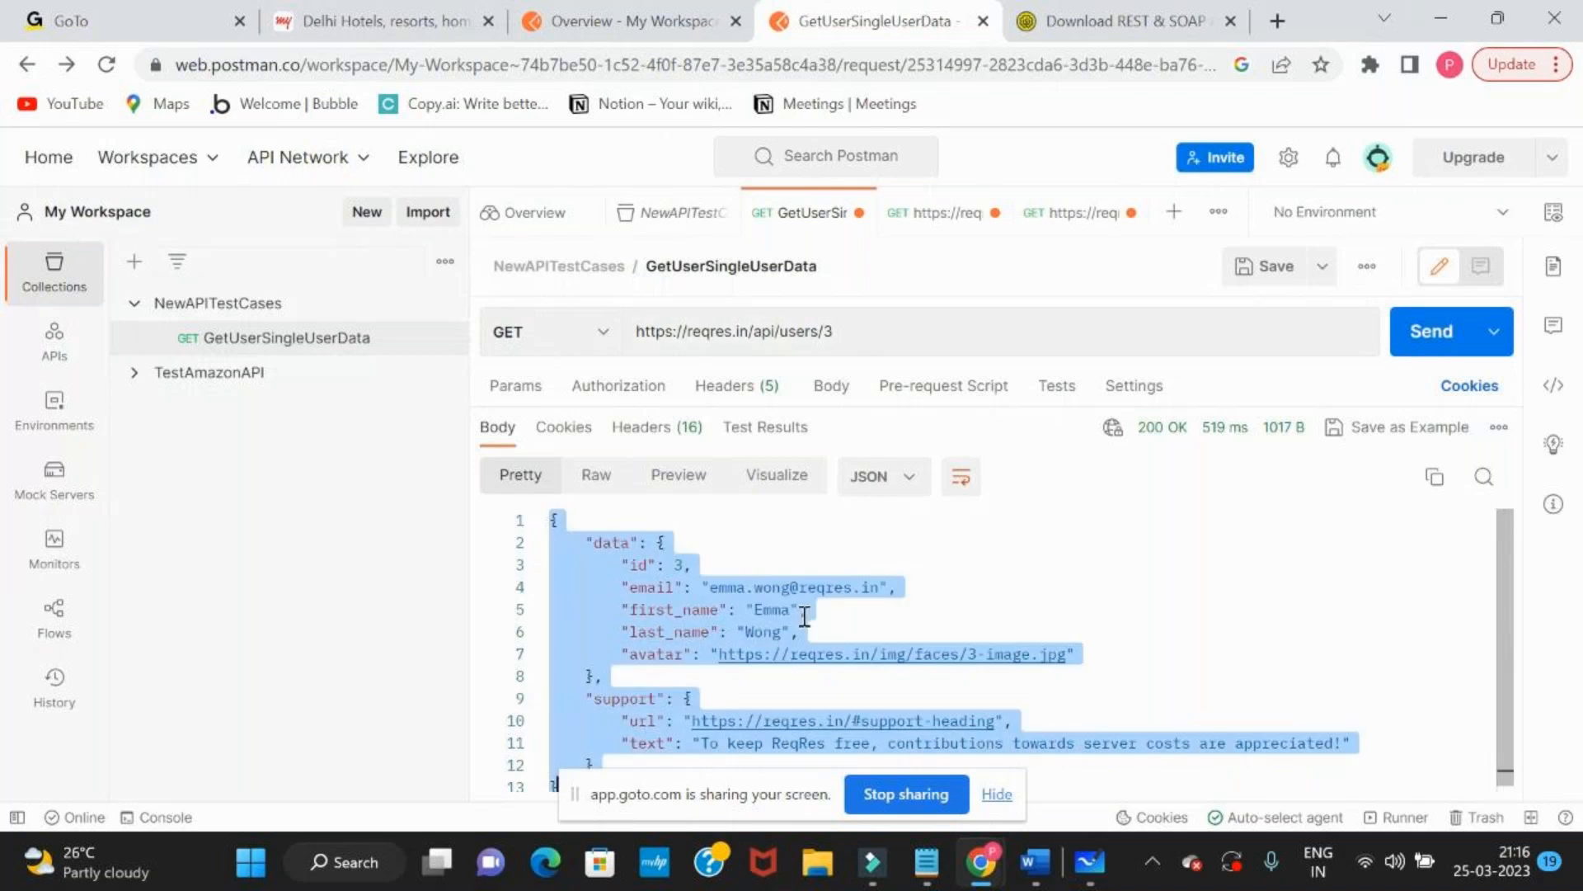
{"action": "key", "text": "alt+Tab"}
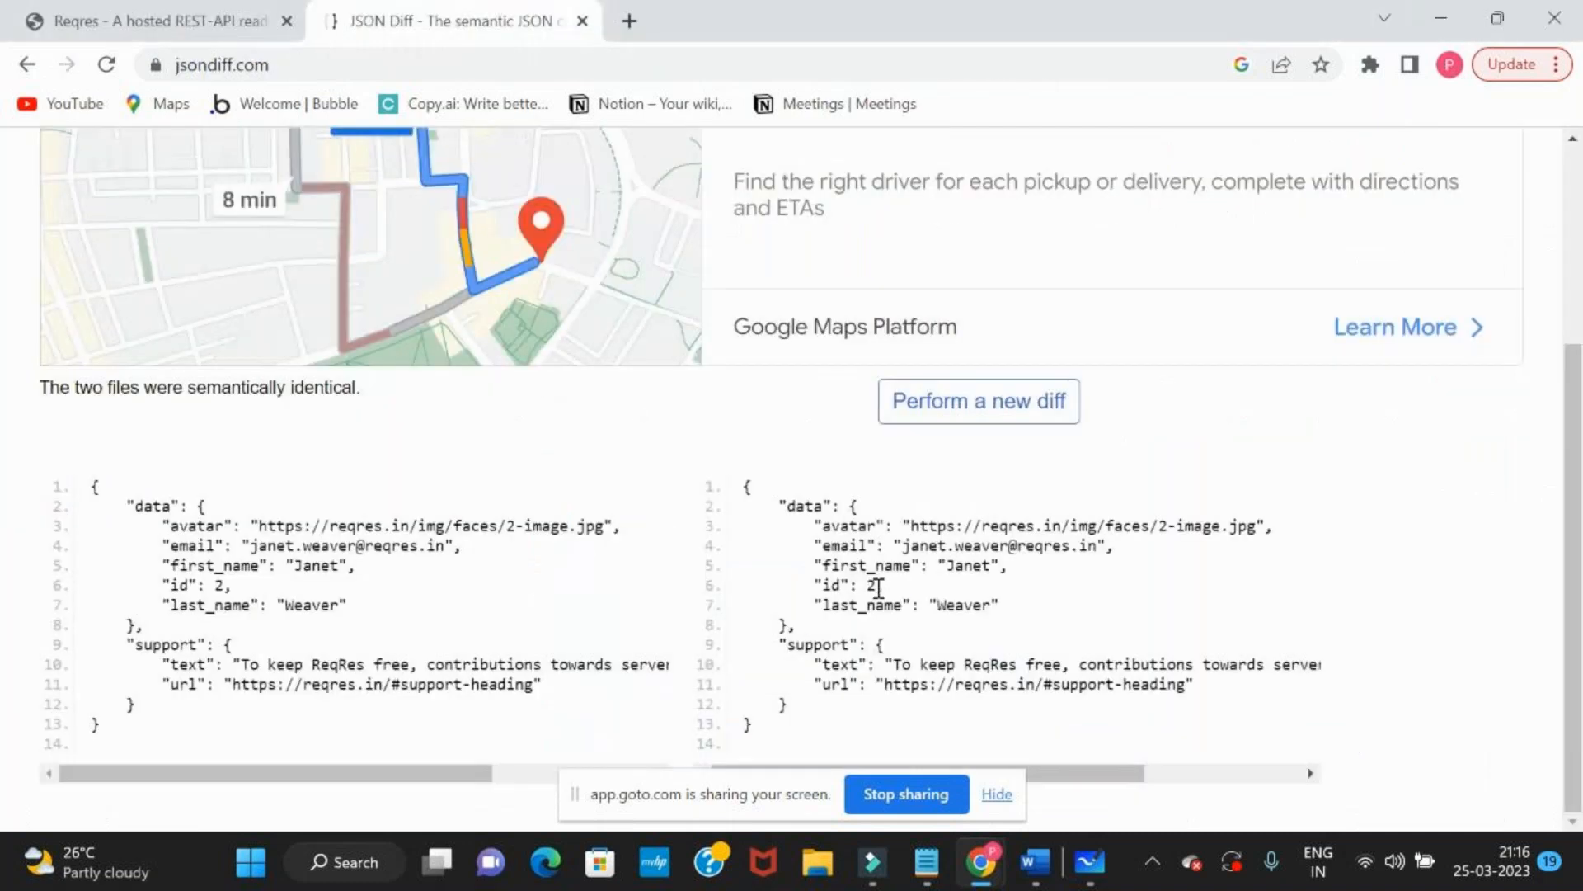
{"action": "left_click", "coordinate": [1002, 417]}
{"action": "left_click", "coordinate": [991, 514]}
{"action": "key", "text": "ctrl+a"}
{"action": "key", "text": "ctrl+v"}
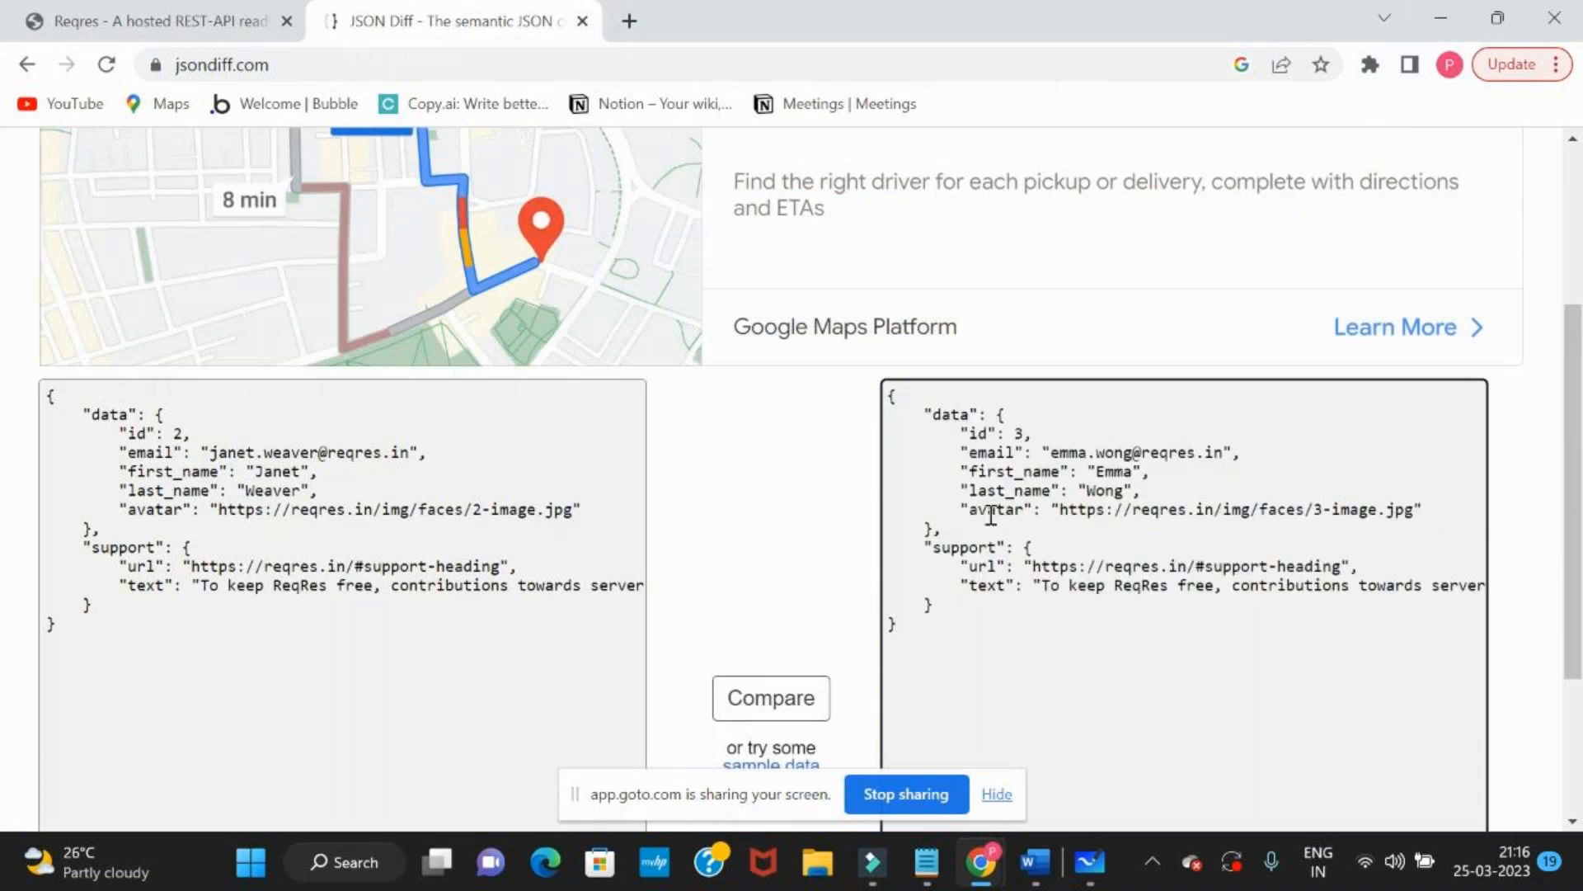
Compare the documented response with the user 3 response and examine the data and support blocks
{"action": "left_click", "coordinate": [743, 694]}
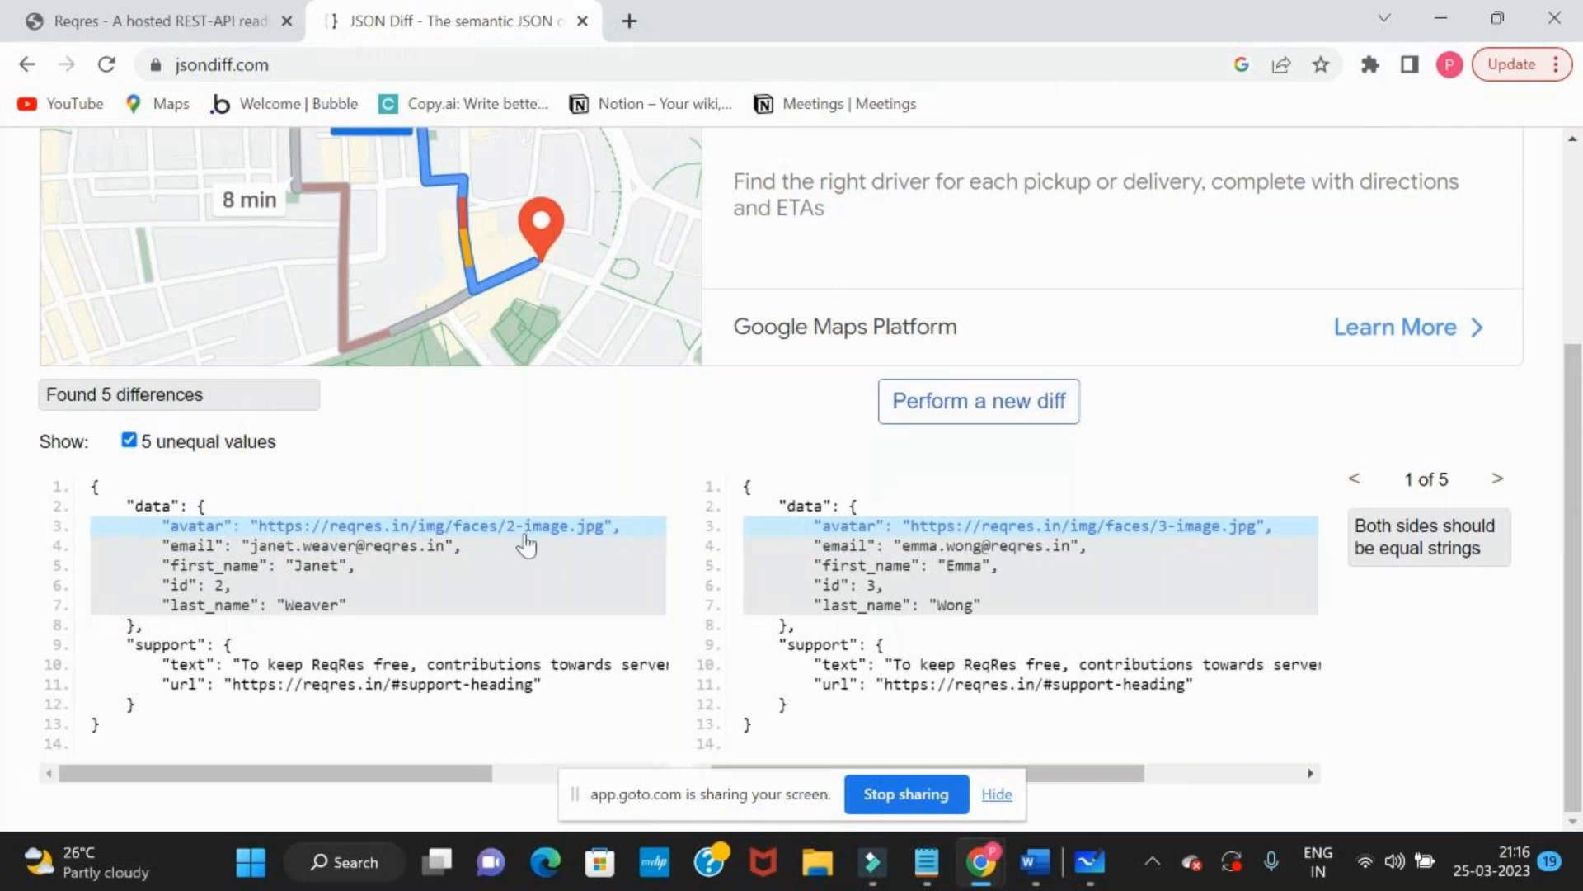
{"action": "left_click", "coordinate": [846, 588]}
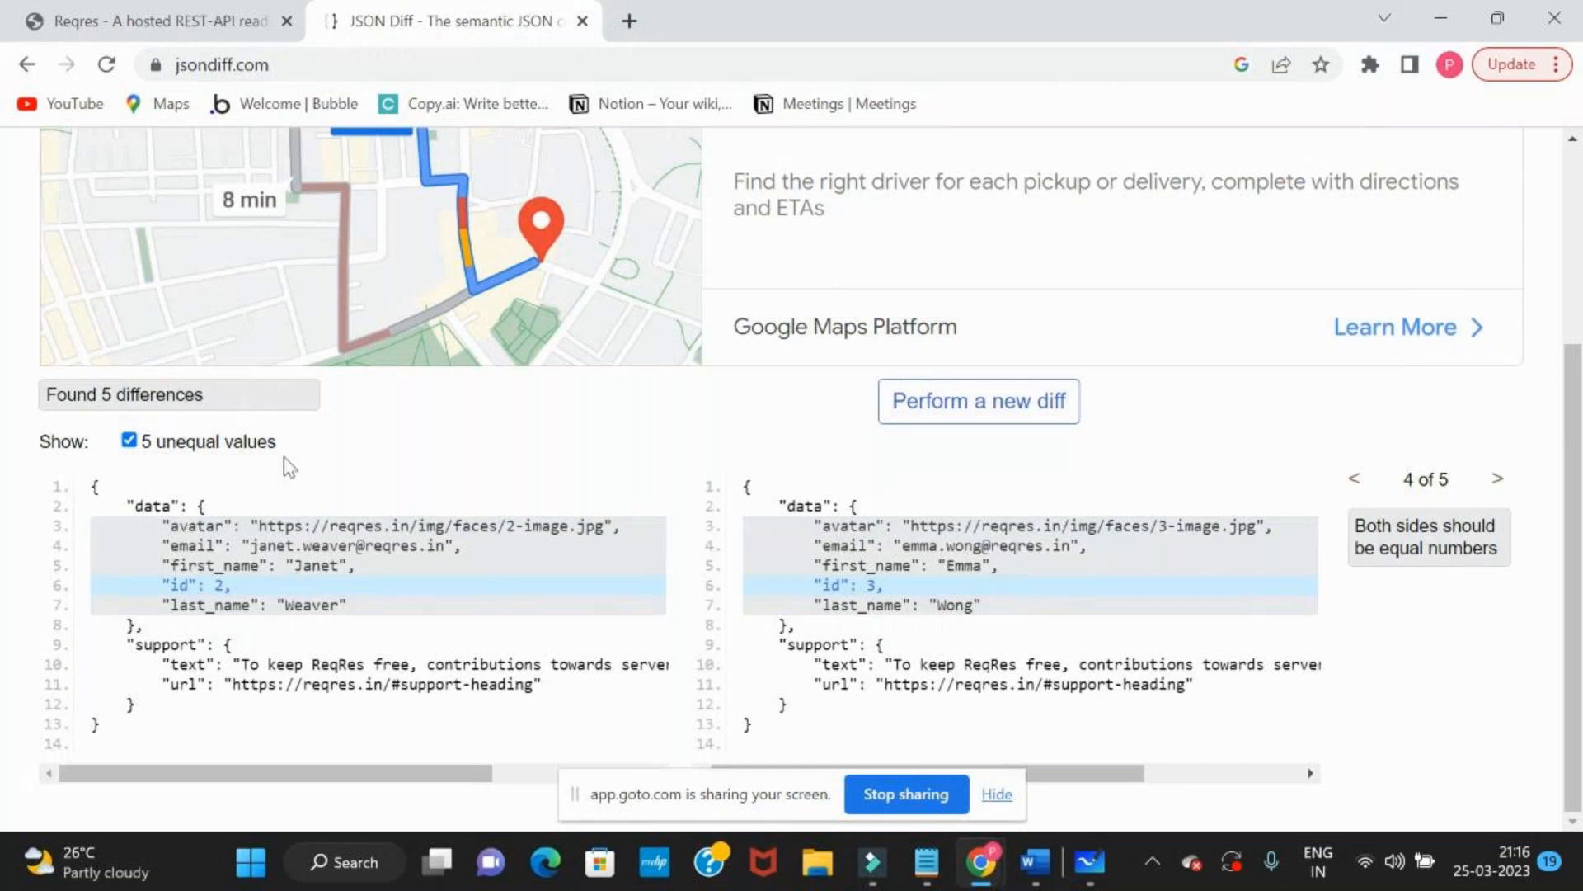
{"action": "left_click", "coordinate": [178, 528]}
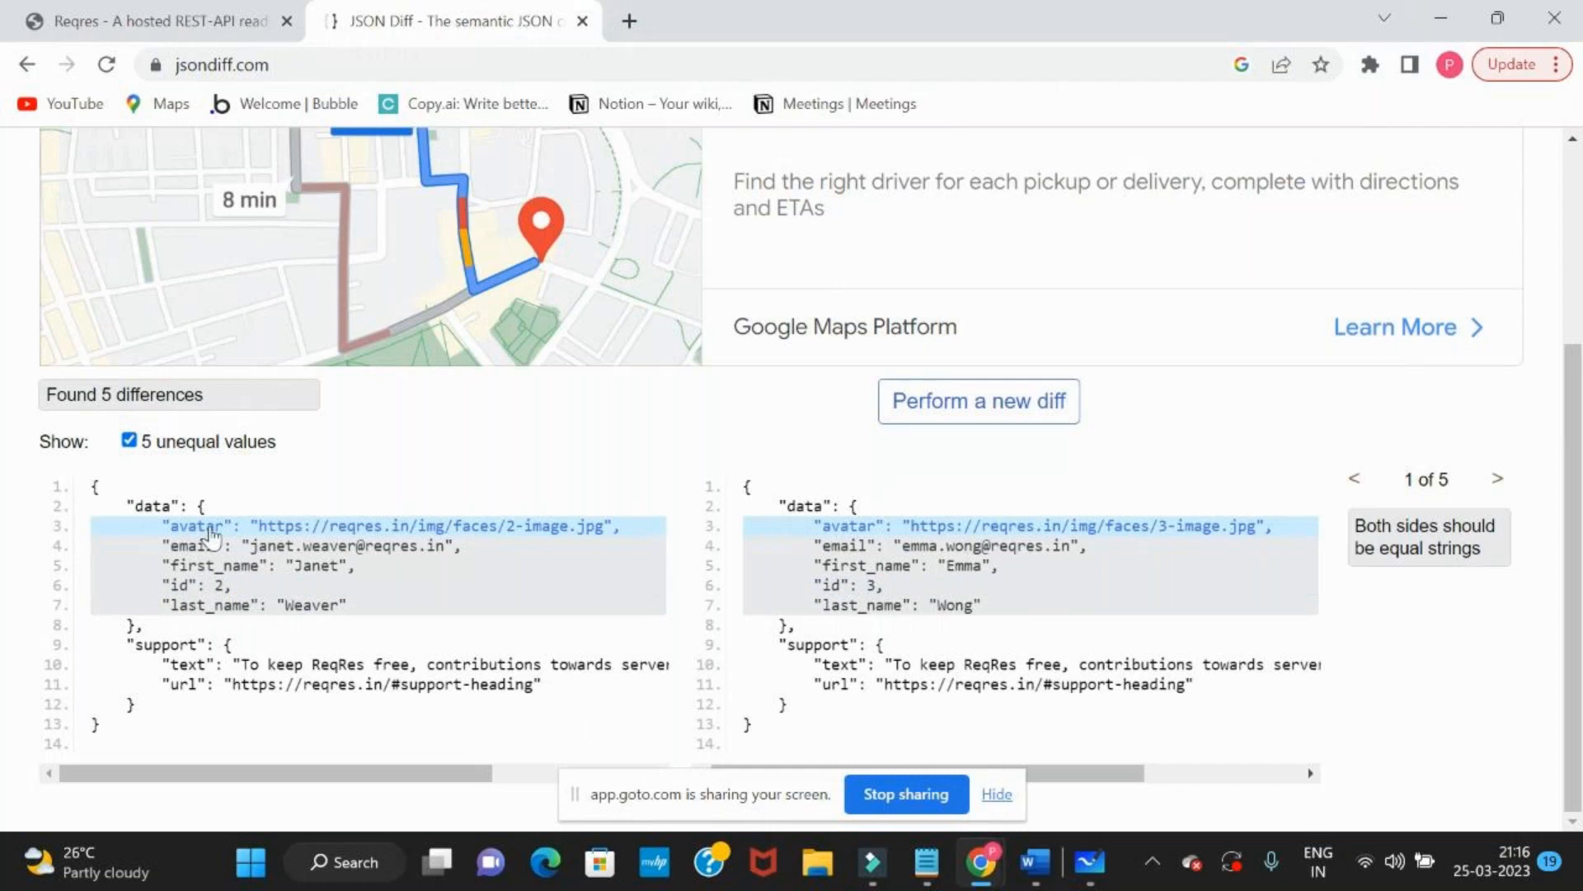
{"action": "left_click_drag", "start_coordinate": [95, 483], "coordinate": [171, 725]}
{"action": "left_click", "coordinate": [171, 726]}
{"action": "left_click_drag", "start_coordinate": [127, 505], "coordinate": [368, 620]}
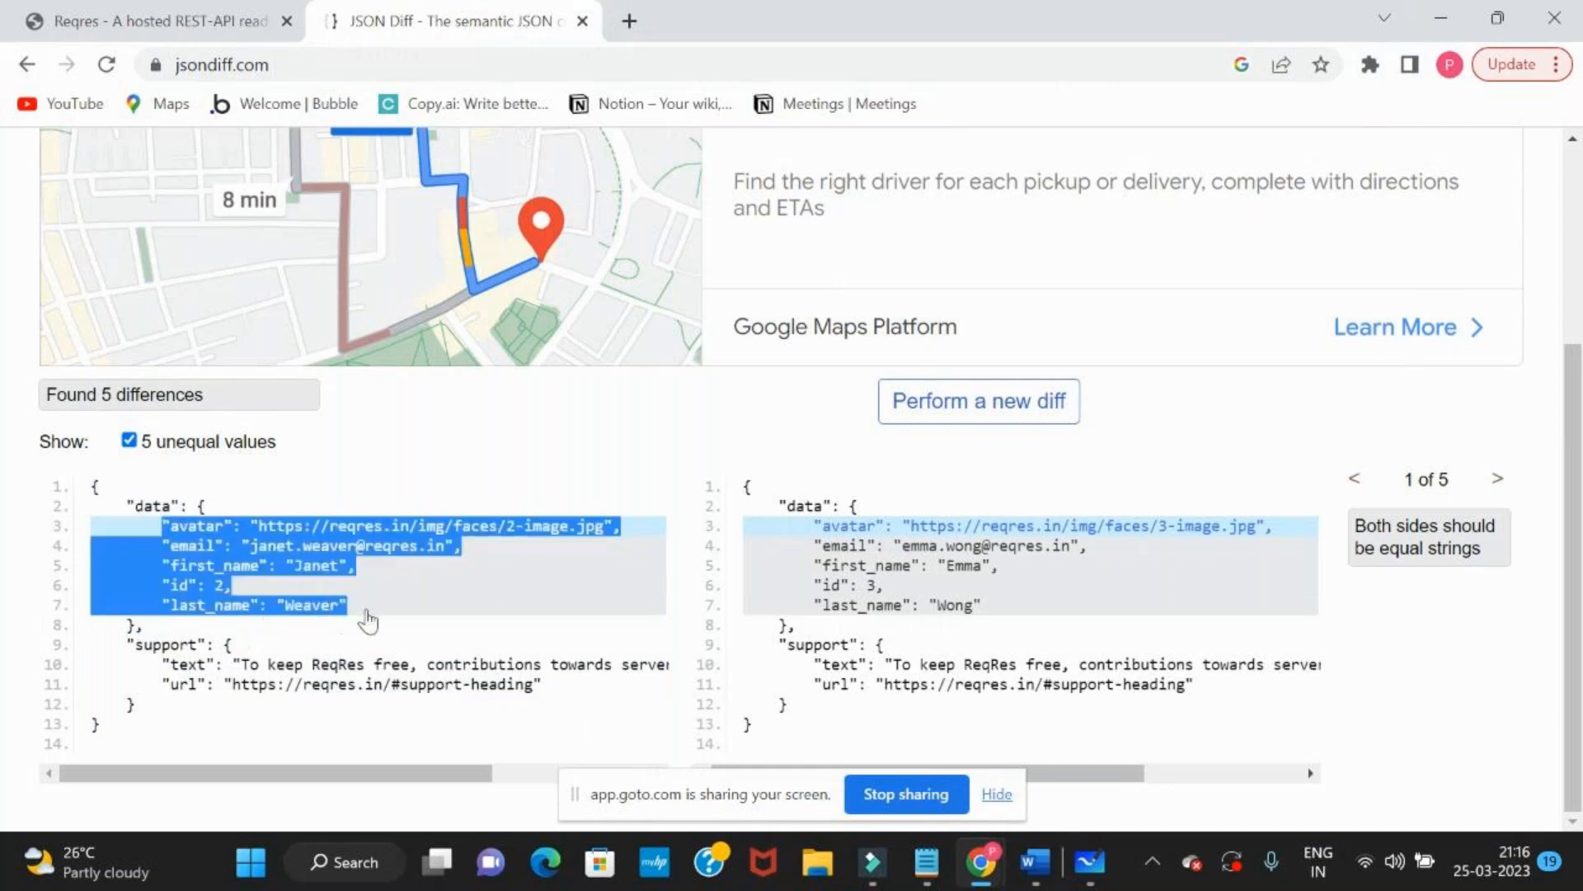
{"action": "left_click_drag", "start_coordinate": [118, 644], "coordinate": [330, 719]}
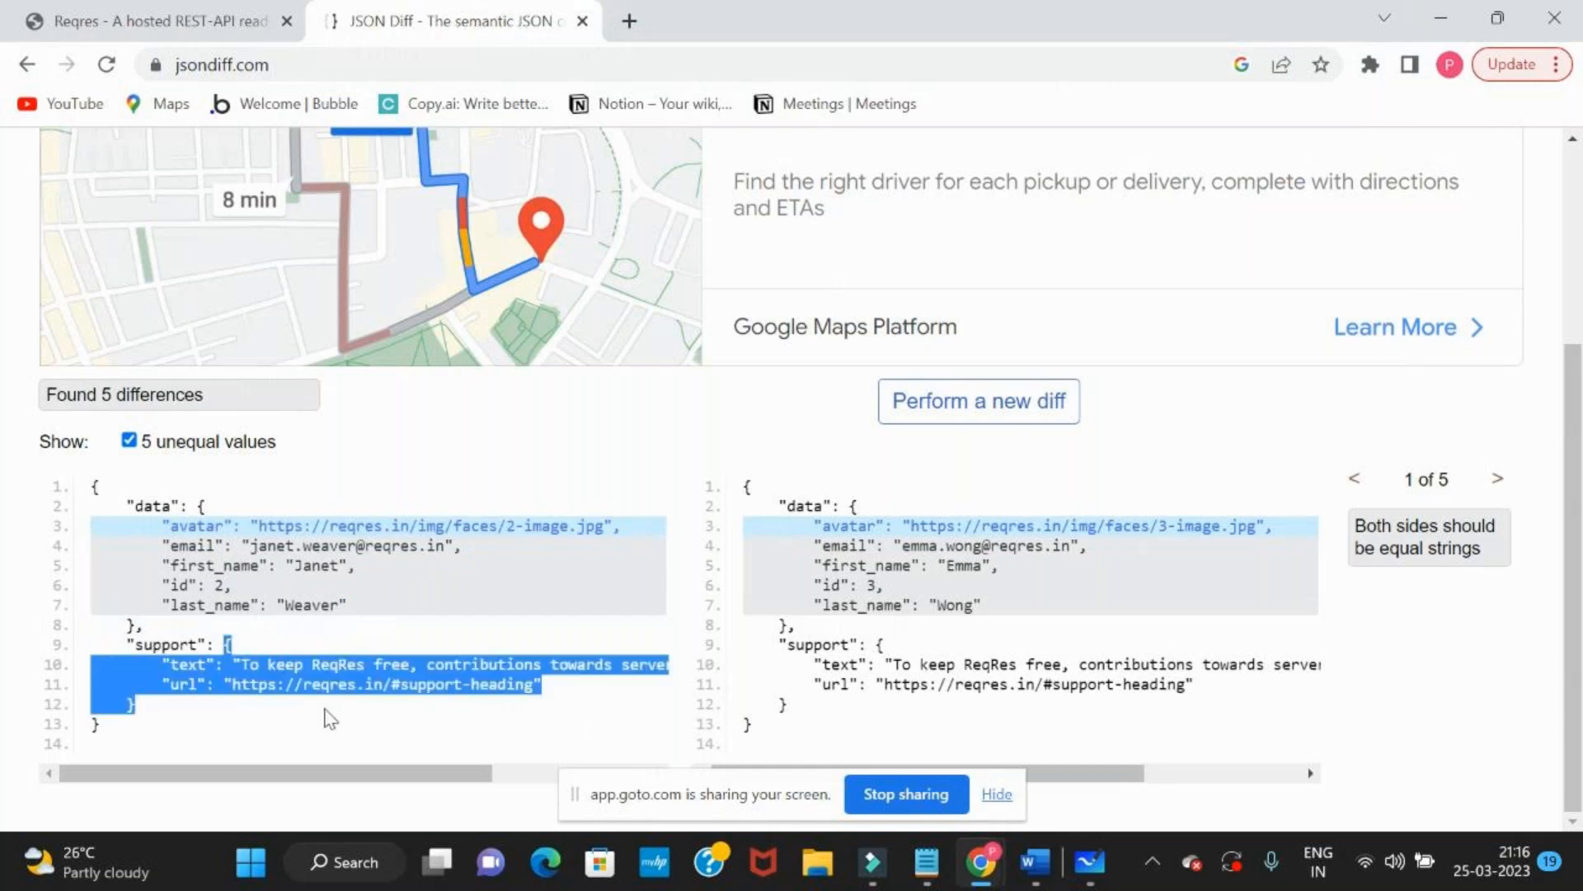
{"action": "left_click", "coordinate": [330, 719]}
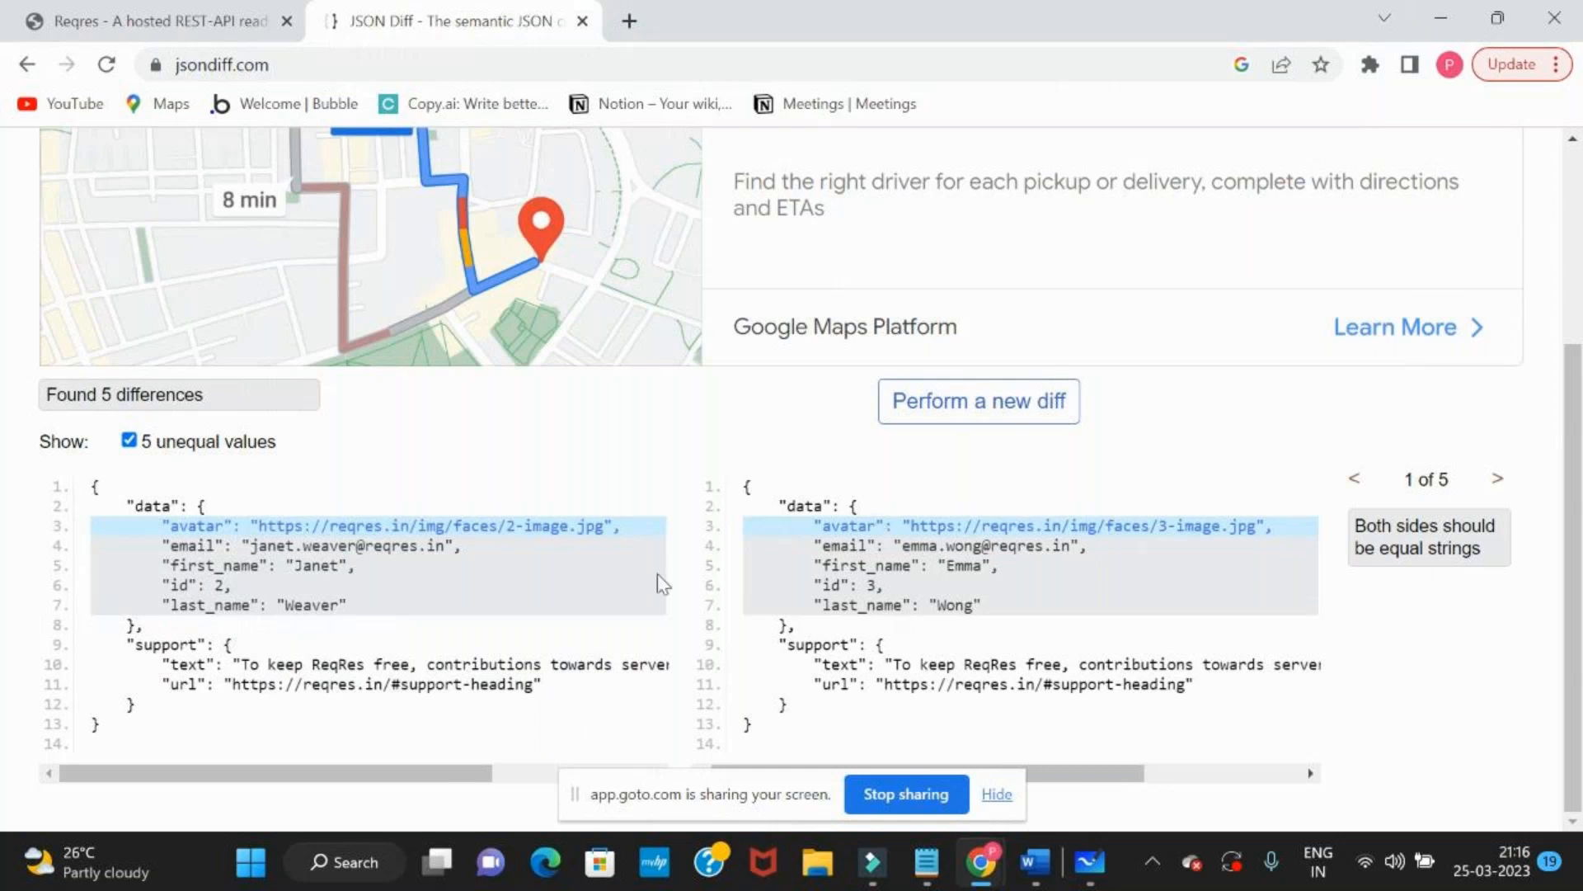
Examine each unequal field in turn: email, first_name, id, last_name and avatar
{"action": "left_click", "coordinate": [382, 549]}
{"action": "left_click", "coordinate": [311, 568]}
{"action": "left_click", "coordinate": [221, 587]}
{"action": "left_click", "coordinate": [216, 607]}
{"action": "left_click", "coordinate": [179, 585]}
{"action": "left_click", "coordinate": [196, 550]}
{"action": "left_click", "coordinate": [190, 532]}
{"action": "left_click", "coordinate": [189, 569]}
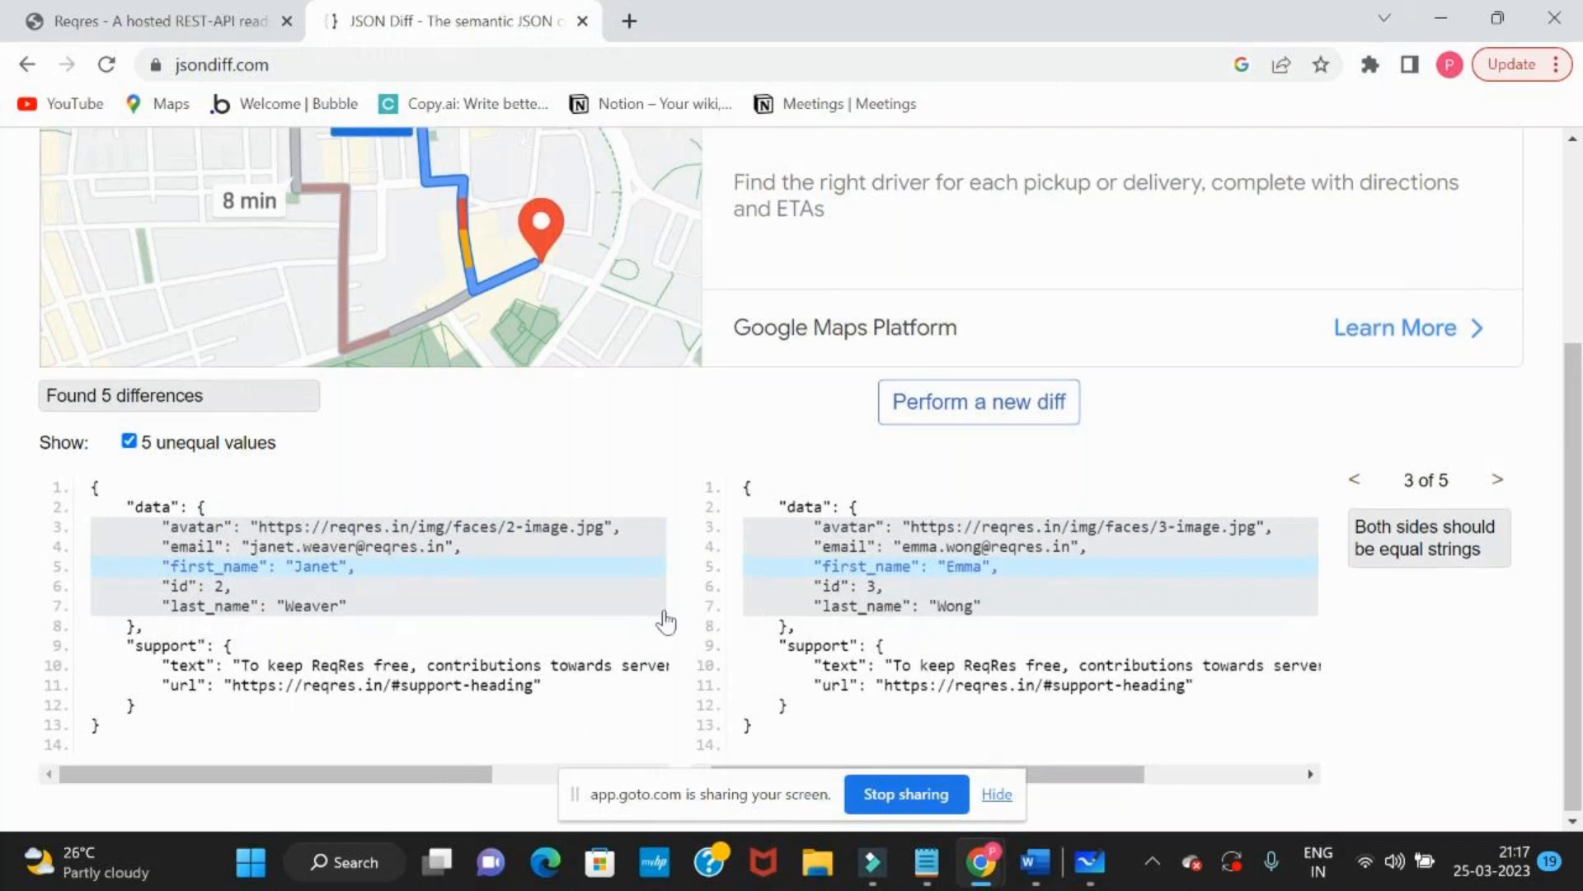
{"action": "scroll", "coordinate": [666, 622], "scroll_direction": "up", "scroll_amount": 4}
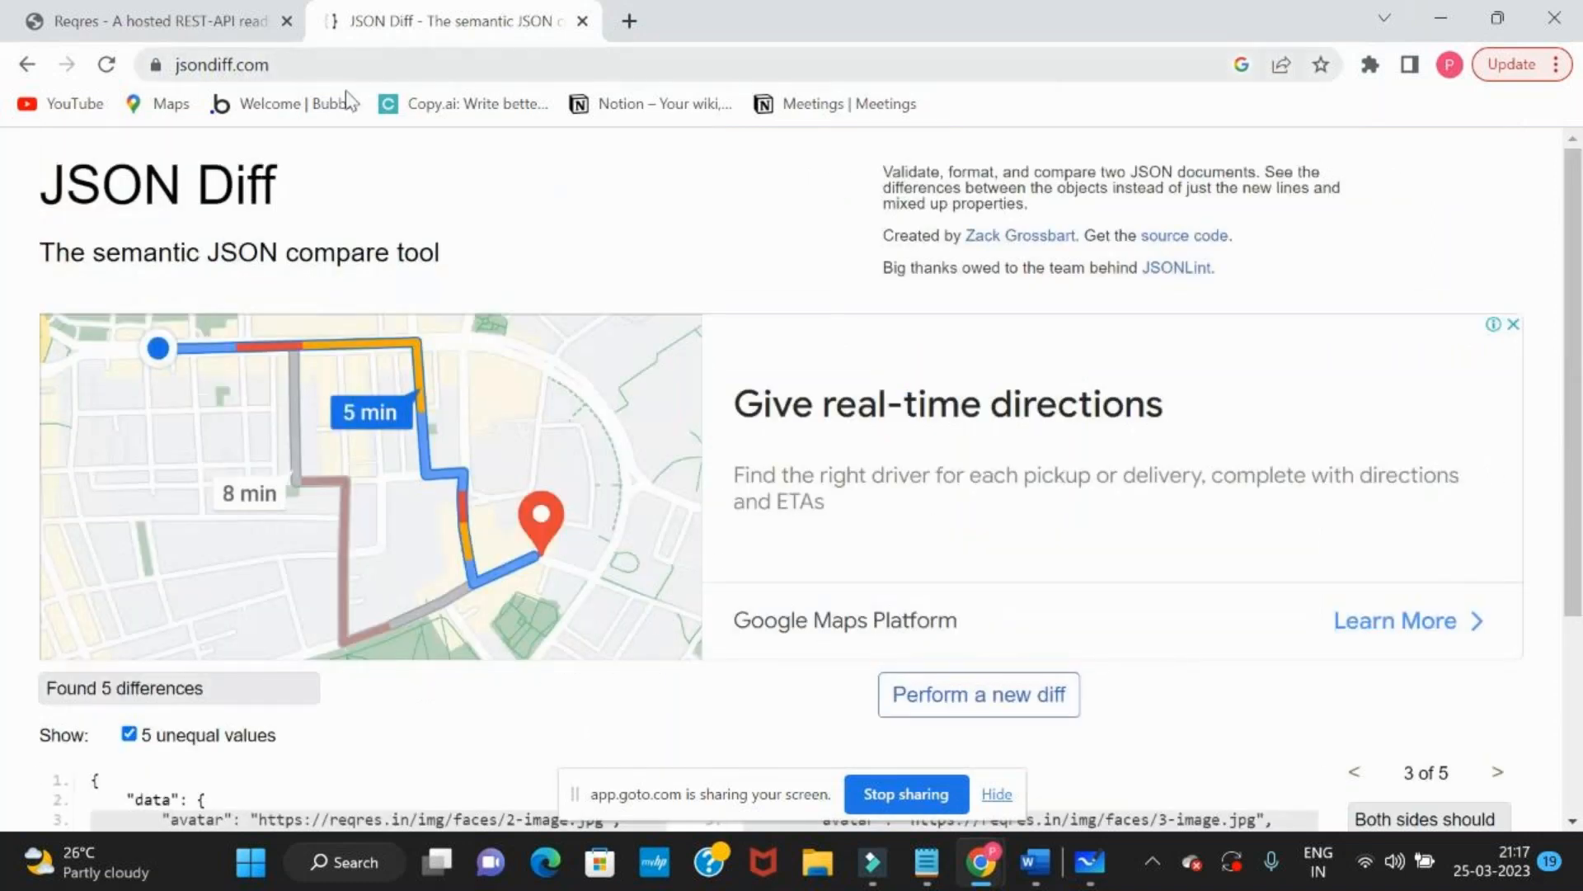
{"action": "scroll", "coordinate": [540, 574], "scroll_direction": "down", "scroll_amount": 3}
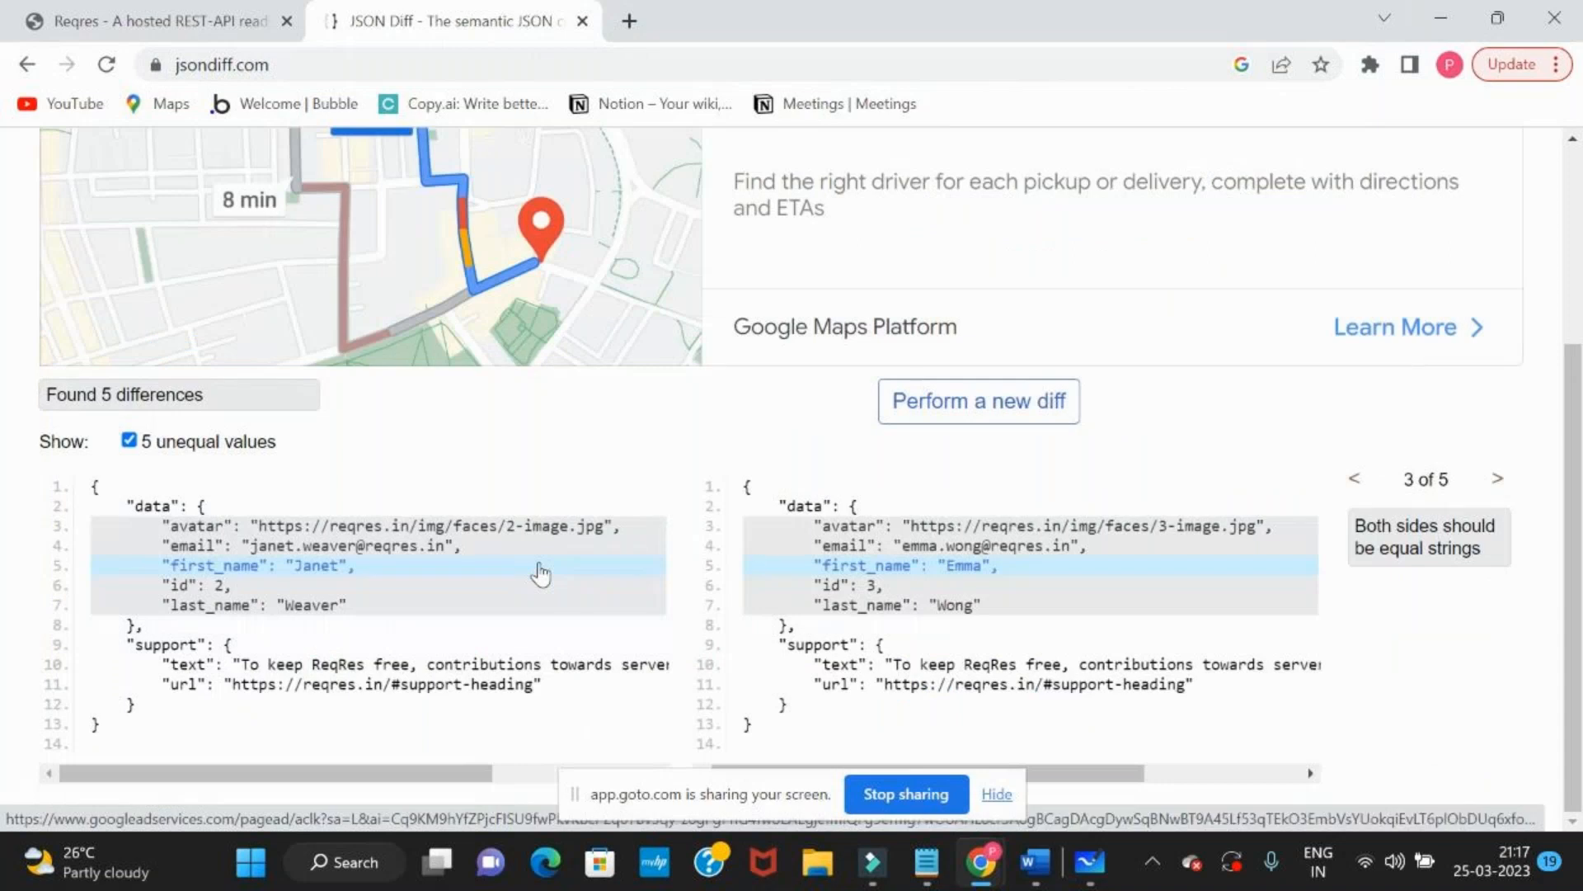
{"action": "left_click", "coordinate": [1165, 593]}
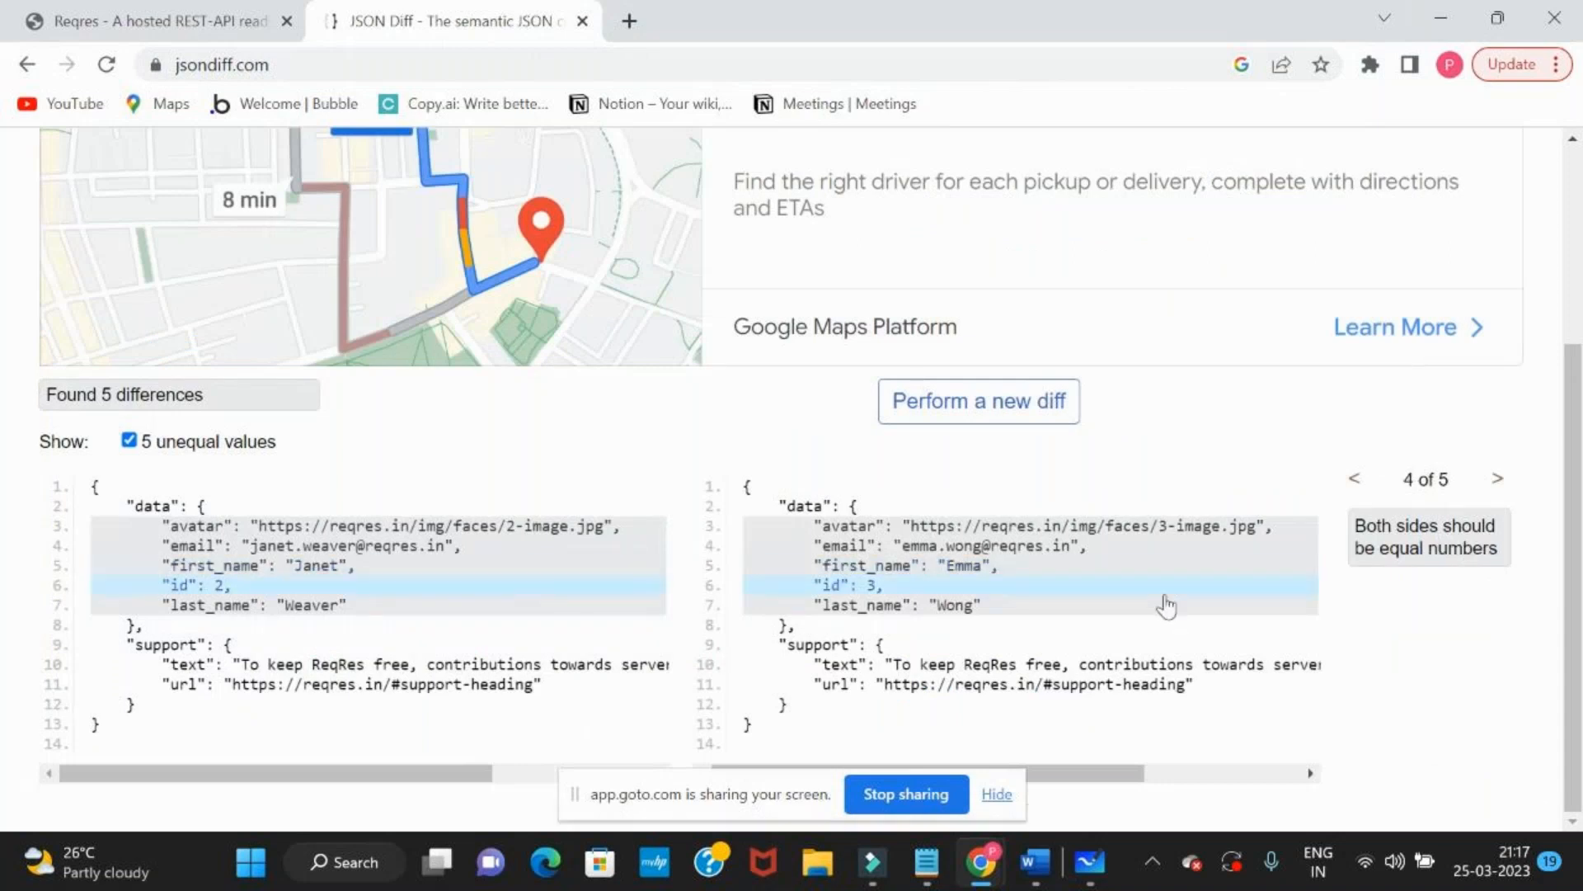
{"action": "key", "text": "alt+Tab"}
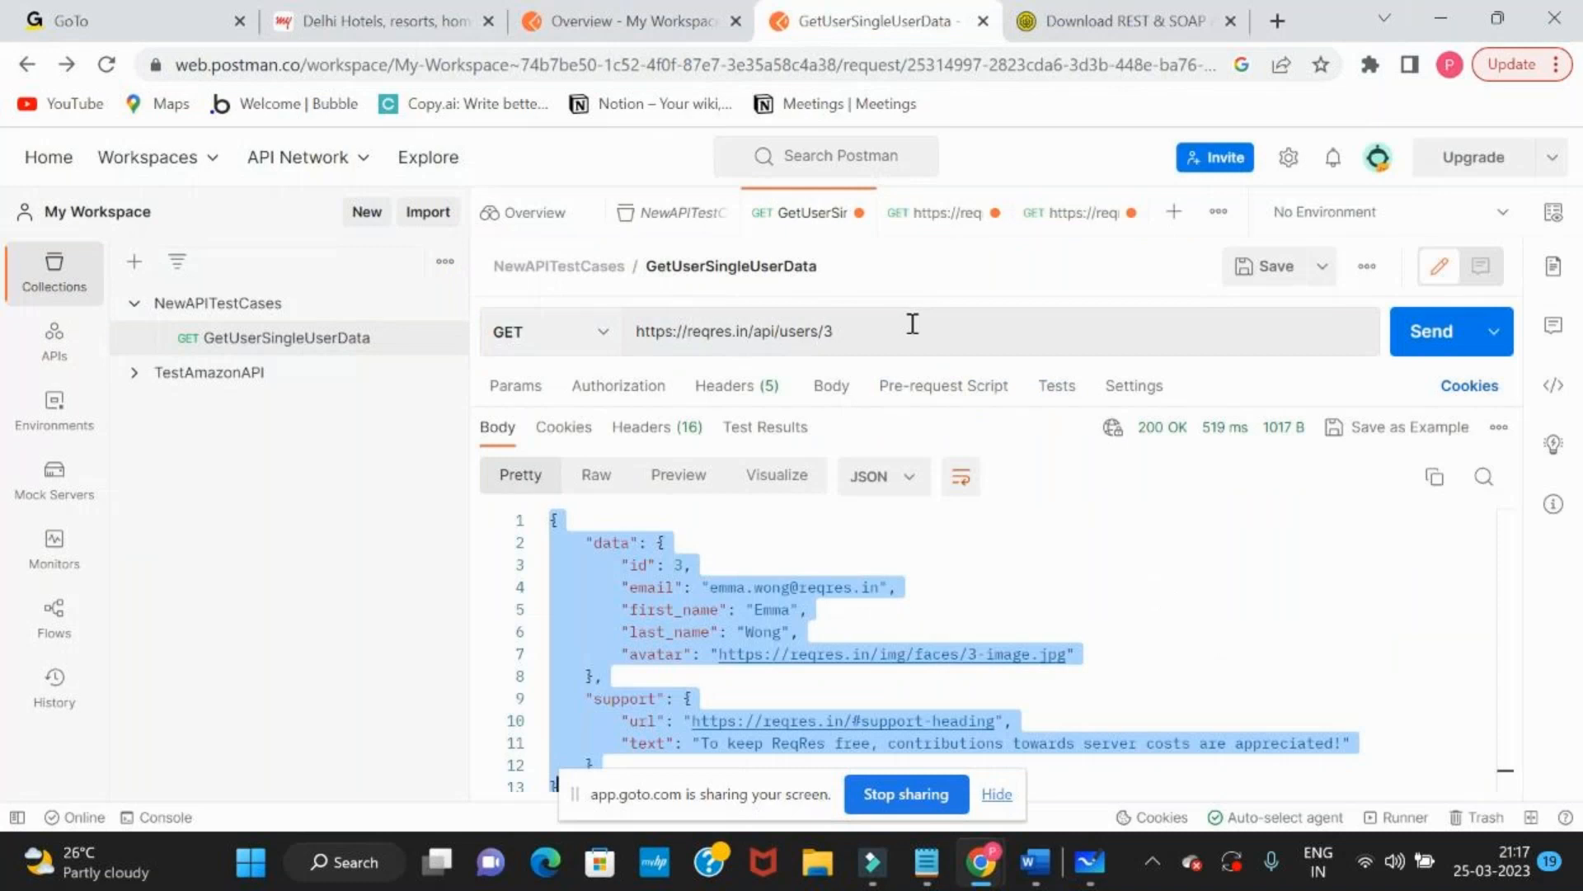
{"action": "key", "text": "ctrl+Return"}
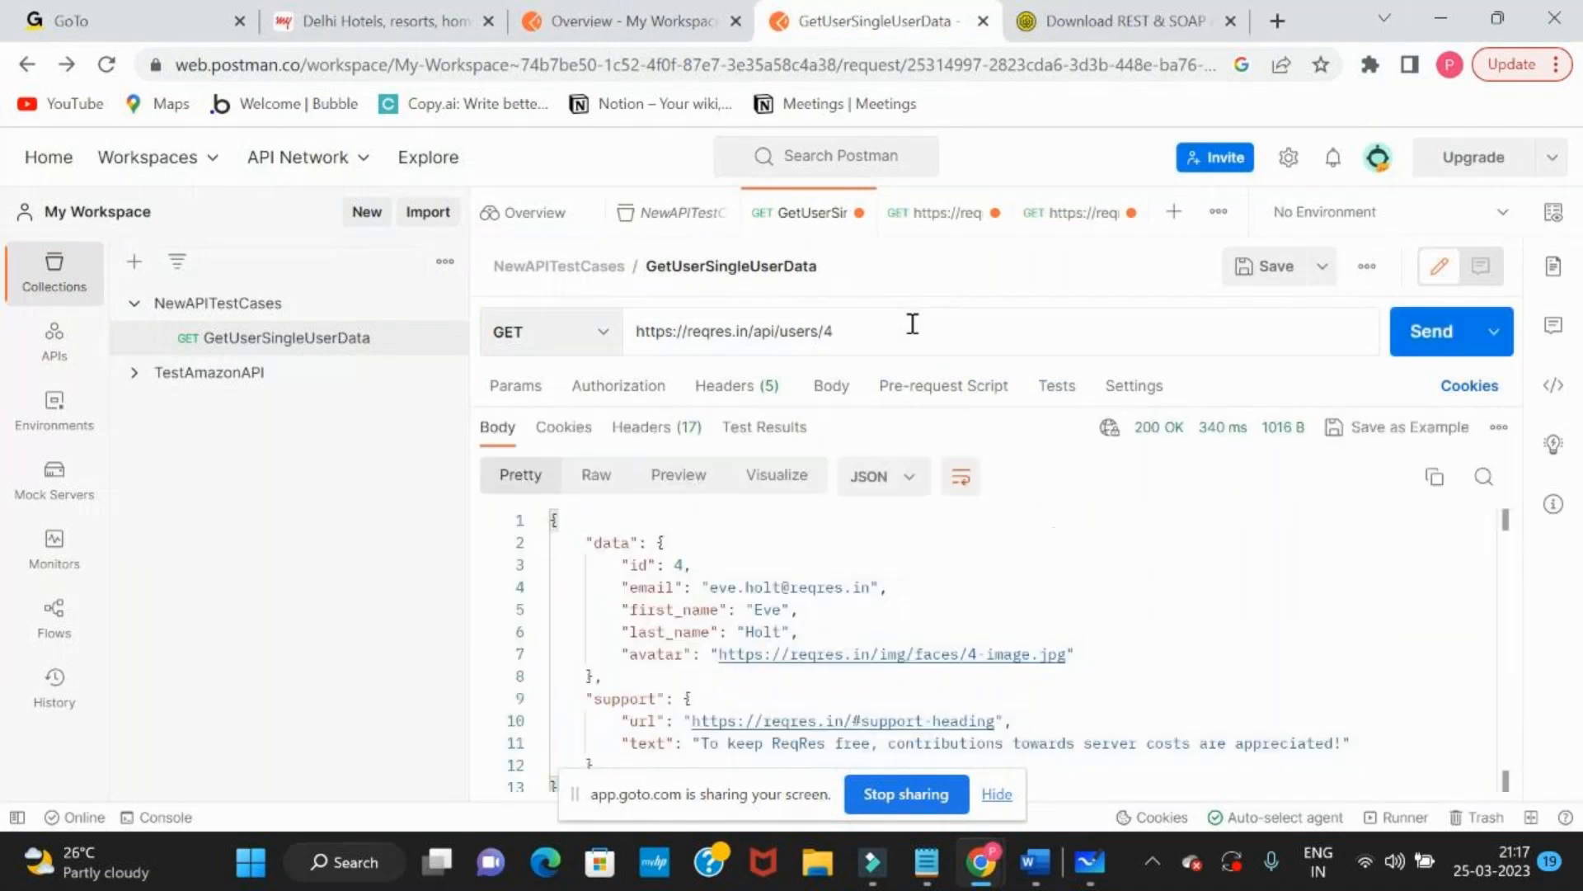
{"action": "key", "text": "ctrl+a"}
Copy the whole user 4 response body and paste it over the second JSON document in a new JSON Diff comparison
{"action": "left_click", "coordinate": [779, 631]}
{"action": "key", "text": "ctrl+a"}
{"action": "key", "text": "ctrl+c"}
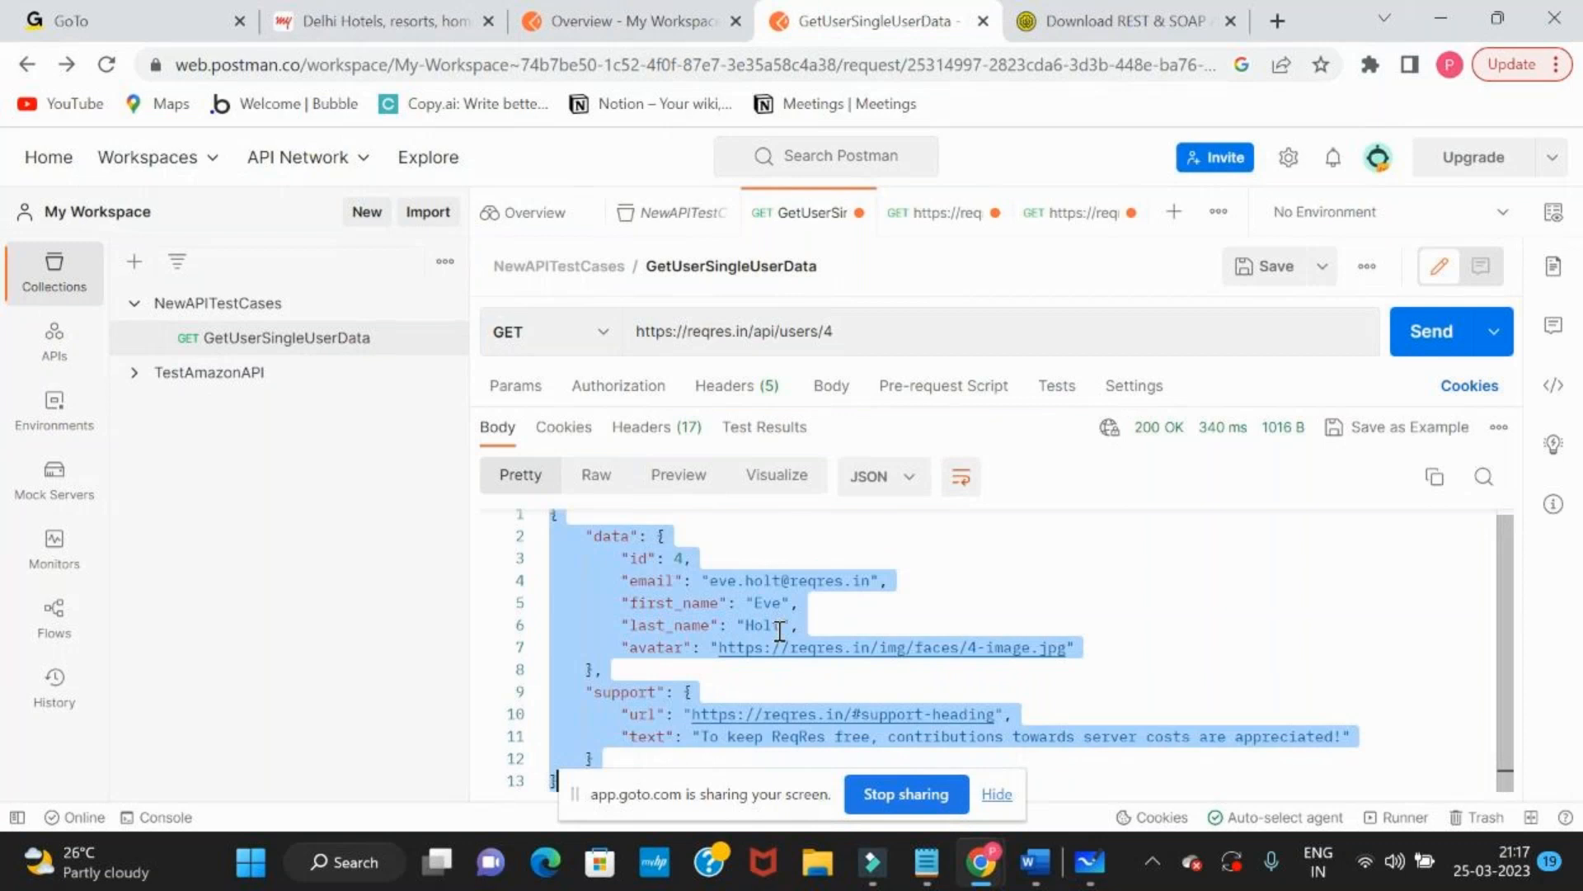
{"action": "key", "text": "alt+Tab"}
{"action": "left_click", "coordinate": [1011, 421]}
{"action": "left_click", "coordinate": [954, 499]}
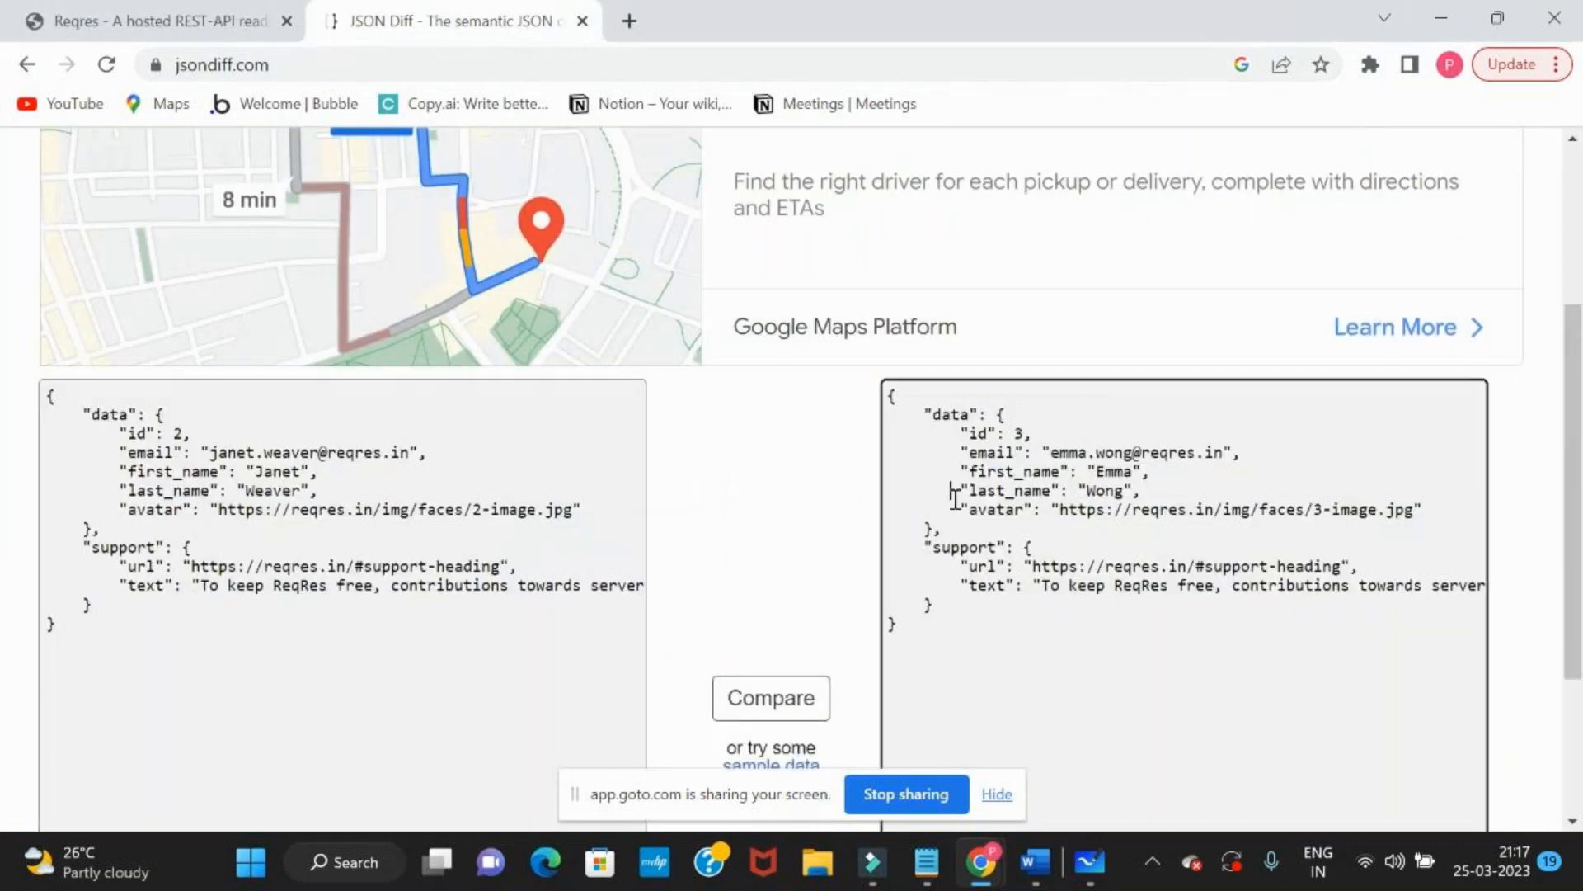
{"action": "key", "text": "ctrl+a"}
{"action": "key", "text": "ctrl+v"}
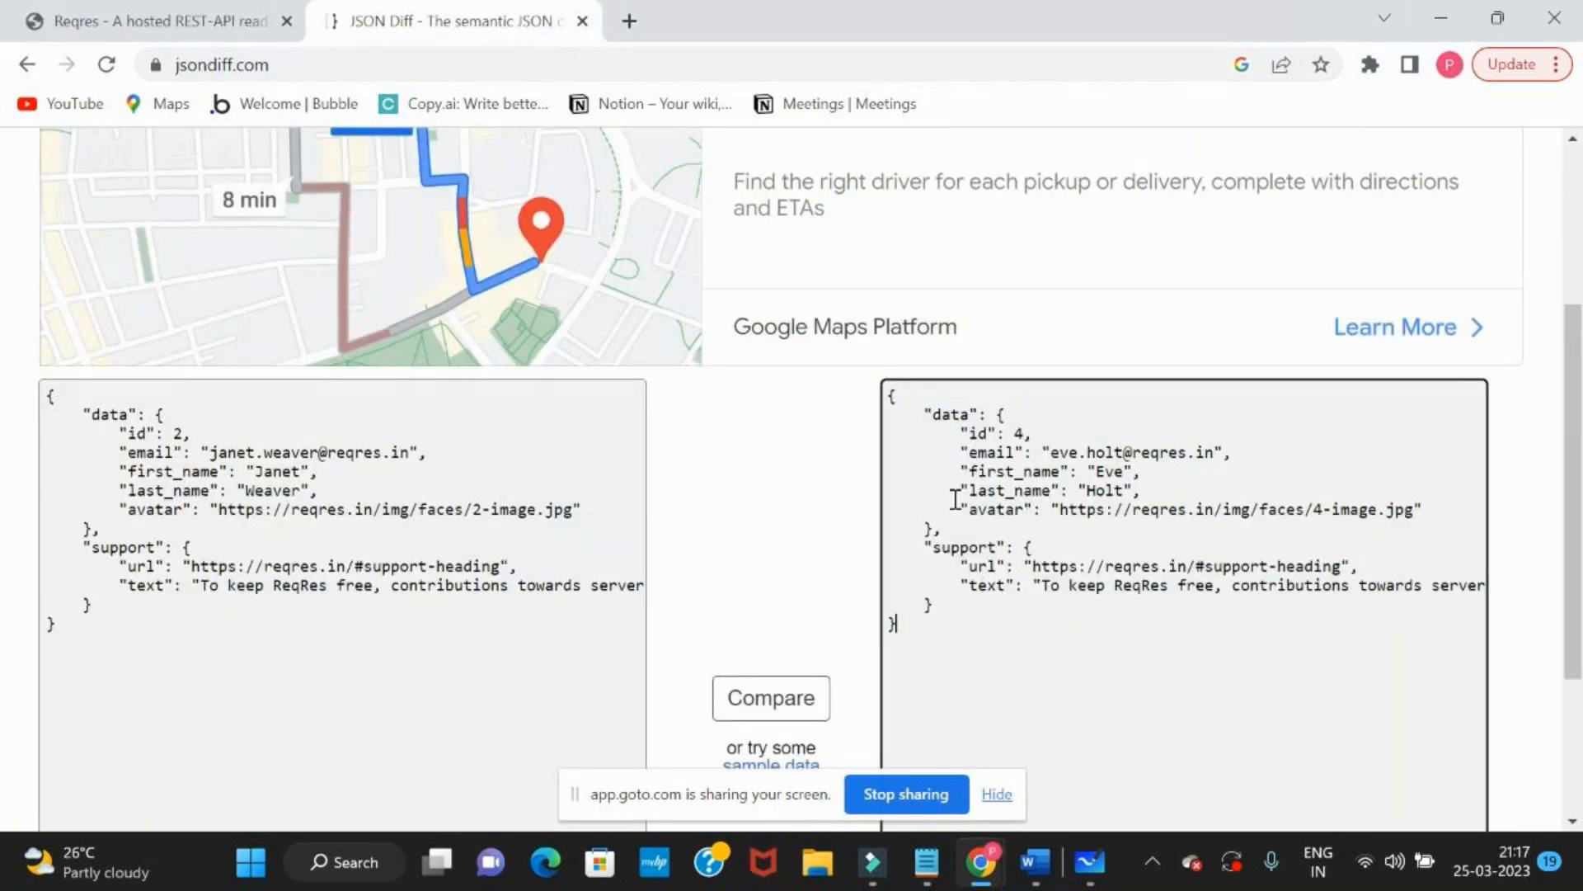
Compare the documented response with the user 4 response and examine the first_name difference and the first document's structure
{"action": "left_click", "coordinate": [759, 697]}
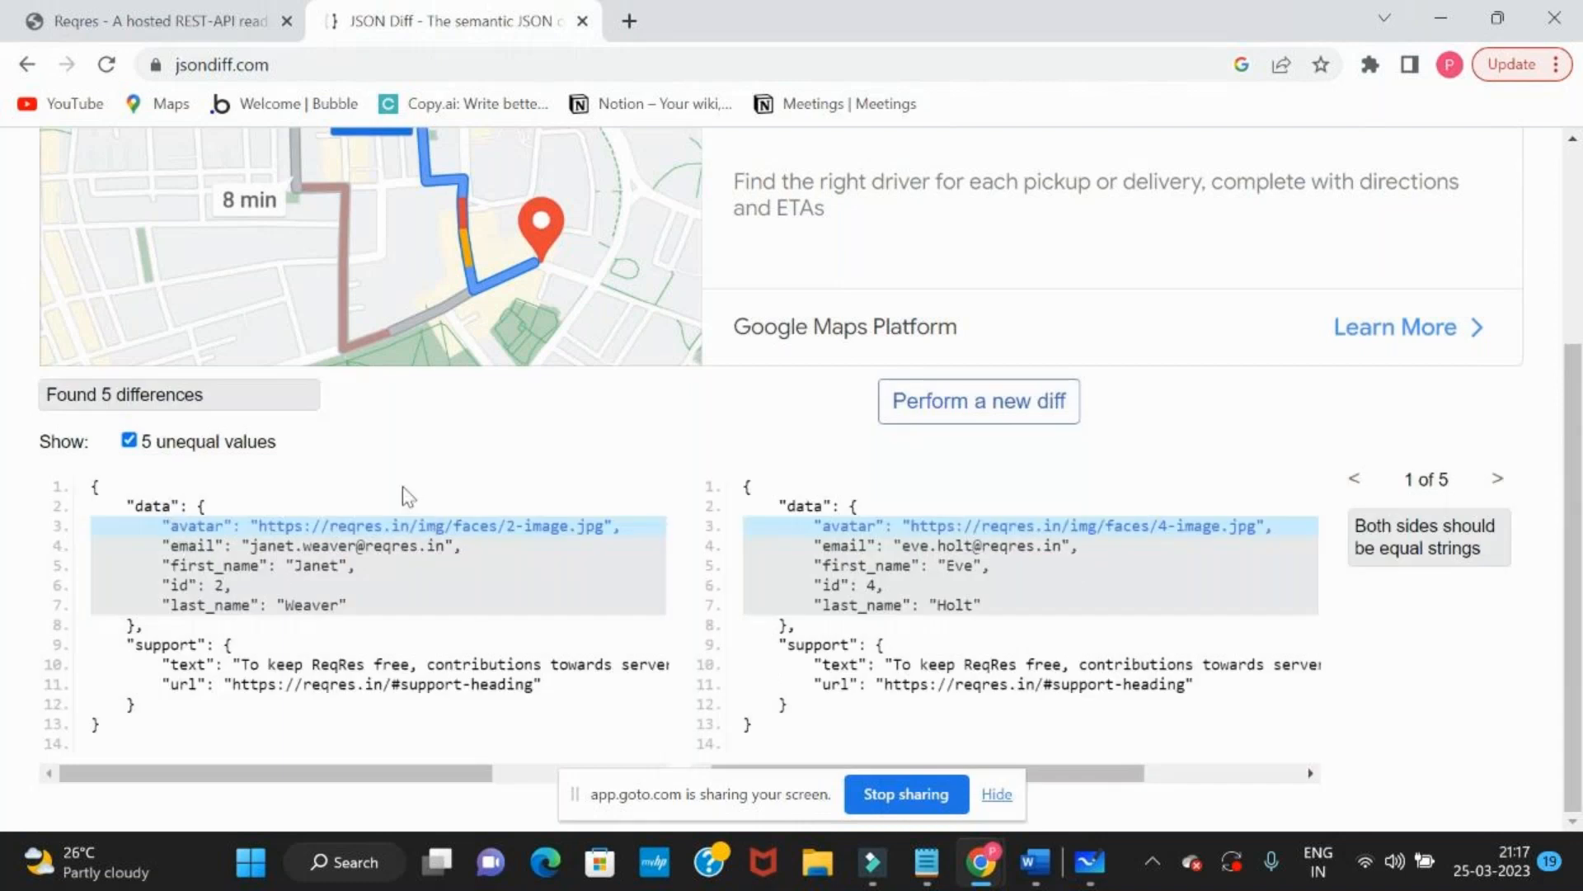
{"action": "left_click", "coordinate": [227, 567]}
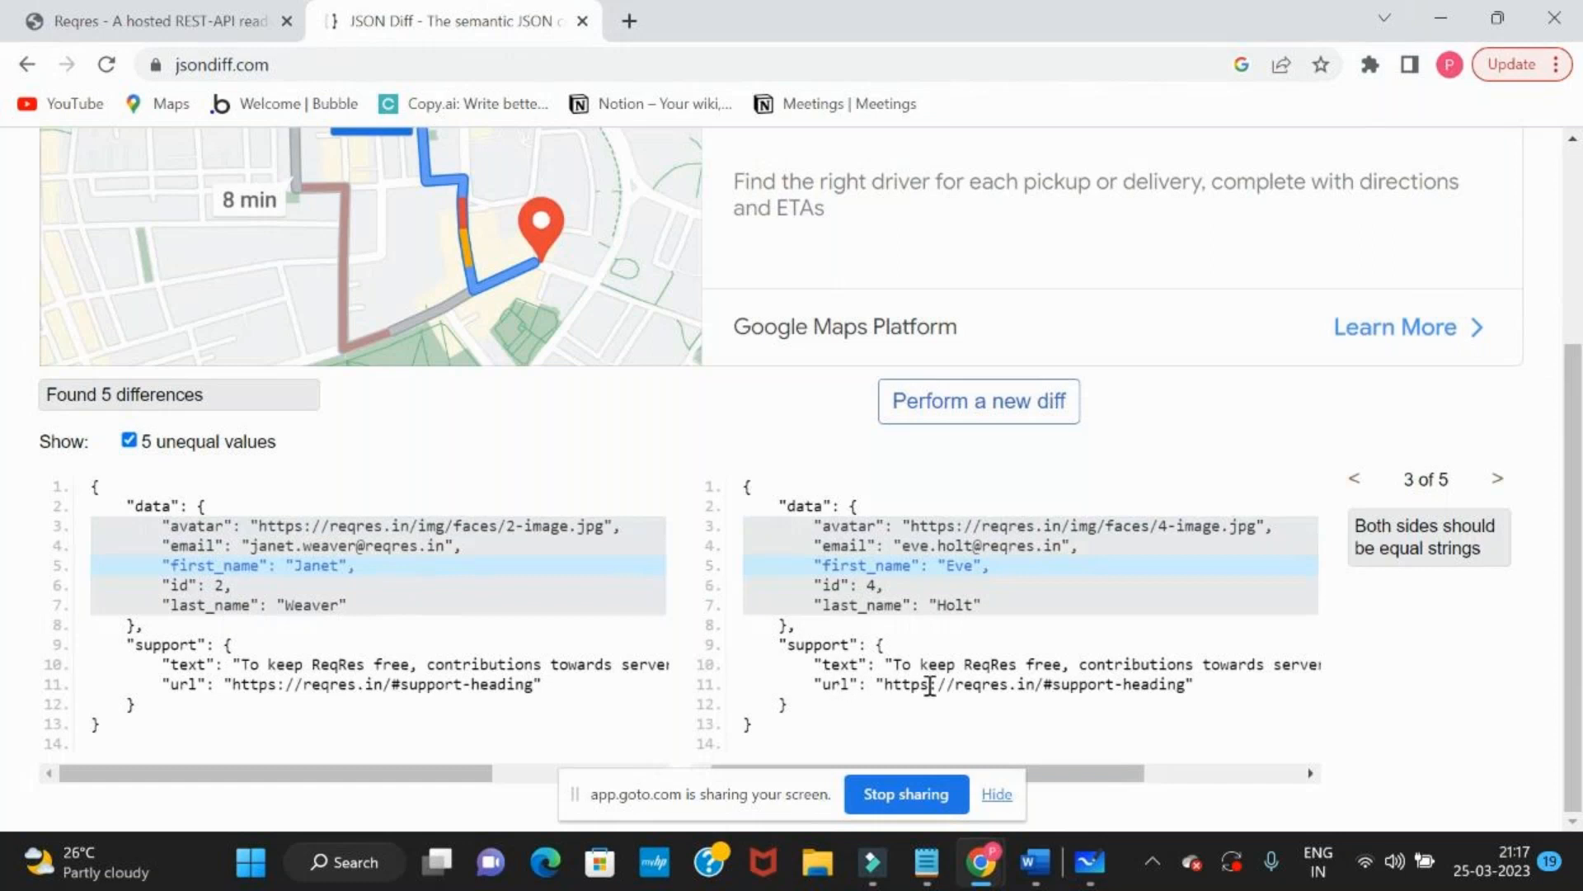
{"action": "left_click_drag", "start_coordinate": [152, 743], "coordinate": [121, 511]}
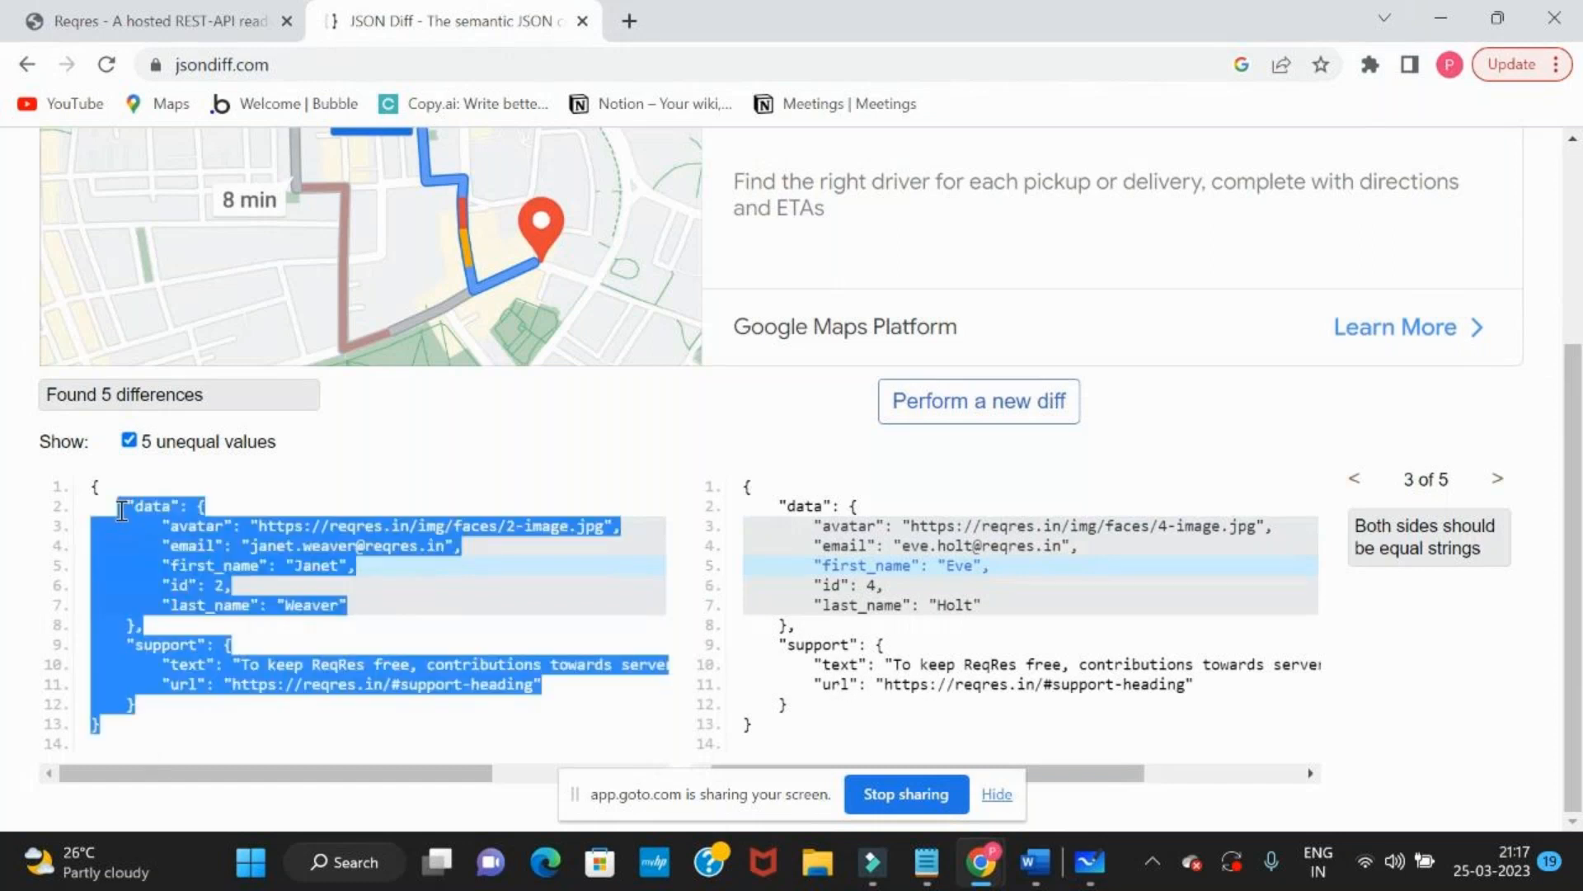
{"action": "key", "text": "alt+Tab"}
{"action": "triple_click", "coordinate": [864, 336]}
{"action": "left_click", "coordinate": [864, 337]}
{"action": "key", "text": "Return"}
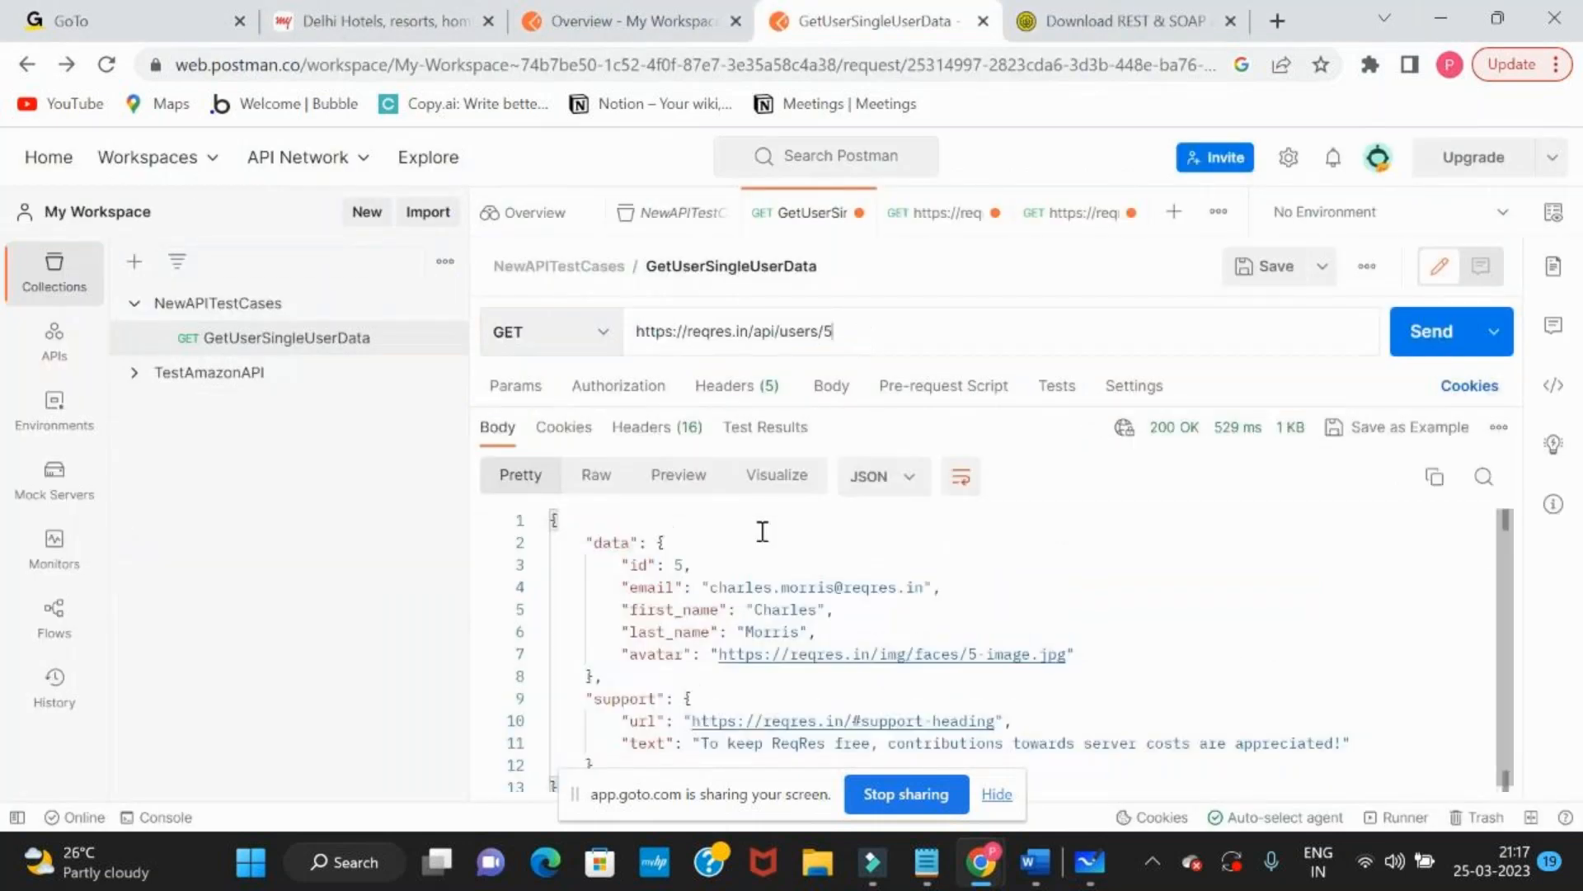
Copy the whole user 5 response body and paste it over the second JSON document in a new JSON Diff comparison
{"action": "left_click", "coordinate": [762, 532]}
{"action": "key", "text": "ctrl+a"}
{"action": "key", "text": "ctrl+c"}
{"action": "key", "text": "alt+Tab"}
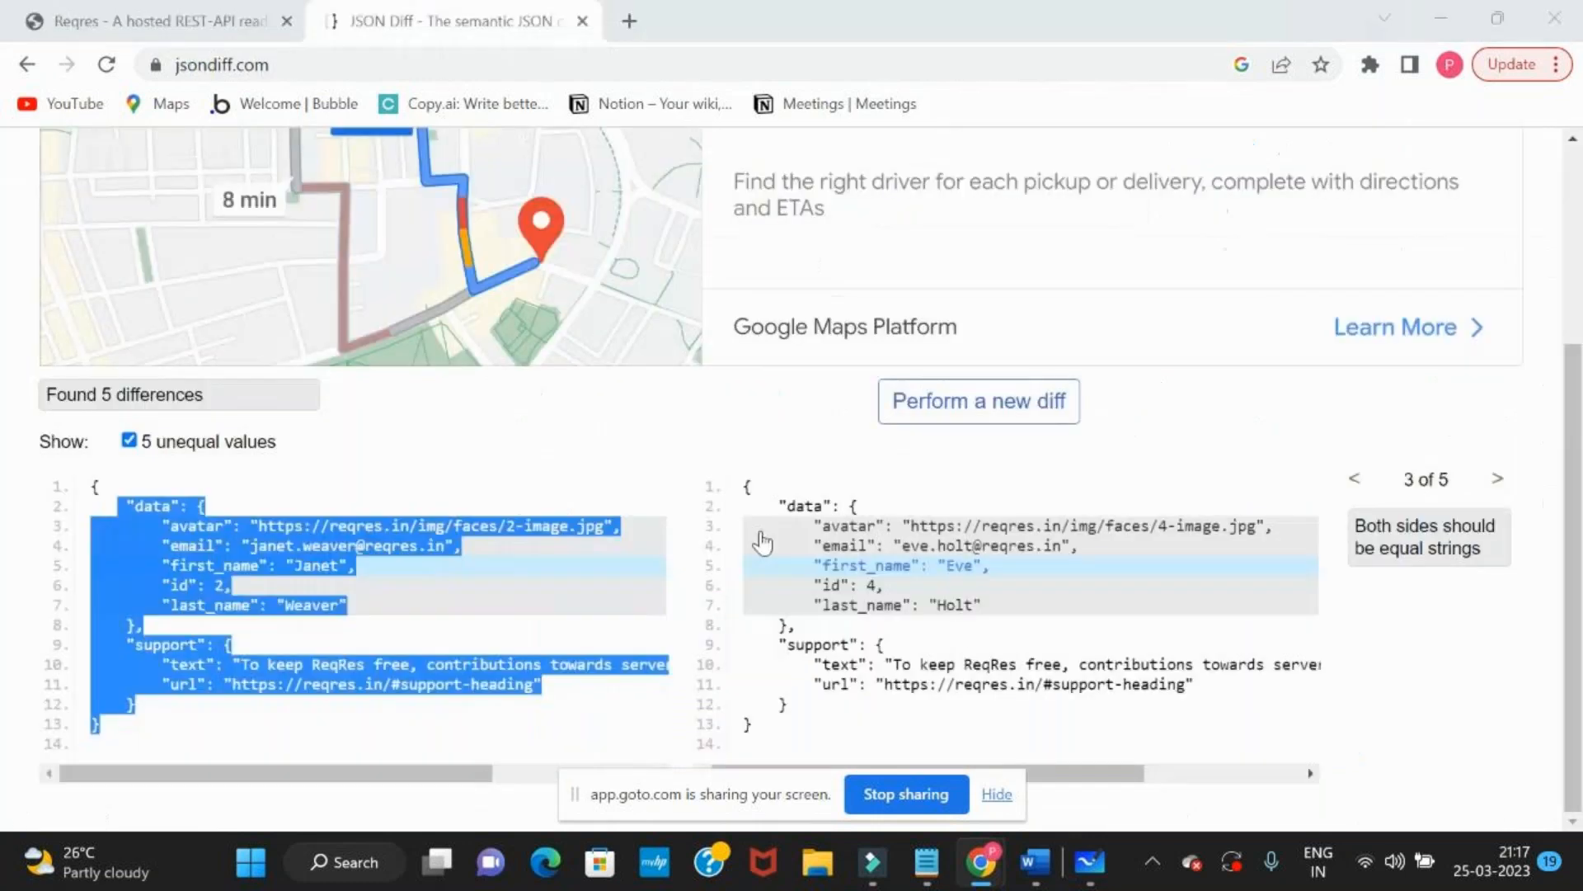
{"action": "left_click", "coordinate": [945, 631]}
{"action": "key", "text": "ctrl+a"}
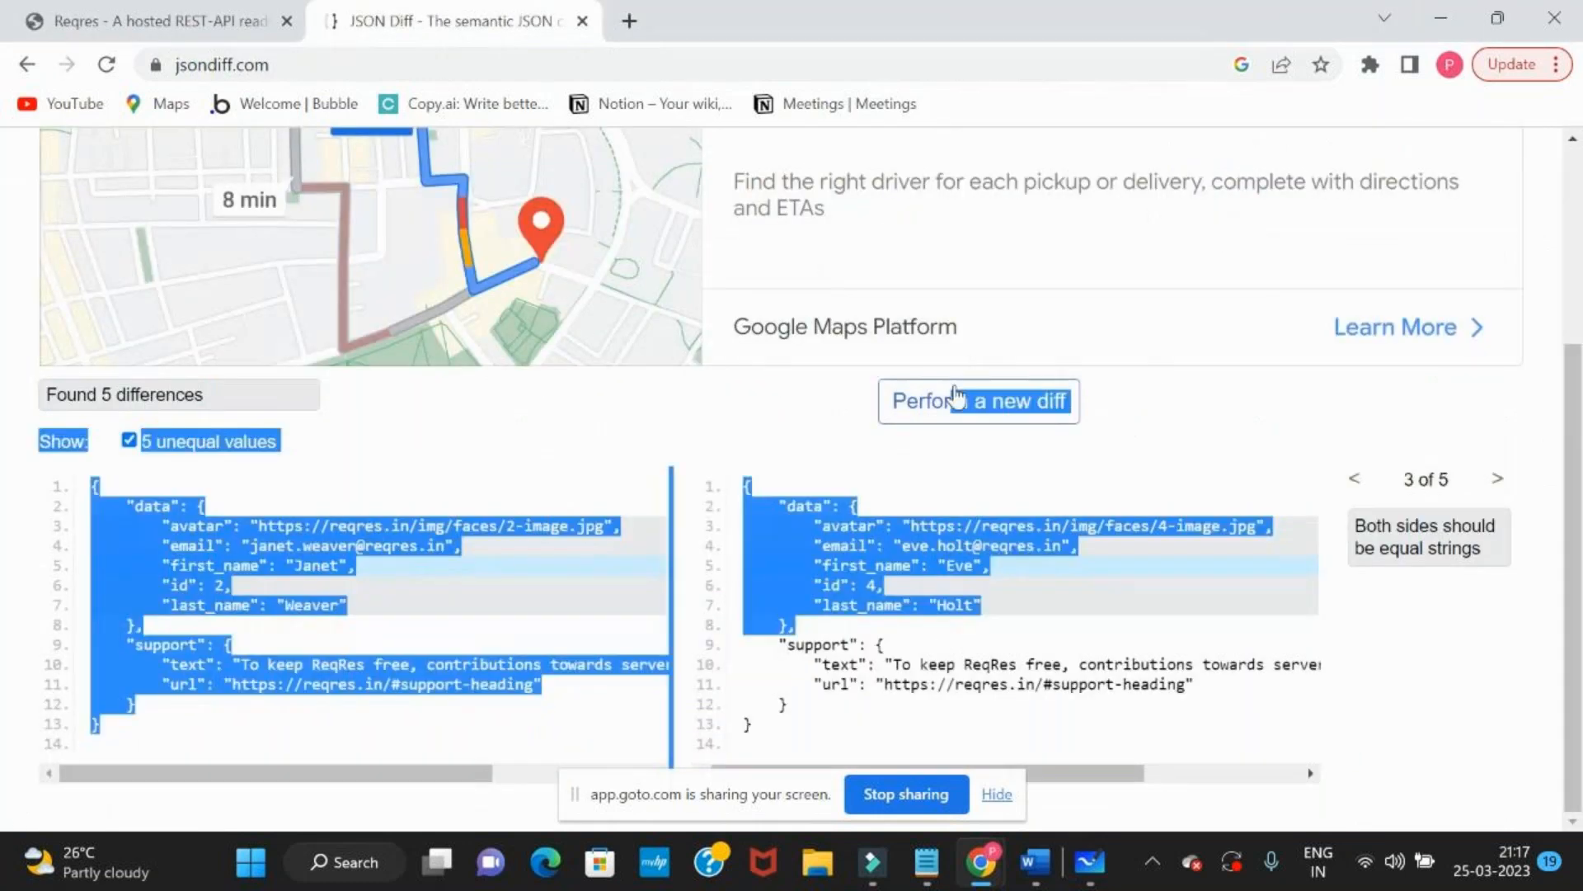
{"action": "left_click", "coordinate": [956, 400]}
{"action": "left_click", "coordinate": [984, 533]}
{"action": "key", "text": "ctrl+a"}
{"action": "key", "text": "Delete"}
{"action": "key", "text": "ctrl+v"}
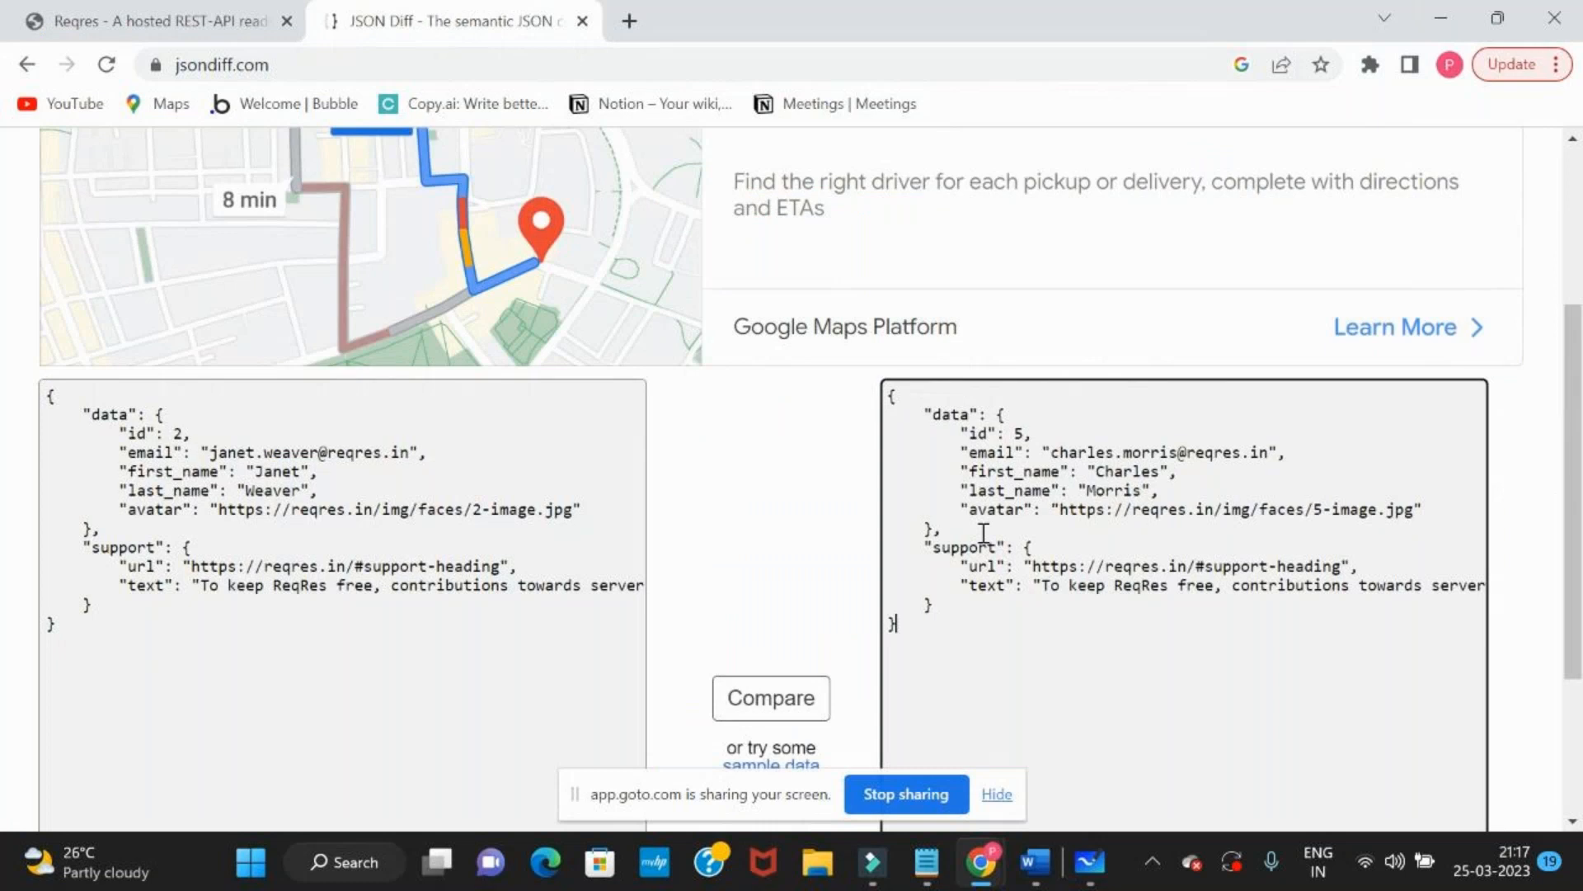
Compare the documented response with the user 5 response and examine the first_name difference
{"action": "left_click", "coordinate": [775, 697]}
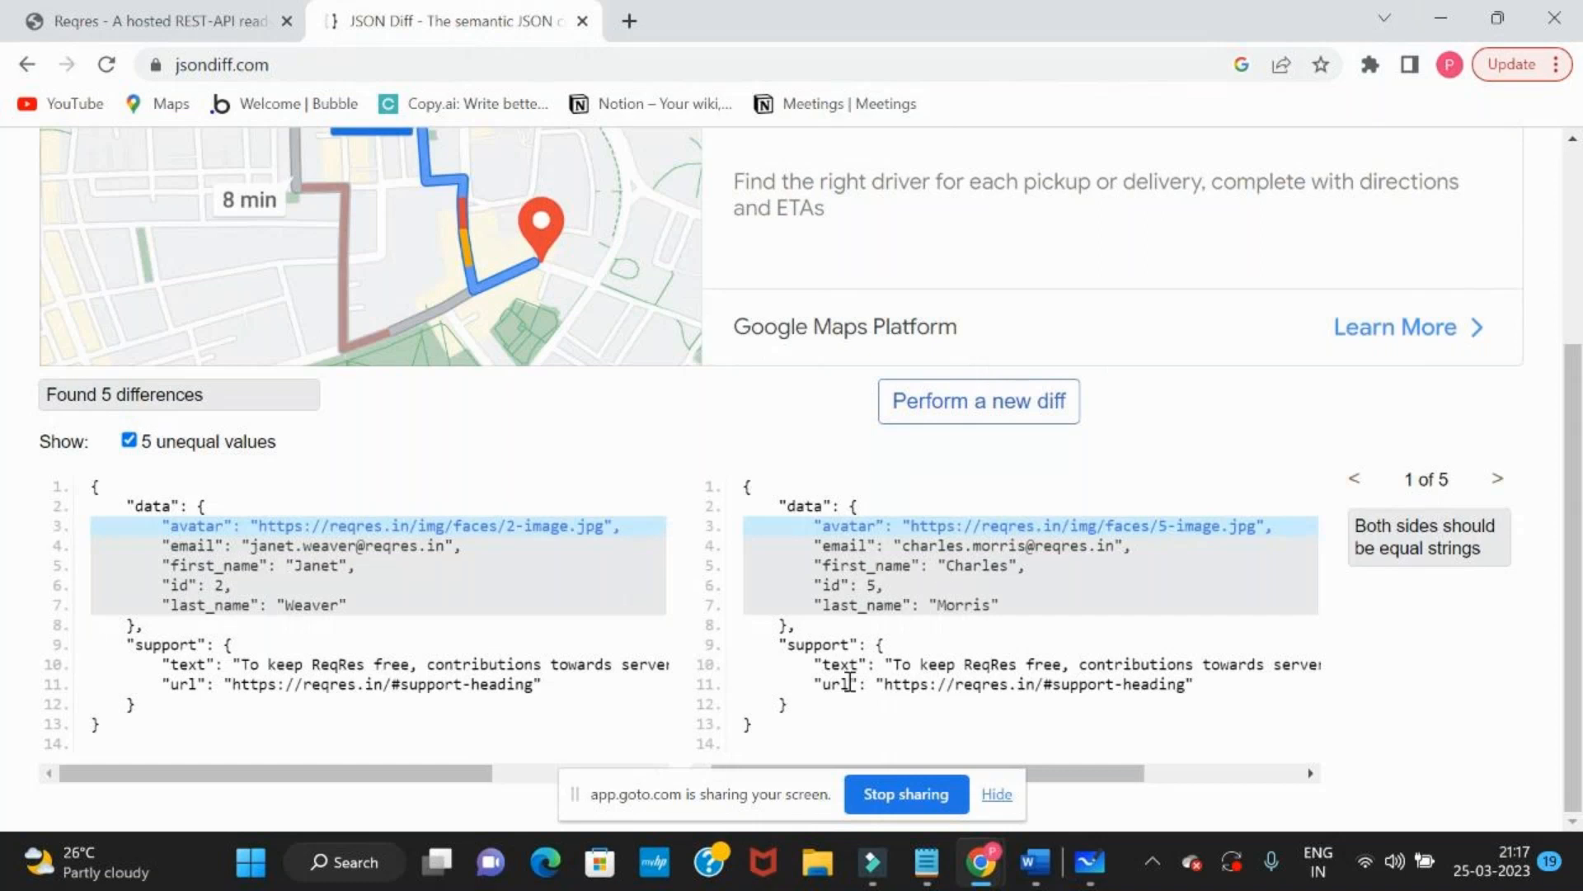
{"action": "left_click", "coordinate": [1030, 574]}
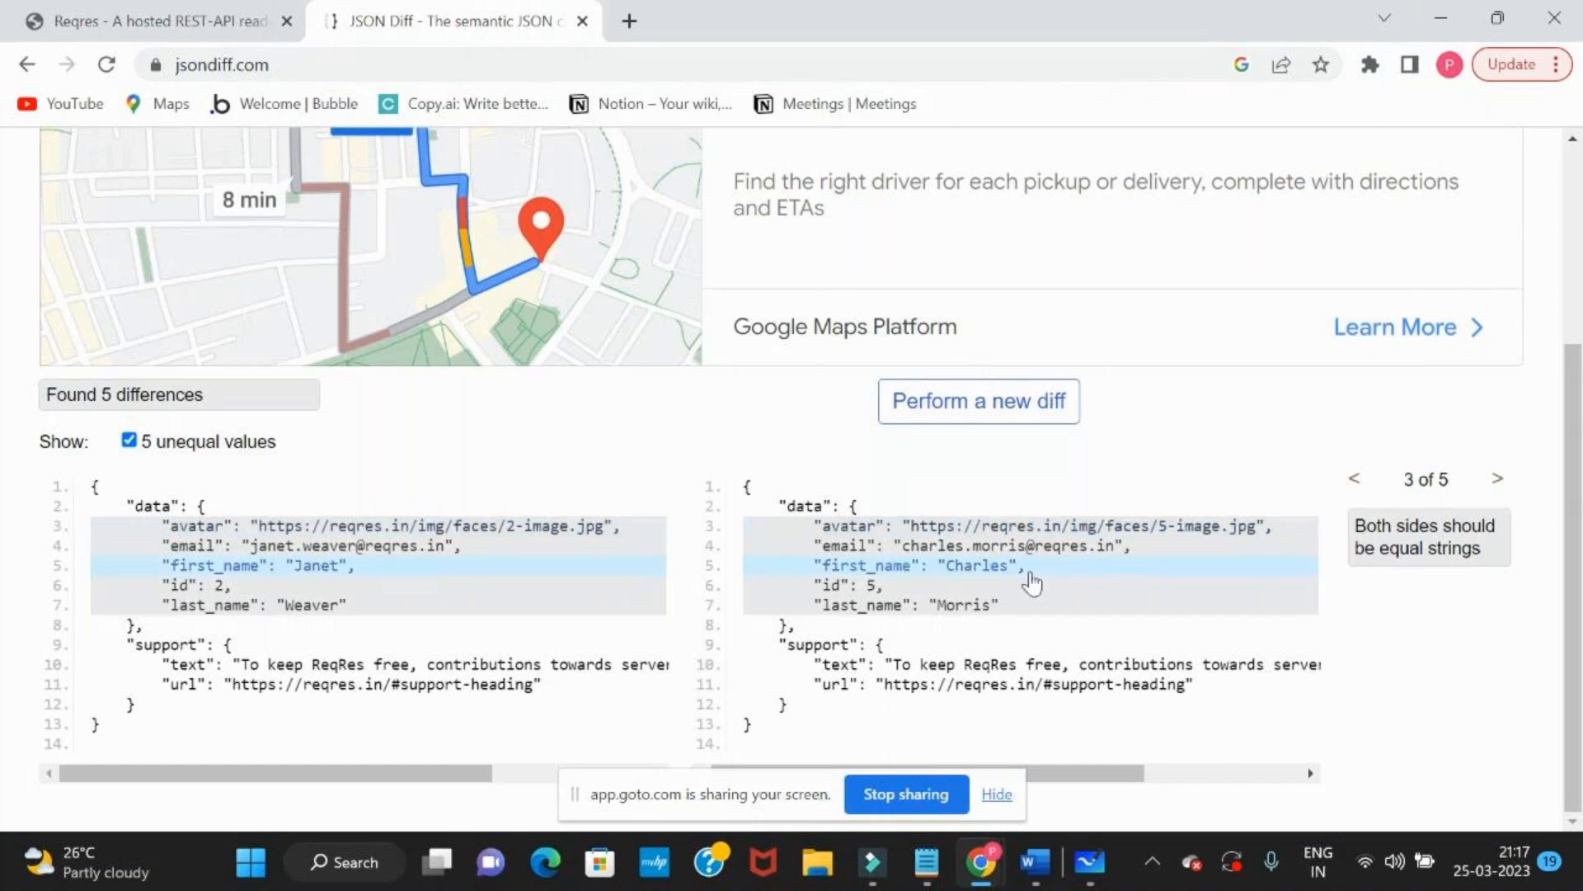
{"action": "key", "text": "alt+Tab"}
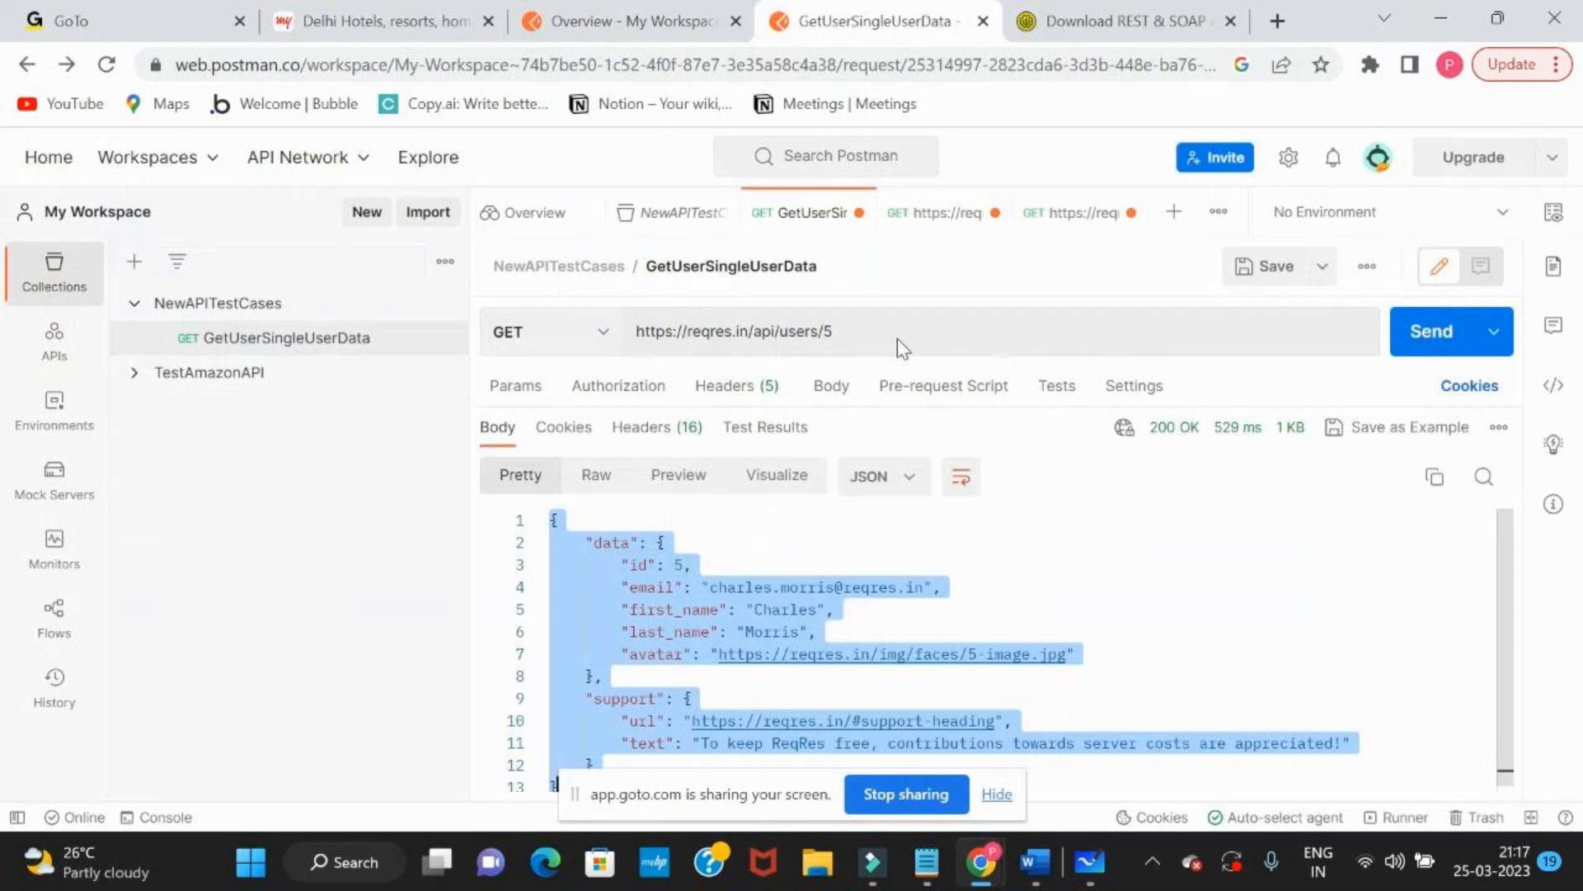
{"action": "type", "text": "6"}
{"action": "key", "text": "ctrl+Return"}
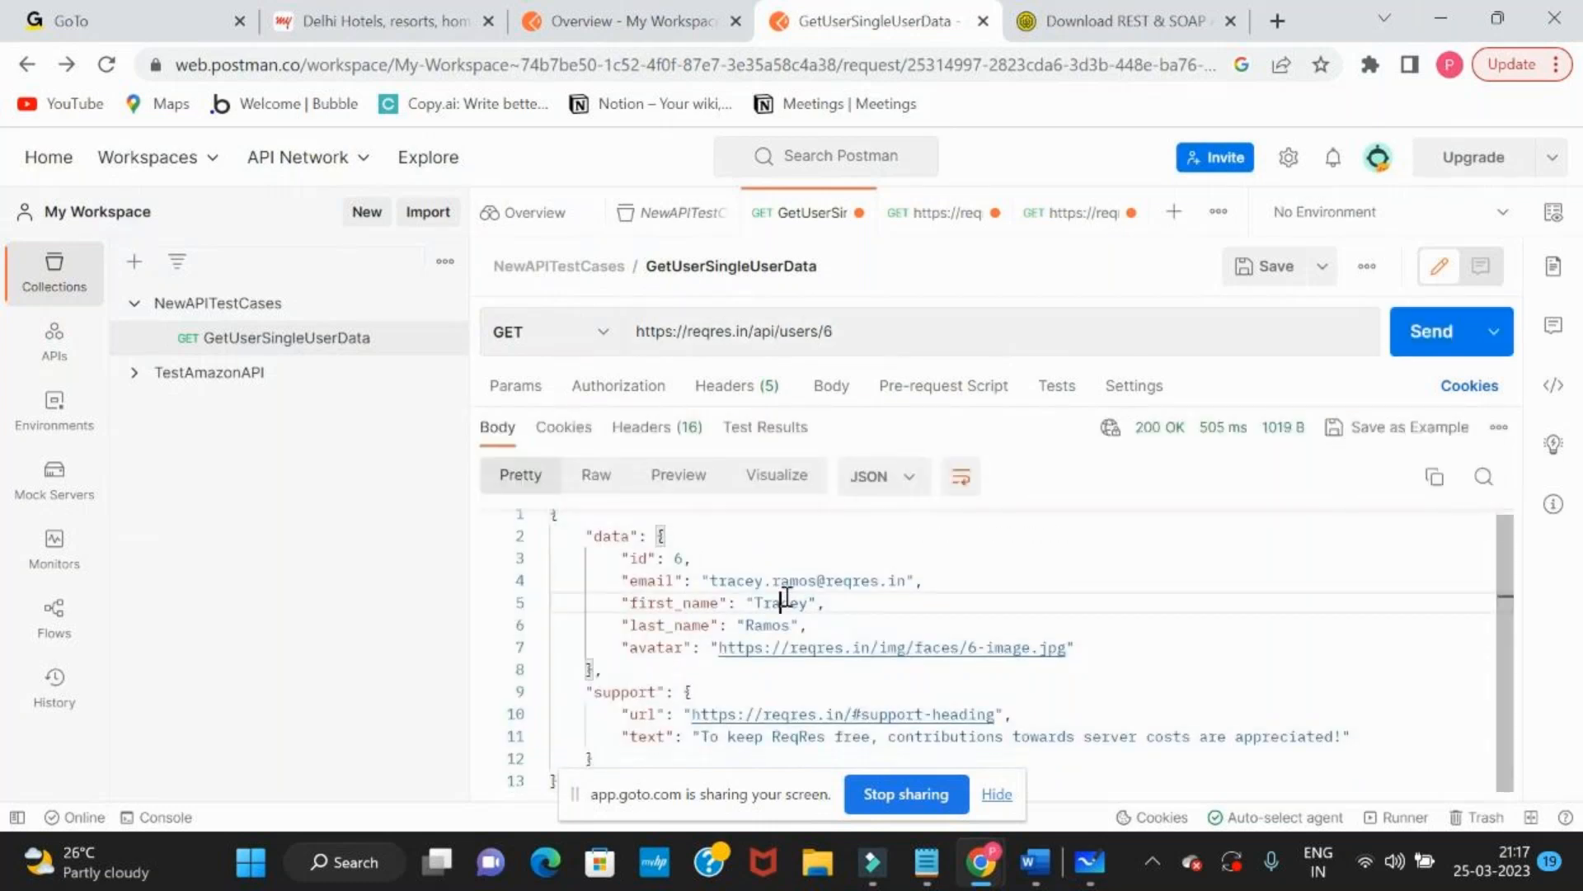
Copy the whole user 6 response body over the second JSON document in a new JSON Diff comparison and run the comparison
{"action": "key", "text": "ctrl+a"}
{"action": "key", "text": "ctrl+c"}
{"action": "key", "text": "alt+Tab"}
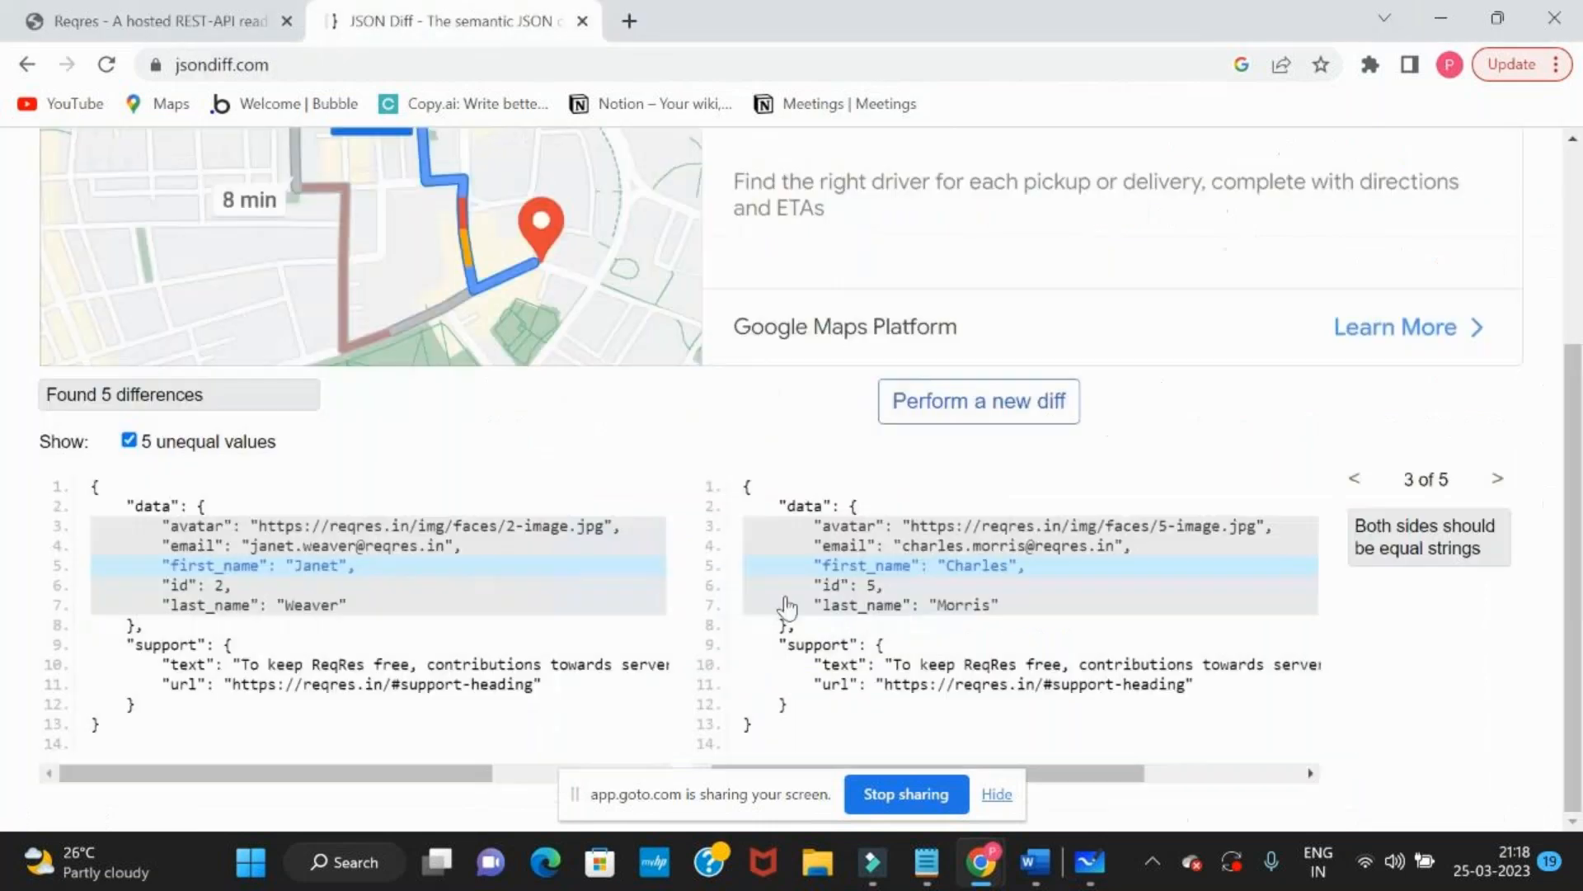
{"action": "left_click", "coordinate": [1052, 413]}
{"action": "key", "text": "ctrl+a"}
{"action": "key", "text": "ctrl+v"}
{"action": "left_click", "coordinate": [757, 701]}
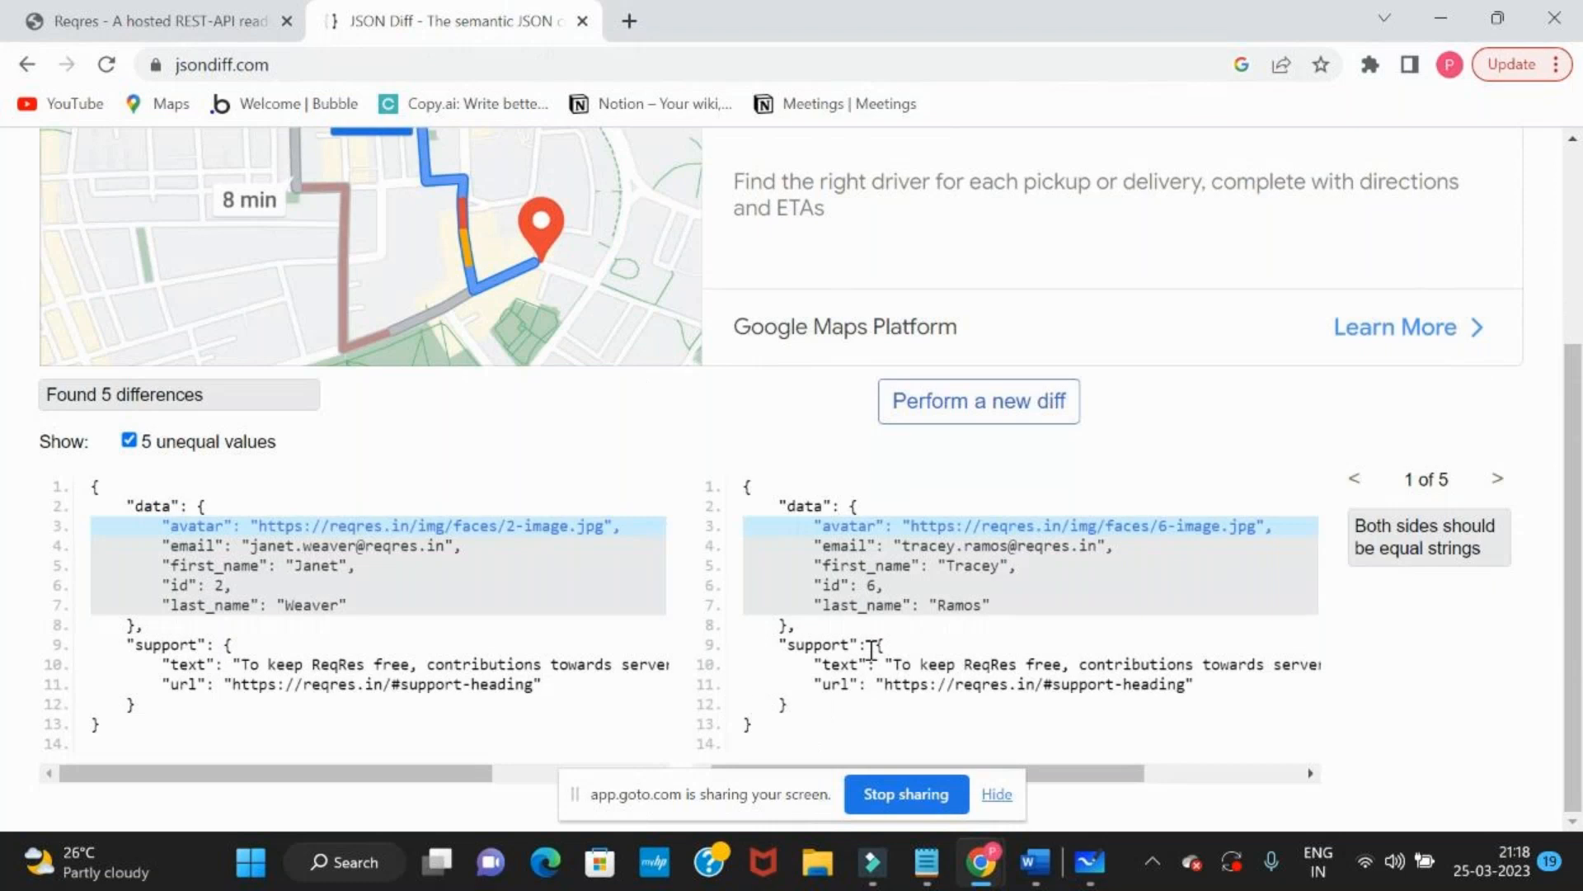
Examine the first_name and id differences between the documented response and the user 6 response
{"action": "left_click_drag", "start_coordinate": [240, 525], "coordinate": [434, 654]}
{"action": "left_click_drag", "start_coordinate": [883, 585], "coordinate": [845, 591]}
{"action": "left_click", "coordinate": [948, 569]}
{"action": "left_click_drag", "start_coordinate": [1018, 569], "coordinate": [944, 577]}
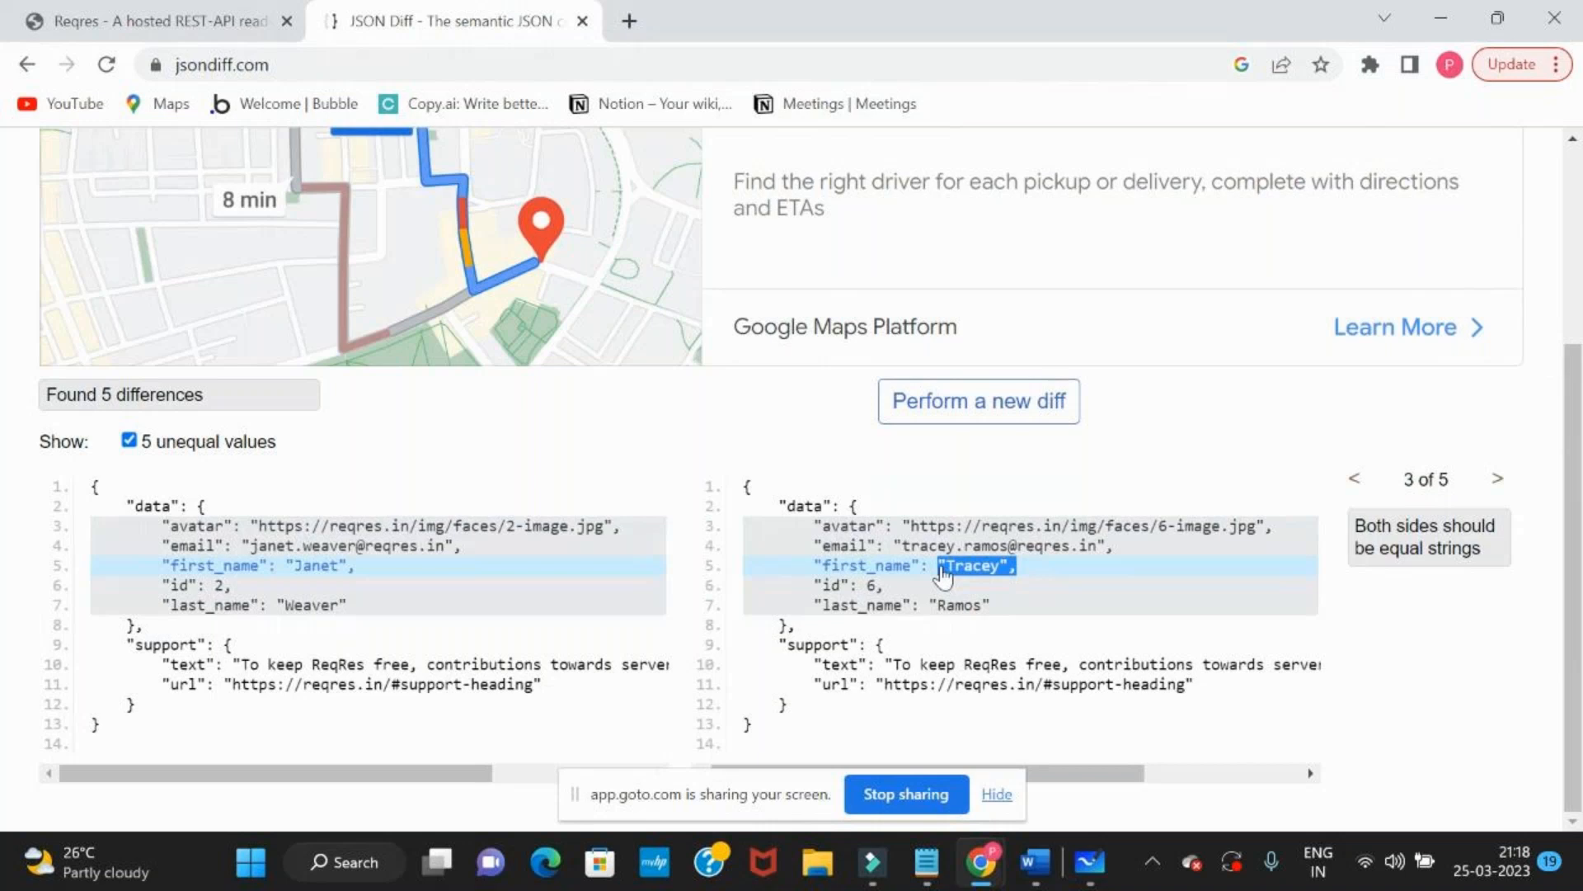
{"action": "key", "text": "alt+Tab"}
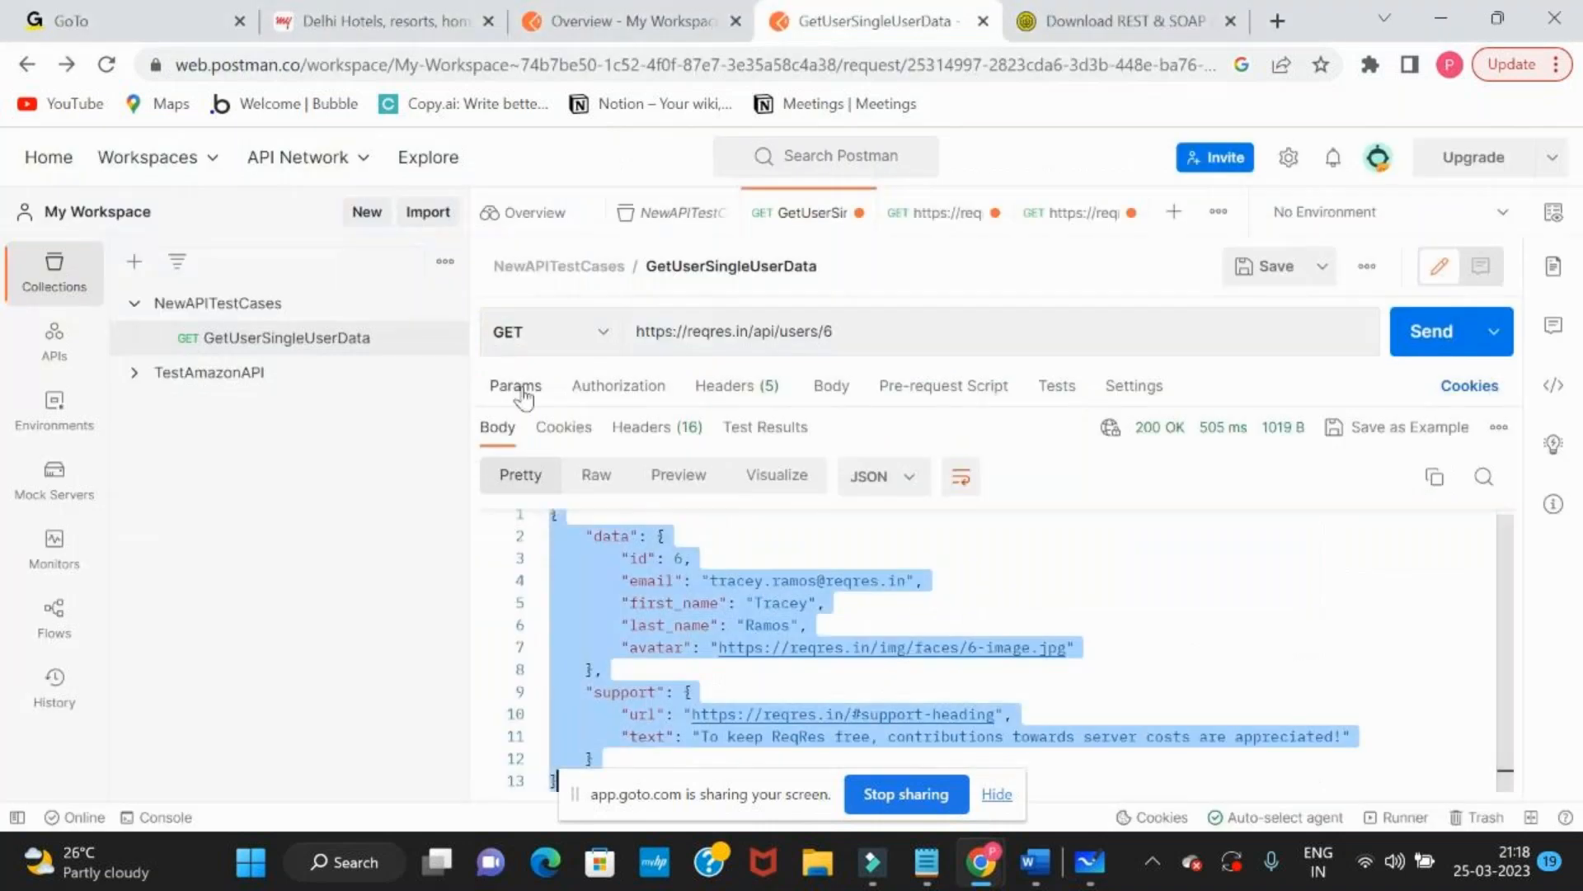
{"action": "key", "text": "alt+Tab"}
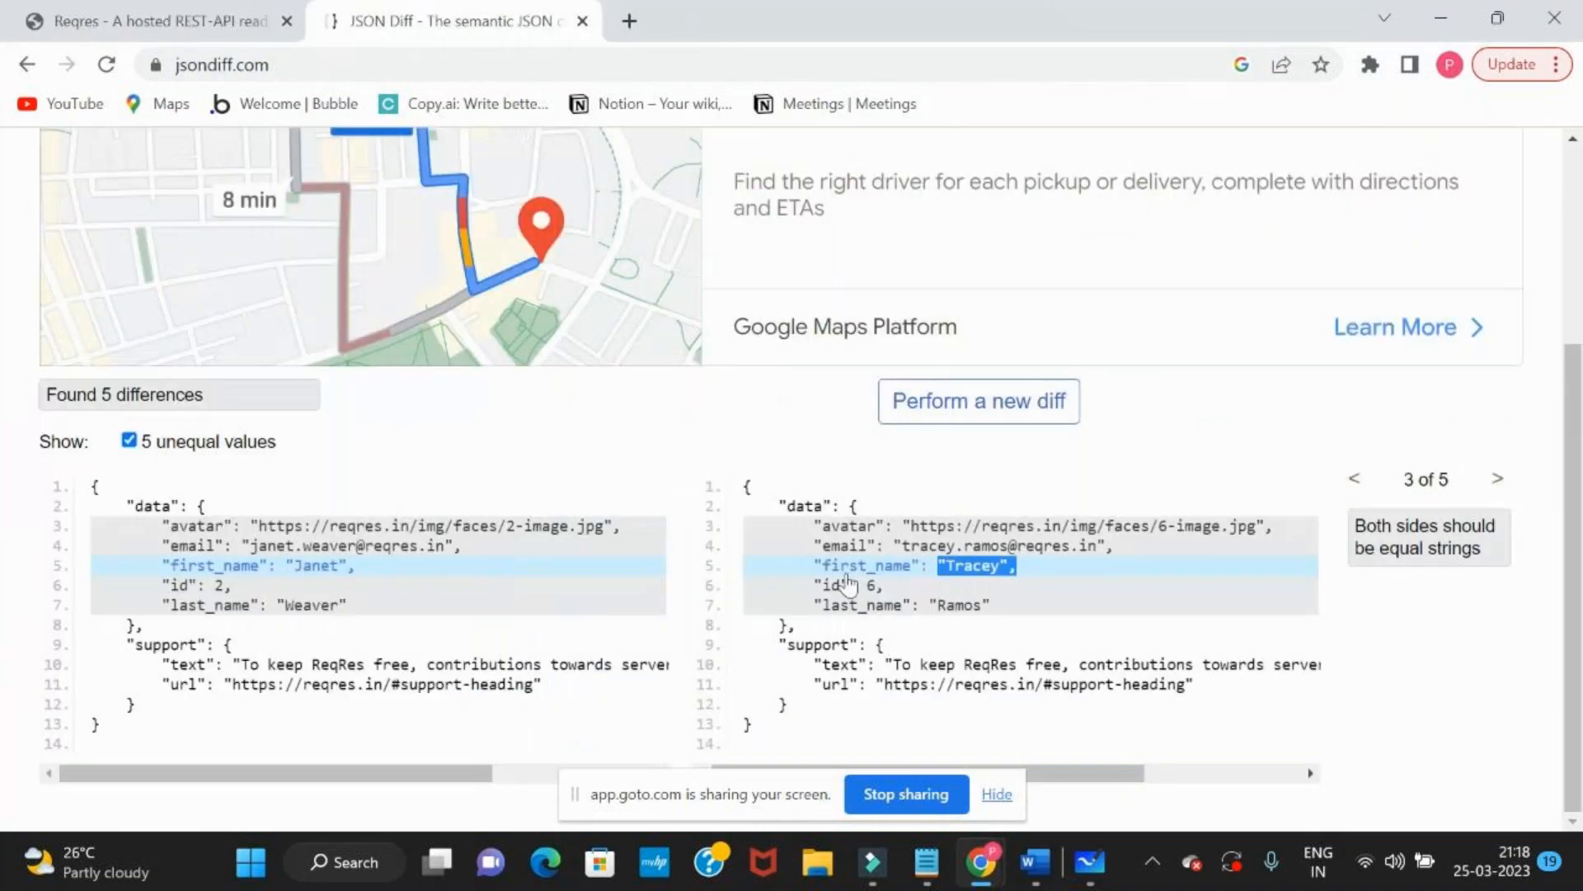
{"action": "left_click_drag", "start_coordinate": [815, 587], "coordinate": [883, 602]}
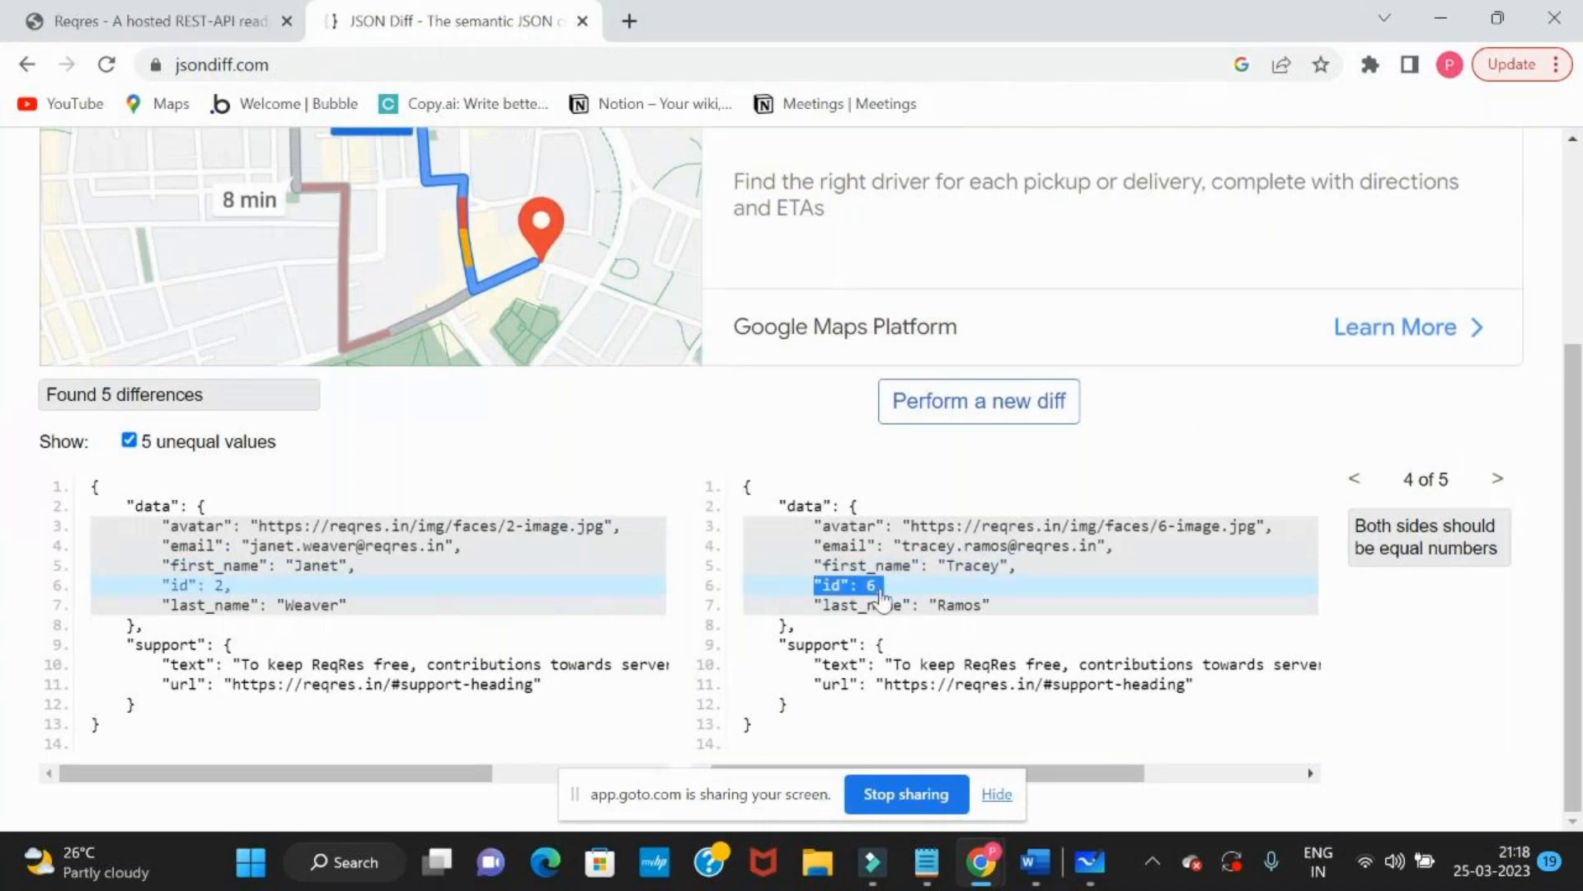
Switch to Microsoft Whiteboard, add the text "Select * user where userid =6" below the CRUD notes, and widen its box to fit one line
{"action": "key", "text": "alt+Tab"}
{"action": "key", "text": "Tab"}
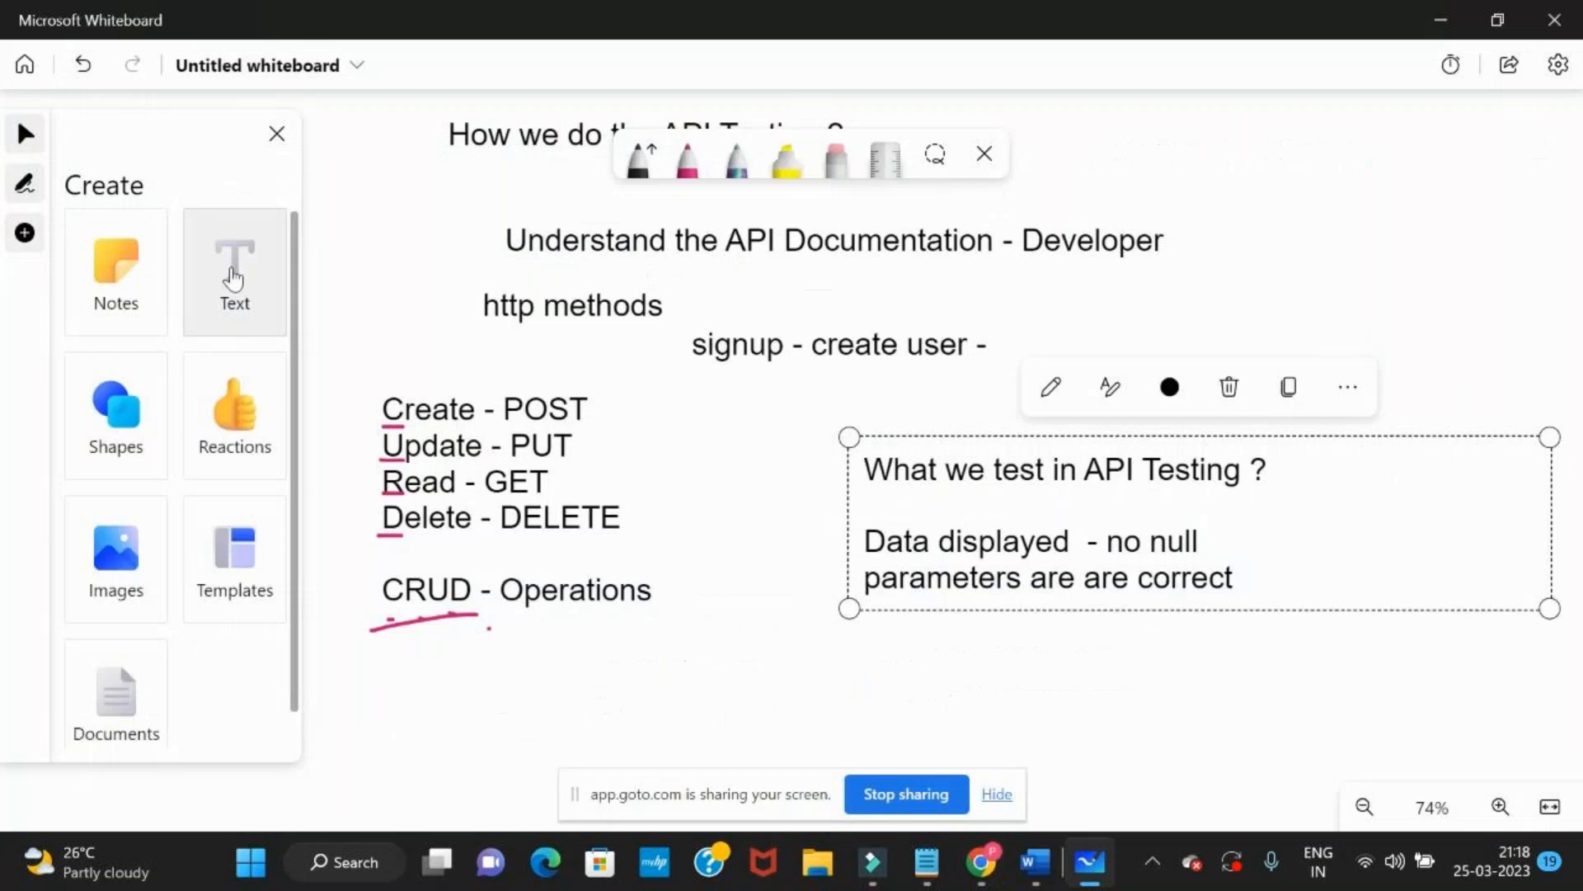
{"action": "left_click", "coordinate": [486, 677]}
{"action": "type", "text": "Select"}
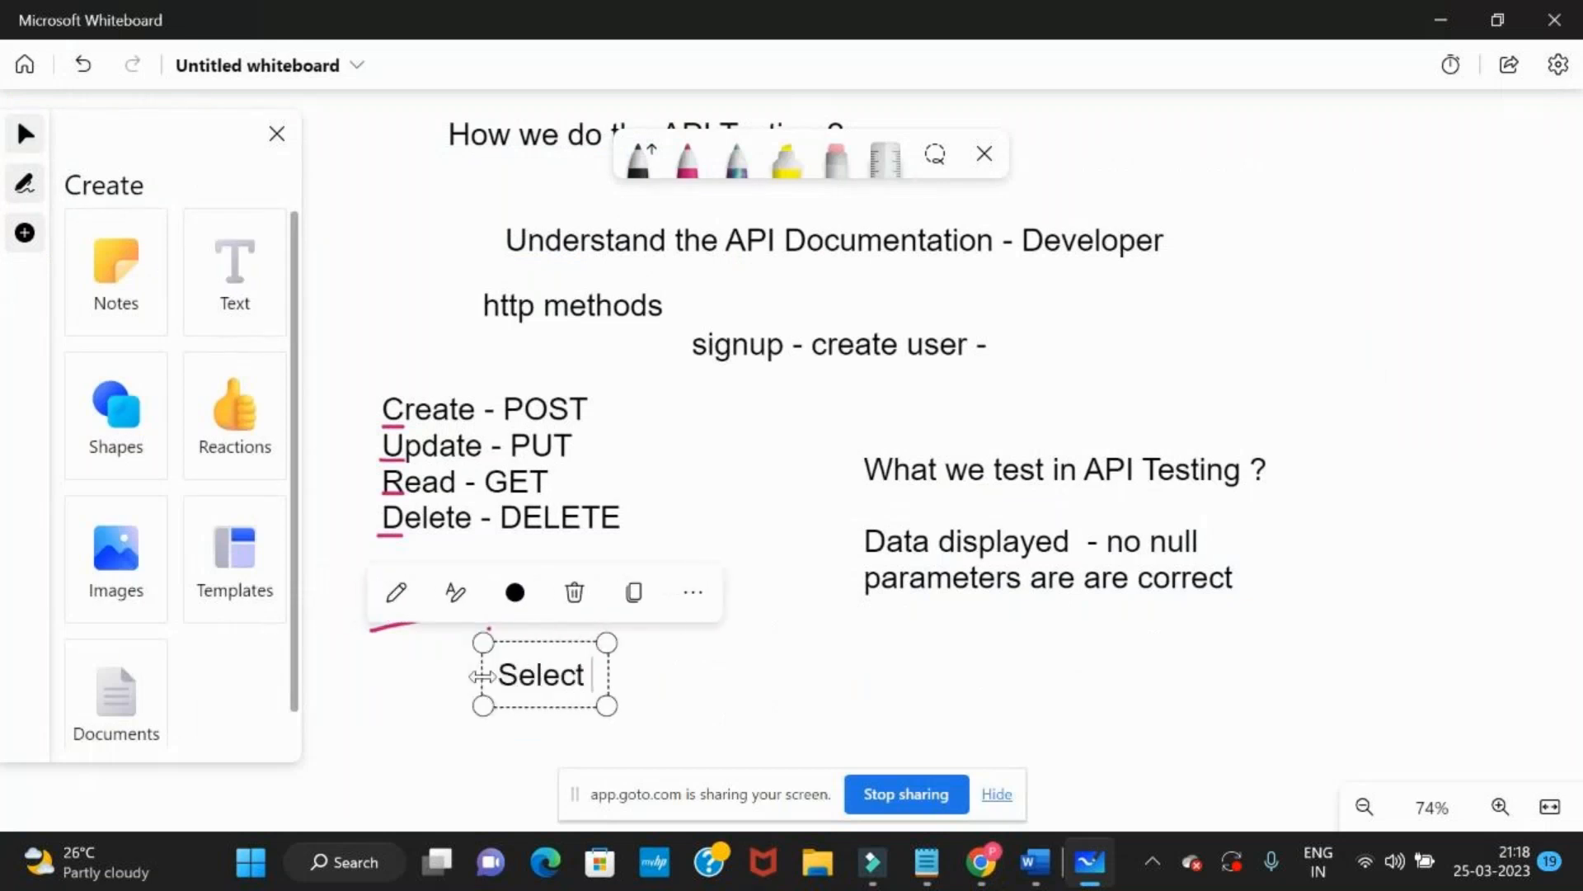
{"action": "key", "text": "alt+Tab"}
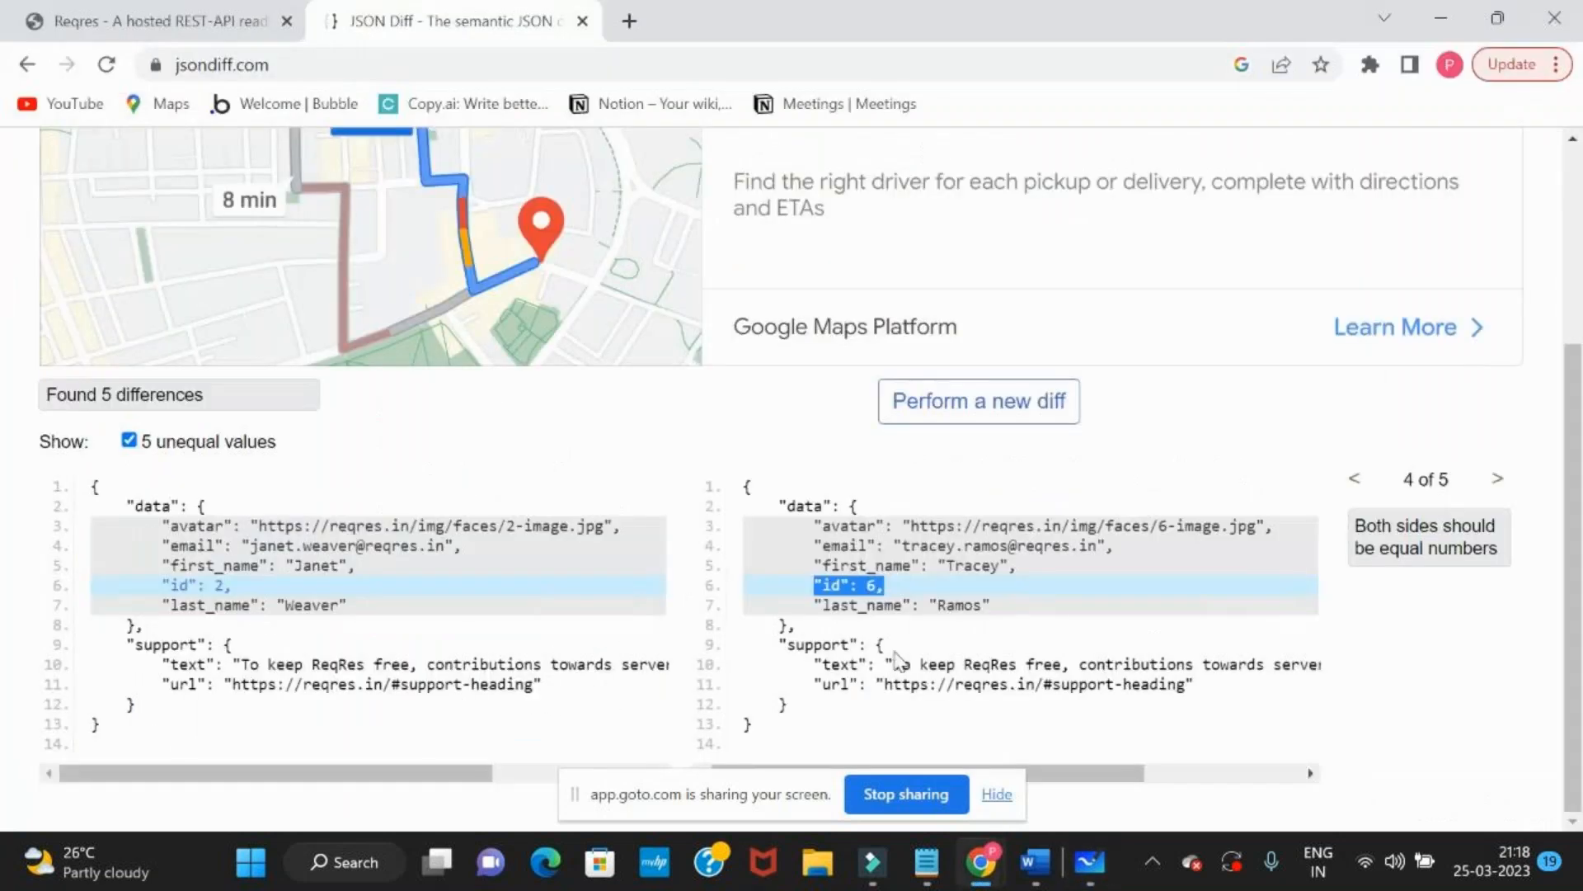
{"action": "key", "text": "alt+Tab"}
{"action": "type", "text": "* user"}
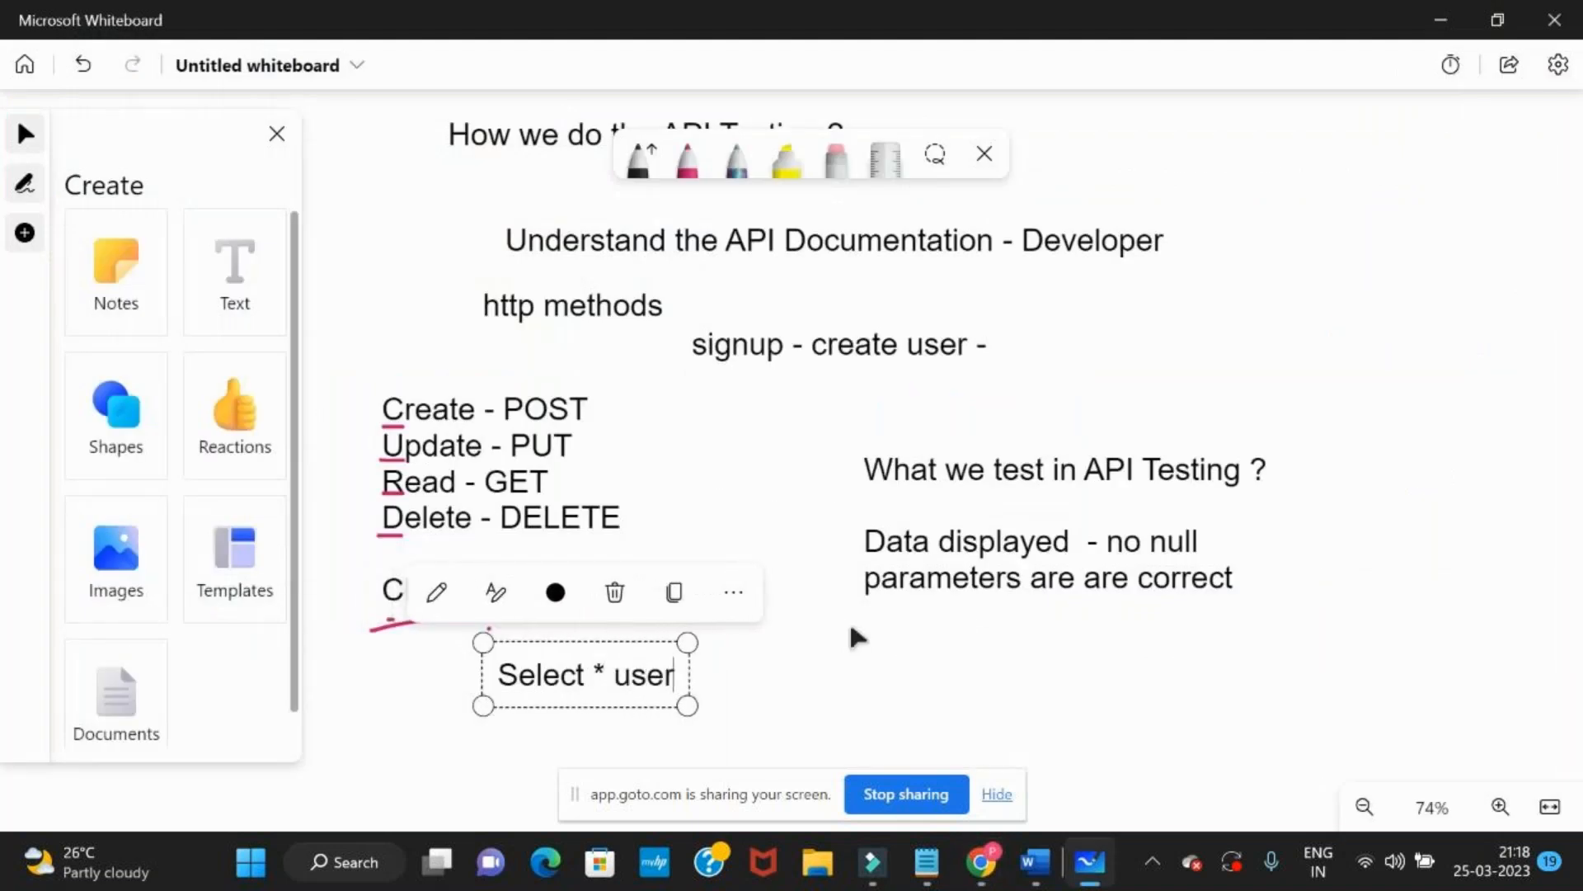
{"action": "type", "text": " where userid ="}
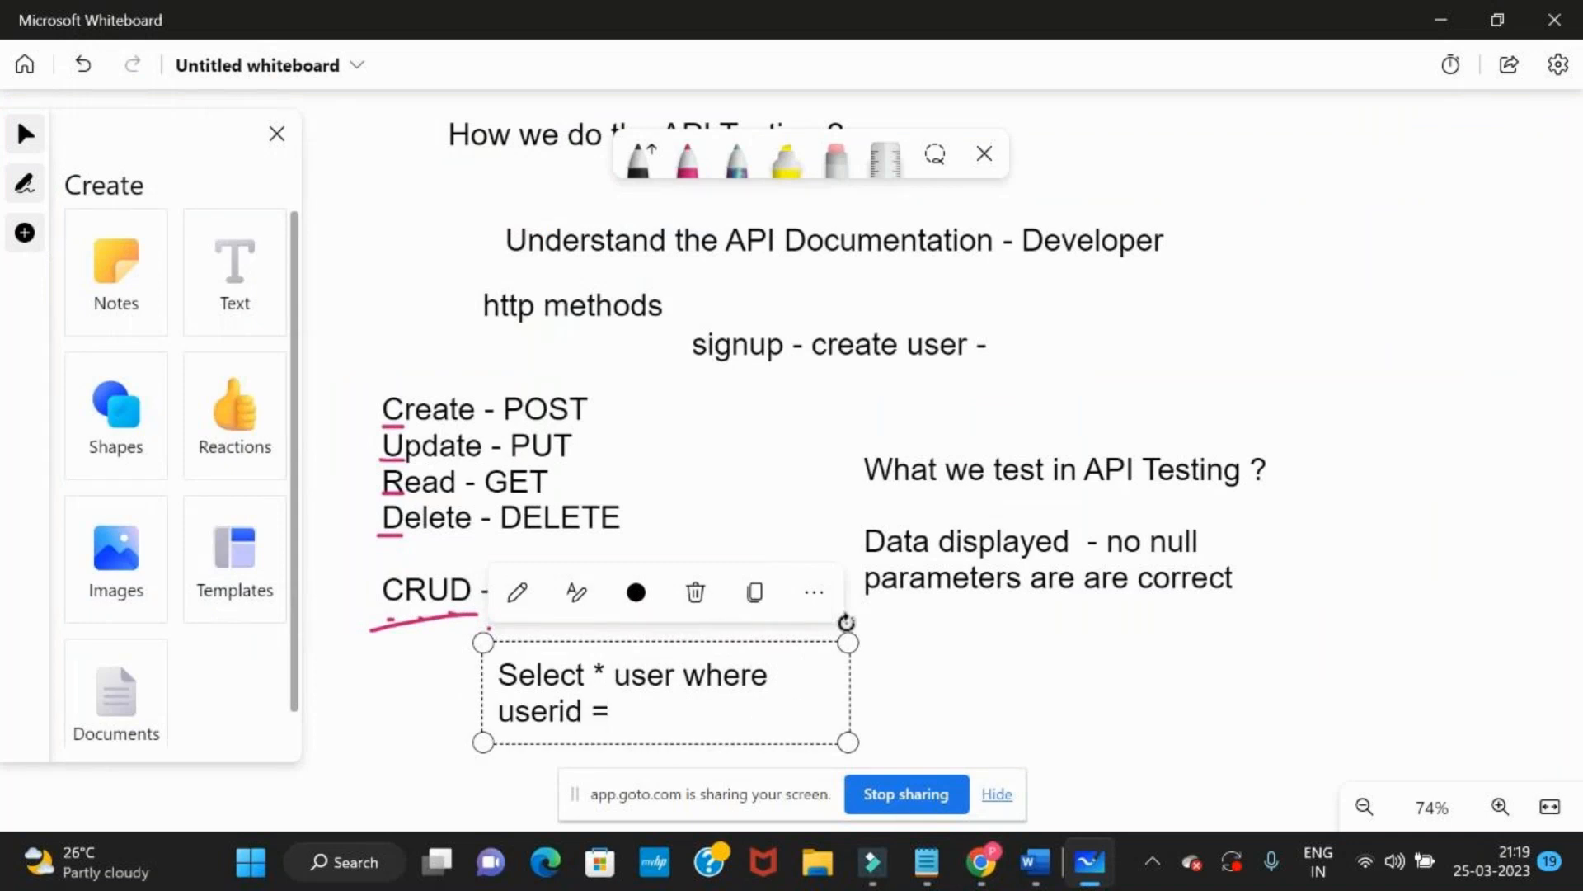
{"action": "type", "text": "6"}
{"action": "left_click_drag", "start_coordinate": [842, 689], "coordinate": [1230, 664]}
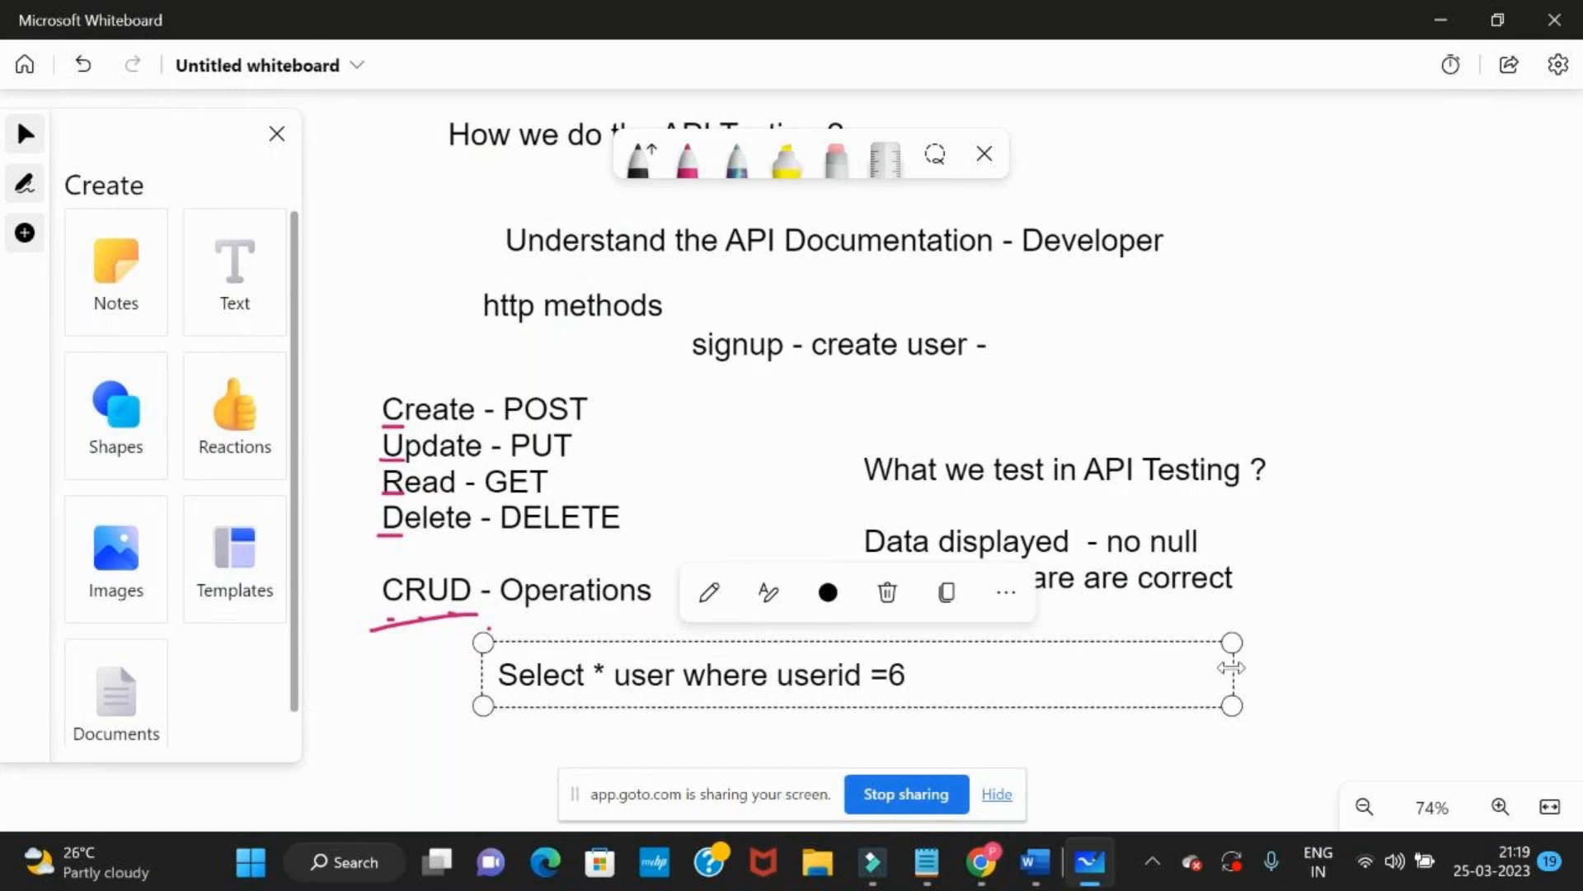
Check the first_name difference in JSON Diff, then return to the whiteboard and start a new line under the query
{"action": "key", "text": "alt+Tab"}
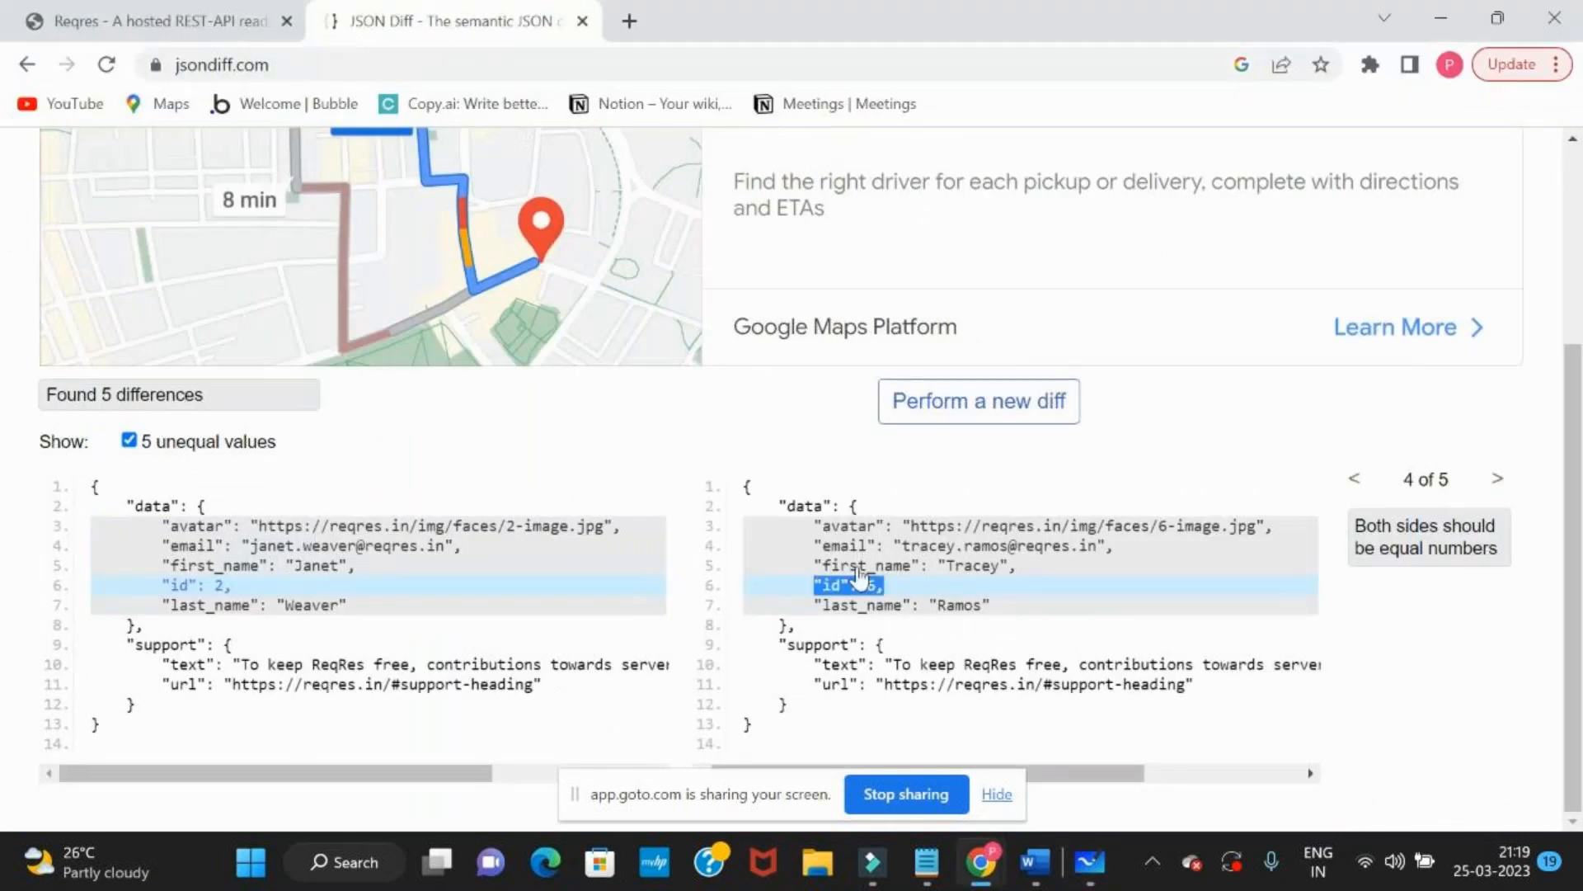
{"action": "left_click", "coordinate": [858, 571]}
{"action": "key", "text": "alt+Tab"}
{"action": "key", "text": "Return"}
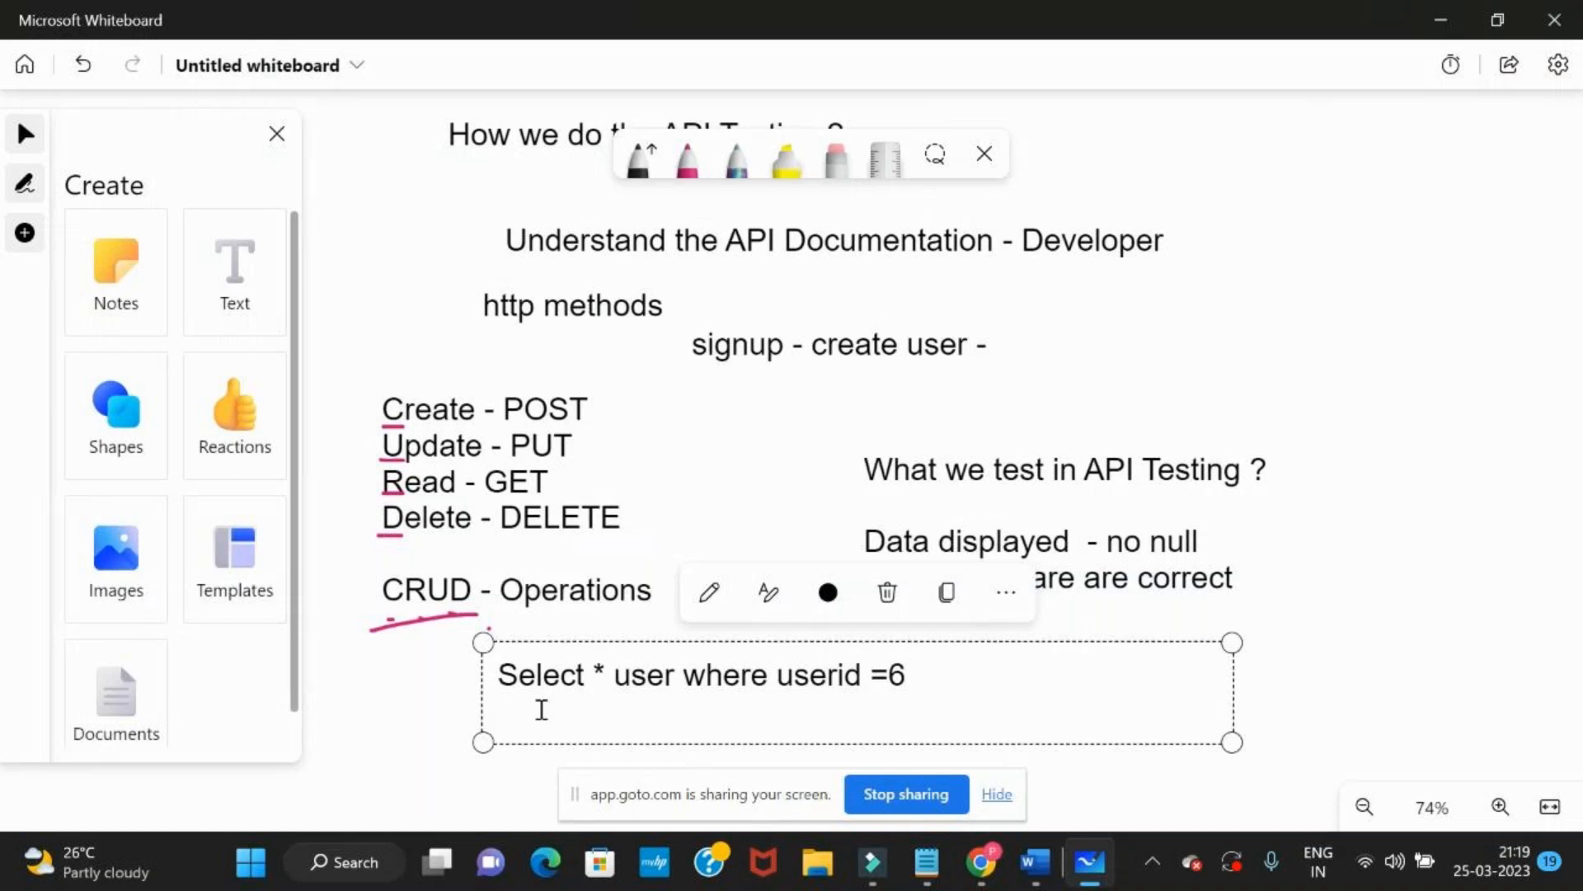
Switch to JSON Diff and reopen the two JSON documents for a new comparison
{"action": "key", "text": "alt+Tab"}
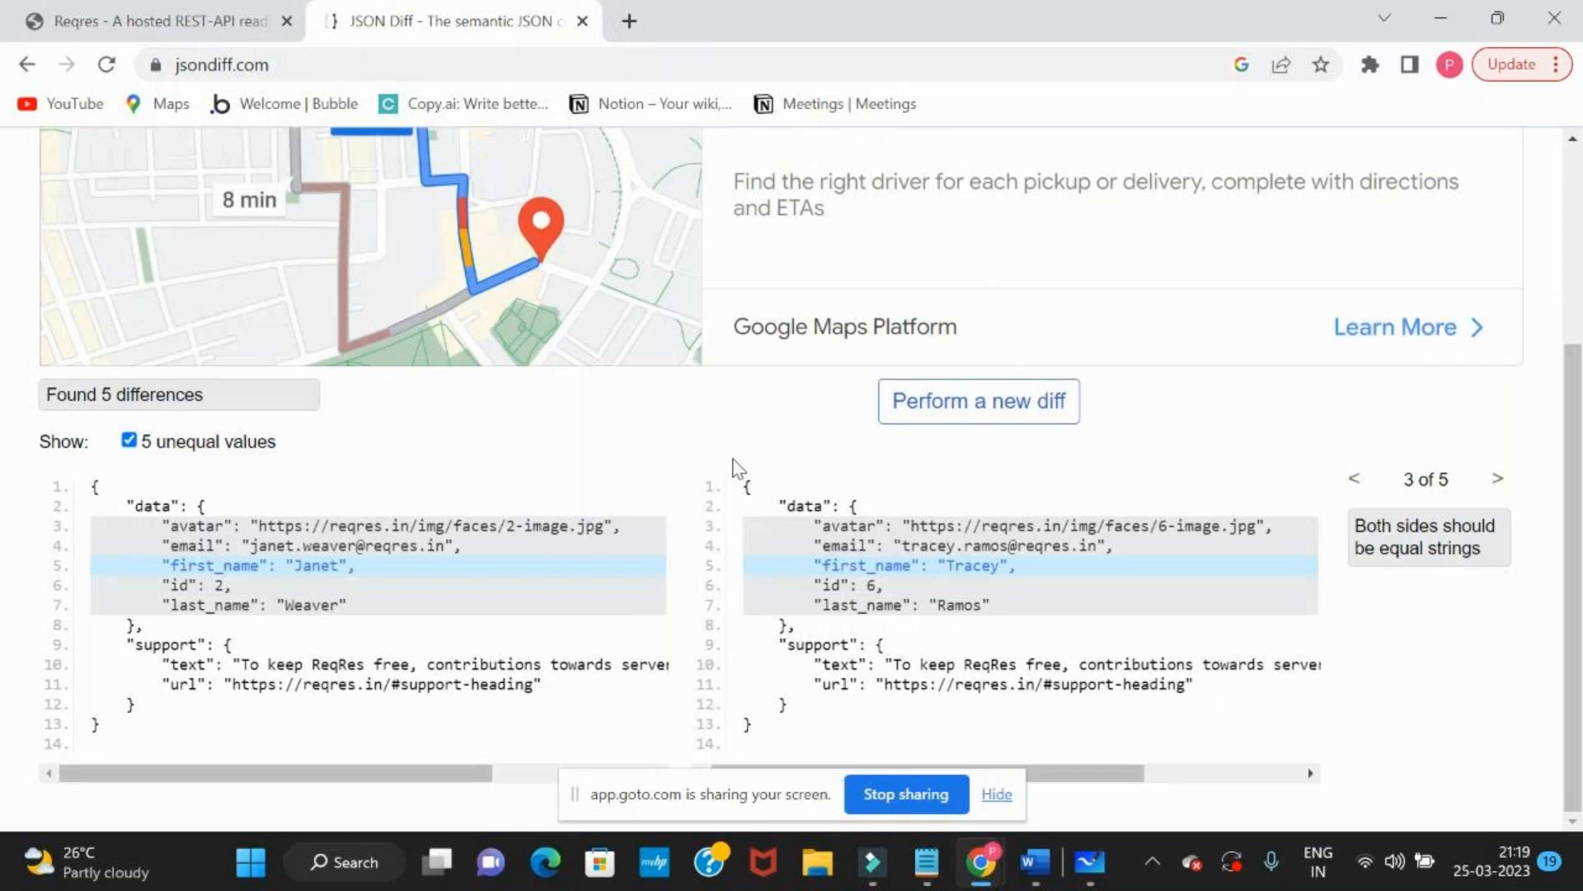
{"action": "left_click", "coordinate": [998, 407]}
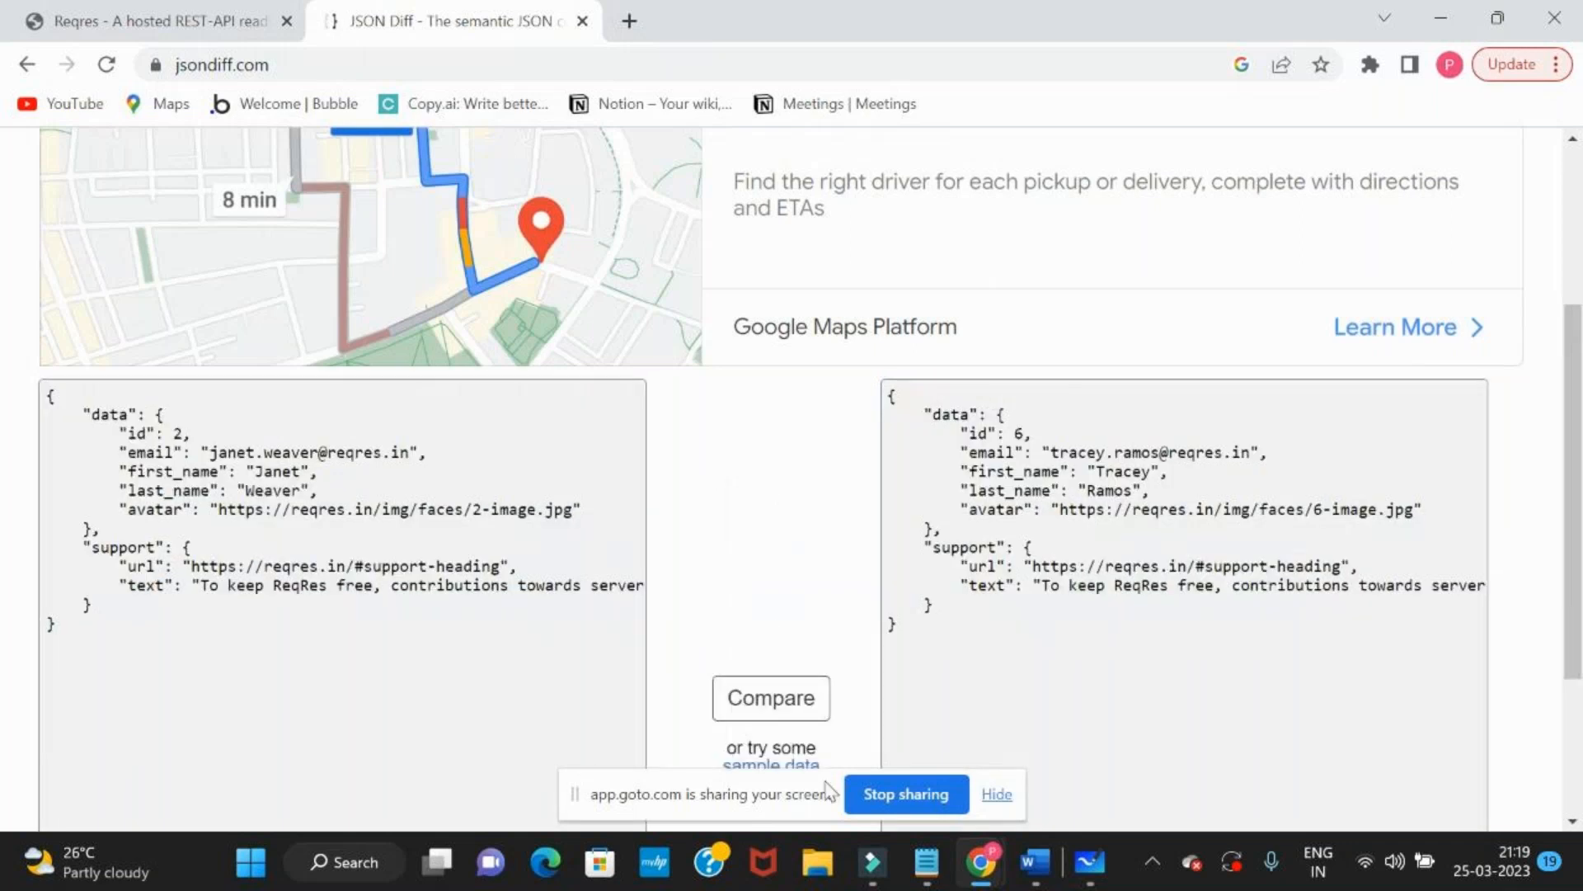
{"action": "scroll", "coordinate": [809, 530], "scroll_direction": "down", "scroll_amount": 3}
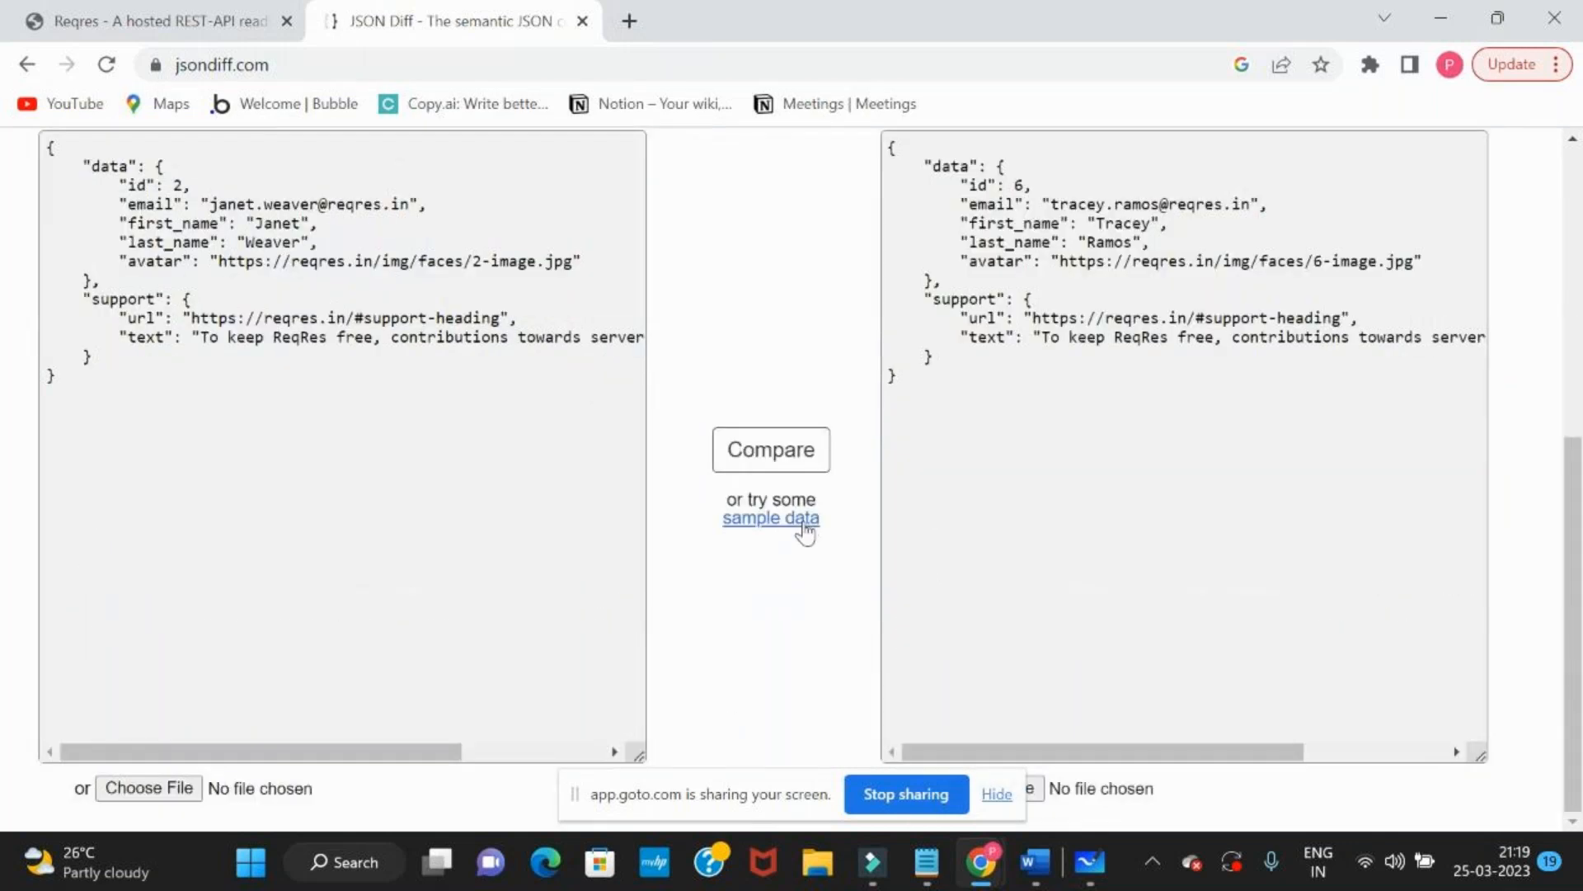
Return to the whiteboard and add the text "read data of user 2" below the select query
{"action": "key", "text": "alt+Tab"}
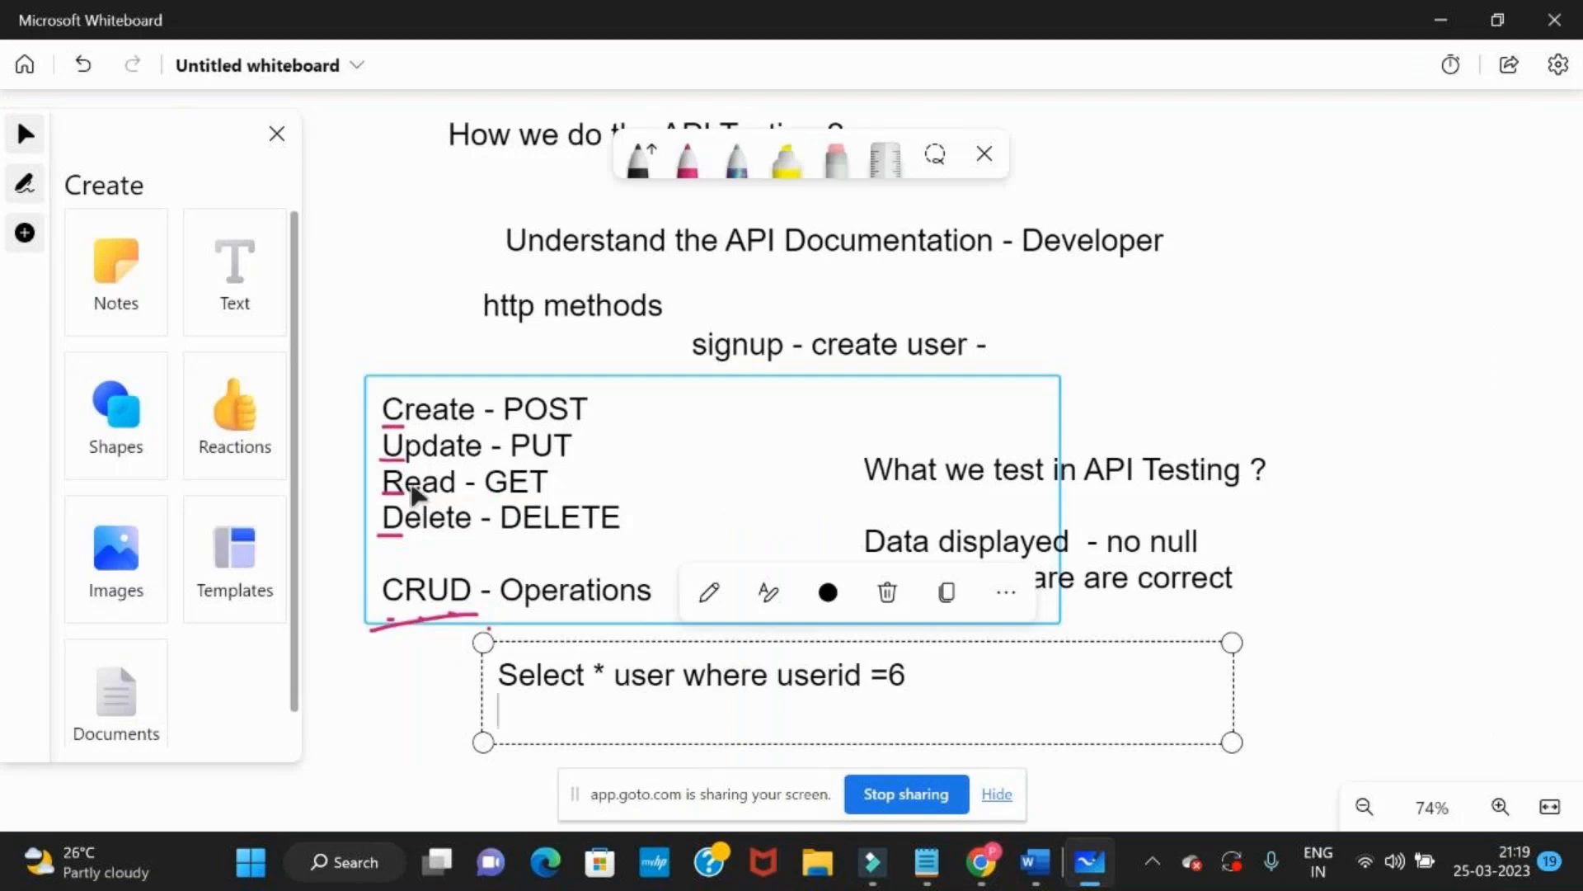
{"action": "left_click_drag", "start_coordinate": [366, 753], "coordinate": [377, 600]}
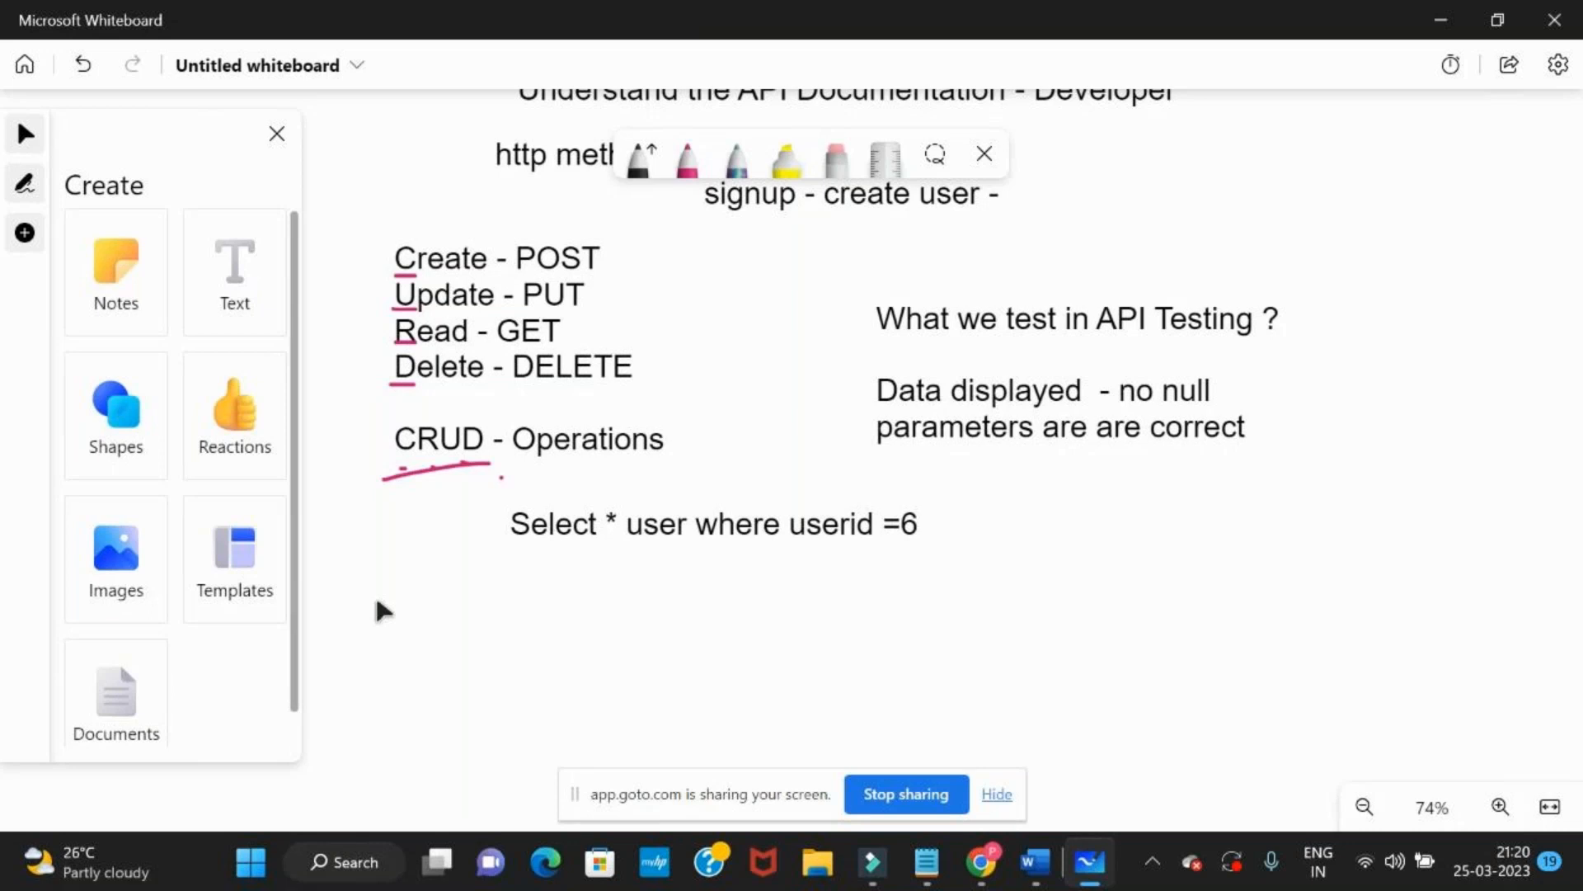
{"action": "left_click", "coordinate": [240, 326]}
{"action": "left_click", "coordinate": [378, 594]}
{"action": "type", "text": "read da"}
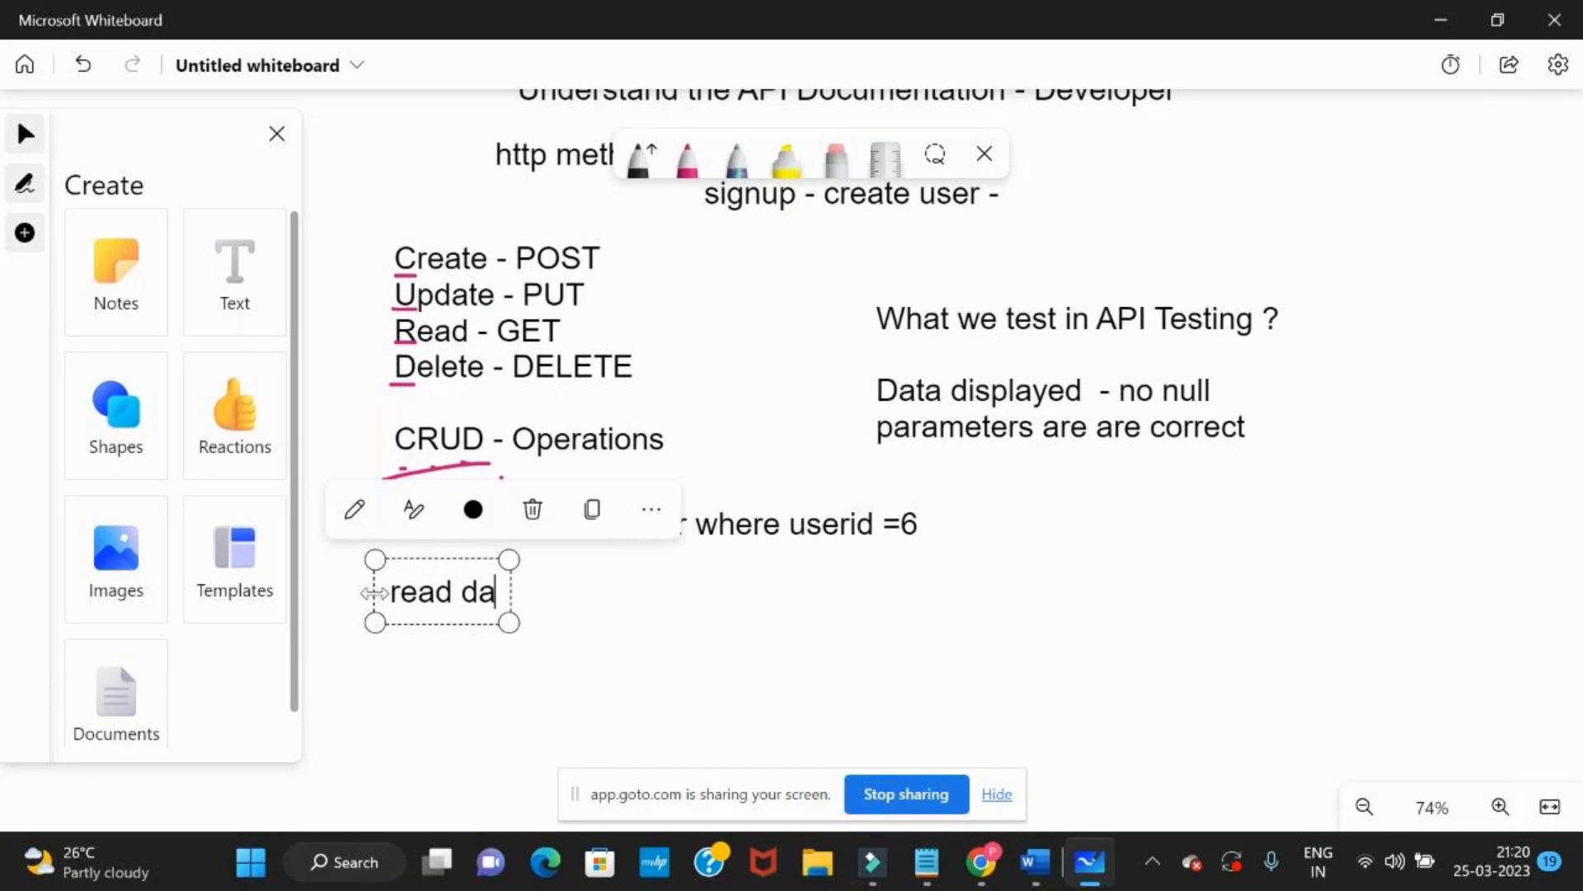
{"action": "type", "text": "ta of u"}
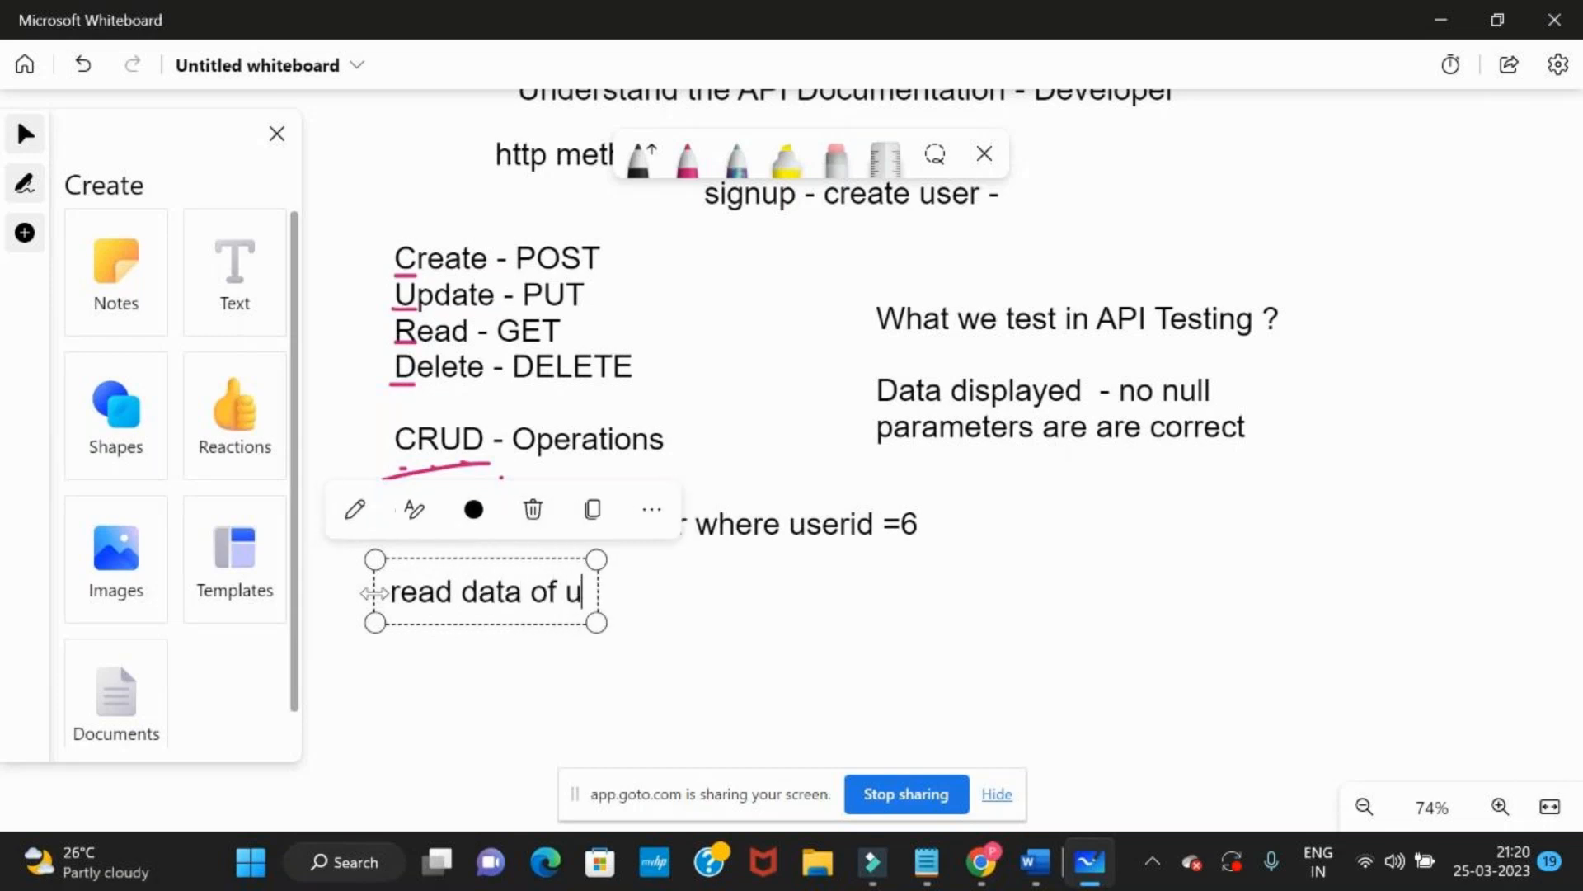
{"action": "type", "text": "ser 2"}
{"action": "key", "text": "alt+Tab"}
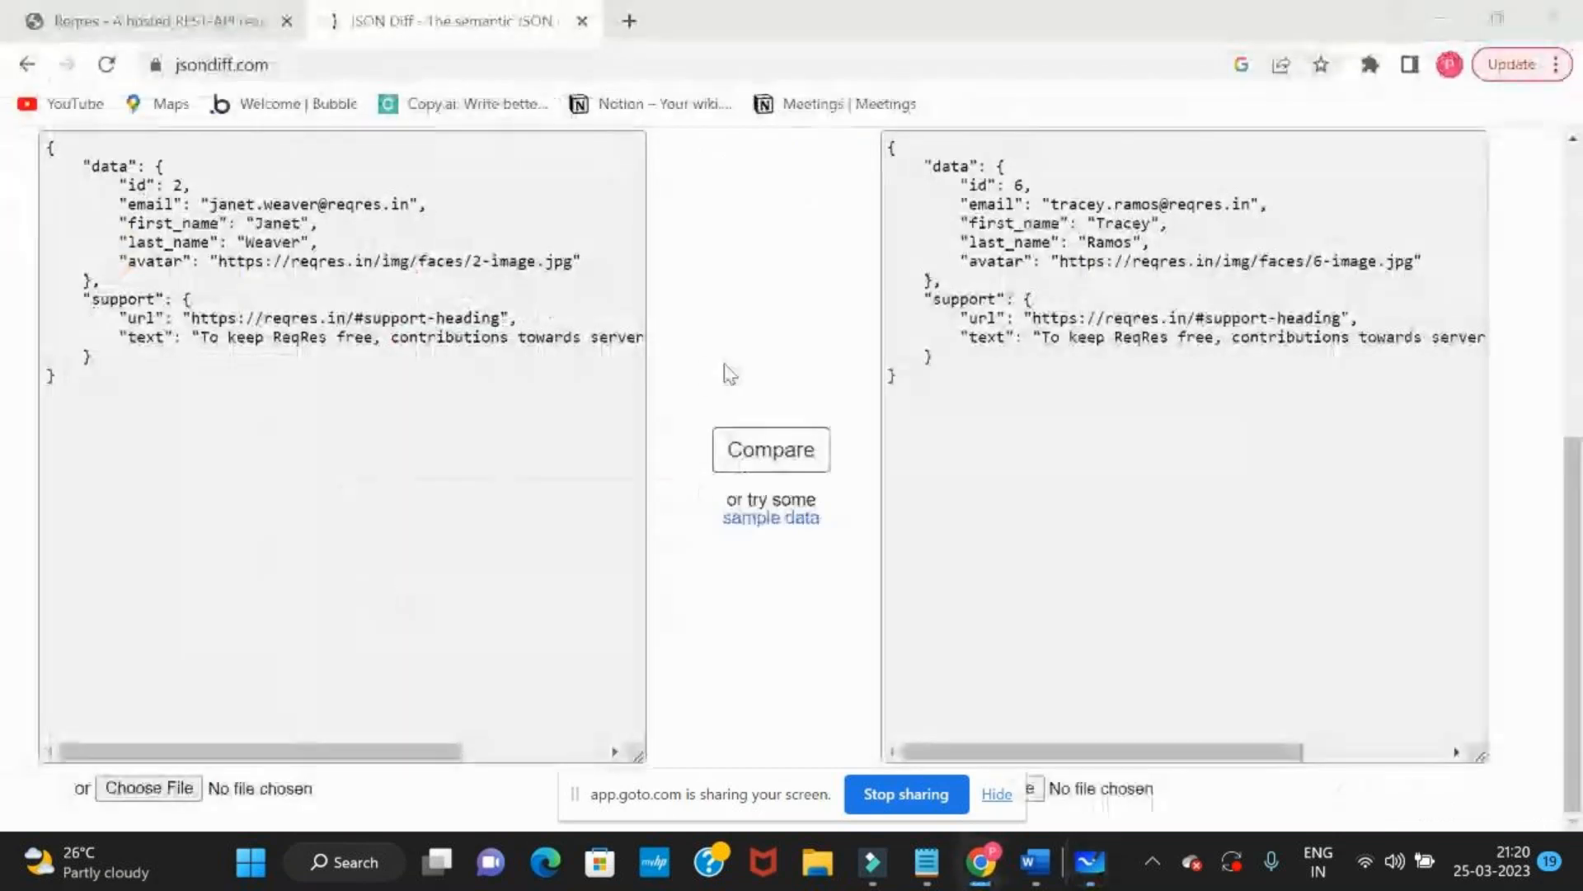
{"action": "key", "text": "alt+Tab"}
{"action": "key", "text": "alt+Tab"}
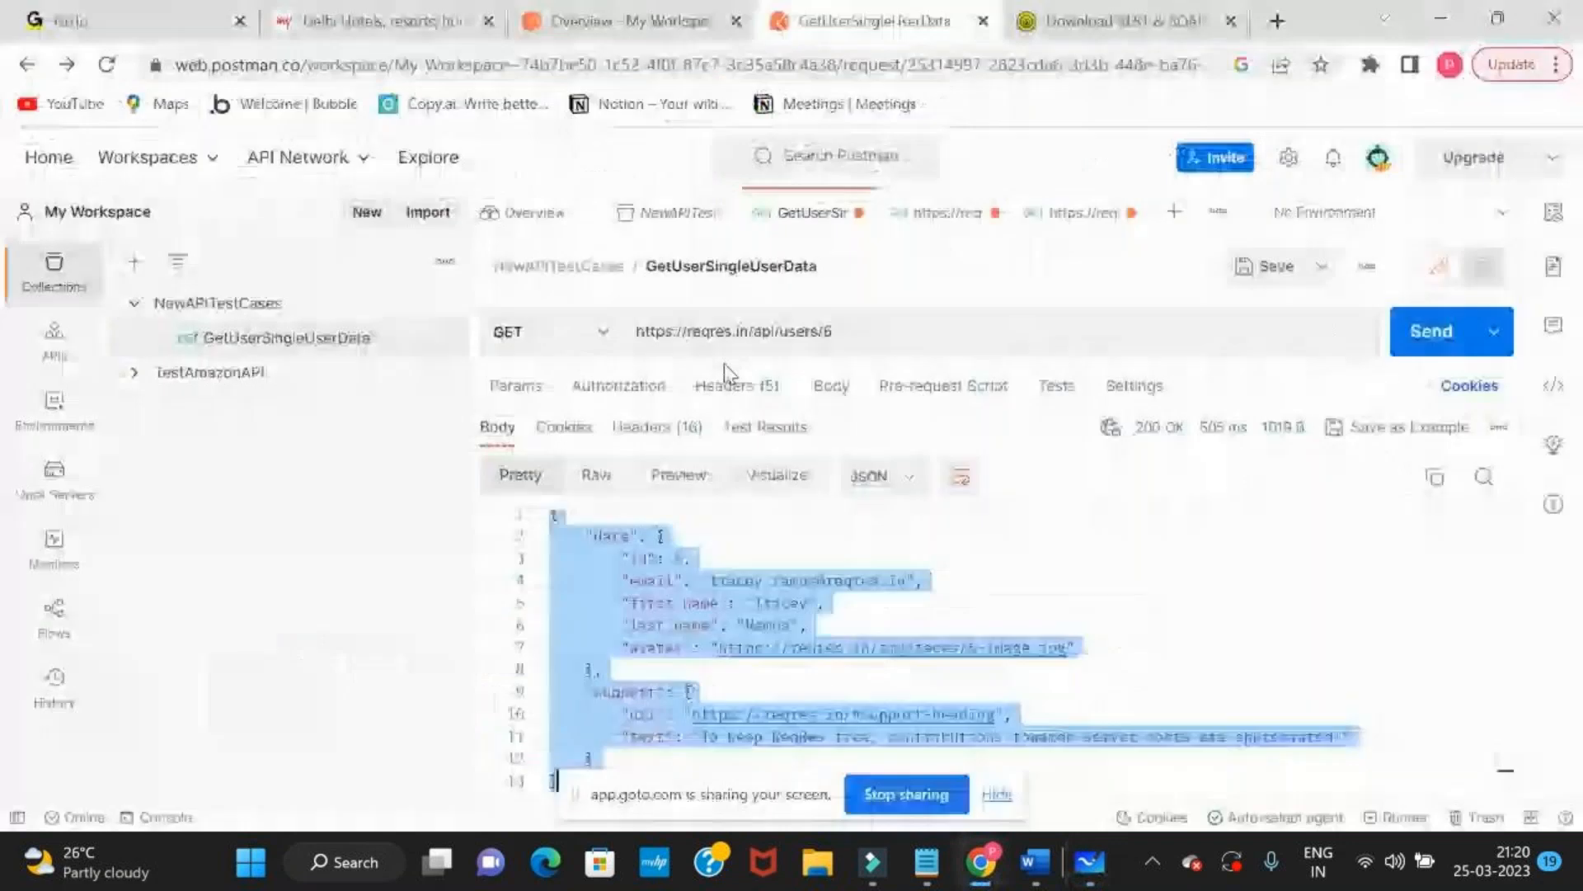
{"action": "left_click", "coordinate": [875, 338]}
{"action": "key", "text": "BackSpace"}
{"action": "type", "text": "2"}
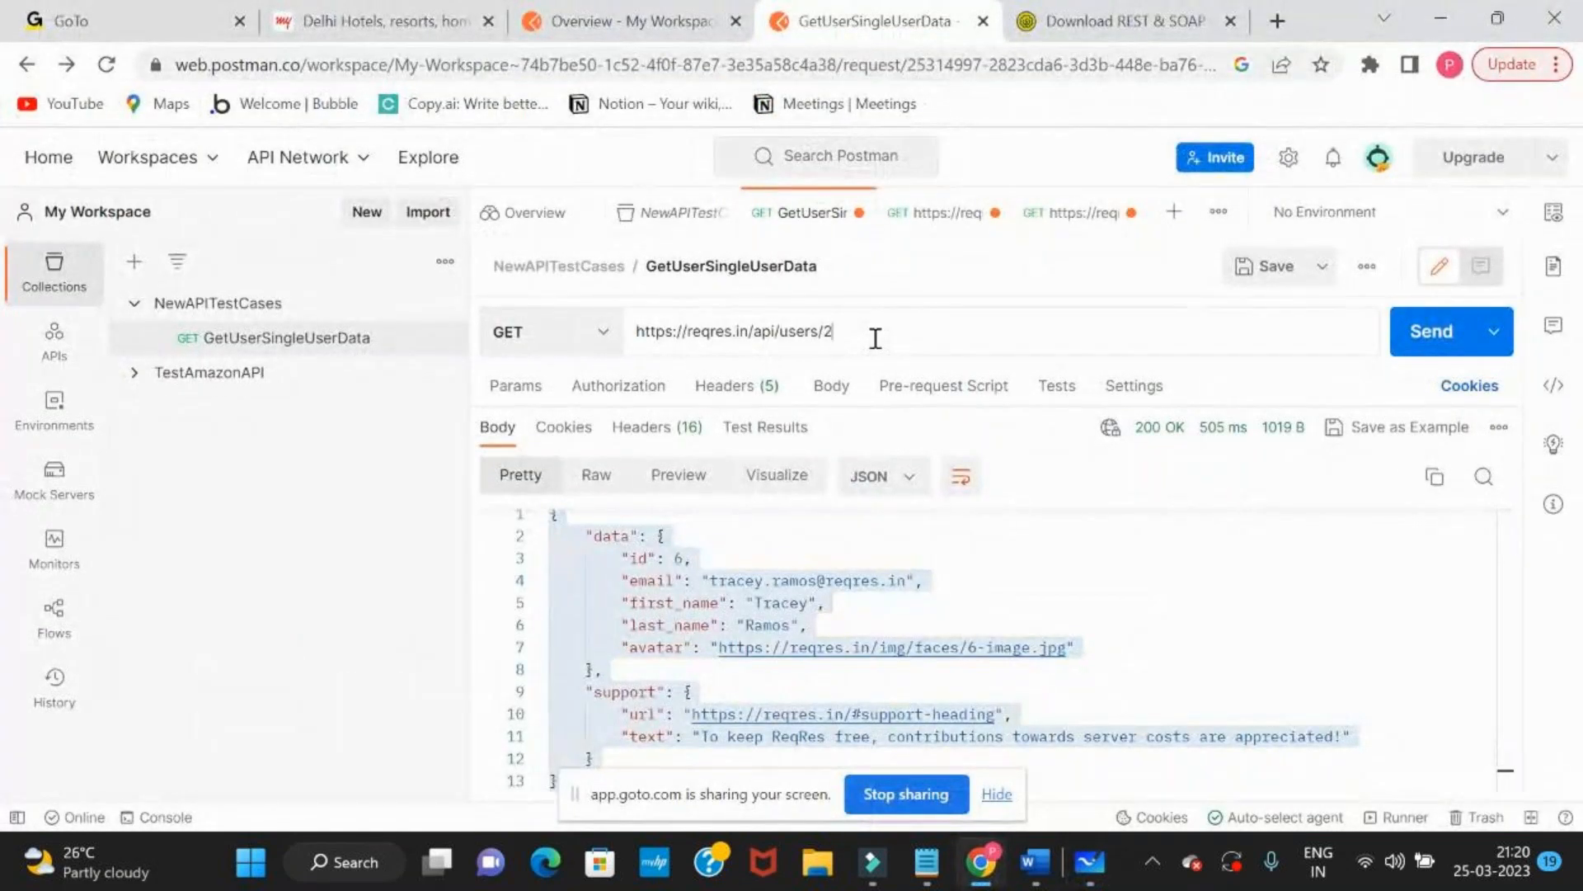
{"action": "key", "text": "BackSpace"}
{"action": "type", "text": "2"}
{"action": "left_click", "coordinate": [1392, 334]}
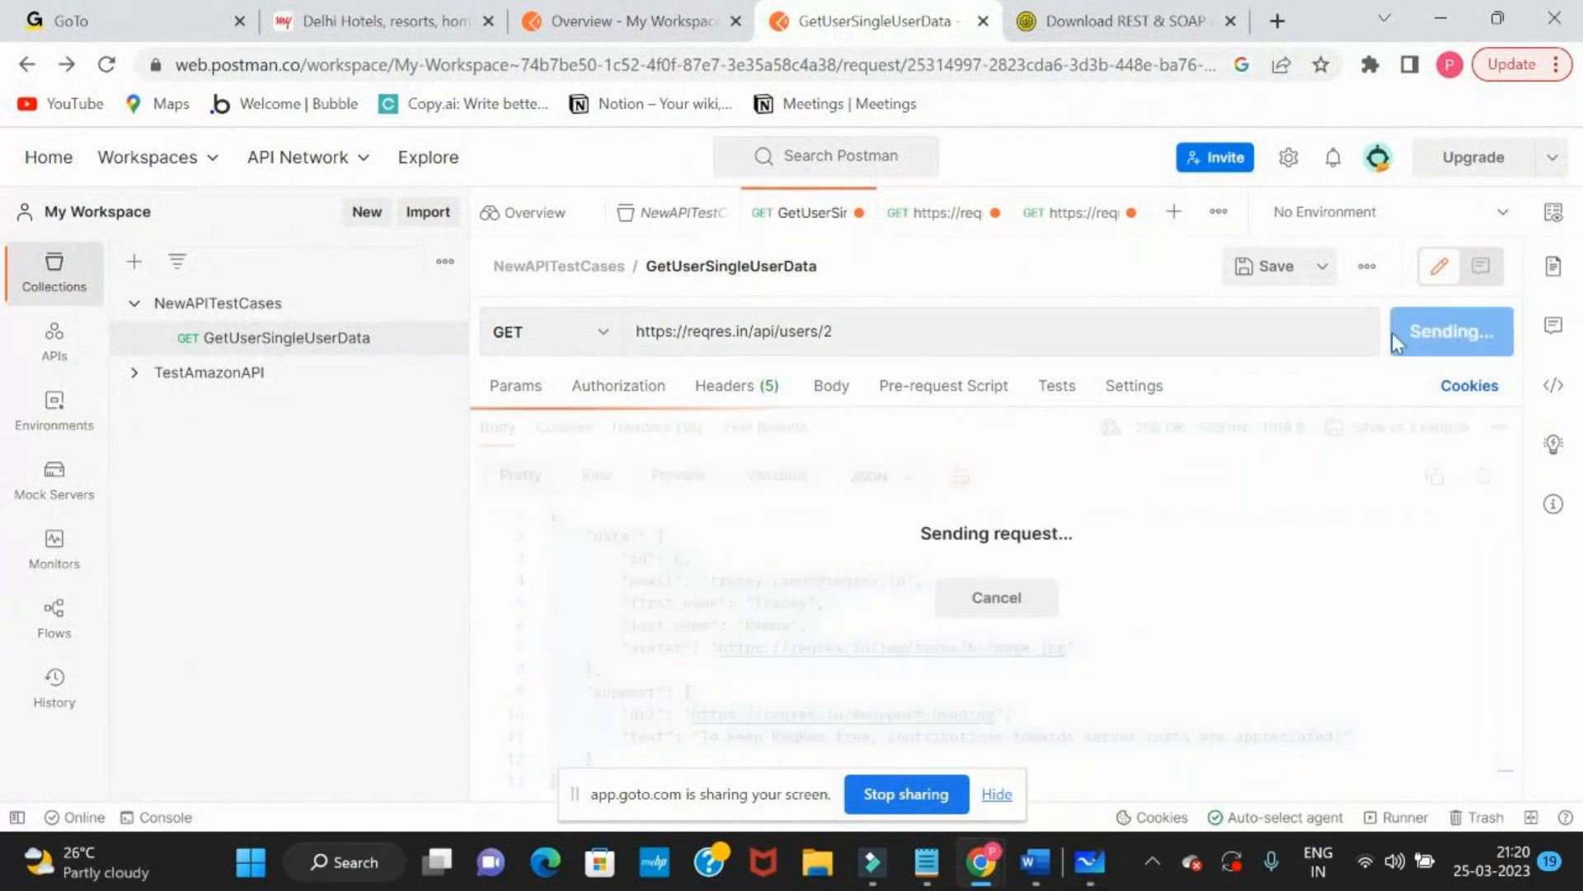
{"action": "left_click_drag", "start_coordinate": [620, 564], "coordinate": [716, 561]}
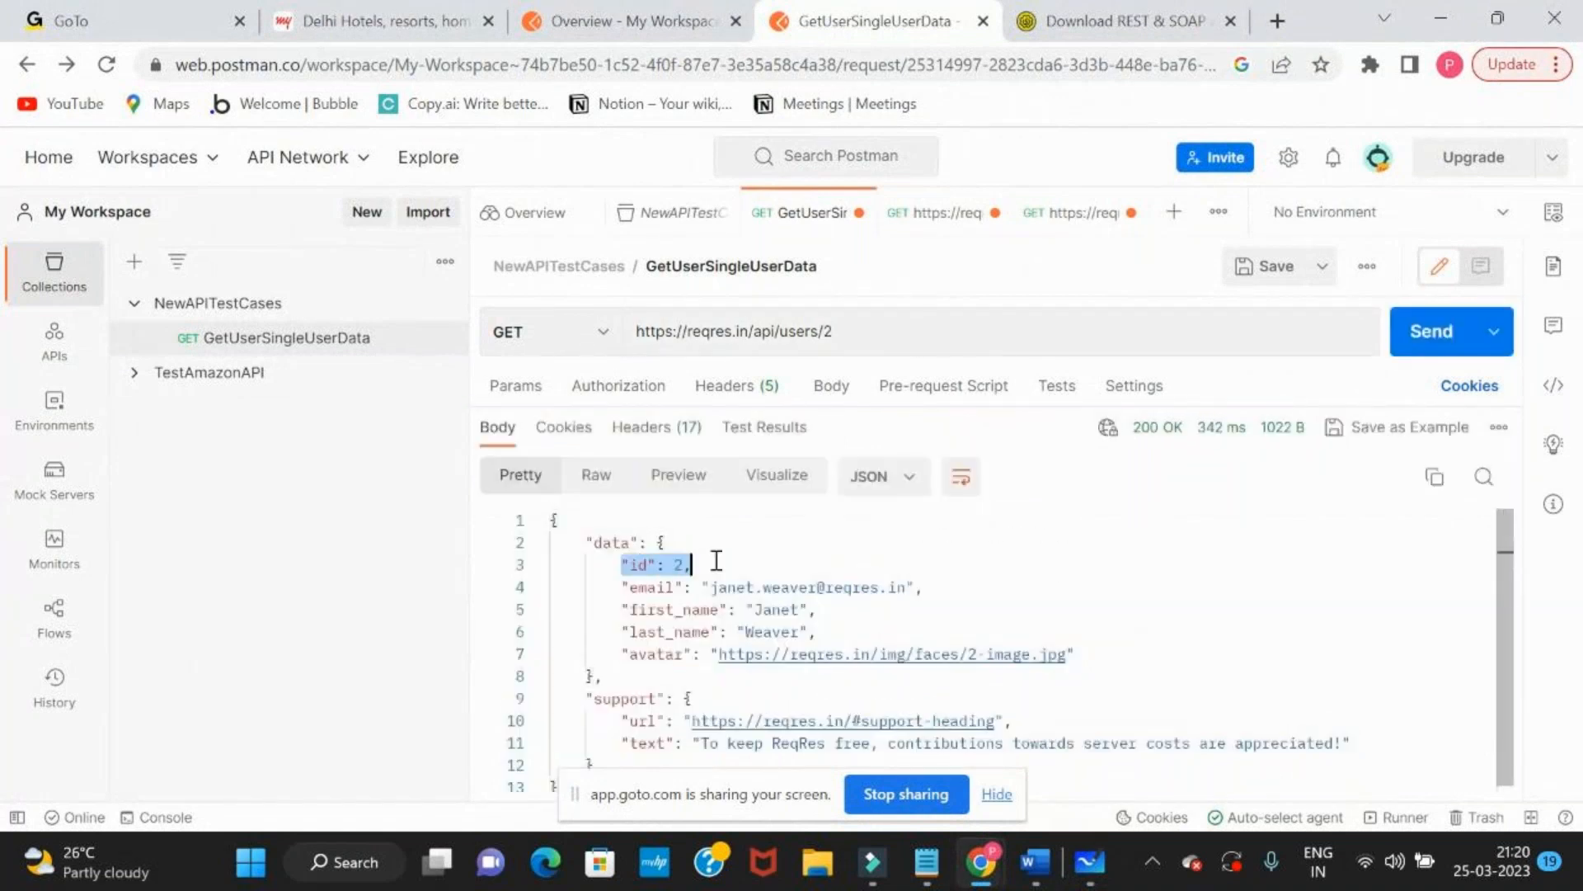
{"action": "left_click", "coordinate": [876, 338]}
{"action": "key", "text": "BackSpace"}
{"action": "type", "text": "4"}
{"action": "key", "text": "ctrl+Return"}
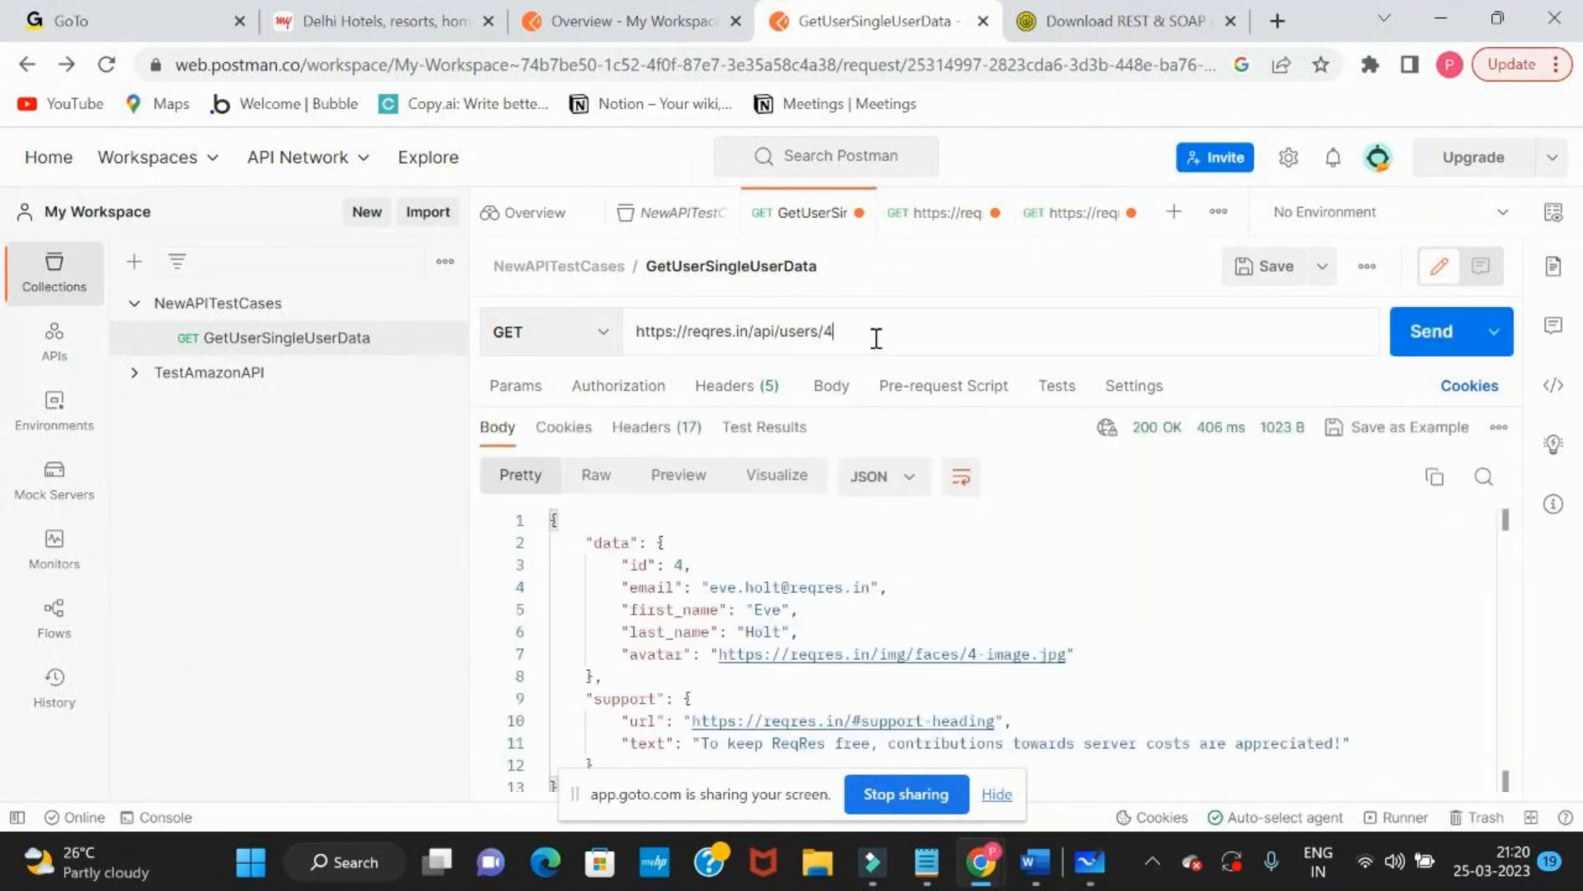
{"action": "left_click_drag", "start_coordinate": [568, 542], "coordinate": [676, 720]}
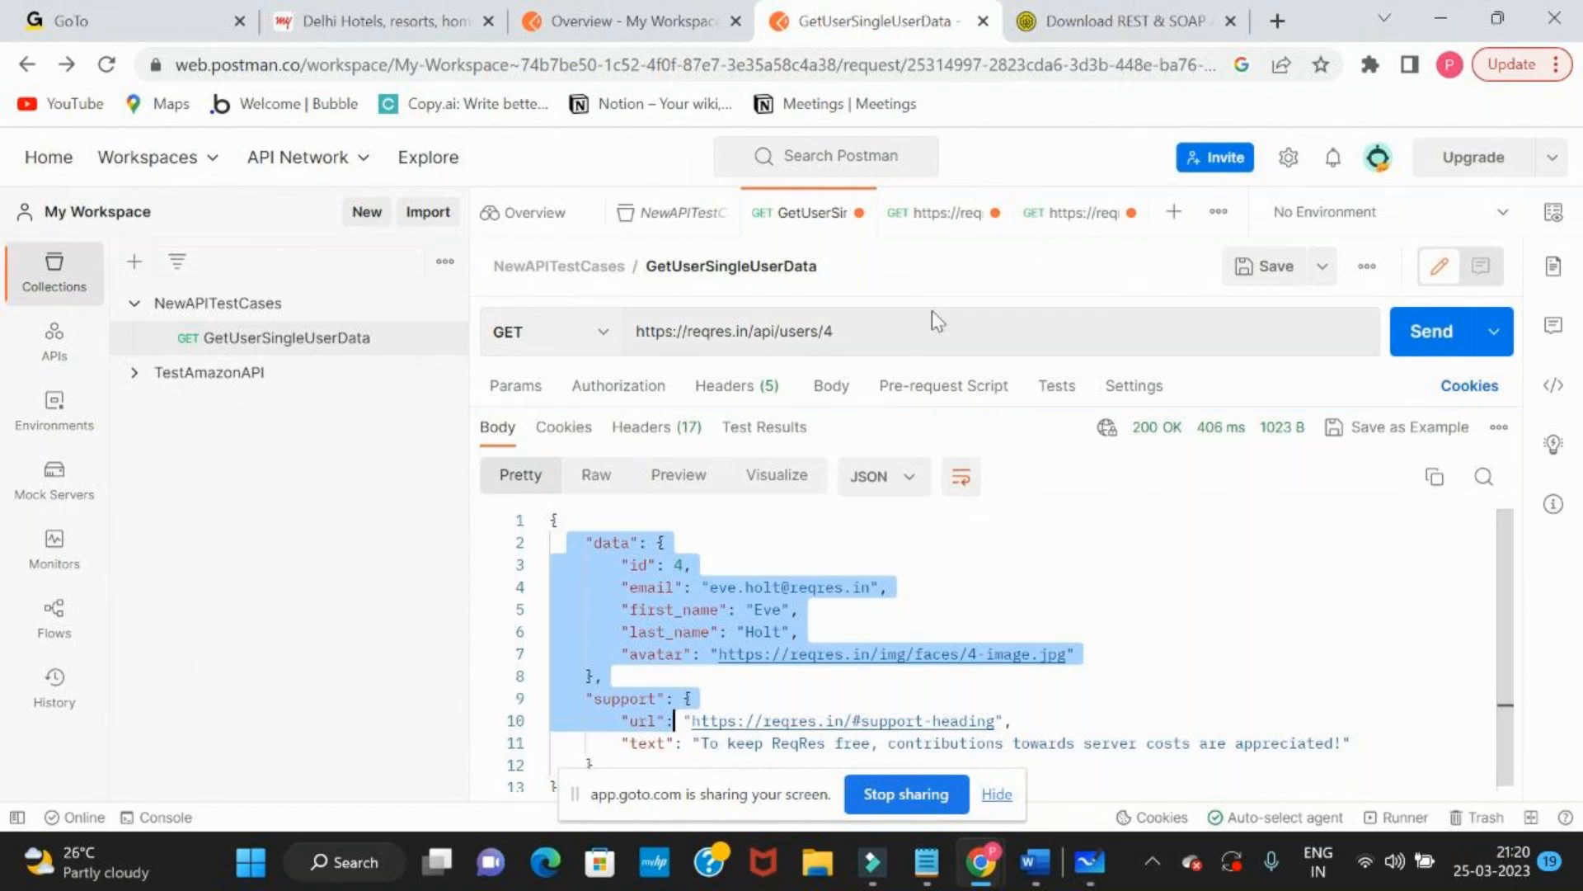
Switch to the Reqres documentation and review the SINGLE USER request path and documented response
{"action": "left_click", "coordinate": [894, 331]}
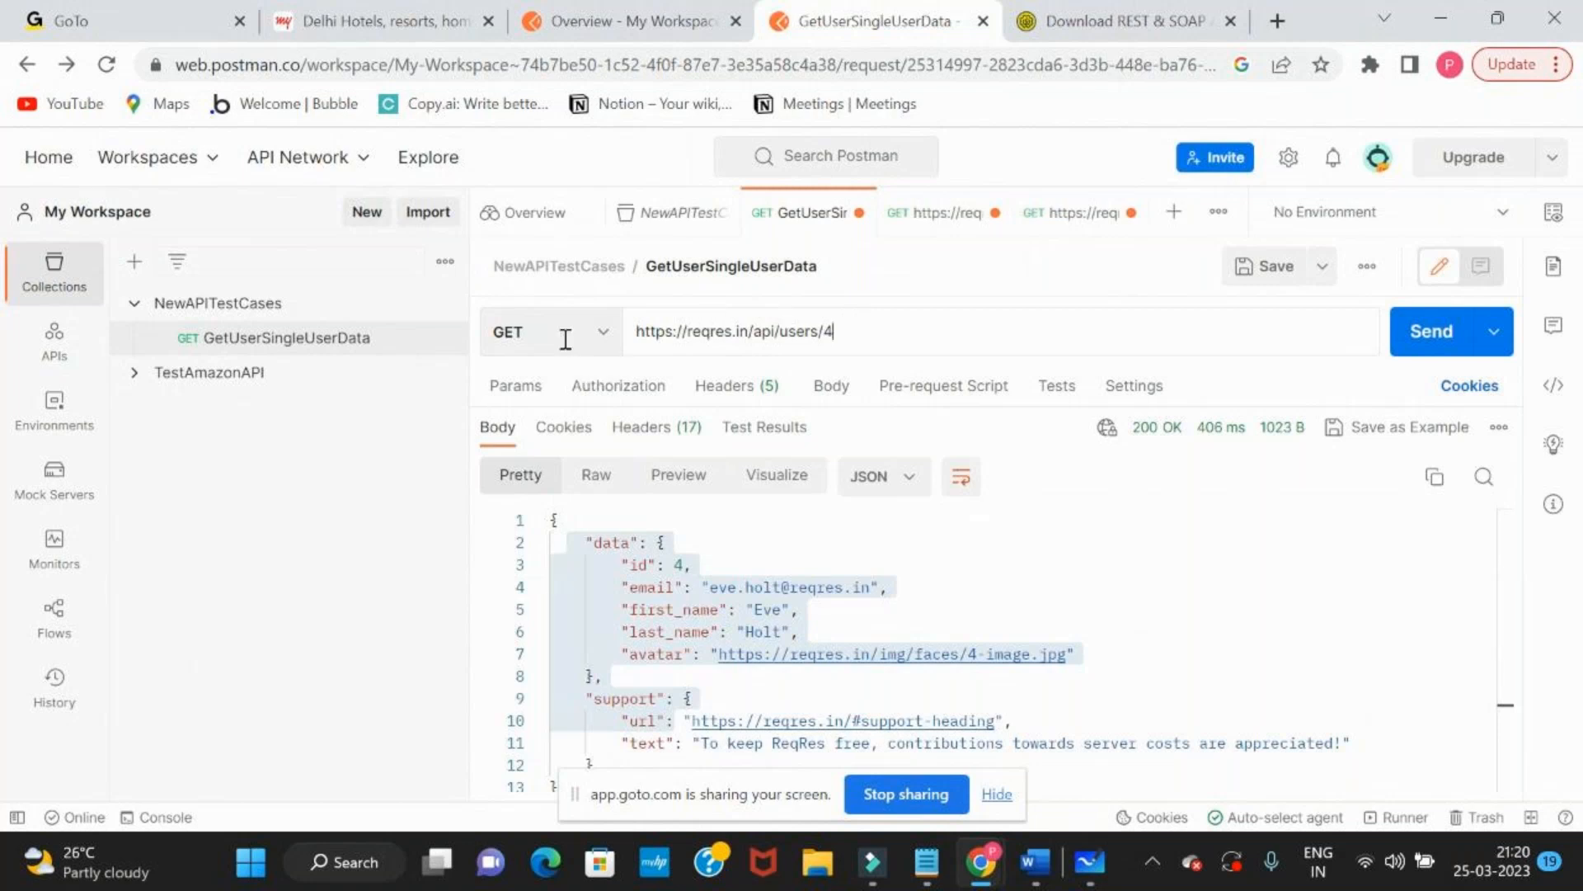
{"action": "key", "text": "alt+Tab"}
{"action": "left_click", "coordinate": [165, 11]}
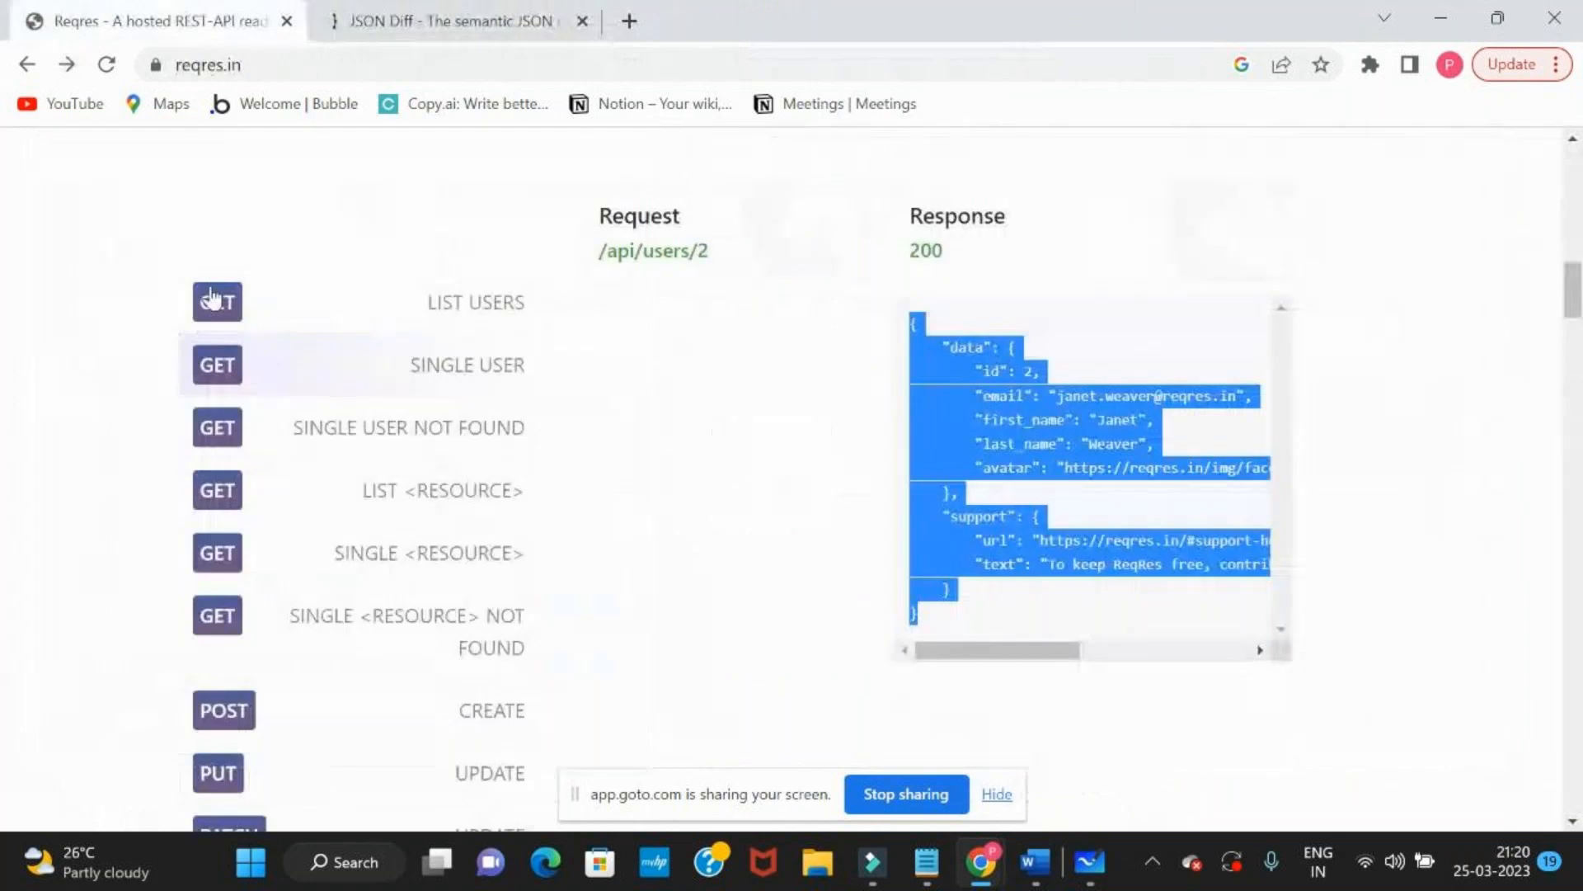
{"action": "left_click", "coordinate": [338, 381]}
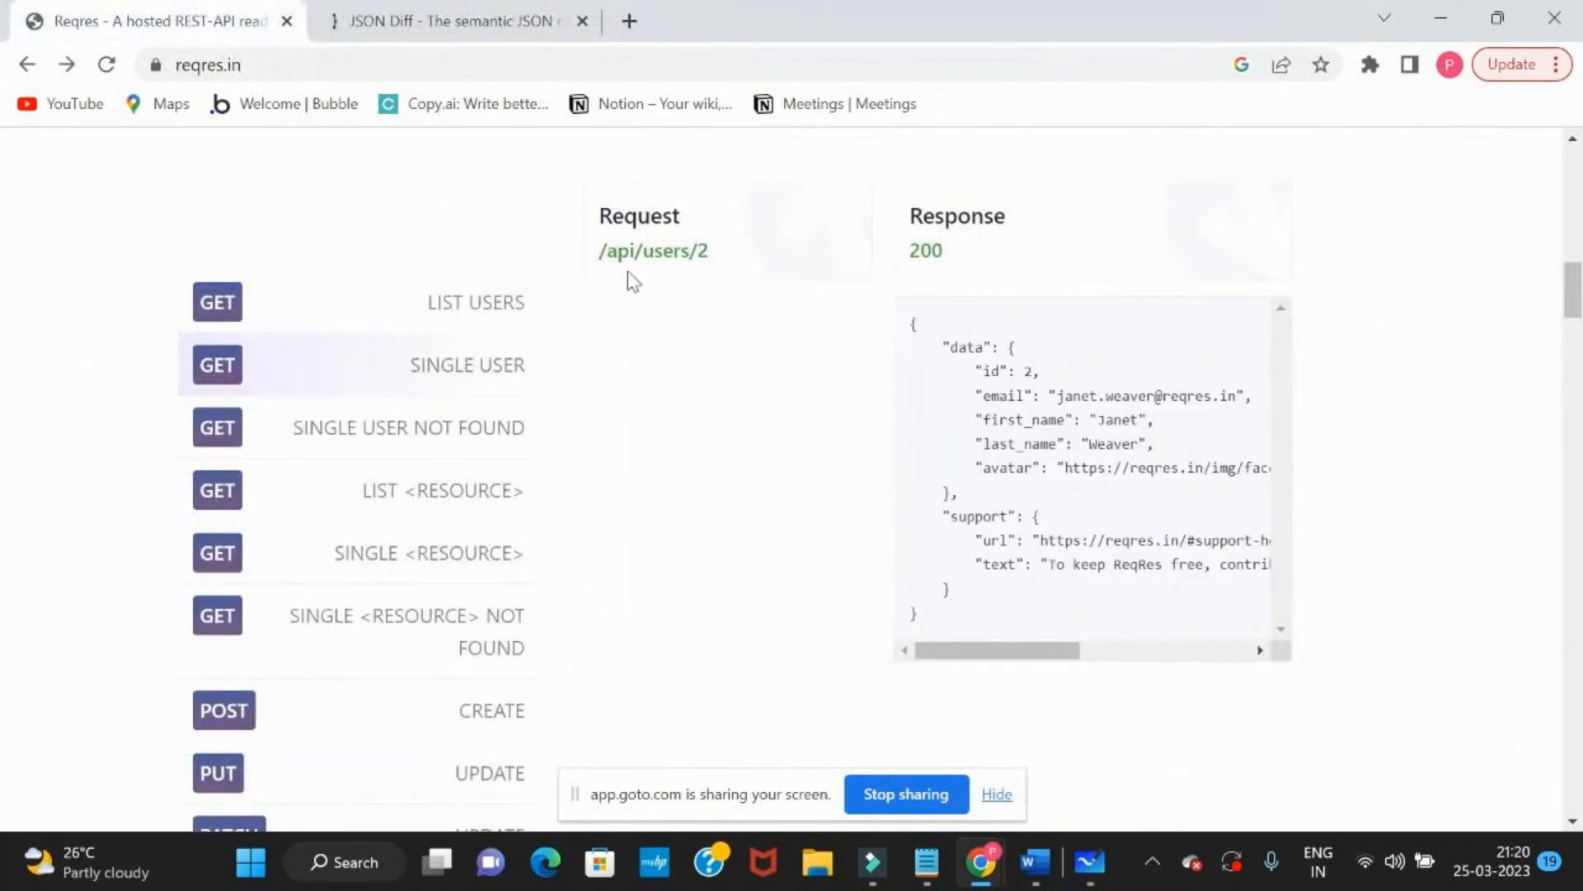
Open the documented /api/users/2 request in the browser, inspect its address and raw JSON, and return to the Reqres page
{"action": "left_click", "coordinate": [657, 256]}
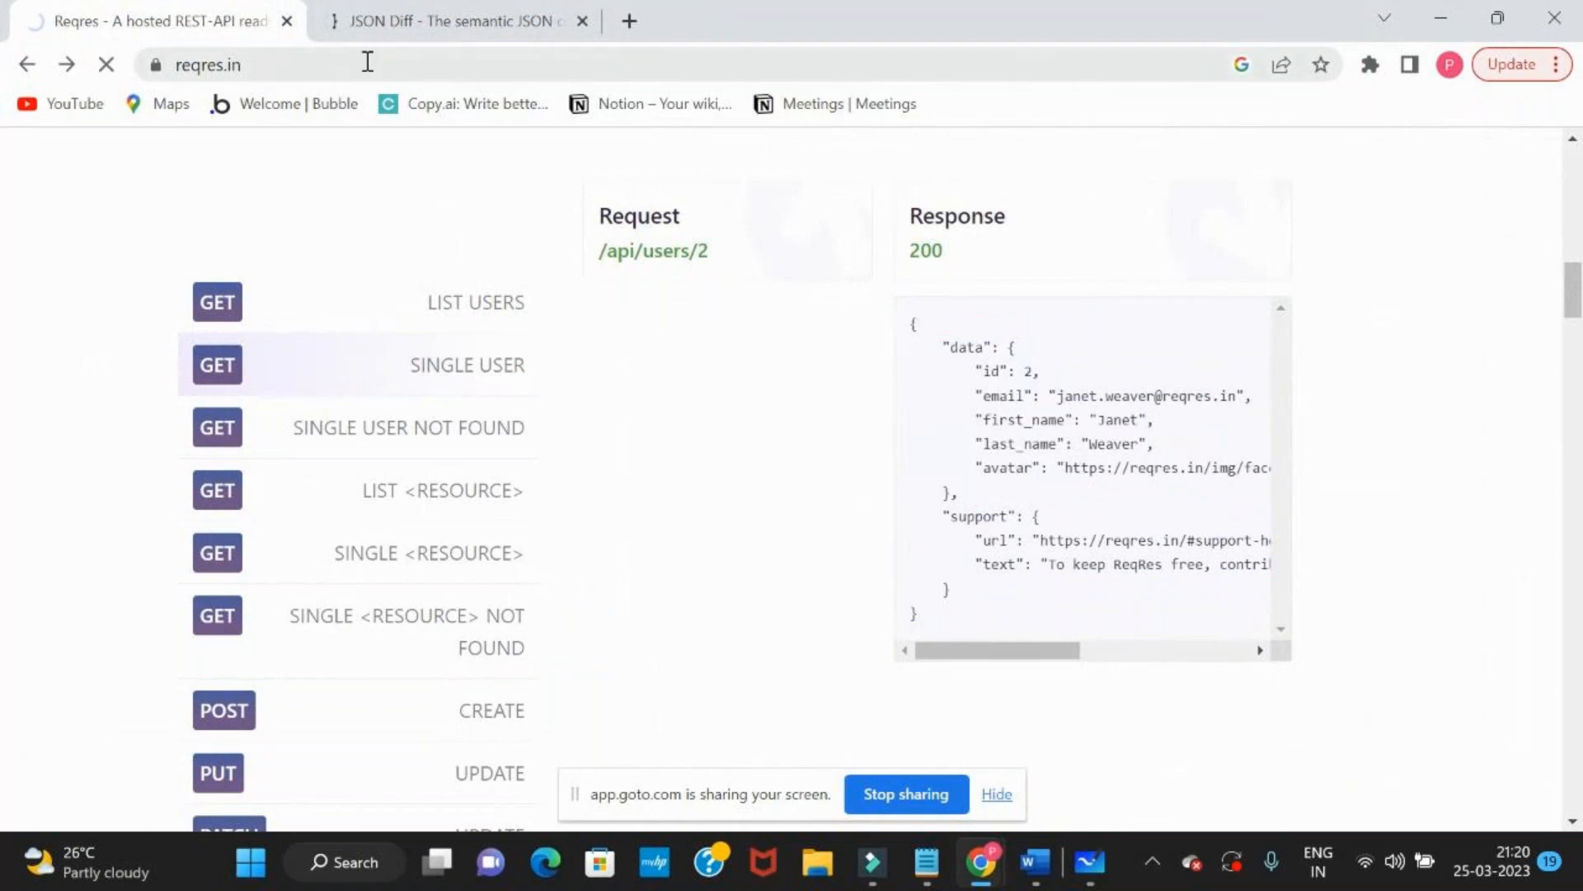
{"action": "left_click", "coordinate": [400, 68]}
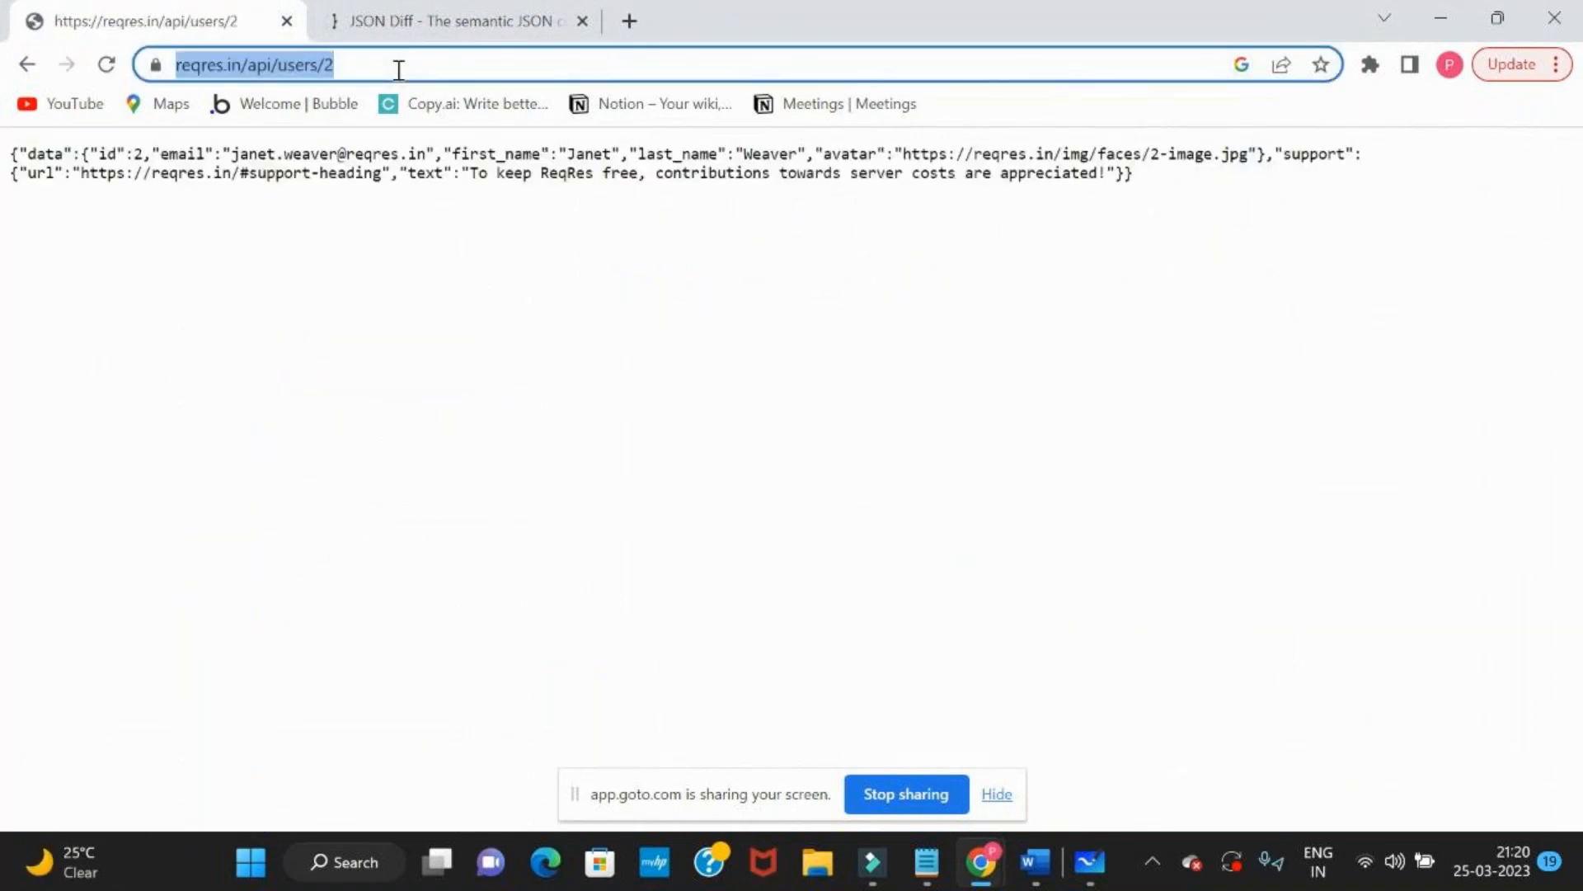
{"action": "left_click_drag", "start_coordinate": [18, 154], "coordinate": [728, 215]}
{"action": "left_click", "coordinate": [728, 215]}
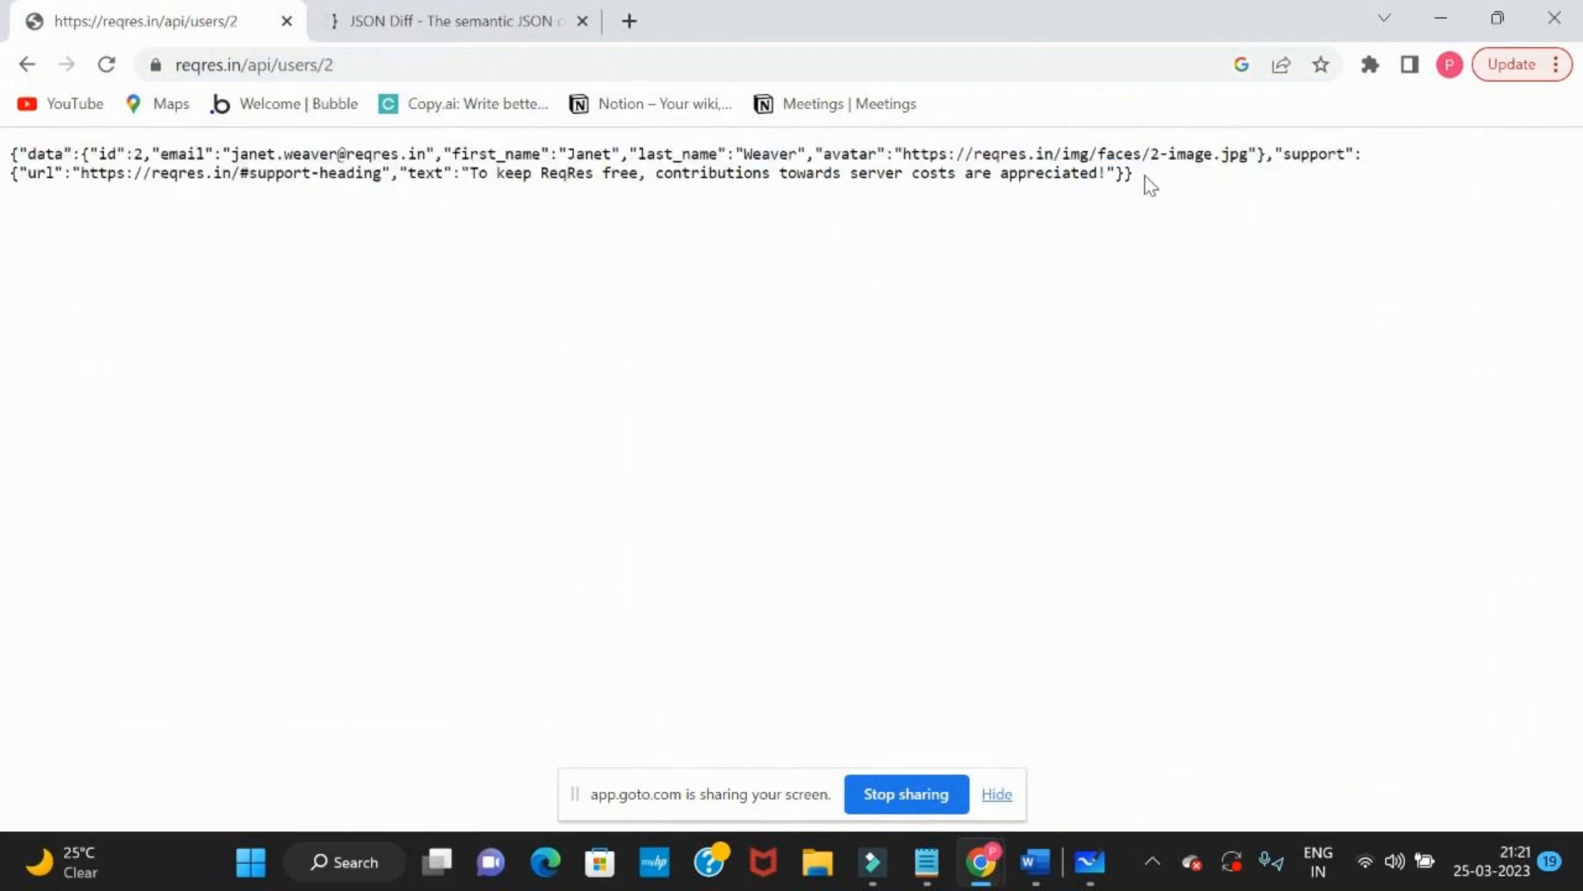
{"action": "left_click_drag", "start_coordinate": [1152, 182], "coordinate": [240, 154]}
{"action": "left_click", "coordinate": [27, 64]}
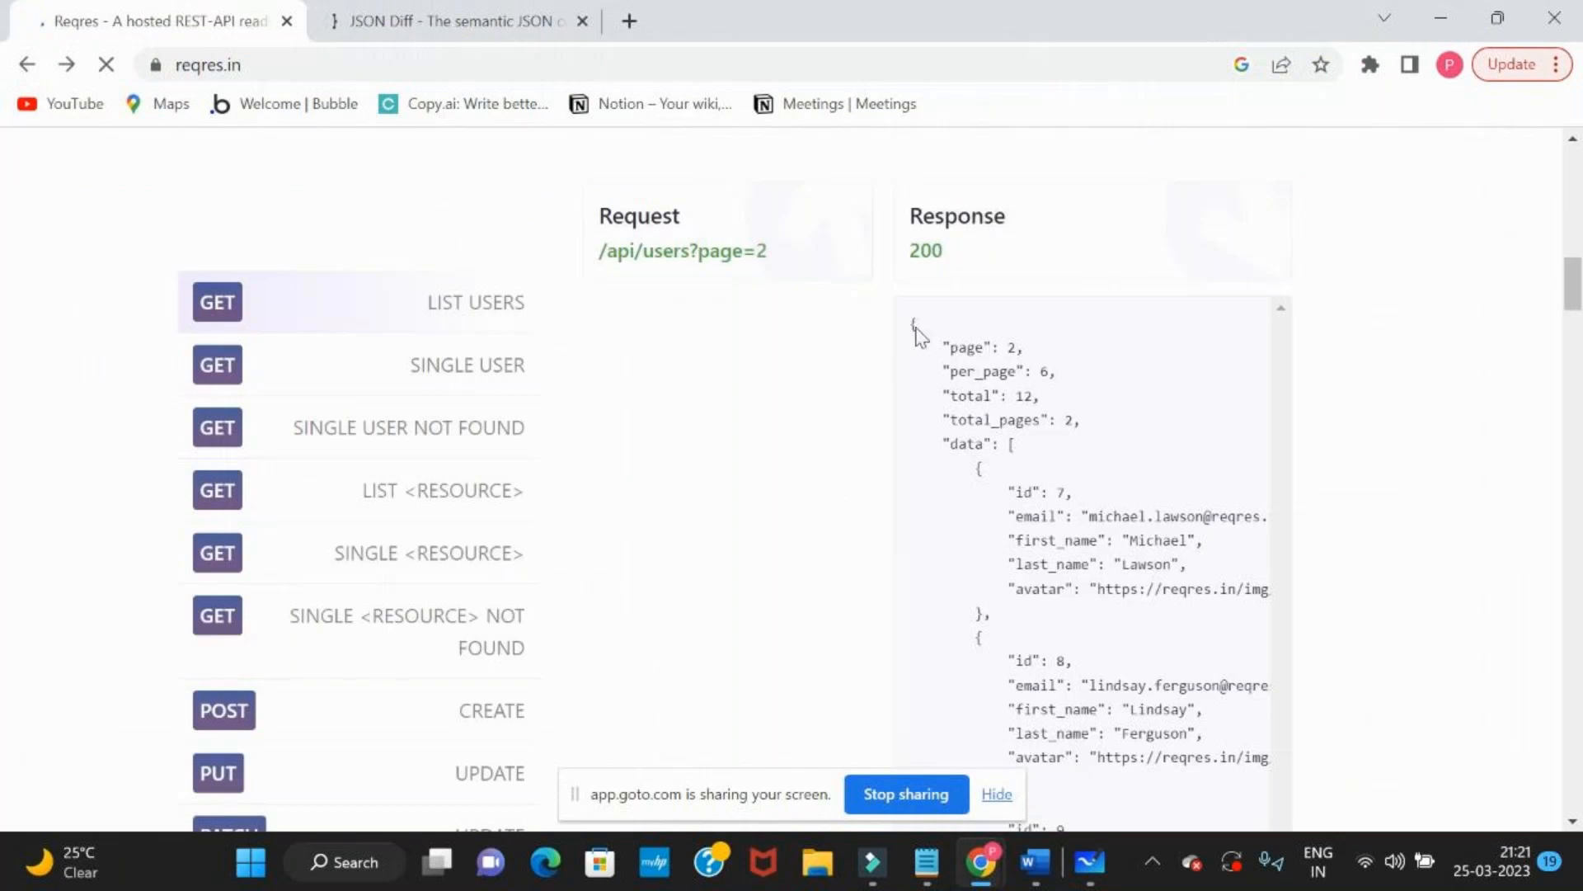
Highlight part of the LIST USERS response, open the SINGLE USER example, and highlight its full documented response
{"action": "left_click_drag", "start_coordinate": [913, 324], "coordinate": [1037, 710]}
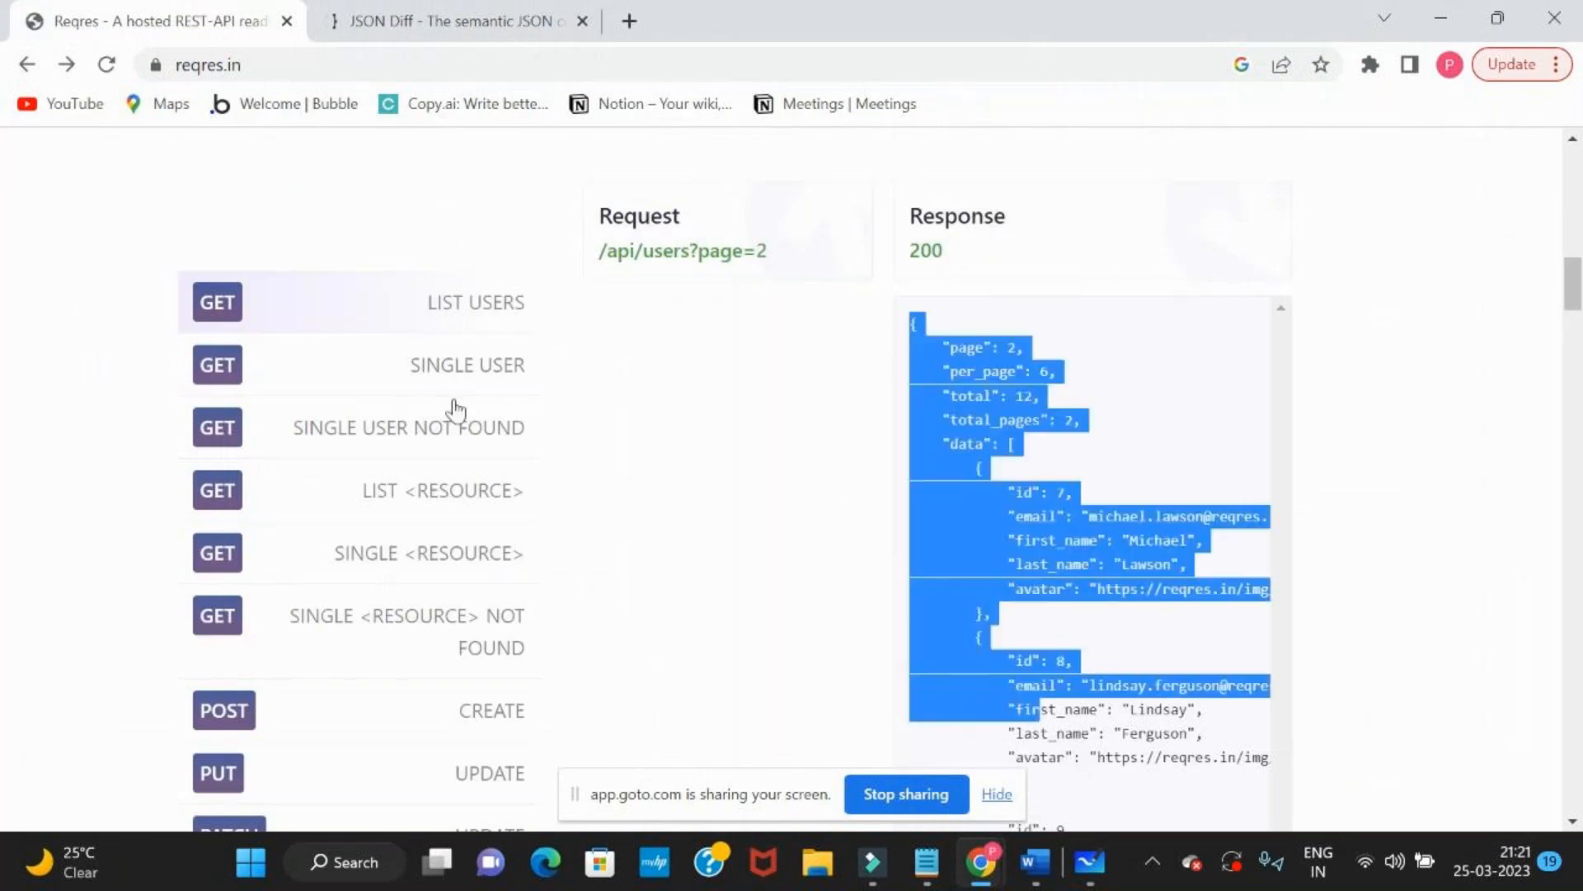
{"action": "left_click", "coordinate": [481, 386]}
{"action": "left_click_drag", "start_coordinate": [920, 617], "coordinate": [912, 330]}
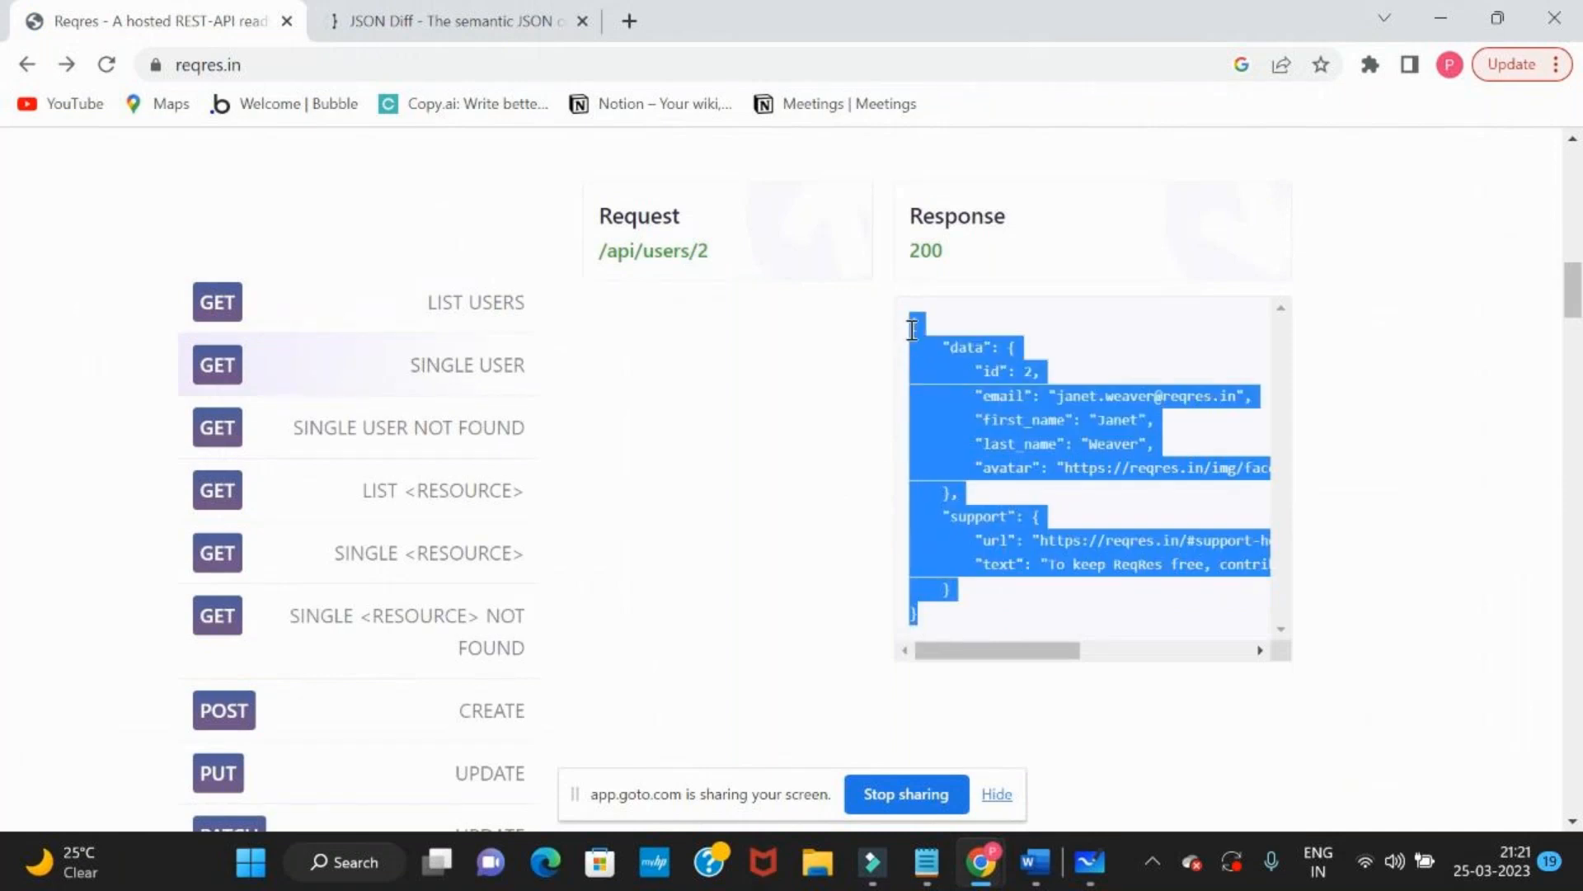
{"action": "key", "text": "alt+Tab"}
{"action": "key", "text": "alt+Tab"}
{"action": "left_click", "coordinate": [978, 443]}
{"action": "key", "text": "alt+Tab"}
{"action": "key", "text": "alt+Tab"}
{"action": "left_click", "coordinate": [556, 62]}
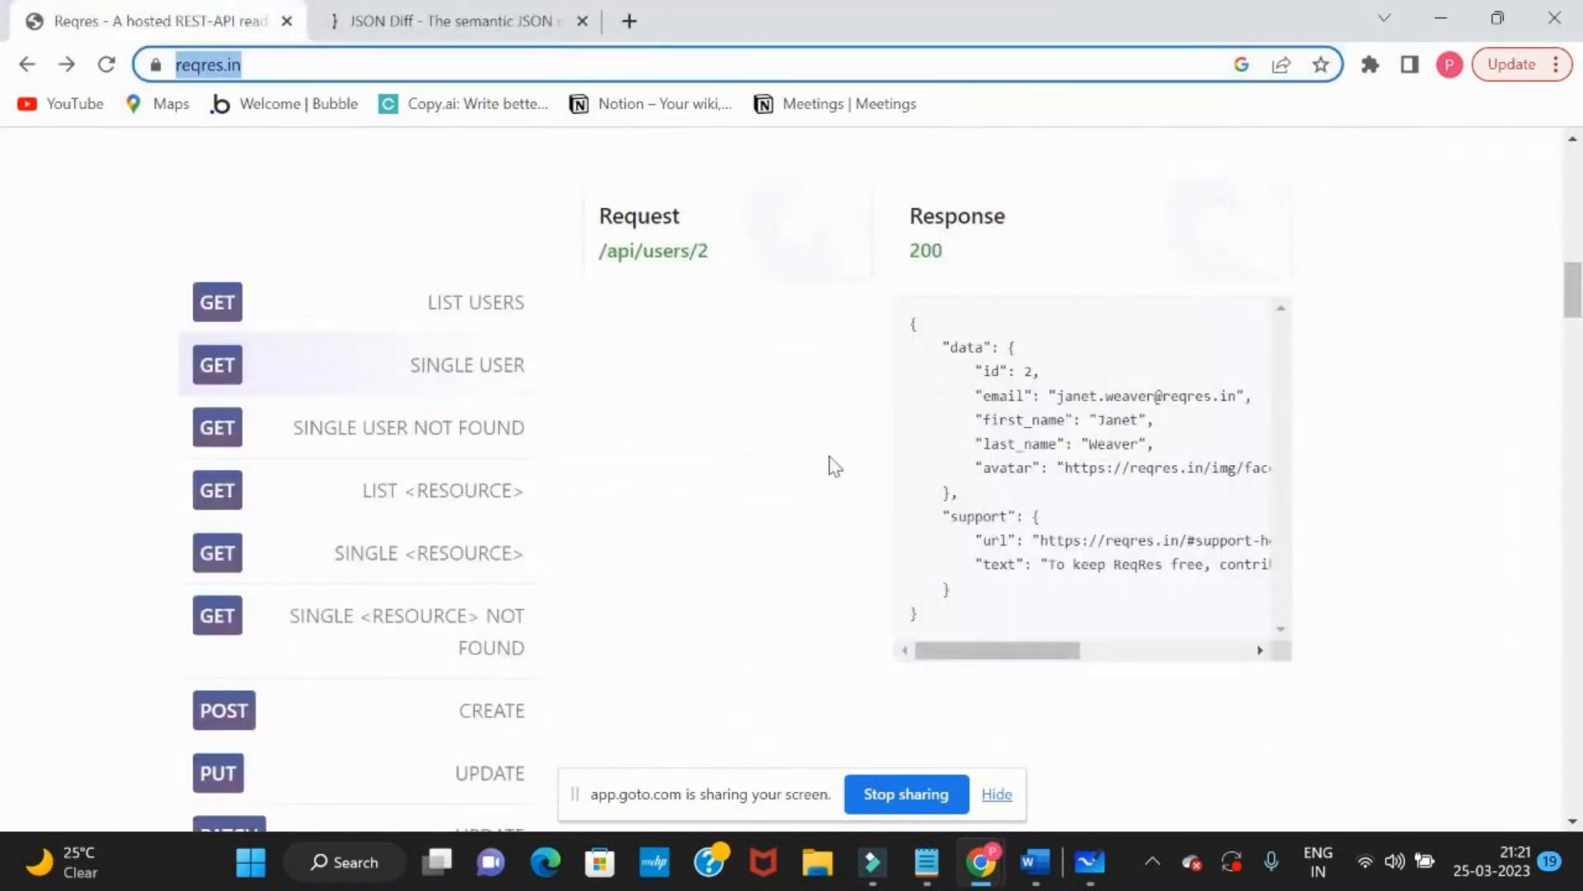
Look over the sample users on the Reqres page and return to the documented JSON response for /api/users/2
{"action": "left_click", "coordinate": [734, 387]}
{"action": "scroll", "coordinate": [734, 387], "scroll_direction": "down", "scroll_amount": 10}
{"action": "scroll", "coordinate": [734, 387], "scroll_direction": "down", "scroll_amount": 2}
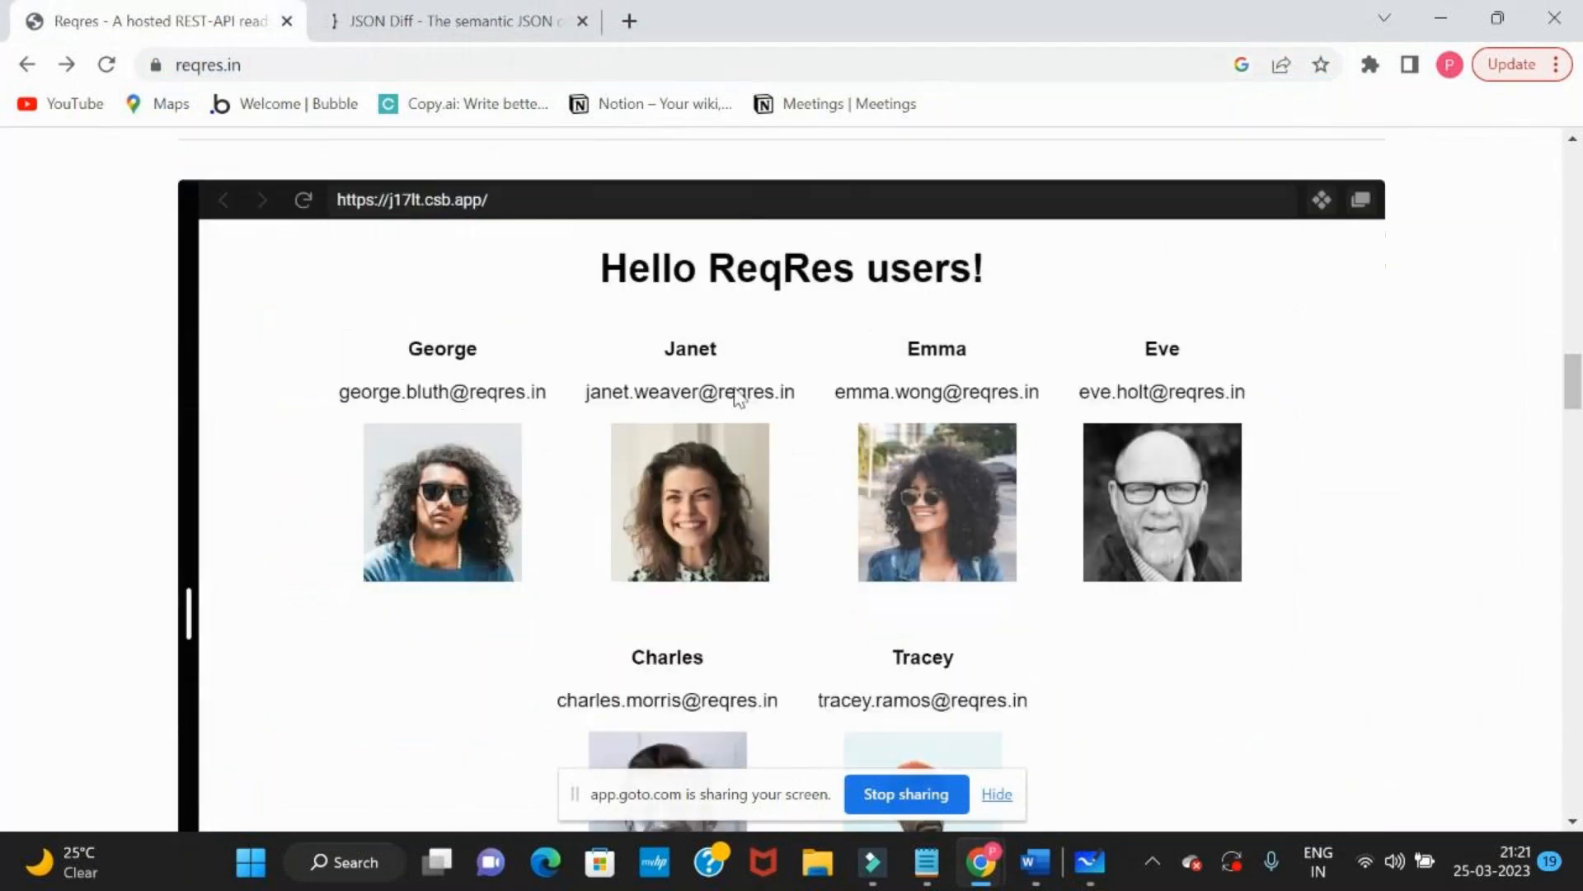
{"action": "scroll", "coordinate": [734, 387], "scroll_direction": "up", "scroll_amount": 15}
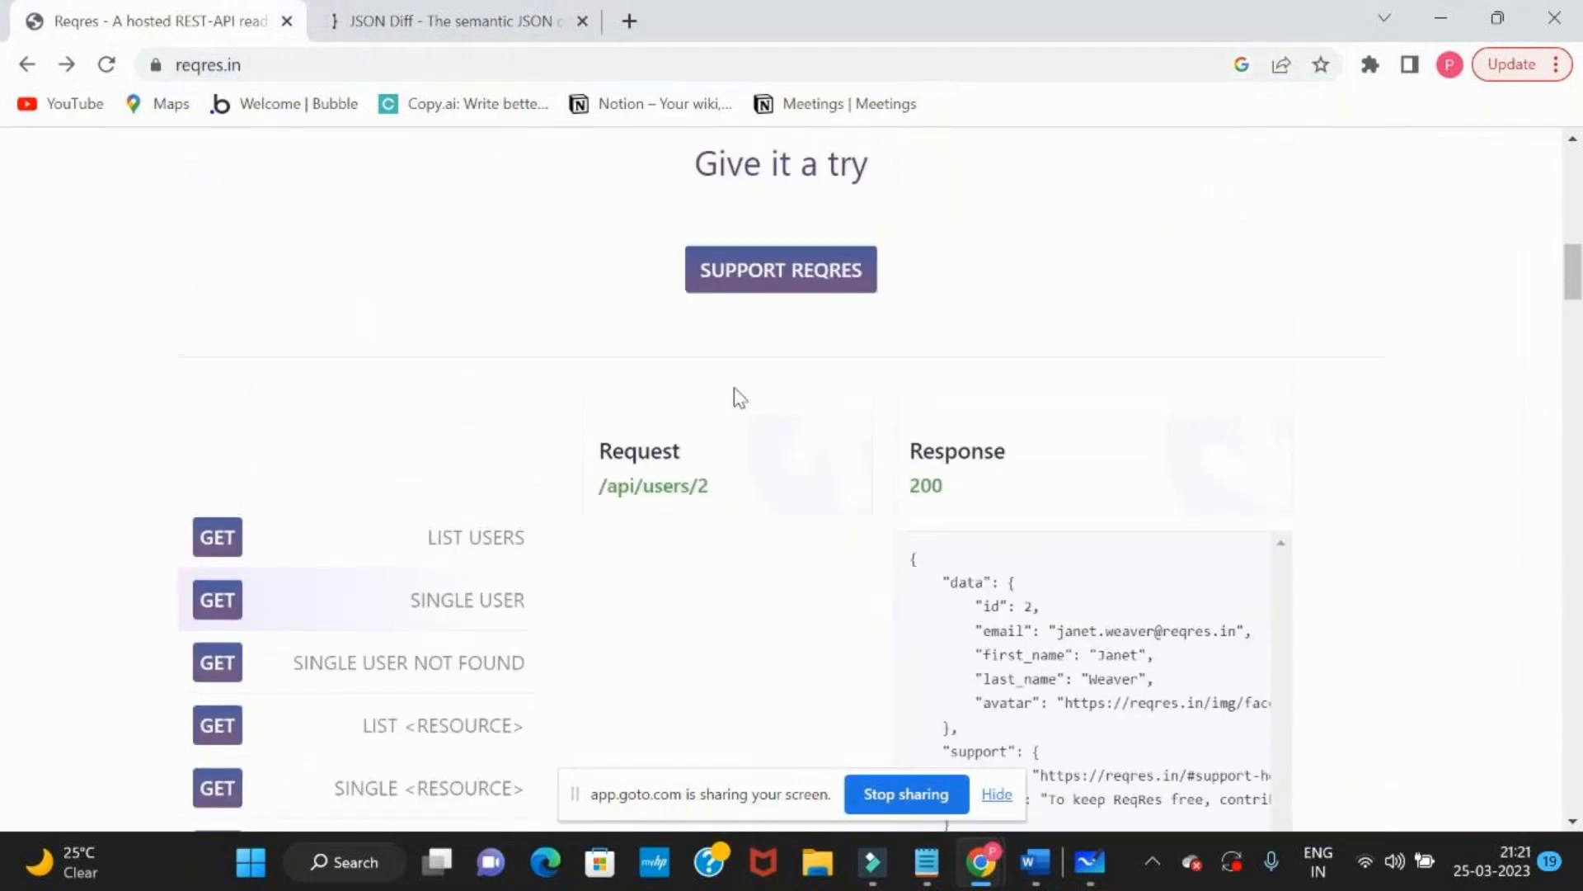
{"action": "scroll", "coordinate": [734, 388], "scroll_direction": "down", "scroll_amount": 3}
{"action": "left_click_drag", "start_coordinate": [913, 286], "coordinate": [972, 611]}
{"action": "left_click", "coordinate": [620, 437]}
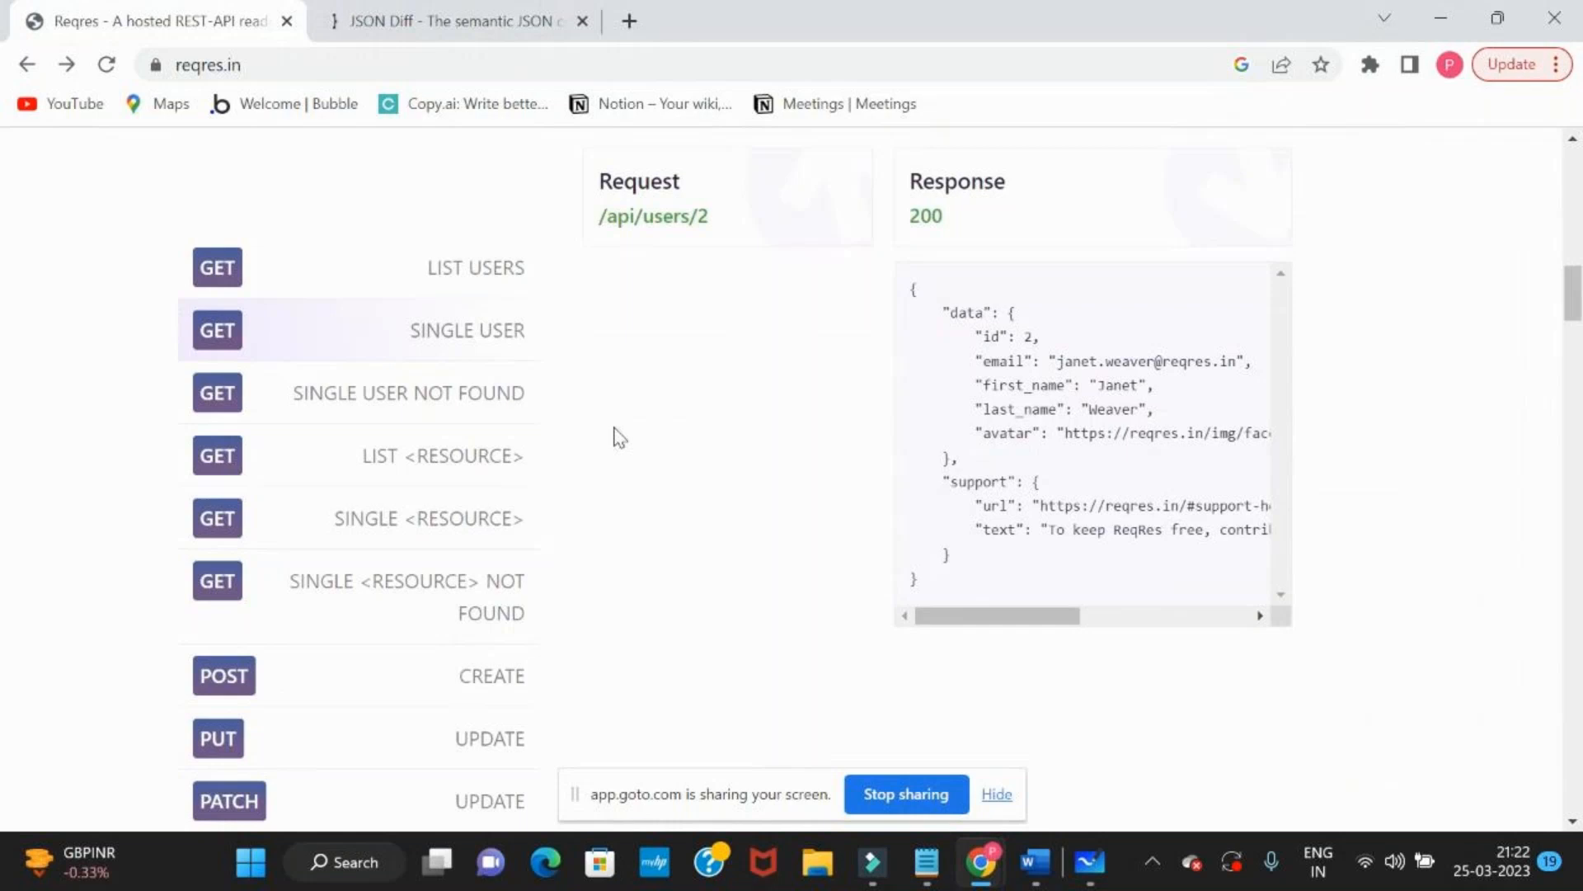
Switch to the jsondiff.com page and review its title and the first JSON document
{"action": "key", "text": "alt+Tab"}
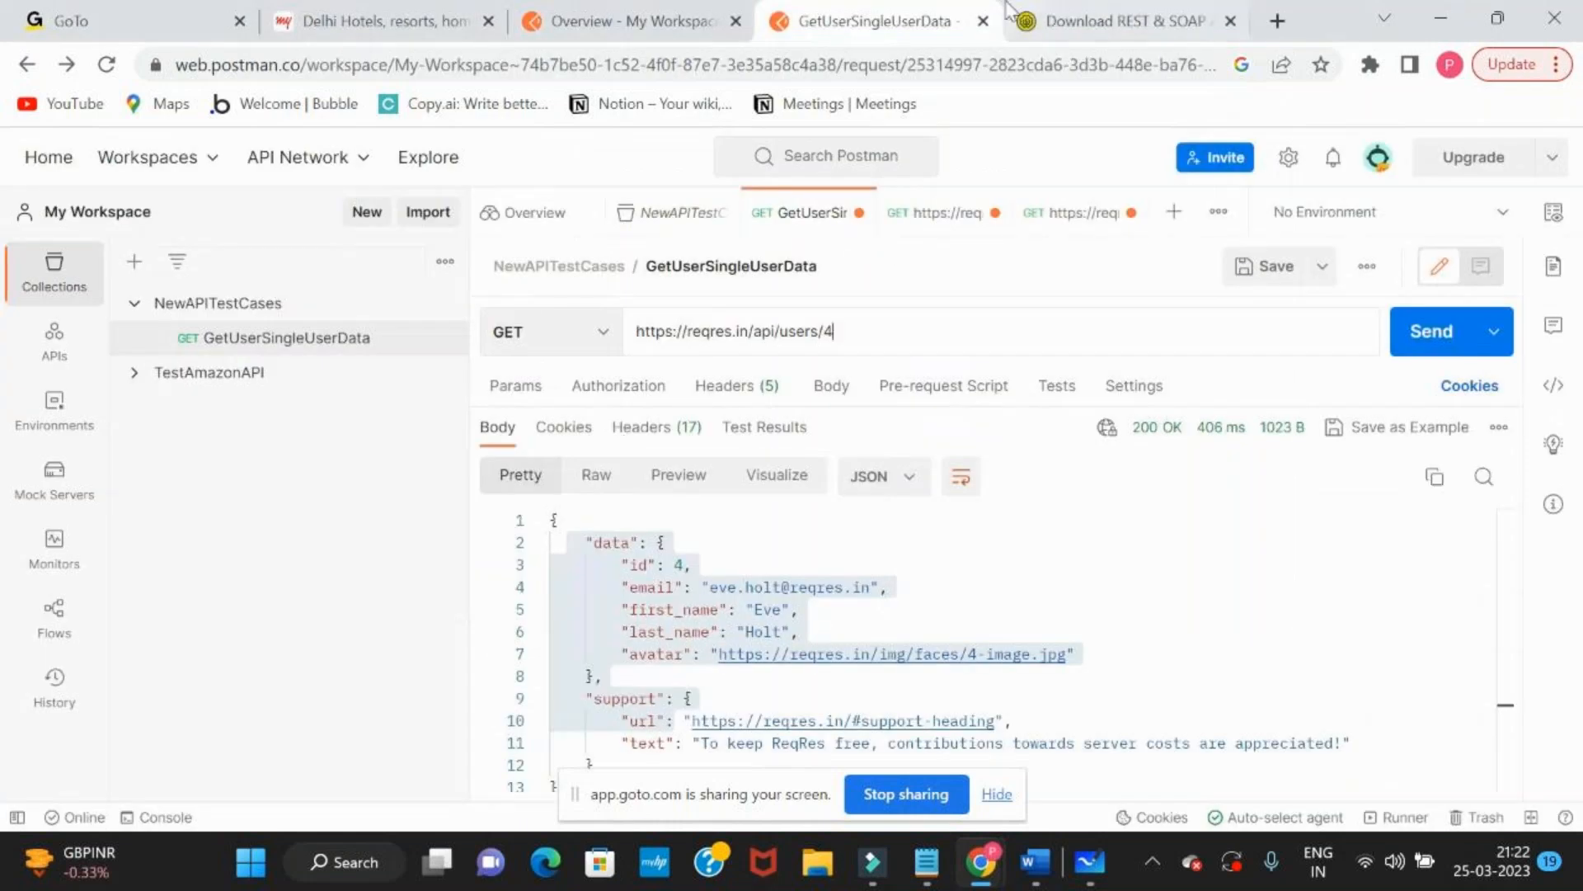
{"action": "key", "text": "alt+Tab"}
{"action": "left_click", "coordinate": [433, 13]}
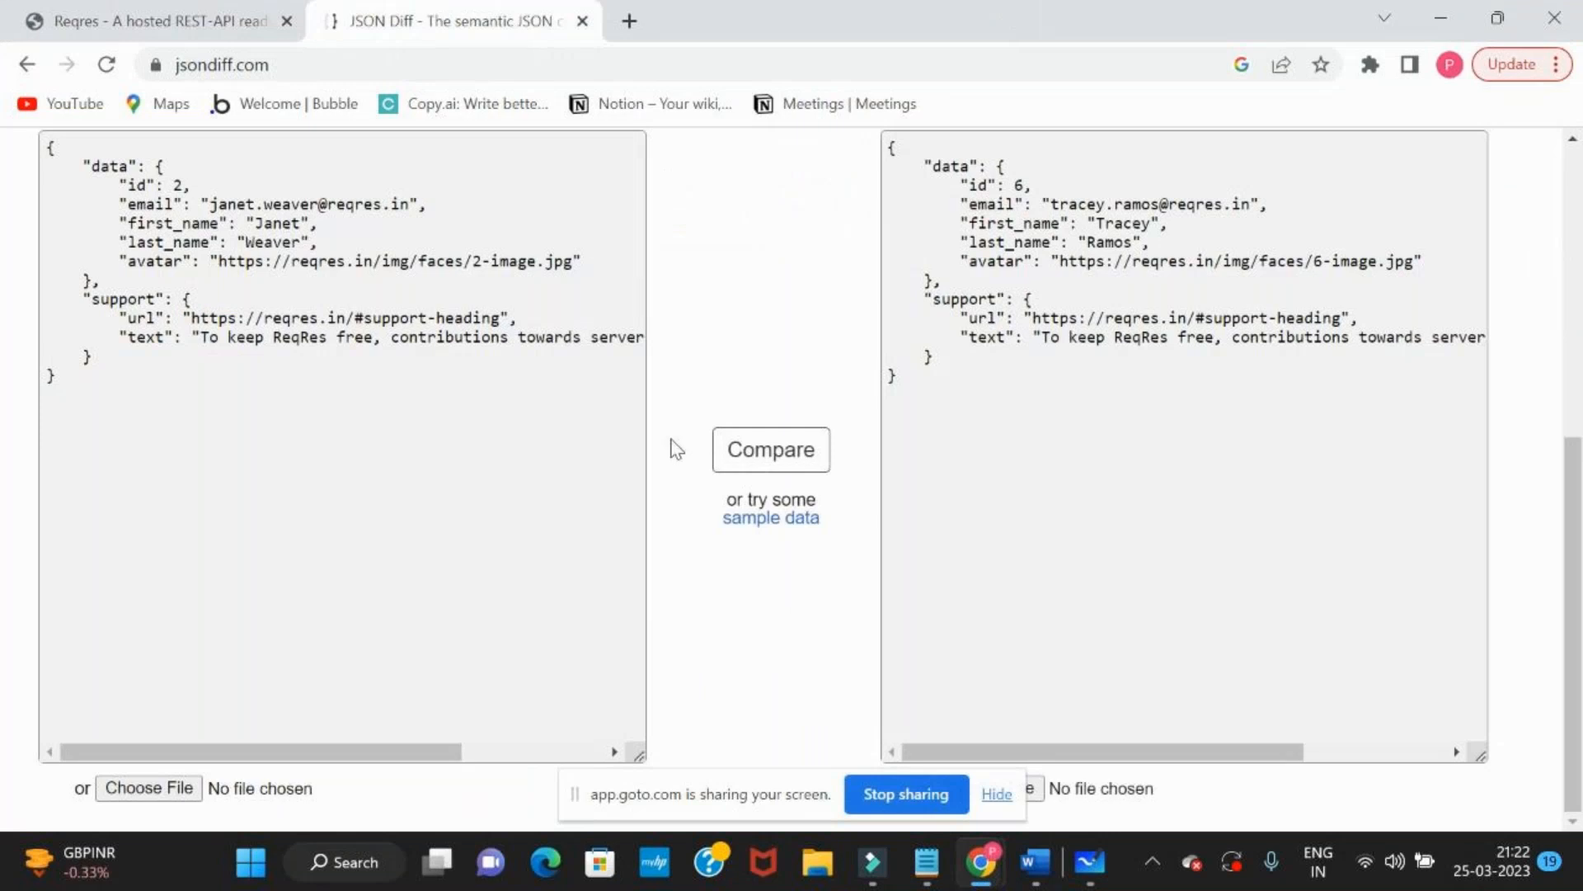
{"action": "scroll", "coordinate": [675, 448], "scroll_direction": "up", "scroll_amount": 3}
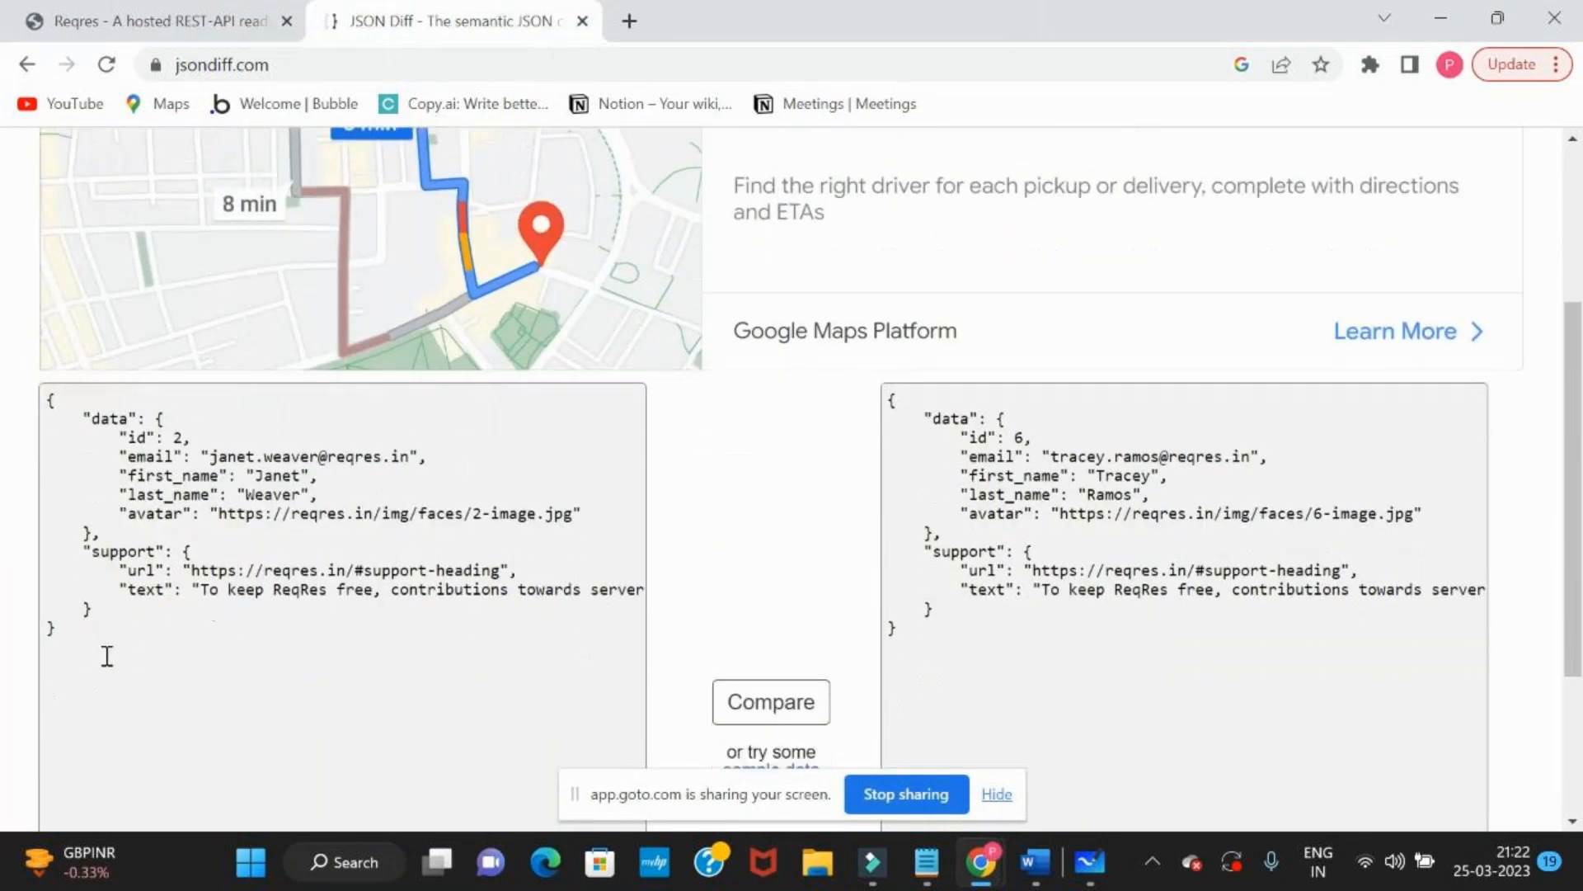
{"action": "left_click_drag", "start_coordinate": [77, 654], "coordinate": [51, 406]}
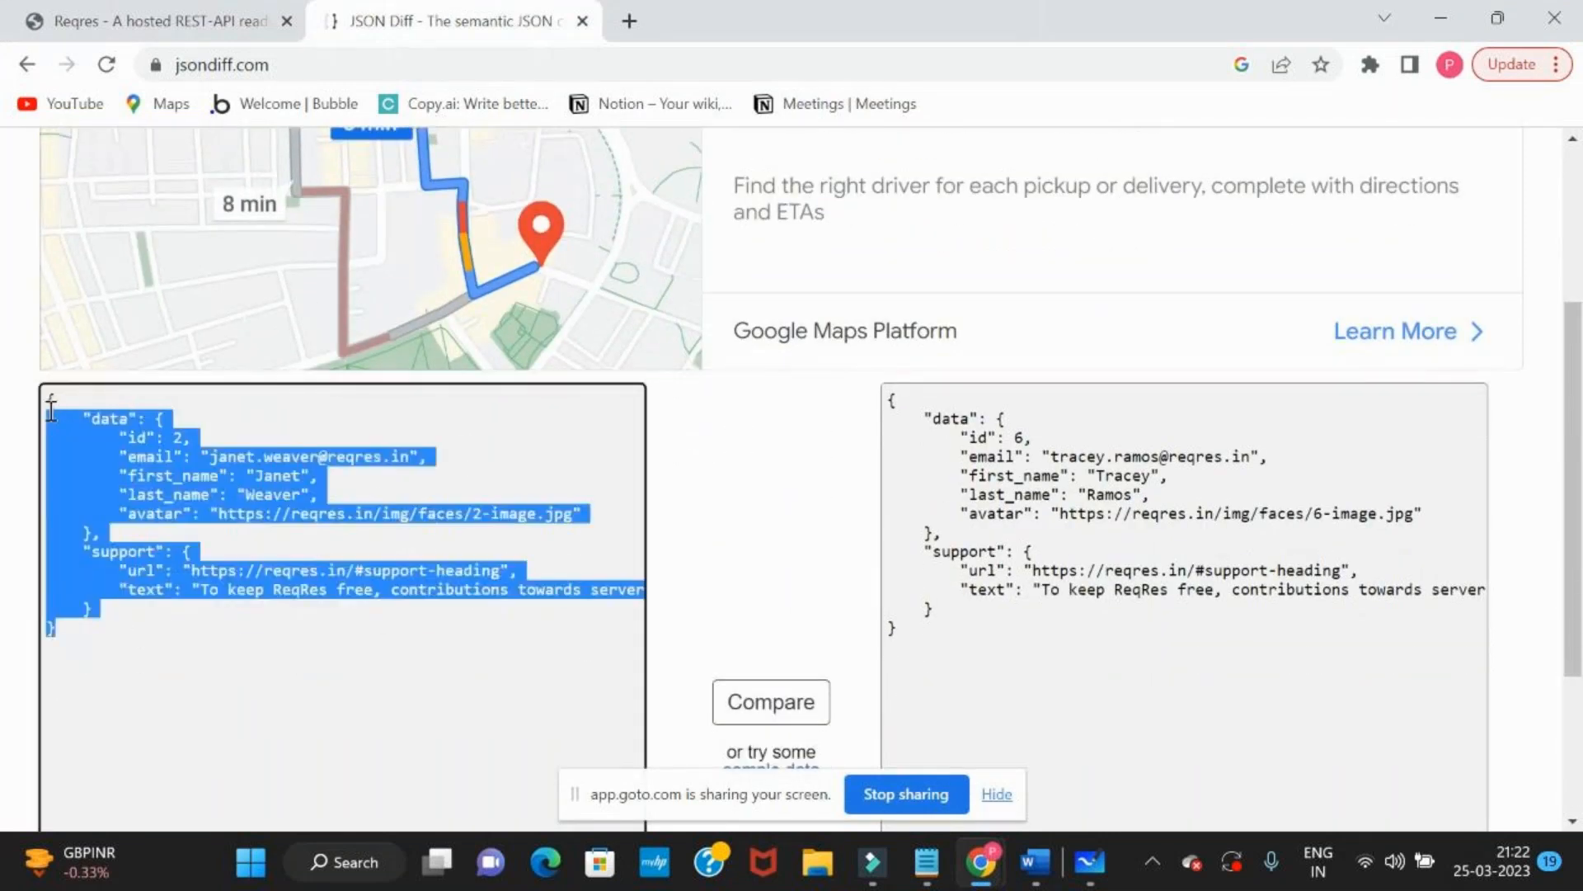
{"action": "left_click", "coordinate": [255, 507]}
{"action": "scroll", "coordinate": [255, 507], "scroll_direction": "up", "scroll_amount": 3}
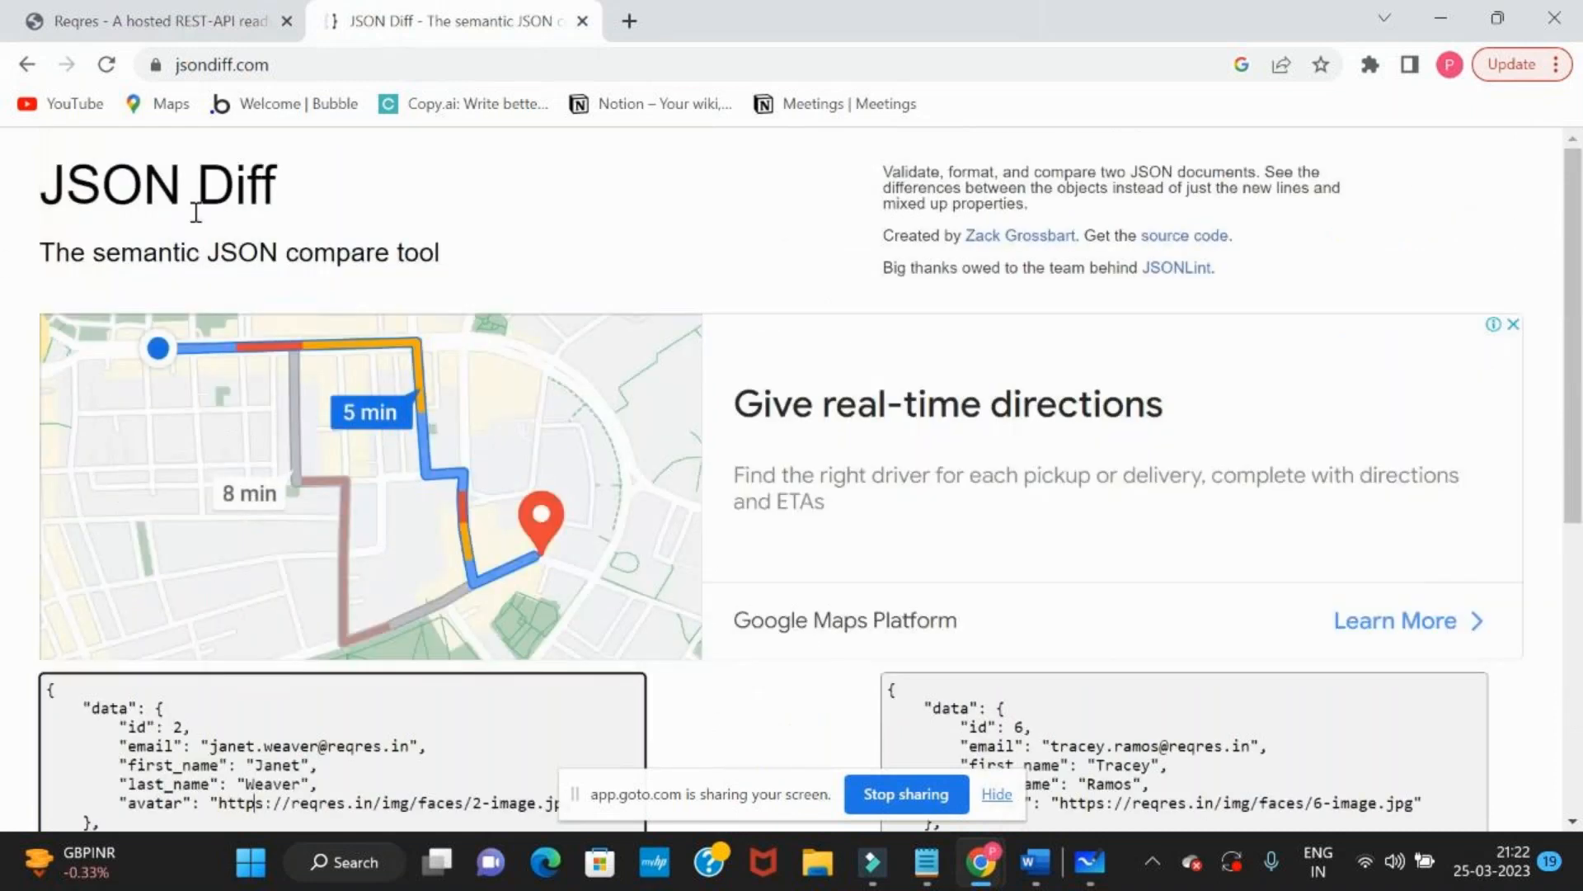
{"action": "left_click_drag", "start_coordinate": [284, 188], "coordinate": [33, 79]}
Return to the "json compare online" search results, open json-diff.com, and switch back to the Reqres documentation
{"action": "left_click", "coordinate": [27, 70]}
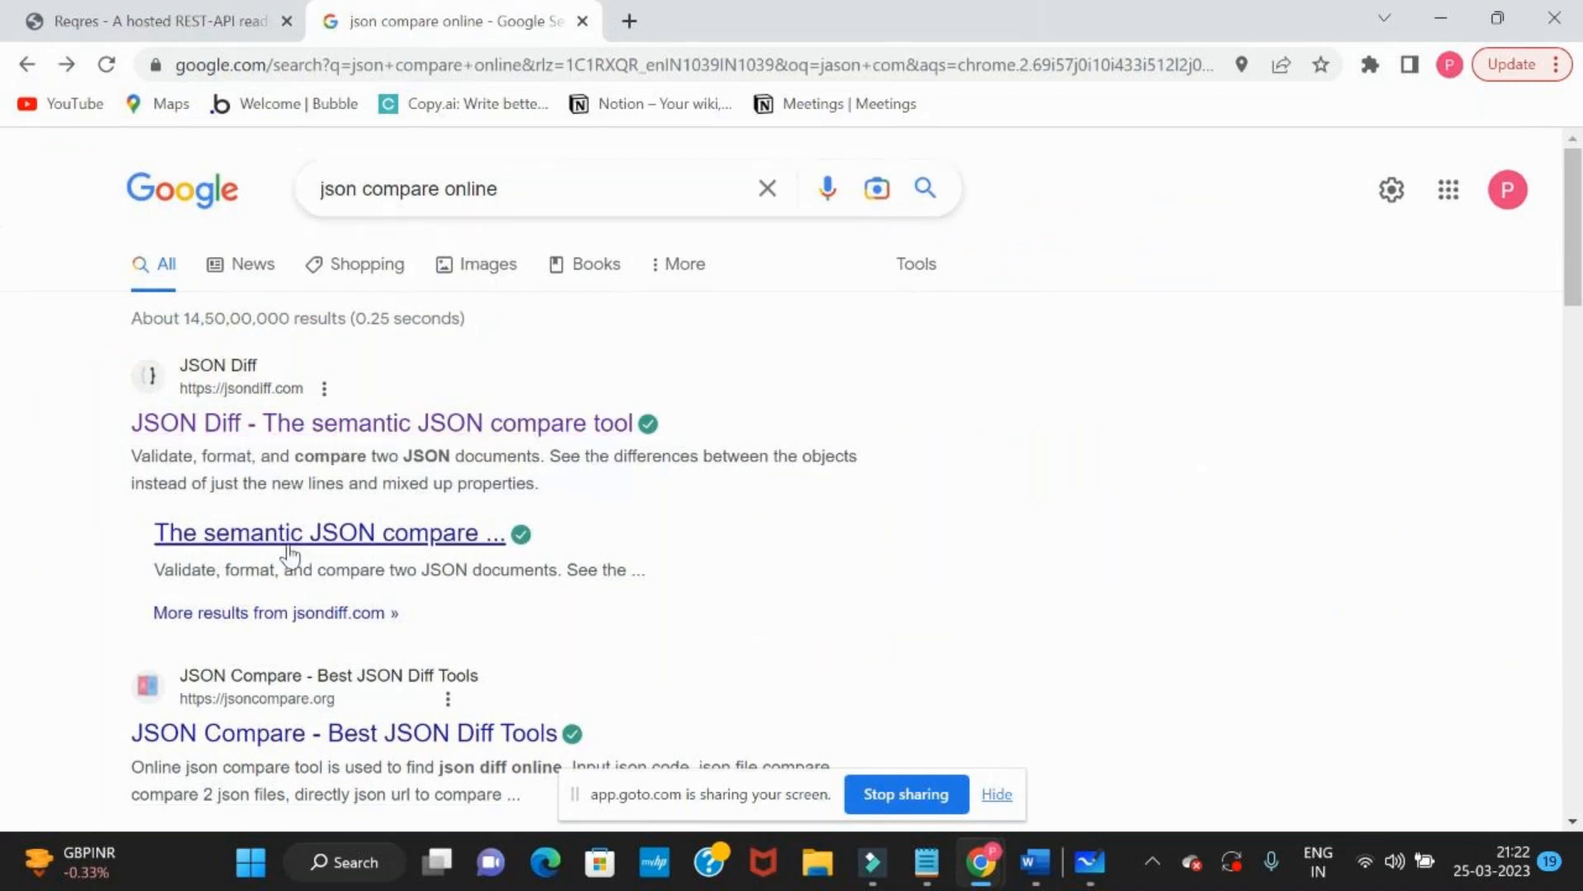
{"action": "scroll", "coordinate": [289, 552], "scroll_direction": "down", "scroll_amount": 5}
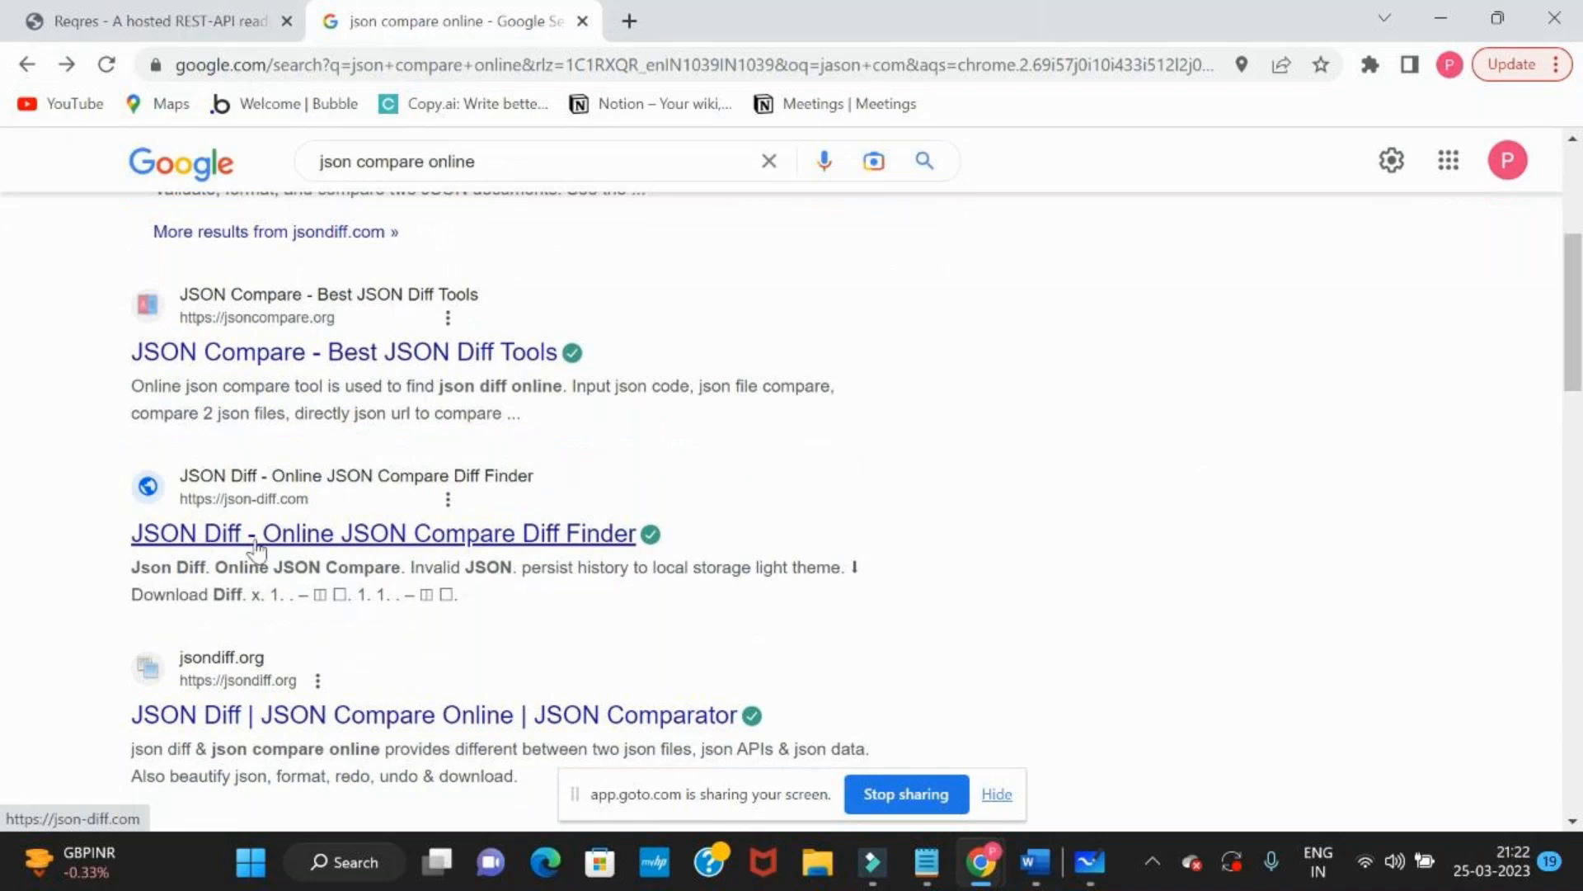
{"action": "left_click", "coordinate": [336, 554]}
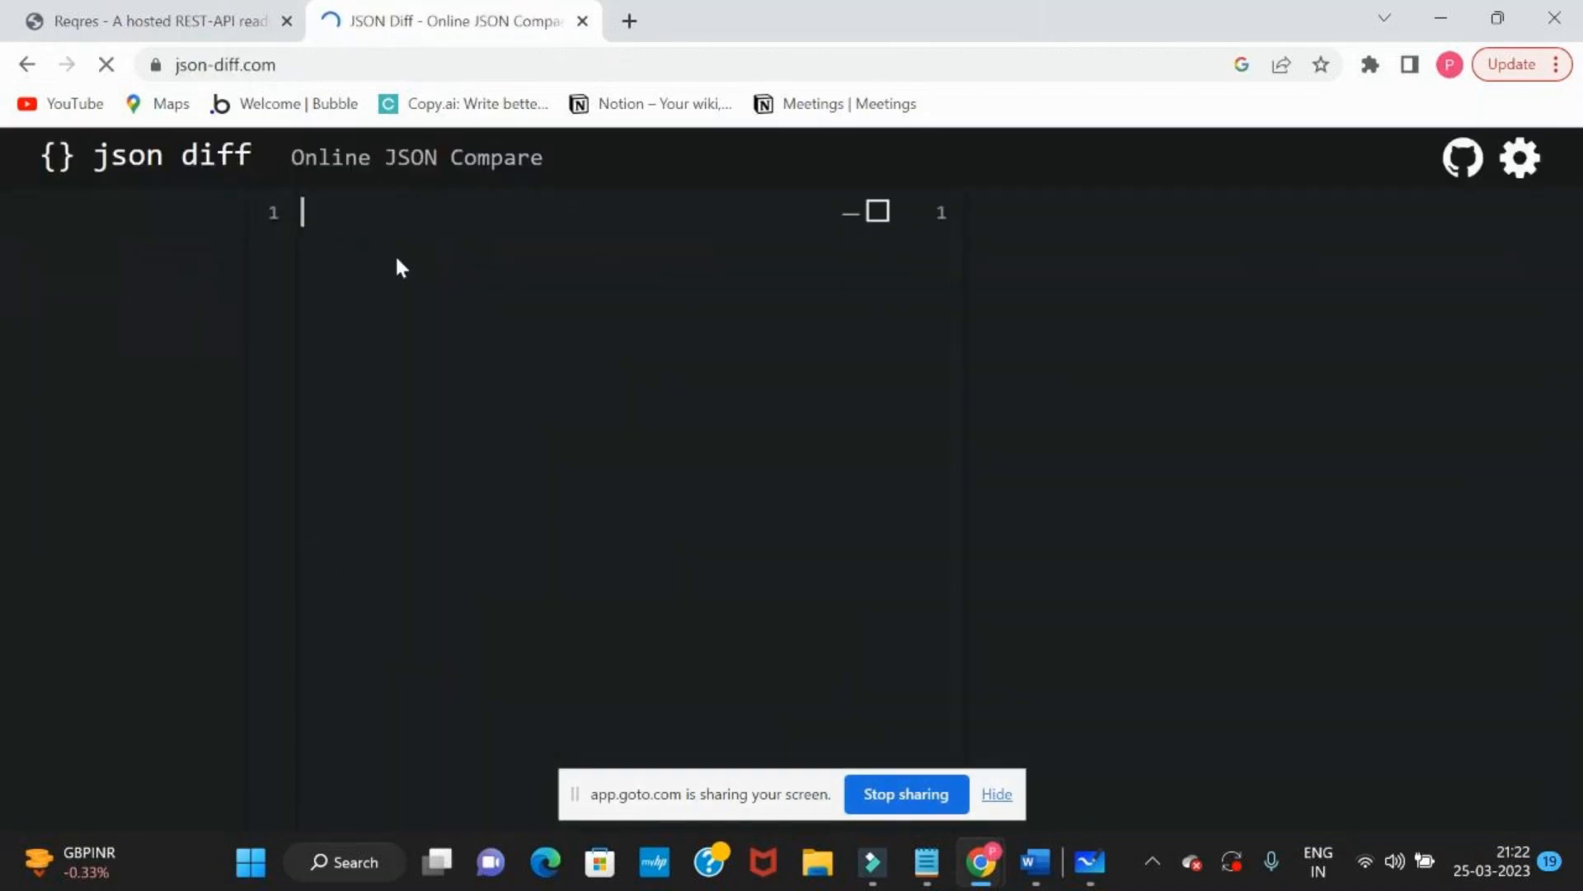
{"action": "left_click", "coordinate": [144, 14]}
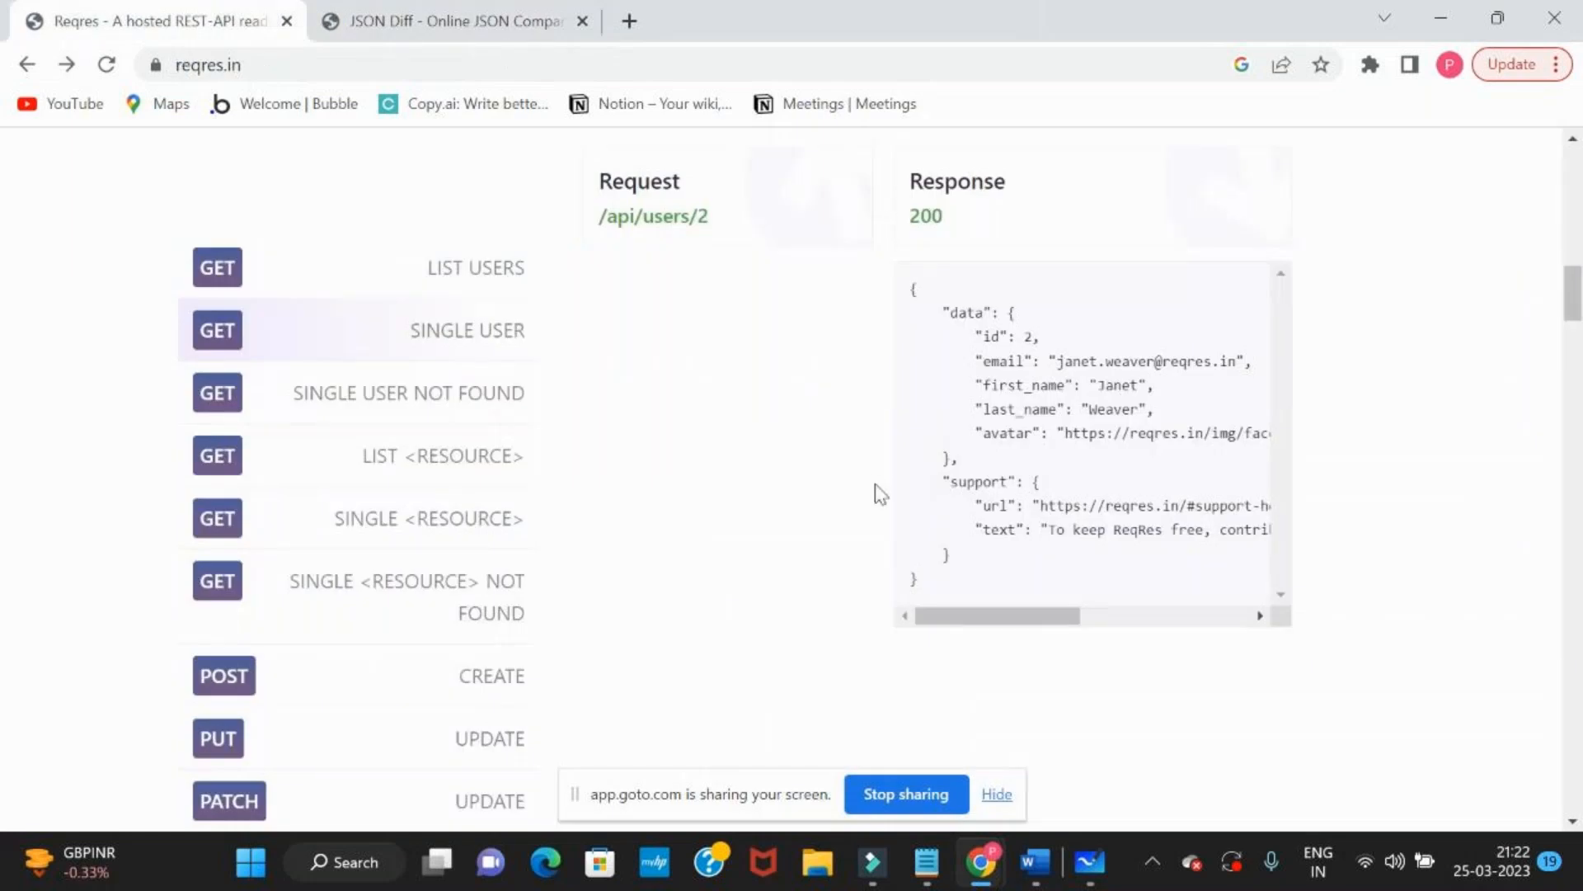
{"action": "left_click", "coordinate": [1054, 520]}
{"action": "key", "text": "ctrl+a"}
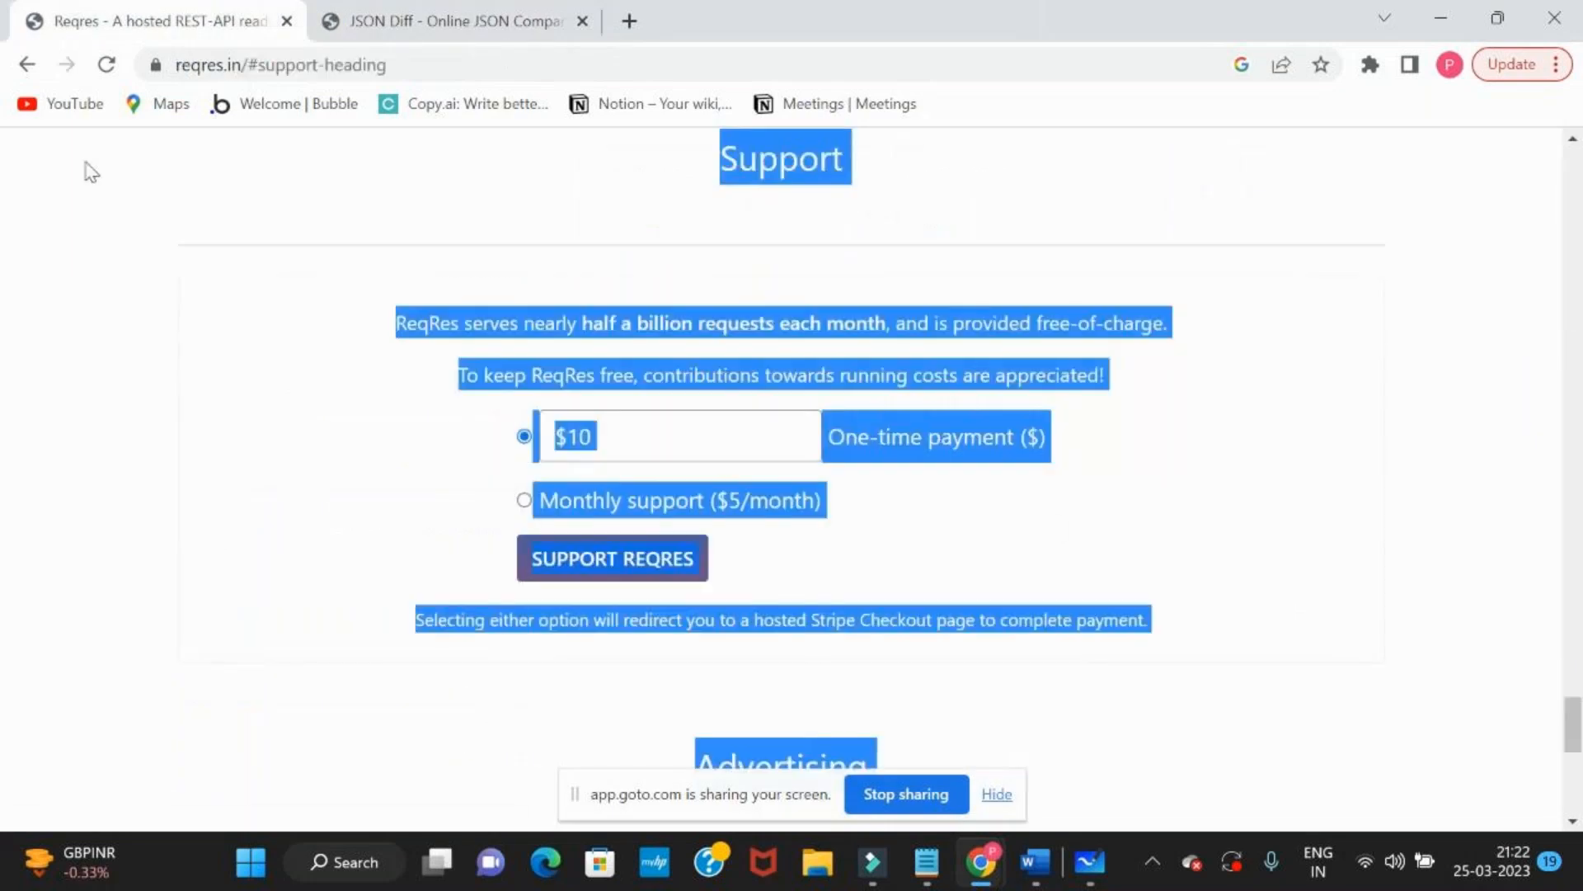
{"action": "left_click", "coordinate": [30, 66]}
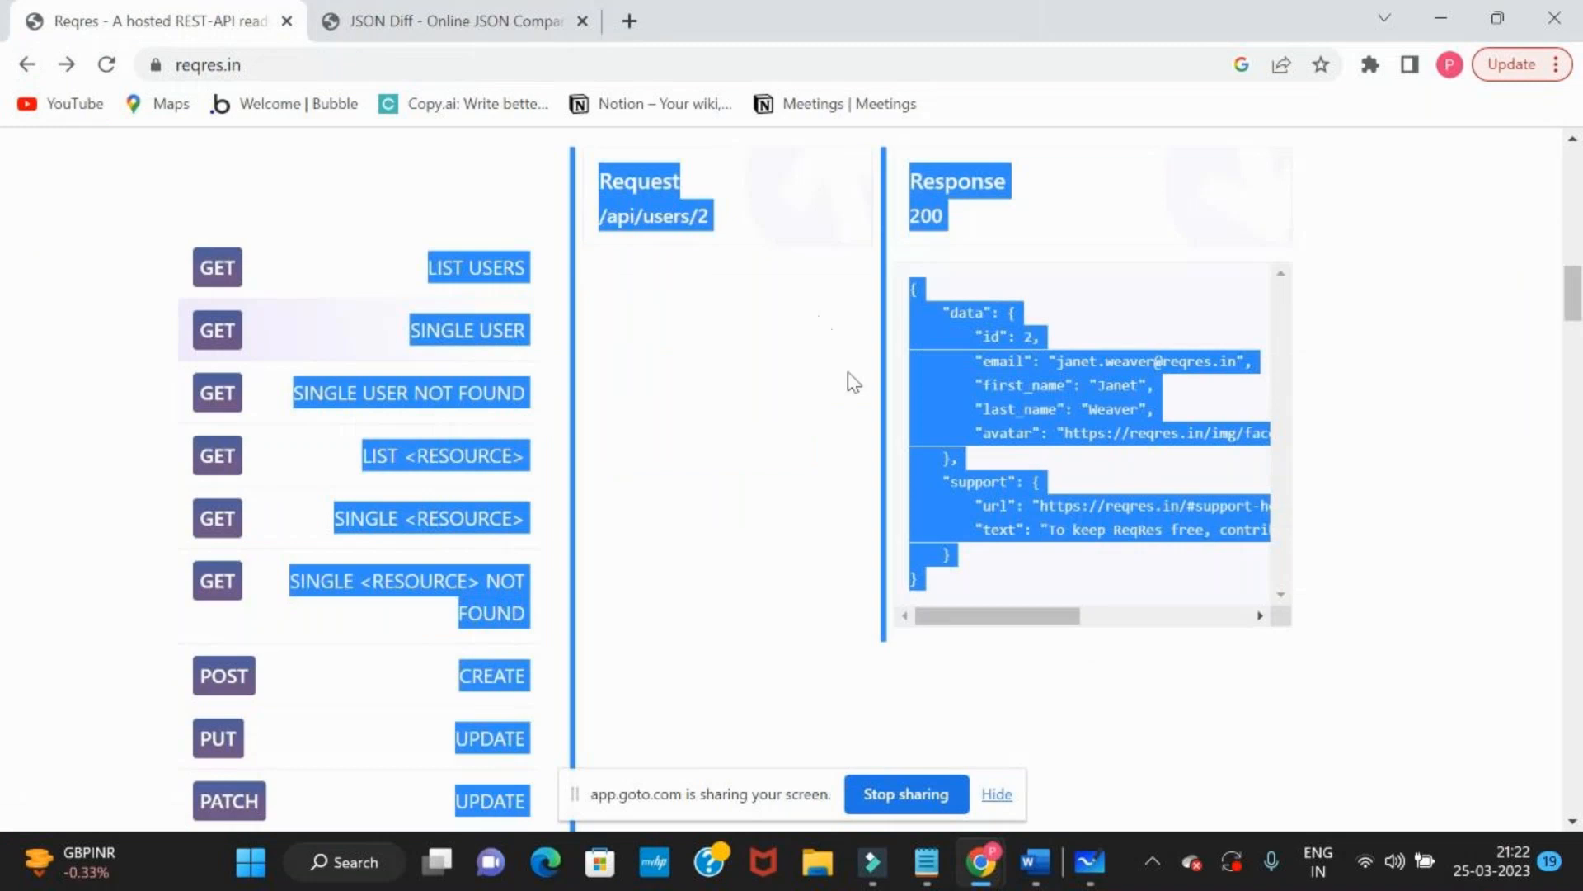
Copy the documented SINGLE USER response JSON and highlight the data section of the user 4 response in Postman
{"action": "left_click", "coordinate": [1128, 429]}
{"action": "left_click_drag", "start_coordinate": [947, 586], "coordinate": [903, 315]}
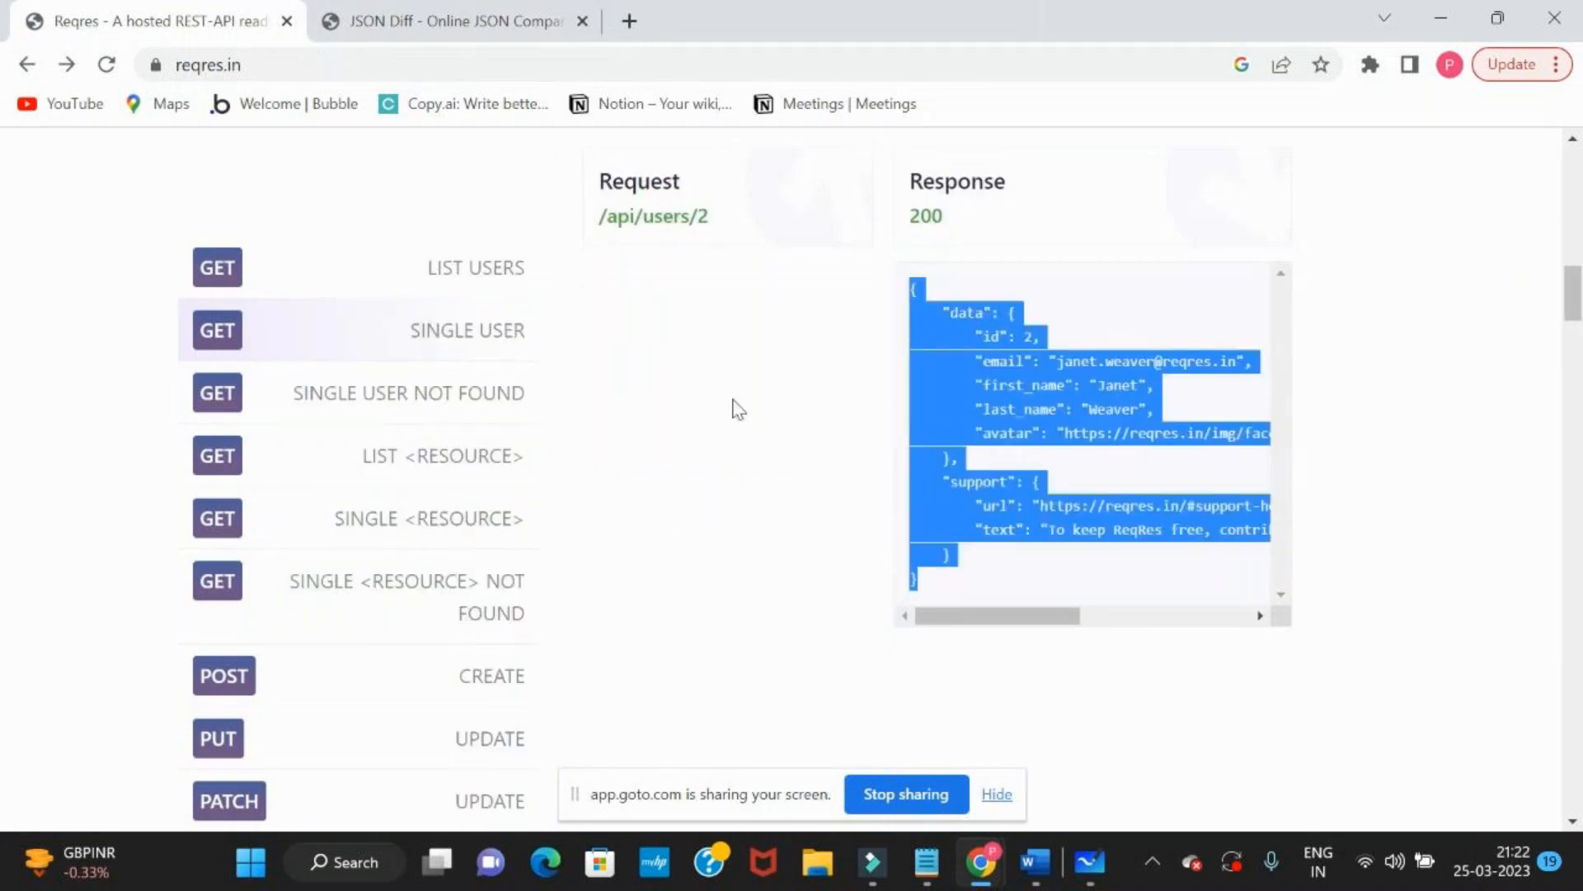
{"action": "key", "text": "alt+Tab"}
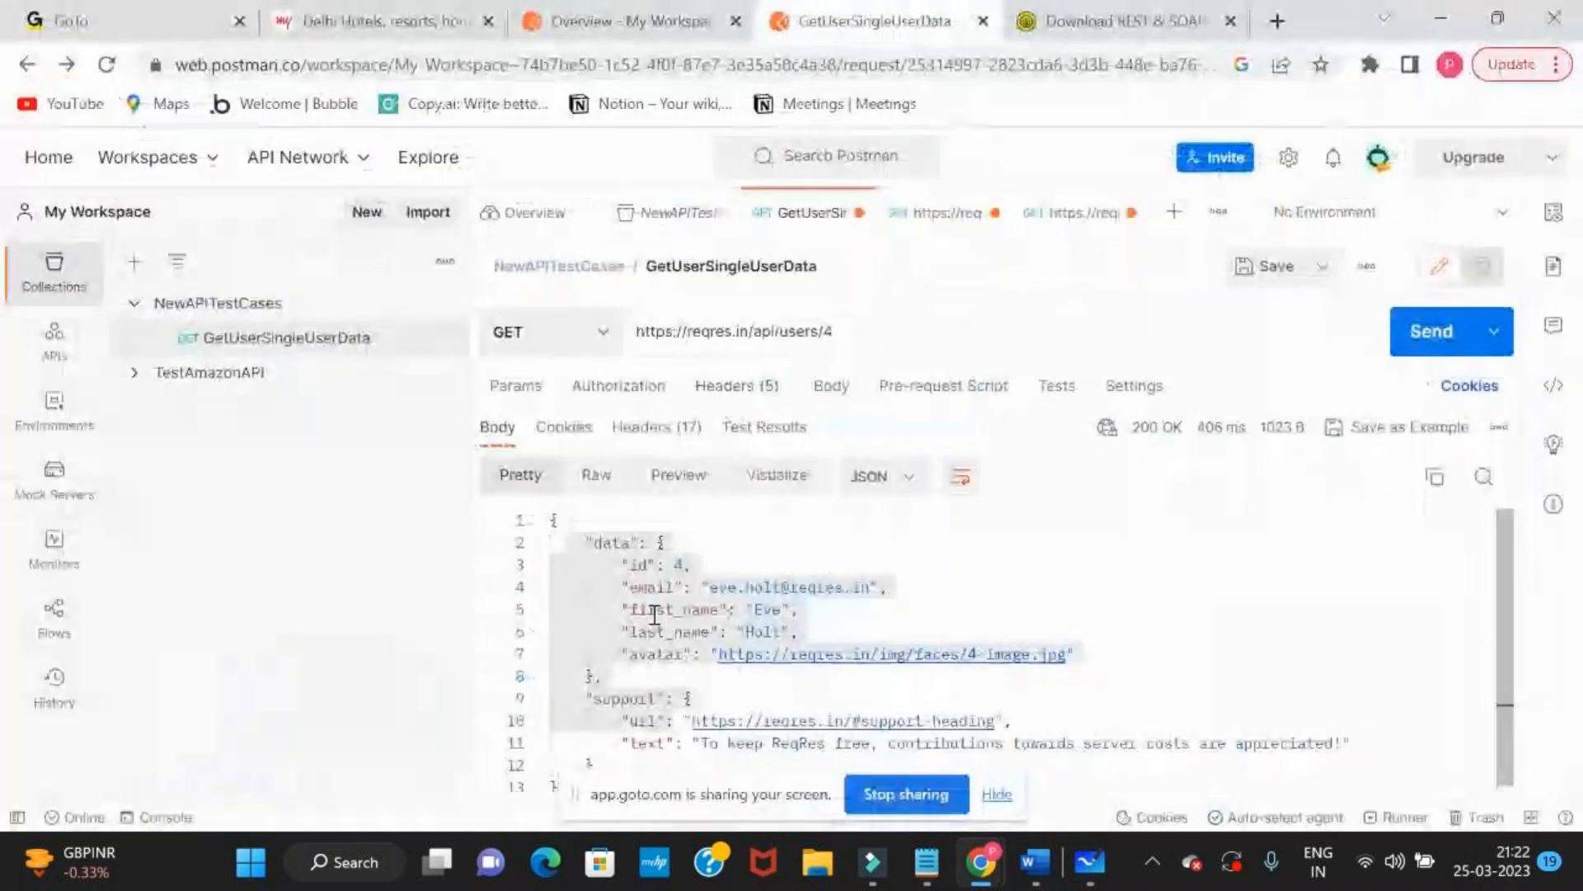
{"action": "left_click", "coordinate": [656, 608]}
{"action": "left_click_drag", "start_coordinate": [568, 541], "coordinate": [640, 701]}
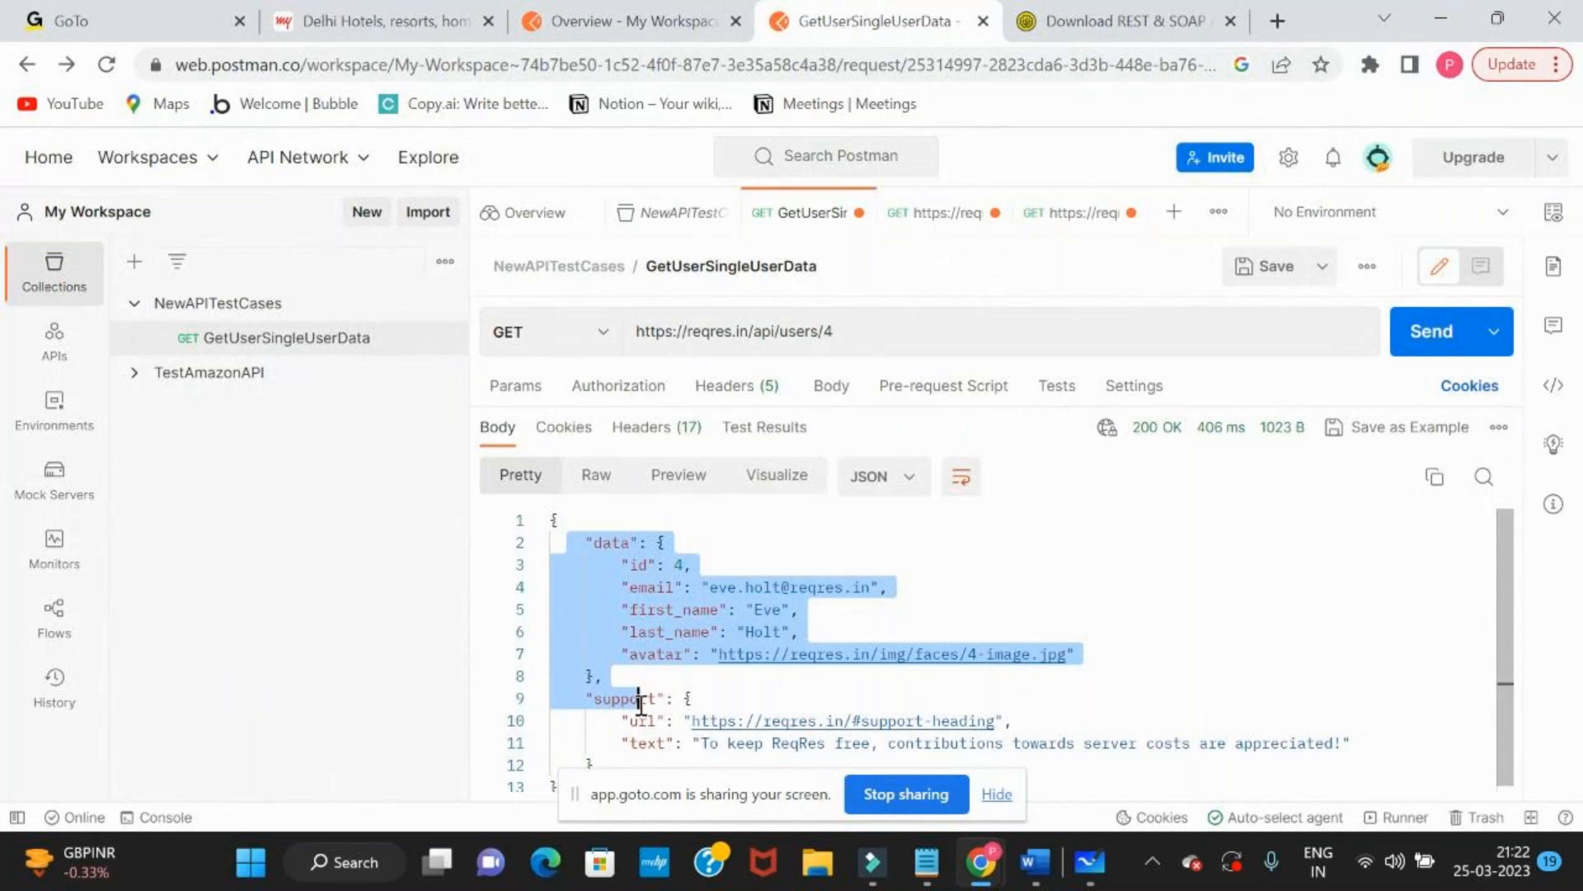
Switch to json-diff.com and paste the documented SINGLE USER response into the first JSON editor
{"action": "key", "text": "alt+Tab"}
{"action": "key", "text": "ctrl+Tab"}
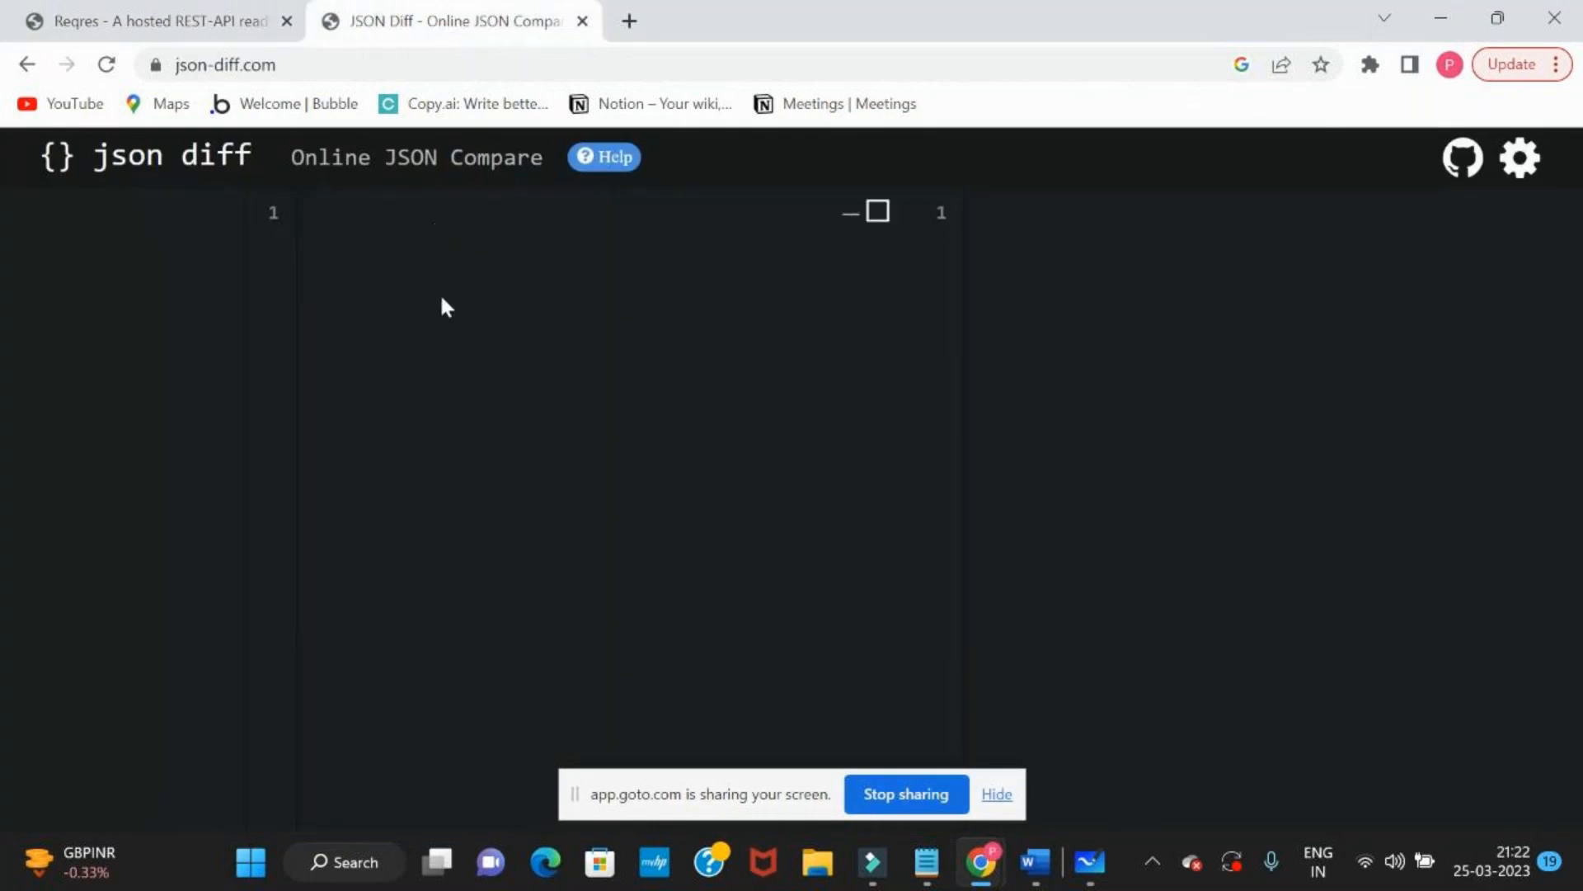
{"action": "left_click", "coordinate": [446, 307]}
{"action": "key", "text": "ctrl+v"}
Copy the full user 4 response from Postman and paste it into the second JSON editor on json-diff.com
{"action": "key", "text": "alt+Tab"}
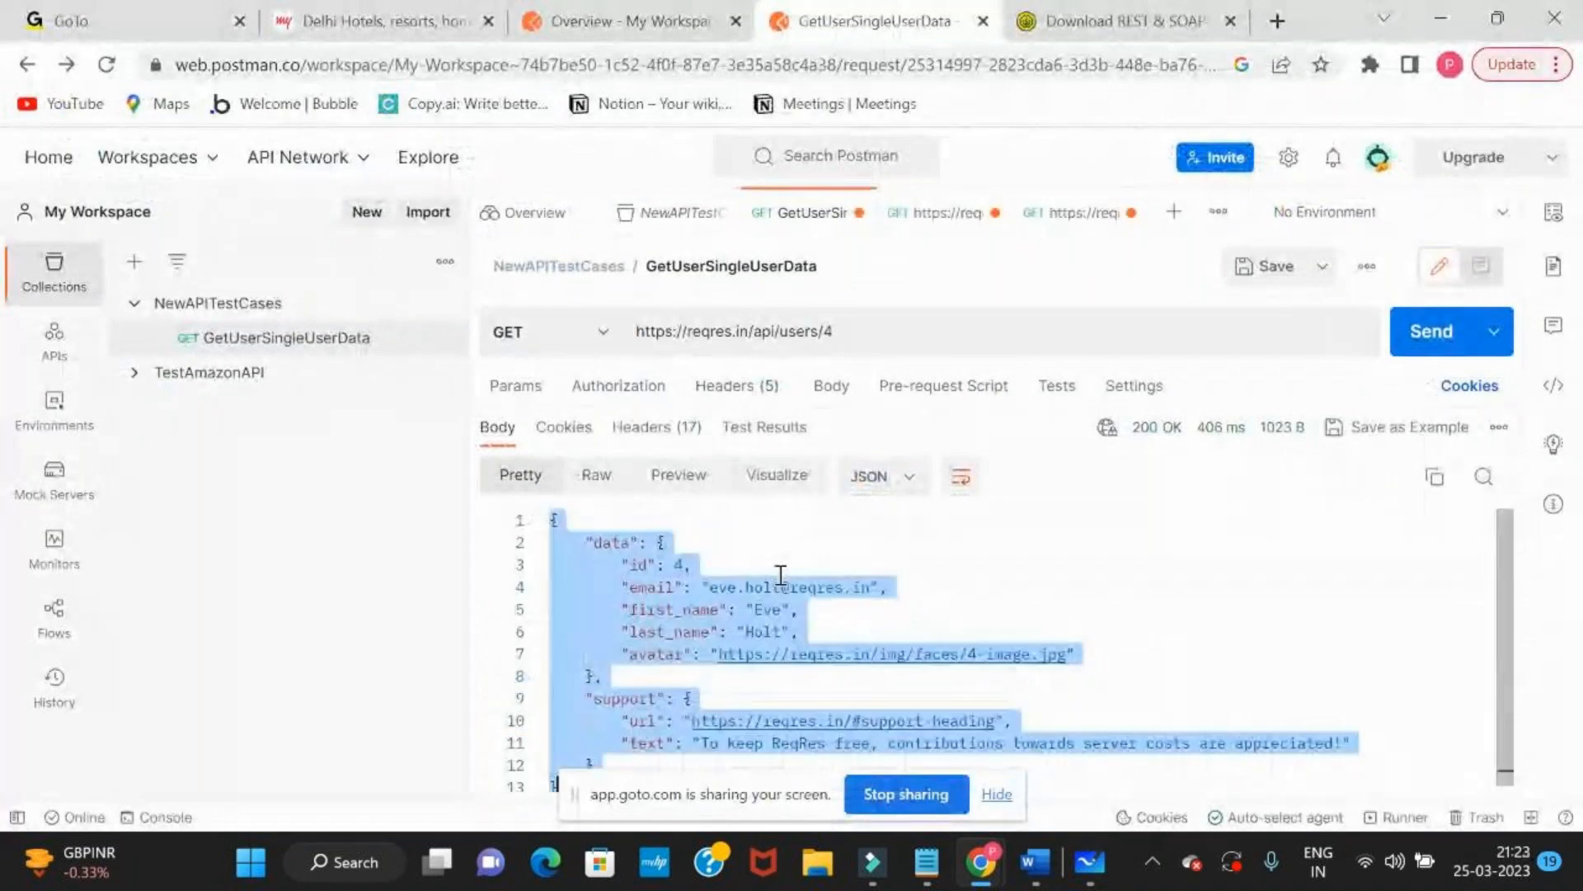
{"action": "key", "text": "alt+Tab"}
{"action": "left_click", "coordinate": [1083, 347]}
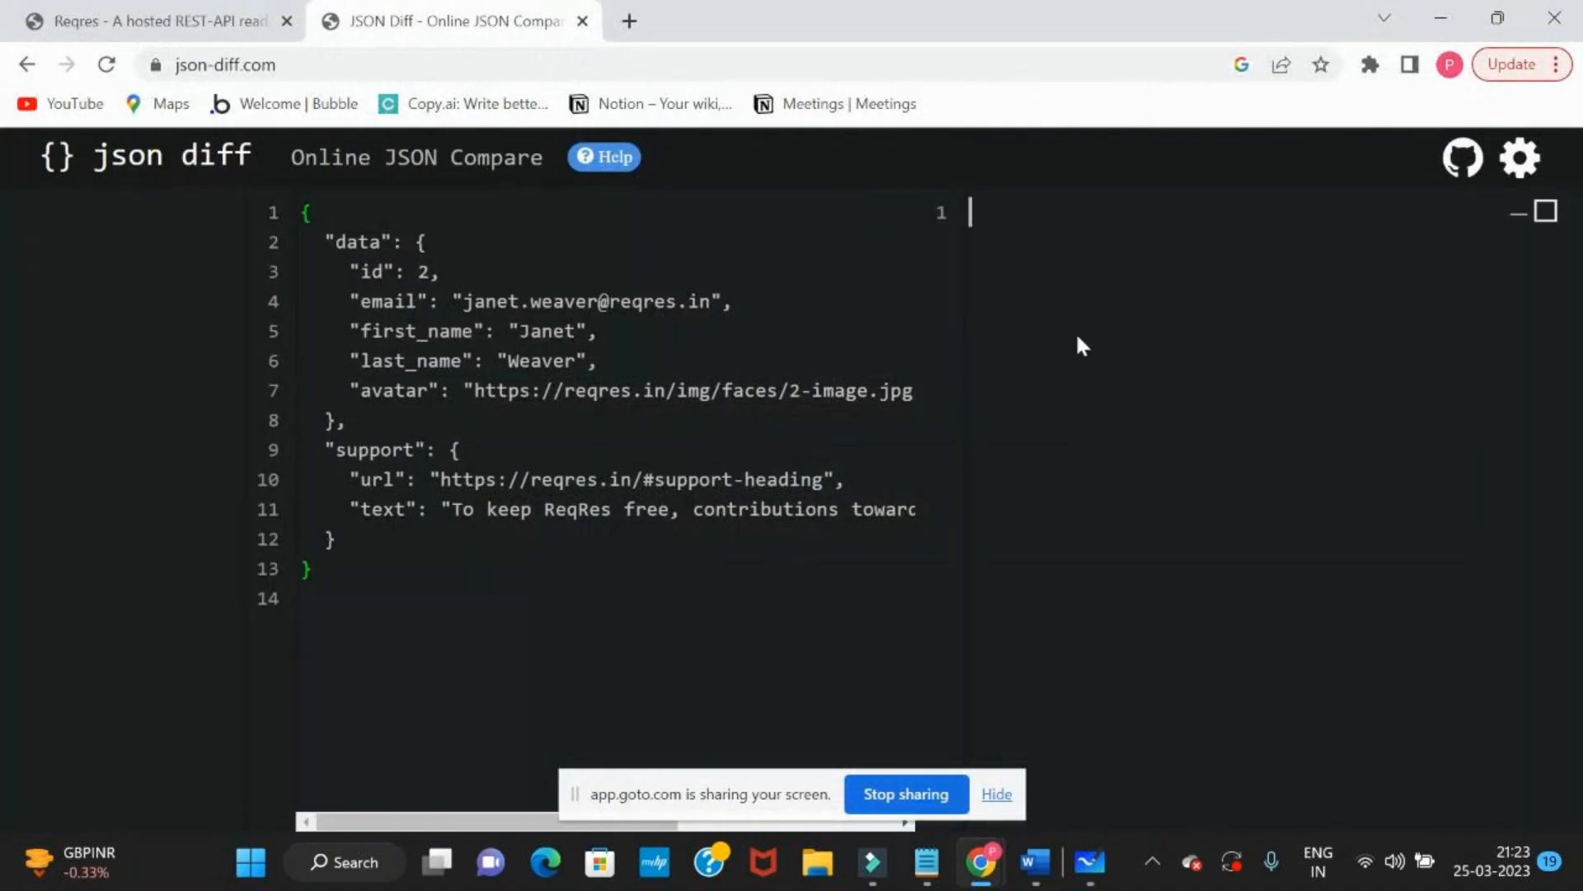
{"action": "key", "text": "ctrl+v"}
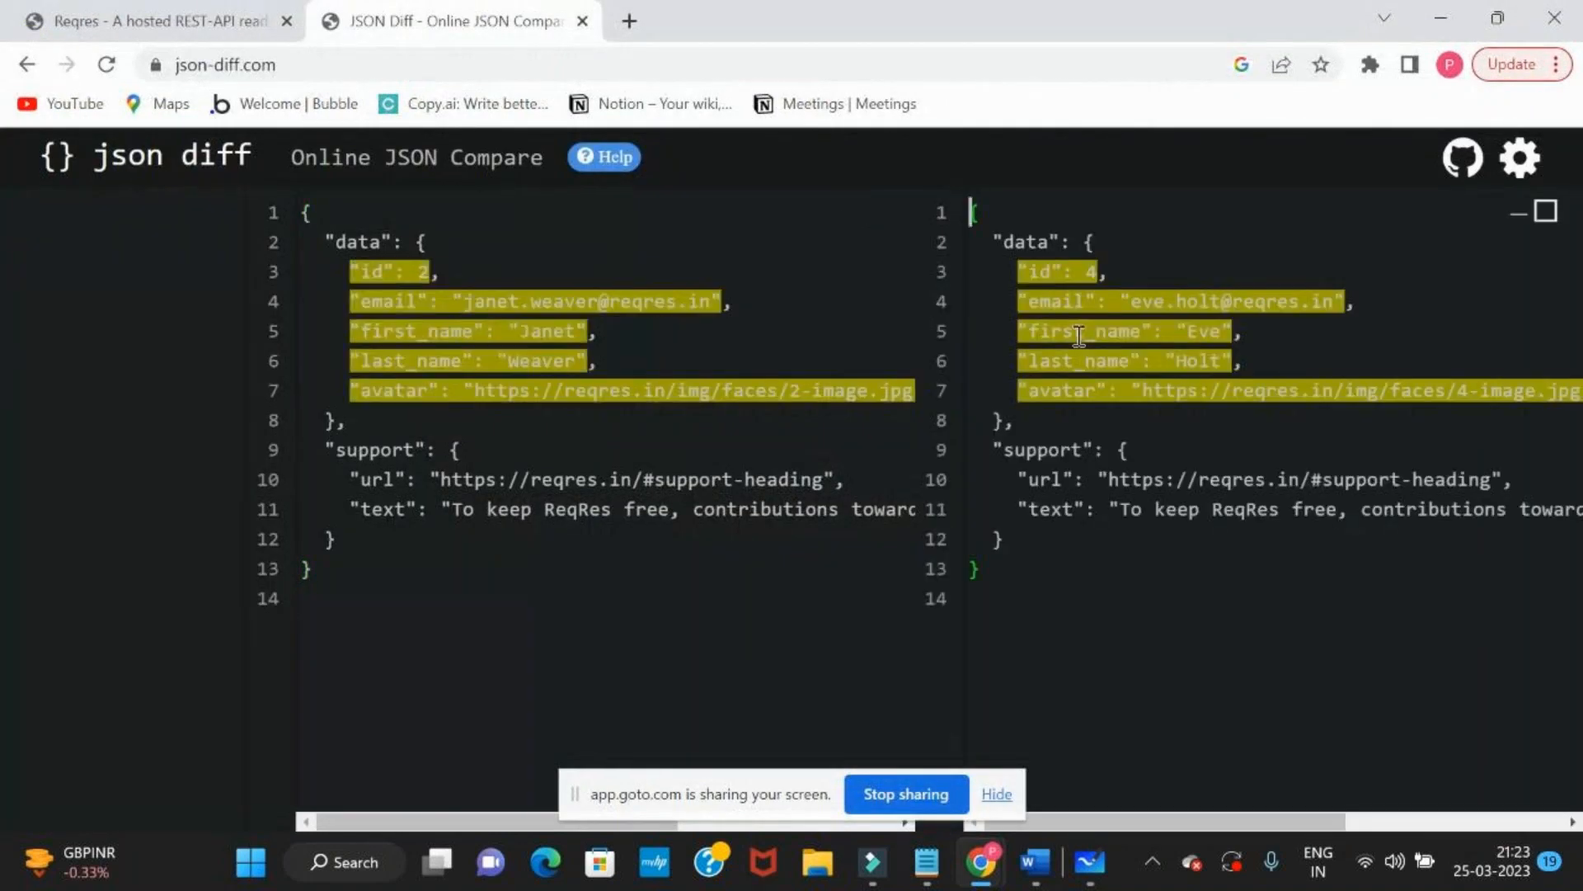
Highlight the Online JSON Compare title and the id through avatar lines of the first JSON document
{"action": "left_click", "coordinate": [1077, 600]}
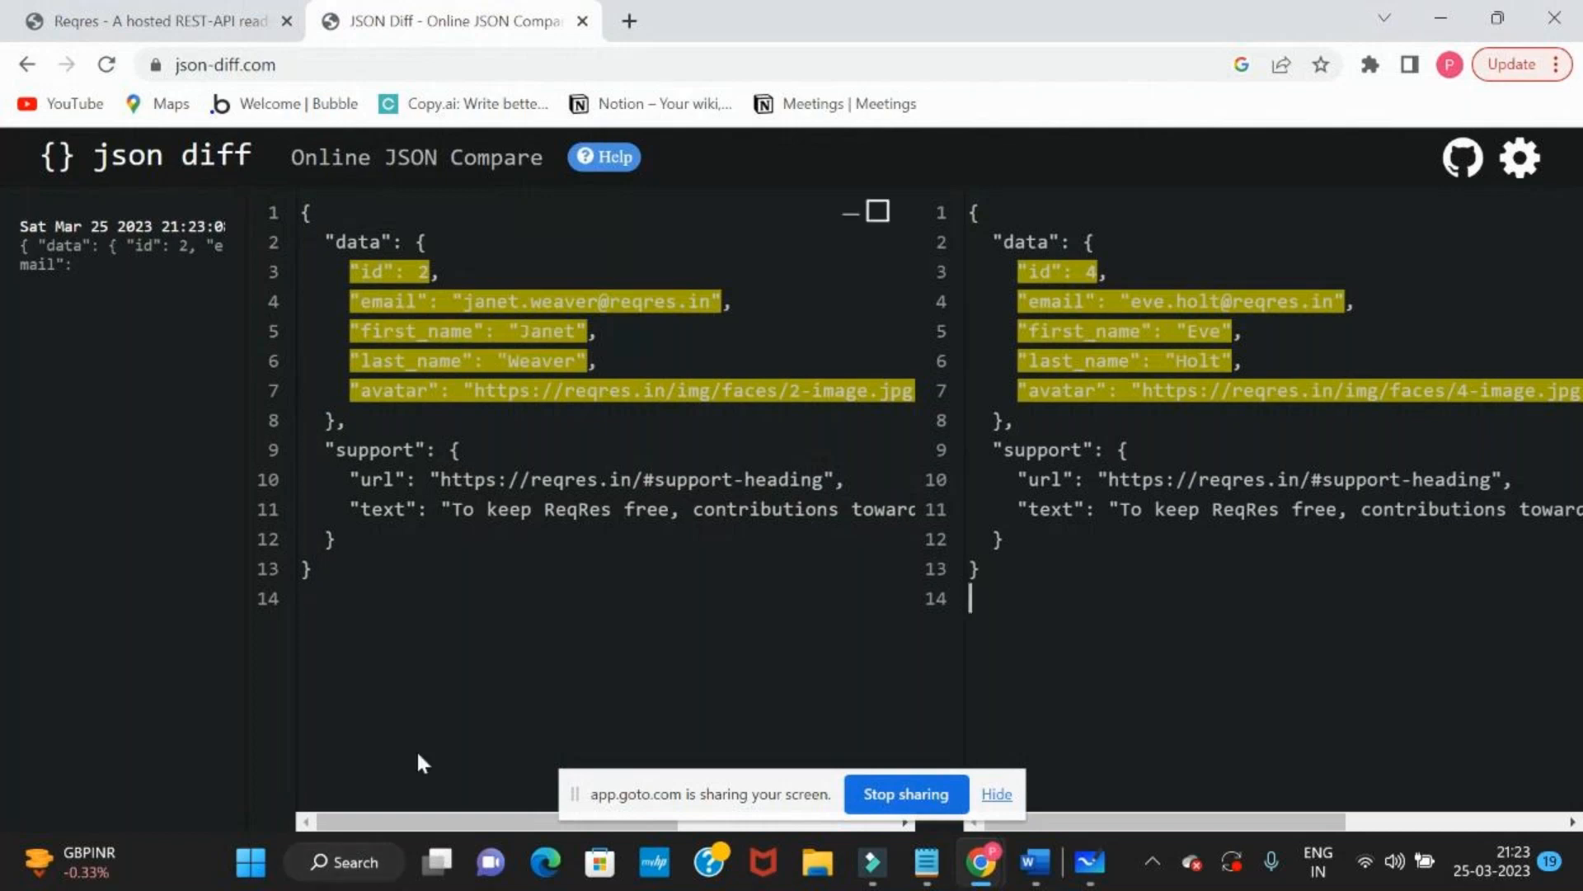
{"action": "left_click_drag", "start_coordinate": [281, 153], "coordinate": [544, 162]}
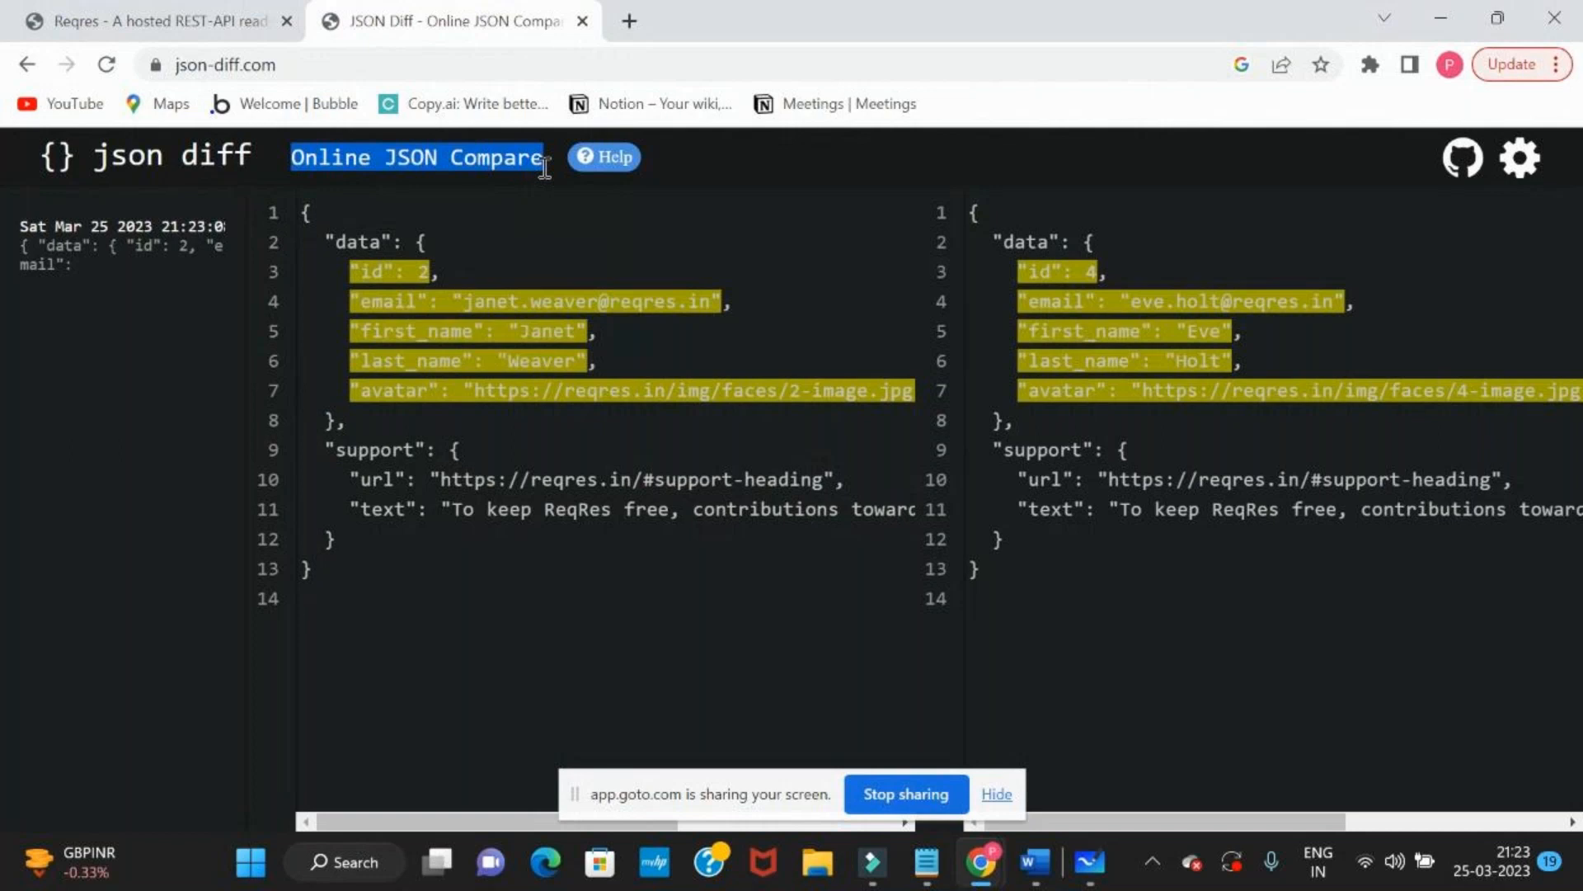
{"action": "left_click_drag", "start_coordinate": [349, 272], "coordinate": [671, 383]}
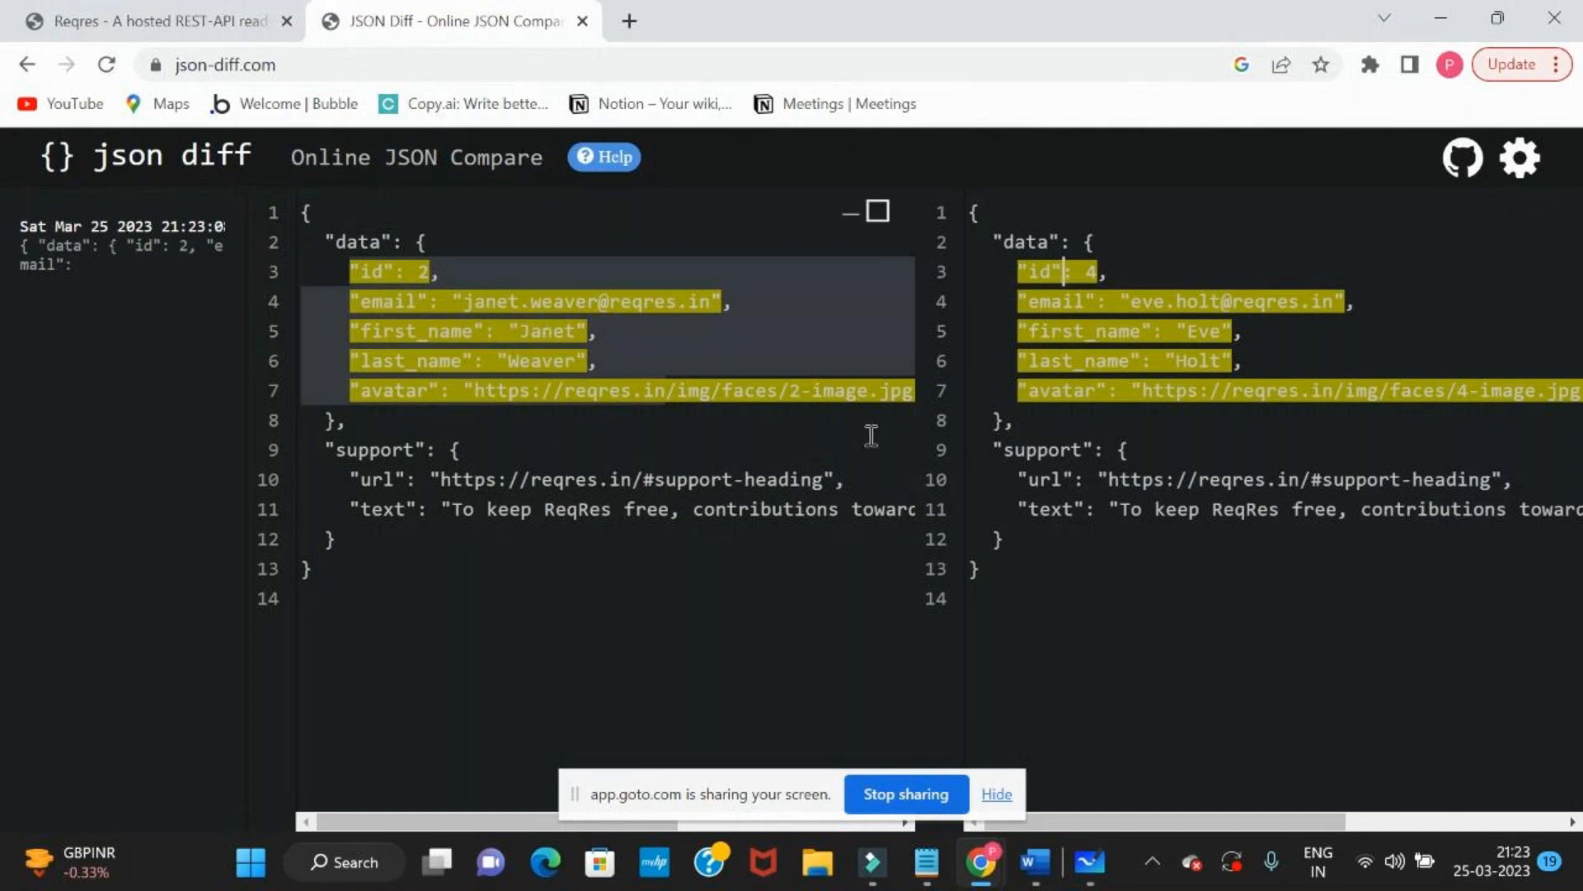
{"action": "key", "text": "alt+Tab"}
{"action": "key", "text": "ctrl+a"}
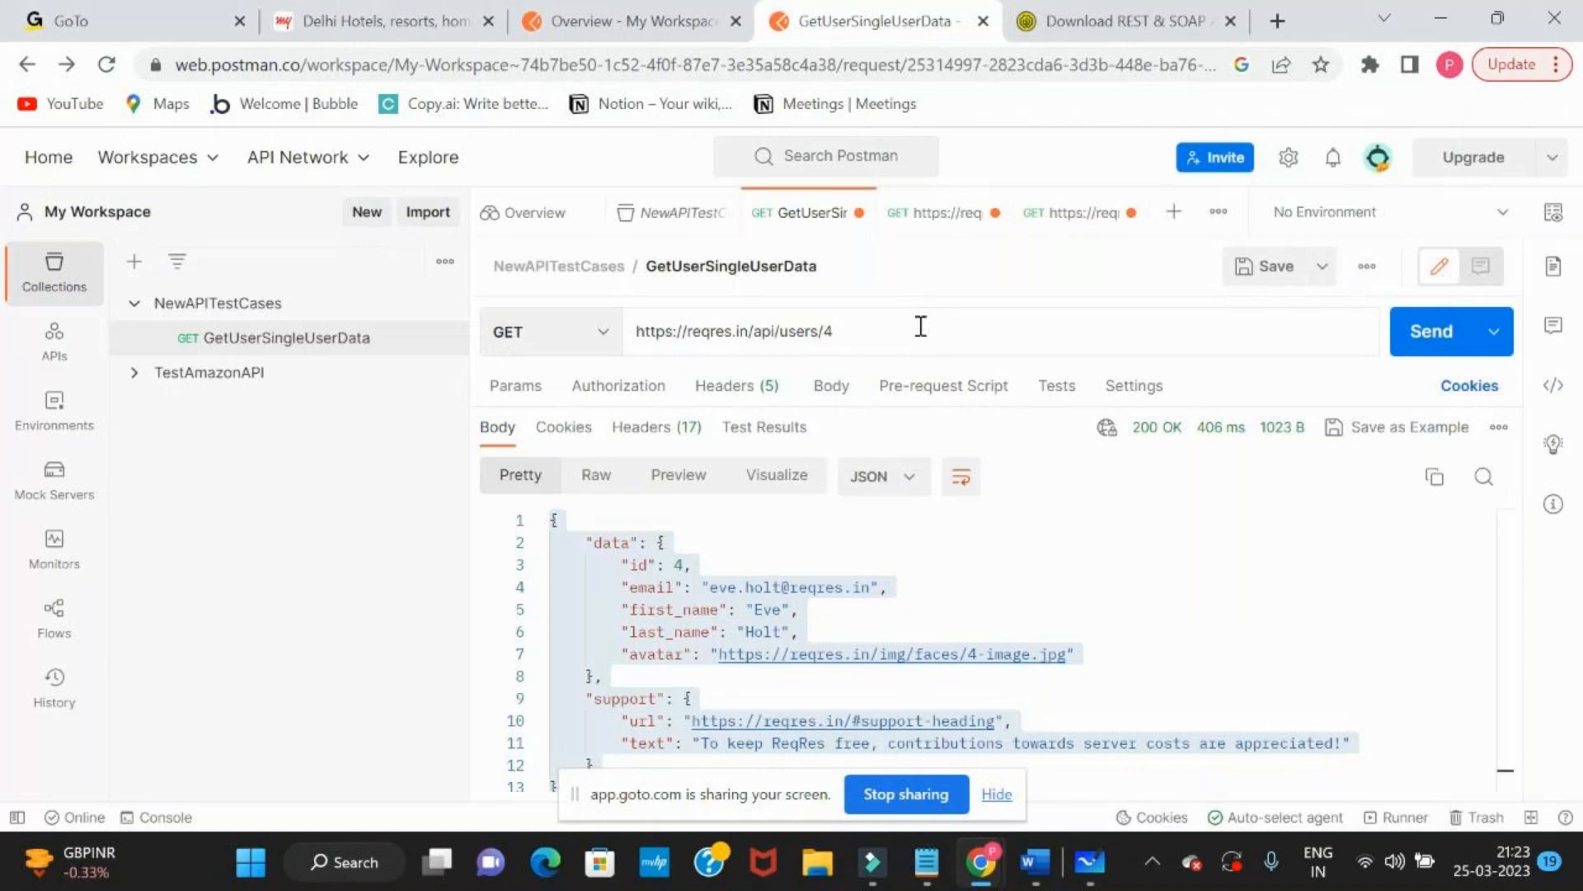
{"action": "left_click", "coordinate": [921, 327]}
{"action": "key", "text": "BackSpace"}
{"action": "type", "text": "2"}
{"action": "key", "text": "ctrl+Return"}
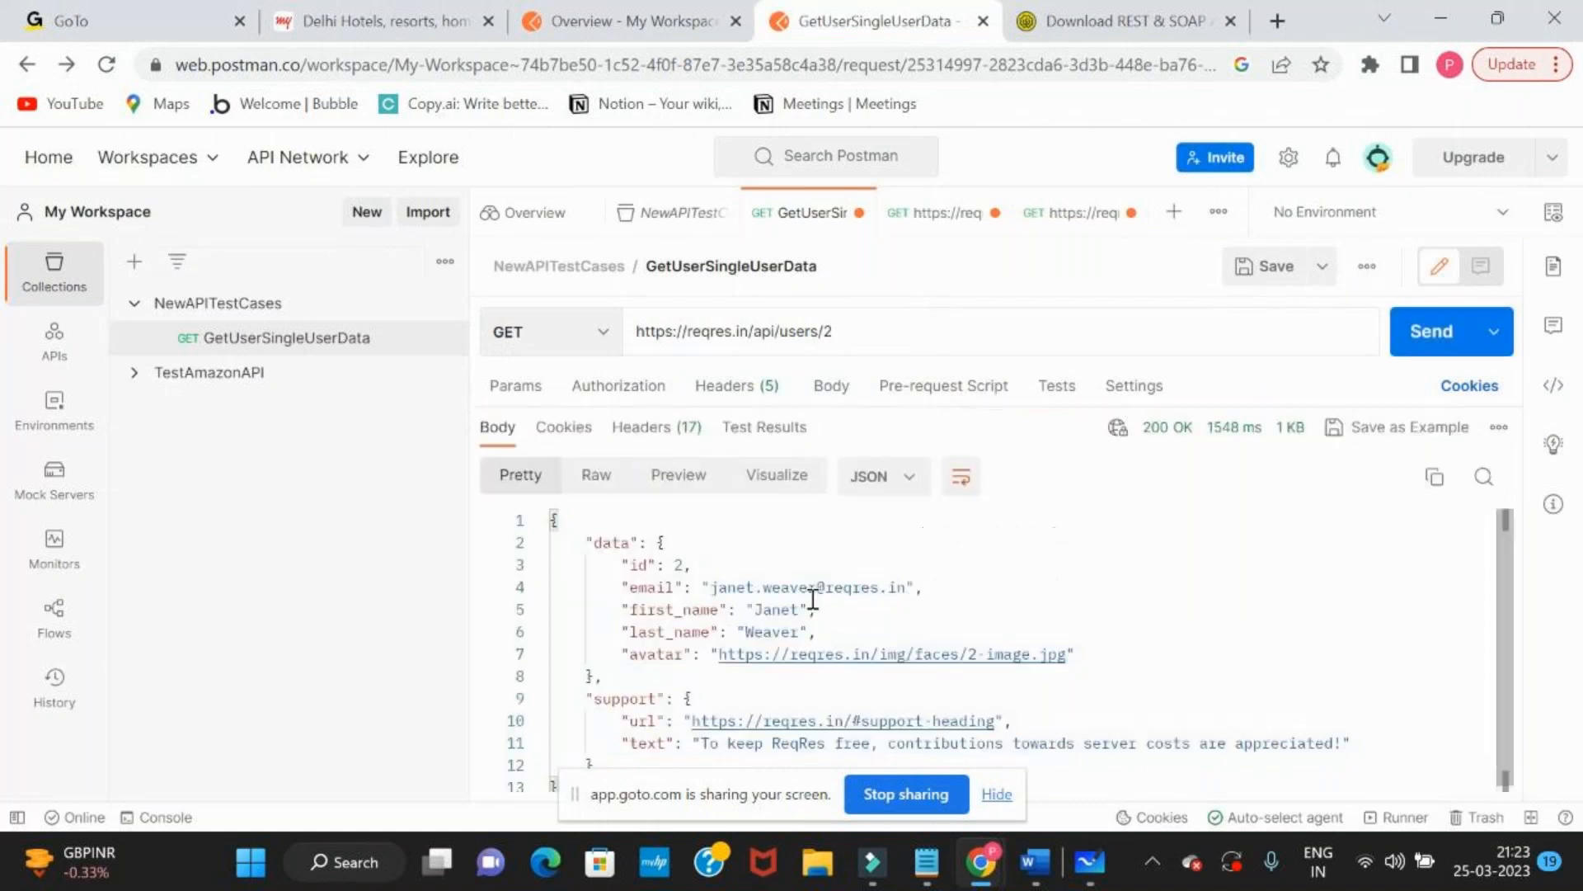
Copy the full user 2 response and replace the second JSON document on json-diff.com with it
{"action": "key", "text": "ctrl+a"}
{"action": "key", "text": "ctrl+c"}
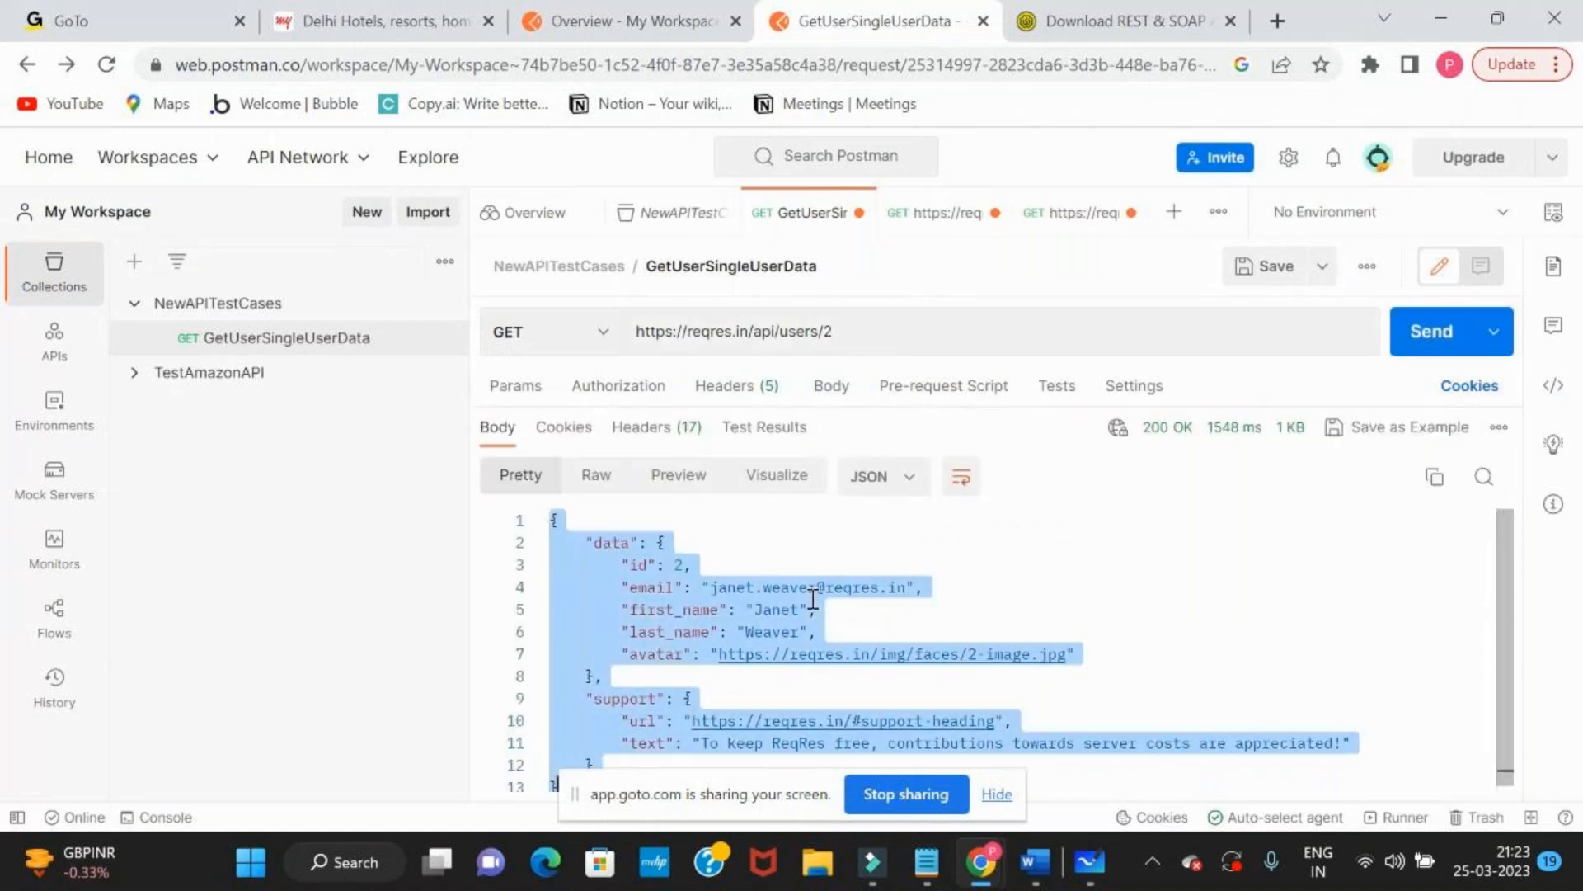
{"action": "key", "text": "alt+Tab"}
{"action": "key", "text": "ctrl+a"}
{"action": "key", "text": "ctrl+v"}
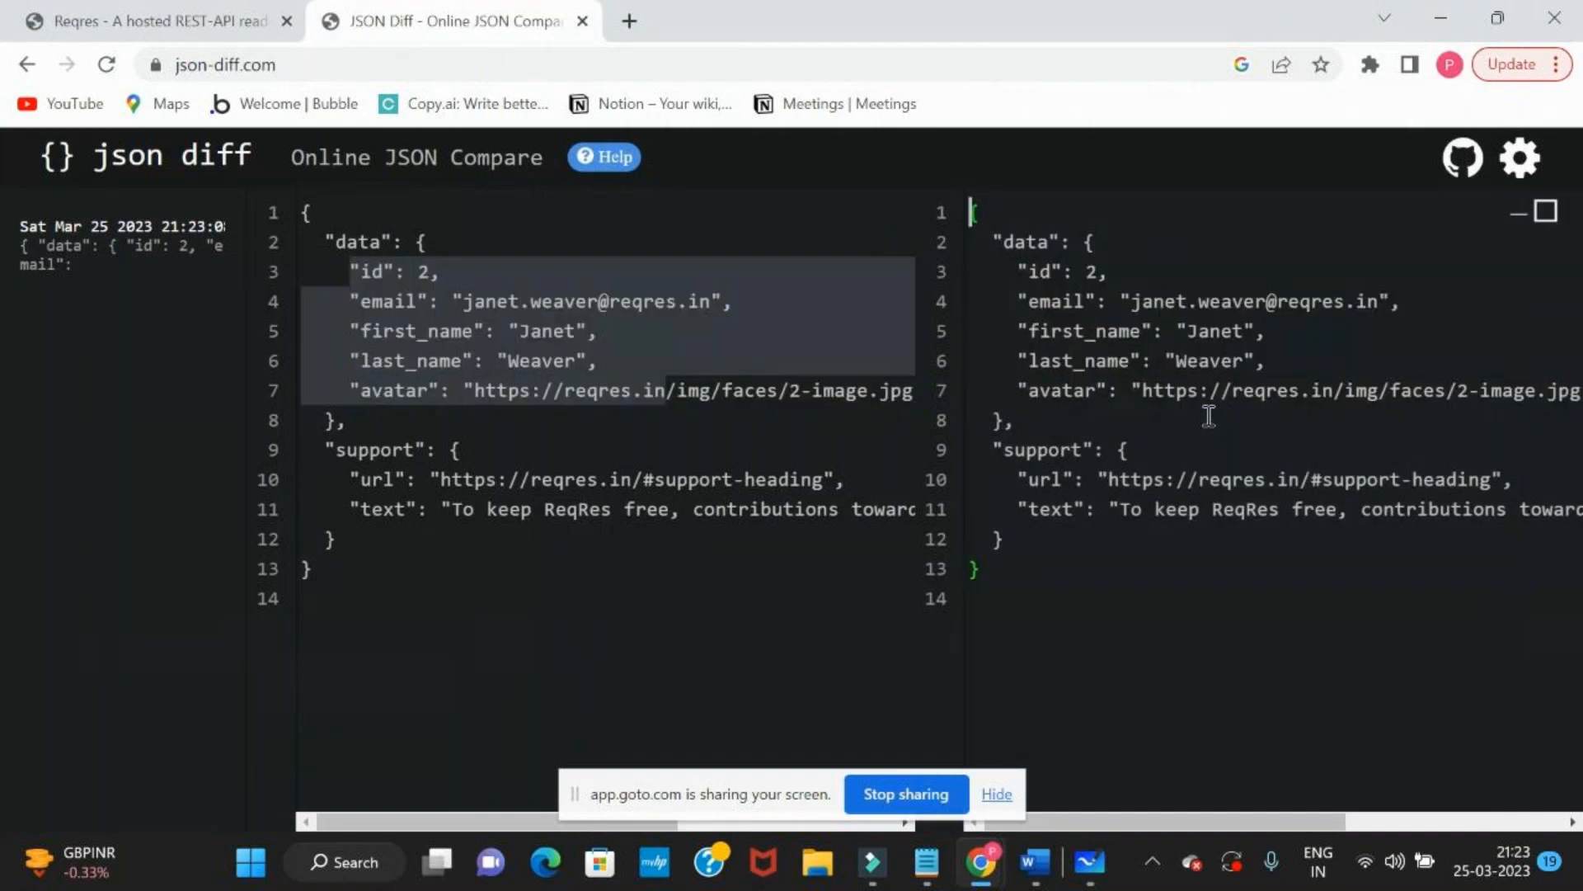
Deselect the lines in the first JSON document and highlight the Online JSON Compare title
{"action": "left_click", "coordinate": [690, 640]}
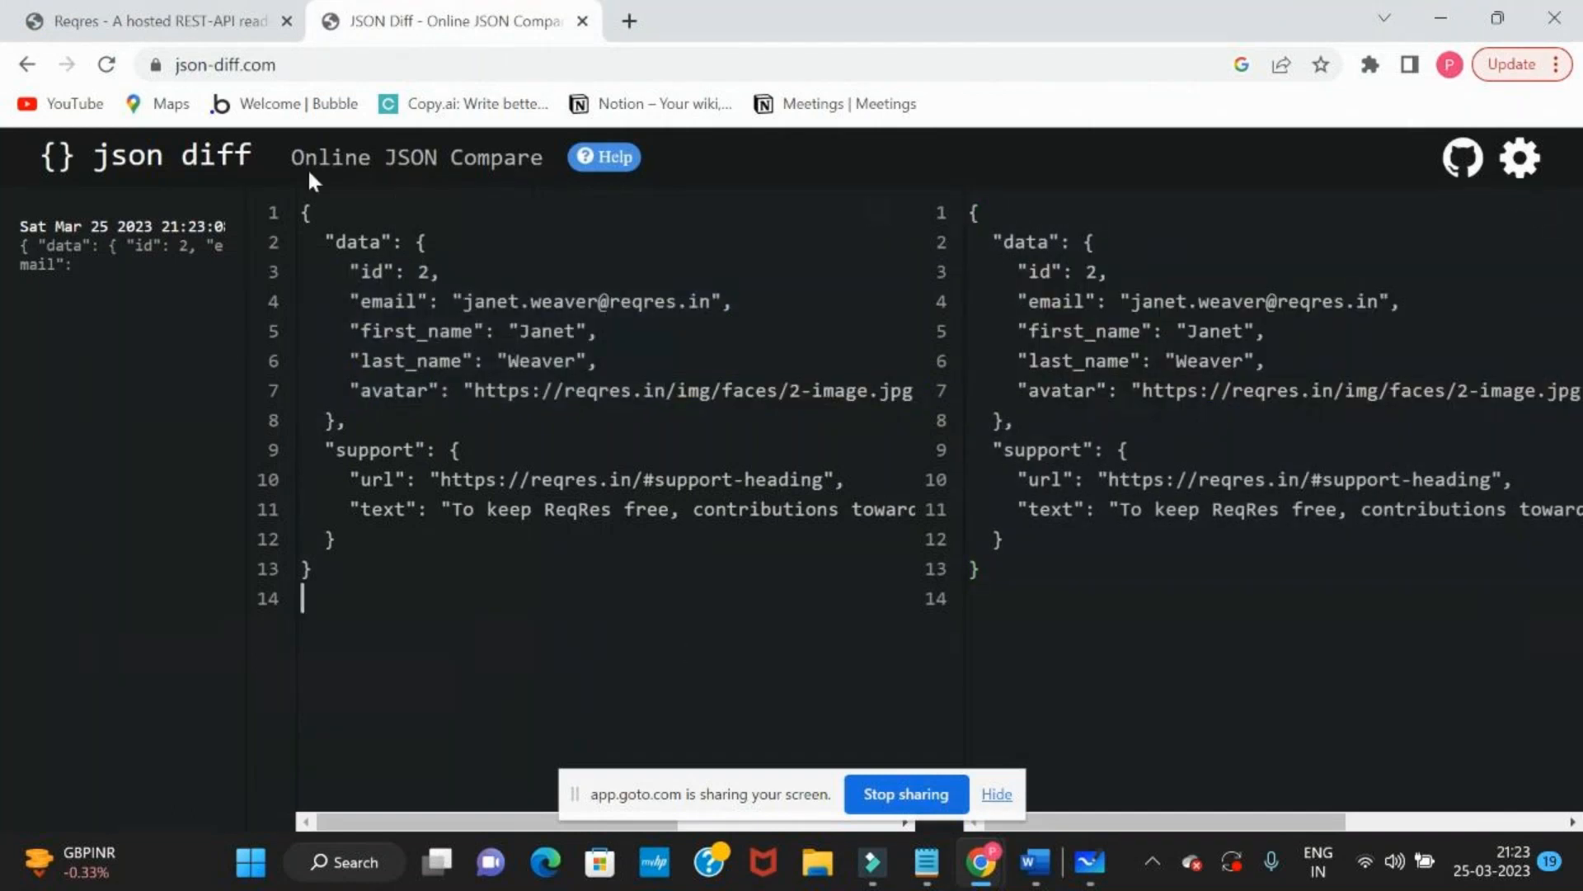
{"action": "left_click_drag", "start_coordinate": [294, 156], "coordinate": [600, 172]}
{"action": "left_click", "coordinate": [725, 539]}
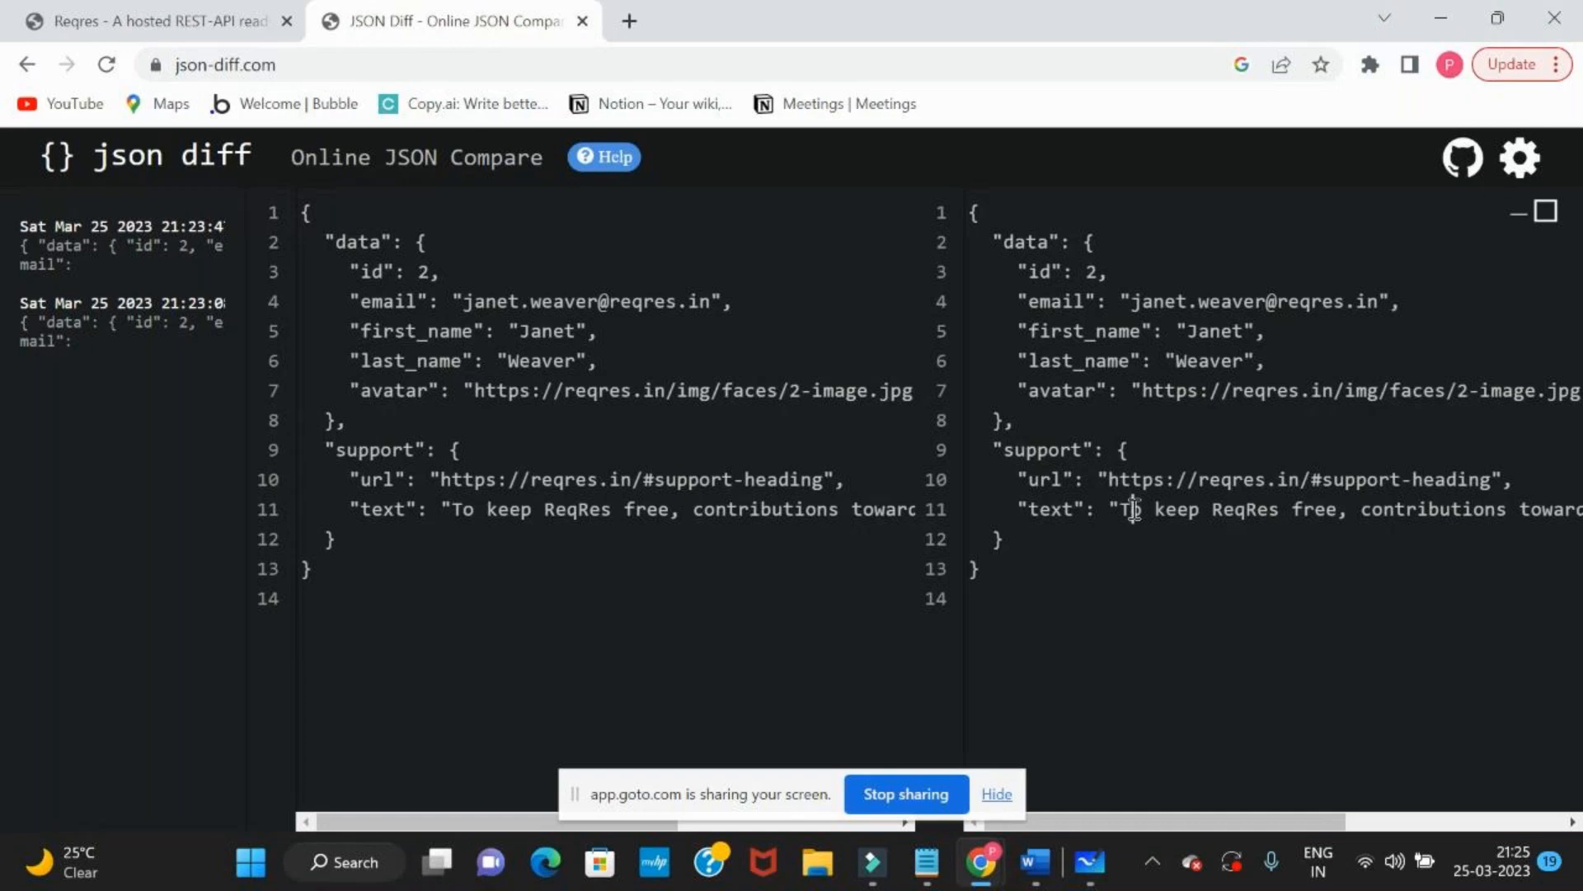
Switch to the GoTo meeting window and hide the screen-sharing notice
{"action": "key", "text": "super+shift+s"}
{"action": "key", "text": "alt+Tab"}
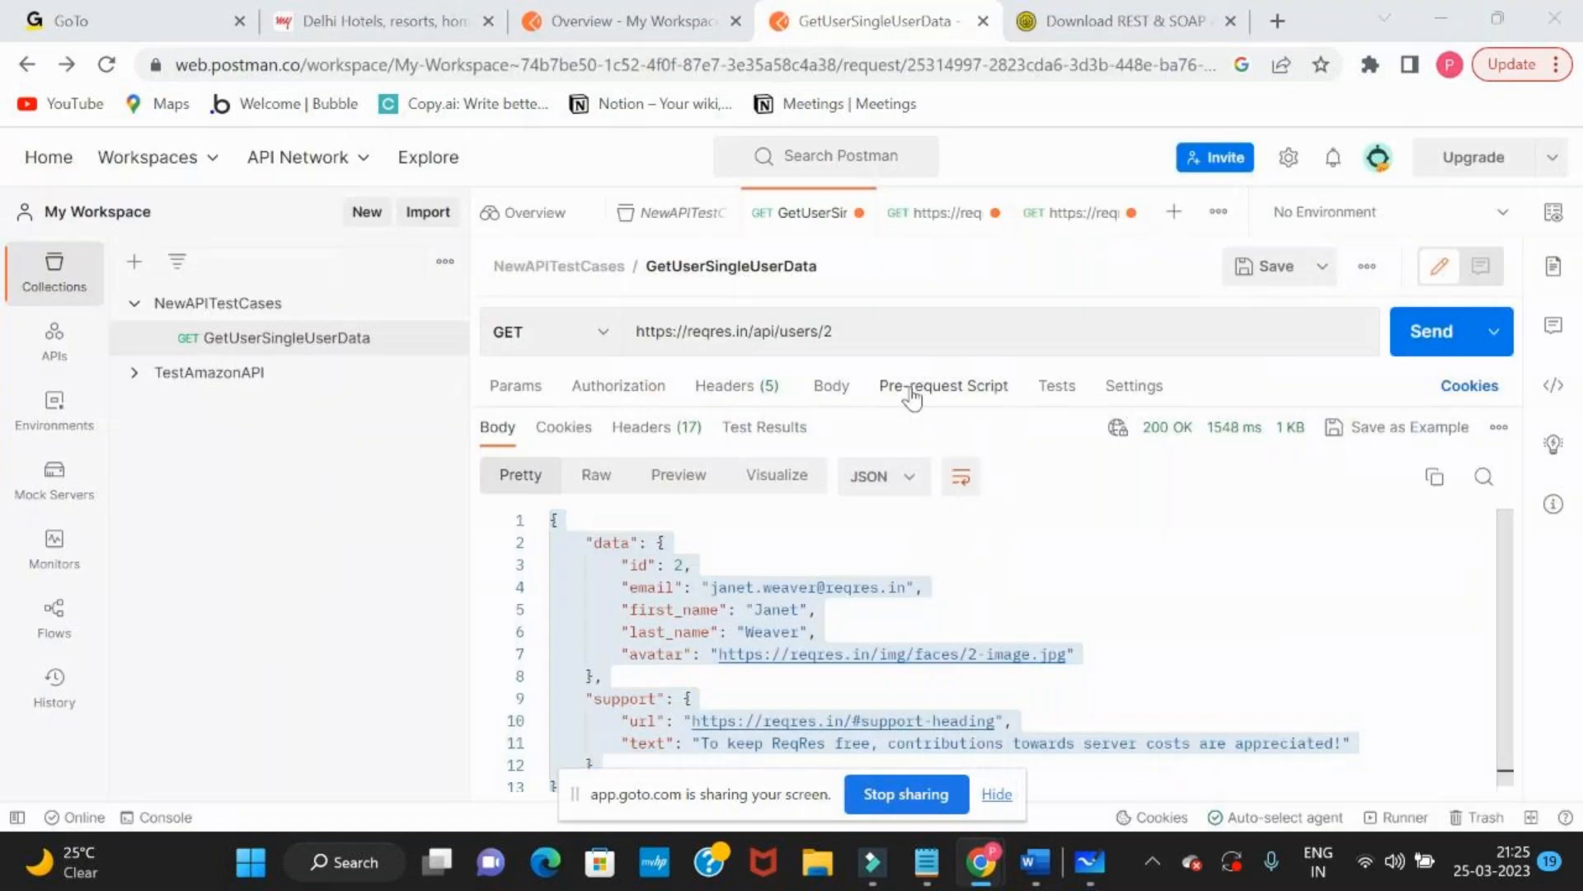
{"action": "key", "text": "alt+Tab"}
{"action": "key", "text": "alt+Tab"}
{"action": "key", "text": "alt+Tab"}
{"action": "key", "text": "alt+Tab"}
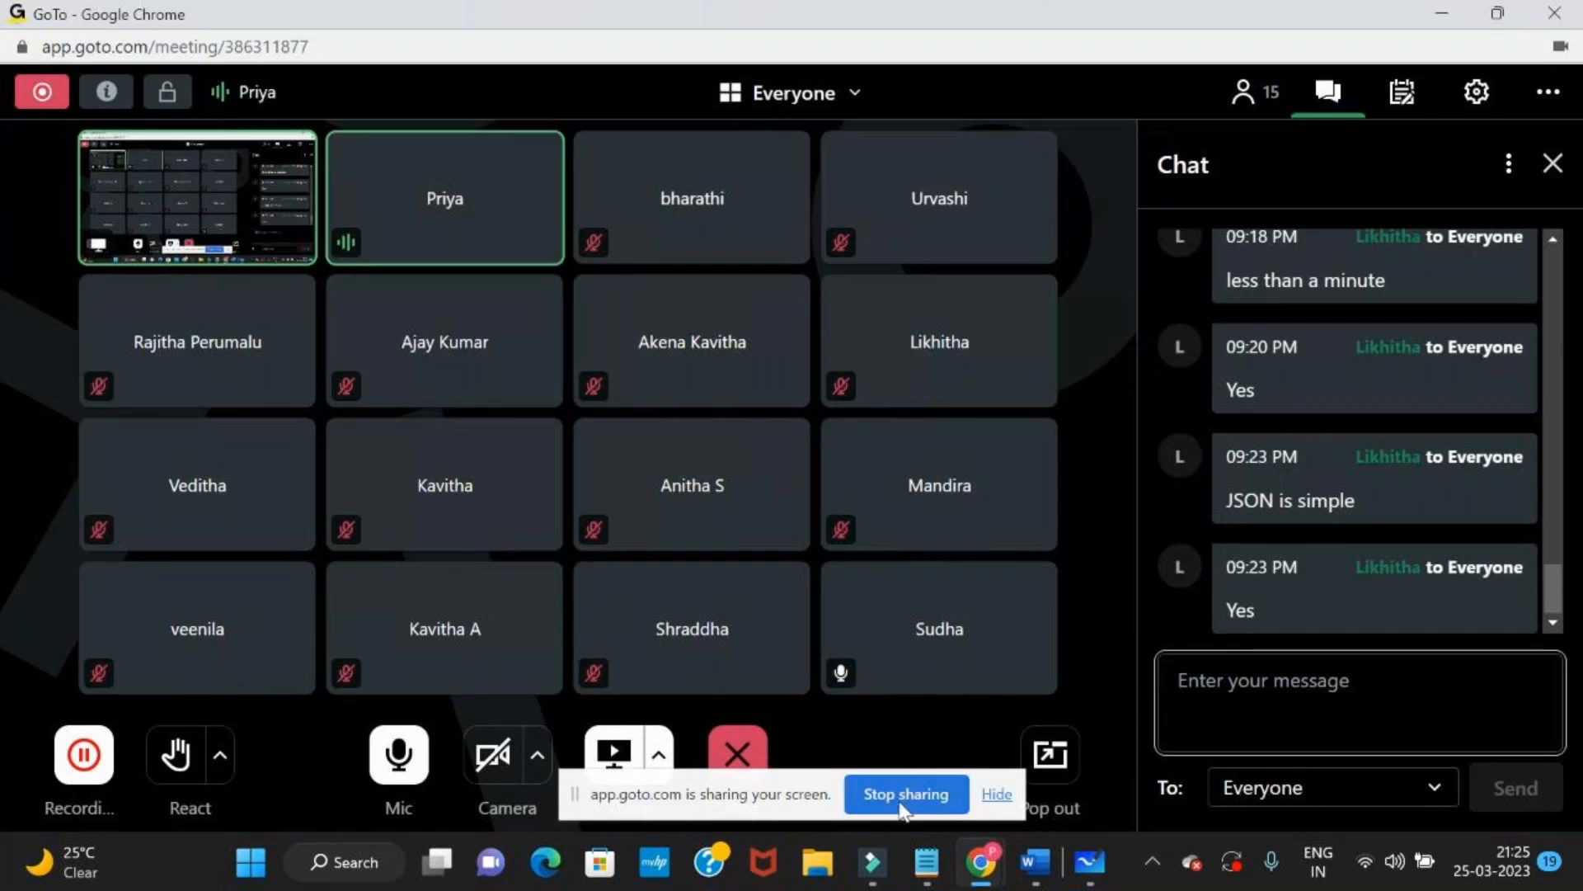
{"action": "left_click", "coordinate": [997, 794]}
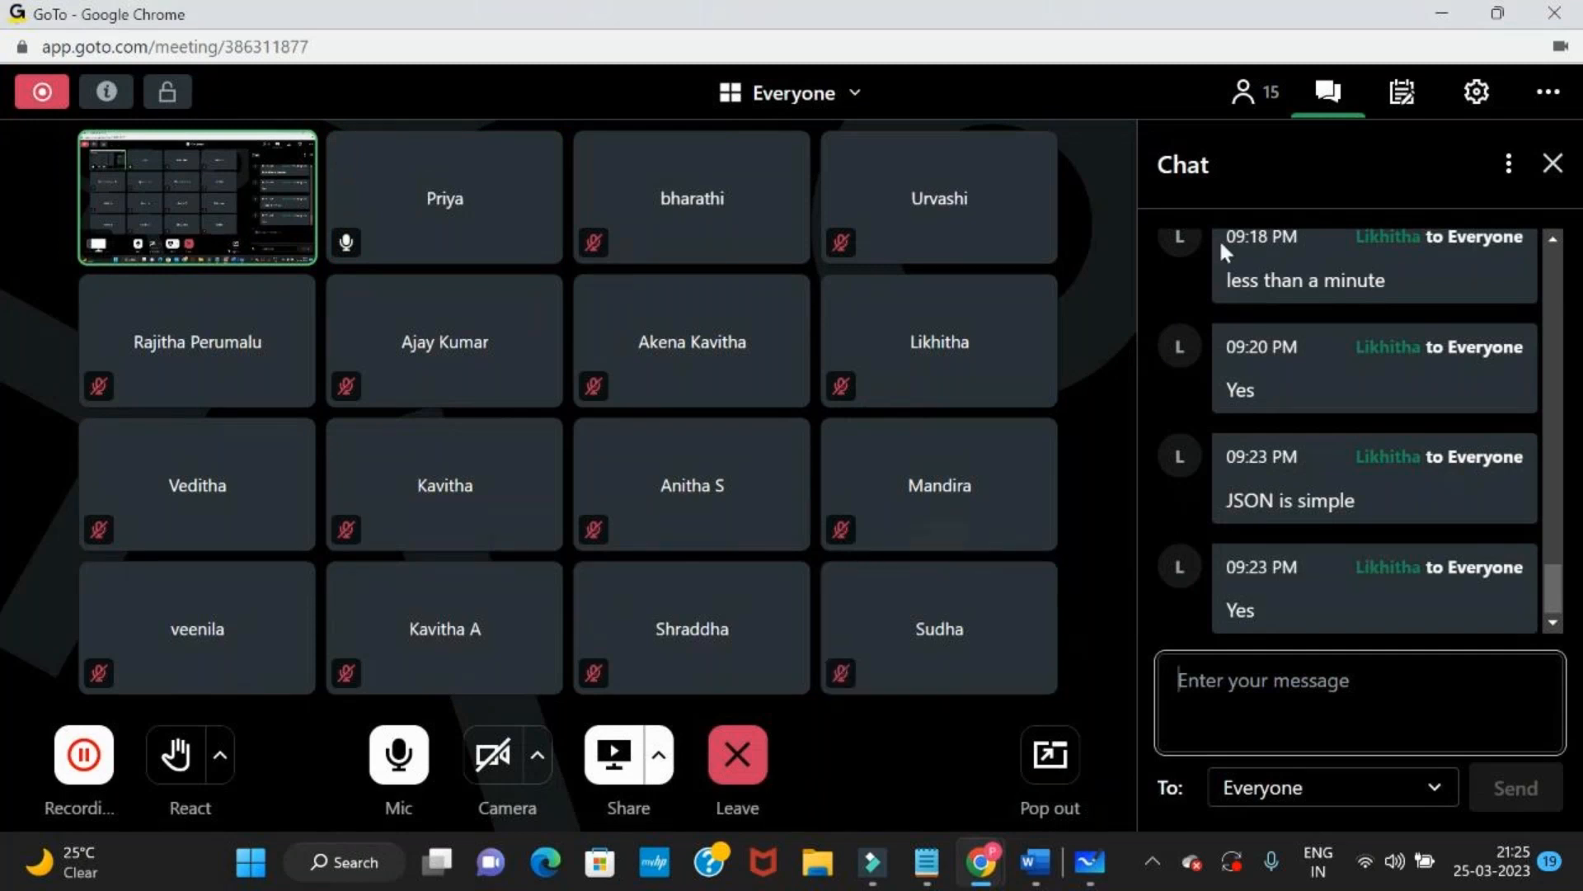
Check the meeting's participant list and read through the recent chat messages
{"action": "left_click", "coordinate": [1244, 94]}
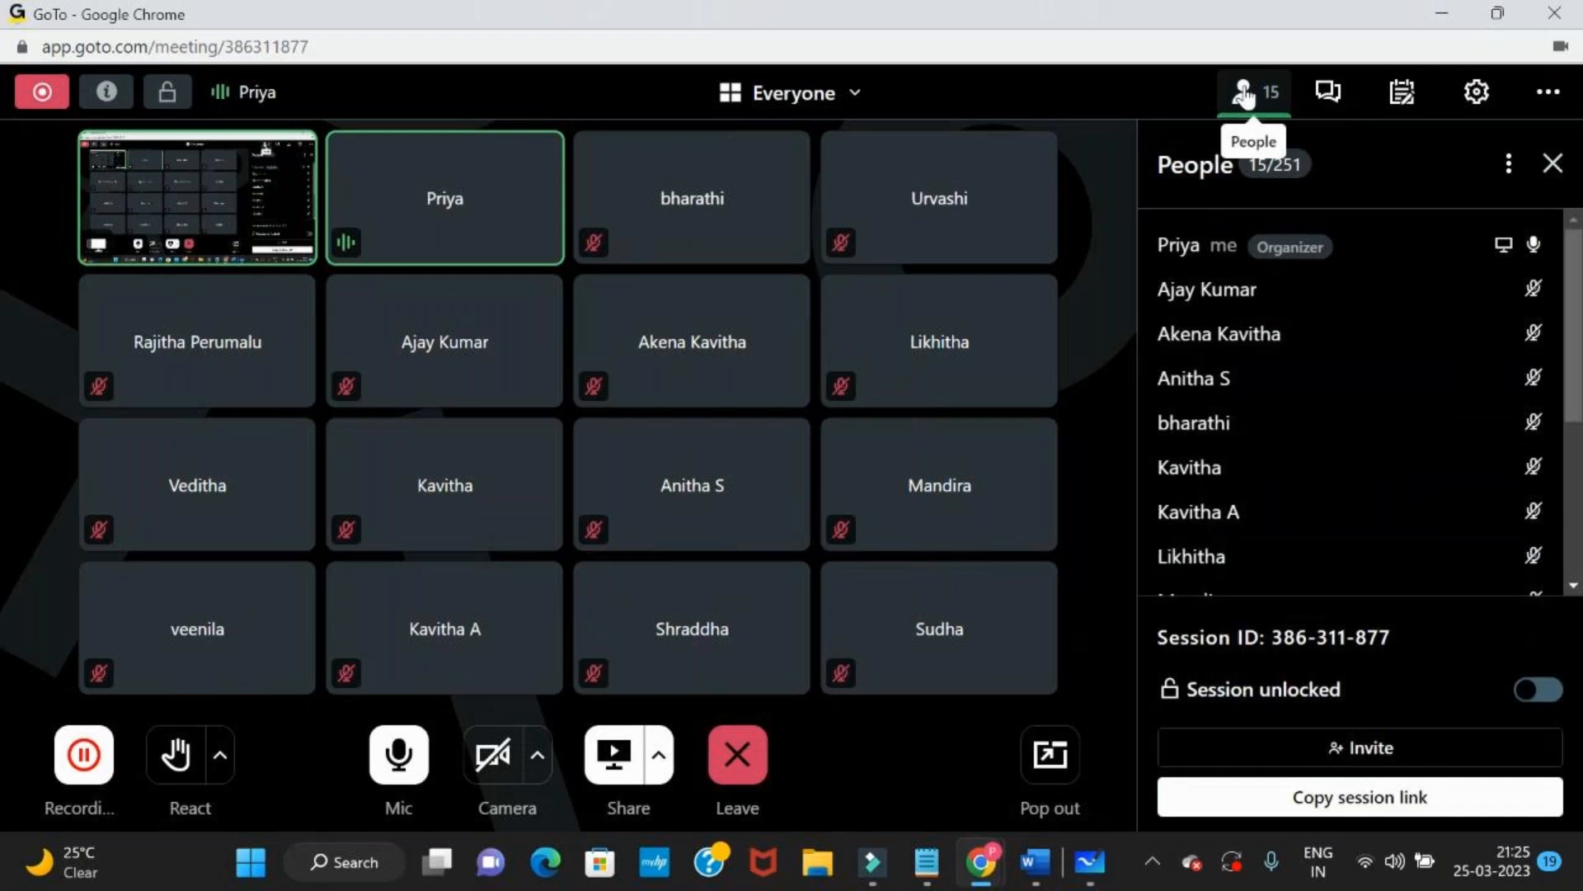
{"action": "mouse_move", "coordinate": [1329, 431]}
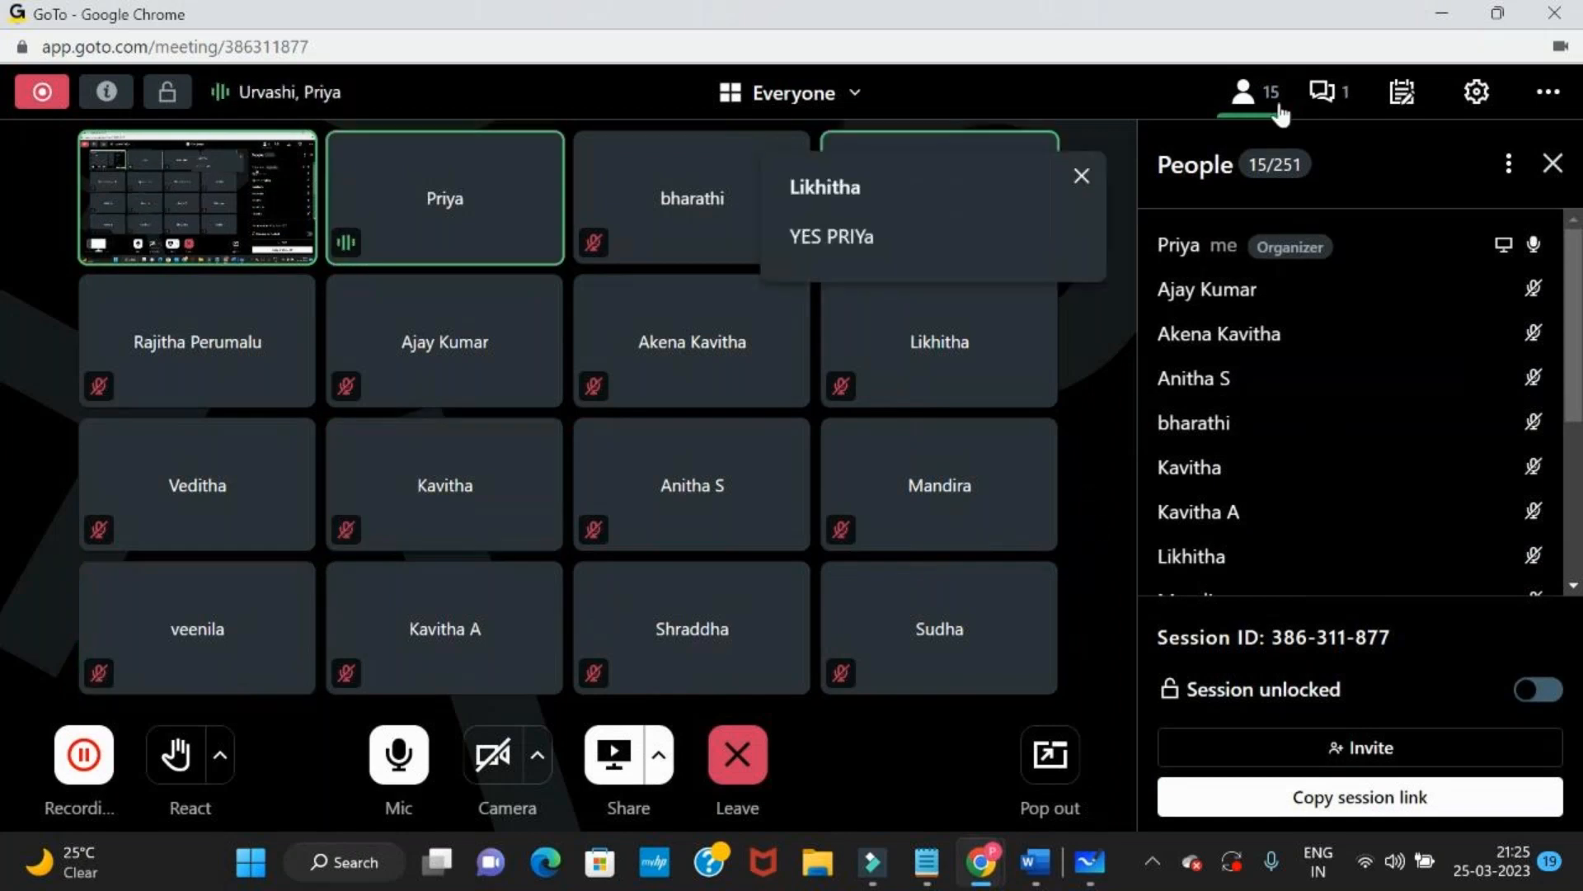
{"action": "left_click", "coordinate": [1319, 93]}
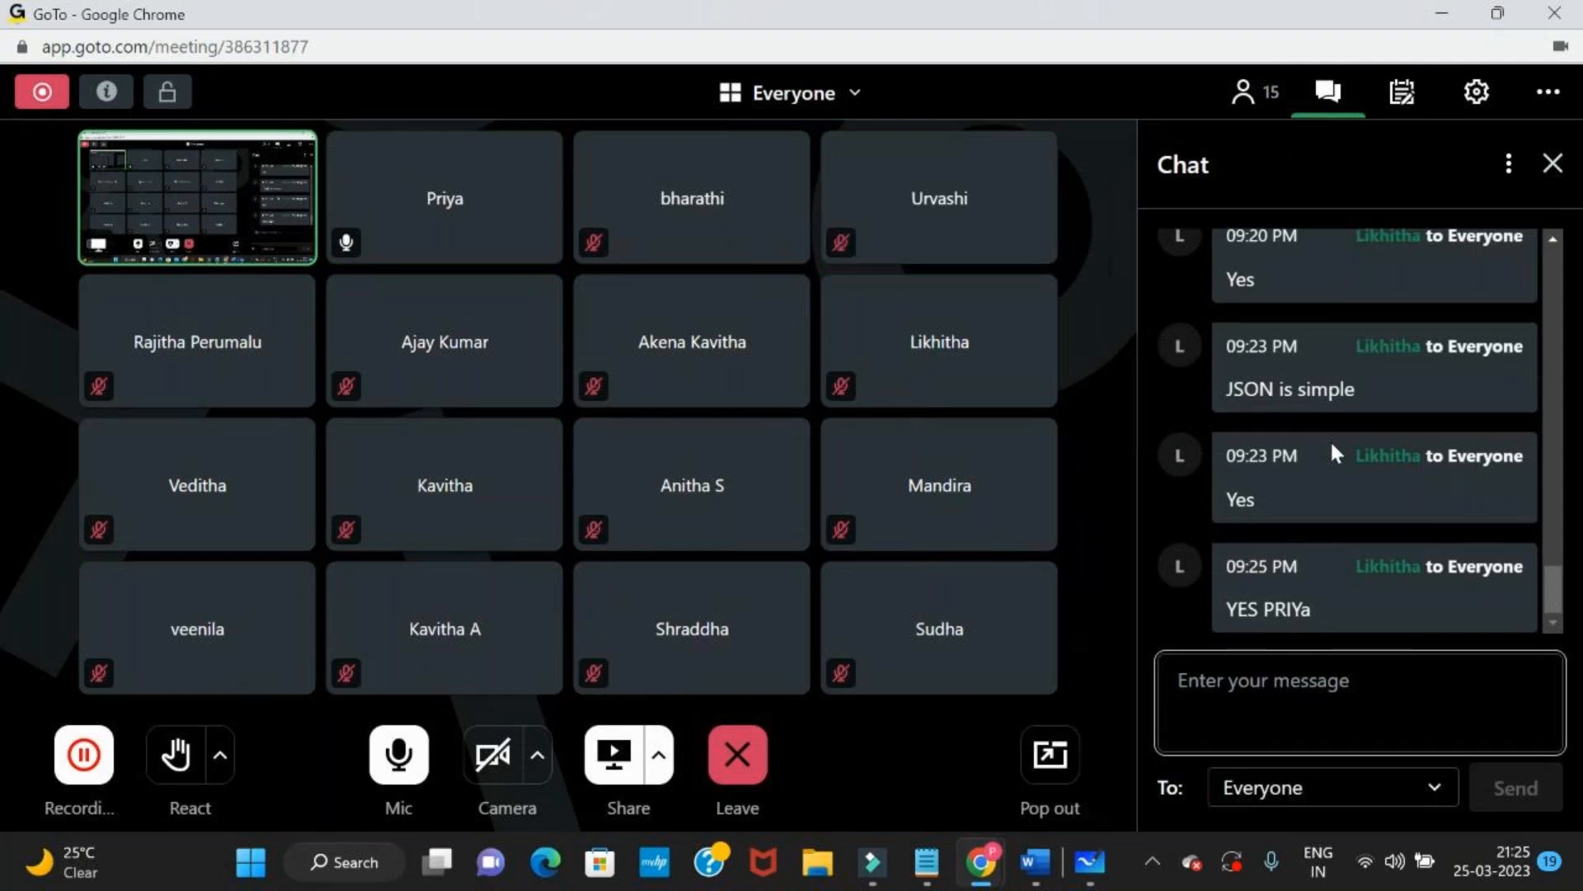
{"action": "scroll", "coordinate": [1330, 439], "scroll_direction": "up", "scroll_amount": 2}
{"action": "scroll", "coordinate": [1329, 438], "scroll_direction": "down", "scroll_amount": 2}
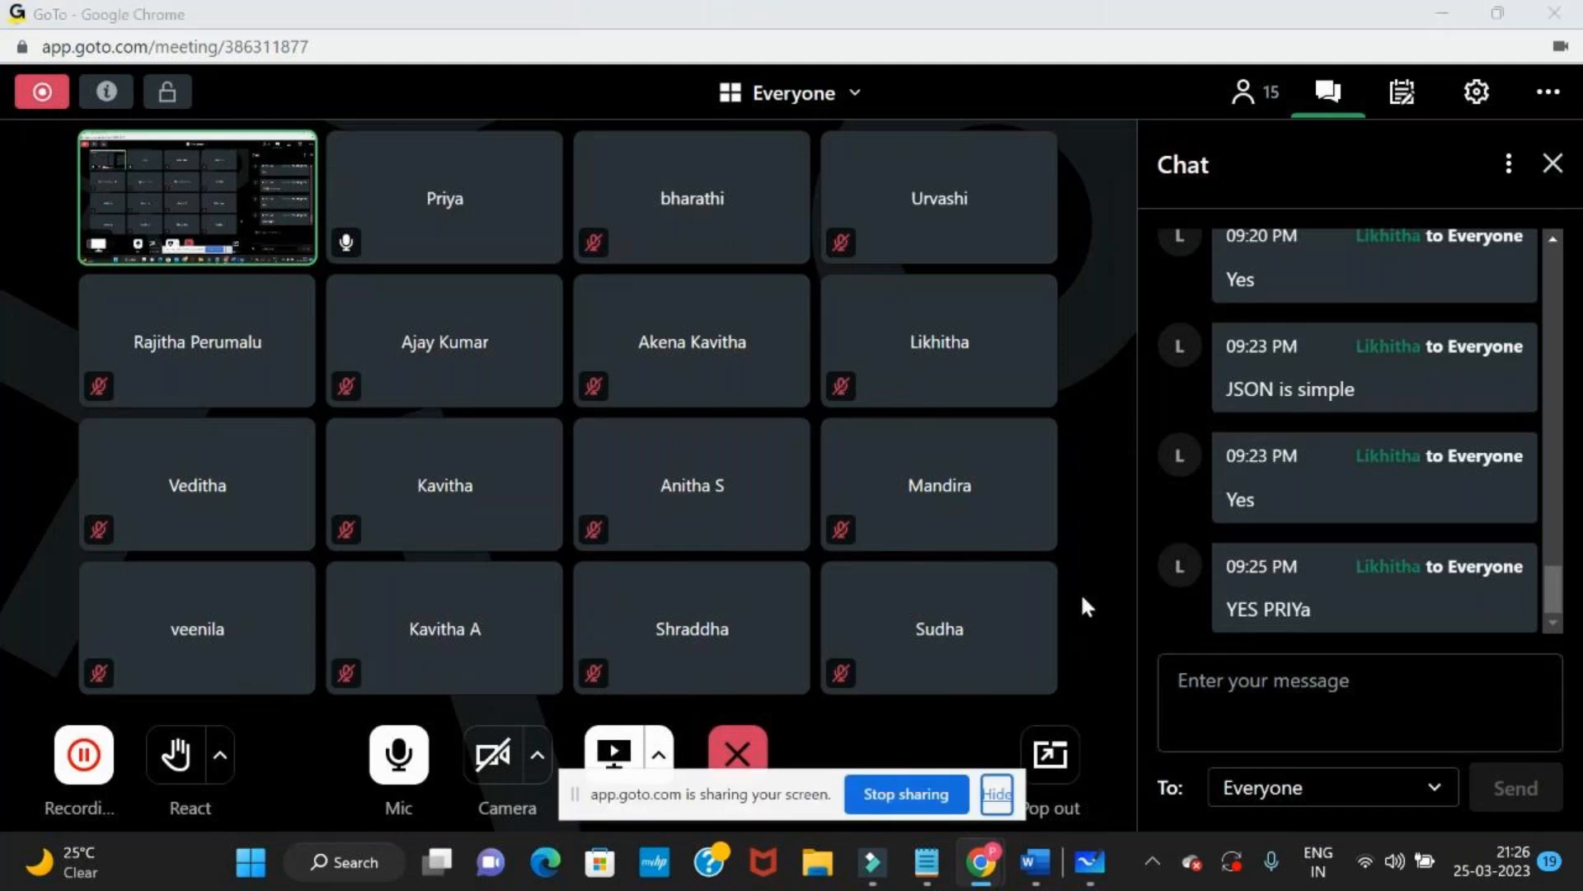
Switch to Postman and highlight the data and support objects in the user 2 response body
{"action": "key", "text": "alt+Tab"}
{"action": "key", "text": "Tab"}
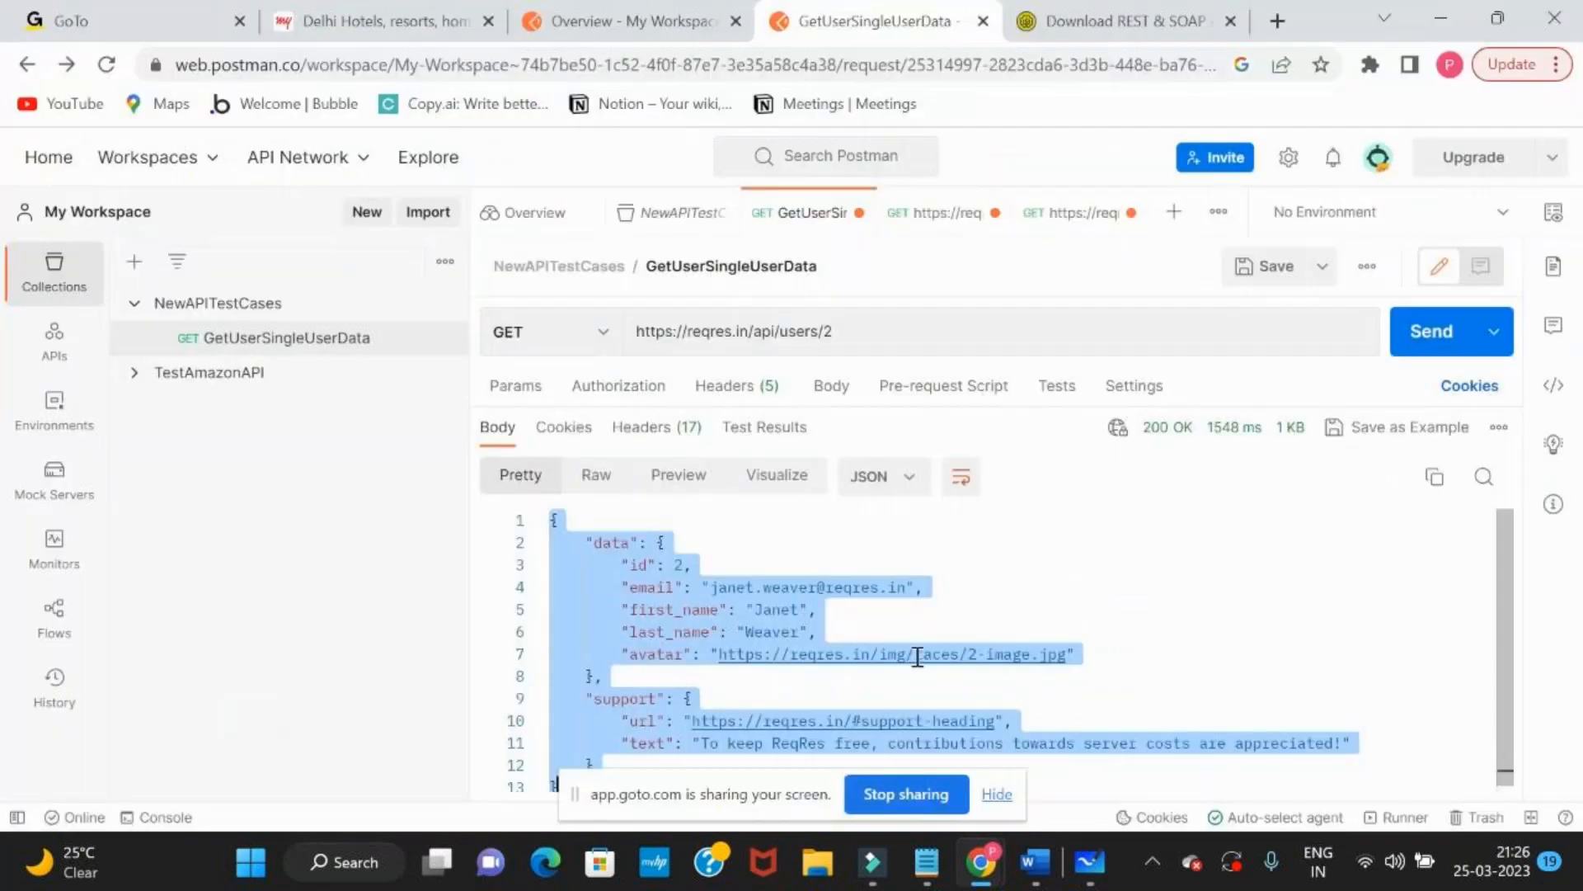
{"action": "left_click", "coordinate": [833, 549]}
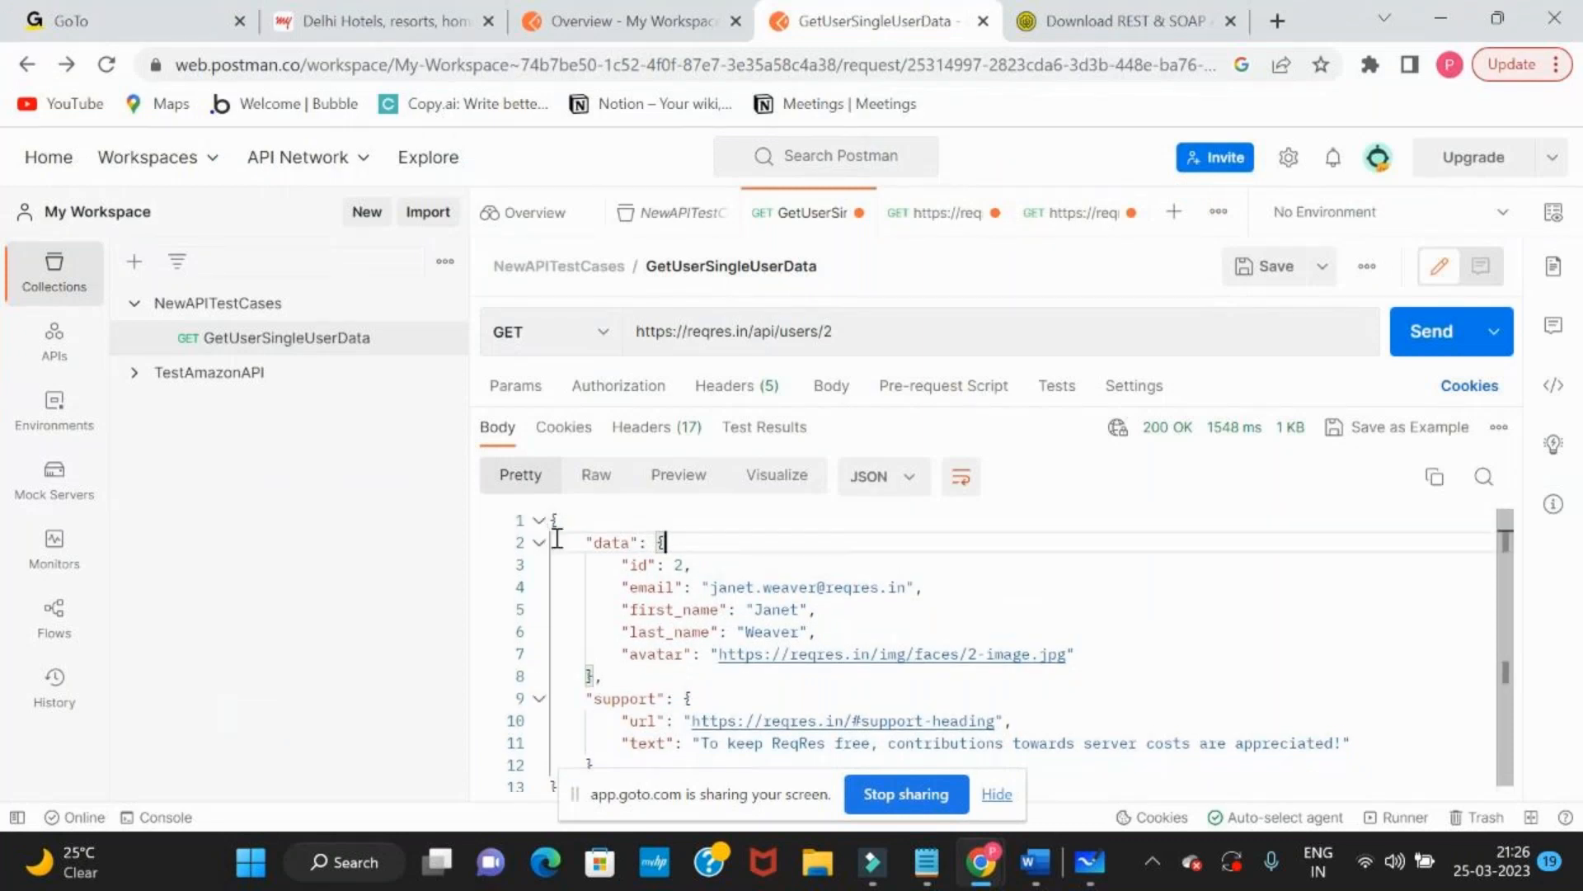
{"action": "scroll", "coordinate": [610, 706], "scroll_direction": "down", "scroll_amount": 1}
{"action": "left_click_drag", "start_coordinate": [604, 754], "coordinate": [567, 534]}
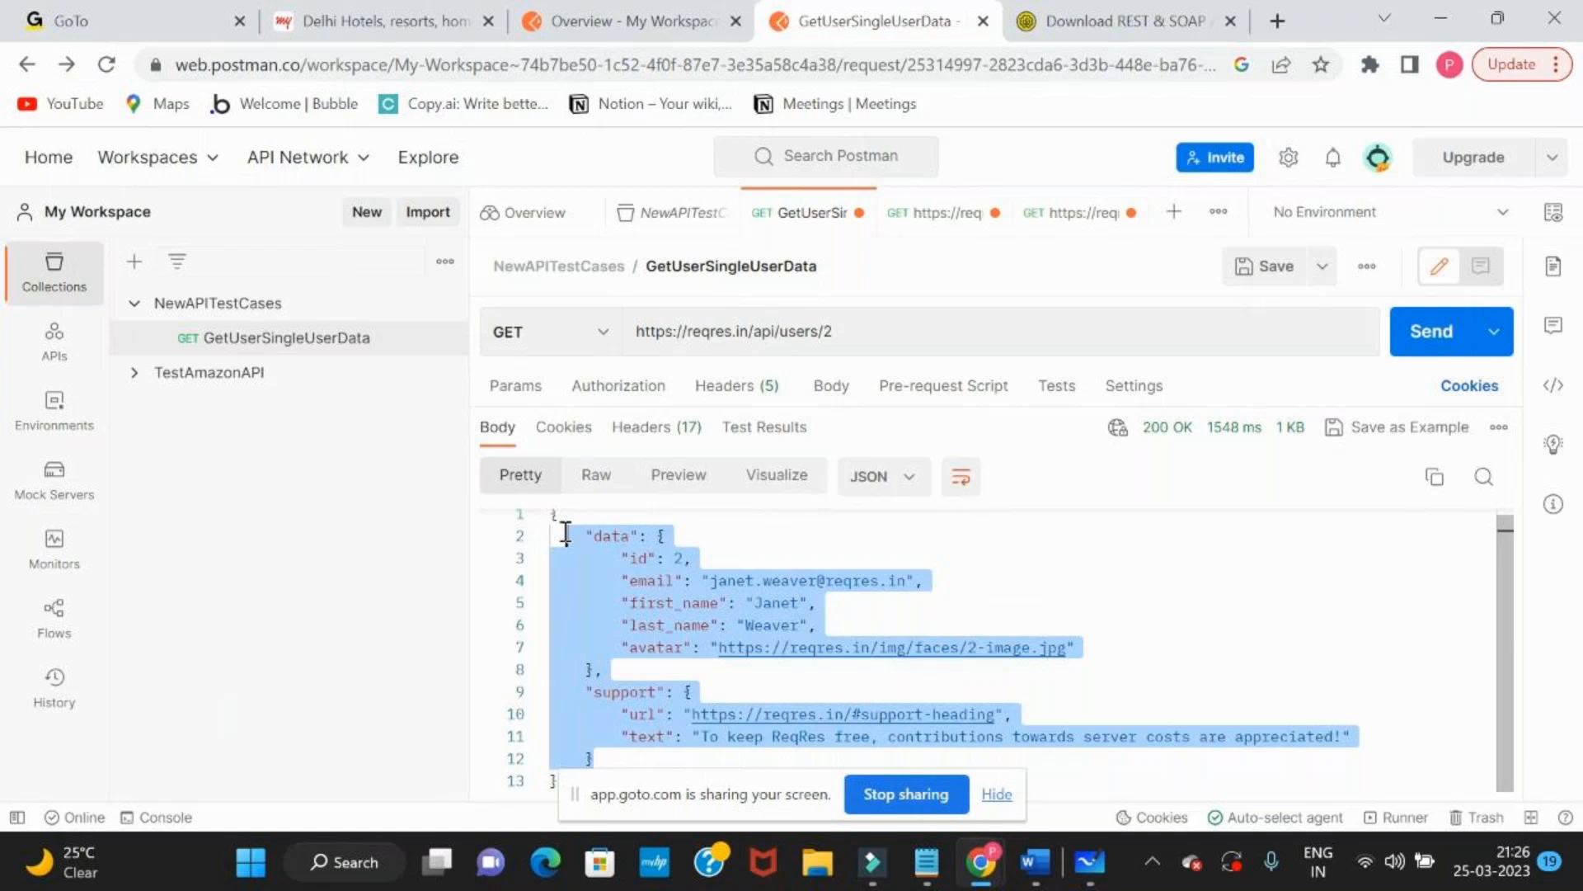
Switch to Microsoft Whiteboard, zoom out to 33%, and review the API diagram, the testing tools, and the HTTP methods and CRUD notes
{"action": "key", "text": "alt+Tab"}
{"action": "key", "text": "alt+Tab"}
{"action": "key", "text": "alt+Tab"}
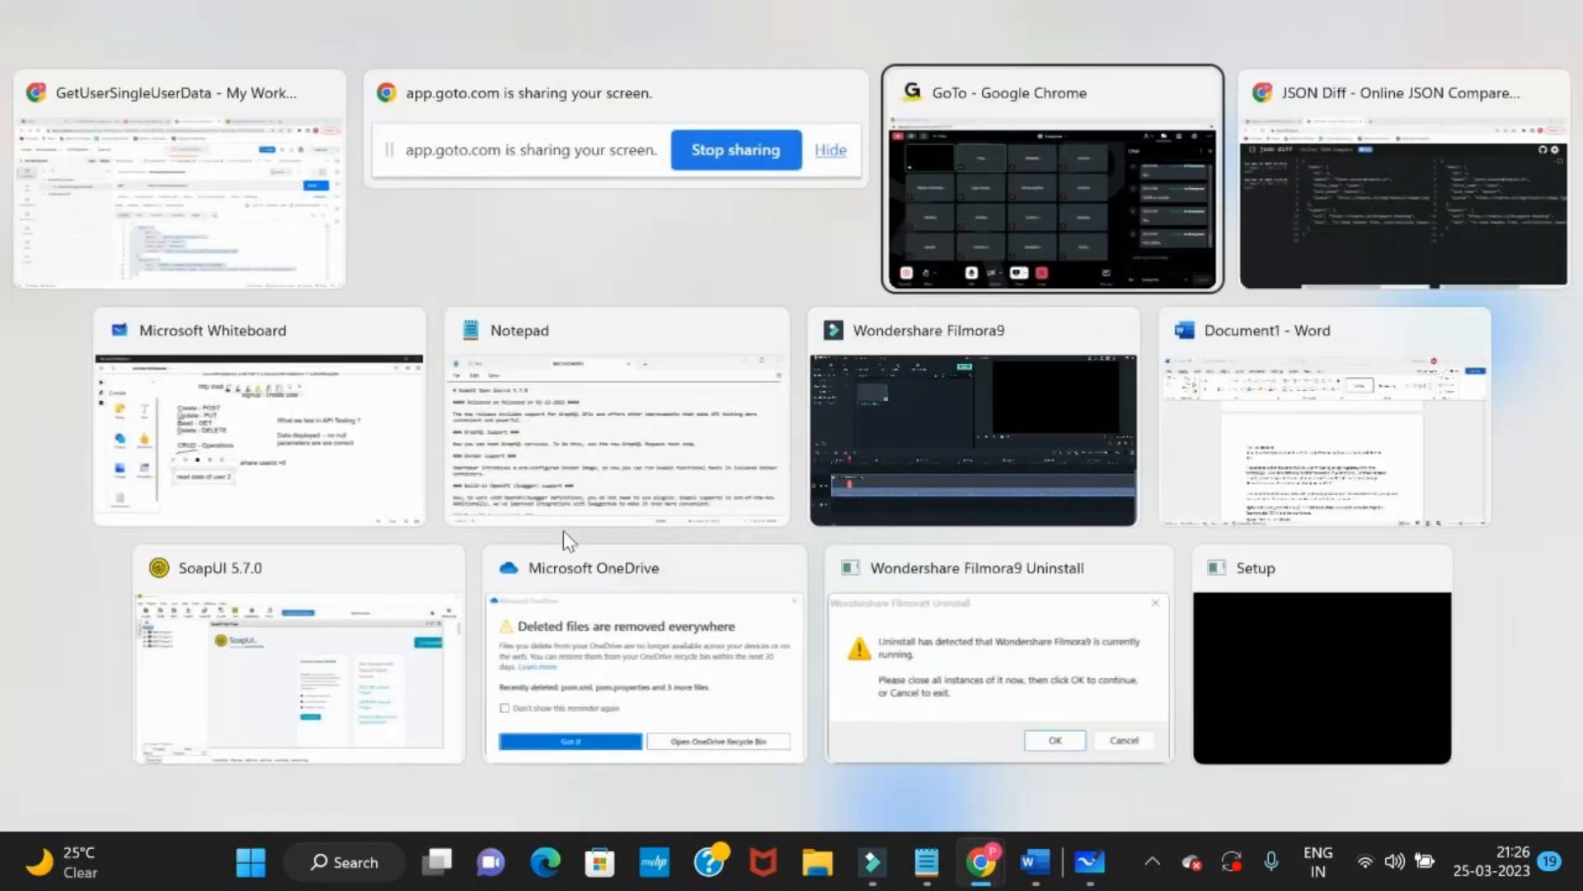
{"action": "key", "text": "alt+Tab"}
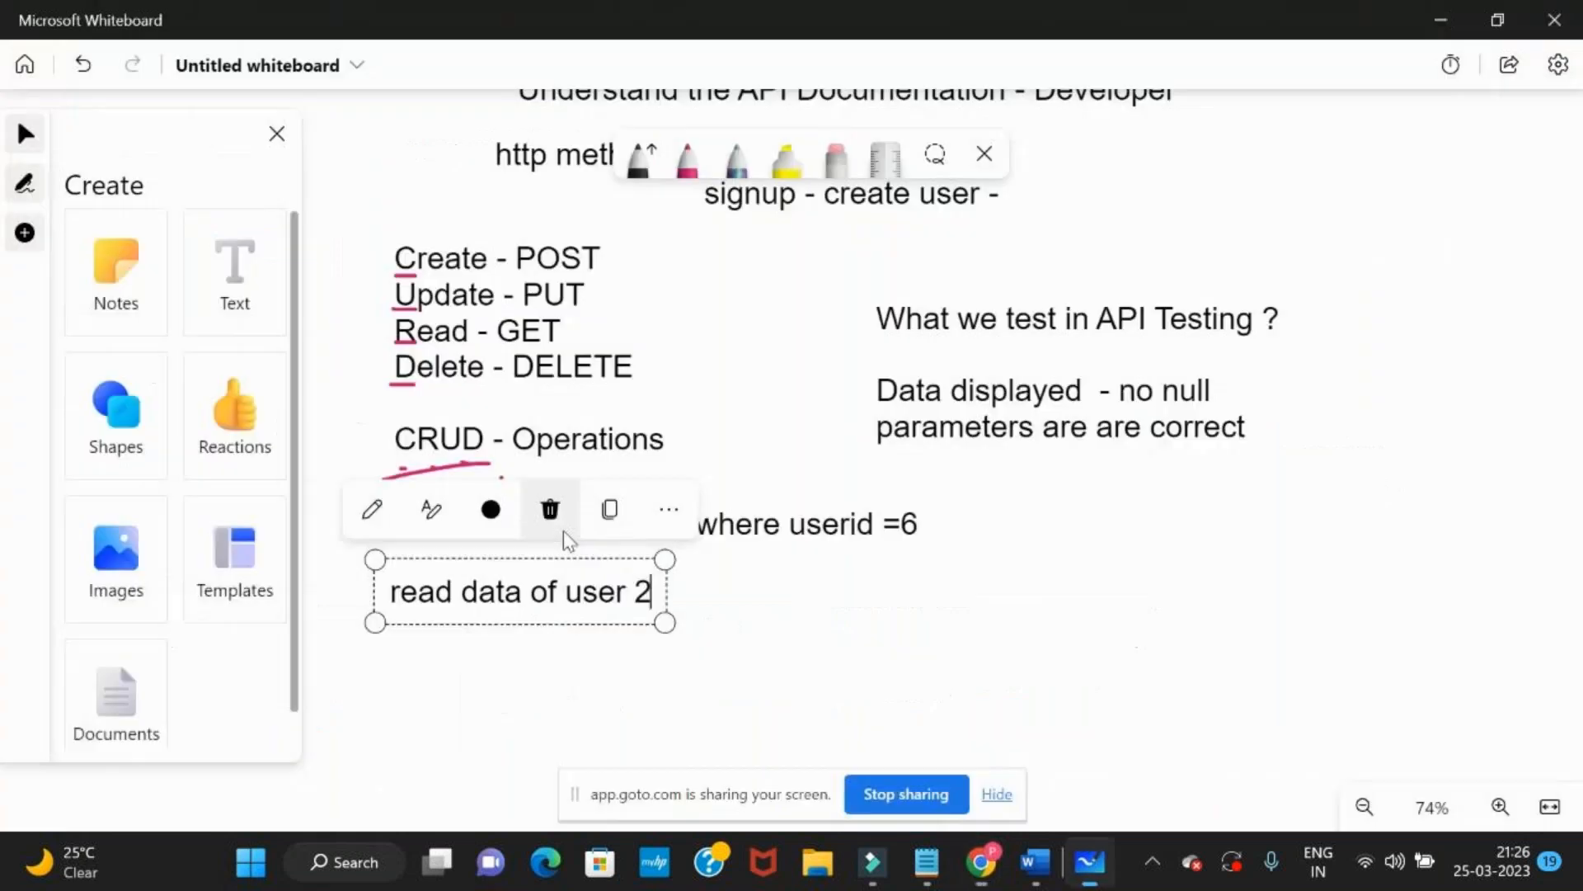
{"action": "left_click_drag", "start_coordinate": [1149, 617], "coordinate": [1219, 804]}
{"action": "left_click_drag", "start_coordinate": [1345, 248], "coordinate": [1283, 620]}
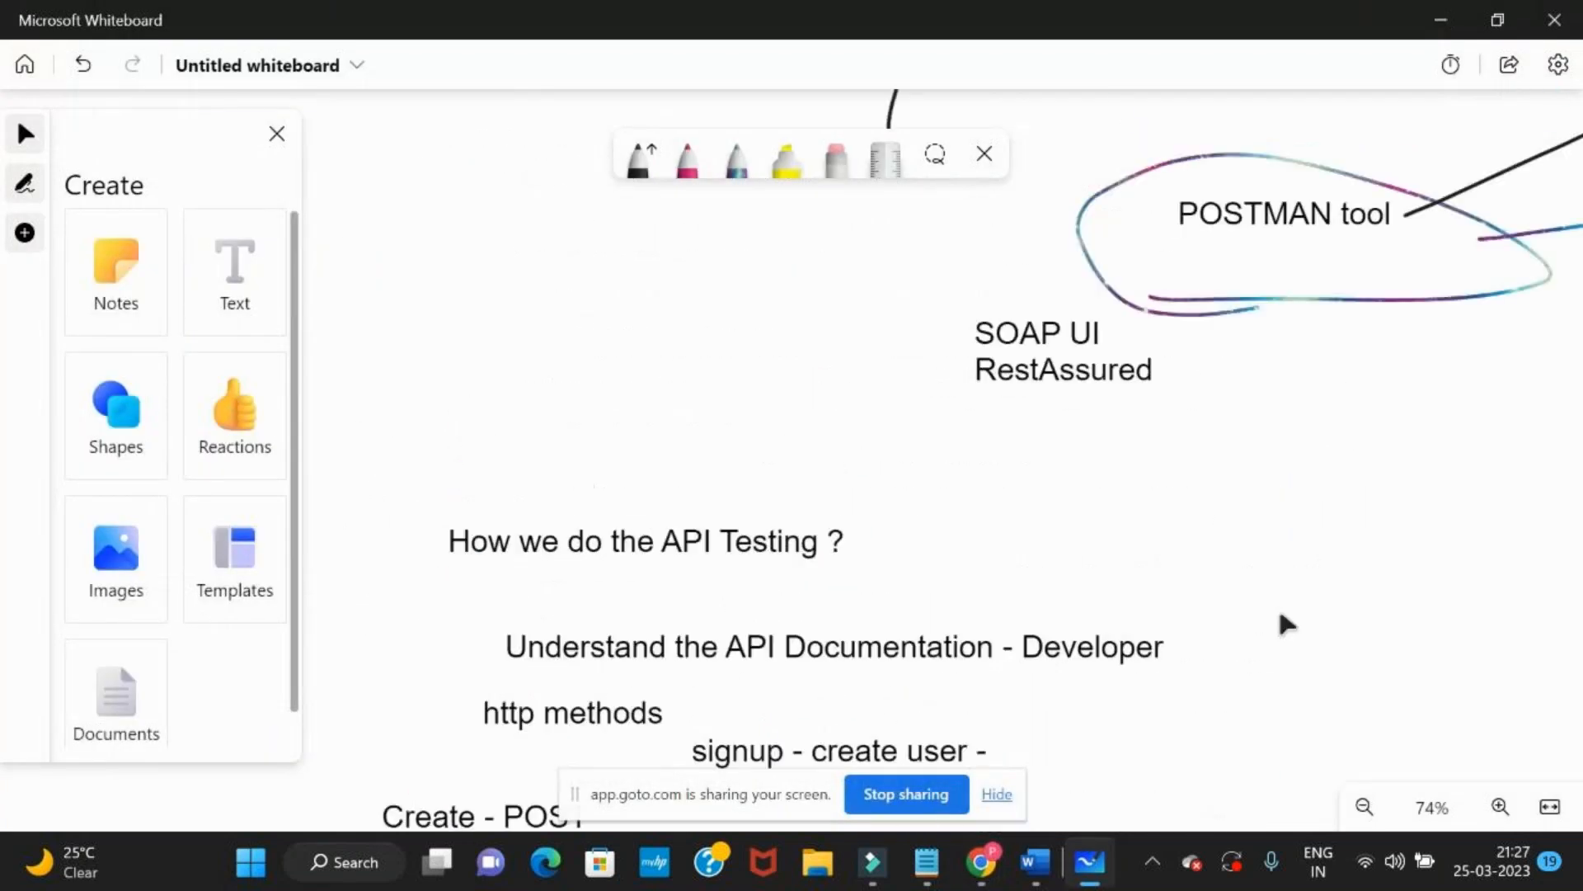
{"action": "left_click_drag", "start_coordinate": [816, 334], "coordinate": [727, 583]}
{"action": "scroll", "coordinate": [733, 592], "scroll_direction": "up", "scroll_amount": 3}
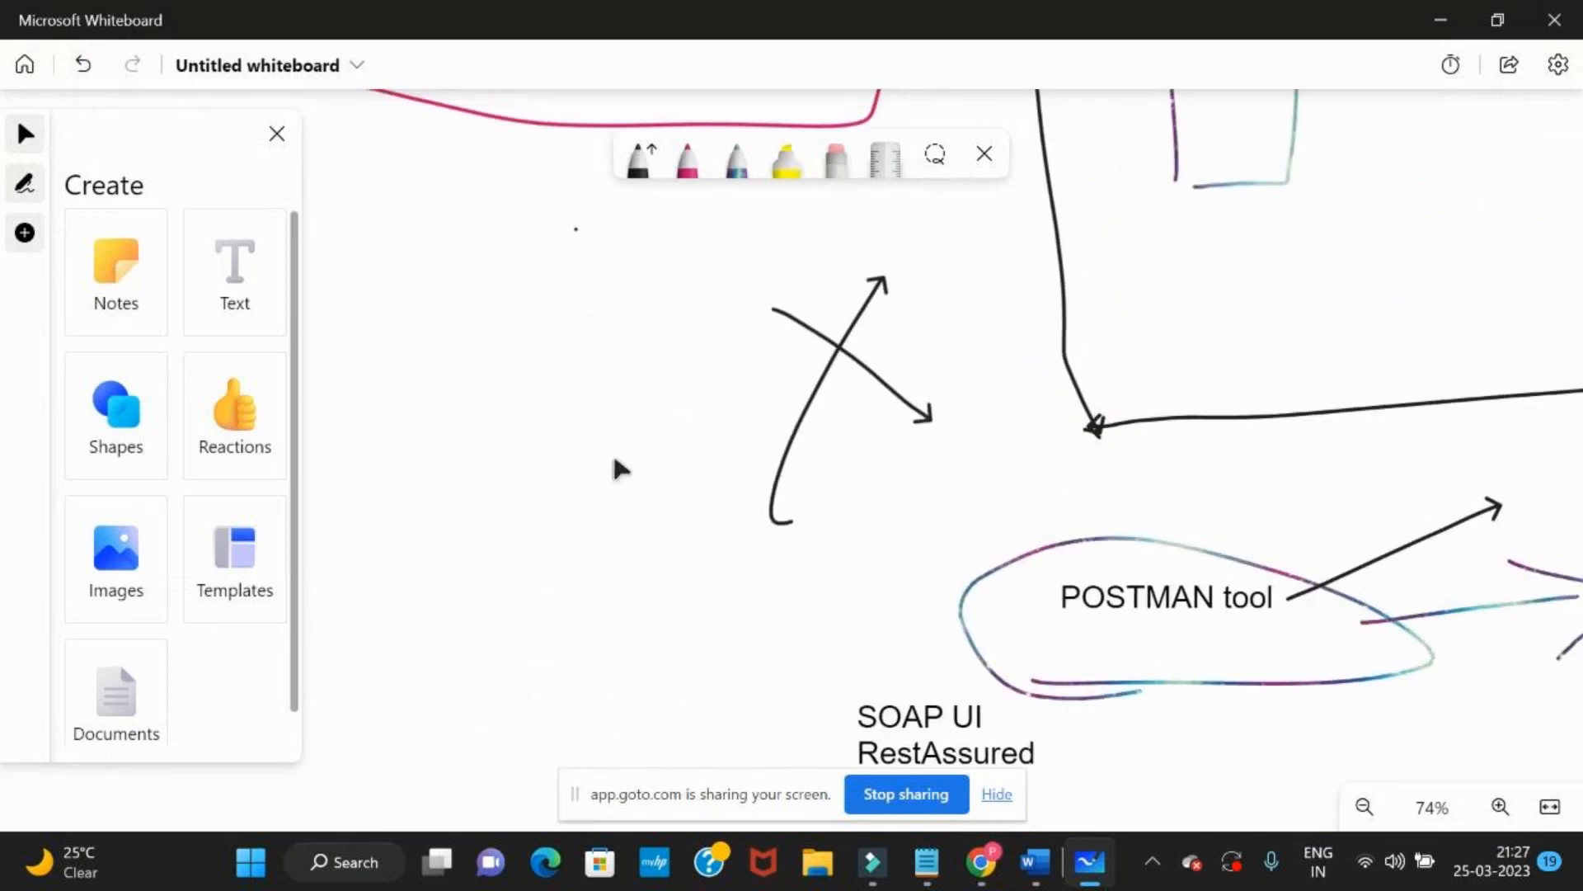
{"action": "scroll", "coordinate": [618, 468], "scroll_direction": "down", "scroll_amount": 5}
{"action": "scroll", "coordinate": [767, 486], "scroll_direction": "up", "scroll_amount": 4}
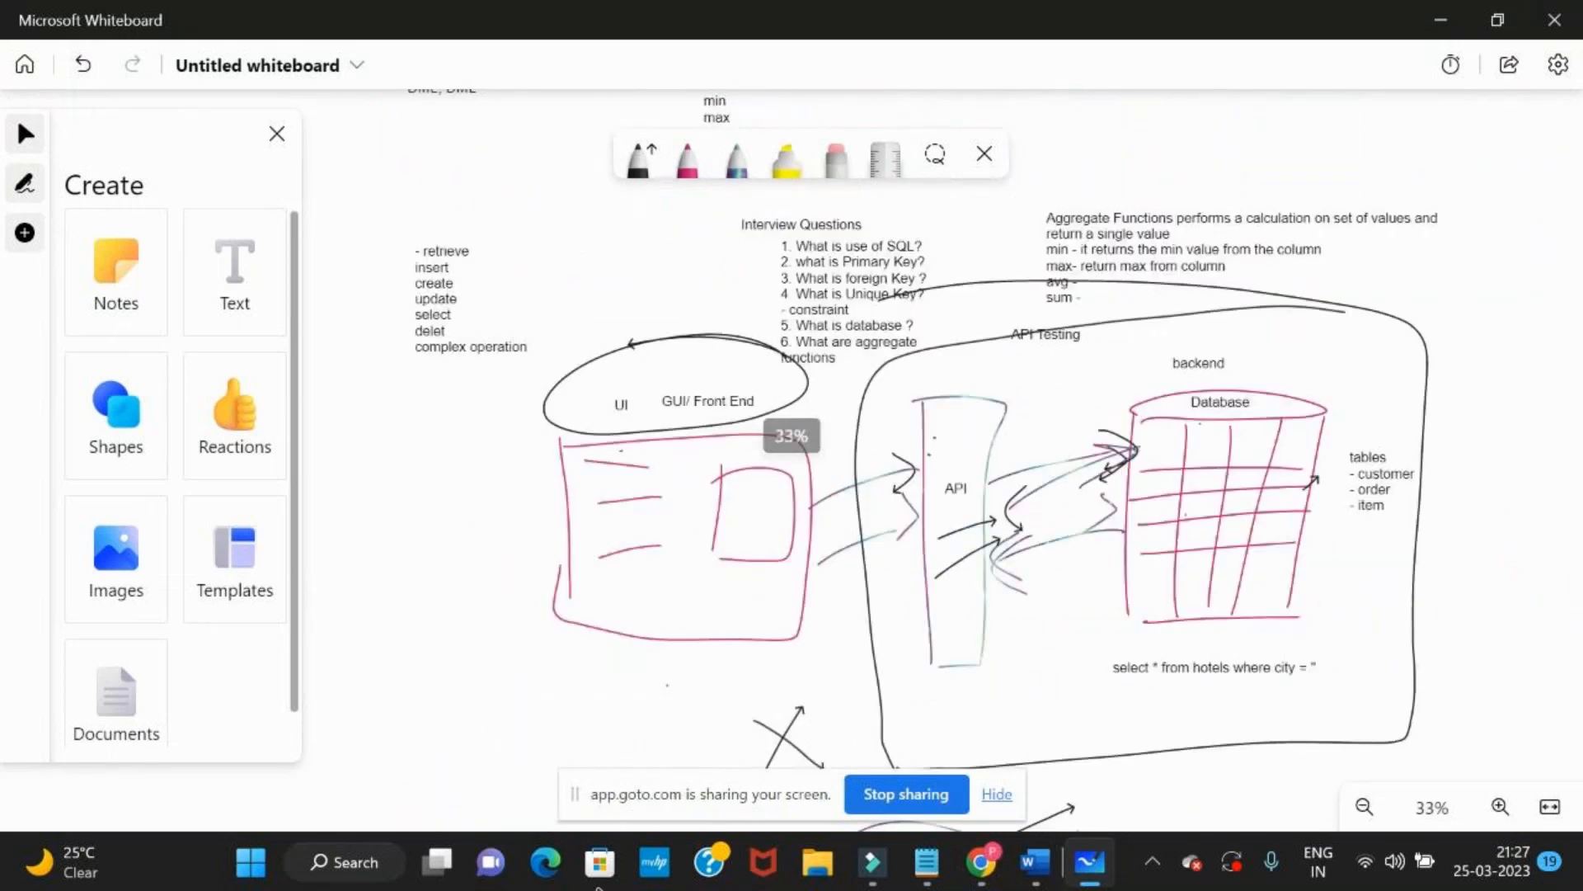
{"action": "left_click_drag", "start_coordinate": [456, 668], "coordinate": [451, 364]}
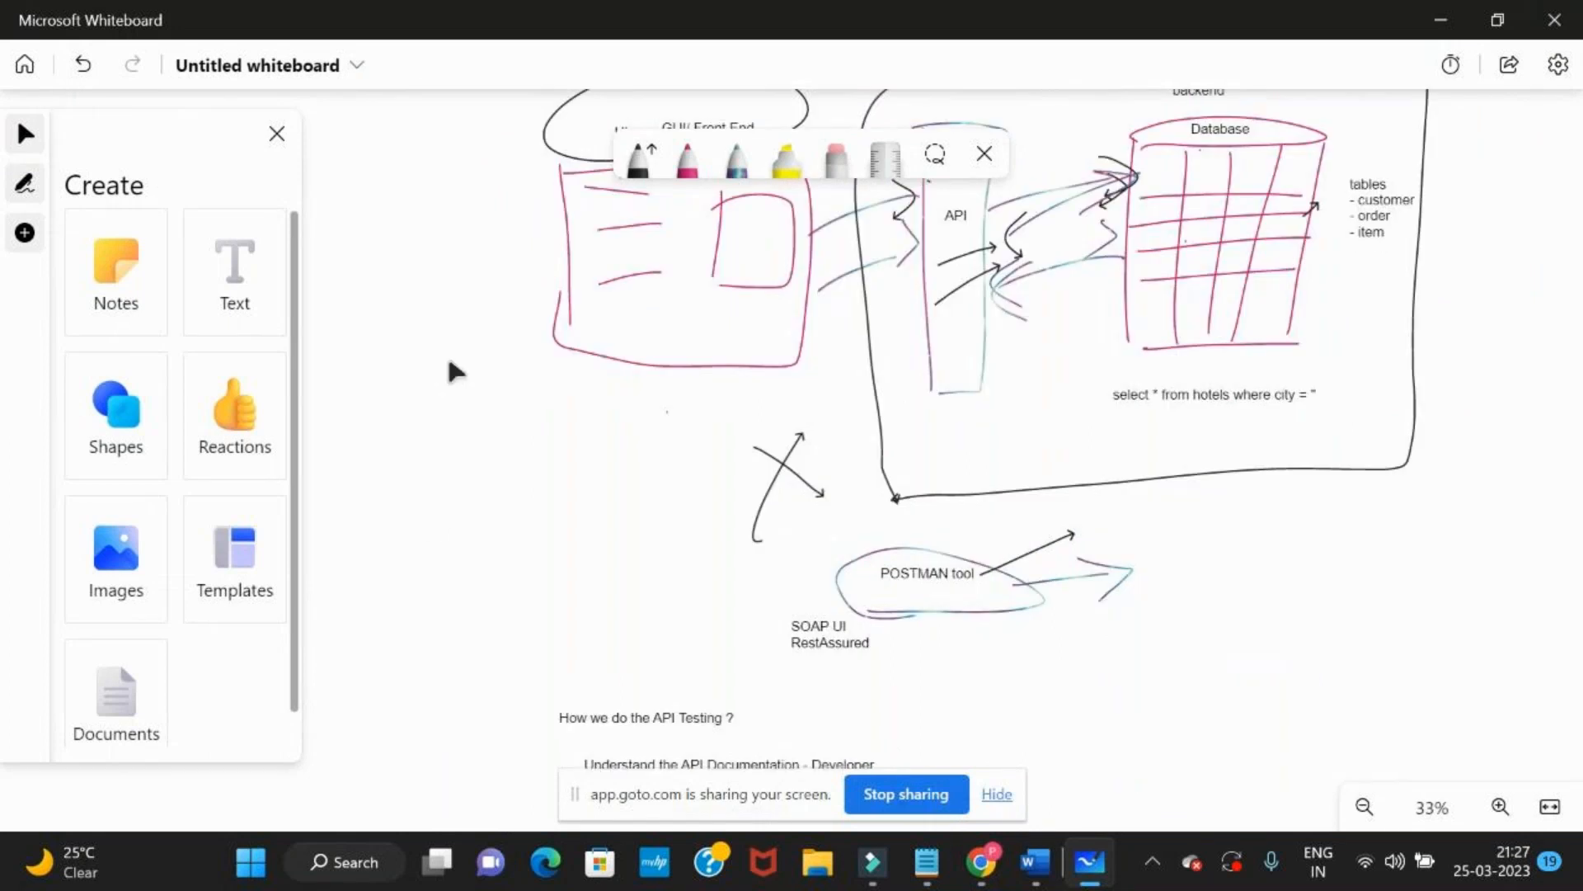
{"action": "left_click_drag", "start_coordinate": [456, 622], "coordinate": [466, 322]}
{"action": "left_click_drag", "start_coordinate": [394, 610], "coordinate": [370, 375]}
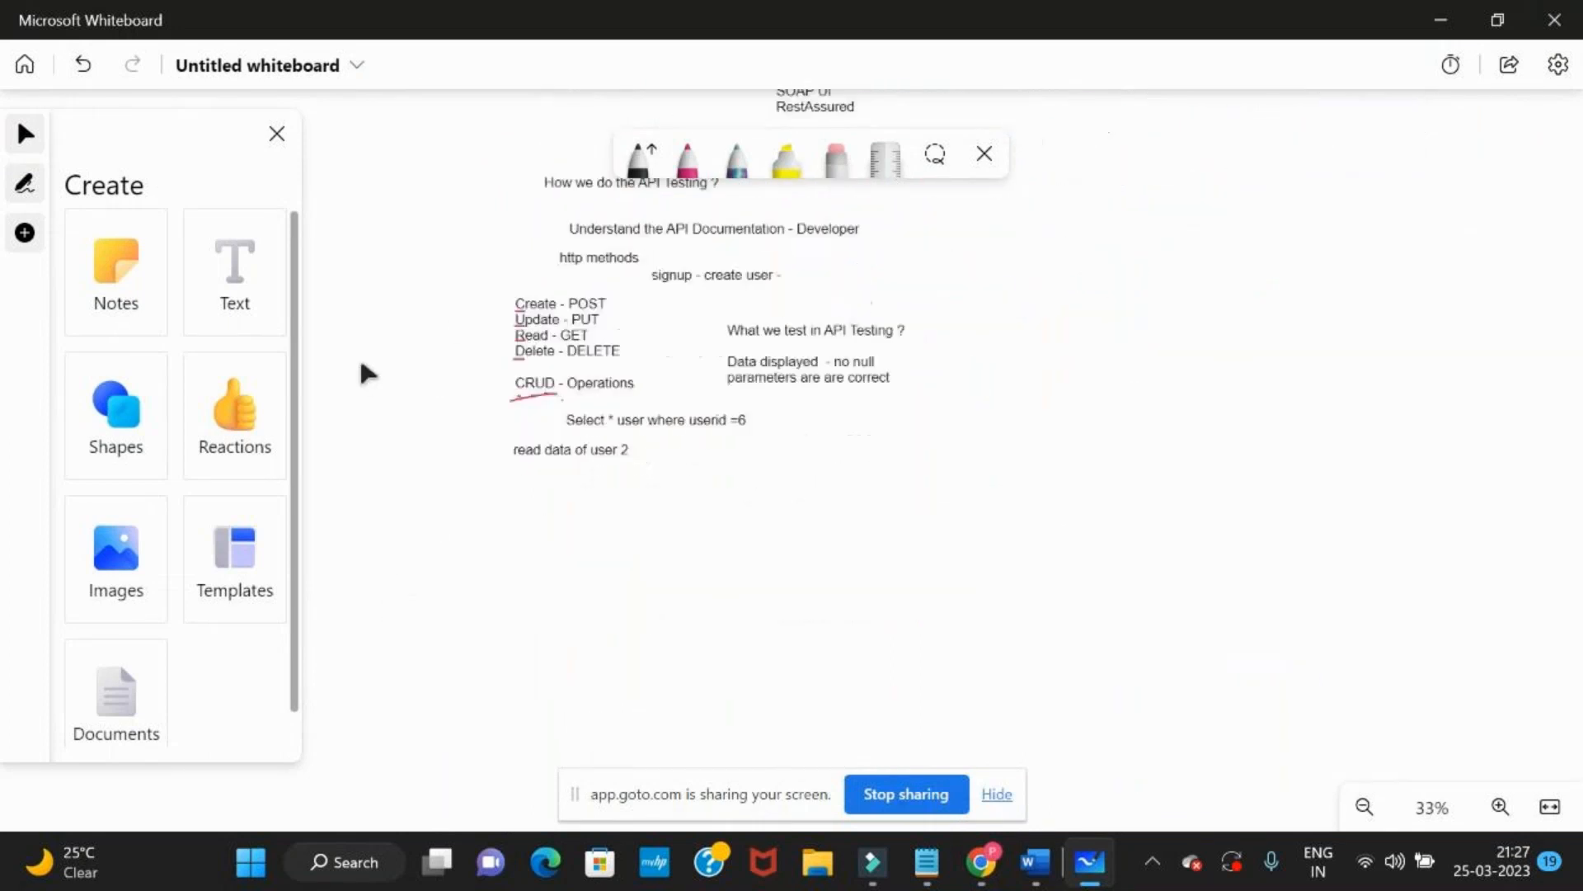
{"action": "left_click_drag", "start_coordinate": [391, 467], "coordinate": [370, 662]}
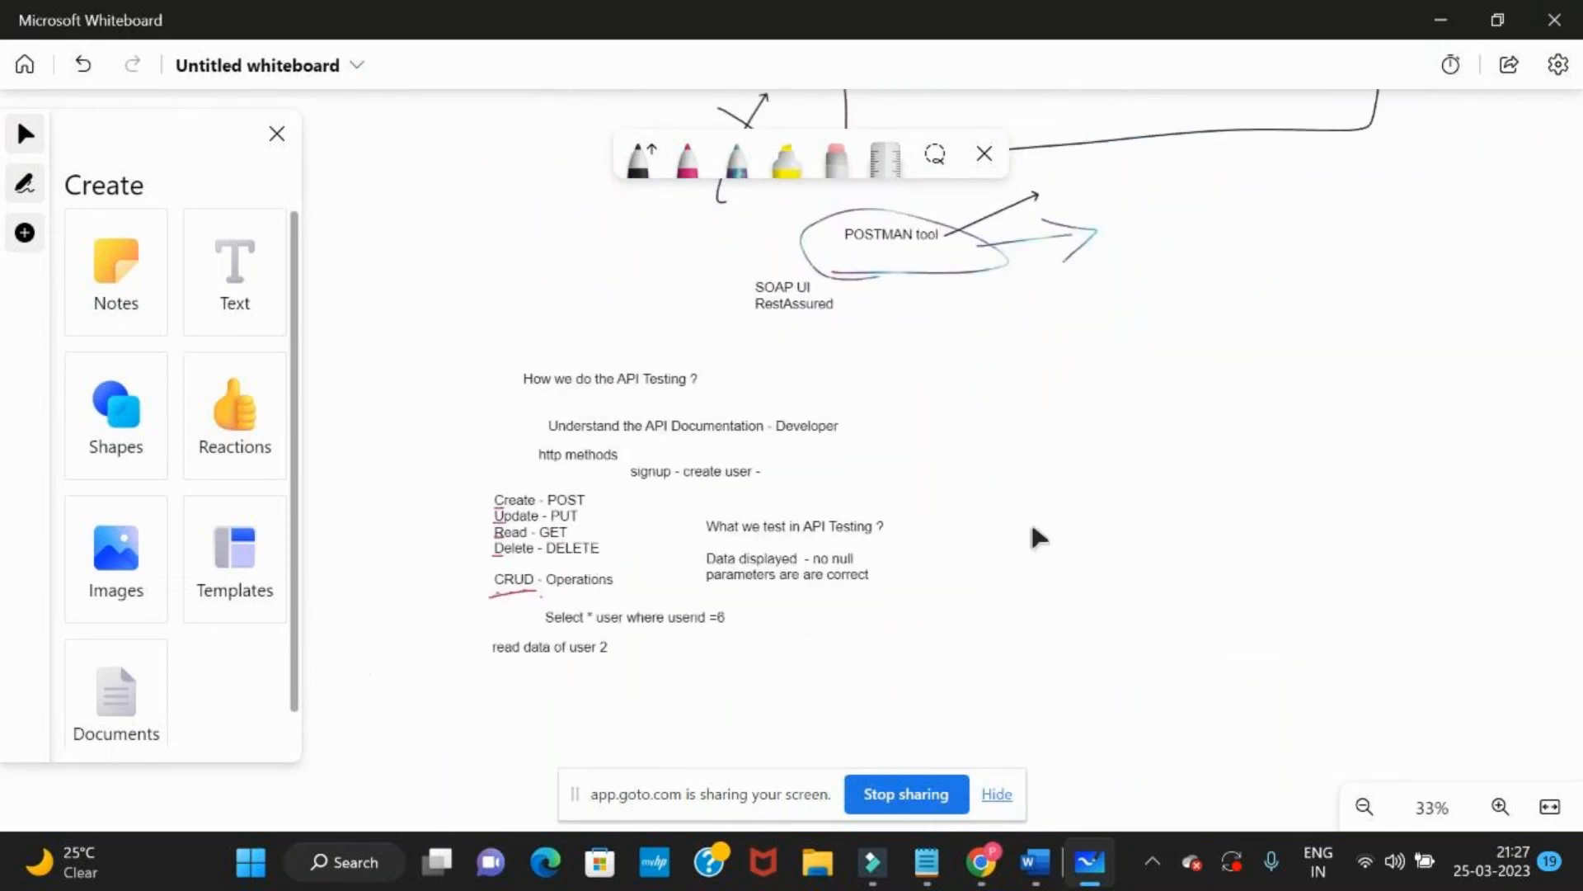
Switch from the whiteboard to the GoTo meeting window to check the participants and chat
{"action": "key", "text": "alt+Tab"}
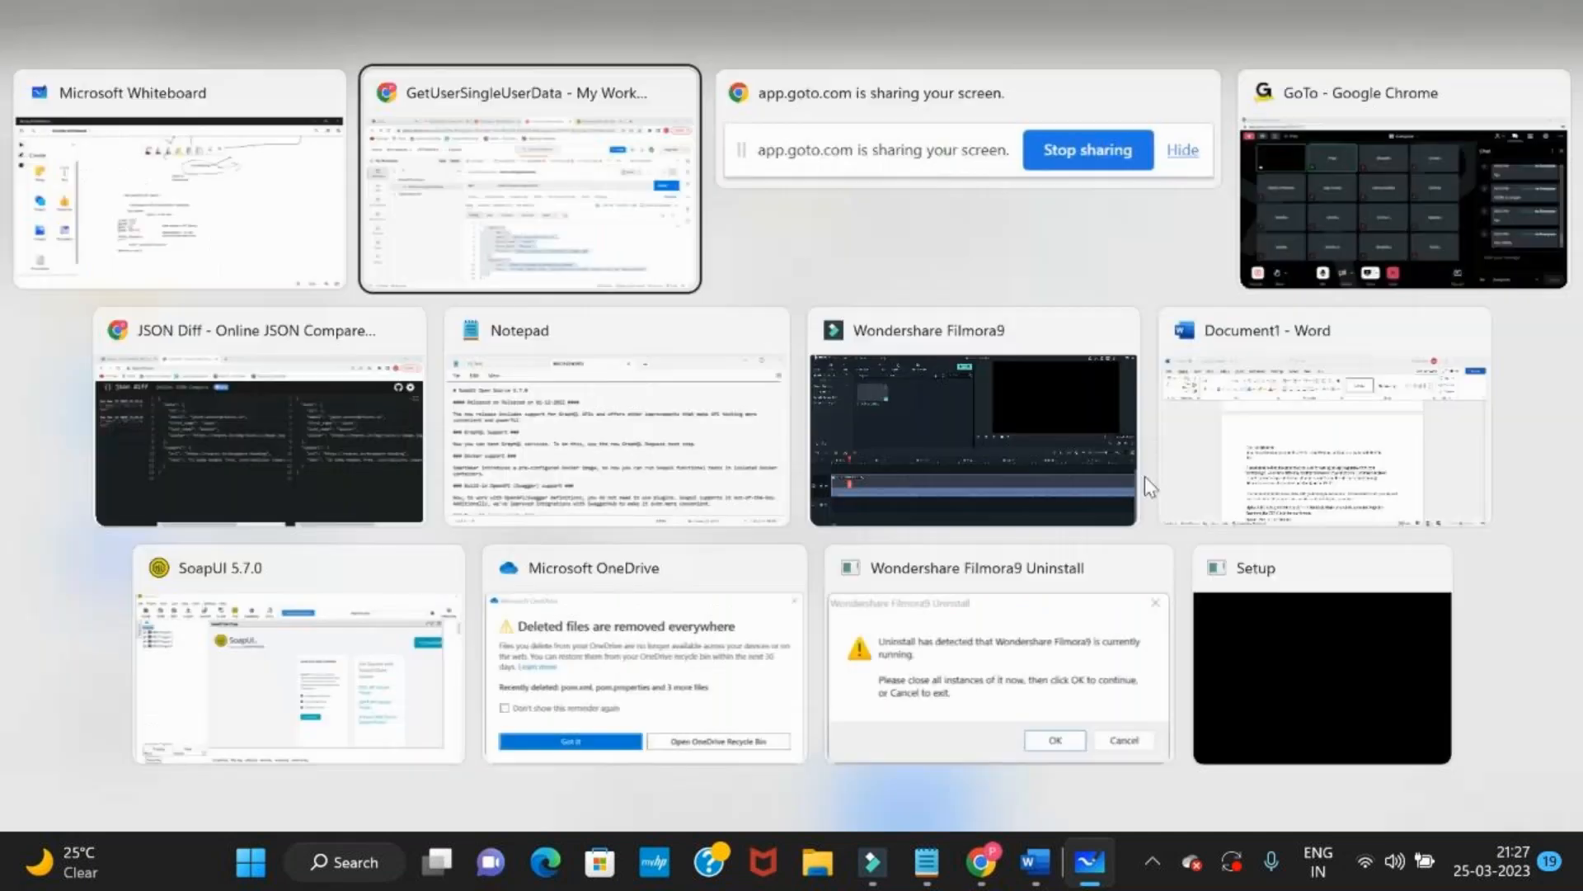
{"action": "key", "text": "alt+Tab"}
{"action": "key", "text": "alt+Tab"}
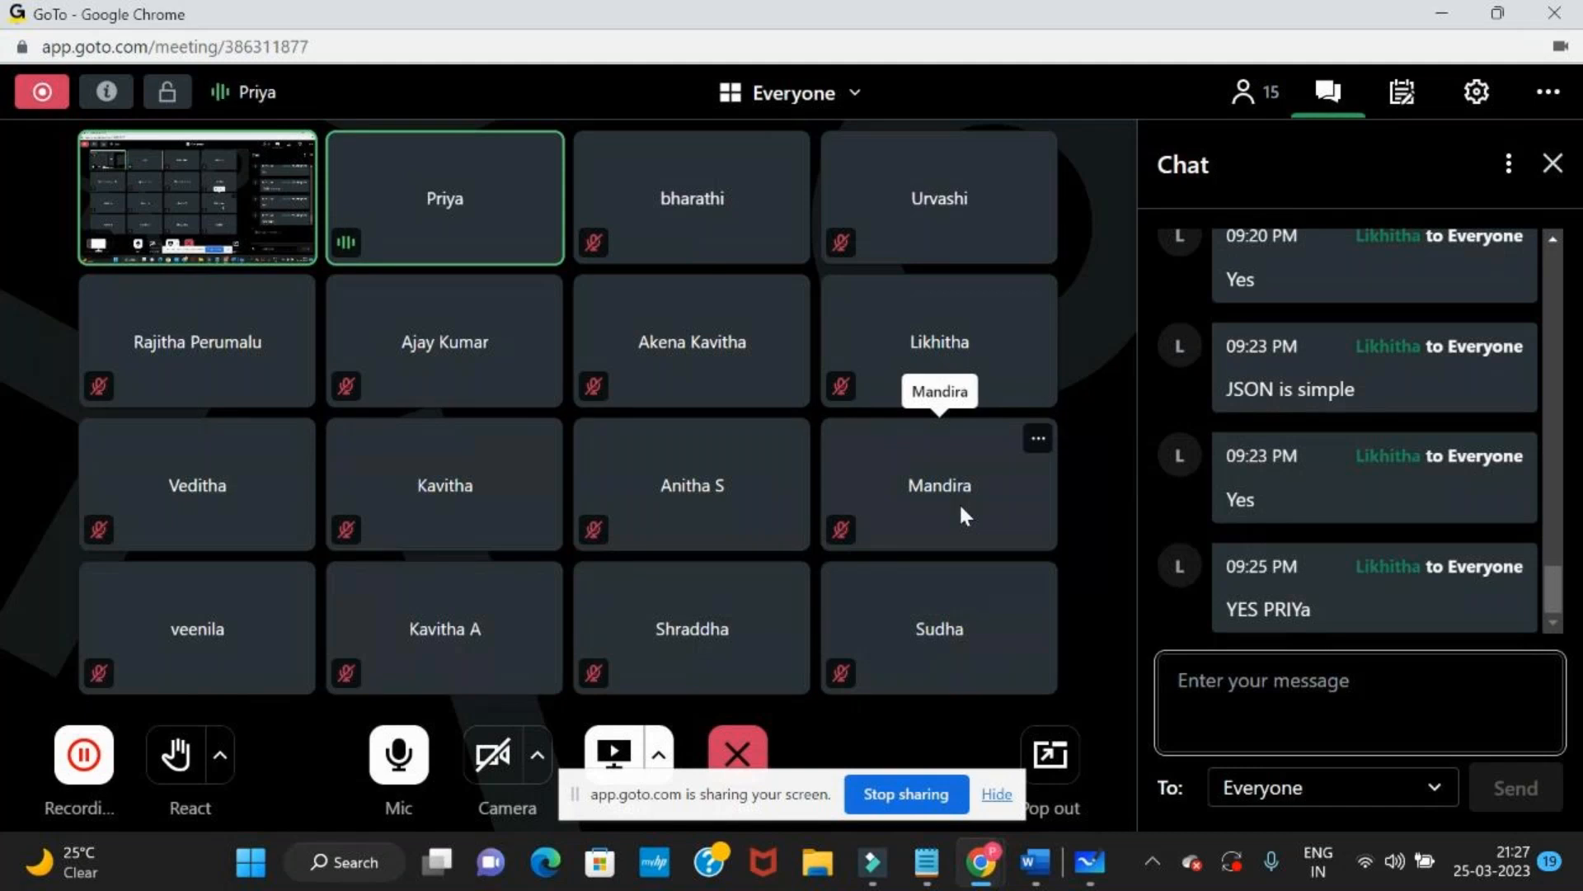
Return to Microsoft Whiteboard and examine the API Testing diagram linking the front end, API, and database
{"action": "key", "text": "alt+Tab"}
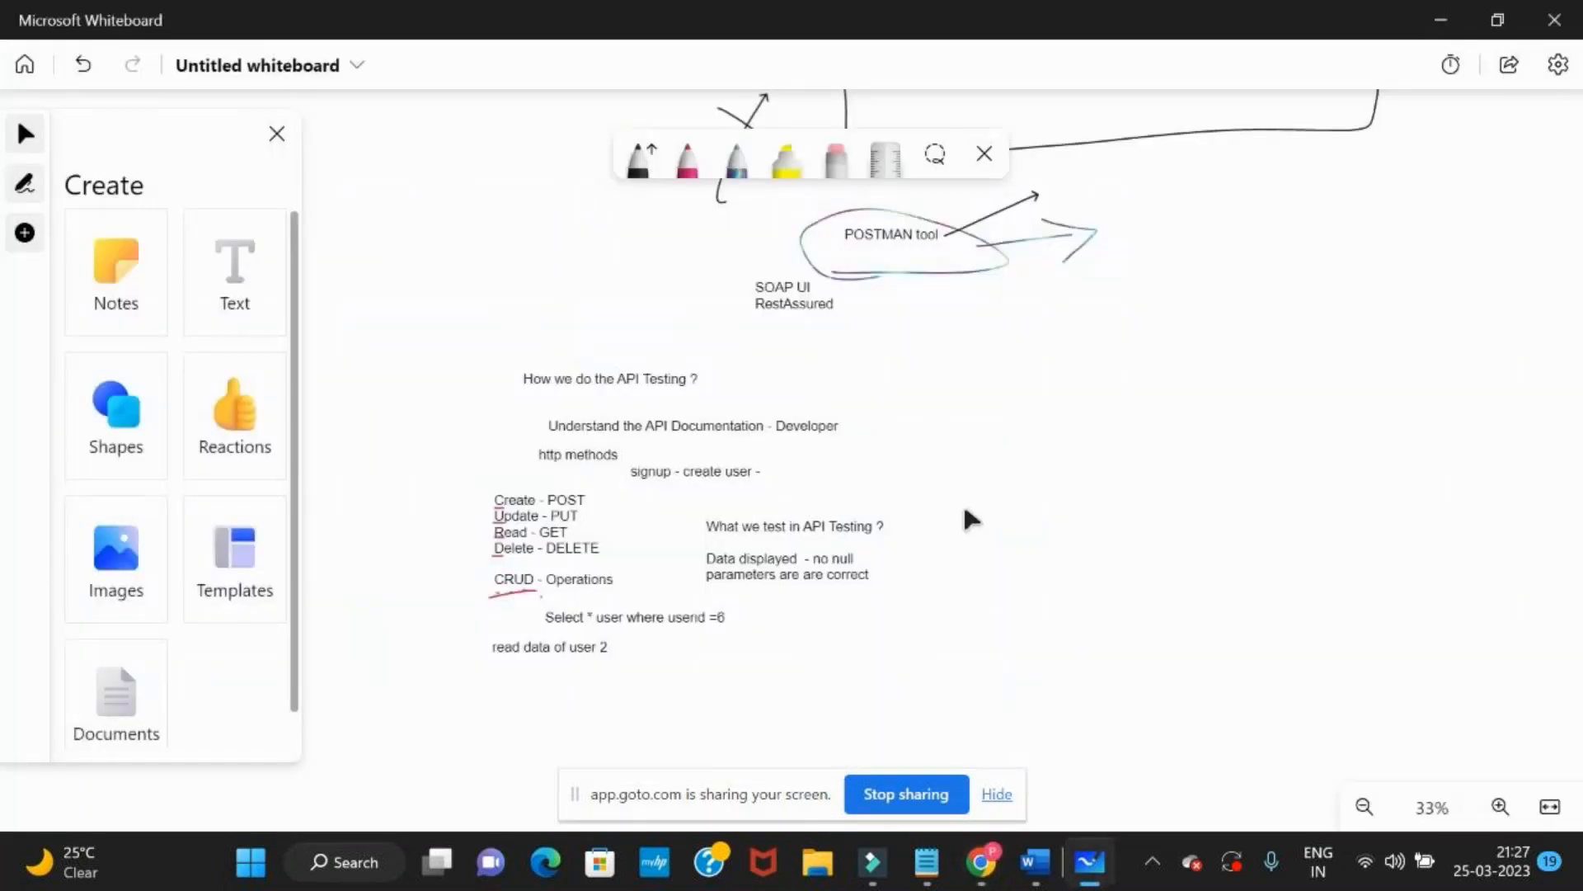
{"action": "scroll", "coordinate": [1106, 512], "scroll_direction": "up", "scroll_amount": 3}
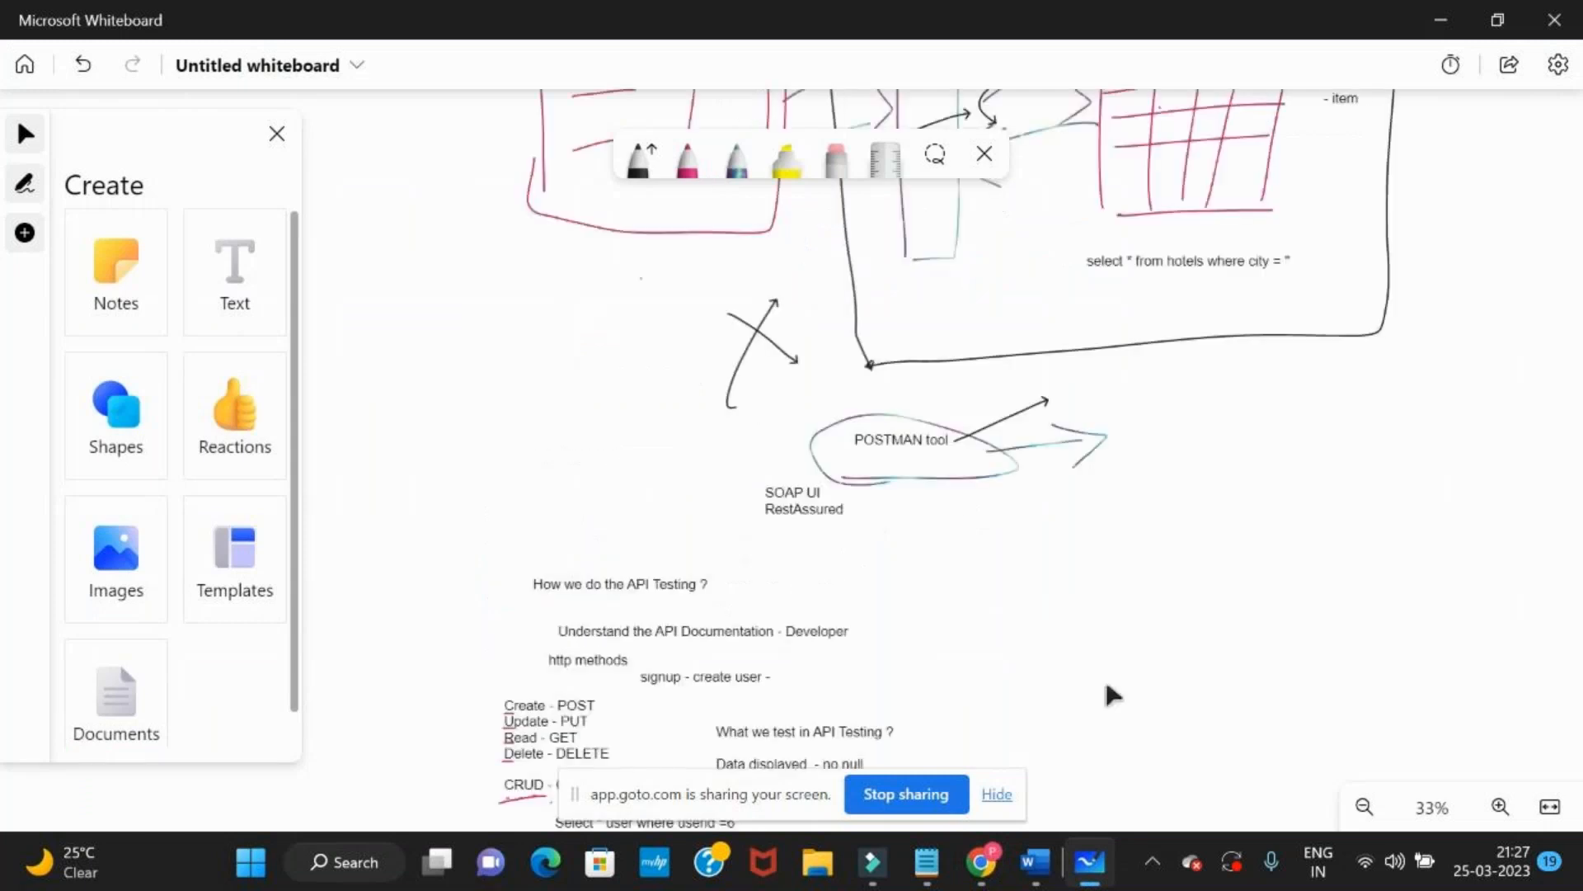
{"action": "scroll", "coordinate": [1403, 608], "scroll_direction": "up", "scroll_amount": 5}
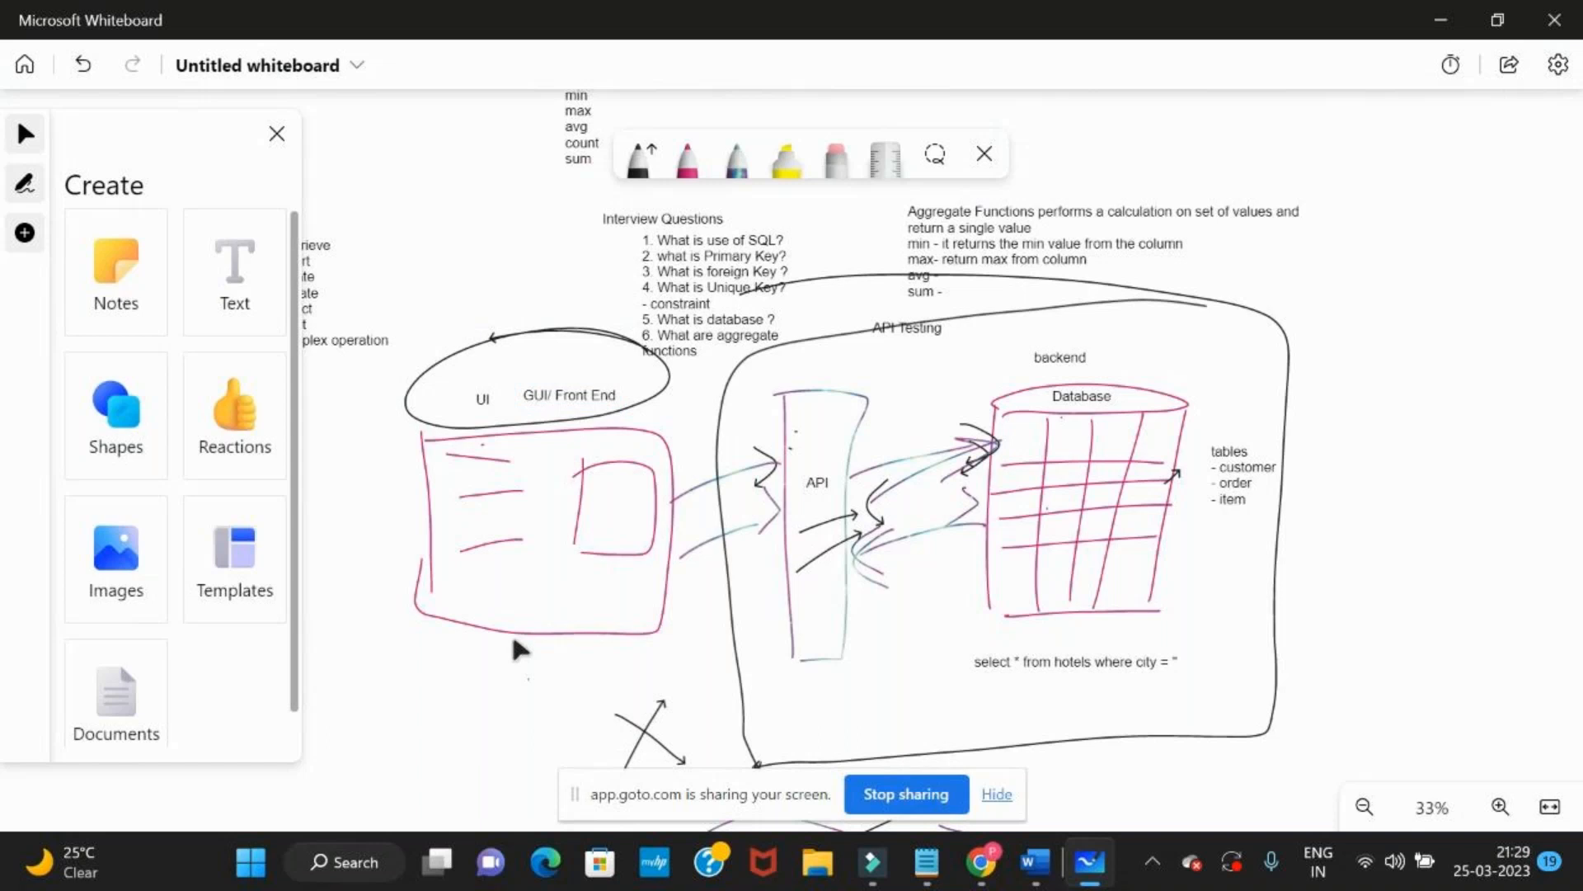
Switch to Chrome to view the MakeMyTrip Delhi hotels page, and return to the API diagram in Microsoft Whiteboard
{"action": "key", "text": "alt+Tab"}
{"action": "key", "text": "alt+Tab"}
{"action": "key", "text": "Tab"}
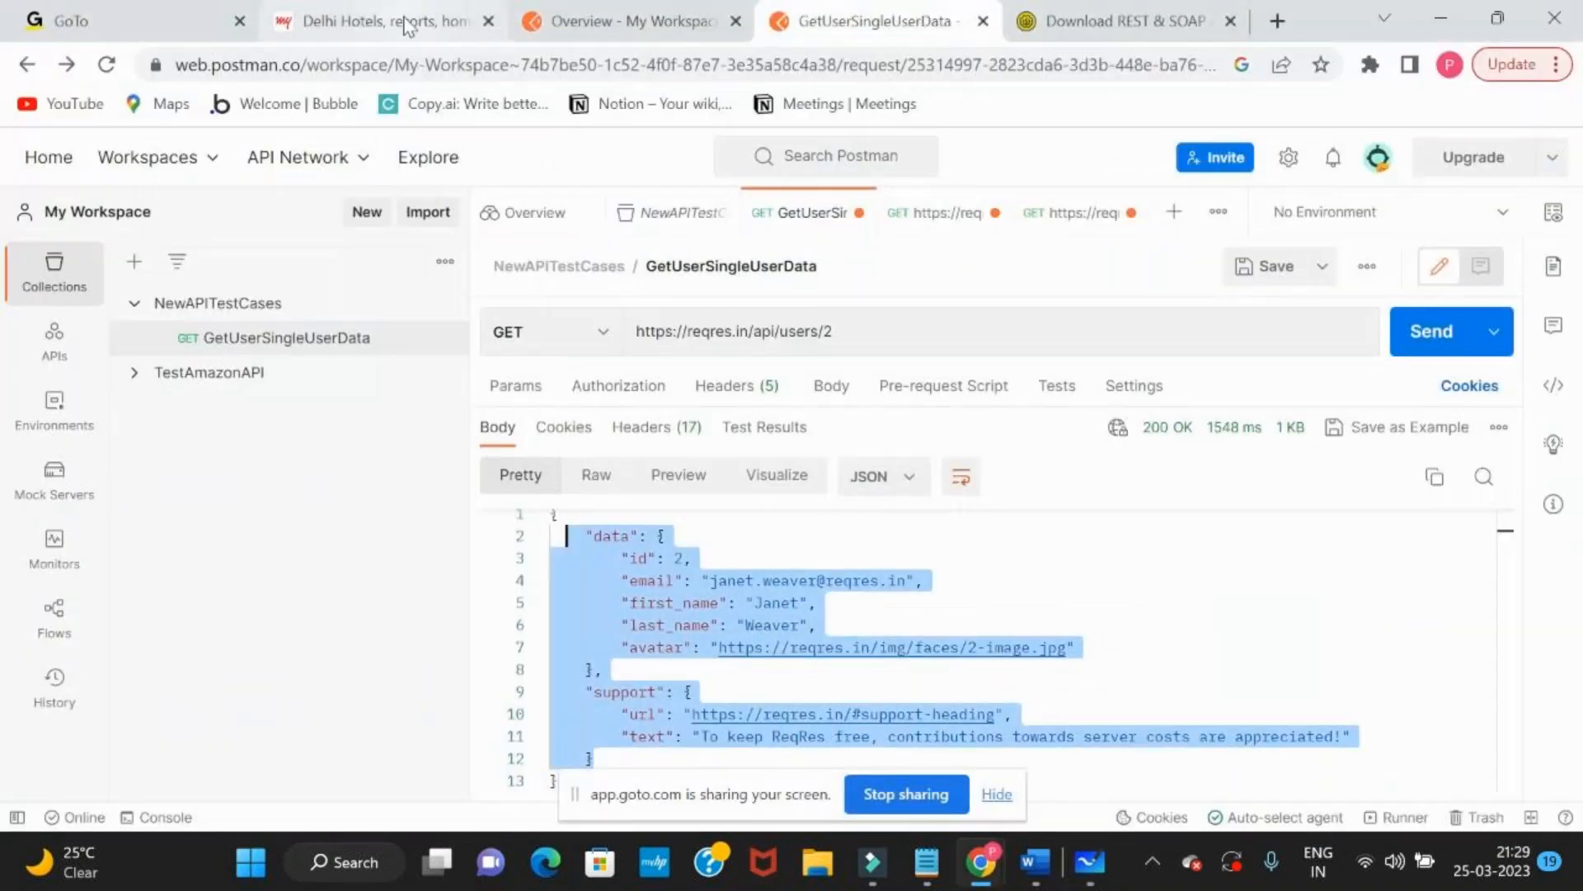
{"action": "left_click", "coordinate": [405, 27]}
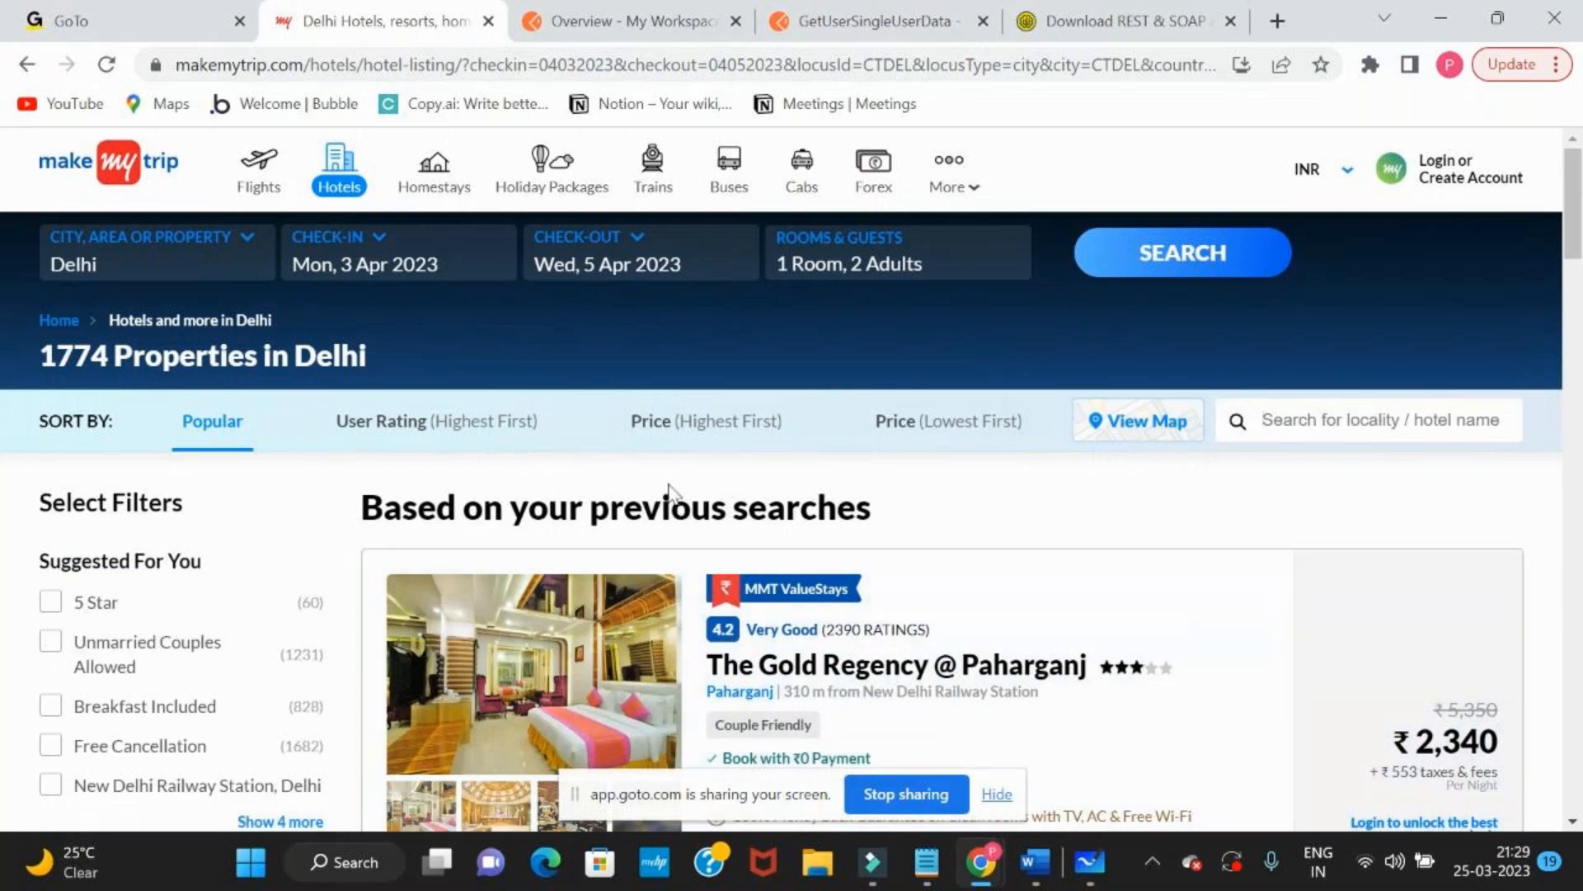
{"action": "key", "text": "alt+Tab"}
{"action": "key", "text": "alt+Tab"}
{"action": "key", "text": "Tab"}
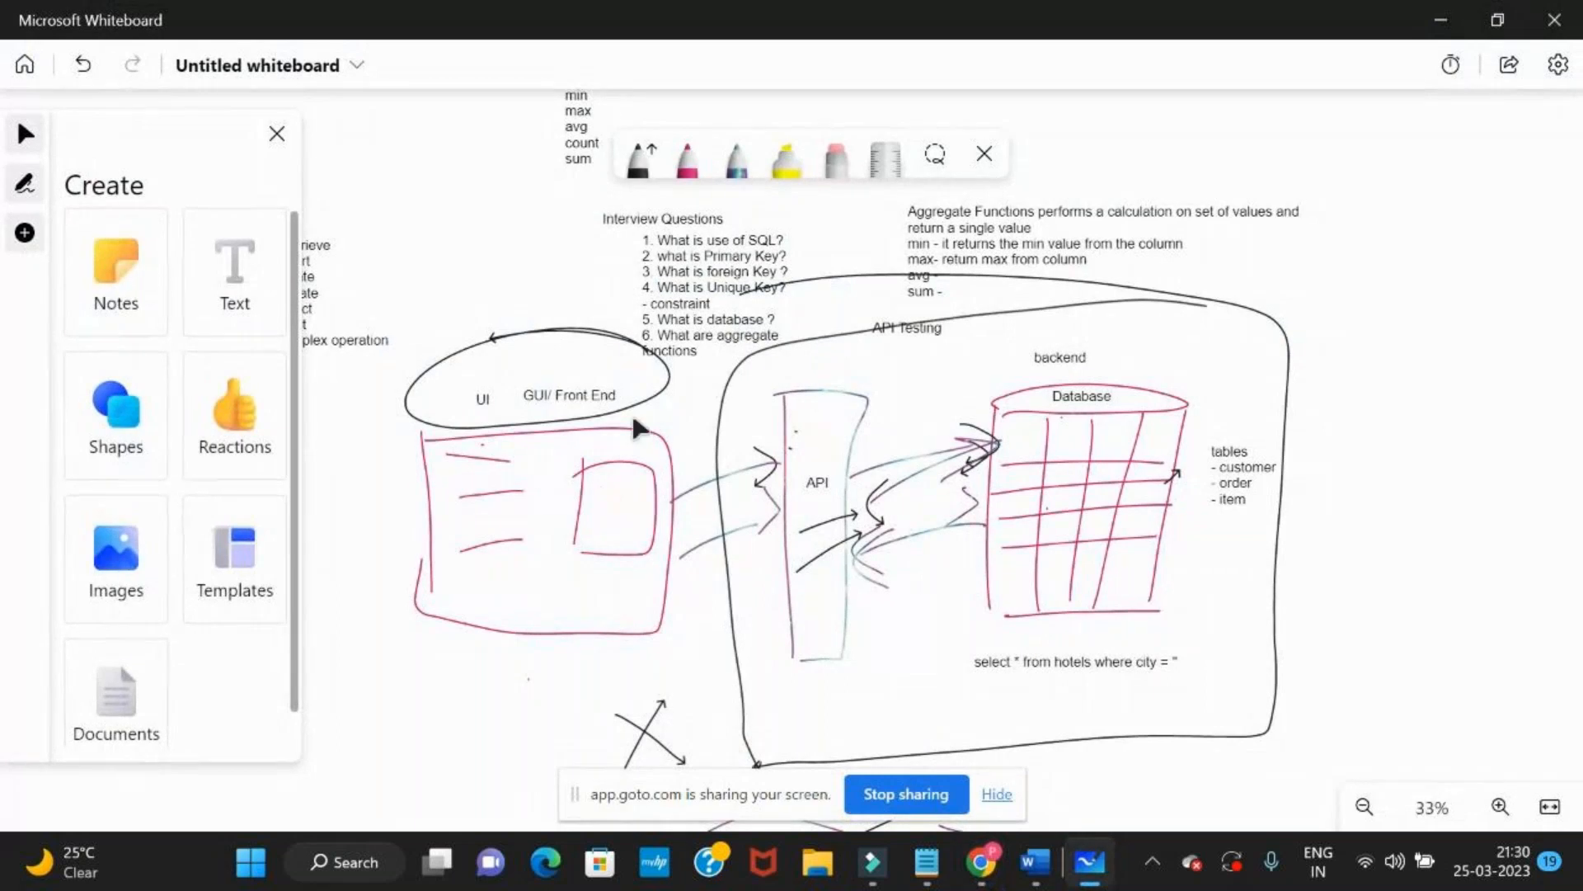
Return to MakeMyTrip in Chrome, rerun the Delhi hotel search, and browse the listed hotels
{"action": "key", "text": "alt+Tab"}
{"action": "key", "text": "Tab"}
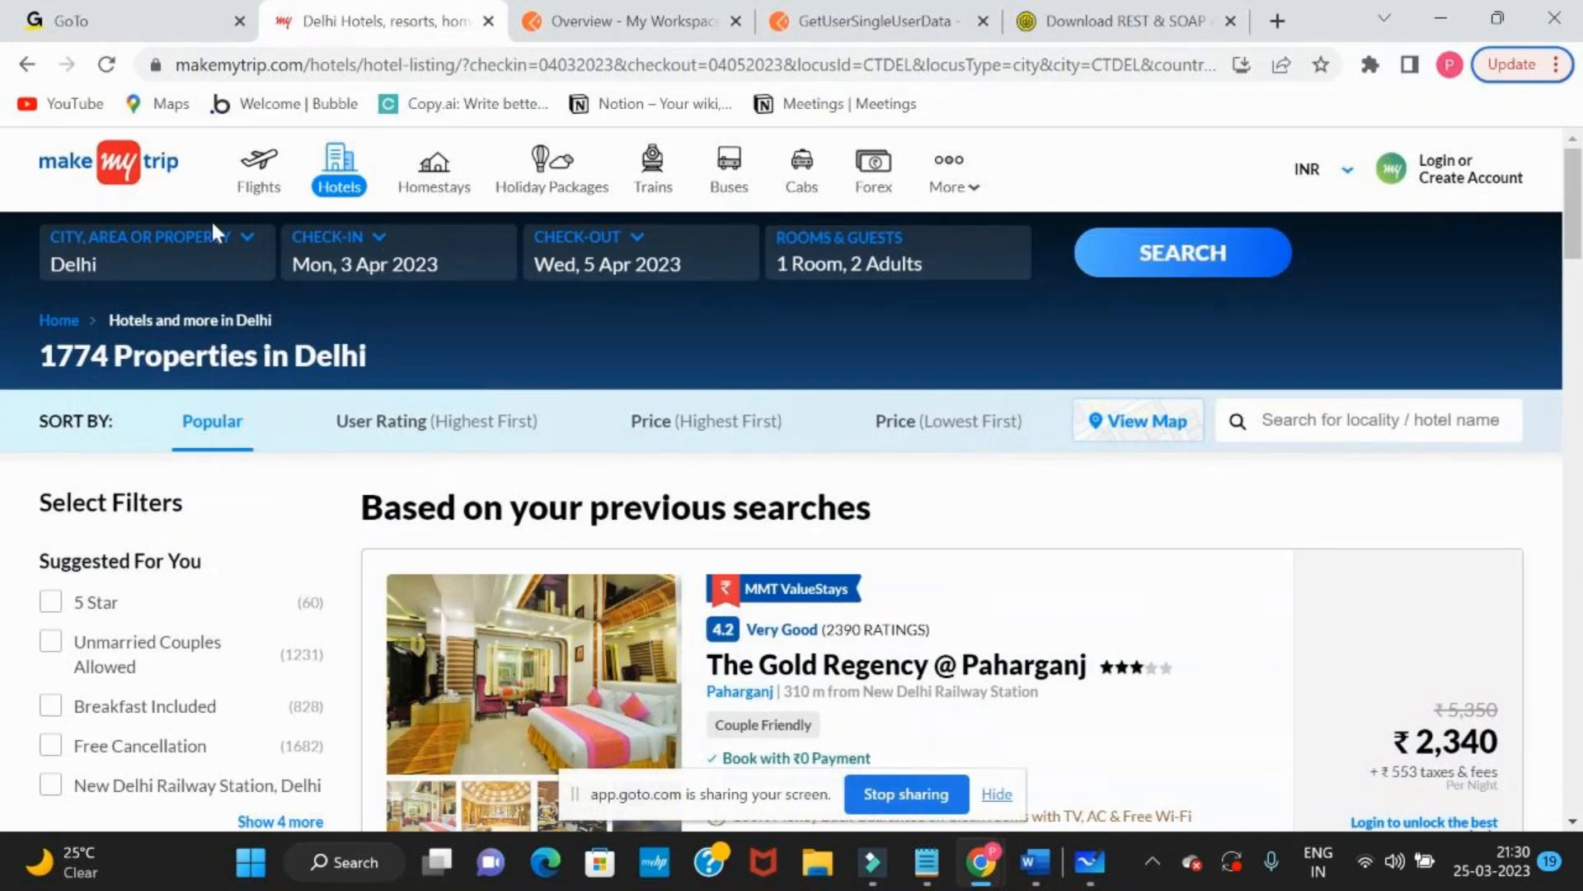
{"action": "left_click", "coordinate": [1184, 264]}
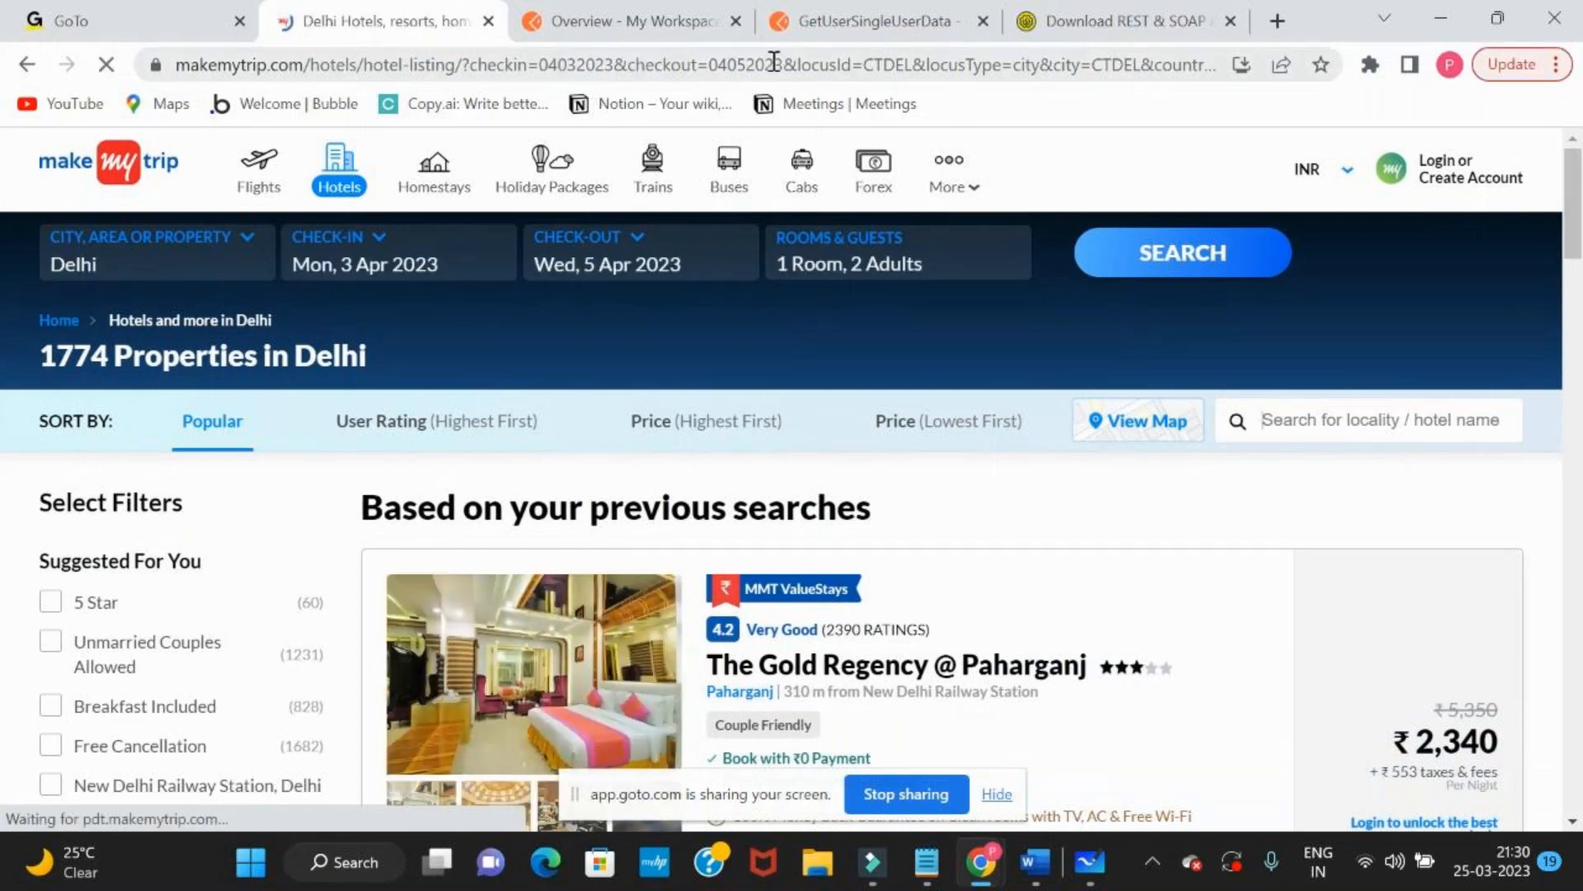
{"action": "scroll", "coordinate": [672, 460], "scroll_direction": "down", "scroll_amount": 1}
{"action": "scroll", "coordinate": [672, 465], "scroll_direction": "down", "scroll_amount": 10}
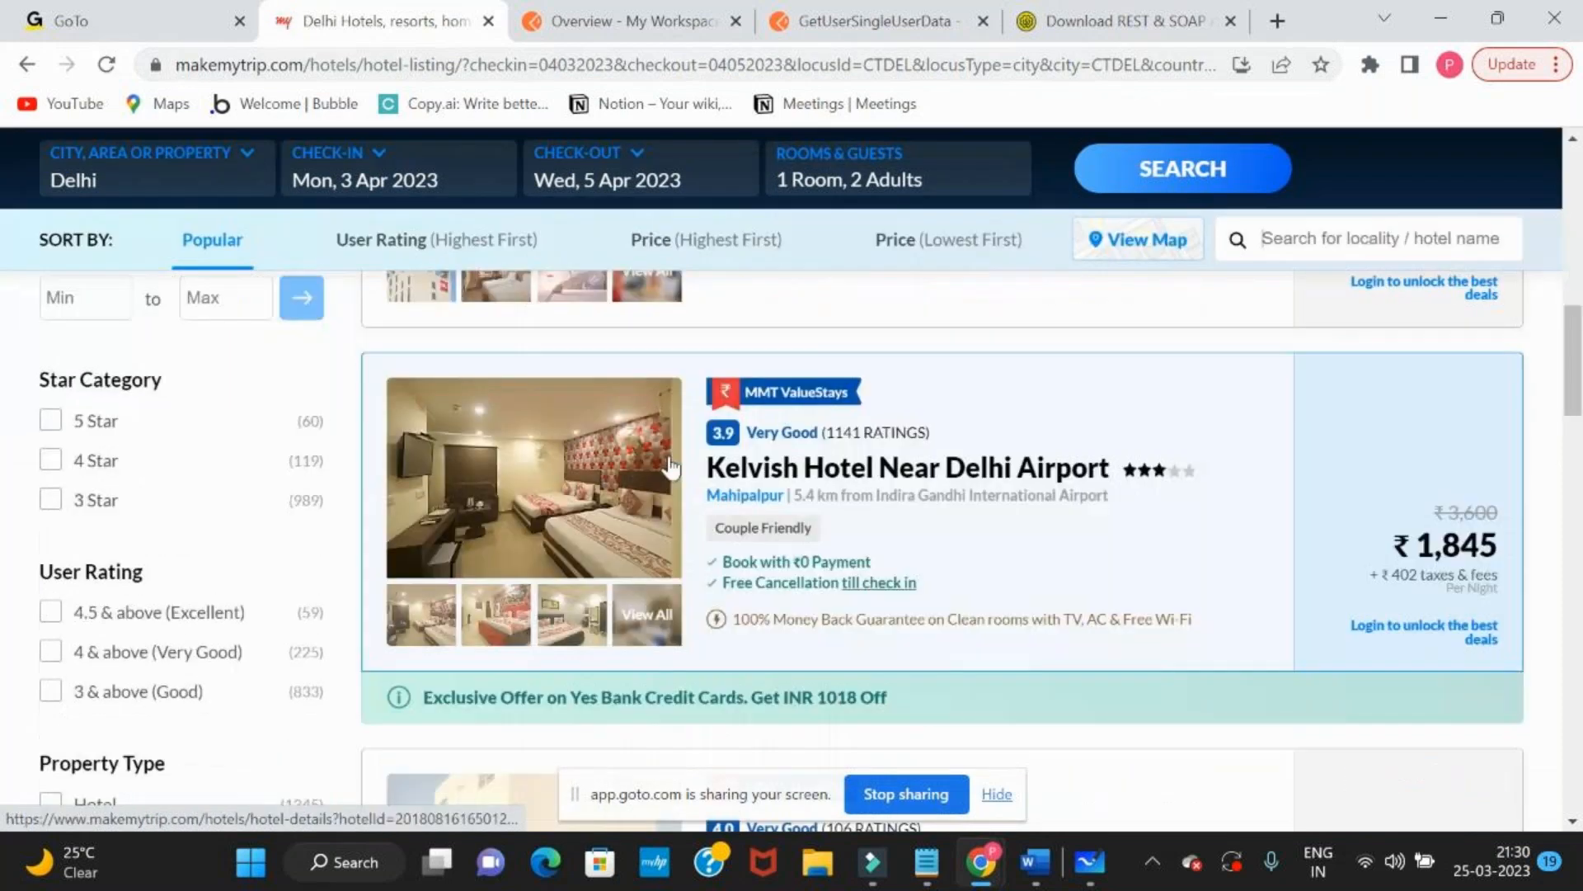
Search MakeMyTrip for Bengaluru hotels with check-in on 7 April and check-out on 8 April 2023, and browse the results
{"action": "scroll", "coordinate": [672, 466], "scroll_direction": "up", "scroll_amount": 11}
{"action": "left_click", "coordinate": [156, 265]}
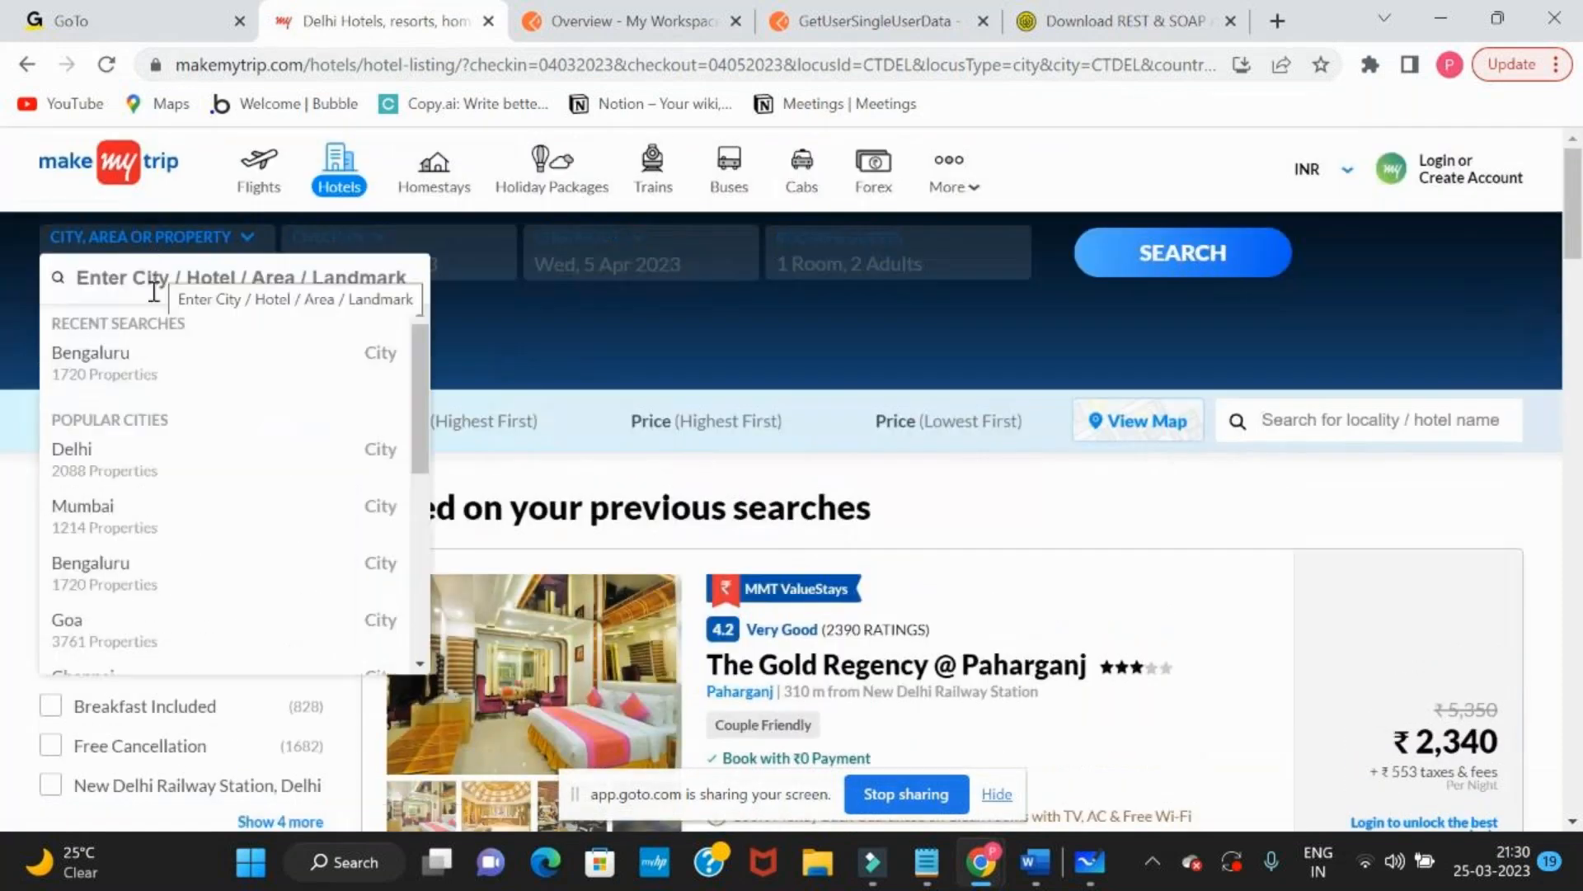
{"action": "left_click", "coordinate": [97, 358]}
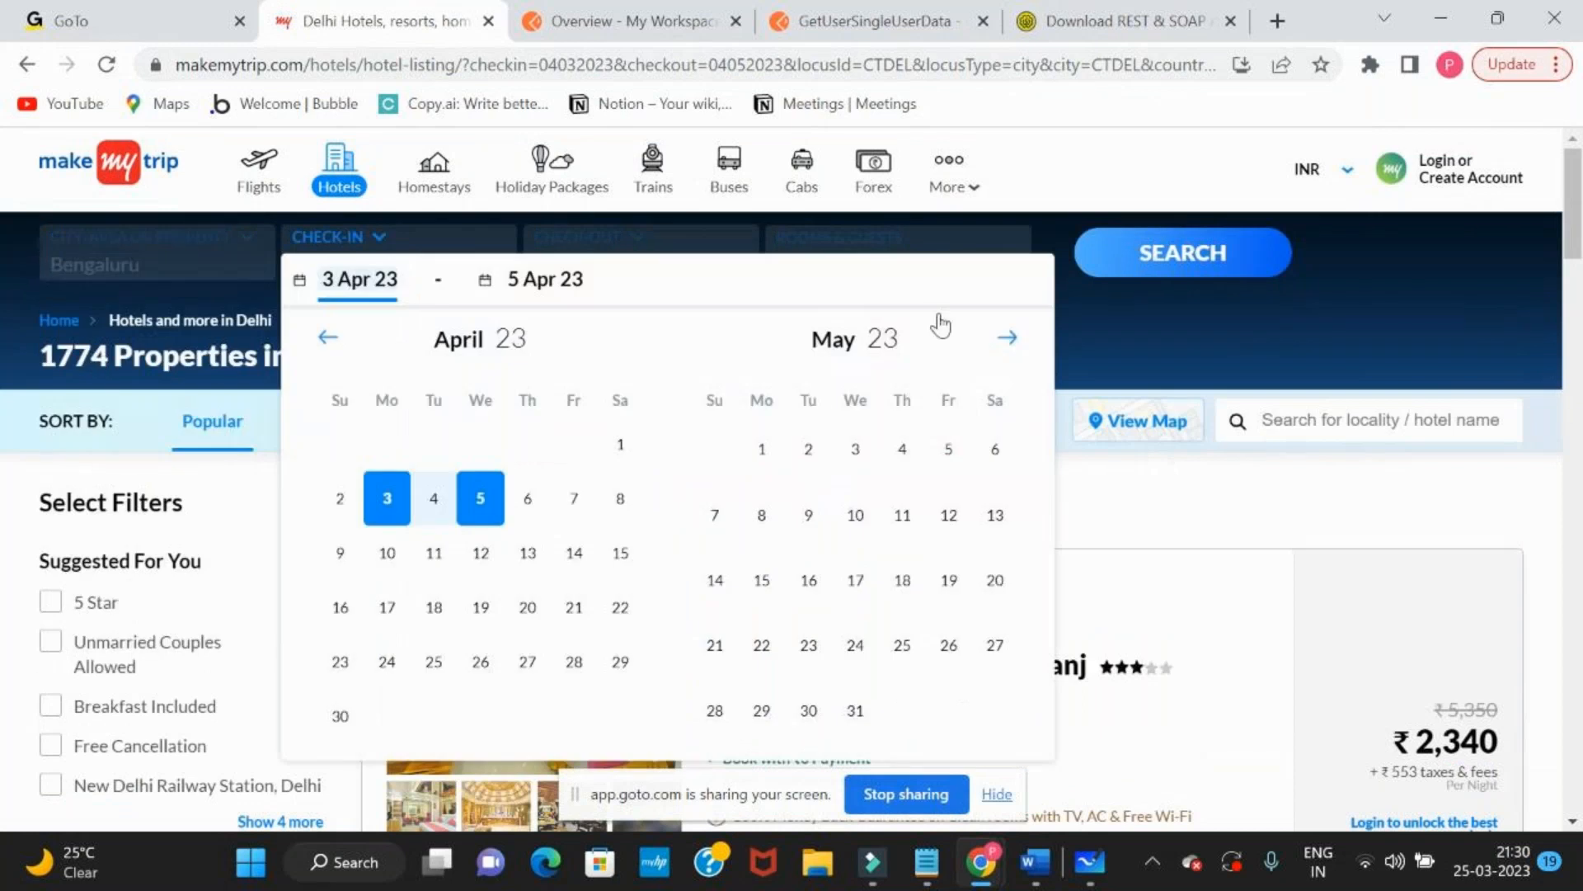
{"action": "left_click", "coordinate": [574, 498]}
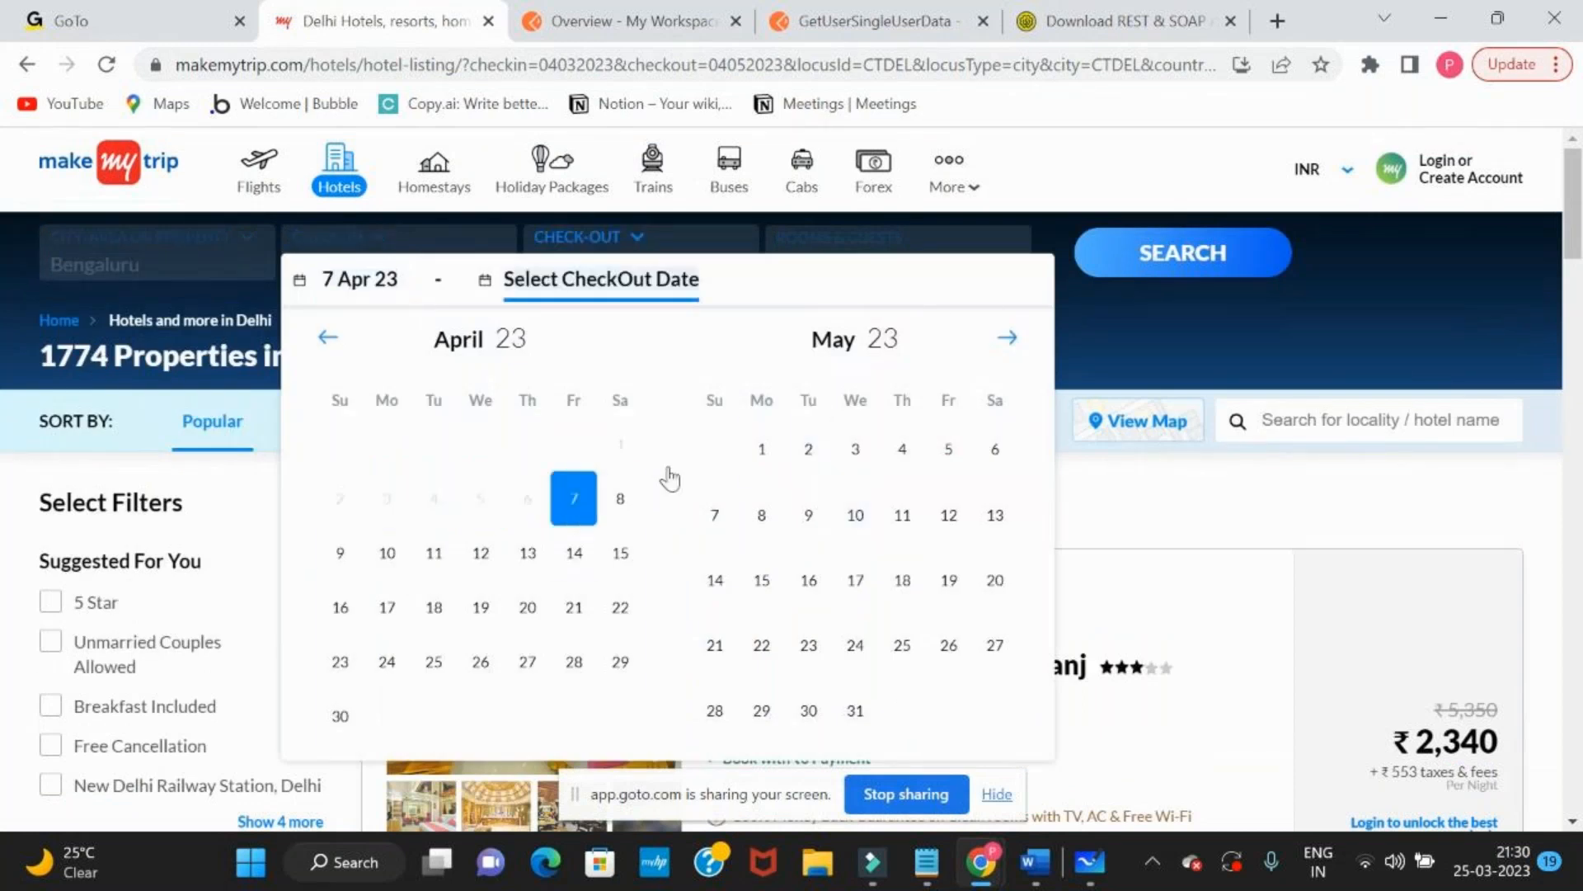
{"action": "left_click", "coordinate": [1168, 255]}
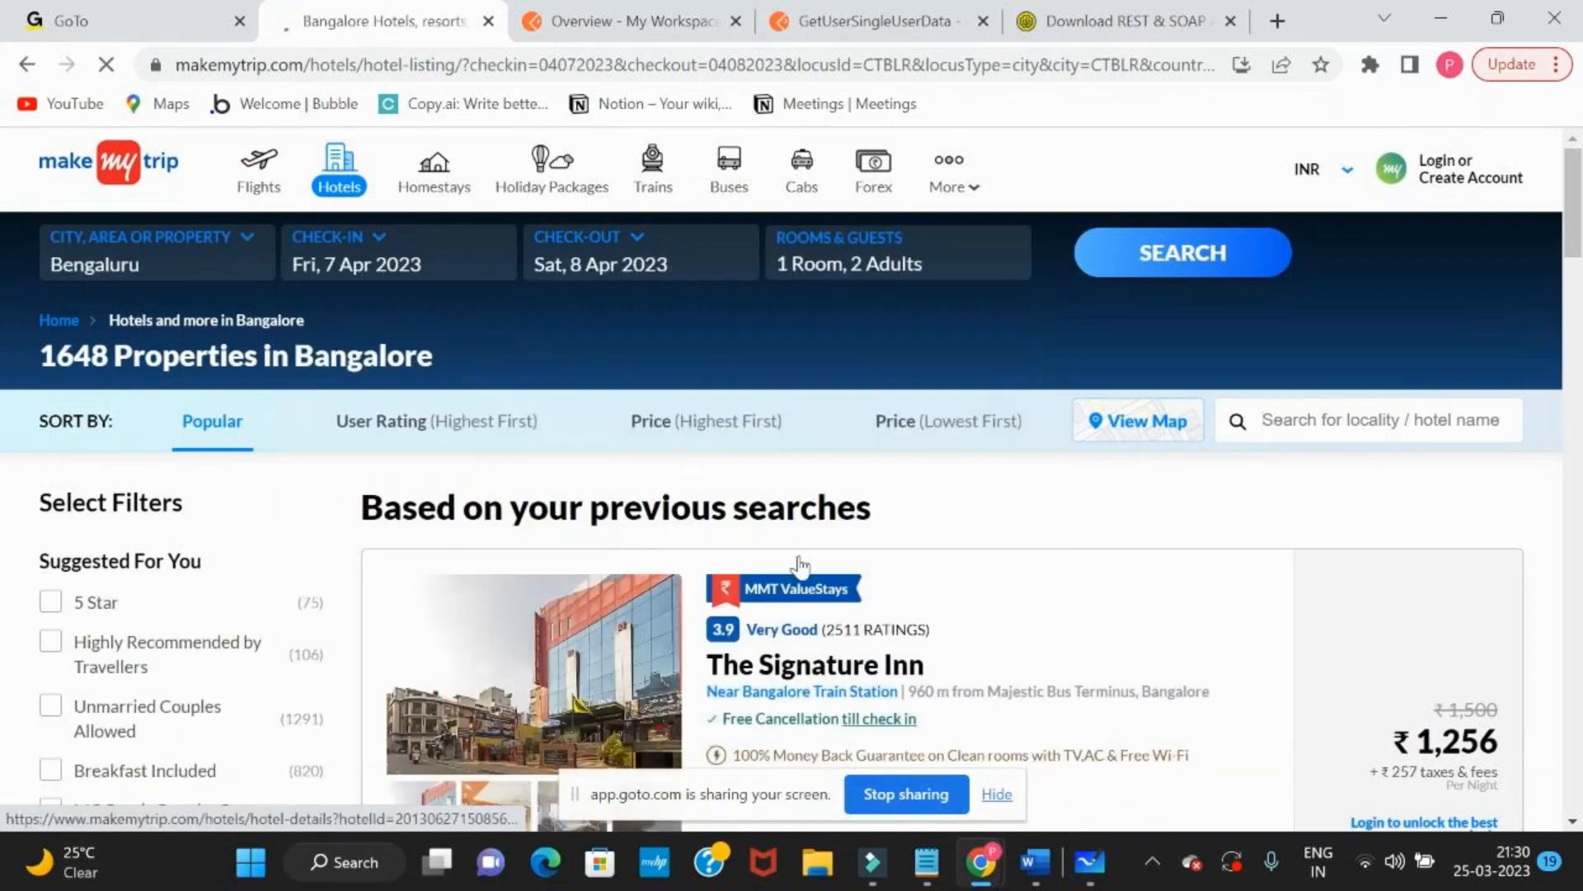
{"action": "scroll", "coordinate": [798, 564], "scroll_direction": "down", "scroll_amount": 10}
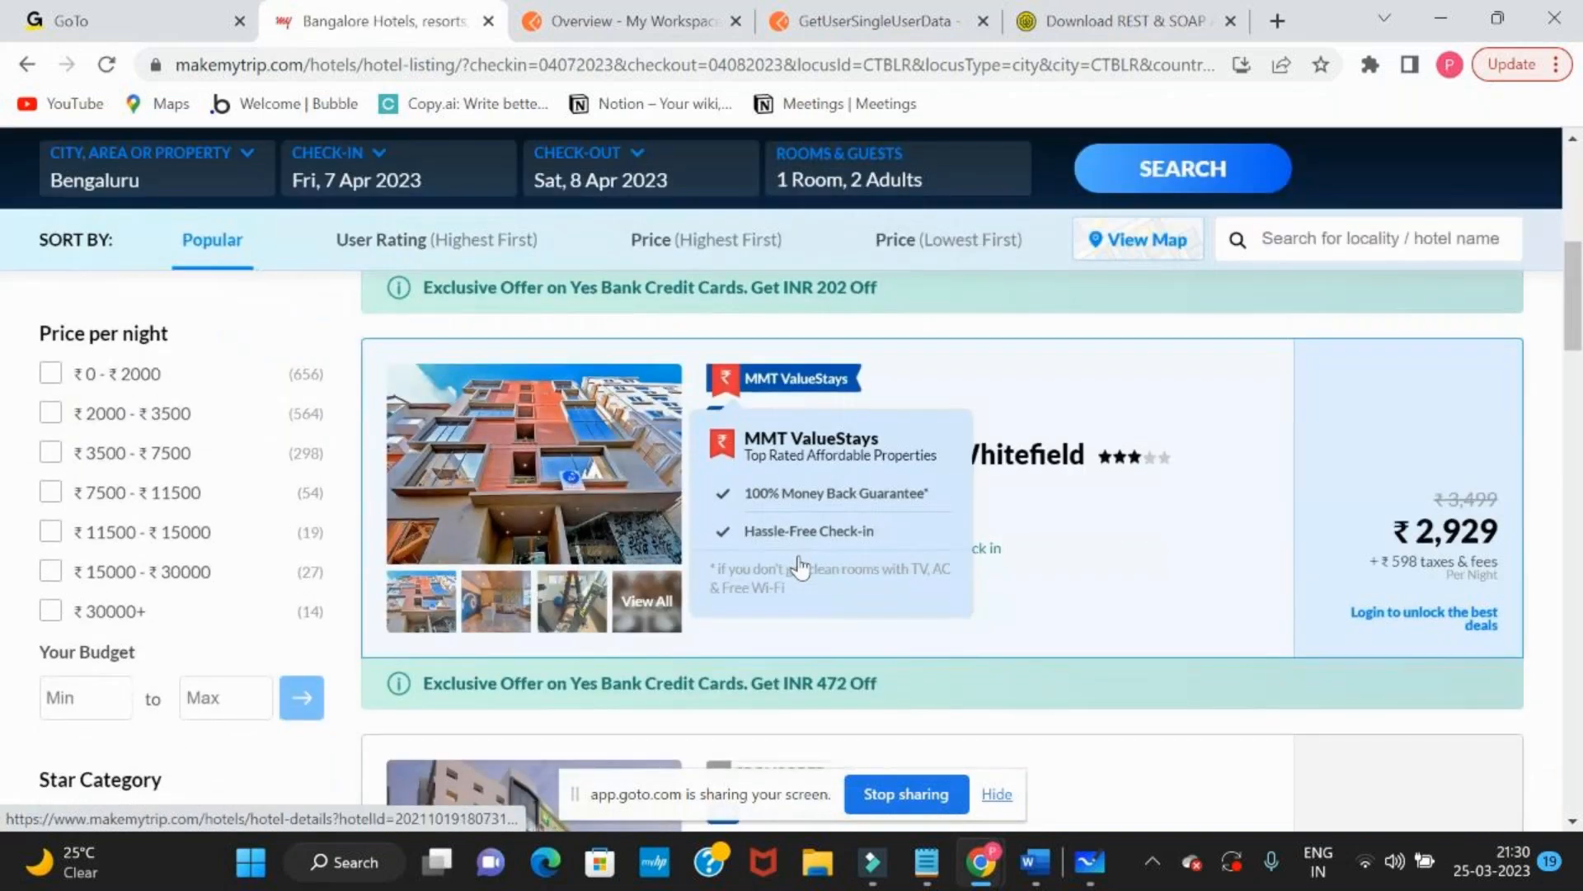
{"action": "scroll", "coordinate": [813, 591], "scroll_direction": "down", "scroll_amount": 5}
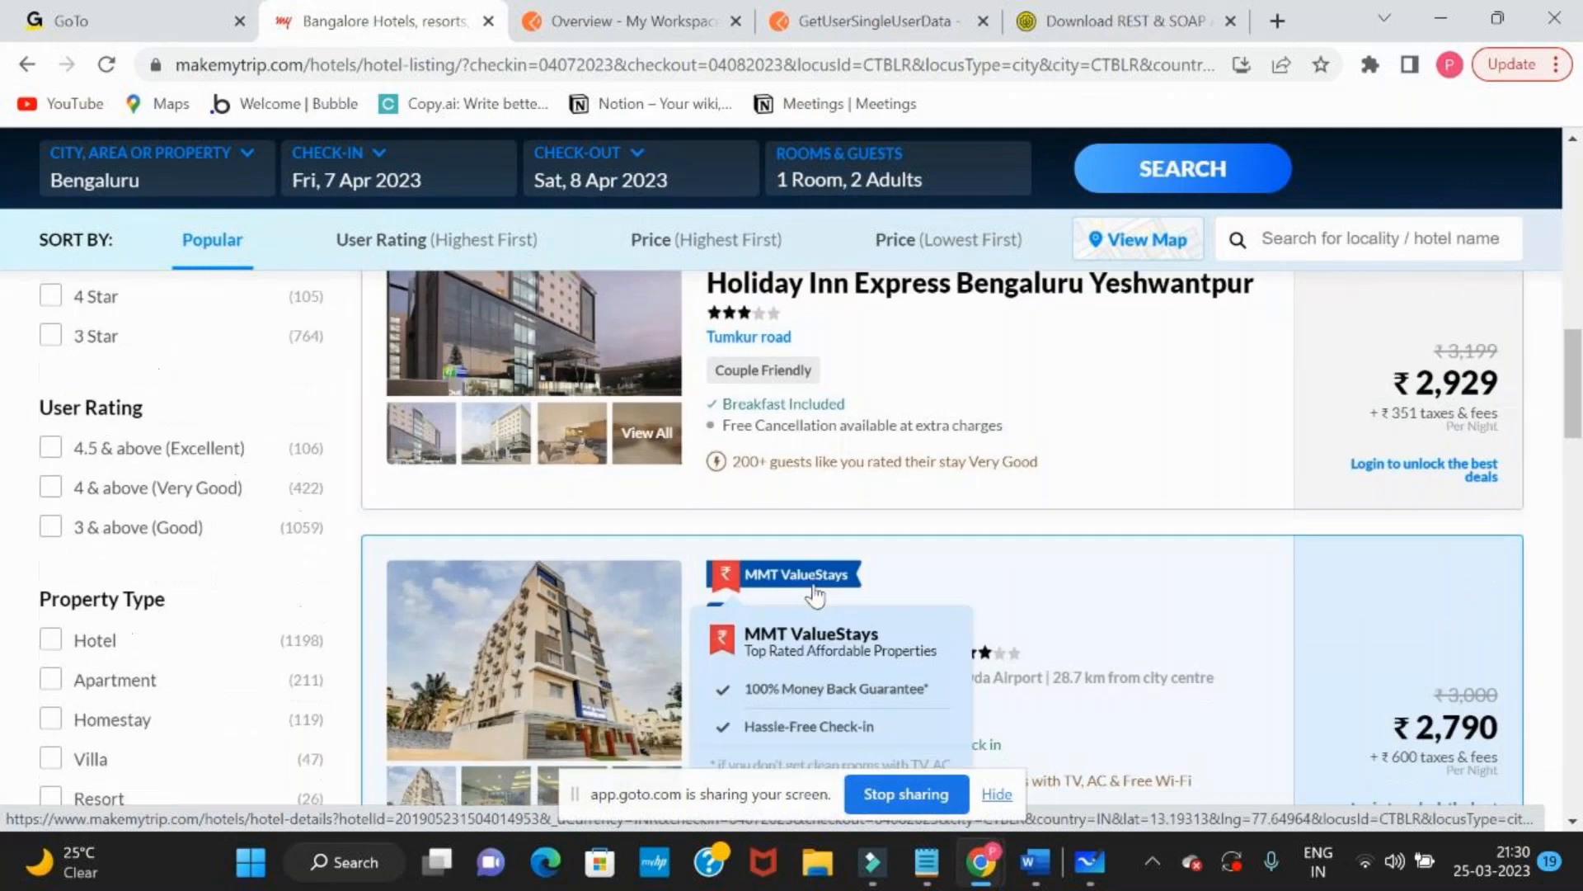
{"action": "scroll", "coordinate": [815, 592], "scroll_direction": "down", "scroll_amount": 3}
Revisit the whiteboard's front end to API arrows, and search MakeMyTrip for Bengaluru hotels from 14 to 15 April 2023
{"action": "key", "text": "alt+Tab"}
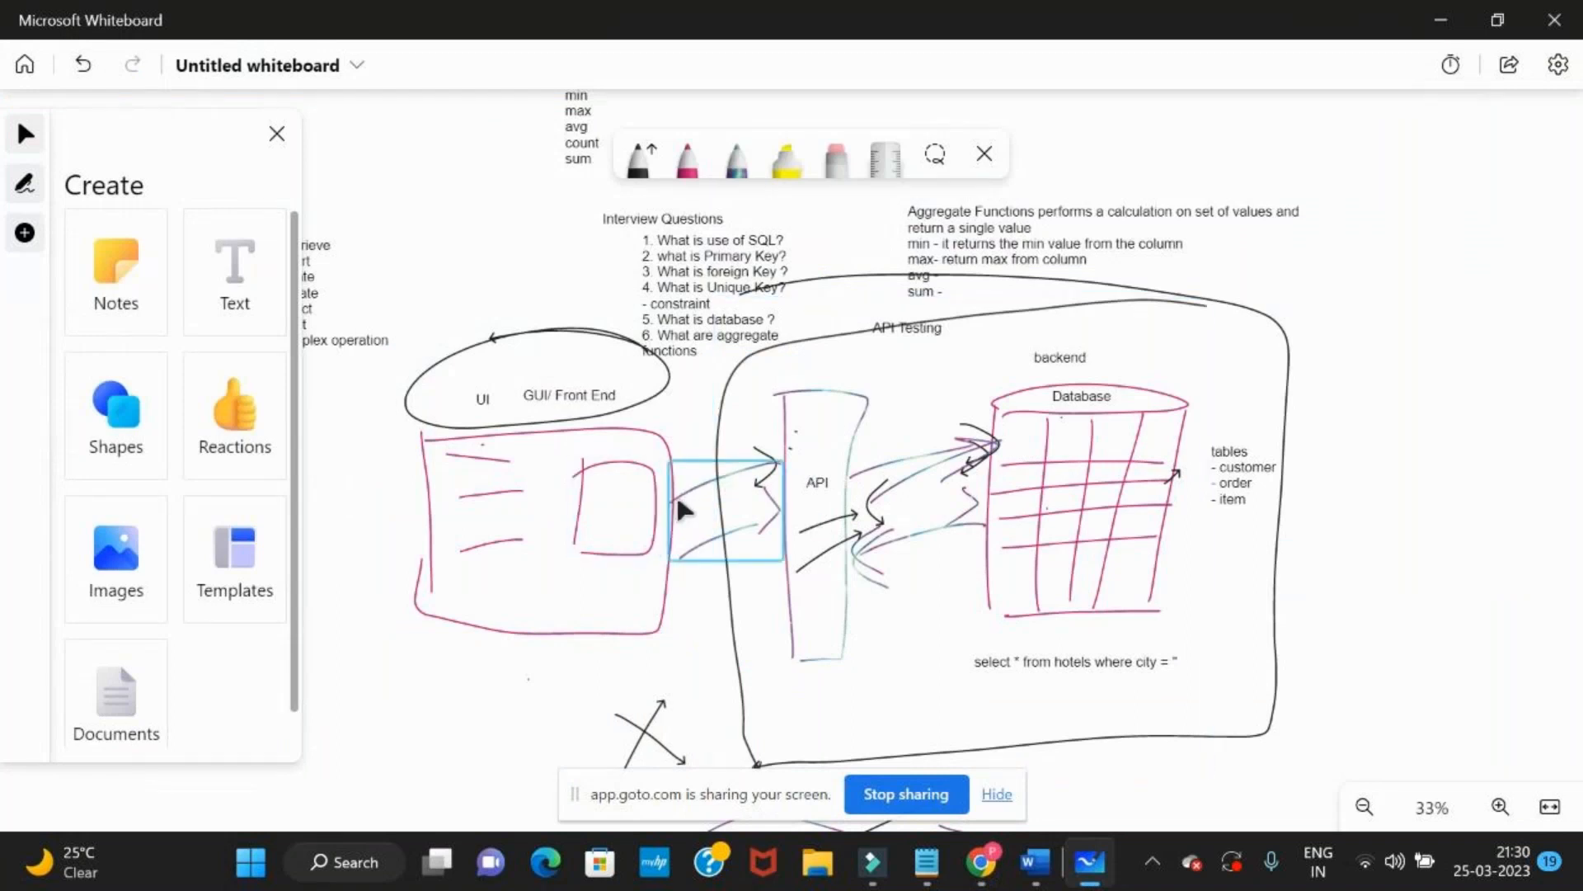
{"action": "key", "text": "alt+Tab"}
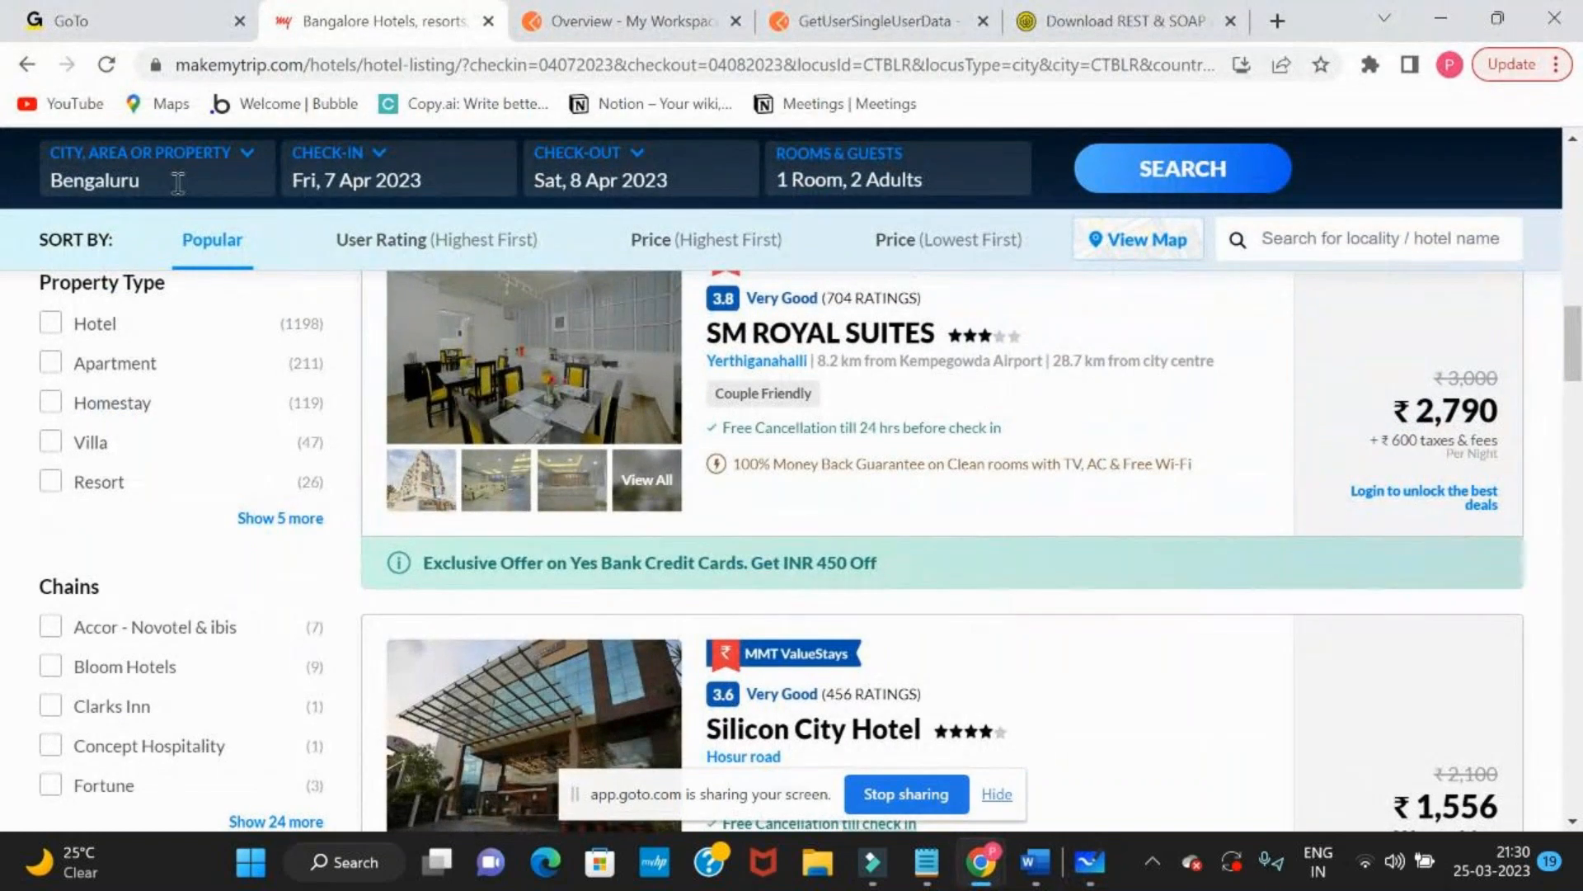
{"action": "left_click", "coordinate": [177, 183]}
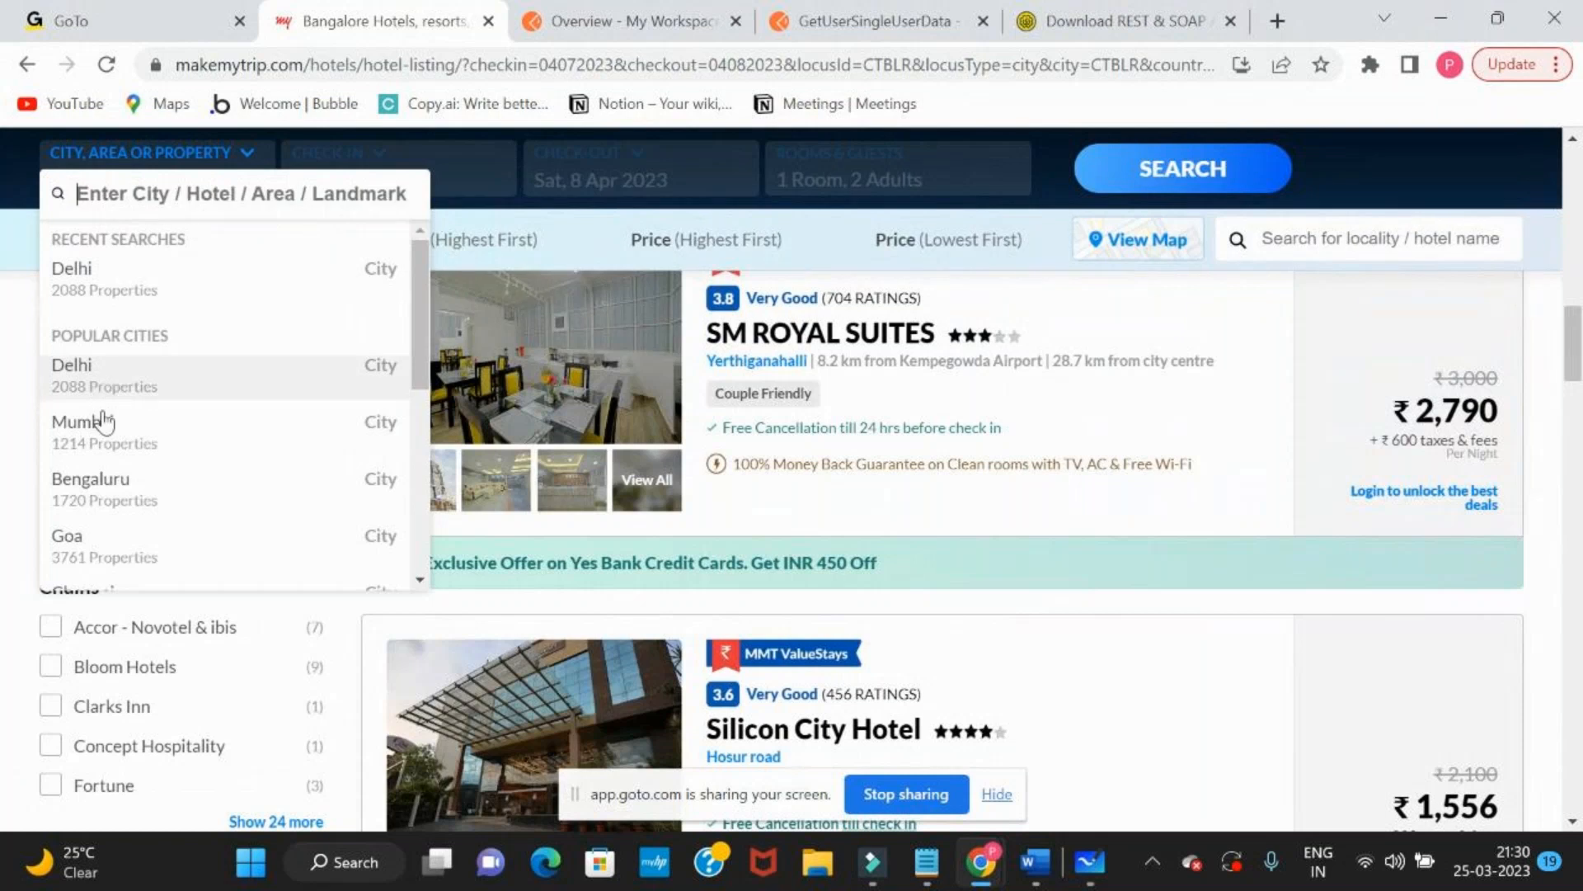
{"action": "left_click", "coordinate": [110, 487]}
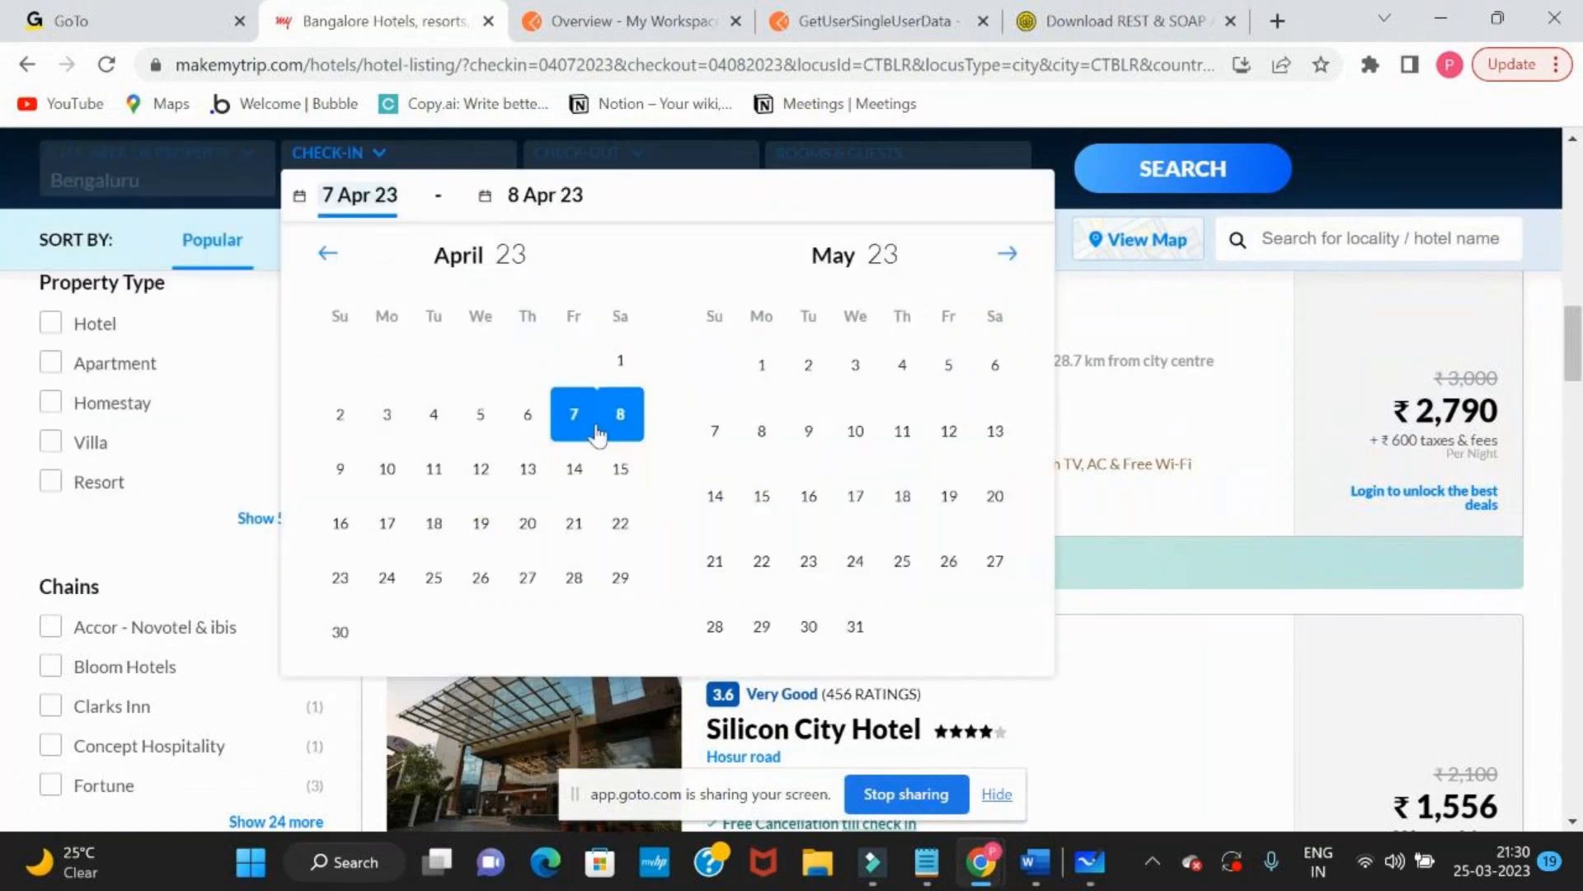
{"action": "left_click", "coordinate": [577, 472]}
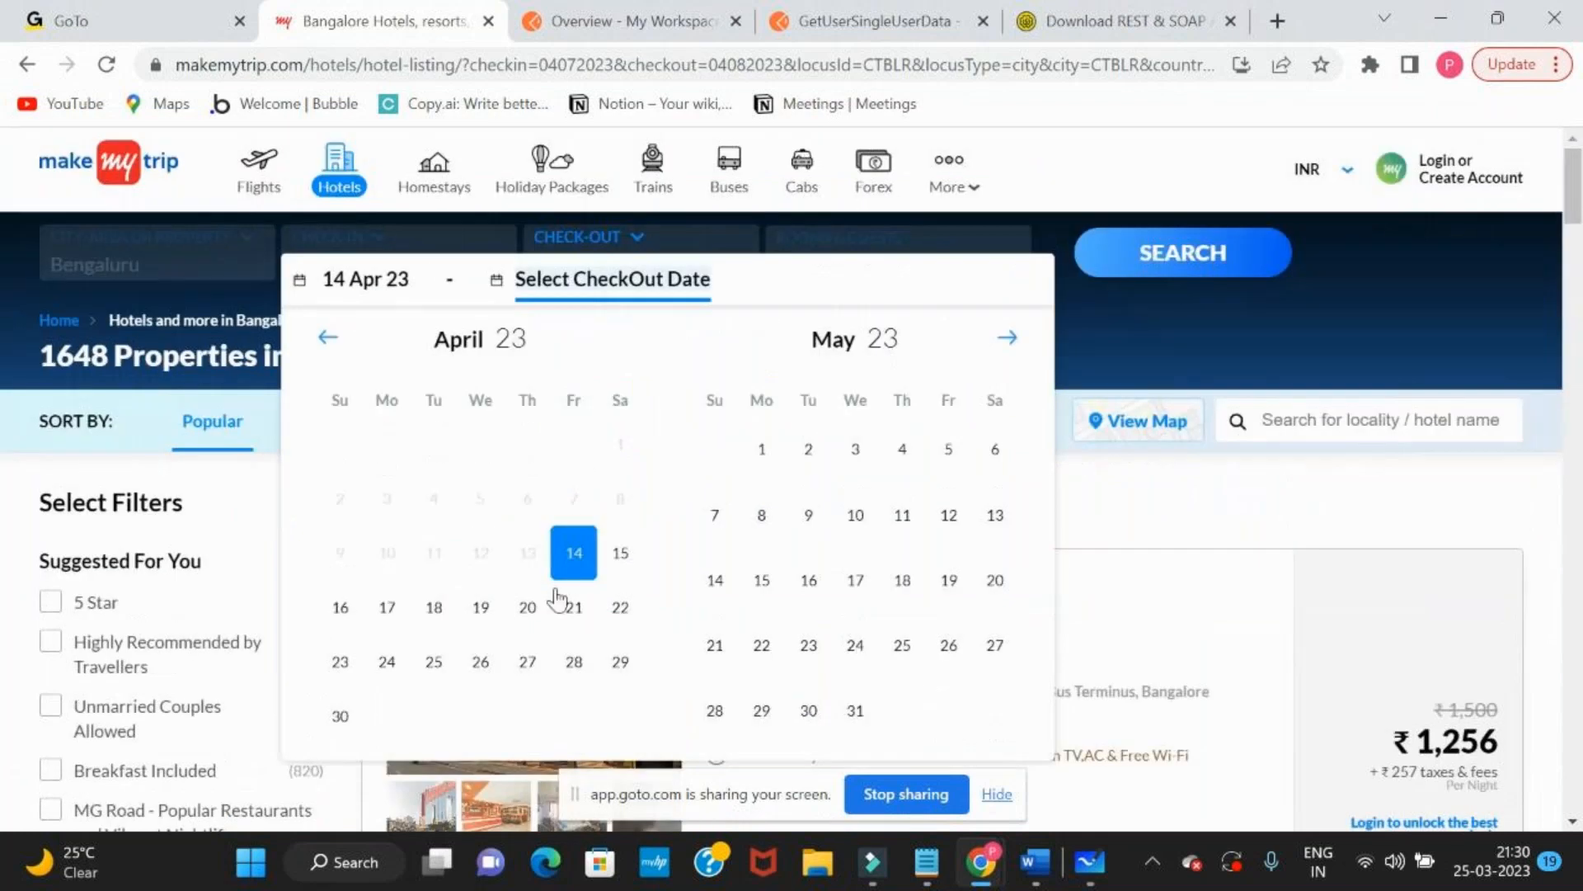
{"action": "left_click", "coordinate": [621, 569]}
{"action": "left_click", "coordinate": [949, 562]}
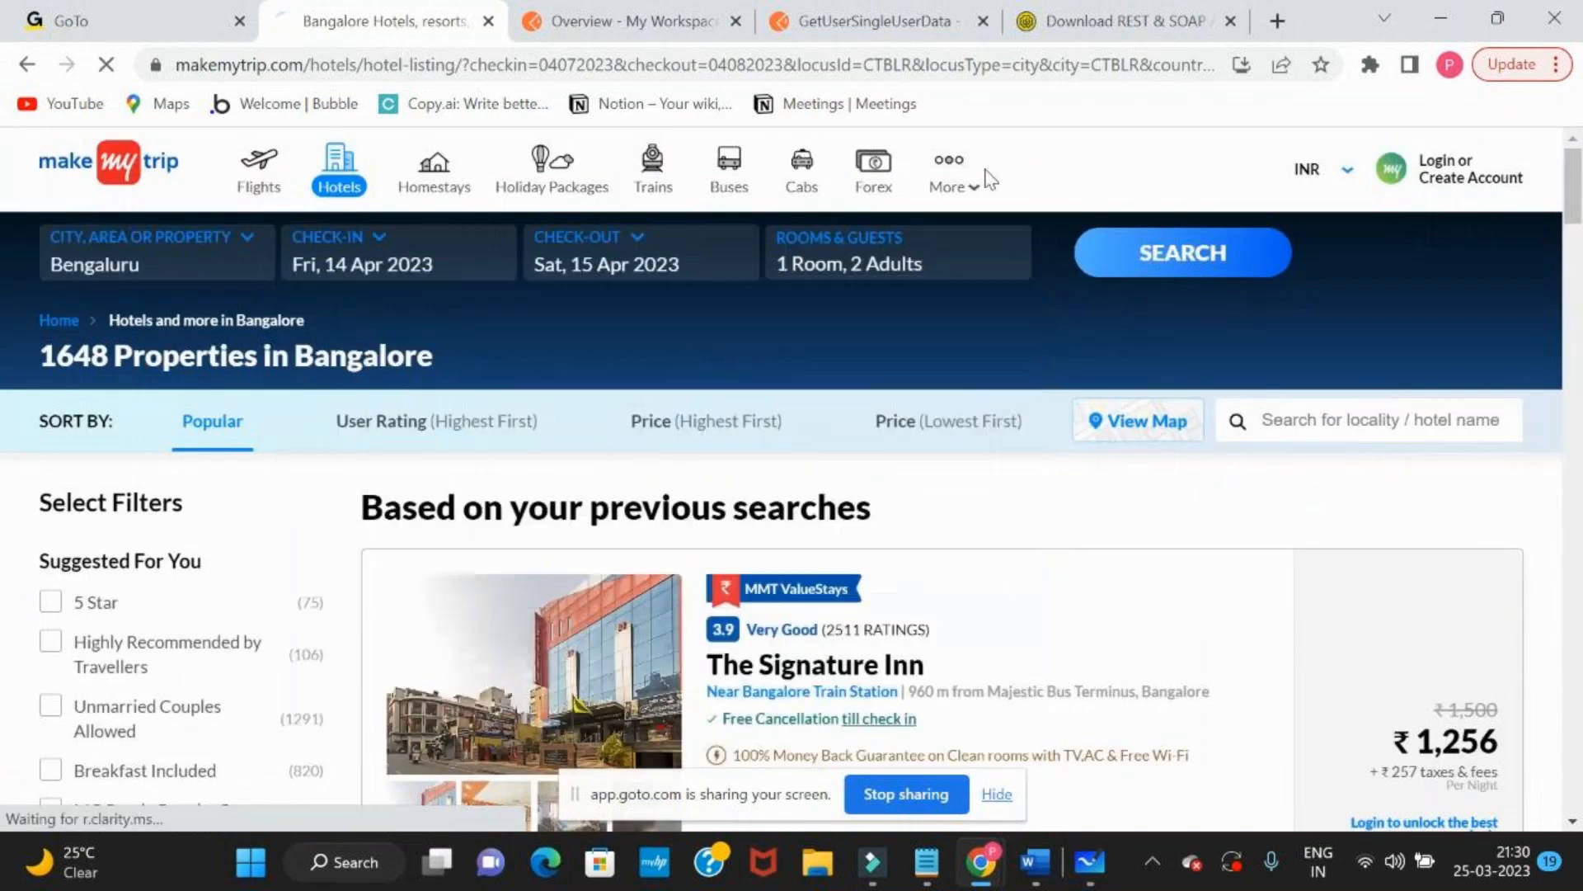
{"action": "left_click", "coordinate": [1123, 272]}
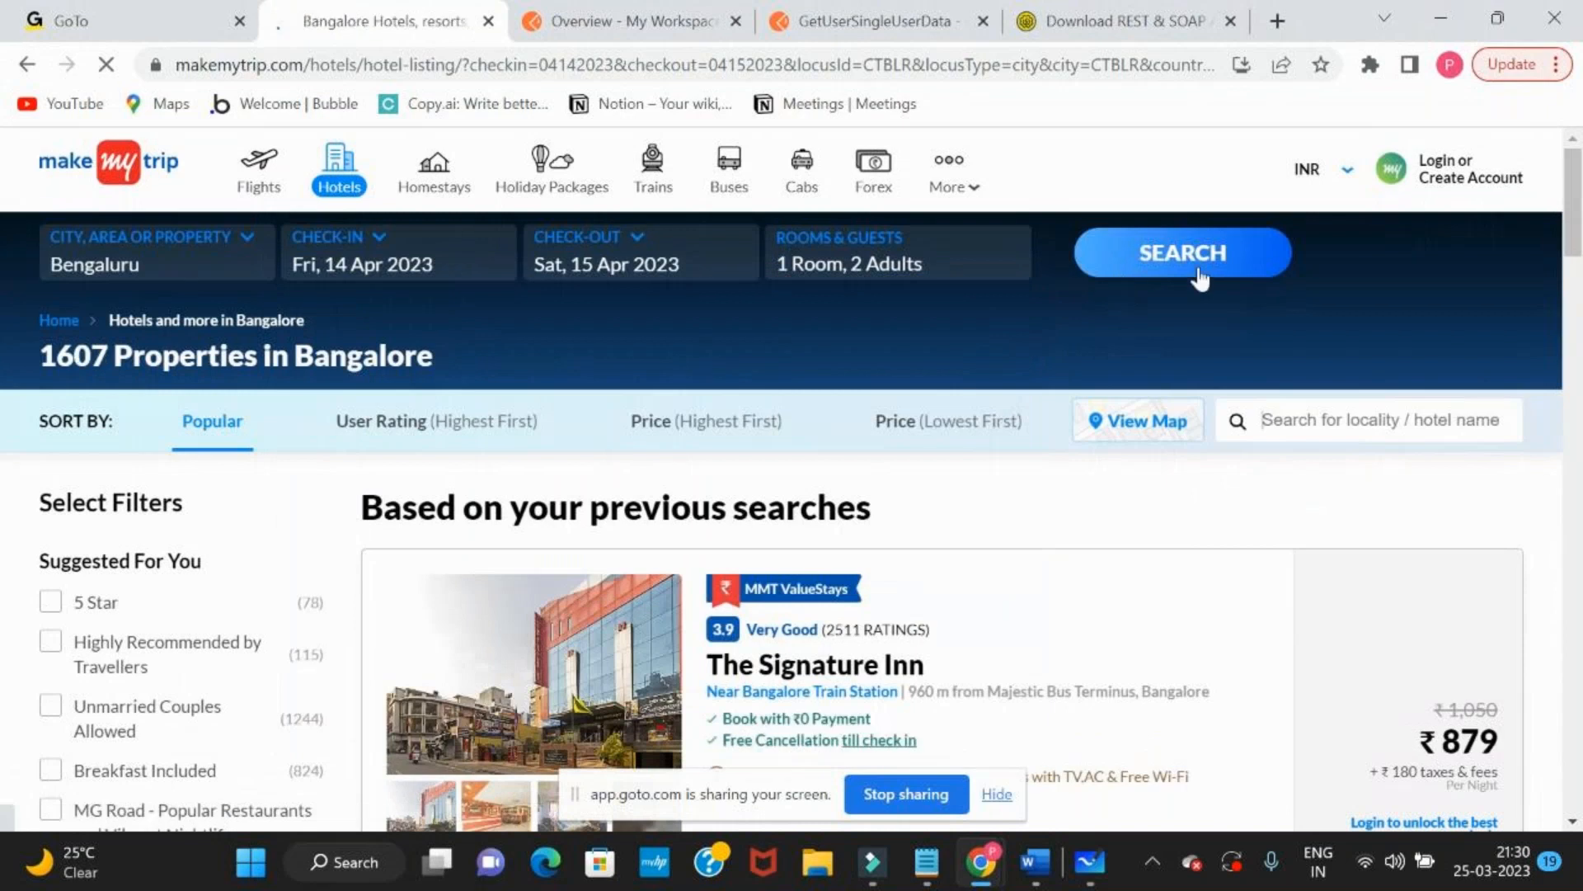
{"action": "left_click", "coordinate": [76, 260]}
{"action": "left_click", "coordinate": [671, 308]}
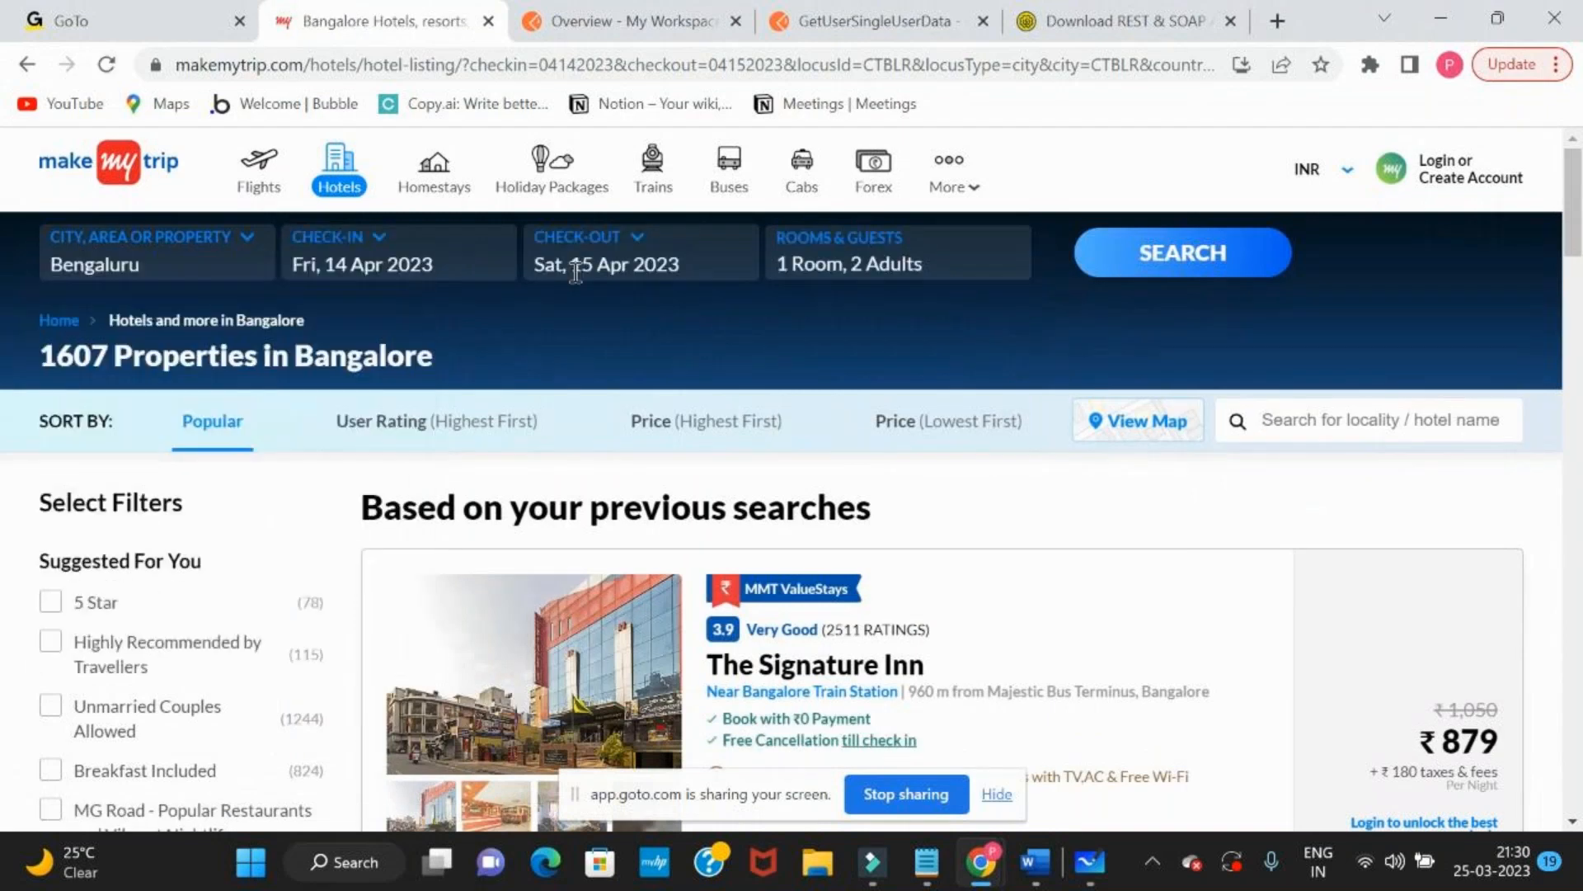
{"action": "scroll", "coordinate": [869, 764], "scroll_direction": "down", "scroll_amount": 8}
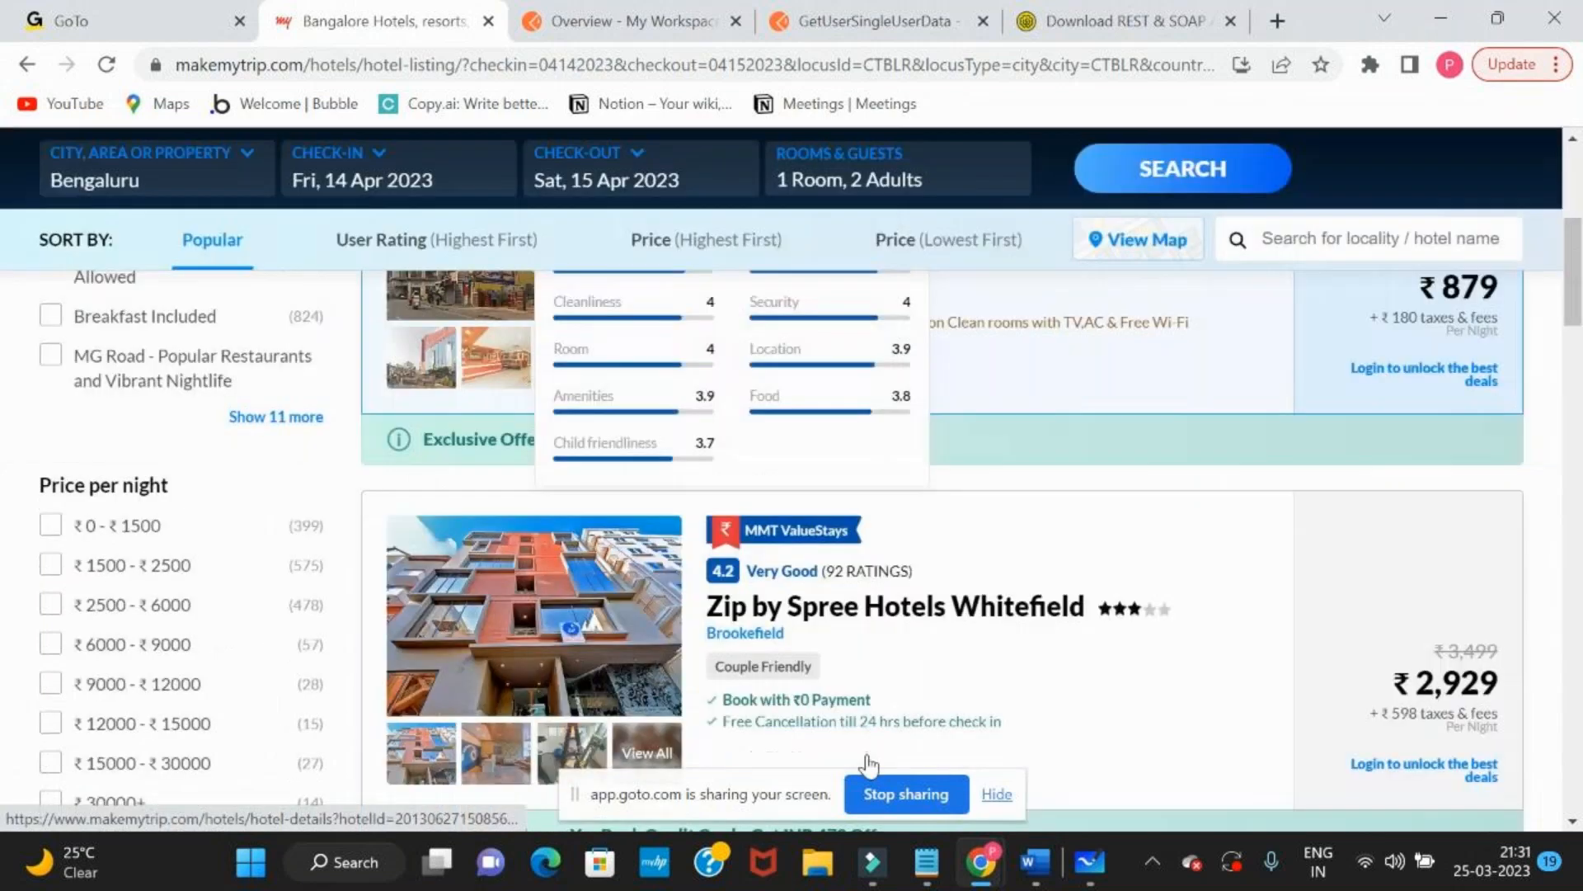
Switch to Microsoft Whiteboard and add a "Req" text label above the arrow from the front end to the API
{"action": "key", "text": "alt+Tab"}
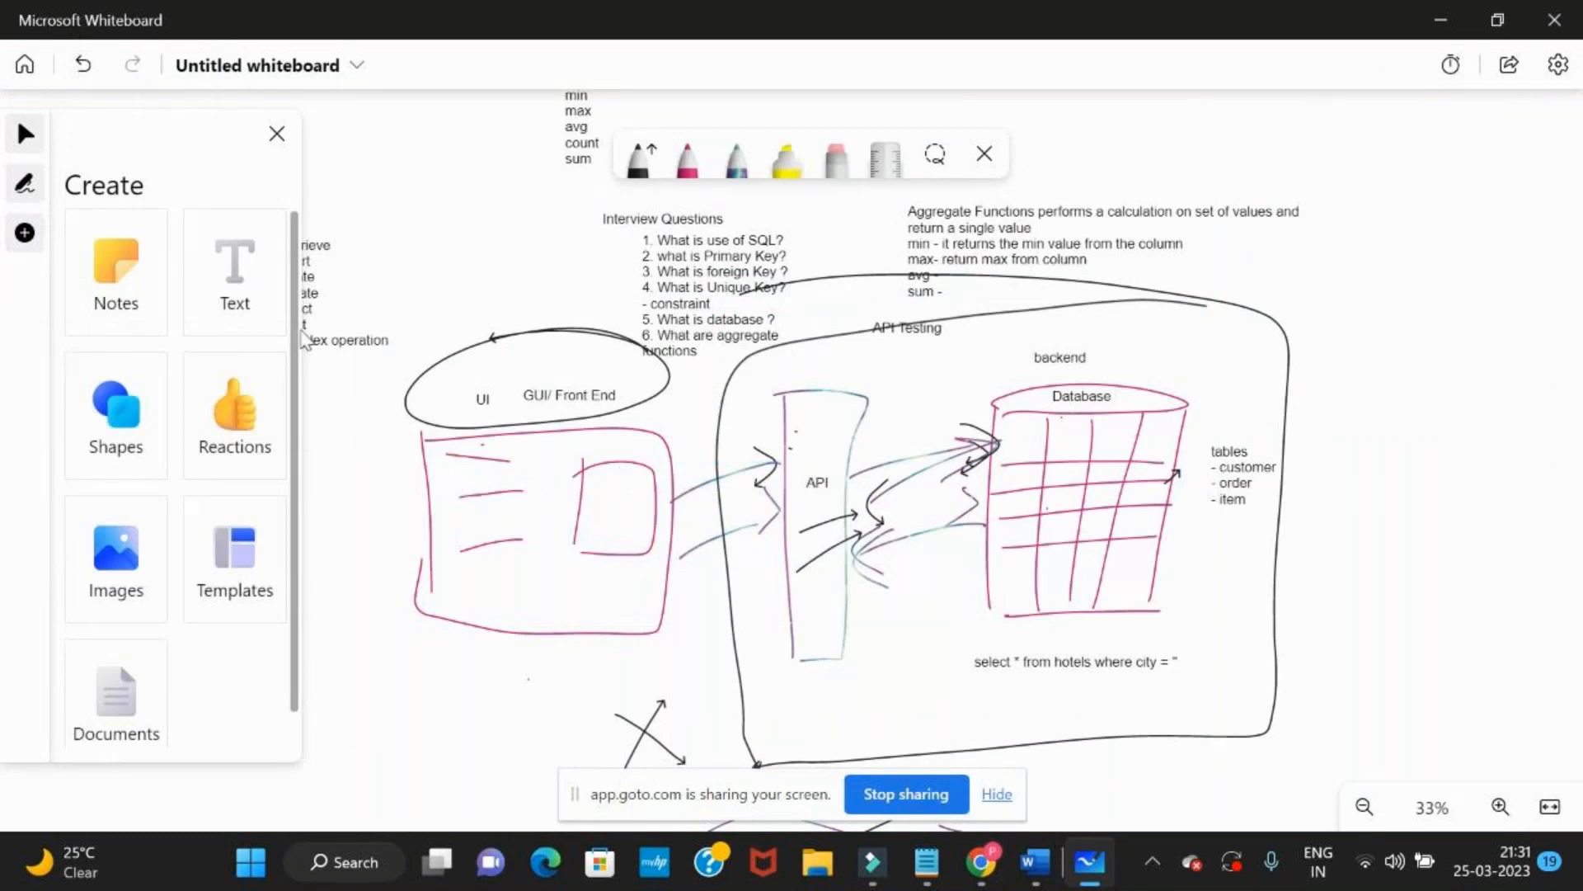
{"action": "left_click", "coordinate": [235, 272]}
{"action": "left_click", "coordinate": [694, 452]}
{"action": "type", "text": "Req"}
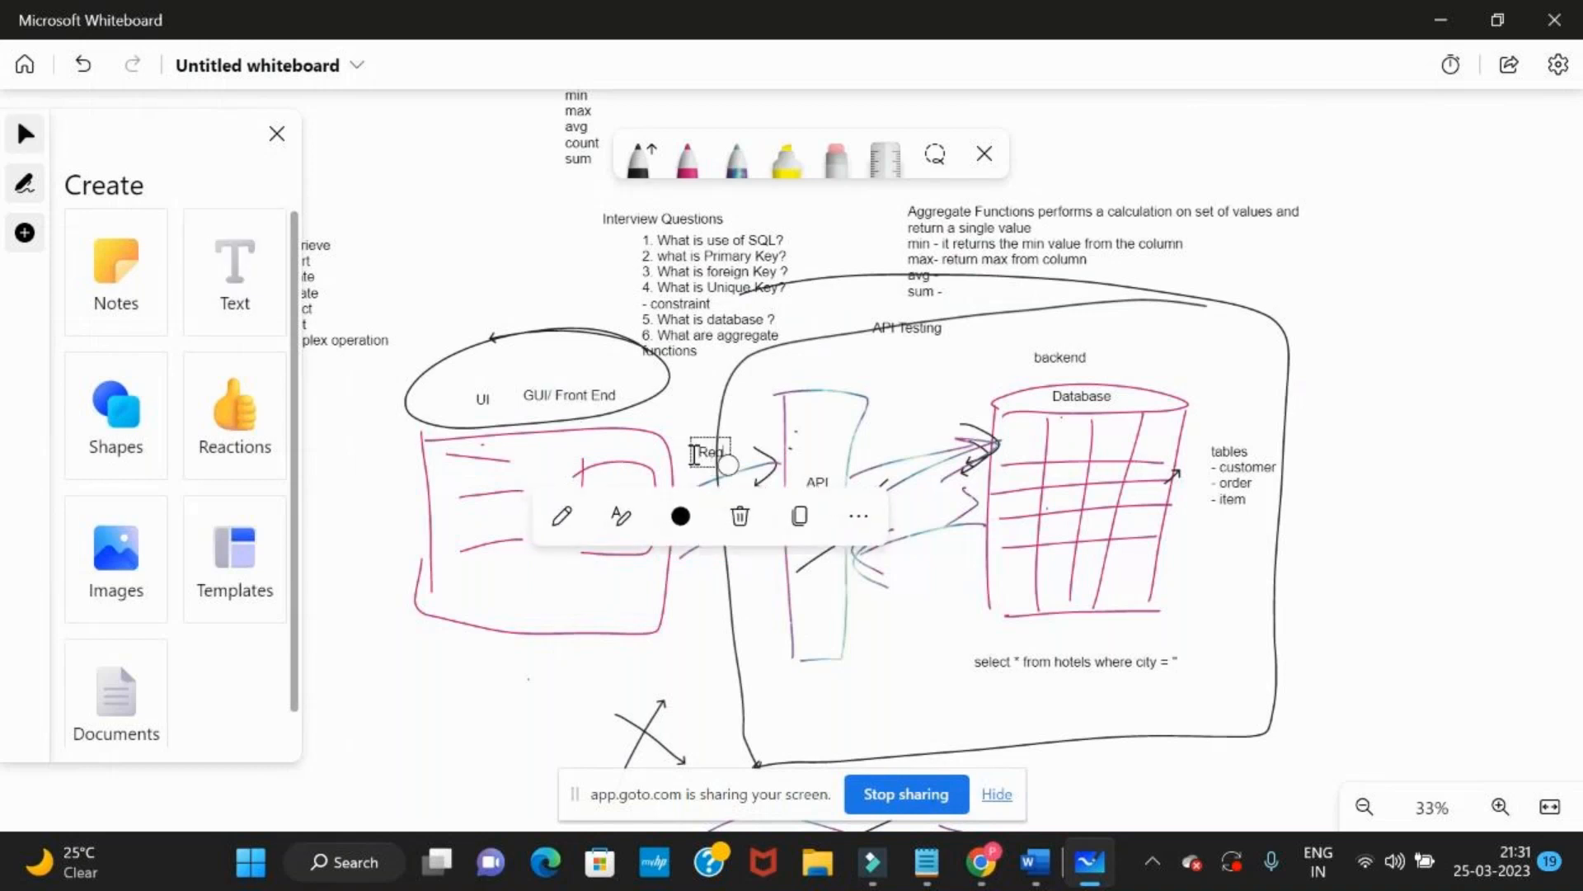
Switch to MakeMyTrip to view the rooms and guests options, and return to the whiteboard
{"action": "key", "text": "alt+Tab"}
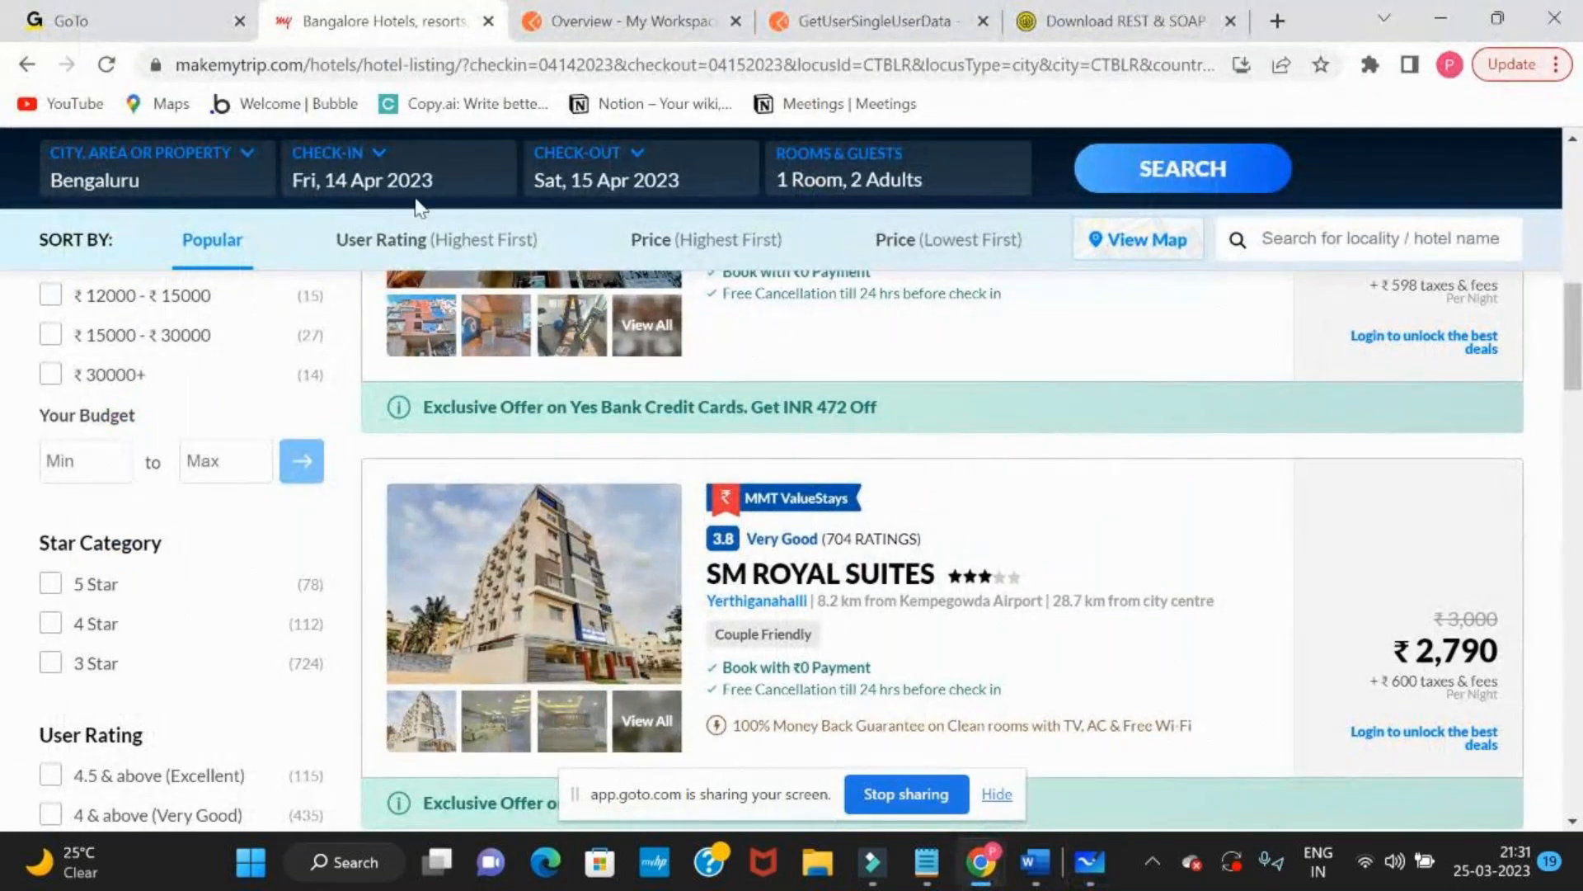
{"action": "left_click", "coordinate": [920, 179]}
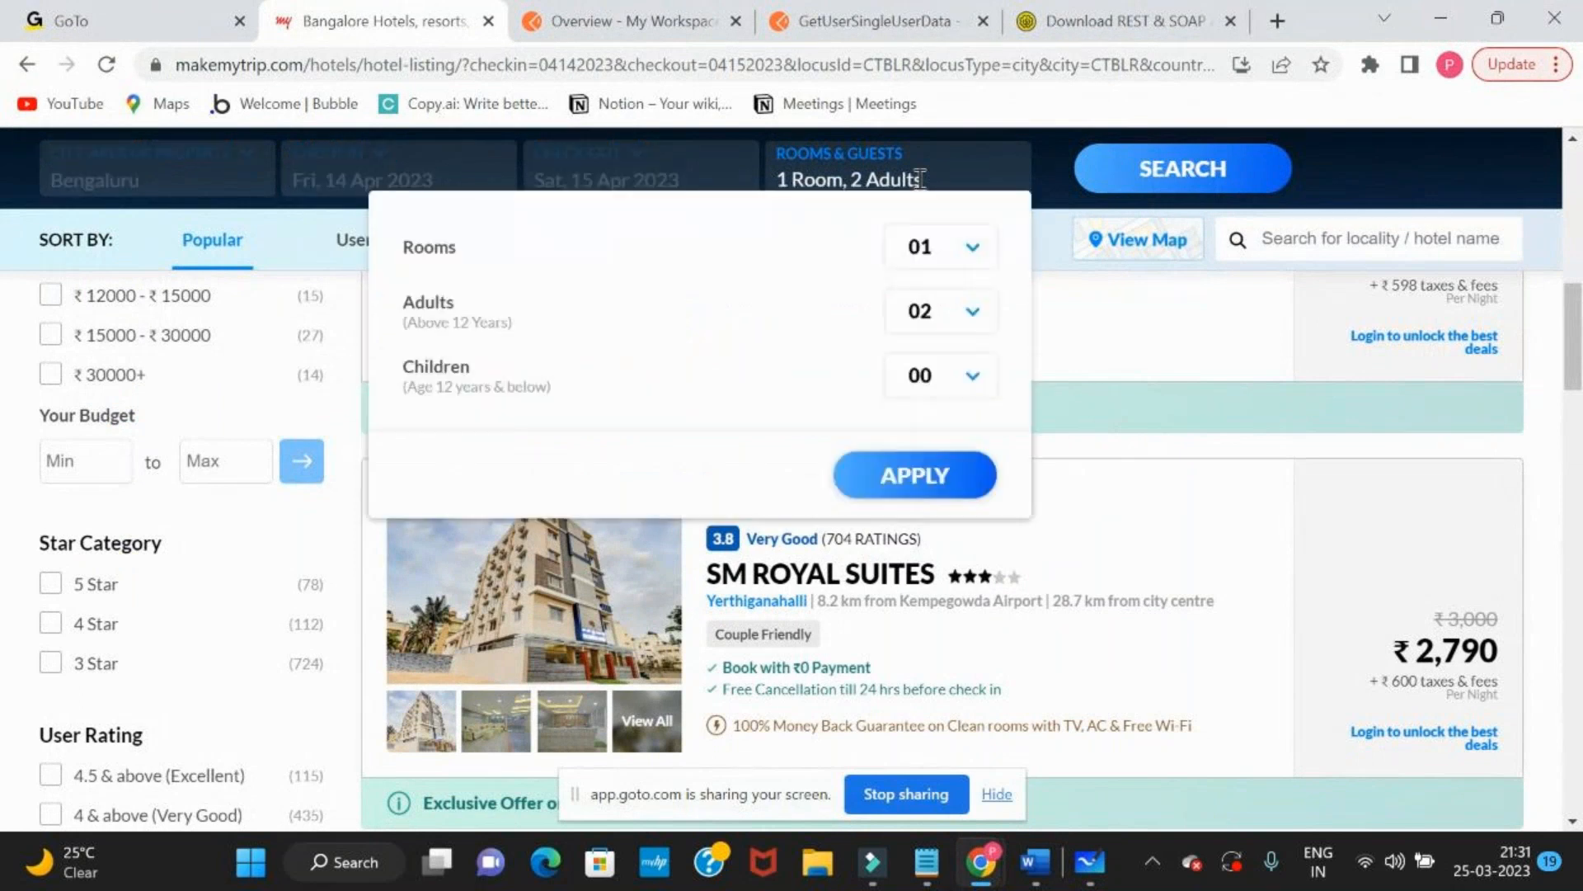
{"action": "key", "text": "alt+Tab"}
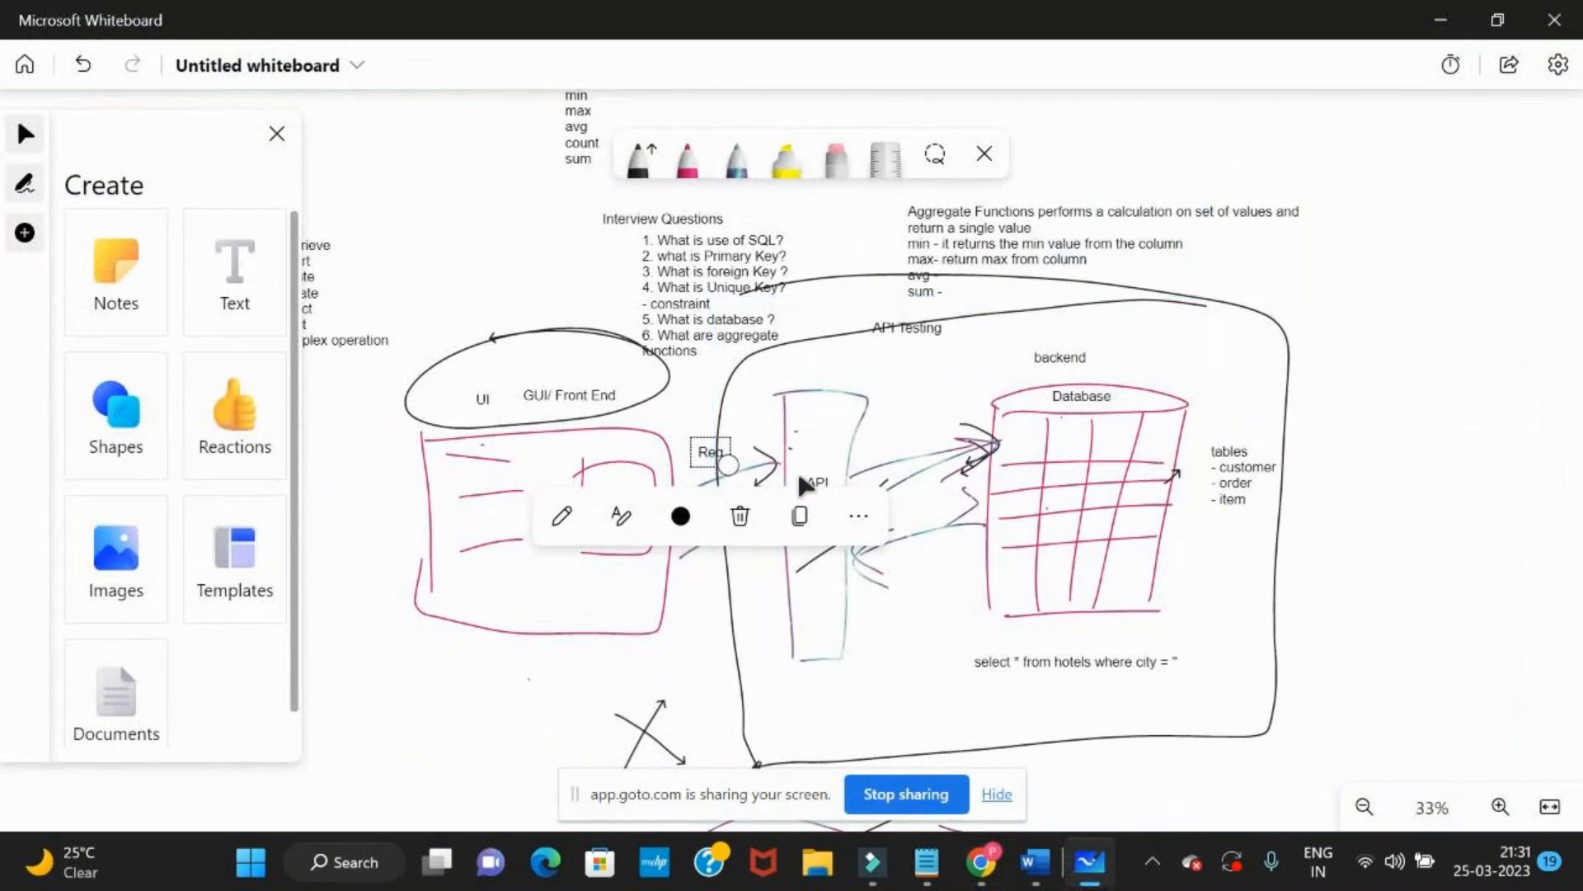
Add a "req" text label above the arrow from the API to the database
{"action": "left_click", "coordinate": [882, 435]}
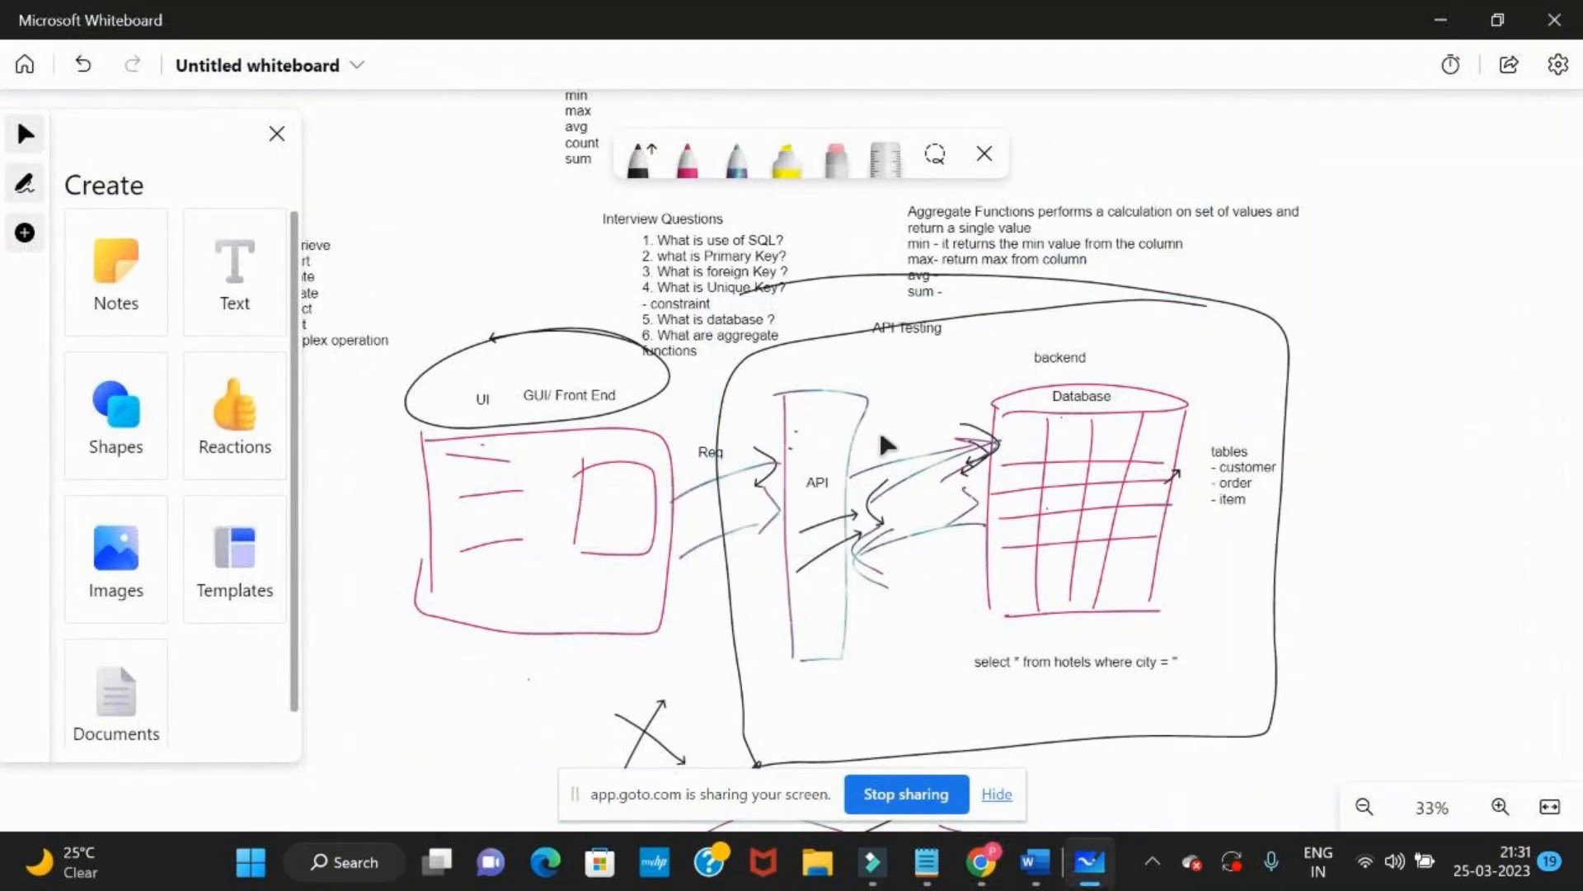
{"action": "left_click", "coordinate": [238, 285]}
{"action": "left_click", "coordinate": [884, 450]}
{"action": "type", "text": "req"}
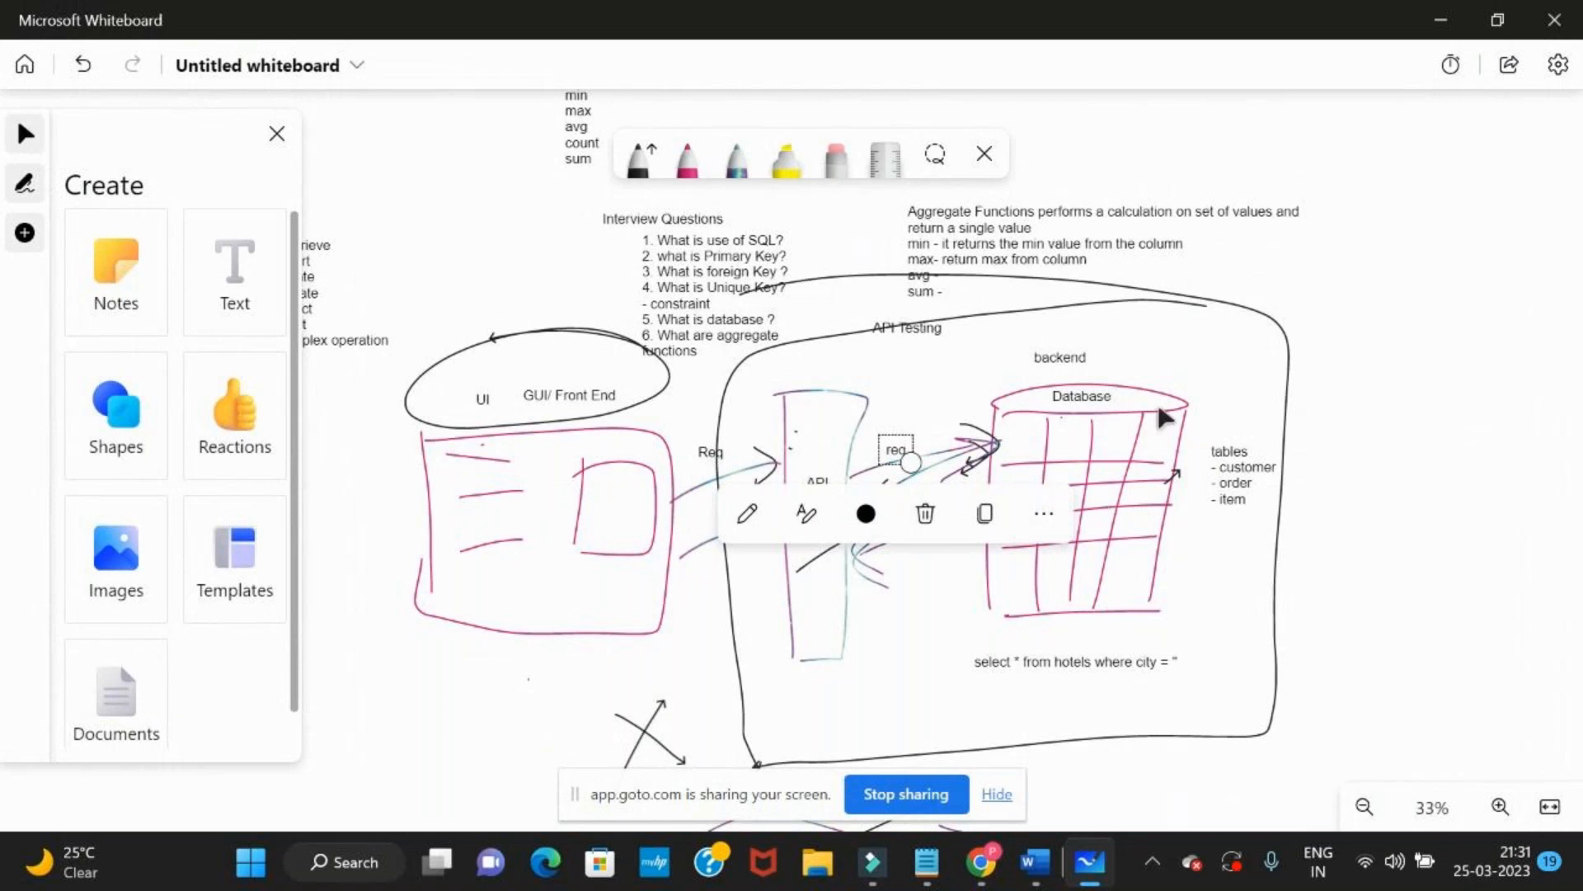
Switch to MakeMyTrip, open the city suggestions, and look over the Bengaluru hotel listings
{"action": "key", "text": "alt+Tab"}
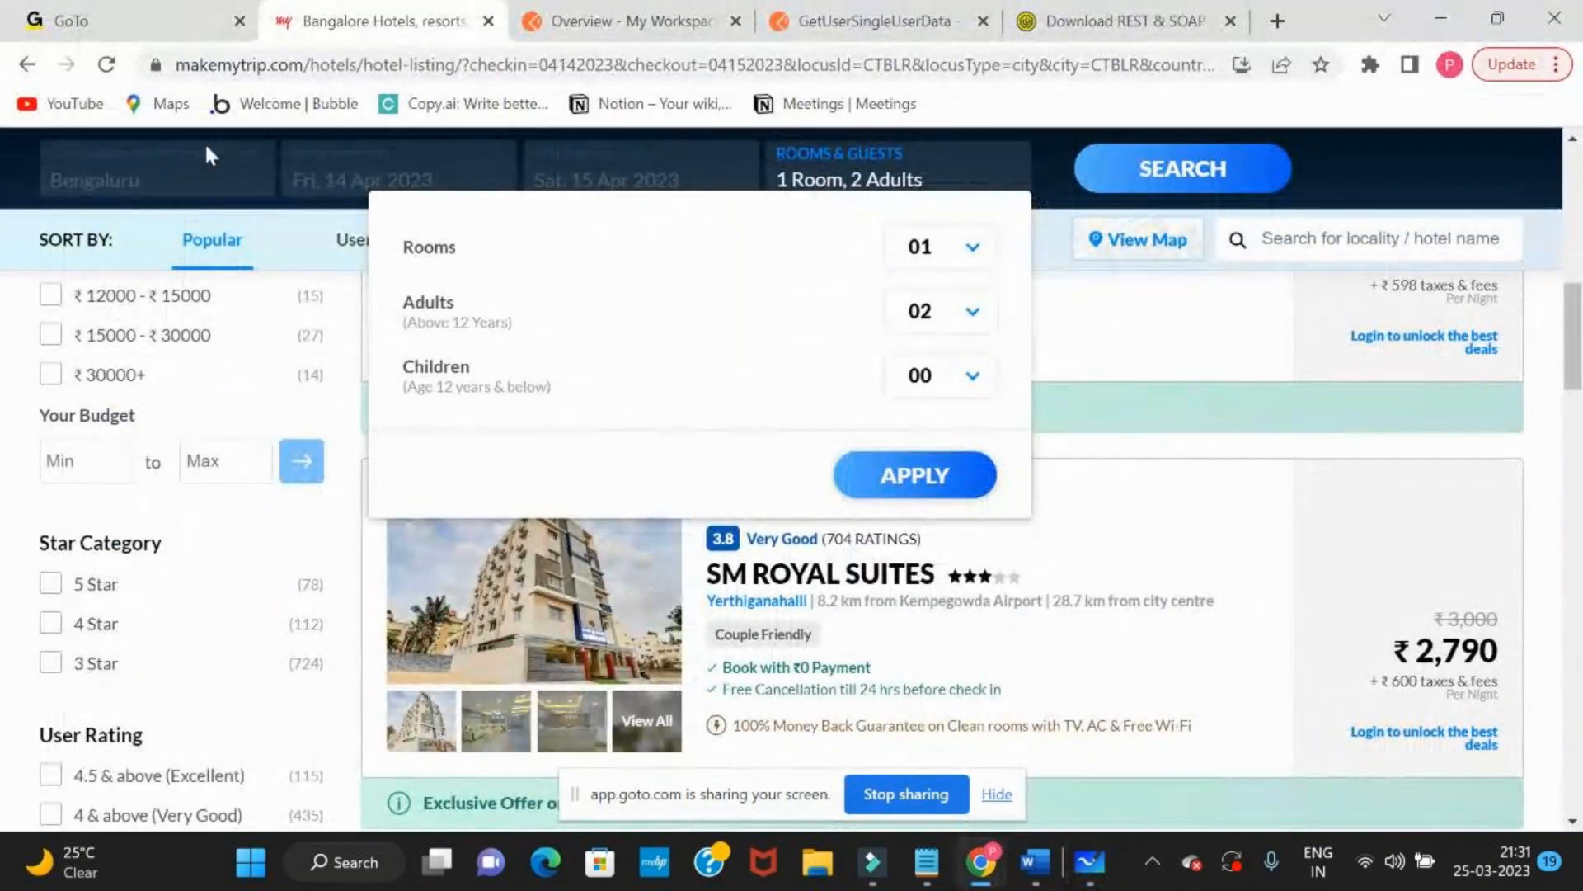
{"action": "left_click", "coordinate": [162, 176]}
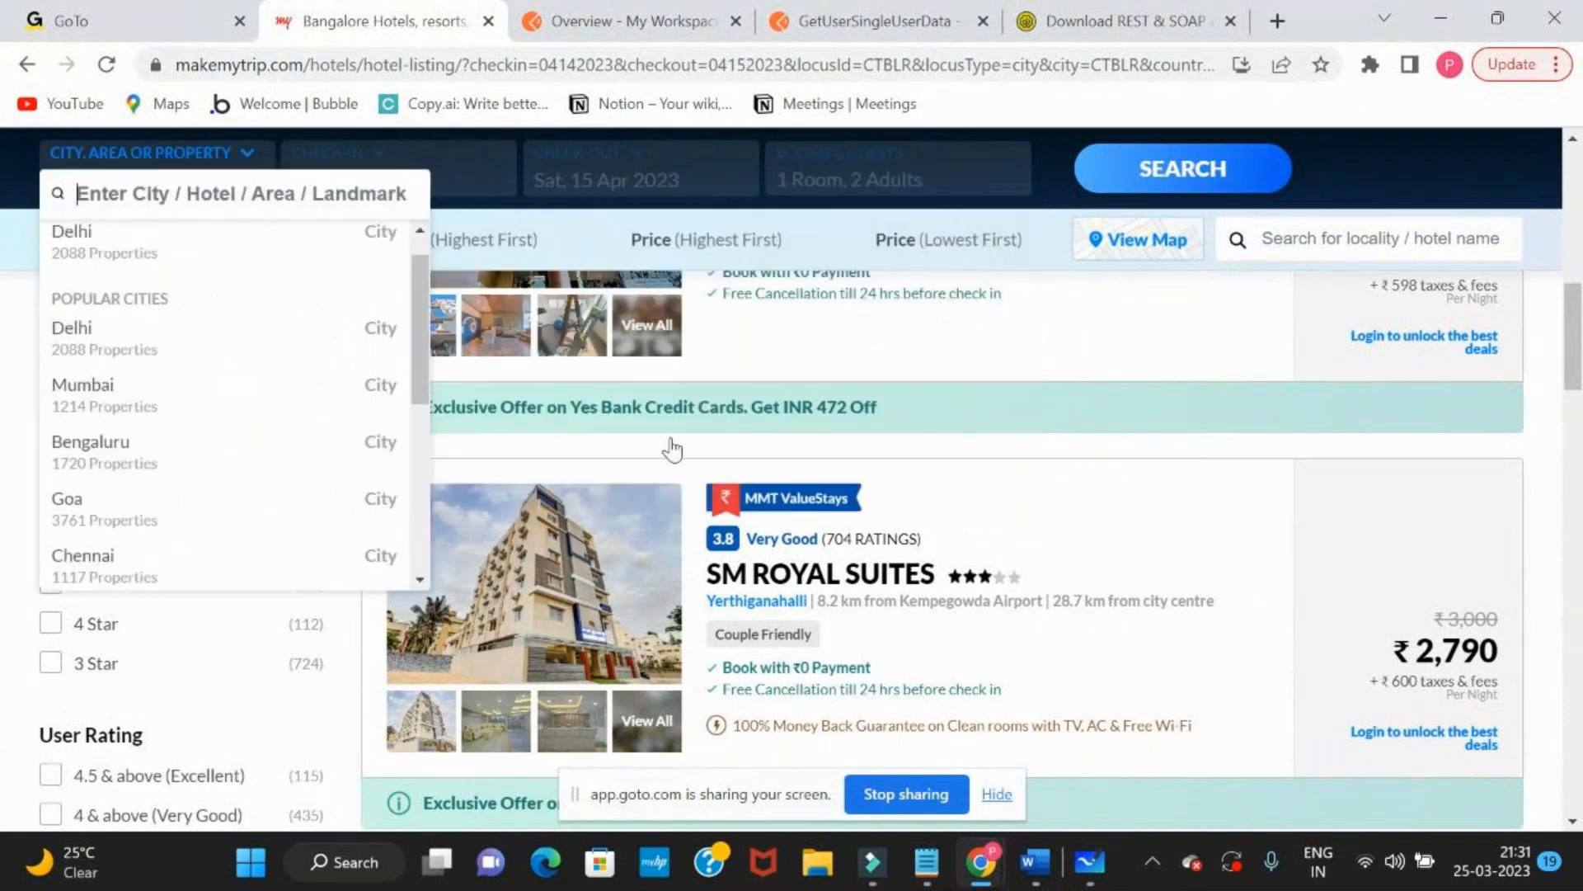
{"action": "scroll", "coordinate": [672, 449], "scroll_direction": "down", "scroll_amount": 3}
{"action": "scroll", "coordinate": [668, 445], "scroll_direction": "up", "scroll_amount": 3}
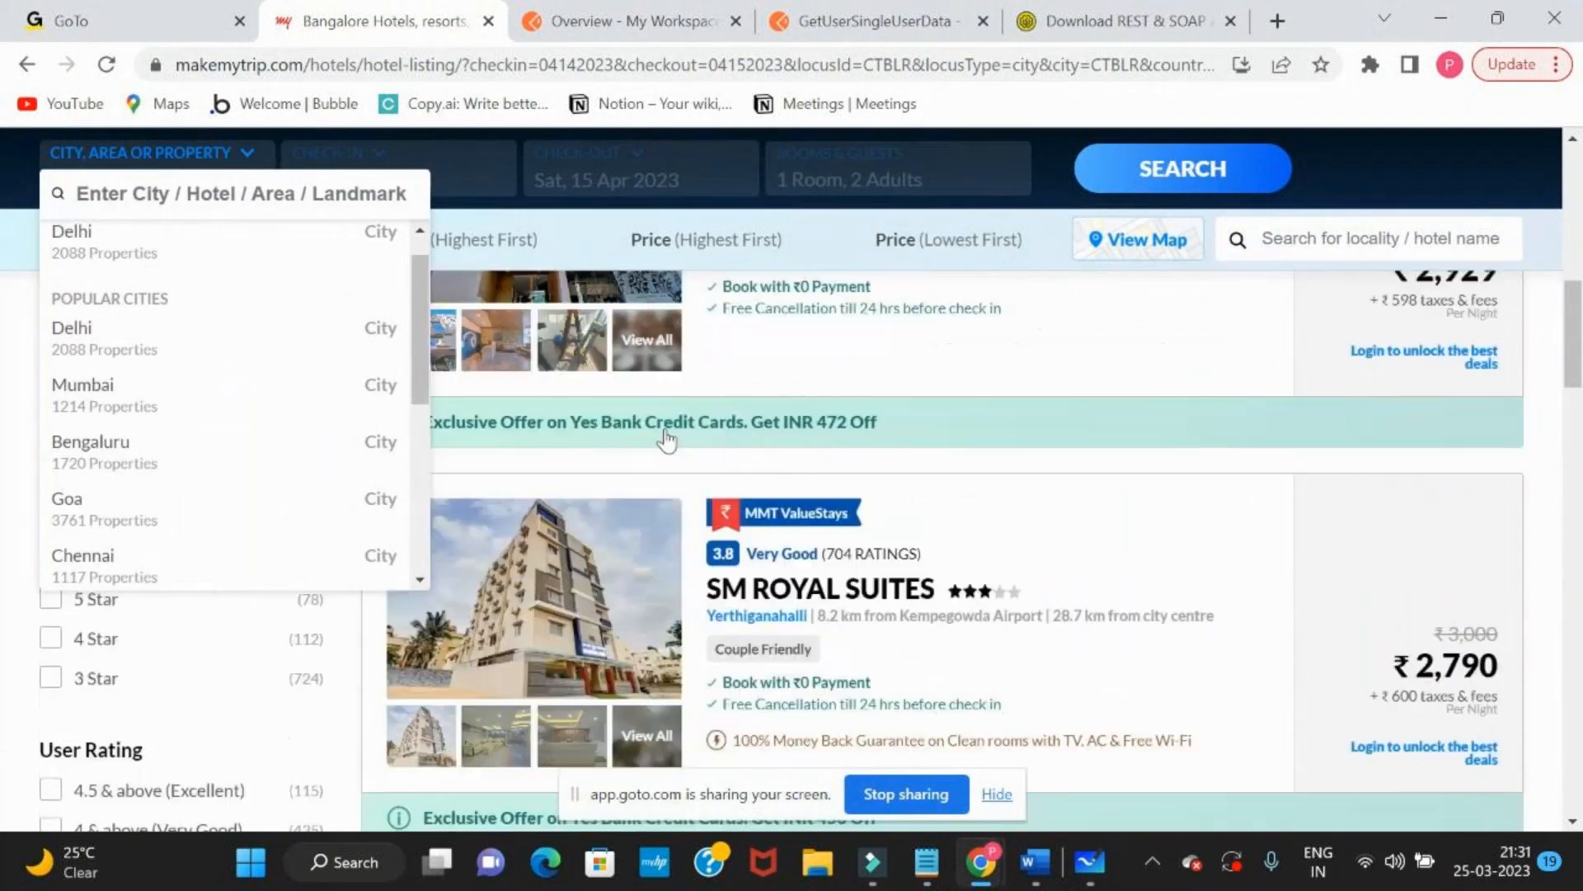
Return to Microsoft Whiteboard and add a "Res" text label below the arrow from the database to the API
{"action": "key", "text": "alt+Tab"}
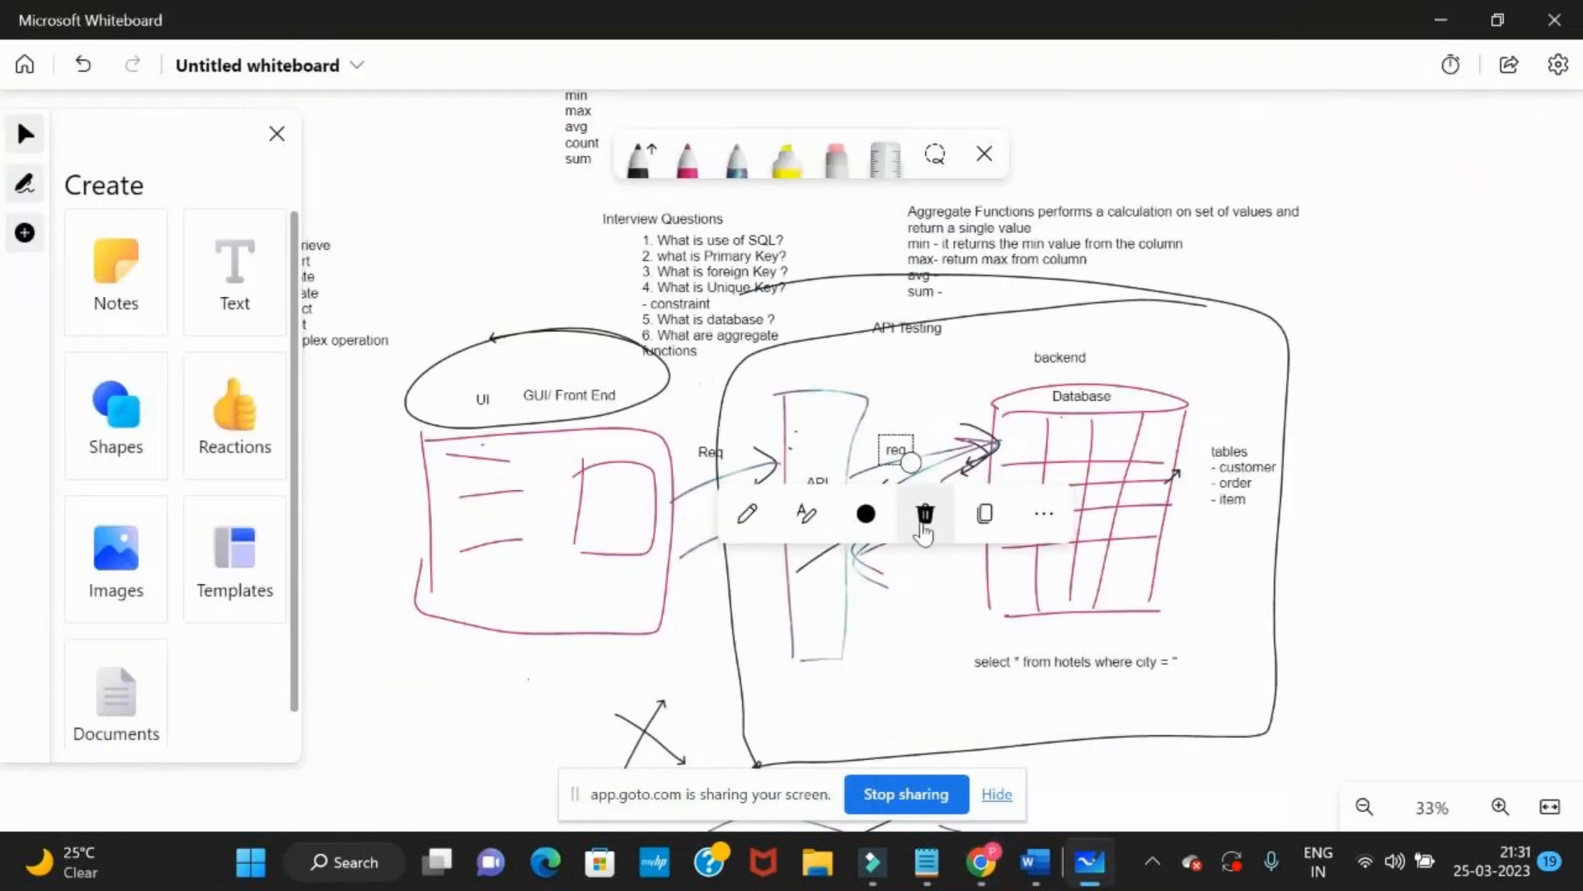
{"action": "left_click", "coordinate": [916, 691]}
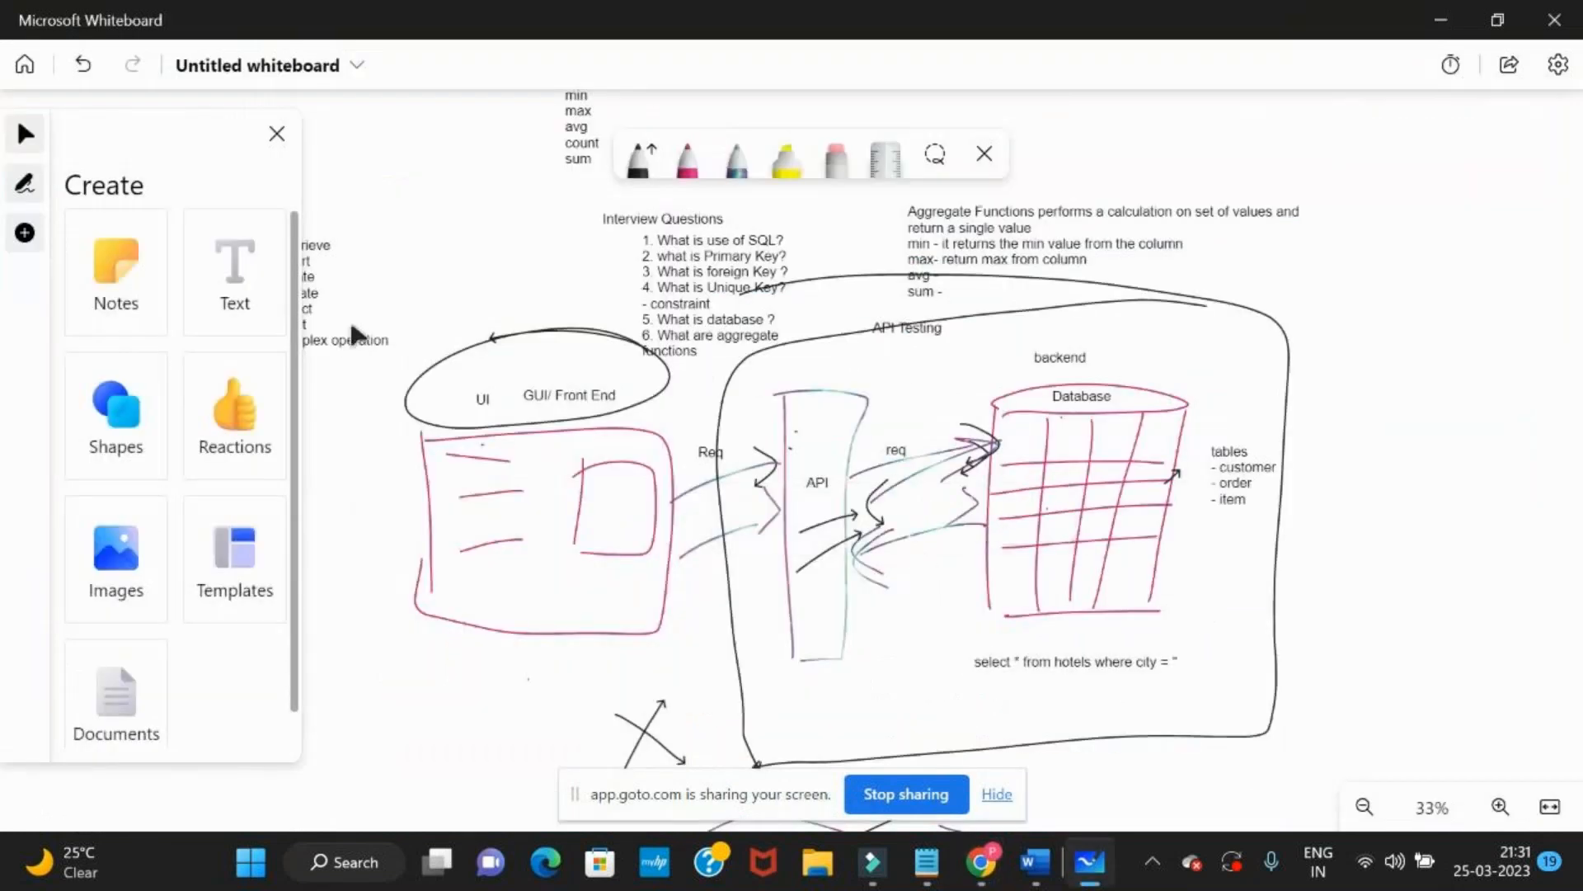
{"action": "left_click", "coordinate": [235, 273]}
{"action": "left_click", "coordinate": [912, 577]}
{"action": "type", "text": "Res"}
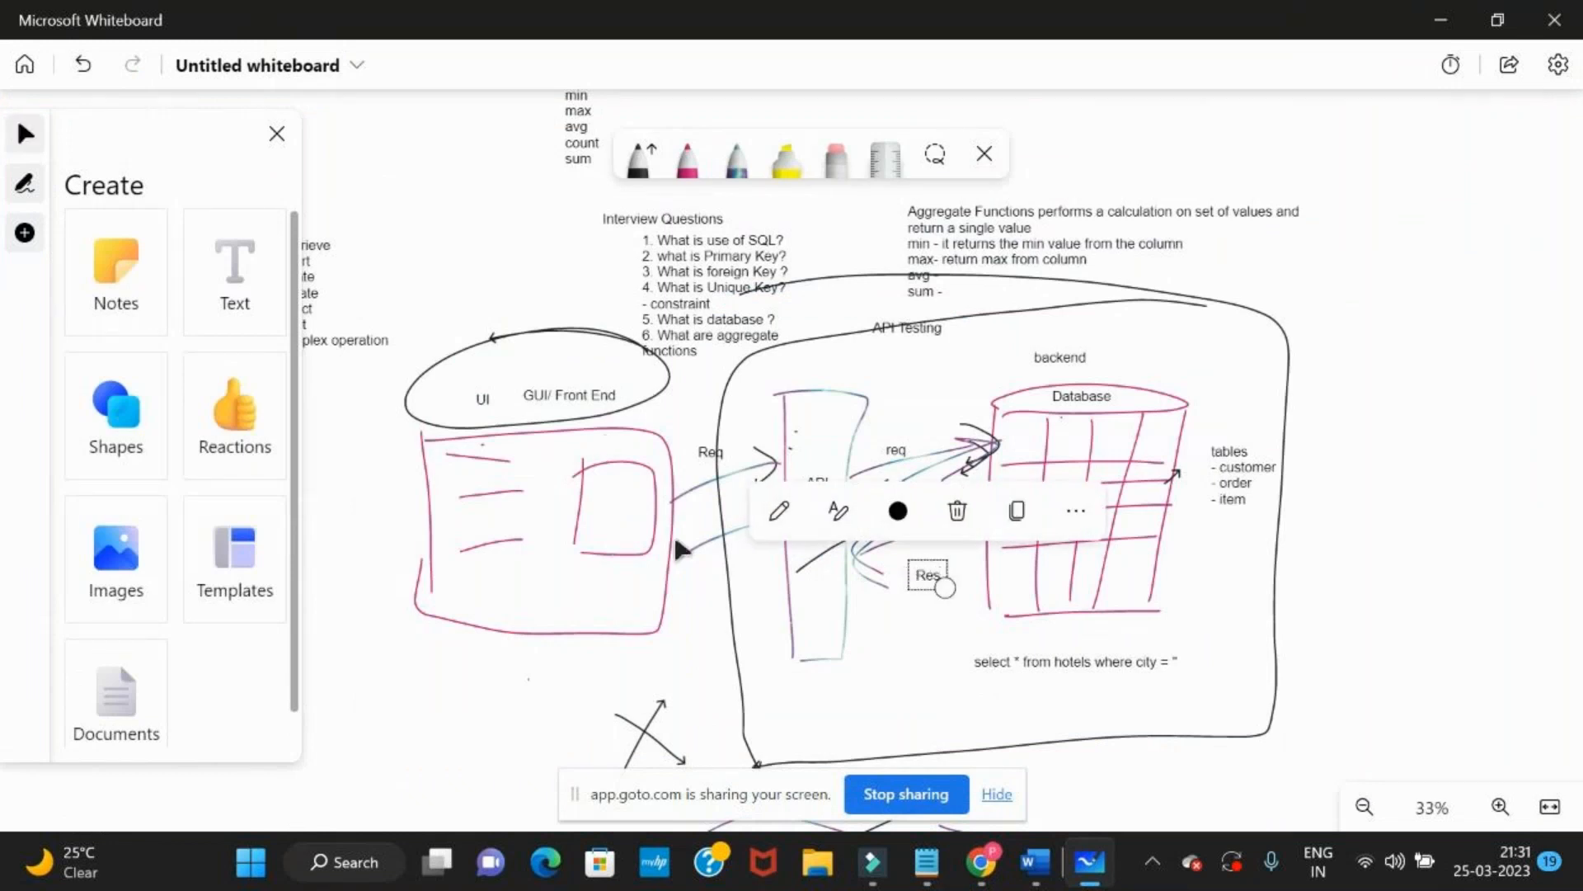
Add a "Res" text label below the lower arrow between the front end and the API
{"action": "left_click", "coordinate": [697, 600]}
{"action": "left_click", "coordinate": [237, 295]}
{"action": "left_click", "coordinate": [691, 580]}
{"action": "type", "text": "Res"}
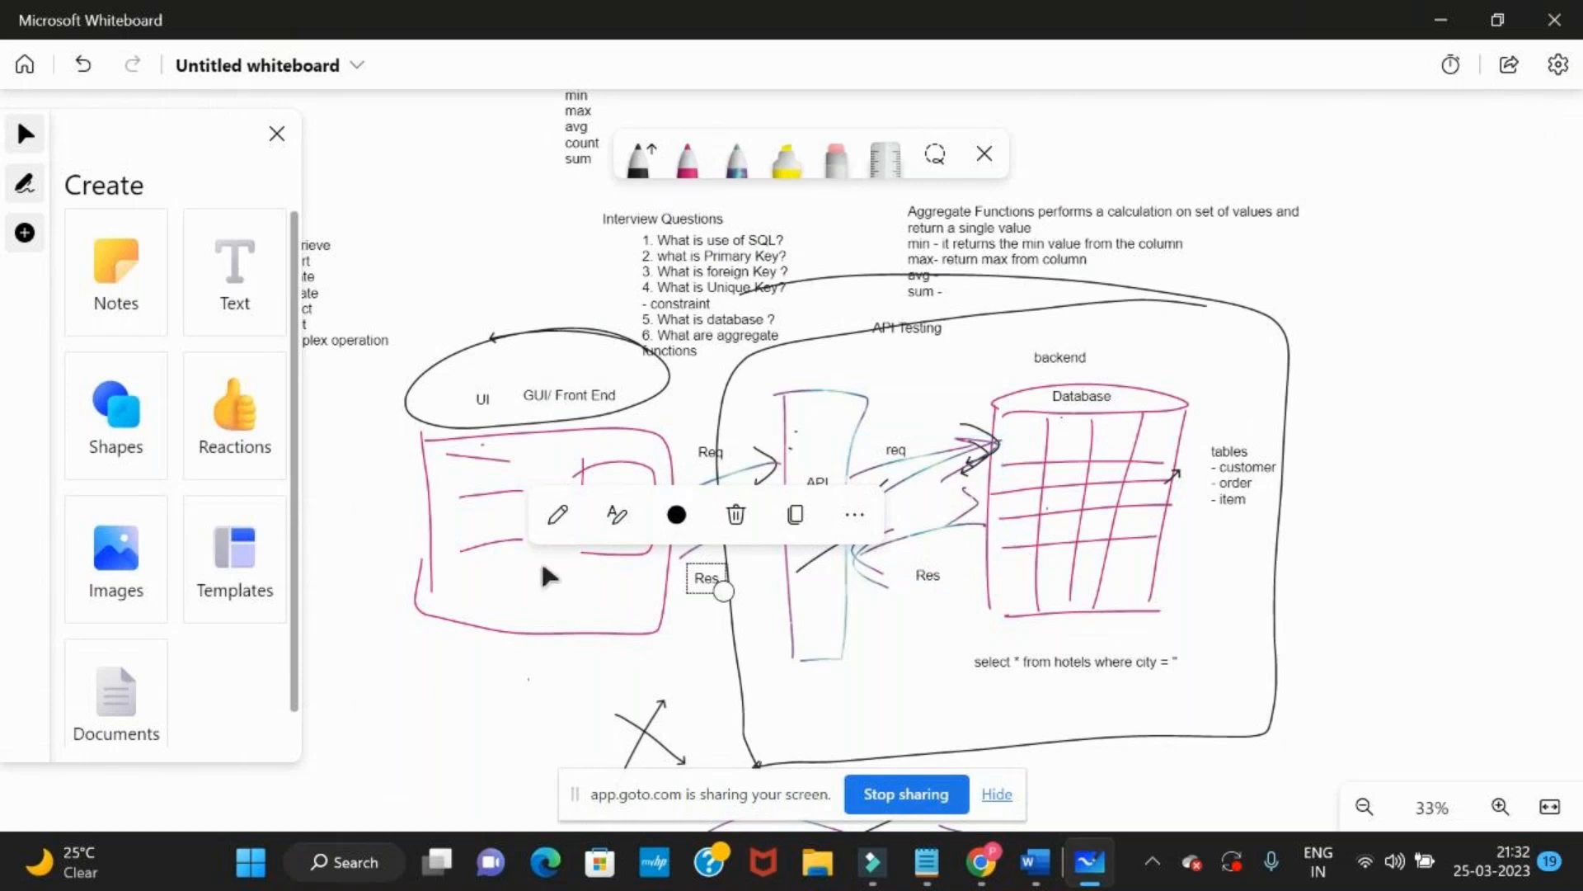
{"action": "key", "text": "alt+Tab"}
{"action": "key", "text": "alt+Tab"}
{"action": "key", "text": "alt+Tab"}
{"action": "key", "text": "alt+Tab"}
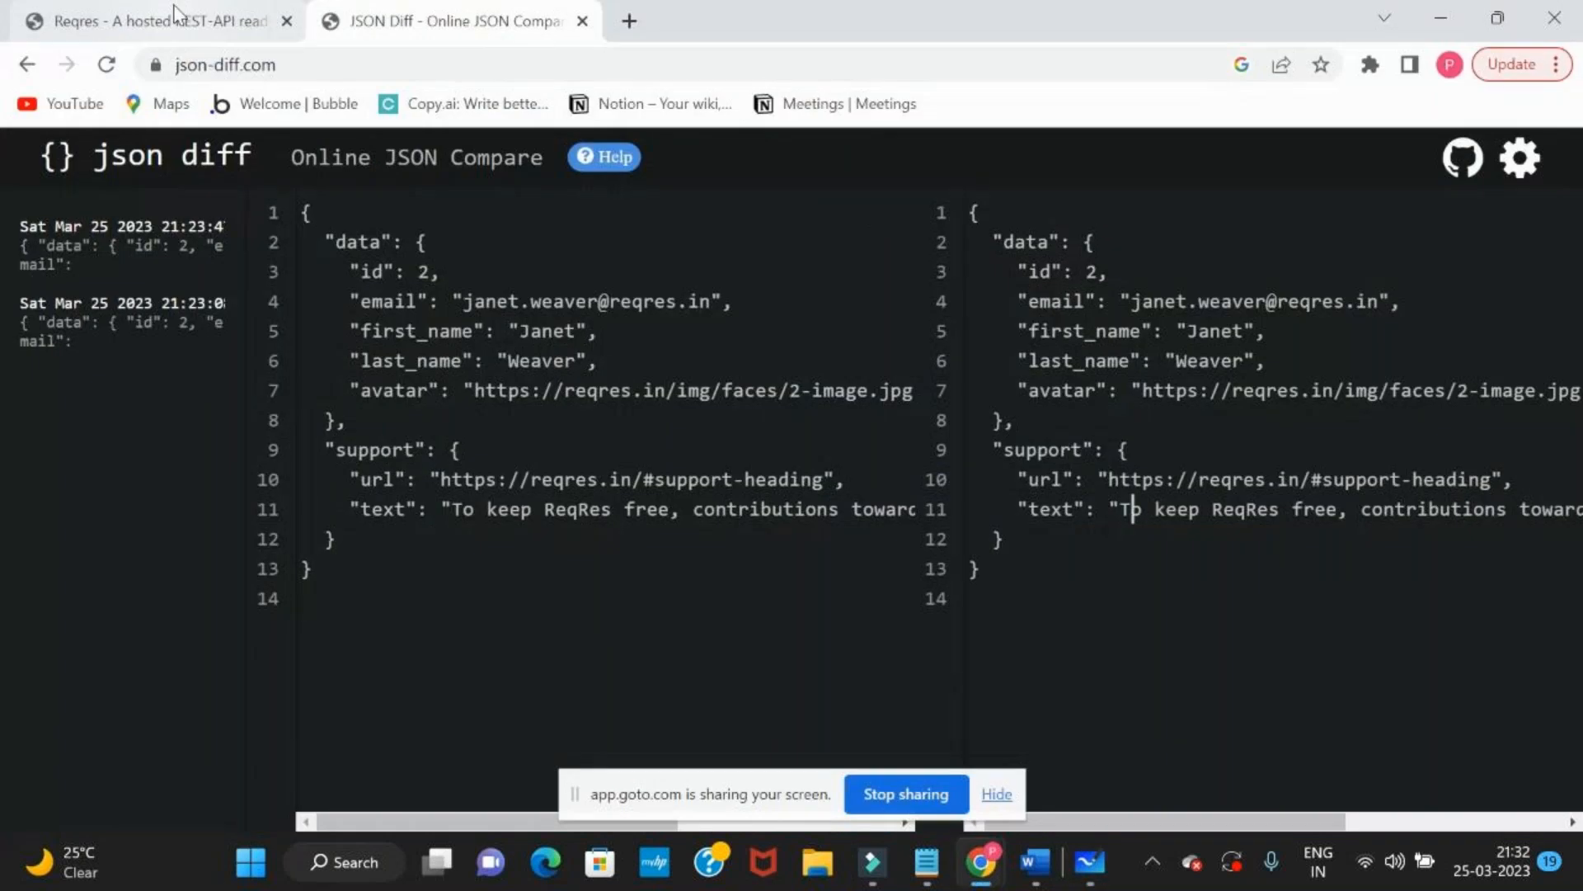
{"action": "left_click", "coordinate": [176, 10]}
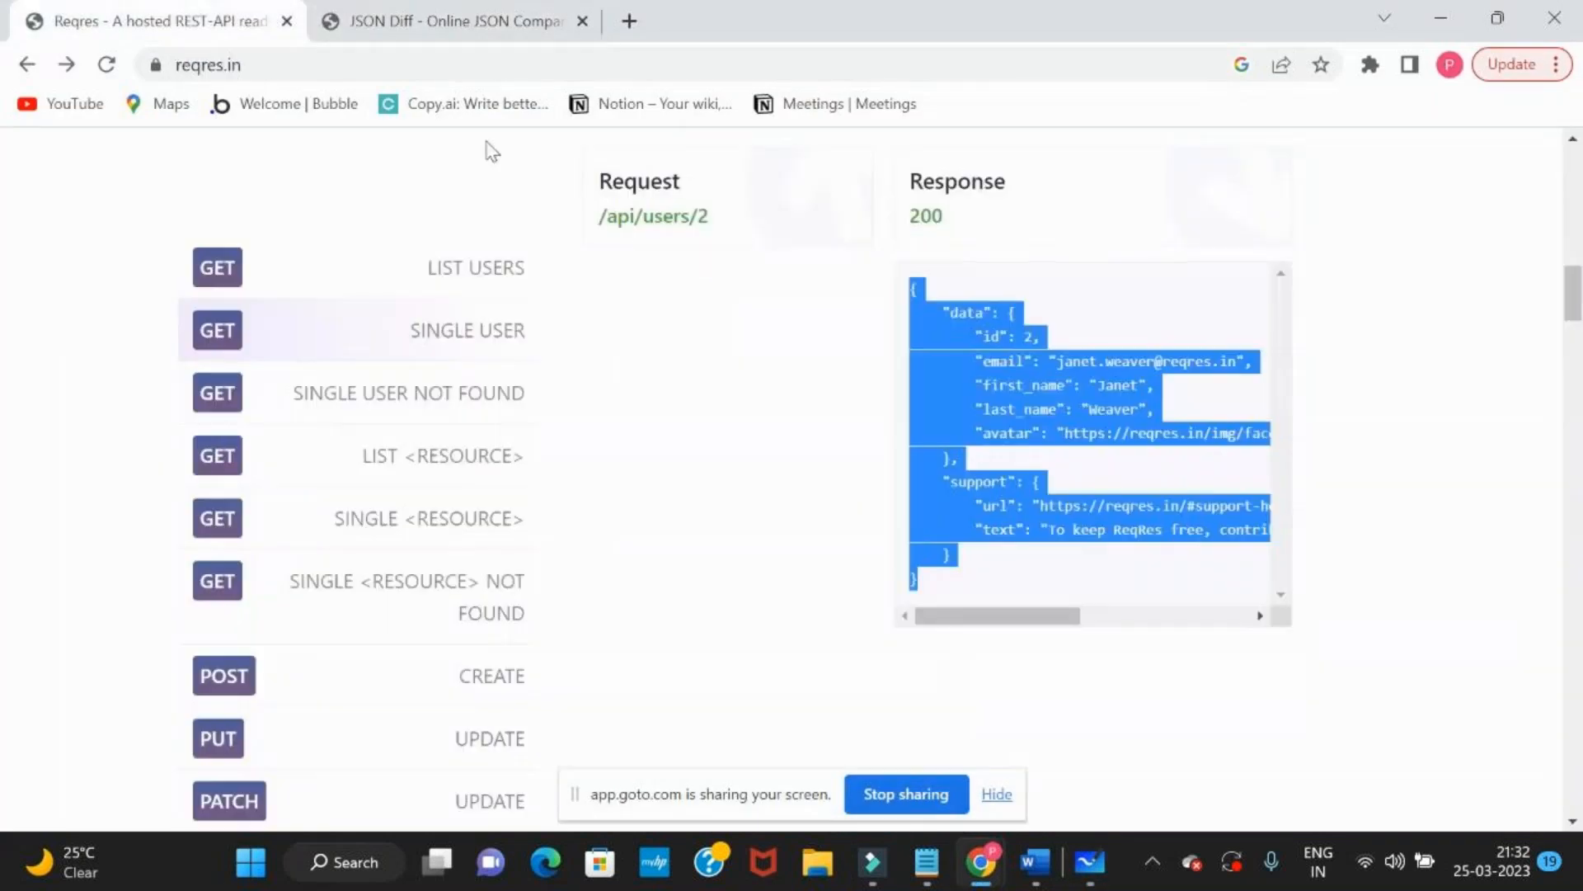
{"action": "key", "text": "alt+Tab"}
{"action": "key", "text": "alt+Tab"}
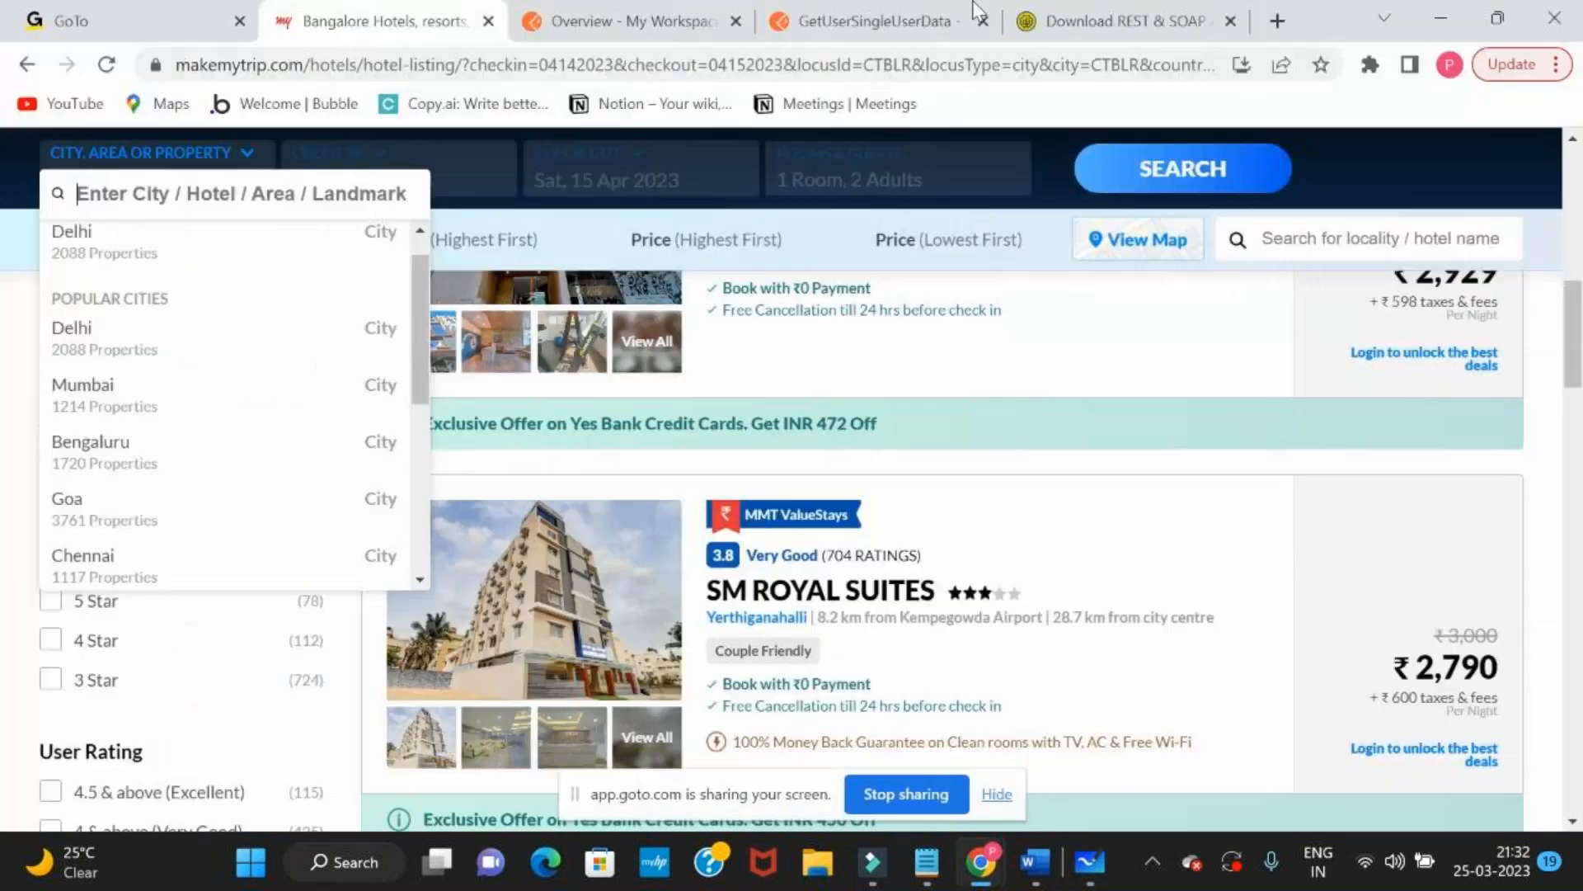
{"action": "left_click", "coordinate": [887, 9]}
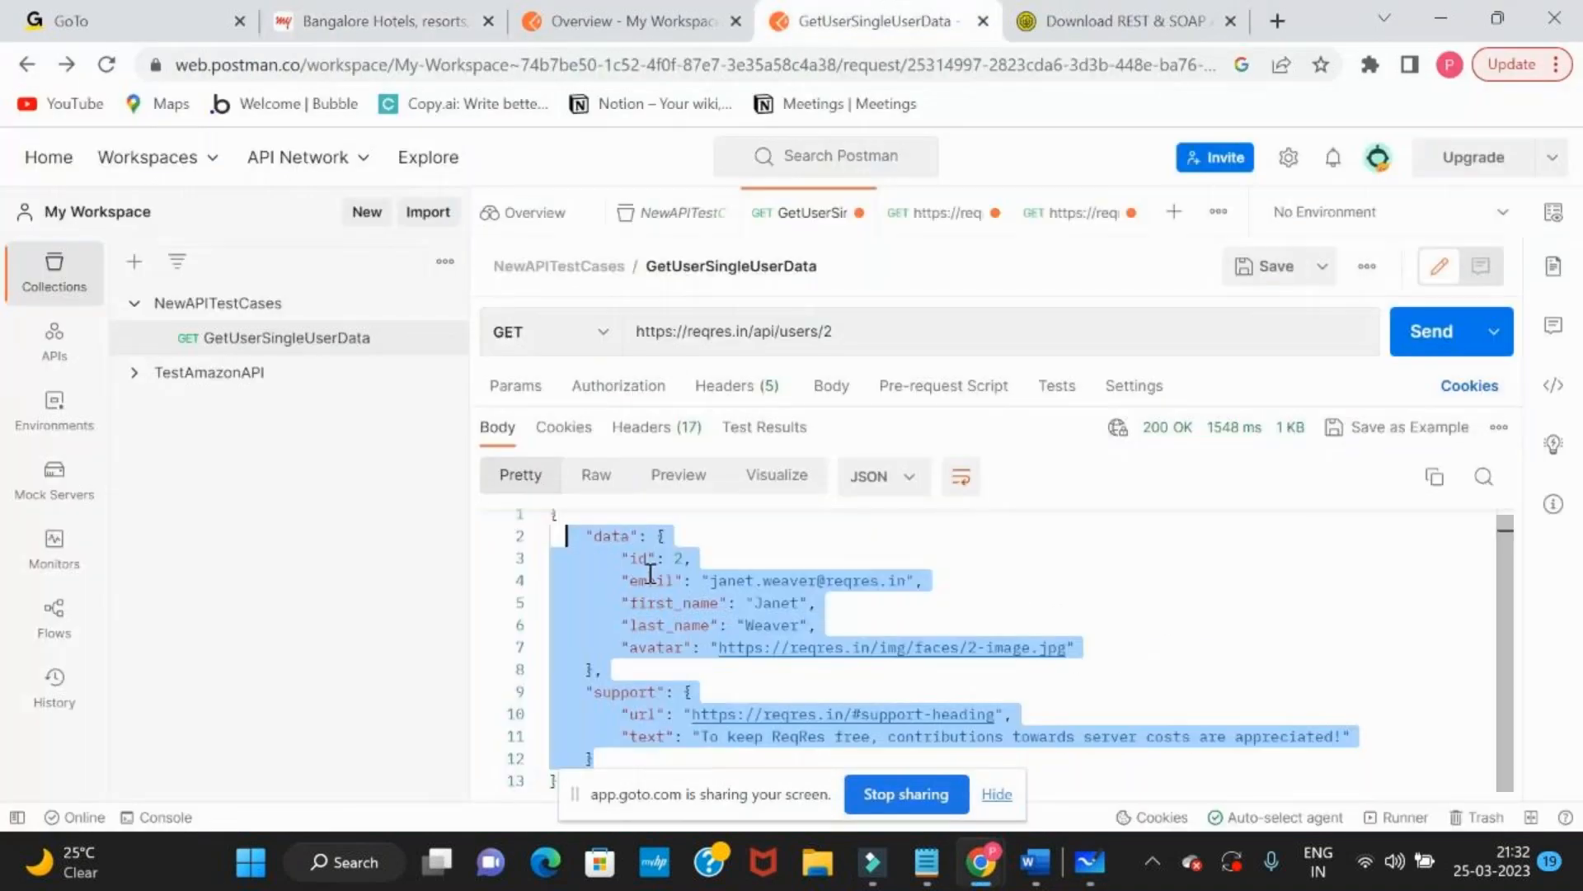
{"action": "left_click", "coordinate": [874, 330]}
{"action": "left_click_drag", "start_coordinate": [666, 330], "coordinate": [975, 360]}
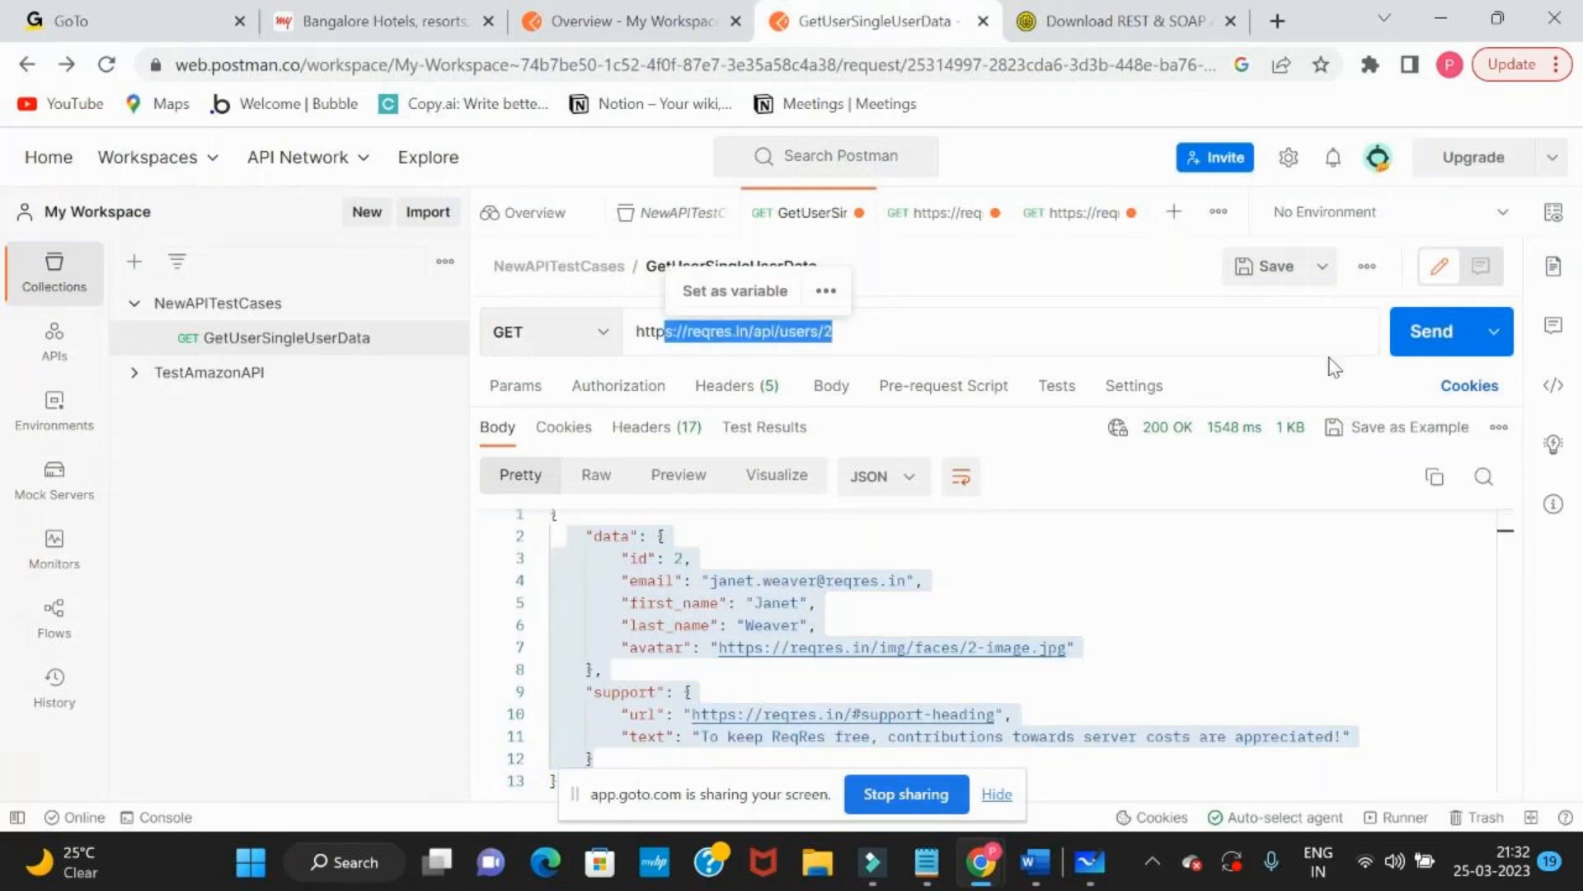
{"action": "left_click", "coordinate": [1425, 338]}
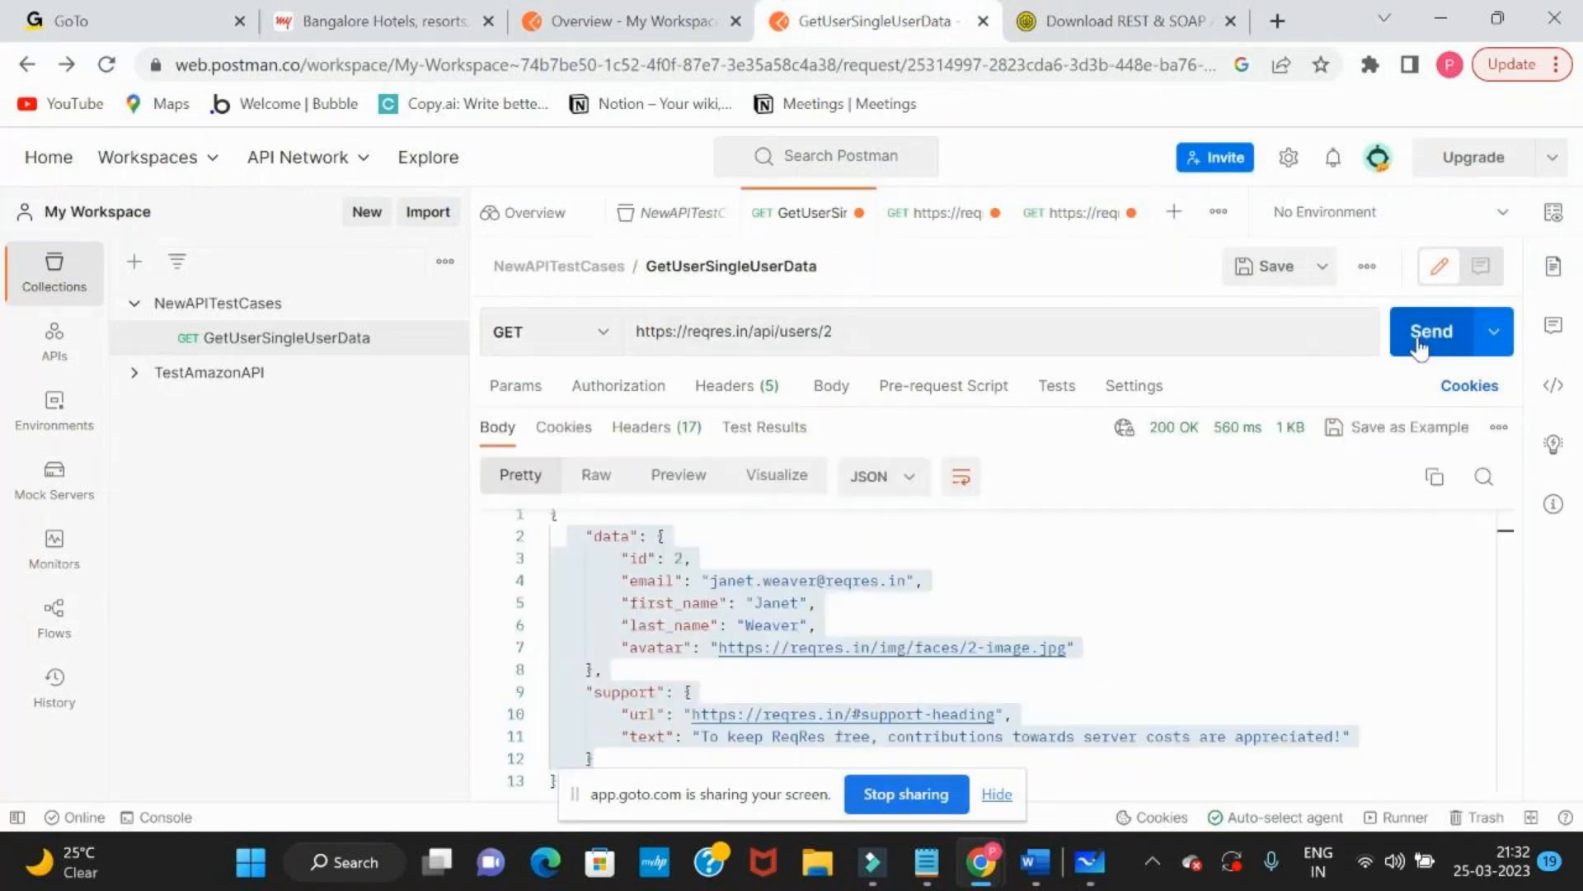
{"action": "left_click", "coordinate": [1417, 354]}
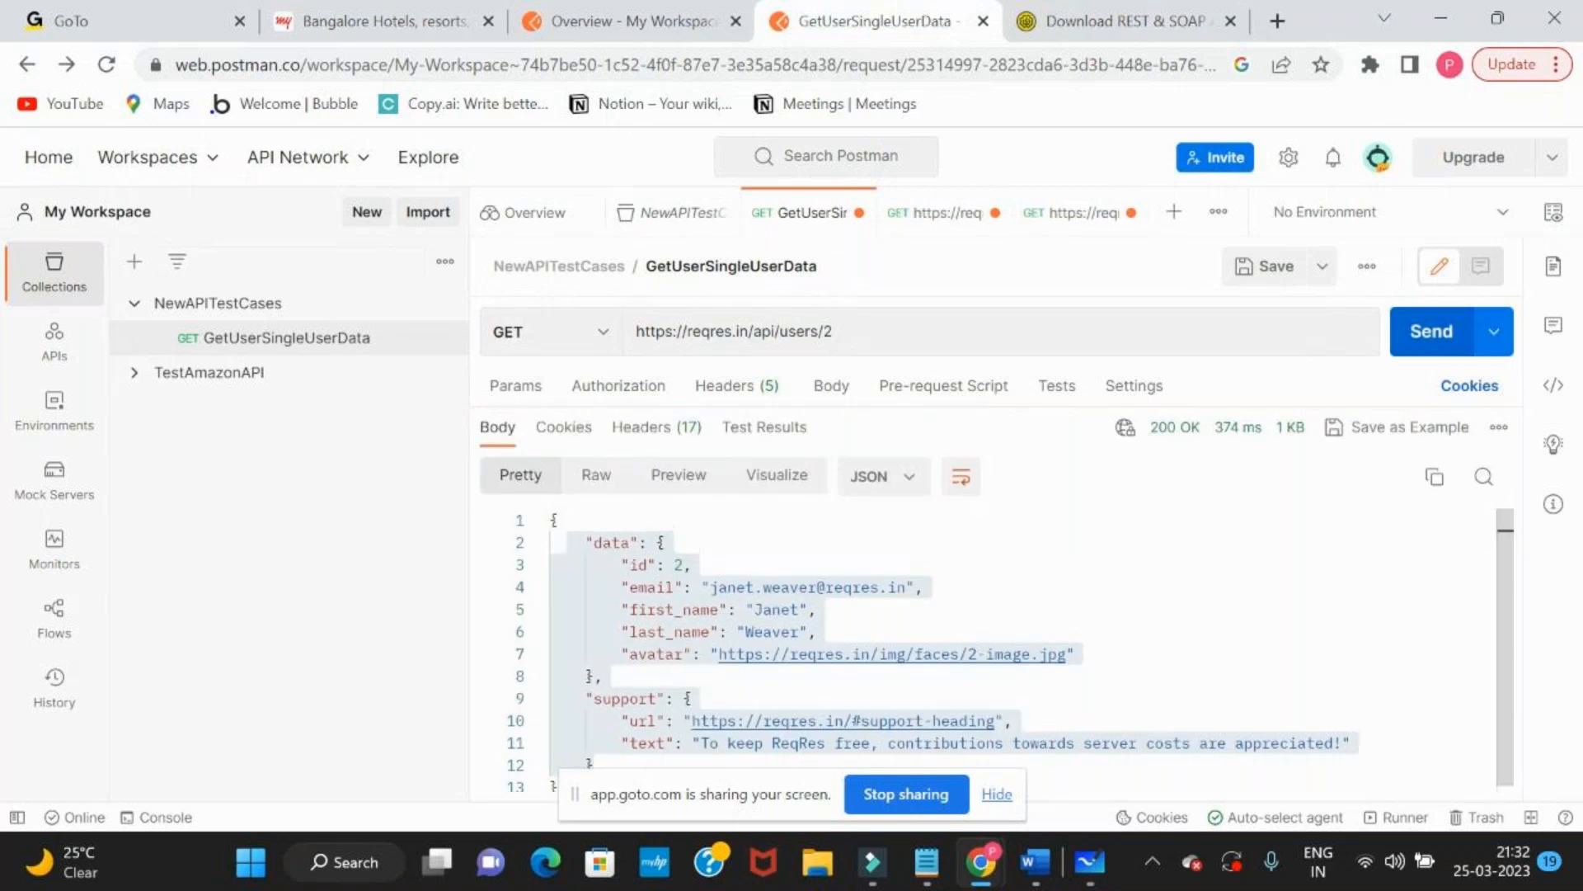
Resend the user 2 GET request several times in a row and check the returned data
{"action": "left_click", "coordinate": [816, 631]}
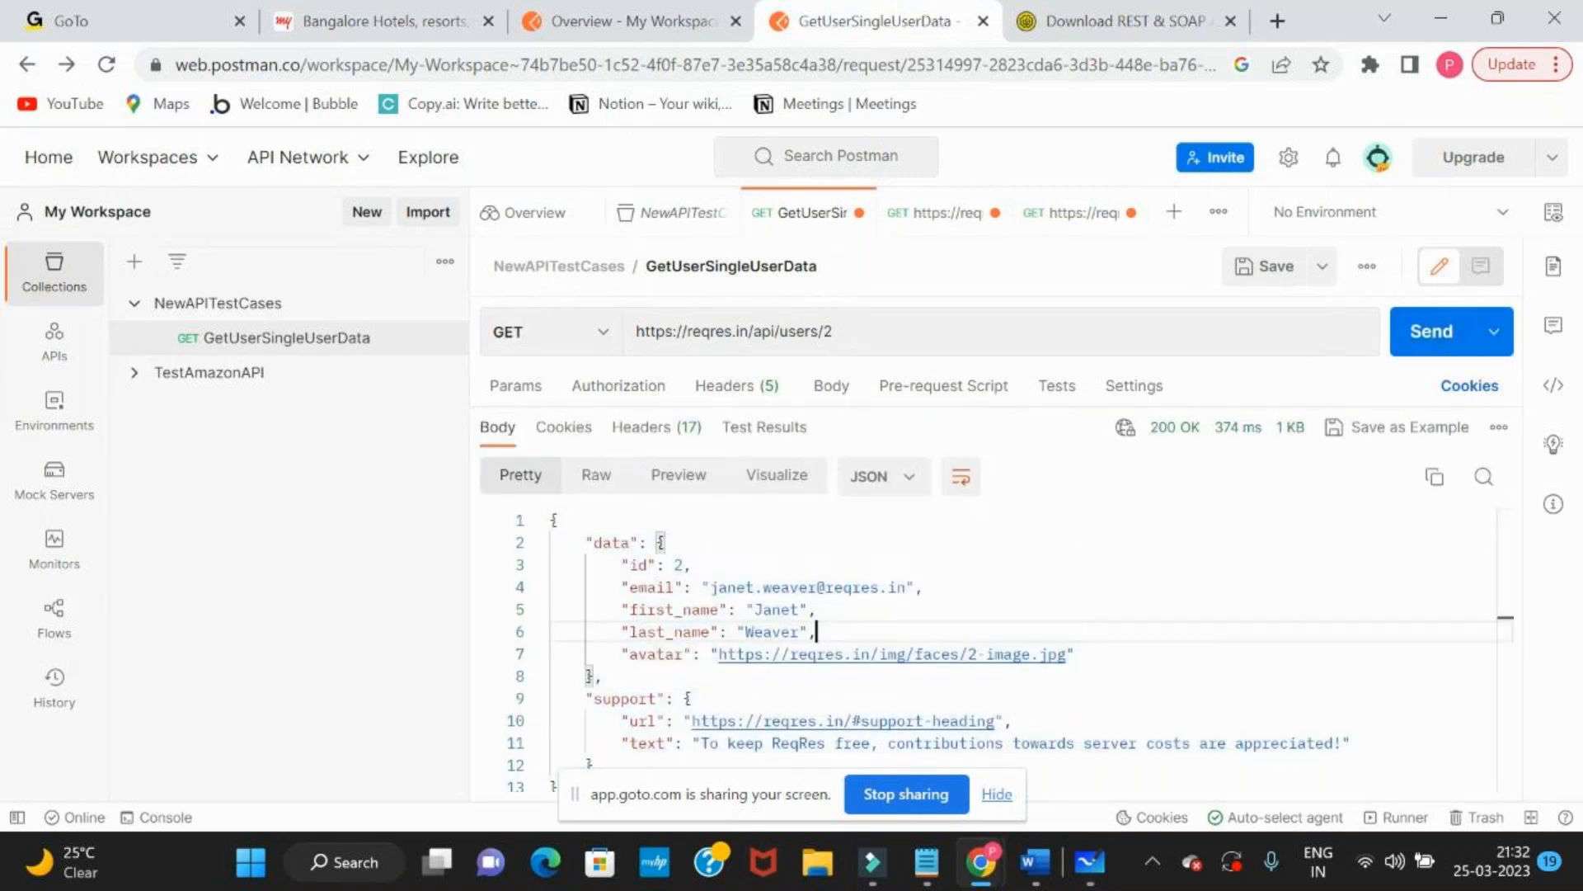
{"action": "left_click", "coordinate": [1433, 333]}
{"action": "left_click", "coordinate": [691, 564]}
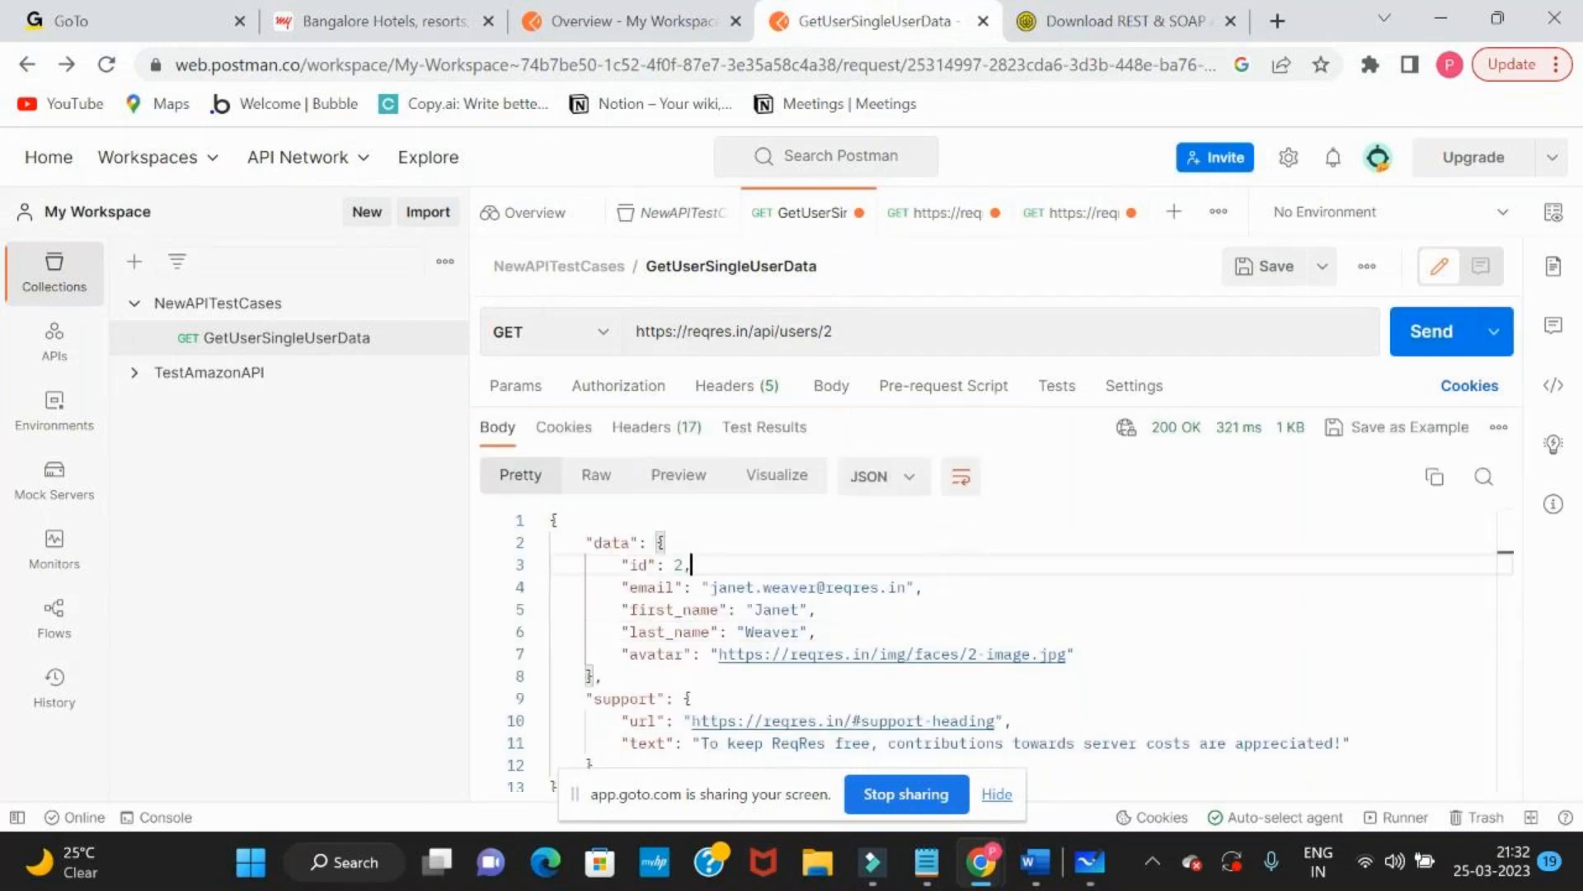
{"action": "left_click", "coordinate": [1420, 330]}
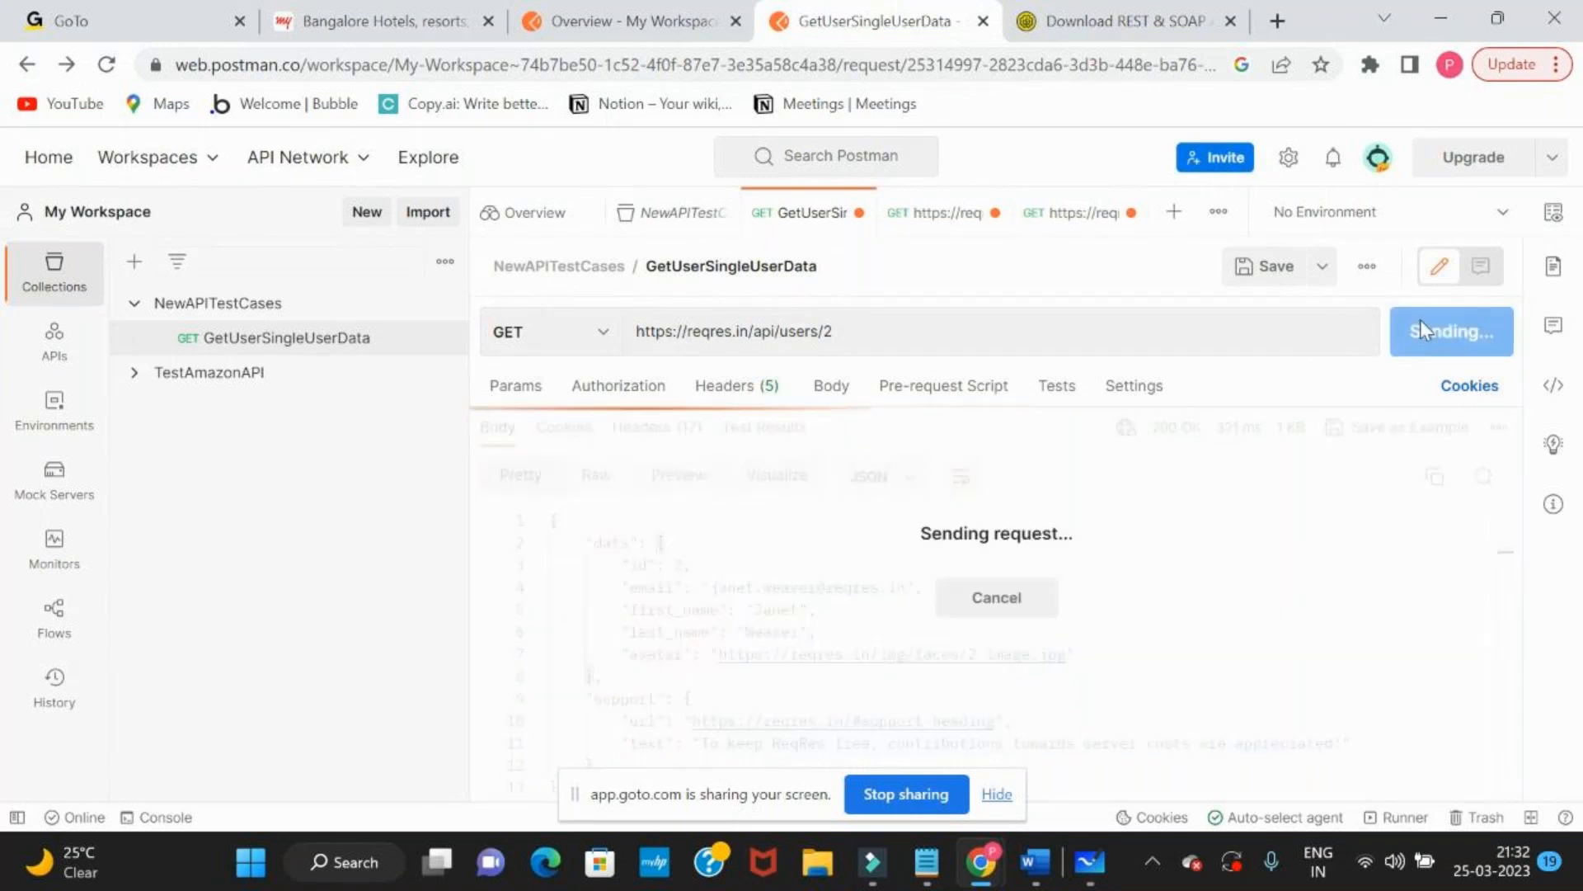
{"action": "left_click", "coordinate": [1421, 330]}
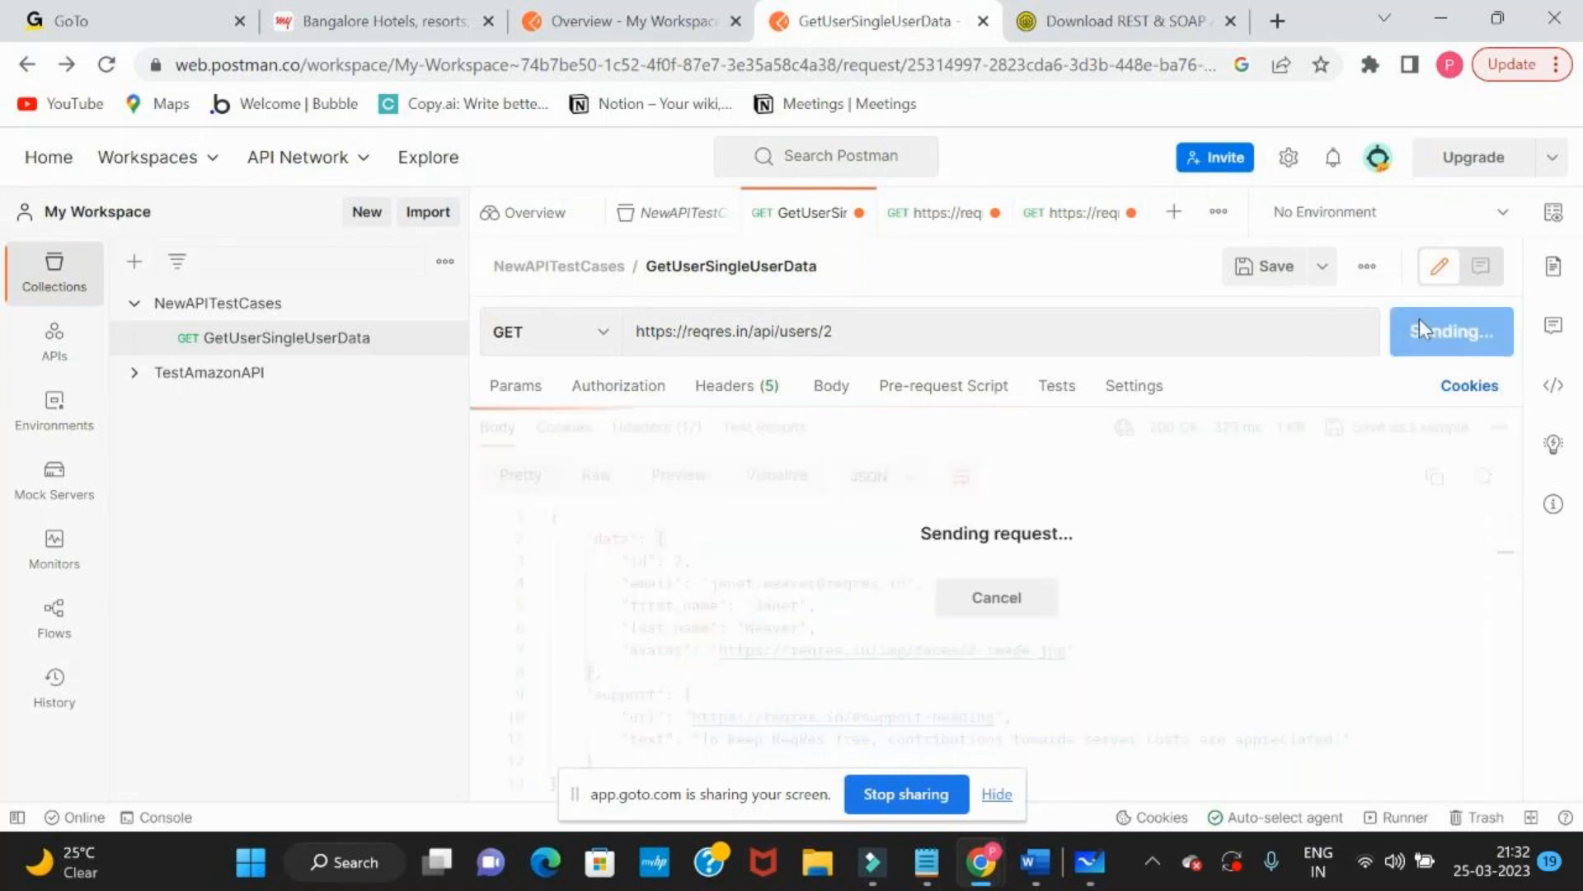
{"action": "left_click", "coordinate": [1420, 330]}
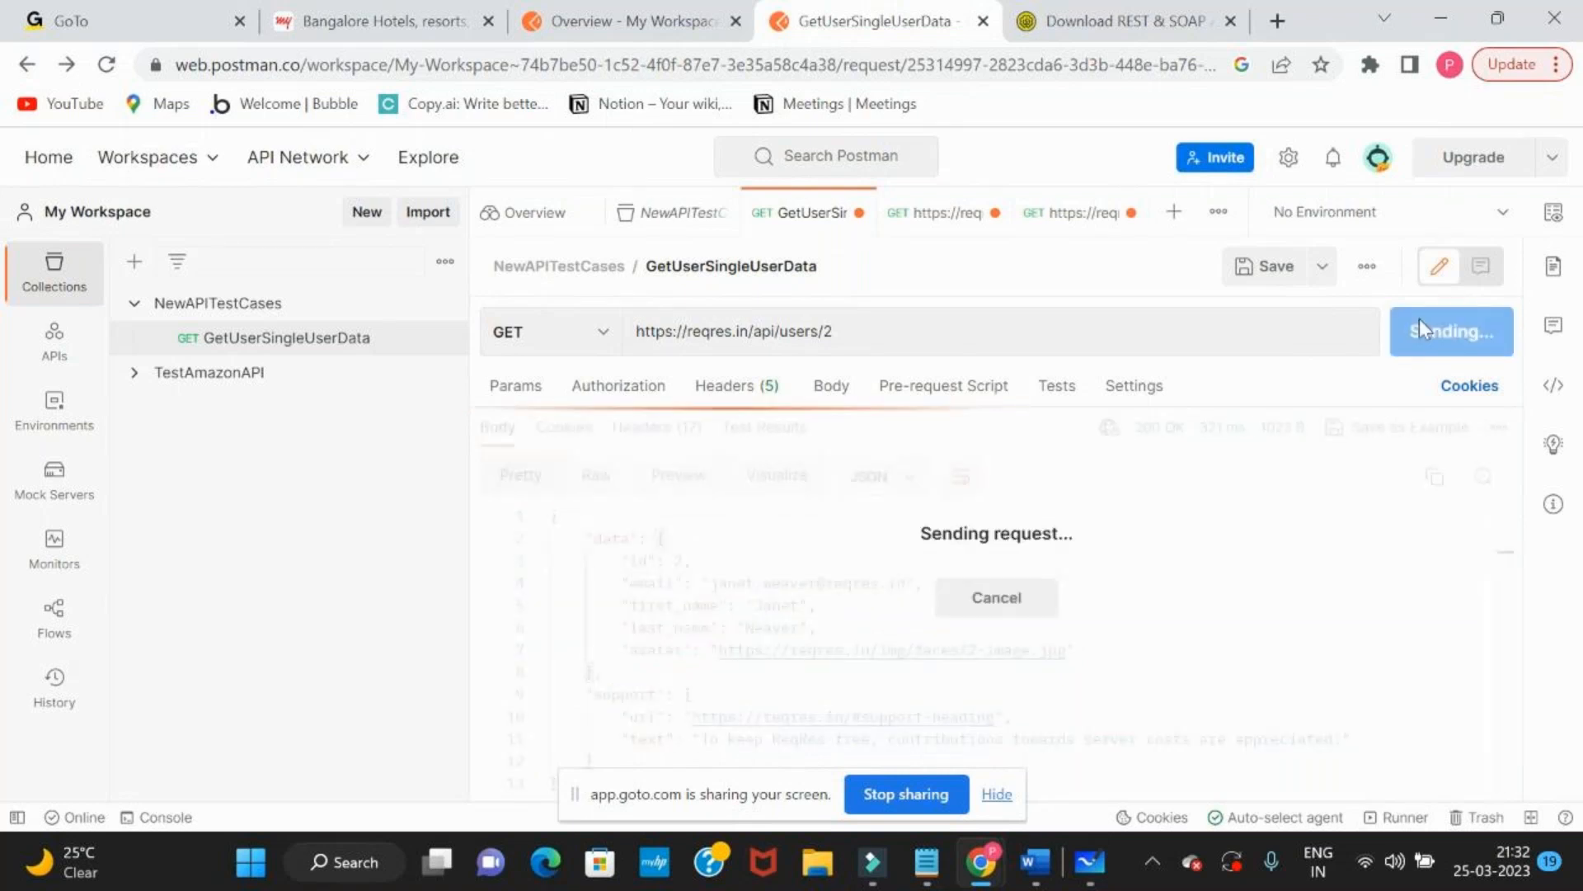
{"action": "left_click", "coordinate": [1421, 330]}
{"action": "left_click", "coordinate": [1421, 330]}
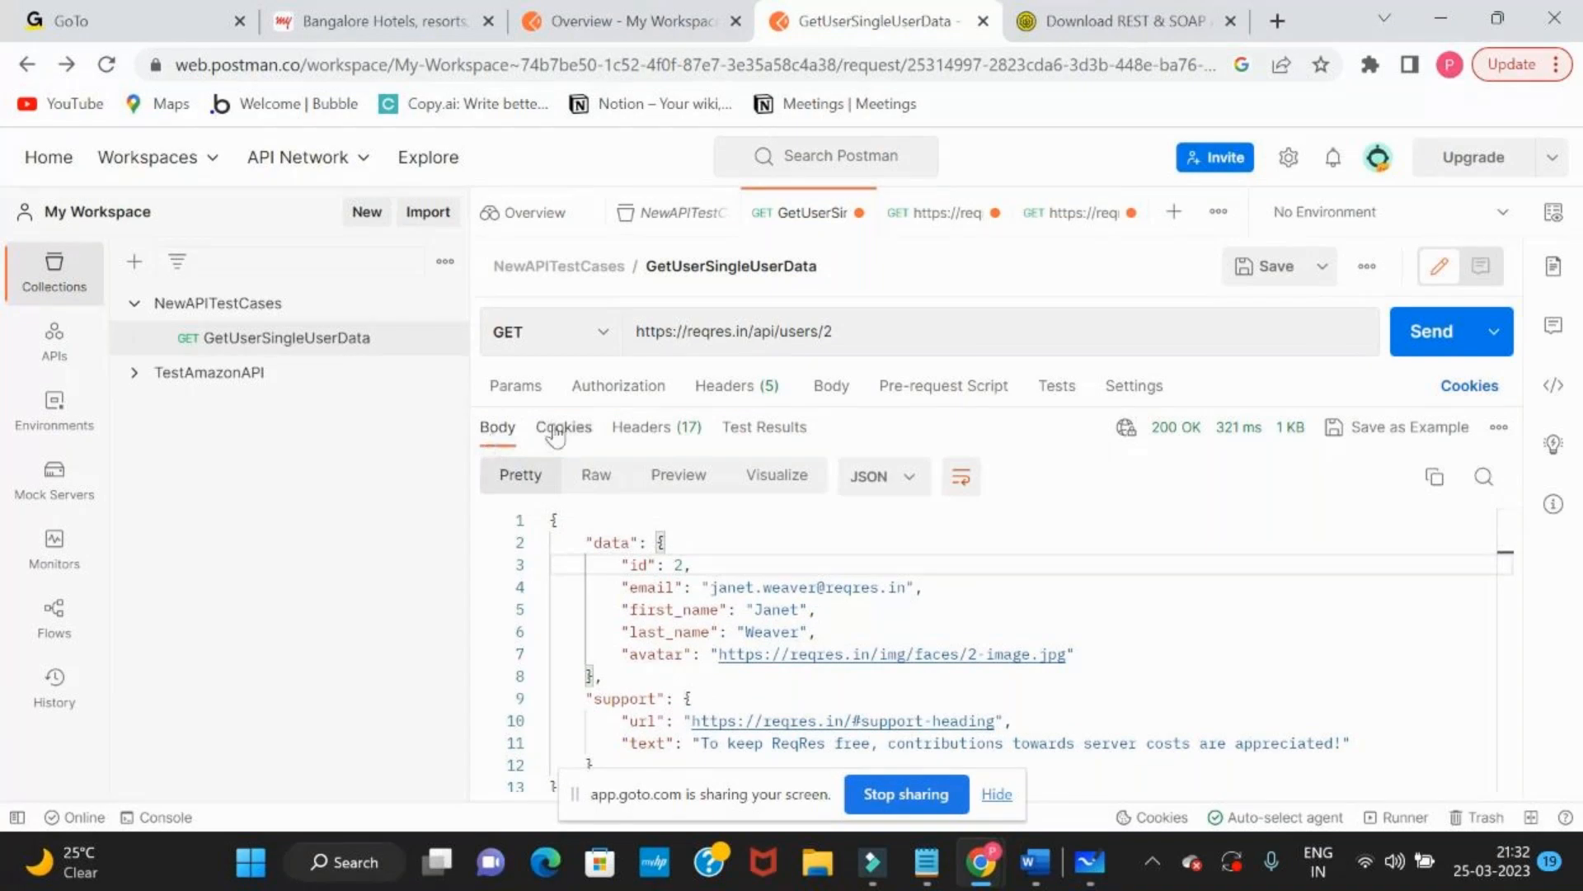
Check the request's body settings and highlight the JSON response returned for user 2
{"action": "left_click", "coordinate": [833, 386]}
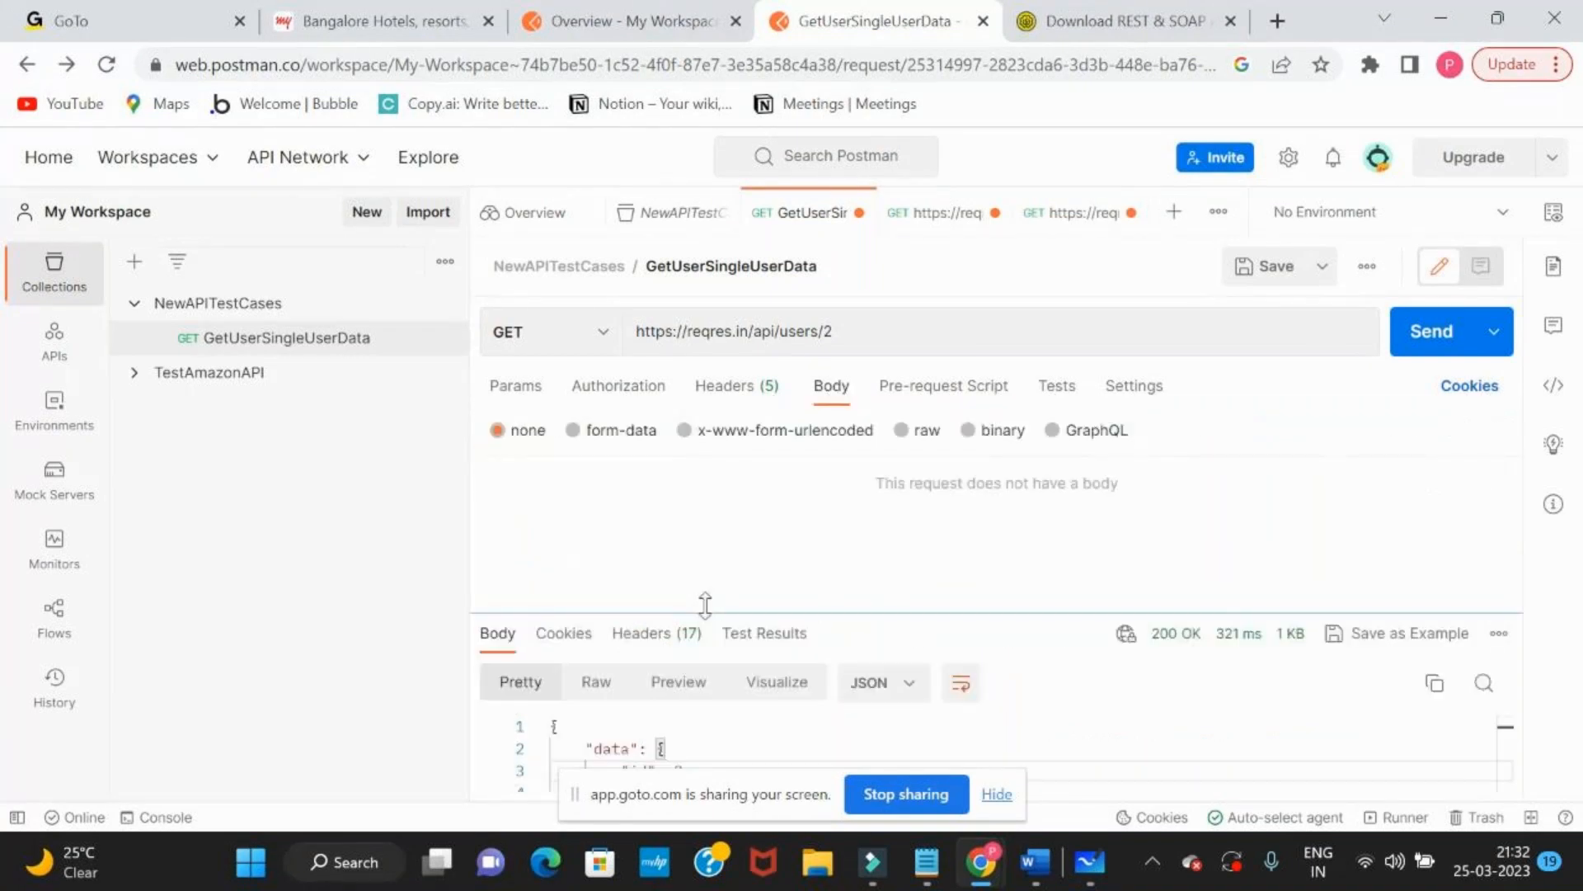
{"action": "left_click_drag", "start_coordinate": [1022, 616], "coordinate": [1034, 423]}
{"action": "left_click_drag", "start_coordinate": [551, 519], "coordinate": [608, 785]}
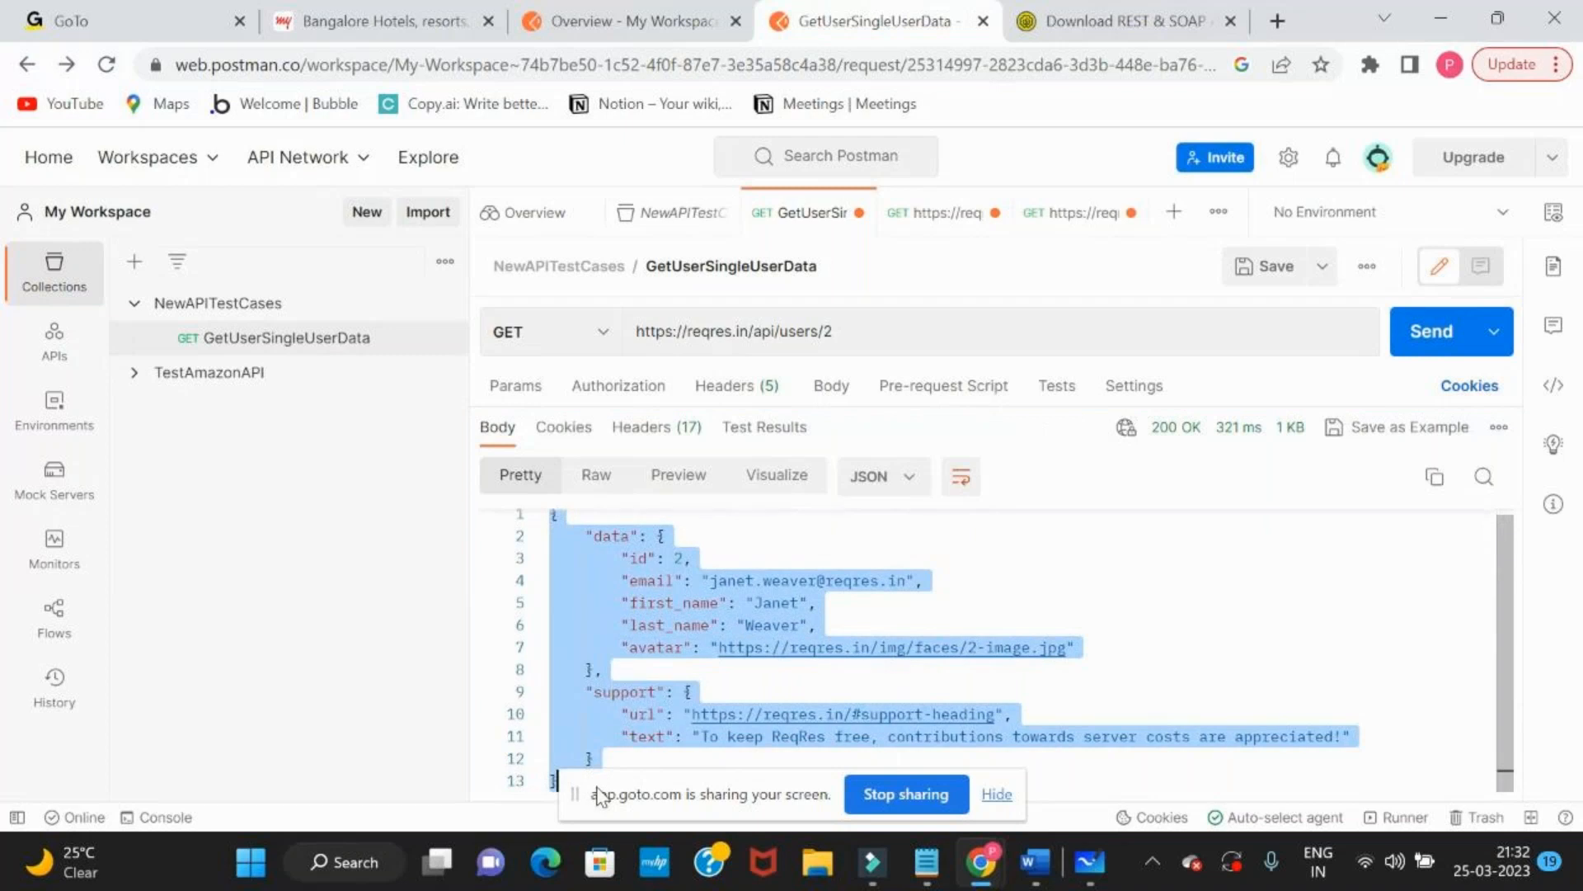
{"action": "left_click", "coordinate": [852, 614]}
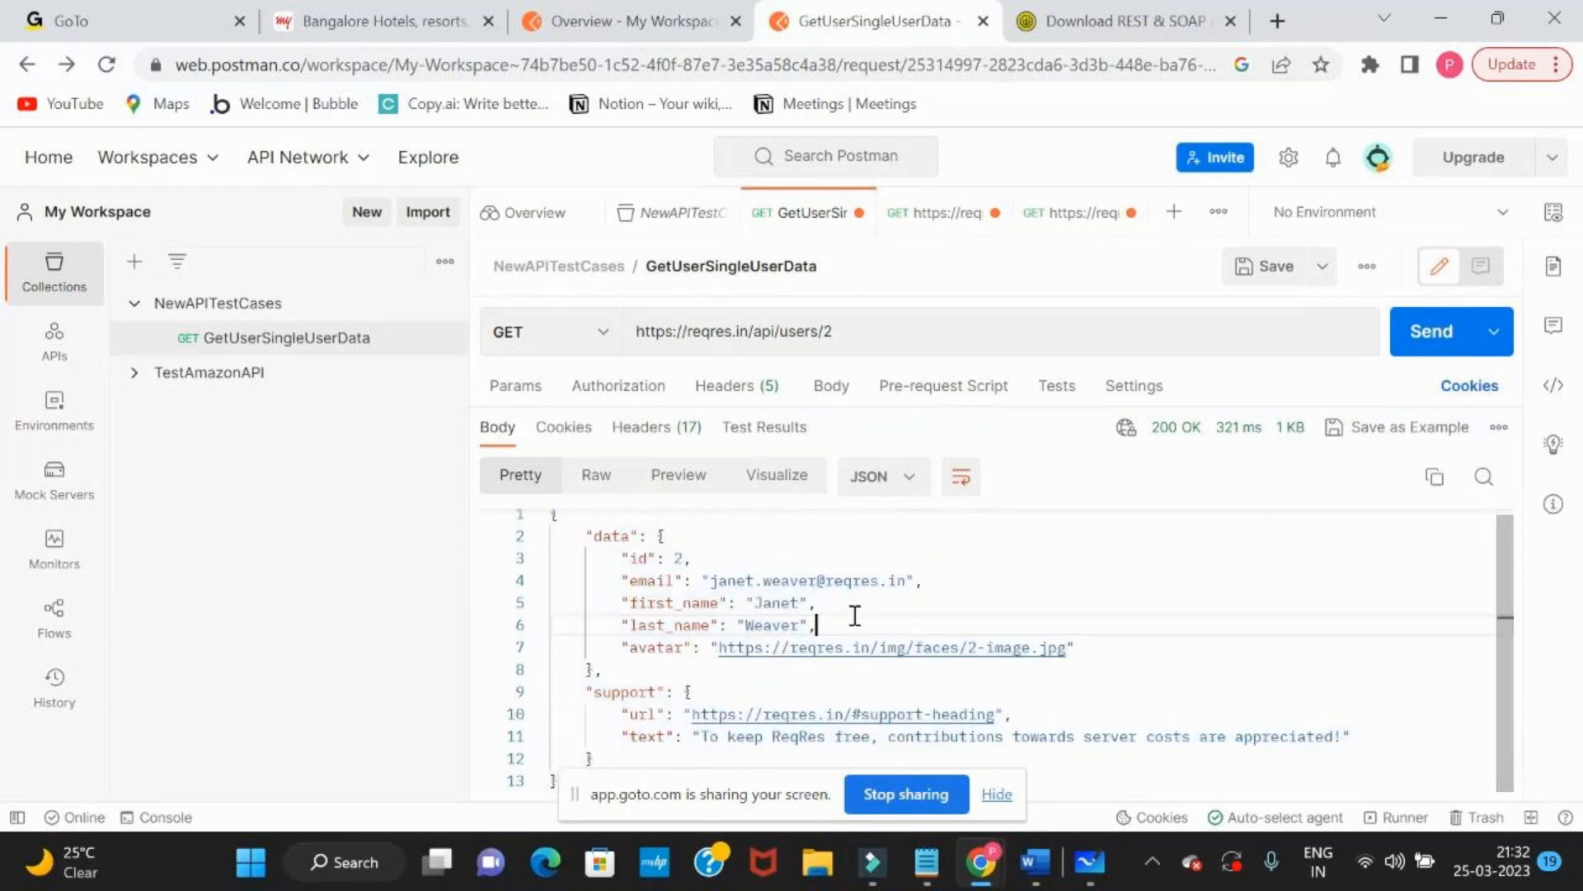
{"action": "scroll", "coordinate": [855, 616], "scroll_direction": "up", "scroll_amount": 1}
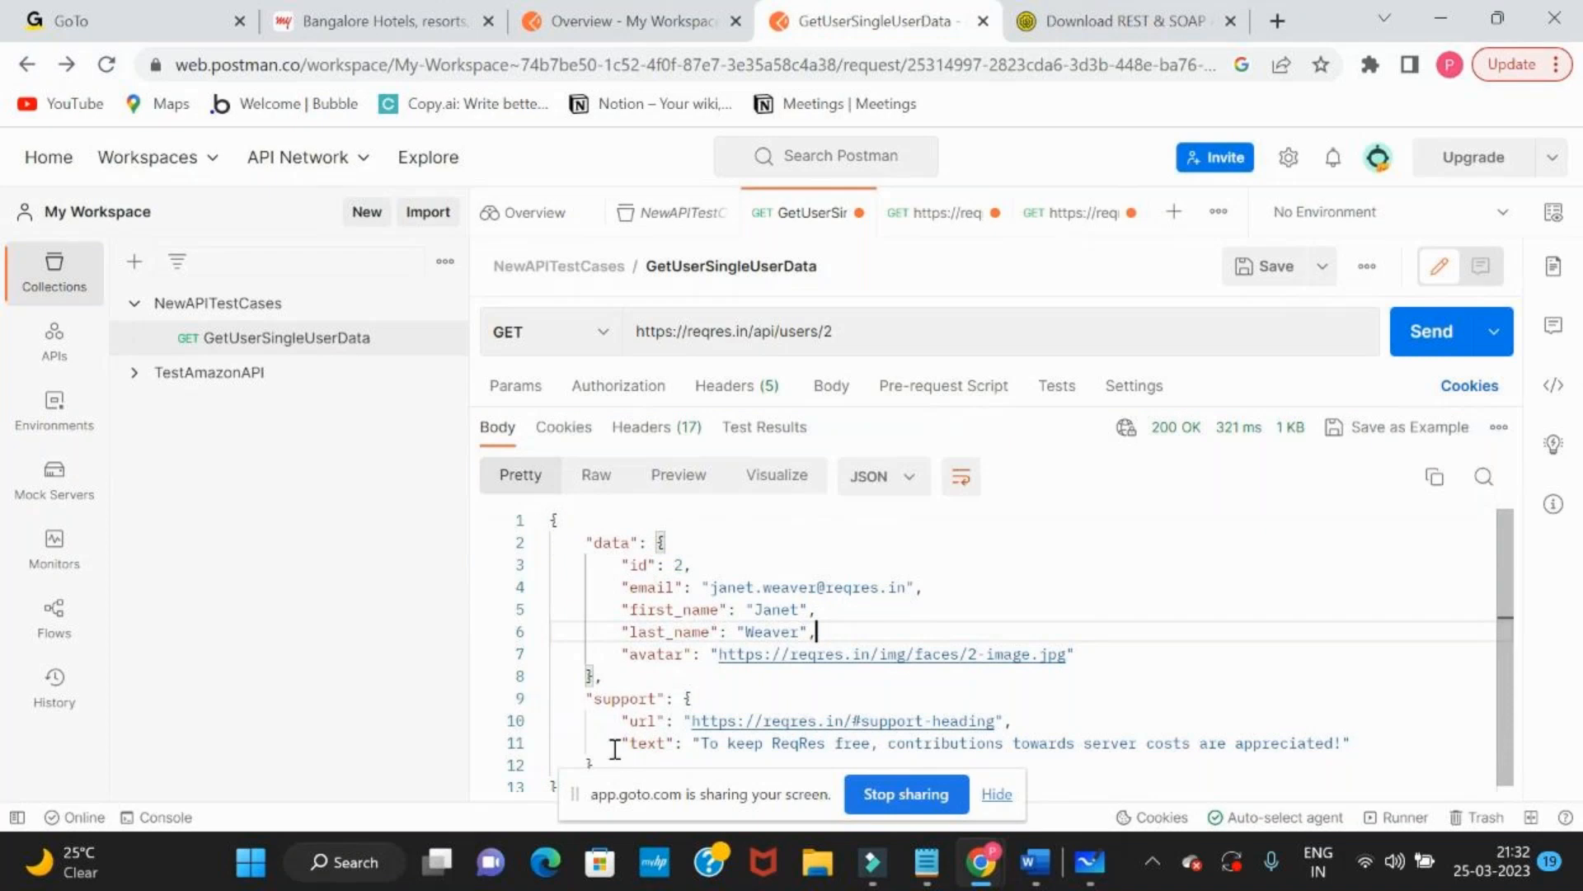
{"action": "left_click_drag", "start_coordinate": [614, 748], "coordinate": [555, 520]}
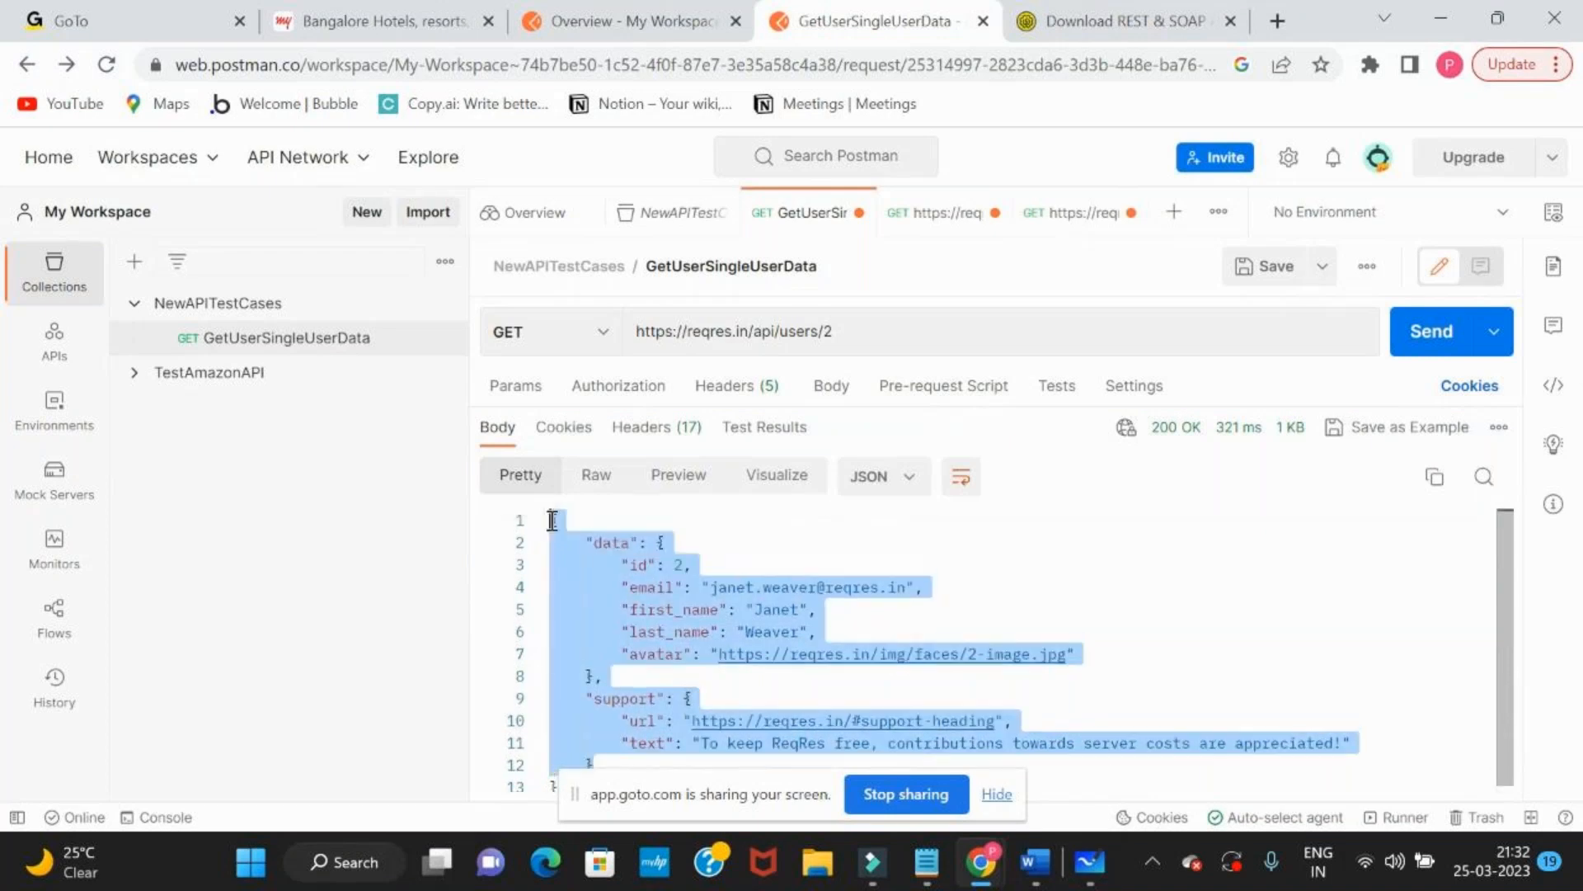
Return to Microsoft Whiteboard and add a "Response data" text above the aggregate functions description
{"action": "key", "text": "alt+Tab"}
{"action": "key", "text": "alt+Tab"}
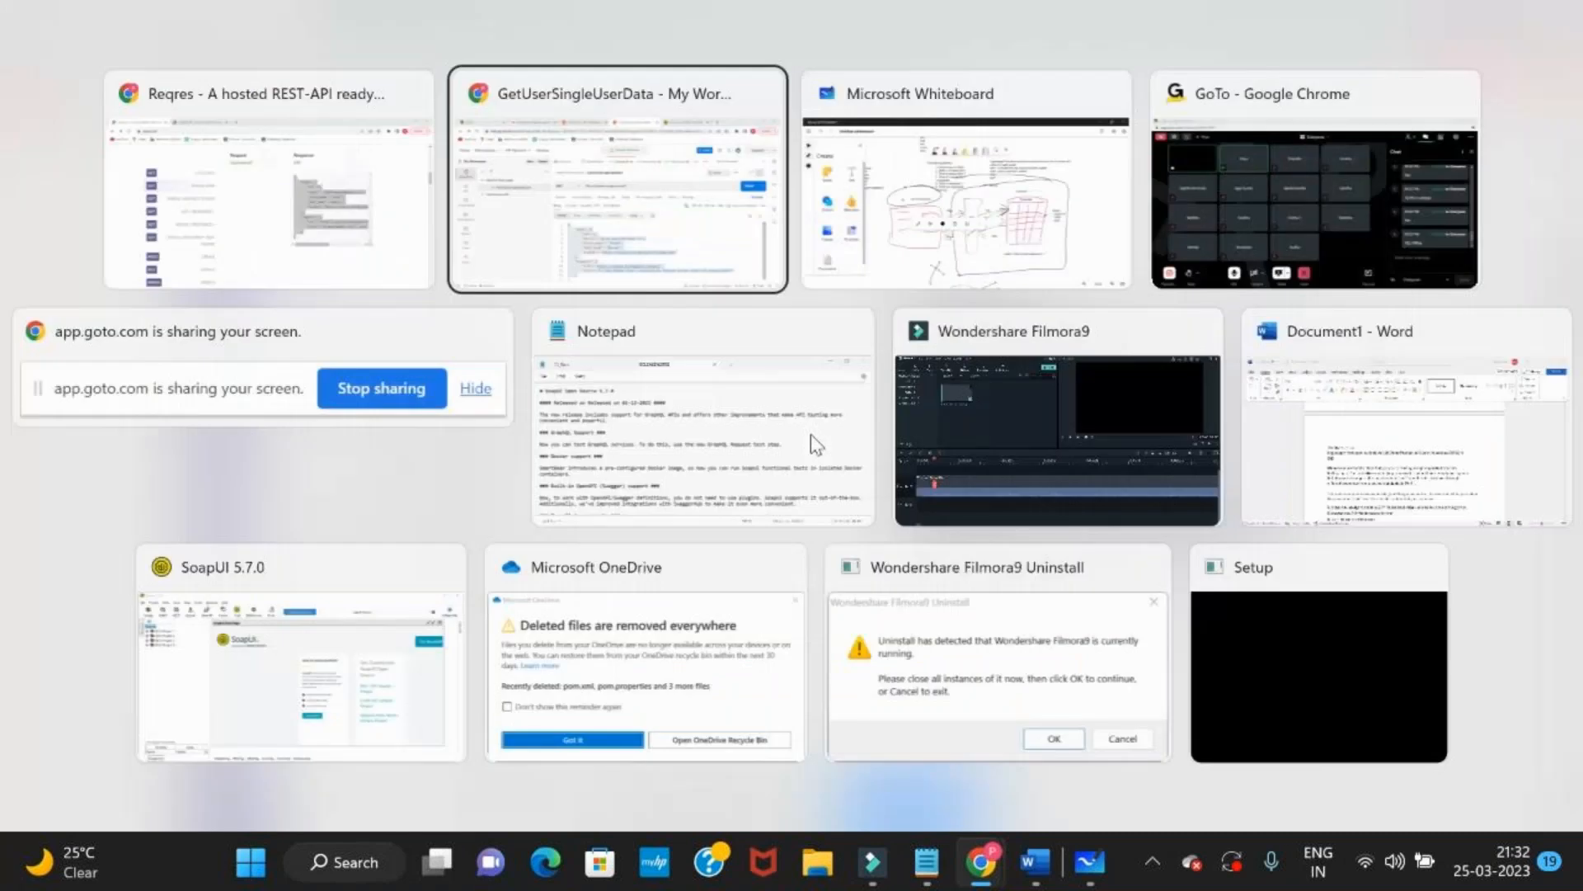
{"action": "key", "text": "alt+Tab"}
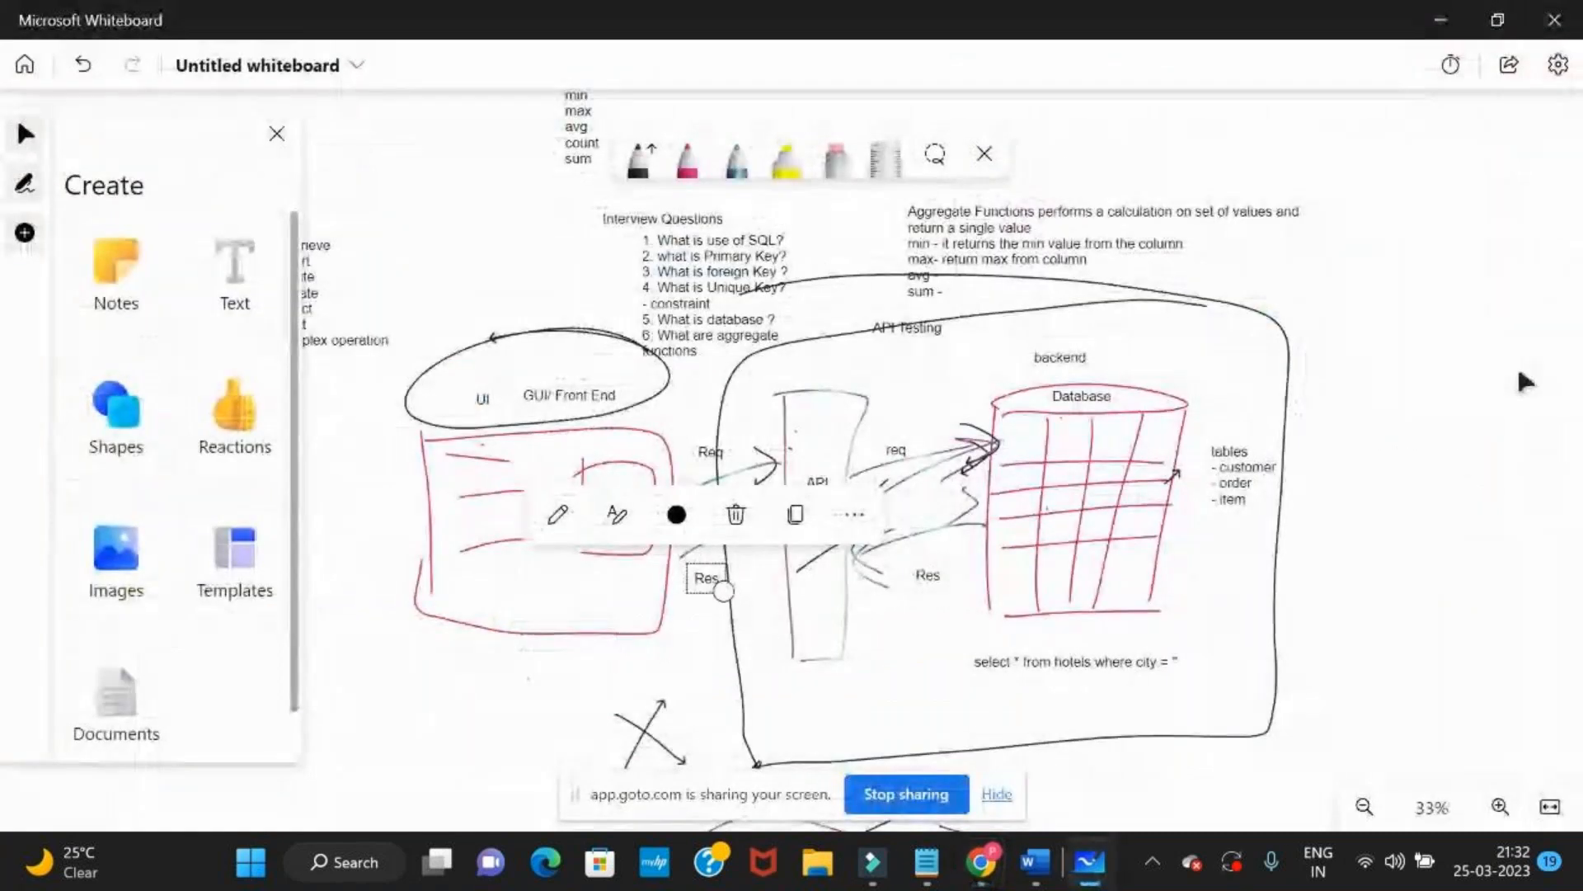
{"action": "scroll", "coordinate": [1083, 460], "scroll_direction": "up", "scroll_amount": 2}
{"action": "left_click", "coordinate": [233, 285]}
{"action": "left_click", "coordinate": [838, 368]}
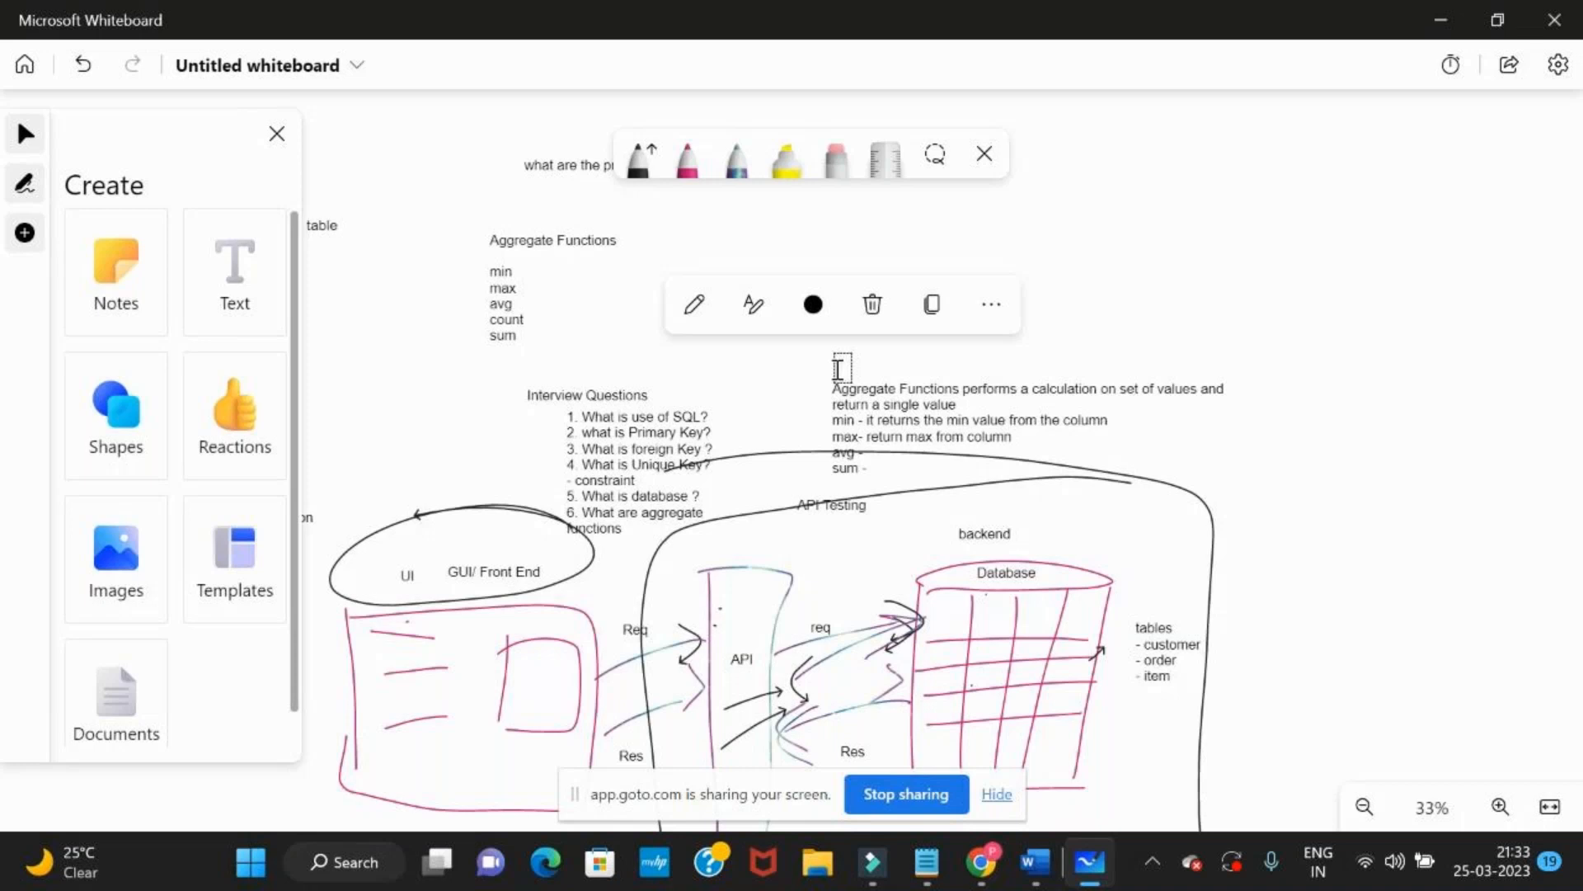
{"action": "type", "text": "Response data"}
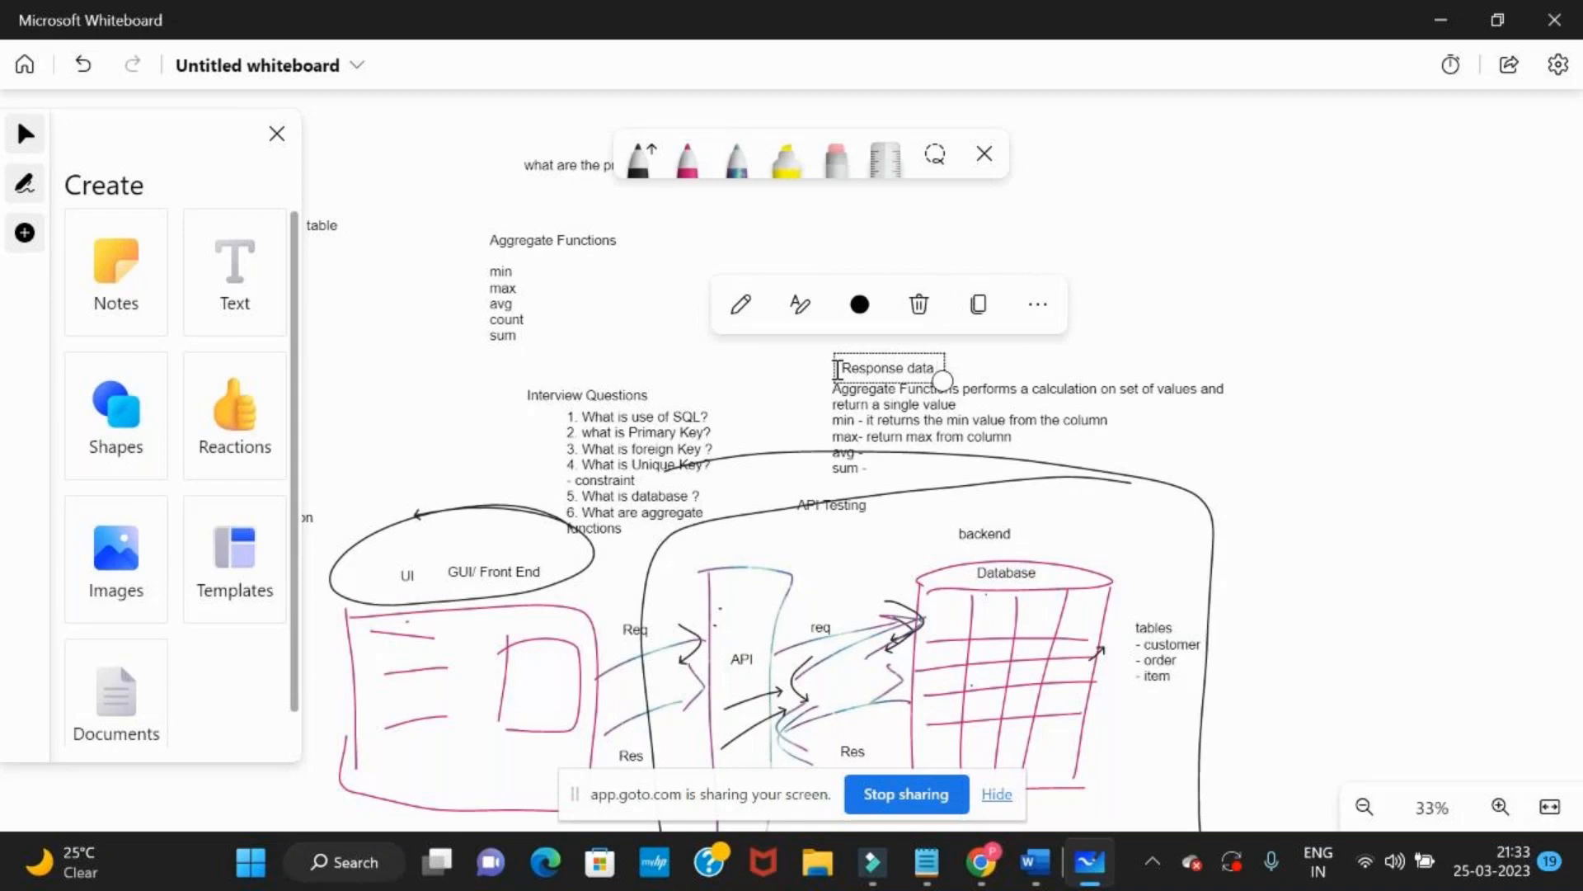
{"action": "left_click_drag", "start_coordinate": [836, 367], "coordinate": [1319, 626]}
{"action": "left_click", "coordinate": [845, 350]}
Add a "Response data" text beside the "What we test in API Testing ?" notes
{"action": "left_click_drag", "start_coordinate": [1262, 729], "coordinate": [1190, 174]}
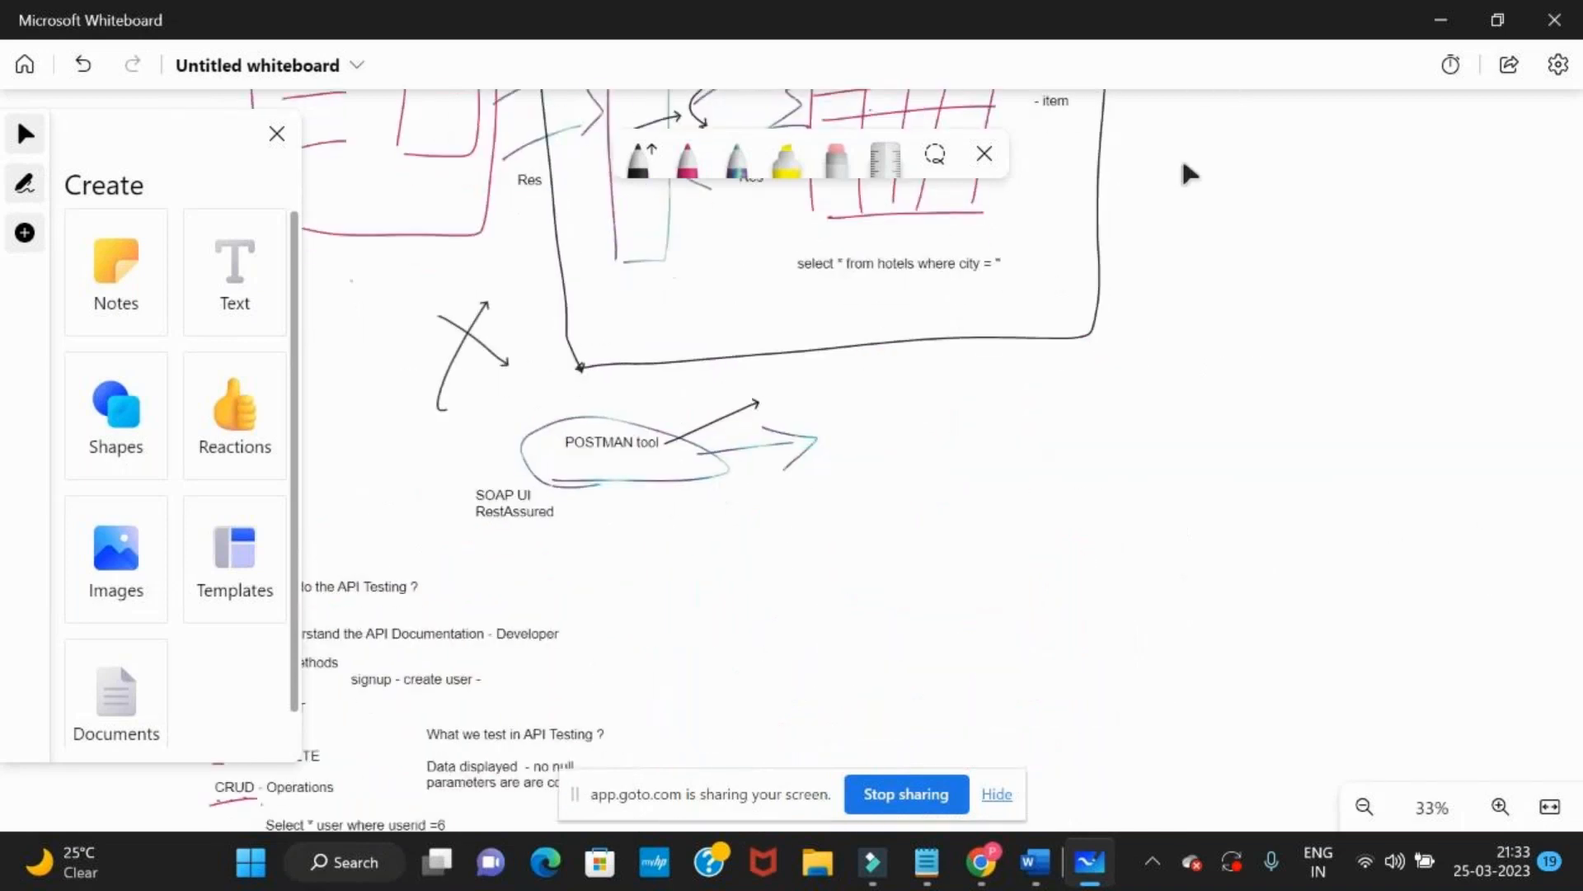
{"action": "left_click_drag", "start_coordinate": [1056, 474], "coordinate": [1285, 84]}
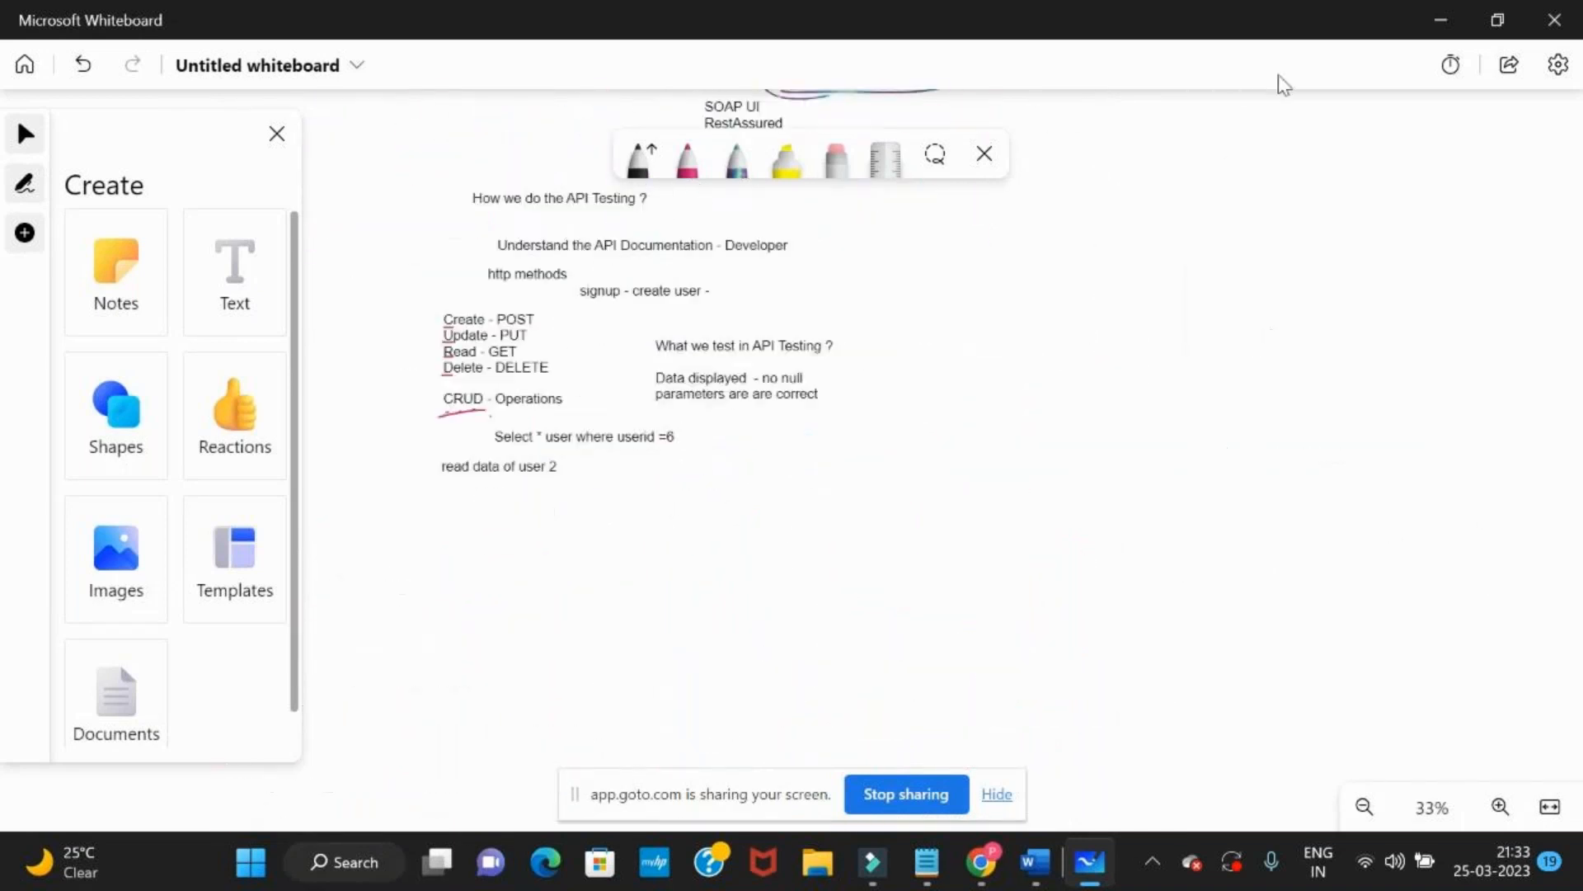
{"action": "left_click", "coordinate": [258, 276]}
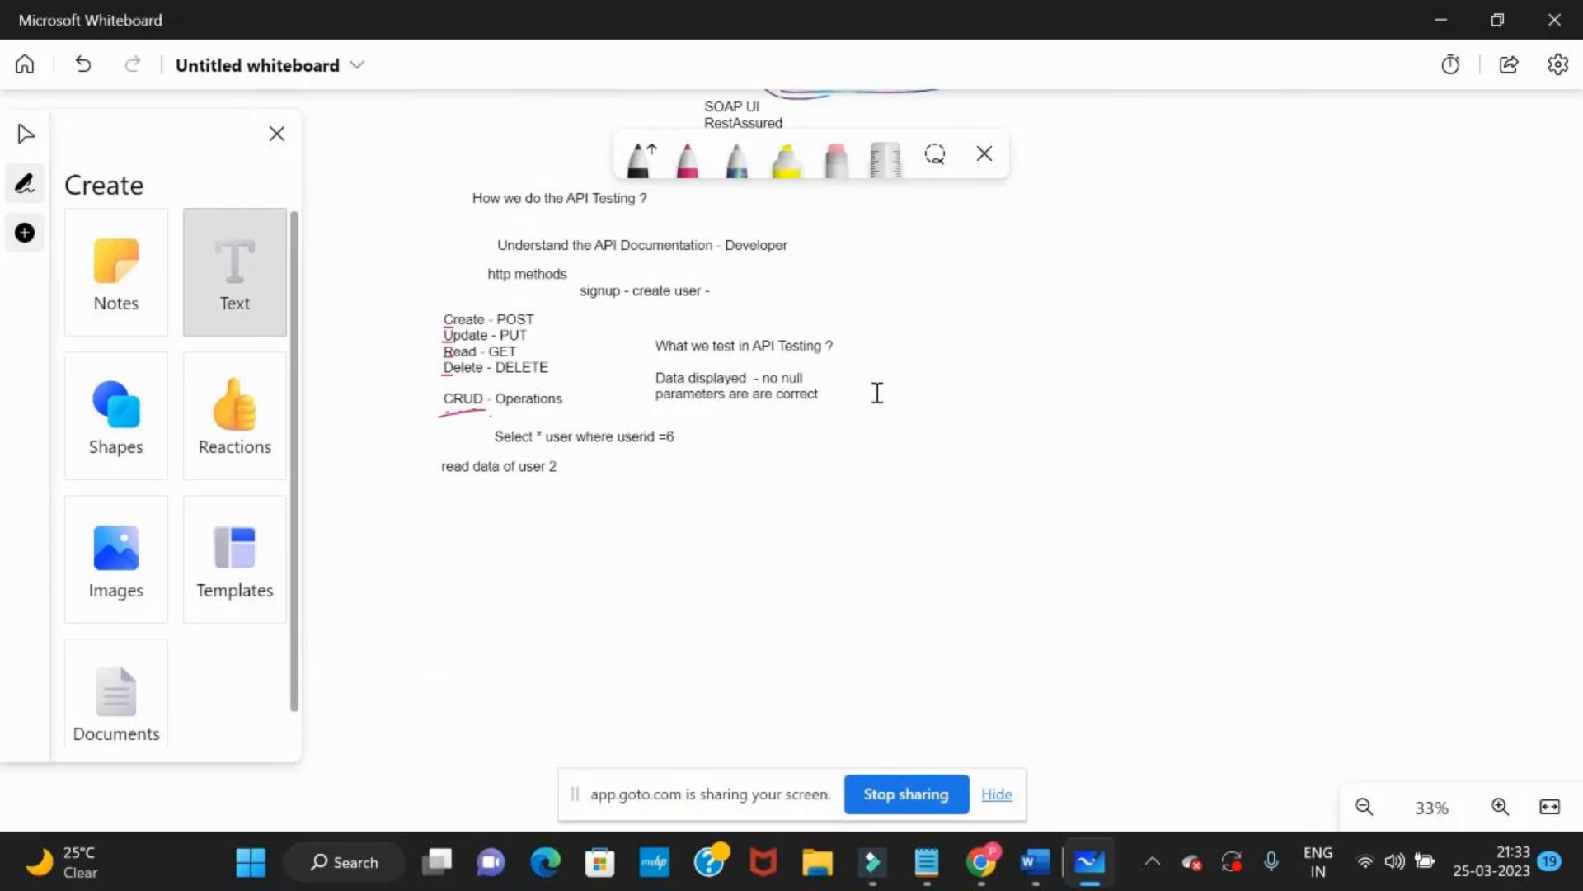
{"action": "left_click", "coordinate": [866, 370]}
{"action": "type", "text": "Response data"}
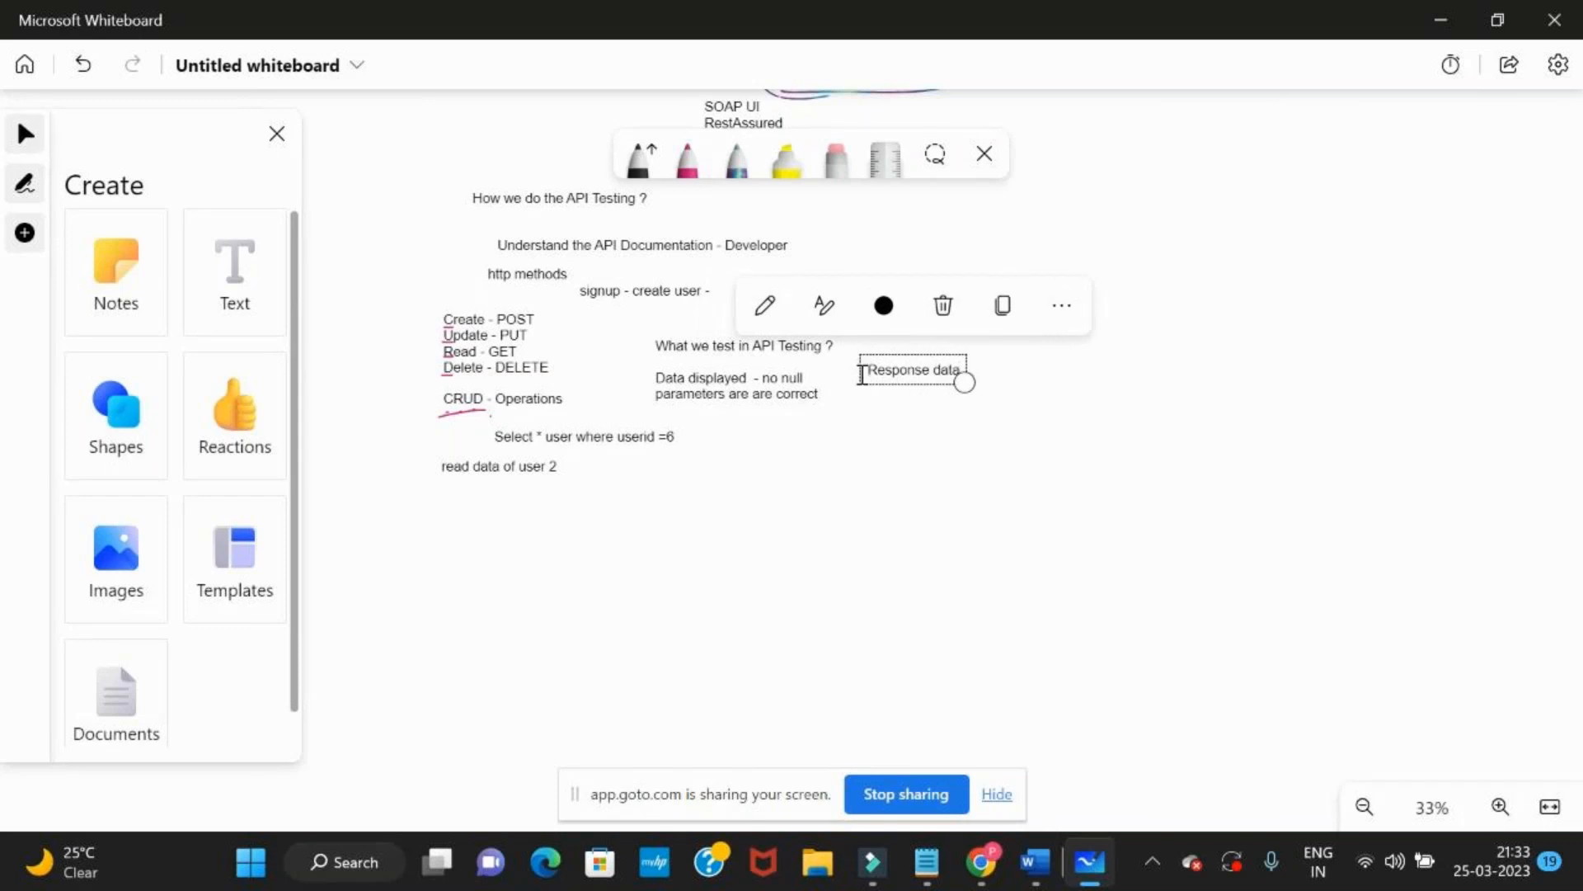
{"action": "scroll", "coordinate": [847, 394], "scroll_direction": "up", "scroll_amount": 3}
{"action": "scroll", "coordinate": [846, 392], "scroll_direction": "up", "scroll_amount": 2}
{"action": "left_click_drag", "start_coordinate": [654, 583], "coordinate": [996, 583]}
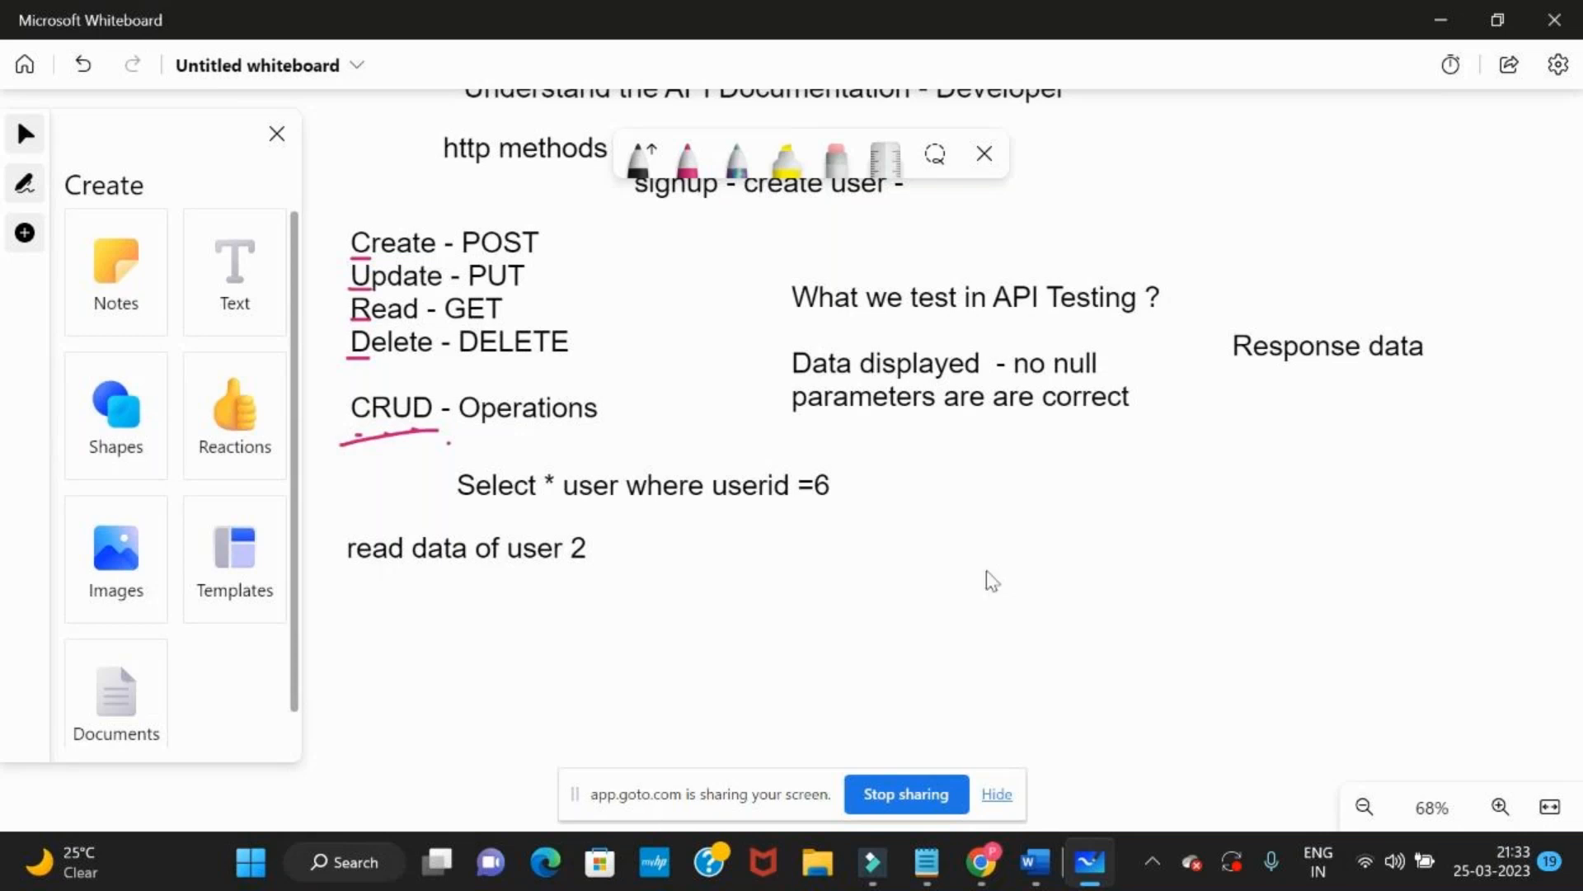
Switch back to Postman, resend the GET request for user 2, and highlight the id value in the response
{"action": "key", "text": "alt+Tab"}
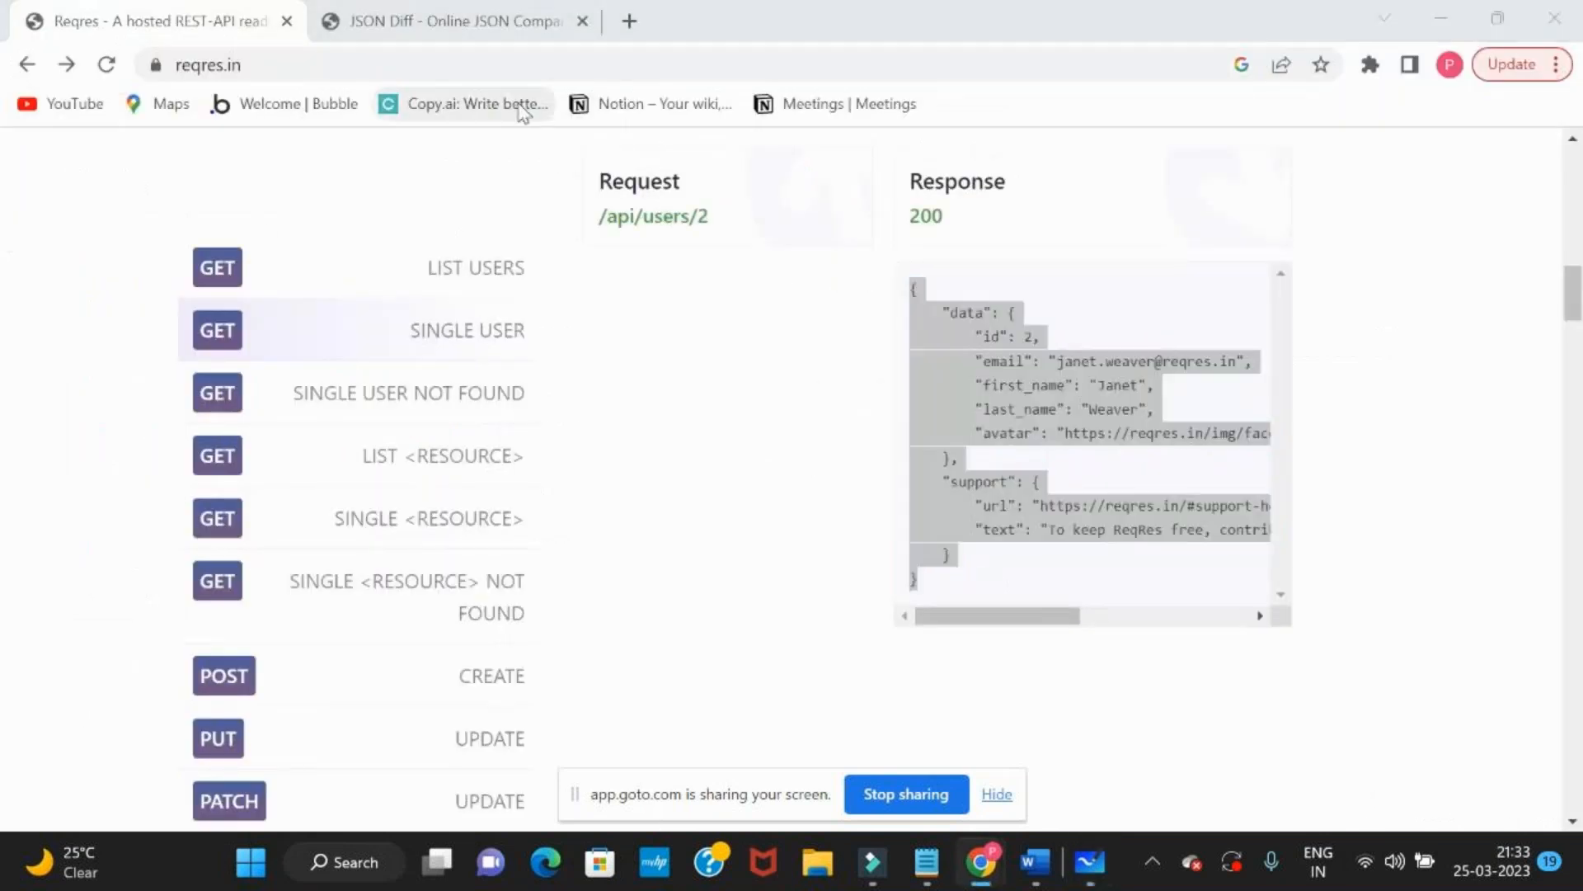
{"action": "key", "text": "alt+Tab"}
{"action": "key", "text": "alt+Tab"}
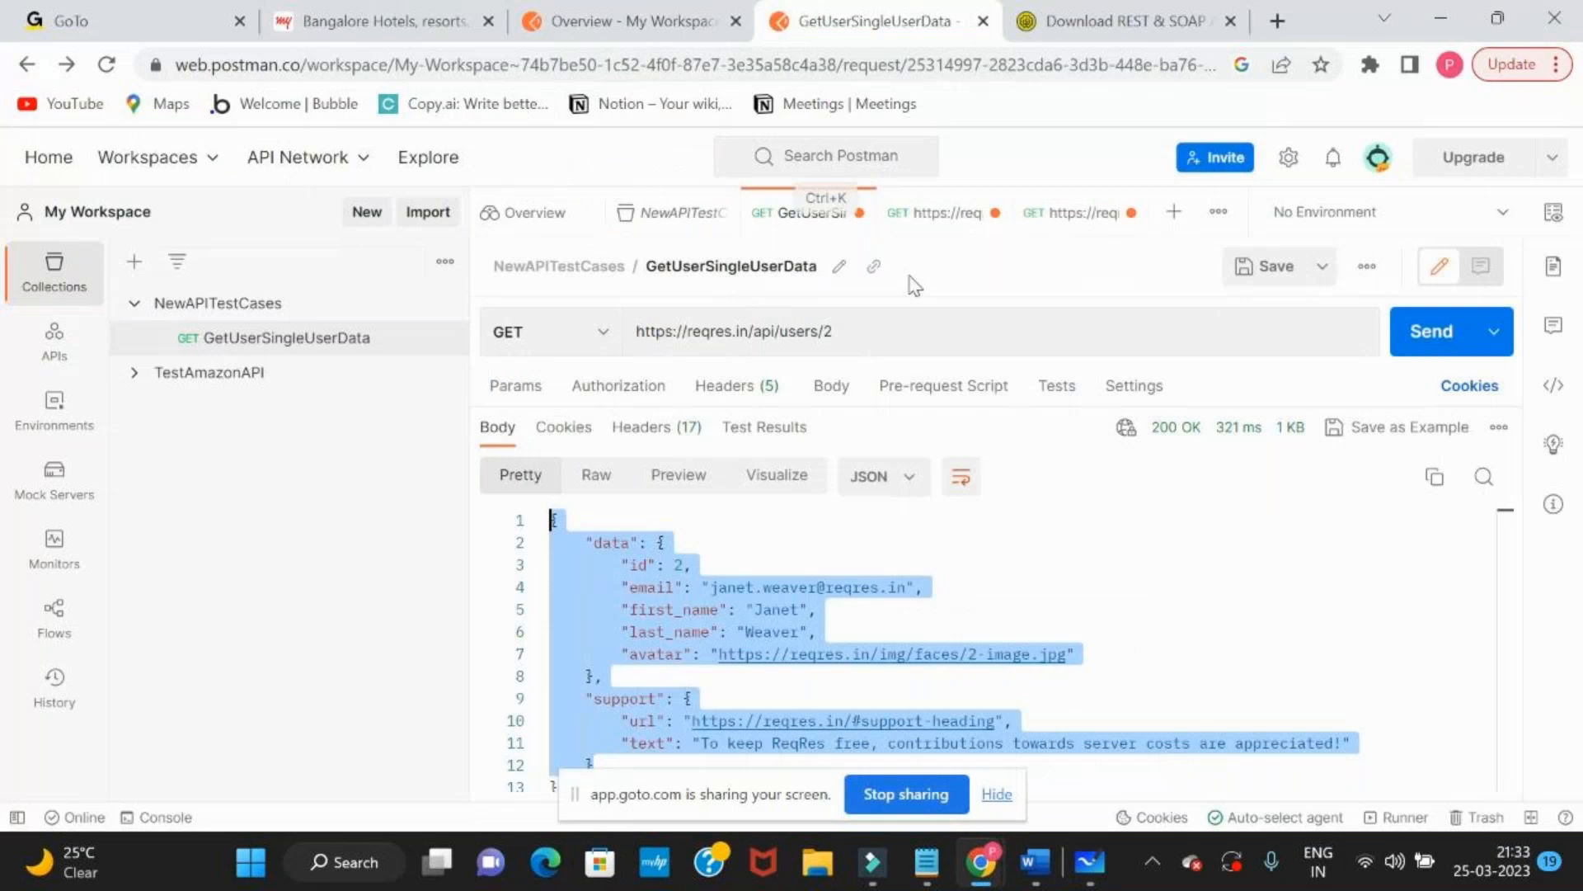
{"action": "left_click", "coordinate": [885, 341]}
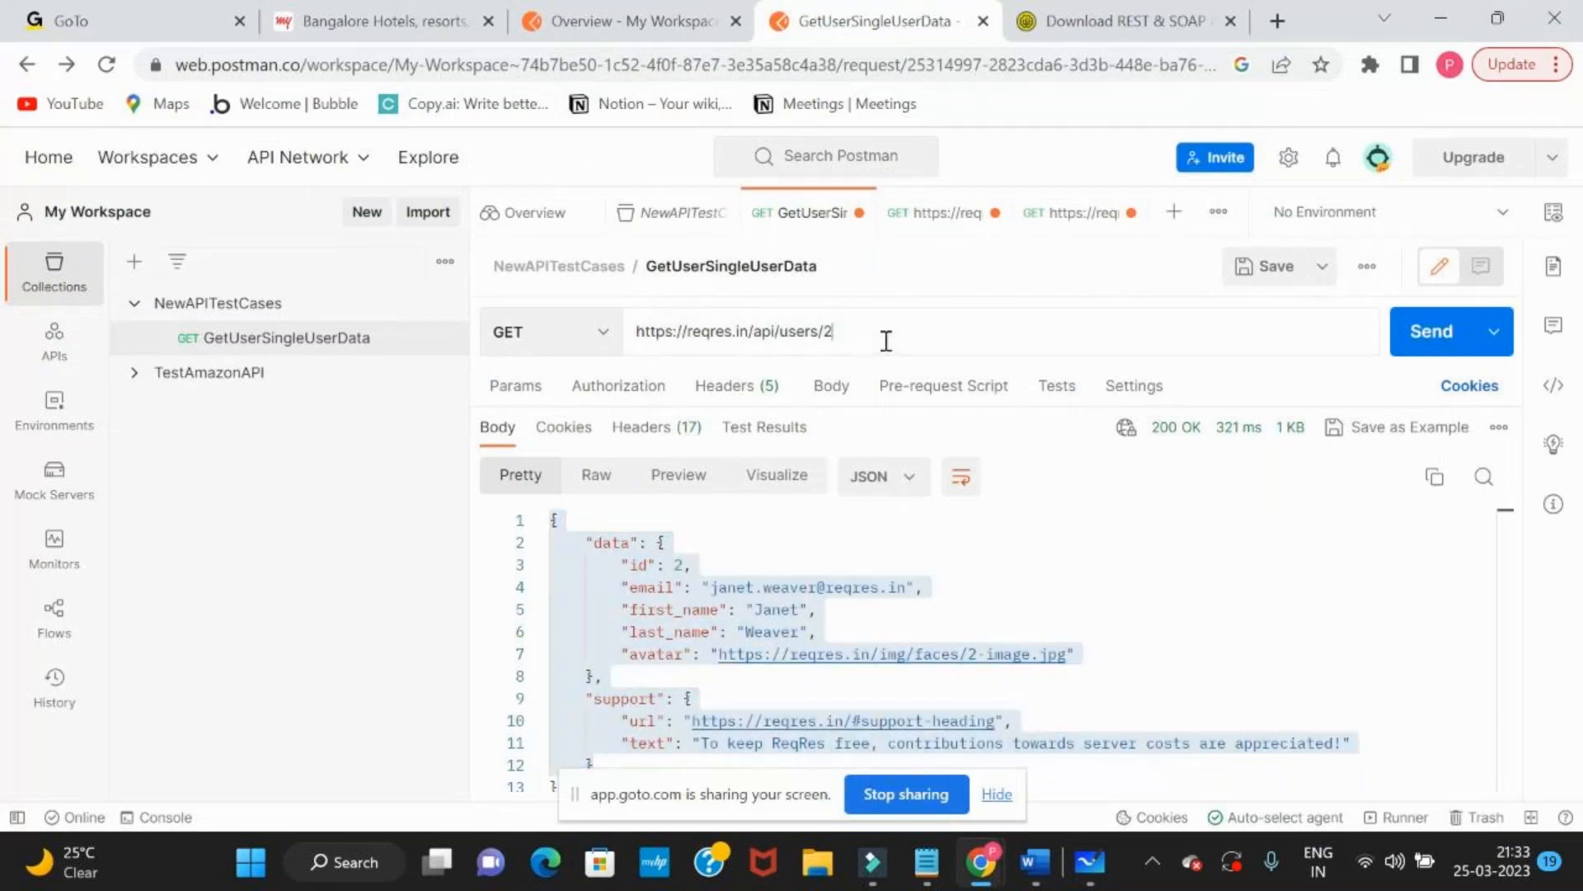
{"action": "left_click", "coordinate": [1405, 329]}
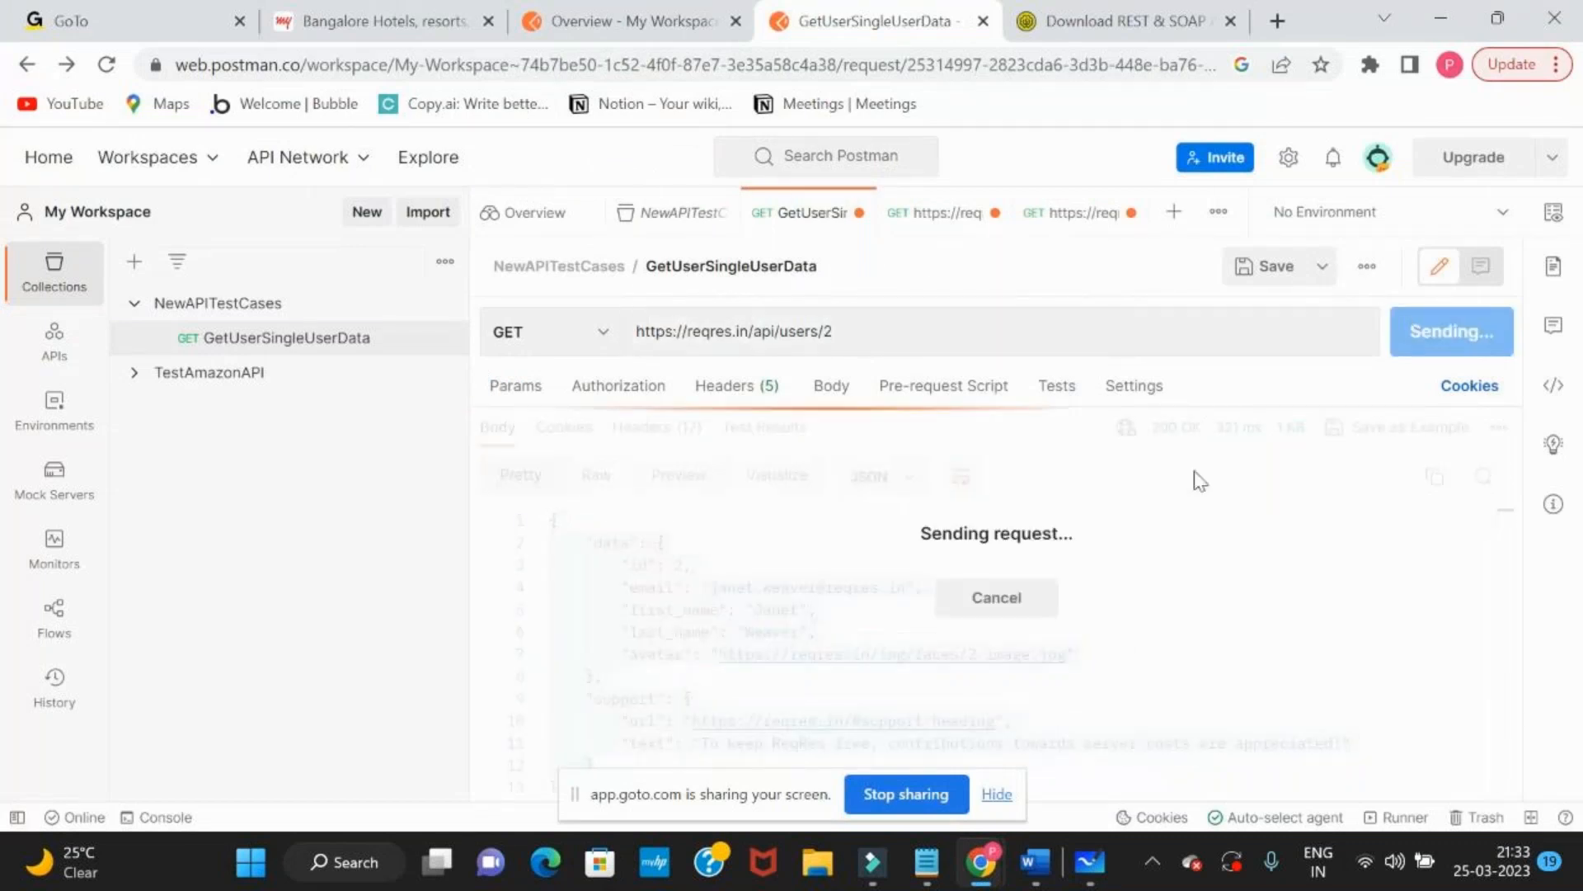
{"action": "double_click", "coordinate": [678, 565]}
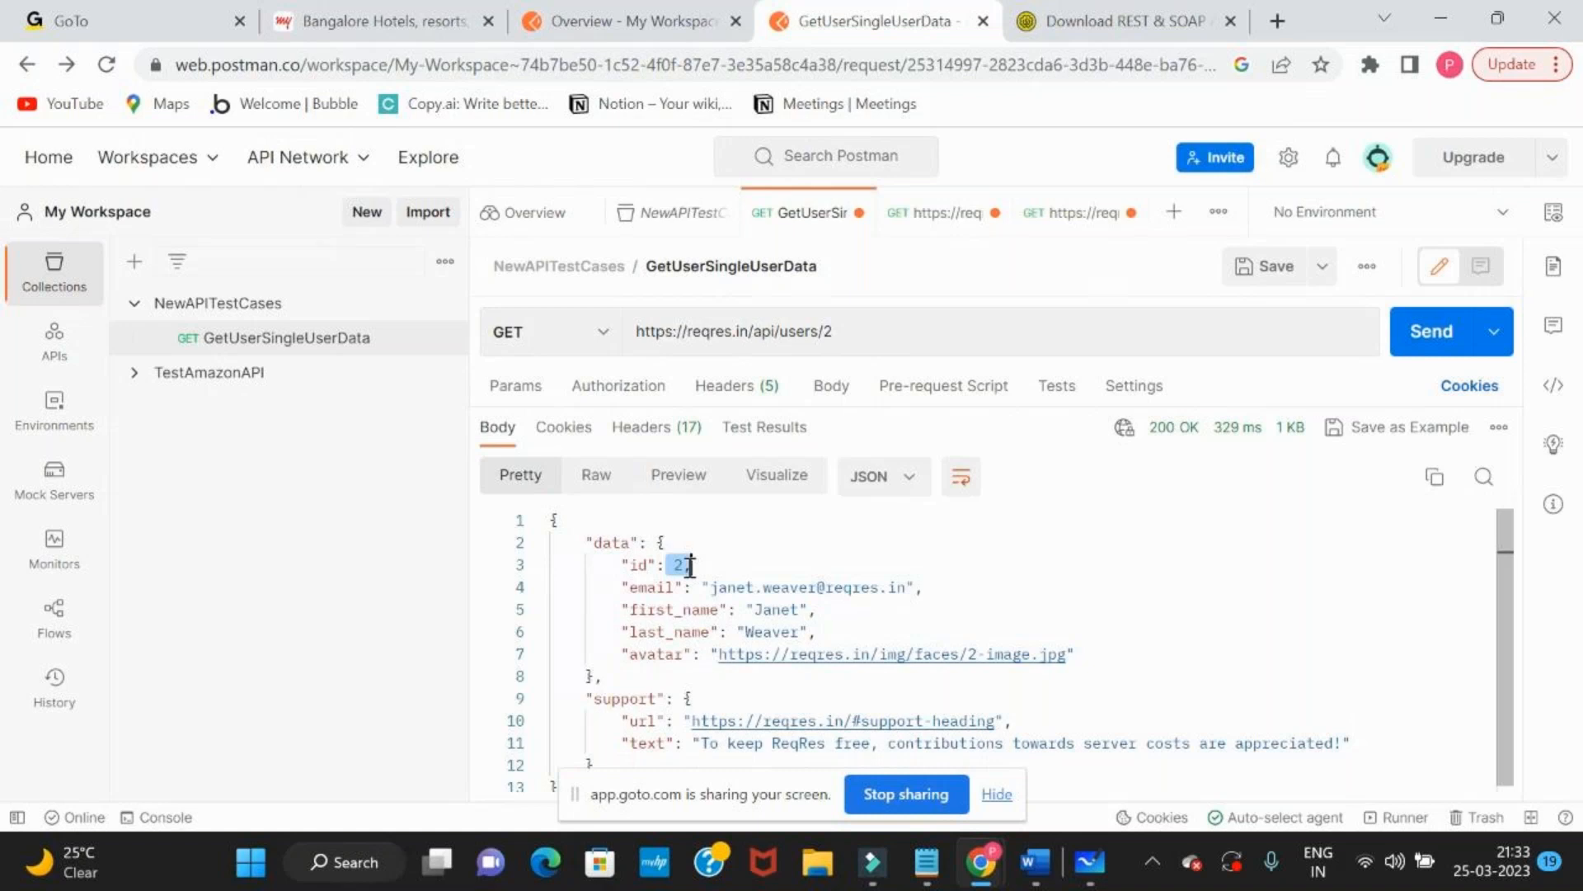
{"action": "left_click", "coordinate": [919, 334]}
{"action": "key", "text": "BackSpace"}
{"action": "type", "text": "4"}
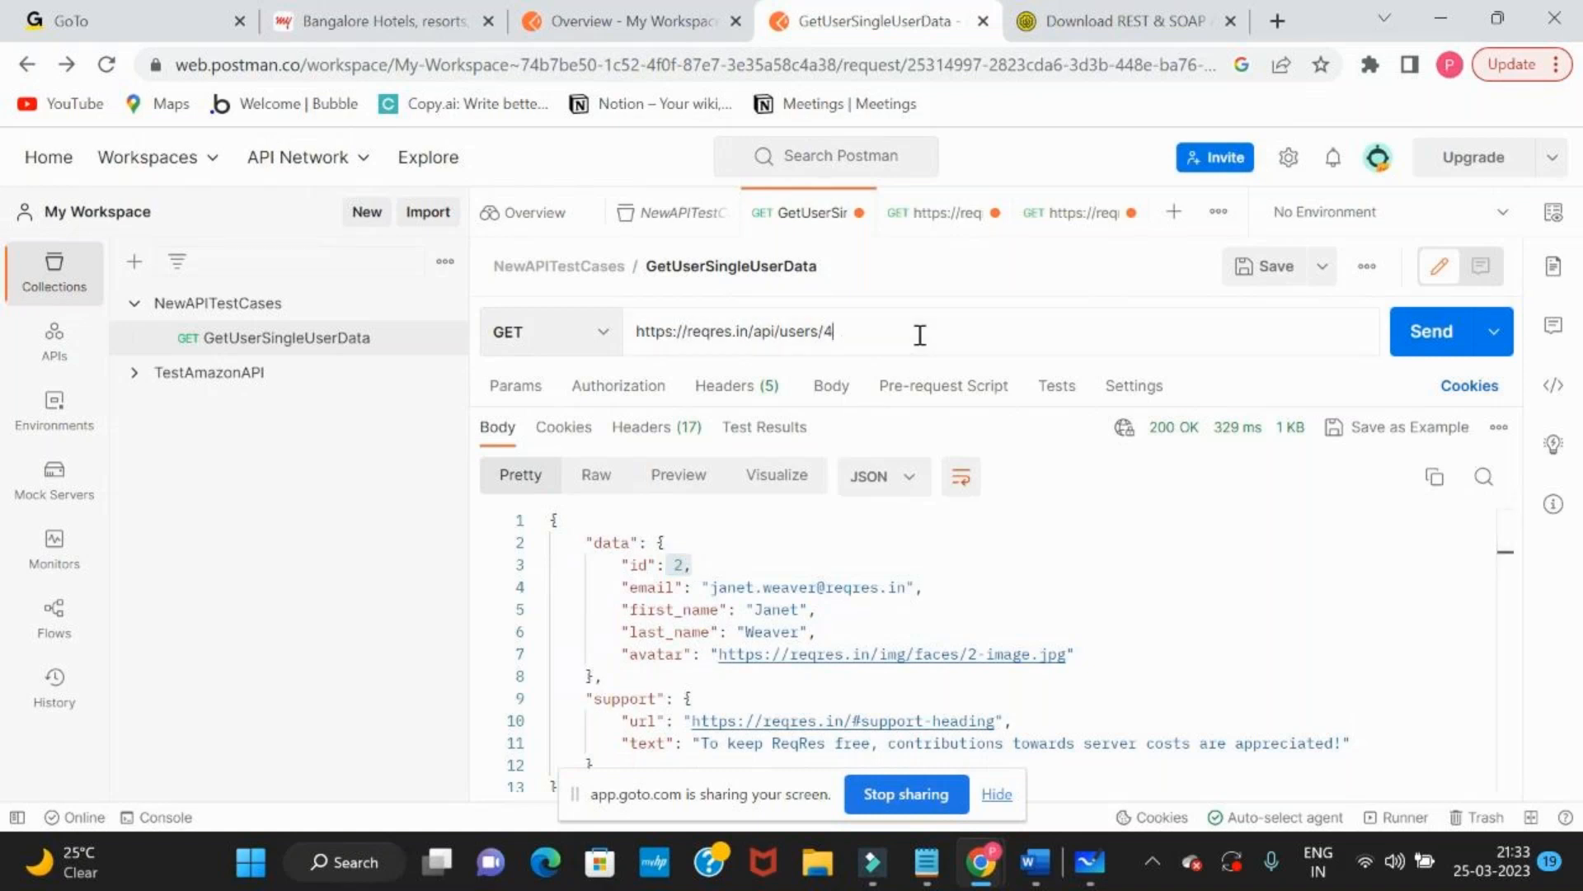
{"action": "left_click", "coordinate": [1443, 333]}
{"action": "left_click_drag", "start_coordinate": [659, 543], "coordinate": [717, 658]}
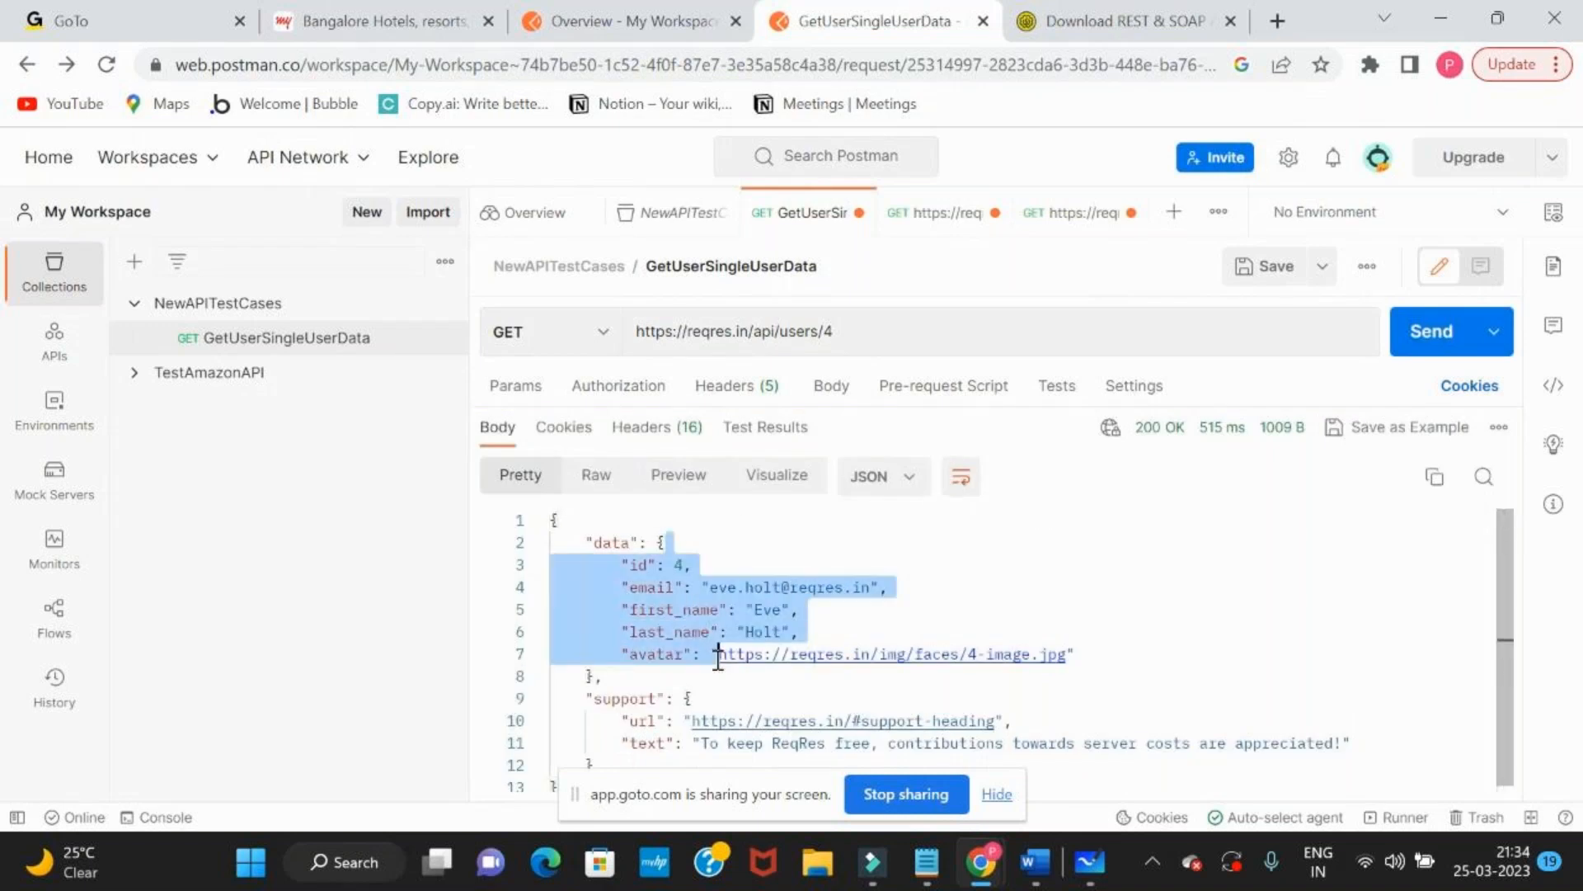
{"action": "left_click", "coordinate": [719, 656]}
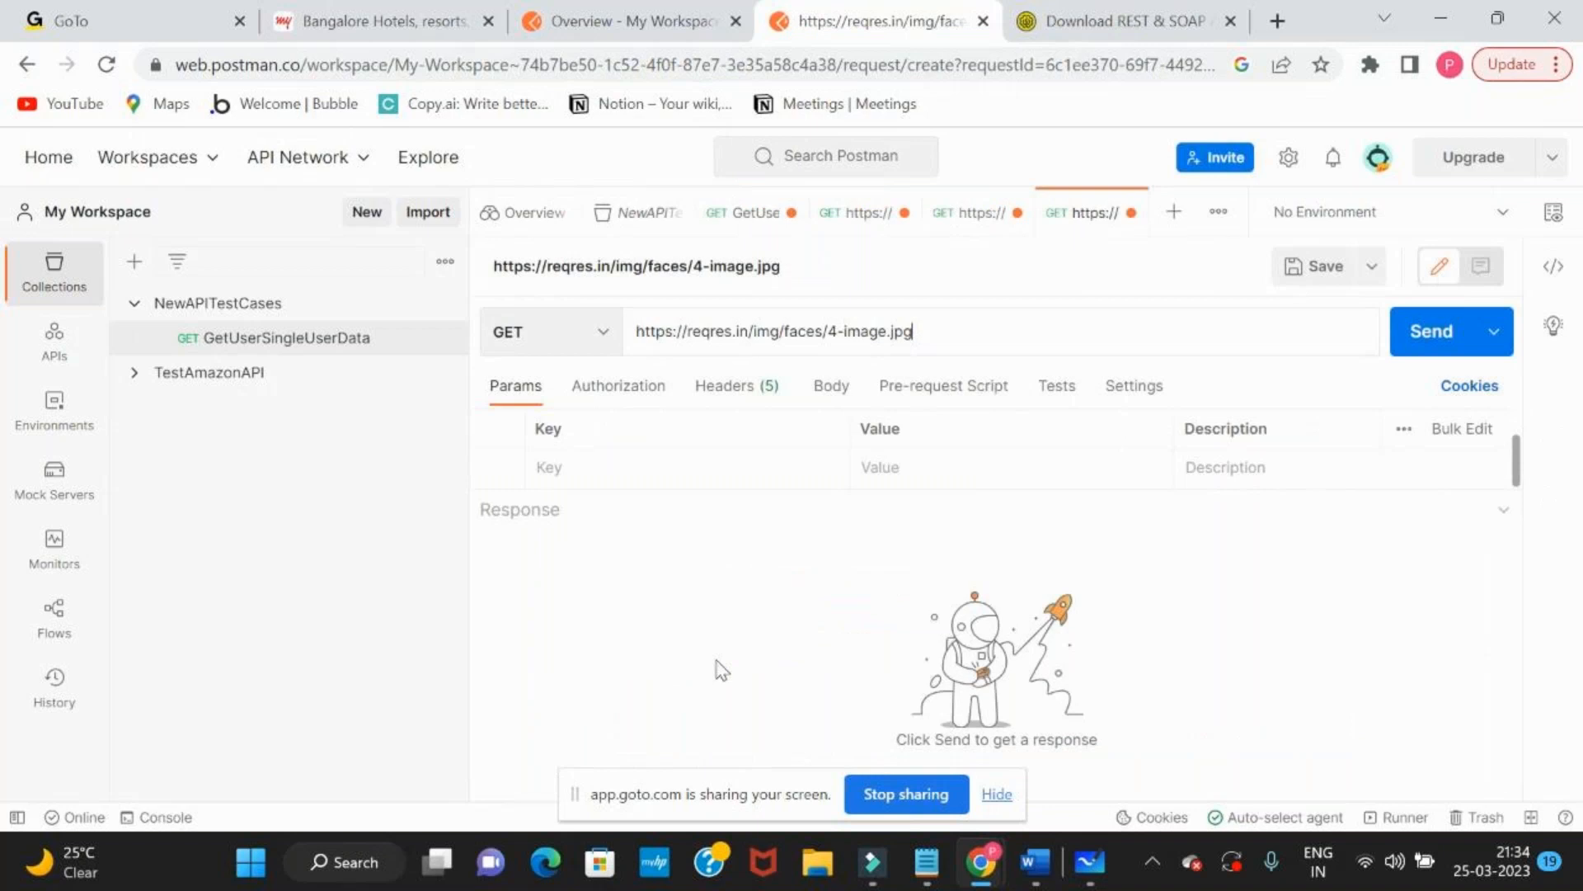
Return to the GetUserSingleUserData request and highlight the id through avatar fields in the user 4 response
{"action": "left_click", "coordinate": [25, 66]}
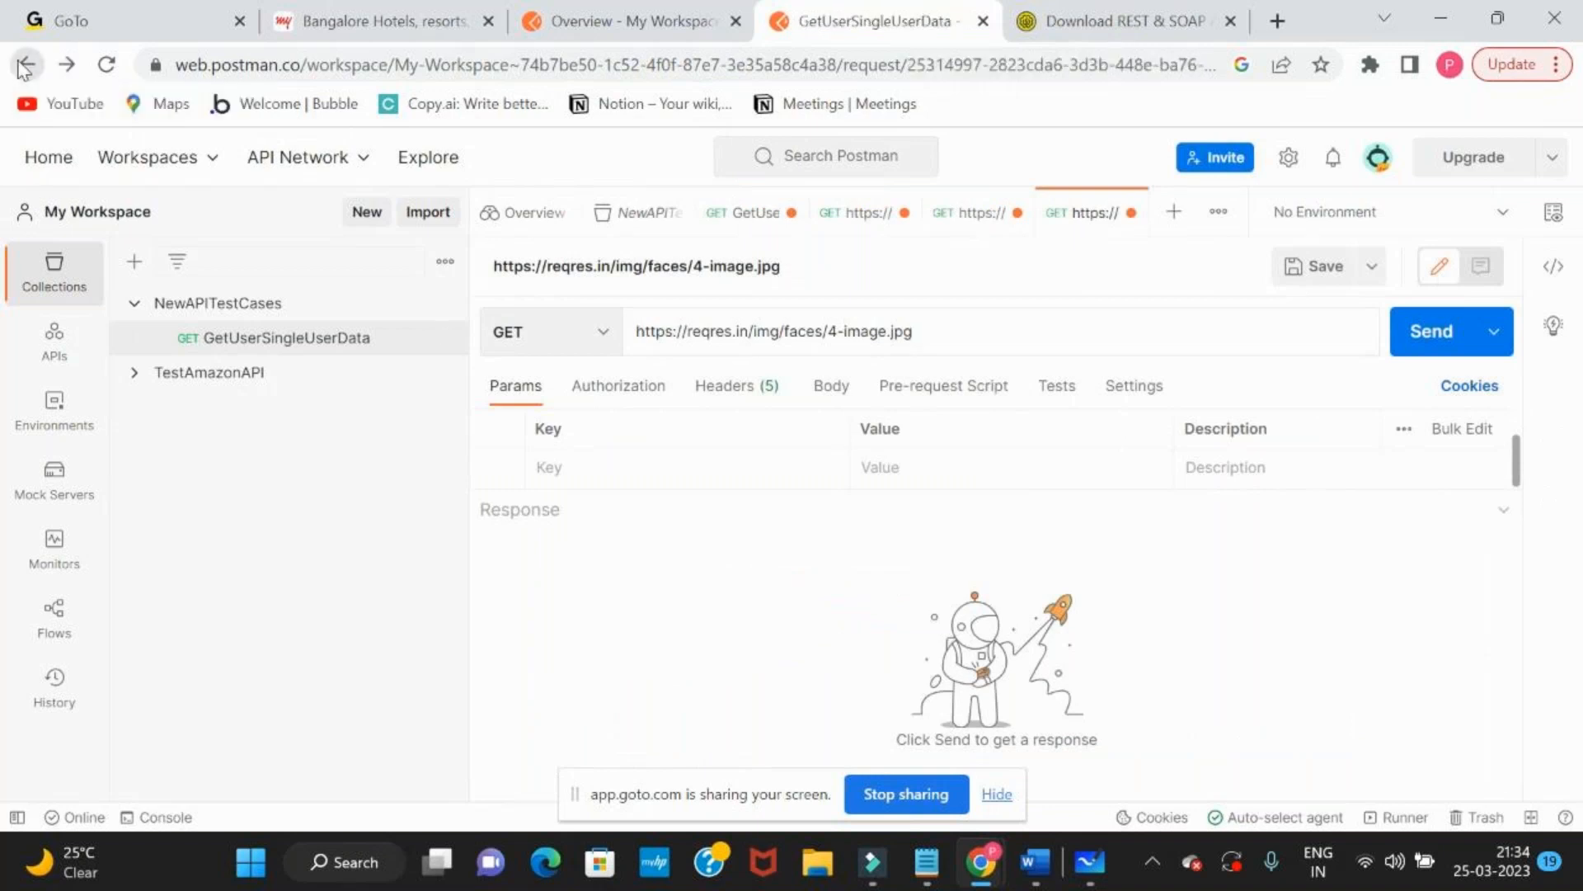
{"action": "left_click", "coordinate": [751, 669]}
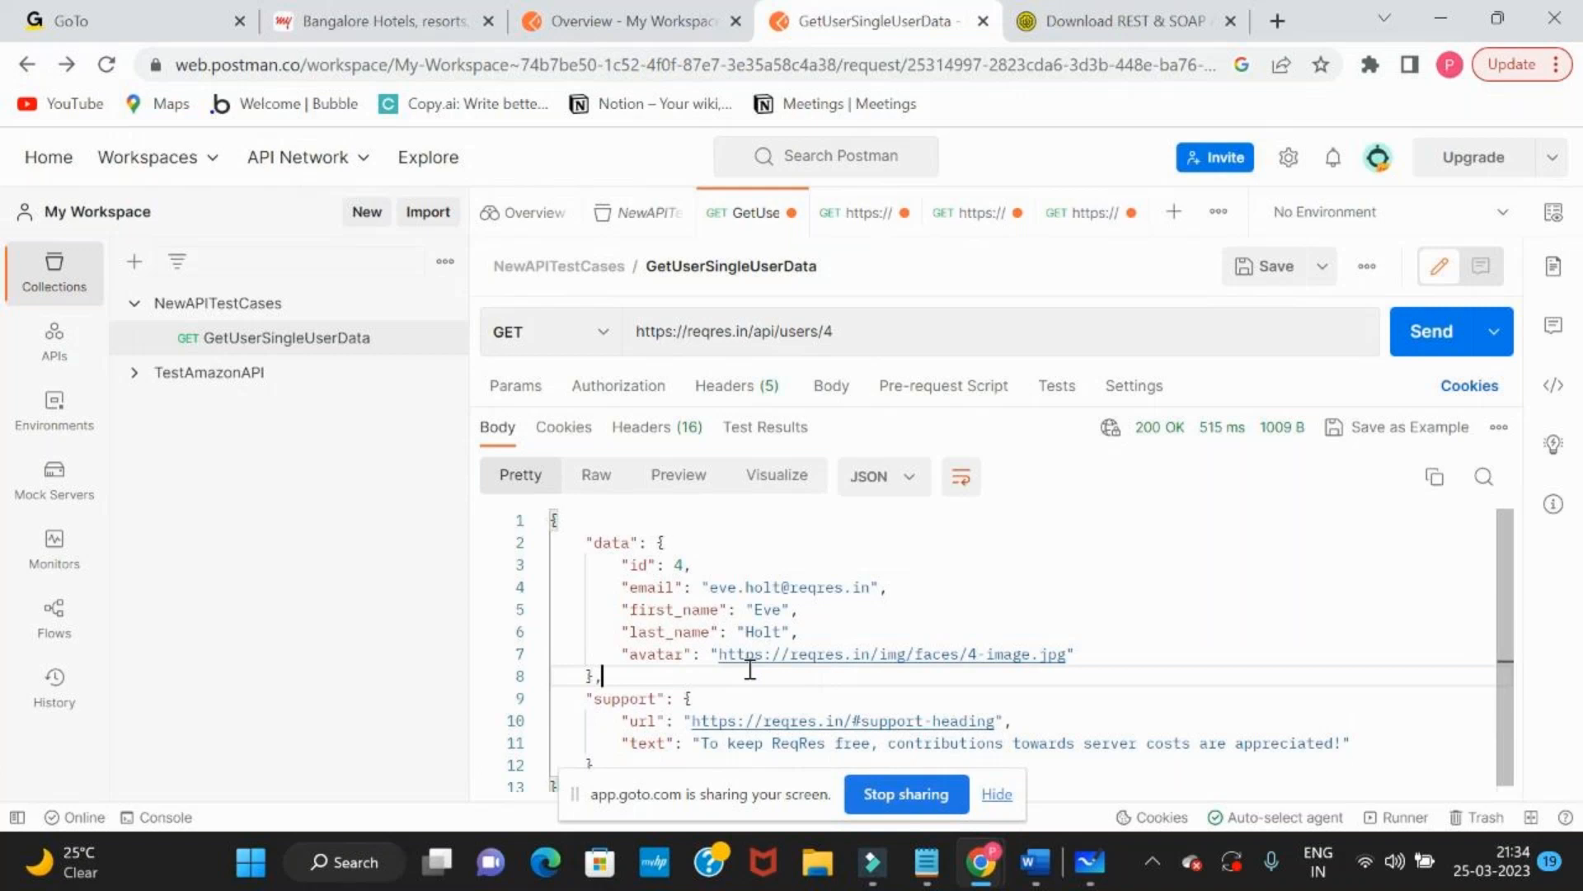
{"action": "scroll", "coordinate": [750, 669], "scroll_direction": "down", "scroll_amount": 1}
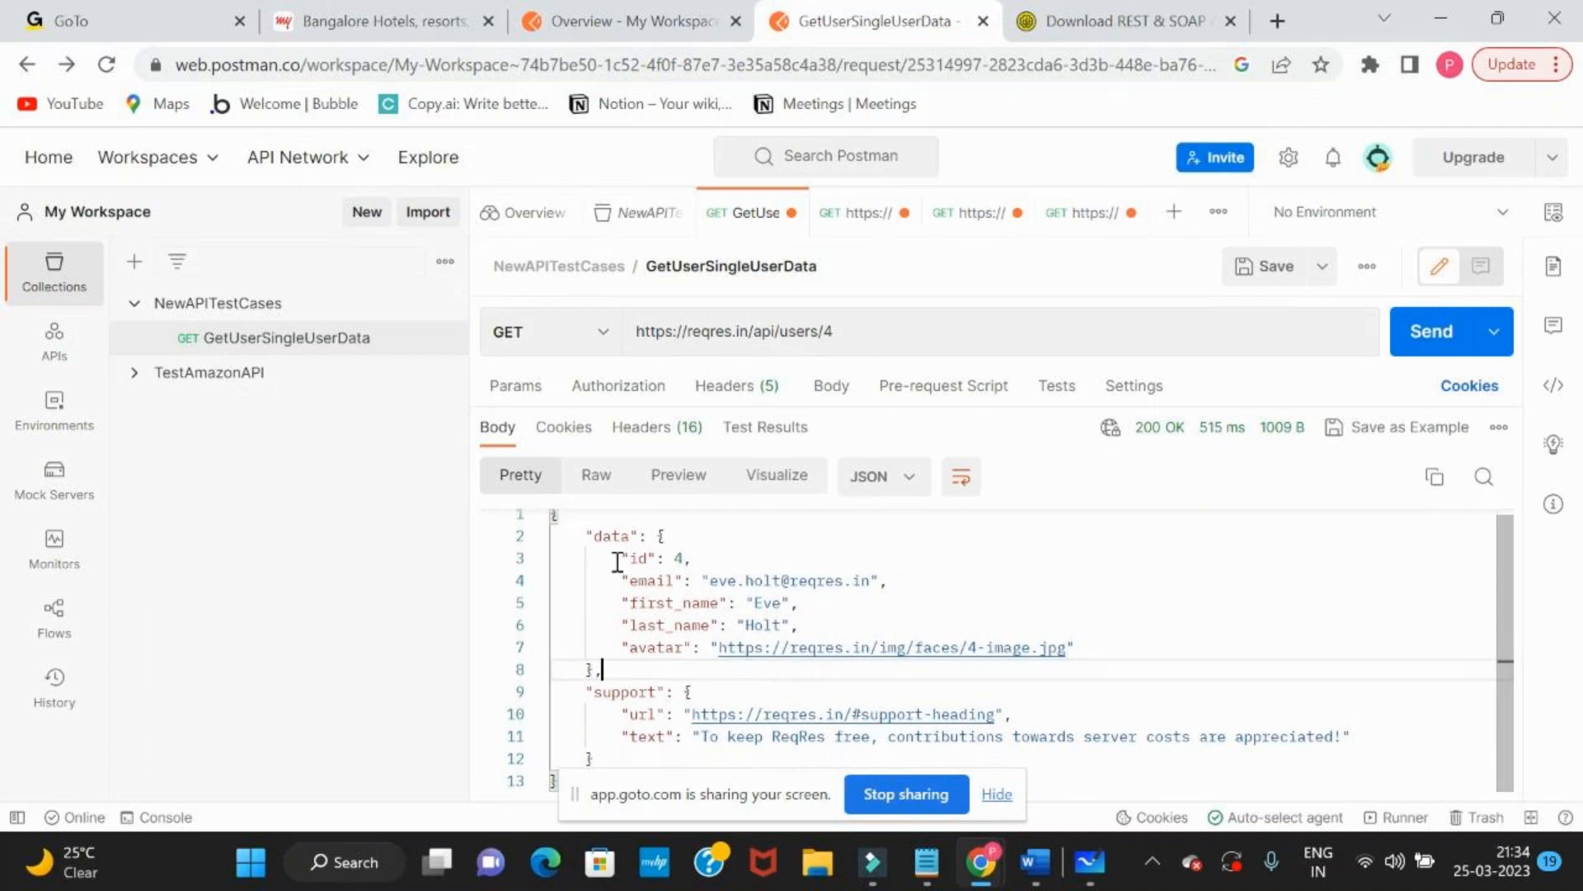
{"action": "left_click_drag", "start_coordinate": [622, 557], "coordinate": [706, 653]}
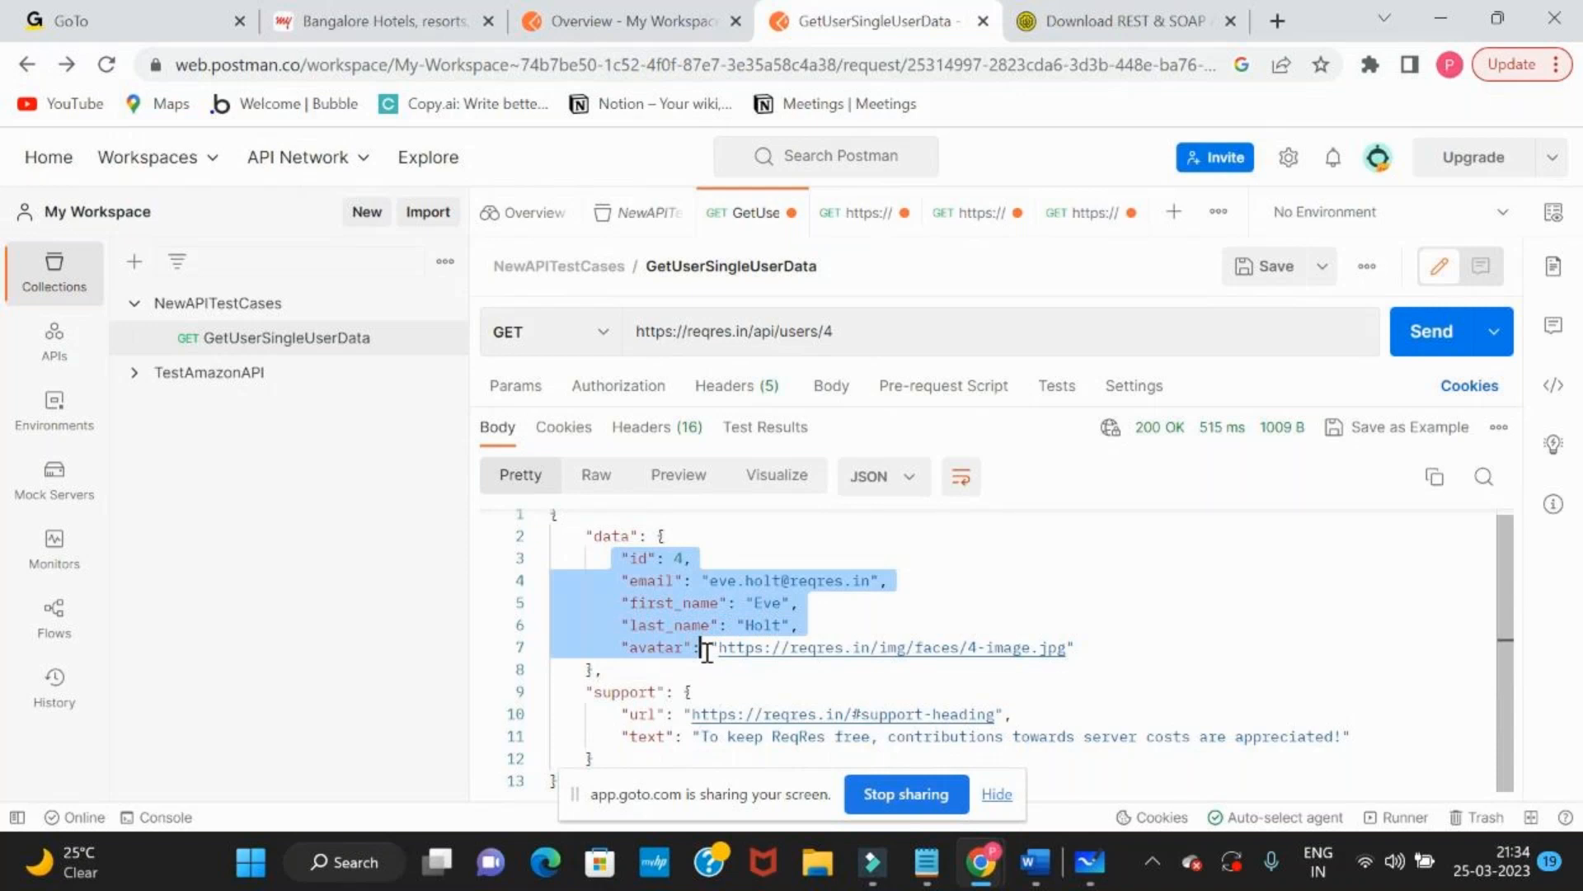
Switch to Microsoft Whiteboard and add a "Response no data- Defect" text below the "What we test in API Testing ?" notes
{"action": "key", "text": "alt+Tab"}
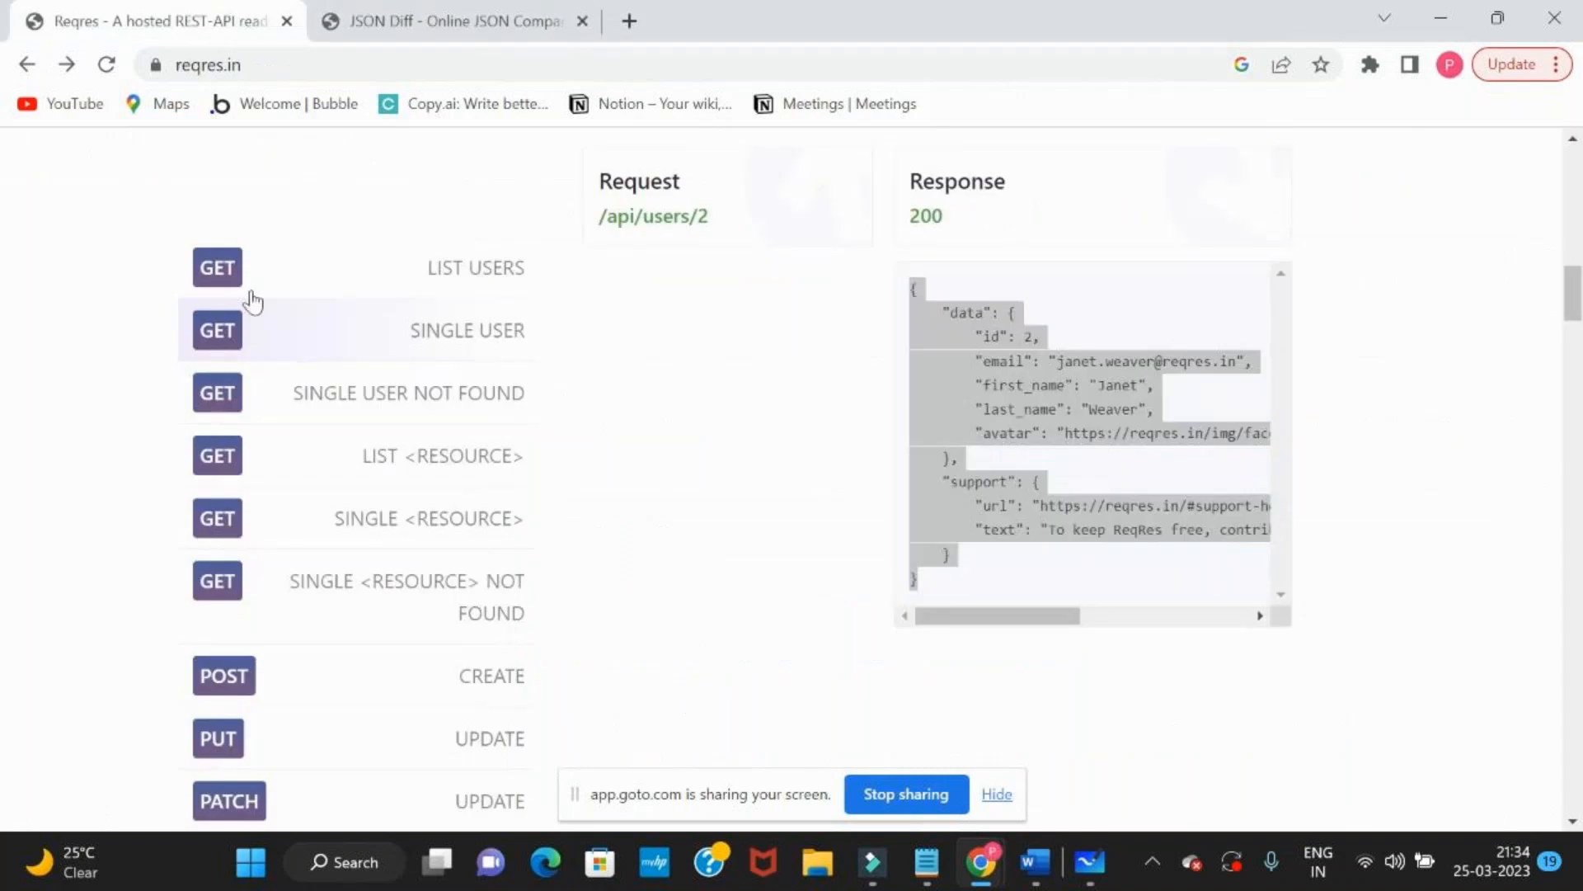
{"action": "key", "text": "alt+Tab"}
{"action": "key", "text": "Tab"}
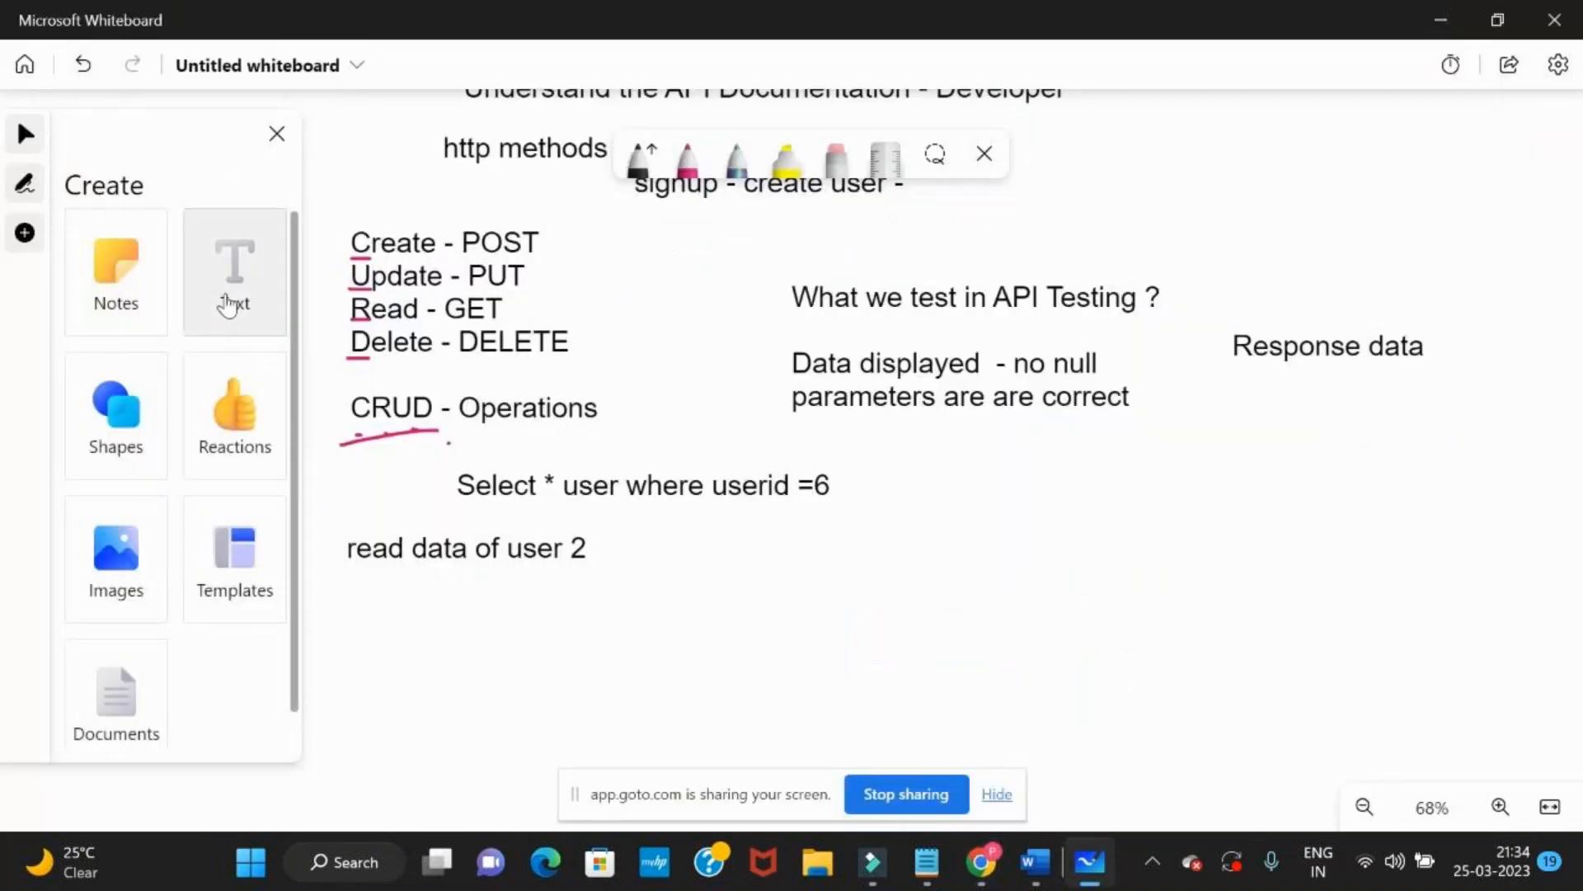
{"action": "double_click", "coordinate": [886, 551]}
{"action": "type", "text": "Response -"}
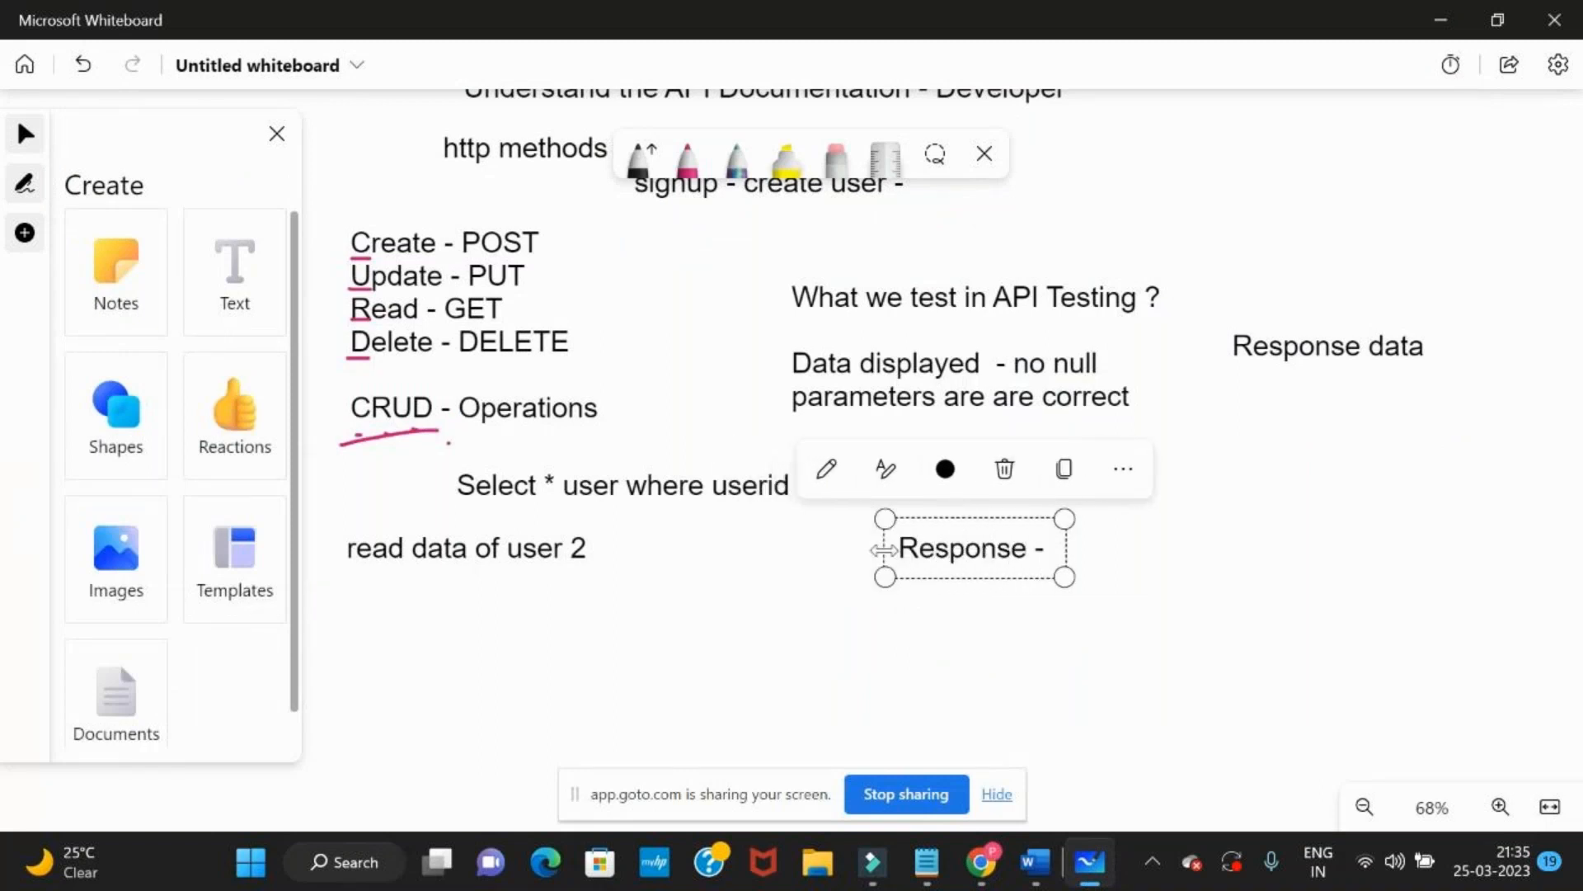
{"action": "key", "text": "BackSpace"}
{"action": "key", "text": "BackSpace"}
{"action": "type", "text": "no"}
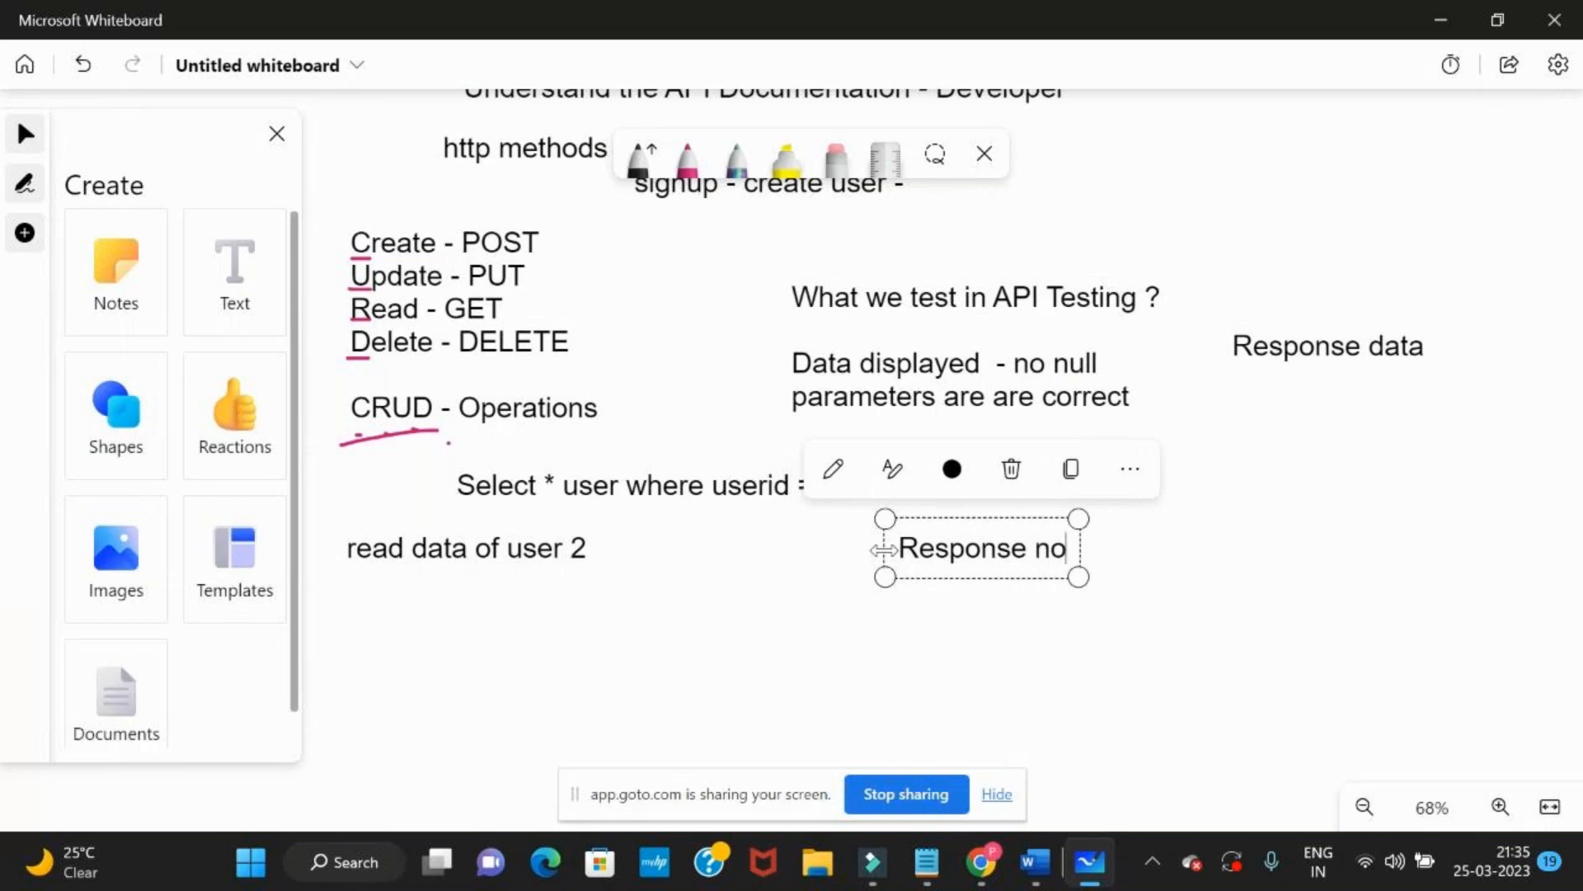
{"action": "type", "text": " data"}
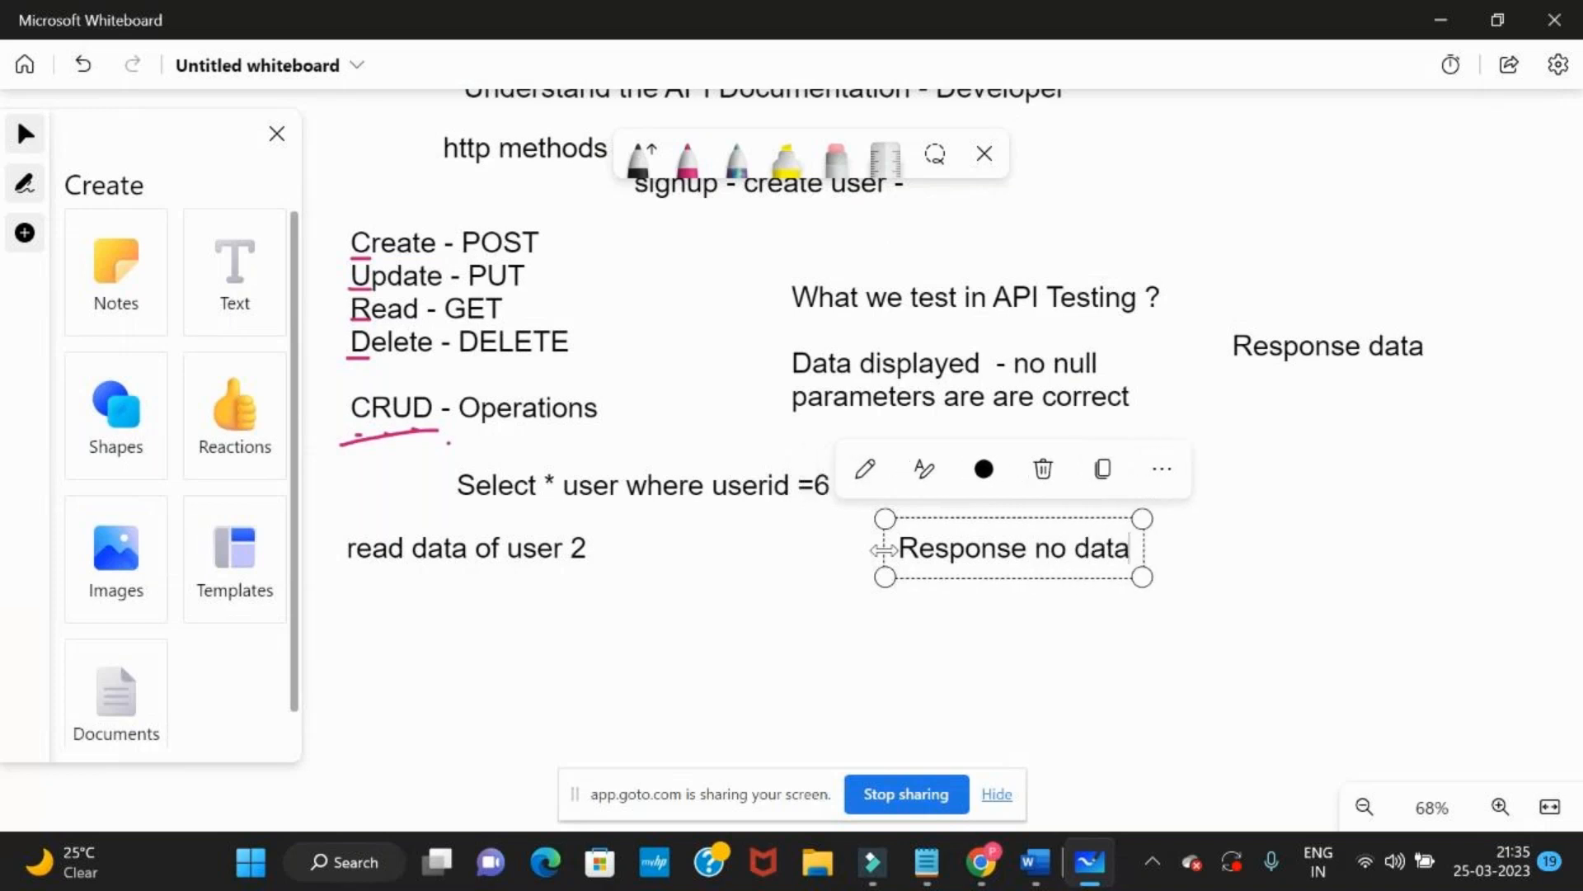
{"action": "type", "text": "-"}
{"action": "key", "text": "BackSpace"}
{"action": "type", "text": "- "}
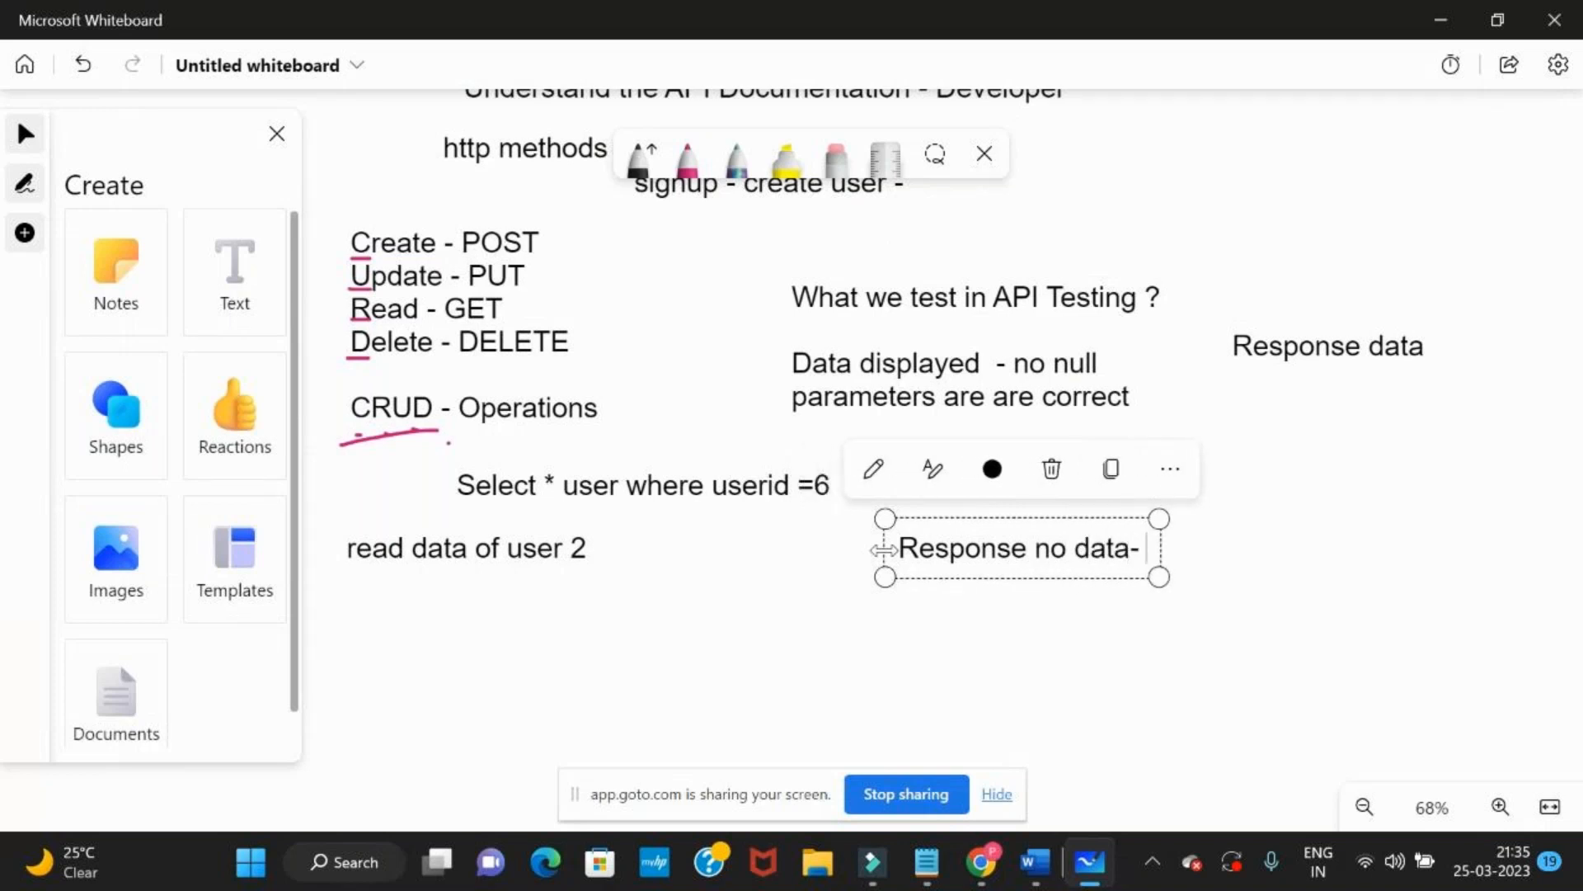
{"action": "type", "text": "Defec"}
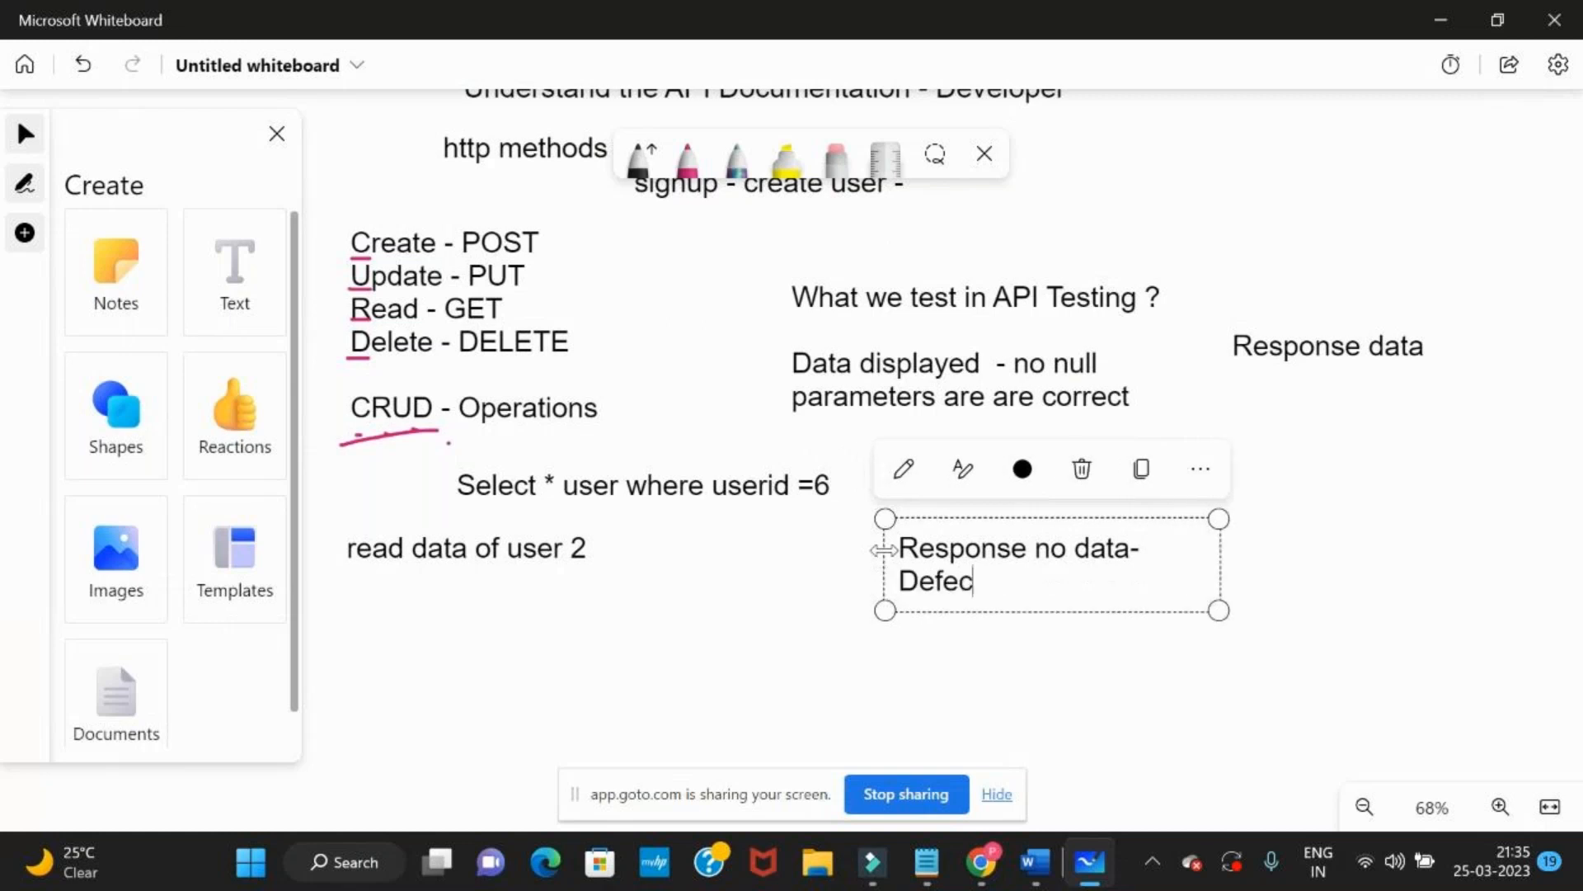
{"action": "type", "text": "t"}
Add the line "API - get user no data" below a blank line in the defect note
{"action": "key", "text": "Return"}
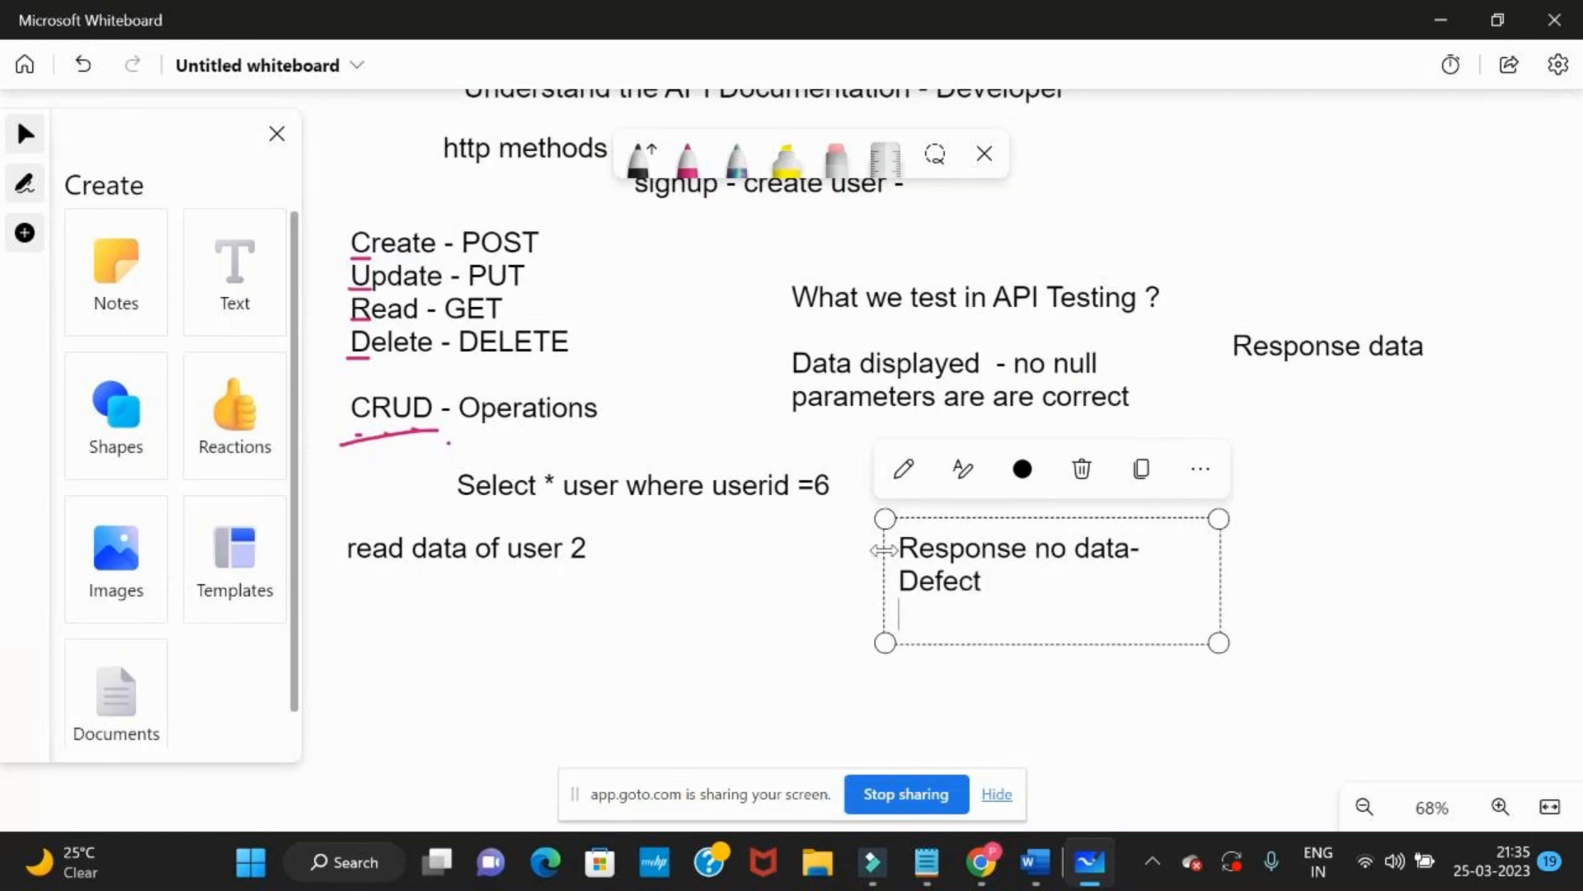
{"action": "key", "text": "Return"}
{"action": "type", "text": "AP"}
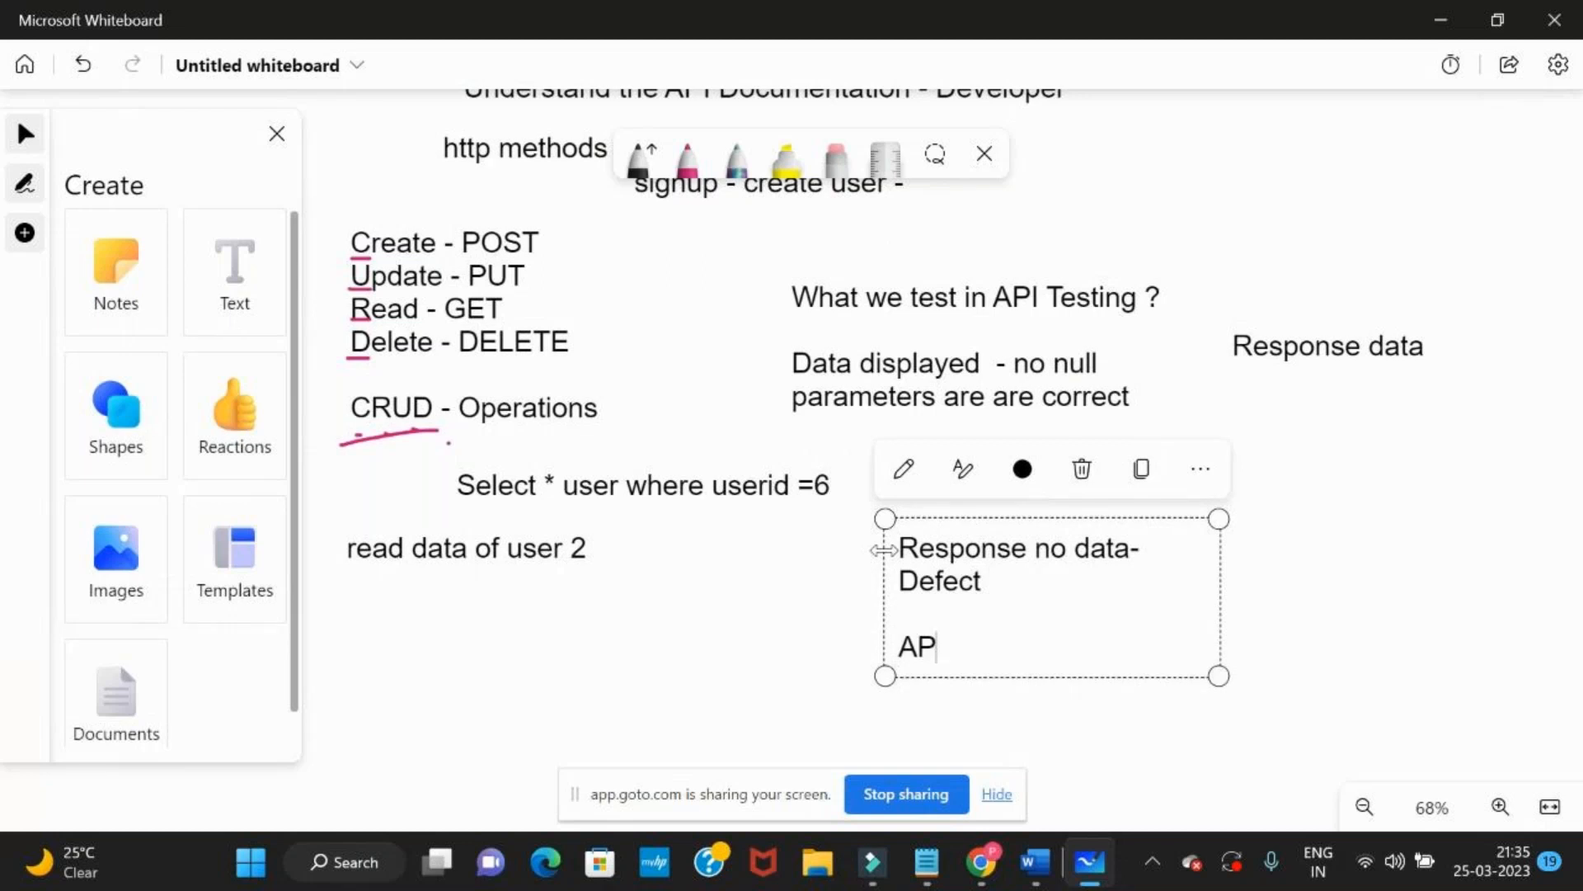
{"action": "type", "text": "I - get user "}
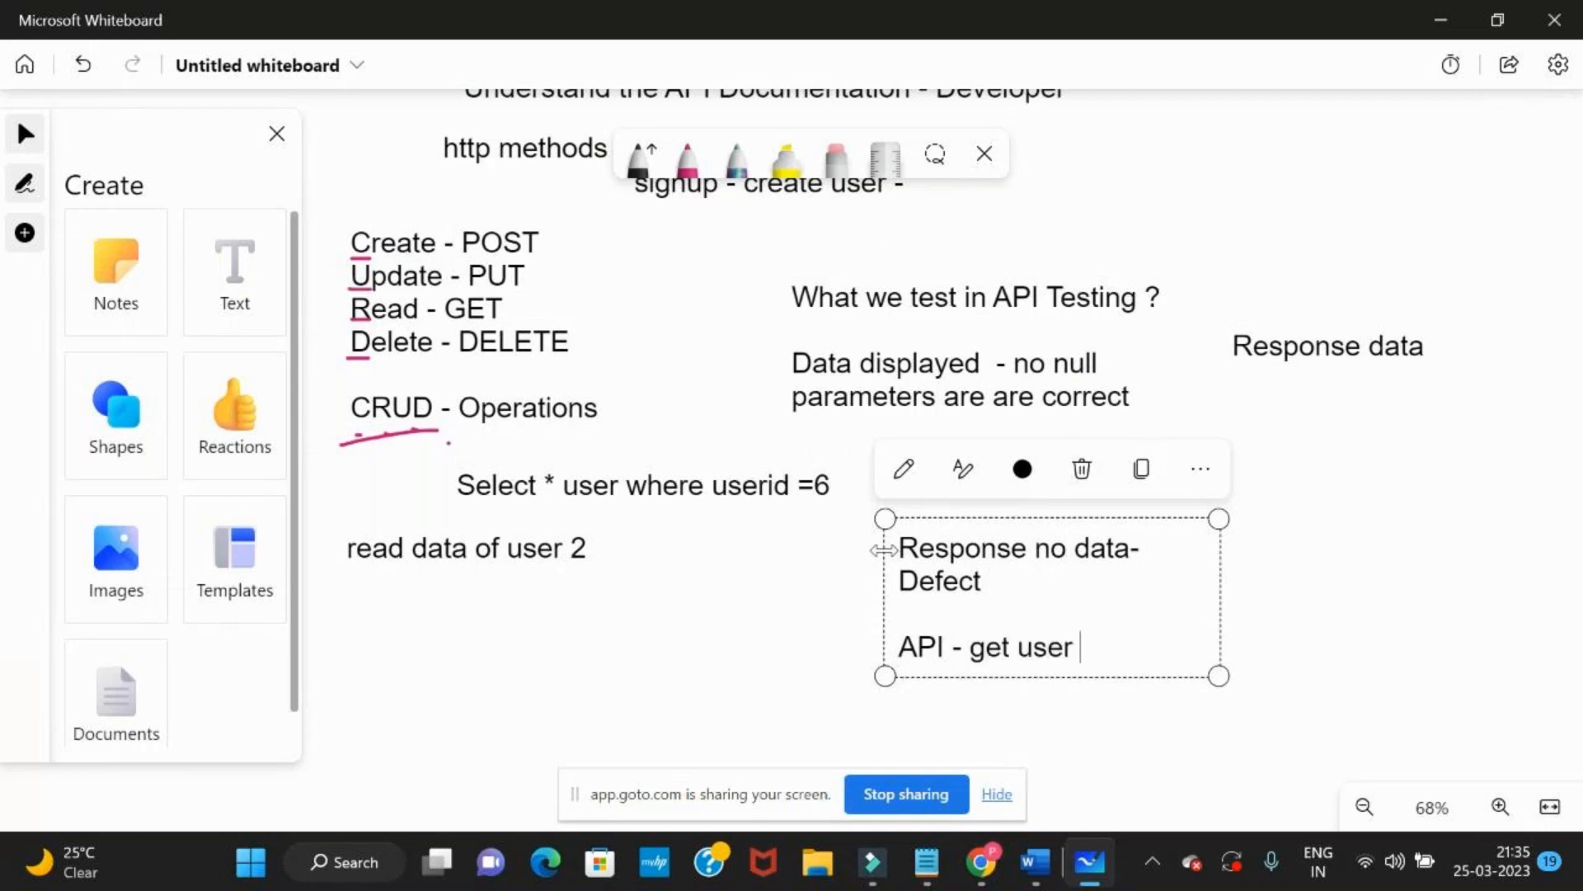
{"action": "type", "text": "no data"}
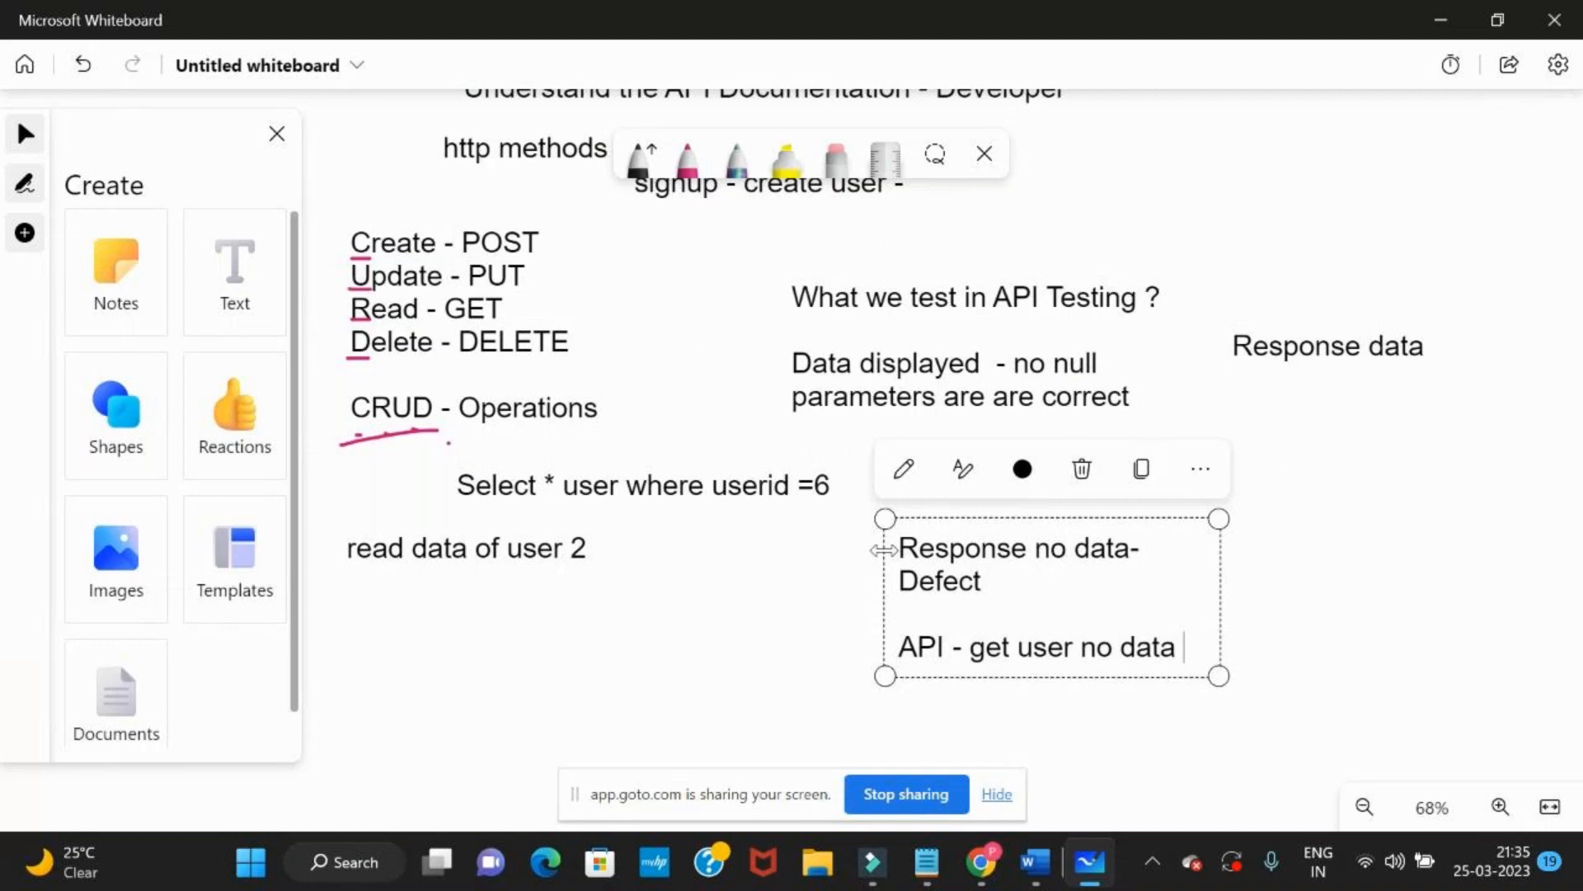
{"action": "left_click_drag", "start_coordinate": [973, 648], "coordinate": [1165, 636]}
{"action": "left_click", "coordinate": [1165, 639]}
{"action": "left_click", "coordinate": [1192, 646]}
View the user 4 response in Postman, then return to Microsoft Whiteboard and add "server is shwoing 503 - defect" to the defect note
{"action": "key", "text": "alt+Tab"}
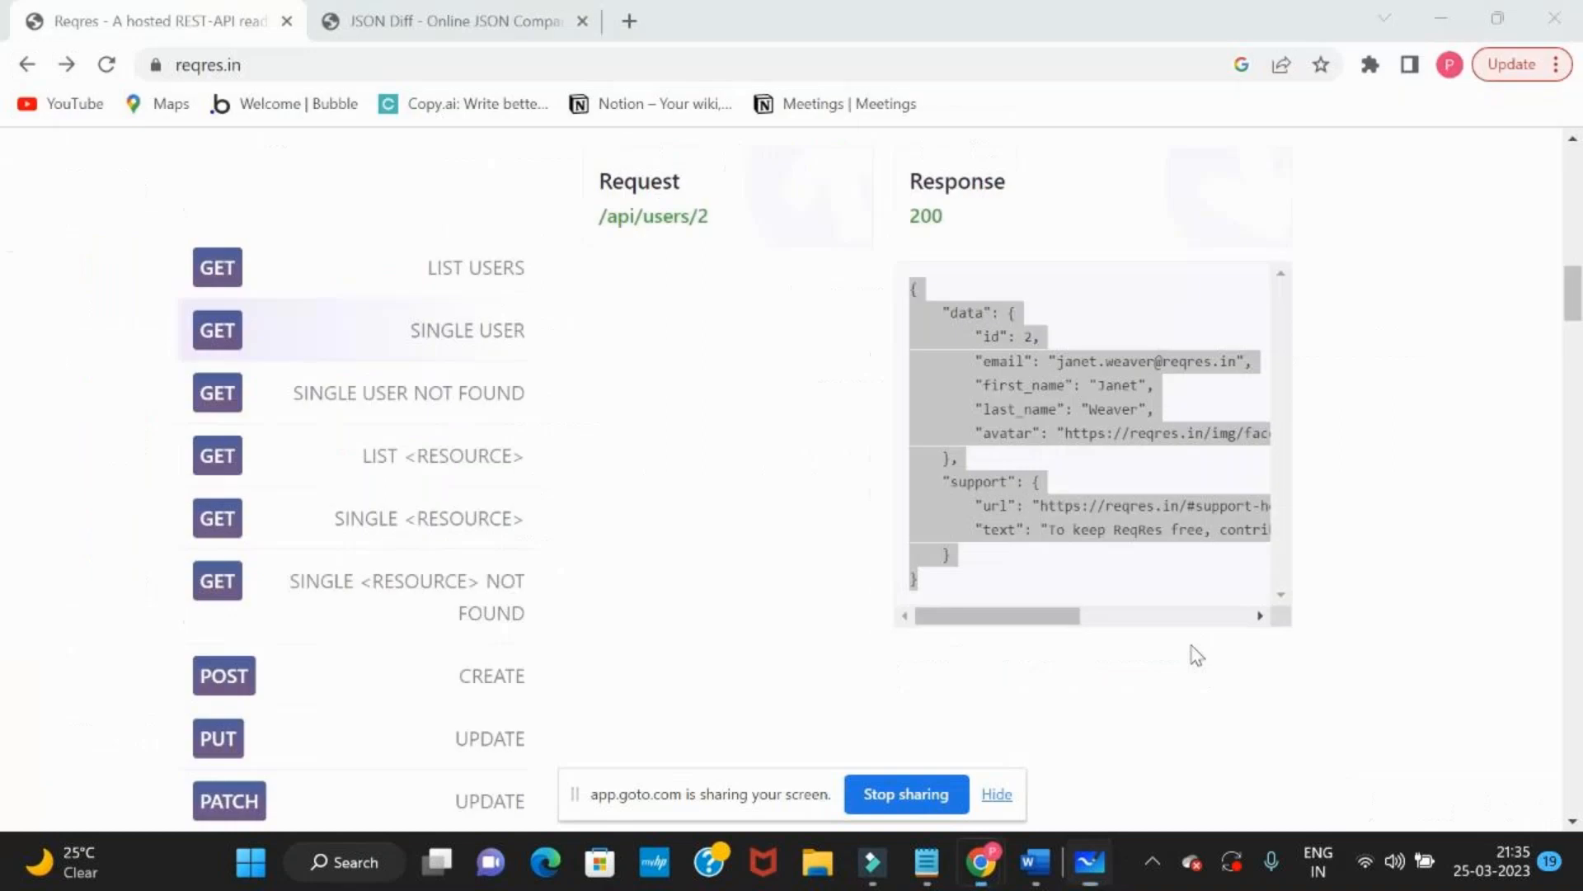
{"action": "key", "text": "alt+Tab"}
{"action": "key", "text": "alt+Tab"}
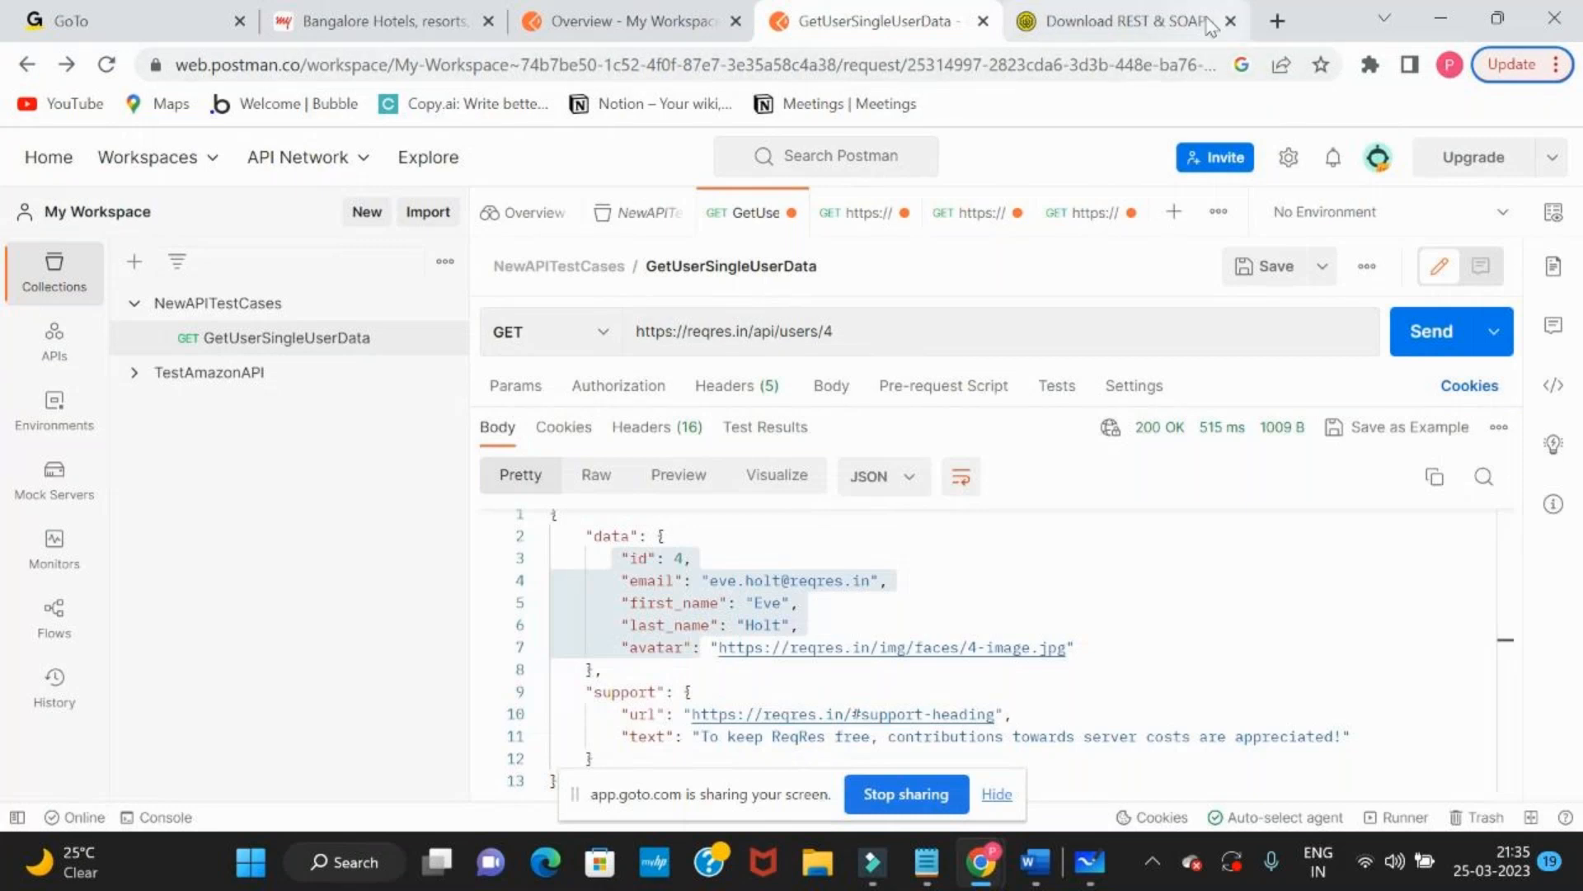
{"action": "key", "text": "alt+Tab"}
{"action": "key", "text": "alt+Tab"}
{"action": "key", "text": "alt+Tab"}
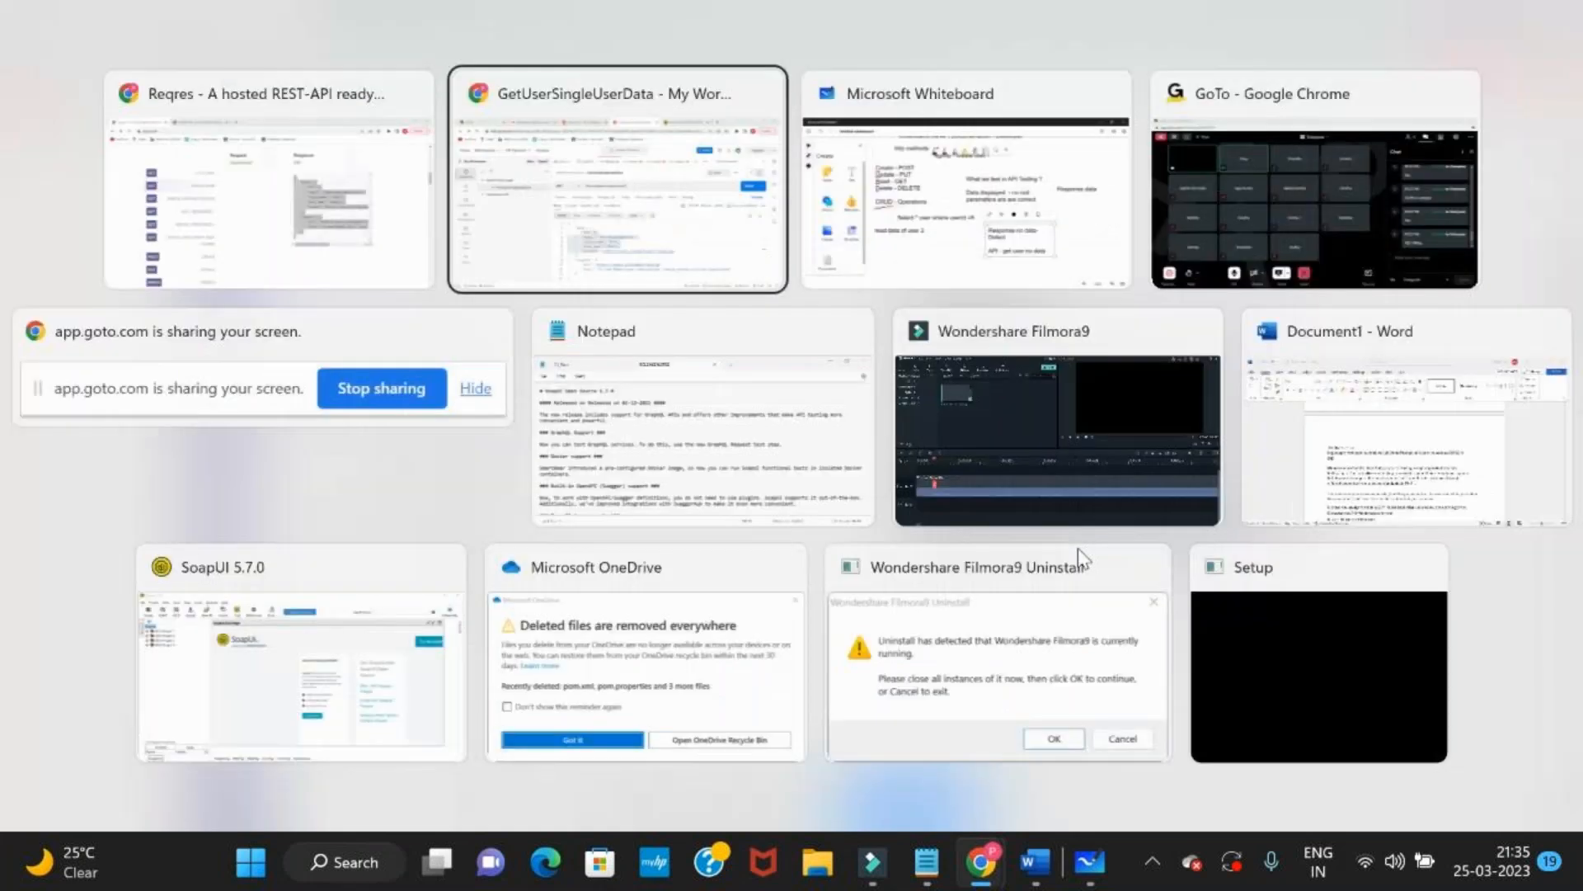
{"action": "key", "text": "Return"}
{"action": "type", "text": "se"}
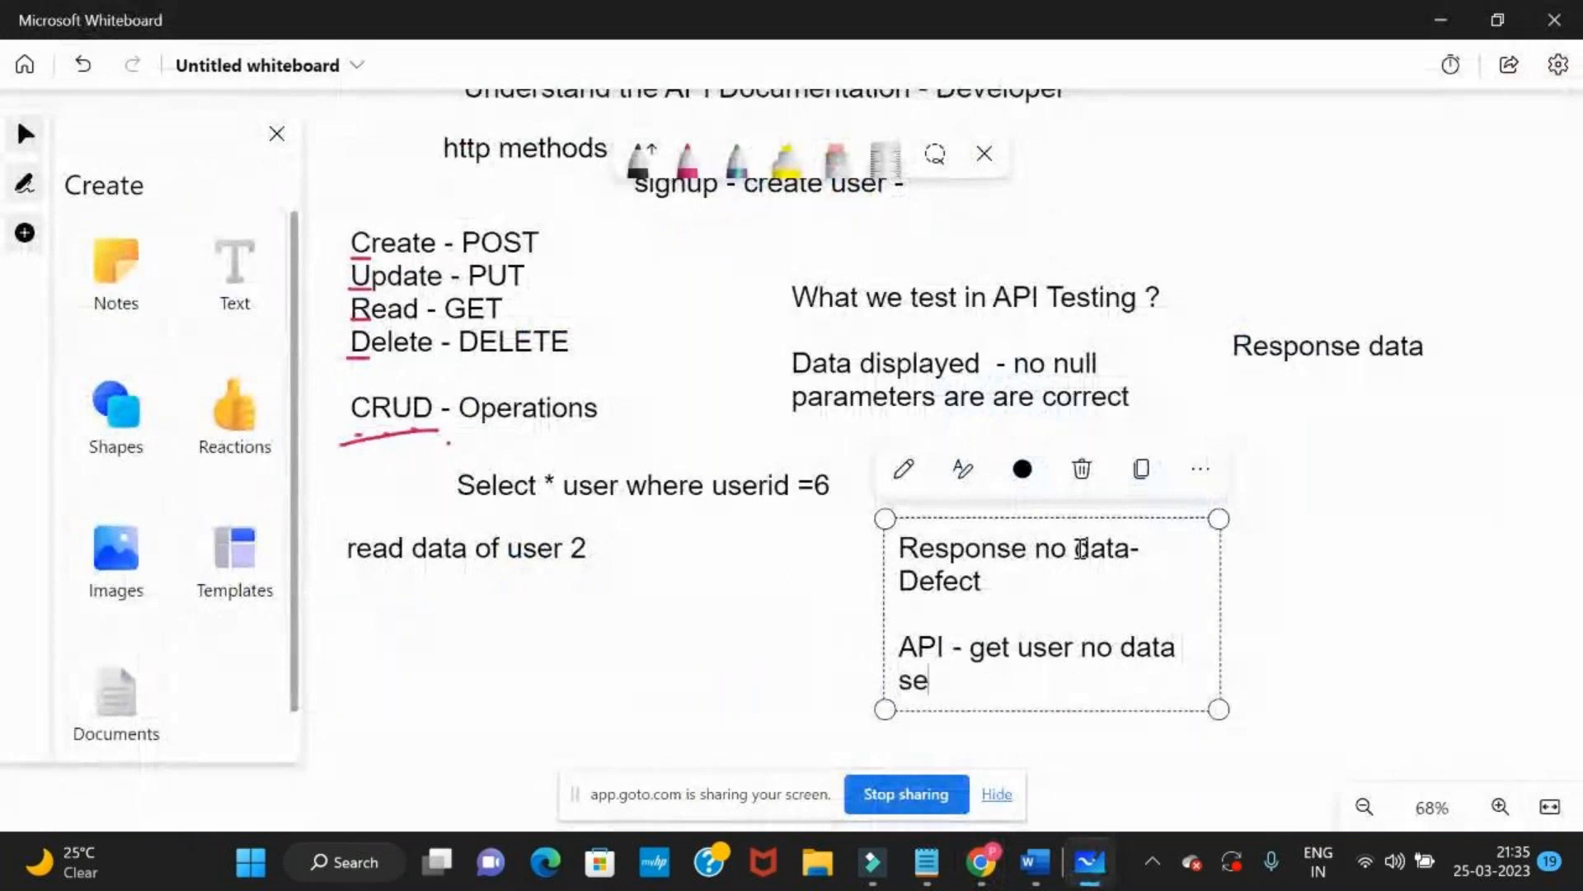
{"action": "type", "text": "rver is sh"}
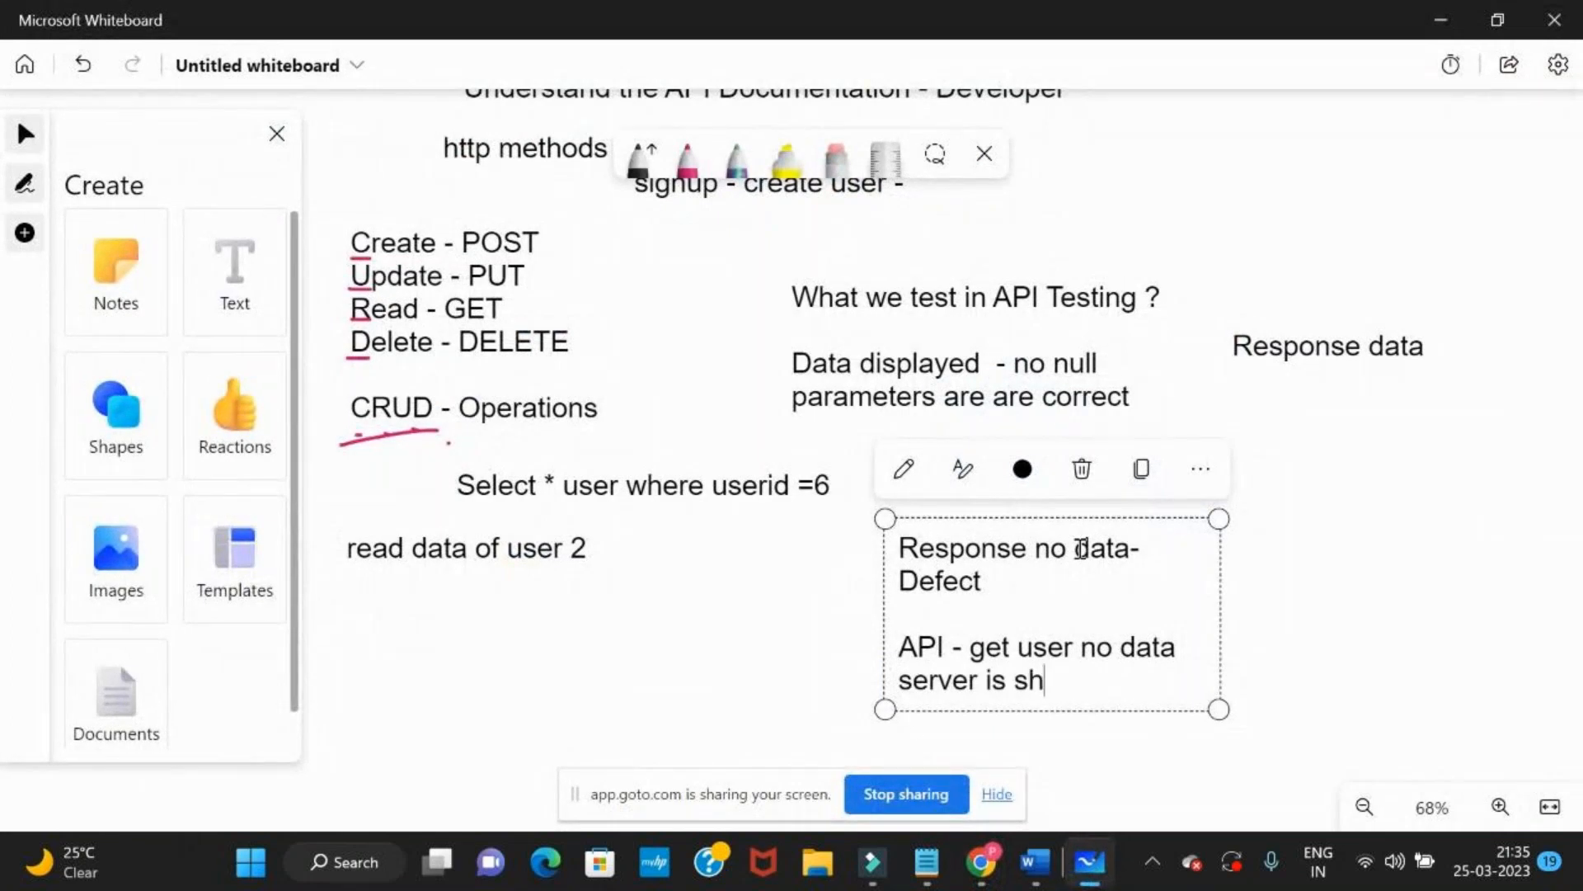
{"action": "type", "text": "woing 503 - defect"}
Add the line "404 page -defect" at the end of the defect note
{"action": "key", "text": "Return"}
{"action": "type", "text": "40"}
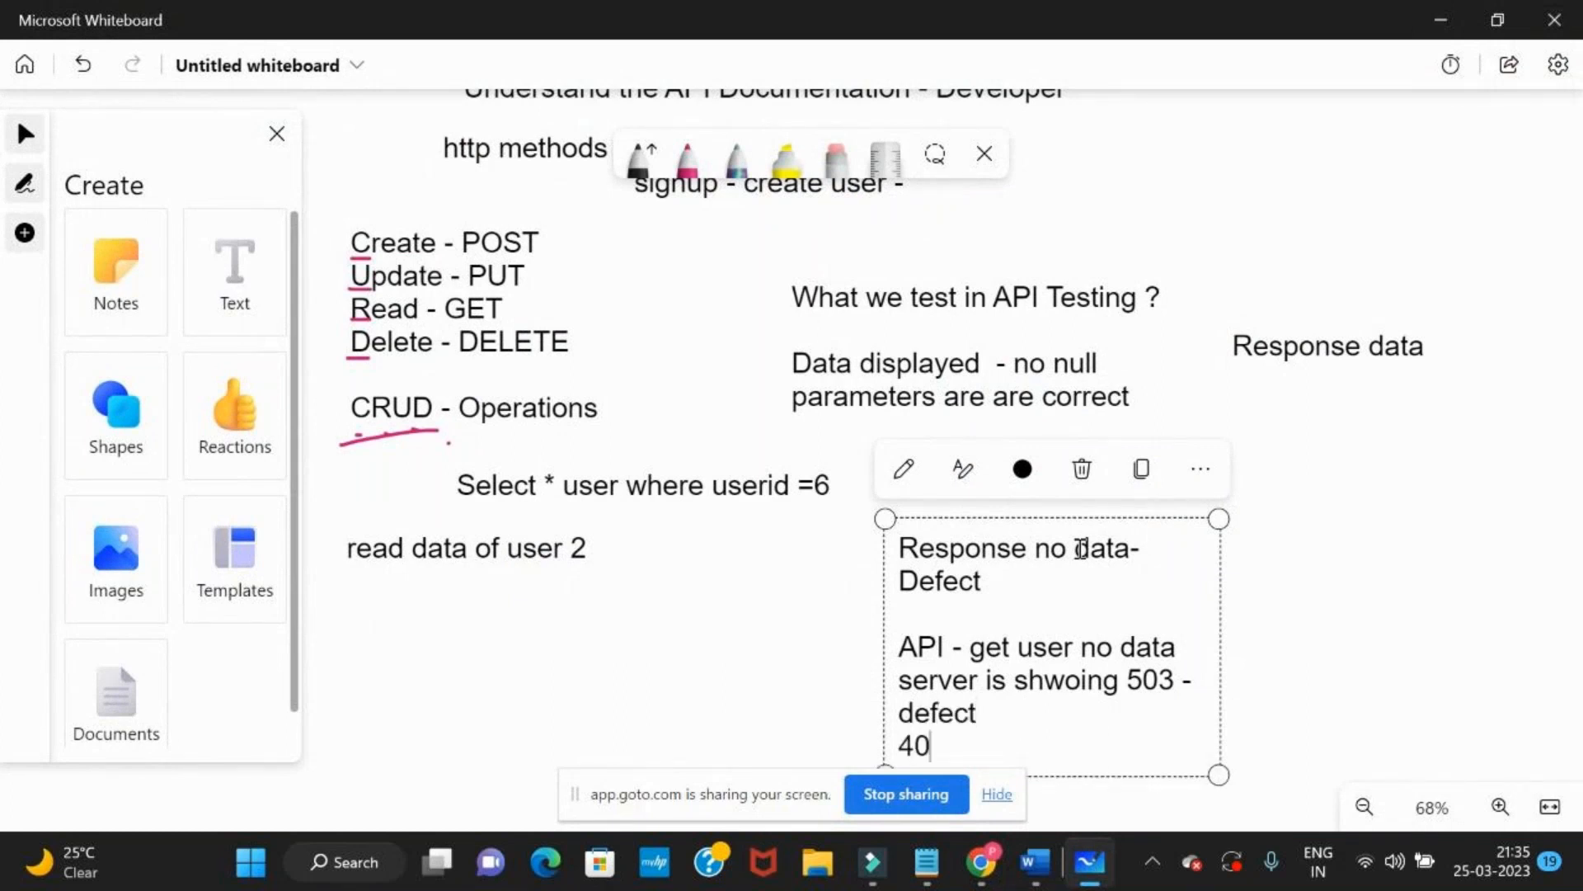
{"action": "type", "text": "4 page -d efe"}
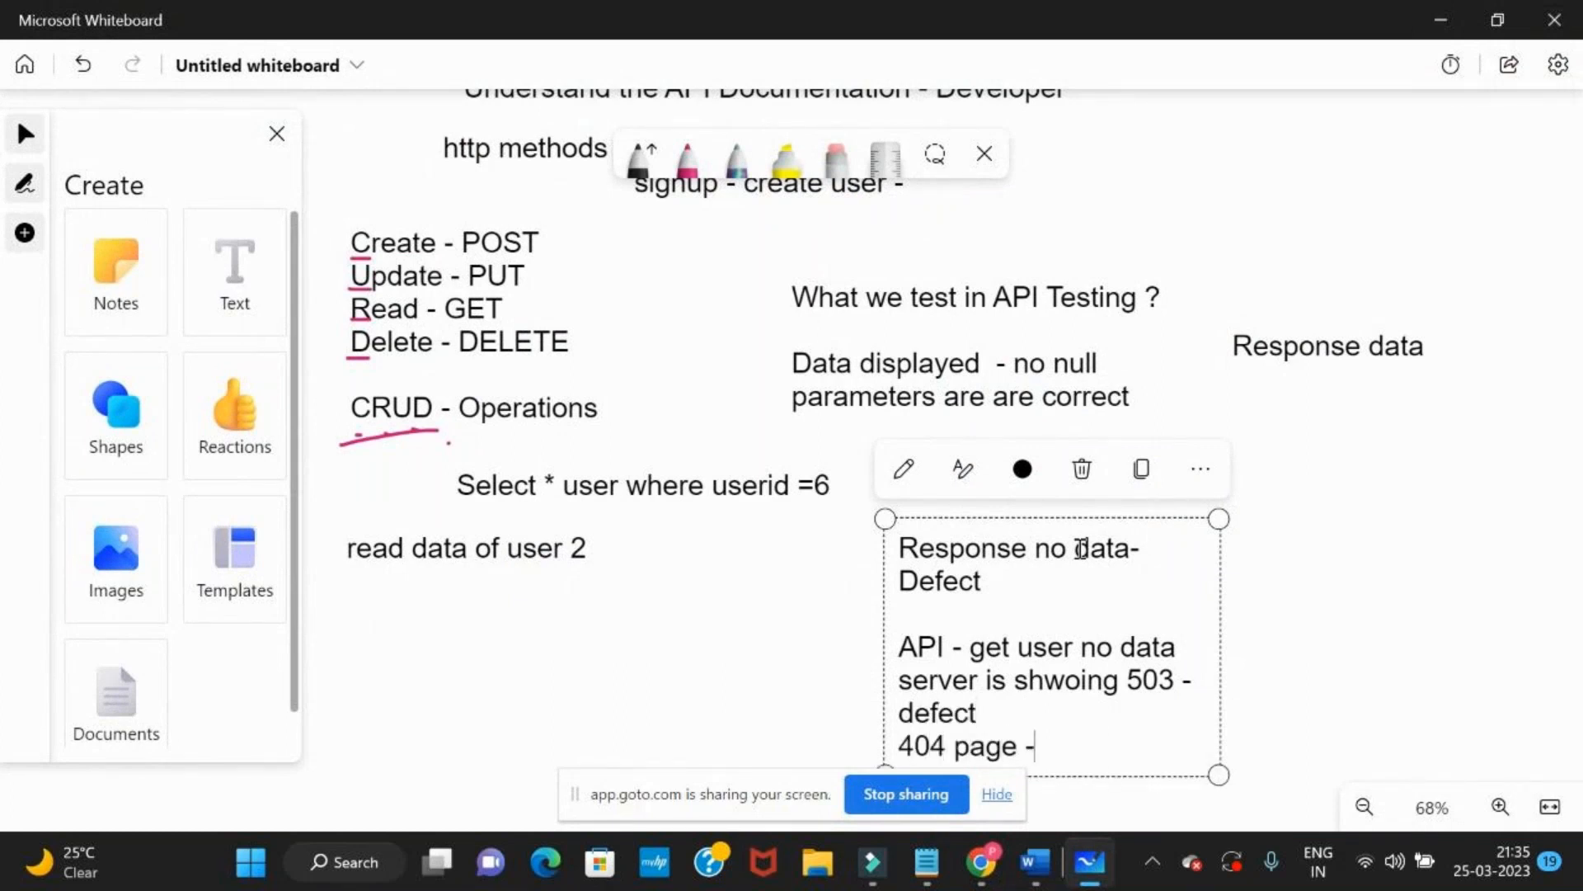
{"action": "key", "text": "BackSpace"}
{"action": "key", "text": "BackSpace"}
{"action": "key", "text": "BackSpace"}
{"action": "key", "text": "BackSpace"}
{"action": "type", "text": "efect"}
{"action": "key", "text": "Return"}
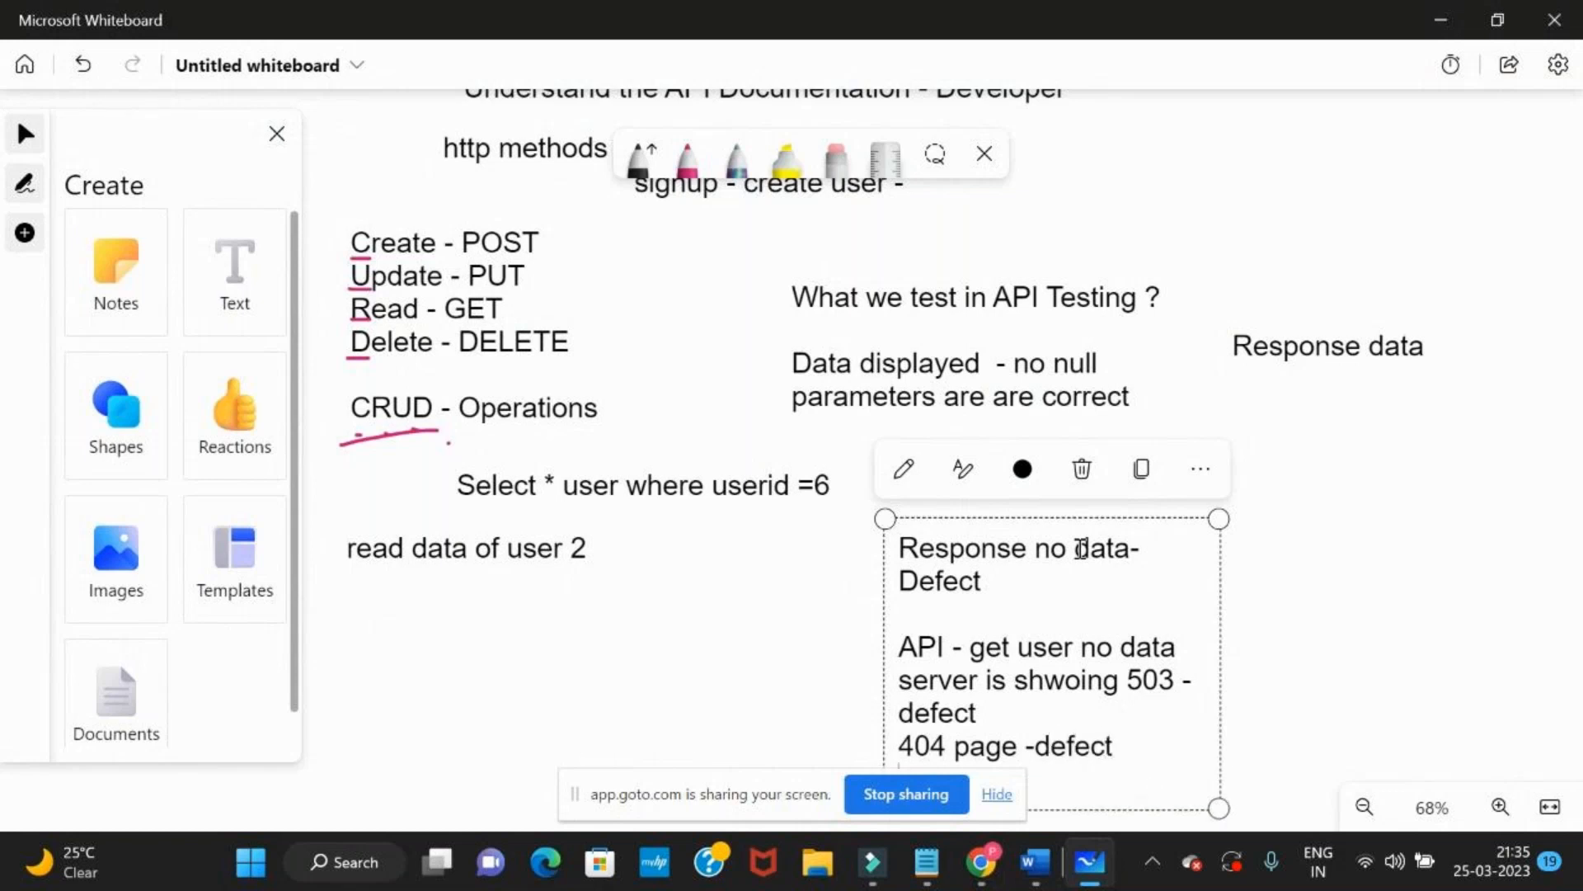
{"action": "key", "text": "alt+Tab"}
{"action": "key", "text": "alt+Tab"}
{"action": "key", "text": "alt+Tab"}
{"action": "key", "text": "BackSpace"}
{"action": "type", "text": "2"}
{"action": "left_click", "coordinate": [1412, 345]}
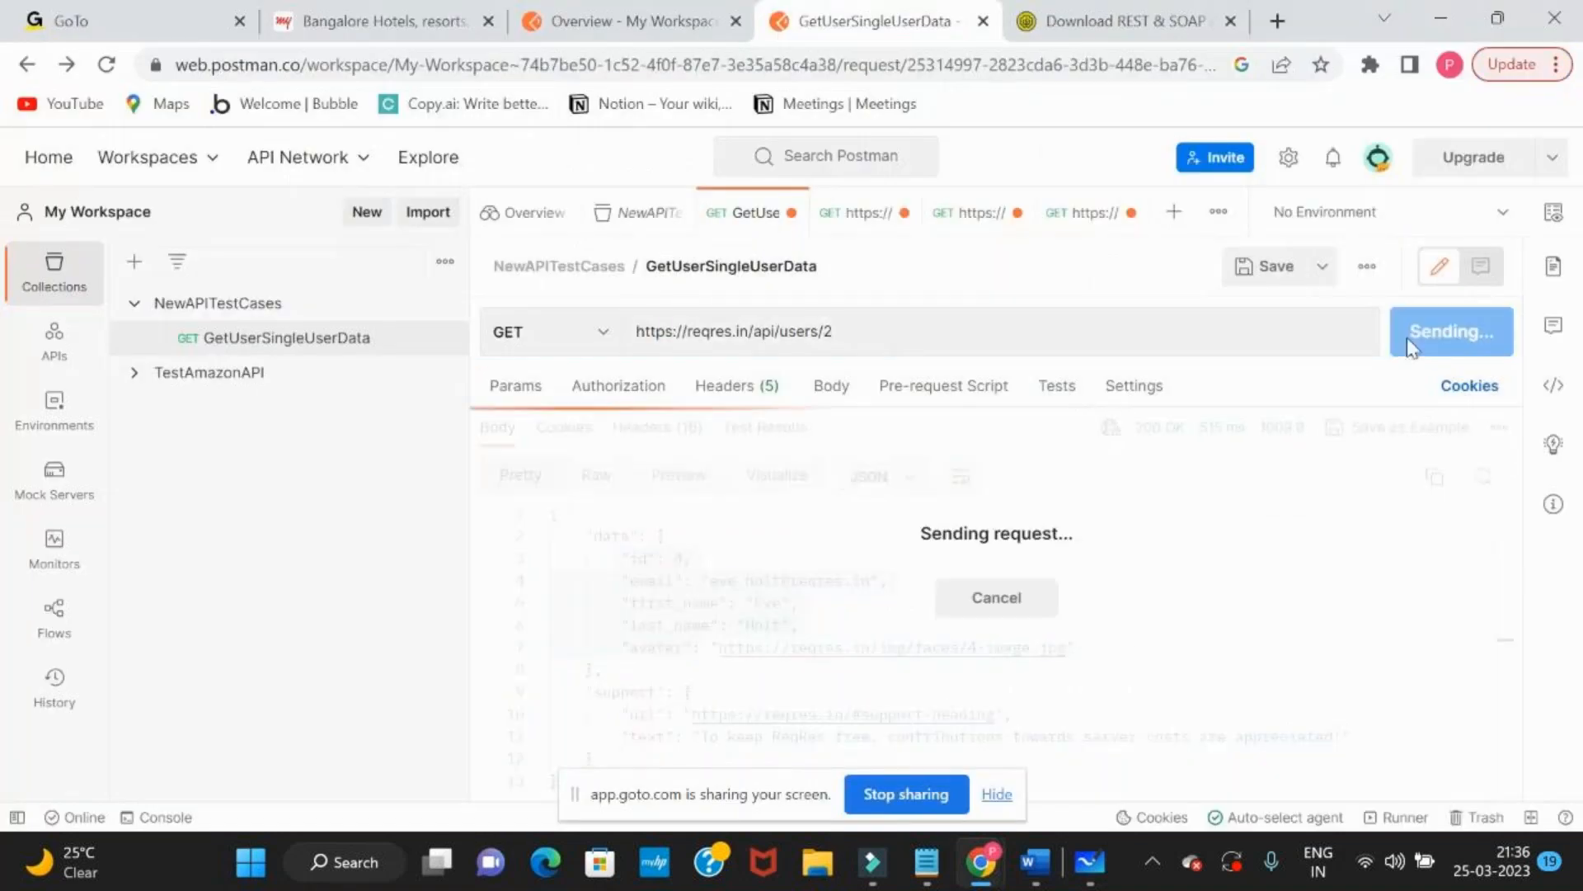
{"action": "left_click_drag", "start_coordinate": [612, 542], "coordinate": [692, 558]}
{"action": "left_click", "coordinate": [693, 559]}
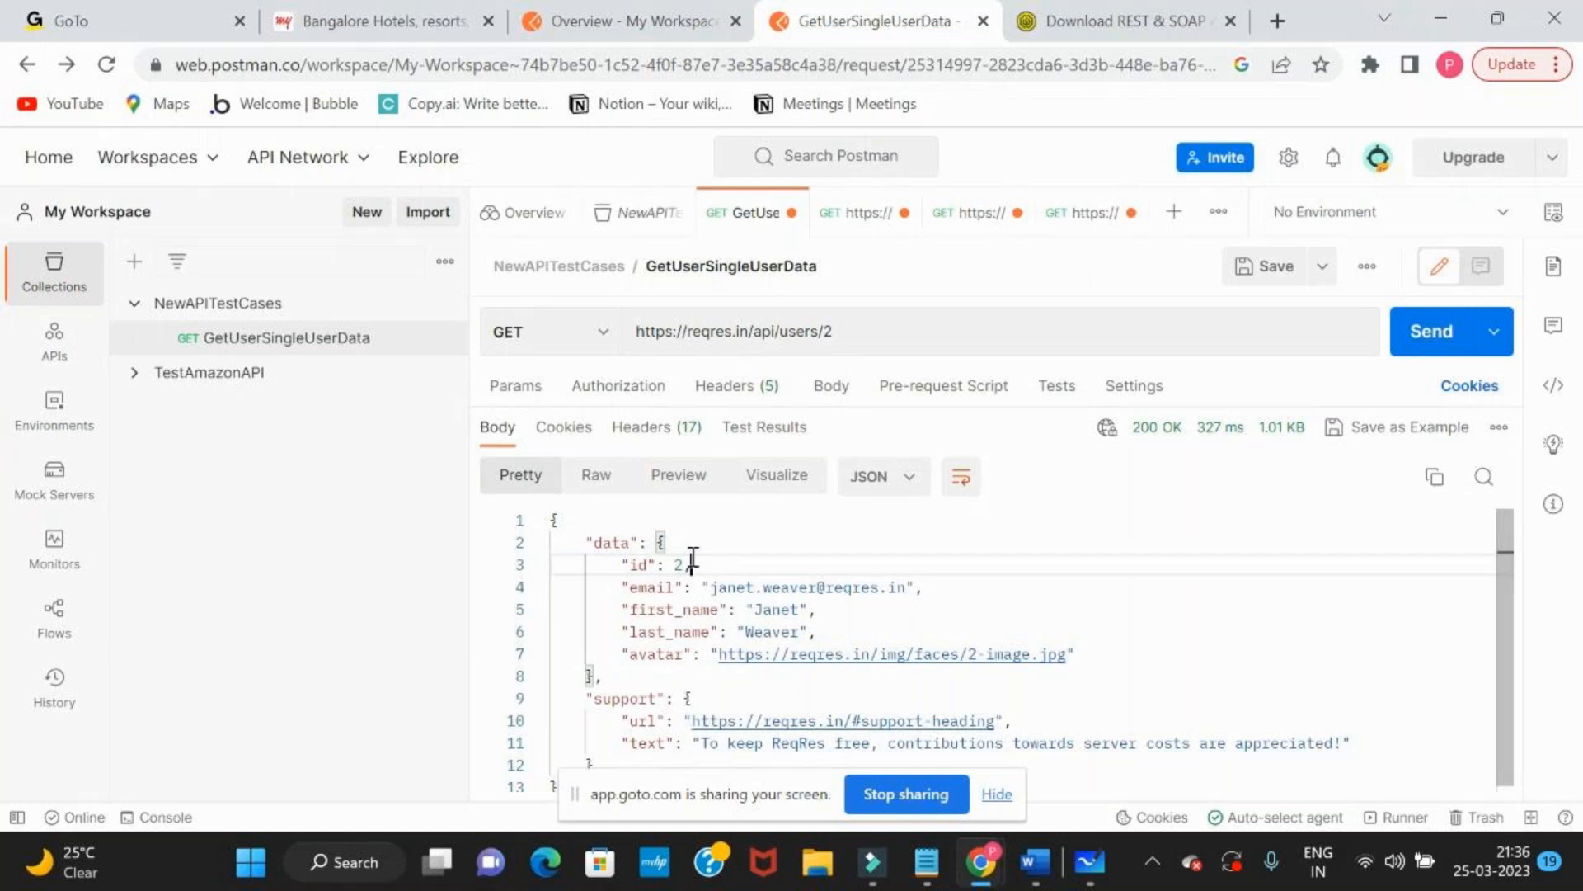
{"action": "left_click_drag", "start_coordinate": [621, 586], "coordinate": [898, 582]}
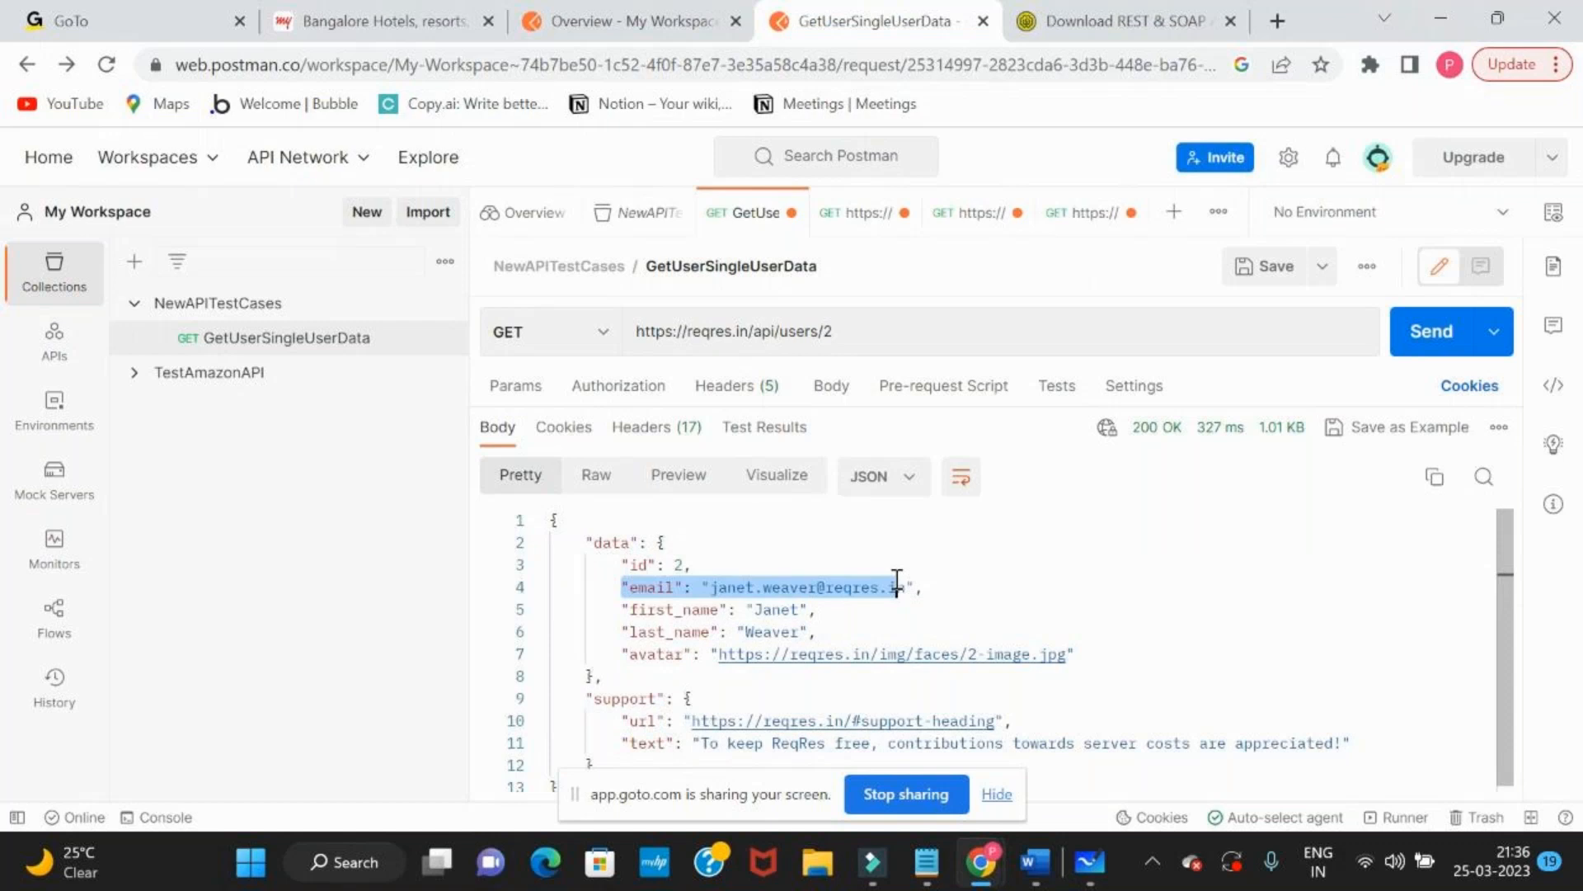
Switch back to Microsoft Whiteboard and highlight the 503 code in the defect note
{"action": "key", "text": "alt+Tab"}
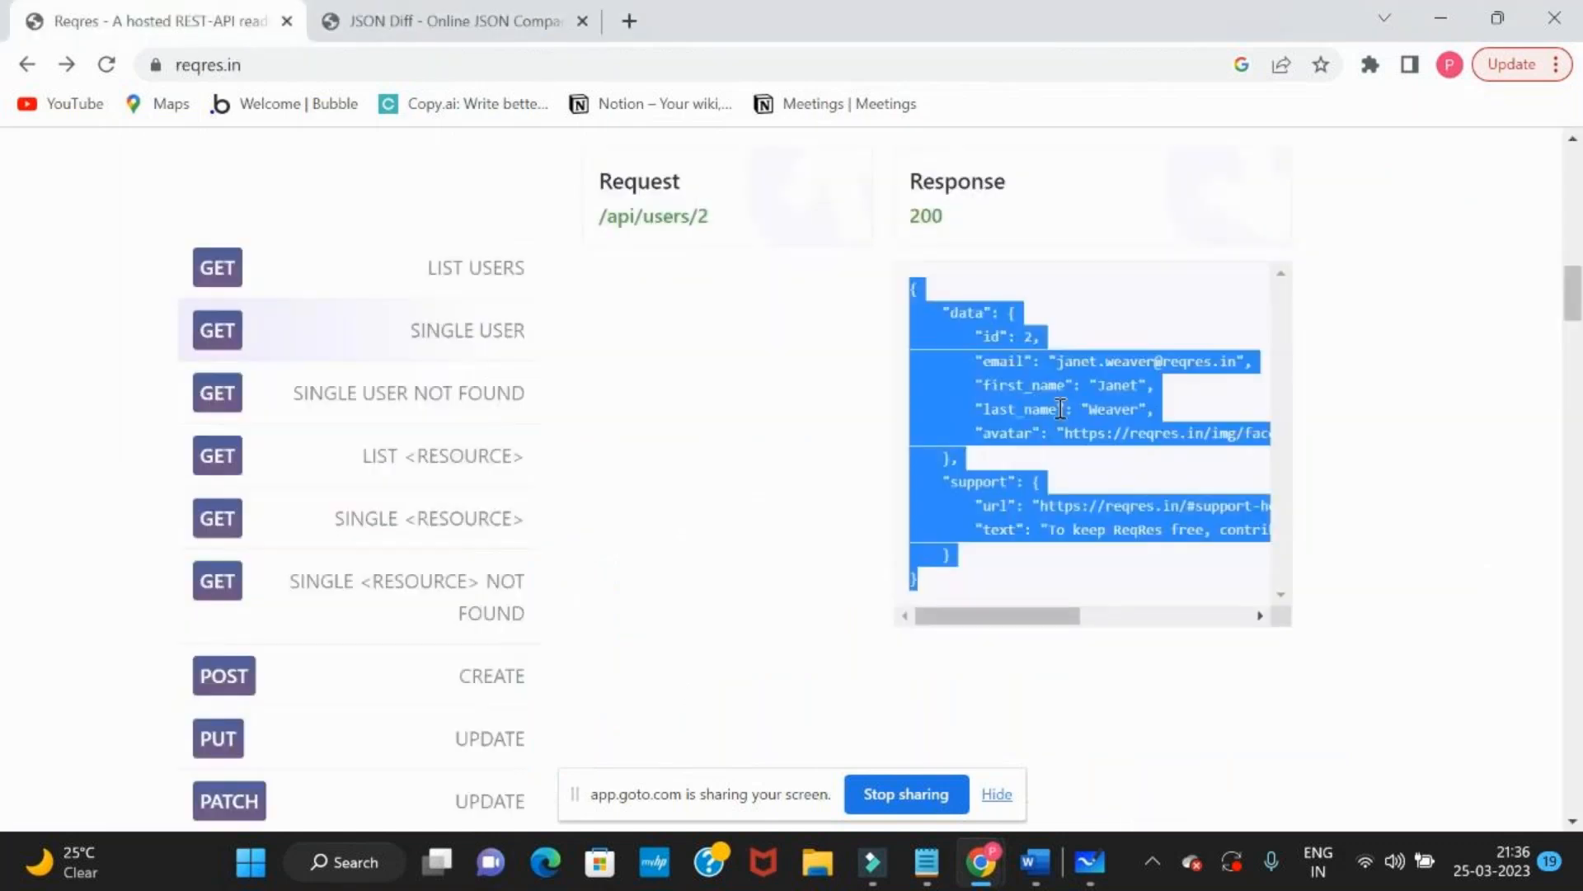
{"action": "key", "text": "alt+Tab"}
{"action": "key", "text": "alt+Tab"}
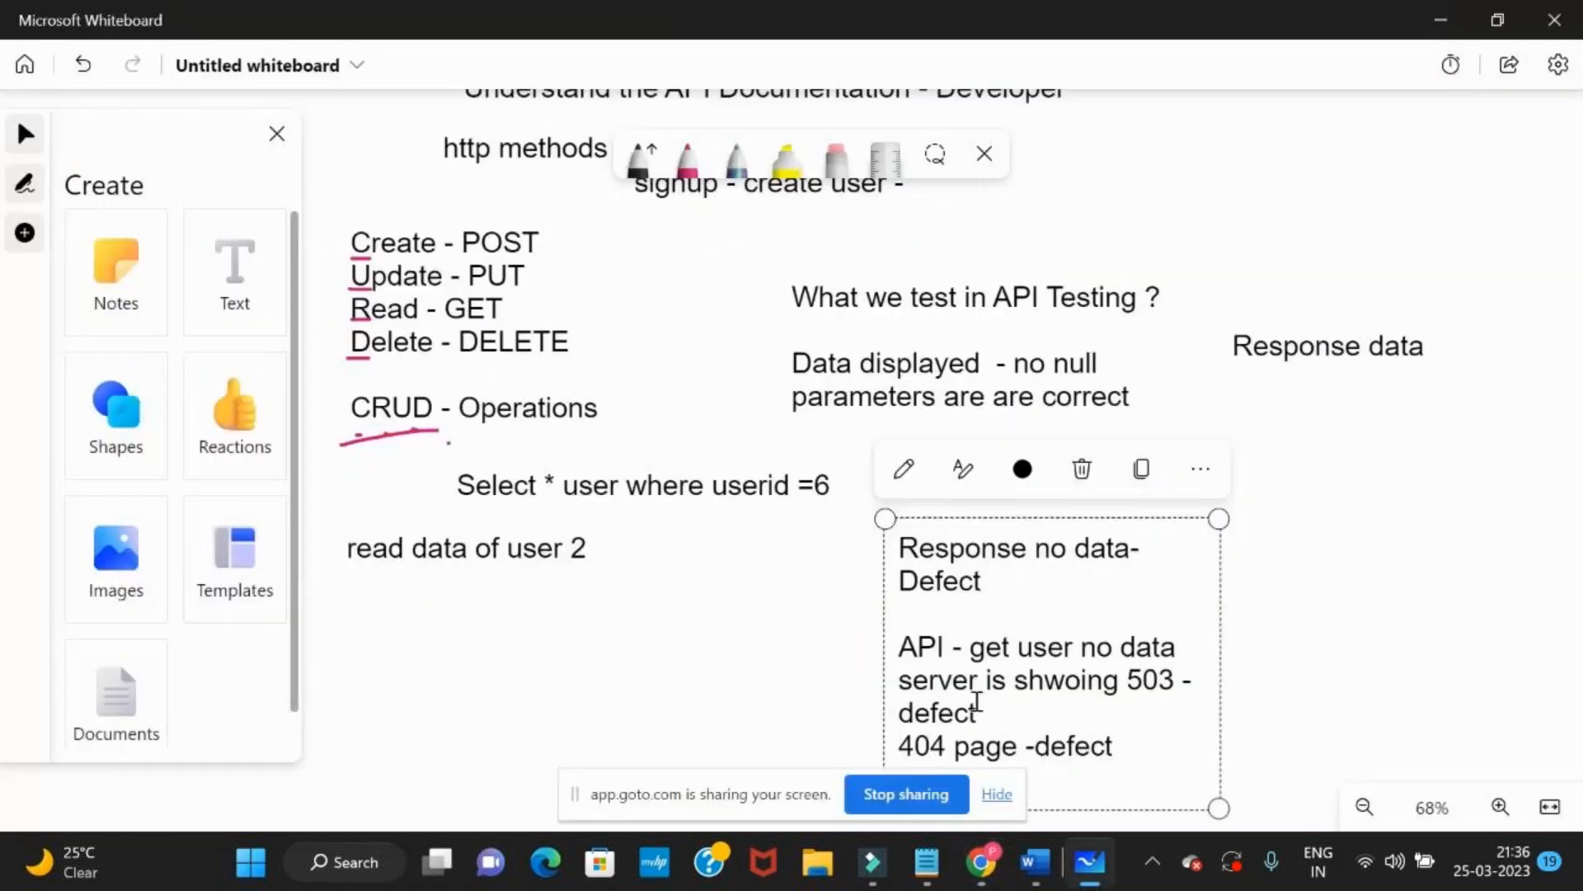
{"action": "left_click_drag", "start_coordinate": [1121, 681], "coordinate": [1175, 680]}
Add a text reading "Error" and "Status code of Response" in the empty area below "read data of user 2"
{"action": "left_click_drag", "start_coordinate": [1336, 670], "coordinate": [1325, 367]}
{"action": "left_click", "coordinate": [227, 303]}
{"action": "left_click", "coordinate": [400, 511]}
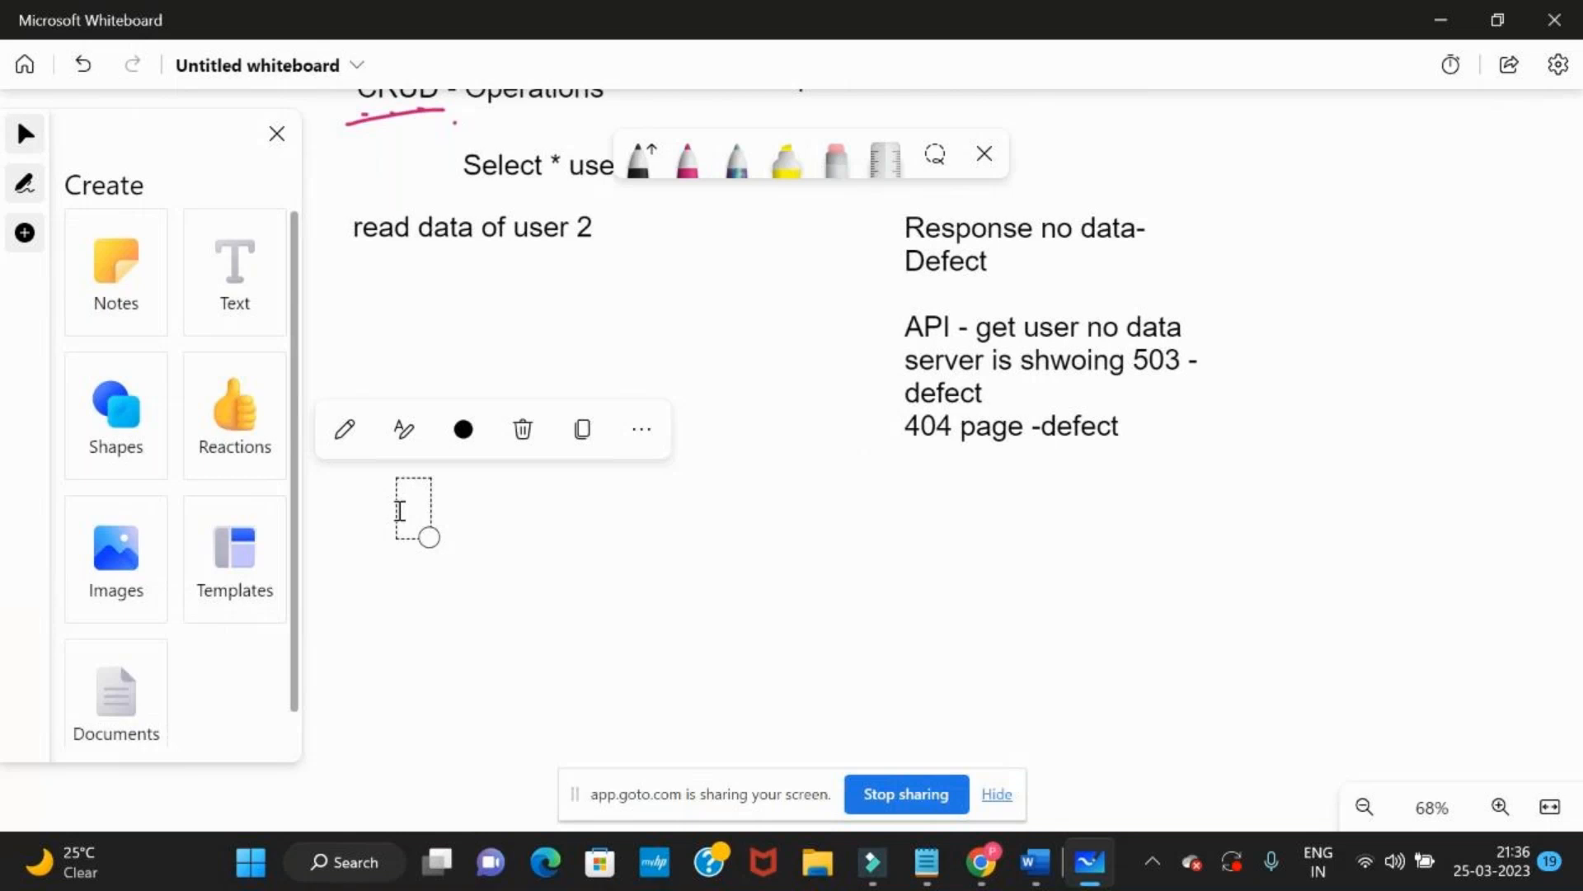
{"action": "type", "text": "Erroe"}
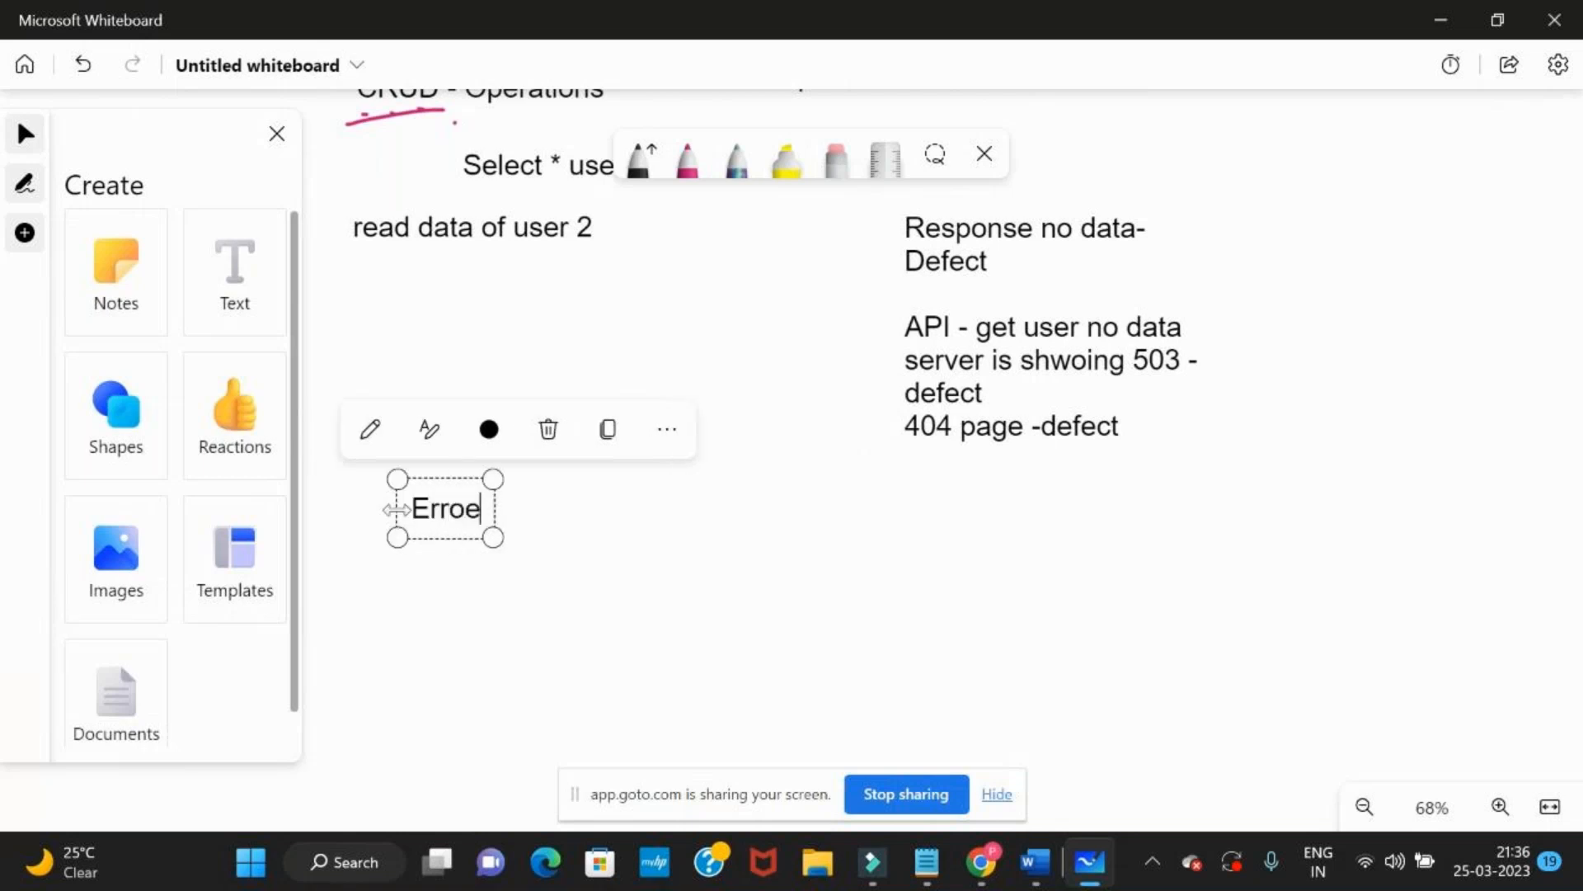
{"action": "key", "text": "BackSpace"}
{"action": "type", "text": "r"}
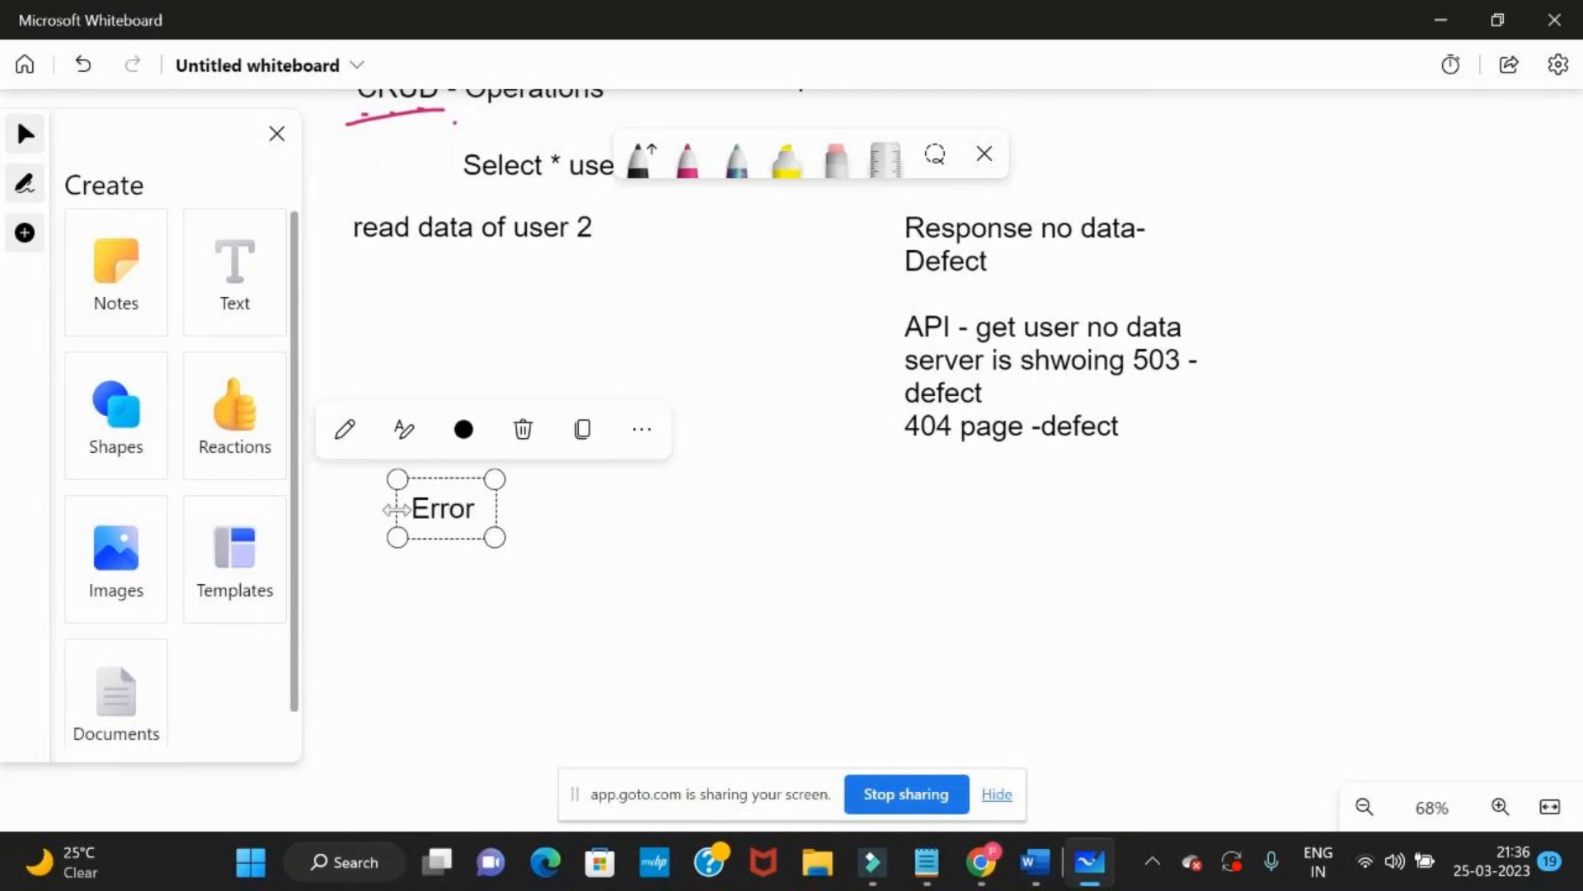
{"action": "key", "text": "Return"}
{"action": "type", "text": "St"}
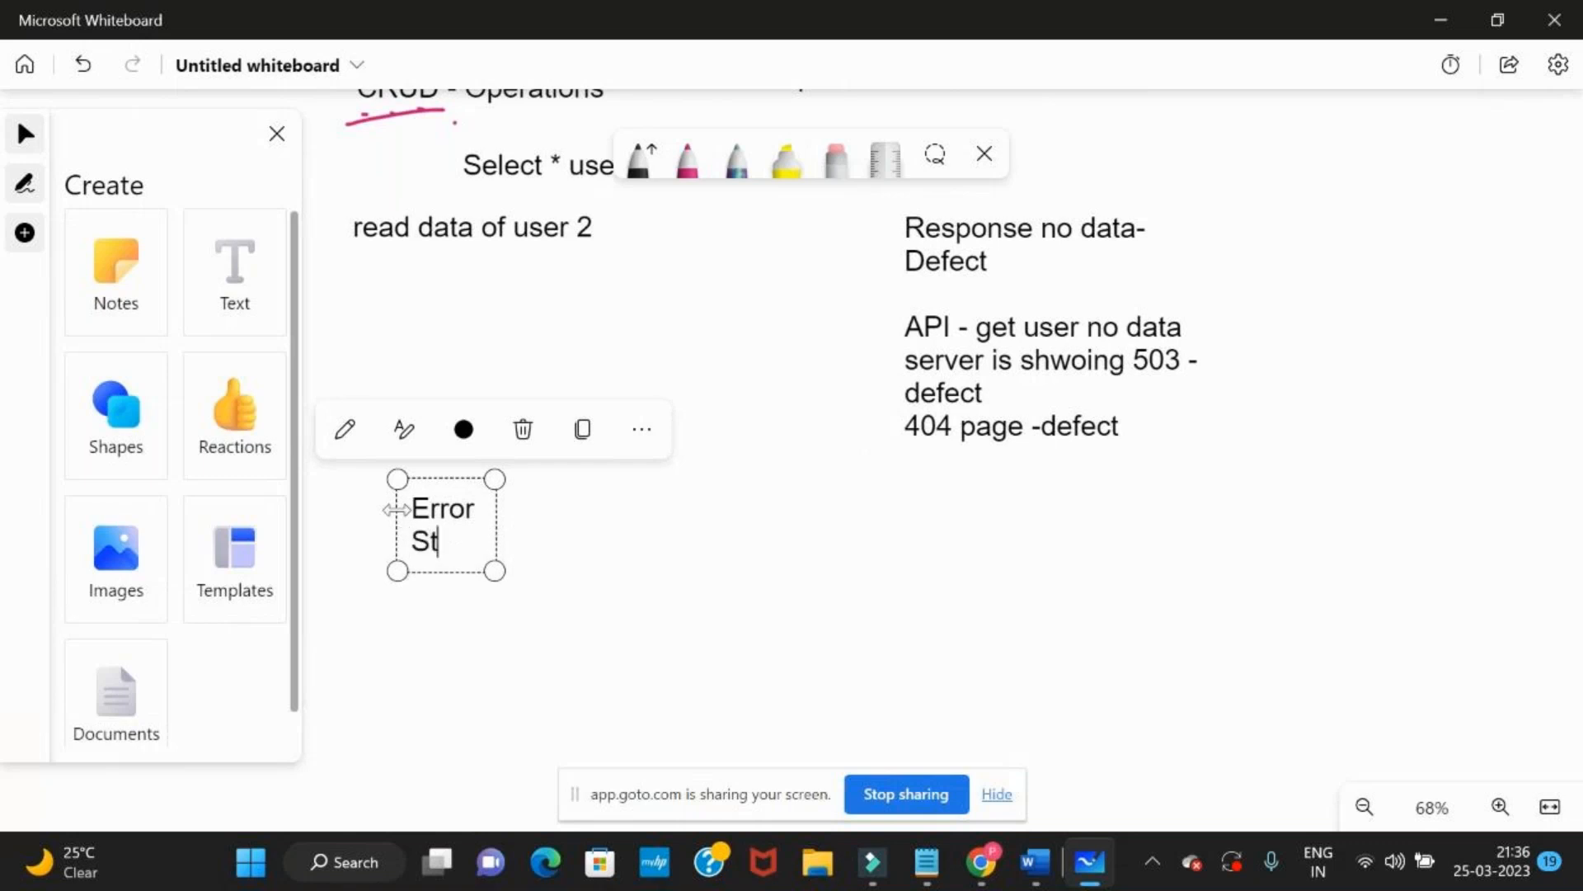
{"action": "type", "text": "atus cod"}
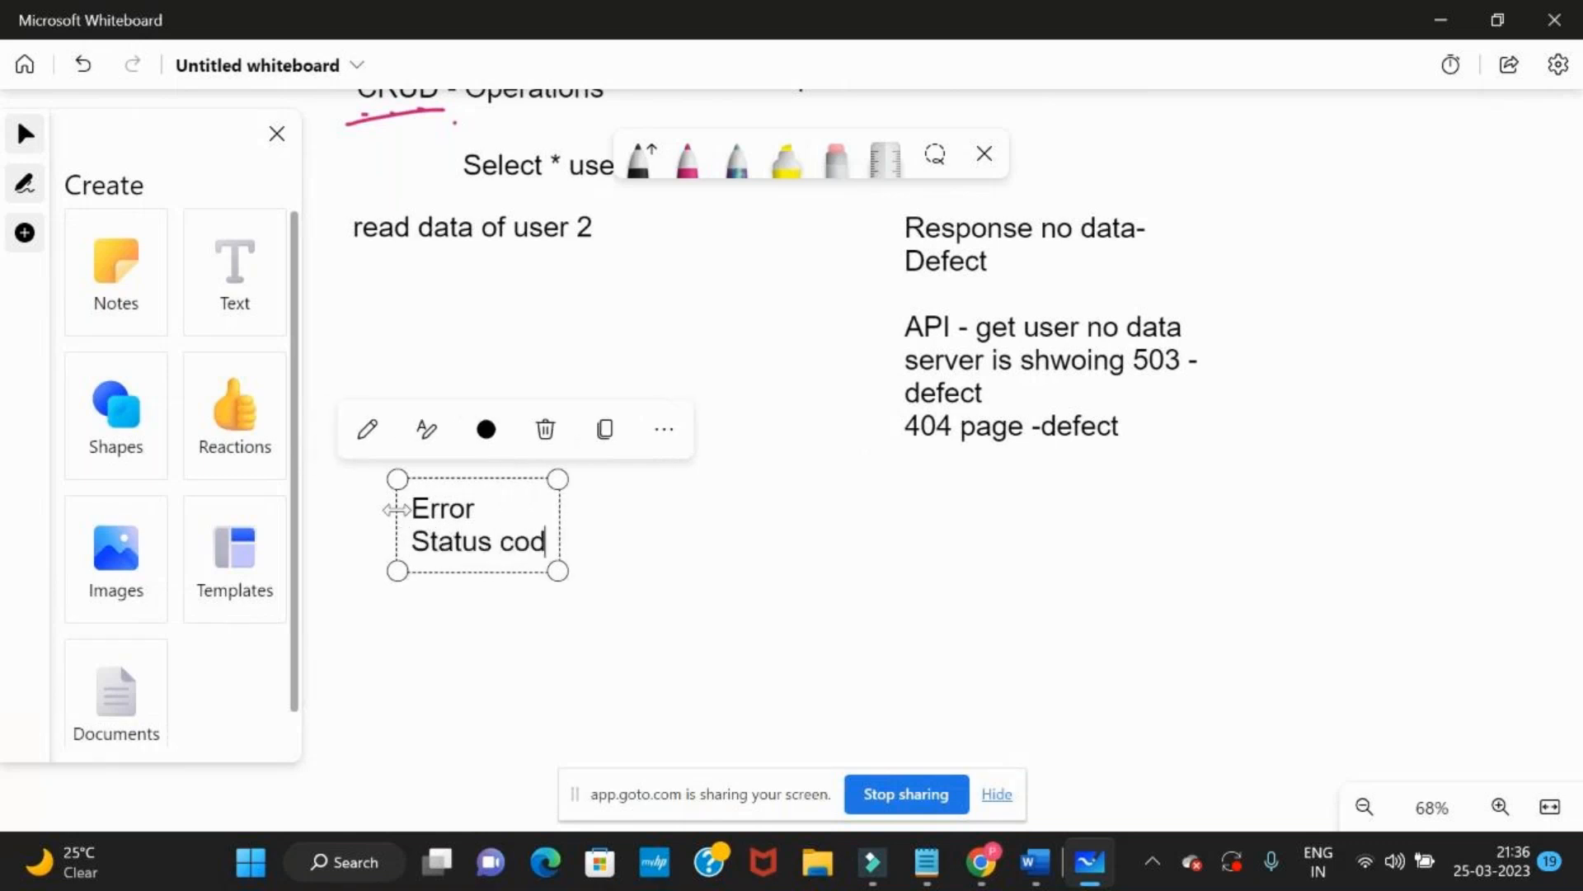
{"action": "type", "text": "e of"}
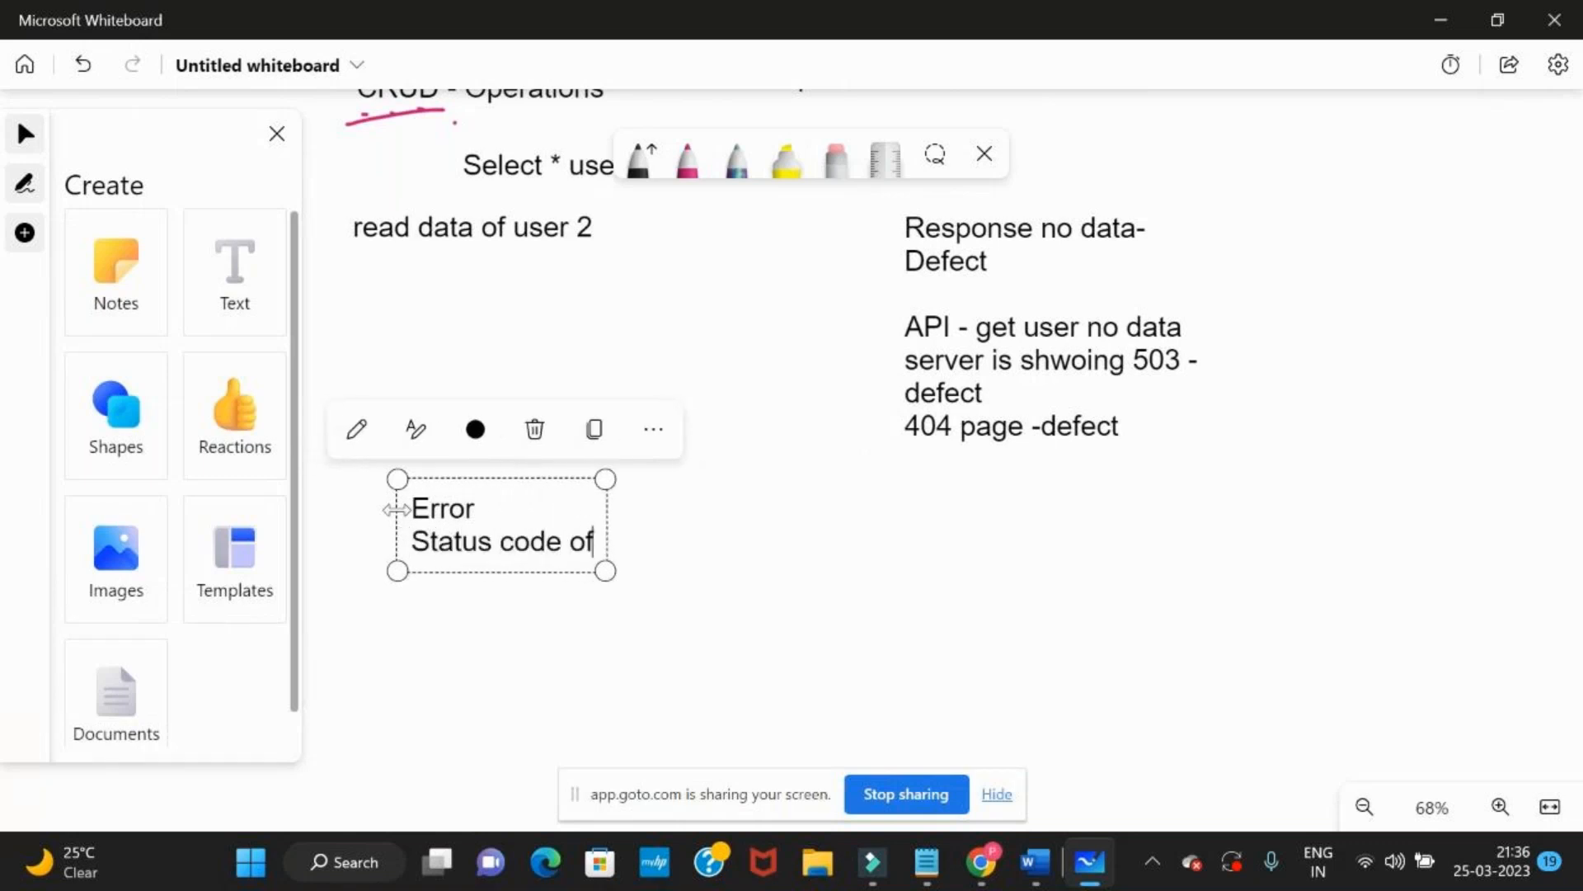
{"action": "type", "text": " Response"}
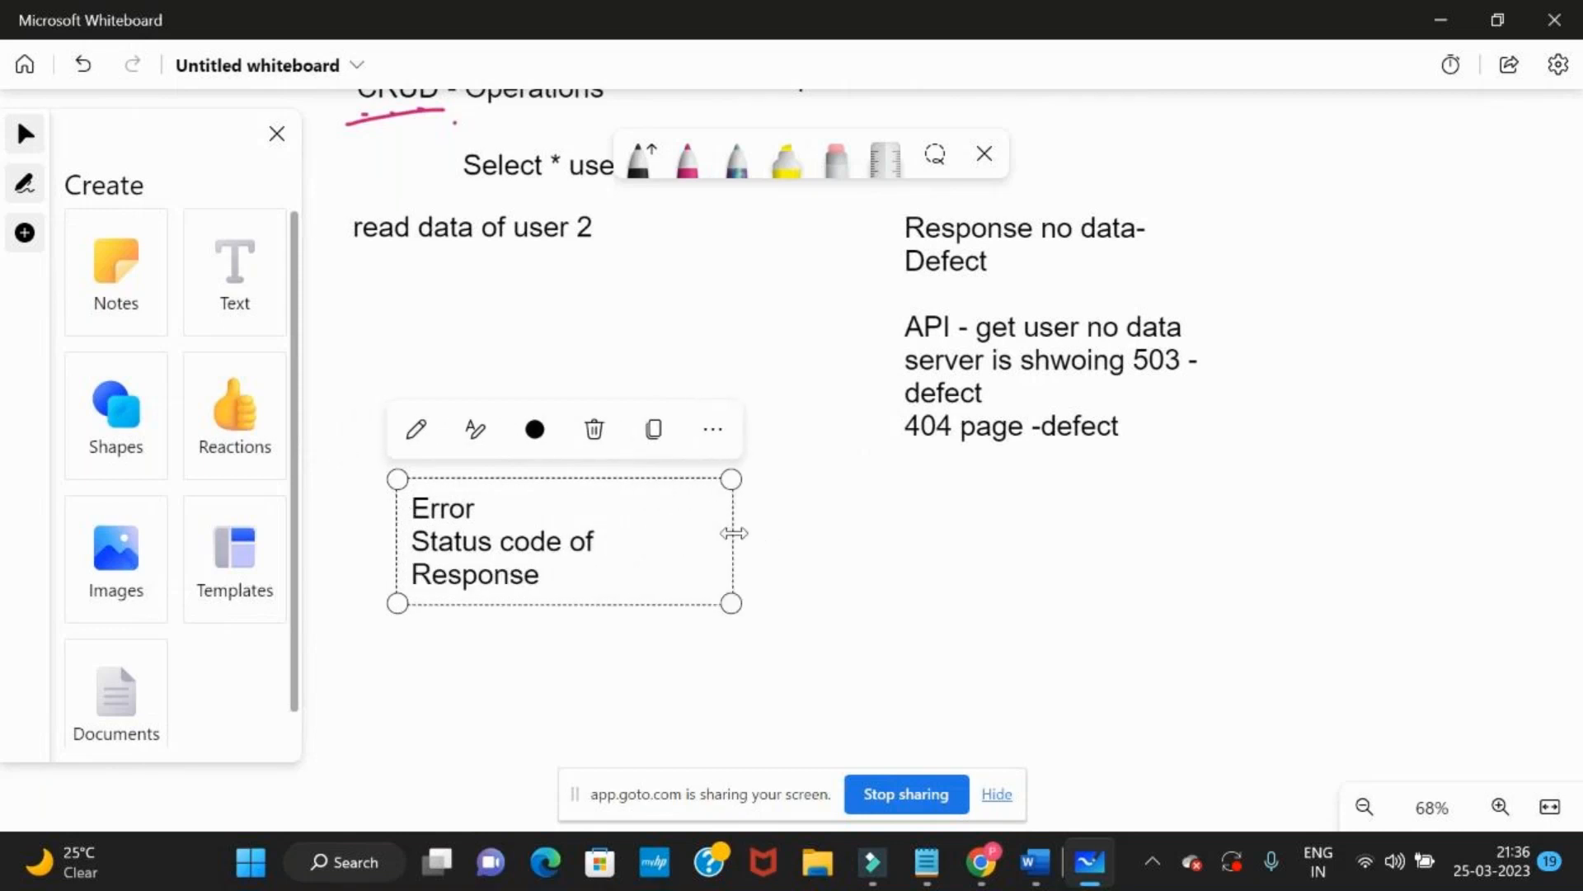
Widen the "Status code of Response" text box and add the line "1XX (100 to 199) : information" after a blank line
{"action": "left_click_drag", "start_coordinate": [733, 534], "coordinate": [1225, 535]}
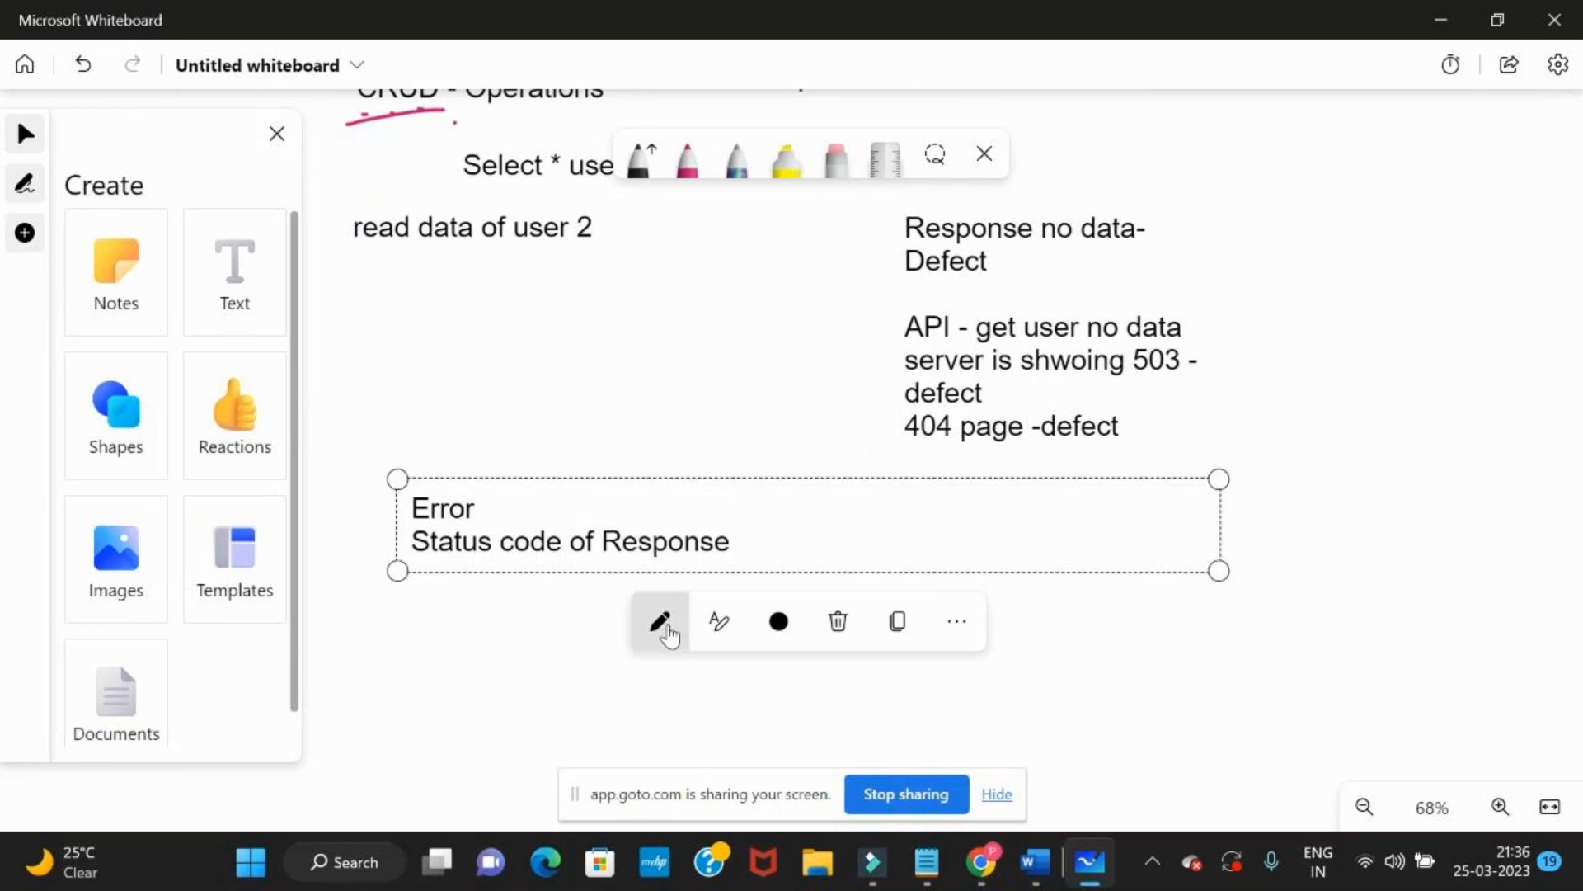
{"action": "left_click", "coordinate": [758, 550]}
{"action": "key", "text": "Return"}
{"action": "key", "text": "Return"}
{"action": "type", "text": "1"}
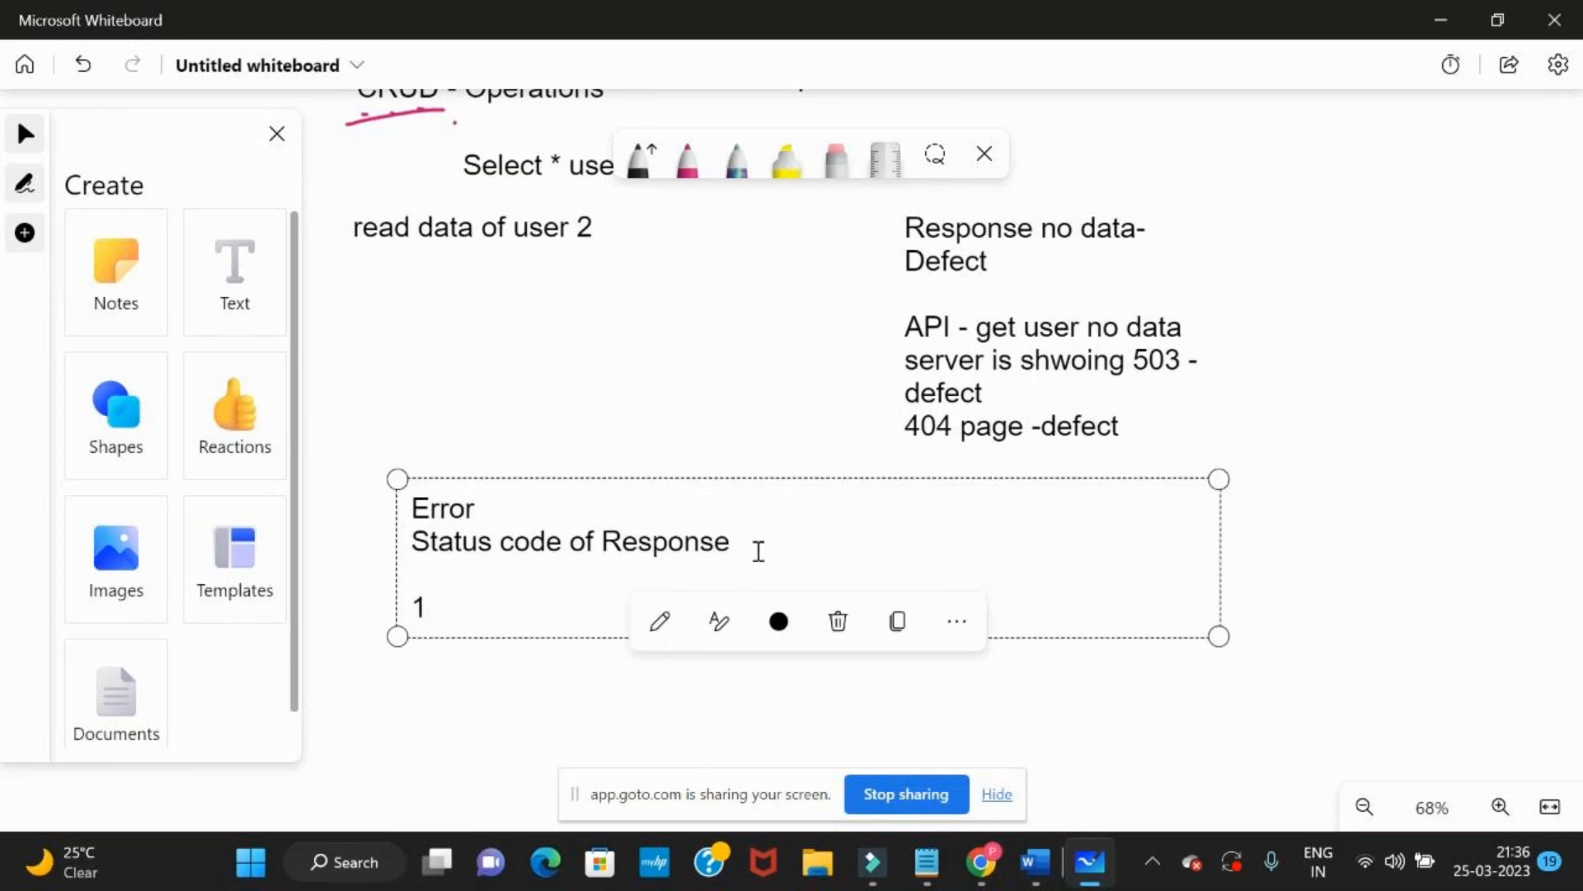
{"action": "type", "text": "XX"}
{"action": "type", "text": ","}
{"action": "key", "text": "BackSpace"}
{"action": "key", "text": "BackSpace"}
{"action": "type", "text": "()"}
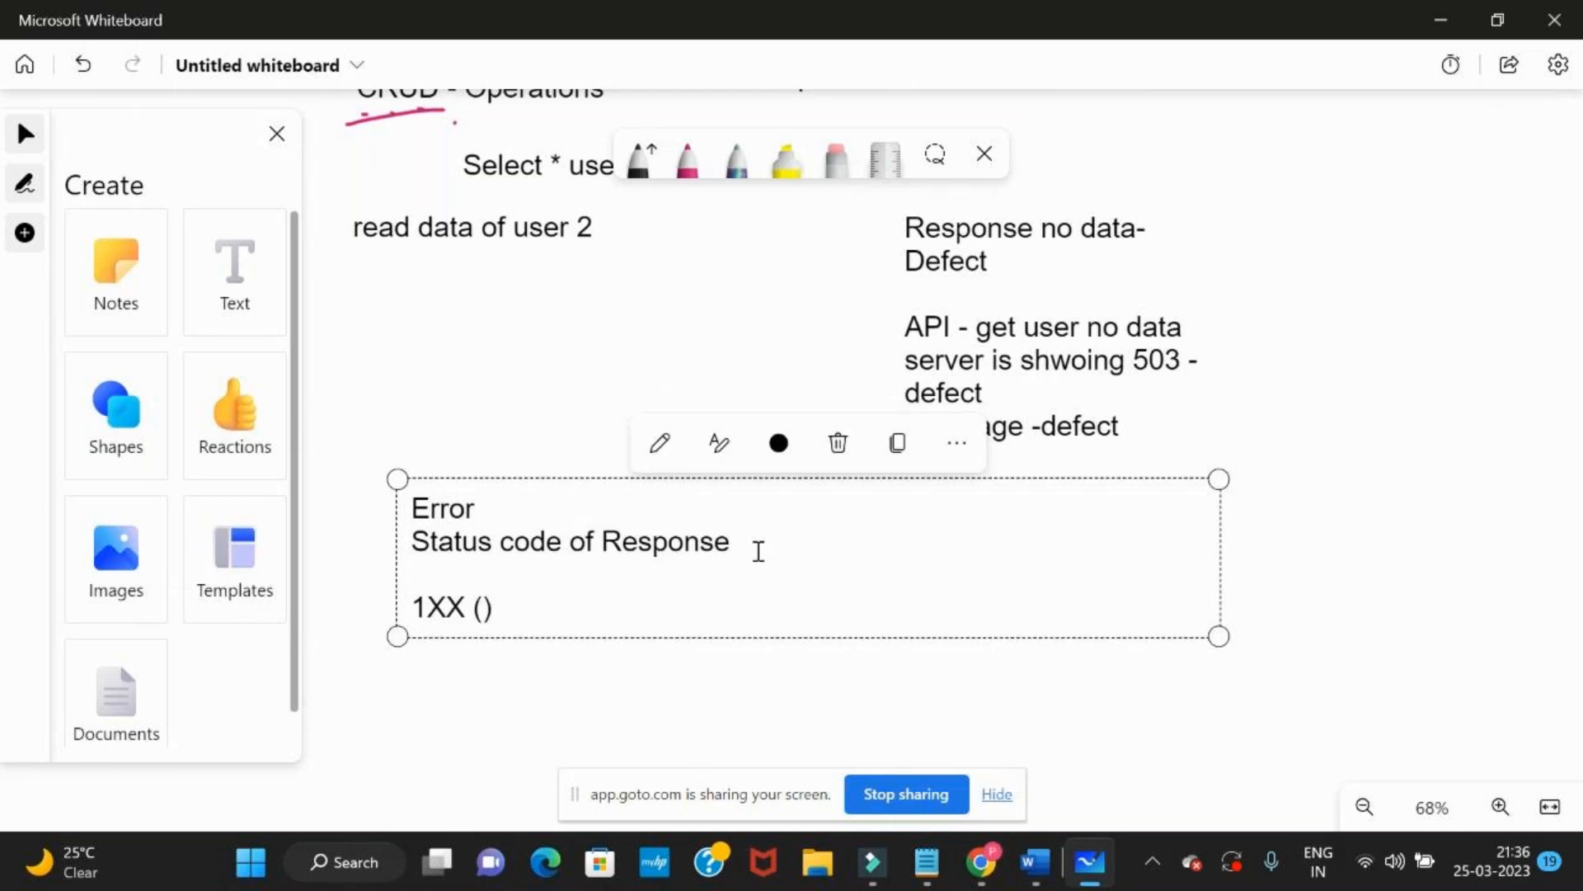
{"action": "type", "text": "100 to 199"}
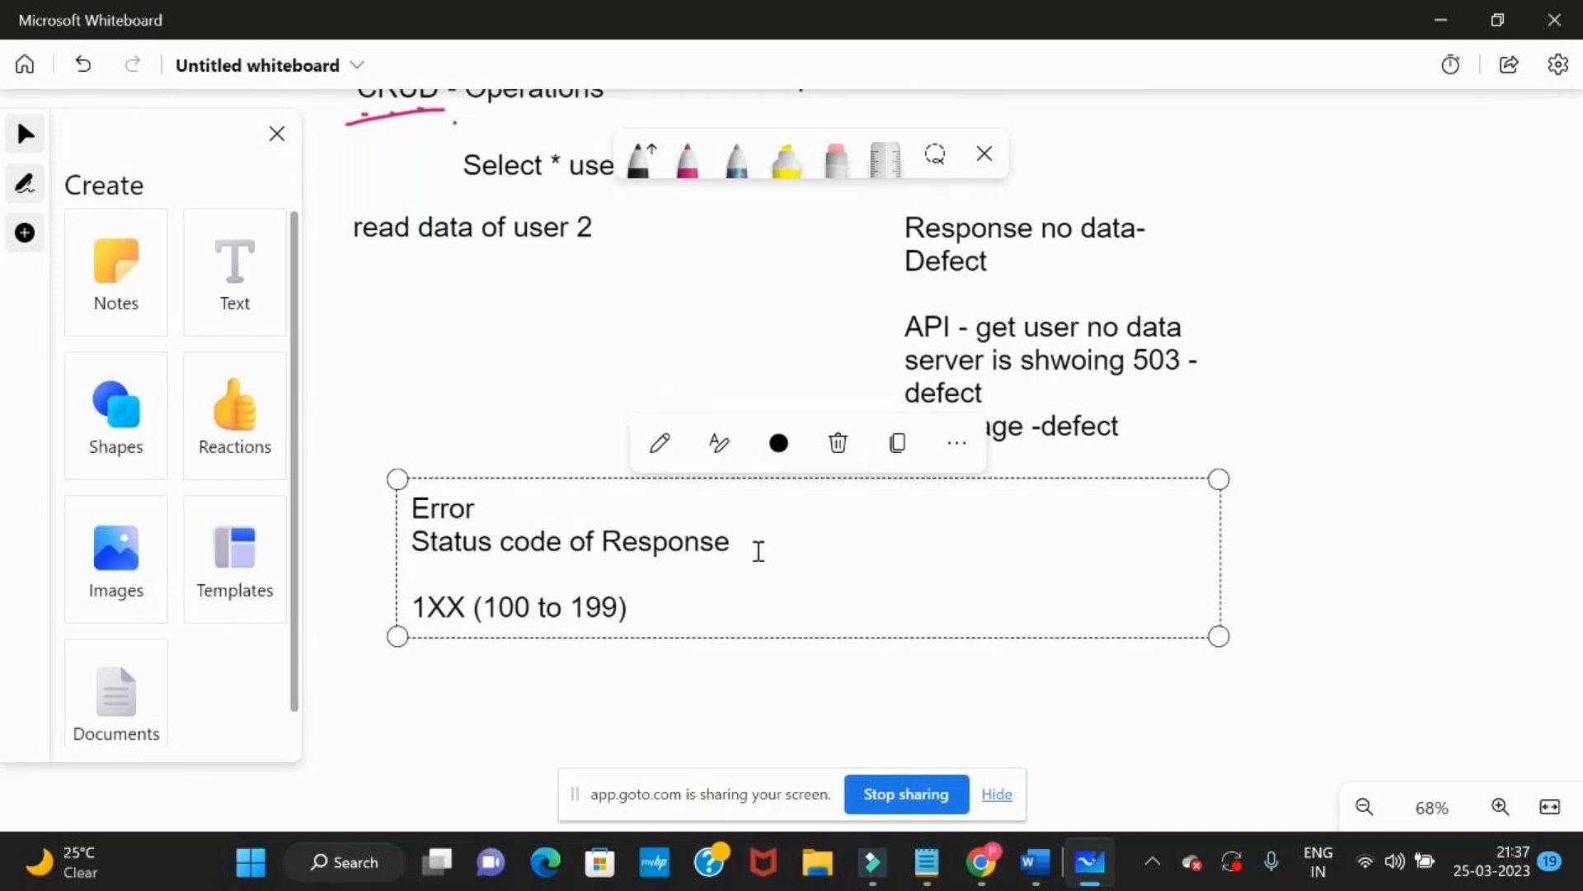
{"action": "type", "text": ": information"}
Add the line "2XX(200 to 299) : Success" below the 1XX line
{"action": "key", "text": "Return"}
{"action": "type", "text": "2XX()"}
{"action": "key", "text": "Left"}
{"action": "type", "text": "200 to 299"}
{"action": "key", "text": "End"}
{"action": "type", "text": ":"}
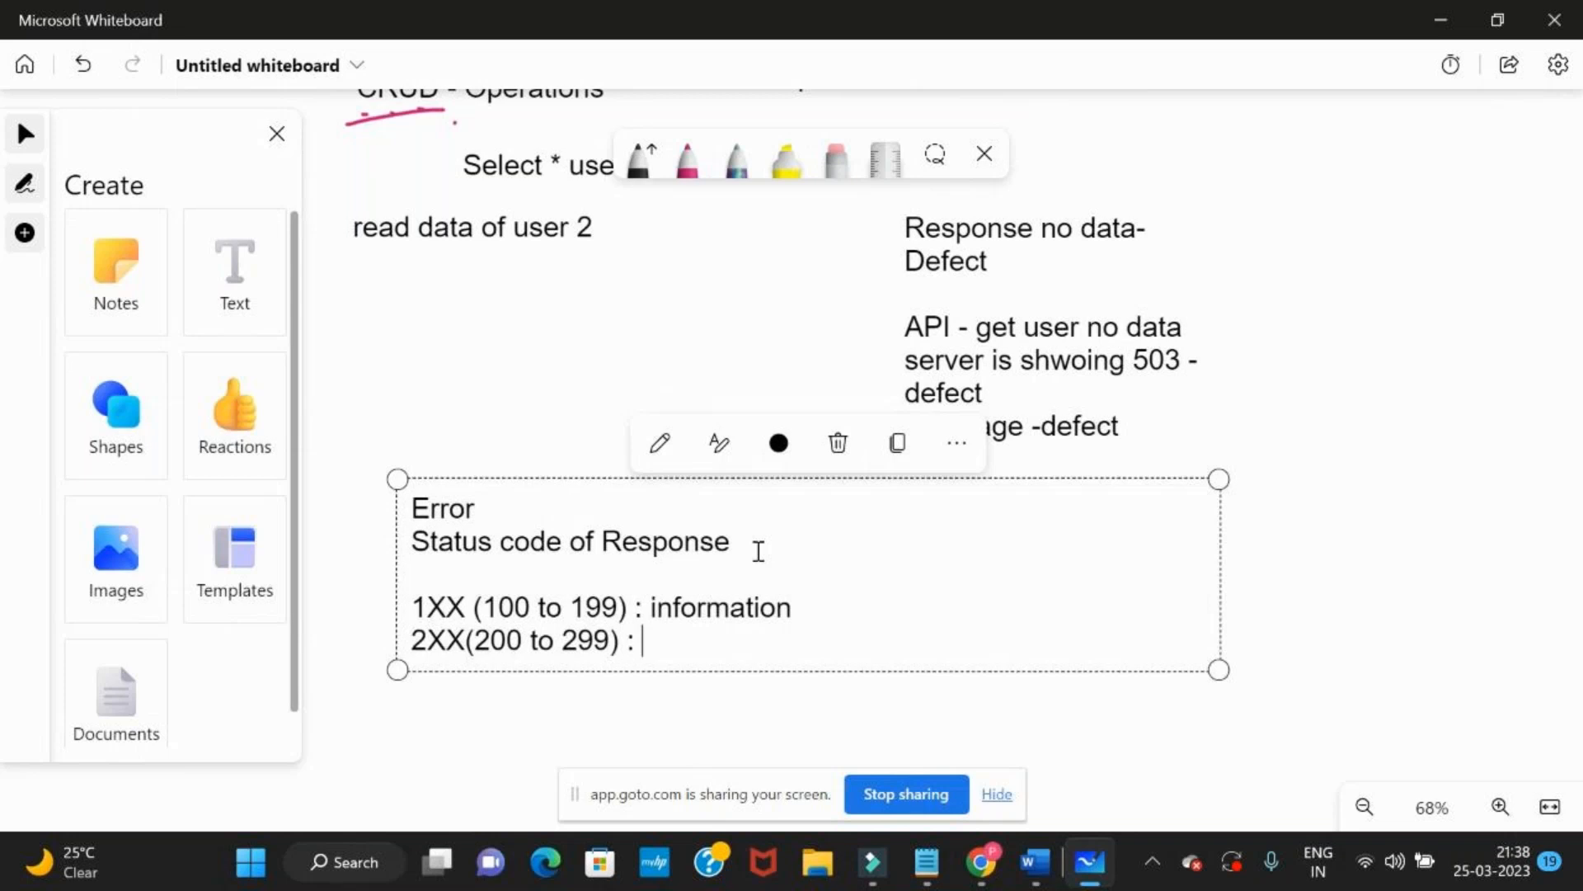
{"action": "type", "text": "Succ"}
{"action": "type", "text": "e"}
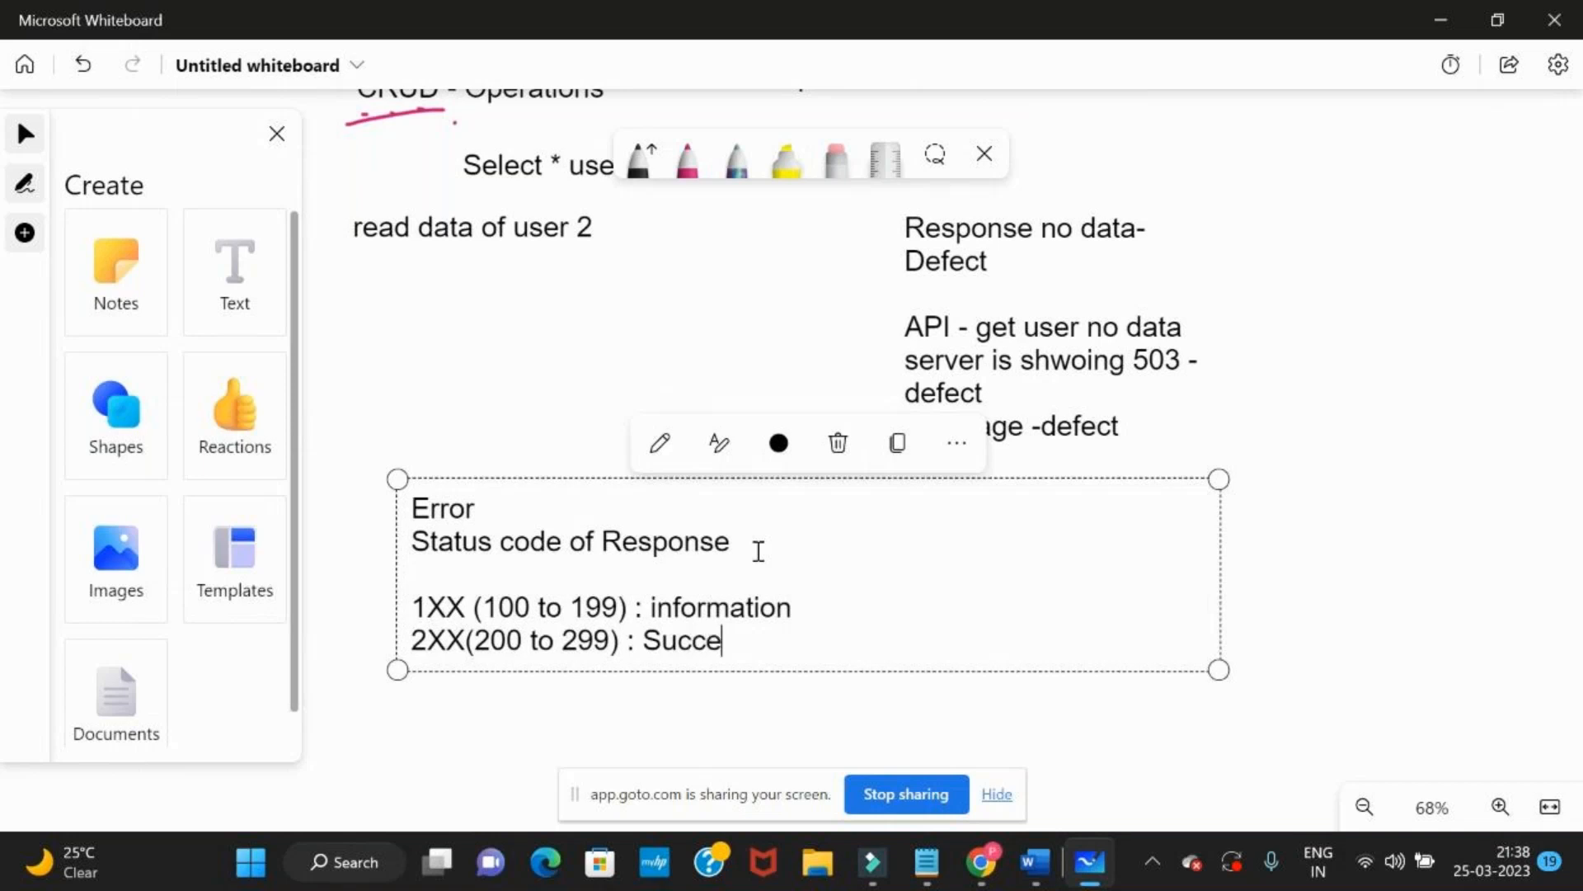
{"action": "type", "text": "ss"}
Switch to Postman and highlight the response status and the request URL of the user 2 request
{"action": "key", "text": "alt+Tab"}
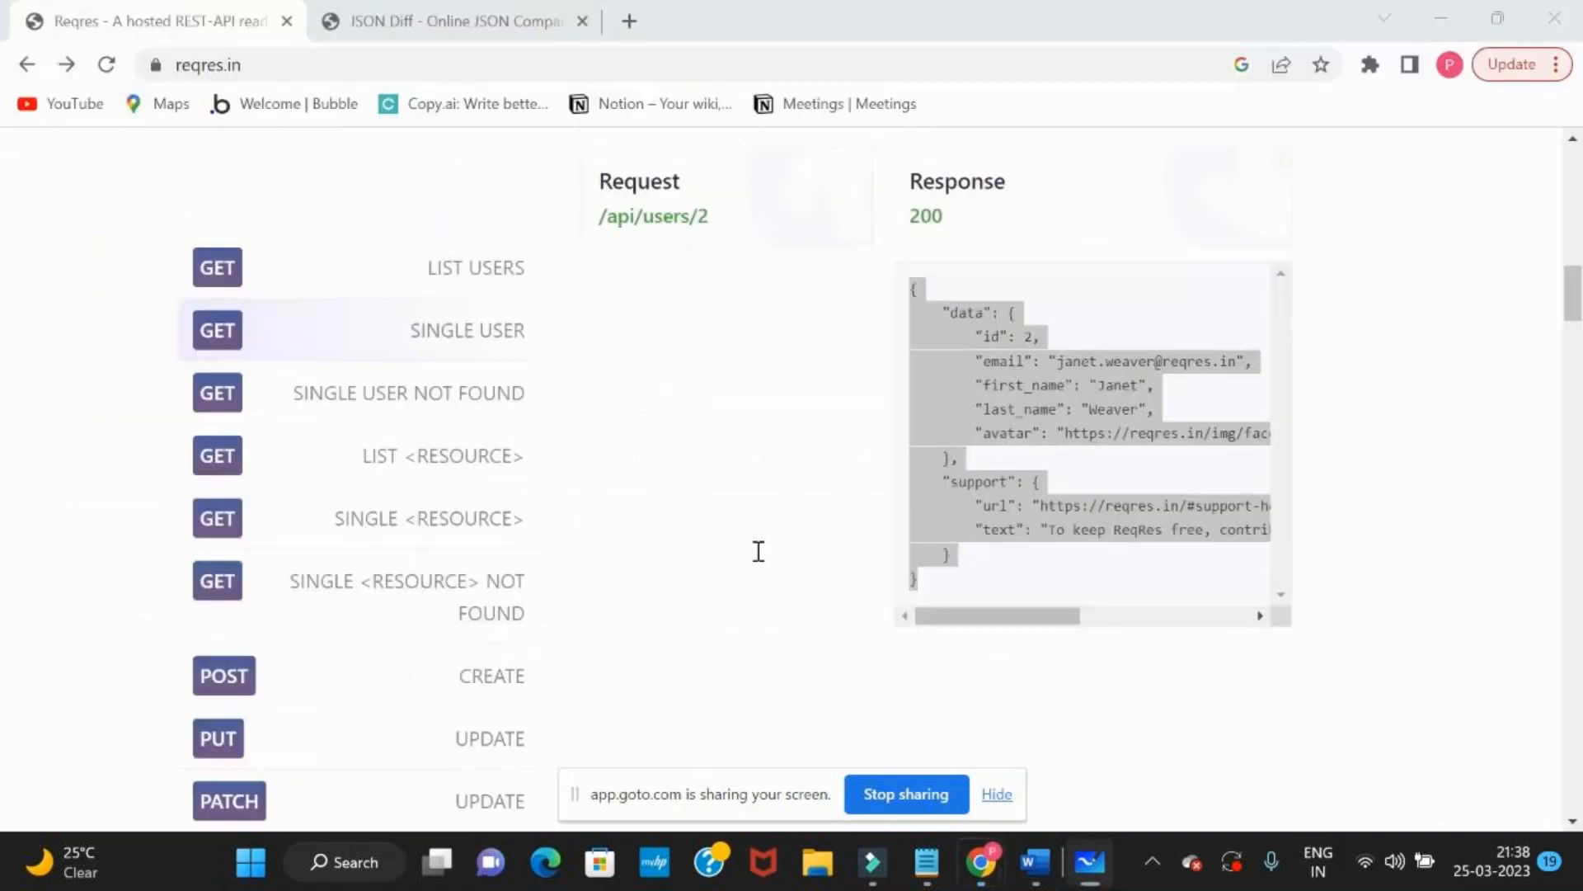
{"action": "key", "text": "alt+Tab"}
{"action": "key", "text": "alt+Tab"}
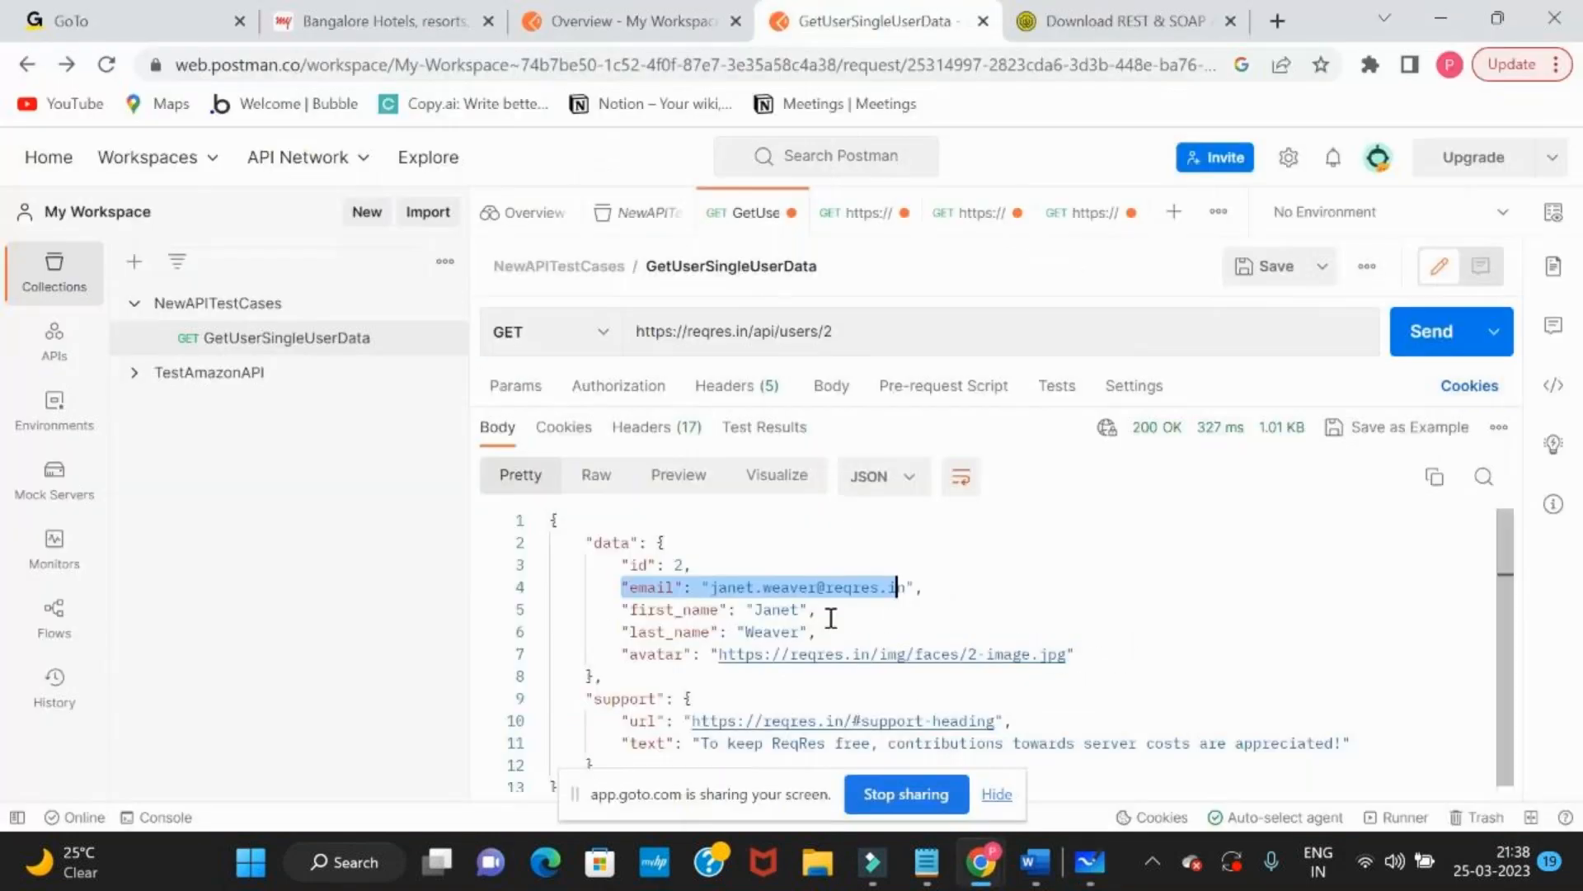
{"action": "mouse_move", "coordinate": [1132, 431]}
{"action": "left_click_drag", "start_coordinate": [1131, 432], "coordinate": [1185, 435]}
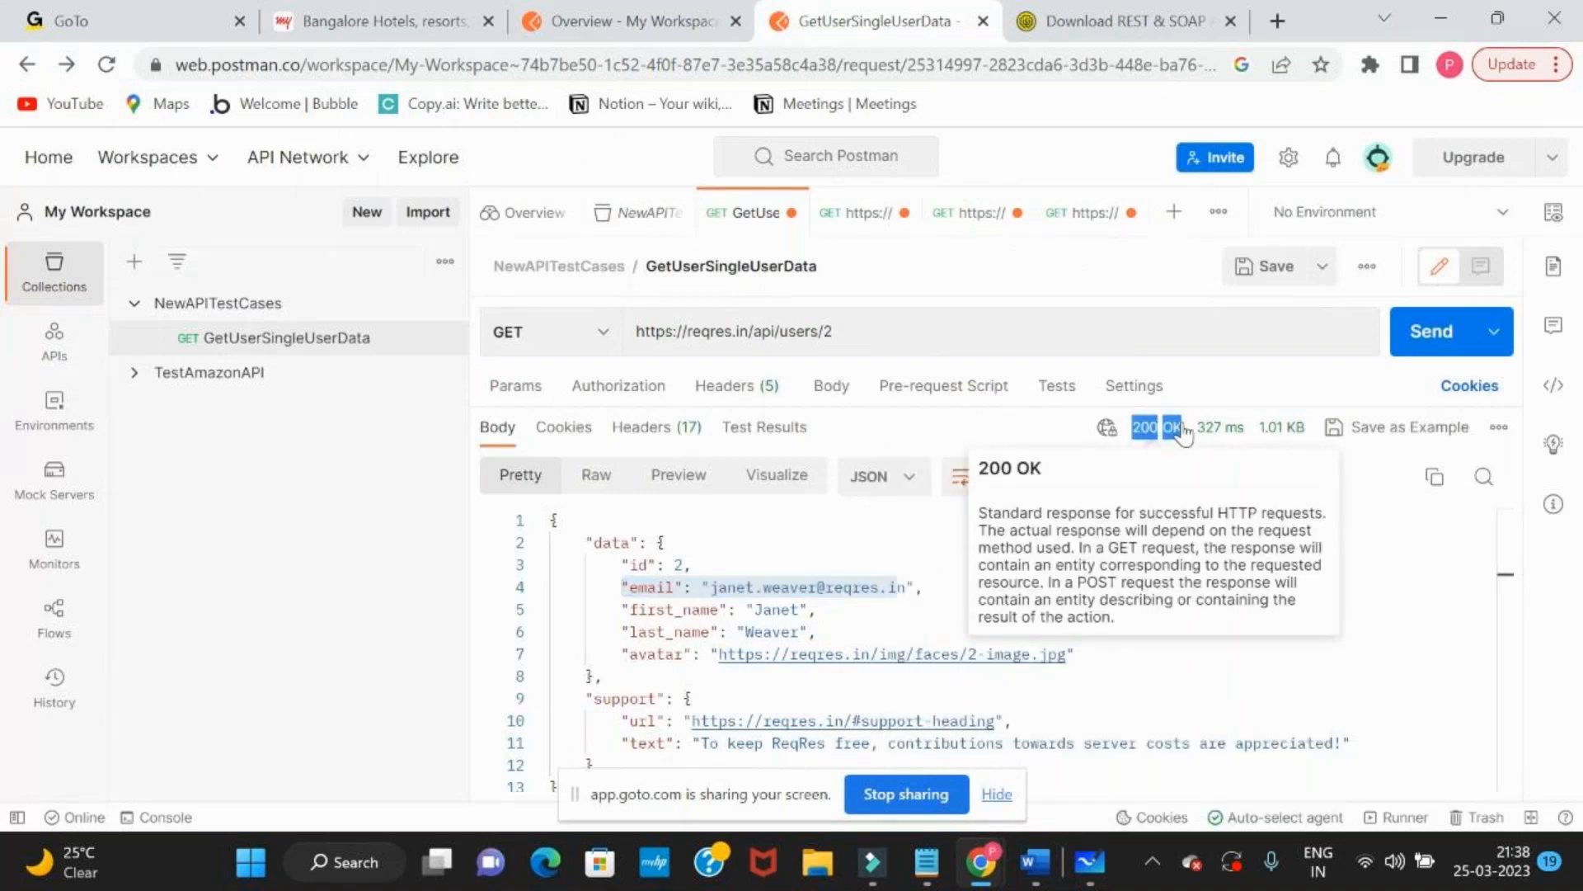
{"action": "triple_click", "coordinate": [847, 330]}
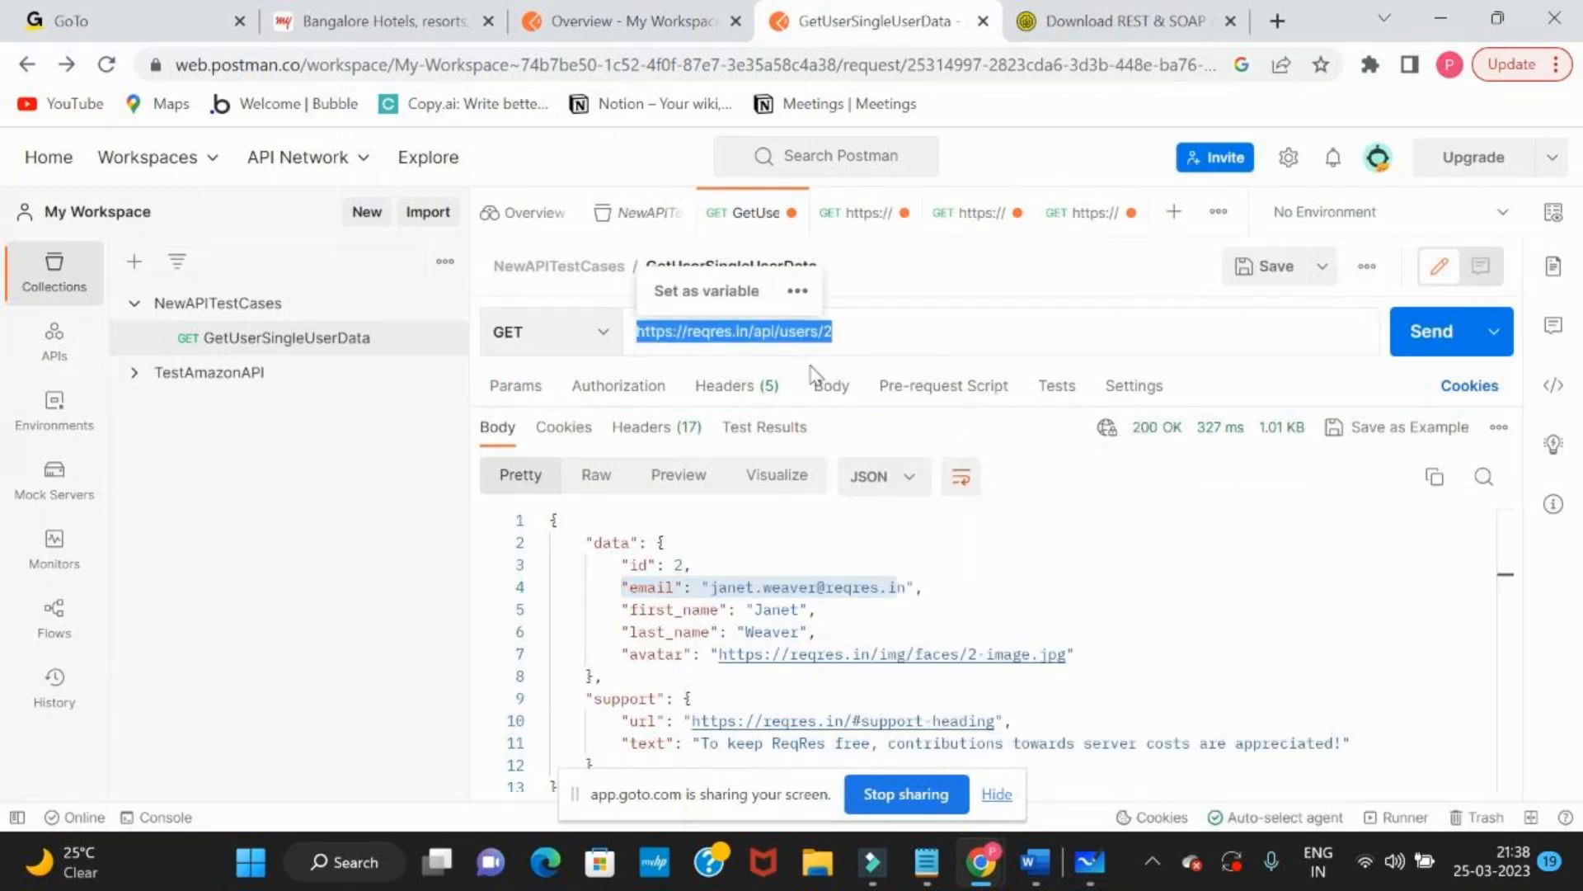
{"action": "left_click_drag", "start_coordinate": [1130, 427], "coordinate": [1192, 437]}
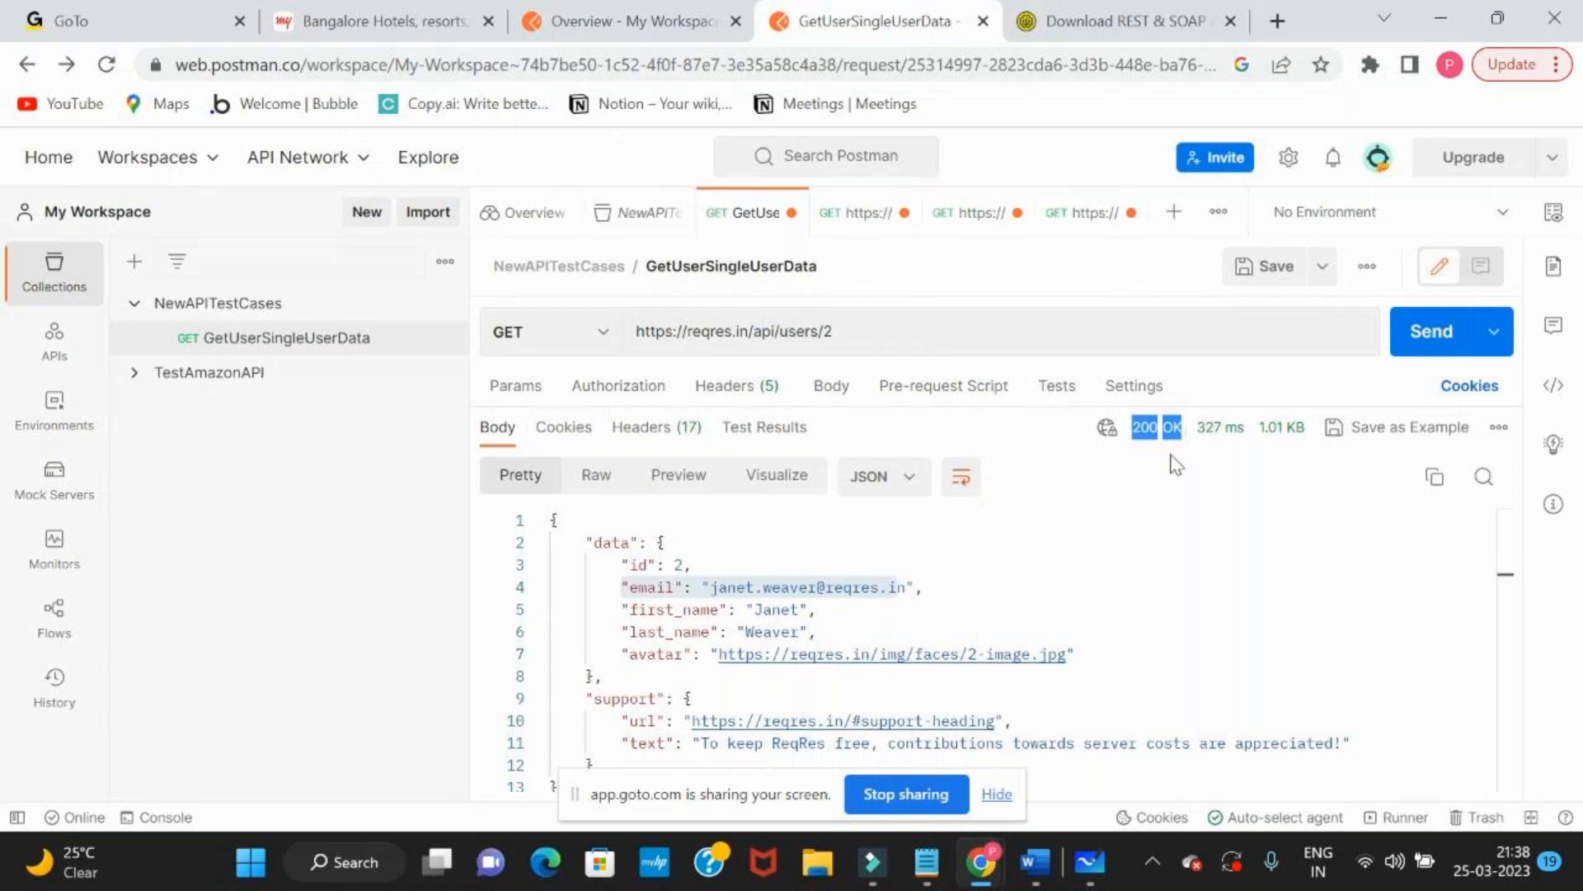
Switch back to Microsoft Whiteboard
{"action": "key", "text": "alt+Tab"}
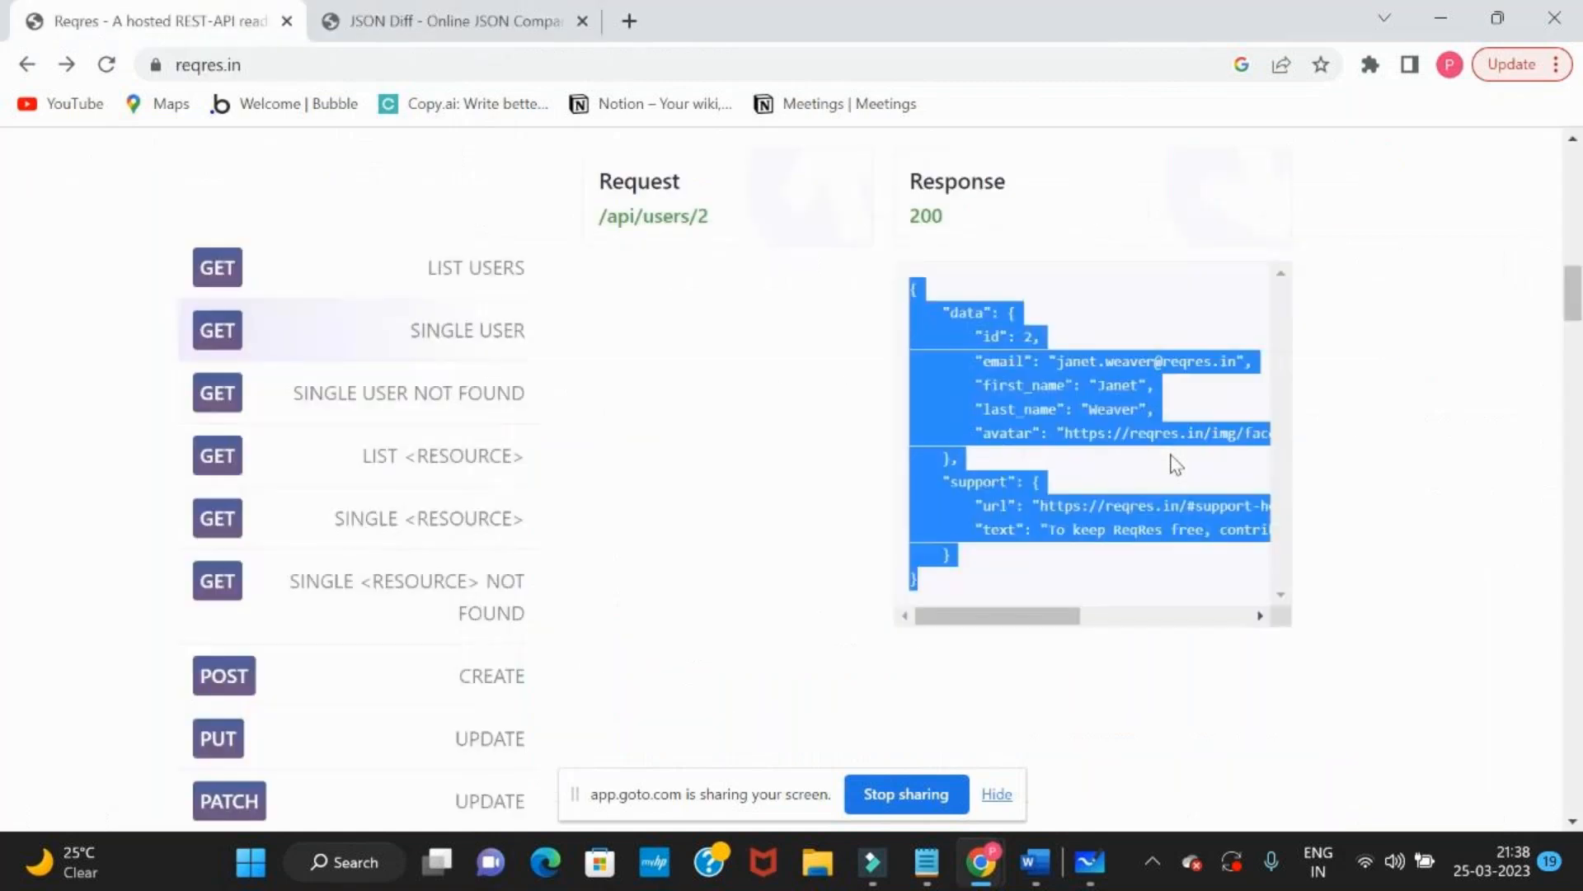
{"action": "key", "text": "alt+Tab"}
{"action": "key", "text": "alt+Tab"}
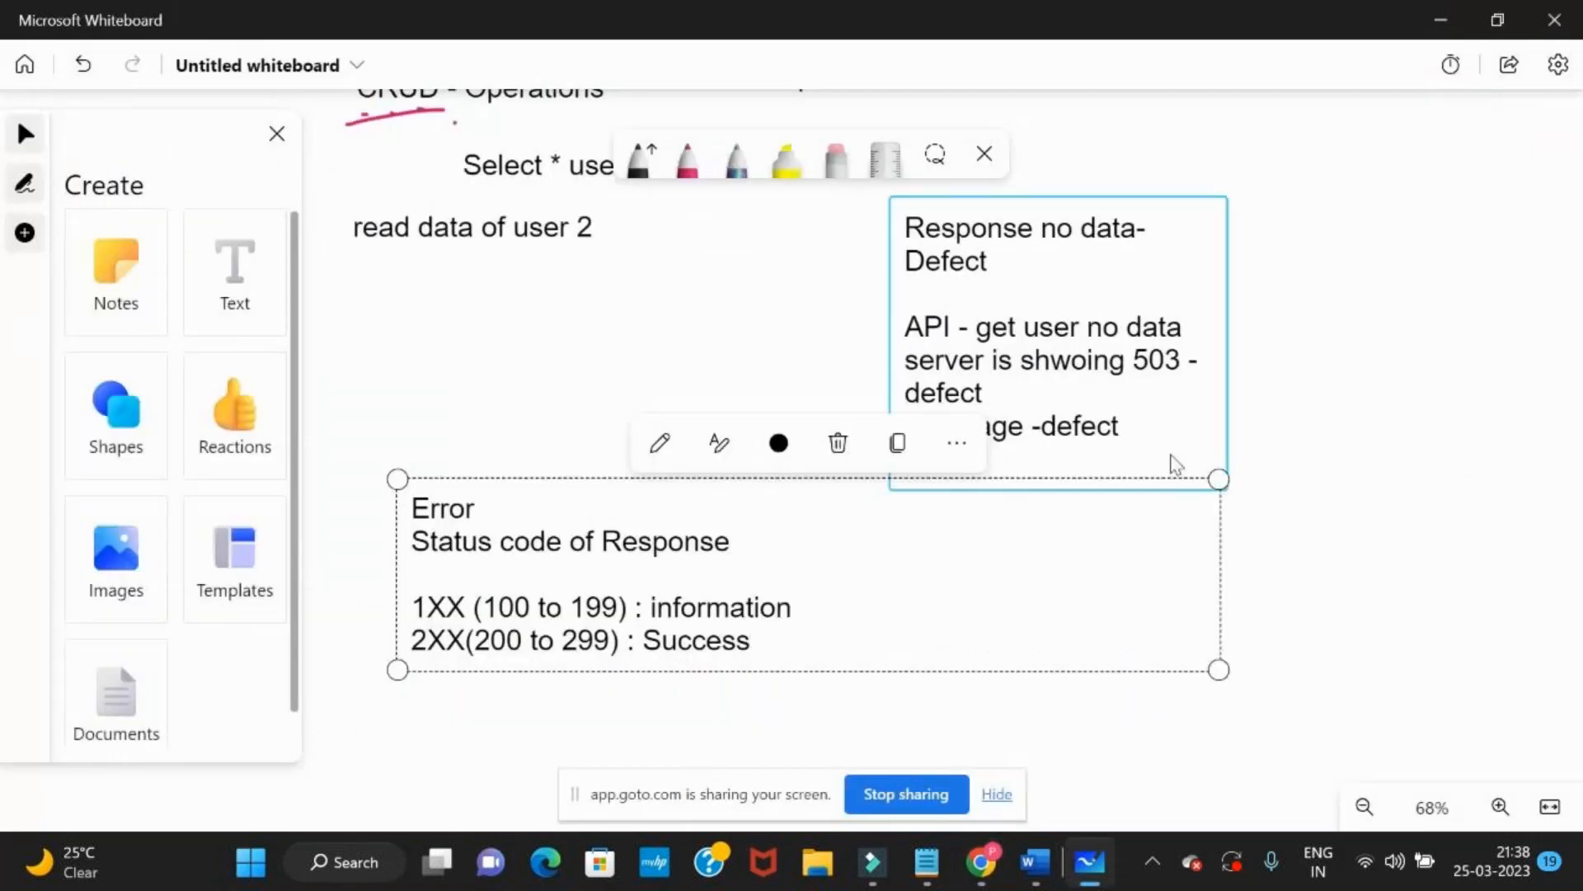
{"action": "key", "text": "alt+space"}
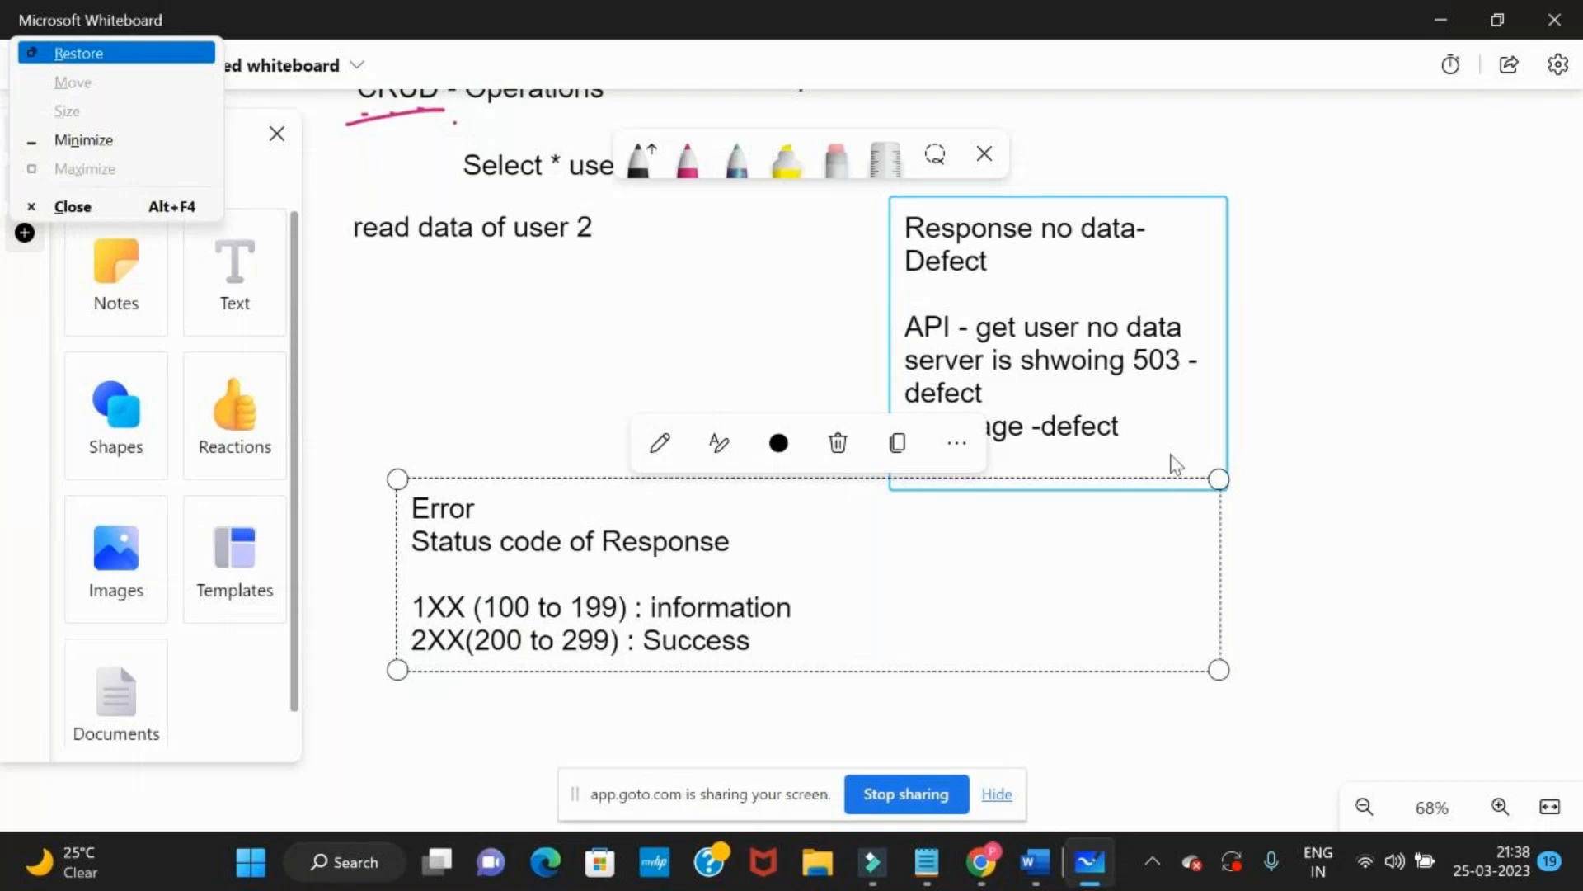
{"action": "key", "text": "Return"}
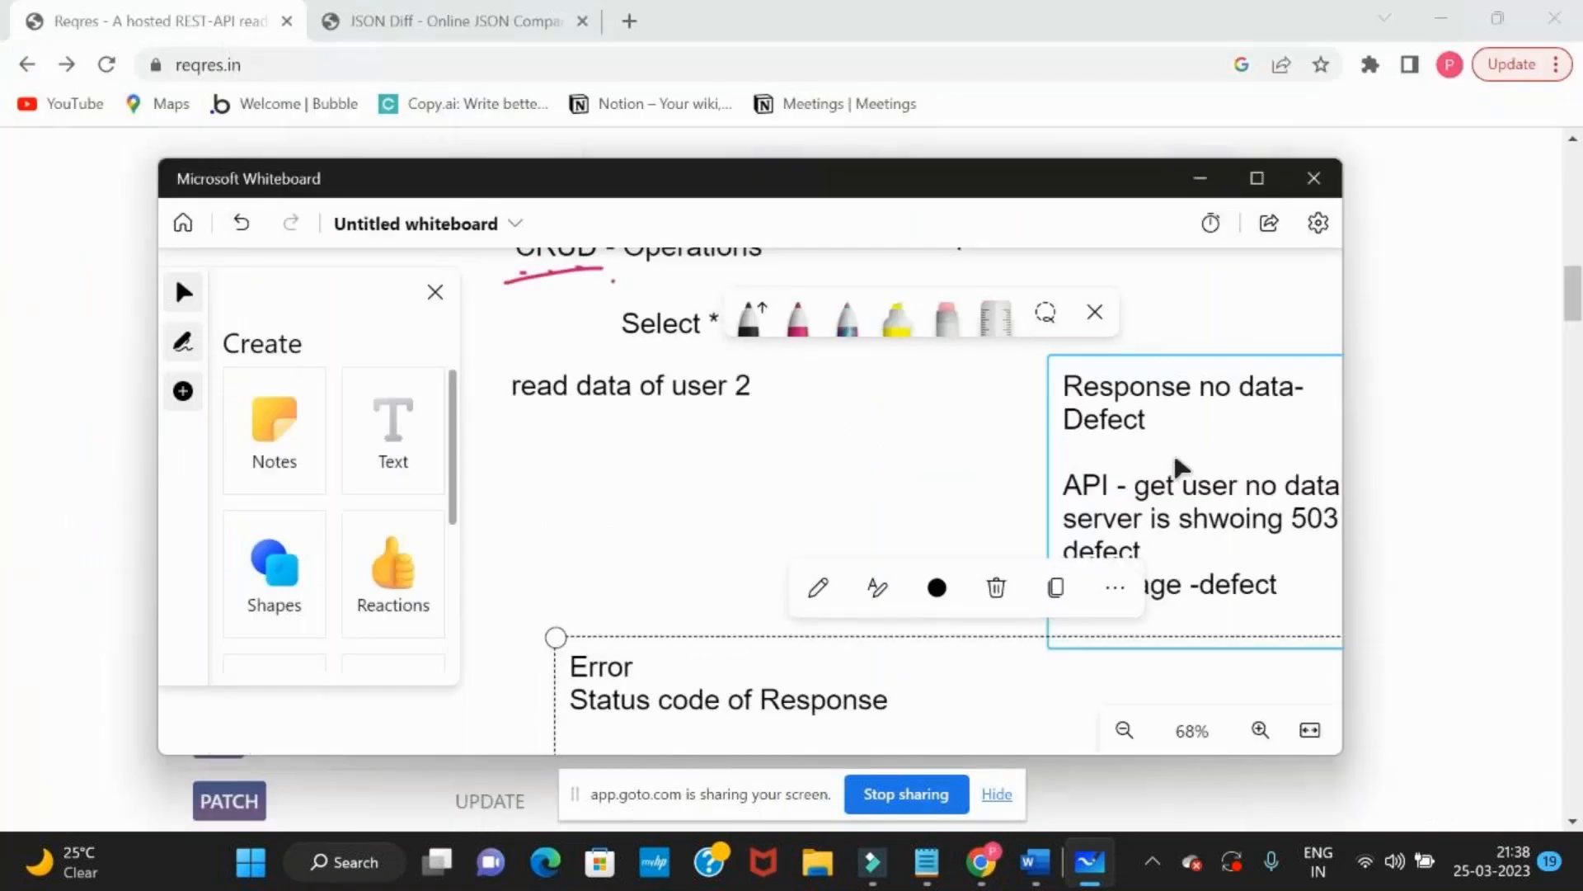
{"action": "left_click", "coordinate": [1257, 178]}
Add the line "3XX(300 to 399) : redirection" below the 2XX line
{"action": "left_click", "coordinate": [770, 644]}
{"action": "key", "text": "Return"}
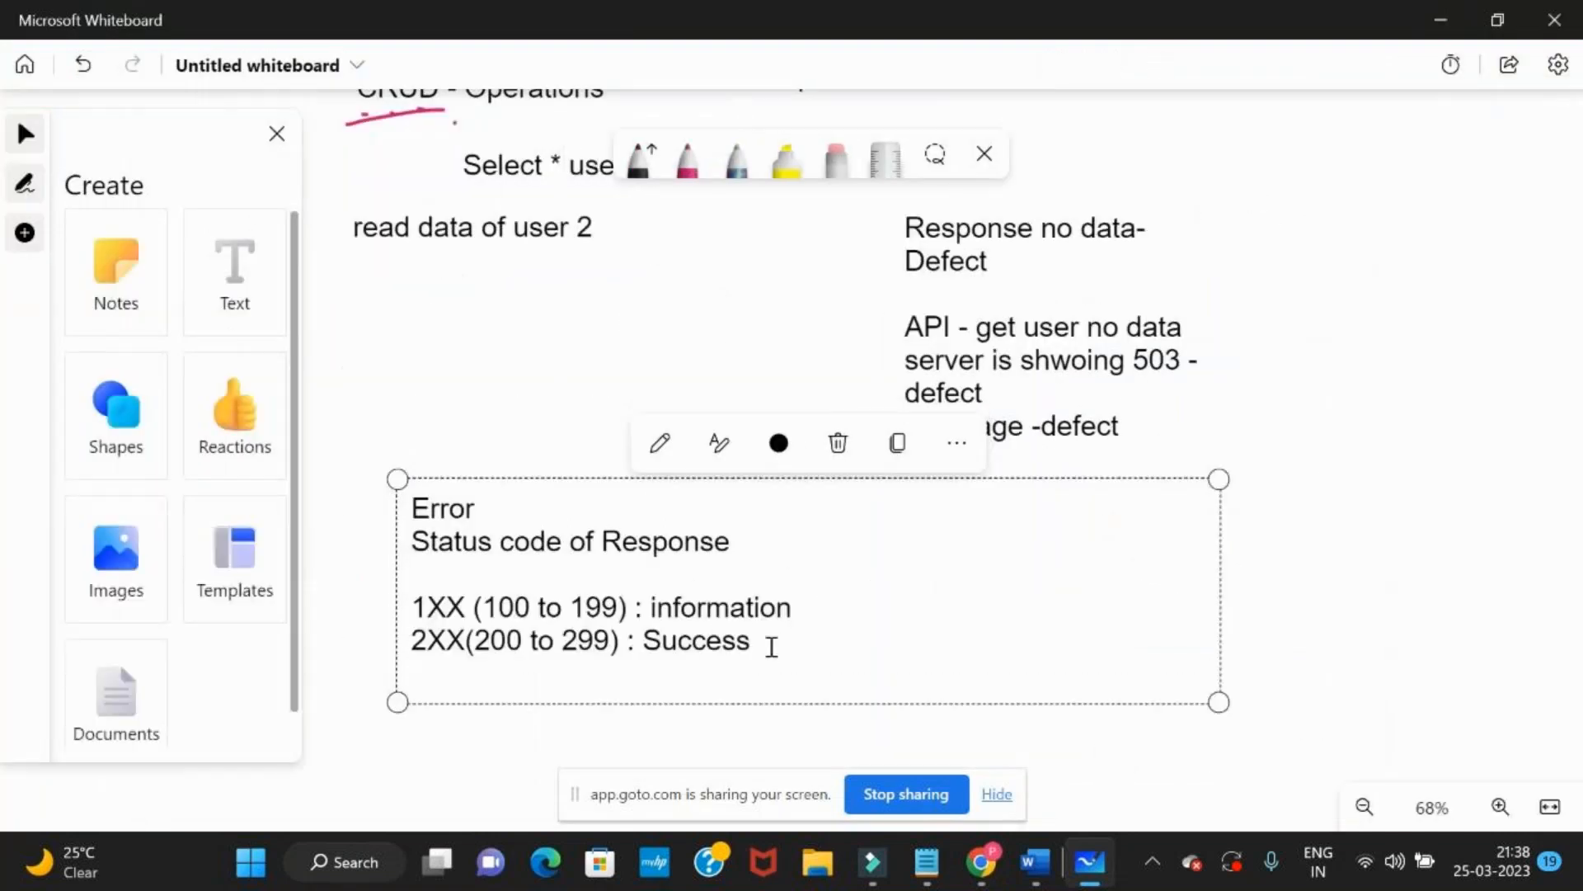
{"action": "type", "text": "3XX()"}
{"action": "key", "text": "Left"}
{"action": "type", "text": "300 to"}
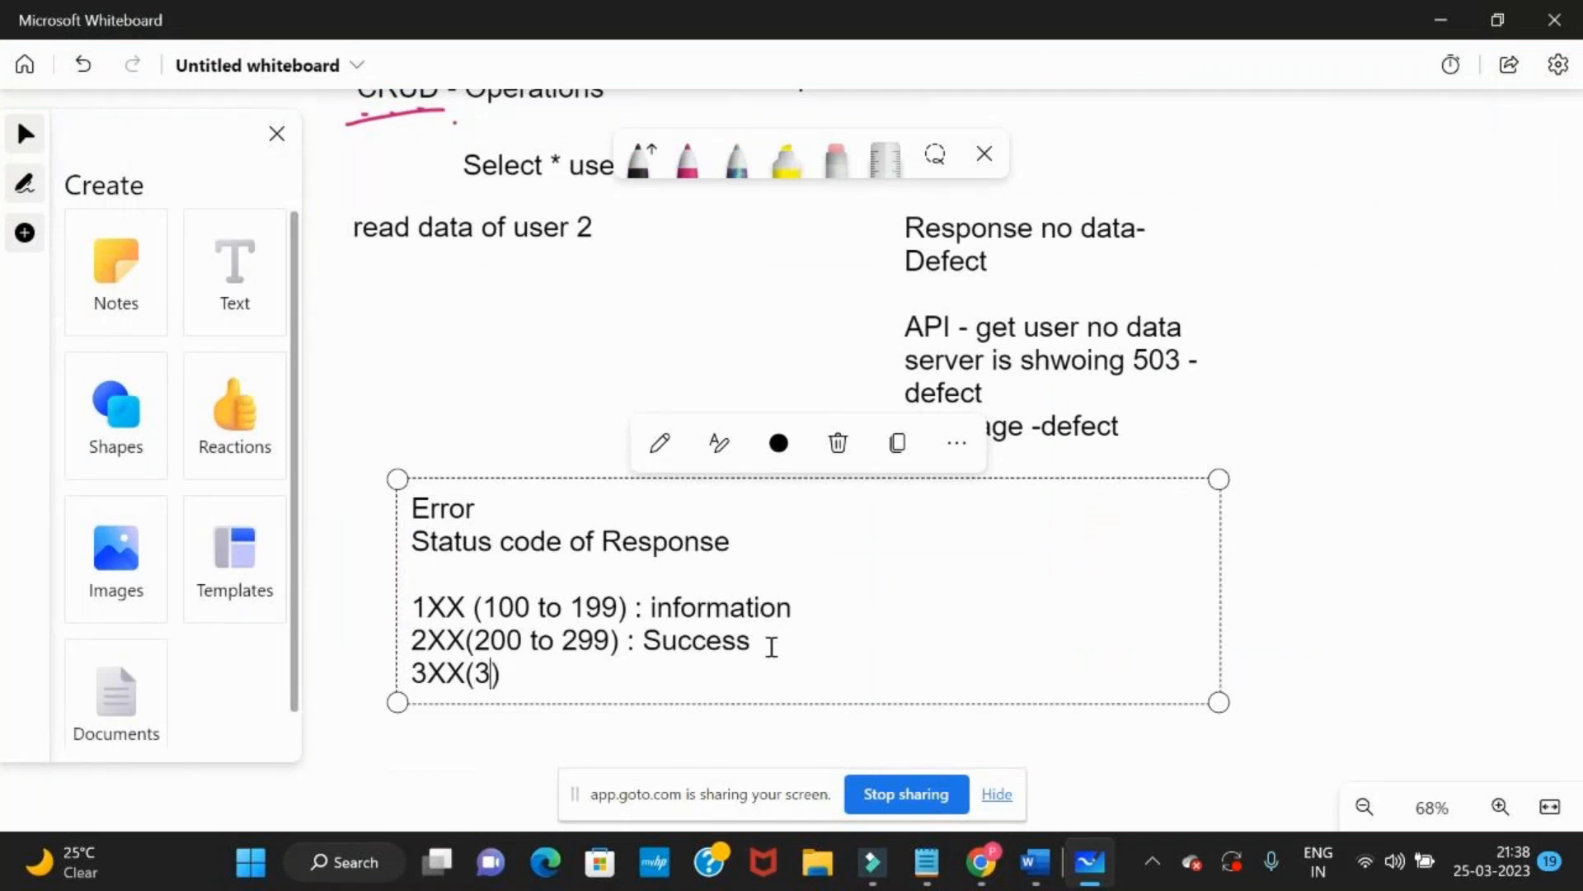
{"action": "type", "text": " 399"}
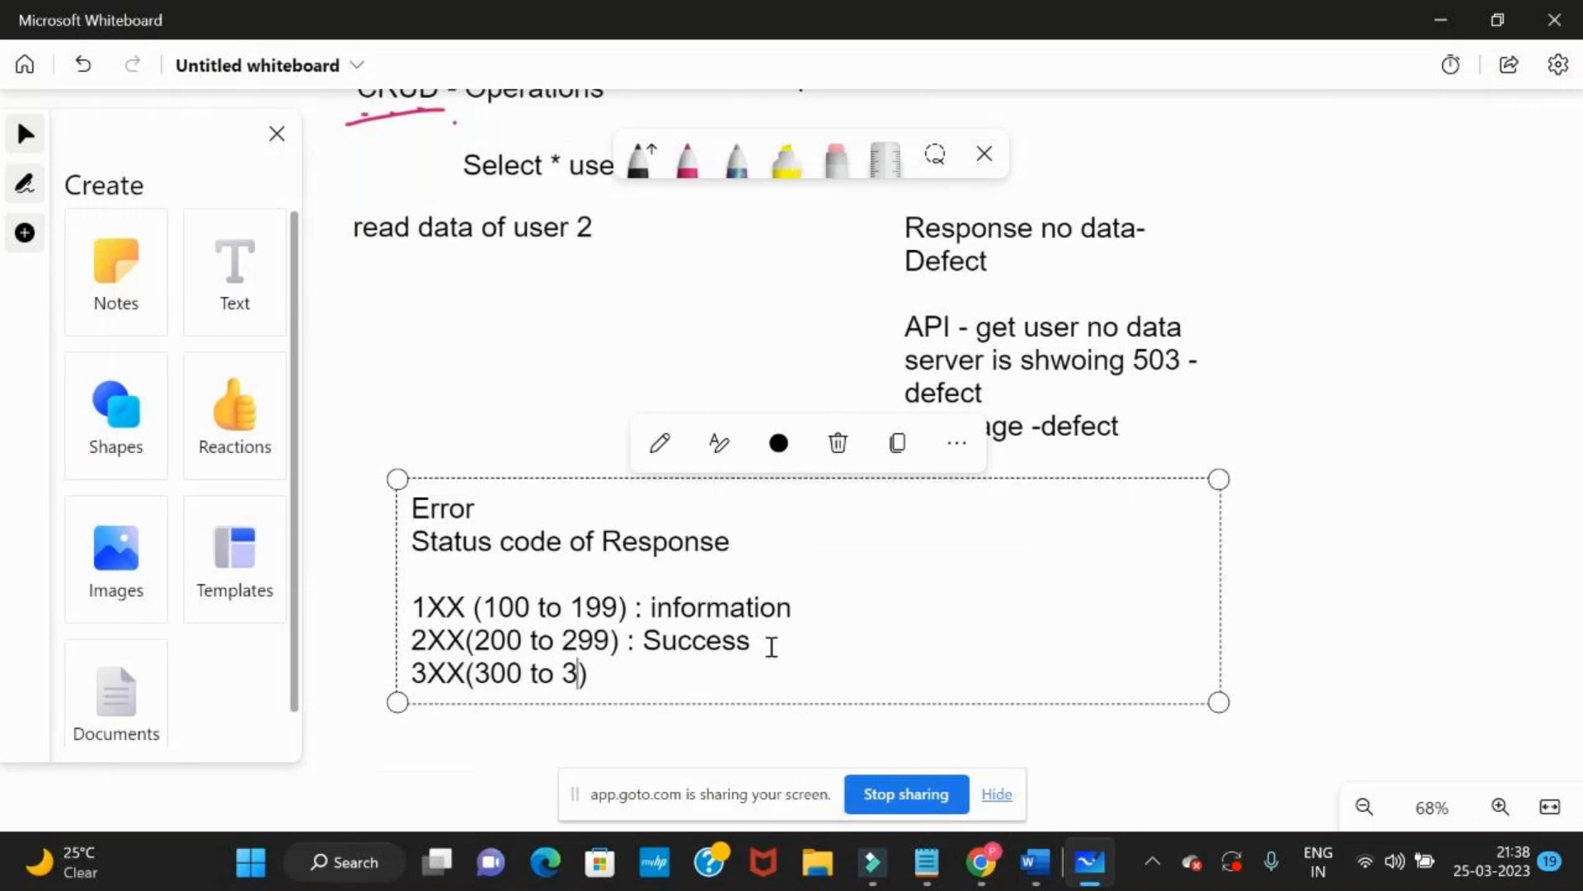
{"action": "key", "text": "Right"}
{"action": "type", "text": ": redirection"}
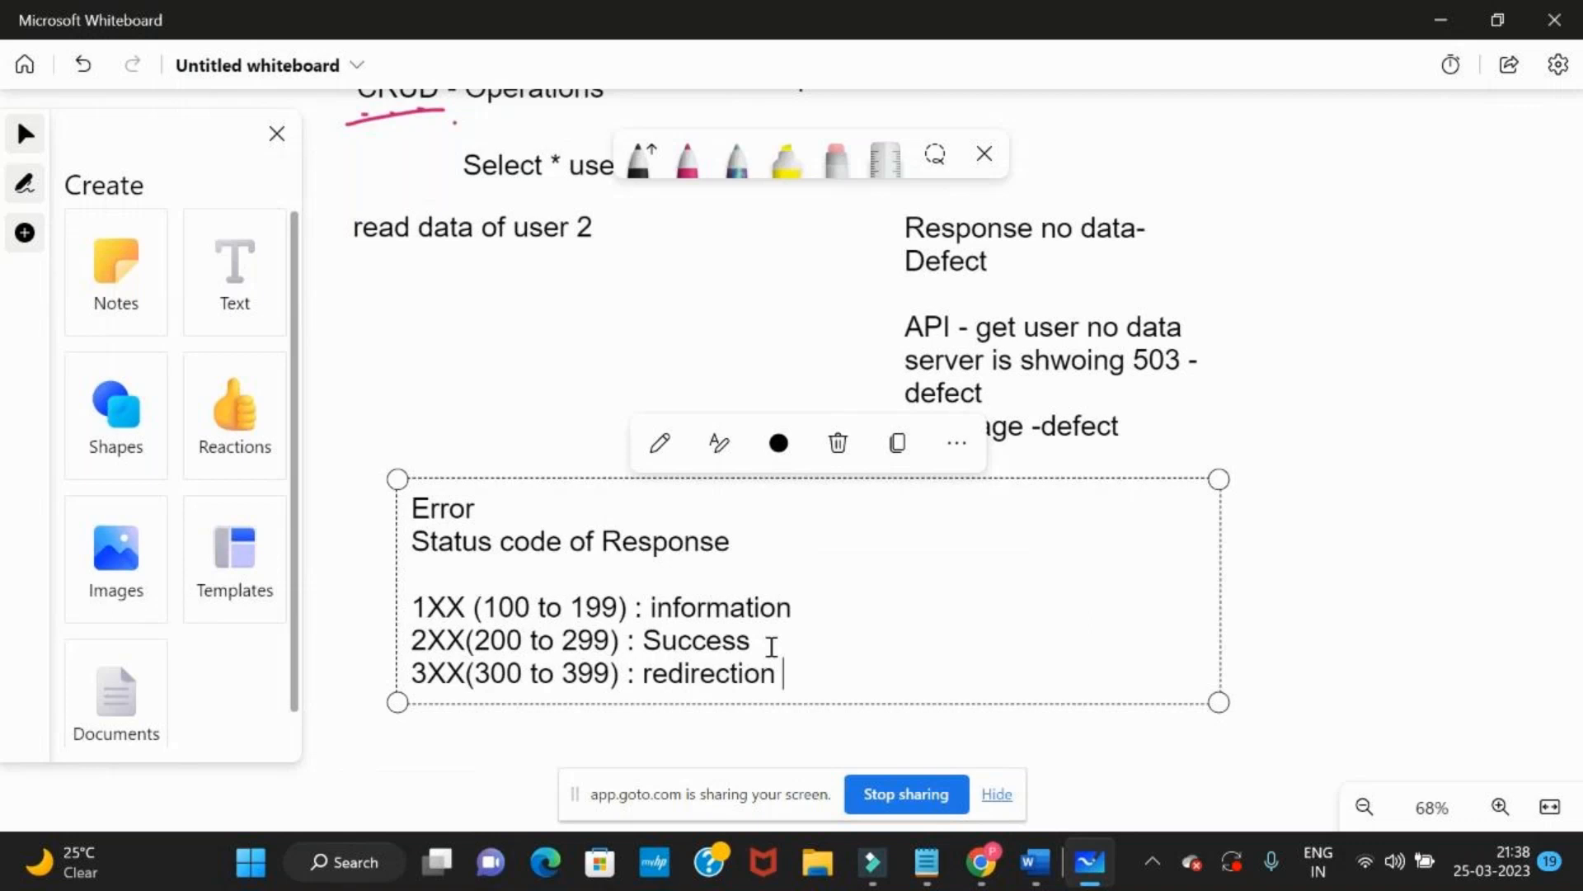
Add the line "4xx (400 to 499) : client error" below the 3XX line and deselect the text box
{"action": "key", "text": "alt+Tab"}
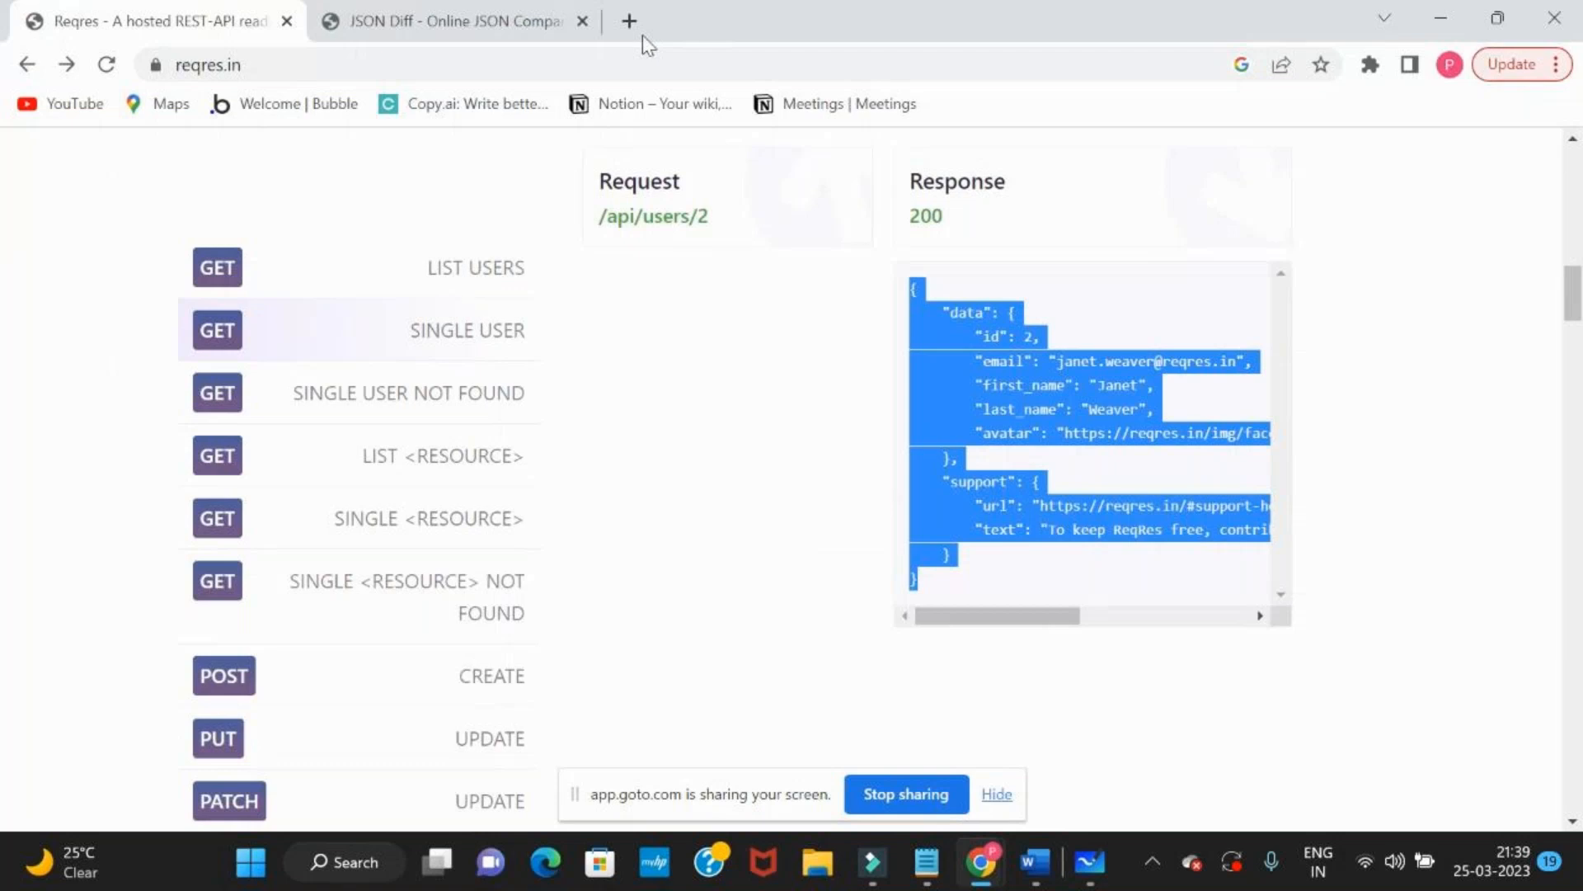
{"action": "key", "text": "alt+Tab"}
{"action": "key", "text": "Return"}
{"action": "type", "text": "4"}
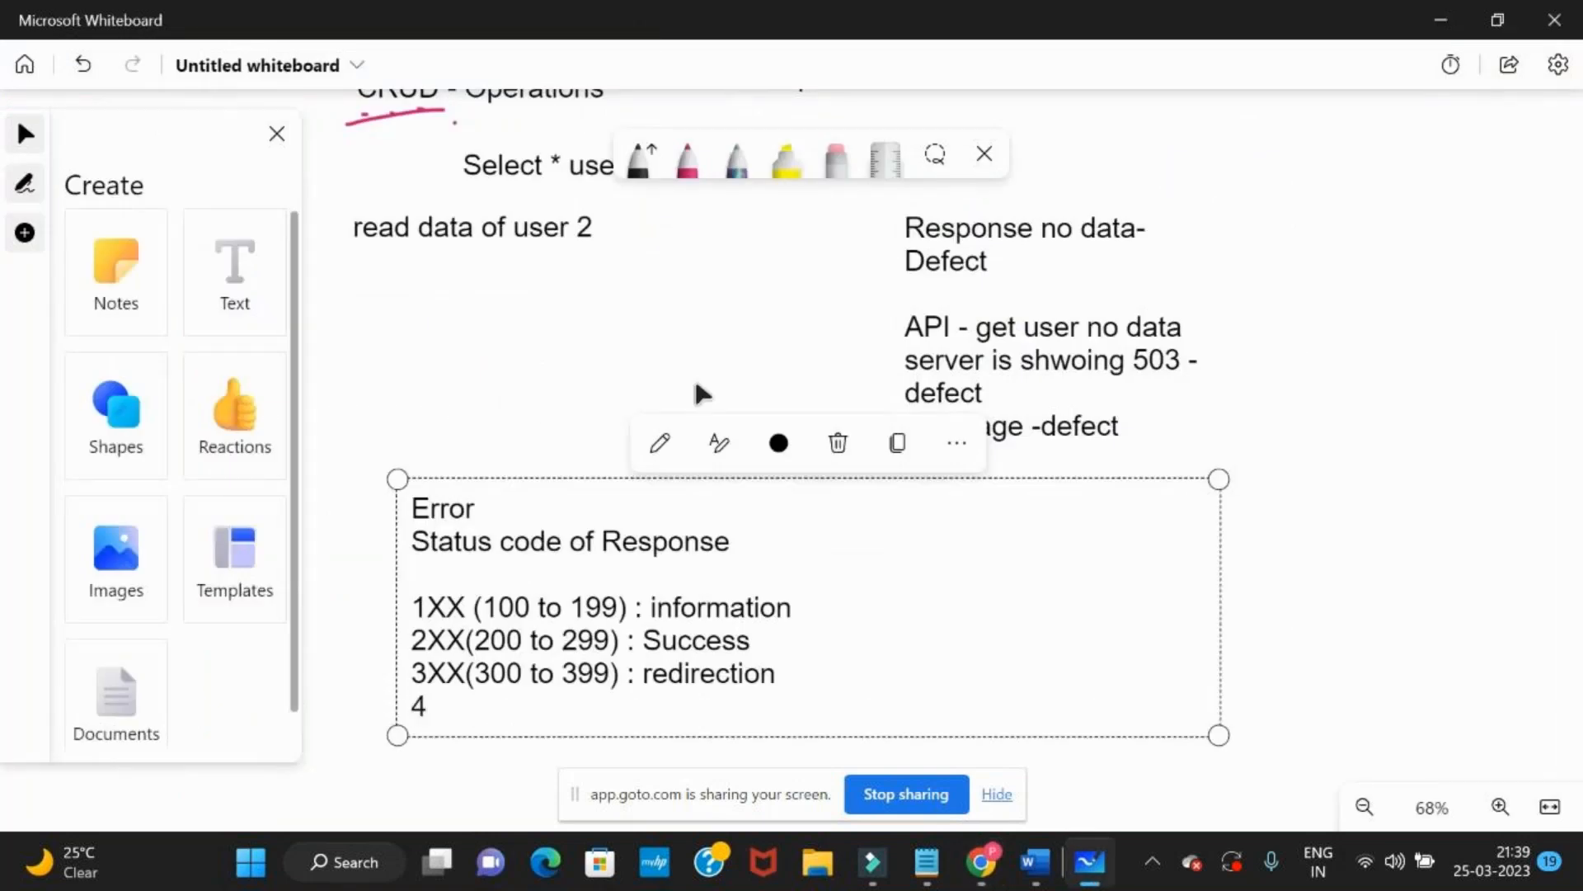
{"action": "type", "text": "xx -"}
{"action": "key", "text": "BackSpace"}
{"action": "type", "text": "("}
{"action": "key", "text": "BackSpace"}
{"action": "type", "text": "()"}
{"action": "key", "text": "Left"}
{"action": "type", "text": "400 t"}
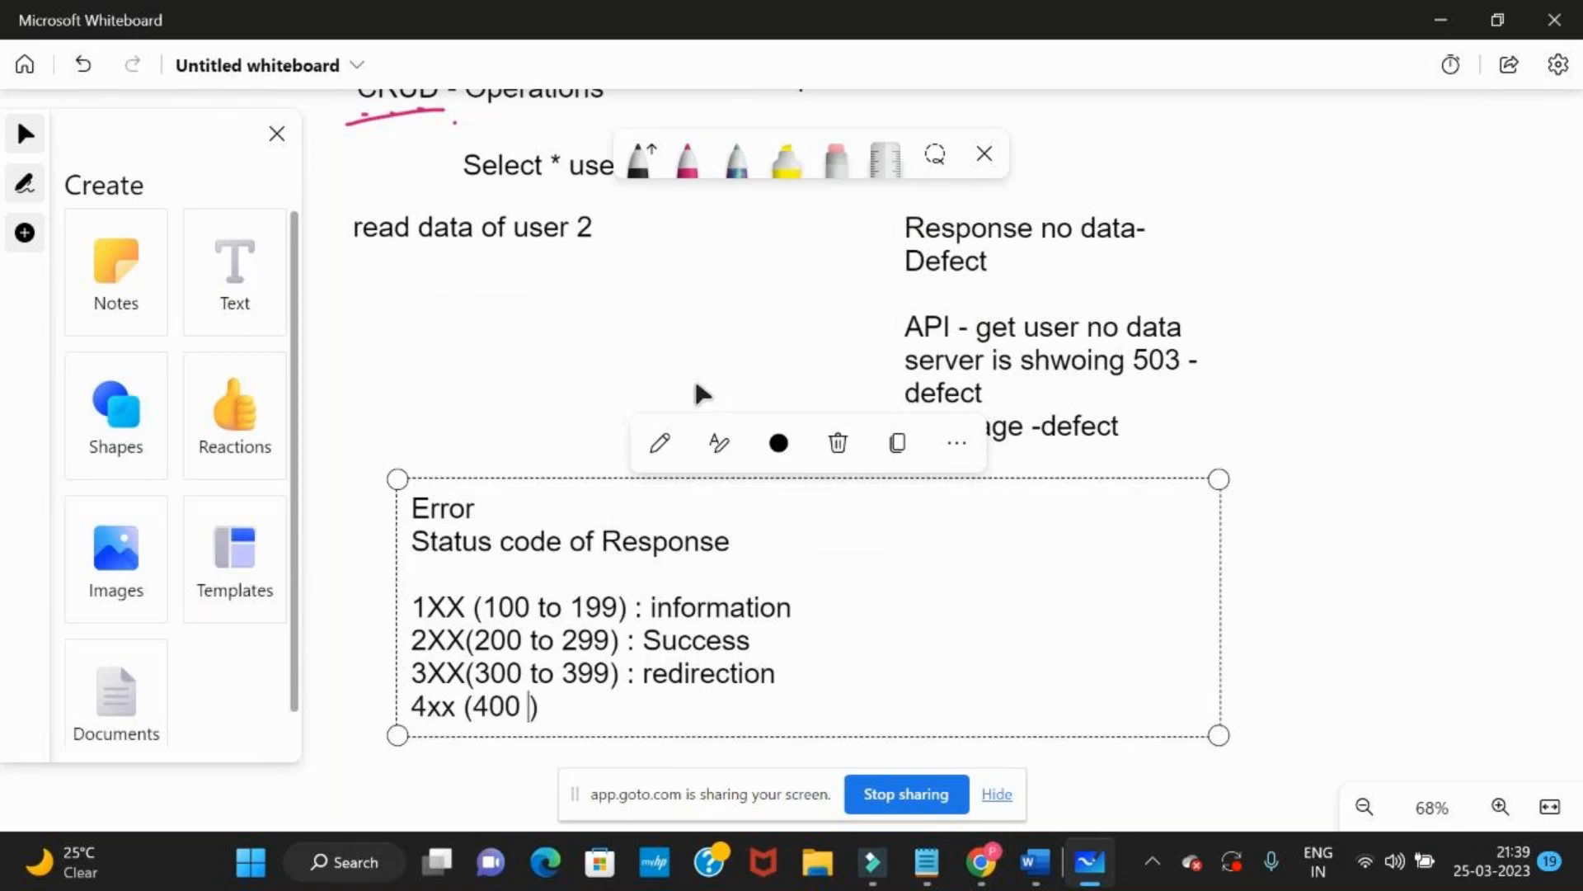
{"action": "type", "text": "o 499"}
{"action": "key", "text": "Right"}
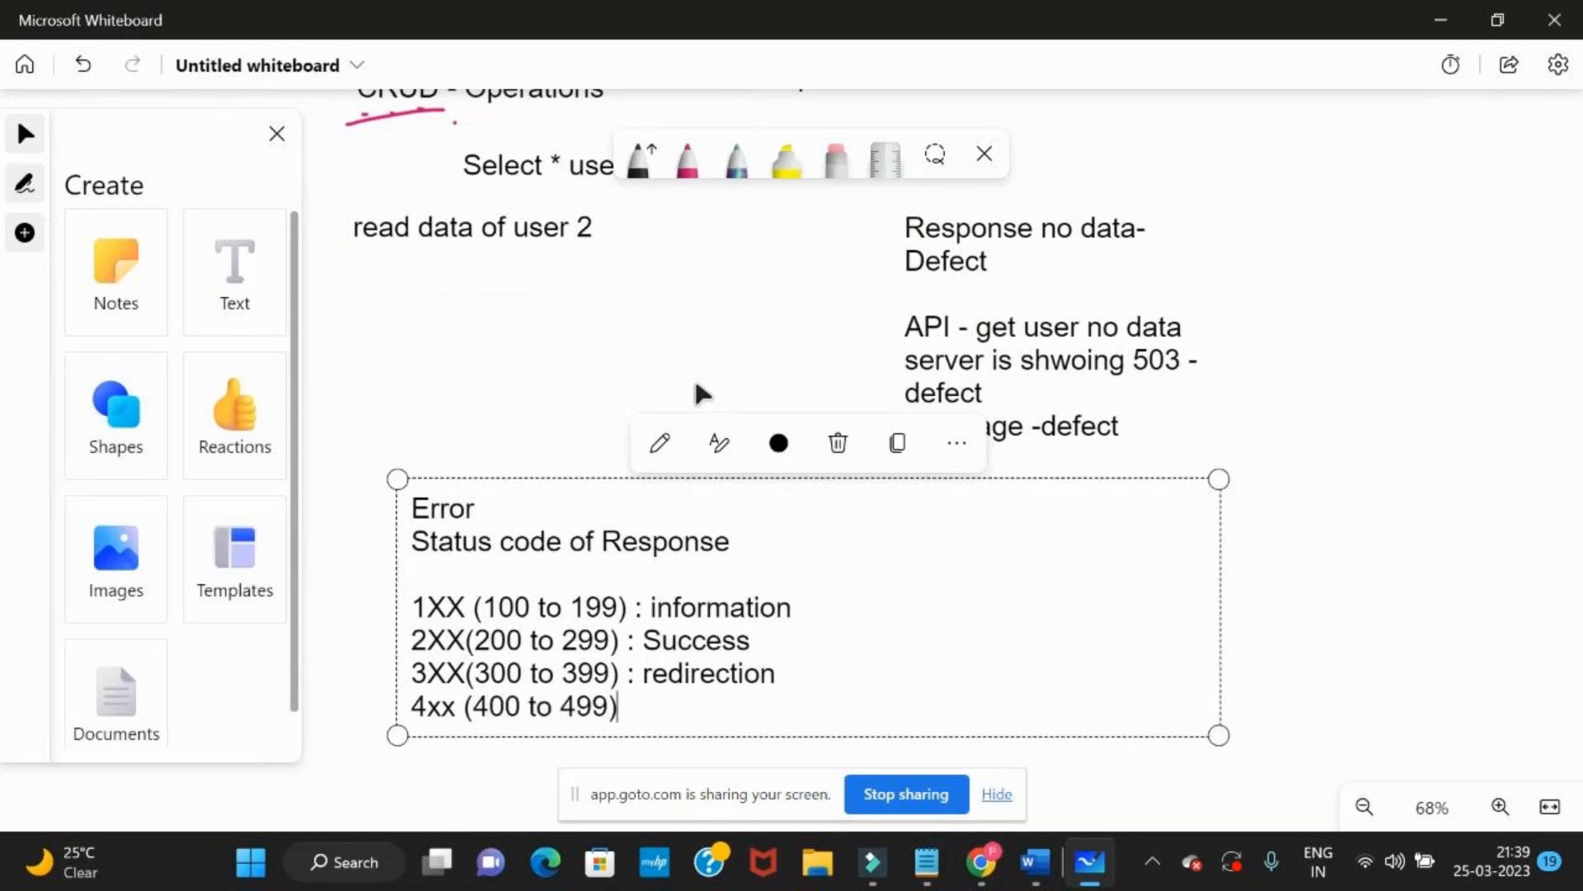
{"action": "type", "text": ":"}
{"action": "type", "text": "client error"}
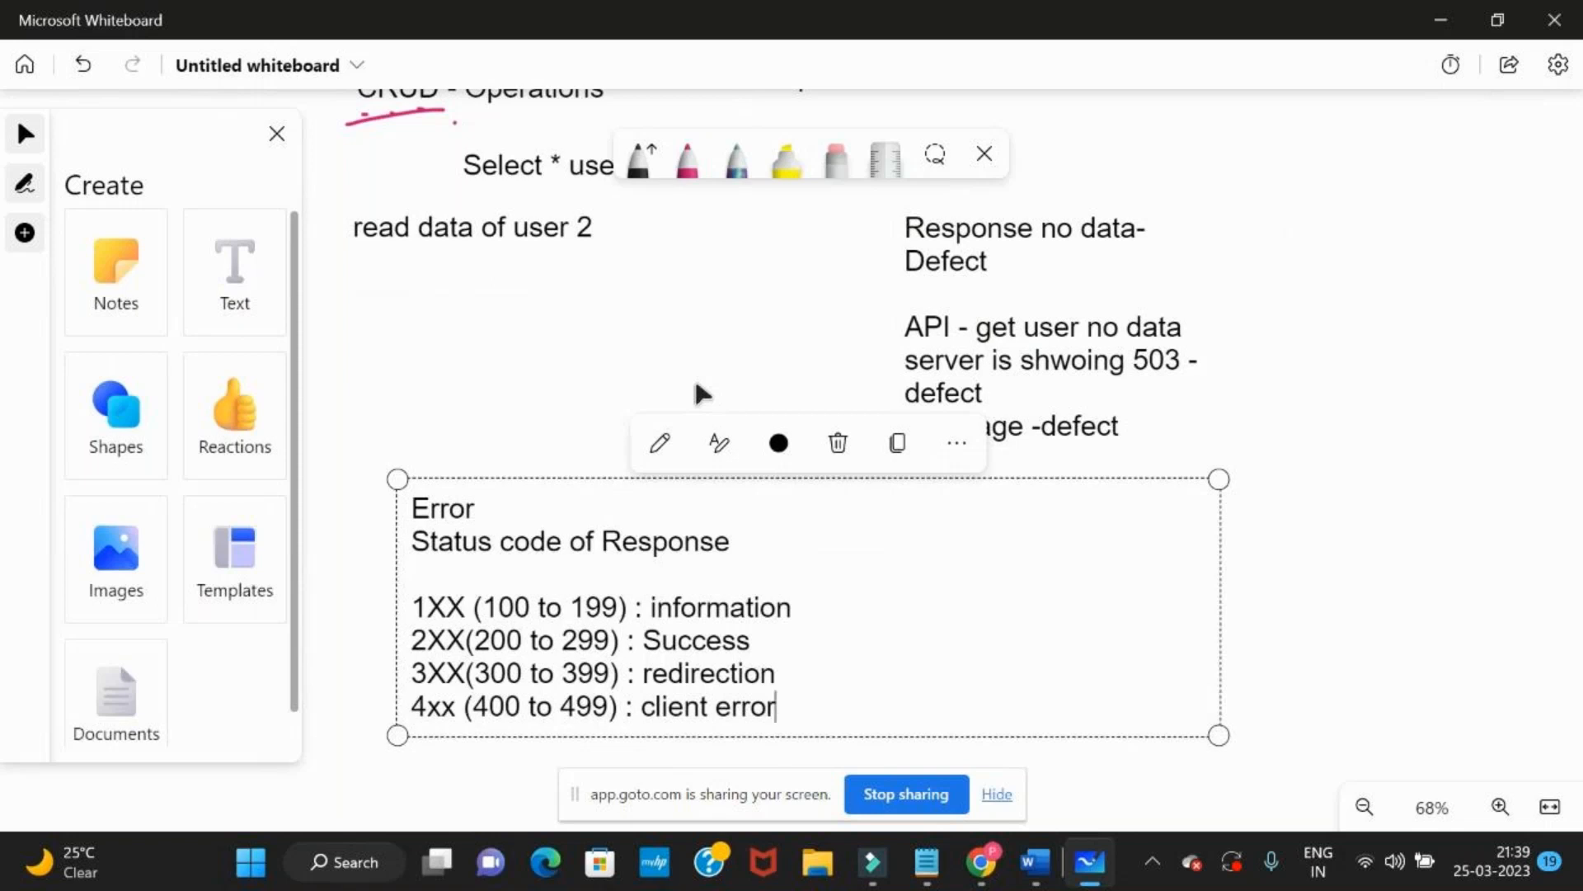
{"action": "left_click", "coordinate": [1320, 569]}
{"action": "scroll", "coordinate": [1290, 375], "scroll_direction": "down", "scroll_amount": 3}
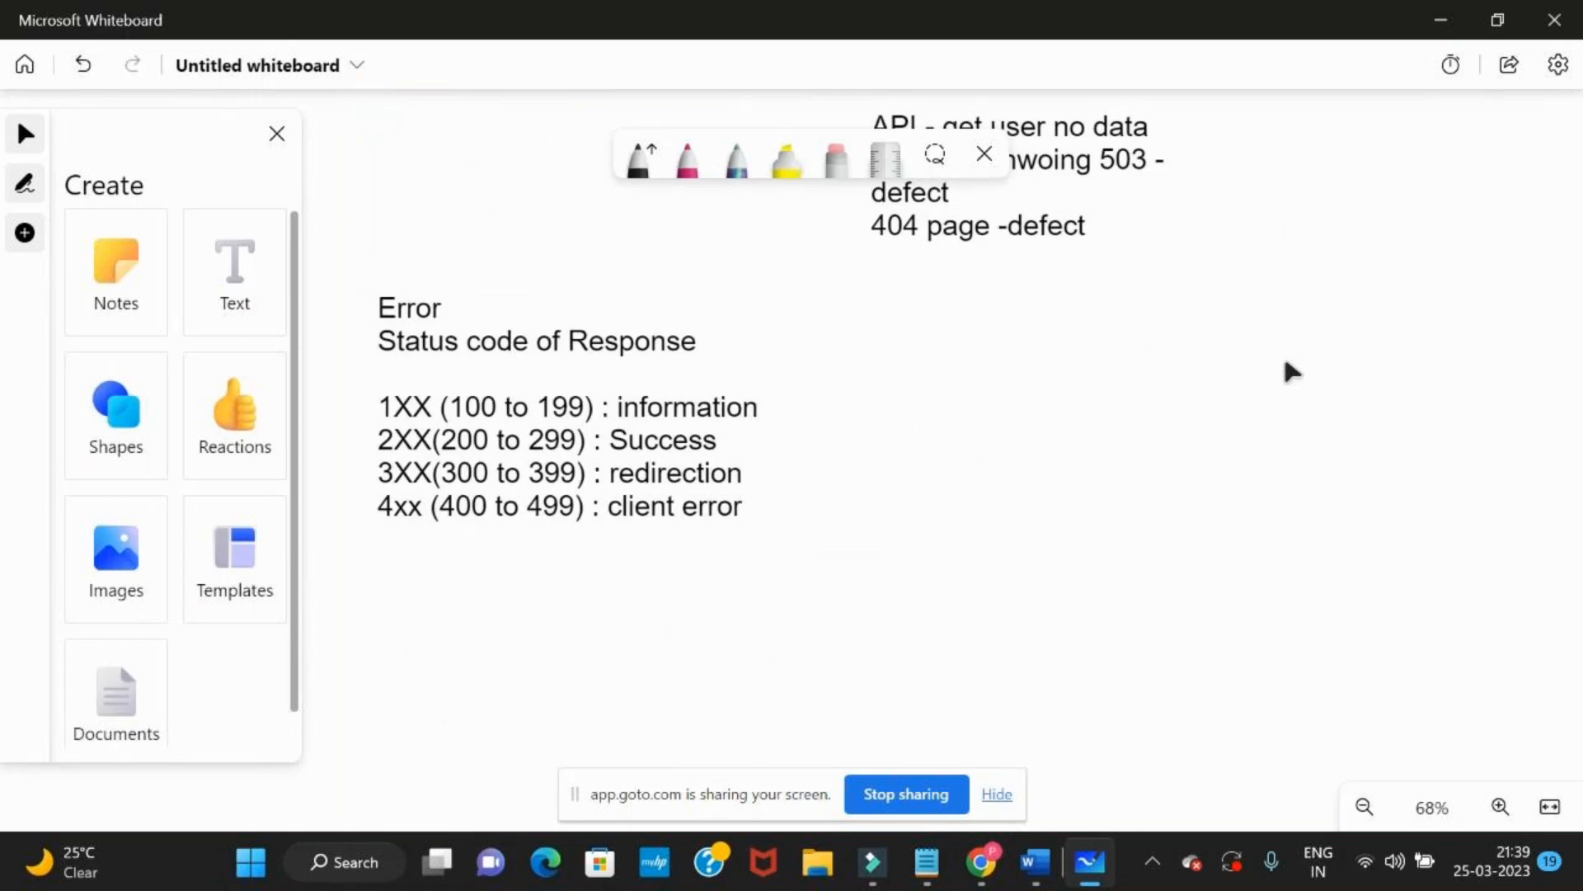
{"action": "key", "text": "super+Tab"}
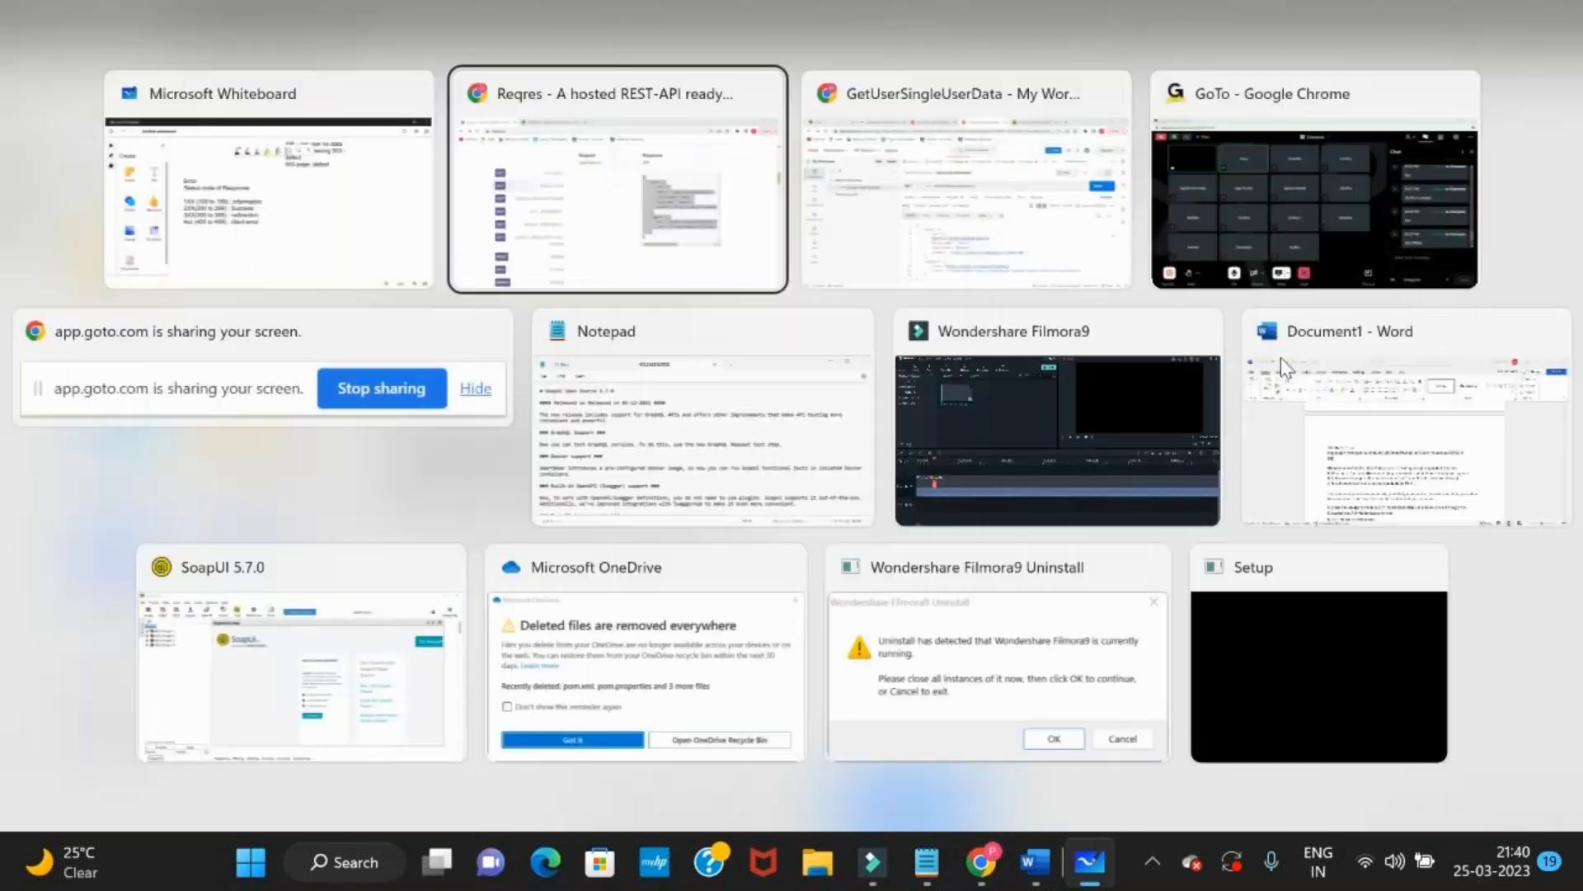
{"action": "key", "text": "Right"}
{"action": "key", "text": "Return"}
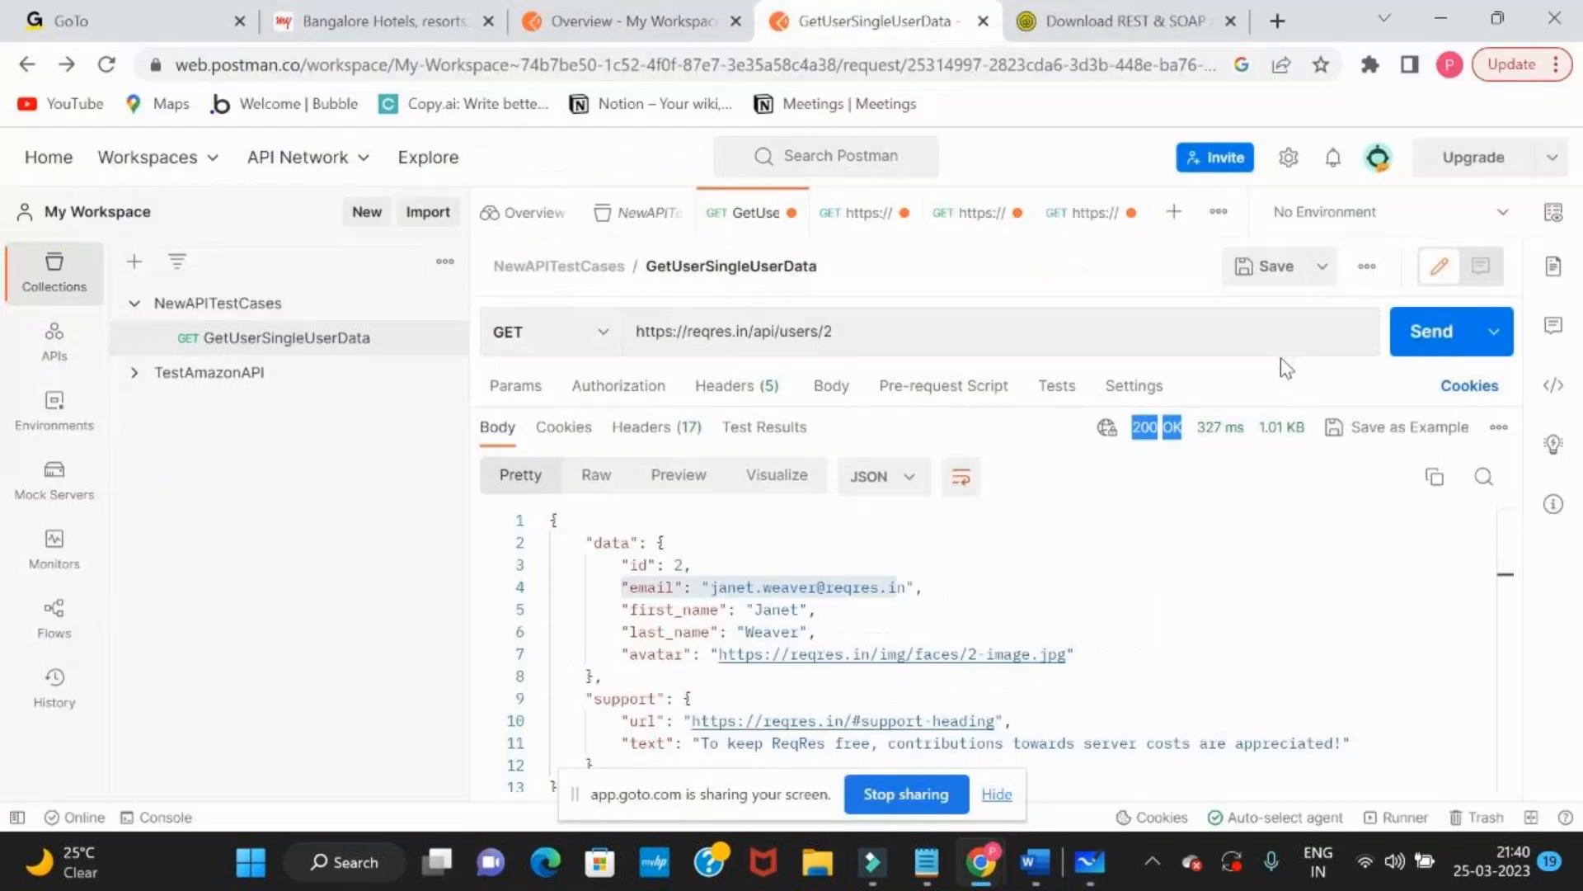
{"action": "triple_click", "coordinate": [838, 340]}
{"action": "left_click", "coordinate": [839, 339]}
{"action": "type", "text": "3123123123"}
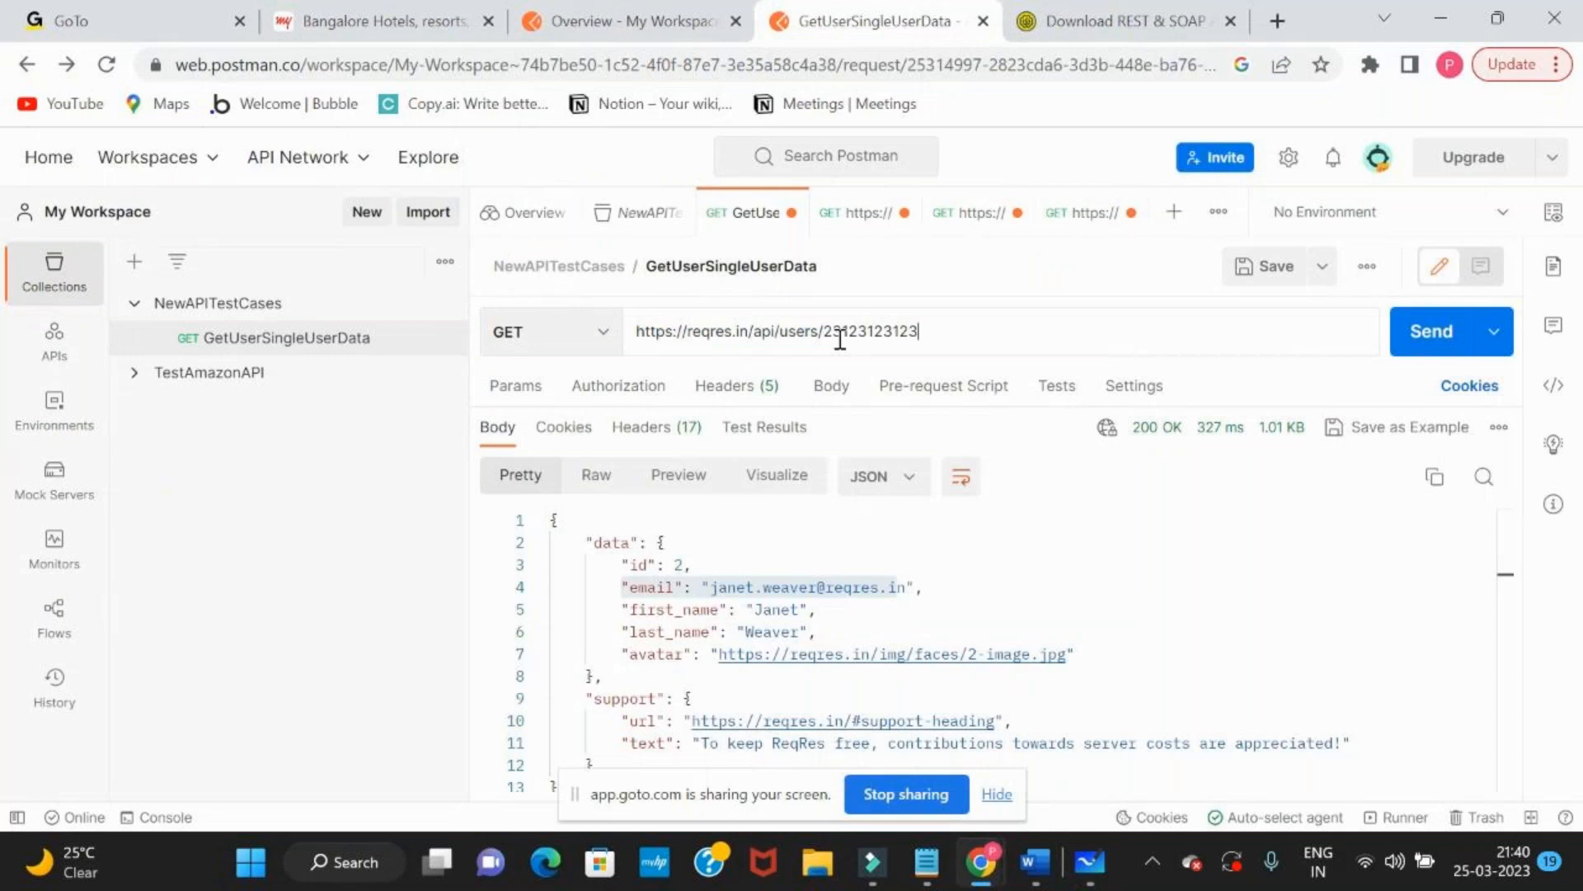
{"action": "key", "text": "Return"}
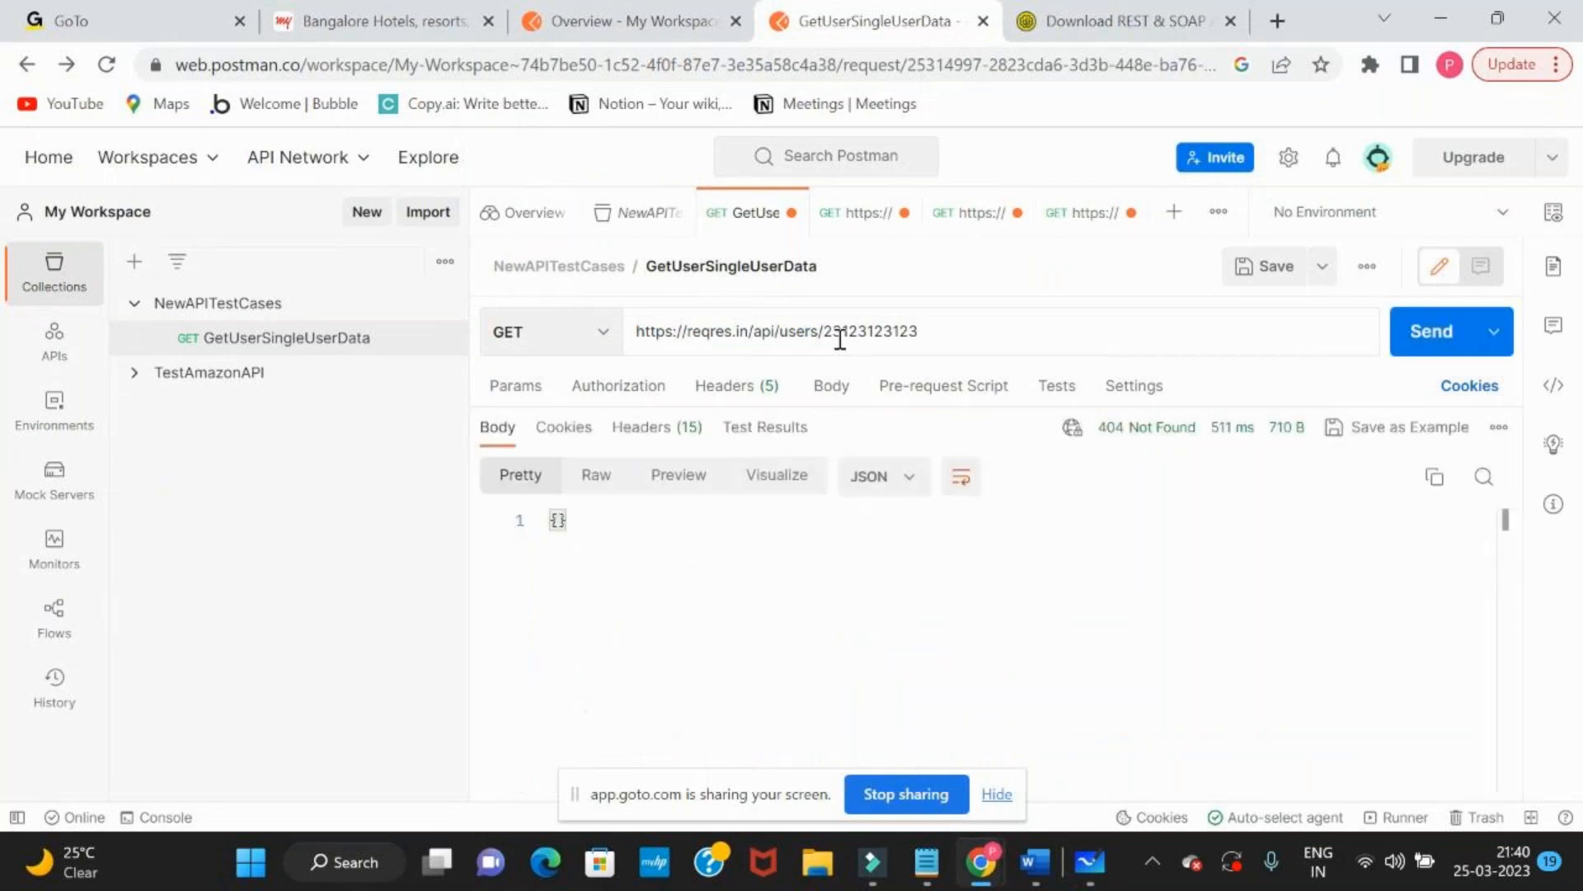
Highlight the user id in the request URL and the status of the response
{"action": "left_click_drag", "start_coordinate": [820, 331], "coordinate": [974, 329]}
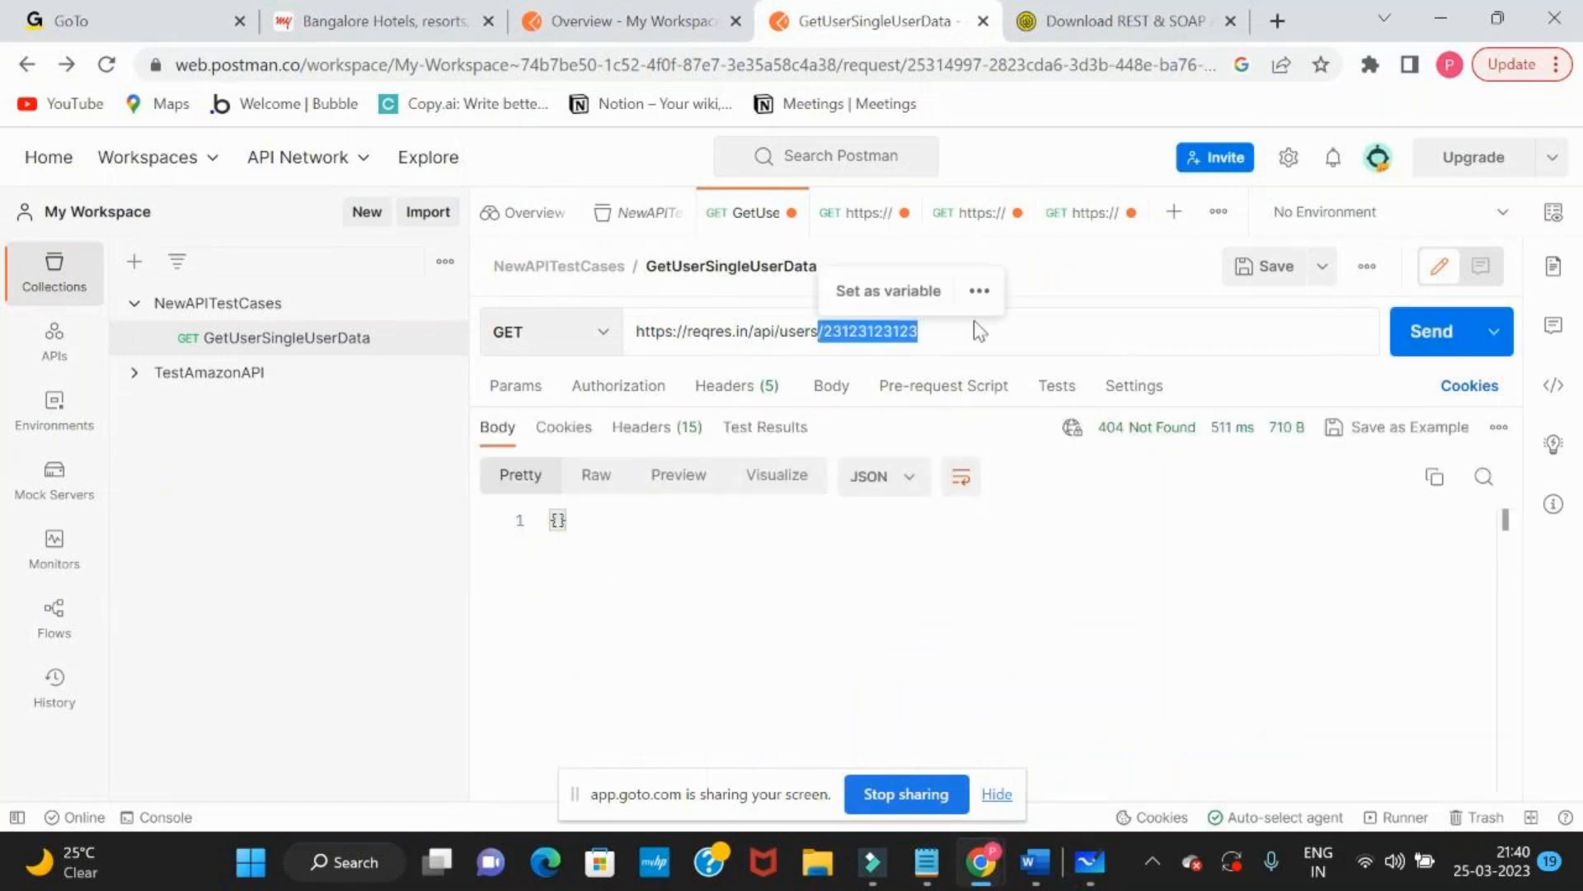
{"action": "left_click", "coordinate": [976, 333]}
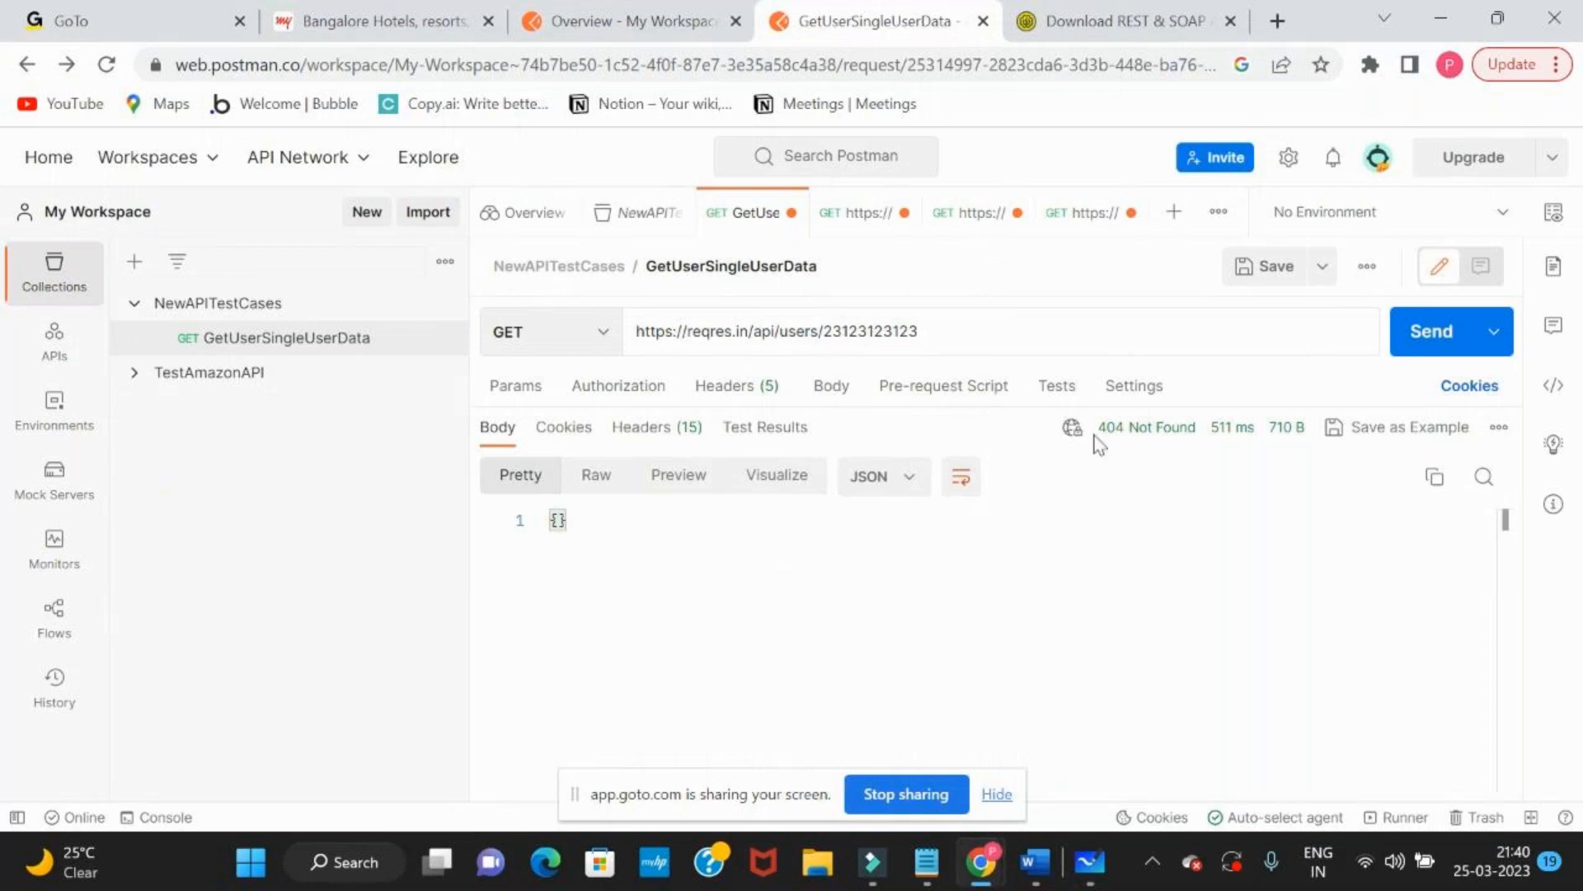
{"action": "mouse_move", "coordinate": [1097, 438]}
{"action": "left_click_drag", "start_coordinate": [1096, 429], "coordinate": [1202, 433]}
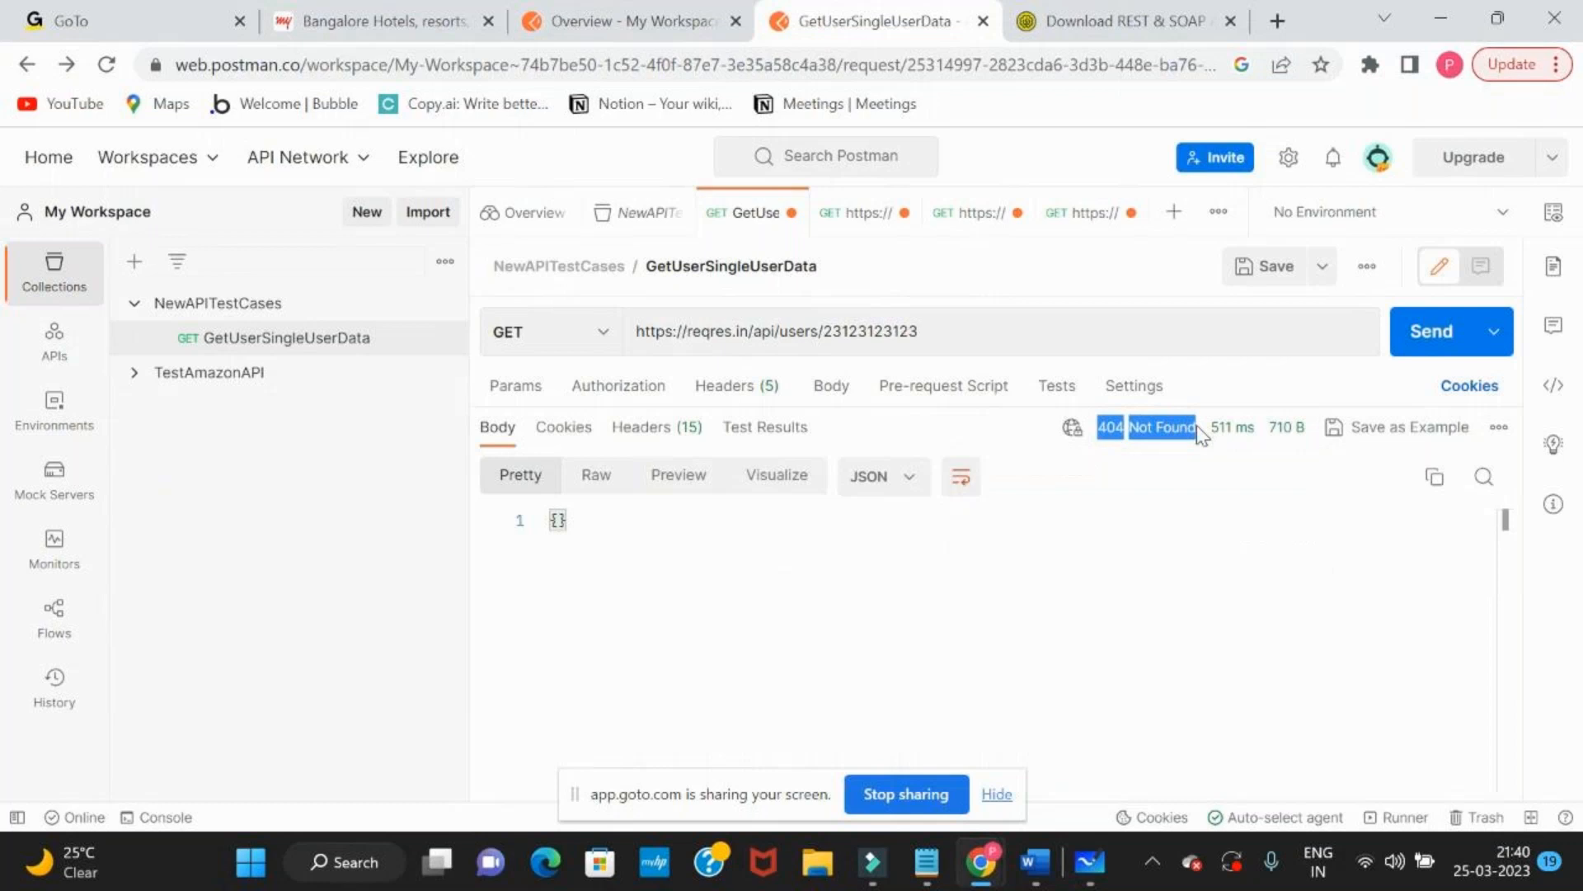
Switch to Microsoft Whiteboard and shift the status code text block slightly right and up
{"action": "key", "text": "alt+Tab"}
{"action": "left_click_drag", "start_coordinate": [604, 502], "coordinate": [646, 495]}
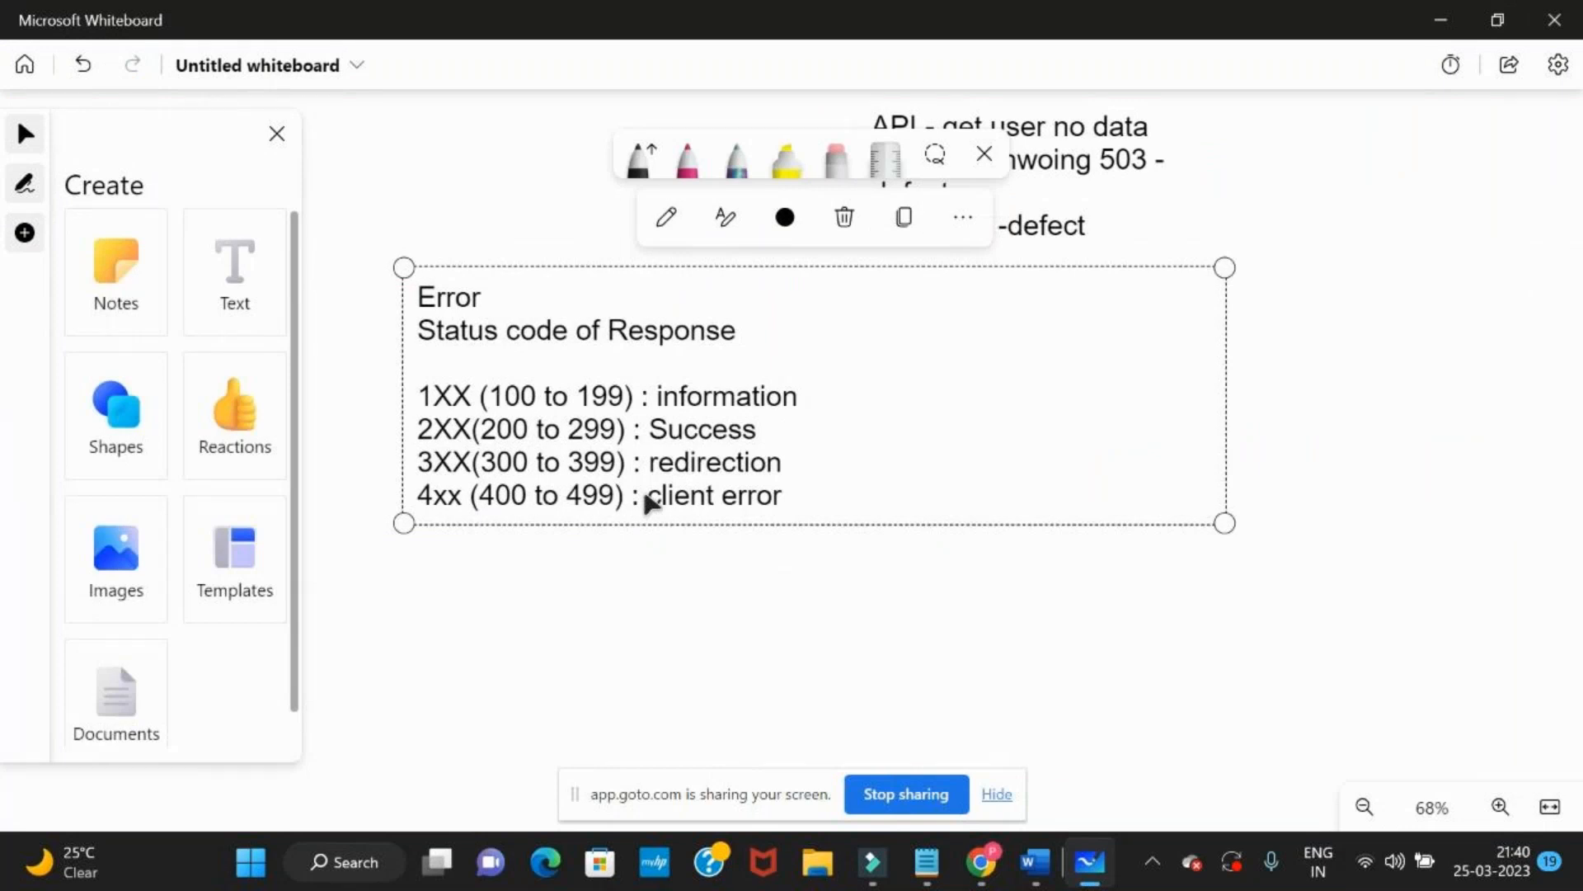
{"action": "key", "text": "alt+Tab"}
{"action": "left_click_drag", "start_coordinate": [857, 330], "coordinate": [970, 330]}
{"action": "key", "text": "BackSpace"}
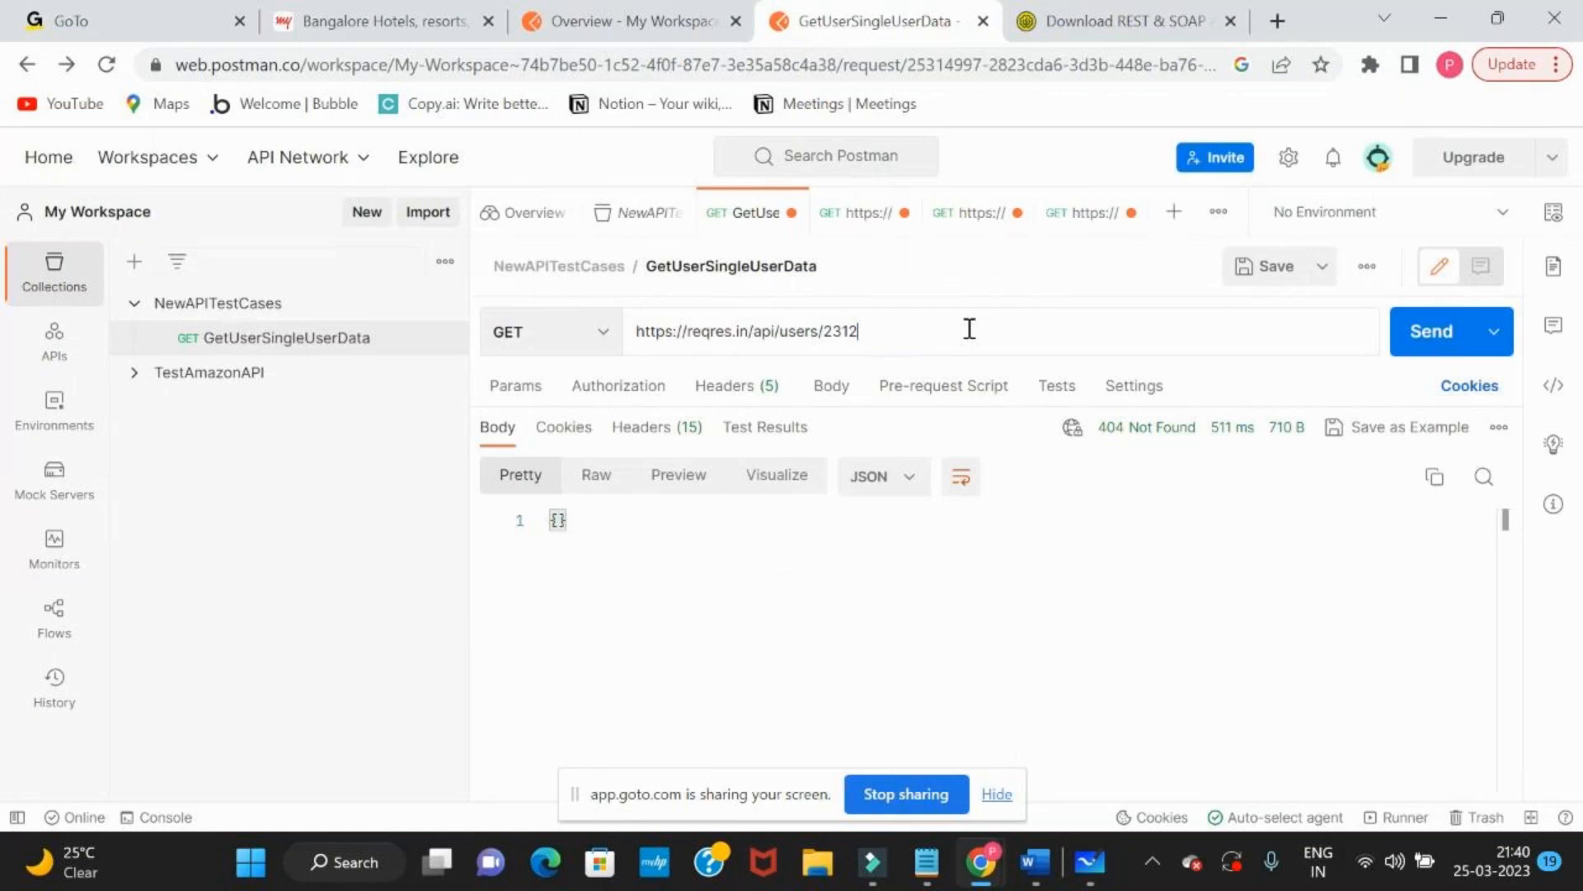
{"action": "left_click", "coordinate": [1449, 346]}
{"action": "left_click_drag", "start_coordinate": [1101, 435], "coordinate": [1200, 433]}
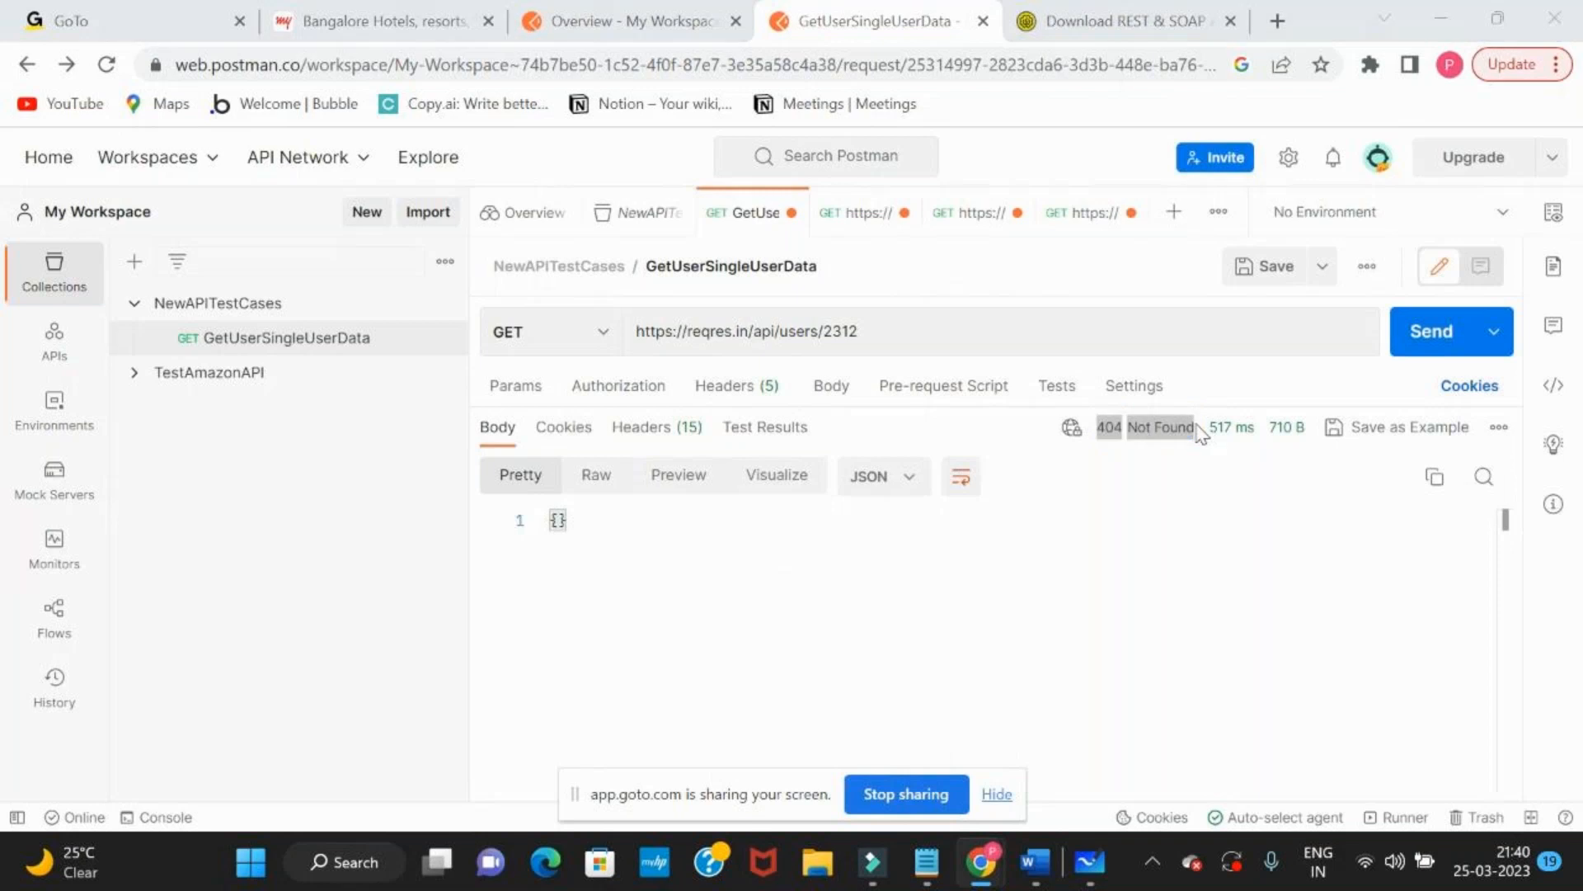
Switch to Microsoft Whiteboard and add "5xx (500 to 599) :" as a new line below the client error entry
{"action": "key", "text": "alt+Tab"}
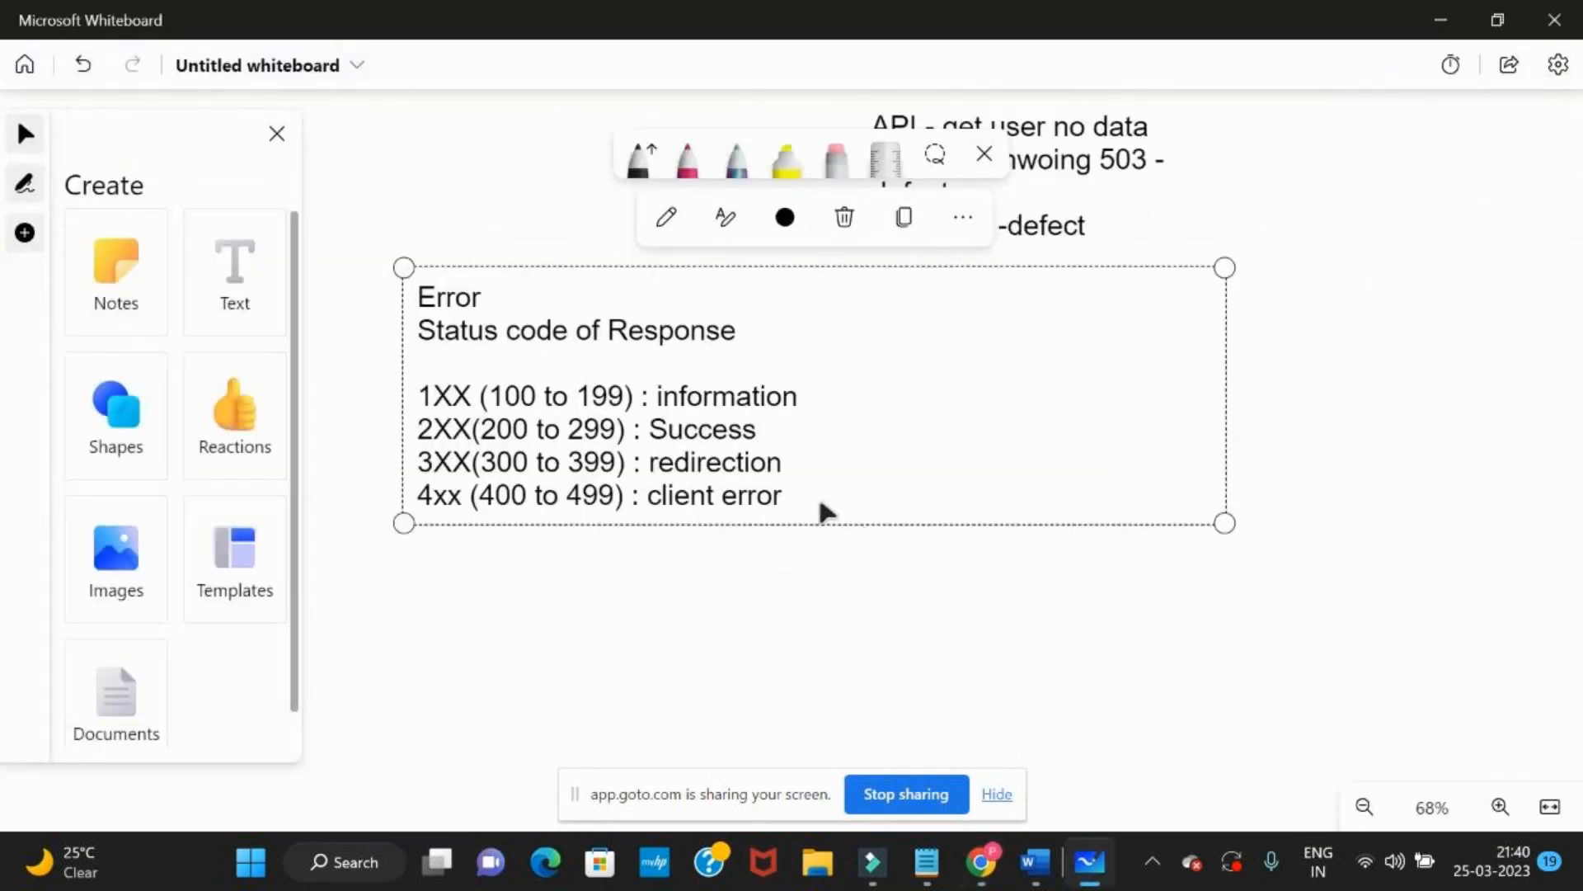
{"action": "left_click", "coordinate": [817, 499]}
{"action": "key", "text": "alt+Tab"}
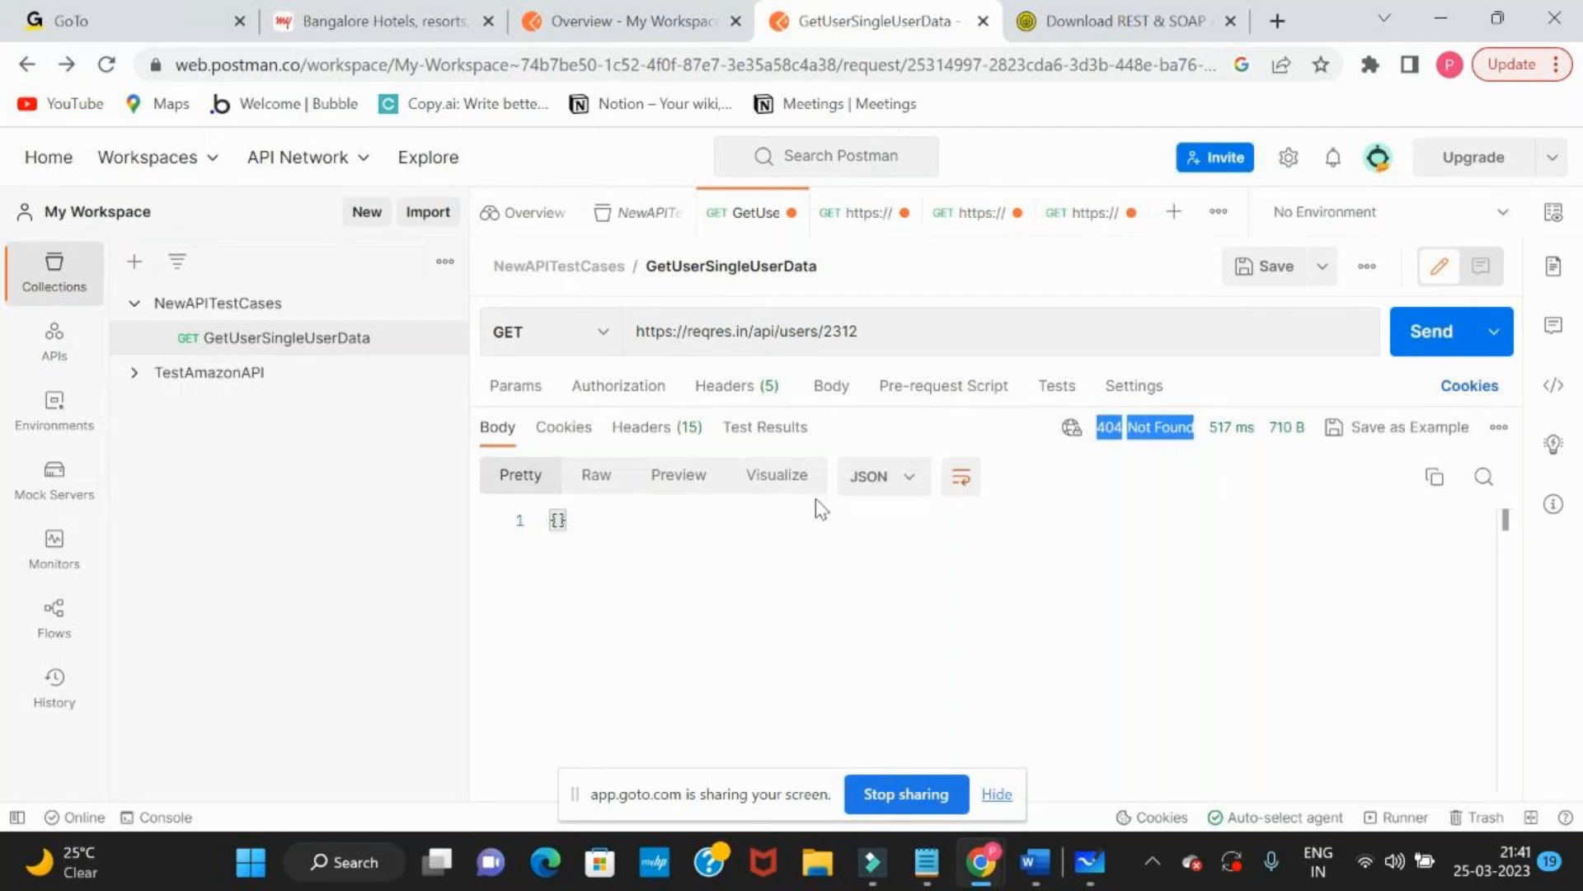
{"action": "key", "text": "alt+Tab"}
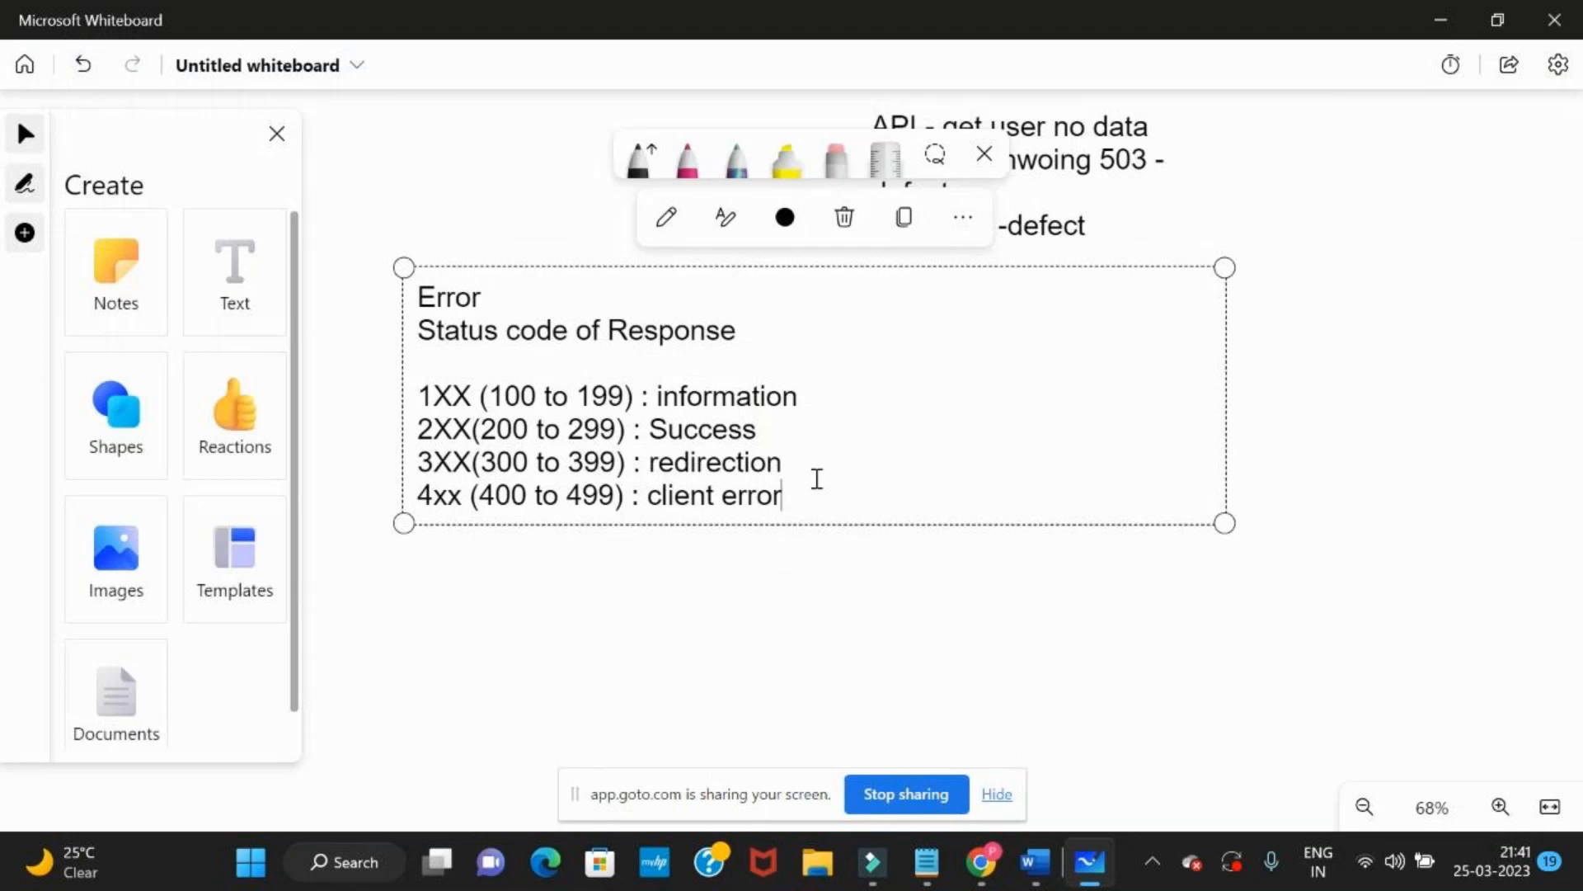
{"action": "key", "text": "Return"}
{"action": "type", "text": "5xx ()"}
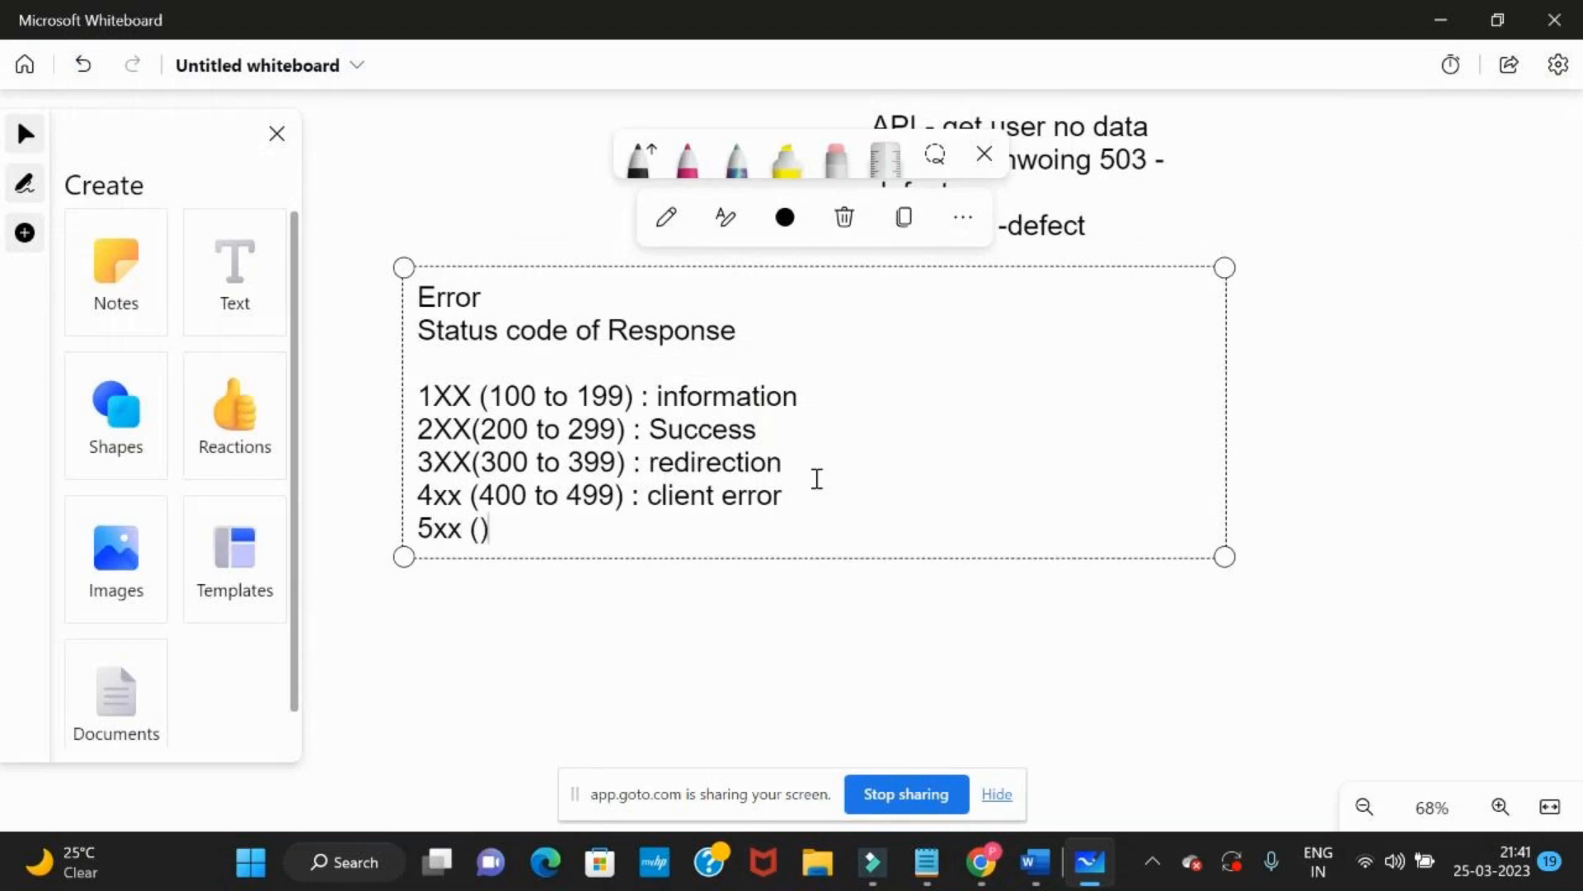
{"action": "key", "text": "Left"}
{"action": "type", "text": "500 to"}
{"action": "type", "text": " 599"}
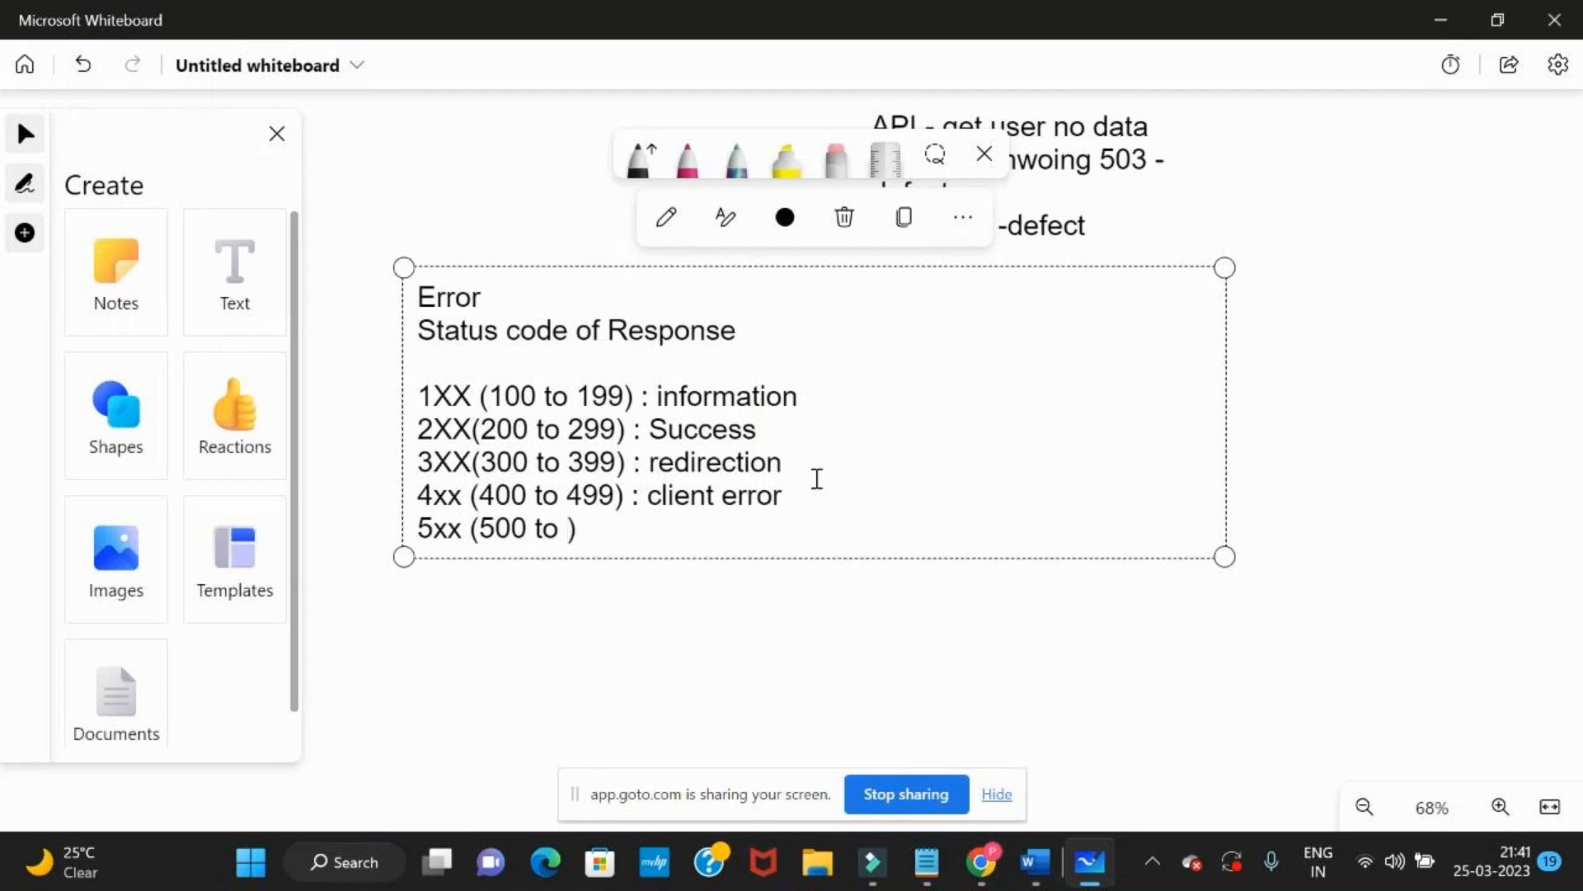
{"action": "key", "text": "Right"}
{"action": "type", "text": ":"}
{"action": "key", "text": "alt+Tab"}
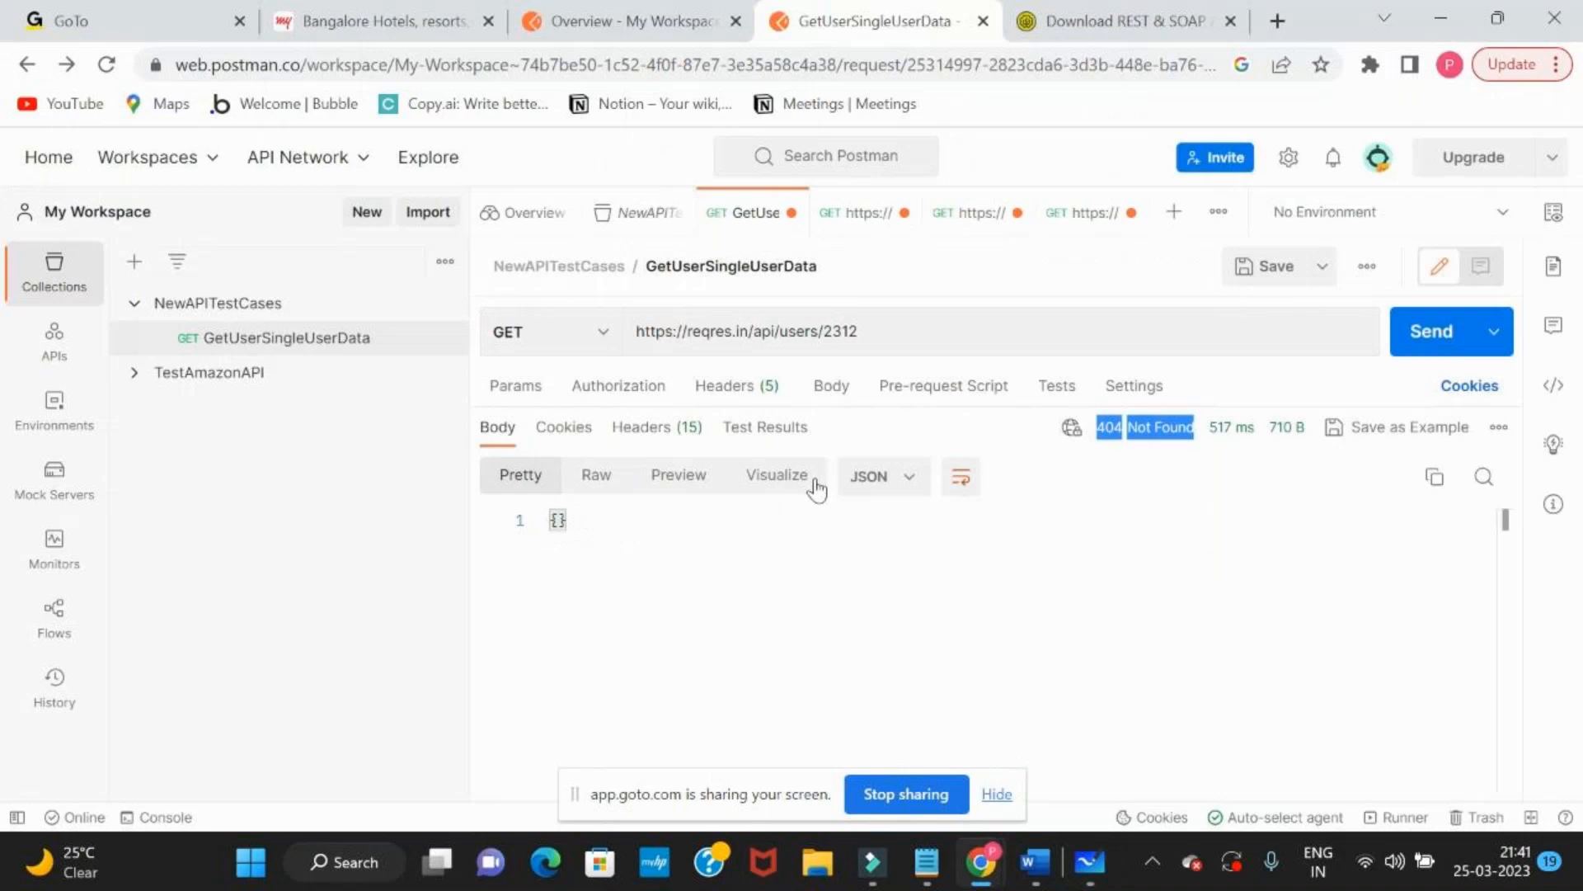
{"action": "left_click", "coordinate": [790, 329]}
{"action": "left_click", "coordinate": [766, 334]}
{"action": "type", "text": "as"}
{"action": "key", "text": "Return"}
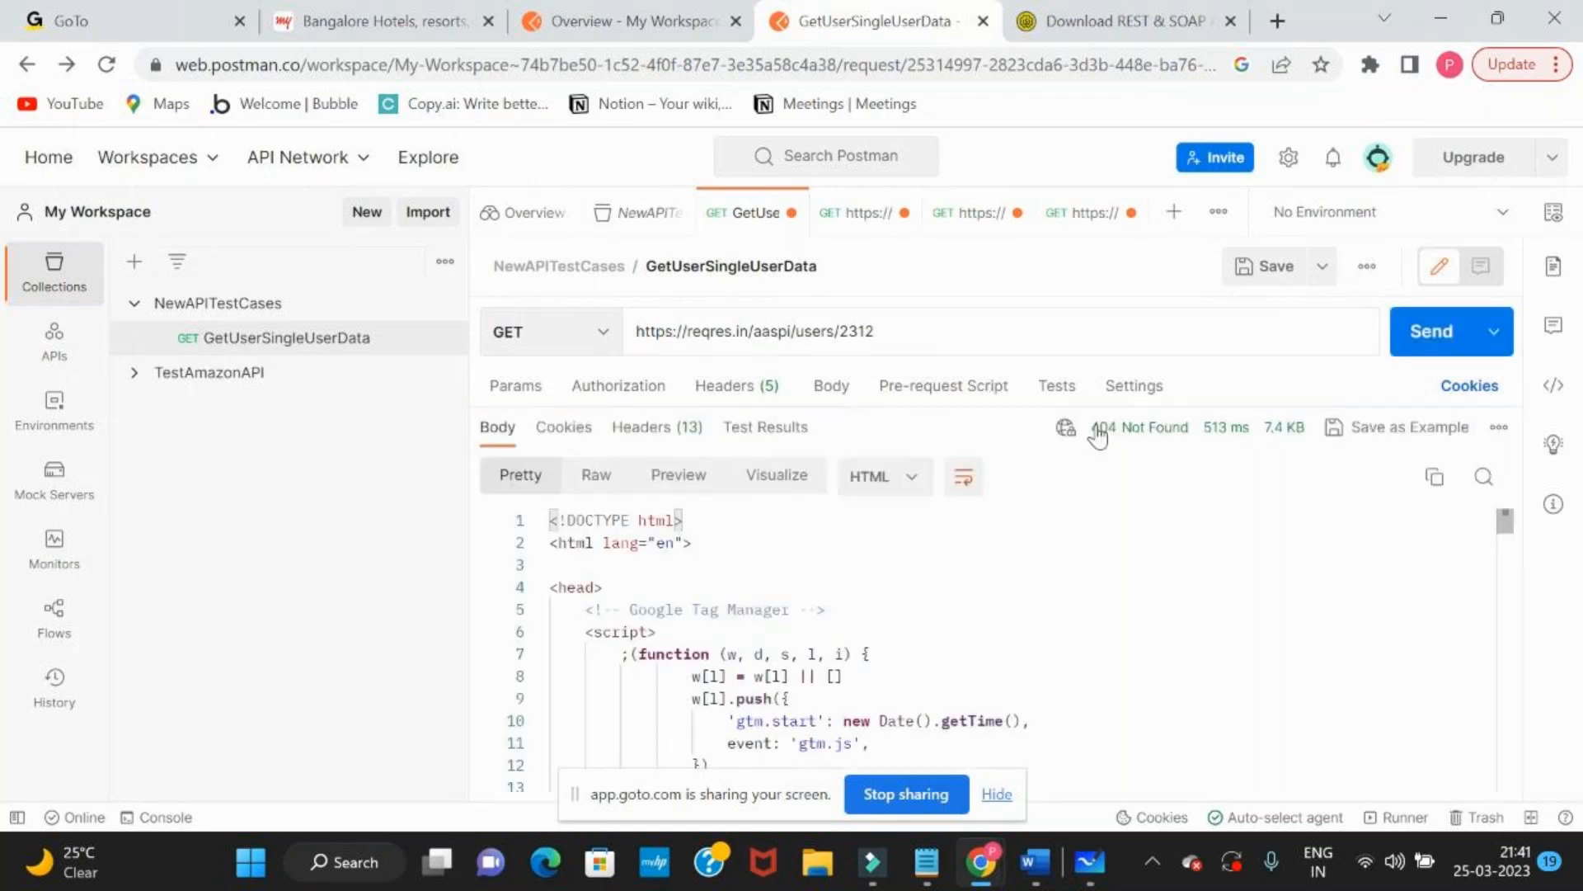
{"action": "double_click", "coordinate": [720, 332]}
{"action": "type", "text": "sasa"}
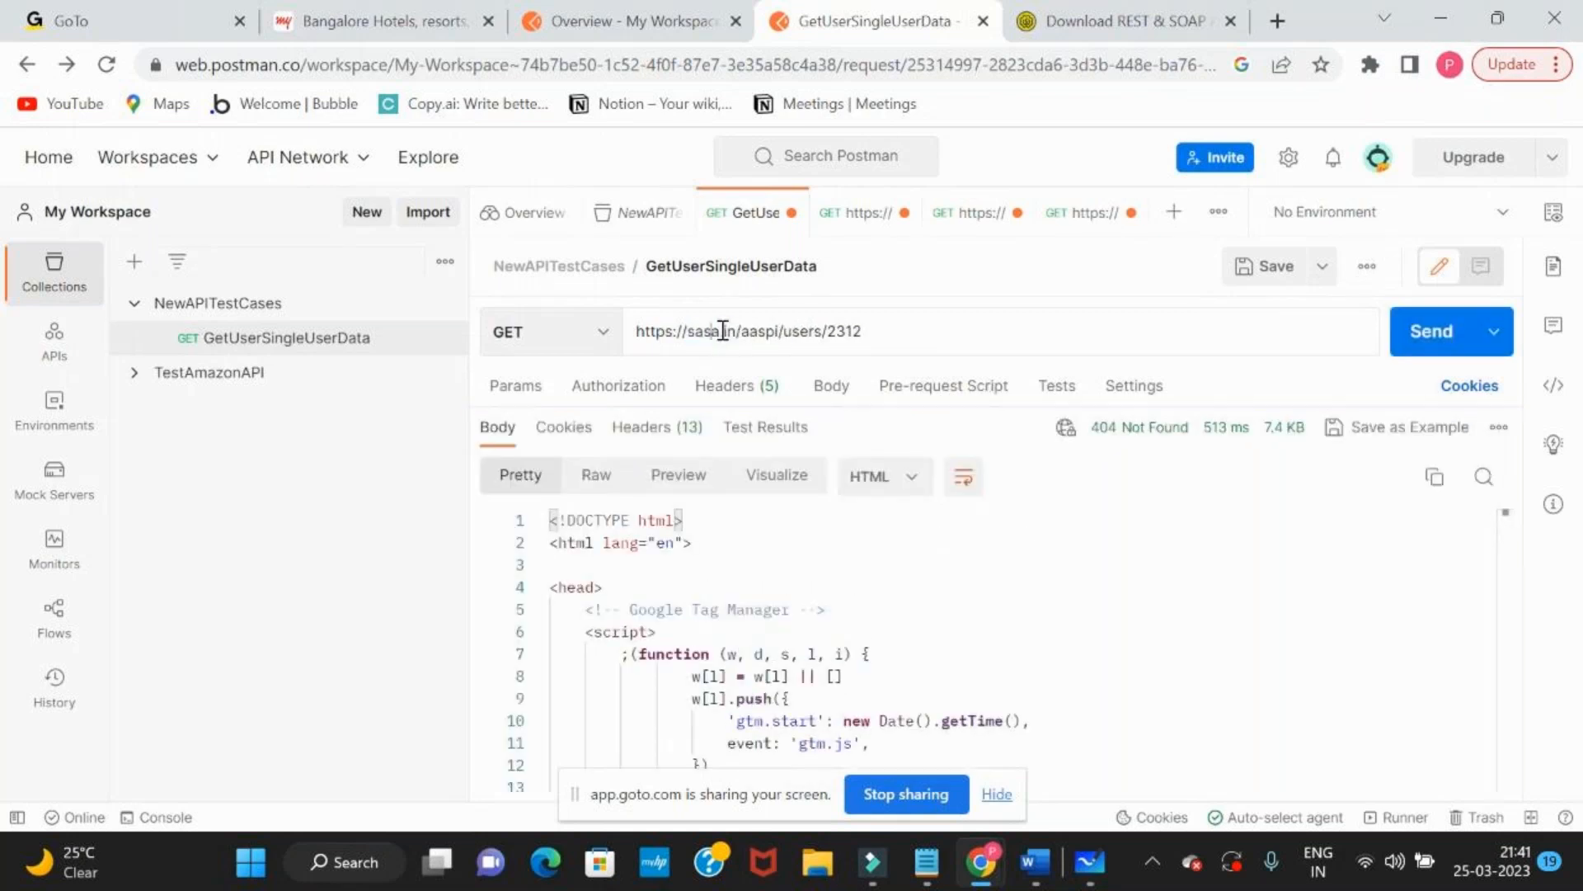
{"action": "left_click", "coordinate": [1418, 345]}
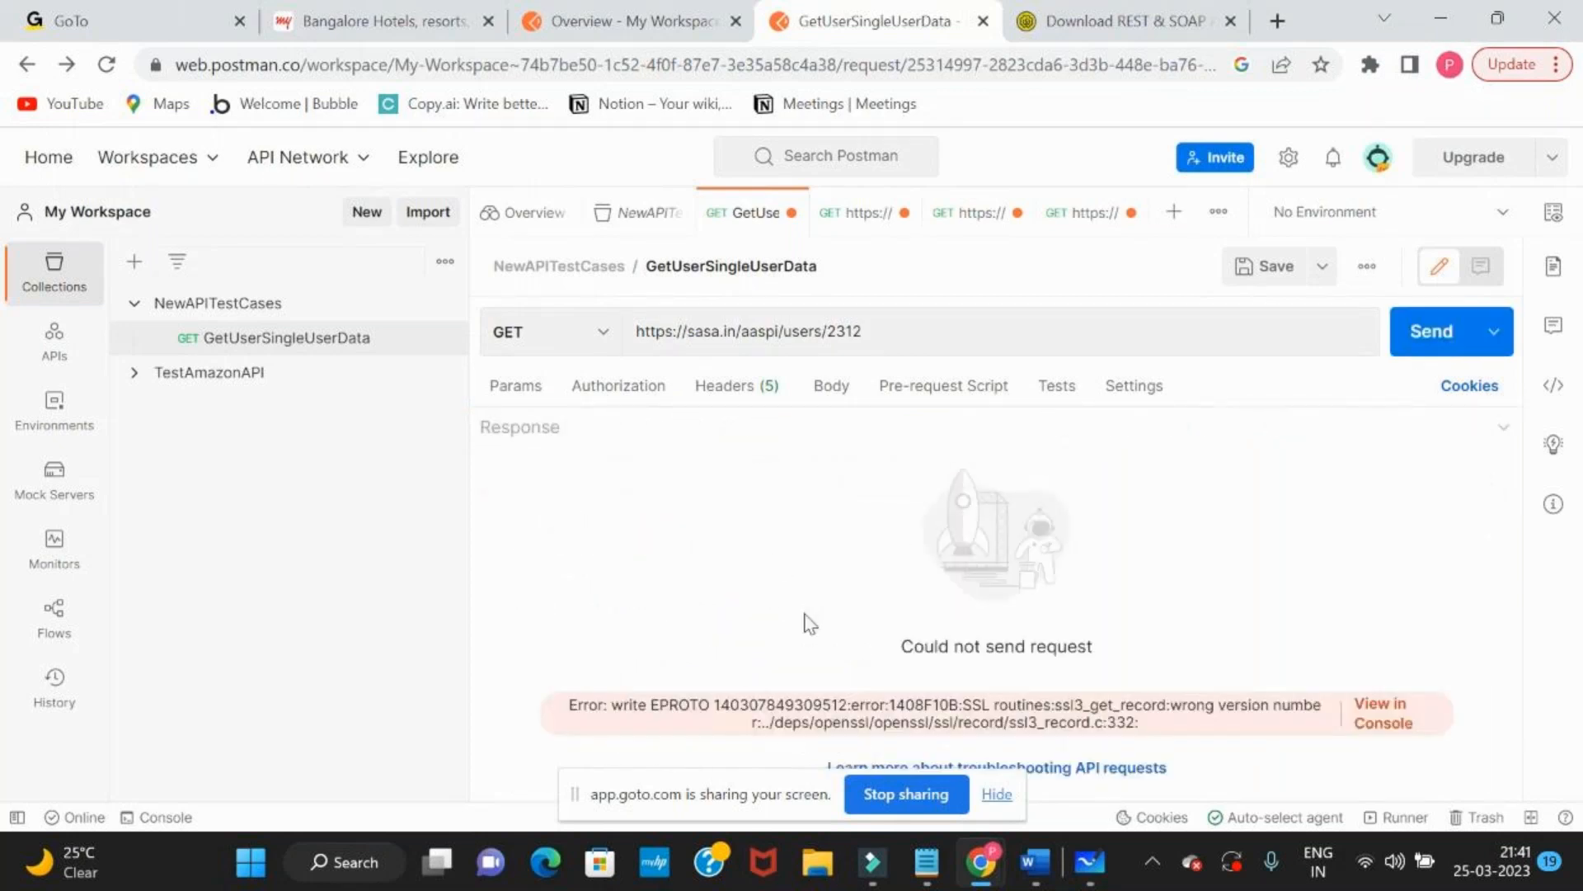
{"action": "double_click", "coordinate": [697, 331]}
{"action": "type", "text": "aaas"}
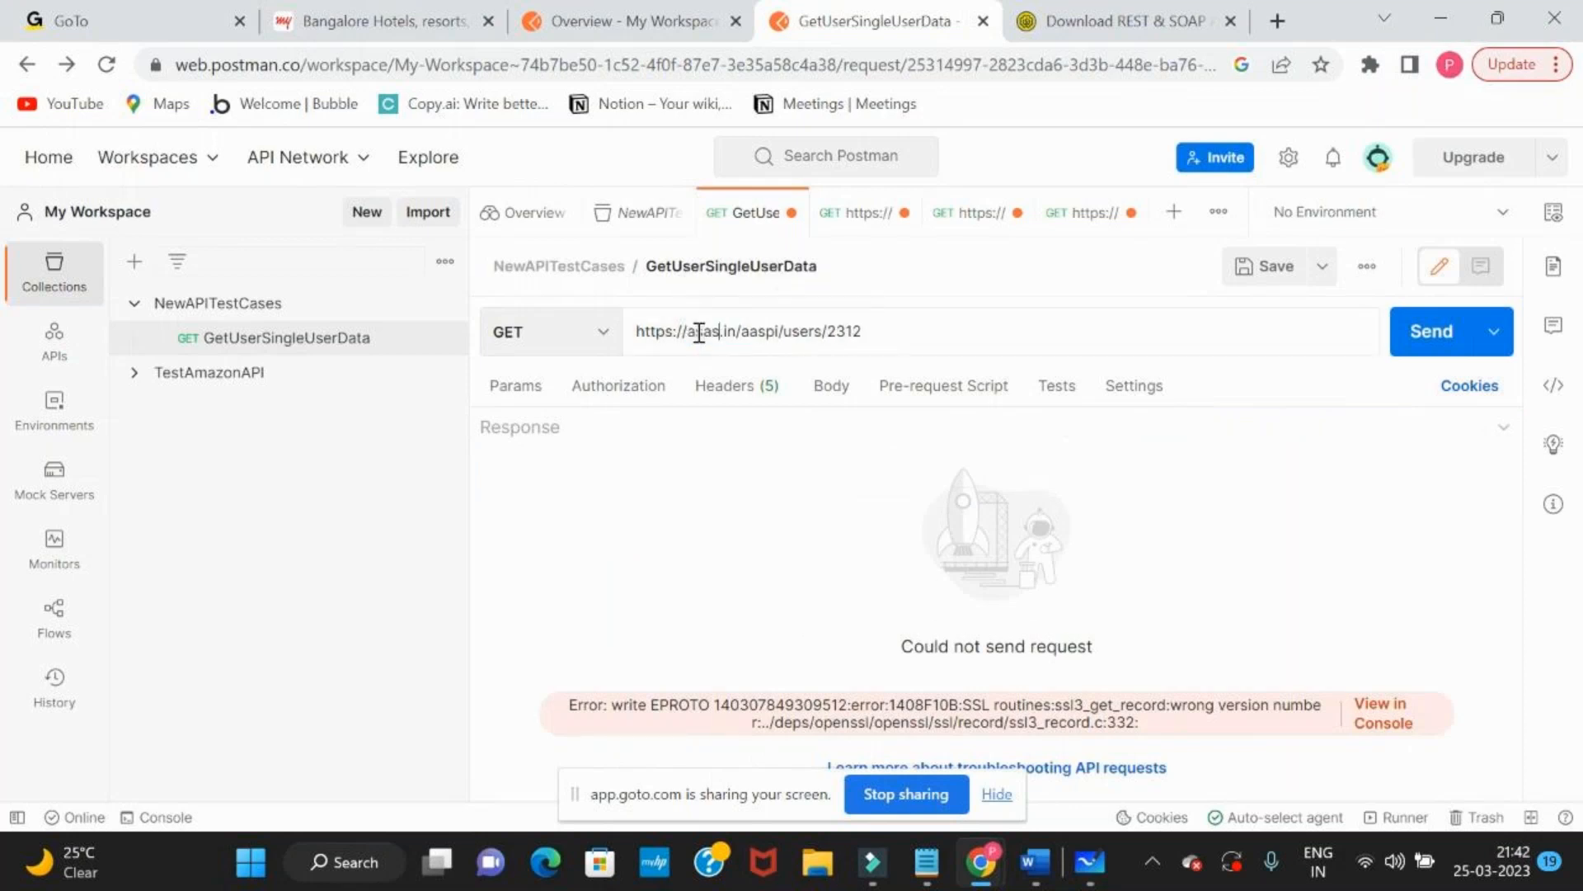
{"action": "key", "text": "Return"}
{"action": "triple_click", "coordinate": [699, 332]}
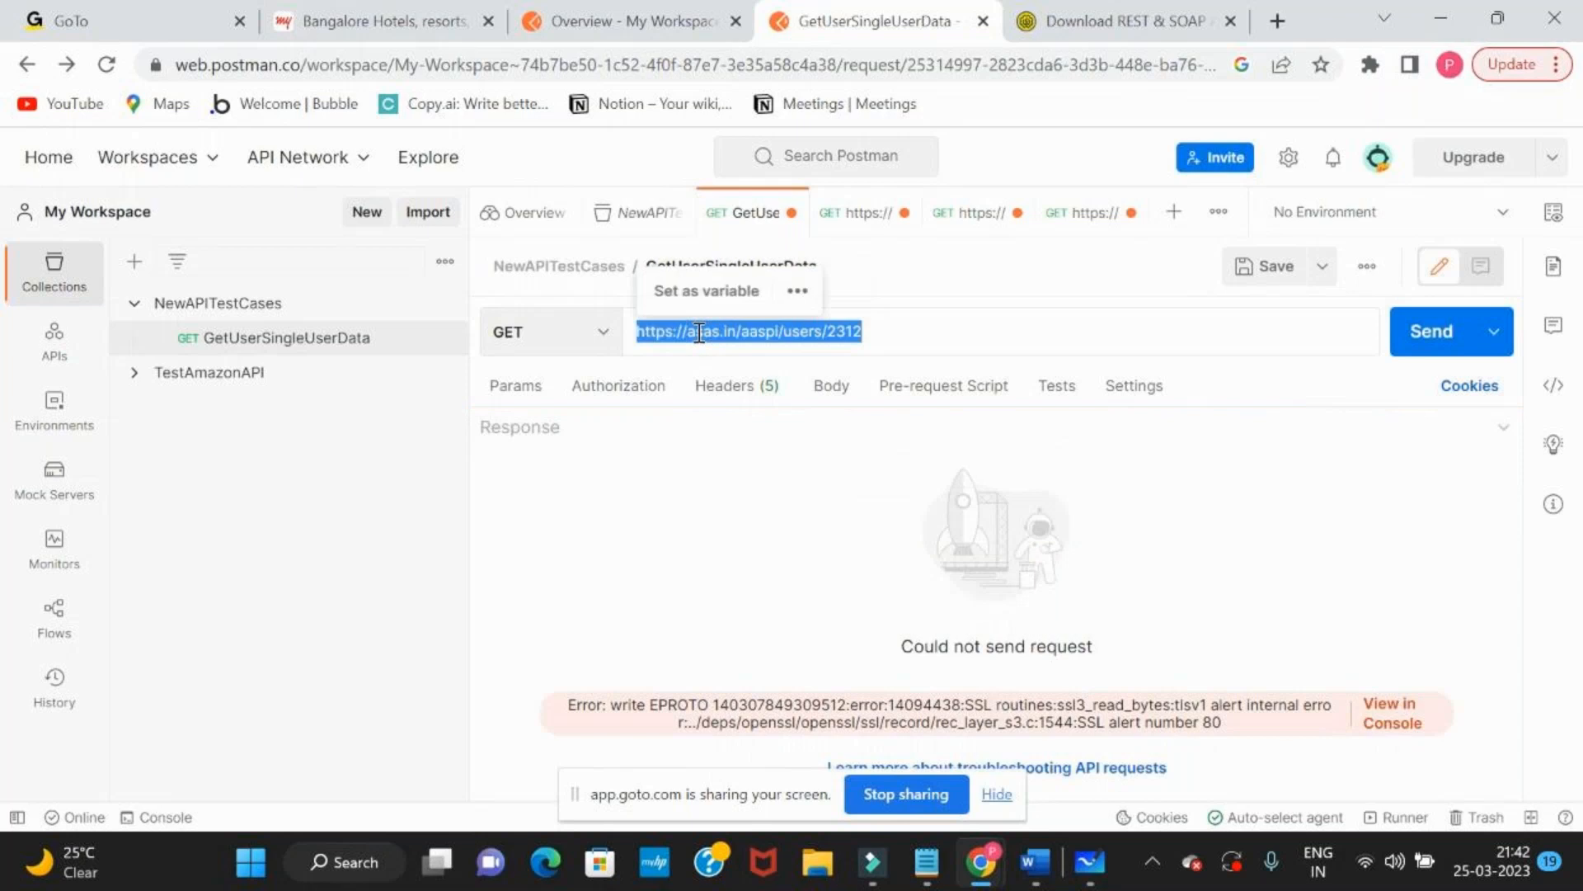
{"action": "left_click", "coordinate": [697, 332]}
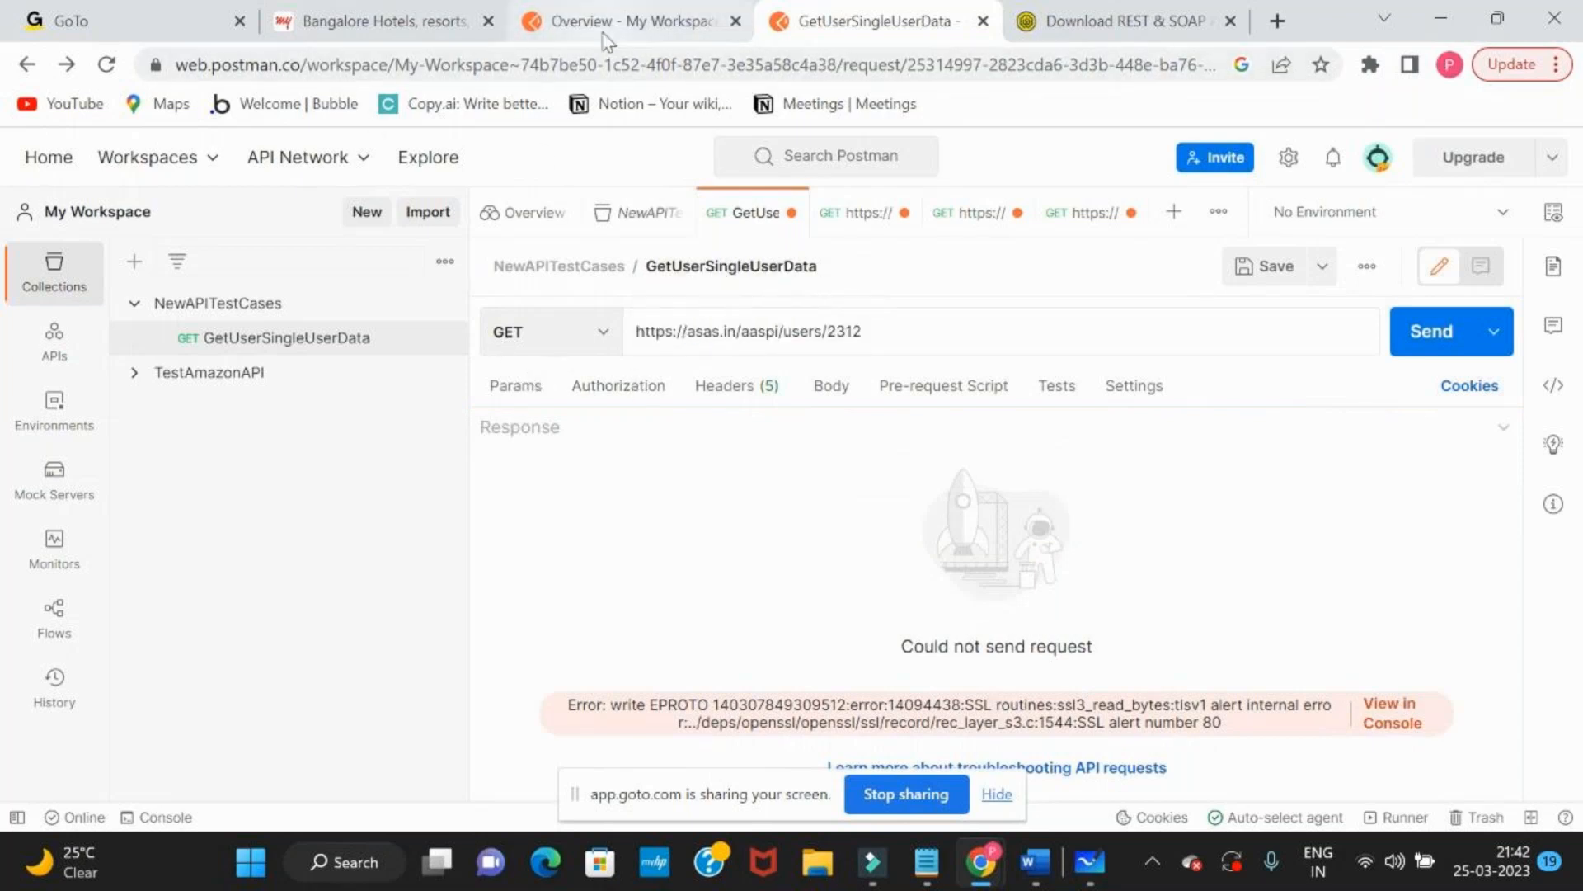
Clear the URL of the GetUserSingleUserData request and reselect the request in the NewAPITestCases collection
{"action": "left_click", "coordinate": [650, 37]}
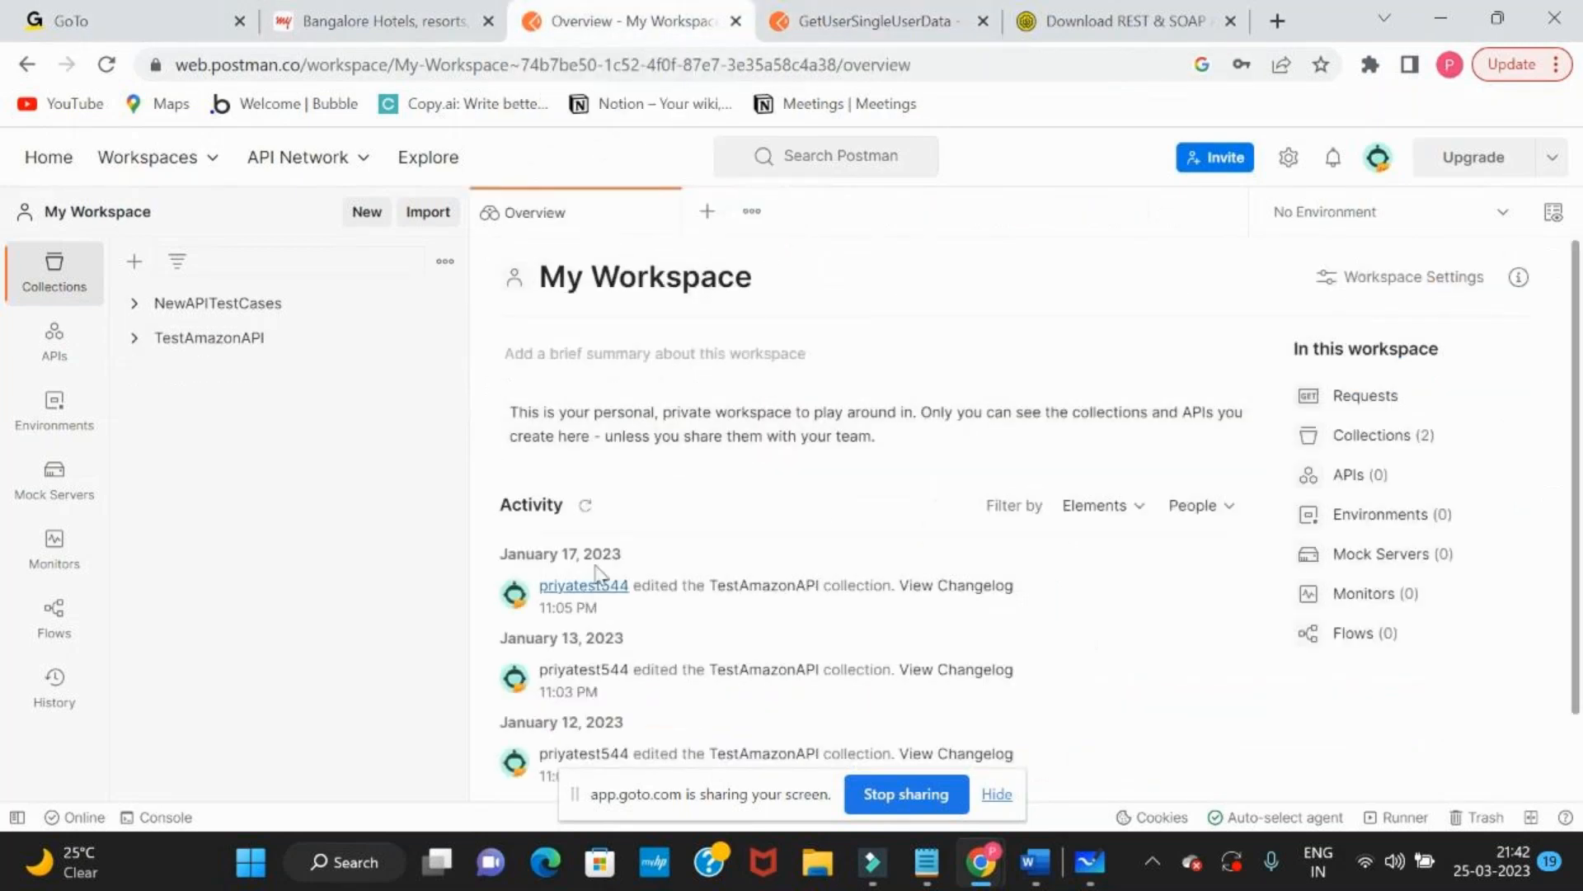
{"action": "left_click", "coordinate": [843, 8]}
{"action": "double_click", "coordinate": [742, 330]}
{"action": "key", "text": "ctrl+a"}
{"action": "key", "text": "BackSpace"}
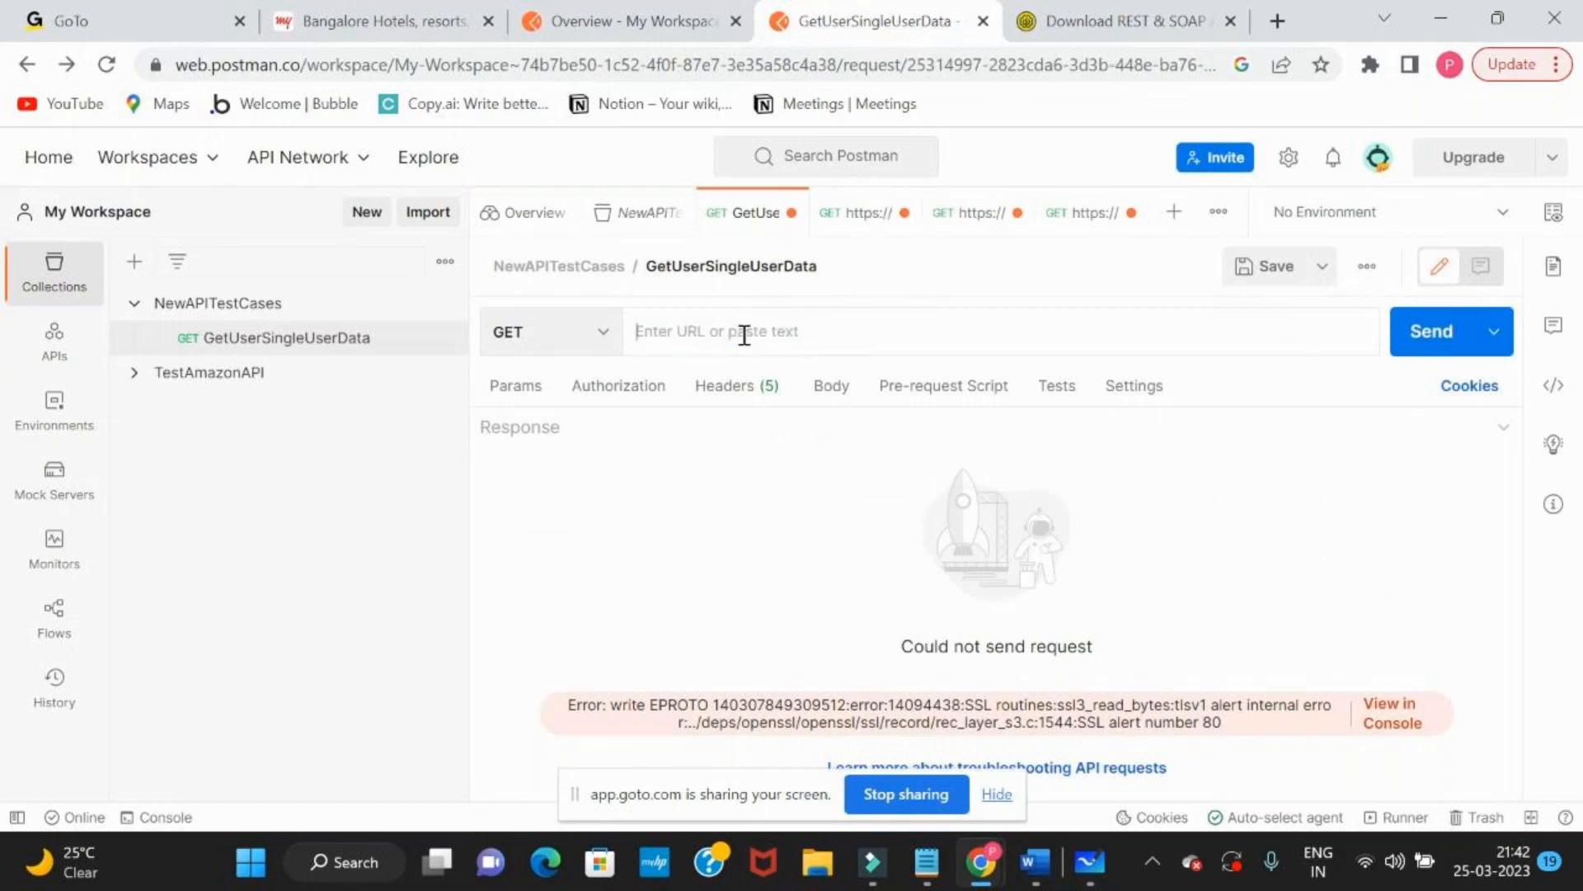
{"action": "left_click", "coordinate": [285, 340]}
{"action": "key", "text": "alt+Tab"}
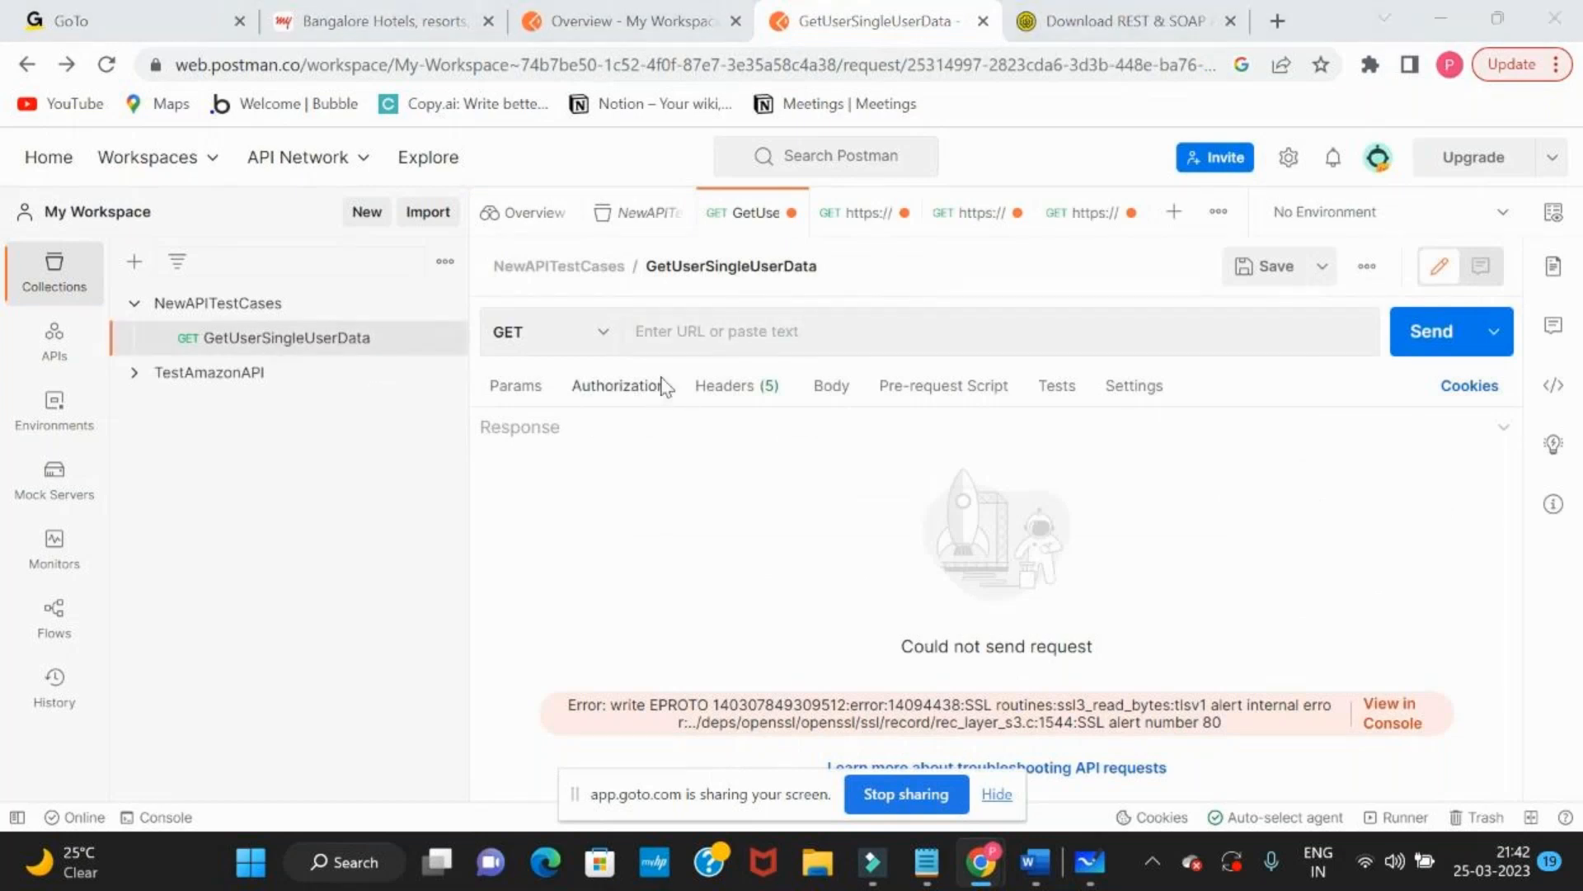
{"action": "key", "text": "alt+Tab"}
{"action": "left_click", "coordinate": [1076, 20]}
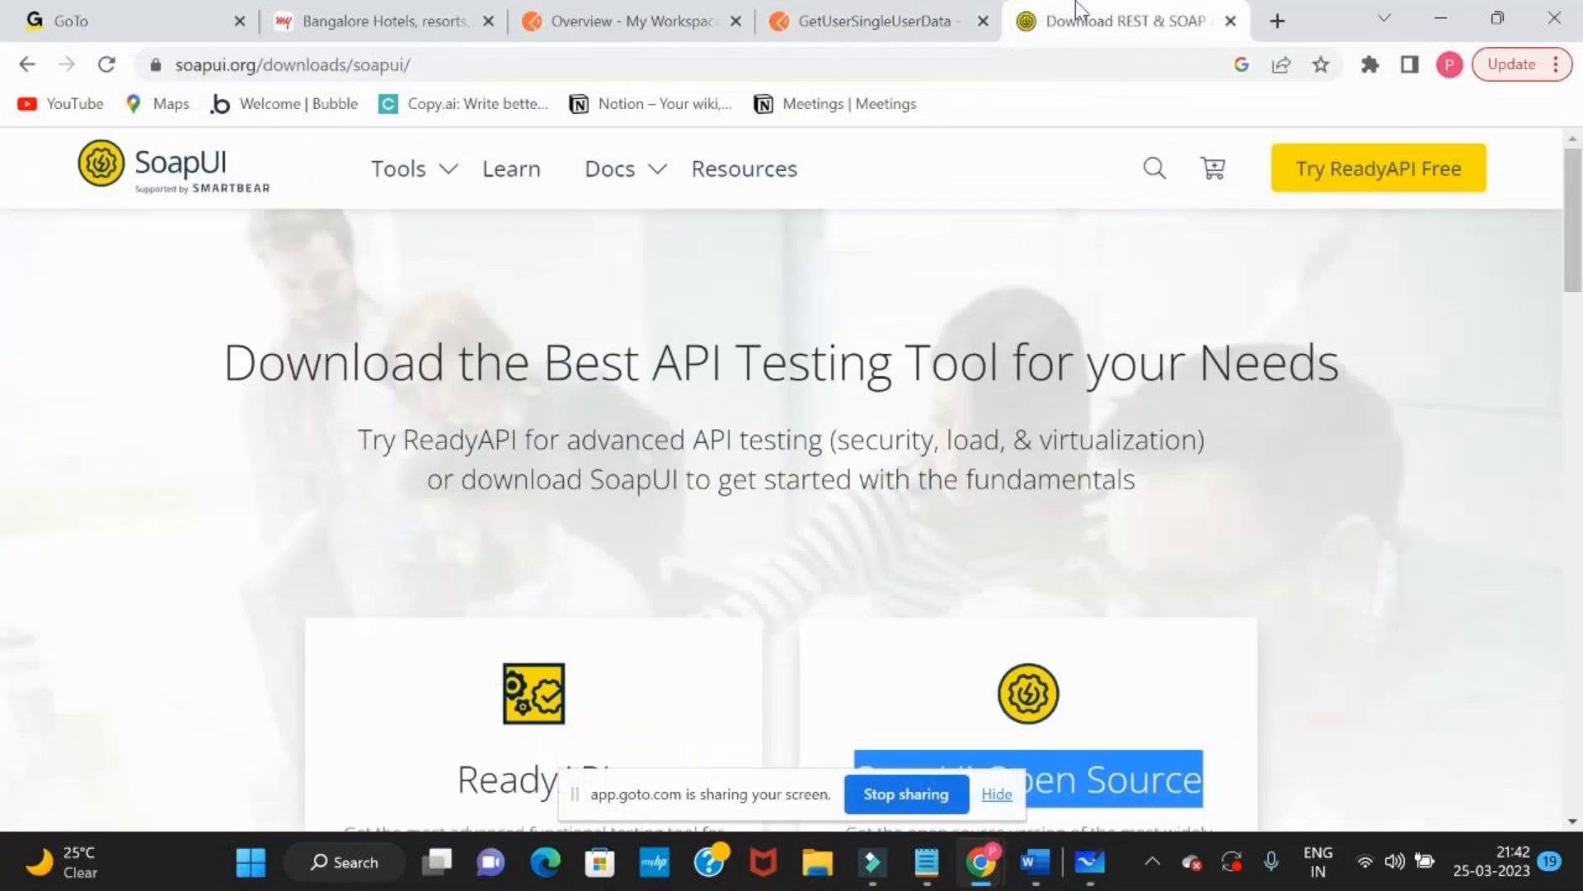
{"action": "left_click", "coordinate": [839, 10]}
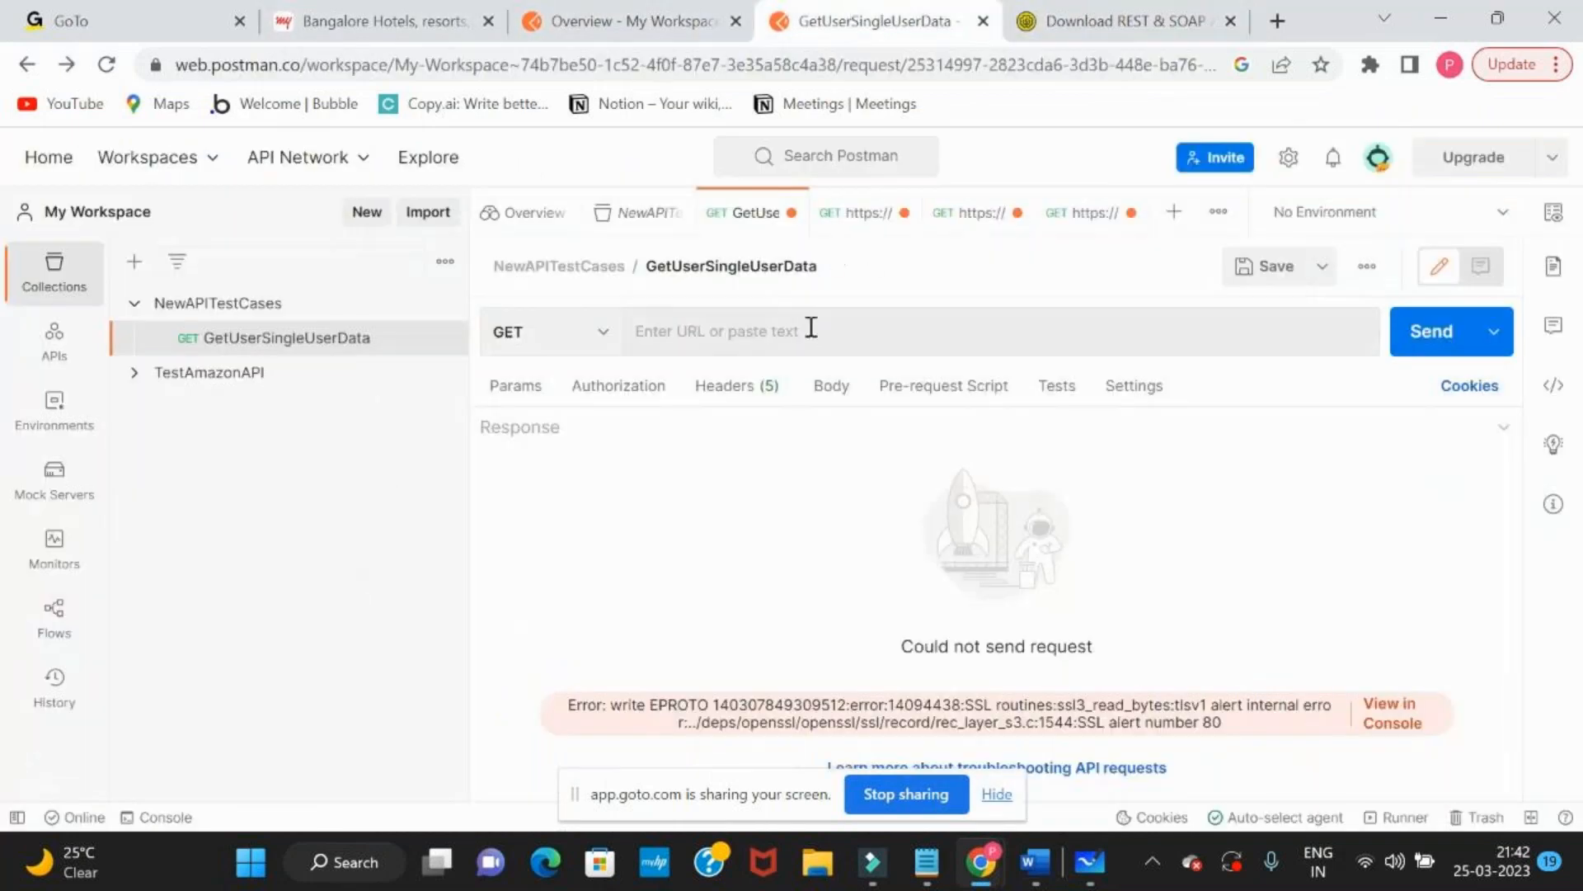
{"action": "left_click", "coordinate": [582, 33]}
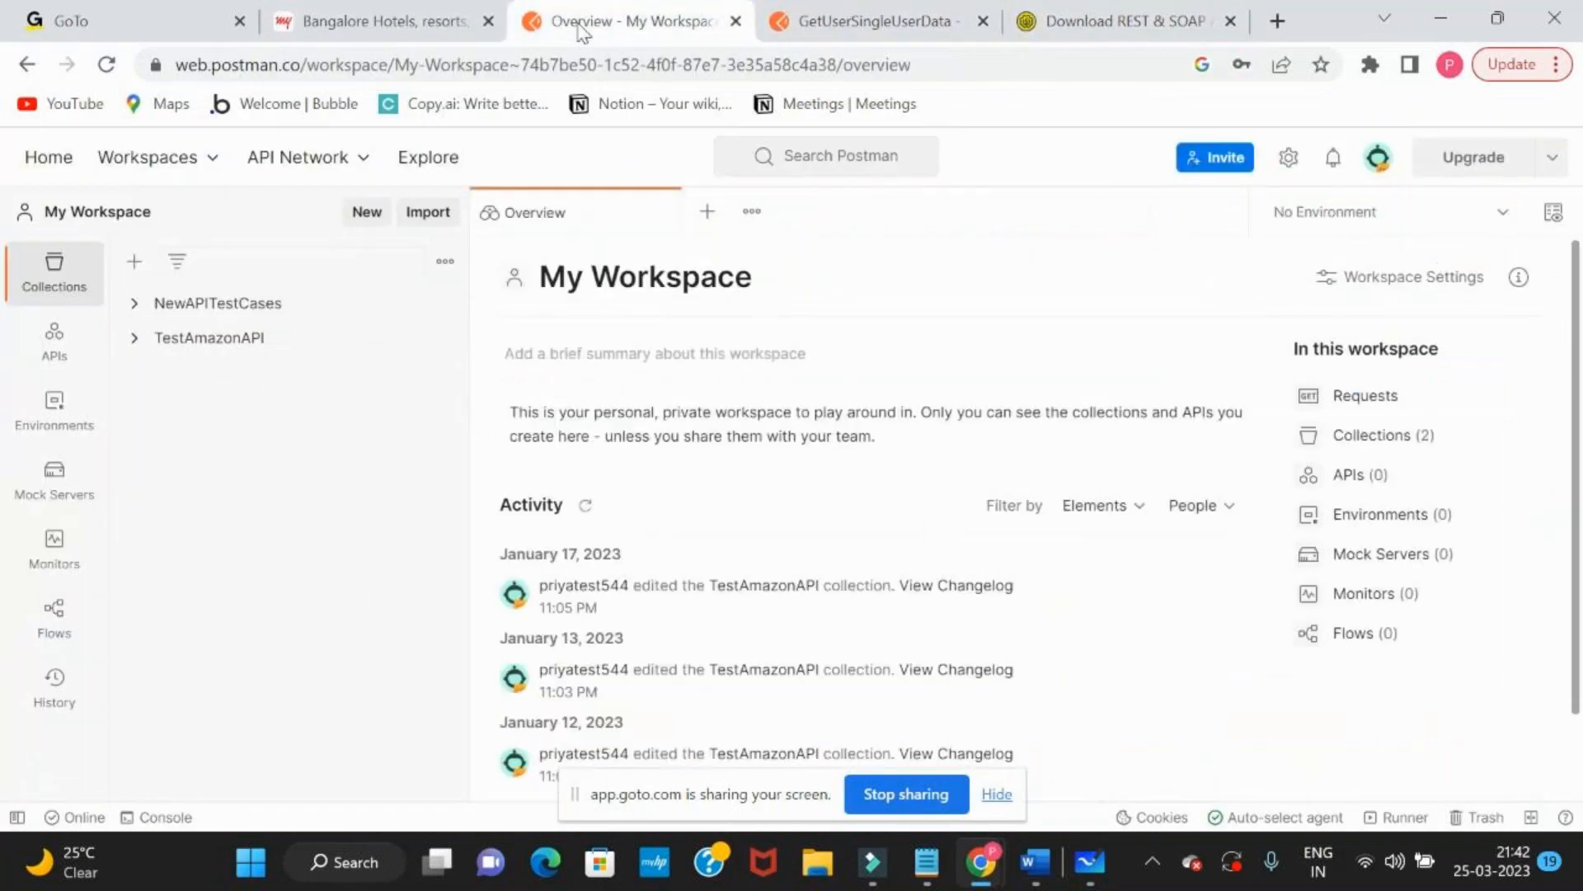
{"action": "left_click", "coordinate": [433, 10]}
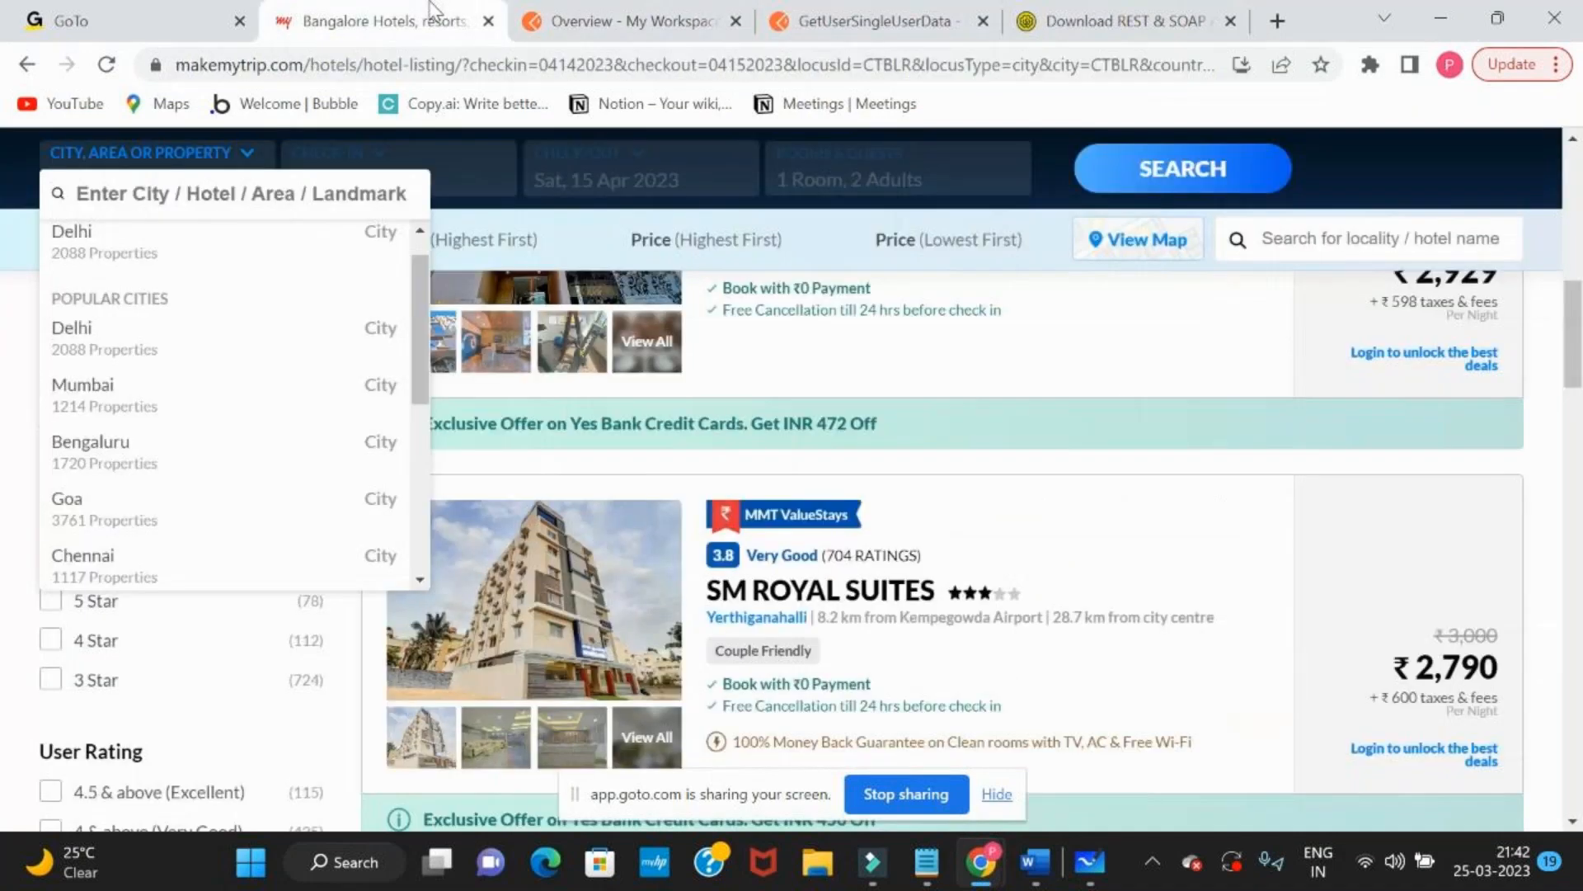
Switch to Microsoft Whiteboard, complete the 5xx line with "server error", and deselect the status code text block
{"action": "key", "text": "alt+Tab"}
{"action": "type", "text": "305"}
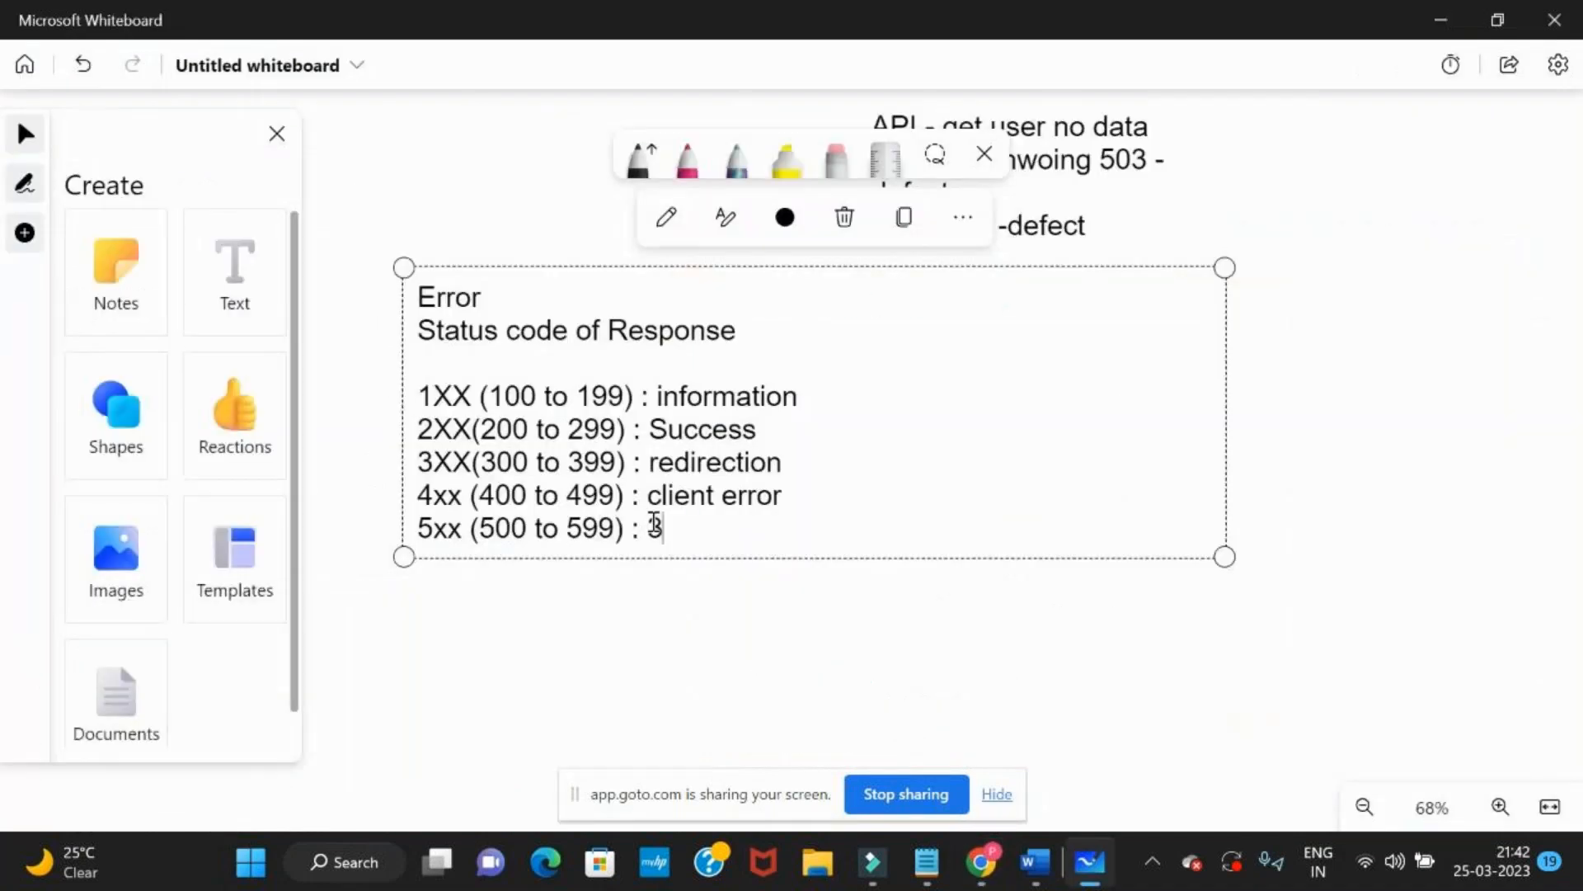
{"action": "key", "text": "BackSpace"}
{"action": "key", "text": "BackSpace"}
{"action": "key", "text": "BackSpace"}
{"action": "type", "text": "server error"}
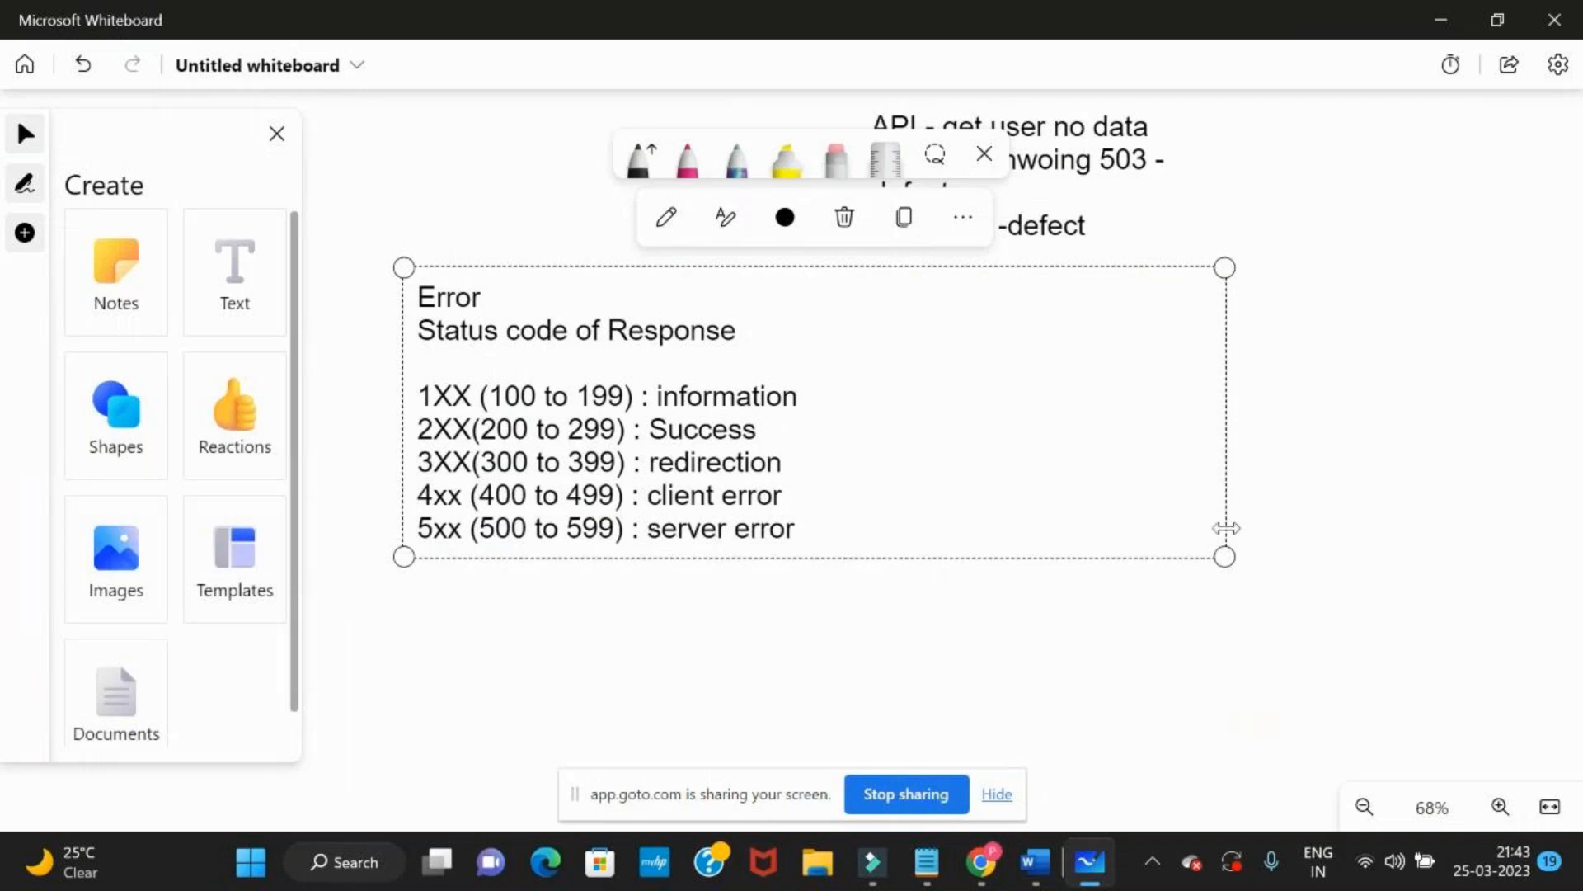
{"action": "left_click", "coordinate": [1425, 419]}
{"action": "scroll", "coordinate": [1430, 428], "scroll_direction": "down", "scroll_amount": 3}
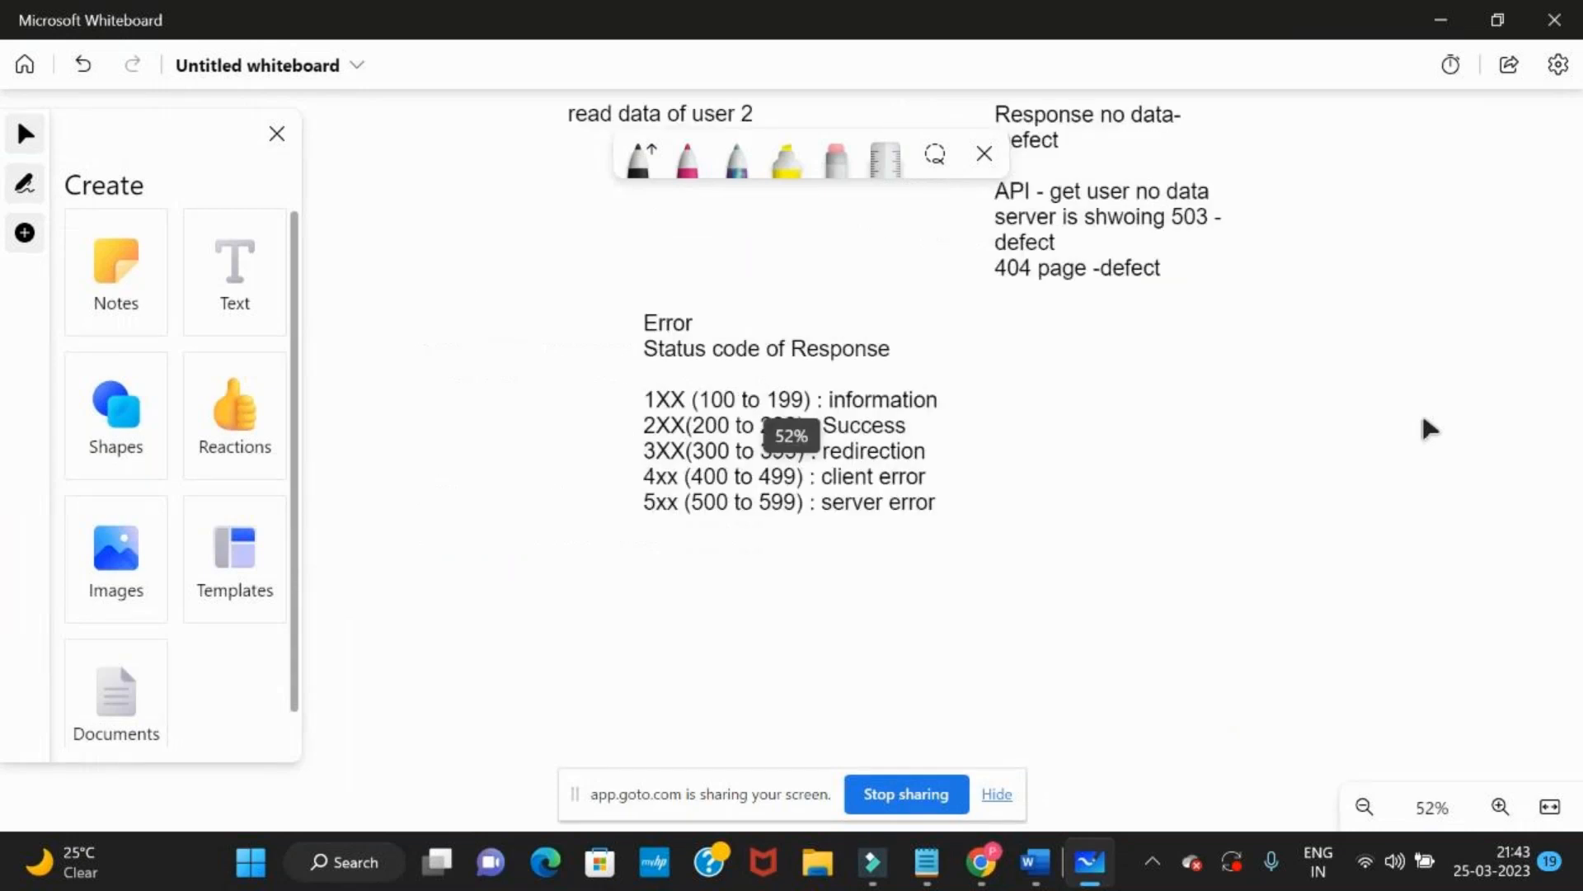
{"action": "left_click_drag", "start_coordinate": [1336, 368], "coordinate": [1259, 581]}
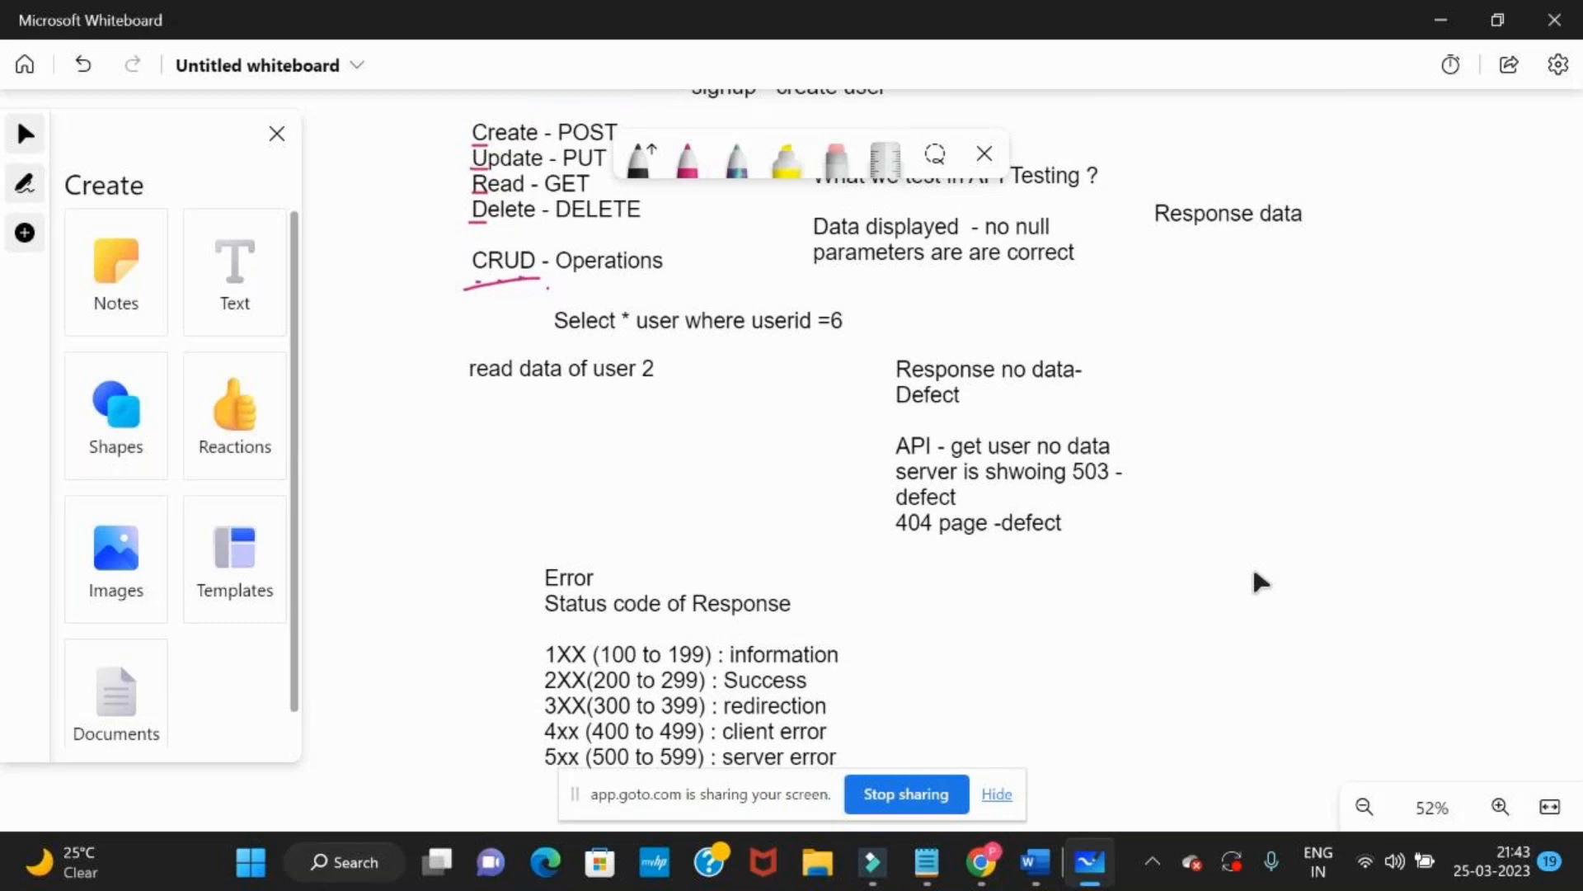
Switch to the GoTo meeting, mute the microphone for a participant's question, and turn the microphone back on
{"action": "key", "text": "alt+Tab"}
{"action": "key", "text": "alt+Tab"}
{"action": "key", "text": "alt+Tab"}
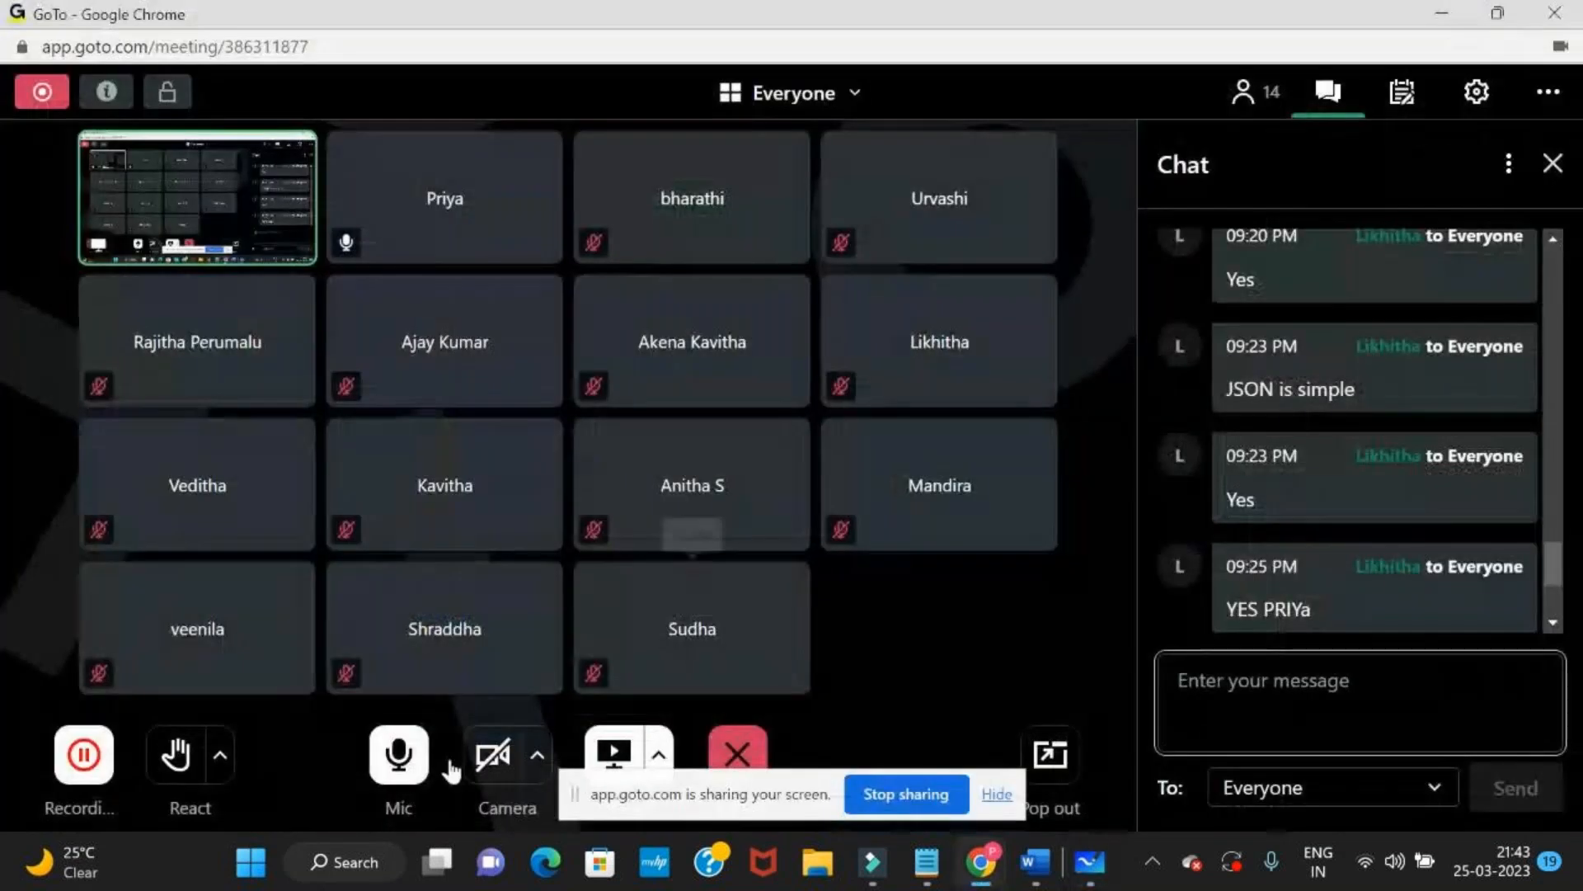
{"action": "left_click", "coordinate": [402, 755]}
{"action": "key", "text": "alt+Tab"}
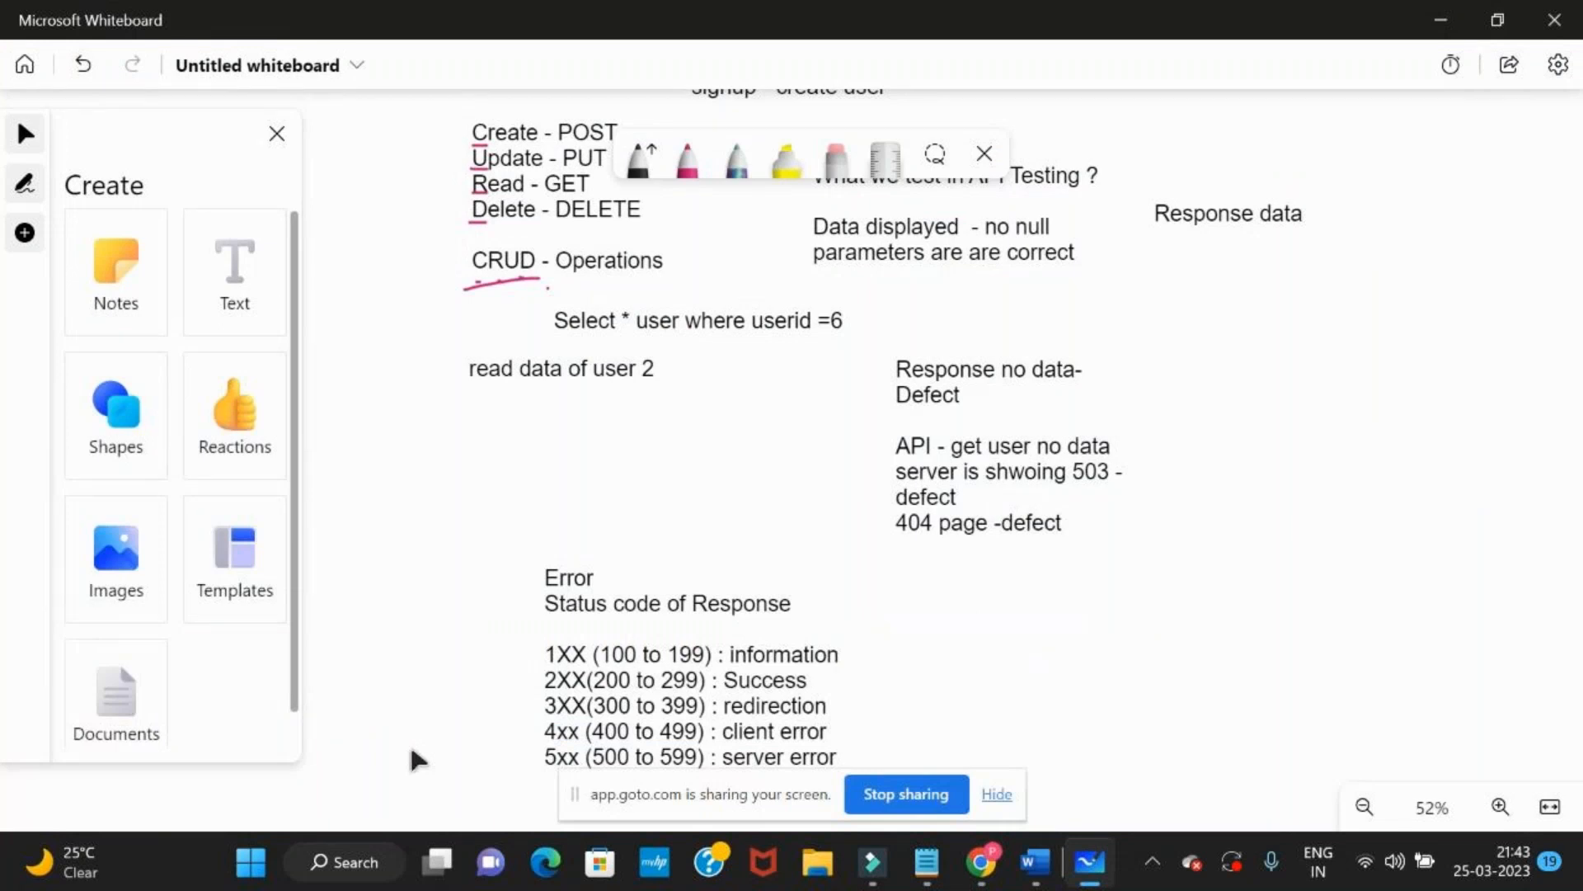
{"action": "key", "text": "alt+Tab"}
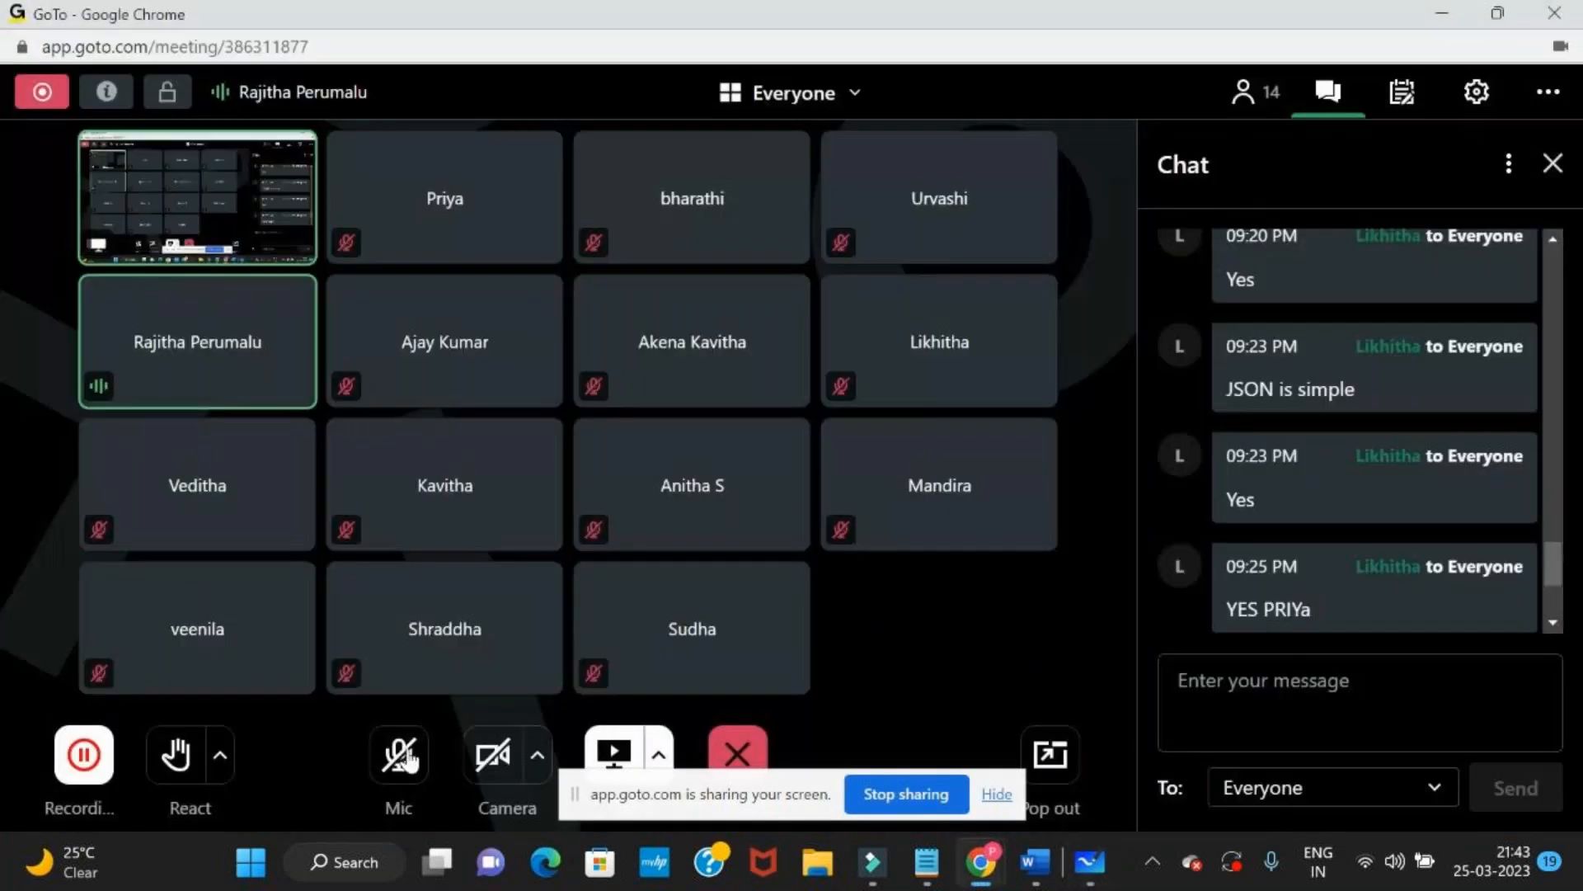
{"action": "left_click", "coordinate": [411, 768]}
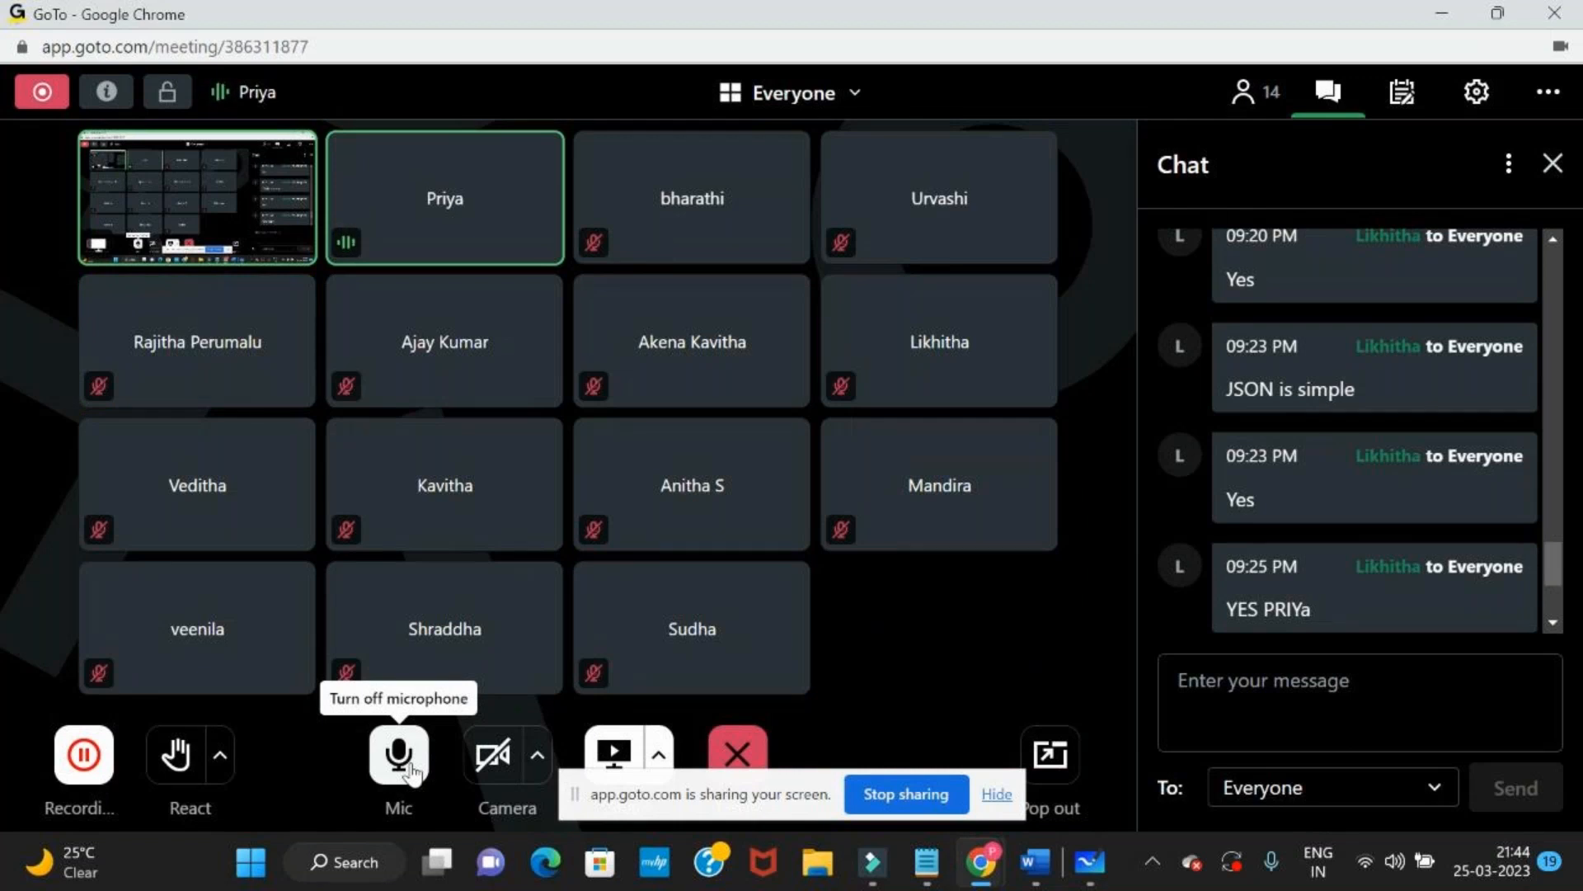
Switch to the Reqres browser window, deselect the sample response, and compare the "data" and "email" fields across both JSON Diff panes
{"action": "key", "text": "alt+Tab"}
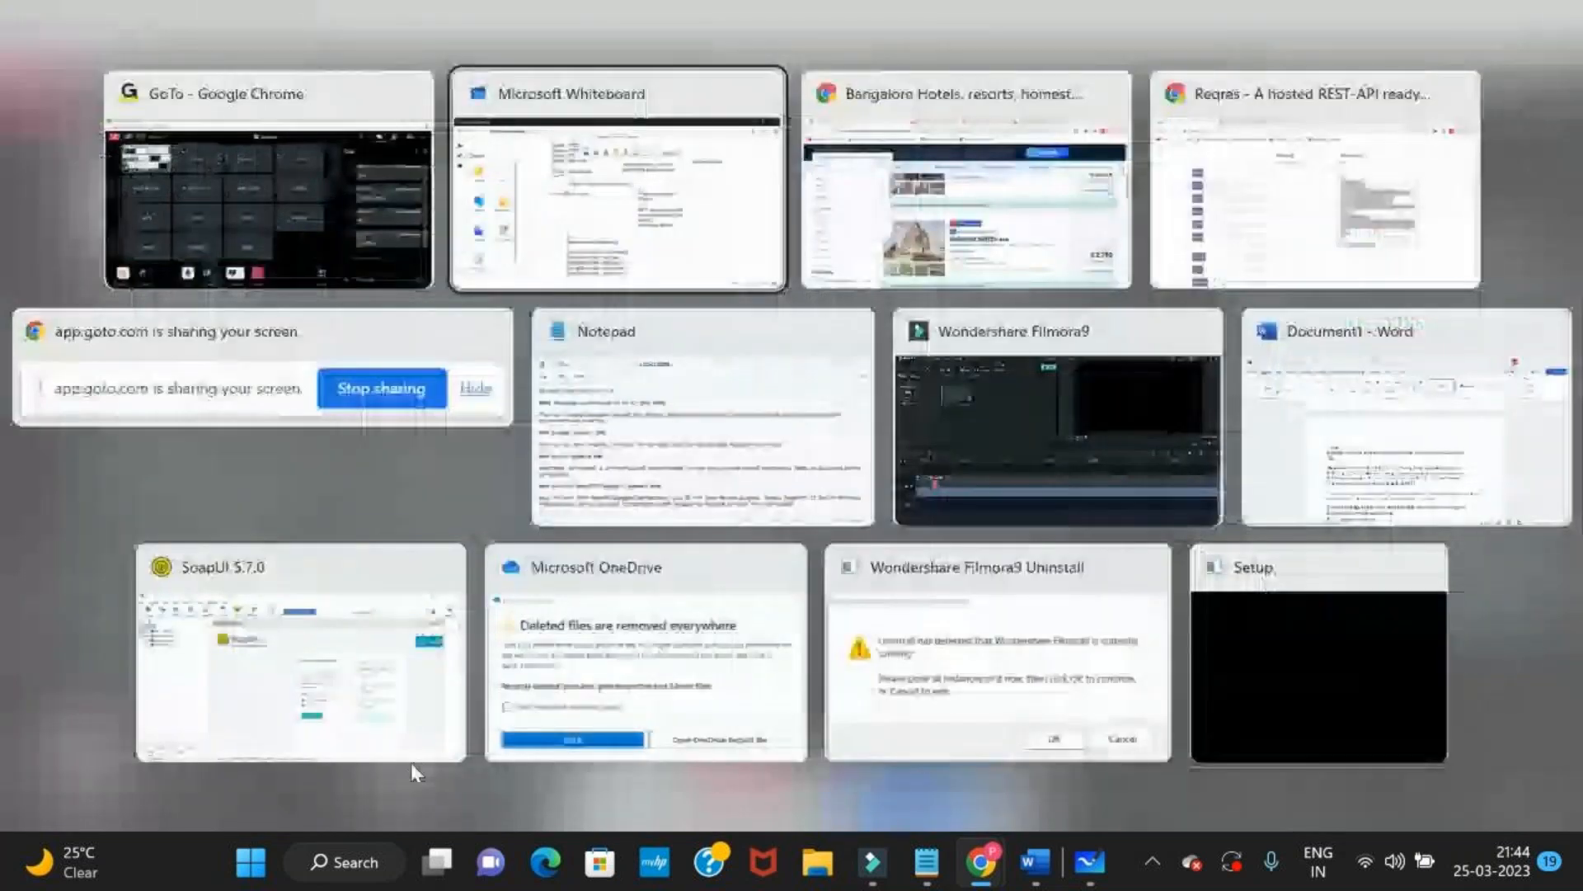
{"action": "key", "text": "alt+Tab"}
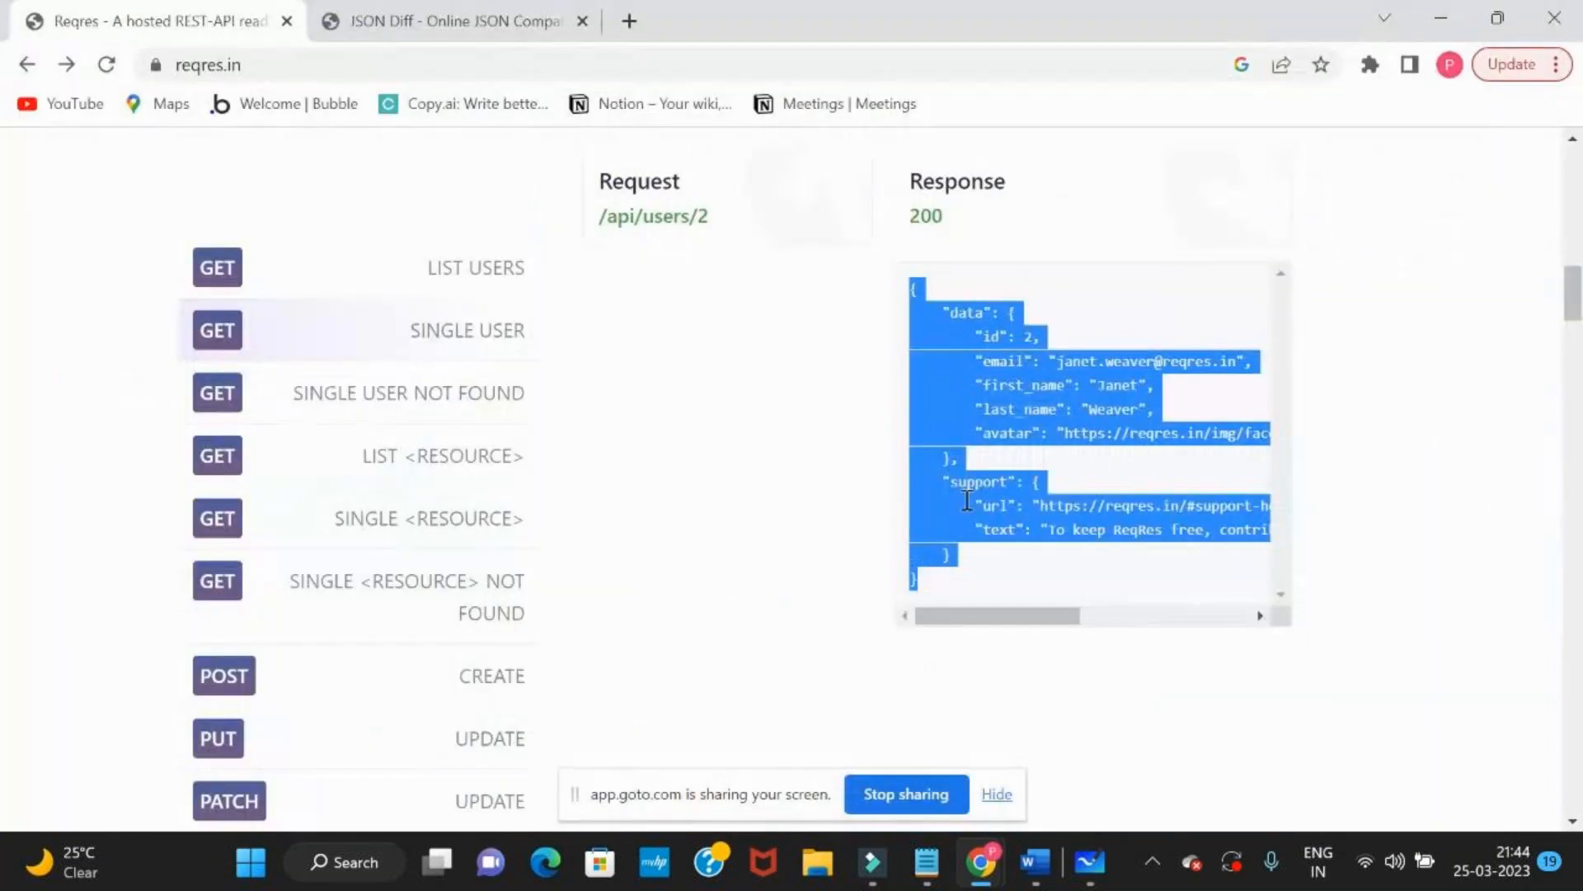
{"action": "left_click", "coordinate": [1021, 394]}
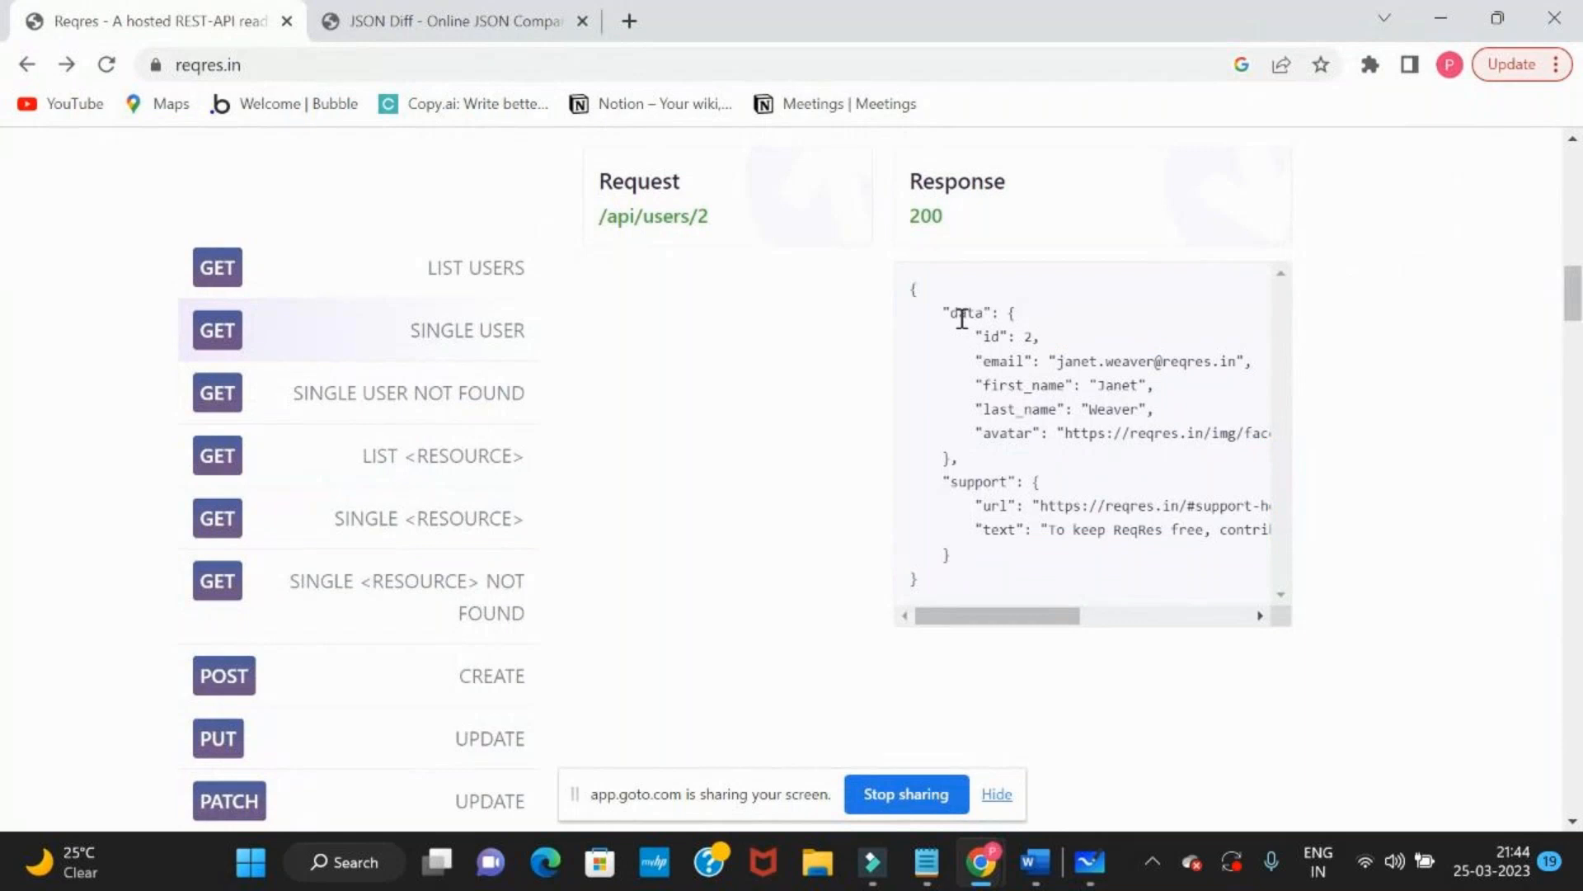
{"action": "left_click", "coordinate": [458, 20]}
{"action": "left_click_drag", "start_coordinate": [325, 241], "coordinate": [413, 243]}
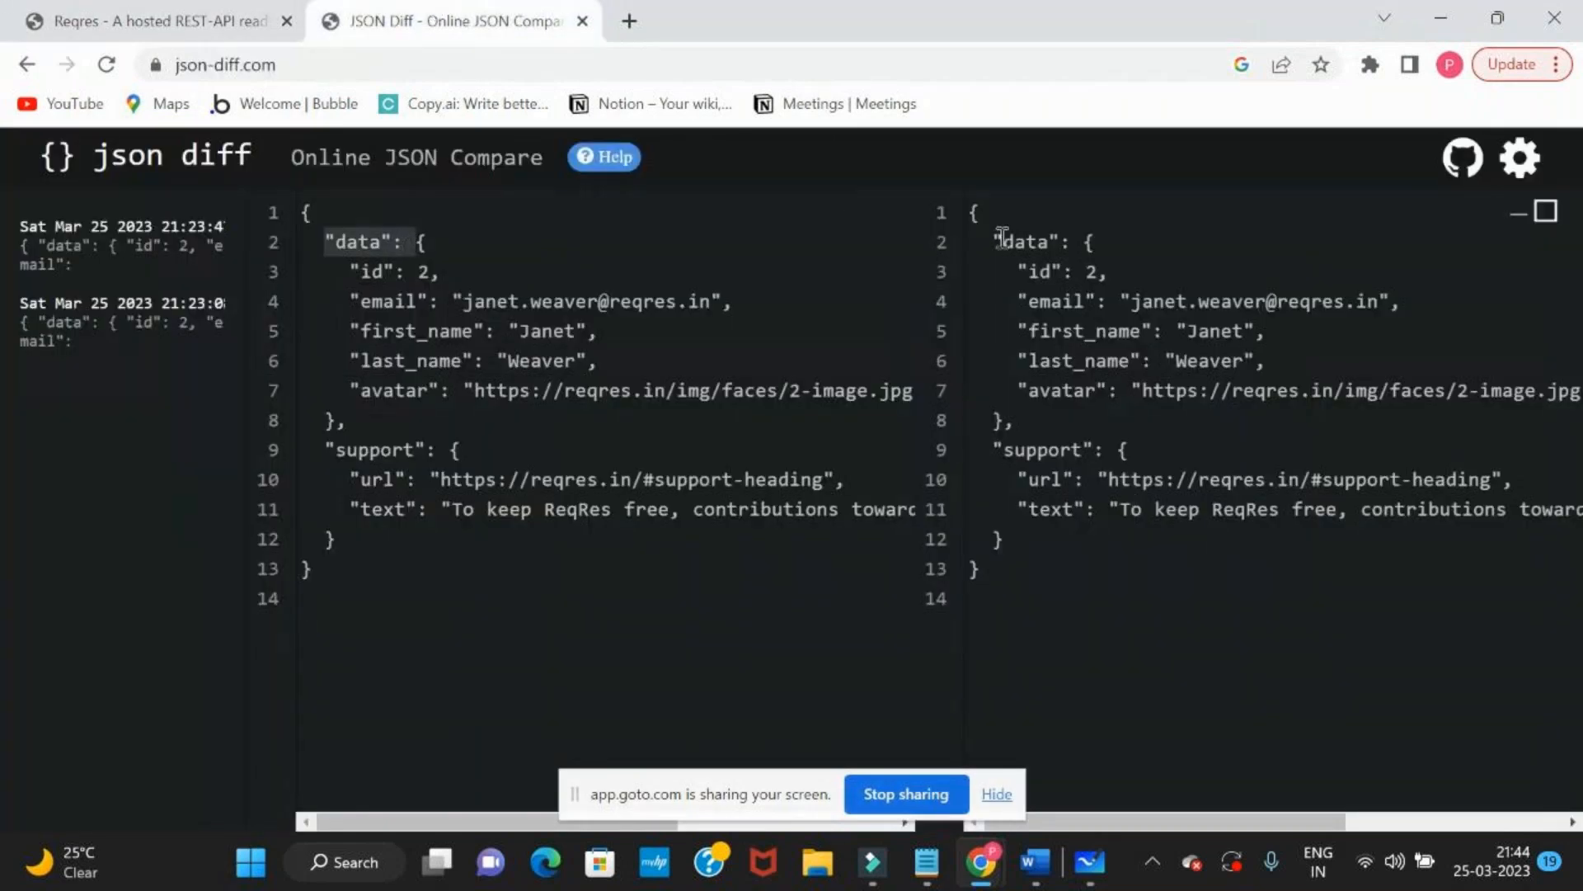
{"action": "left_click_drag", "start_coordinate": [994, 241], "coordinate": [1093, 251]}
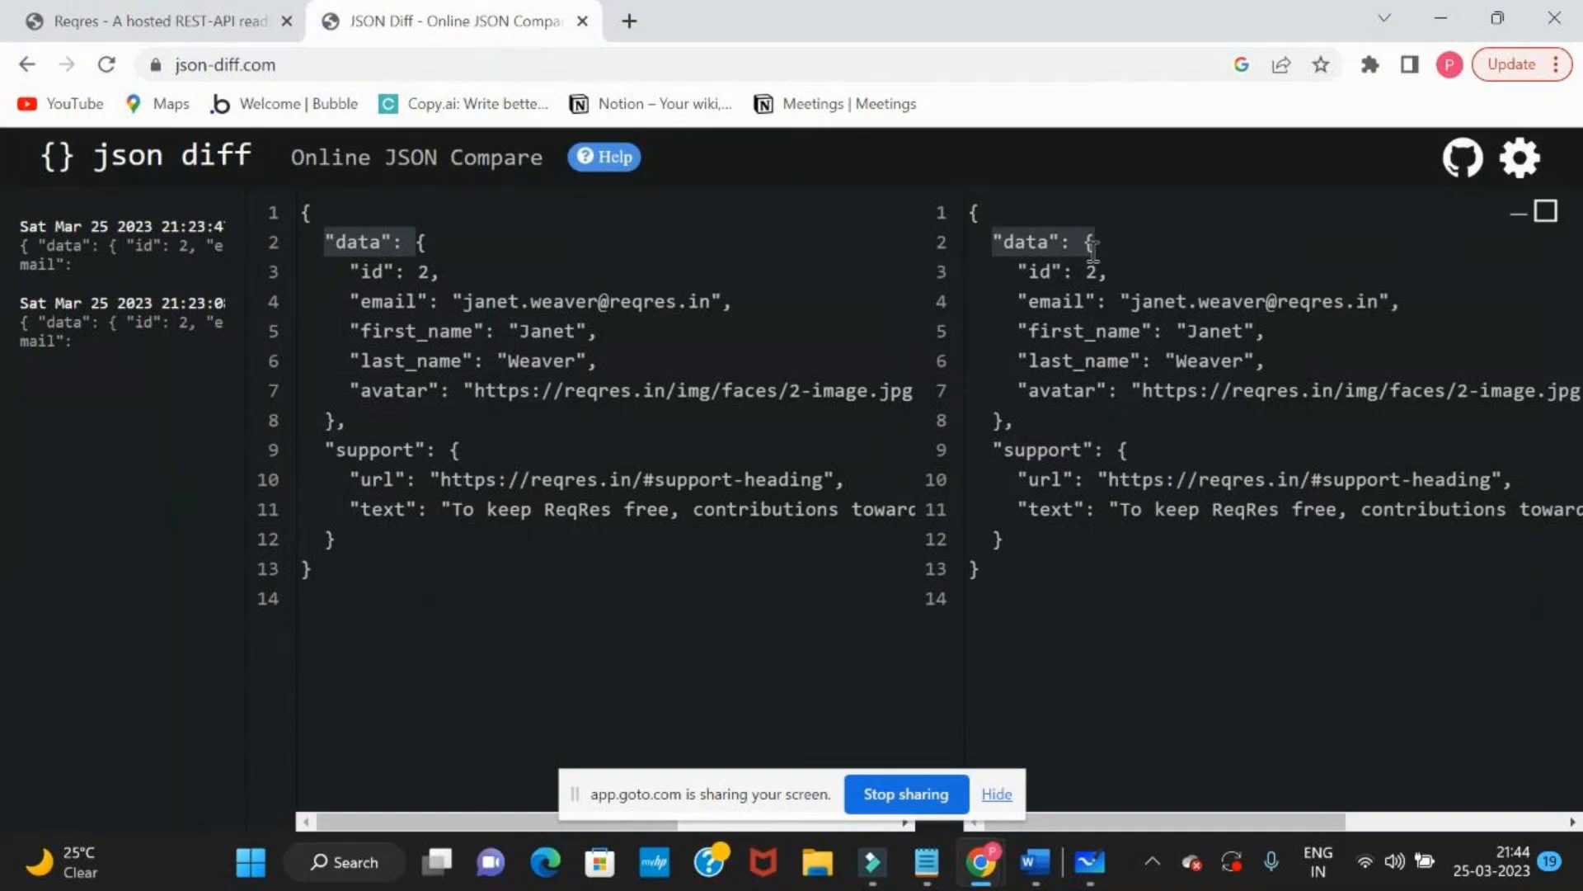
{"action": "left_click", "coordinate": [350, 253]}
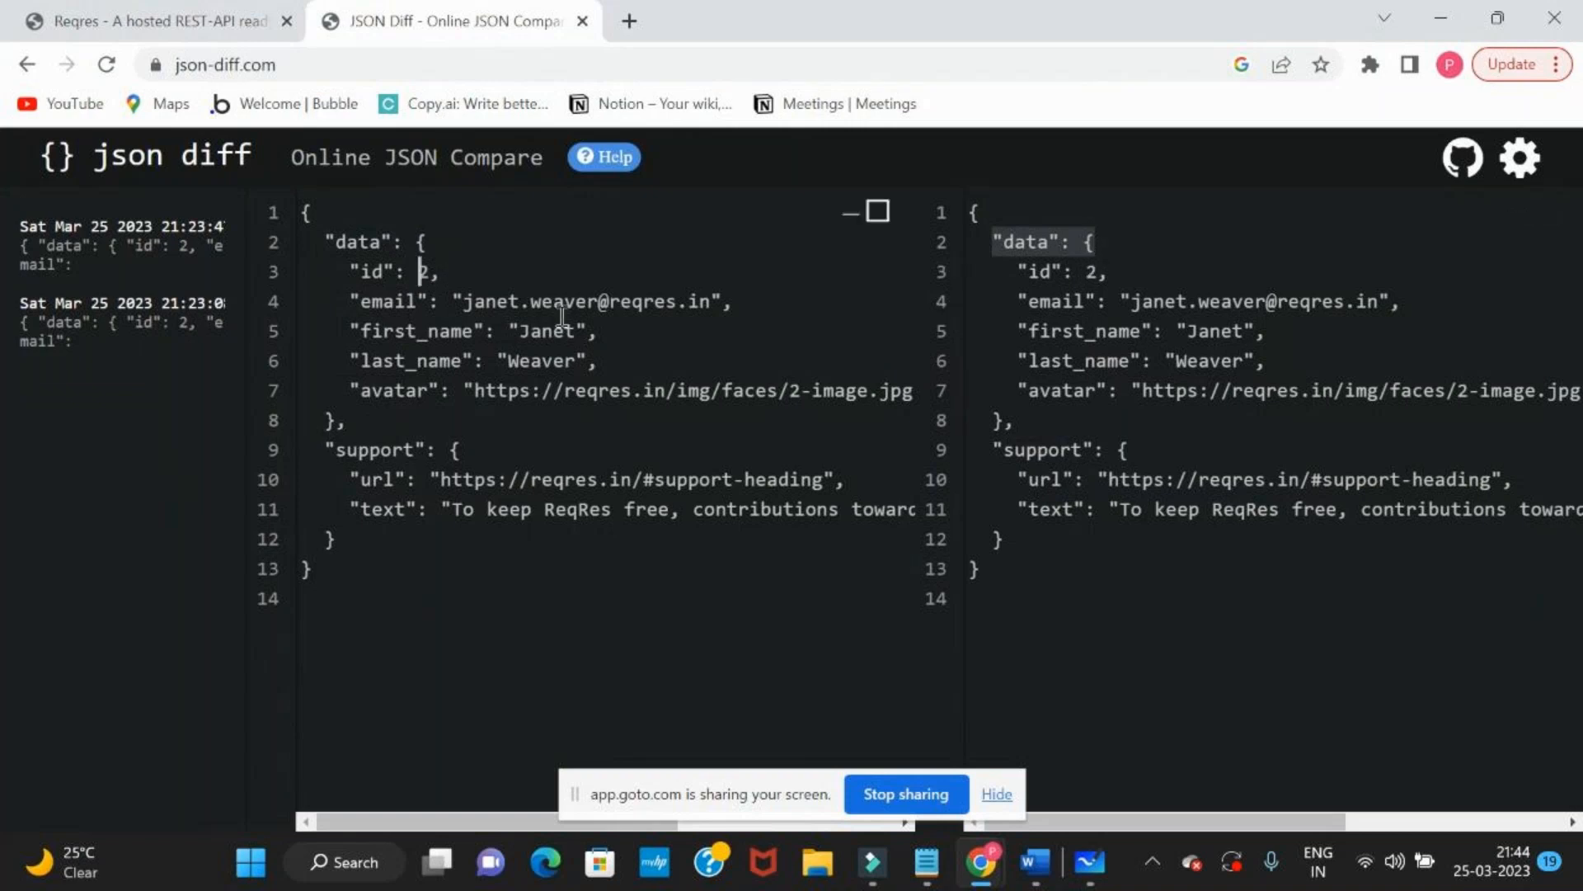
{"action": "double_click", "coordinate": [385, 302]}
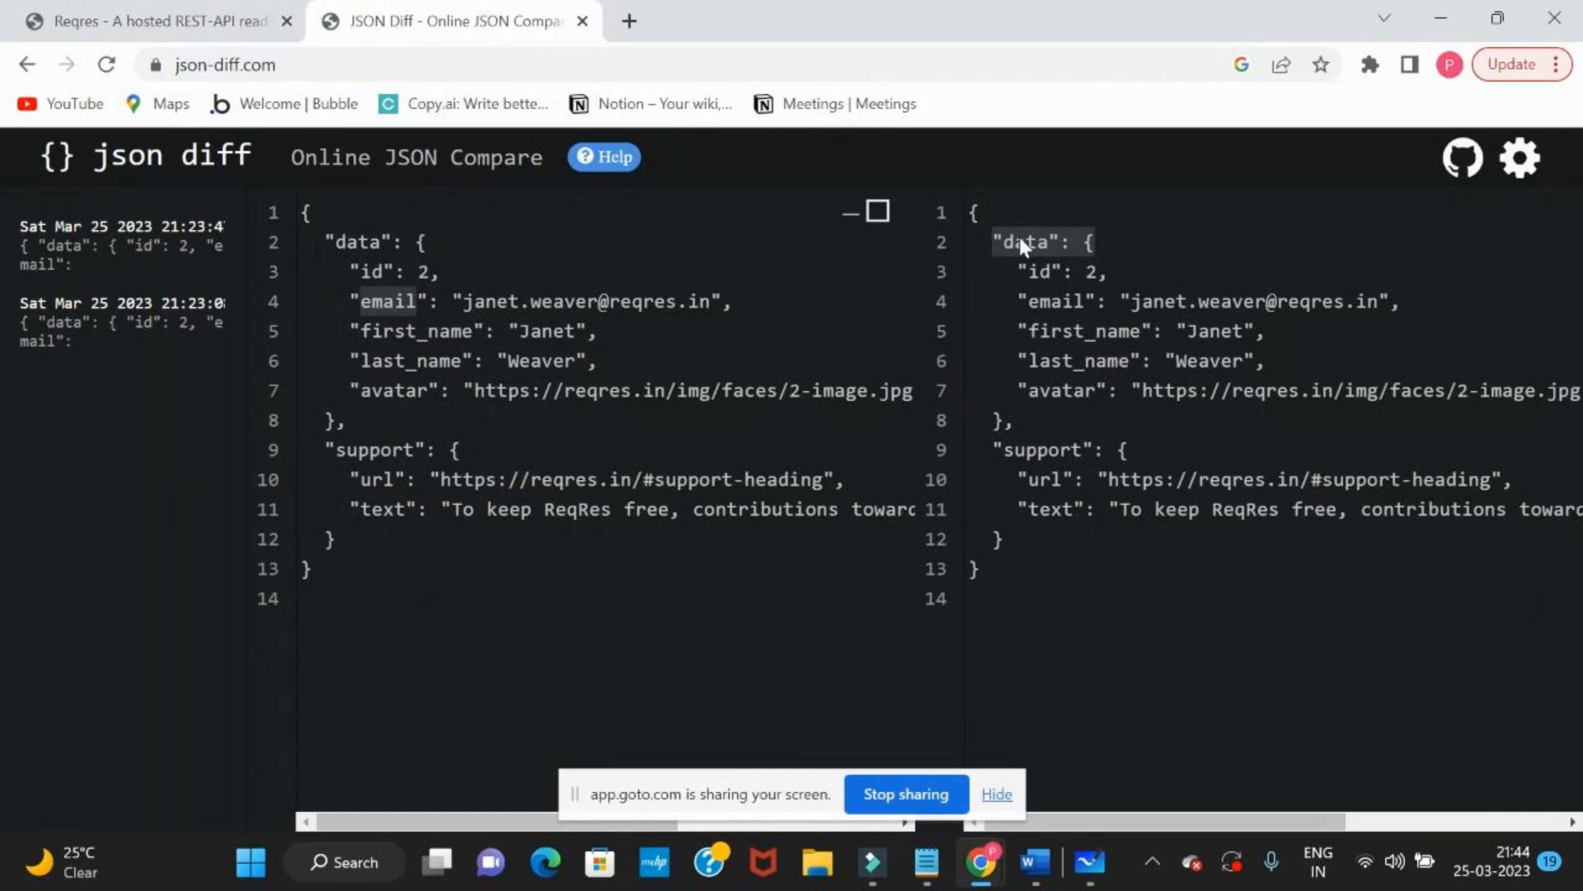
{"action": "left_click", "coordinate": [1075, 328]}
Return to the Reqres page, switch to Postman, and review the URLs of the three open unsaved GET requests
{"action": "left_click", "coordinate": [211, 3]}
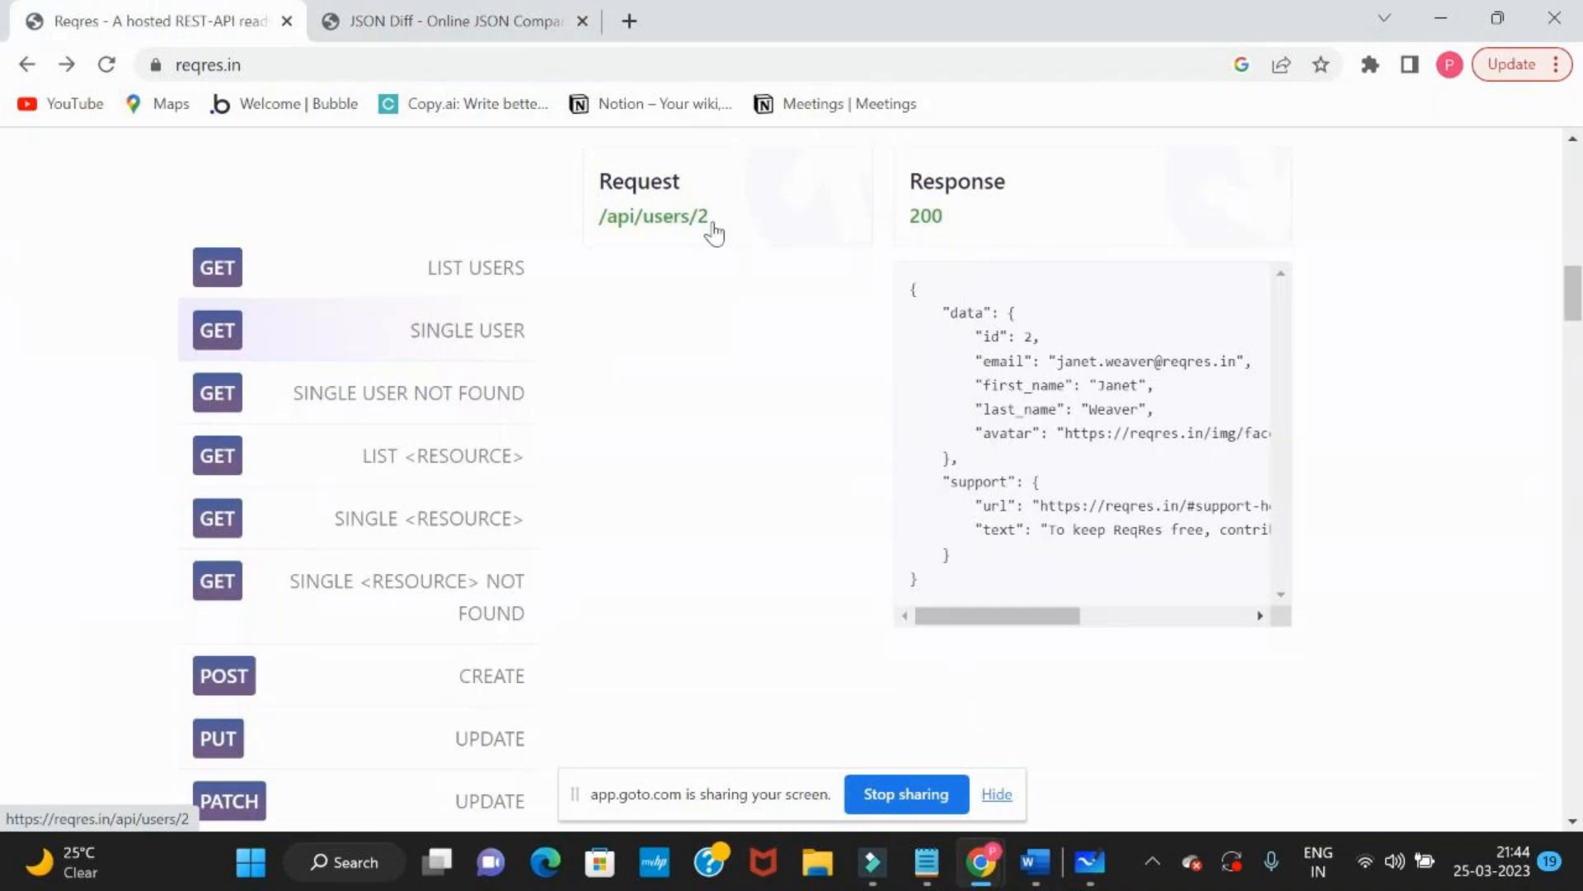
{"action": "key", "text": "alt+Tab"}
{"action": "key", "text": "alt+Tab"}
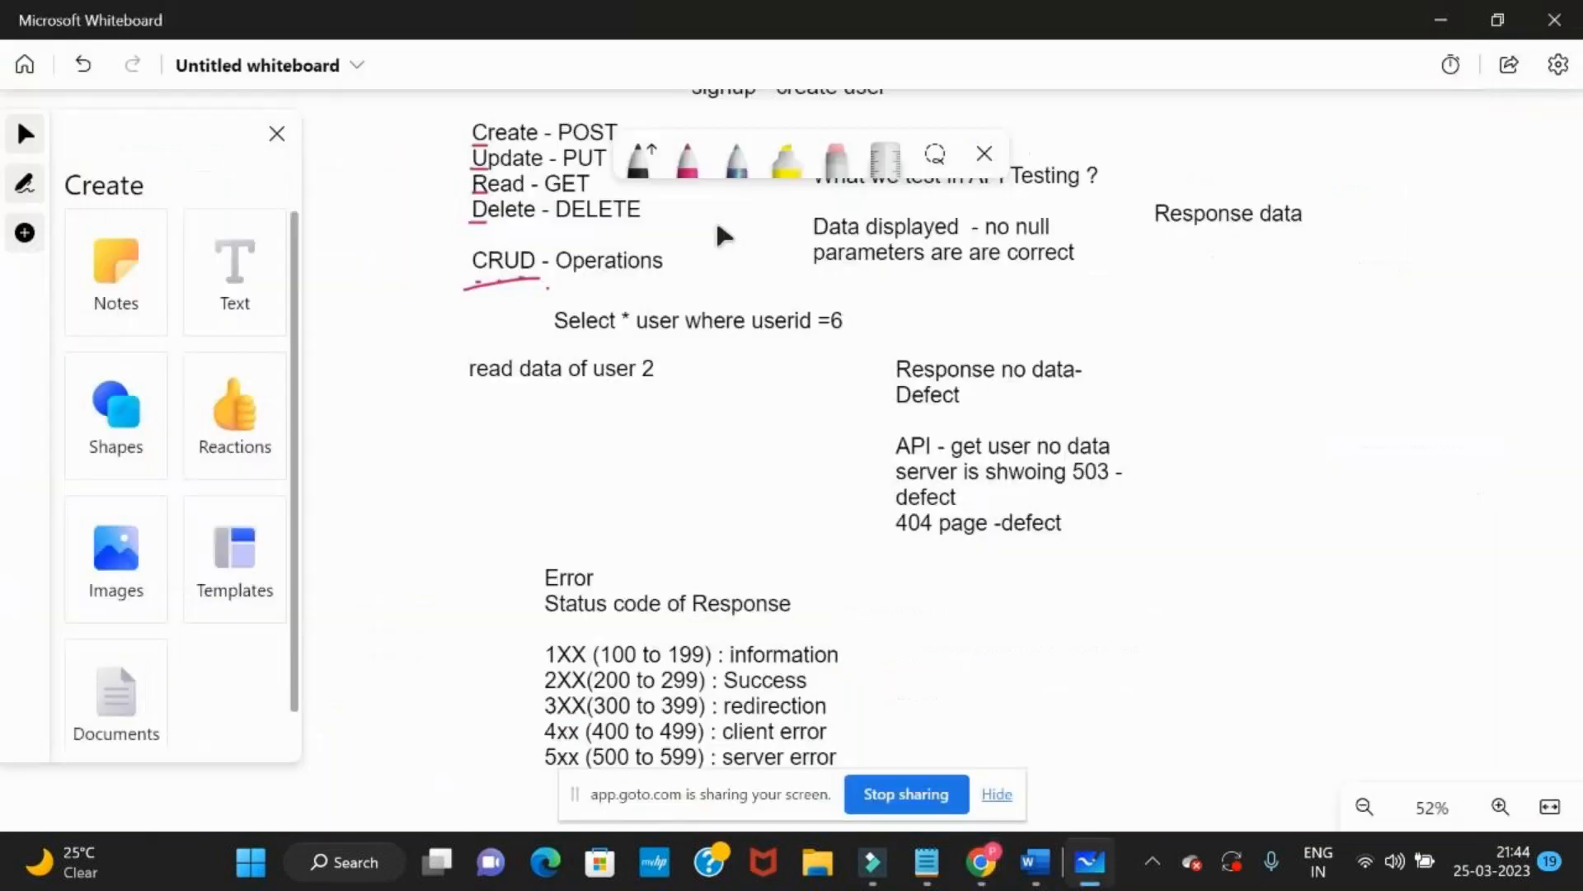
{"action": "key", "text": "alt+Tab"}
{"action": "key", "text": "alt+Tab"}
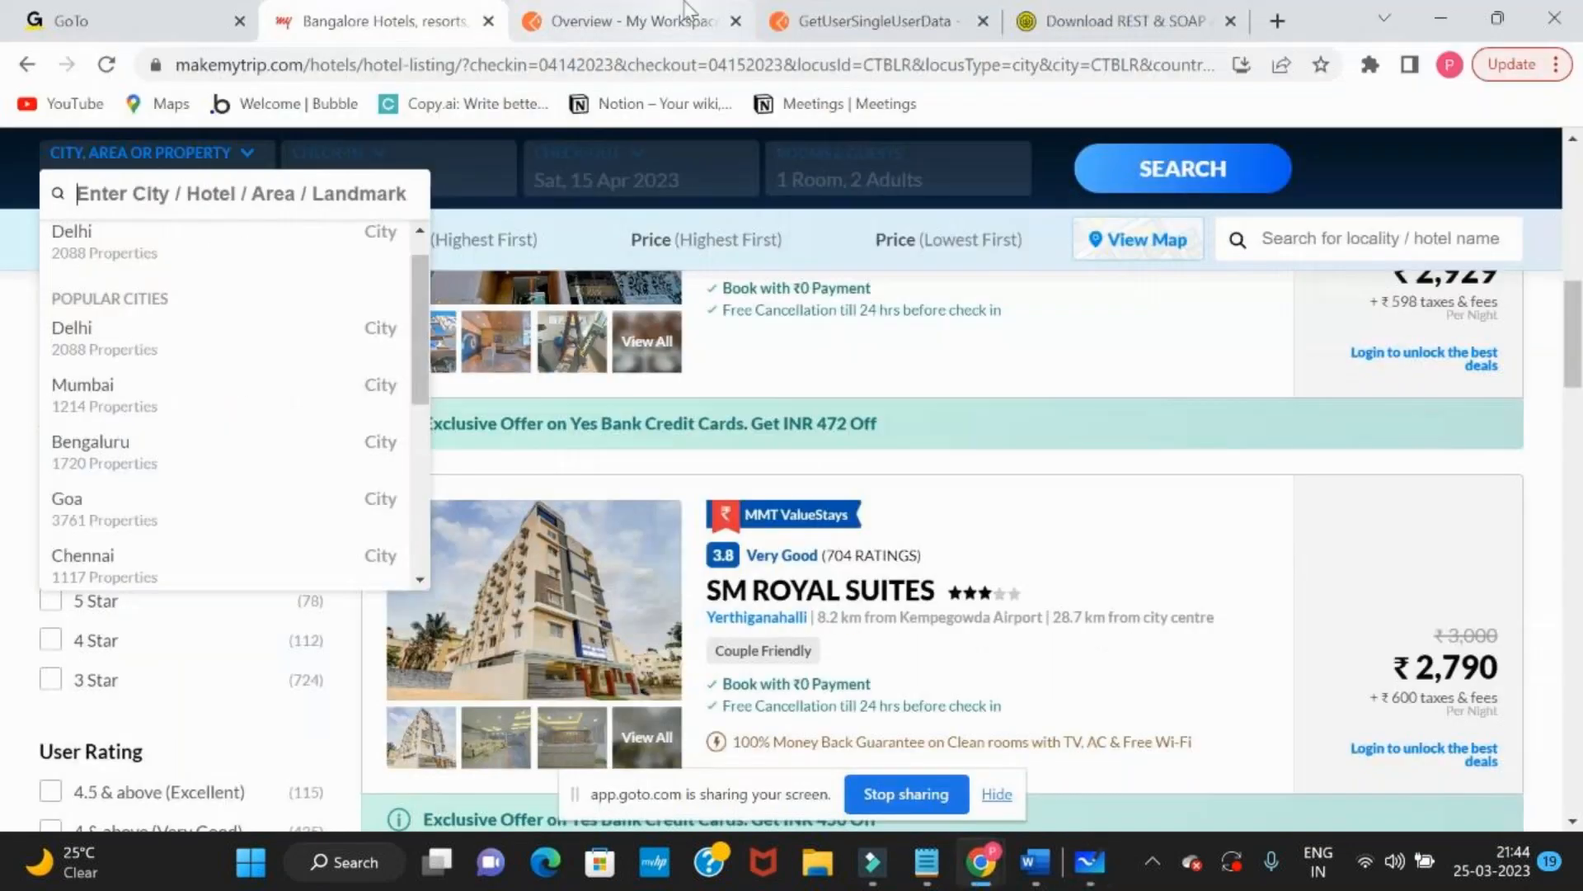
{"action": "key", "text": "ctrl+Tab"}
{"action": "key", "text": "ctrl+Tab"}
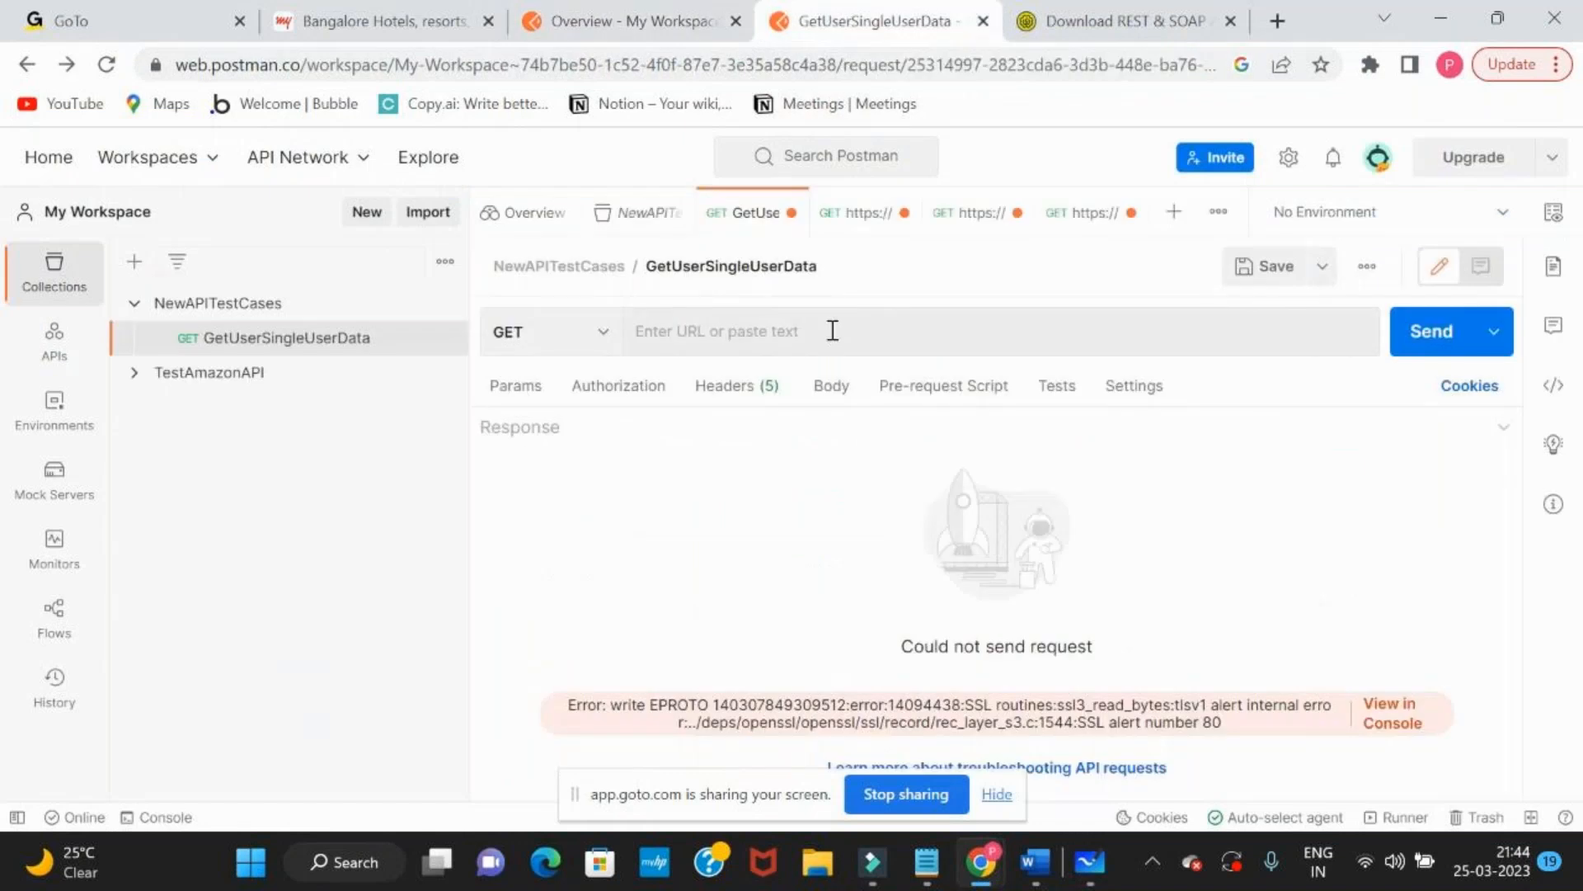
{"action": "left_click", "coordinate": [843, 218]}
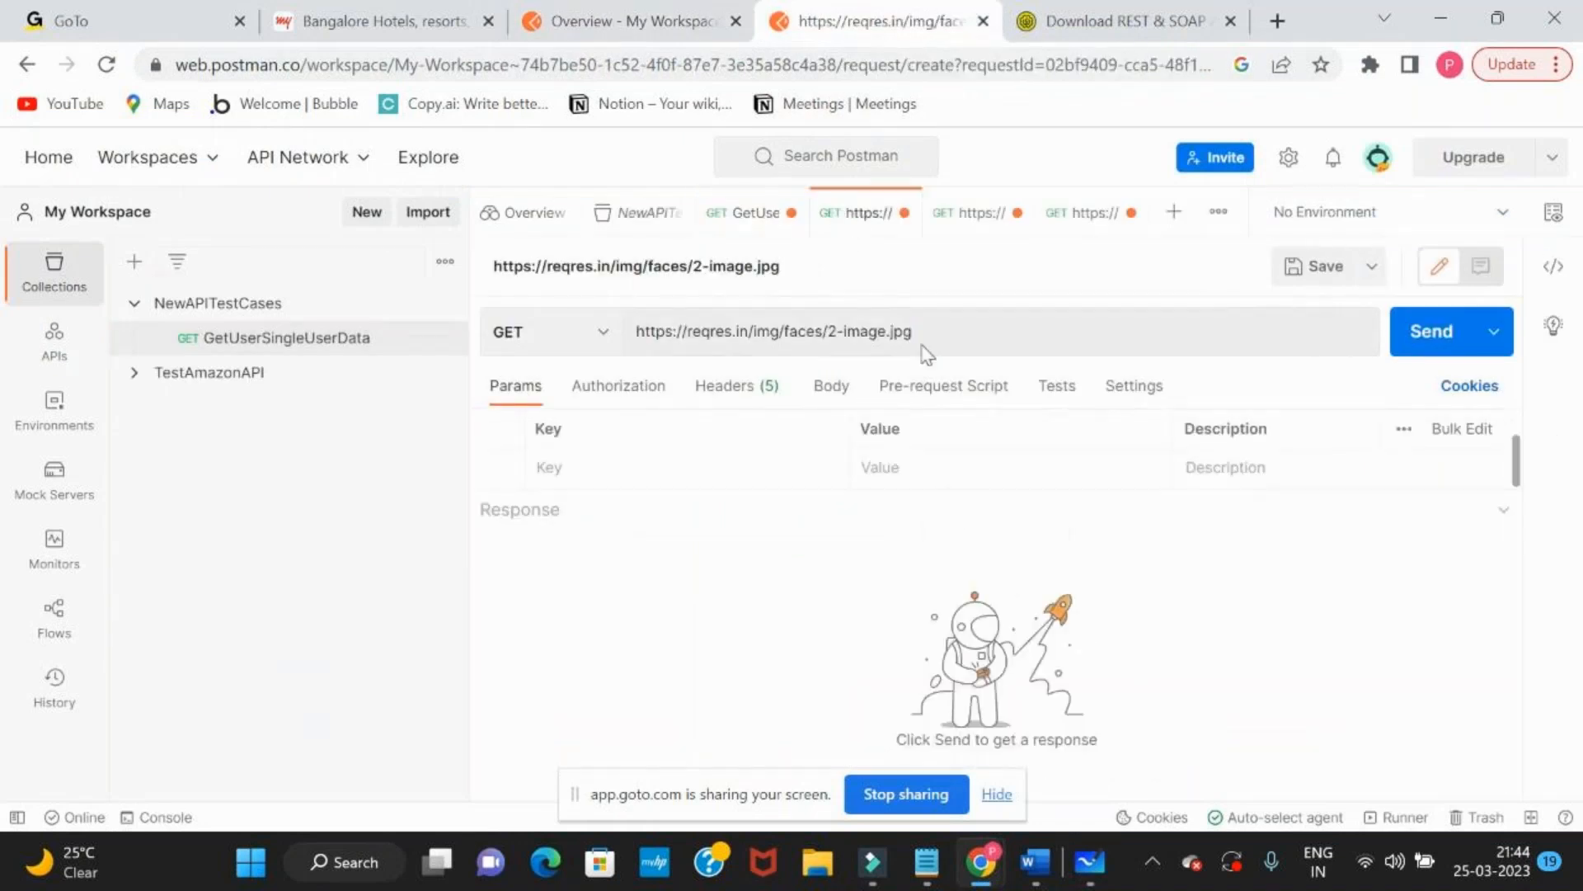
{"action": "left_click", "coordinate": [943, 218]}
{"action": "triple_click", "coordinate": [934, 330]}
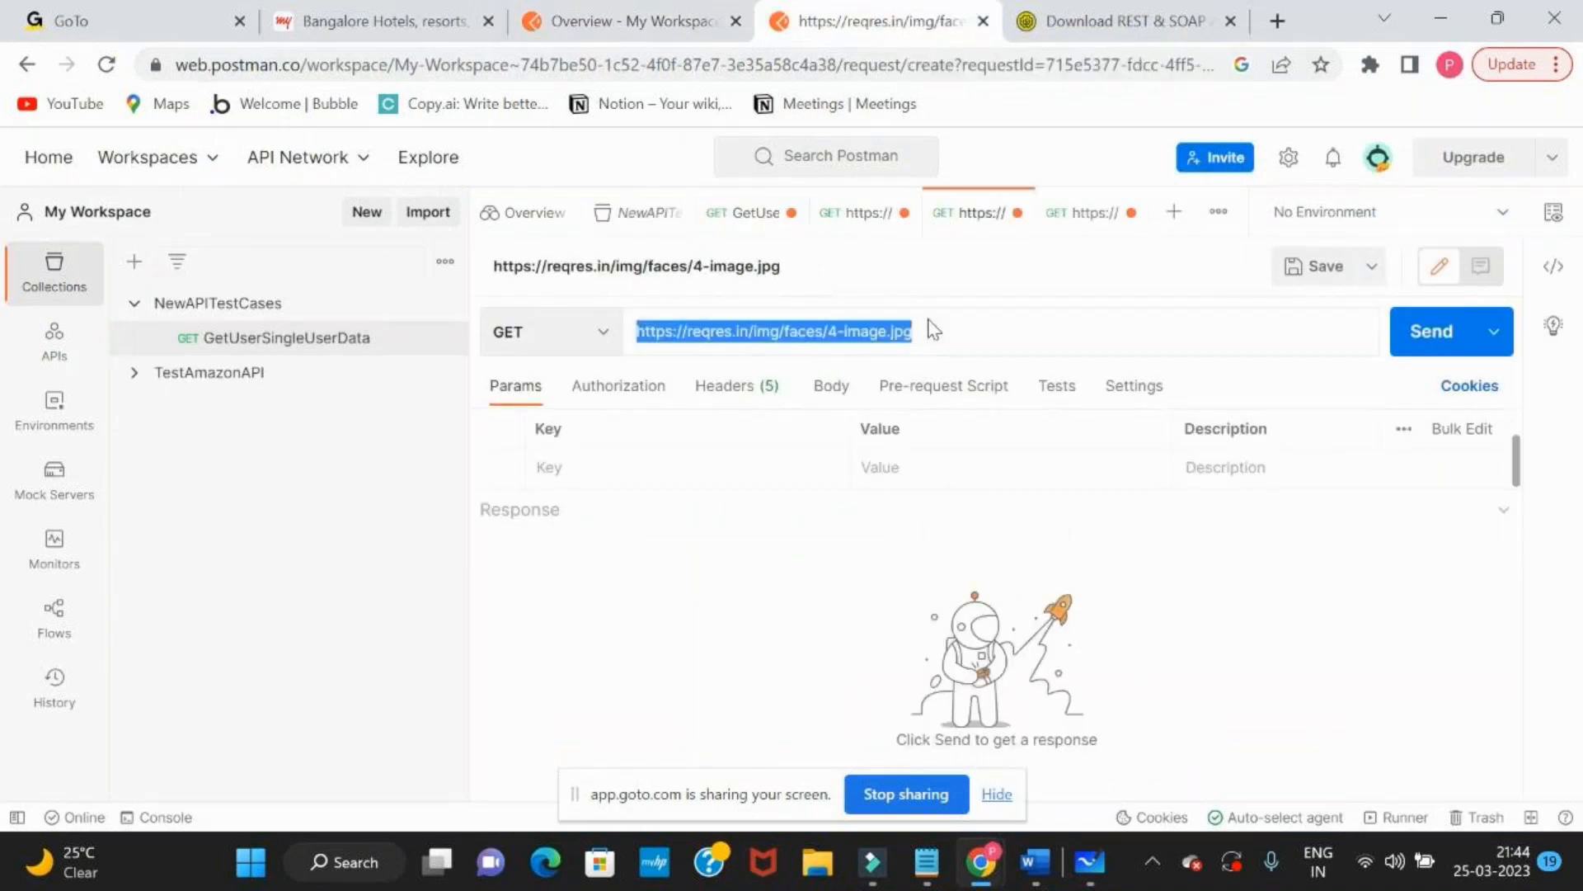
{"action": "left_click", "coordinate": [1071, 213]}
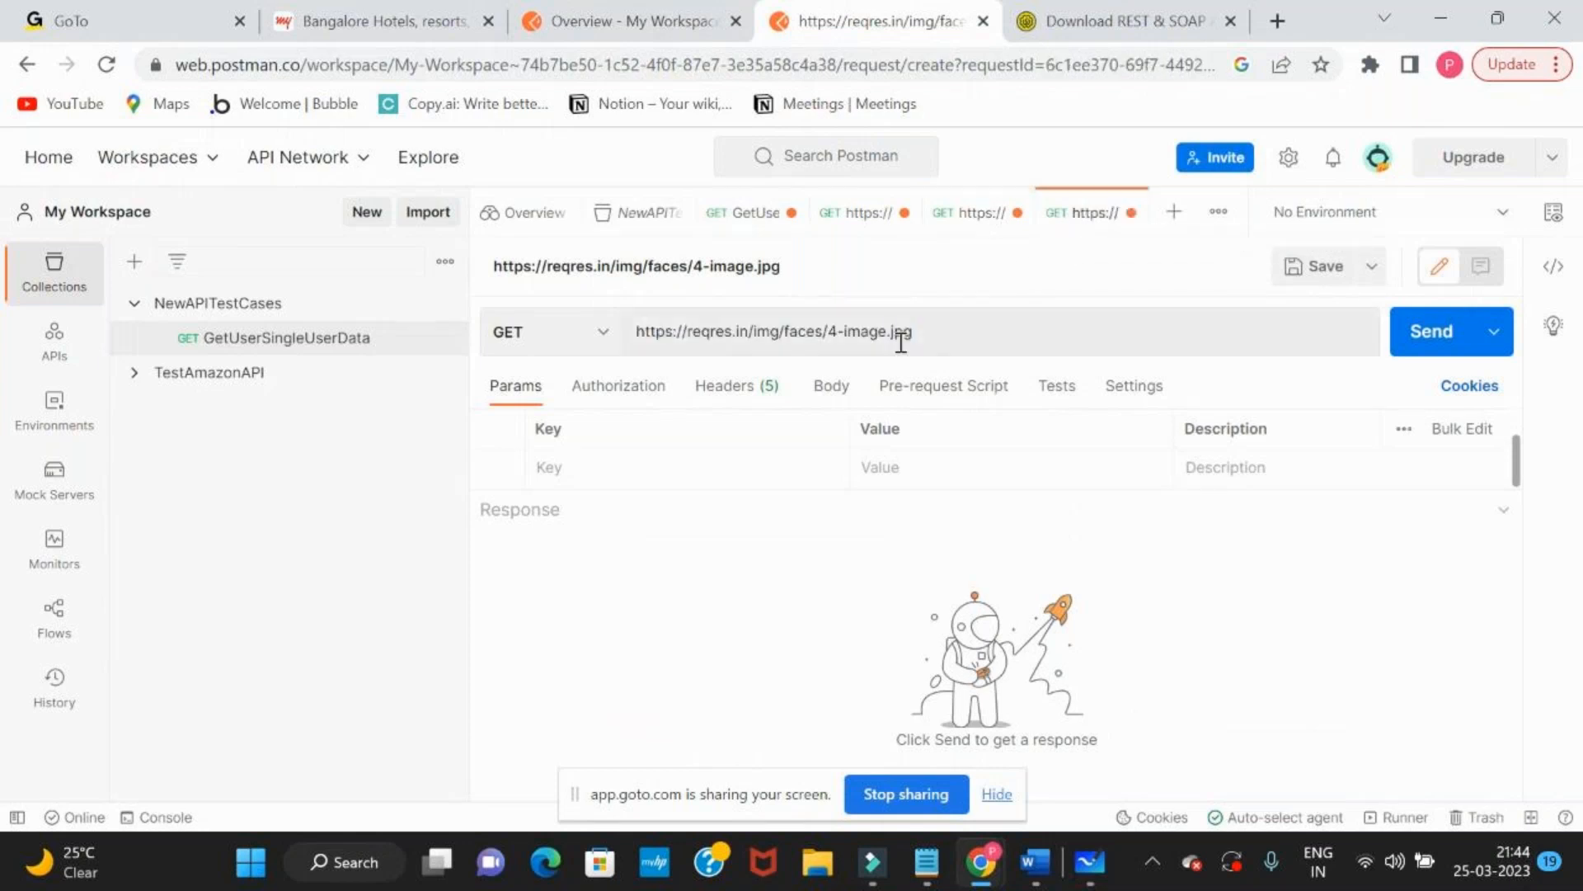
{"action": "key", "text": "alt+Tab"}
{"action": "key", "text": "alt+Tab"}
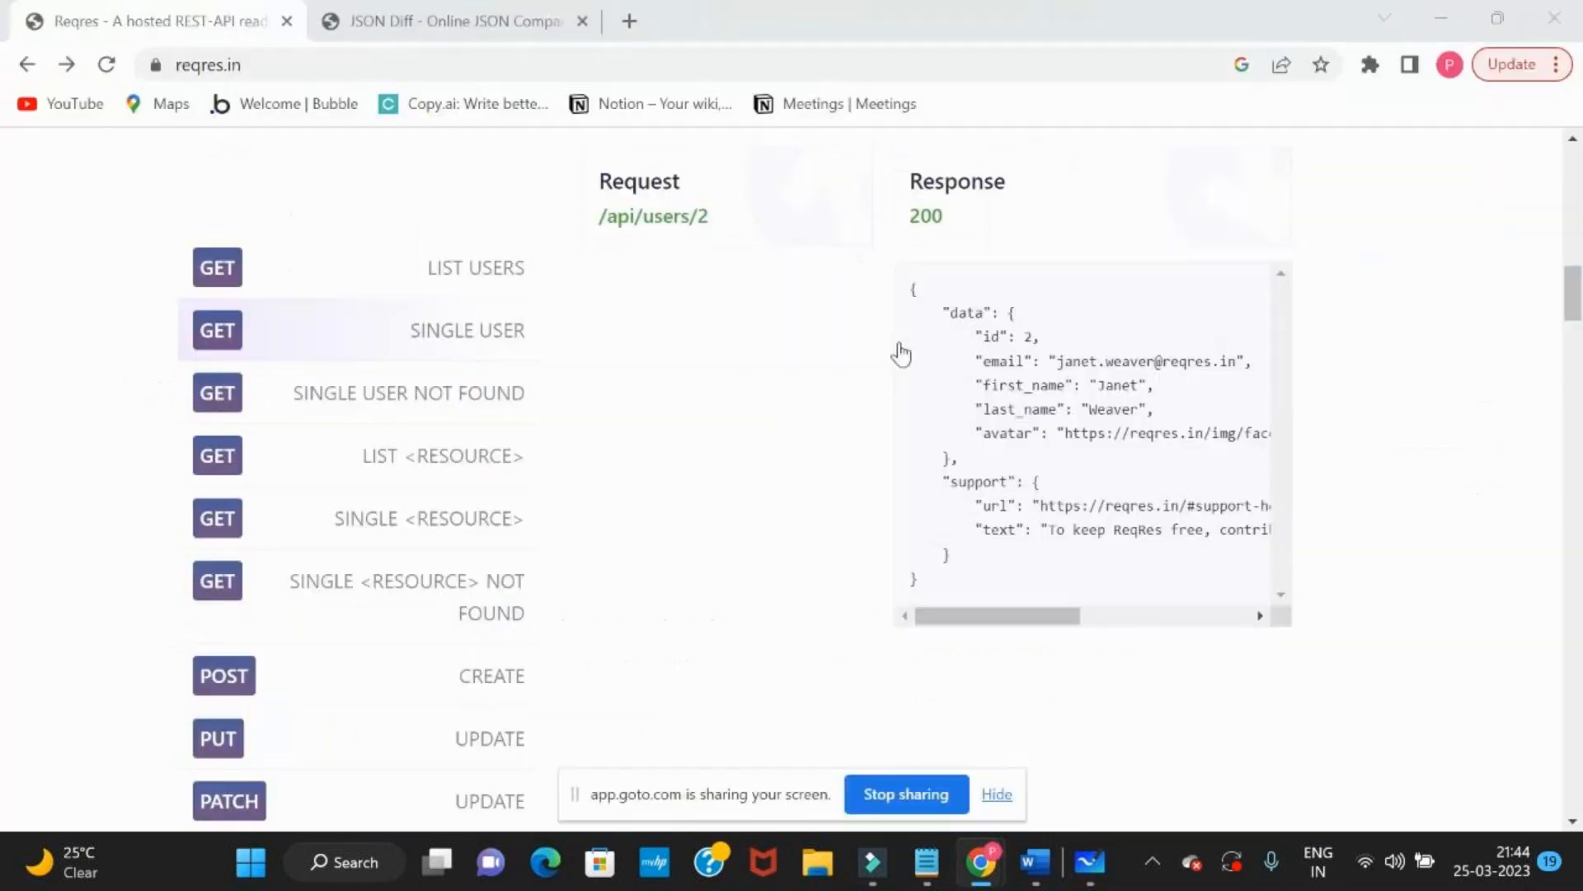
{"action": "left_click", "coordinate": [689, 218]}
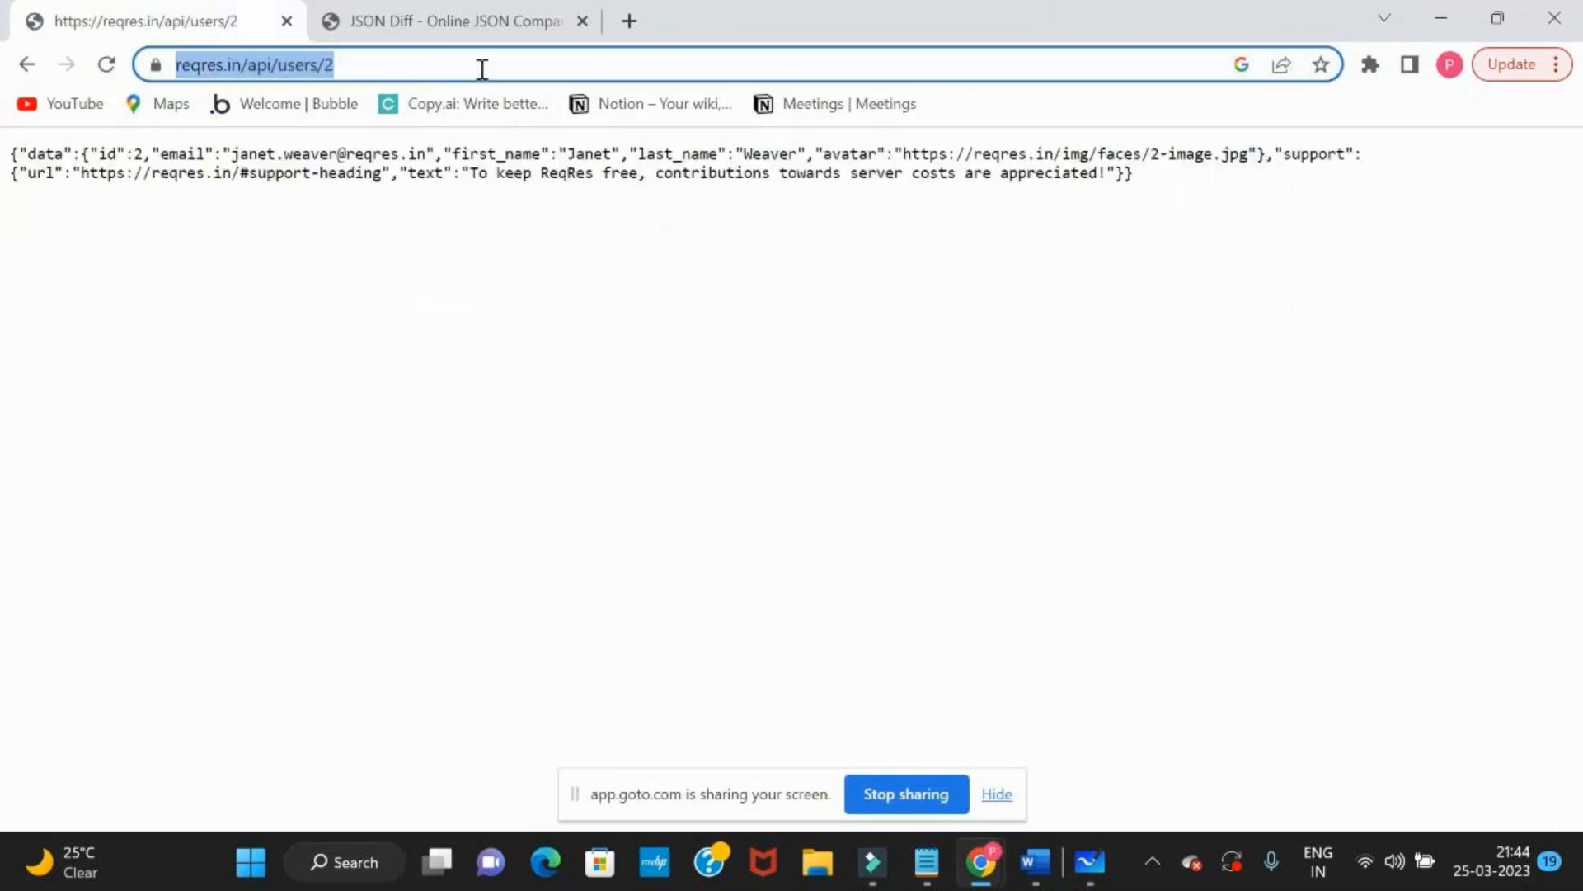
{"action": "key", "text": "alt+Tab"}
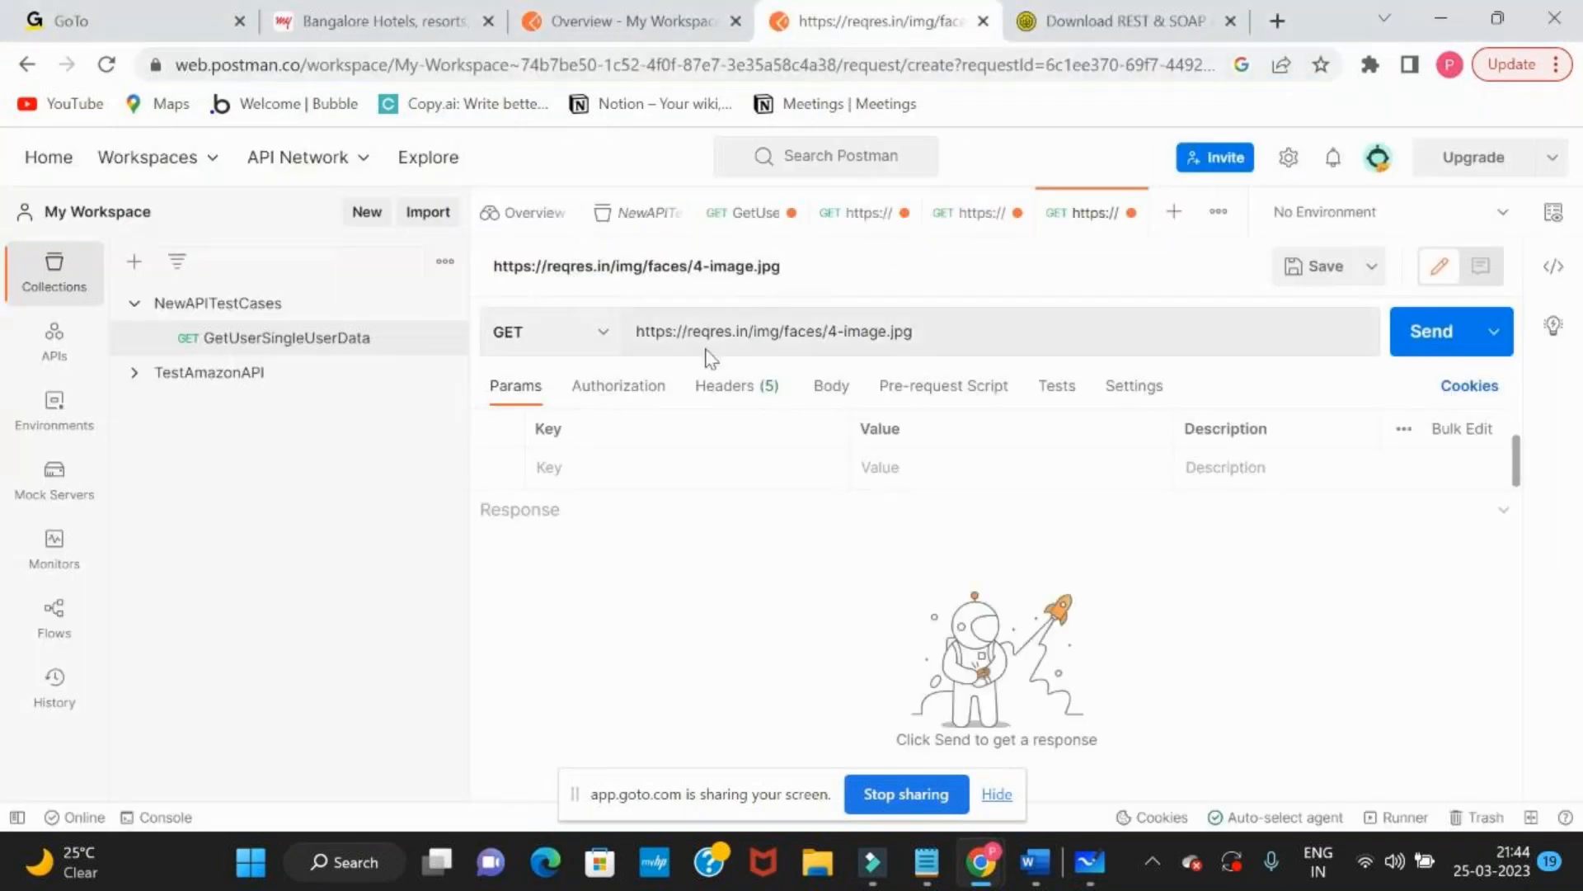
{"action": "triple_click", "coordinate": [707, 357]}
{"action": "type", "text": "https://reqres.in/api/users/2"}
{"action": "key", "text": "ctrl+Return"}
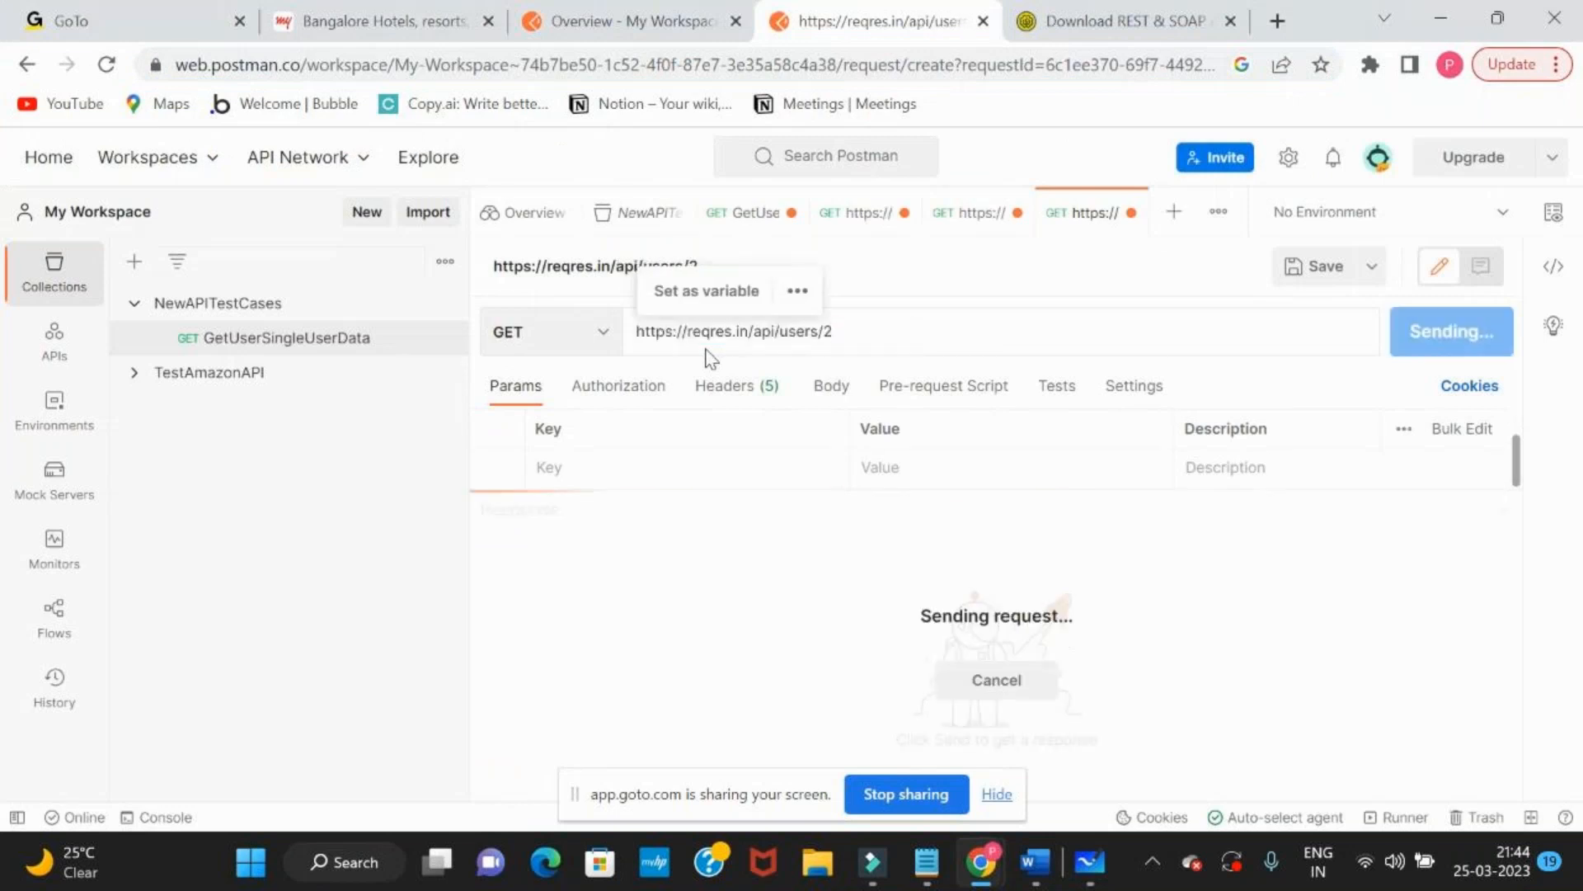
Highlight the user id 2 at the end of the Postman request URL to point out the parameter
{"action": "double_click", "coordinate": [826, 330]}
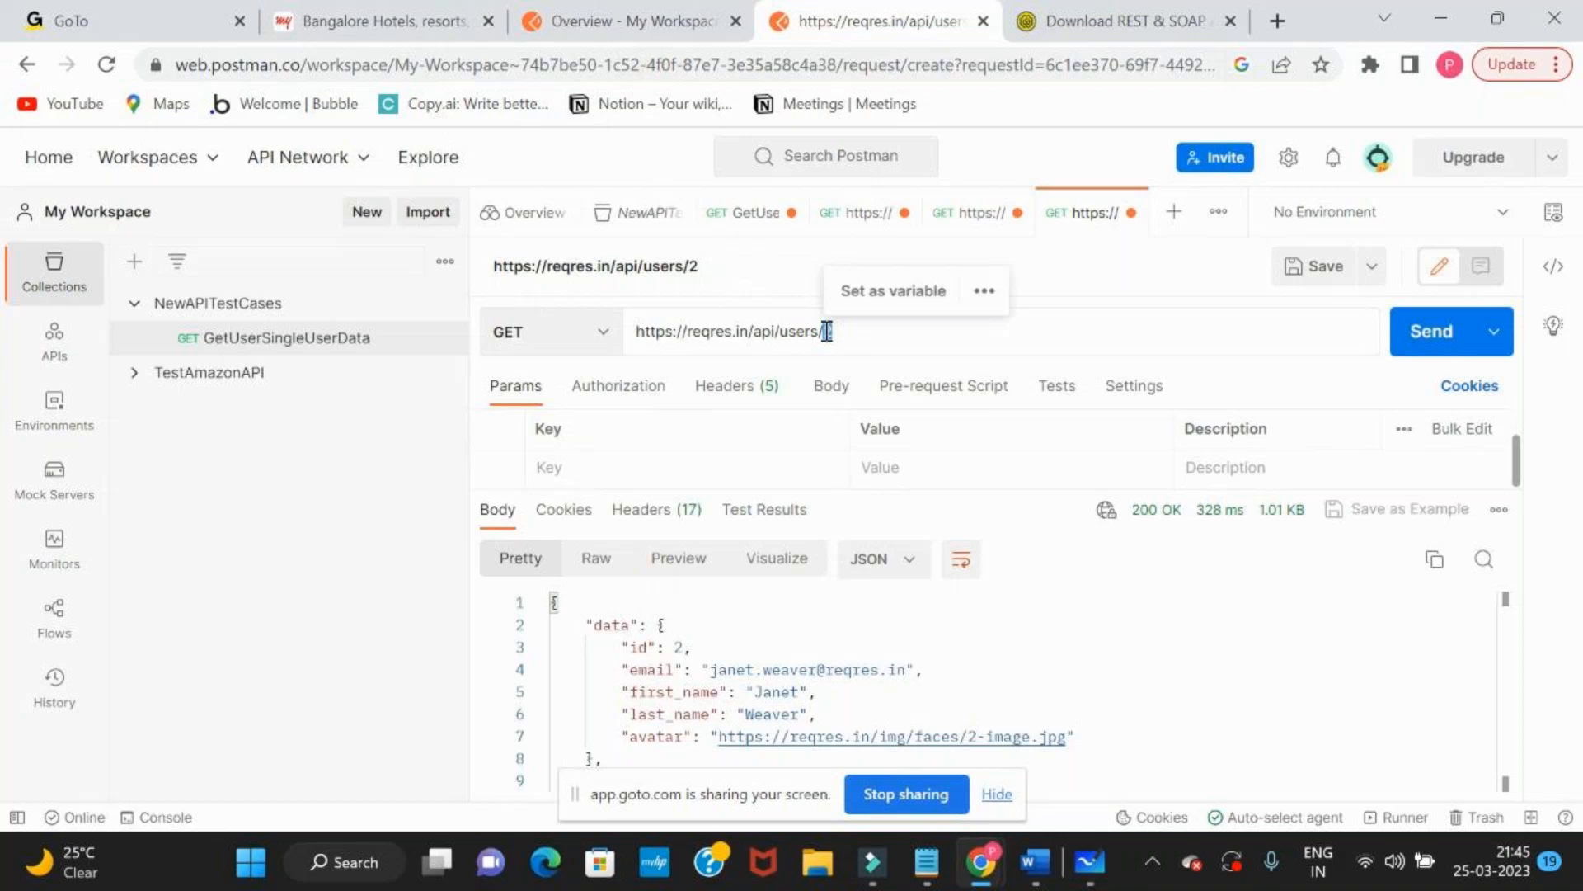
{"action": "left_click", "coordinate": [827, 331]}
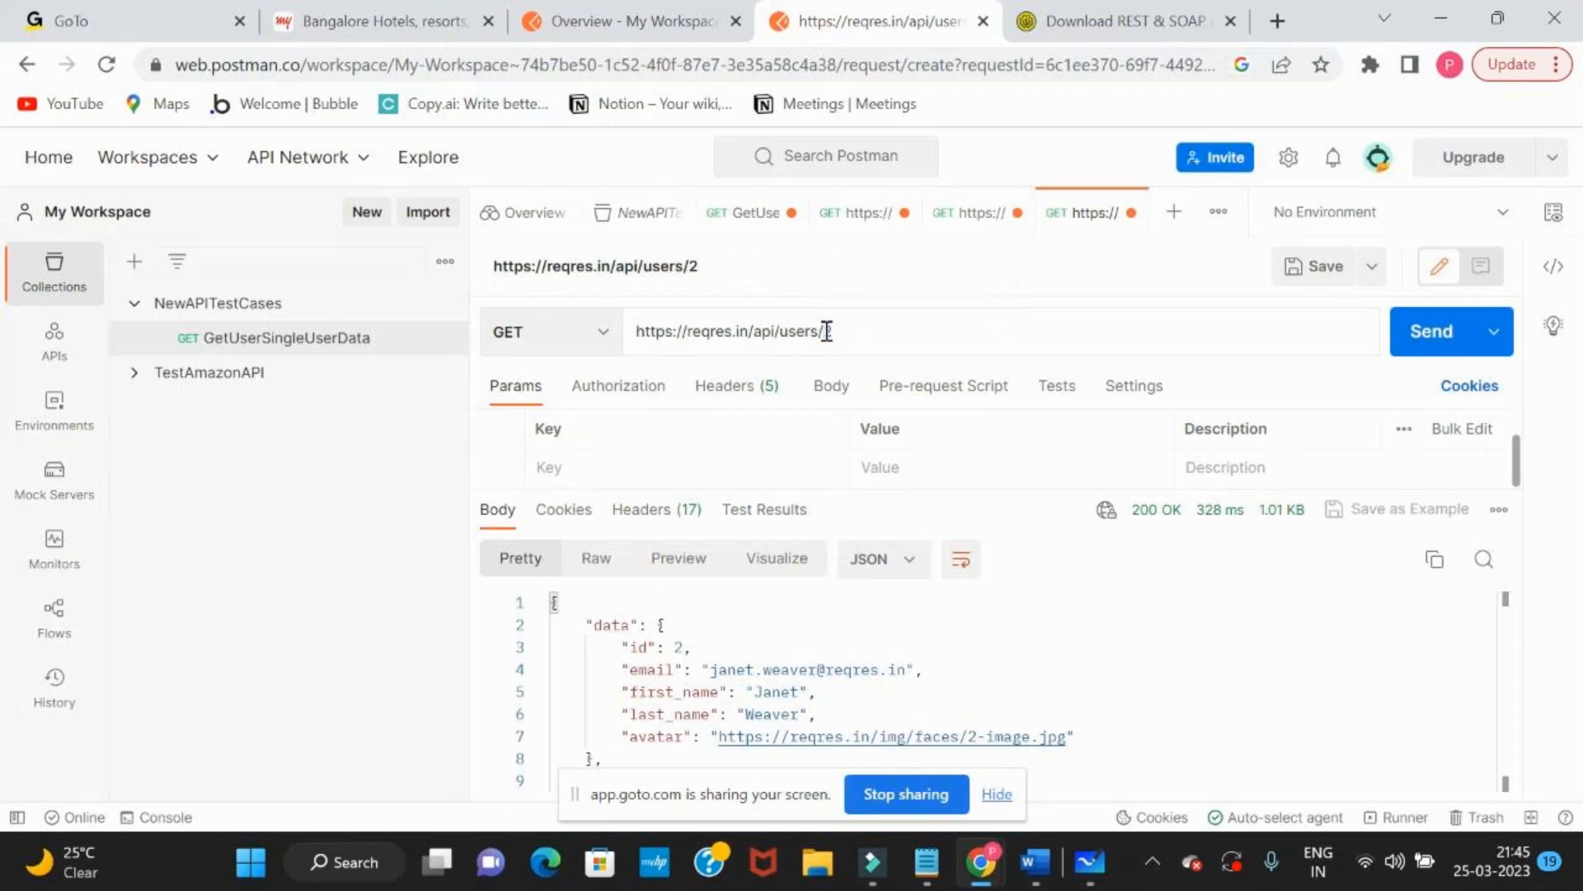
{"action": "double_click", "coordinate": [827, 331]}
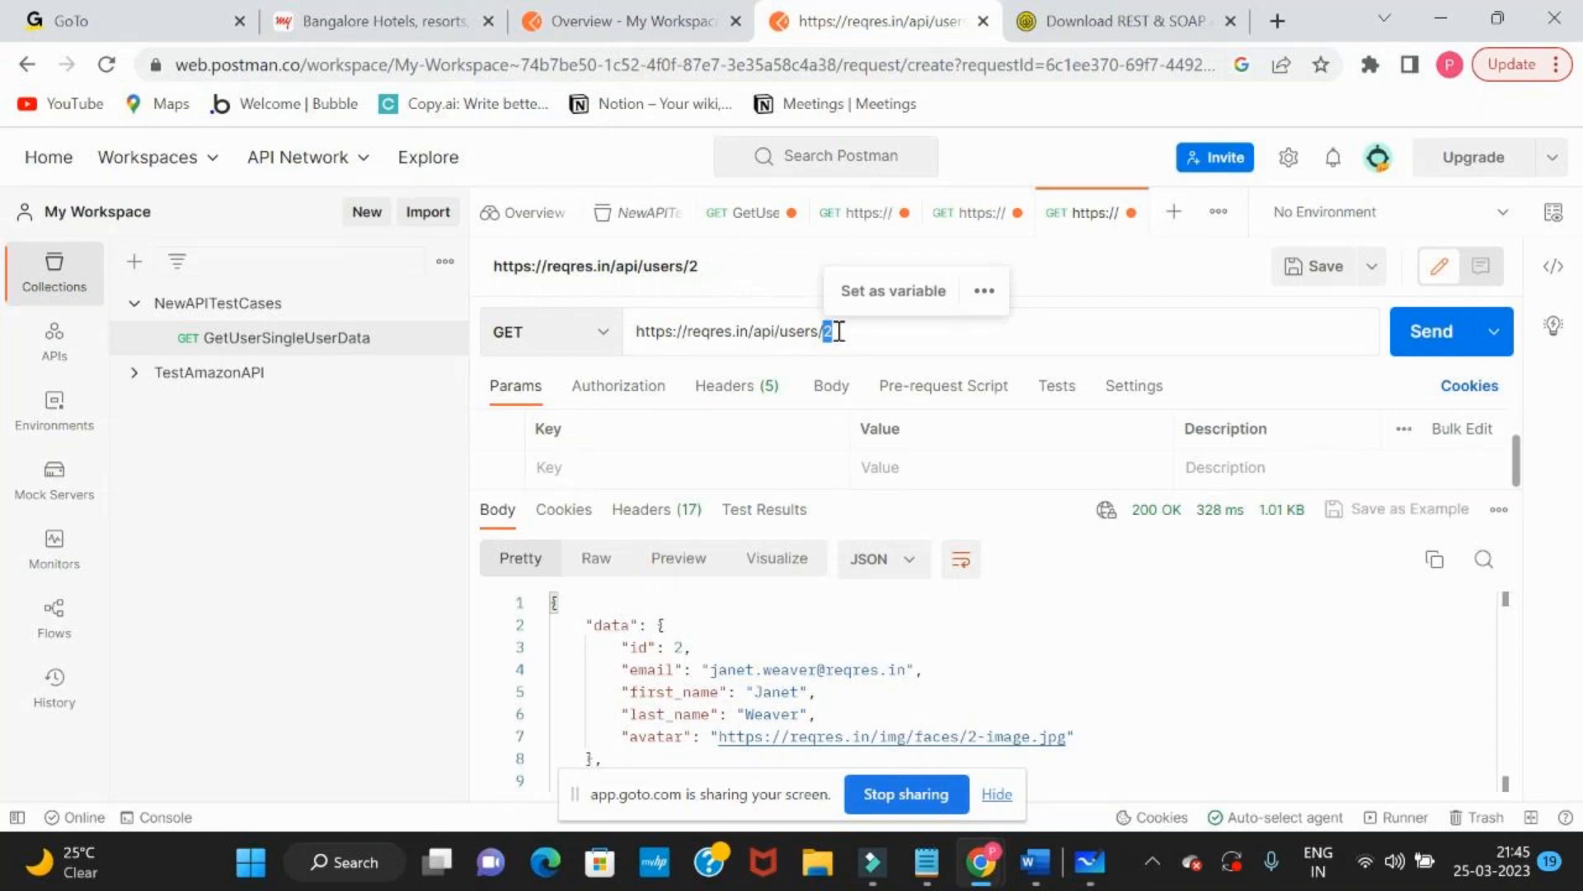
{"action": "left_click", "coordinate": [839, 331]}
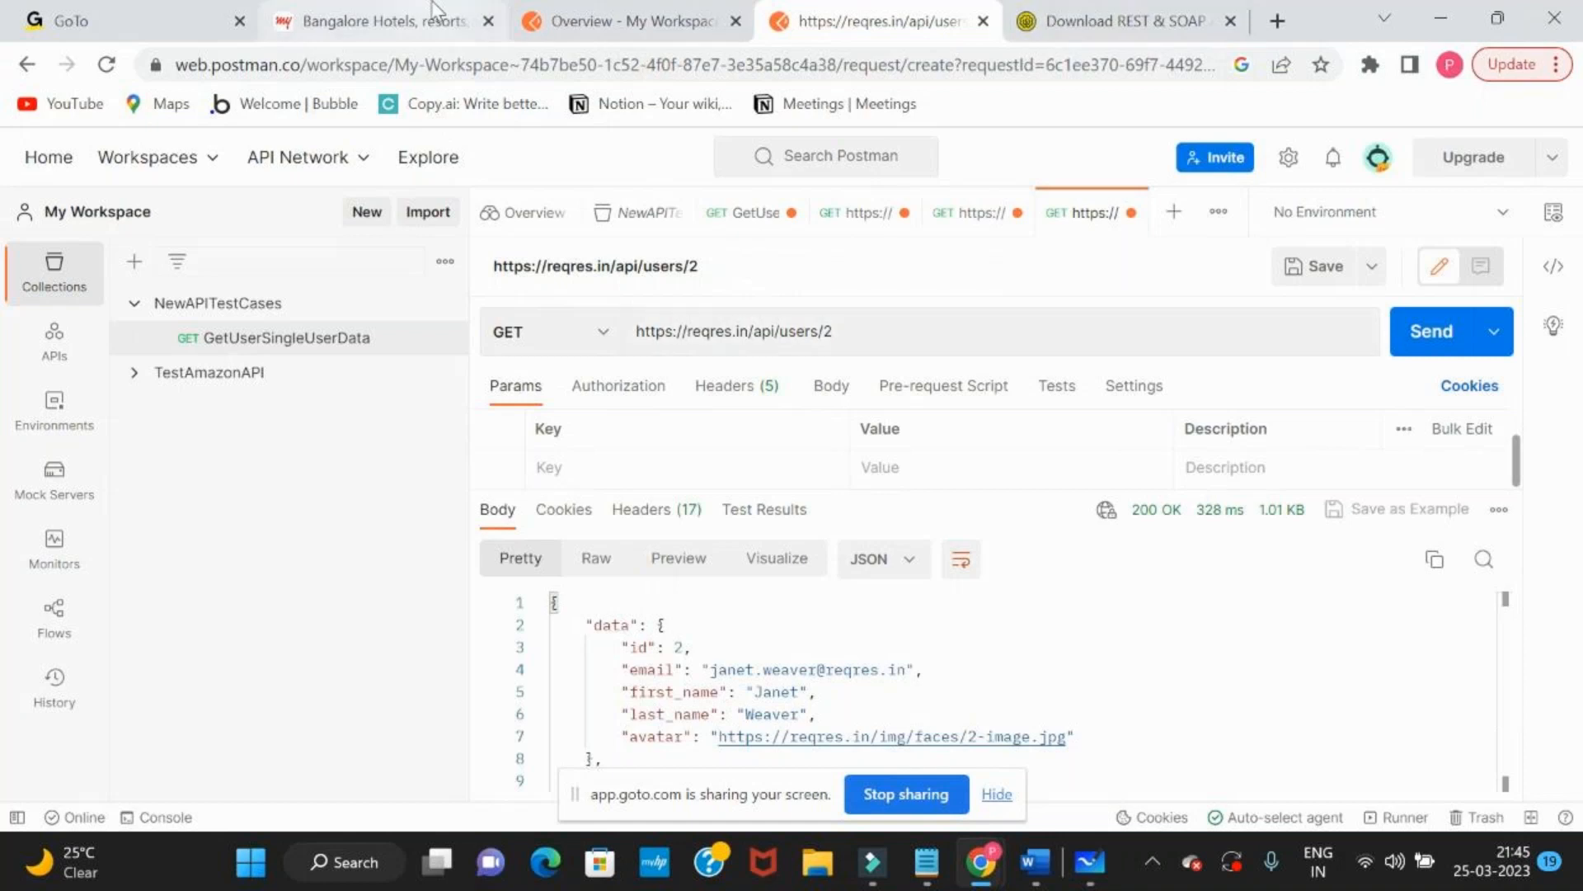
Switch to JSON Diff and highlight the complete JSON content in both panes to compare the two responses
{"action": "key", "text": "alt+Tab"}
{"action": "key", "text": "alt+Tab"}
{"action": "key", "text": "alt+Tab"}
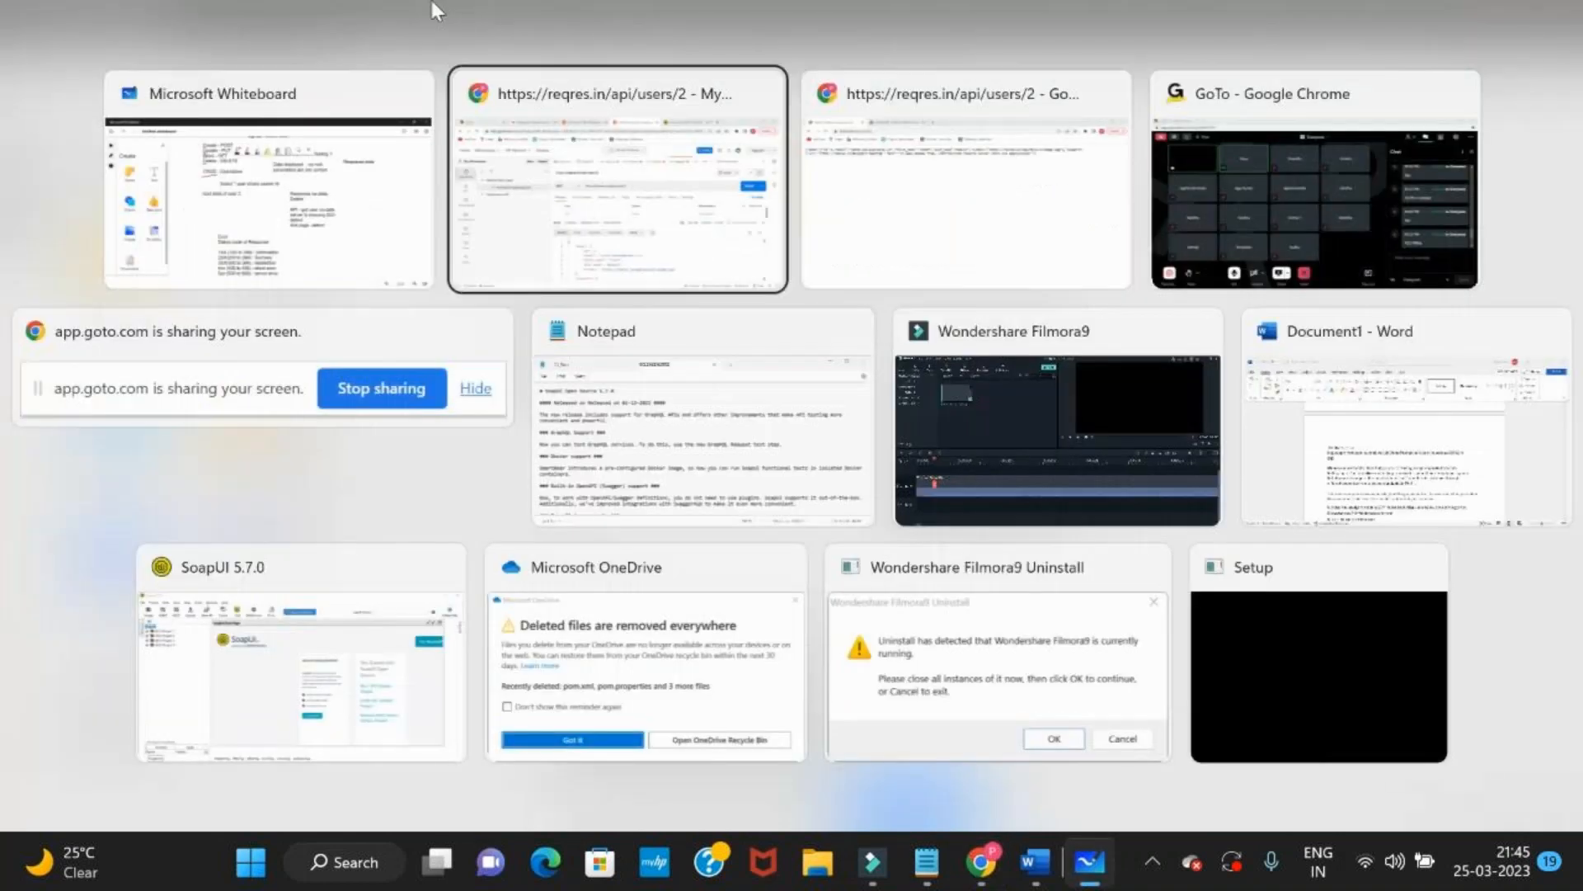
{"action": "key", "text": "alt+Tab"}
{"action": "key", "text": "alt+Tab"}
{"action": "key", "text": "alt+Tab"}
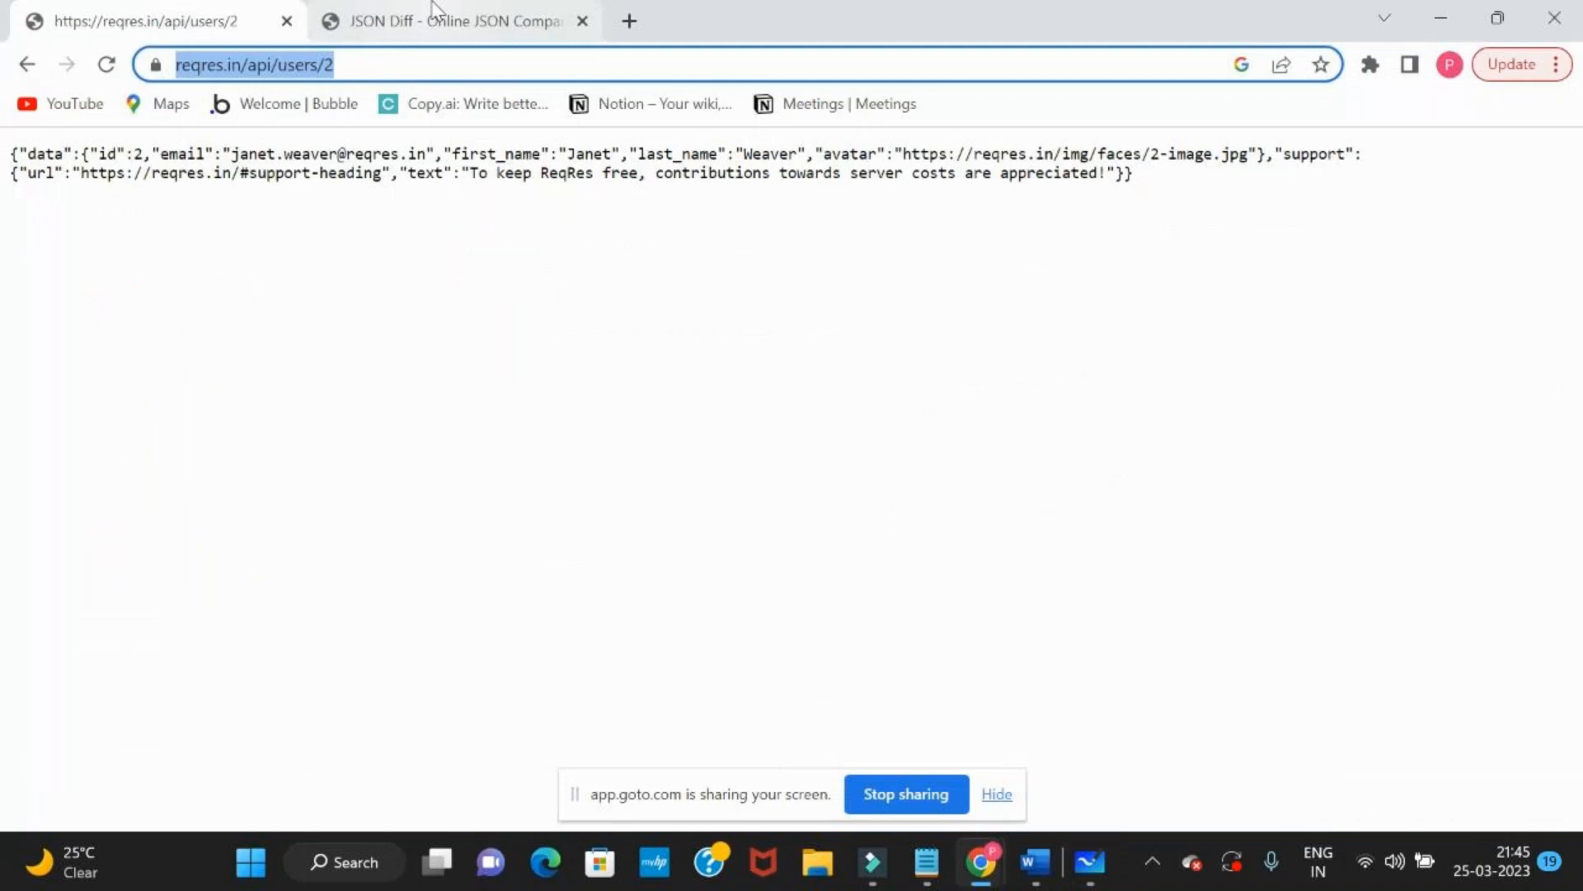
{"action": "left_click", "coordinate": [434, 12]}
{"action": "left_click_drag", "start_coordinate": [350, 242], "coordinate": [517, 548]}
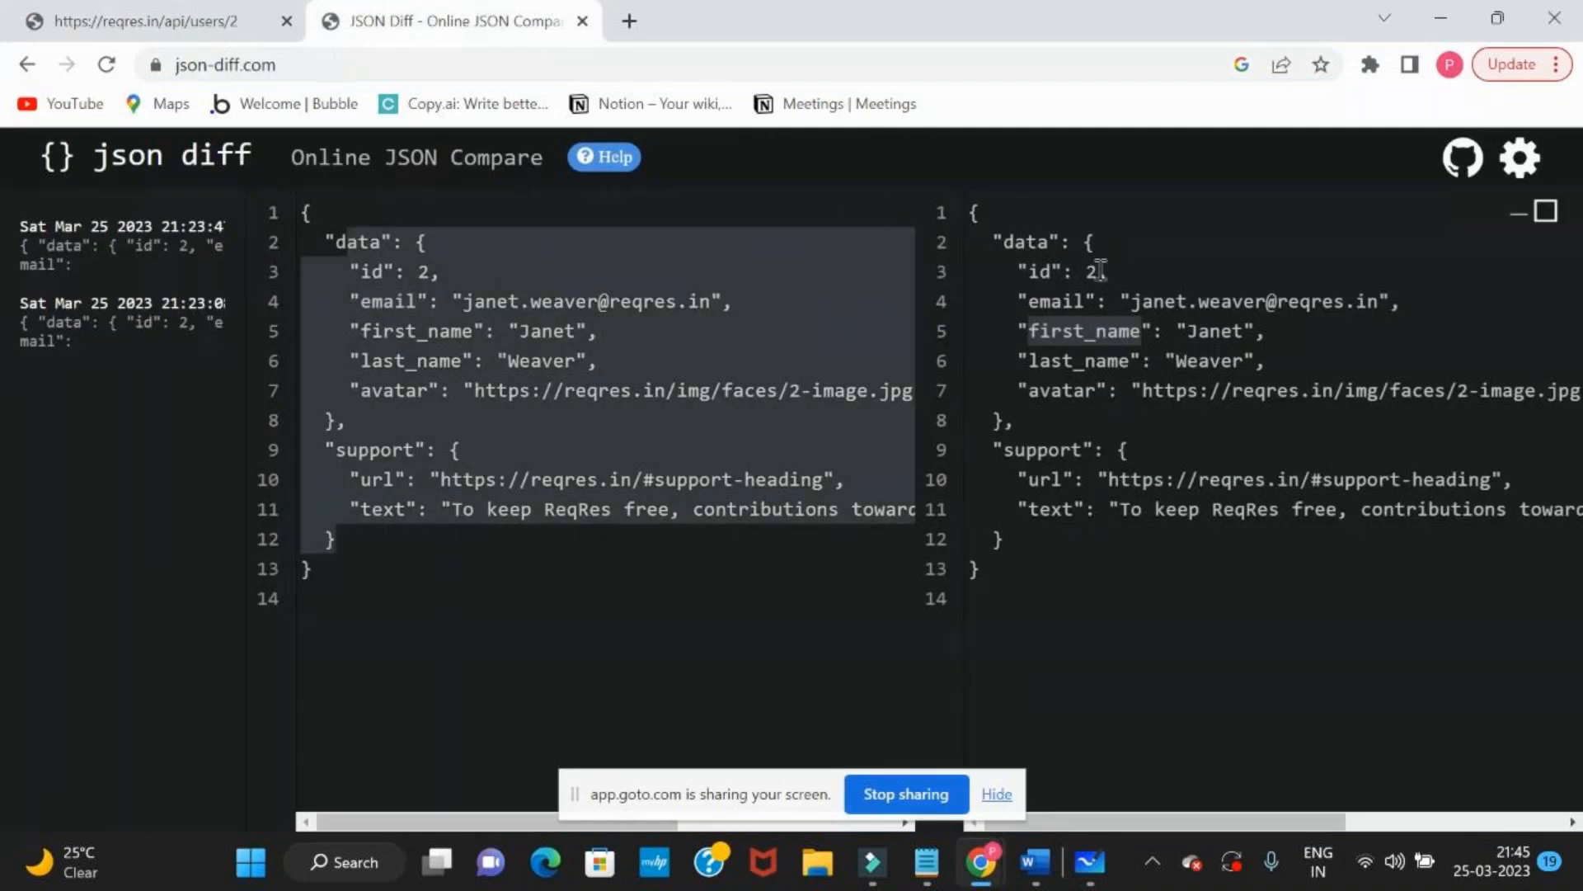
{"action": "left_click_drag", "start_coordinate": [1007, 242], "coordinate": [1015, 420]}
{"action": "left_click_drag", "start_coordinate": [1061, 480], "coordinate": [1063, 537]}
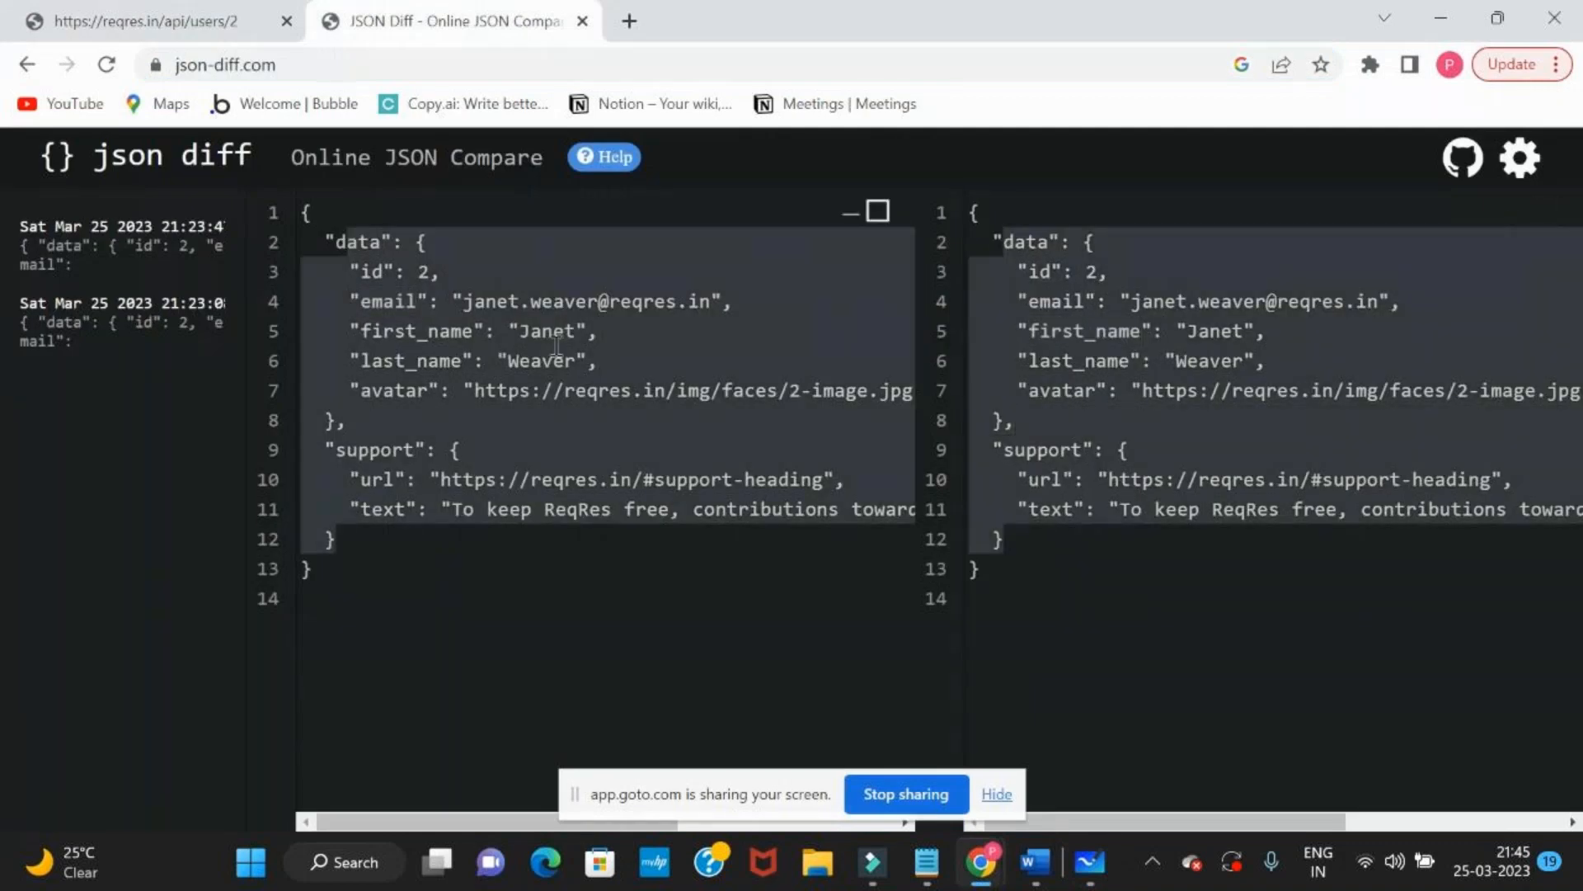
{"action": "left_click", "coordinate": [334, 228]}
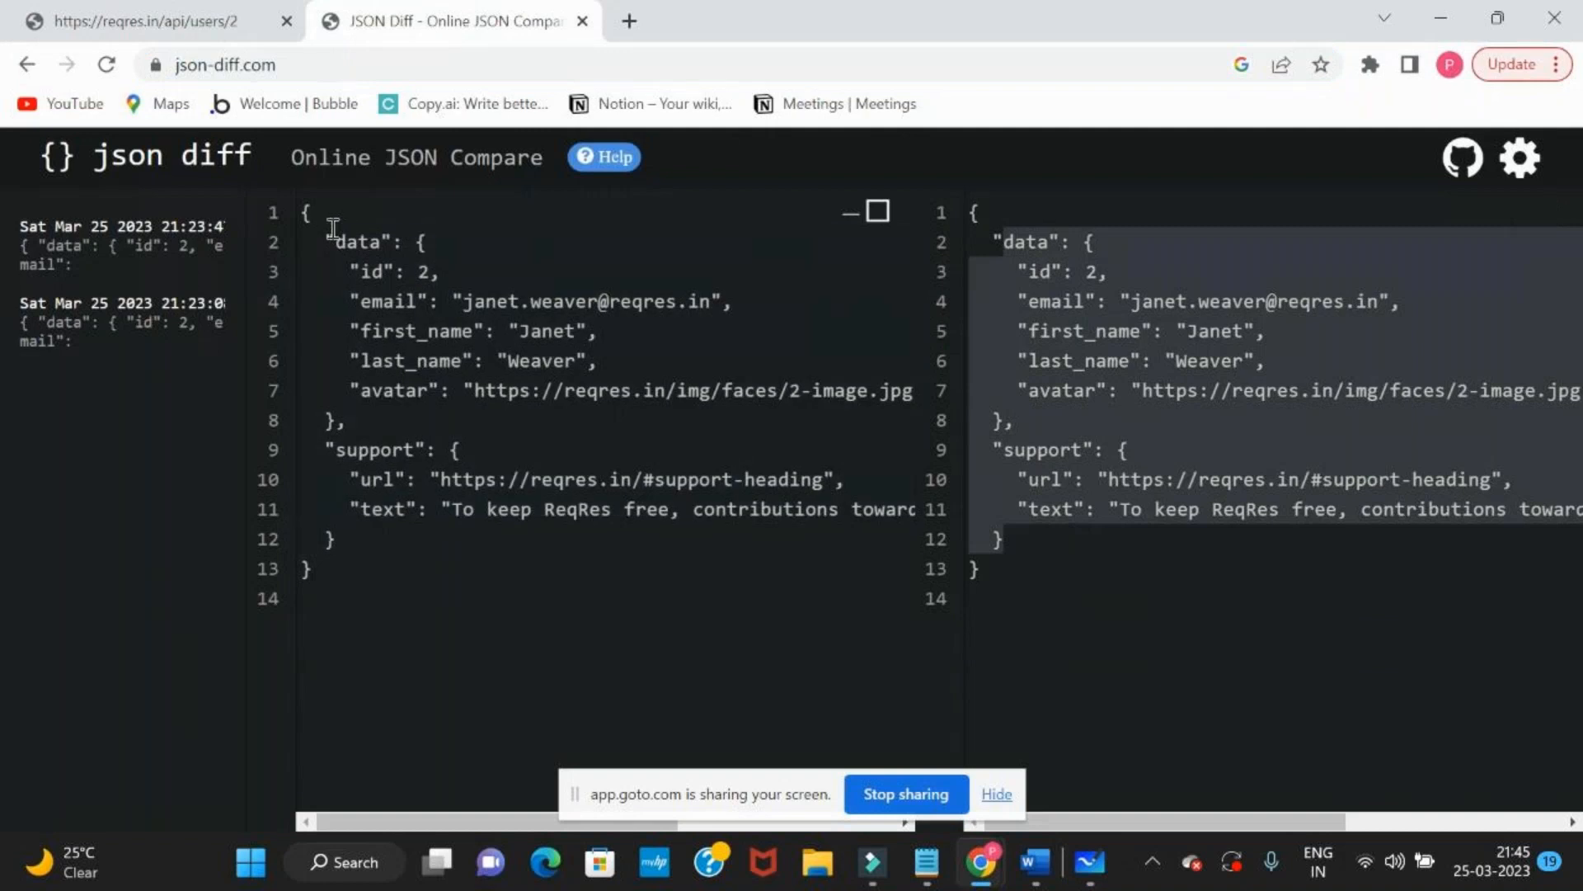
{"action": "left_click_drag", "start_coordinate": [333, 228], "coordinate": [363, 559]}
{"action": "left_click_drag", "start_coordinate": [985, 213], "coordinate": [1095, 647]}
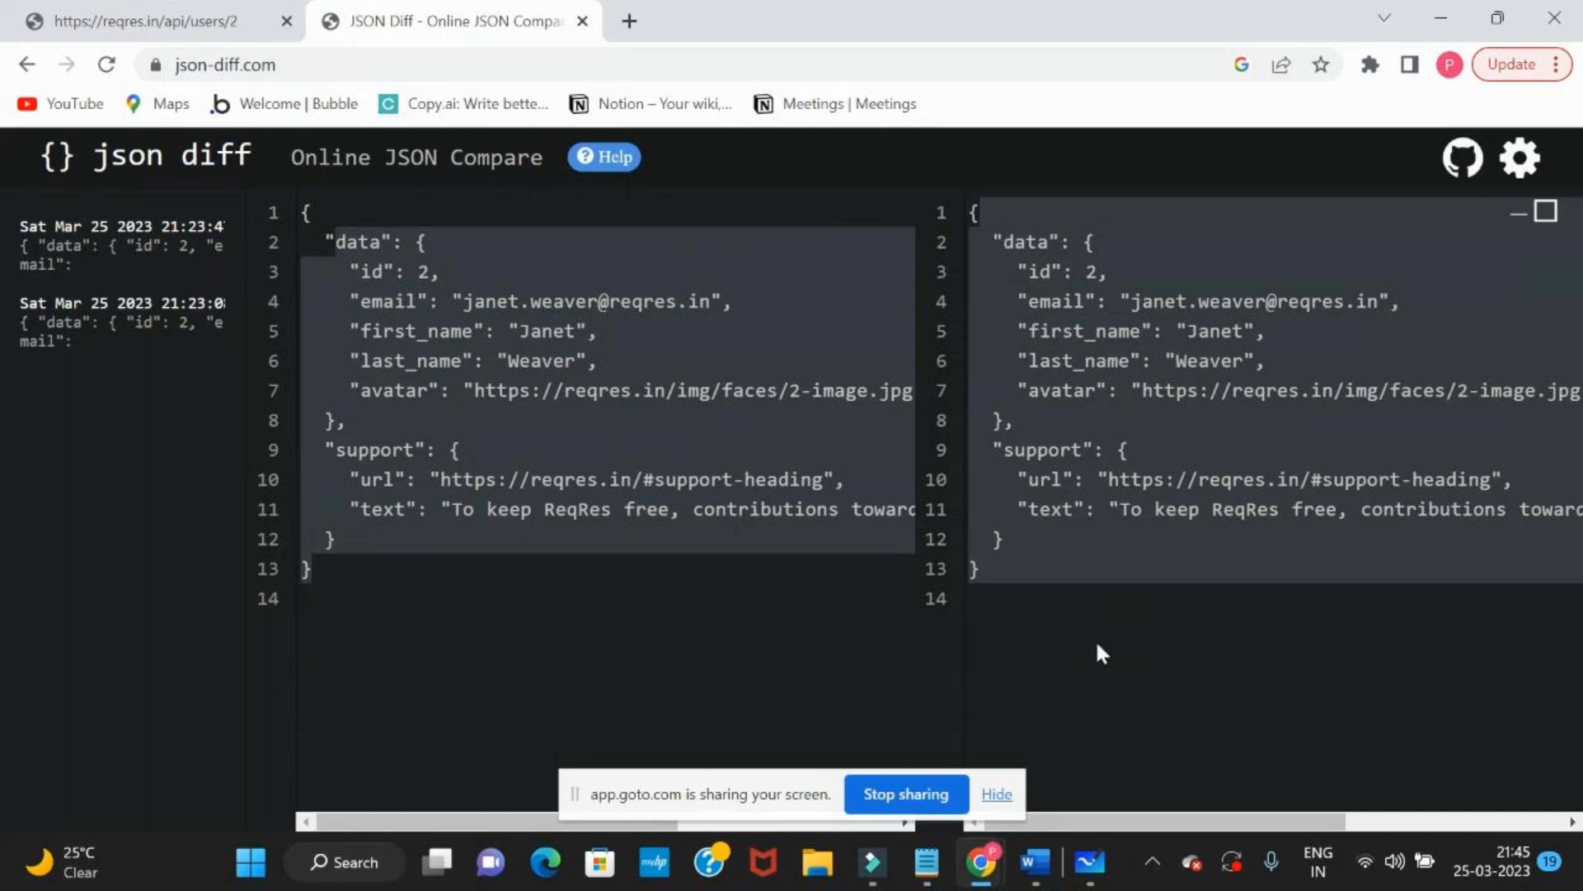
Switch to Microsoft Whiteboard, move the status code text block up beneath "read data of user 2", and deselect it
{"action": "key", "text": "alt+Tab"}
{"action": "key", "text": "Tab"}
{"action": "key", "text": "Tab"}
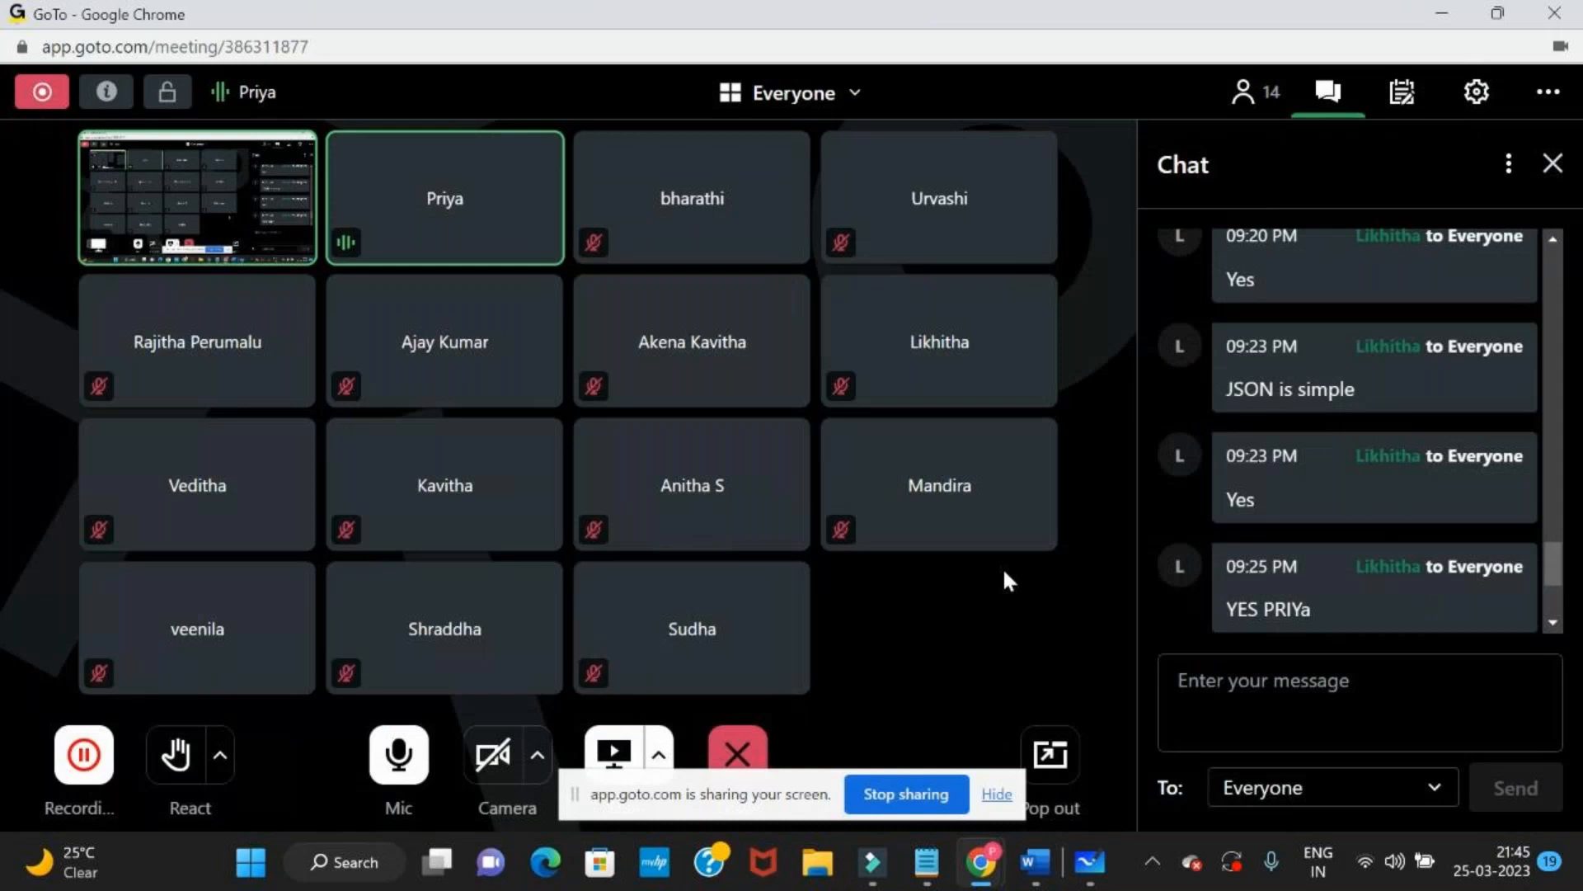
{"action": "key", "text": "alt+Tab"}
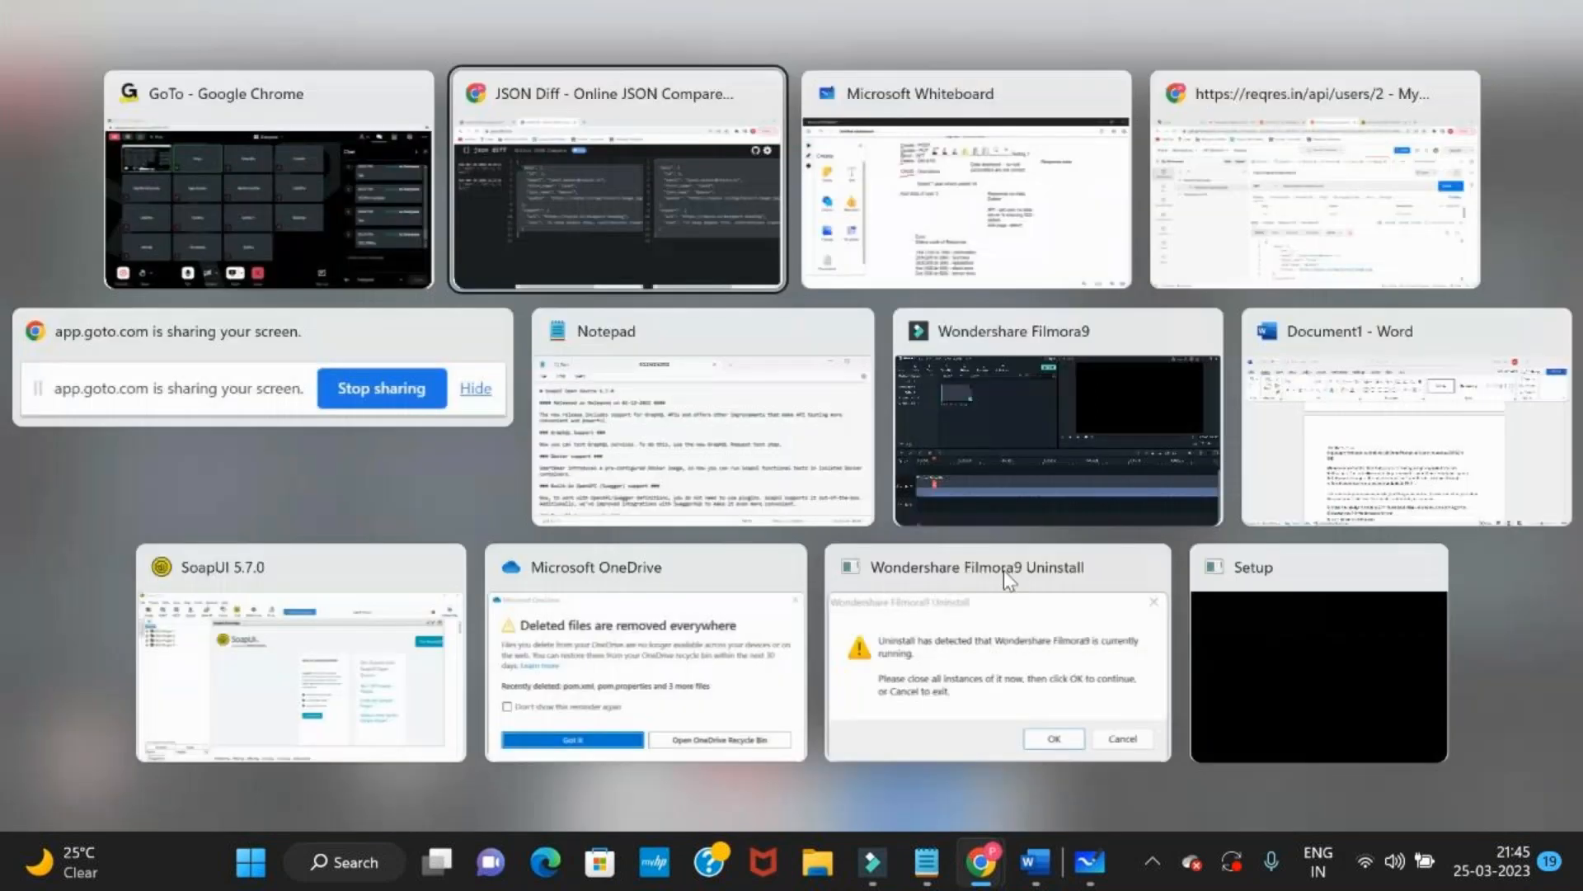
{"action": "key", "text": "Tab"}
{"action": "left_click_drag", "start_coordinate": [543, 587], "coordinate": [520, 519]}
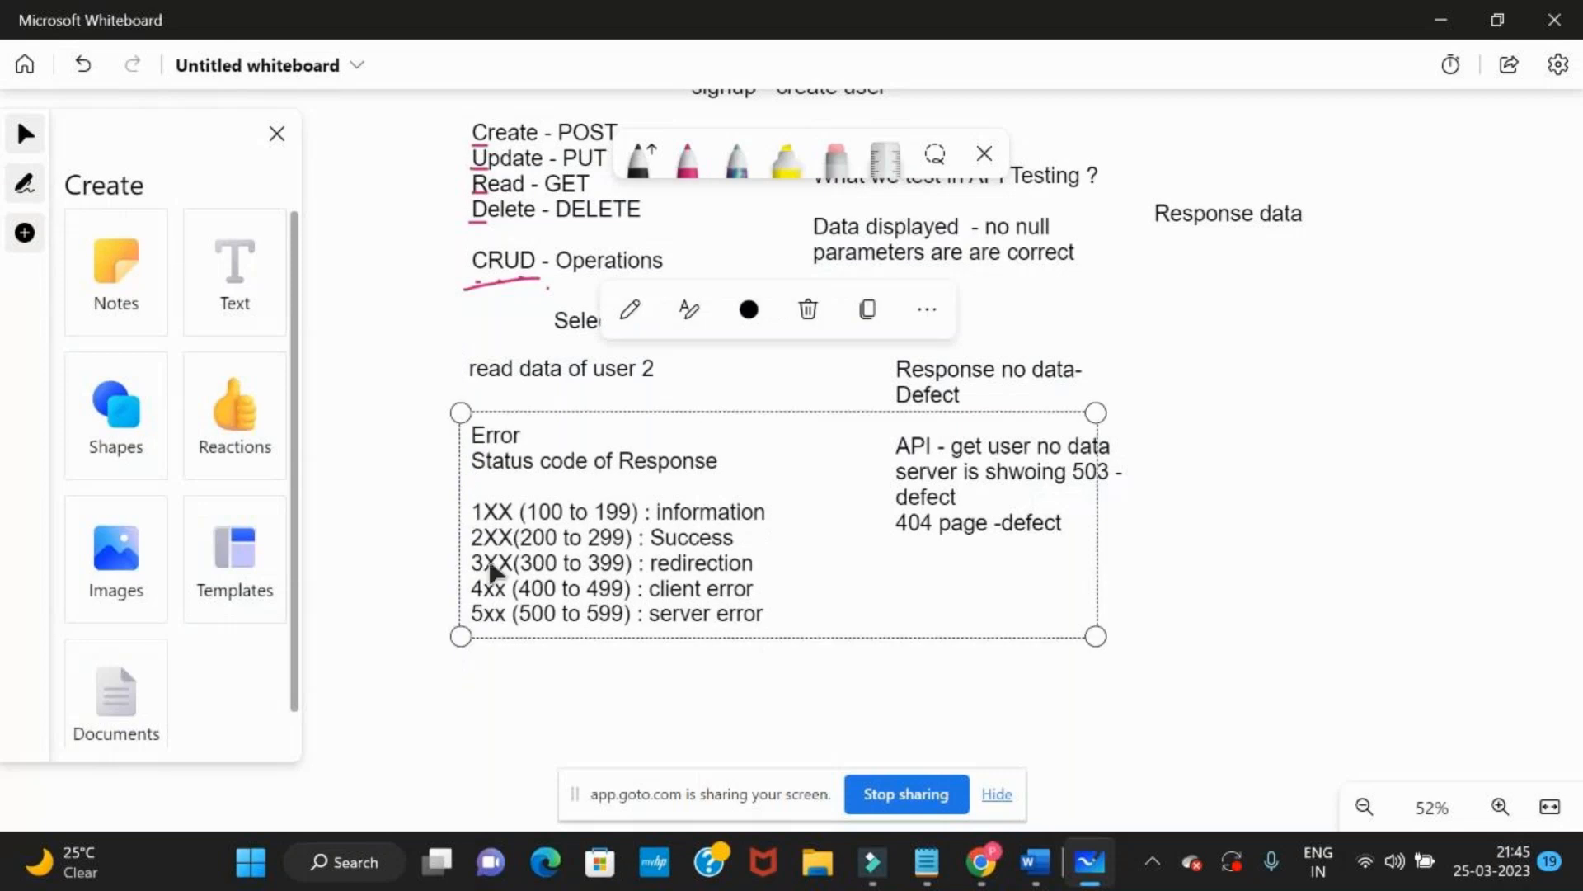
{"action": "key", "text": "alt+Tab"}
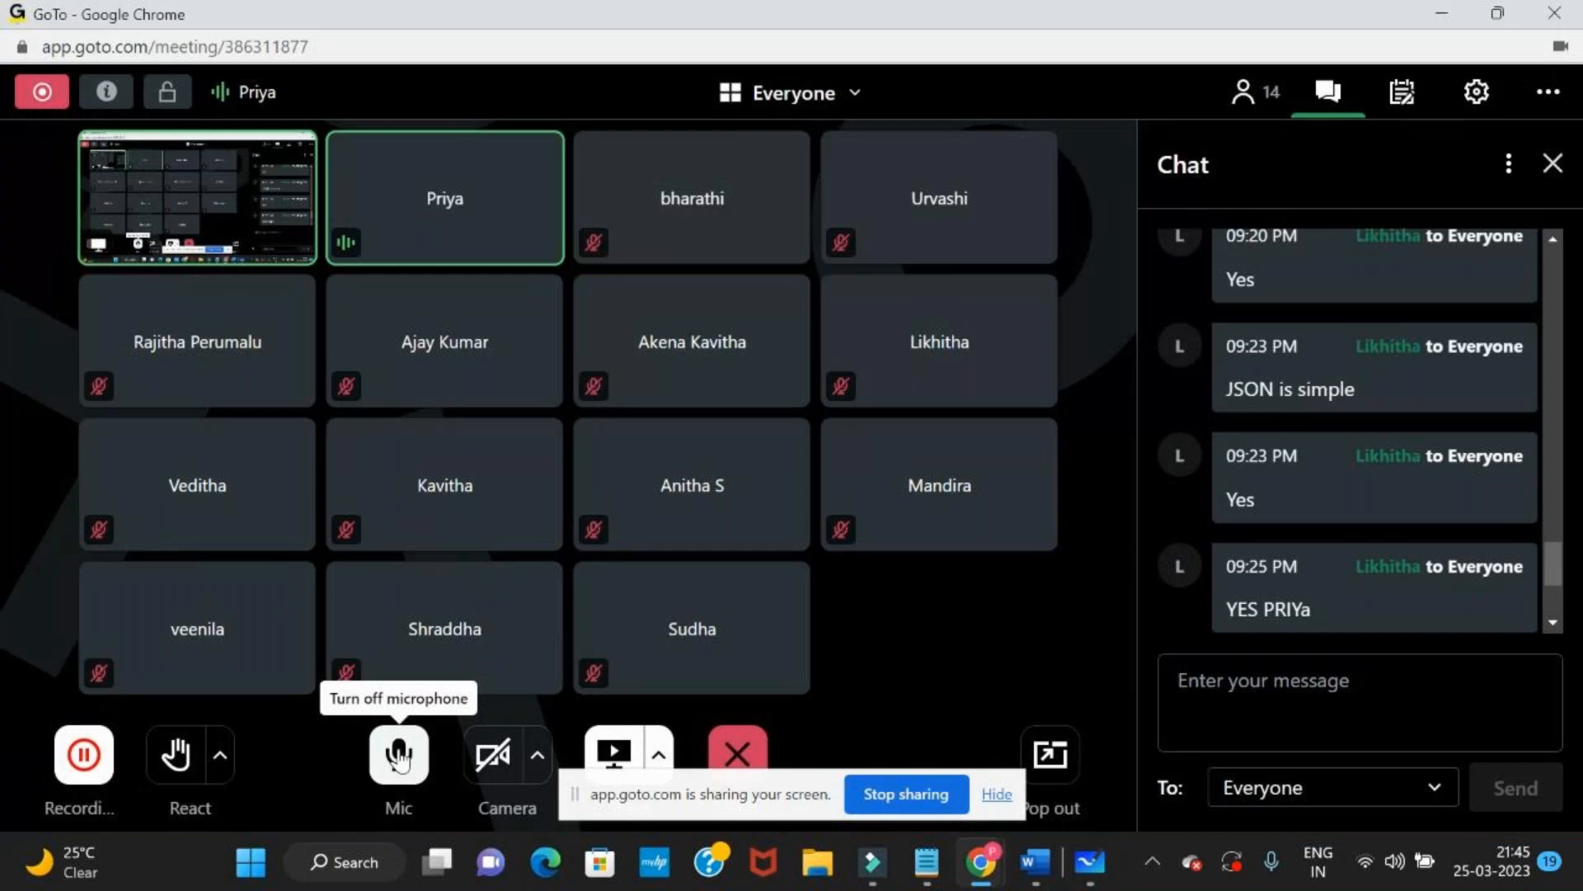
{"action": "key", "text": "alt+Tab"}
{"action": "left_click", "coordinate": [375, 339]}
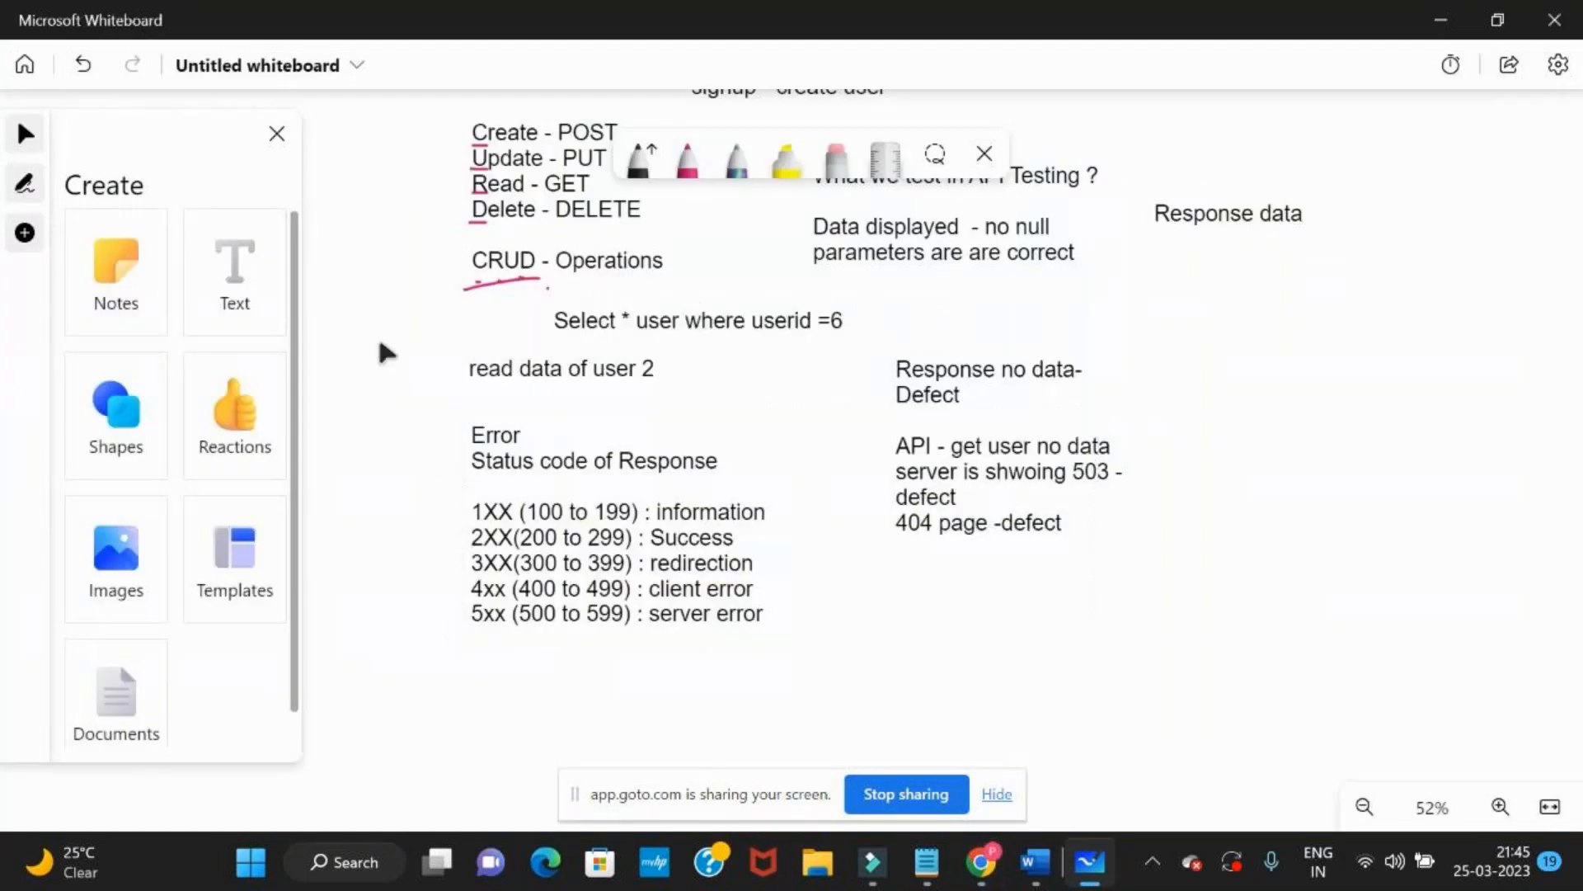
Switch to the GoTo meeting and turn off the microphone
{"action": "scroll", "coordinate": [379, 416], "scroll_direction": "up", "scroll_amount": 1}
{"action": "scroll", "coordinate": [376, 416], "scroll_direction": "up", "scroll_amount": 2}
{"action": "key", "text": "alt+Tab"}
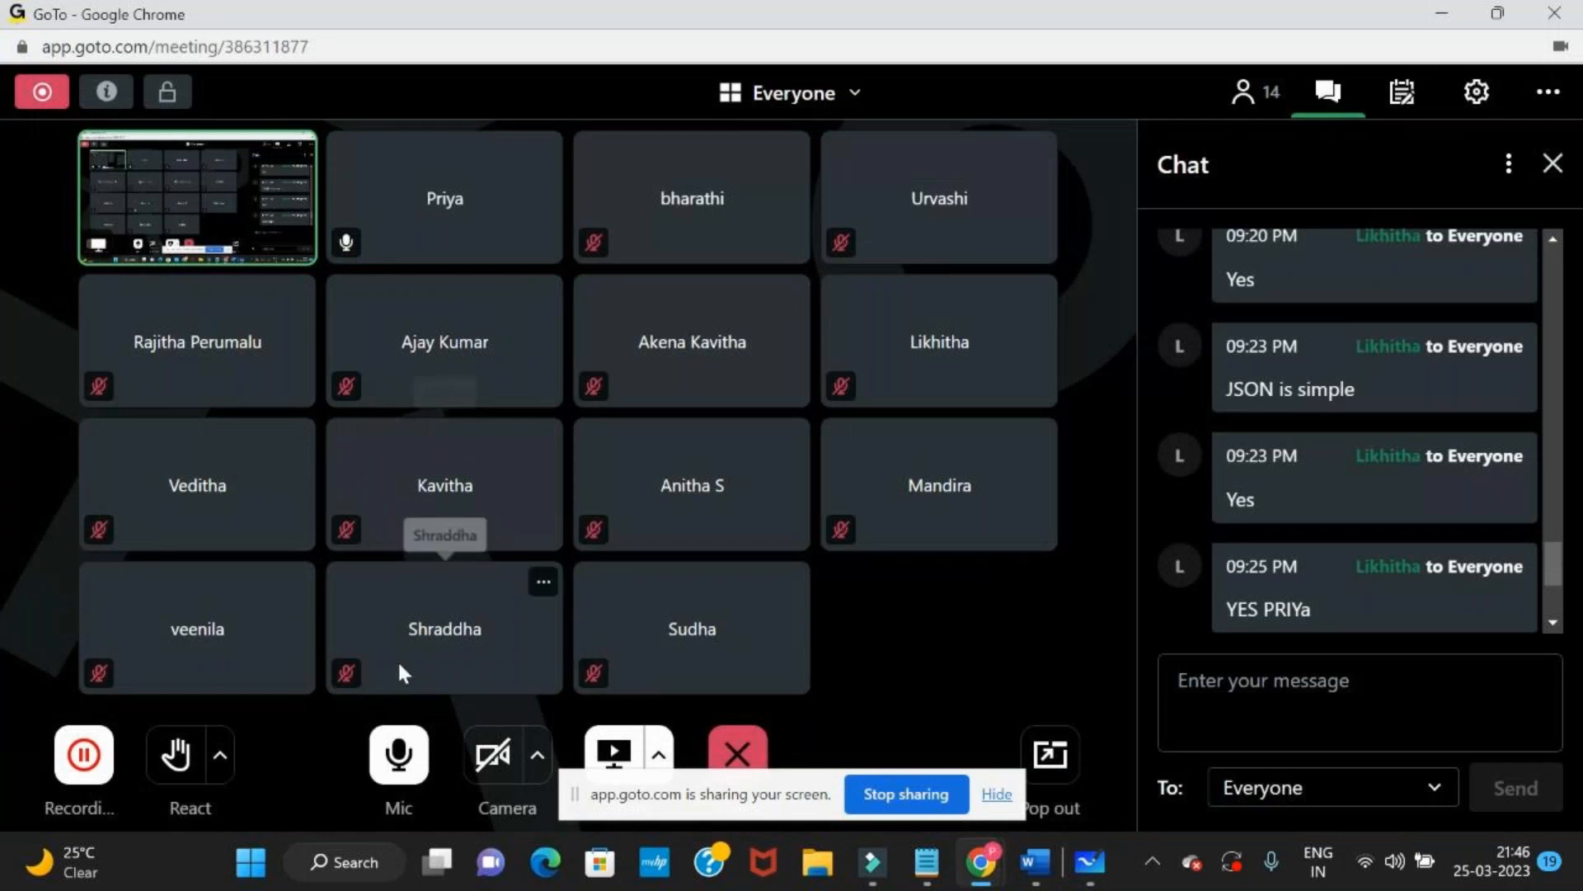
{"action": "left_click", "coordinate": [395, 758]}
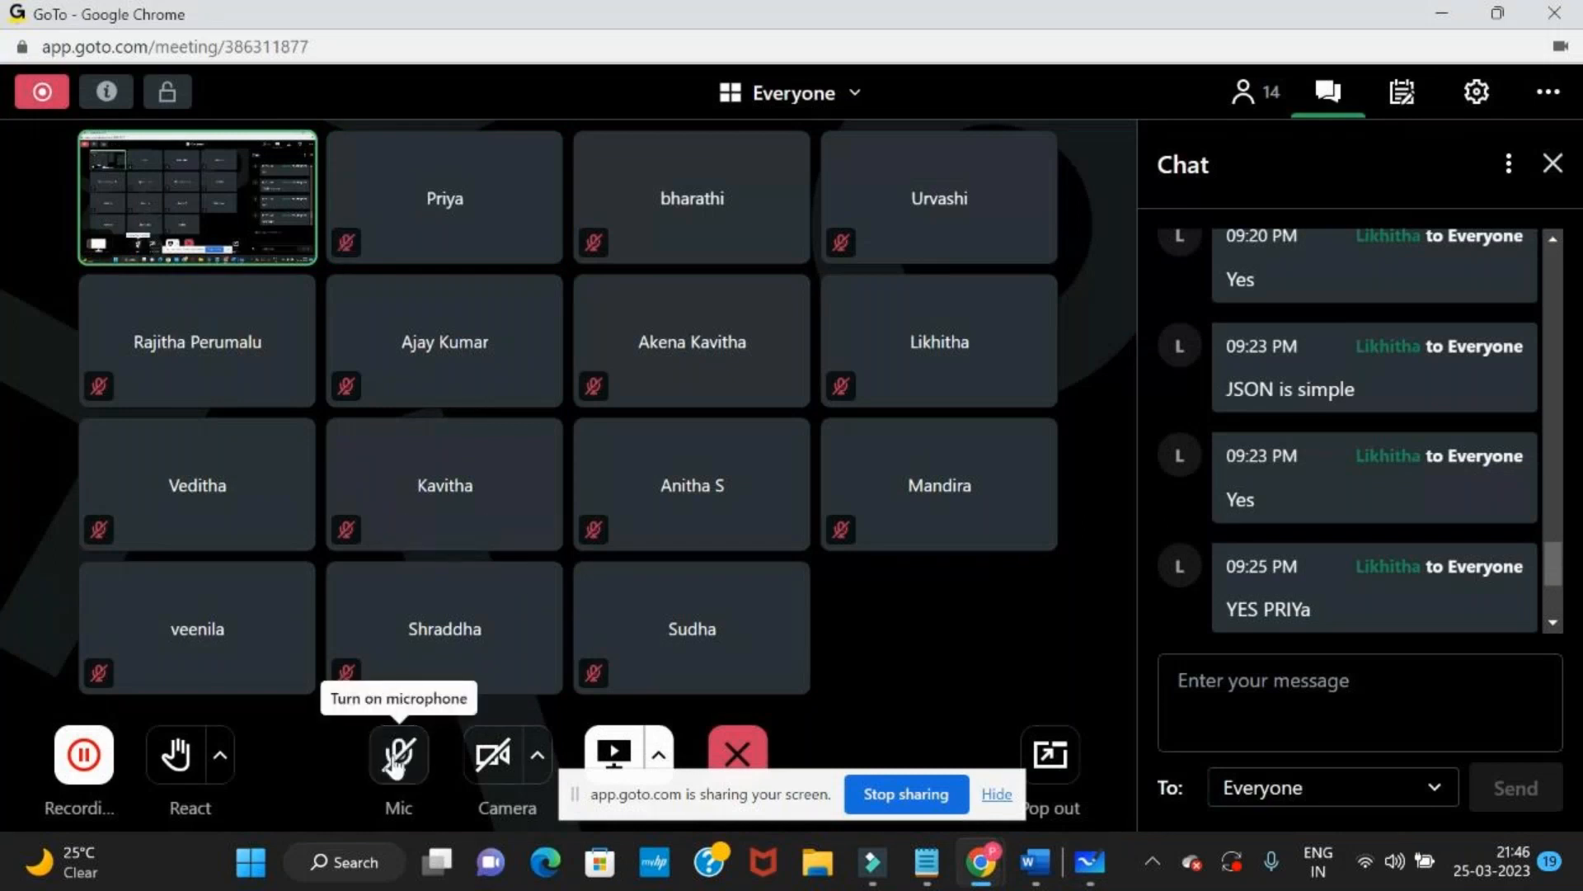
Show the Microsoft Whiteboard notes on status codes and return to the GoTo meeting
{"action": "key", "text": "alt+Tab"}
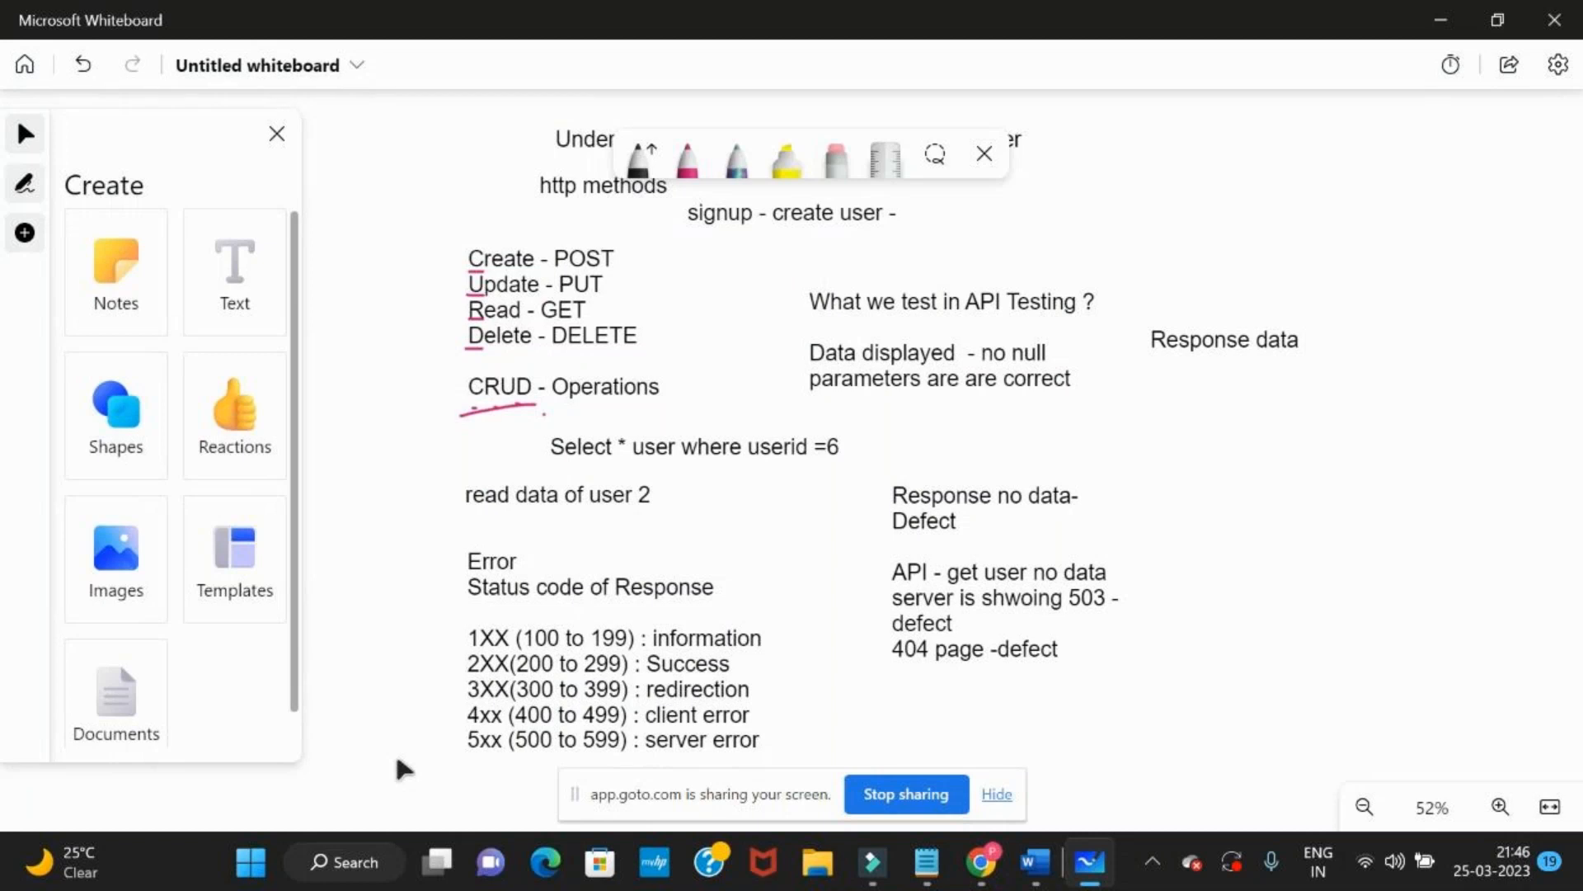
{"action": "key", "text": "alt+Tab"}
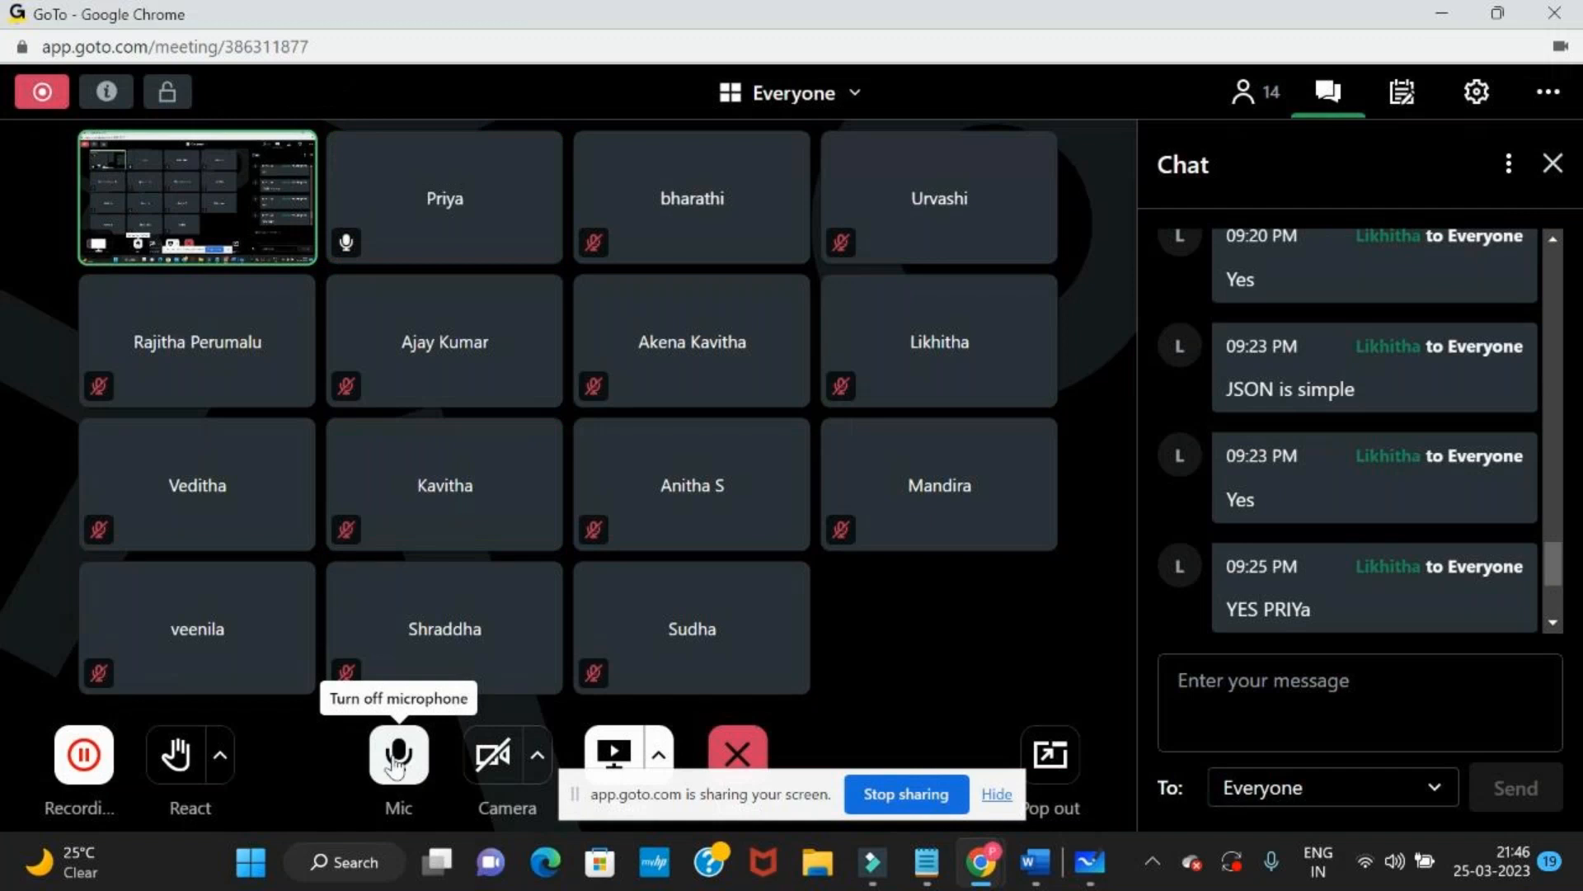
{"action": "key", "text": "alt+Tab"}
{"action": "key", "text": "alt+Tab"}
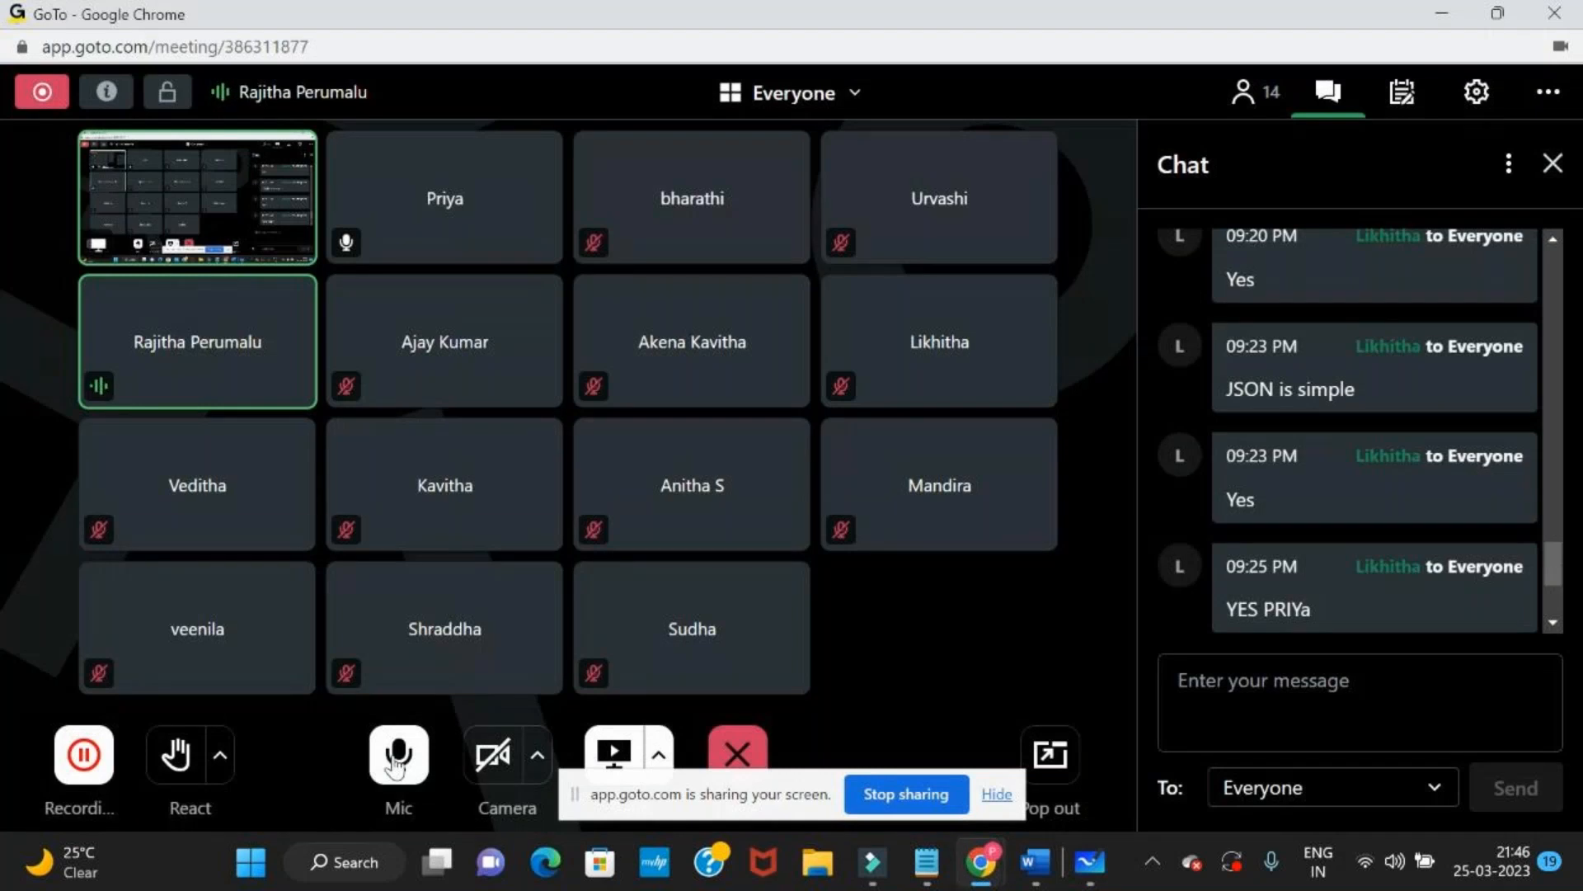
Revisit the JSON Diff comparison and the raw reqres.in/api/users/2 response, and switch to the Postman request
{"action": "key", "text": "alt+Tab"}
{"action": "key", "text": "Tab"}
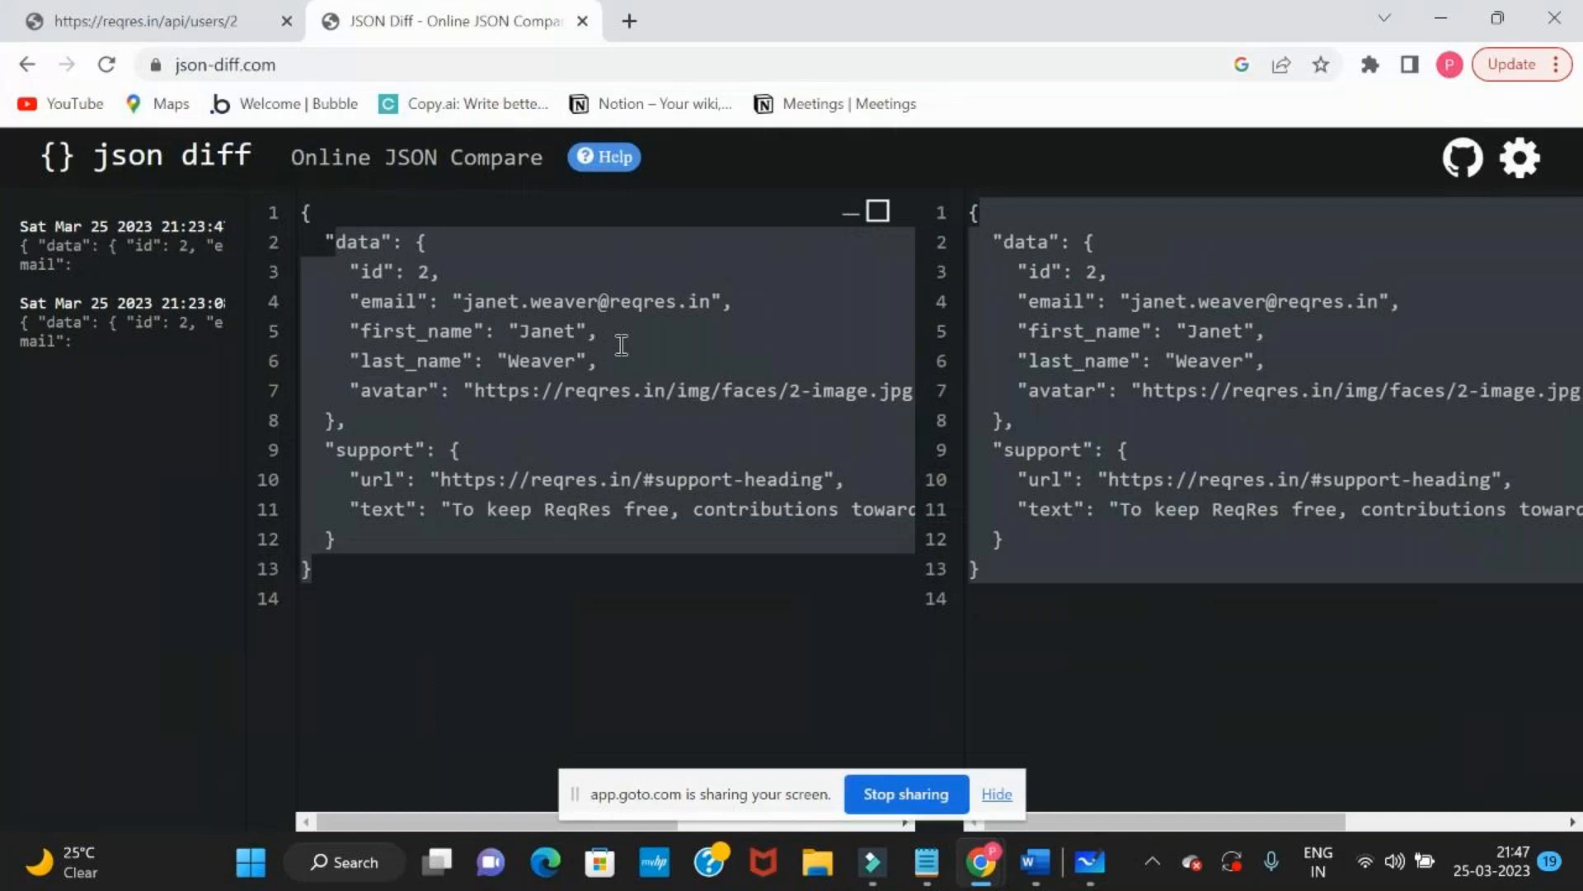
{"action": "left_click", "coordinate": [124, 20]}
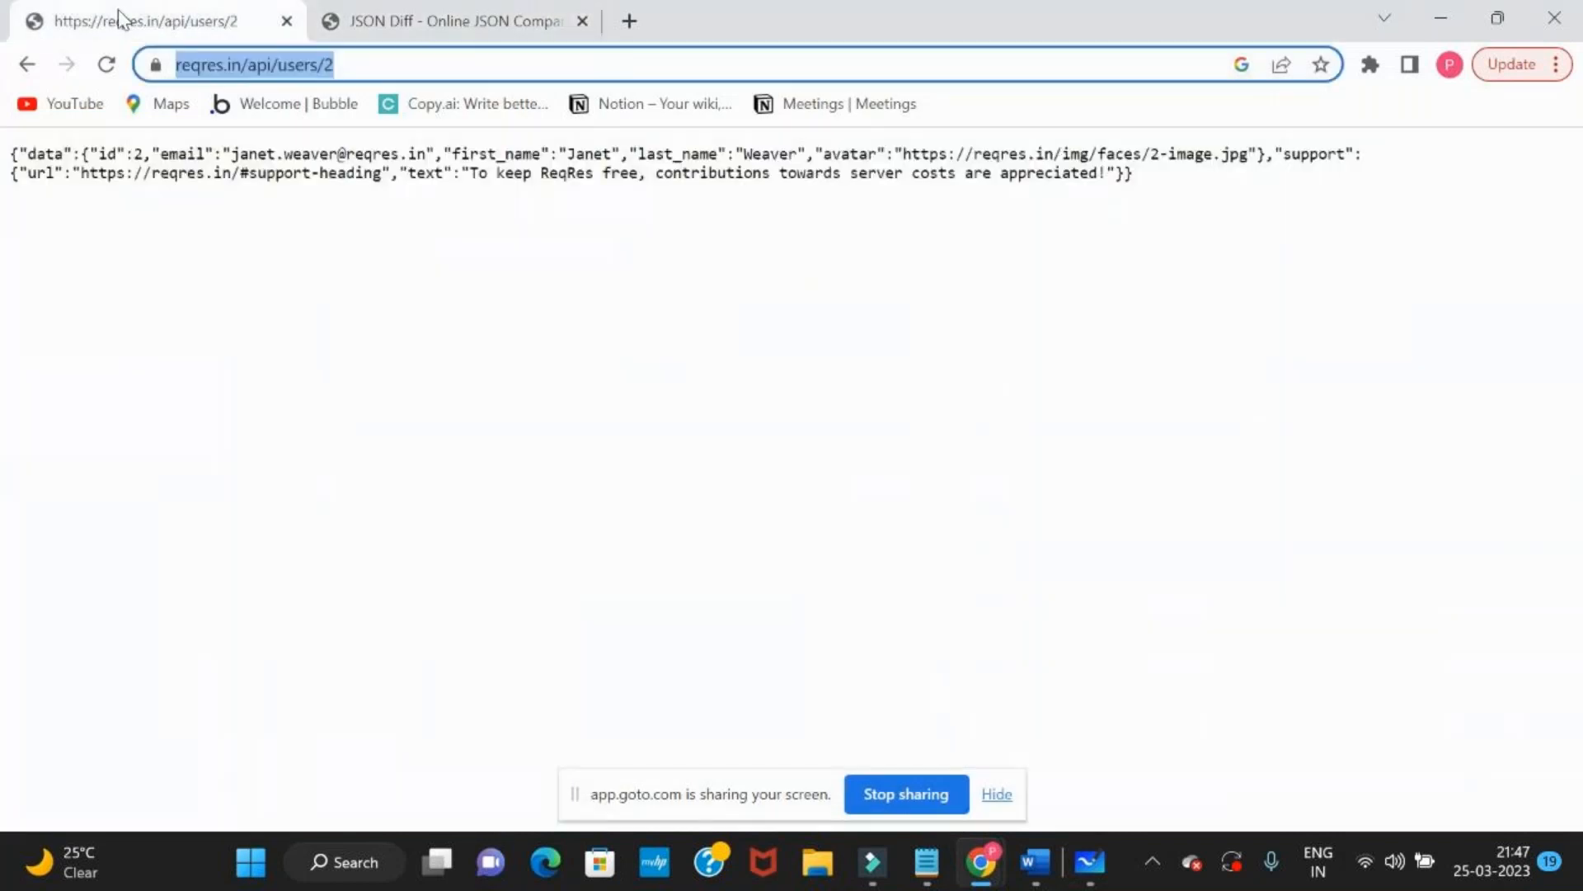
{"action": "left_click", "coordinate": [390, 14]}
{"action": "key", "text": "alt+Tab"}
{"action": "key", "text": "Tab"}
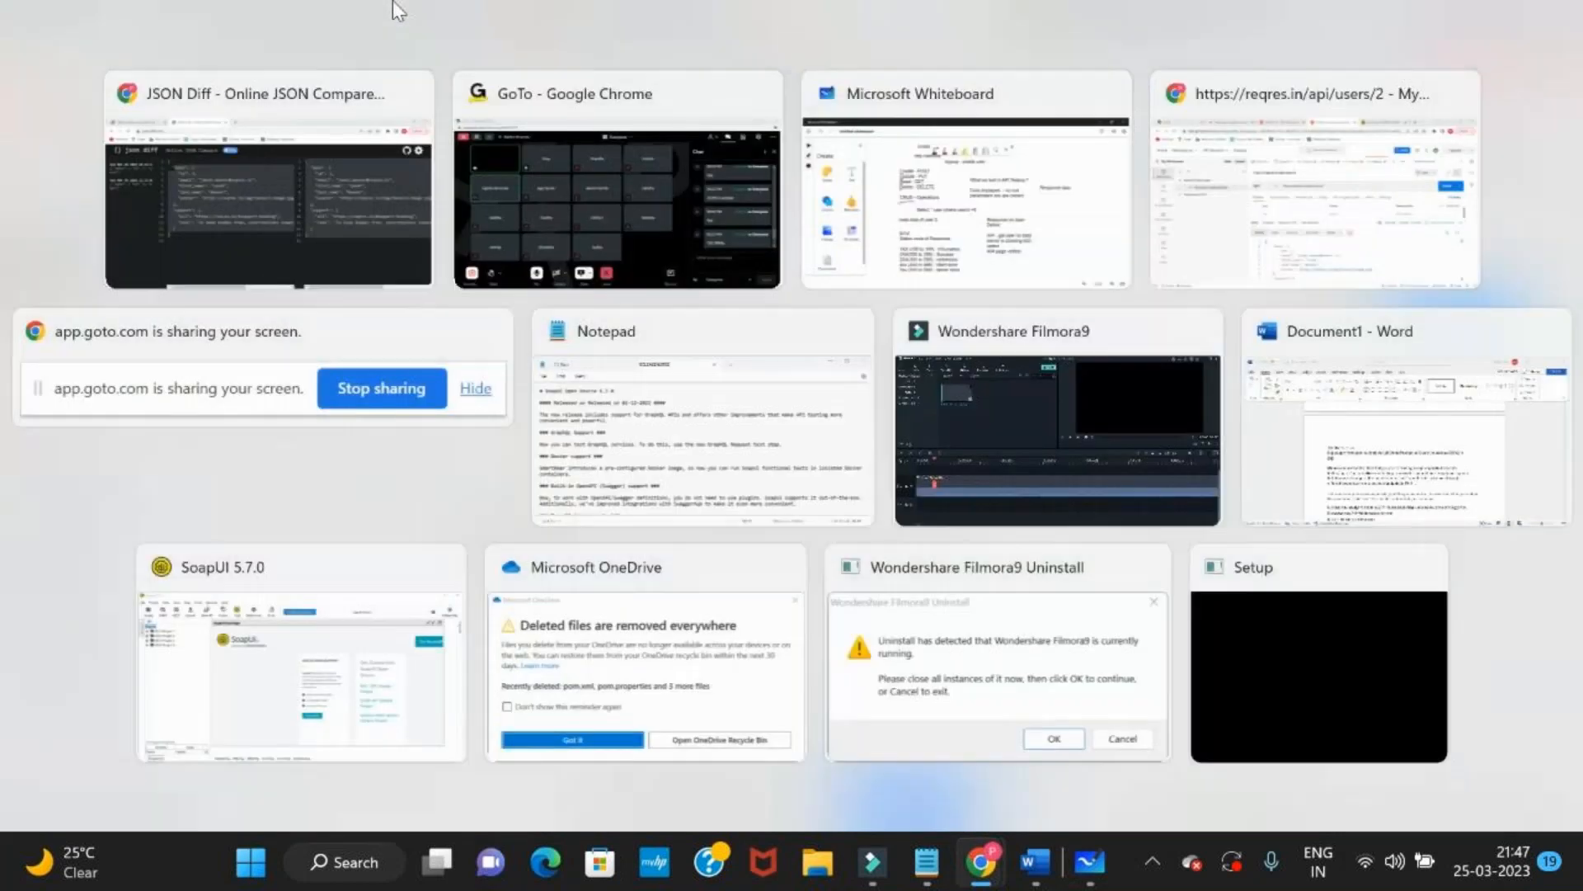
{"action": "key", "text": "alt+Tab"}
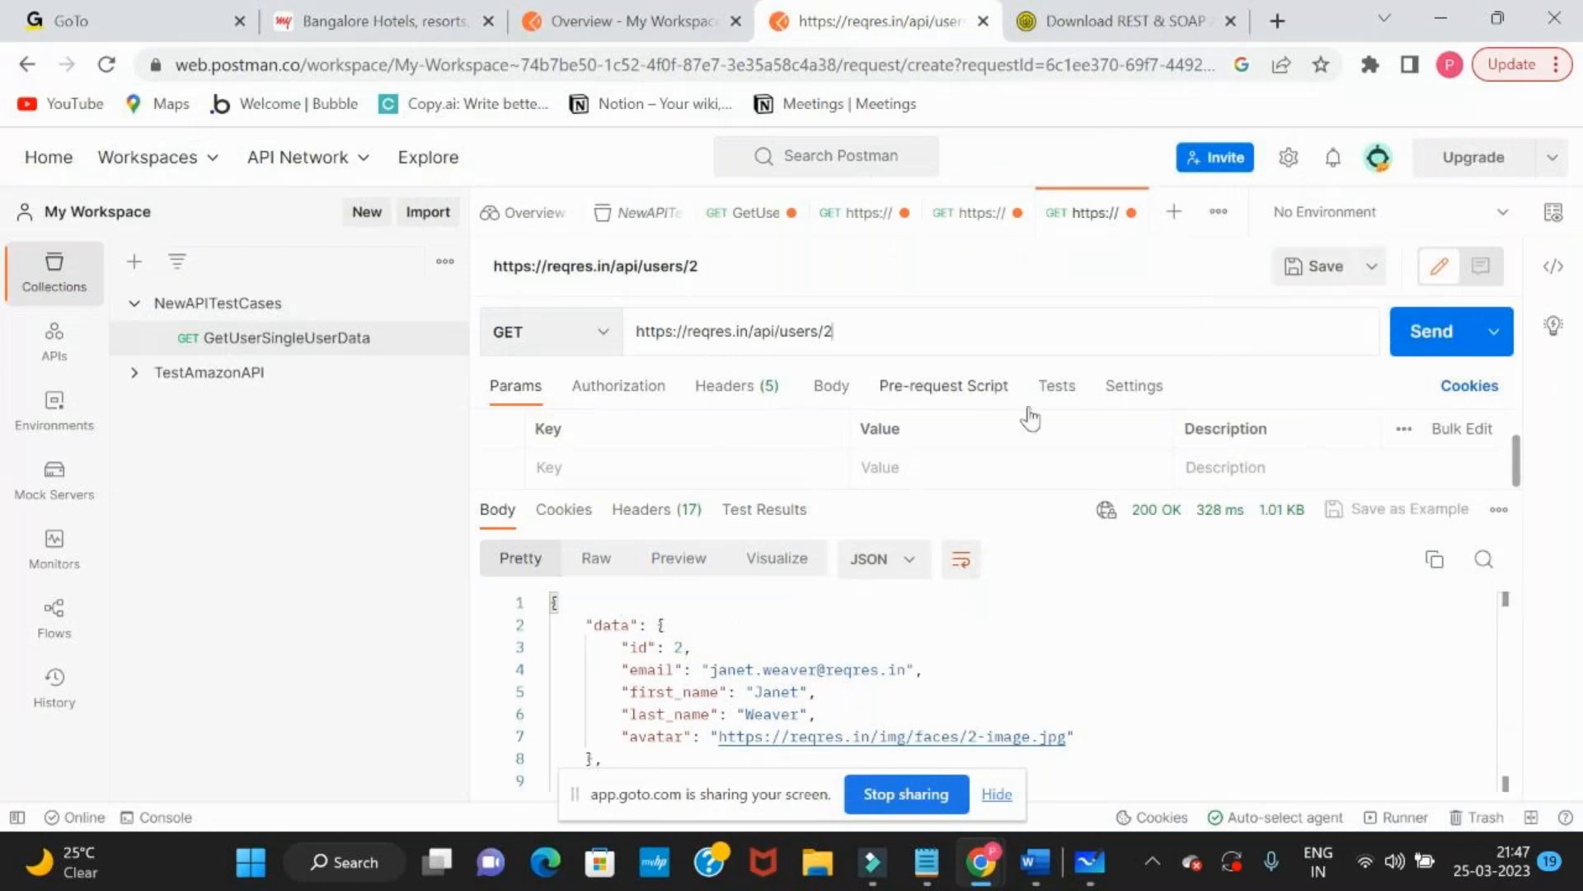
Show the GET request's test script area, and open the Save Request dialog and cancel it
{"action": "left_click", "coordinate": [1067, 402]}
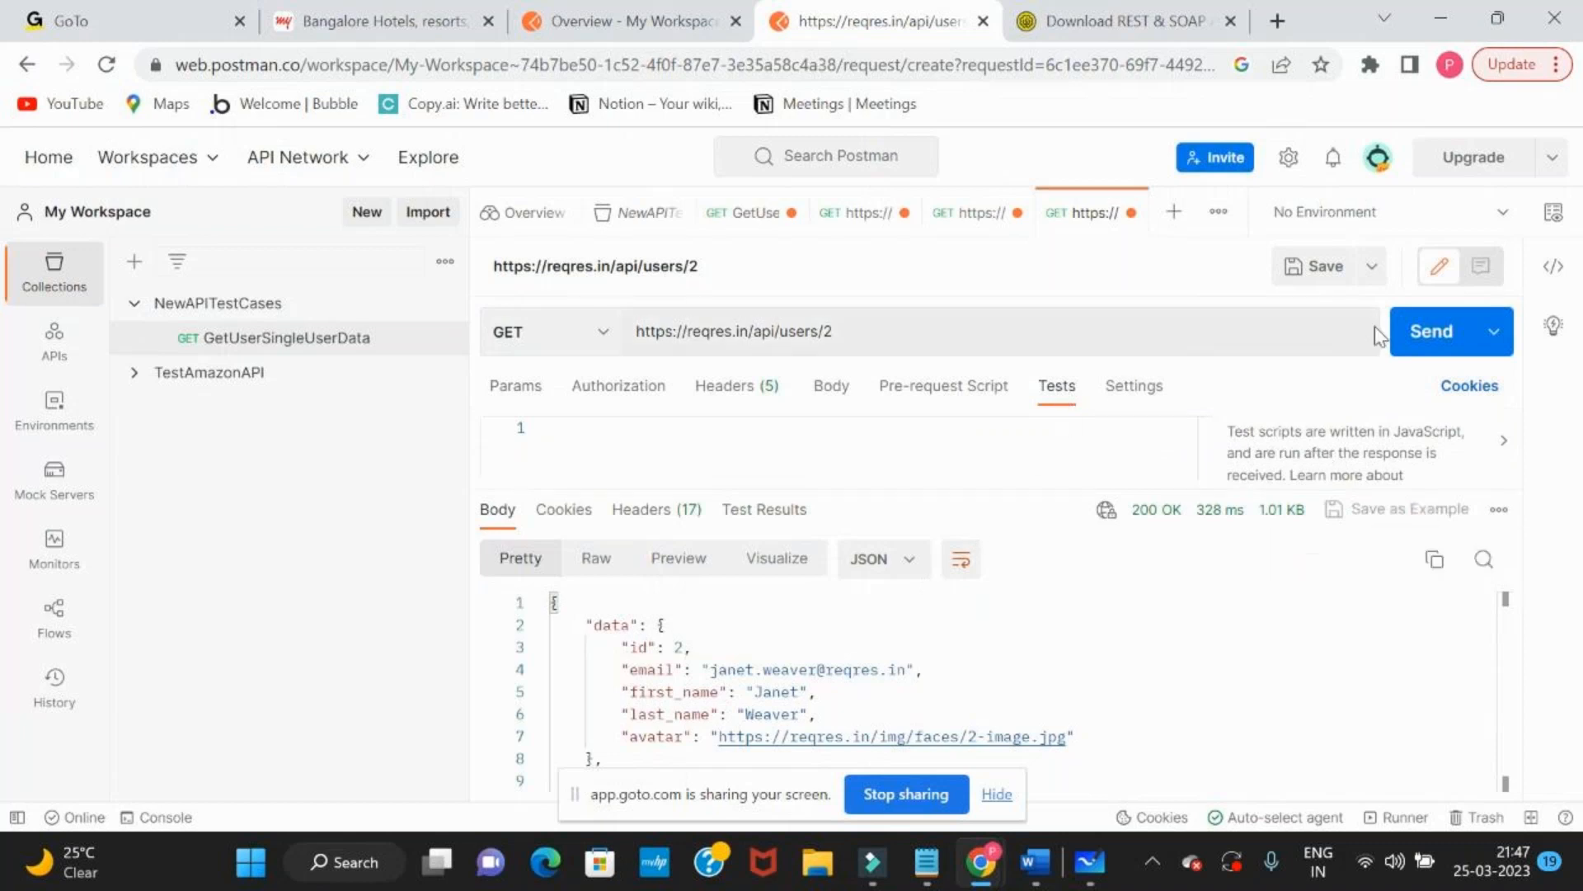
{"action": "left_click", "coordinate": [1333, 275]}
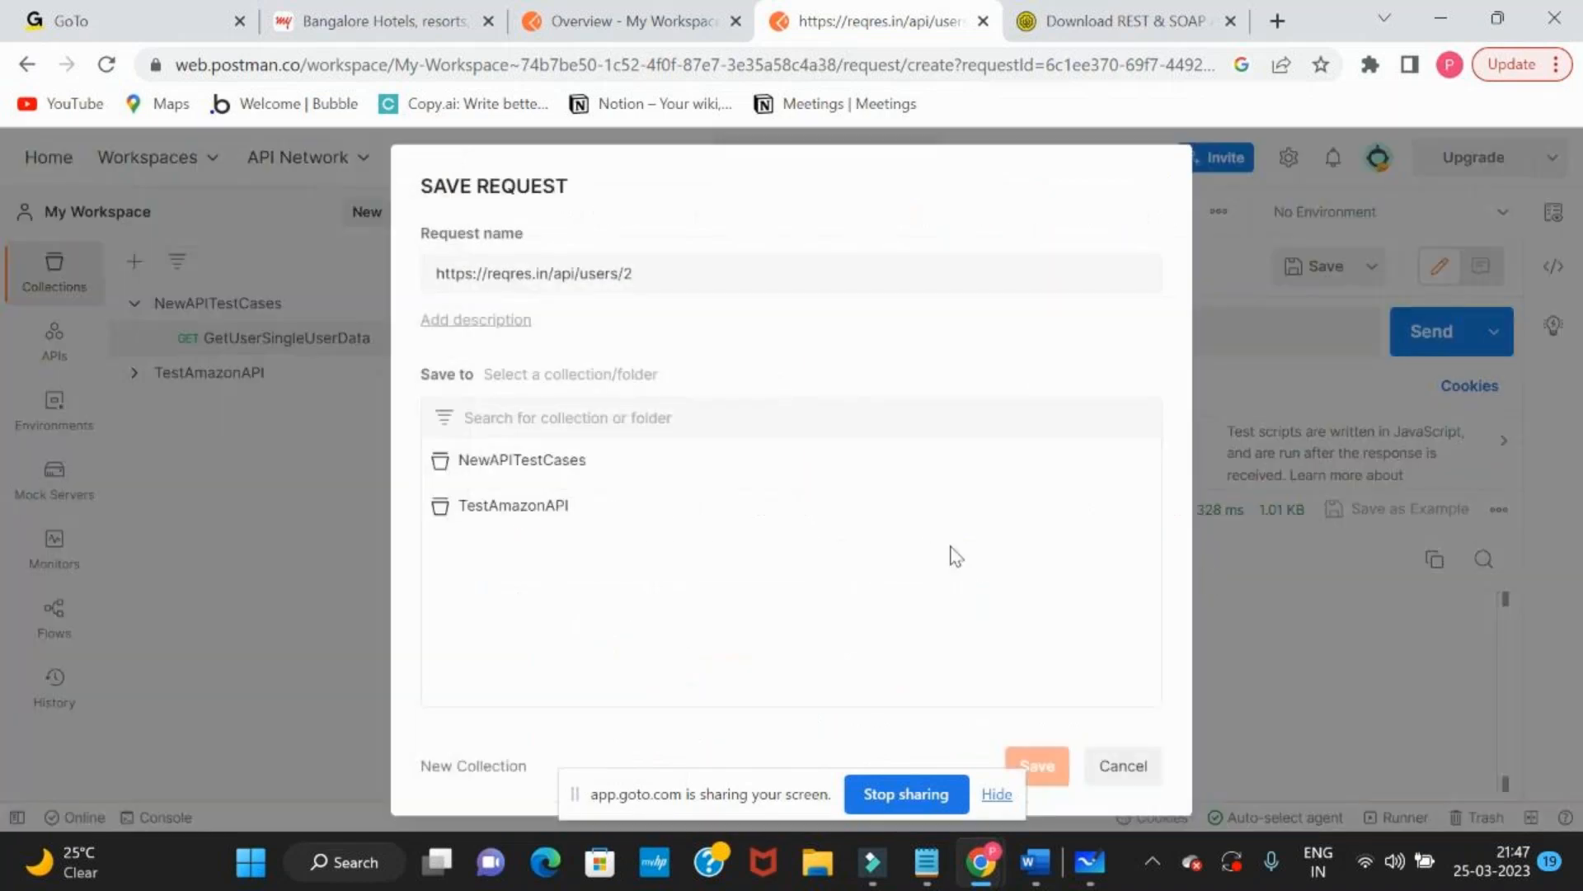
{"action": "left_click", "coordinate": [1120, 771]}
{"action": "scroll", "coordinate": [1270, 691], "scroll_direction": "down", "scroll_amount": 2}
{"action": "scroll", "coordinate": [1270, 691], "scroll_direction": "up", "scroll_amount": 2}
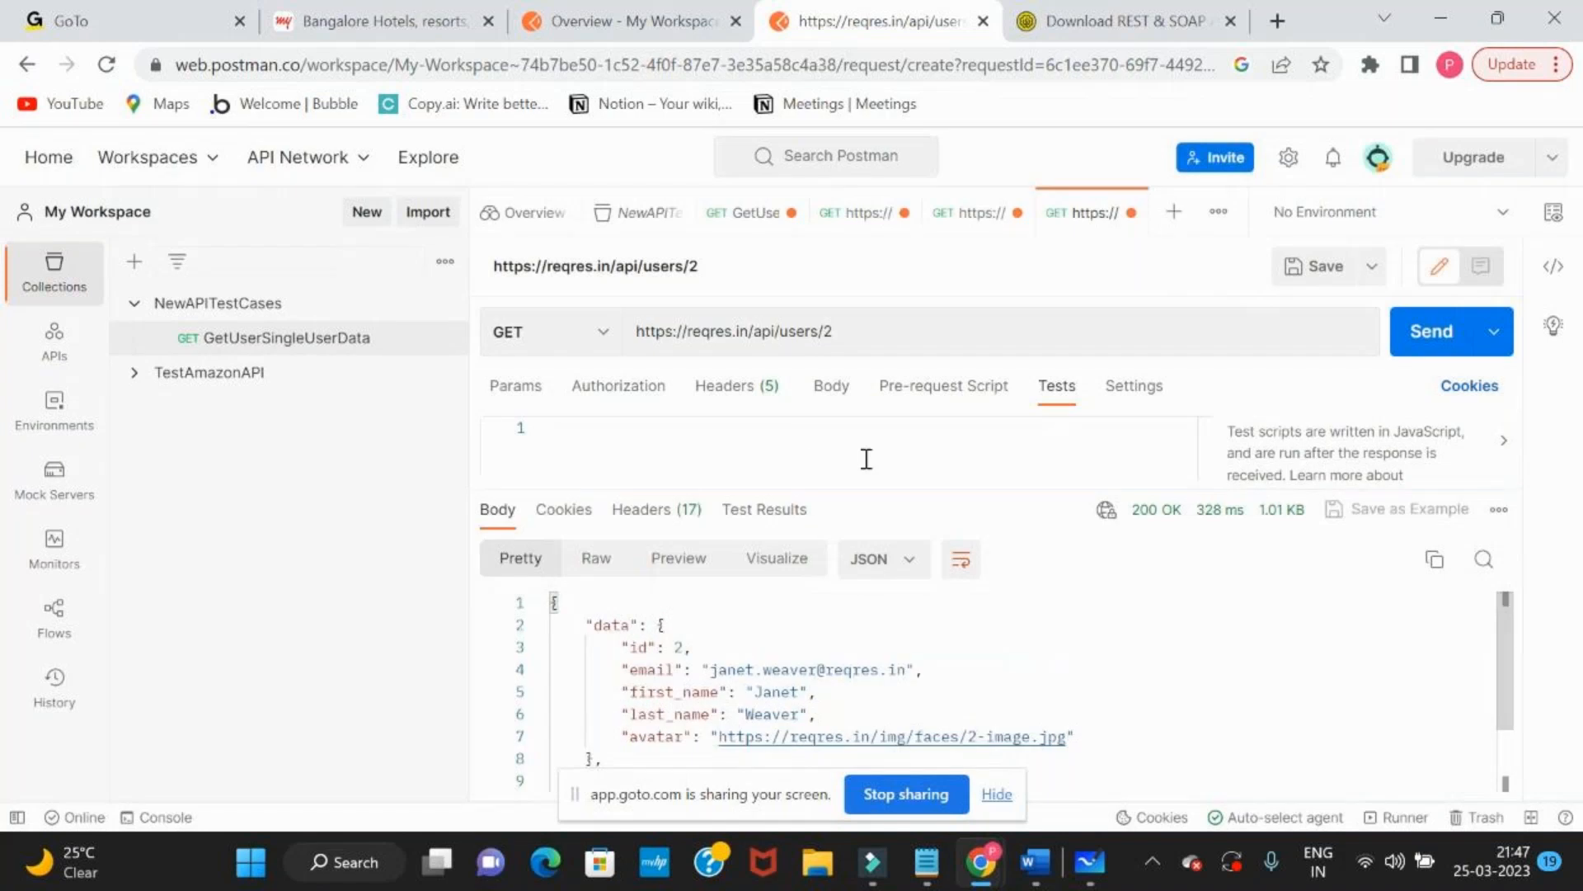
Set the request body to raw in Text format and send the GET request for user 2
{"action": "left_click", "coordinate": [827, 392]}
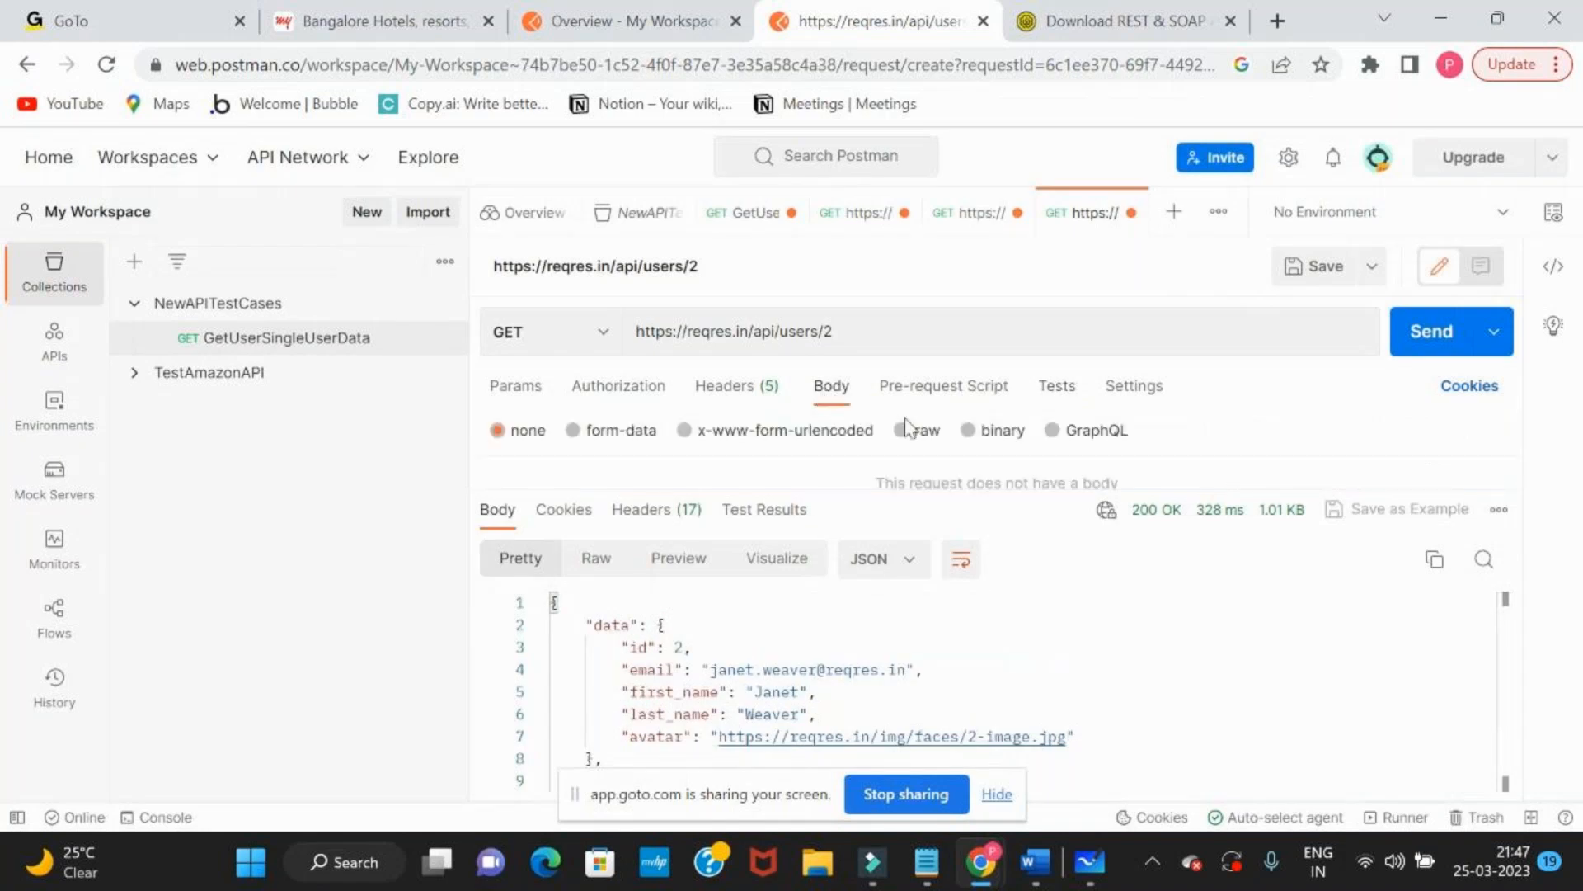
{"action": "left_click", "coordinate": [924, 437]}
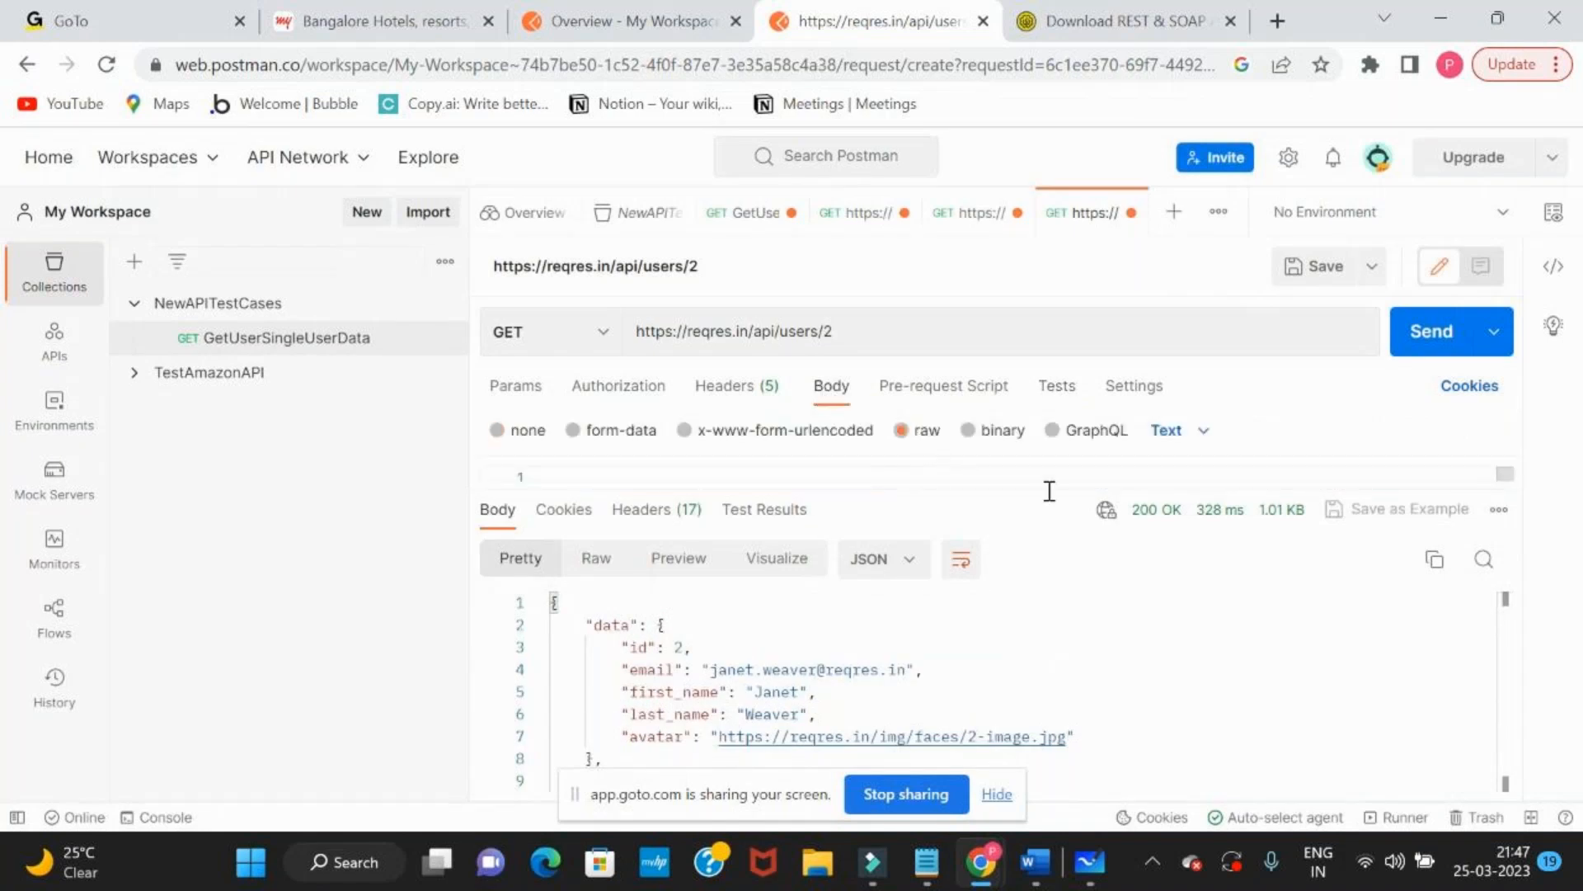
{"action": "left_click", "coordinate": [1165, 442]}
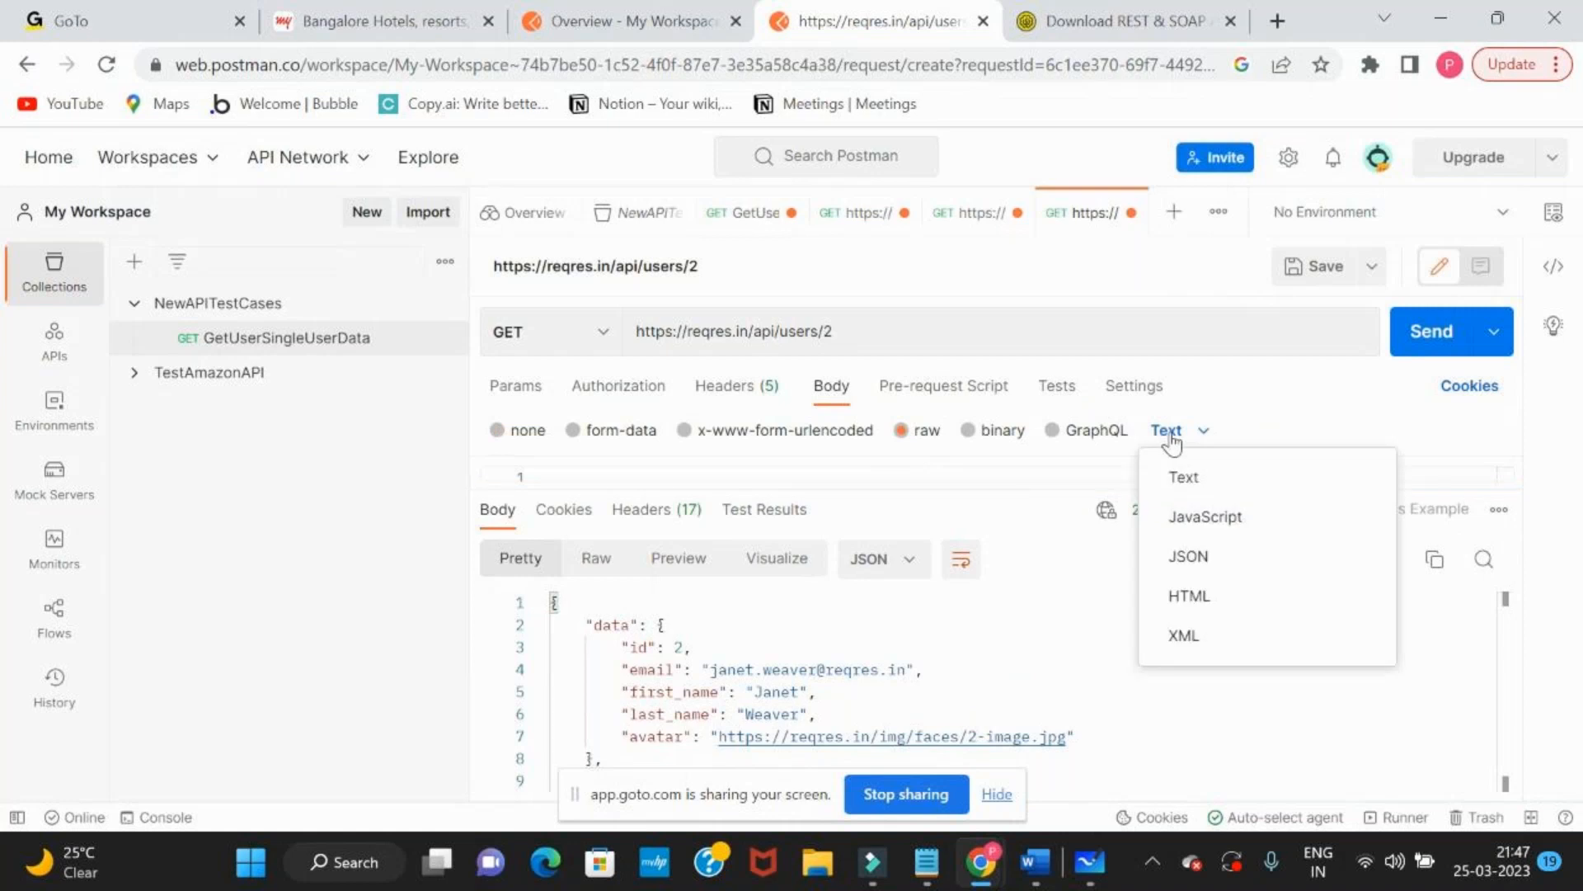
{"action": "left_click", "coordinate": [1180, 471]}
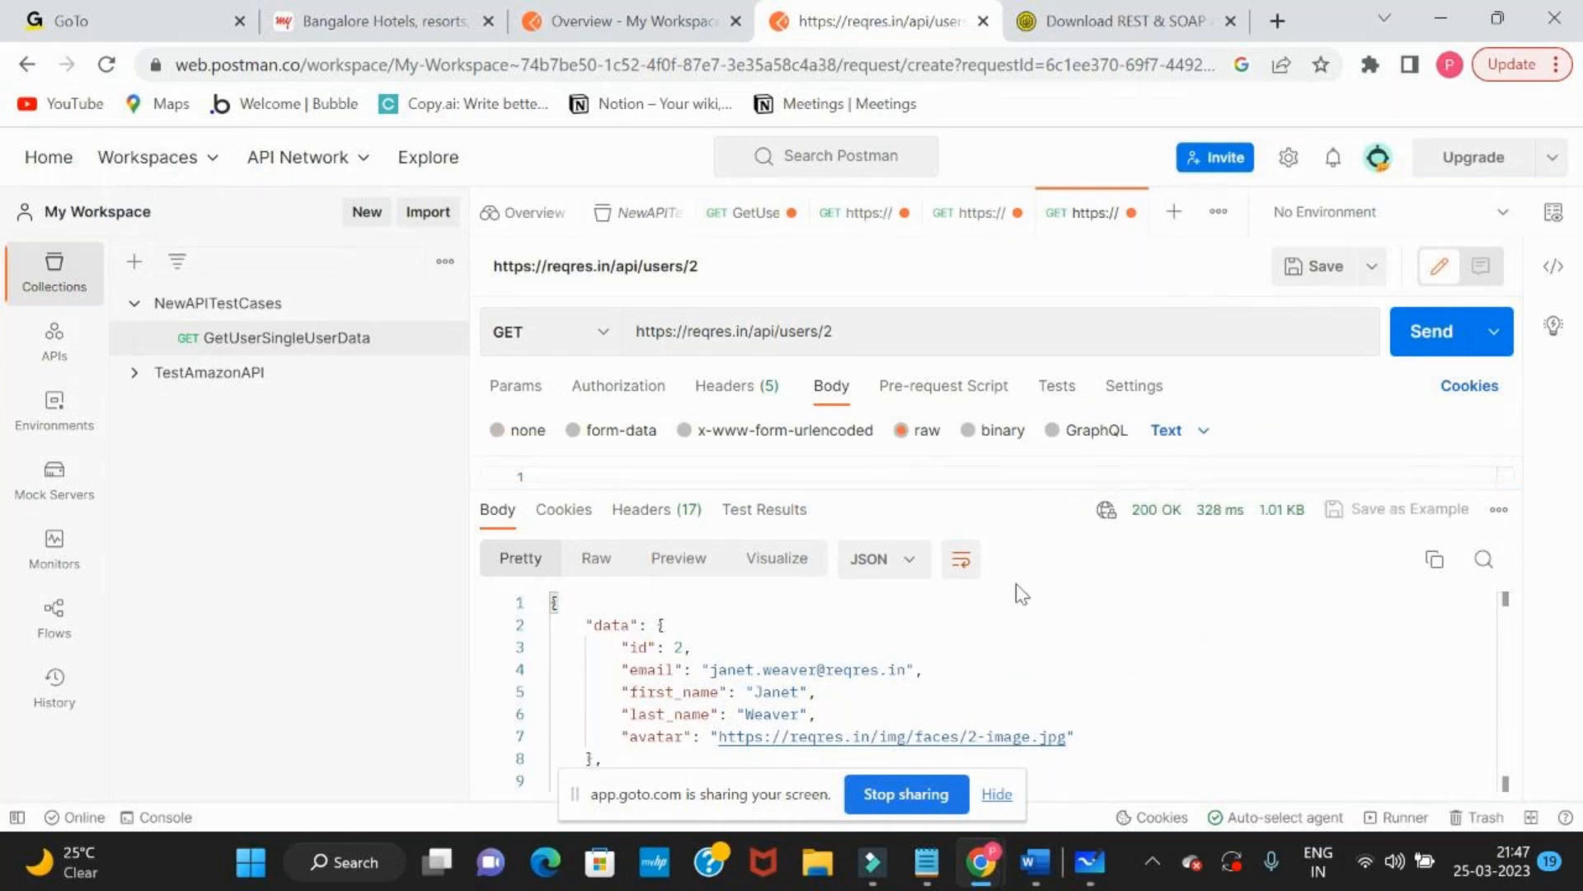
{"action": "left_click", "coordinate": [1417, 334]}
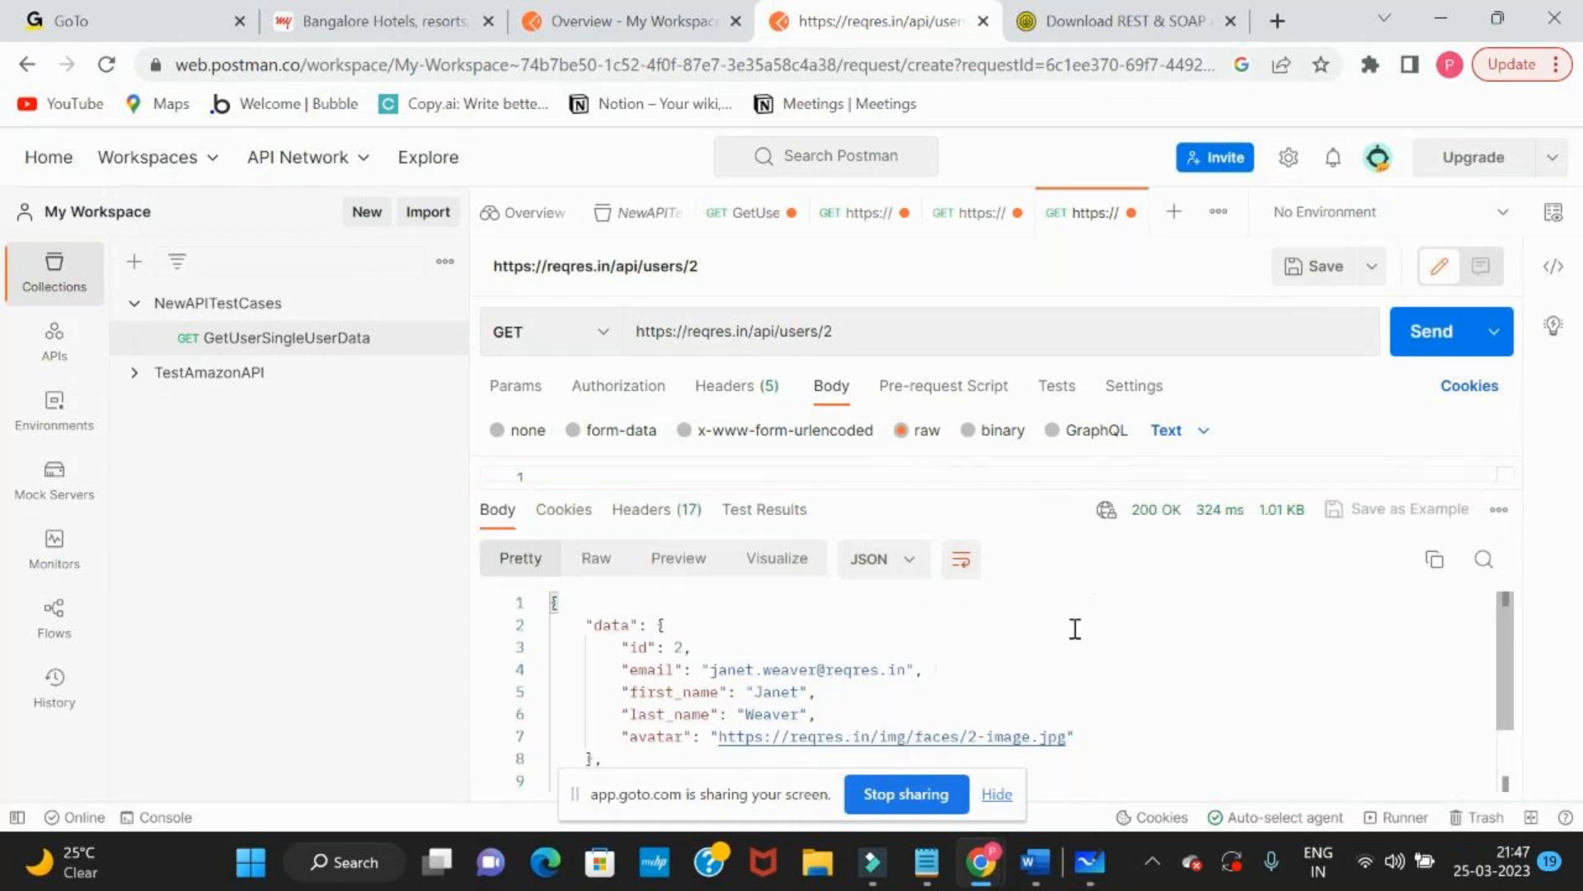
Review the raw body format options, and return to the request's test script area to look over its snippets
{"action": "left_click", "coordinate": [1171, 433]}
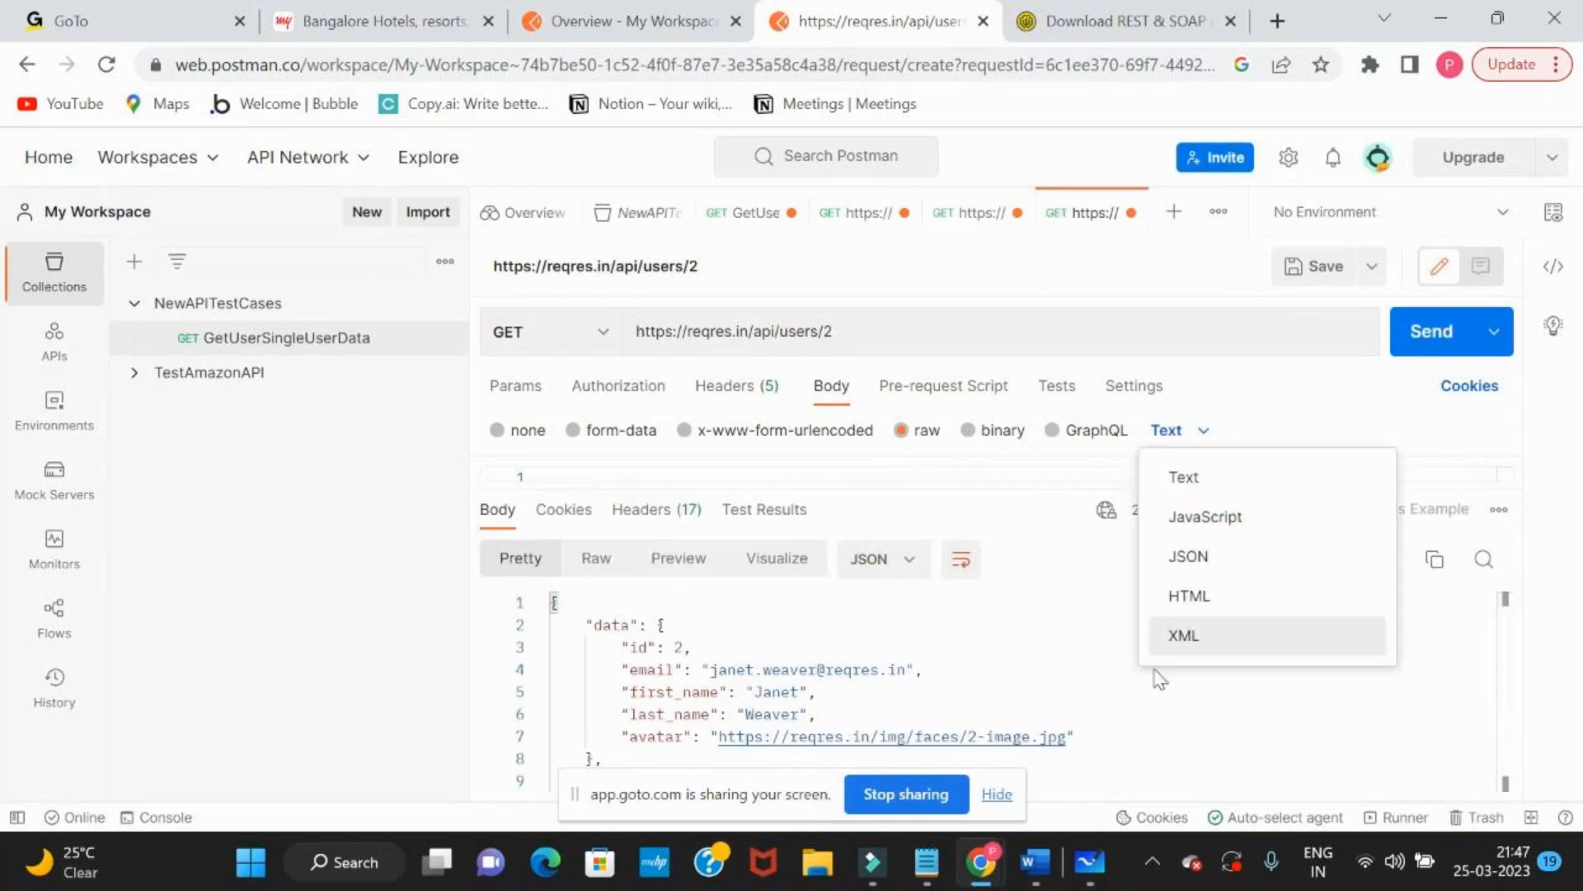
{"action": "left_click", "coordinate": [1051, 395]}
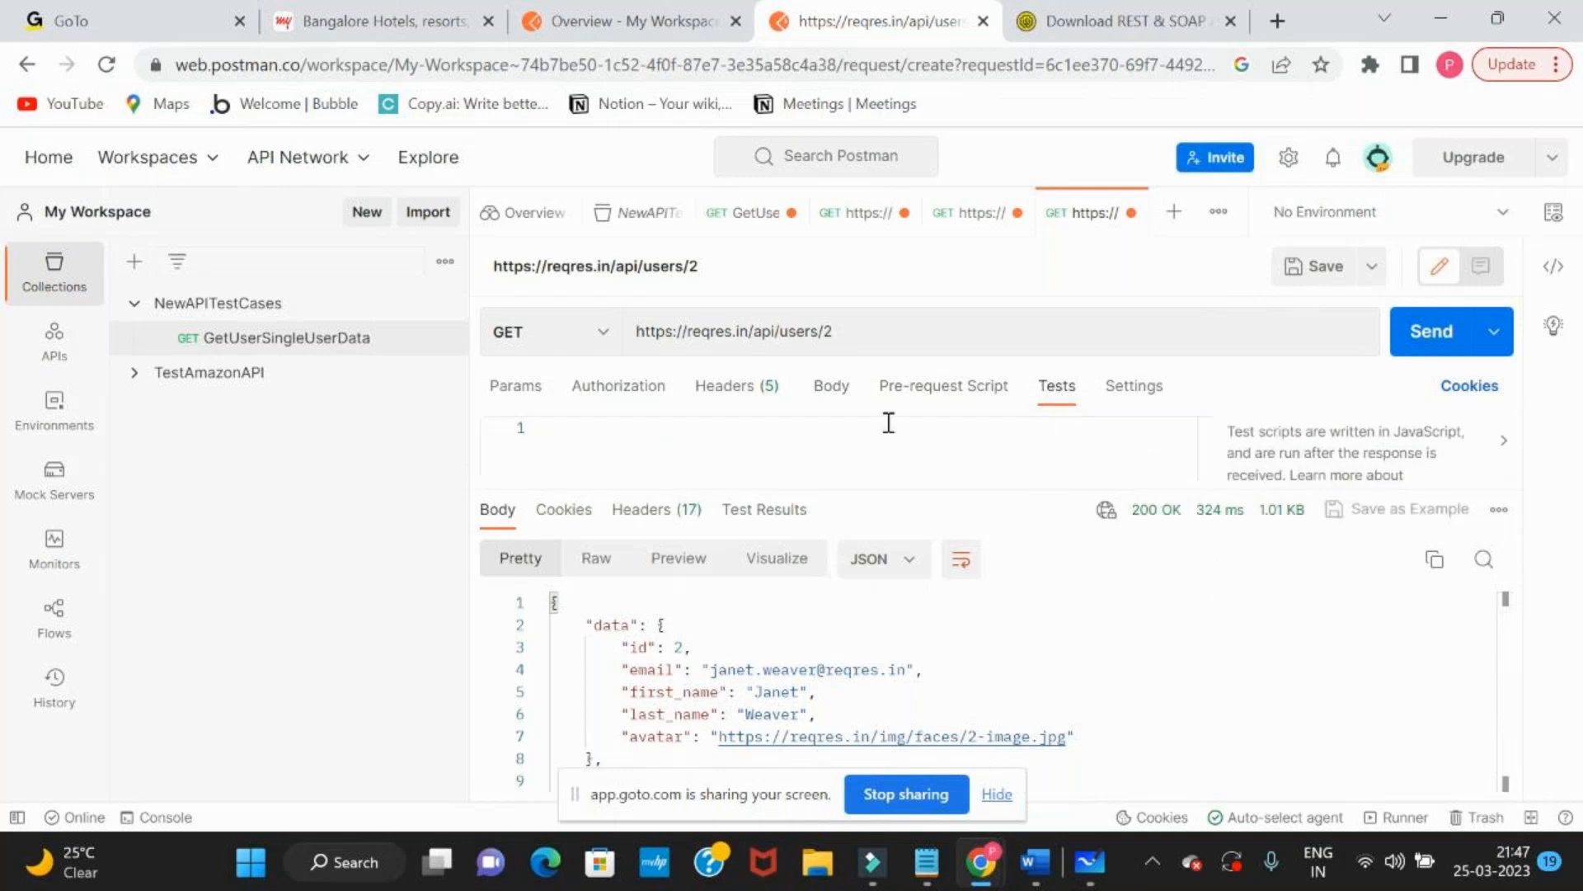
{"action": "left_click", "coordinate": [1503, 443]}
{"action": "left_click", "coordinate": [1500, 445]}
{"action": "scroll", "coordinate": [1516, 676], "scroll_direction": "down", "scroll_amount": 1}
{"action": "scroll", "coordinate": [1516, 677], "scroll_direction": "down", "scroll_amount": 1}
{"action": "scroll", "coordinate": [1517, 681], "scroll_direction": "up", "scroll_amount": 5}
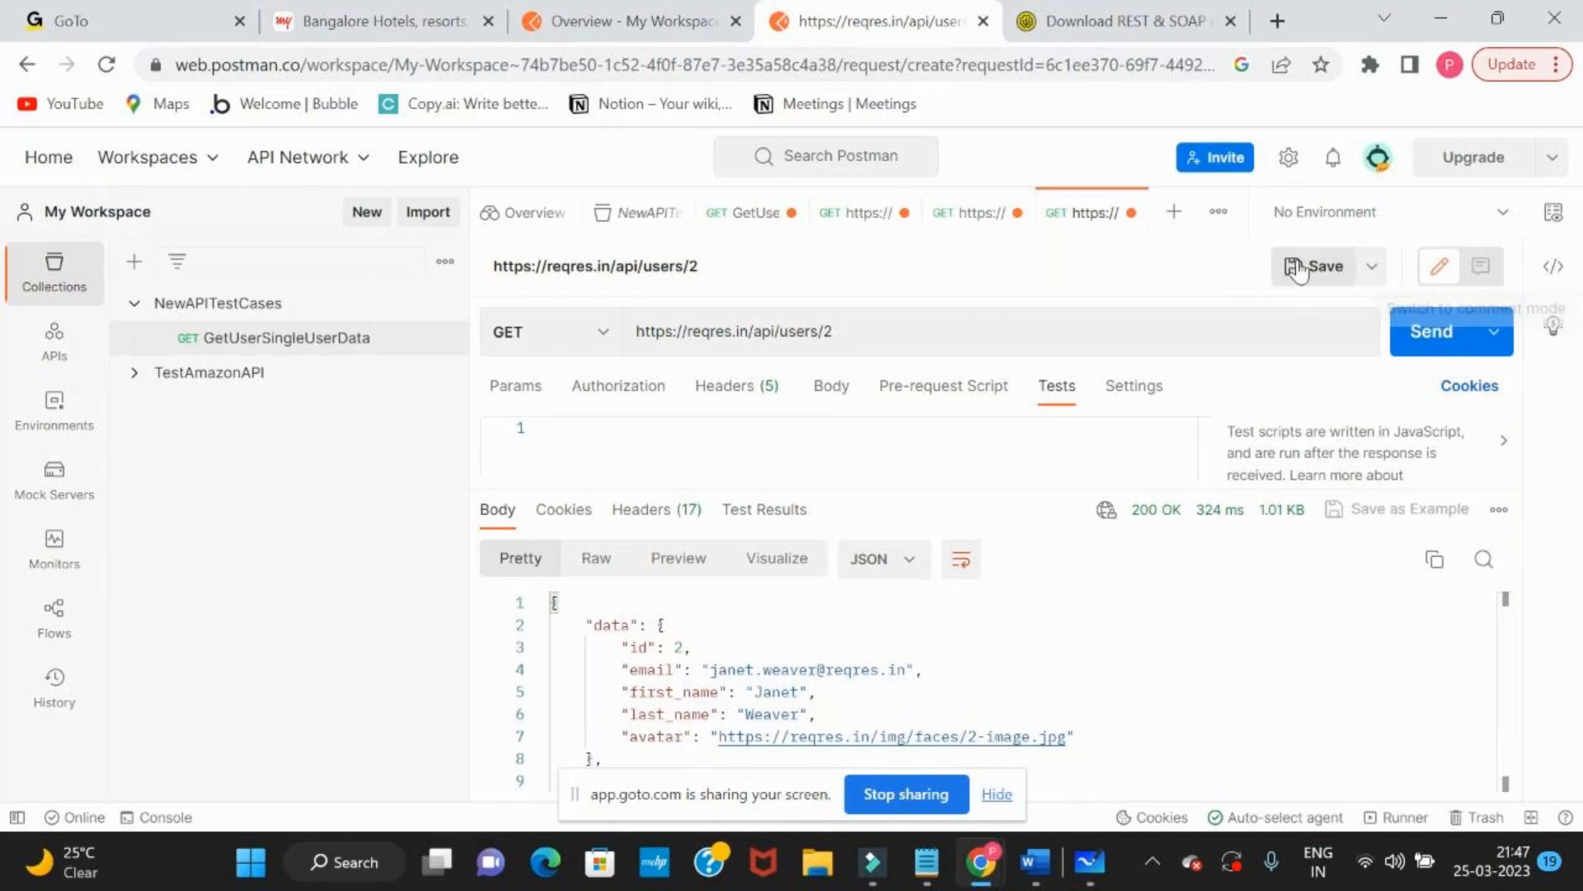
Look at the request's save options and environment choices, and view the test results of the response
{"action": "left_click", "coordinate": [1372, 265]}
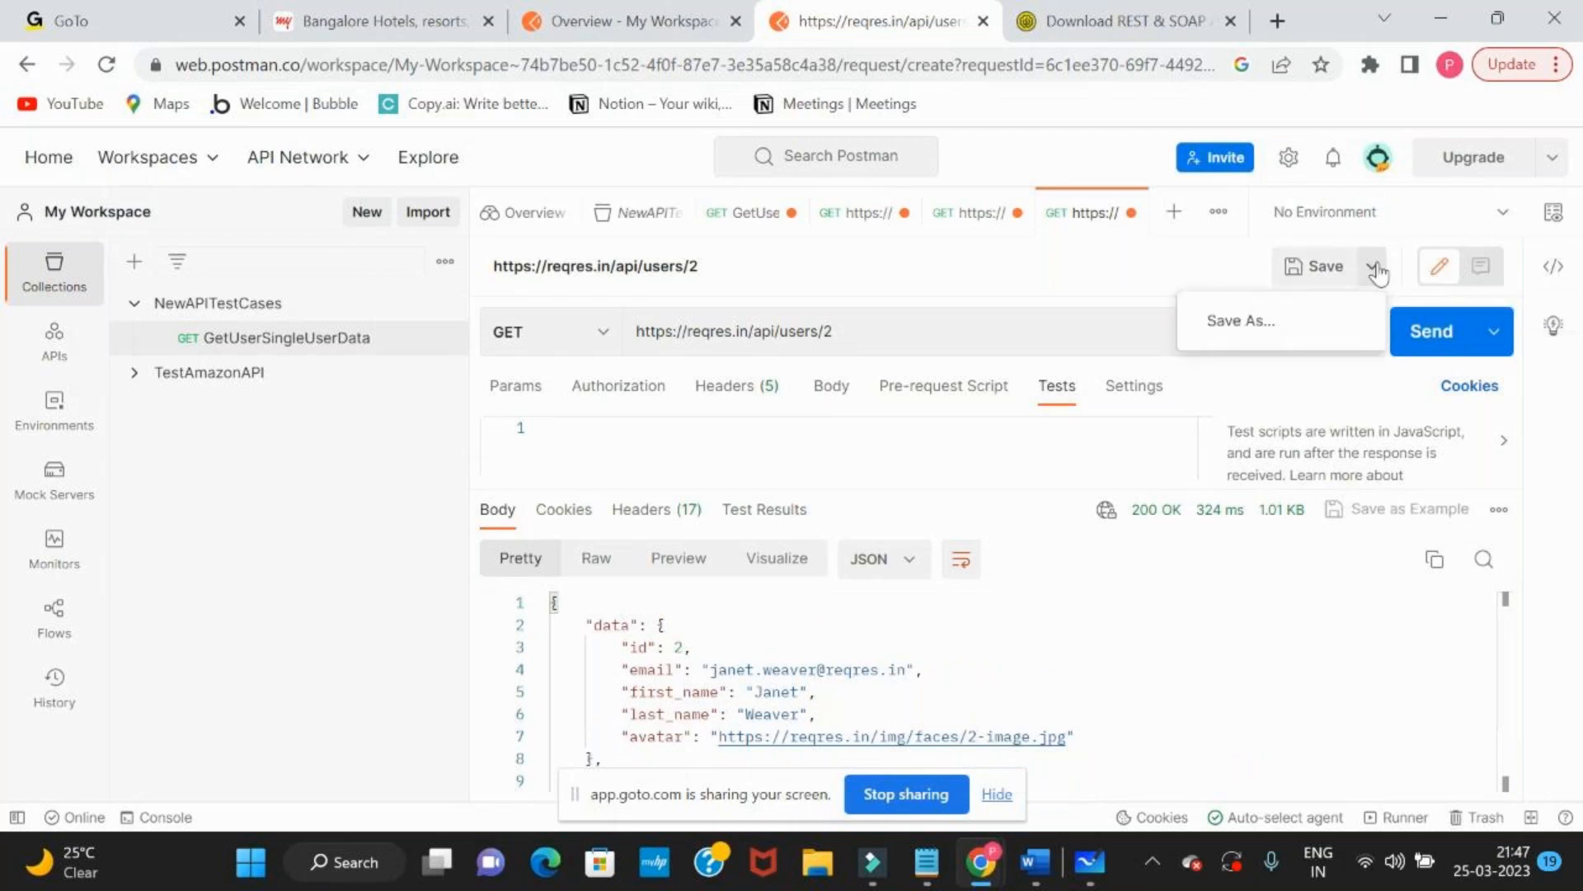
{"action": "left_click", "coordinate": [1156, 272]}
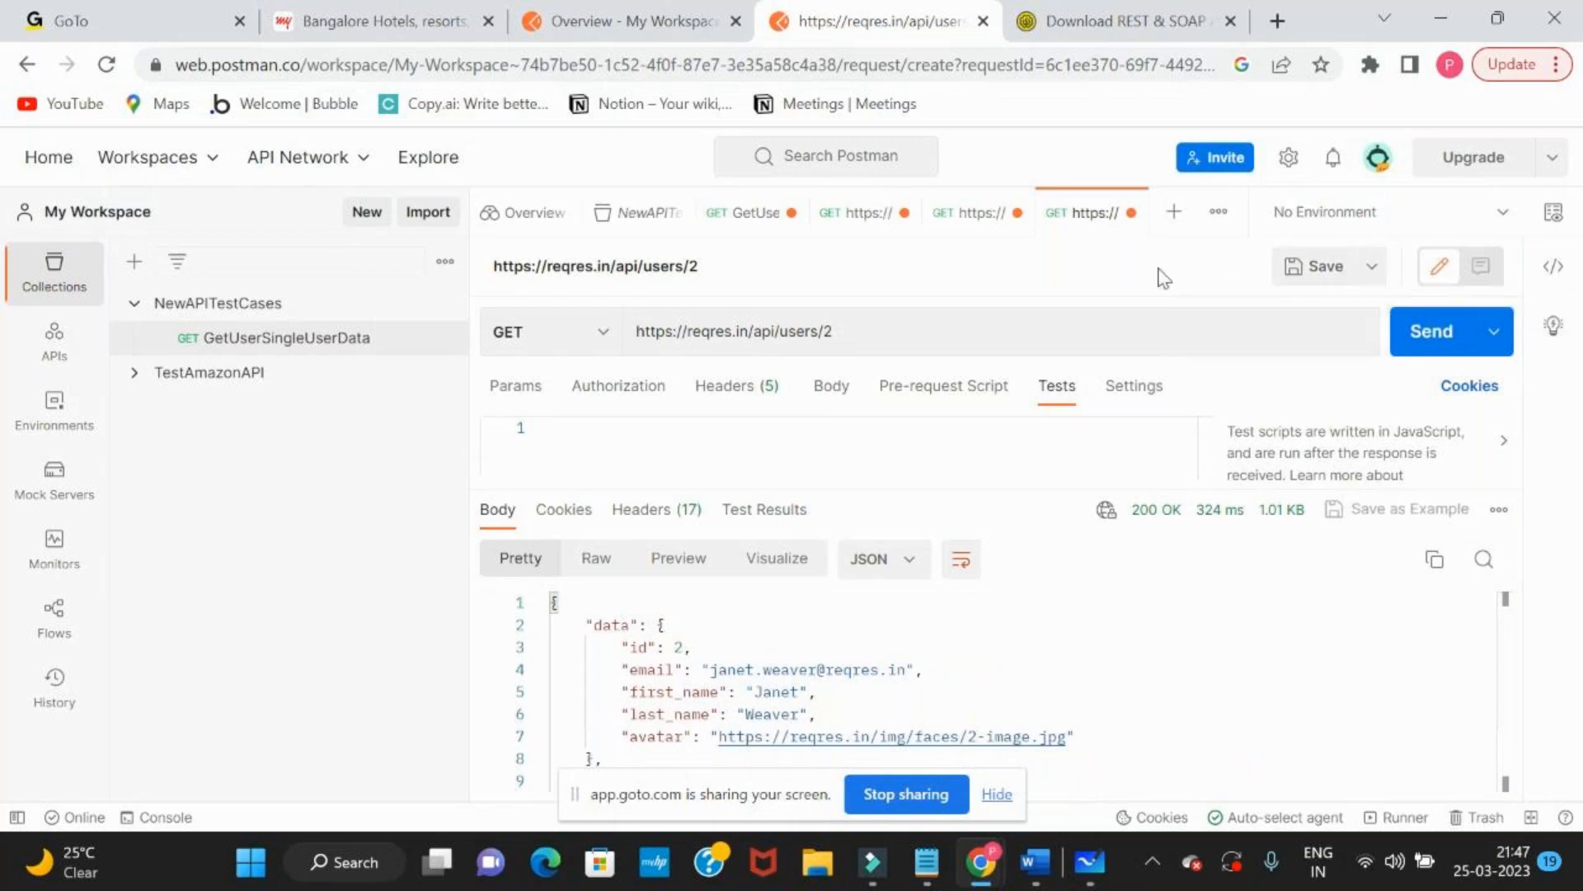
{"action": "left_click", "coordinate": [1447, 206]}
{"action": "left_click", "coordinate": [1203, 280]}
{"action": "left_click", "coordinate": [770, 521]}
{"action": "scroll", "coordinate": [894, 672], "scroll_direction": "down", "scroll_amount": 1}
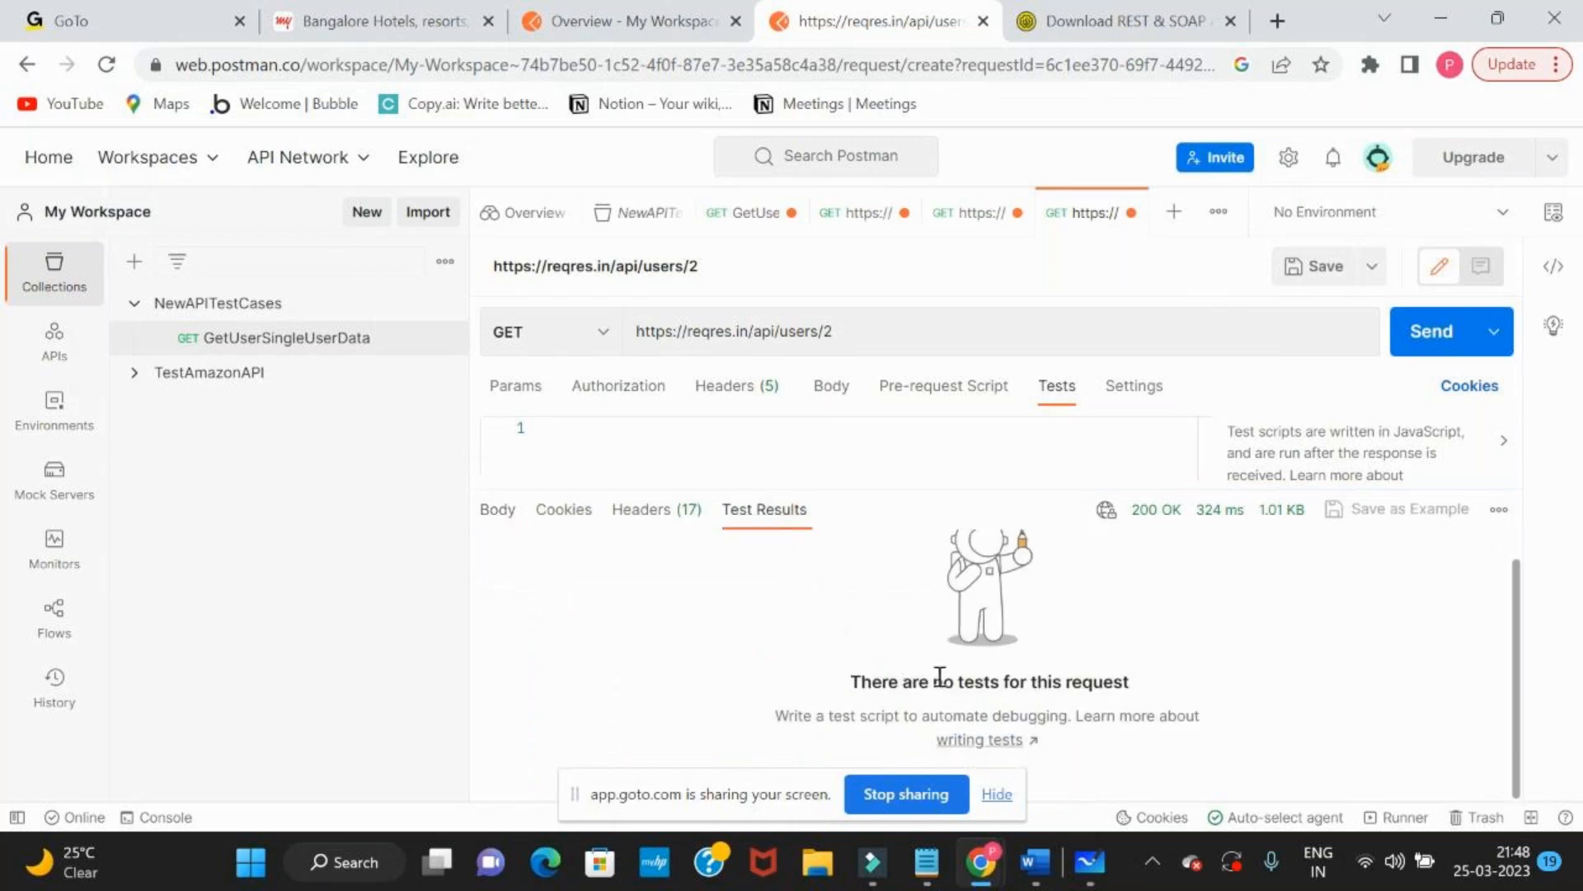
Open the Postman documentation on writing tests and examine the example test script with its pass and fail results
{"action": "left_click", "coordinate": [996, 740]}
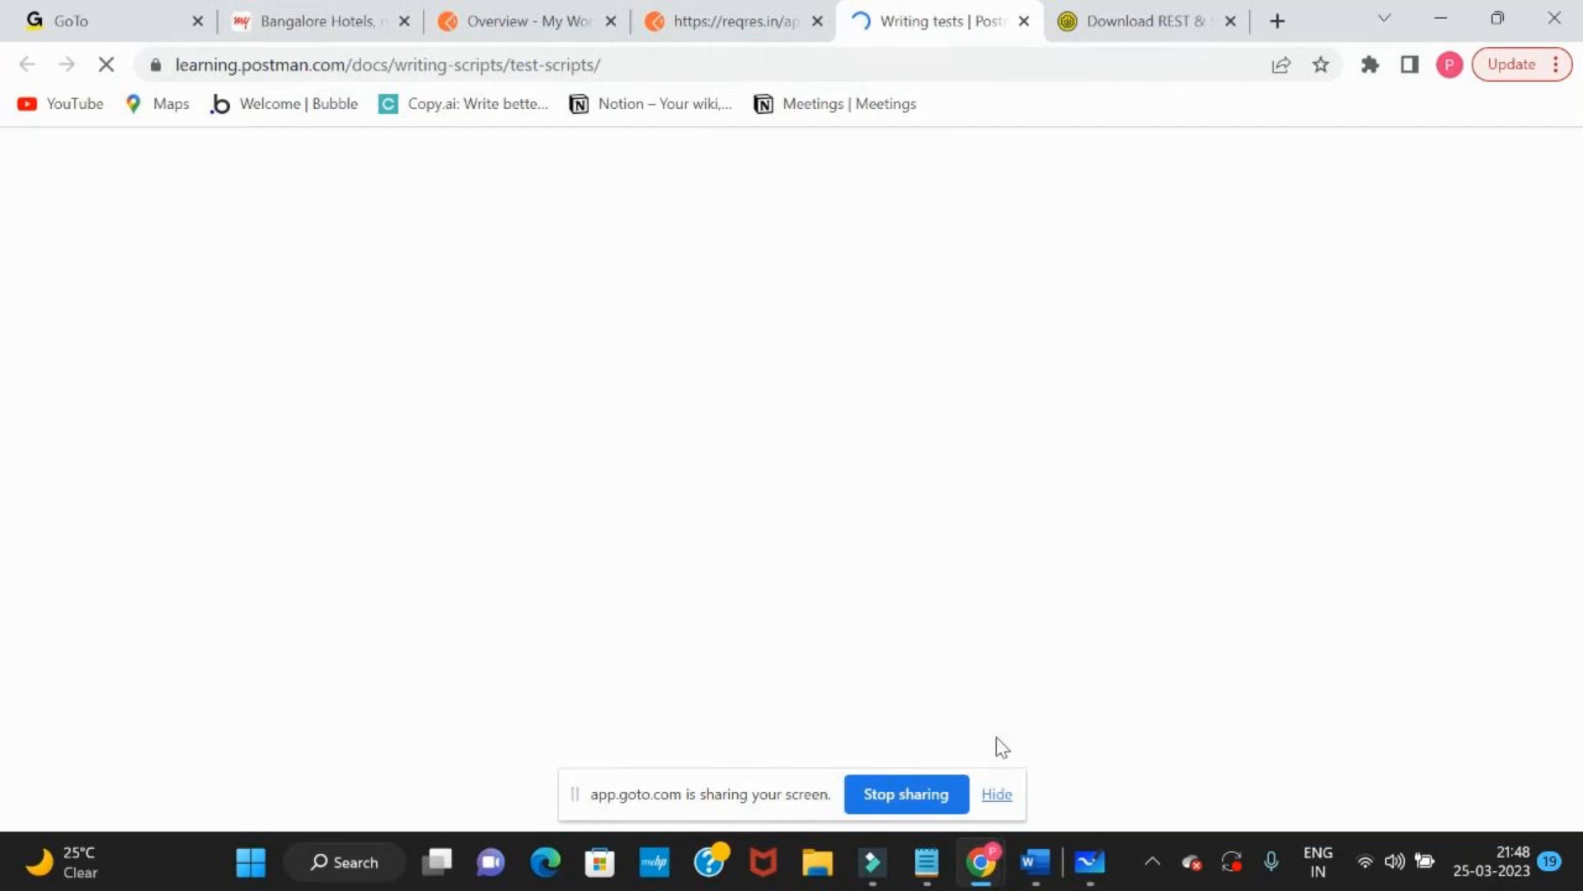
{"action": "scroll", "coordinate": [817, 470], "scroll_direction": "down", "scroll_amount": 15}
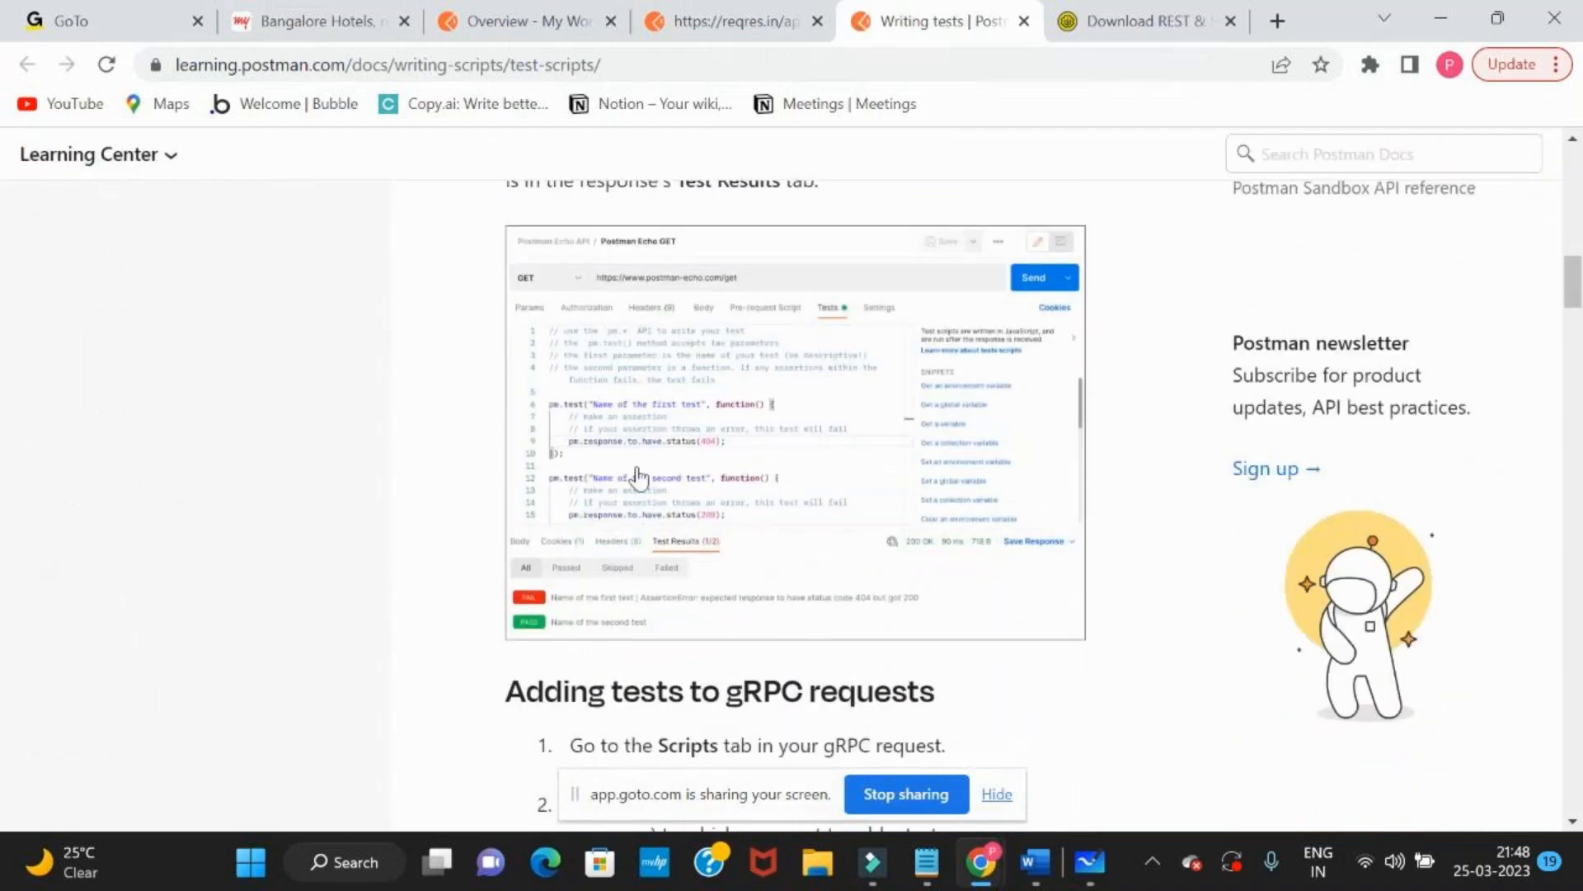
{"action": "scroll", "coordinate": [639, 474], "scroll_direction": "up", "scroll_amount": 2}
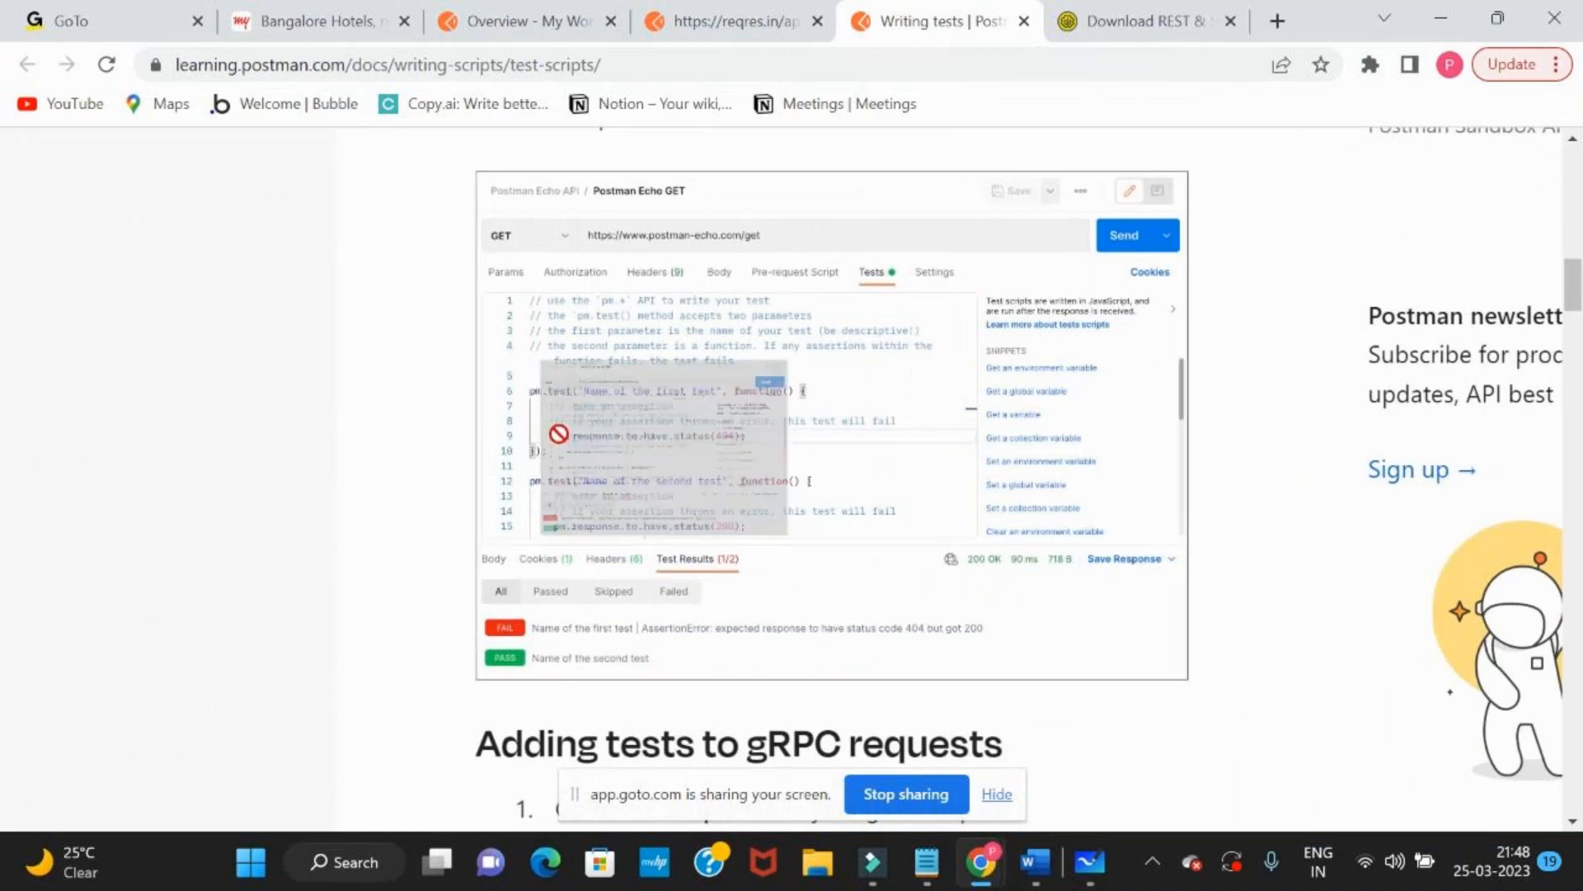
{"action": "scroll", "coordinate": [569, 454], "scroll_direction": "down", "scroll_amount": 2}
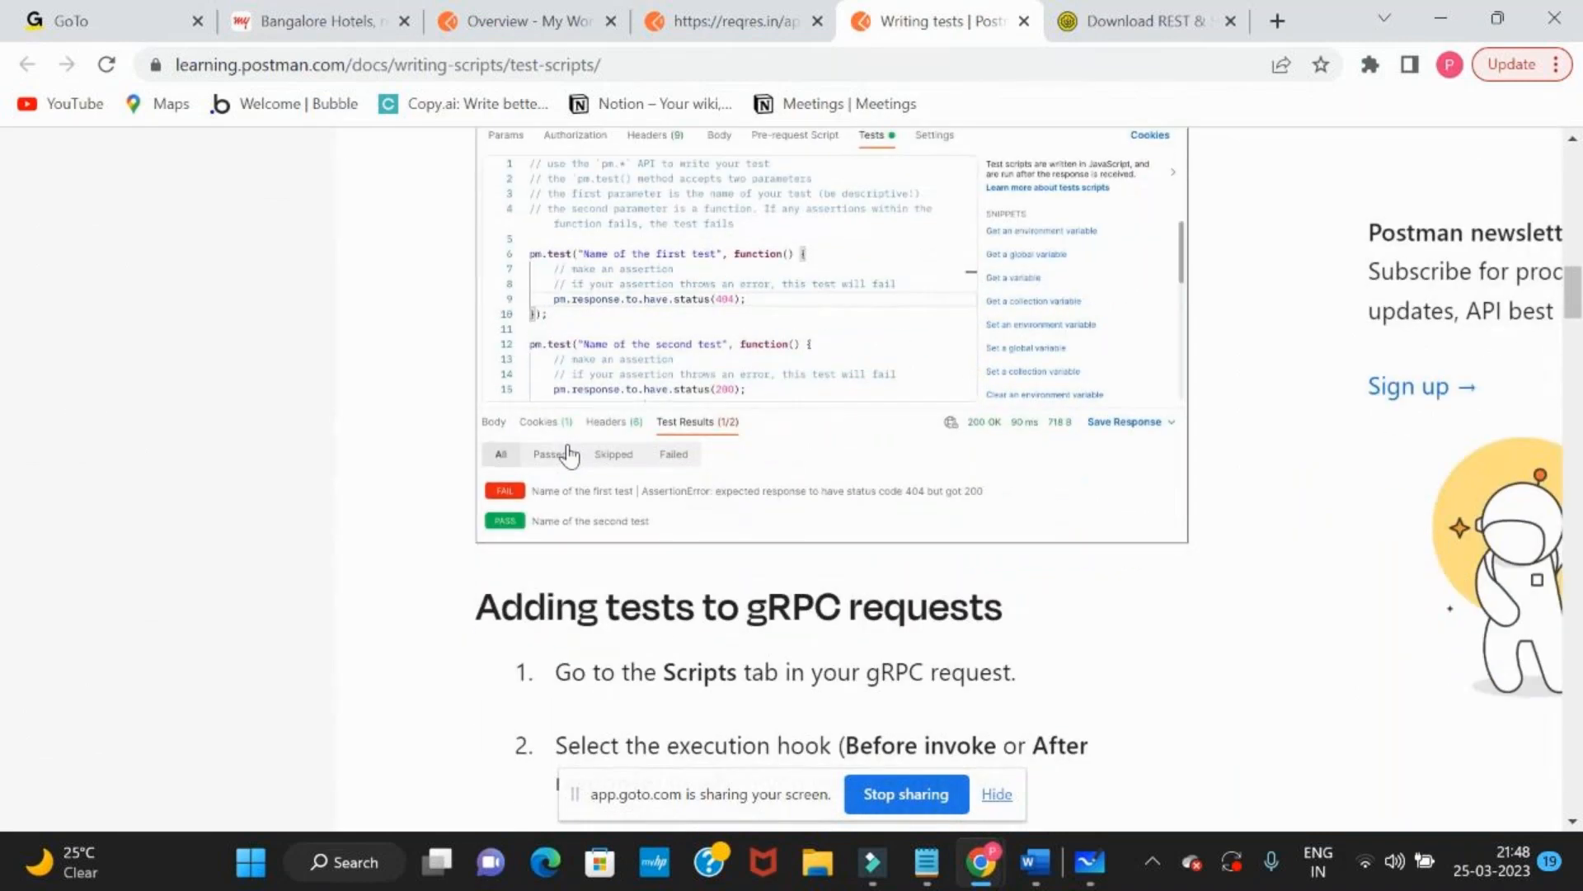
{"action": "scroll", "coordinate": [511, 524], "scroll_direction": "down", "scroll_amount": 2}
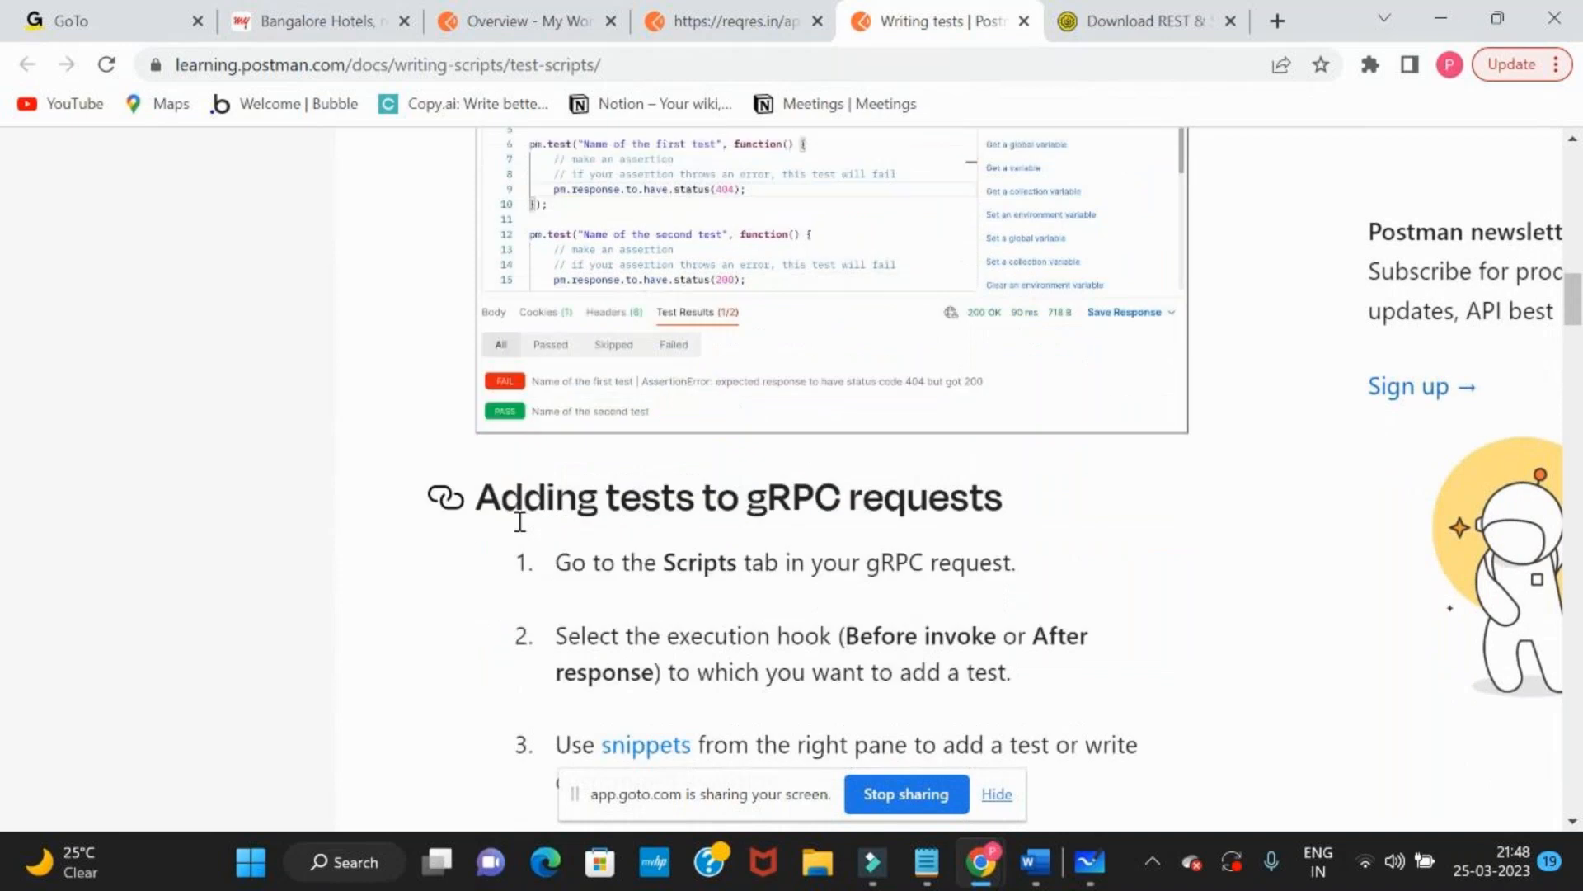
{"action": "left_click_drag", "start_coordinate": [520, 417], "coordinate": [495, 388]}
Return to the Postman request and send the GET request for user 2 again
{"action": "left_click", "coordinate": [711, 25]}
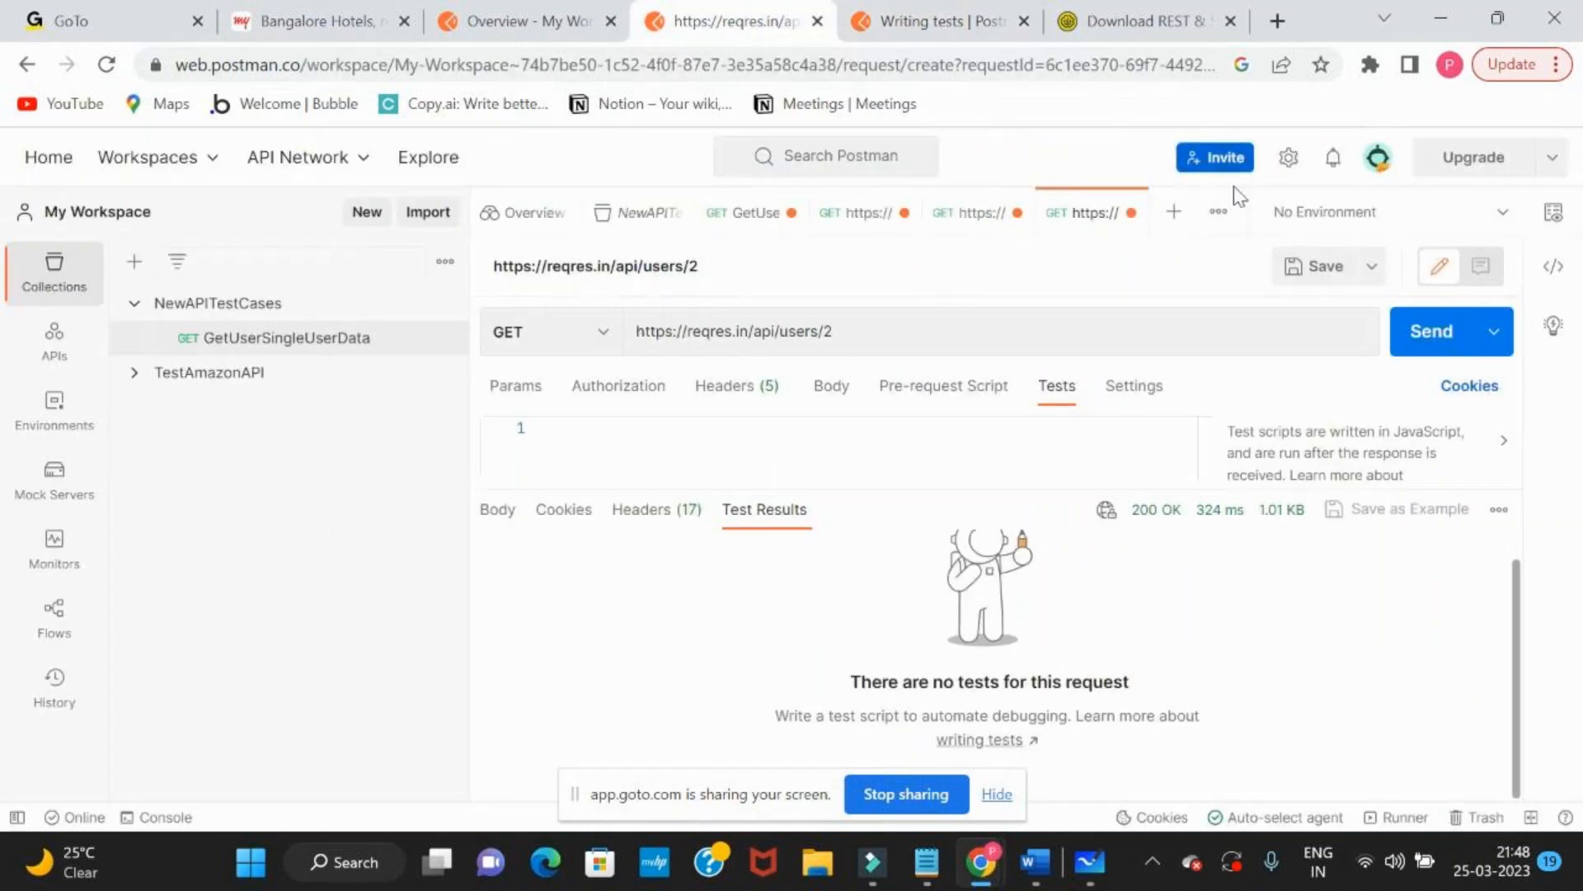
{"action": "left_click", "coordinate": [1427, 331]}
{"action": "left_click", "coordinate": [753, 454]}
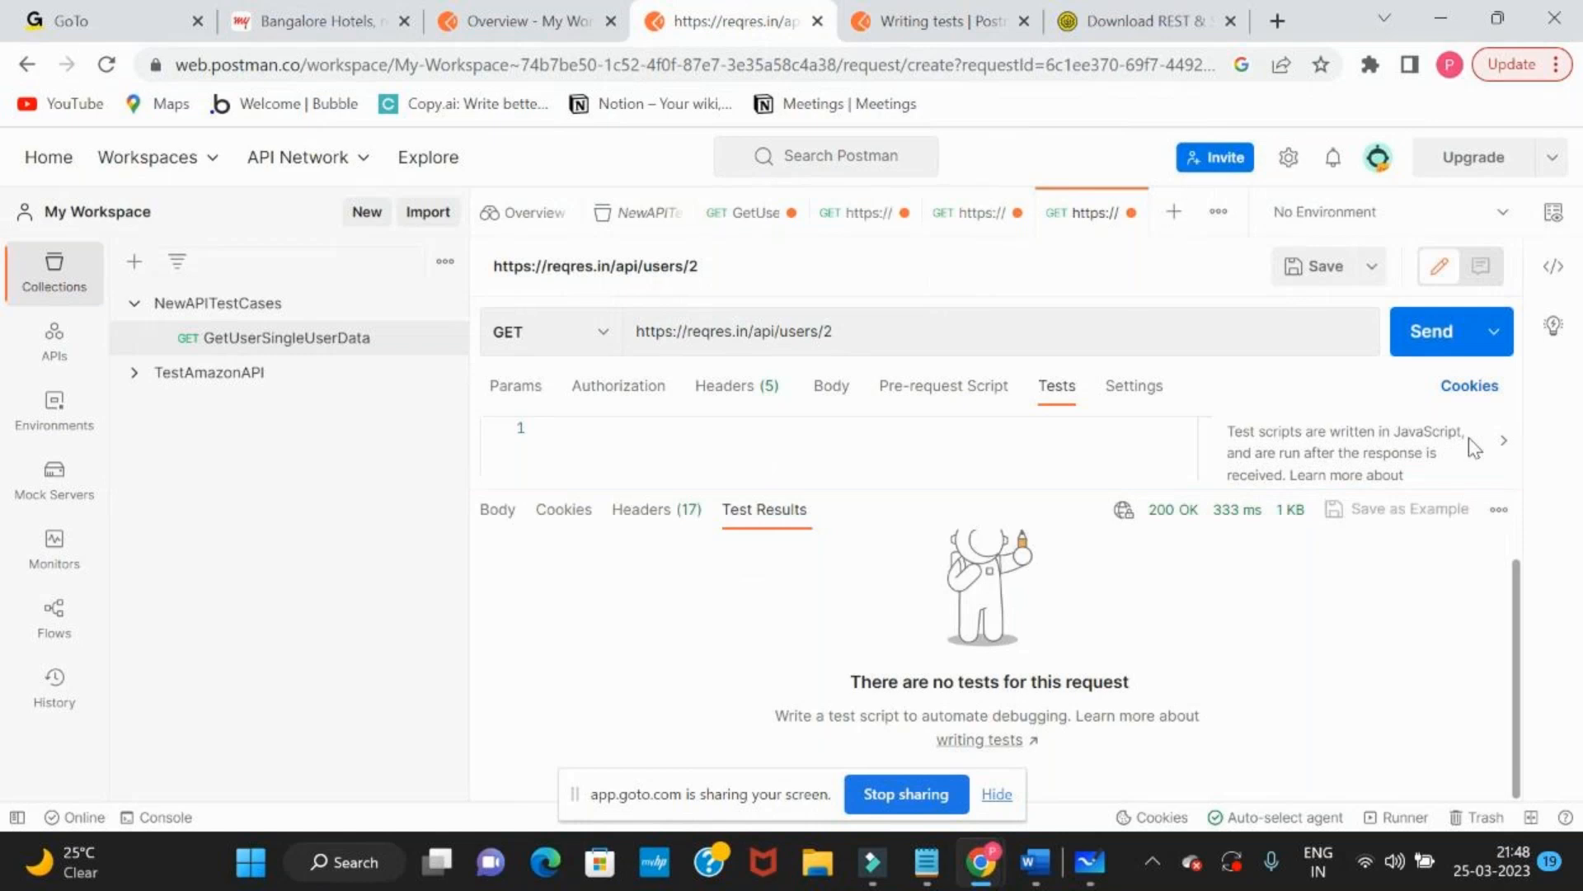
Hide and show the test script snippets, and check the request's cookies
{"action": "left_click", "coordinate": [1504, 444]}
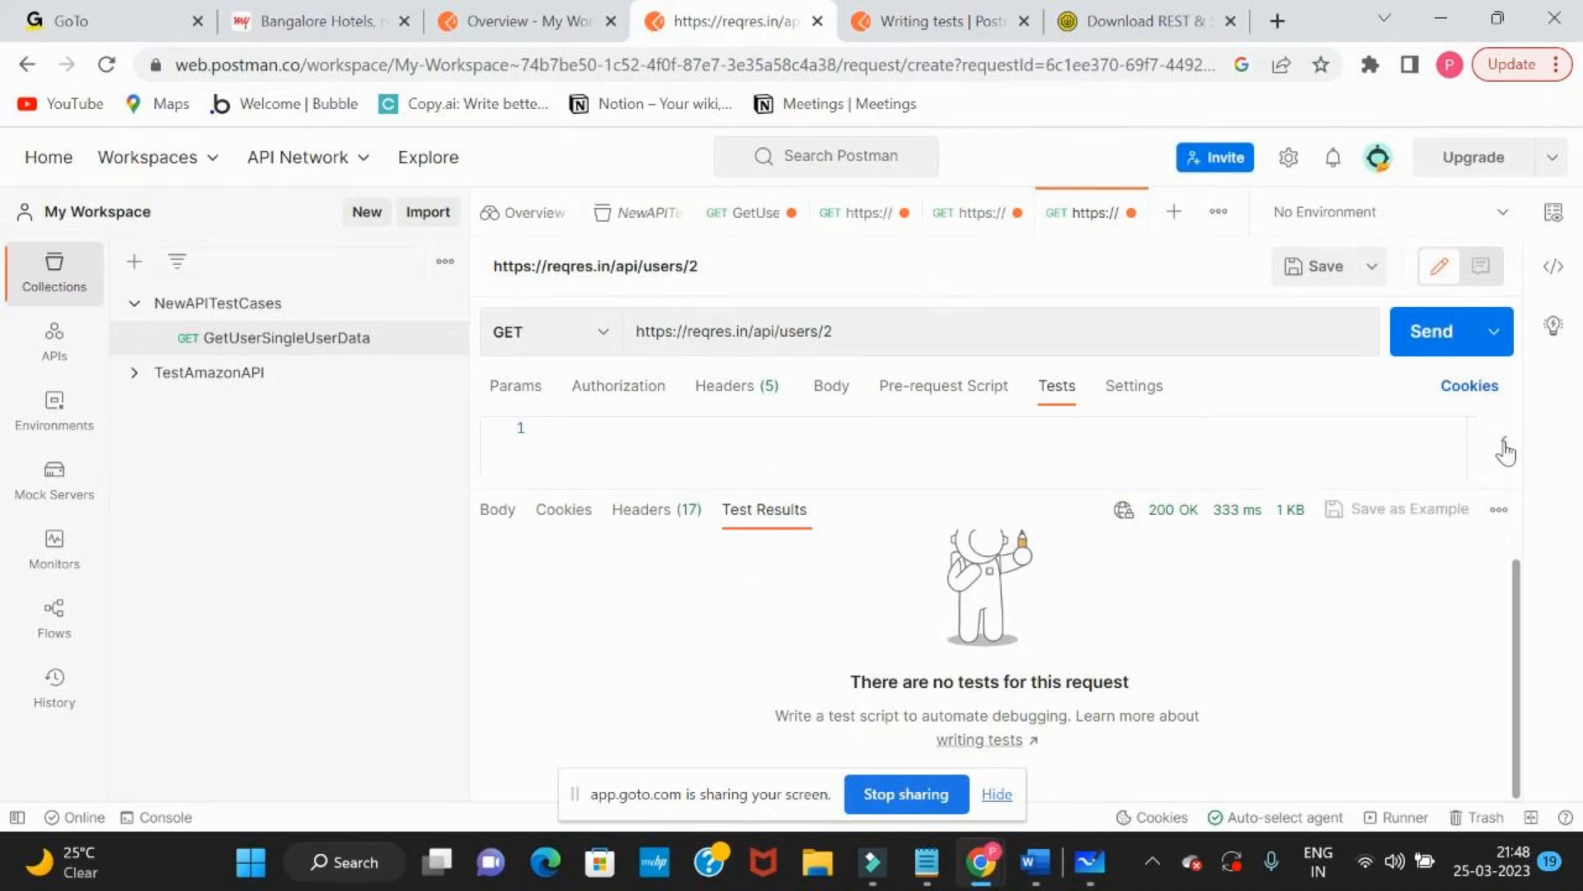
{"action": "left_click", "coordinate": [1503, 447]}
{"action": "left_click", "coordinate": [1468, 388]}
{"action": "left_click", "coordinate": [1274, 176]}
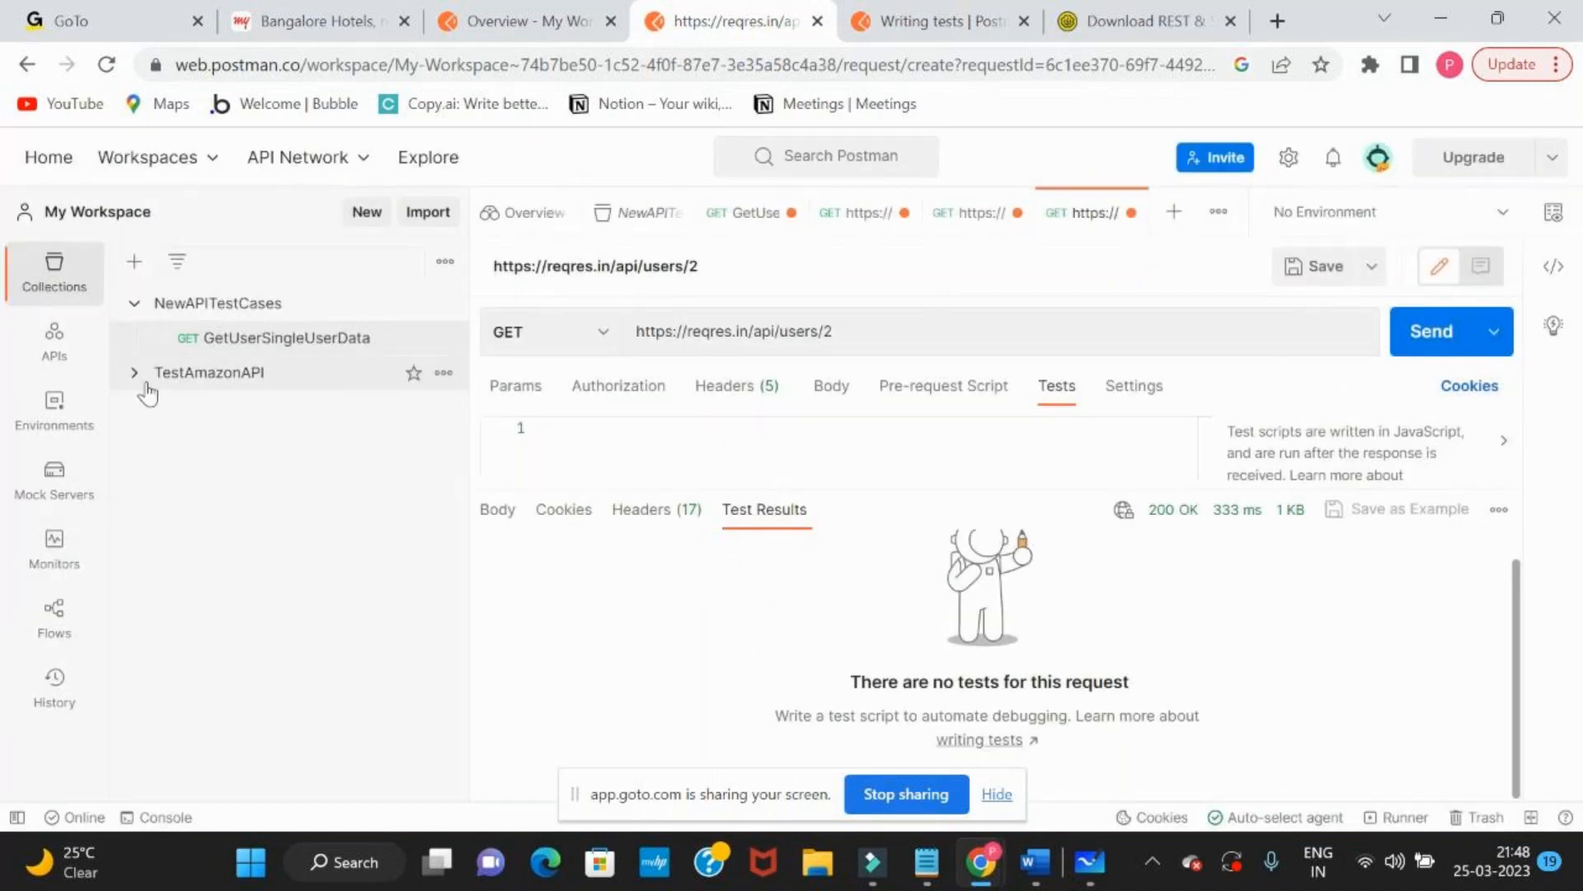
Look at the workspace's environments and APIs, and return to the collections
{"action": "left_click", "coordinate": [52, 412]}
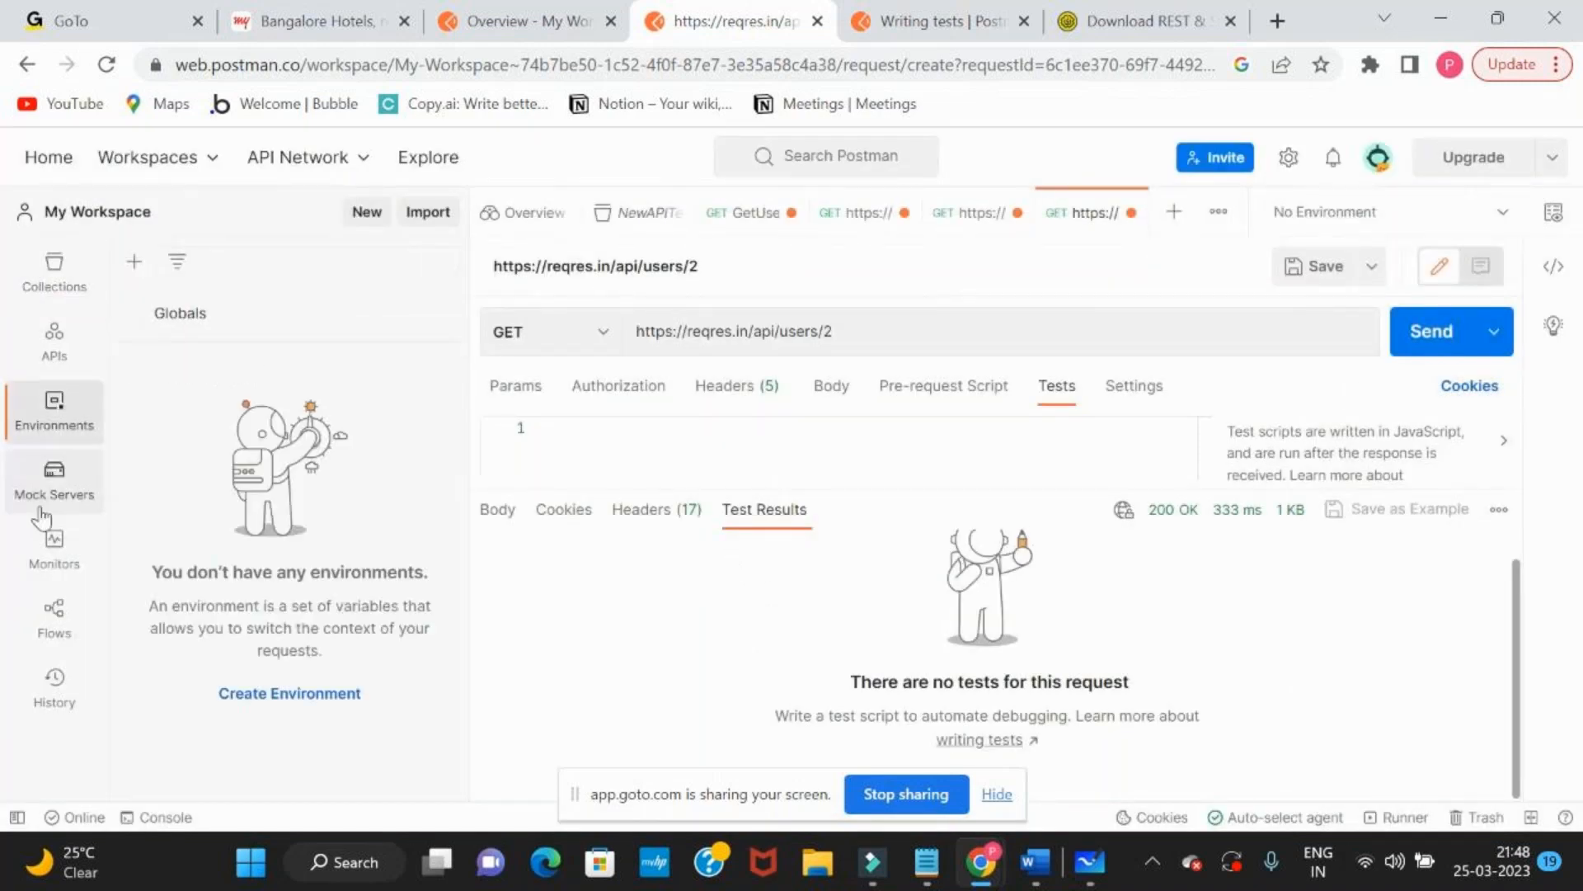
{"action": "left_click", "coordinate": [77, 356]}
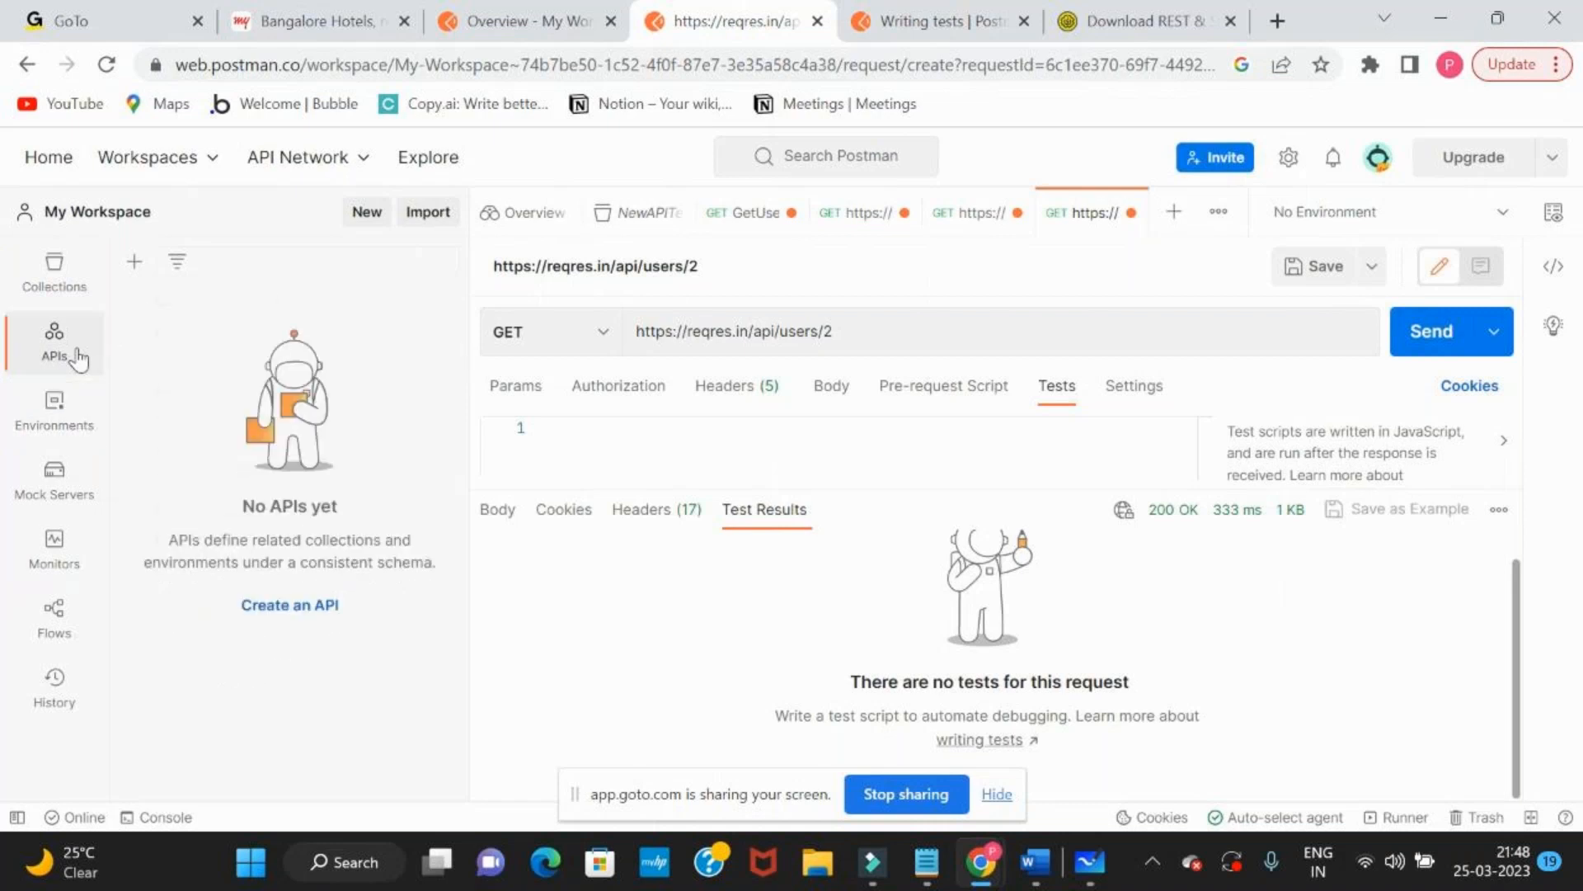
{"action": "left_click", "coordinate": [75, 295]}
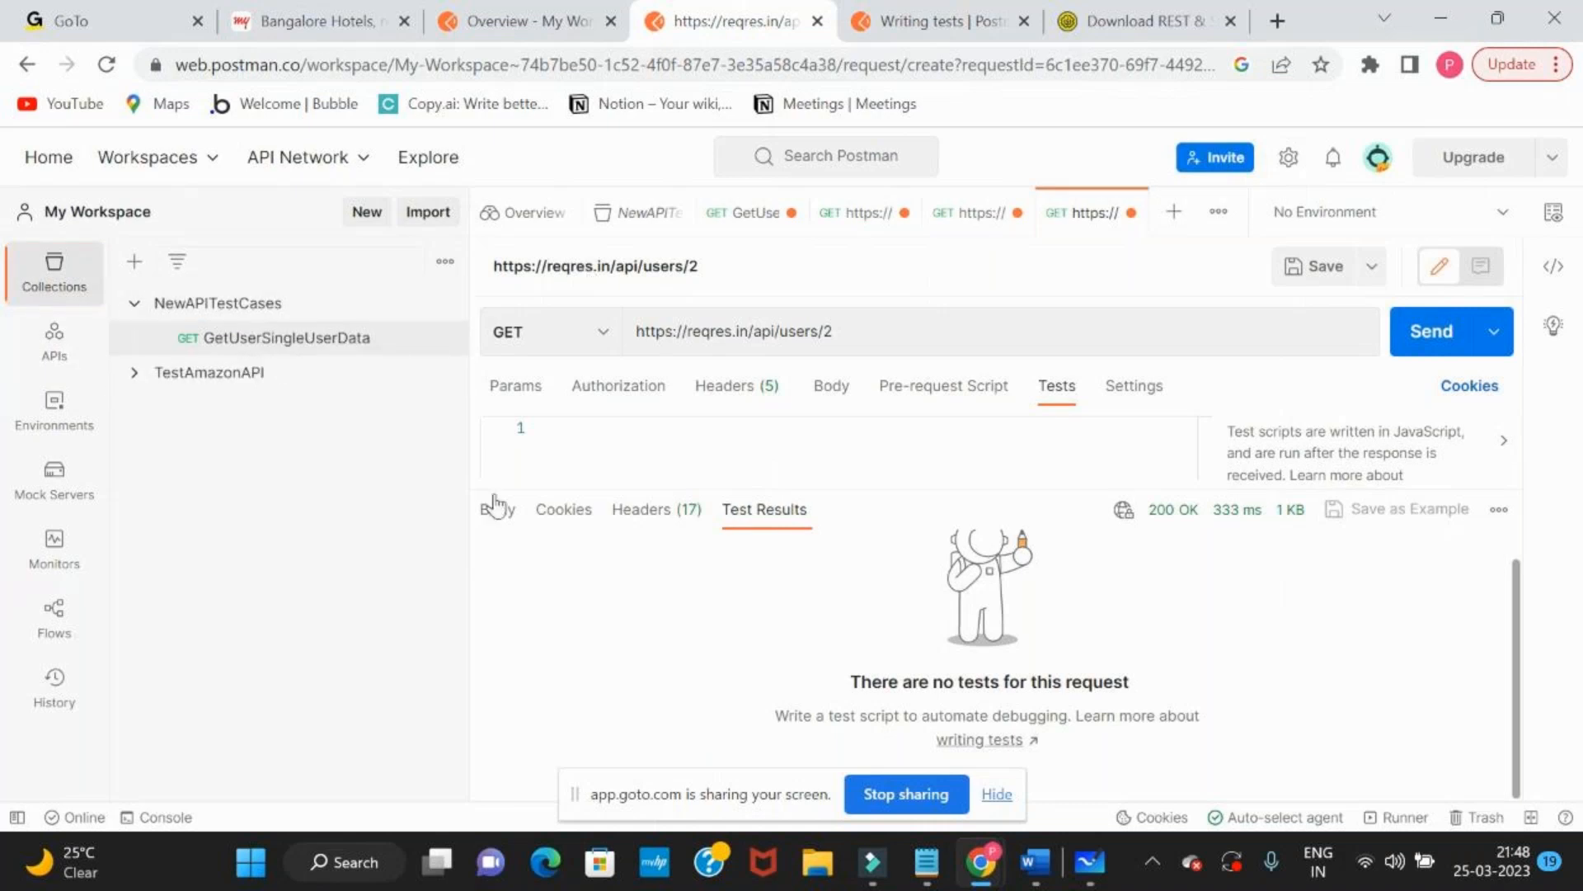
Resend the request to reqres.in/api/users/2 and return to the documentation on writing tests
{"action": "left_click", "coordinate": [1431, 331]}
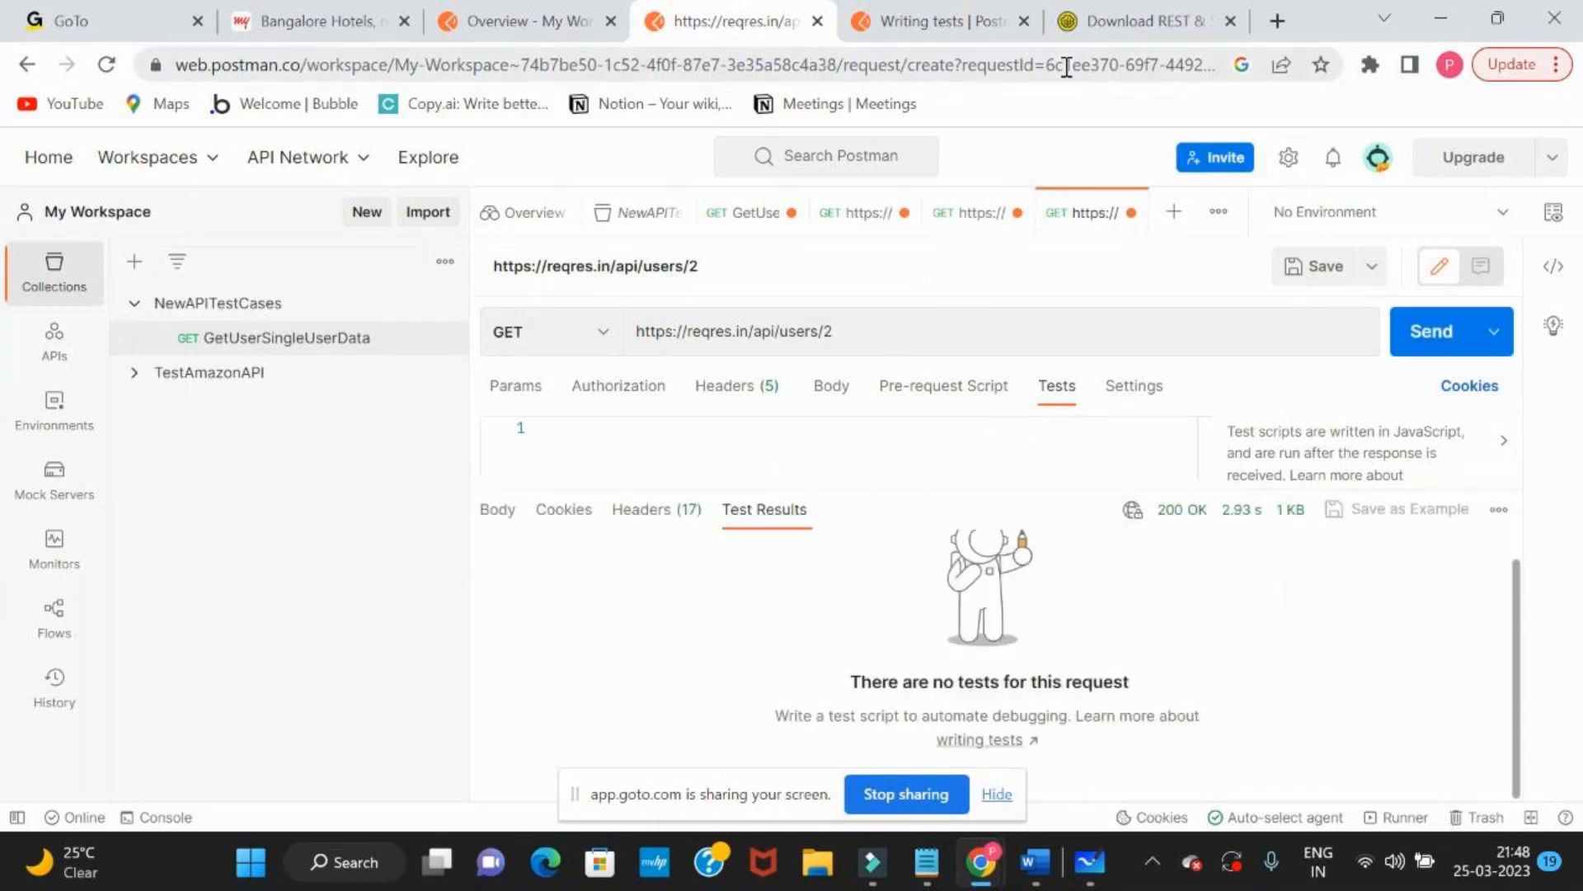
{"action": "left_click", "coordinate": [957, 22]}
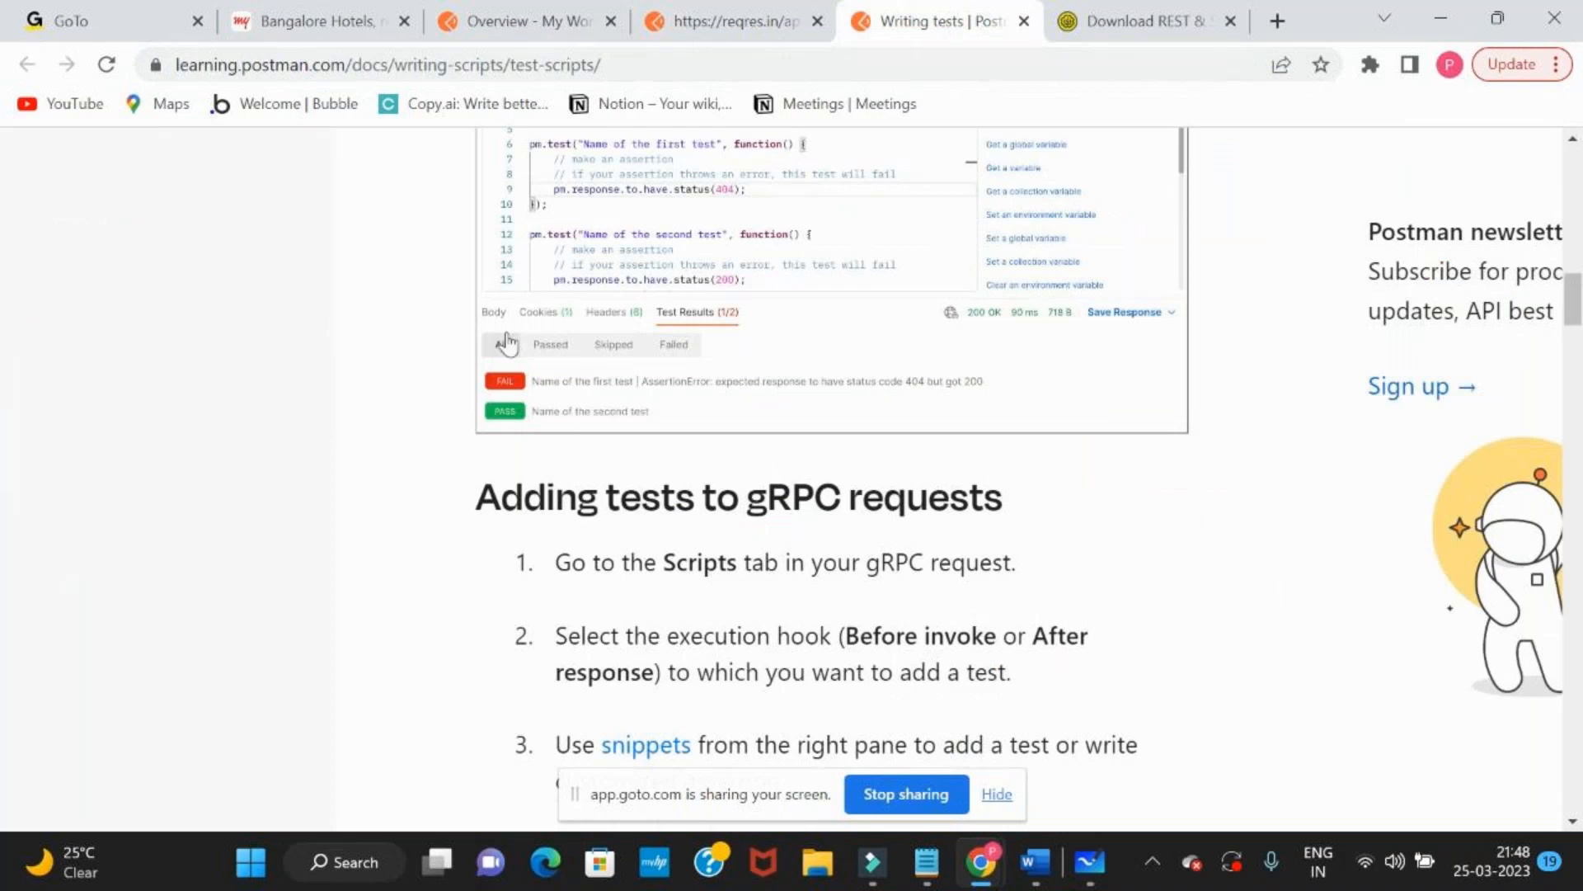
Enlarge the documentation's test results screenshot, close it, and read the example test scripts for status codes and environments
{"action": "left_click", "coordinate": [547, 354]}
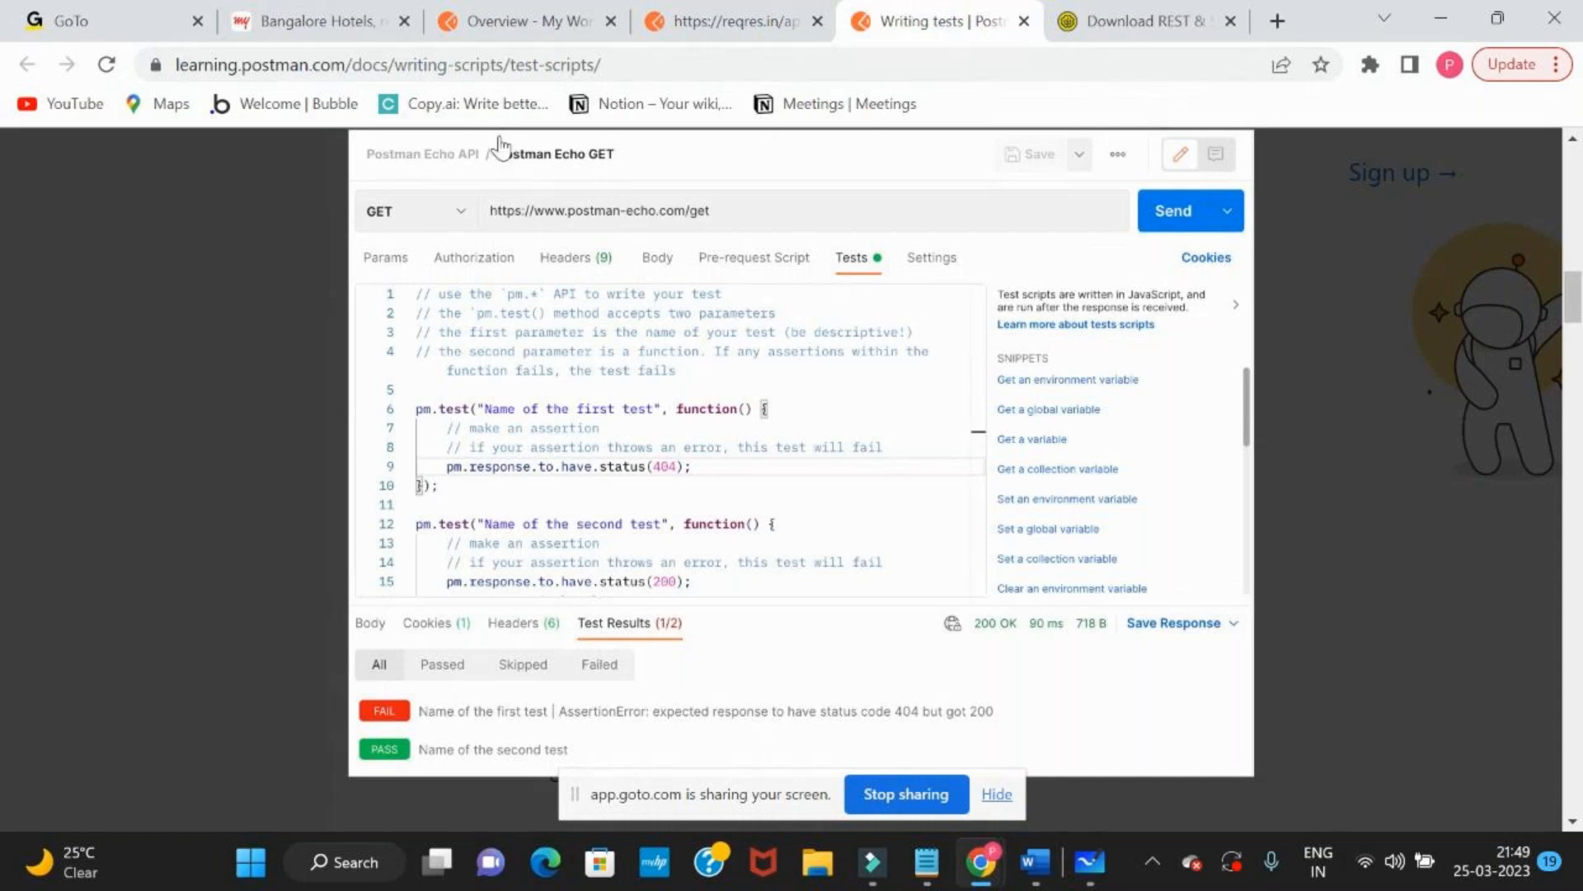
{"action": "scroll", "coordinate": [1228, 540], "scroll_direction": "down", "scroll_amount": 3}
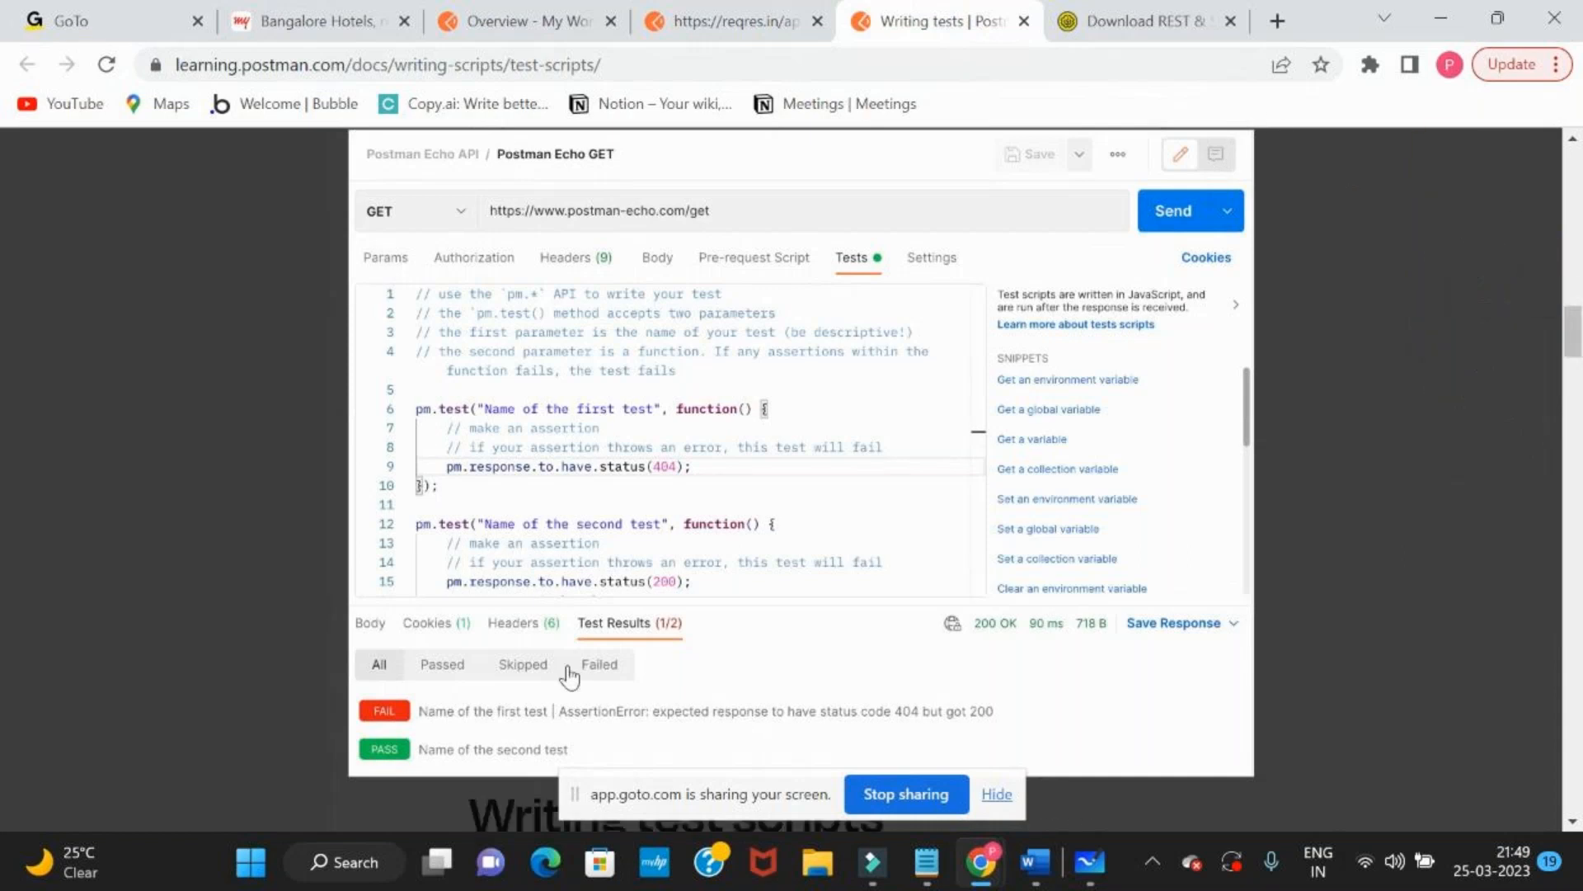
{"action": "left_click", "coordinate": [1403, 532]}
{"action": "scroll", "coordinate": [1407, 530], "scroll_direction": "down", "scroll_amount": 15}
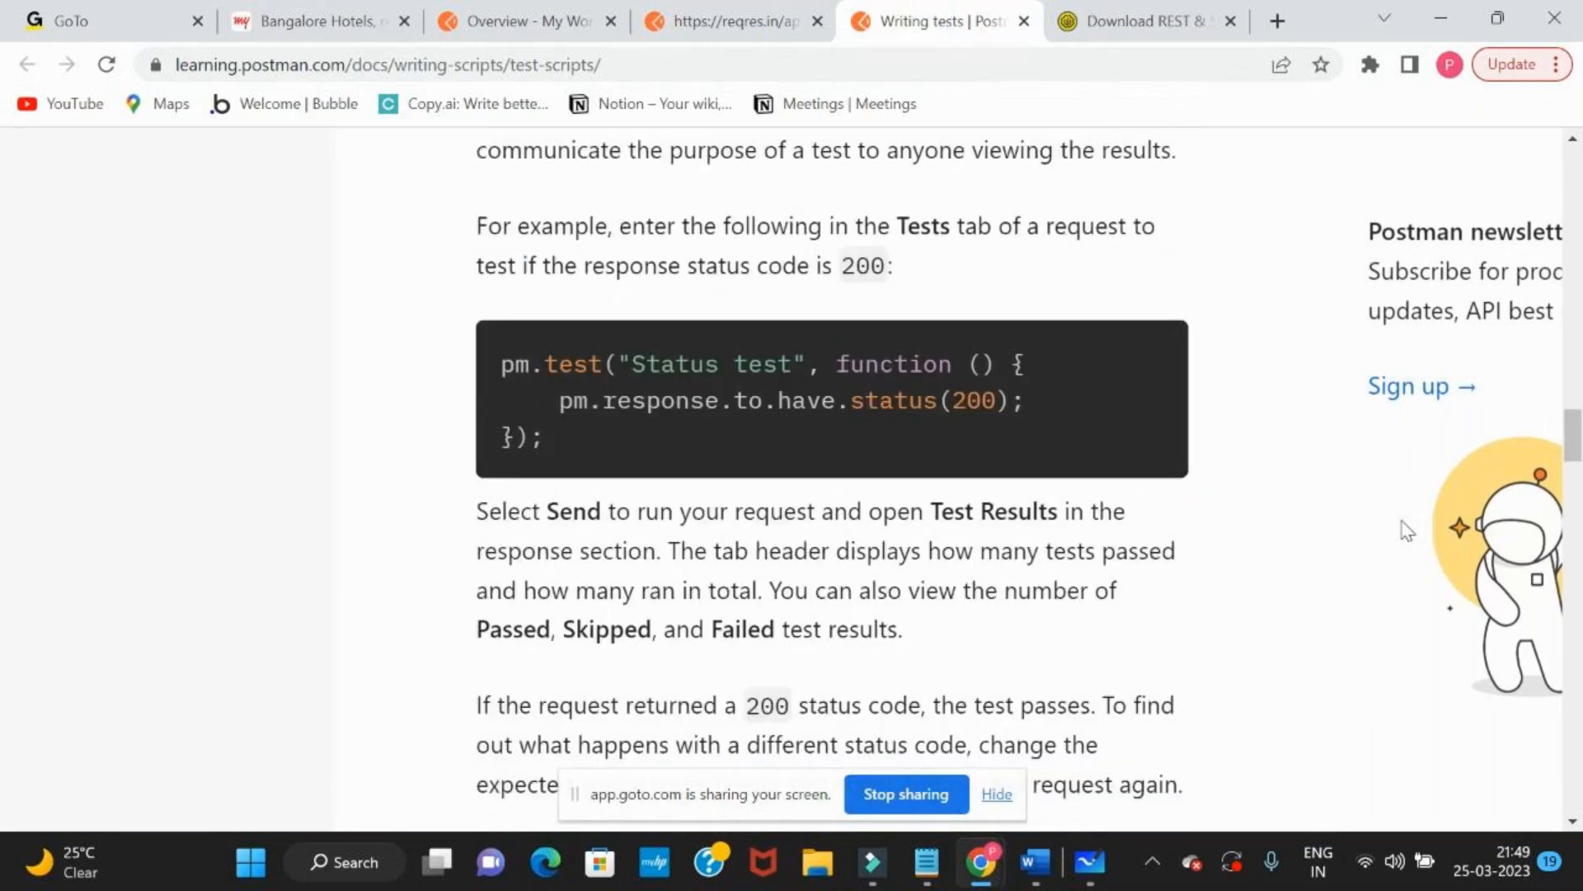
{"action": "scroll", "coordinate": [1407, 530], "scroll_direction": "down", "scroll_amount": 10}
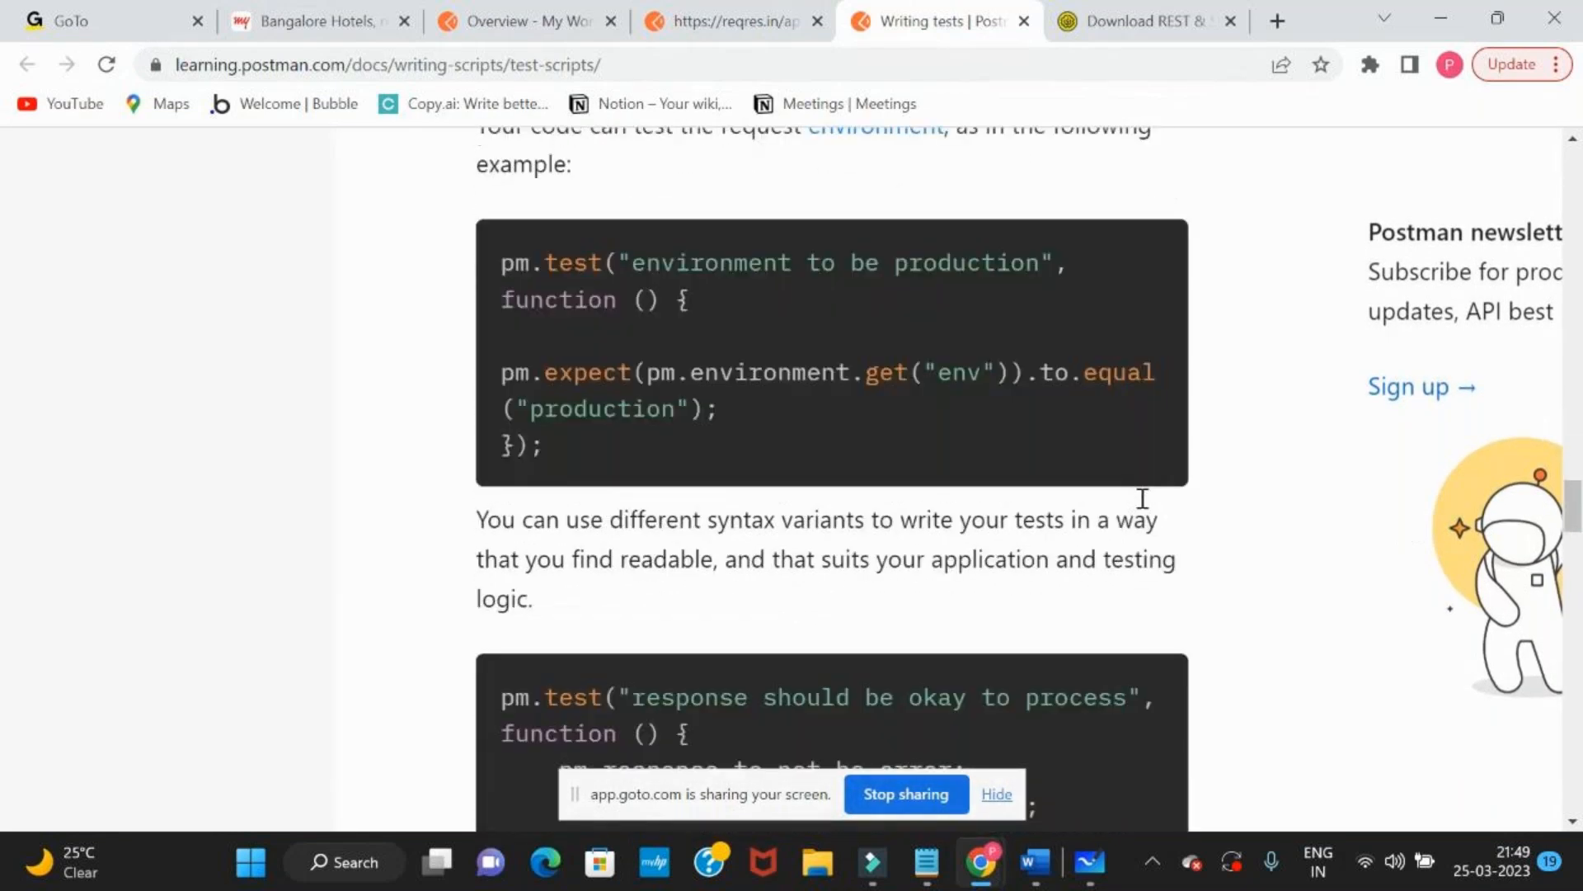
{"action": "scroll", "coordinate": [1142, 498], "scroll_direction": "down", "scroll_amount": 3}
Switch past the JSON Diff comparison and the whiteboard to the GoTo meeting window with the participants and chat
{"action": "key", "text": "alt+Tab"}
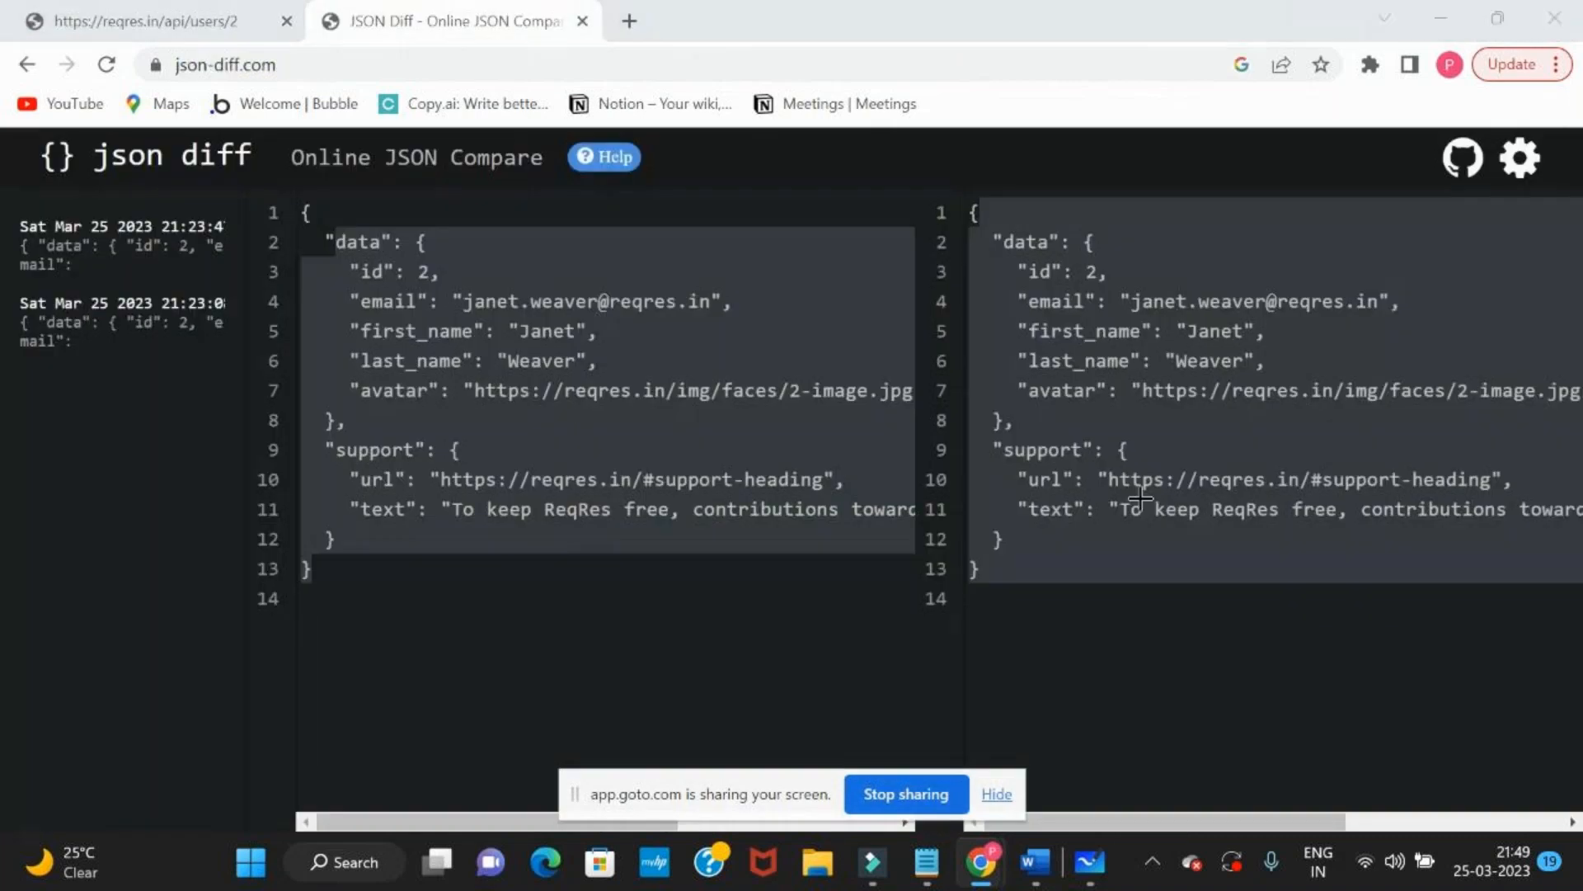
{"action": "key", "text": "alt+Tab"}
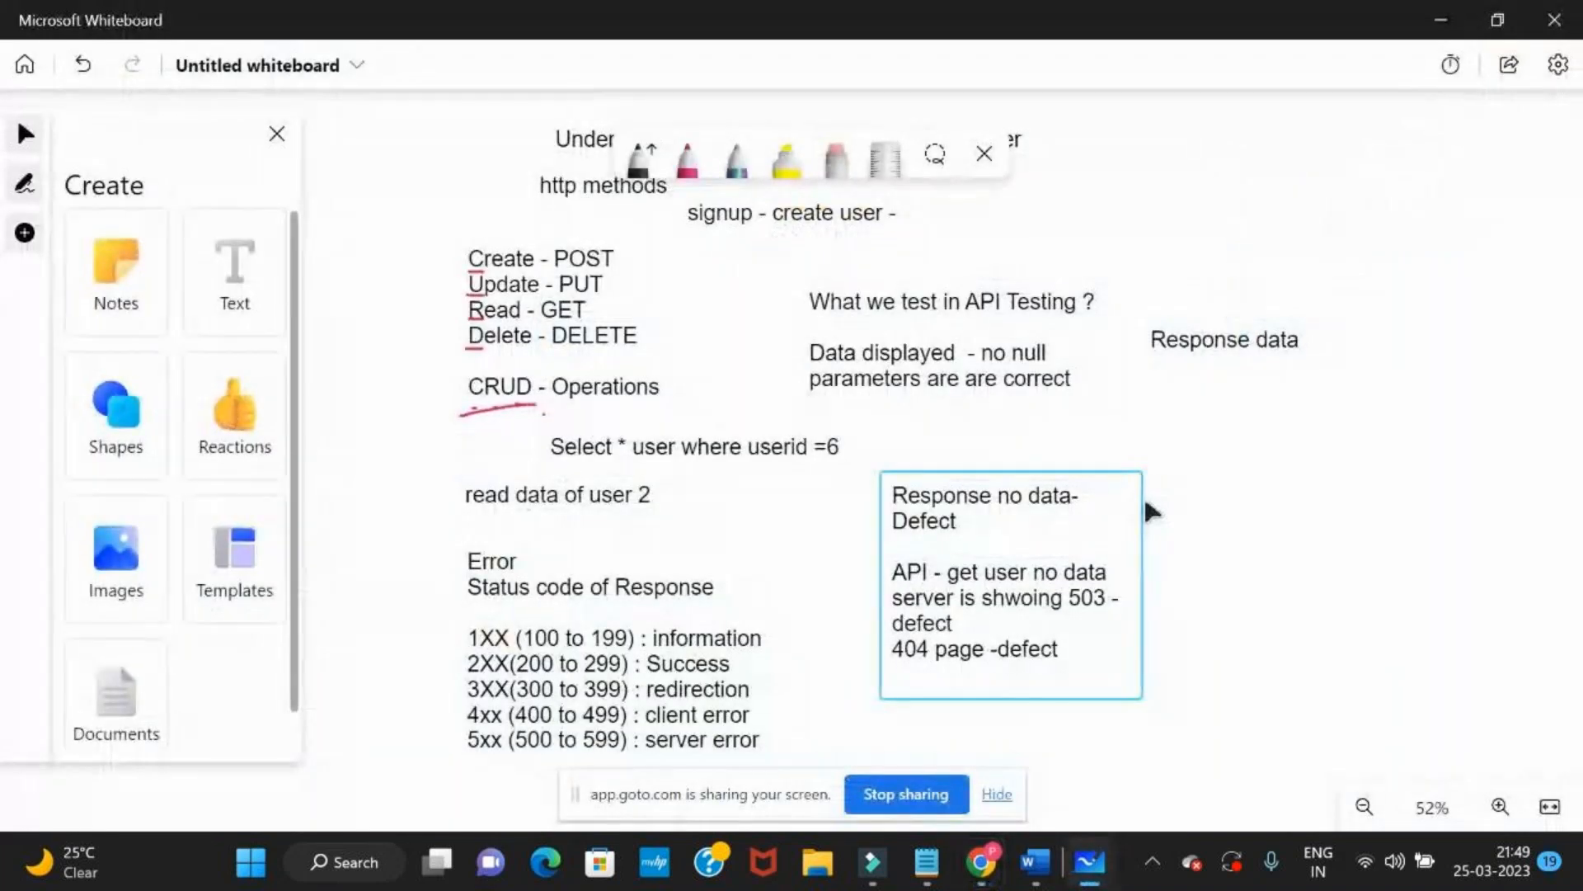
{"action": "key", "text": "alt+Tab"}
{"action": "key", "text": "alt+Tab"}
{"action": "key", "text": "alt+Tab"}
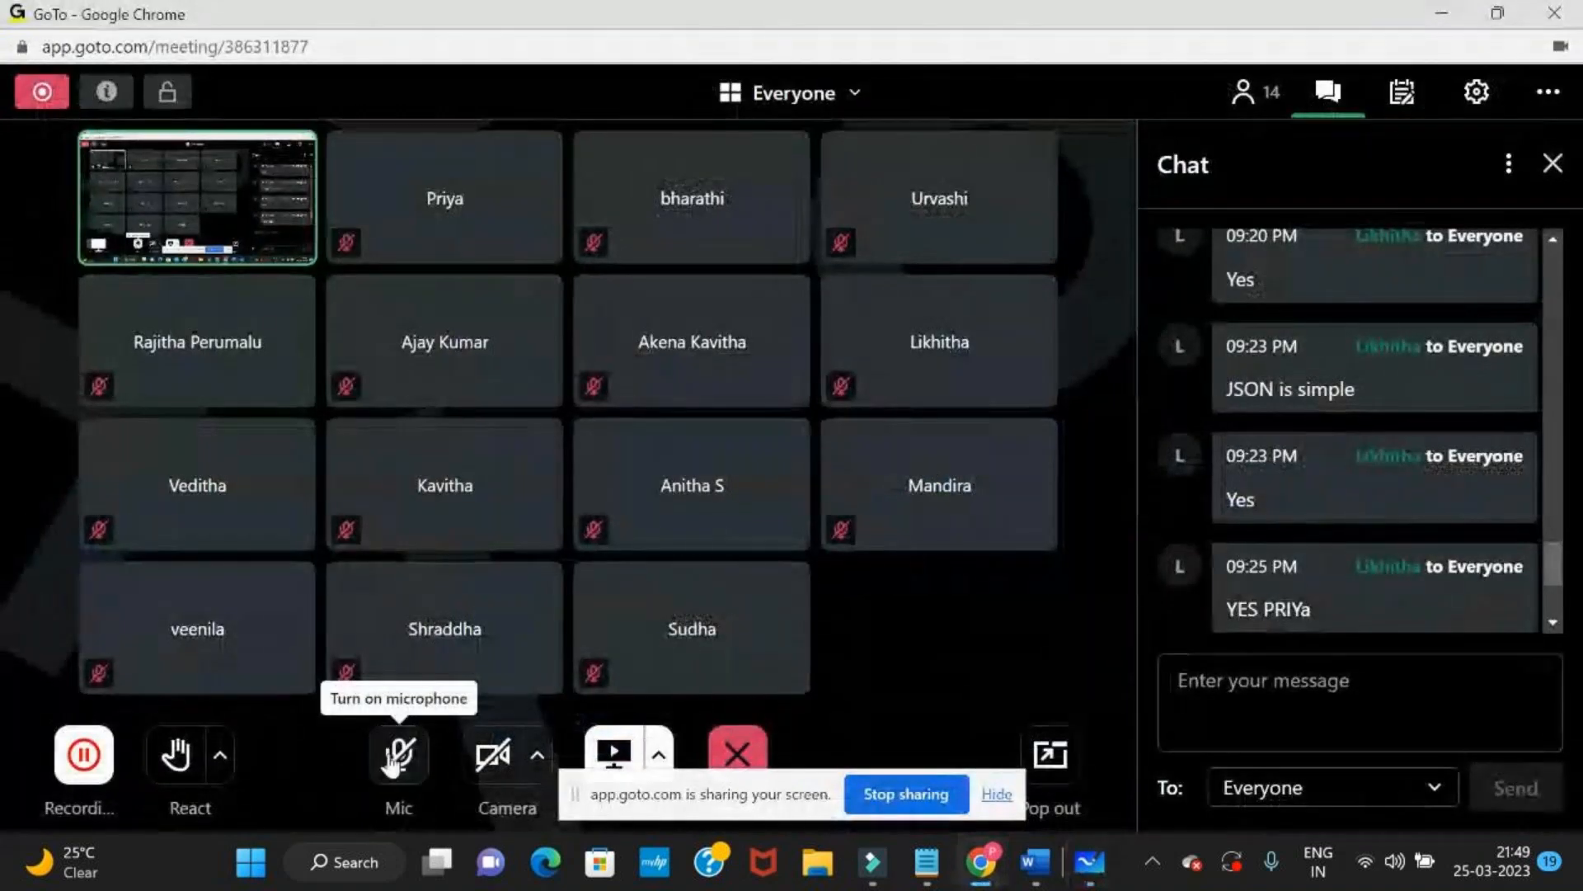
Switch from the meeting back to the Microsoft Whiteboard notes on HTTP methods and response status codes
{"action": "key", "text": "alt+Tab"}
{"action": "key", "text": "alt+Tab"}
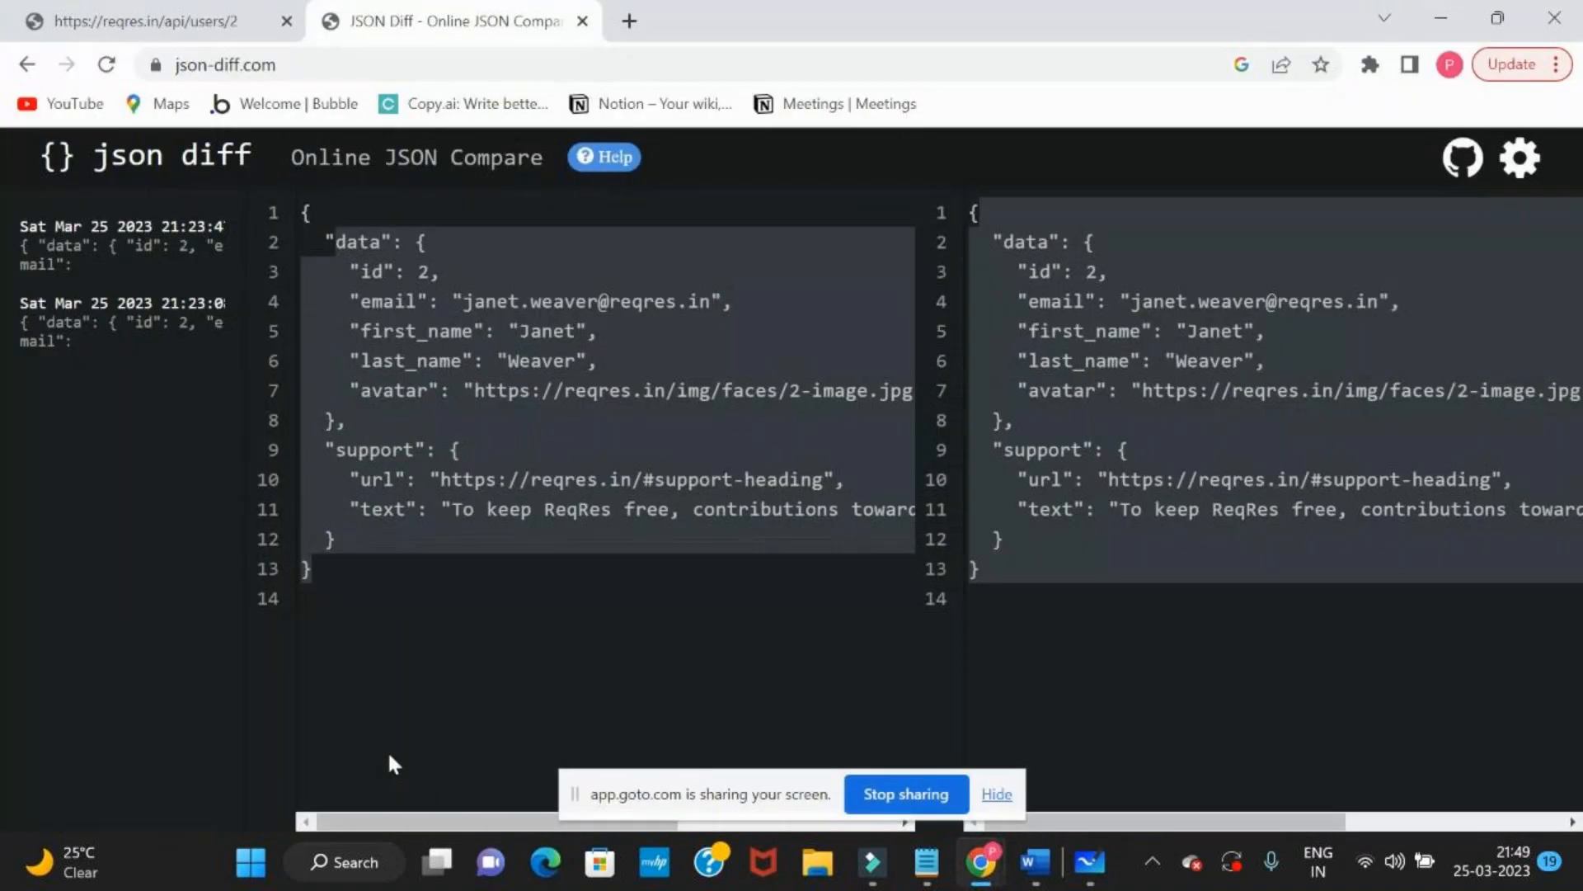
{"action": "key", "text": "alt+Tab"}
{"action": "key", "text": "alt+Tab"}
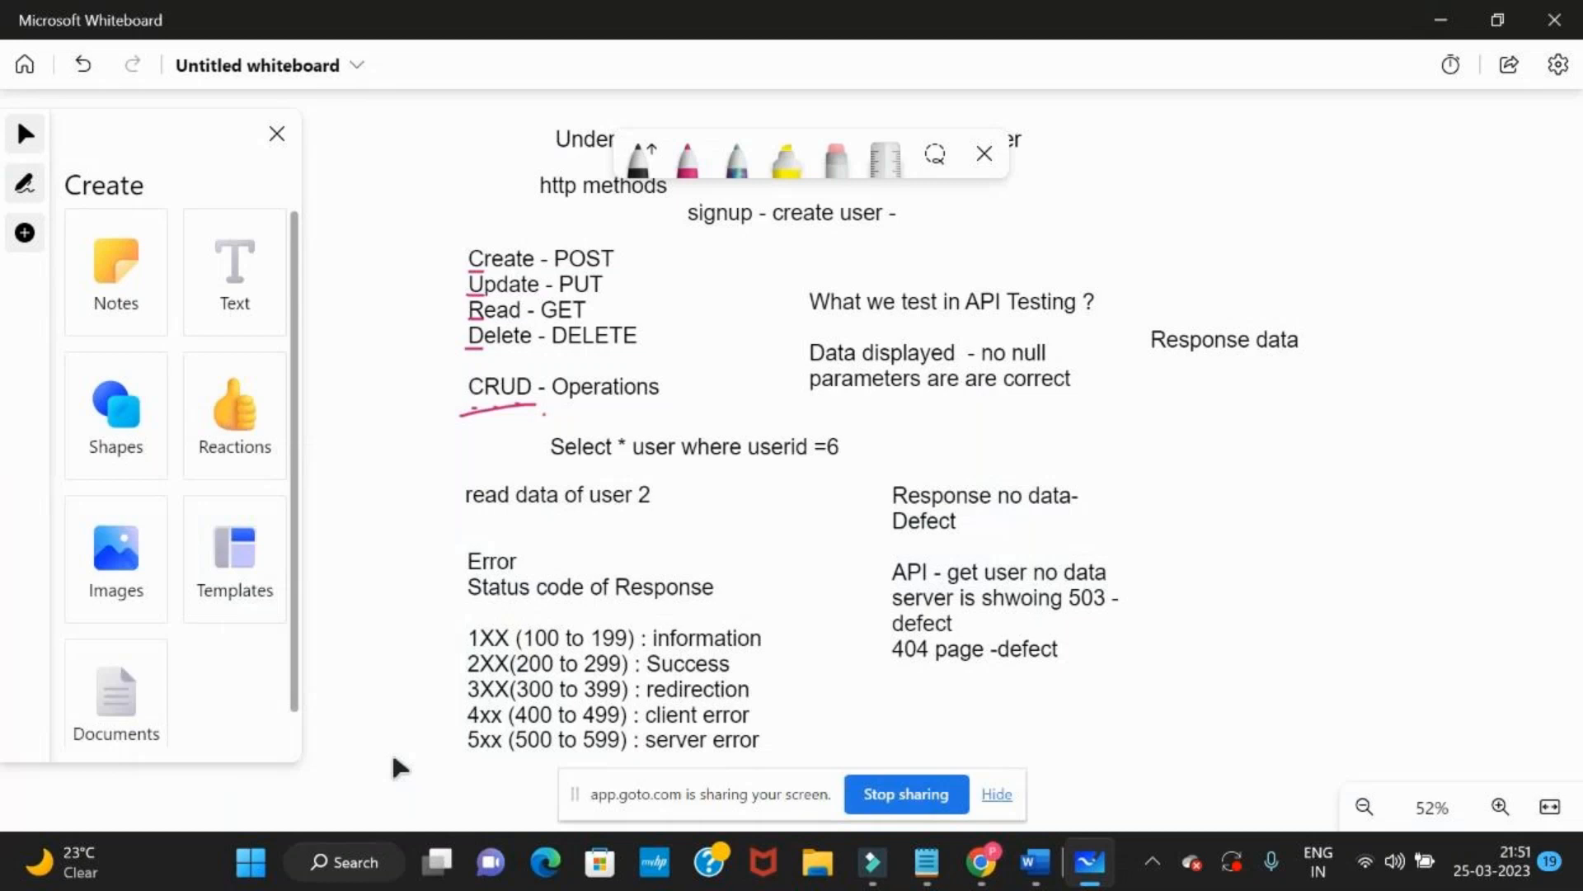
{"action": "key", "text": "alt+Tab"}
{"action": "key", "text": "alt+Tab"}
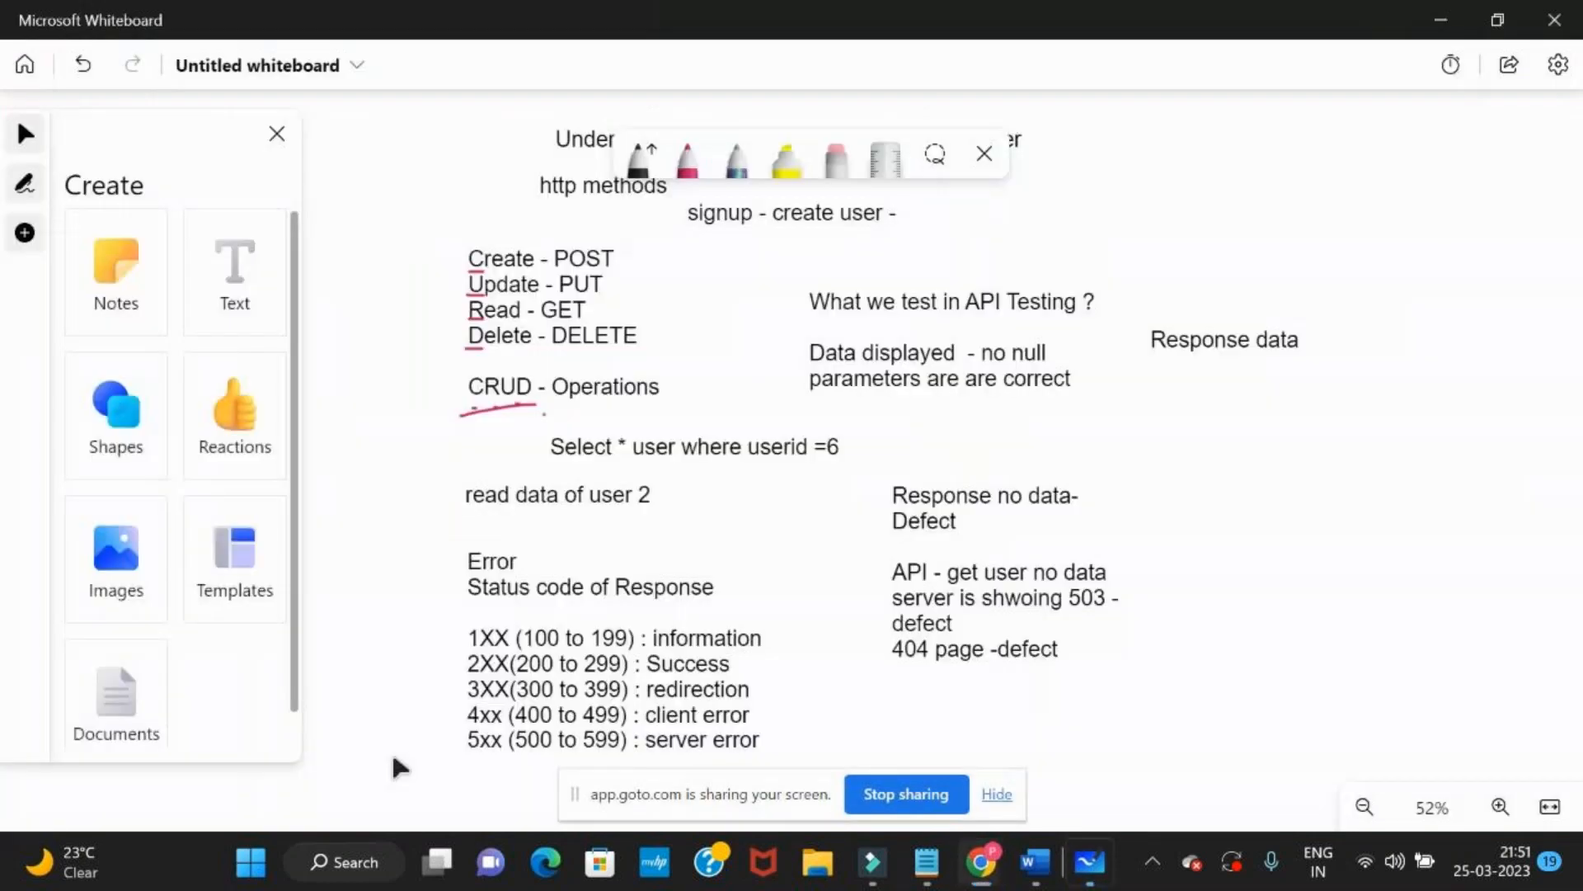
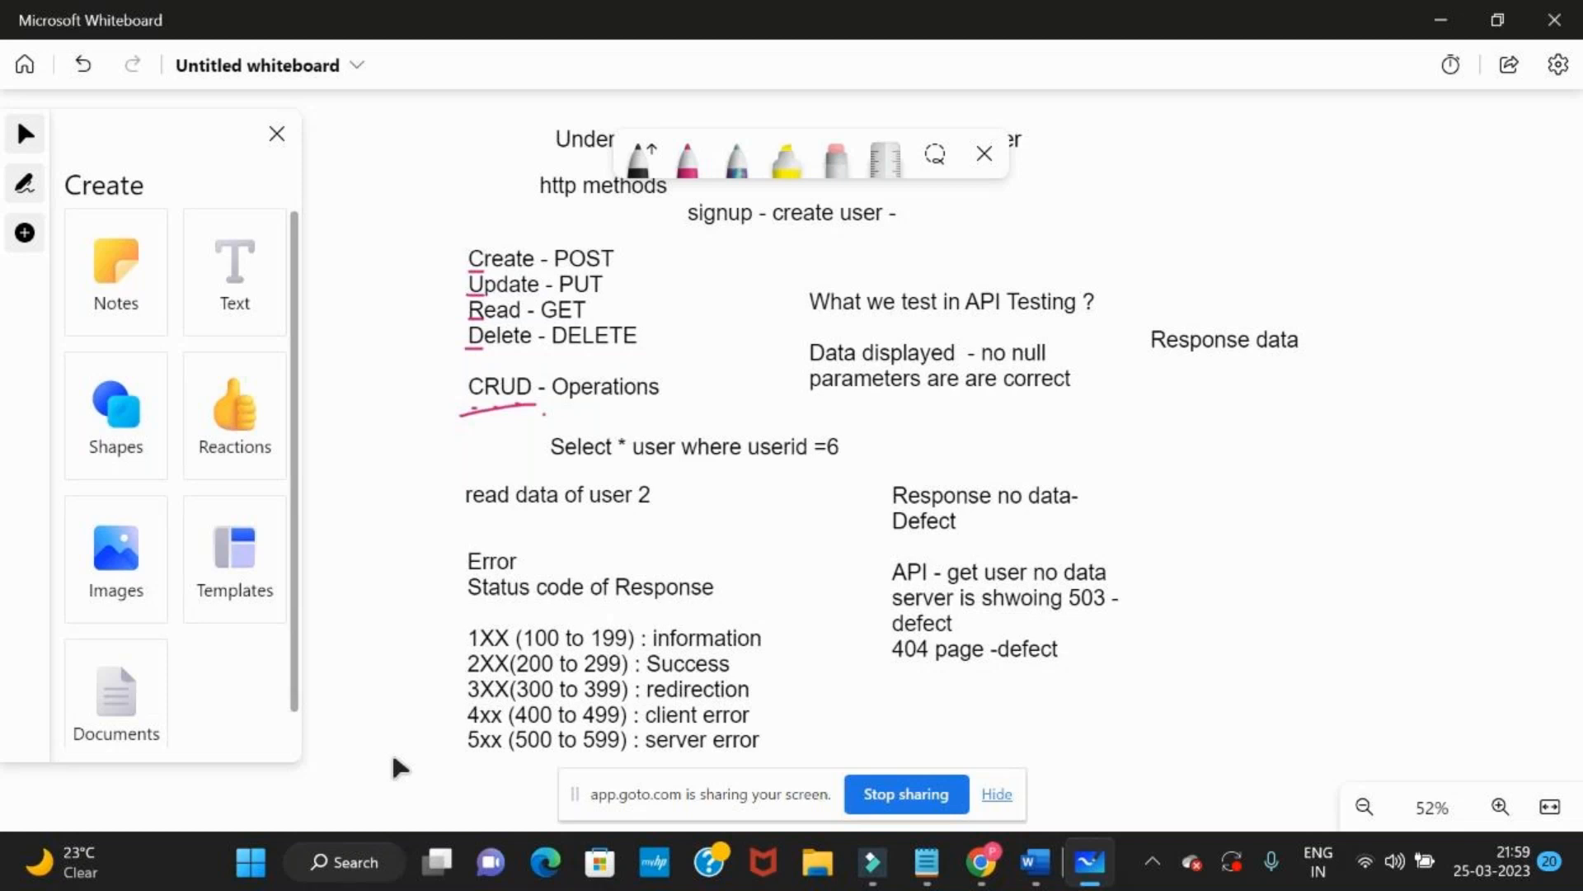
Switch to the GoTo meeting window, unmute the microphone and read down to the latest chat messages
{"action": "key", "text": "alt+Tab"}
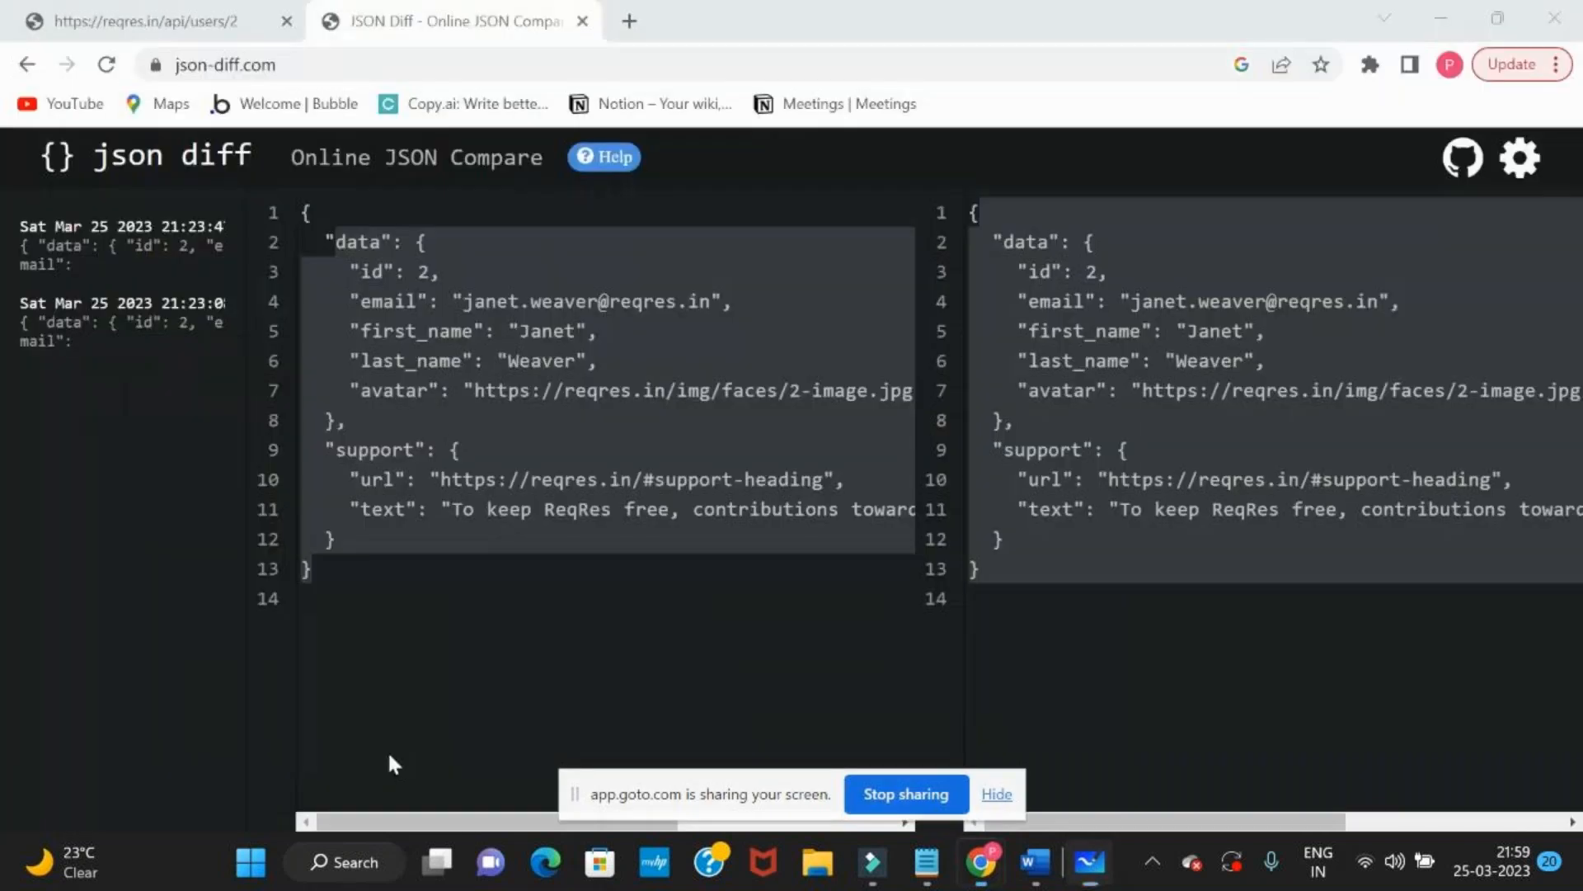
{"action": "key", "text": "alt+Tab"}
{"action": "key", "text": "Tab"}
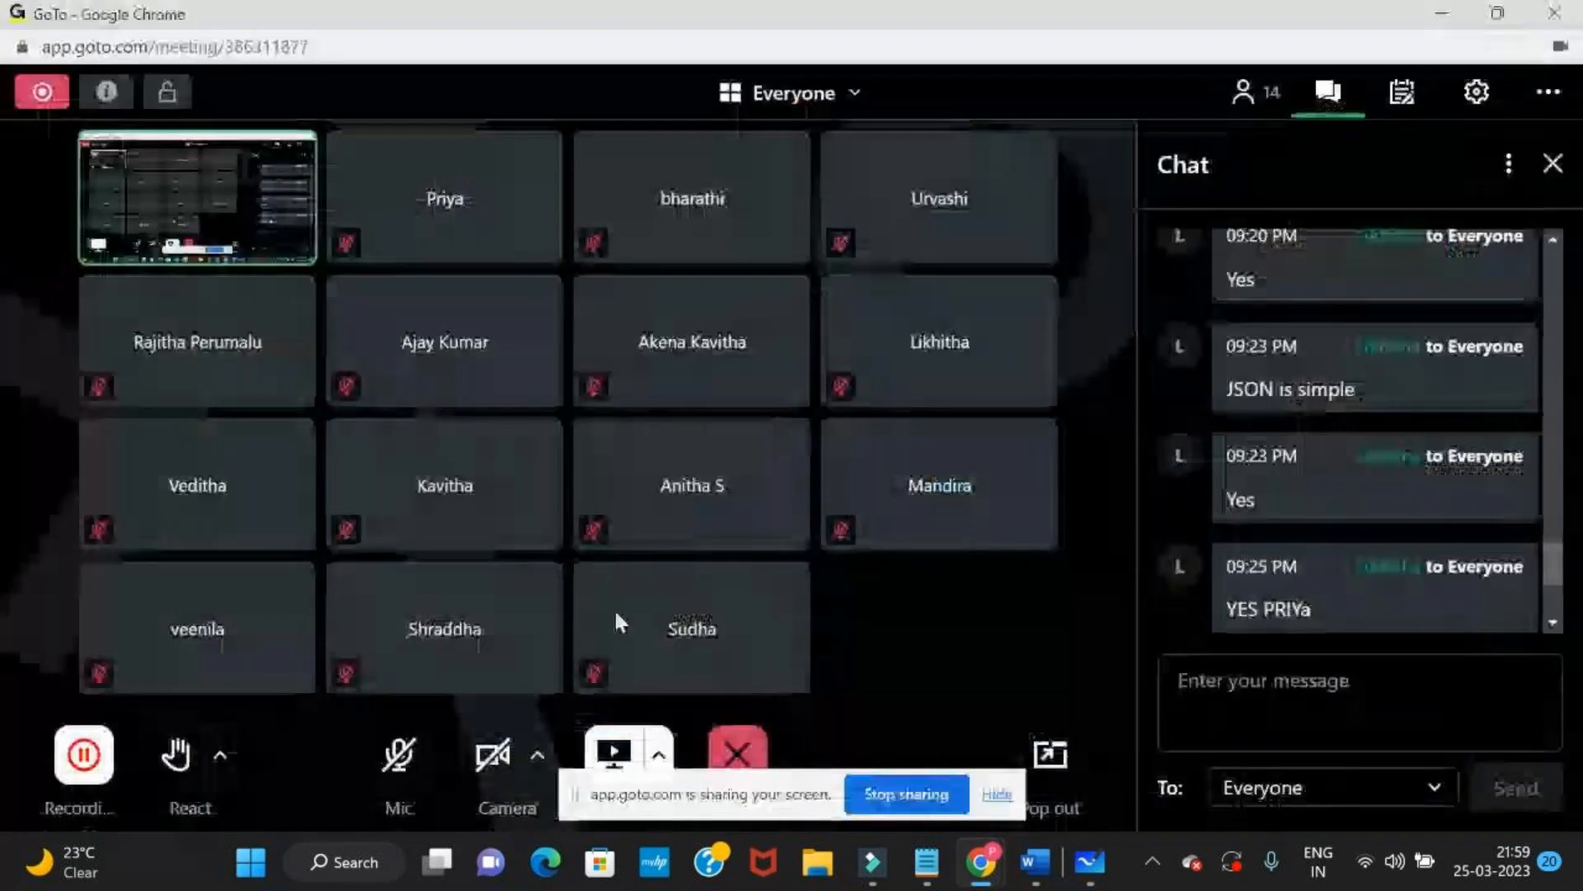
{"action": "left_click", "coordinate": [393, 742]}
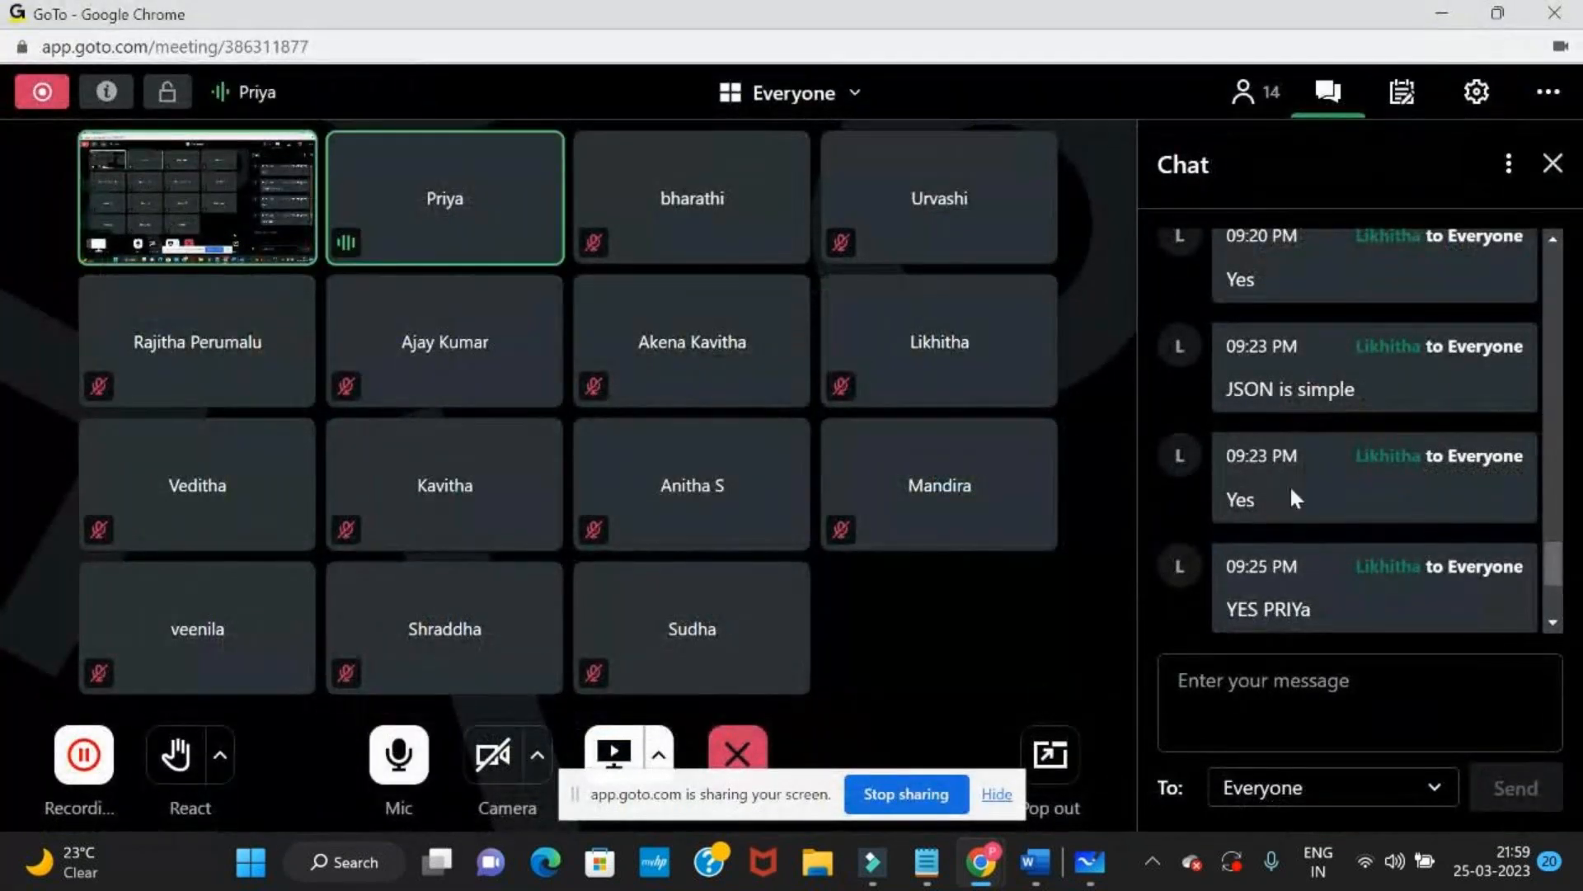
{"action": "scroll", "coordinate": [1320, 474], "scroll_direction": "down", "scroll_amount": 3}
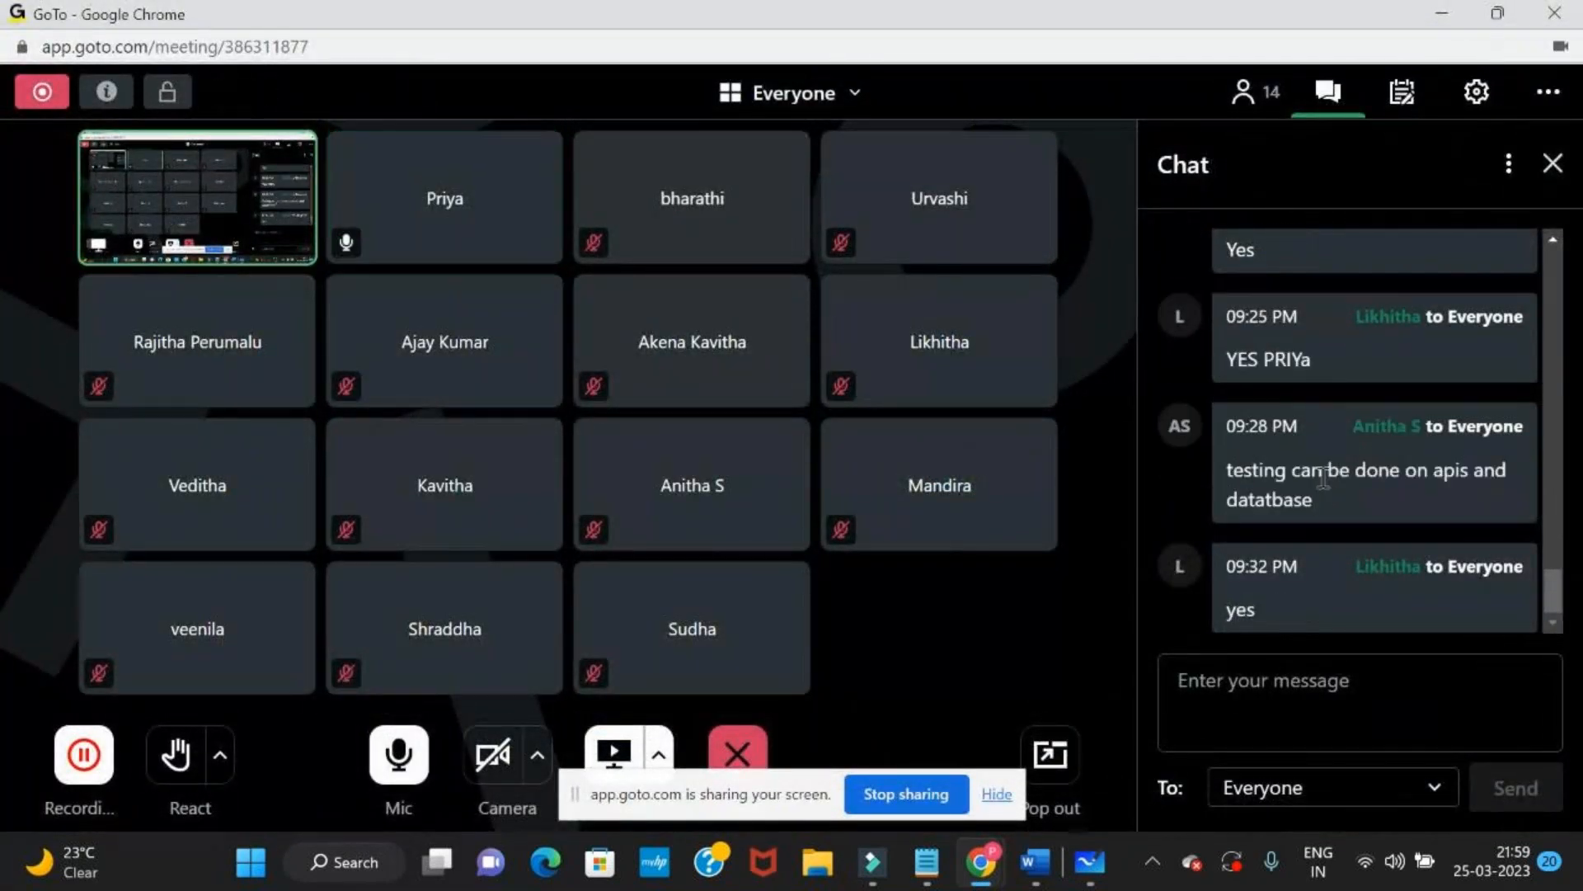
Return to Microsoft Whiteboard and review the notes from the Postman tool down to the response status codes
{"action": "key", "text": "alt+Tab"}
{"action": "key", "text": "alt+Tab"}
{"action": "key", "text": "alt+Tab"}
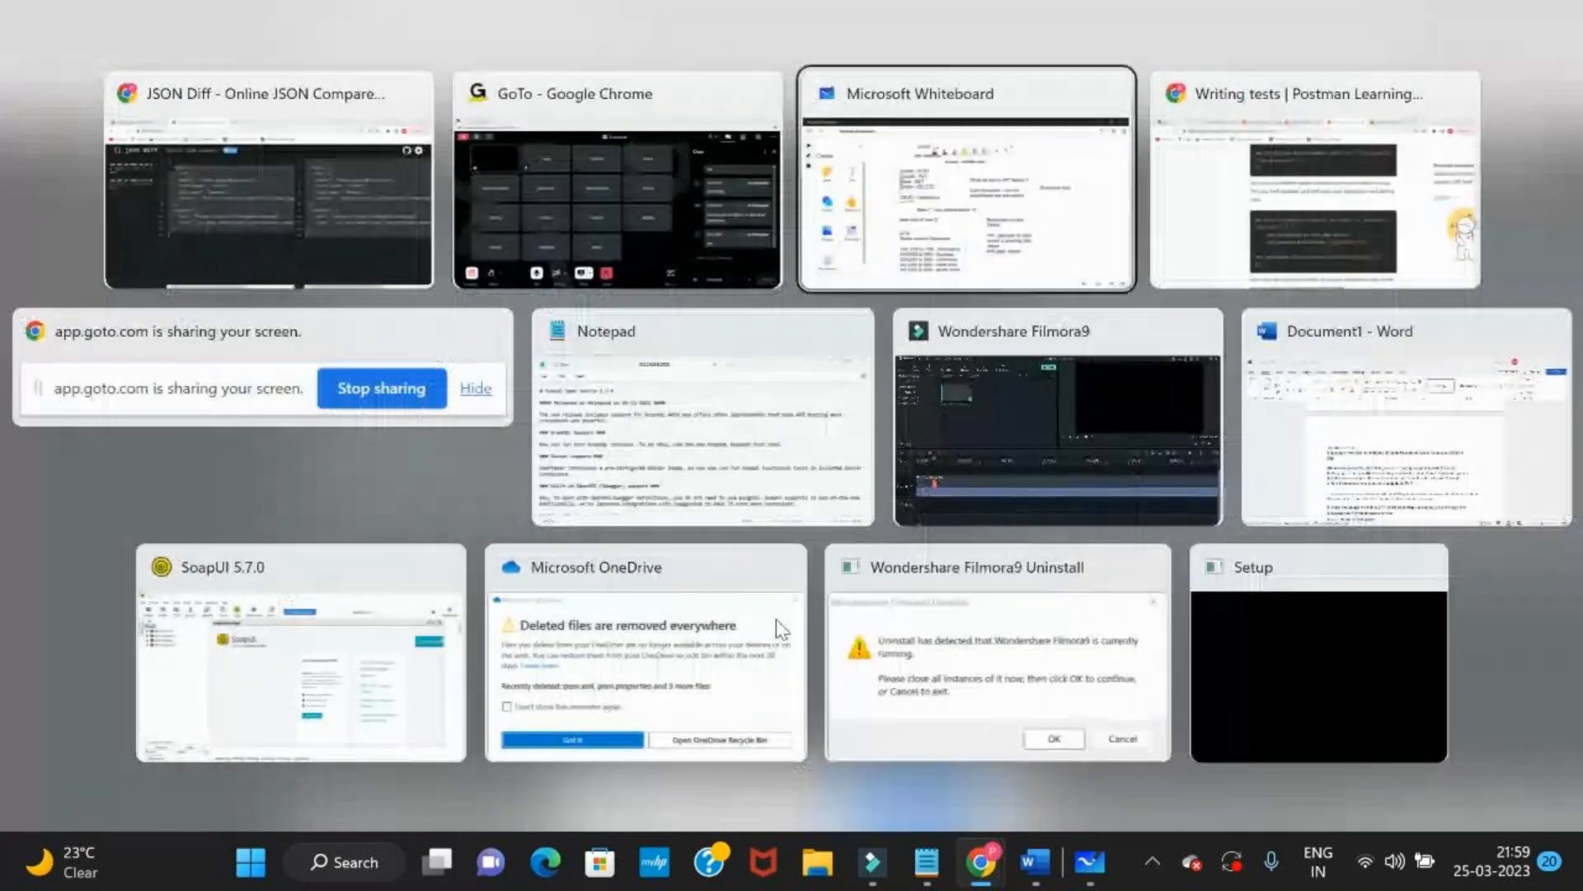
{"action": "scroll", "coordinate": [384, 610], "scroll_direction": "up", "scroll_amount": 2}
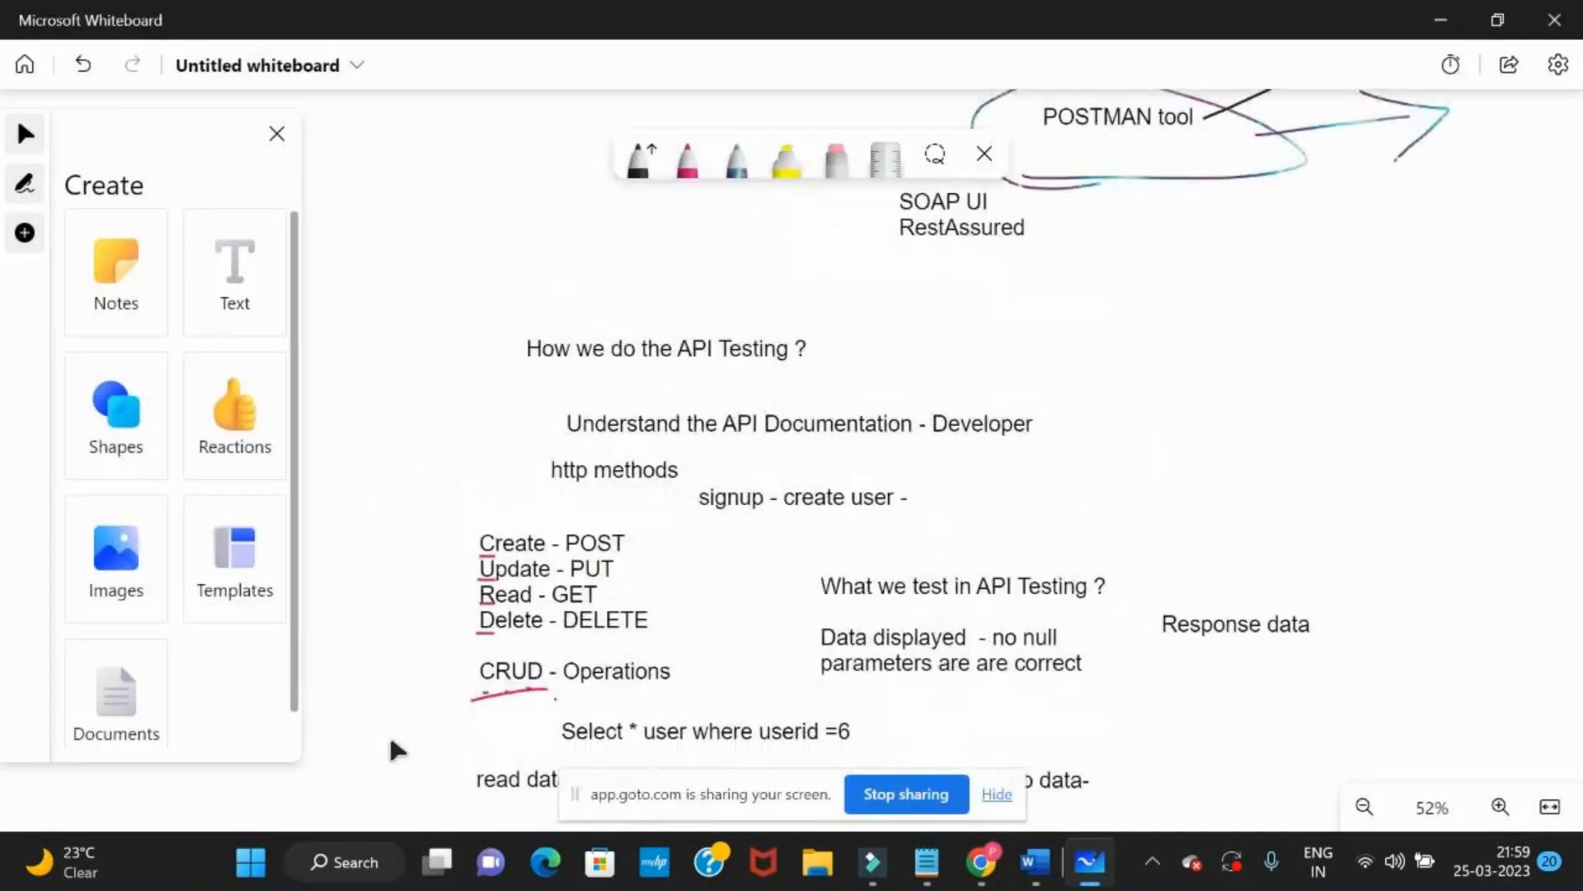
{"action": "scroll", "coordinate": [470, 555], "scroll_direction": "up", "scroll_amount": 3}
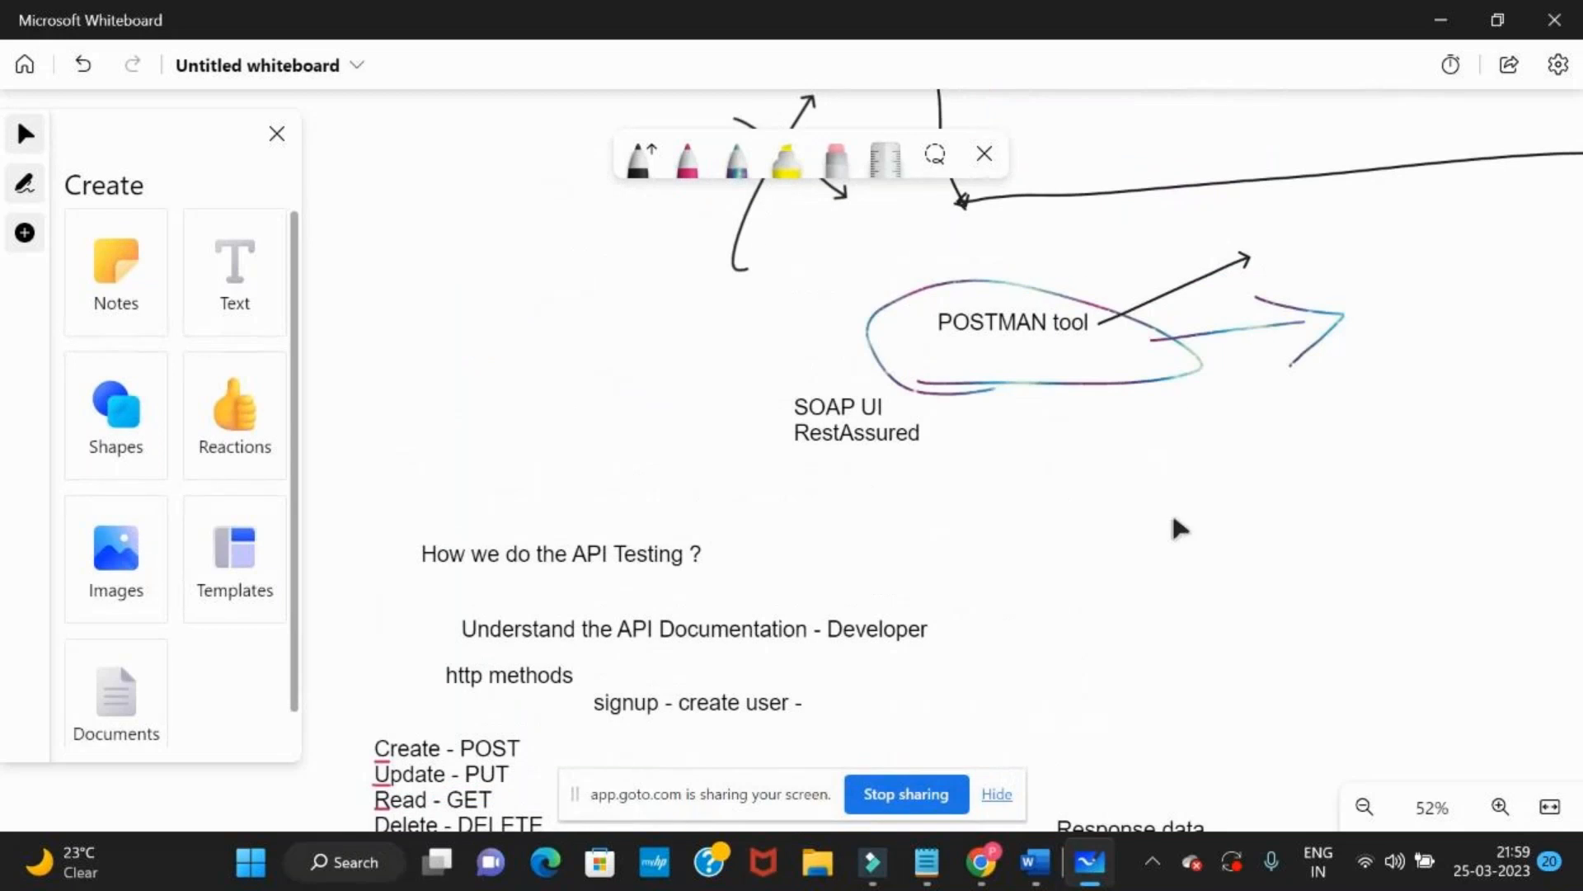
{"action": "left_click_drag", "start_coordinate": [1177, 537], "coordinate": [1149, 141]}
{"action": "left_click_drag", "start_coordinate": [1197, 494], "coordinate": [1238, 358]}
{"action": "left_click_drag", "start_coordinate": [1215, 435], "coordinate": [1216, 400]}
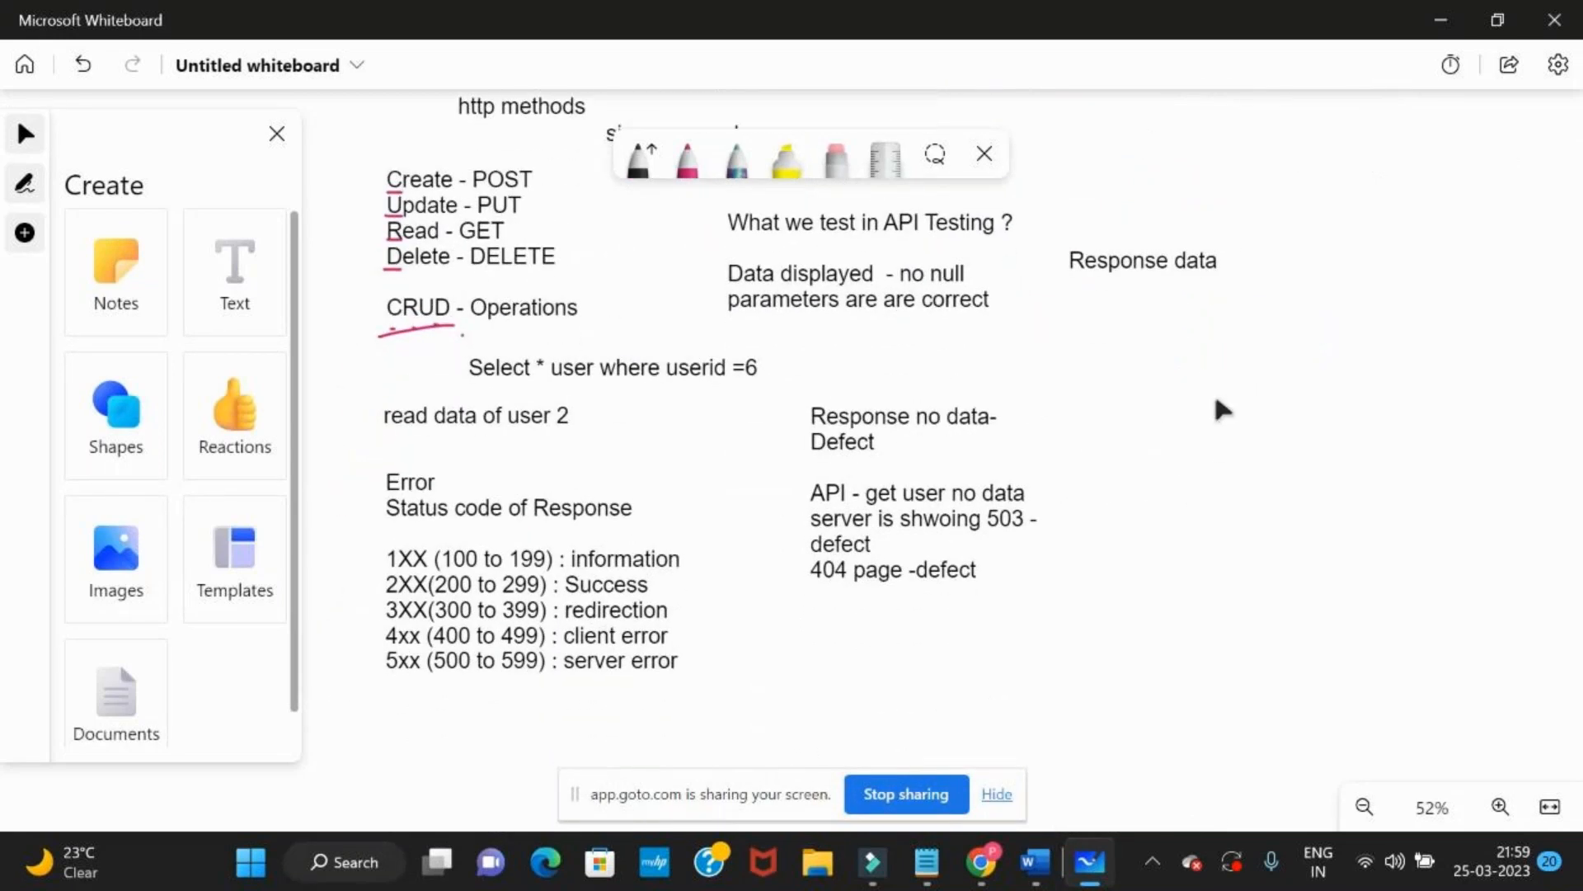
{"action": "key", "text": "alt+Tab"}
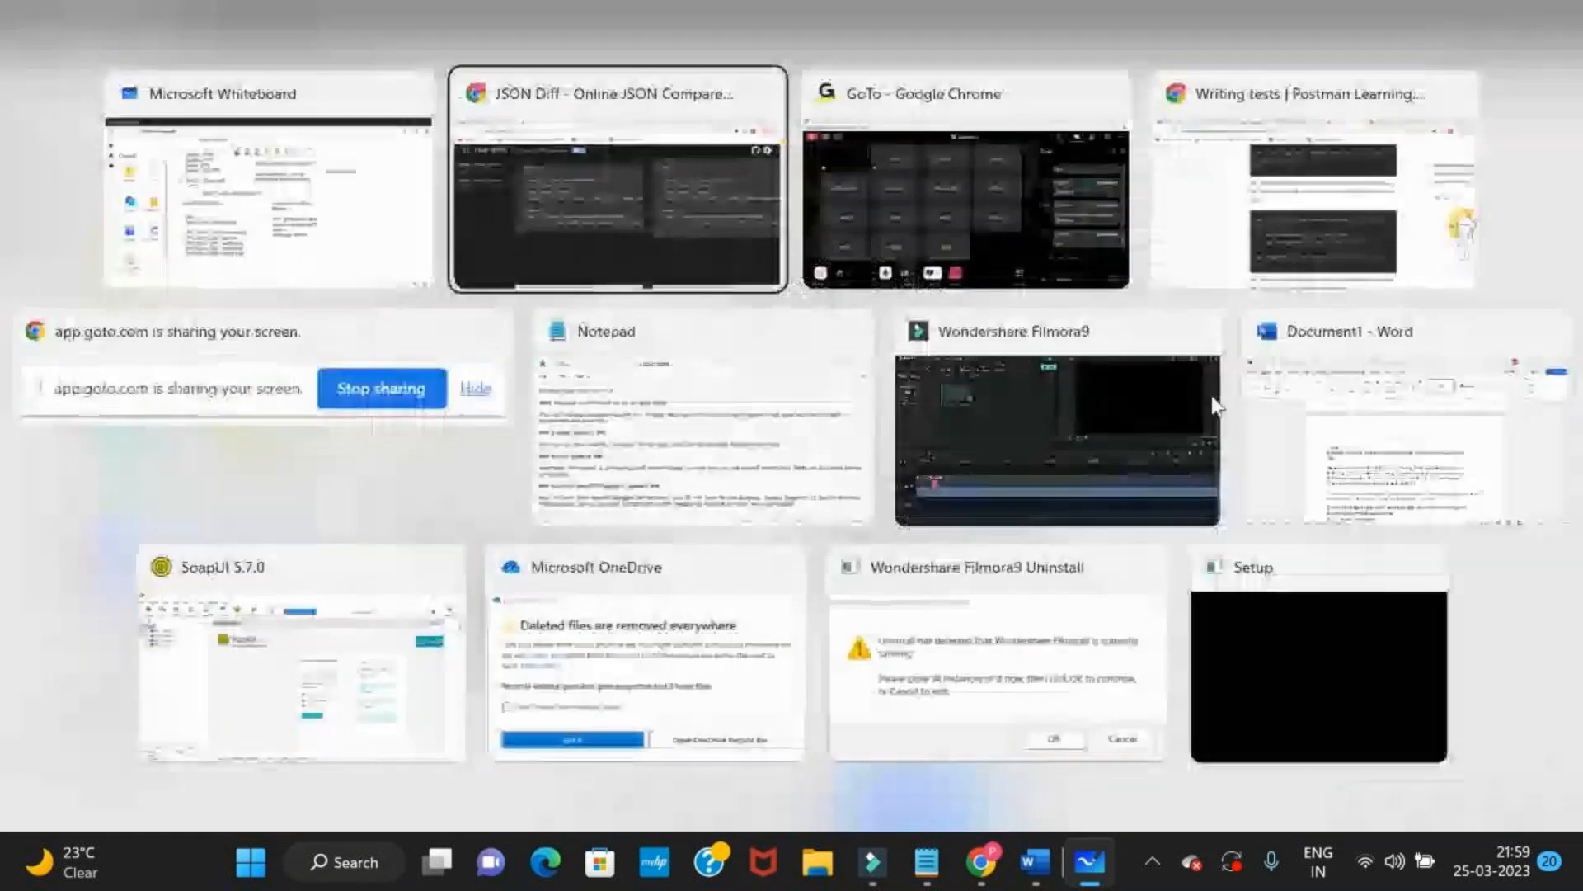
{"action": "key", "text": "alt+Tab"}
{"action": "key", "text": "alt+Tab"}
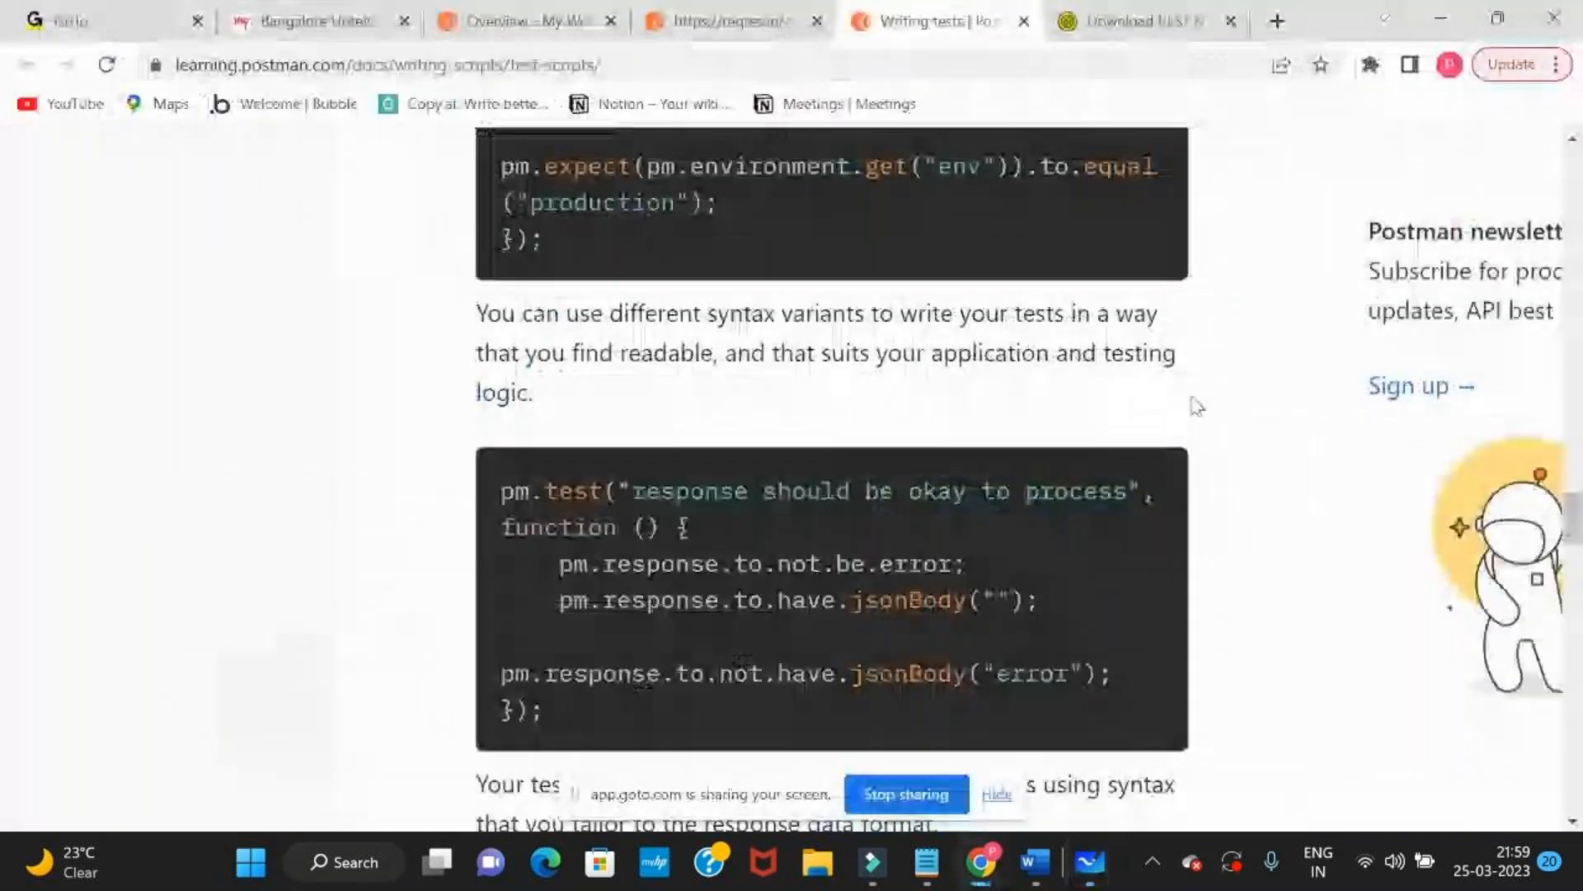
{"action": "left_click", "coordinate": [522, 27]}
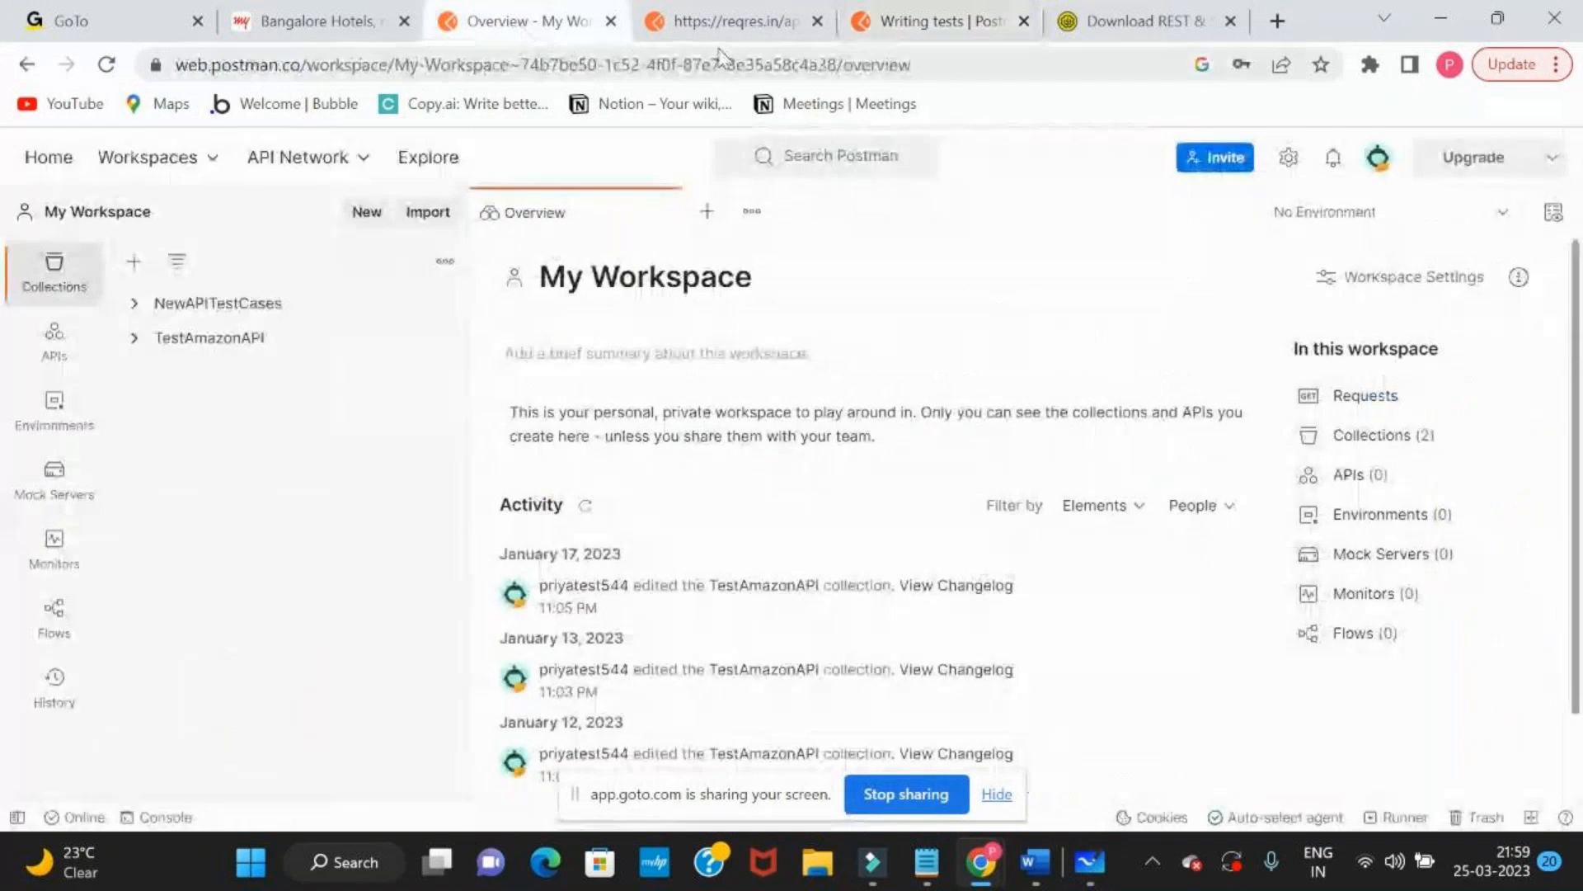
{"action": "left_click", "coordinate": [726, 25]}
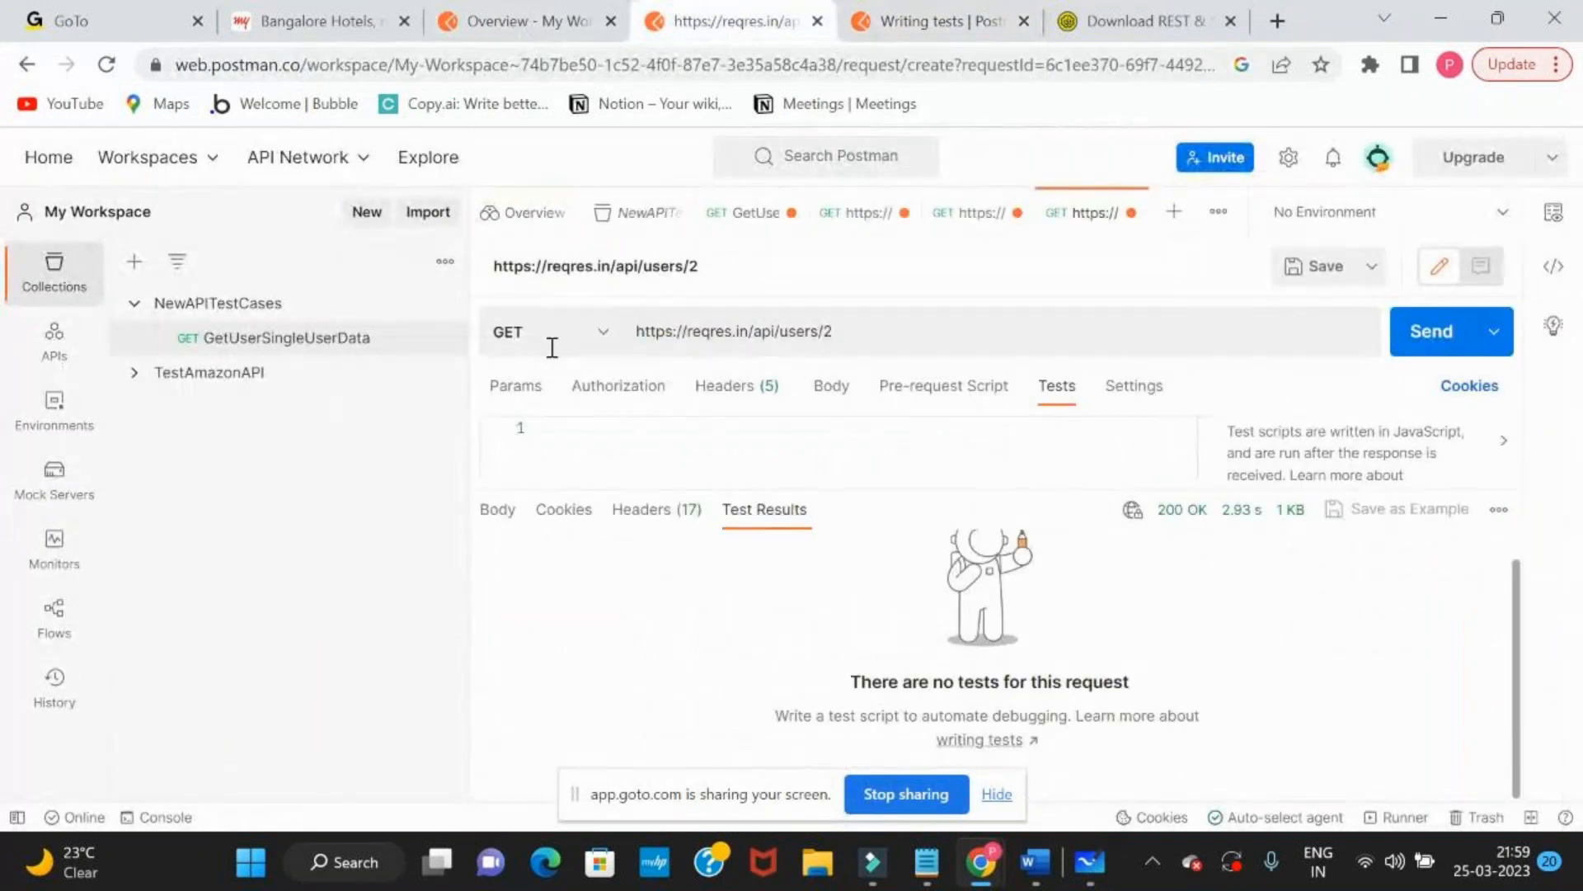
{"action": "left_click", "coordinate": [637, 216]}
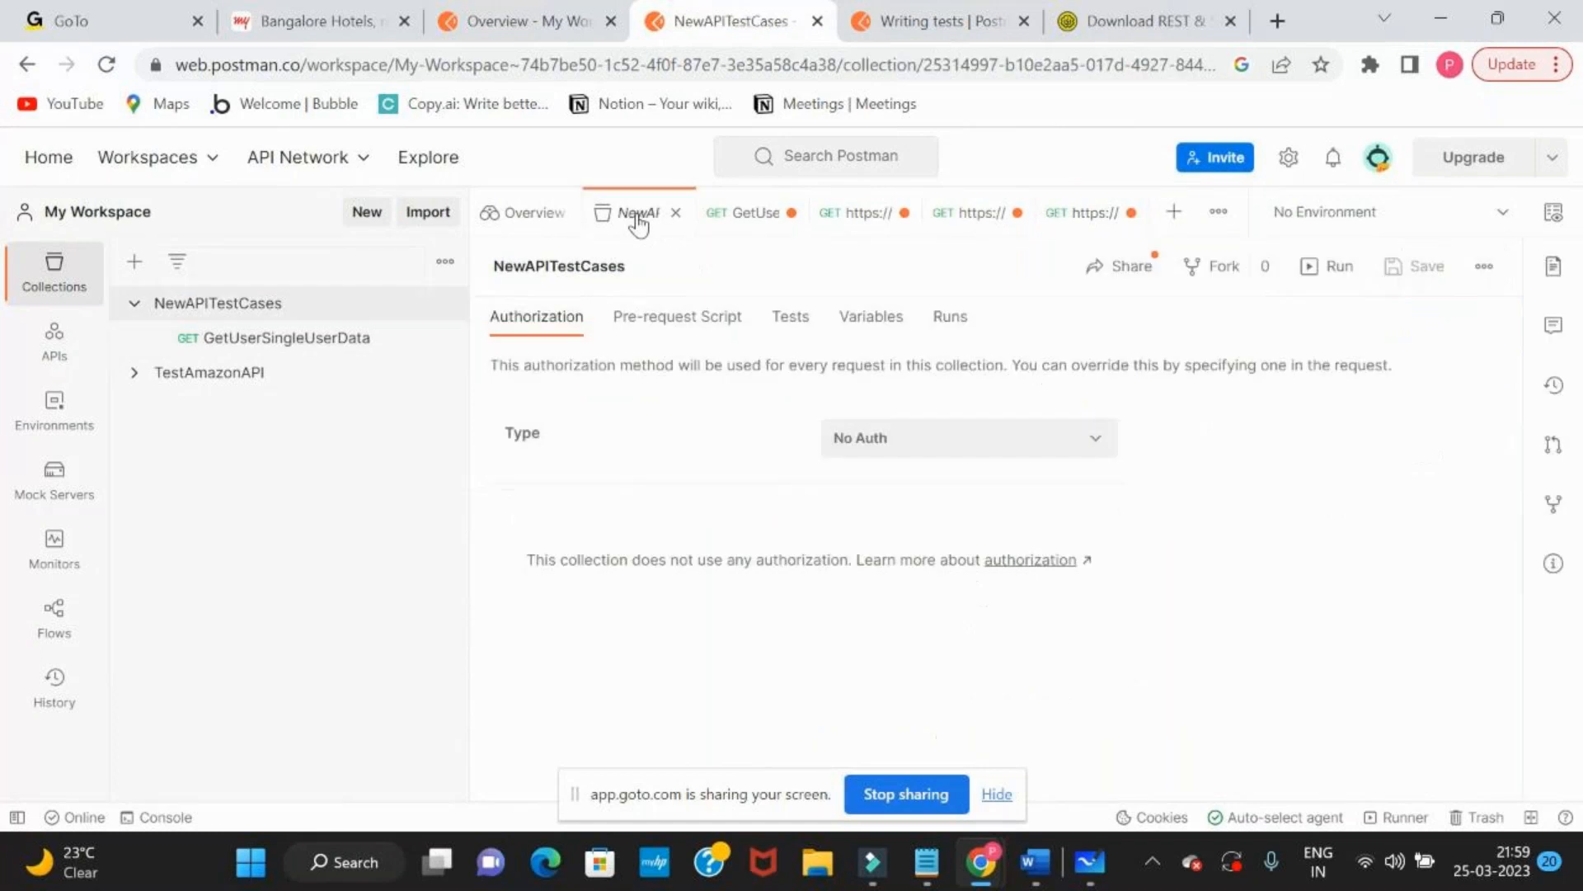
{"action": "left_click", "coordinate": [747, 213]}
{"action": "type", "text": "https://reqres.in/api/users/2"}
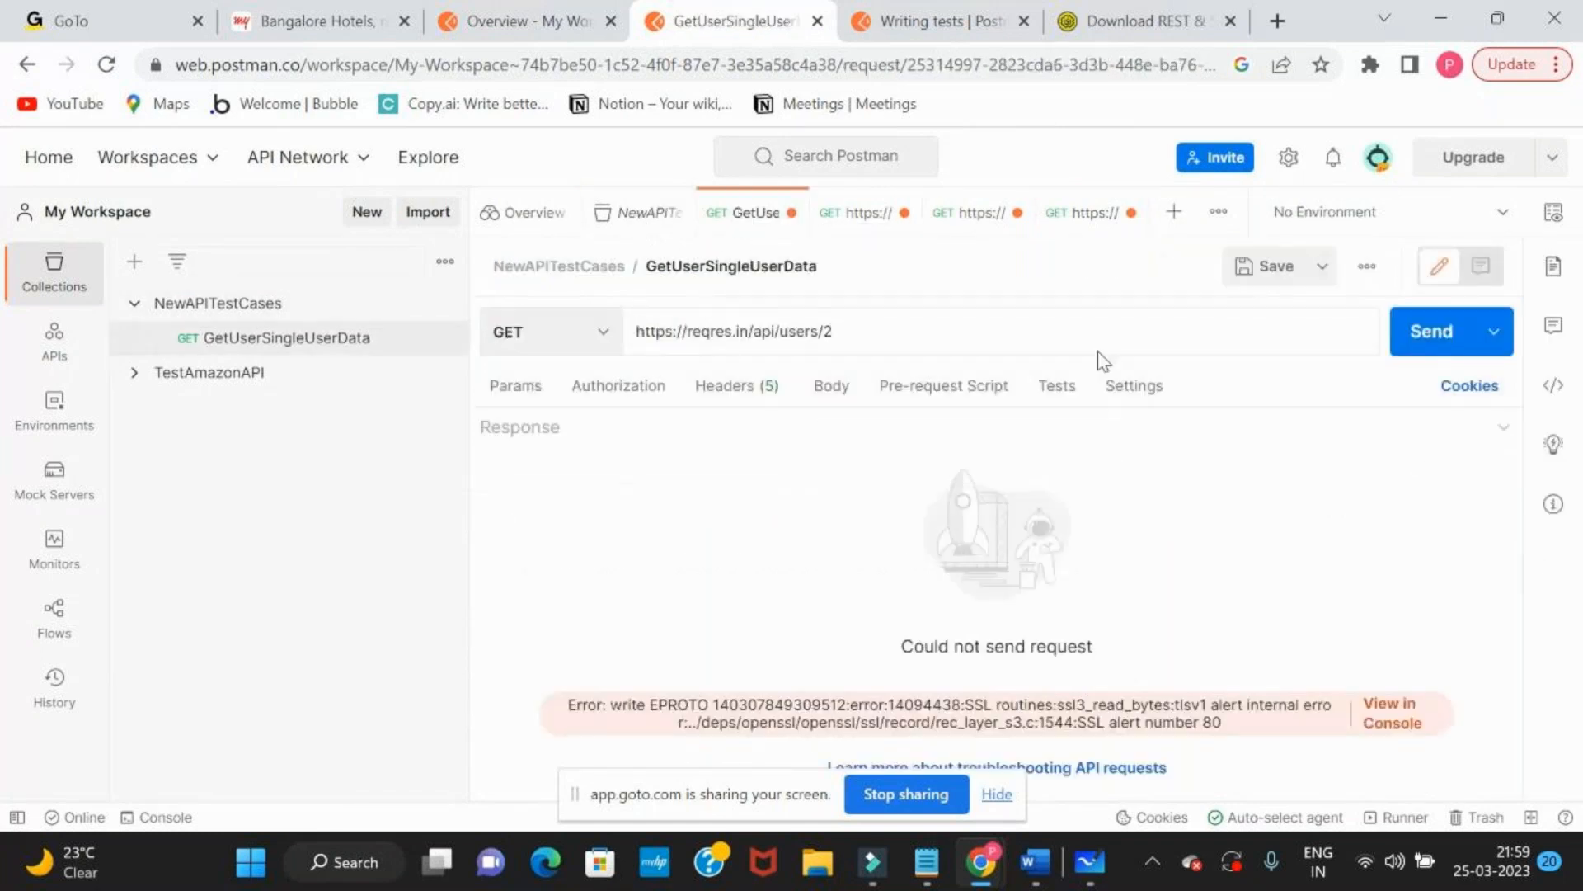
{"action": "left_click", "coordinate": [1402, 329]}
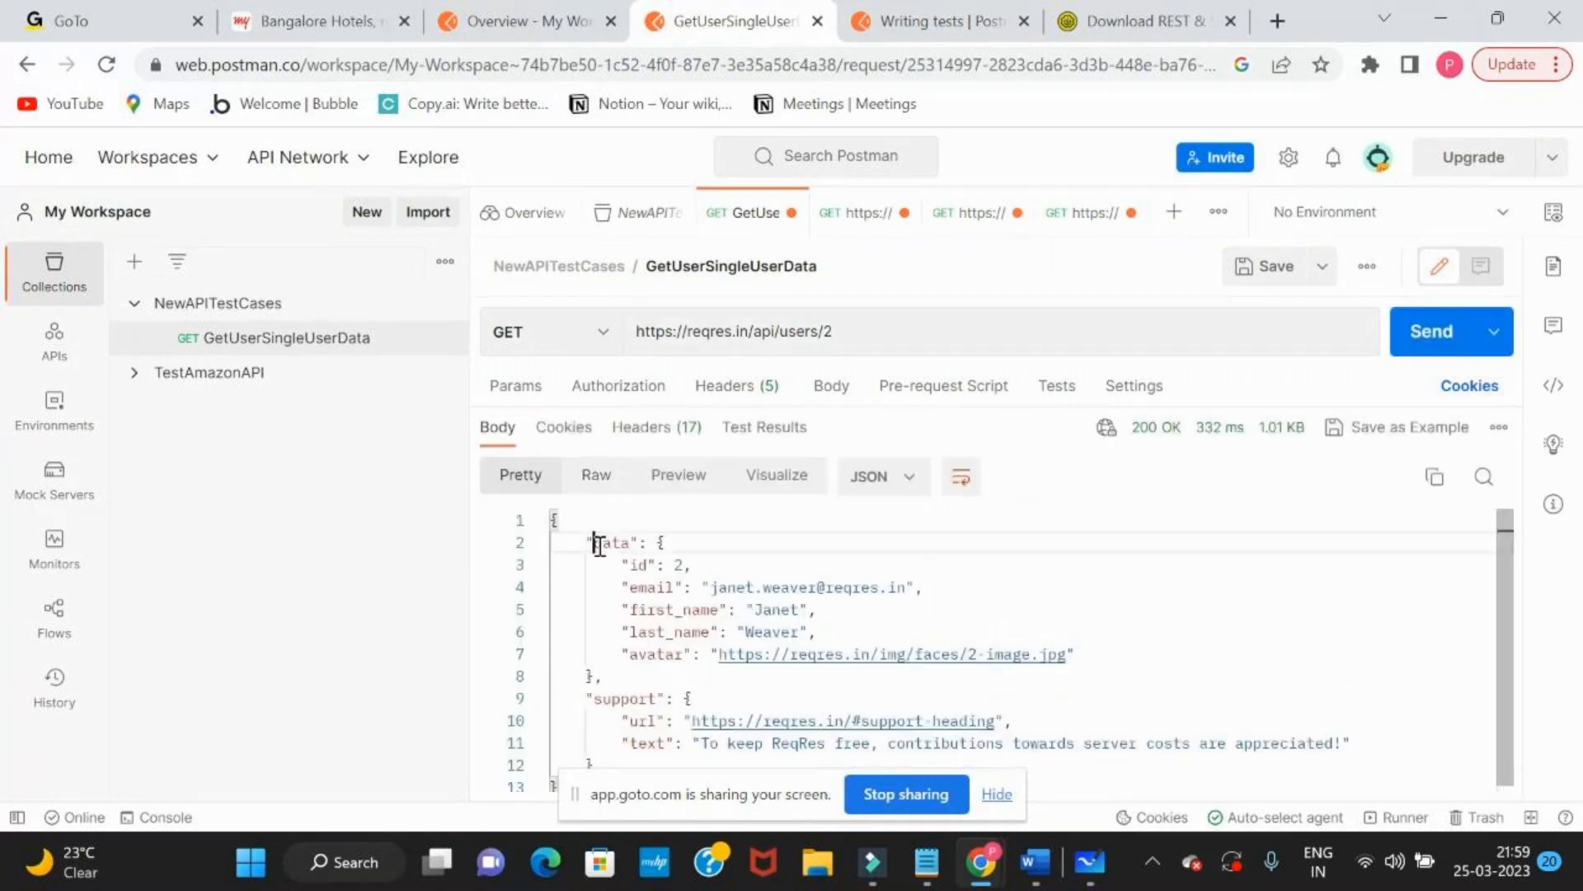
Highlight the user data in the JSON response body and point out the saved GetUserSingleUserData request in the collection
{"action": "left_click_drag", "start_coordinate": [594, 543], "coordinate": [691, 721]}
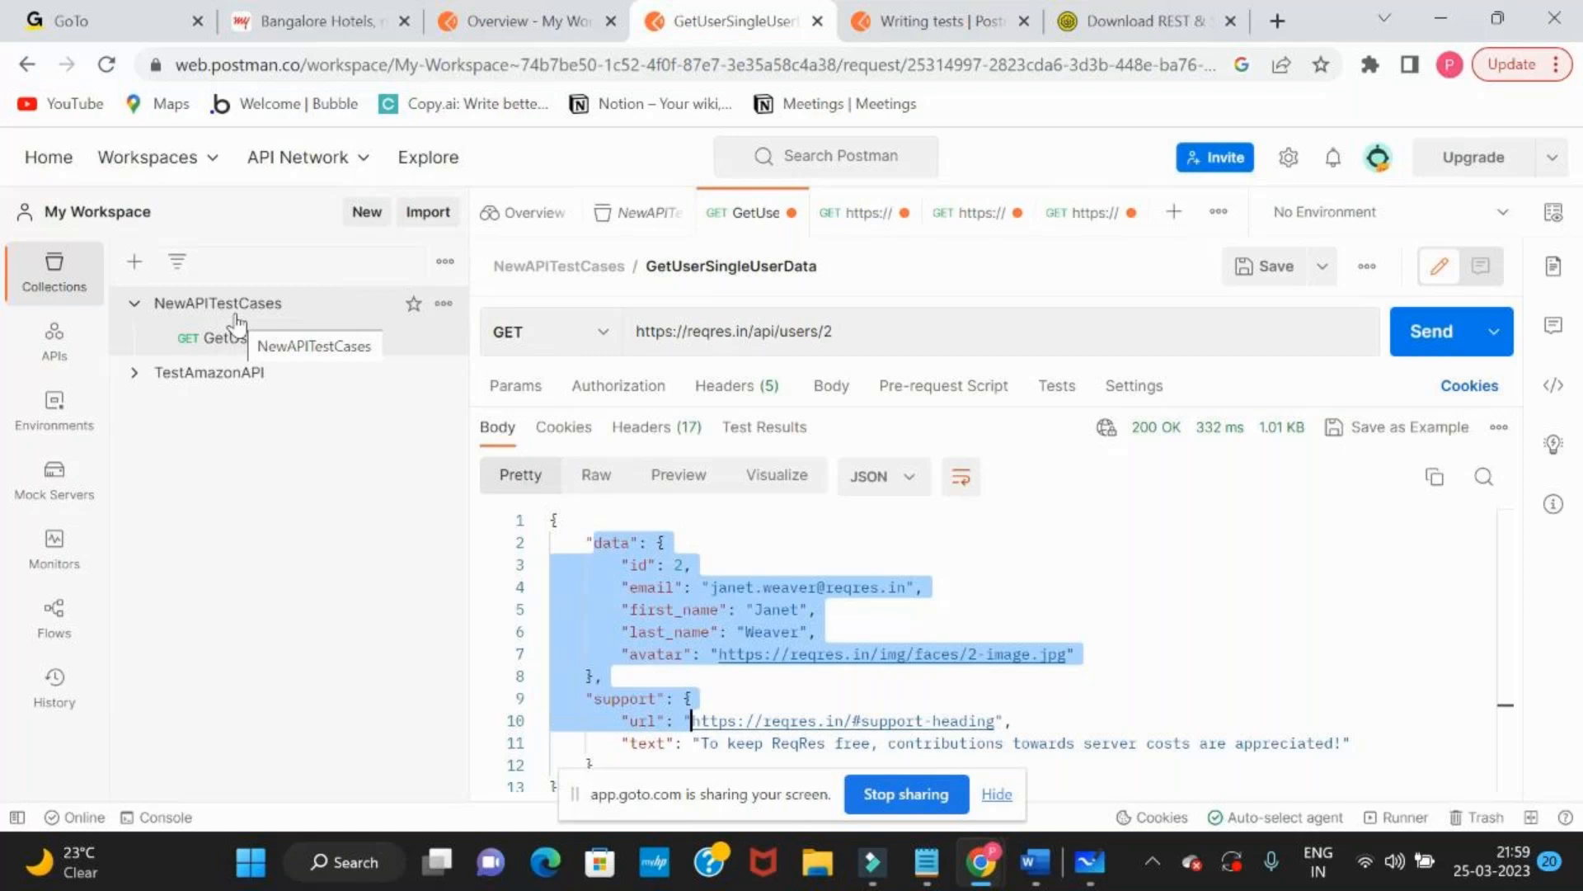
{"action": "left_click", "coordinate": [266, 338]}
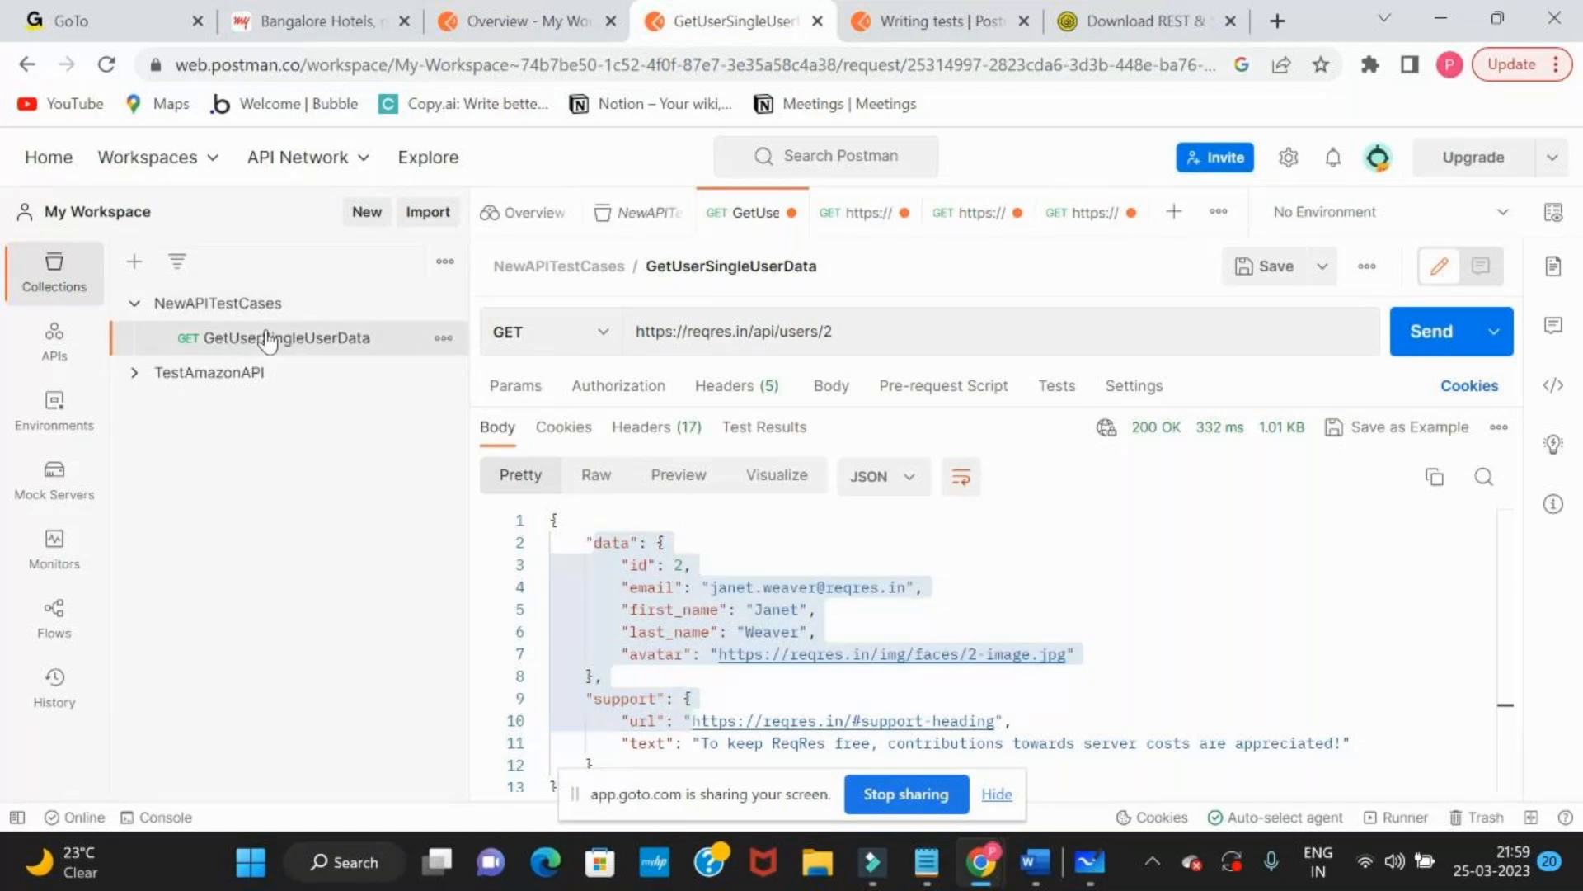
{"action": "left_click", "coordinate": [960, 583]}
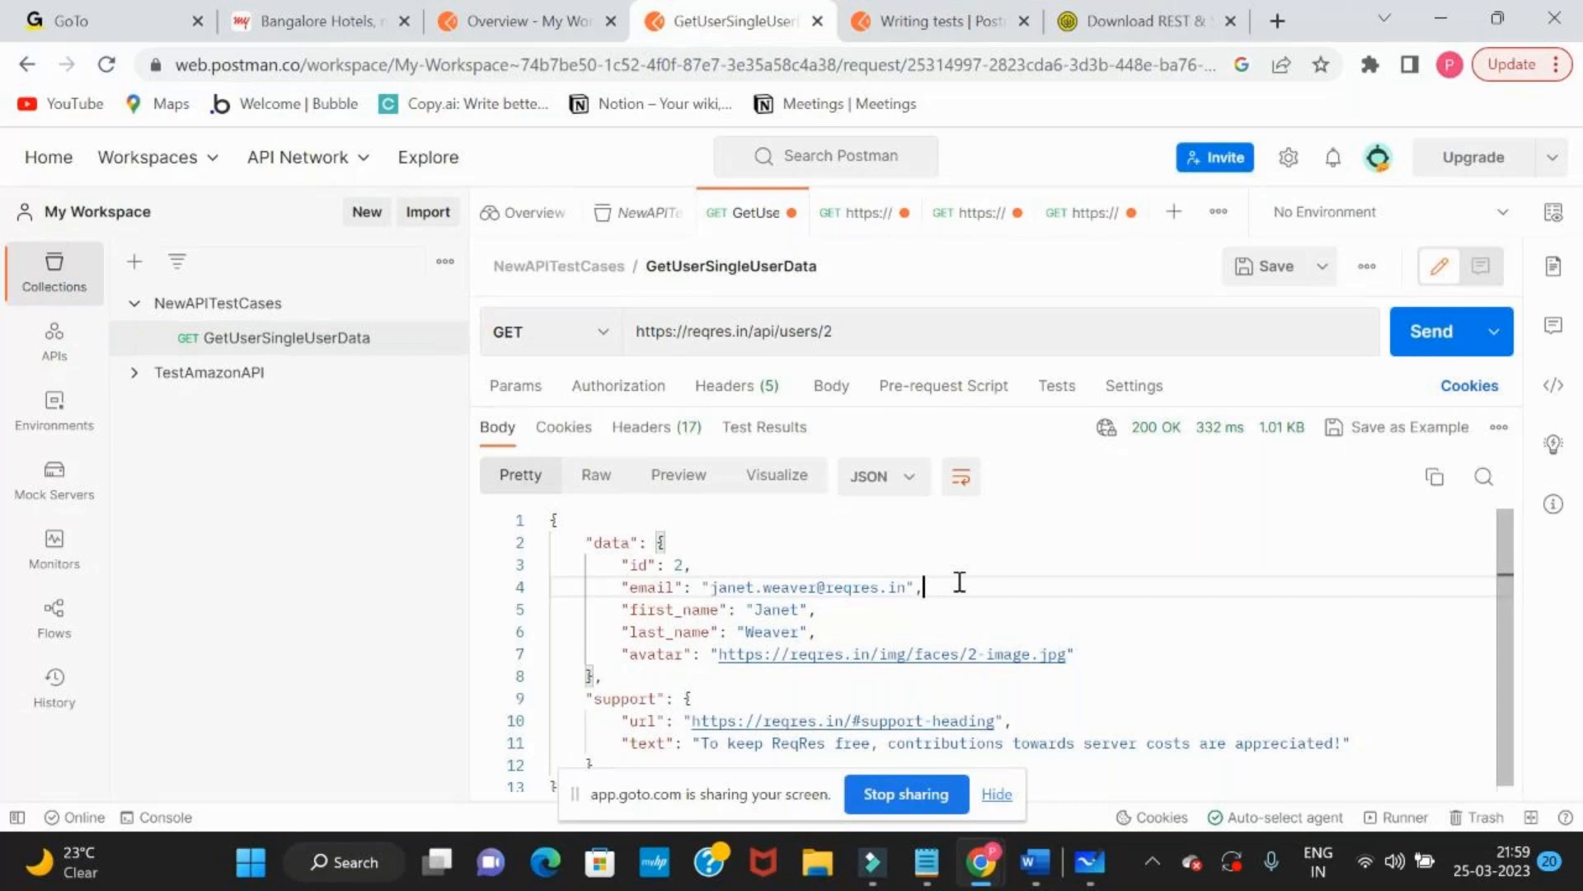
Switch from Postman to the GoTo meeting window and raise the volume for a participant's question
{"action": "key", "text": "alt+Tab"}
{"action": "key", "text": "alt+Tab"}
{"action": "key", "text": "alt+Tab"}
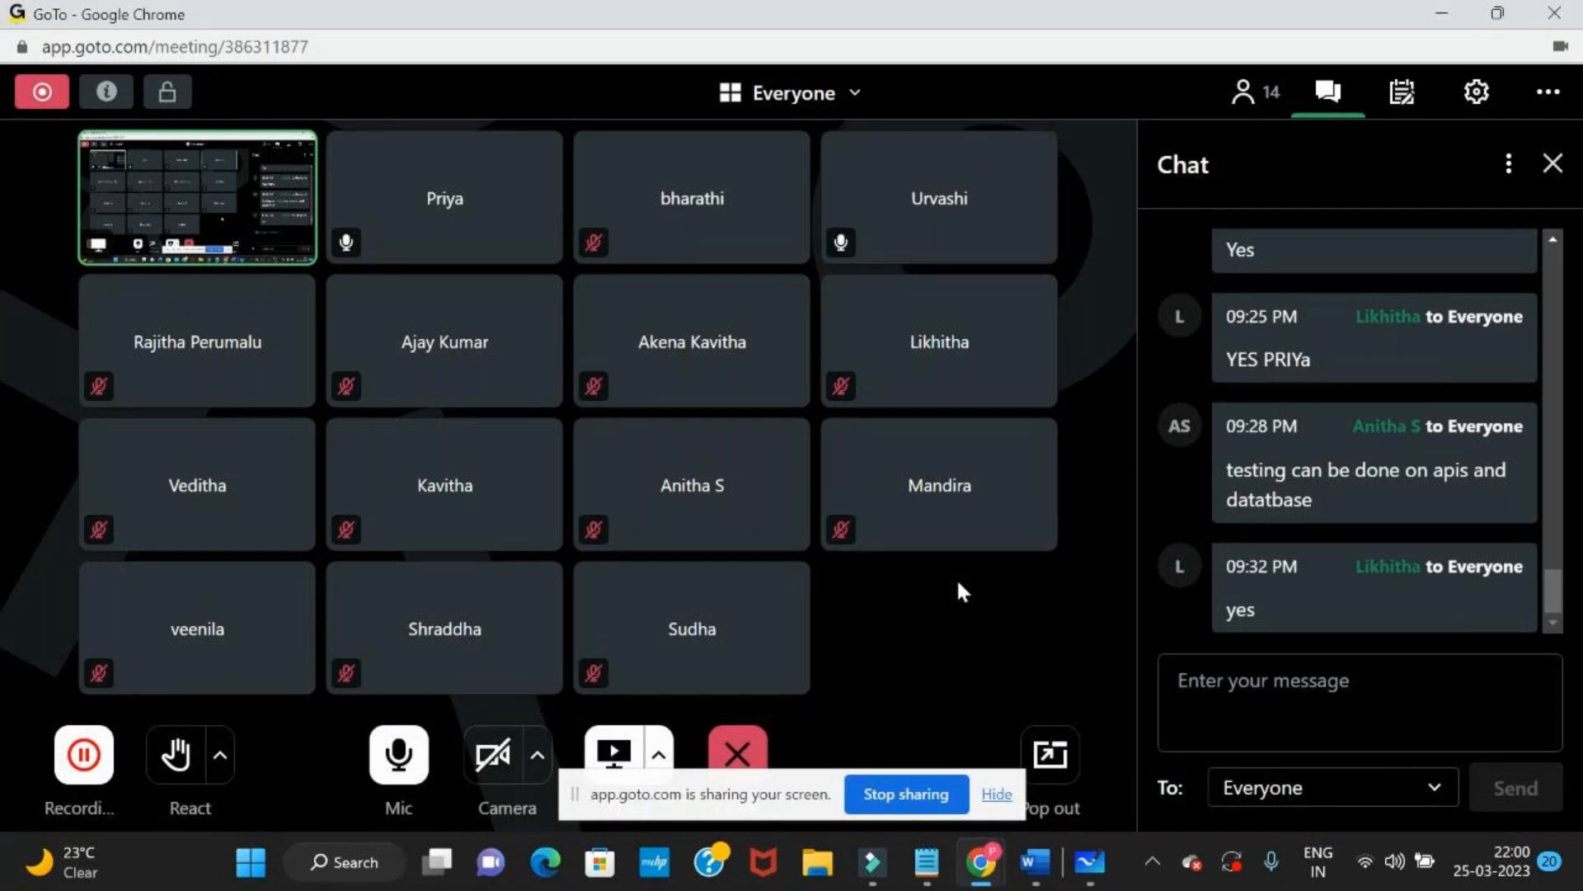
{"action": "key", "text": "XF86AudioRaiseVolume"}
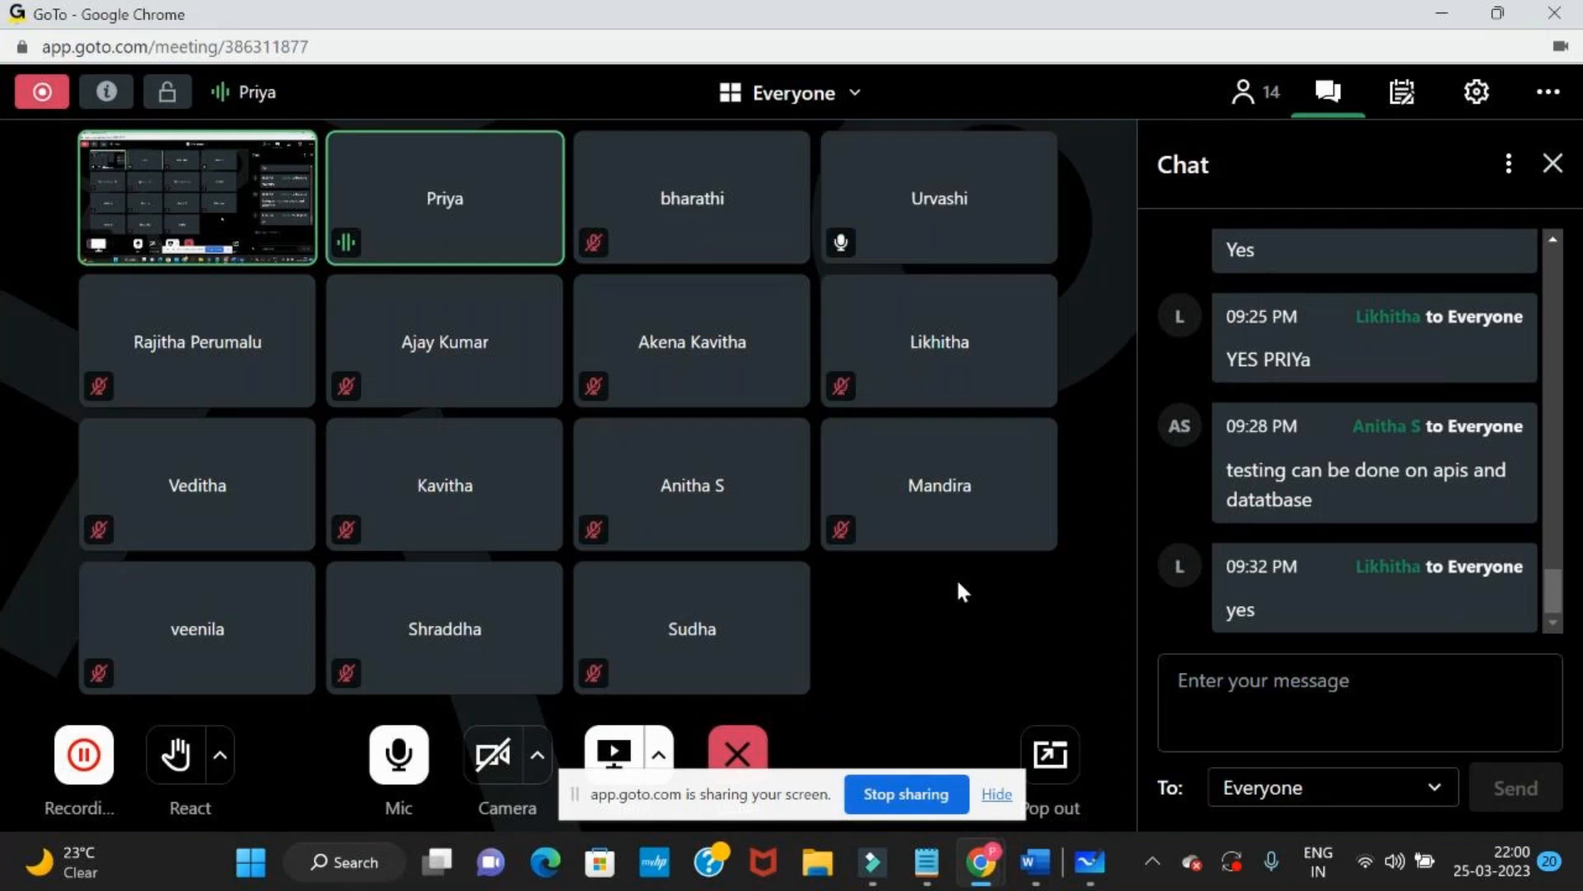
{"action": "key", "text": "alt+Tab"}
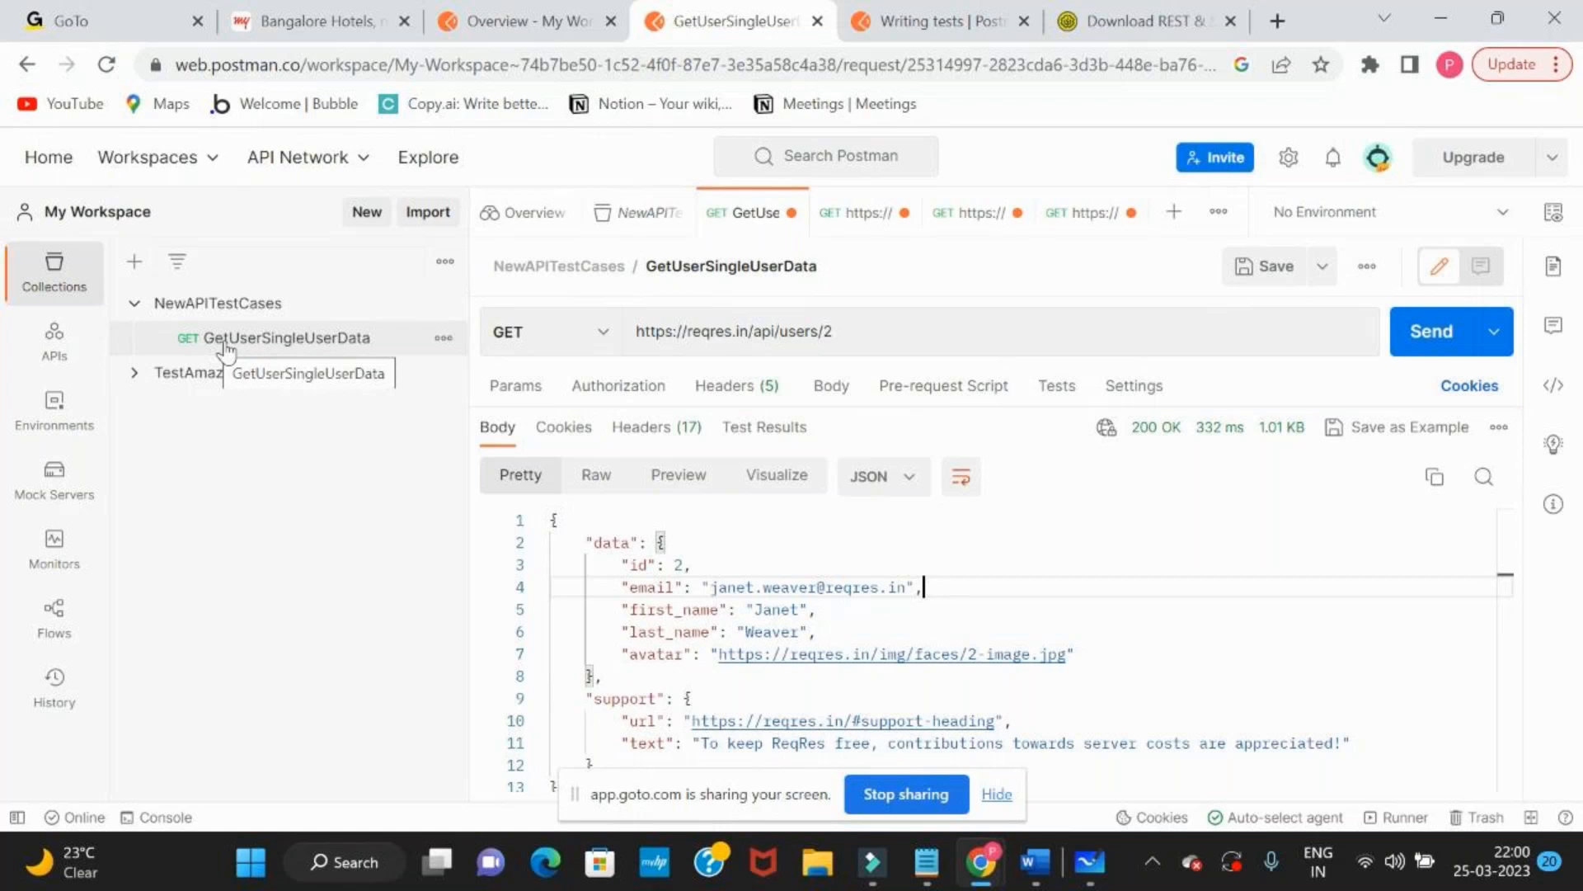
{"action": "left_click", "coordinate": [857, 333]}
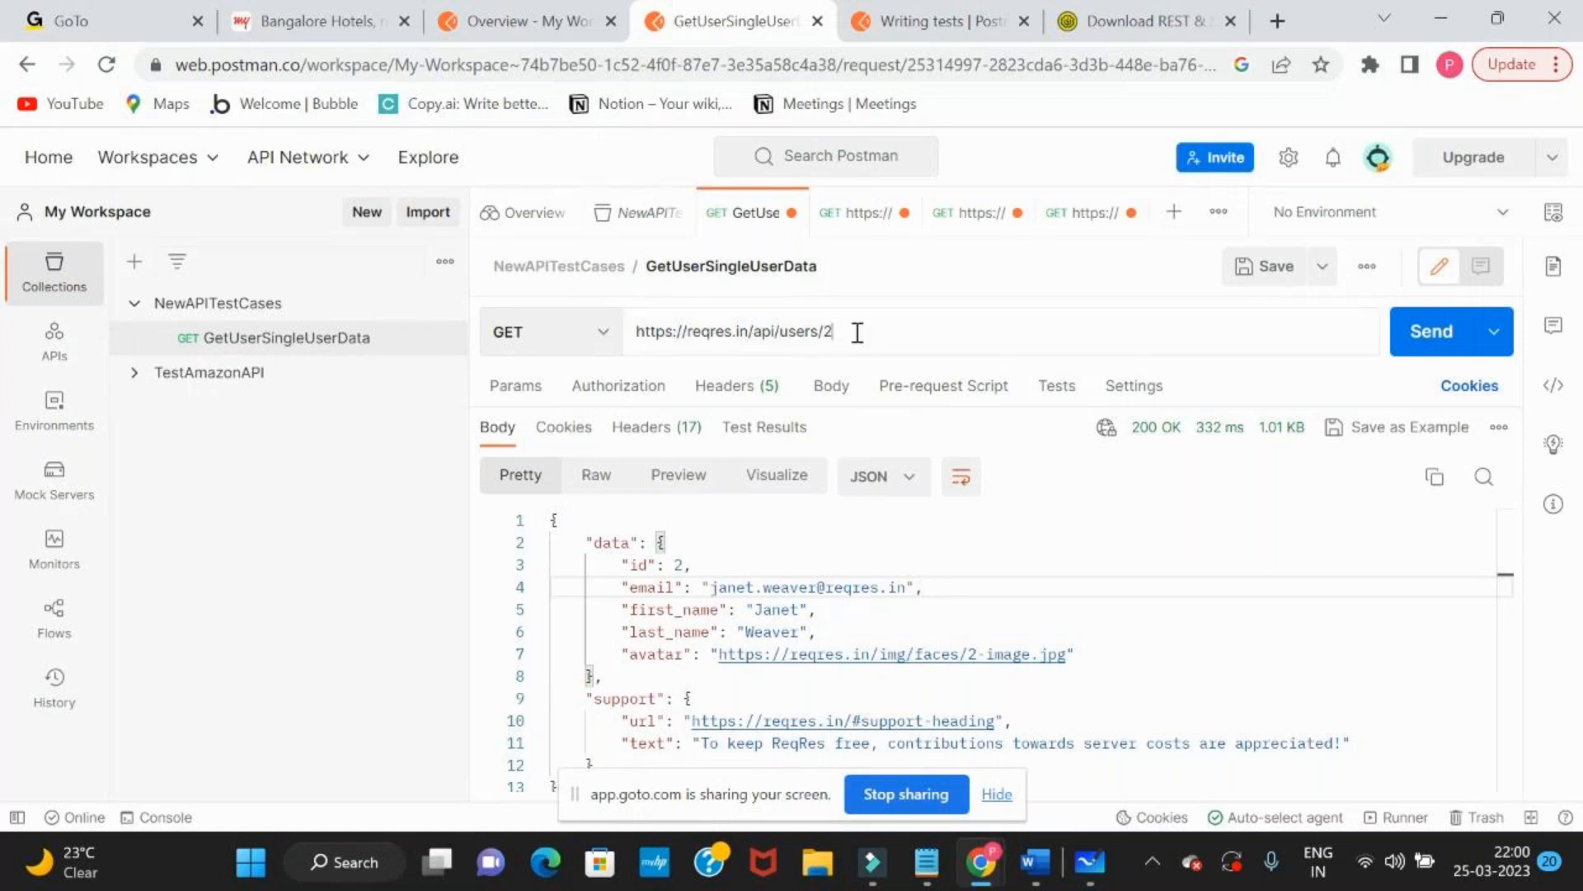
{"action": "key", "text": "BackSpace"}
{"action": "type", "text": "3"}
{"action": "key", "text": "ctrl+Return"}
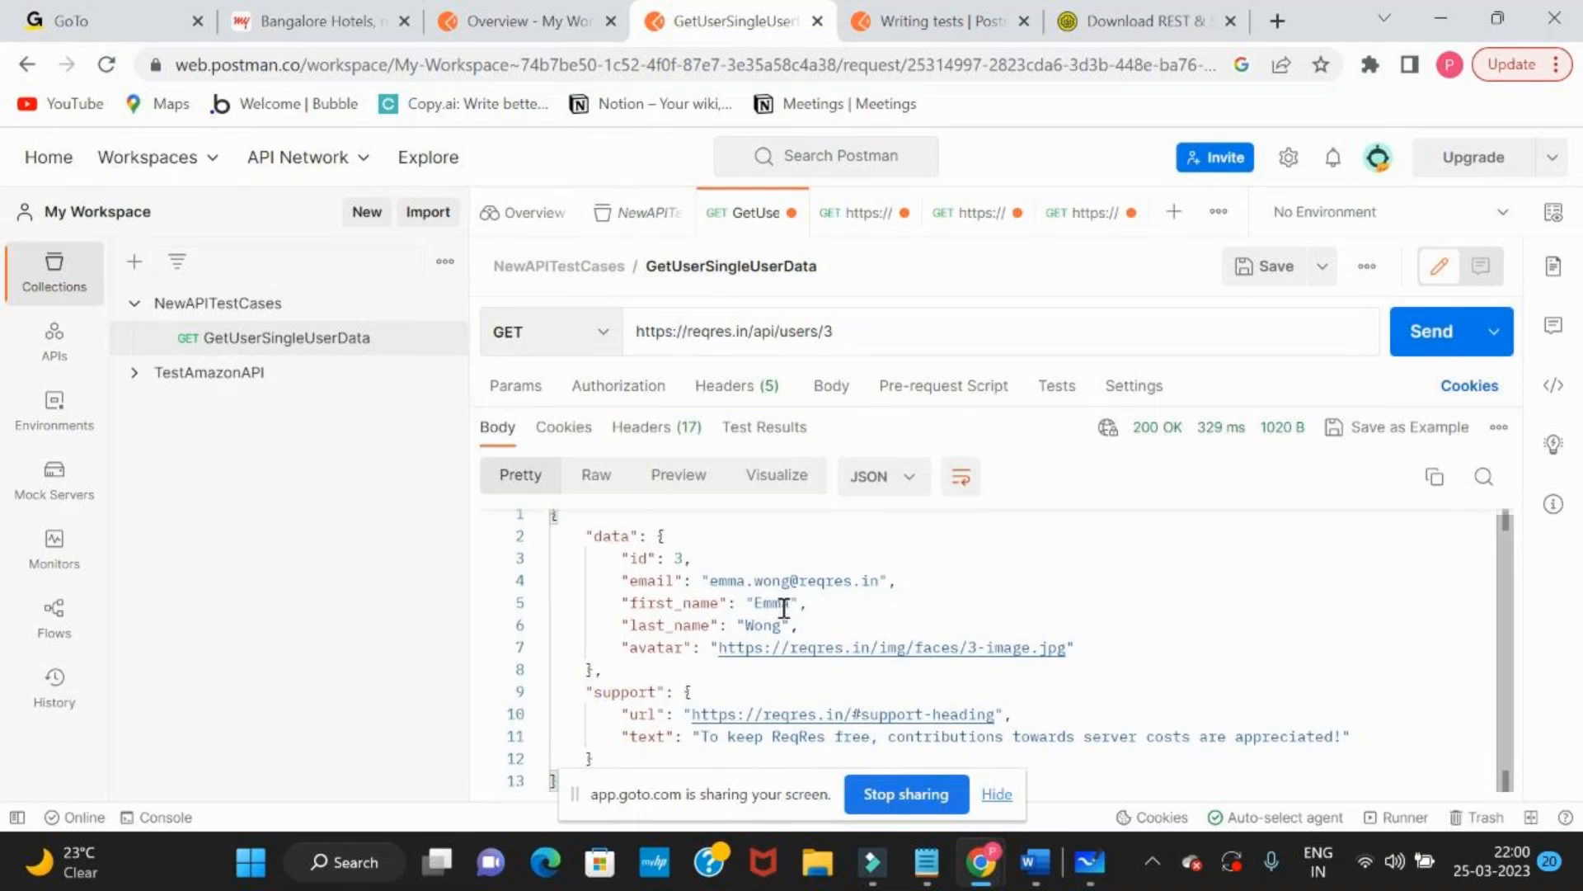
{"action": "scroll", "coordinate": [784, 608], "scroll_direction": "up", "scroll_amount": 1}
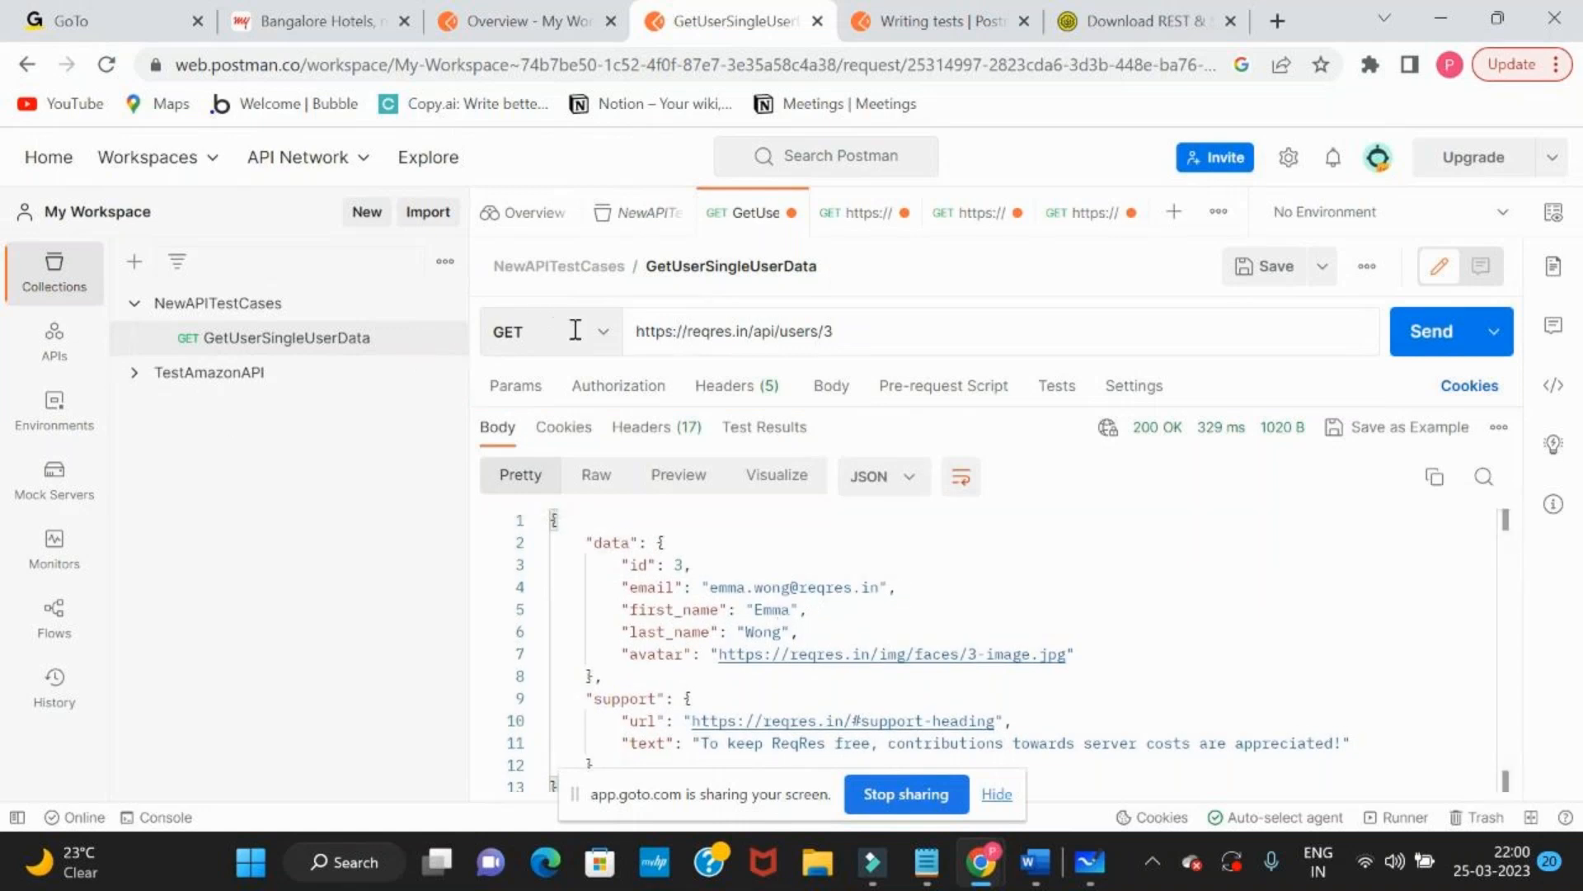
View the available HTTP methods and highlight the request name, keeping GET, and resend the request for user 3
{"action": "left_click", "coordinate": [606, 335]}
{"action": "left_click", "coordinate": [606, 335]}
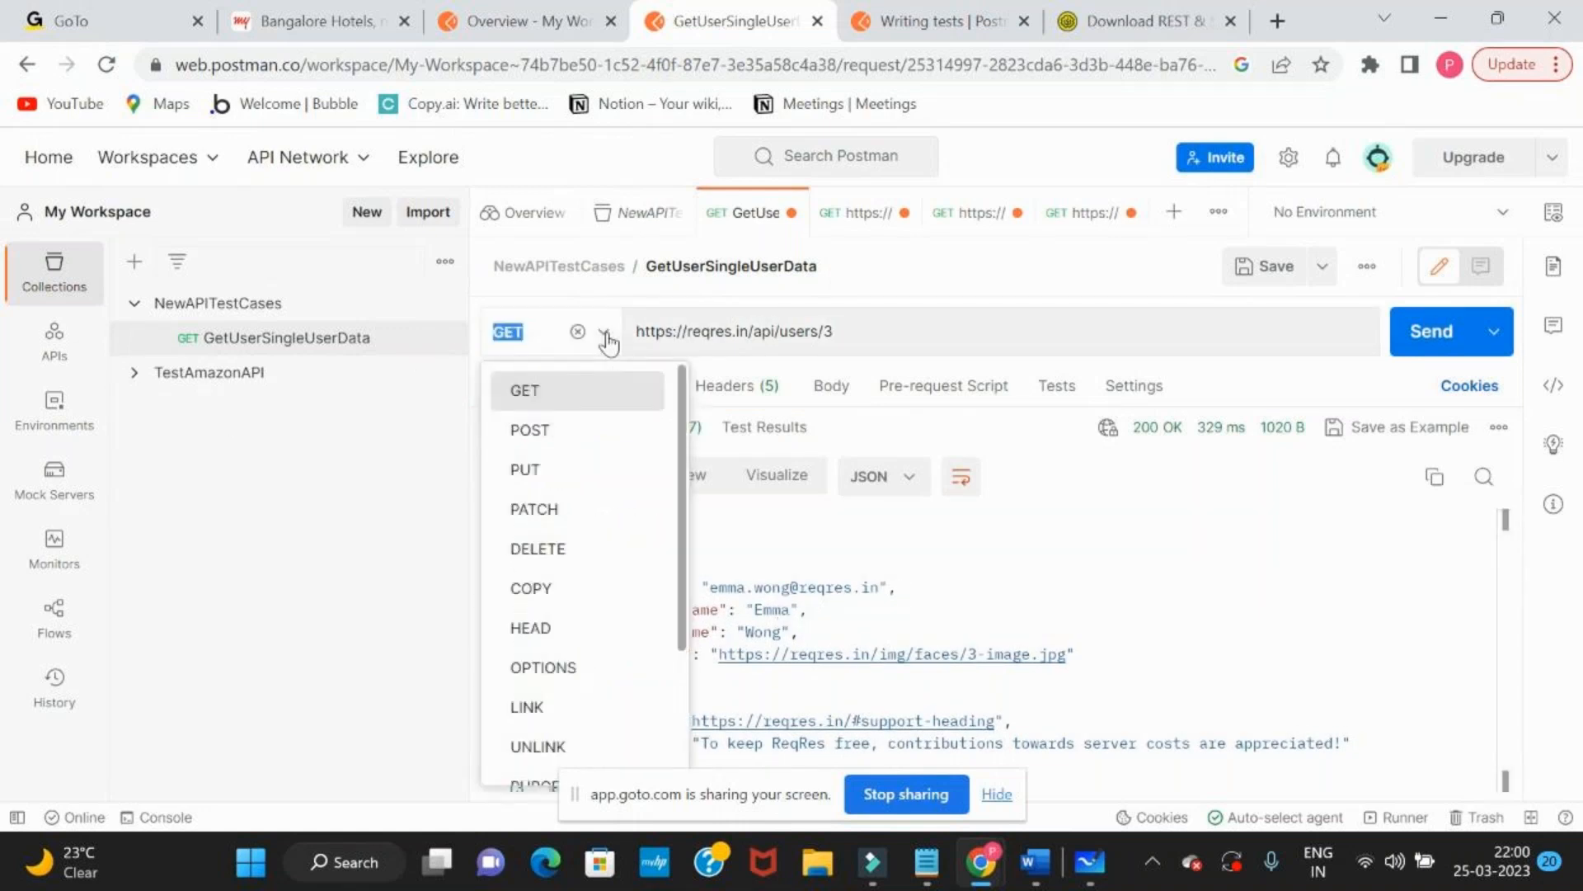
{"action": "left_click", "coordinate": [606, 335]}
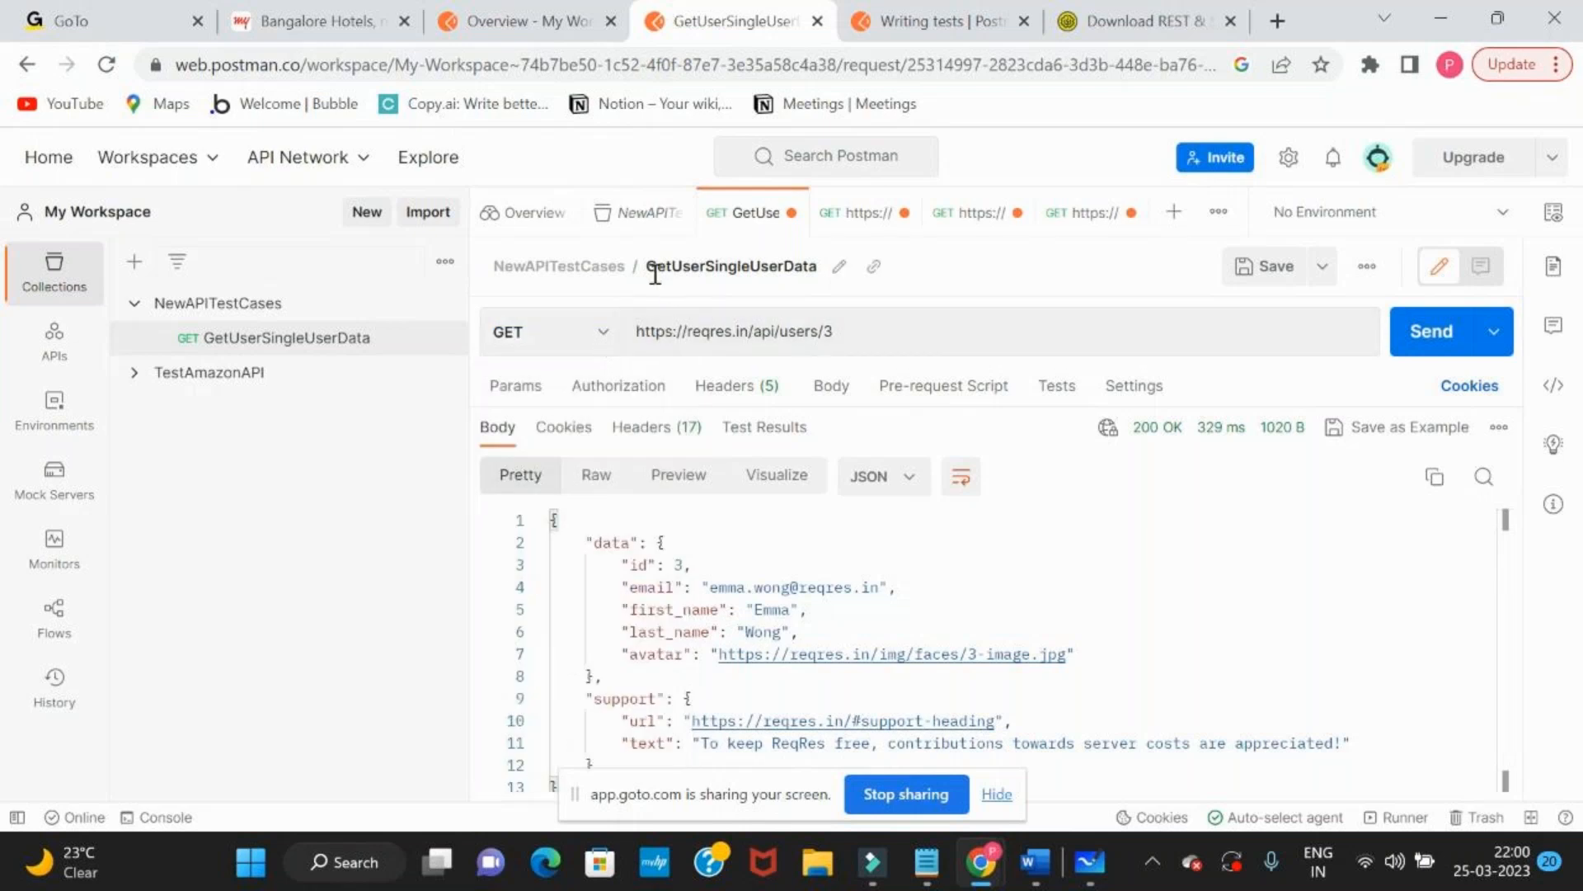
{"action": "left_click_drag", "start_coordinate": [645, 265], "coordinate": [796, 262]}
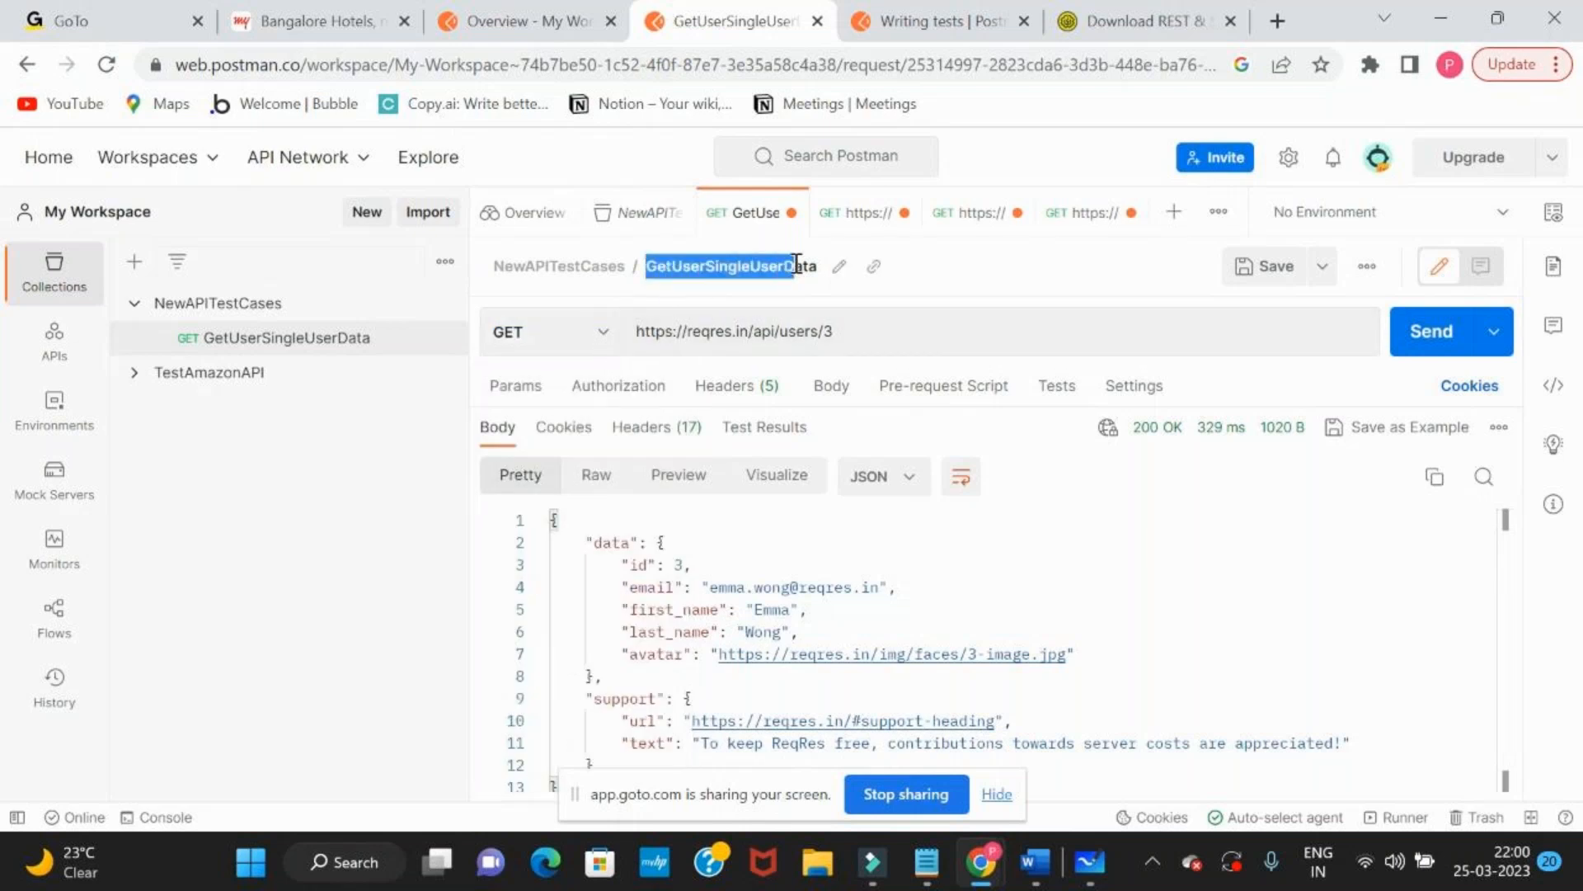
{"action": "left_click", "coordinate": [1428, 337]}
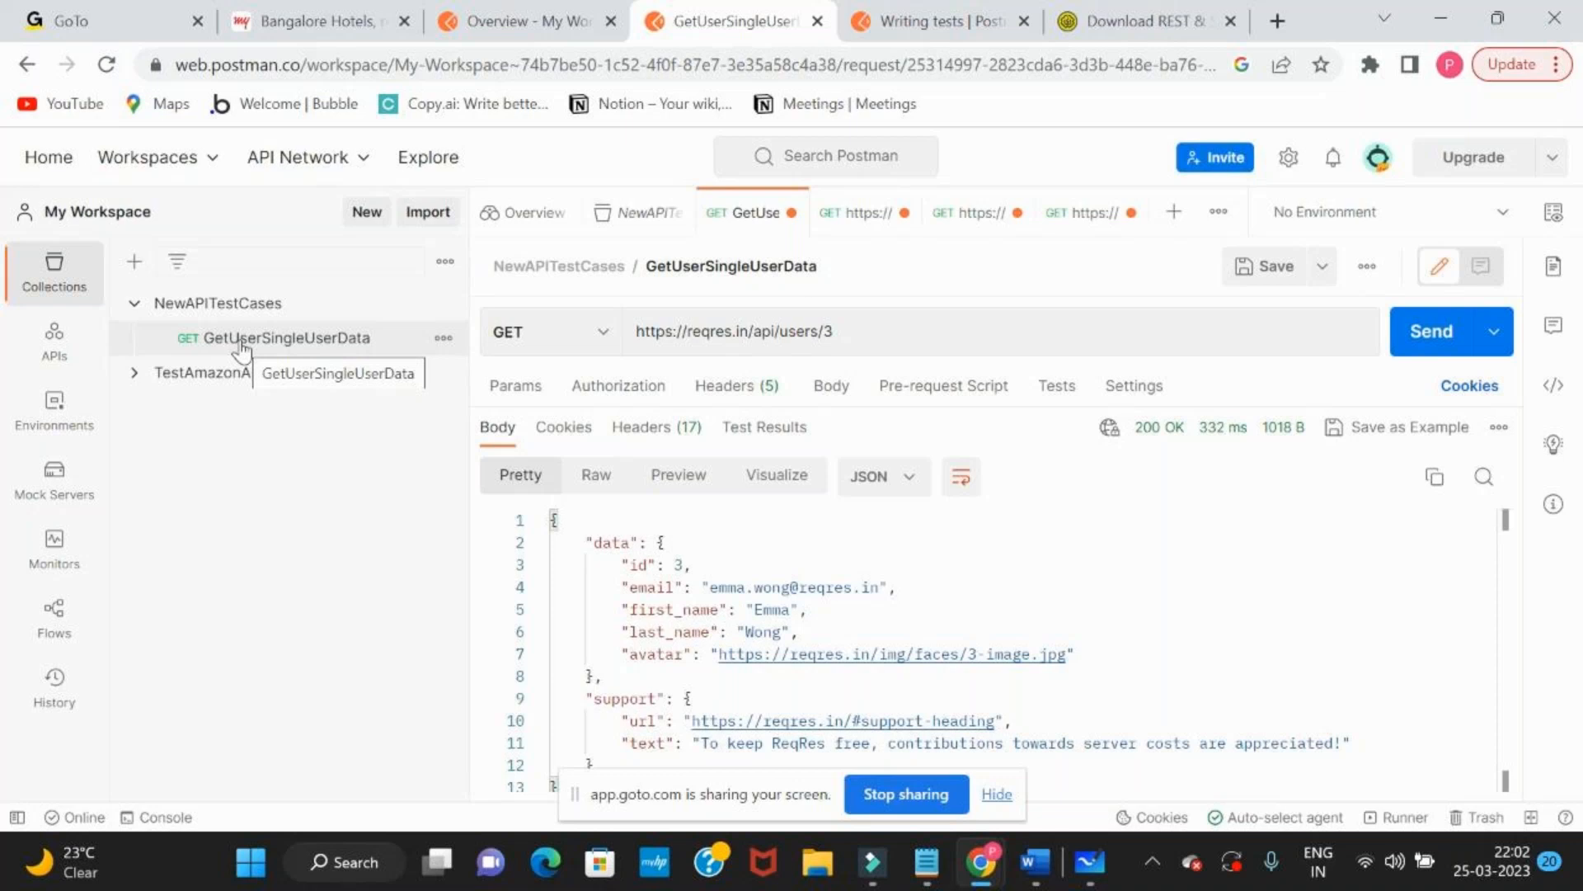
Switch from Postman to the GoTo meeting window with the participants and chat
{"action": "key", "text": "alt+Tab"}
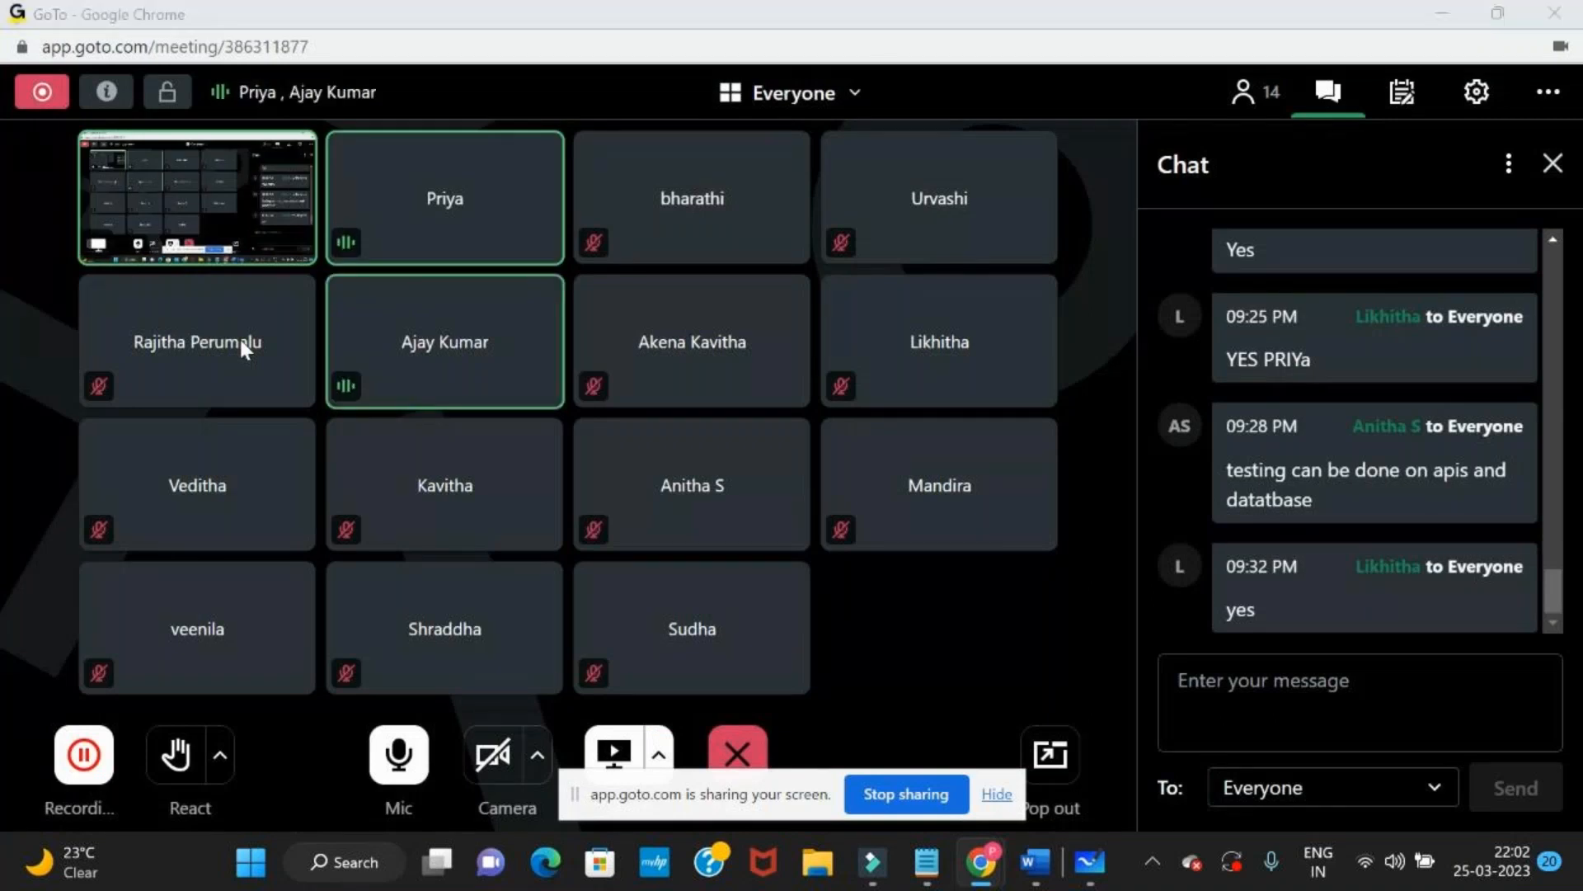
{"action": "key", "text": "alt+Tab"}
{"action": "key", "text": "alt+Tab"}
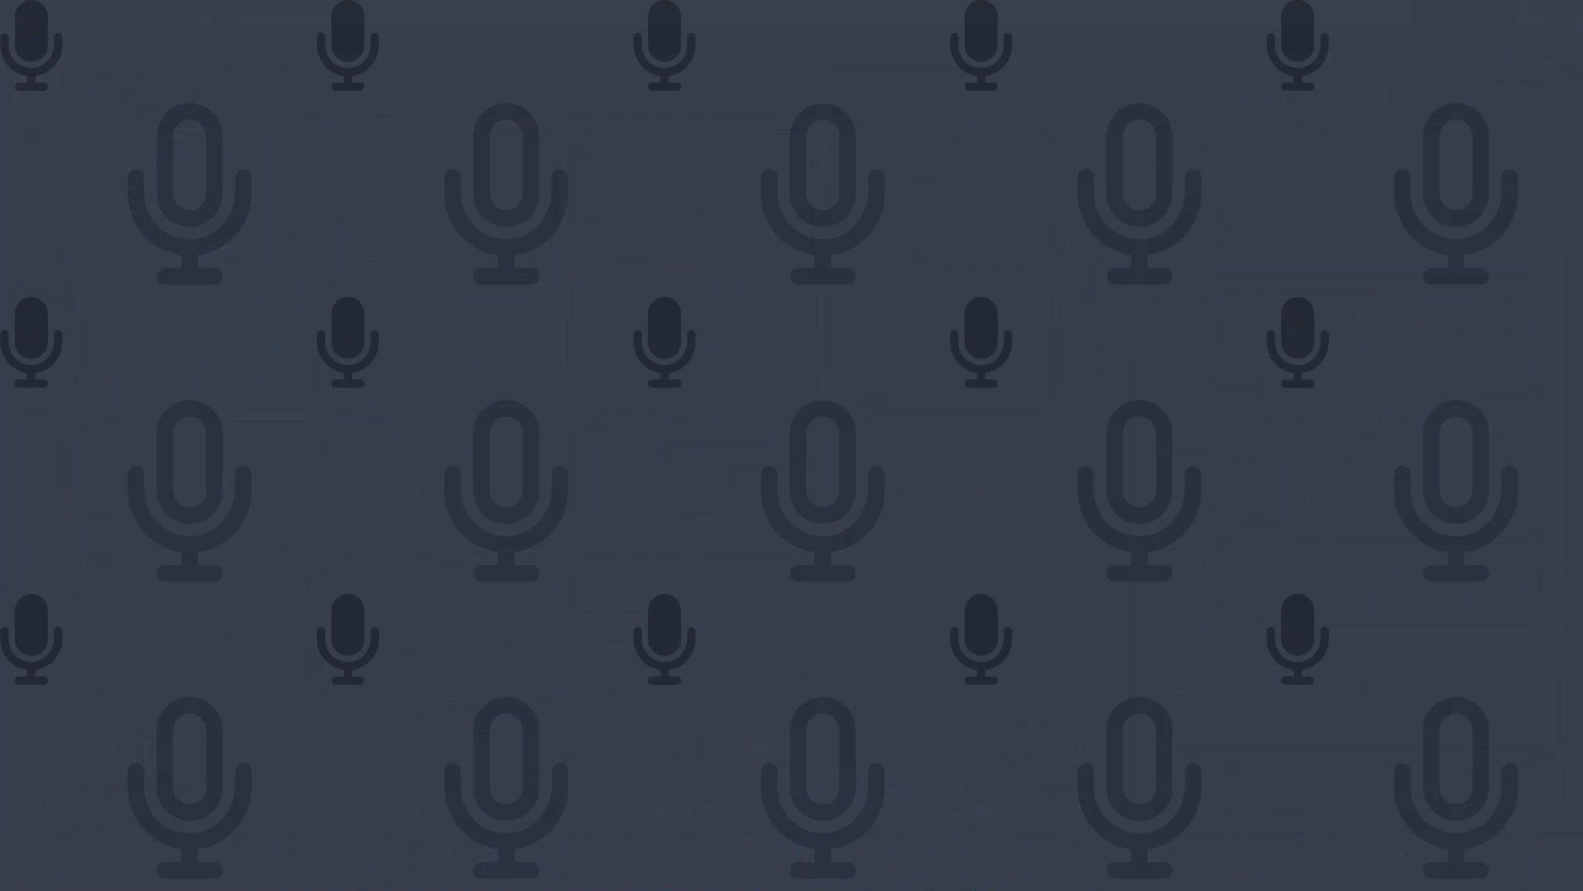